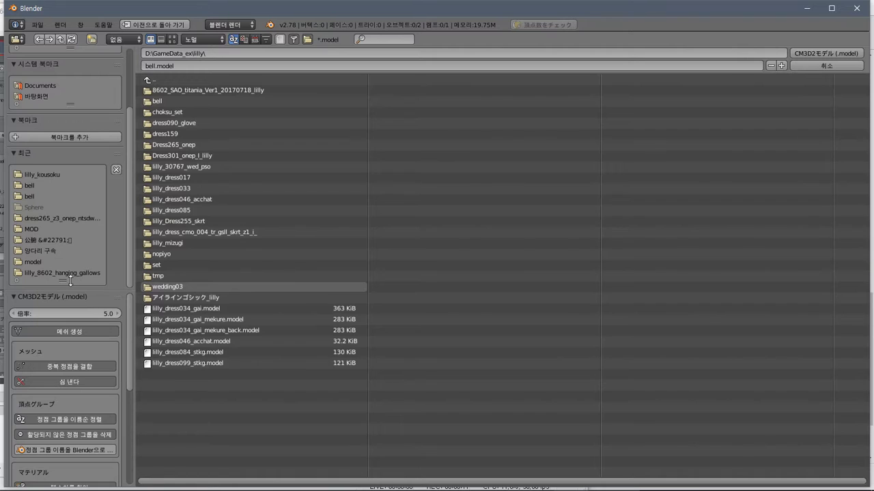
Import dress265_onep_lilly.model from the recent dress265_z3_onep_ntsdw_i_red folder at scale 5.0
scroll(56, 204, down, 2)
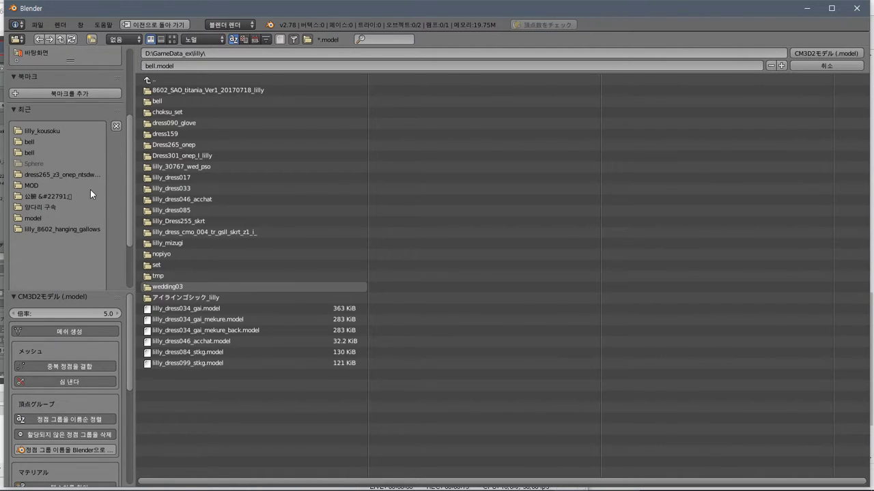
click(81, 176)
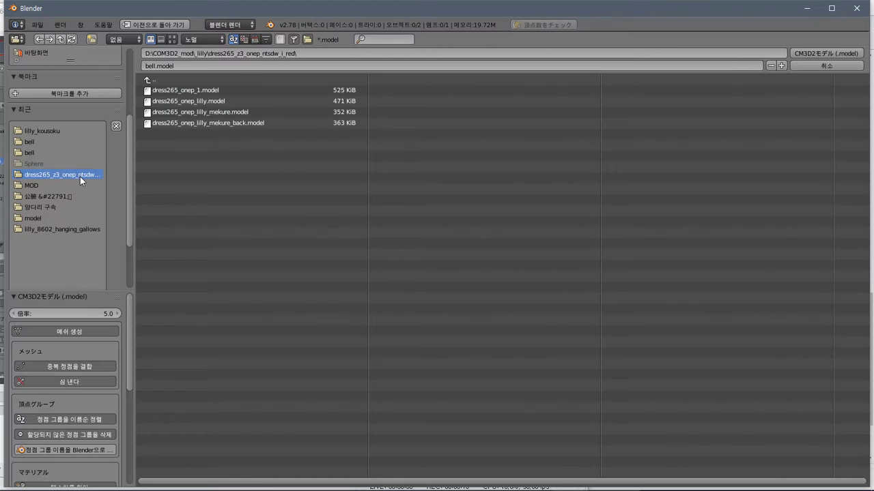
double_click(252, 101)
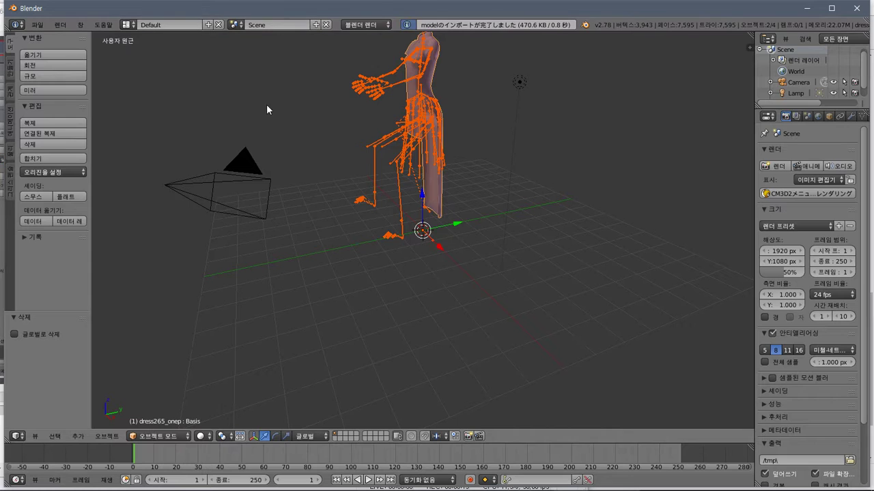
middle_drag(296, 104, 378, 225)
scroll(367, 198, up, 4)
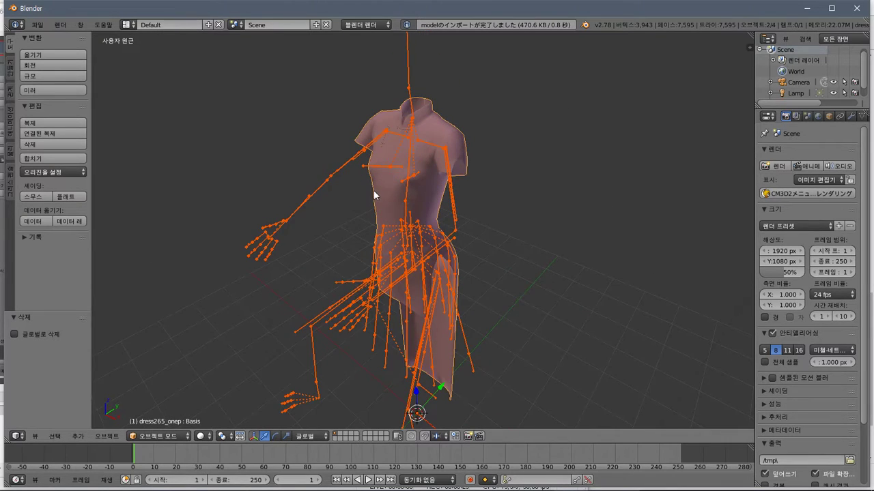
middle_drag(374, 195, 376, 189)
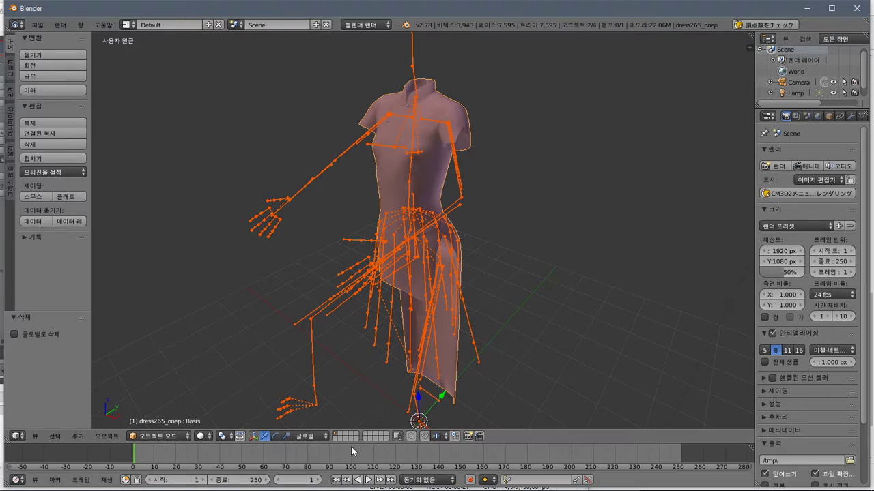
Enlarge the timeline area, turn it into a UV/Image Editor and assign the Dress265_onep image to it
drag(351, 444, 328, 318)
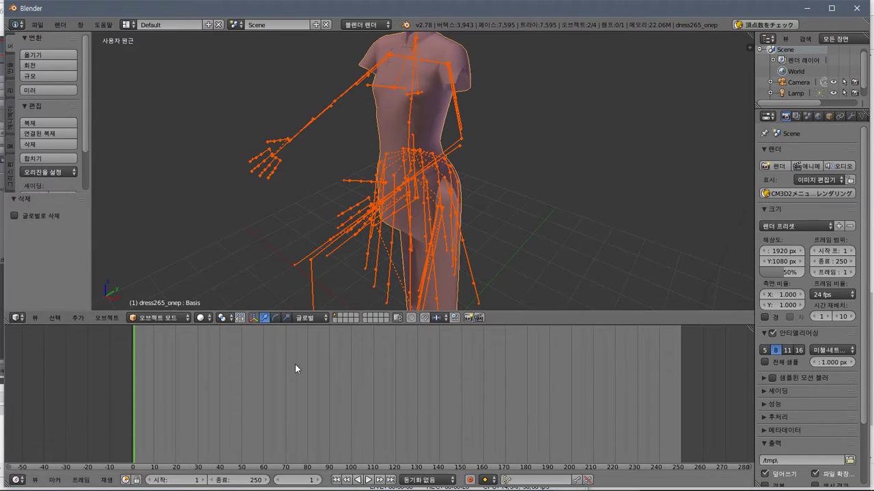
click(17, 479)
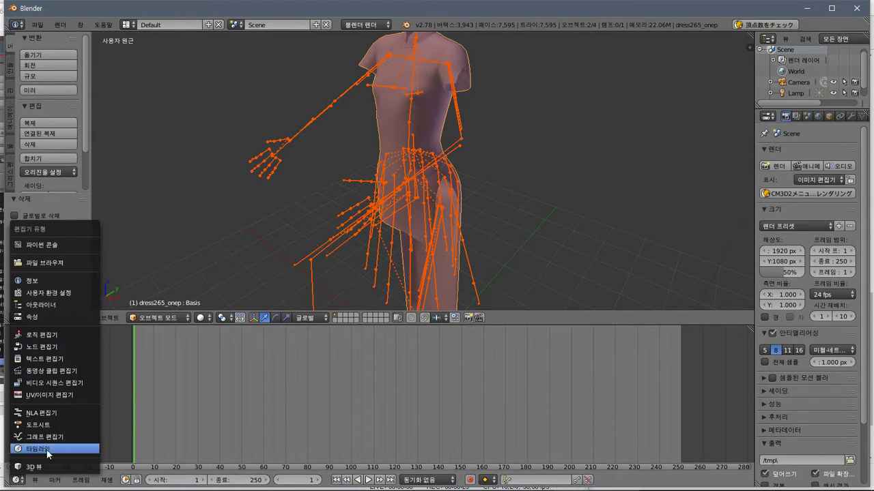
click(43, 395)
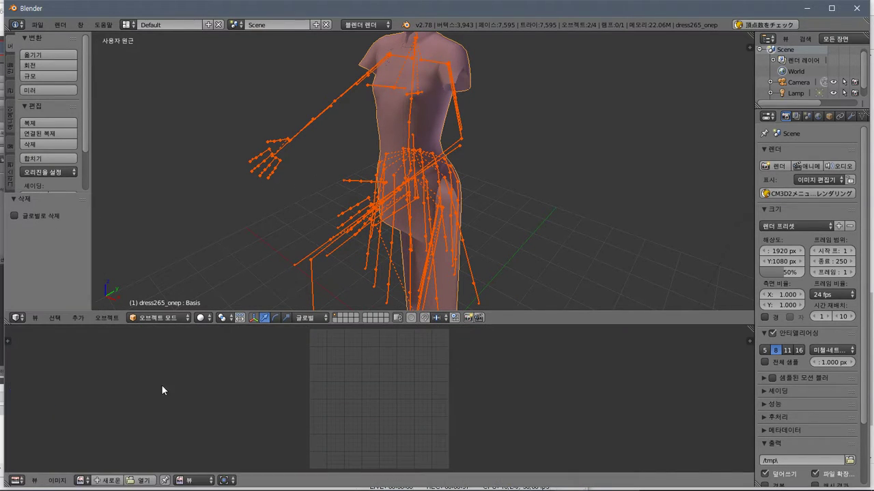
click(80, 480)
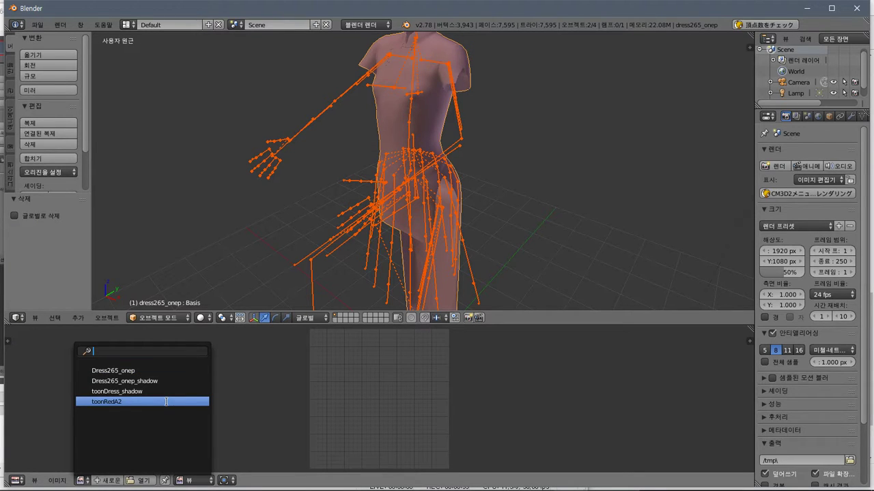
click(140, 370)
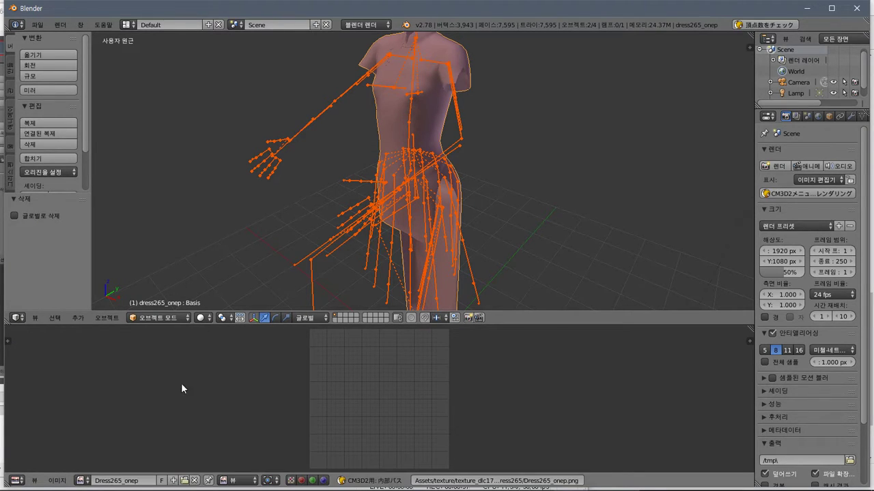
Put the dress mesh in Edit Mode with all of its geometry selected
click(159, 317)
click(159, 291)
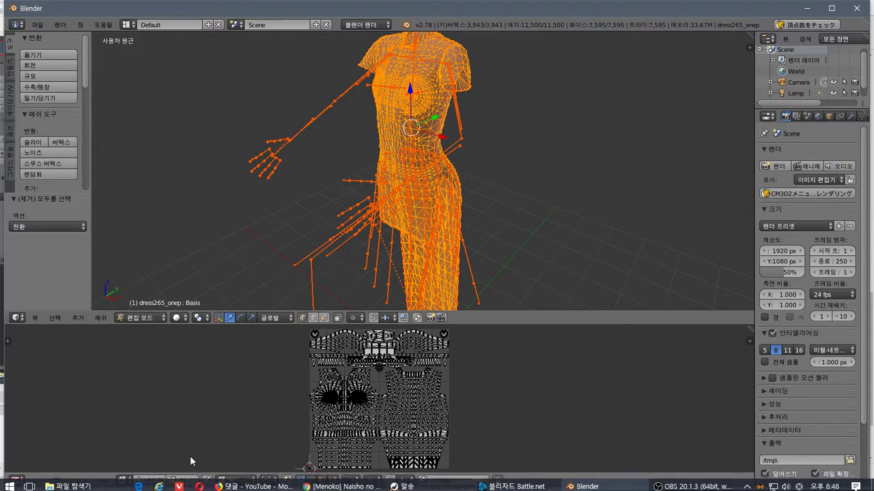
Open the texture dress265_z3_onep_ntsdw_i_red0.tex from the dress265_z3_onep_ntsdw_i_red folder as the UV editor's image
click(183, 480)
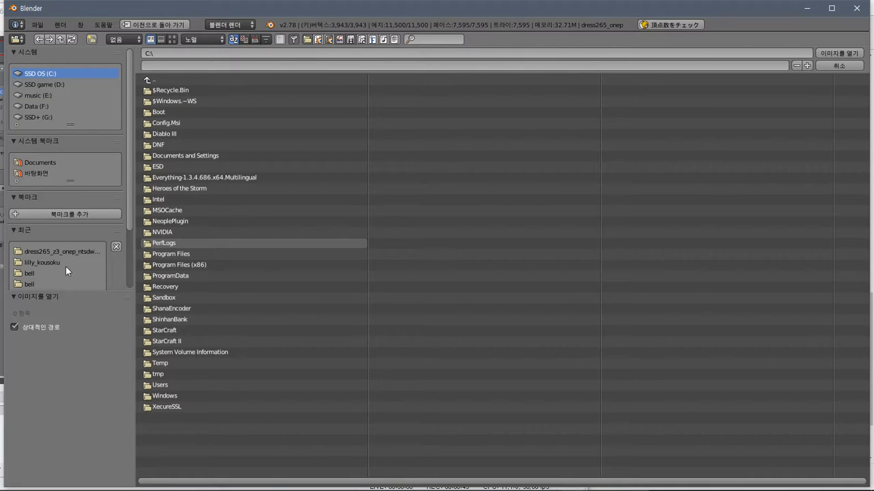
key(Escape)
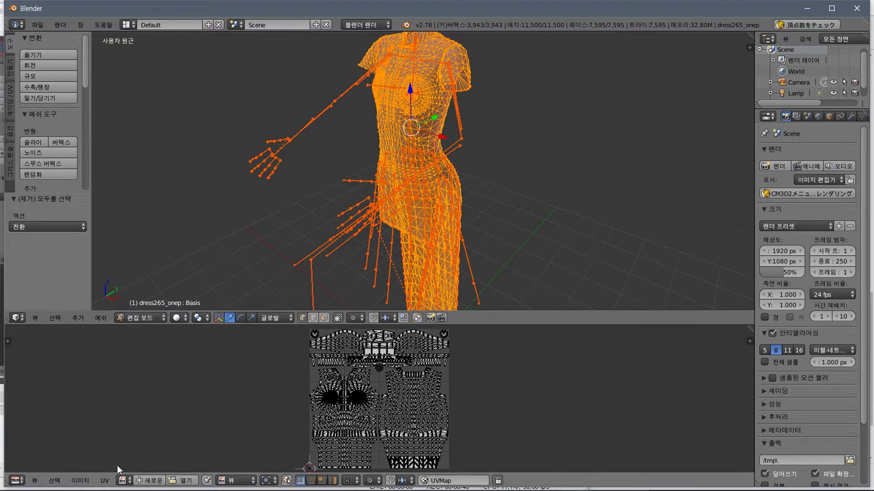
click(79, 480)
click(121, 419)
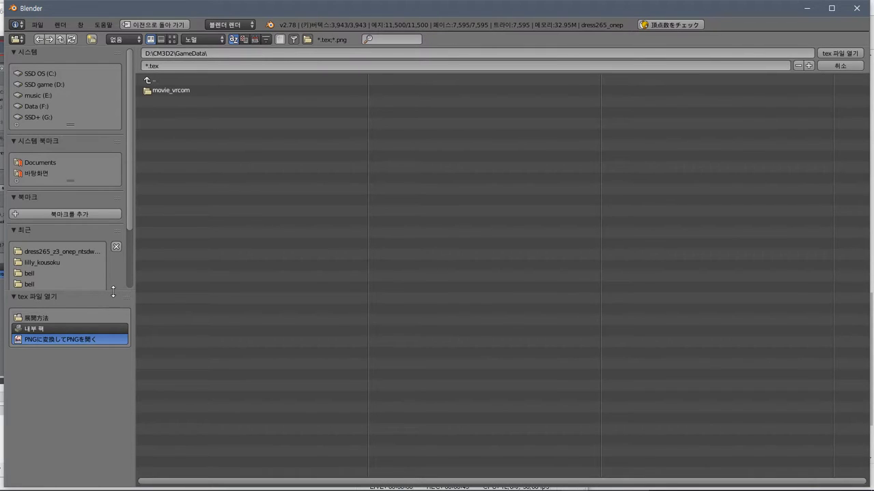
click(68, 251)
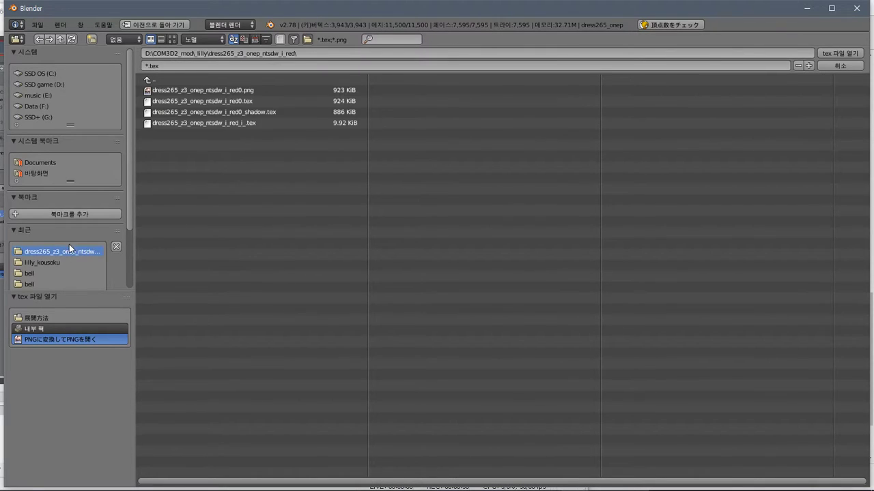
click(262, 100)
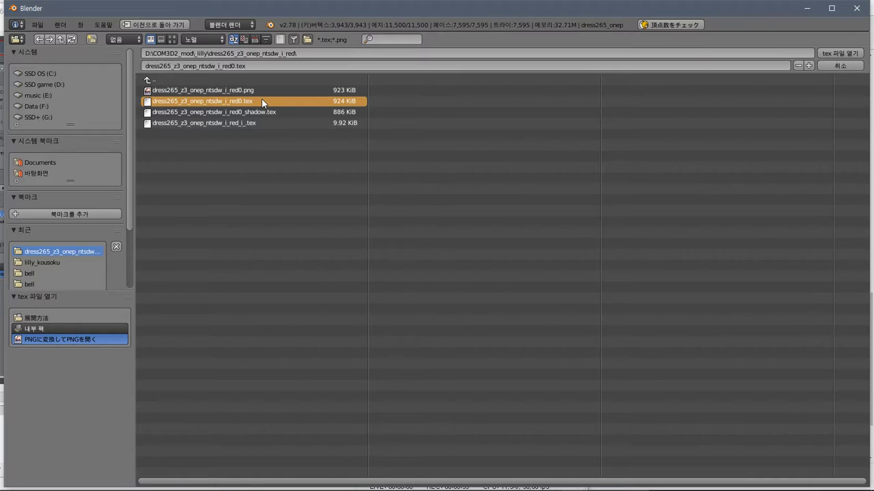
double_click(261, 100)
scroll(371, 344, down, 3)
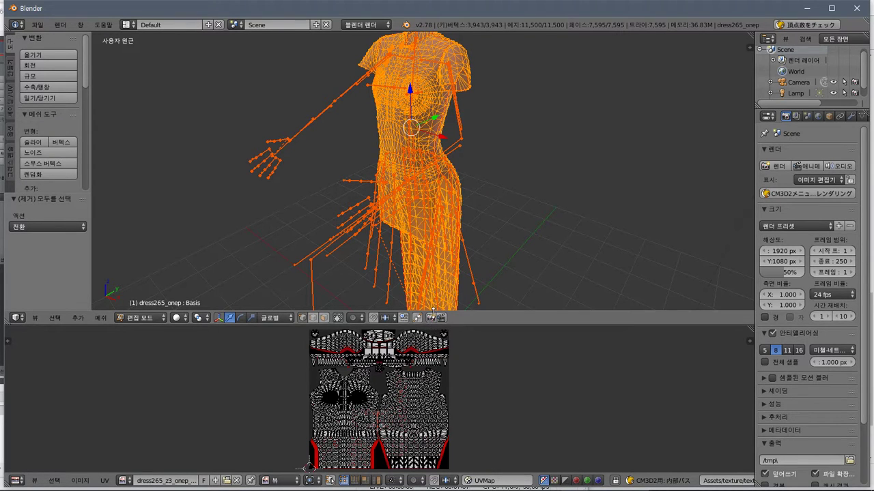
Enlarge the UV editor, widen the properties area and show the Dress265_onep material settings
drag(433, 310, 440, 247)
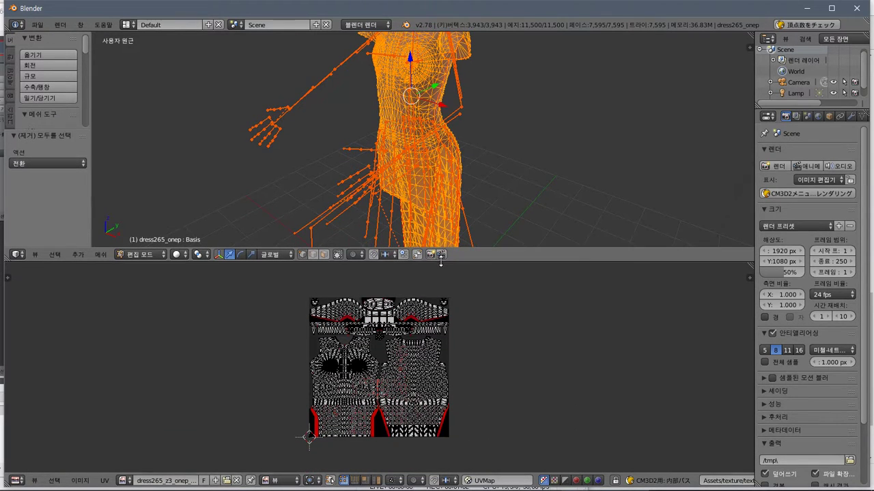
click(158, 480)
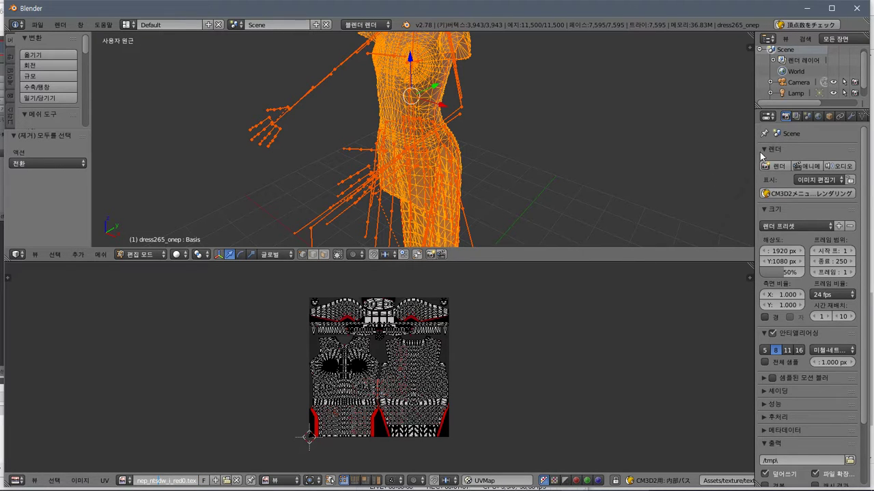
drag(755, 155, 669, 156)
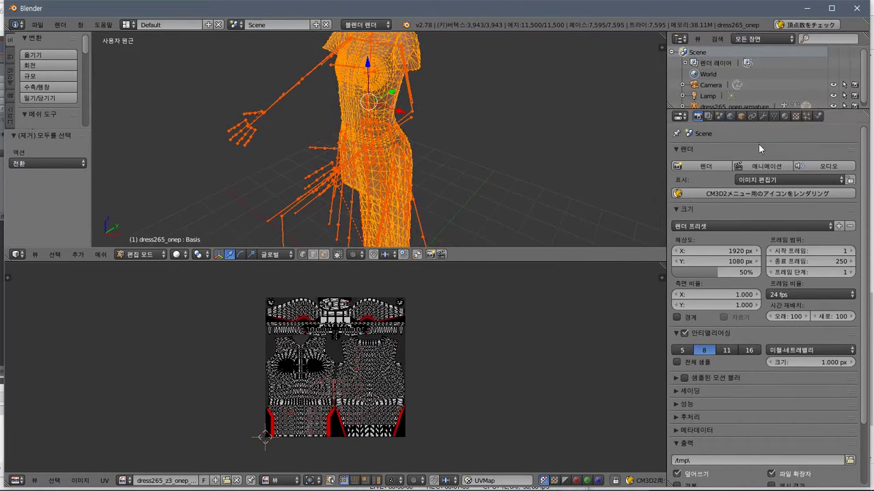
click(785, 116)
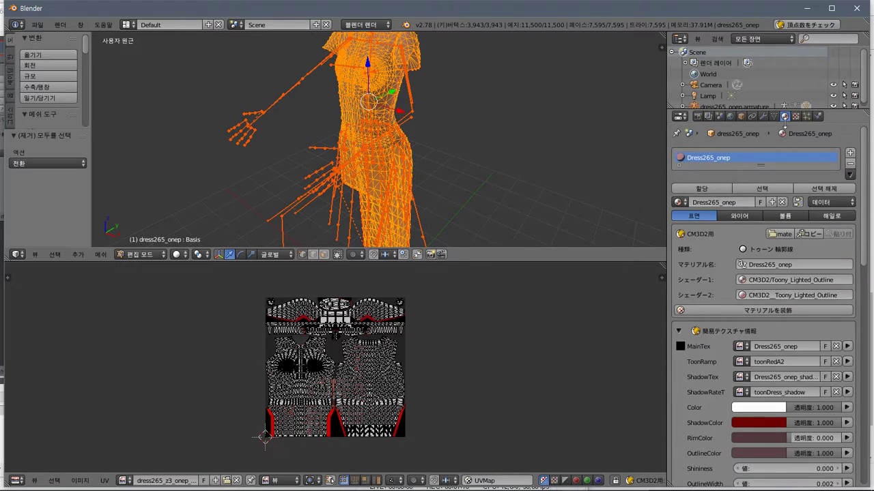
Set the 3D view's shading to Texture and look closely at the dress's skirt
click(178, 254)
click(220, 200)
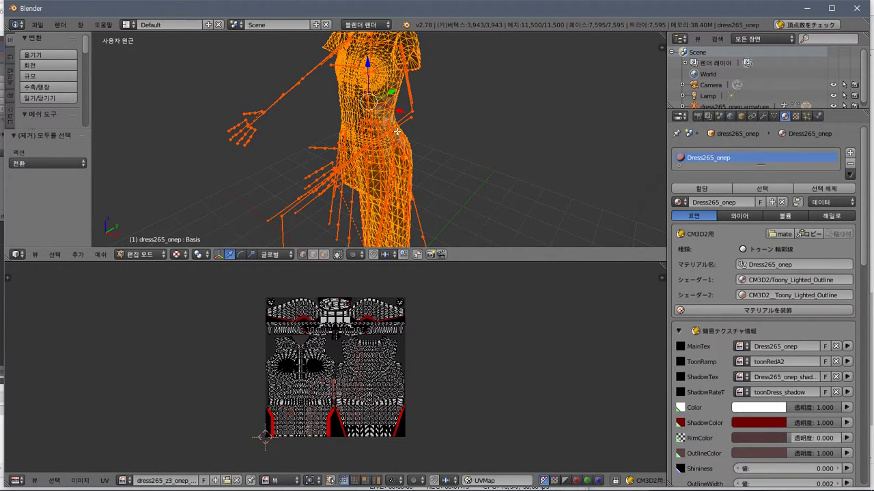
middle_drag(396, 130, 417, 115)
scroll(407, 118, up, 3)
scroll(407, 119, up, 2)
middle_drag(328, 242, 317, 241)
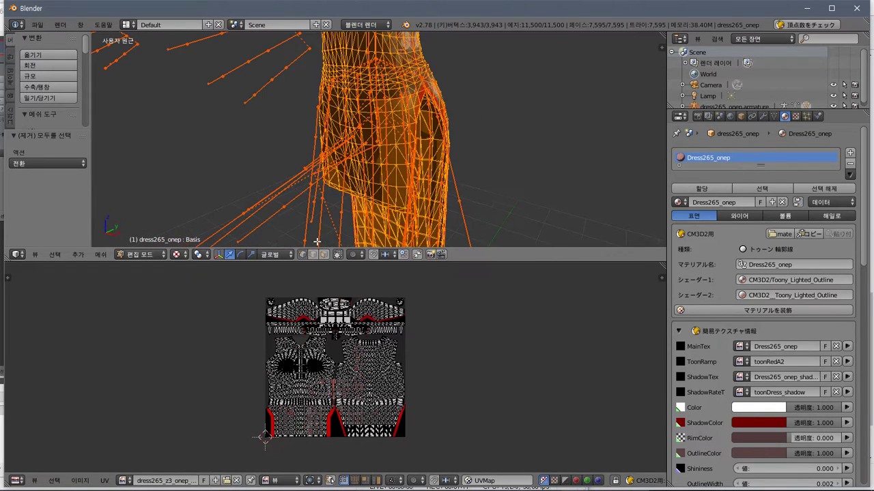
Toggle limiting the selection to visible geometry to compare how the dress mesh is displayed
click(336, 255)
click(337, 255)
click(337, 255)
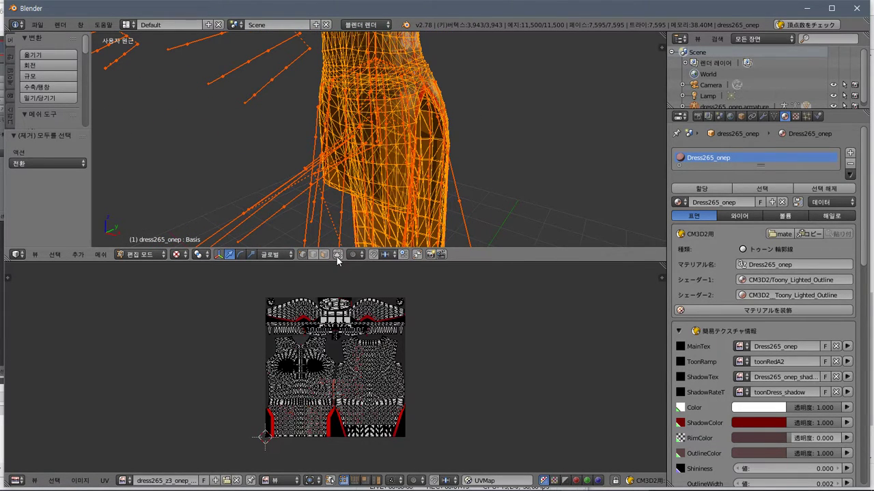
click(338, 255)
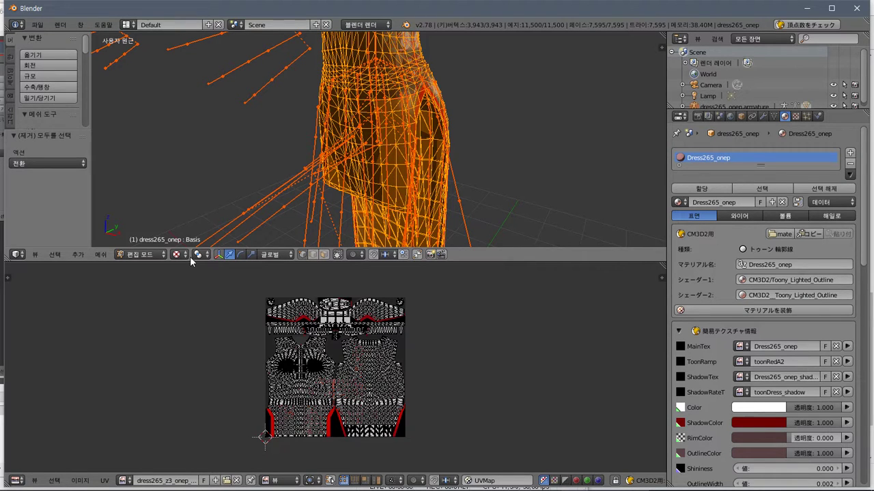
Switch the dress to Object Mode and examine the texture on its side in an enlarged 3D view
click(146, 257)
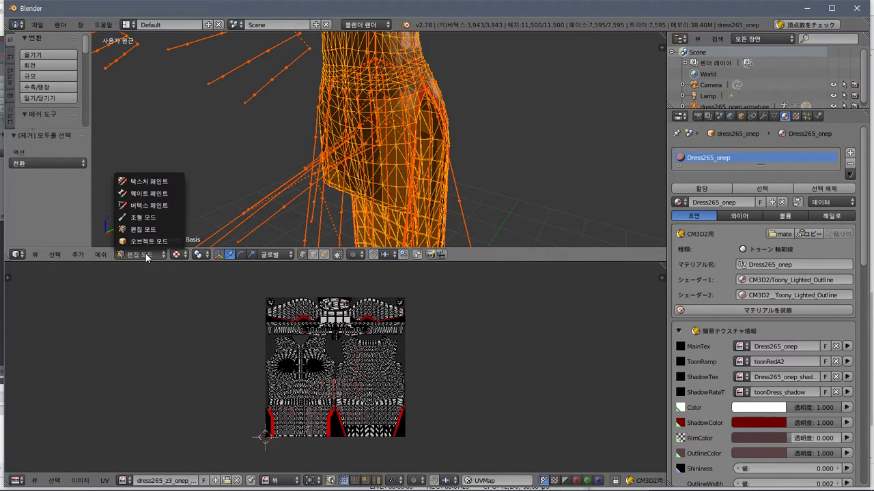
click(150, 244)
middle_drag(317, 126, 420, 188)
scroll(355, 160, up, 3)
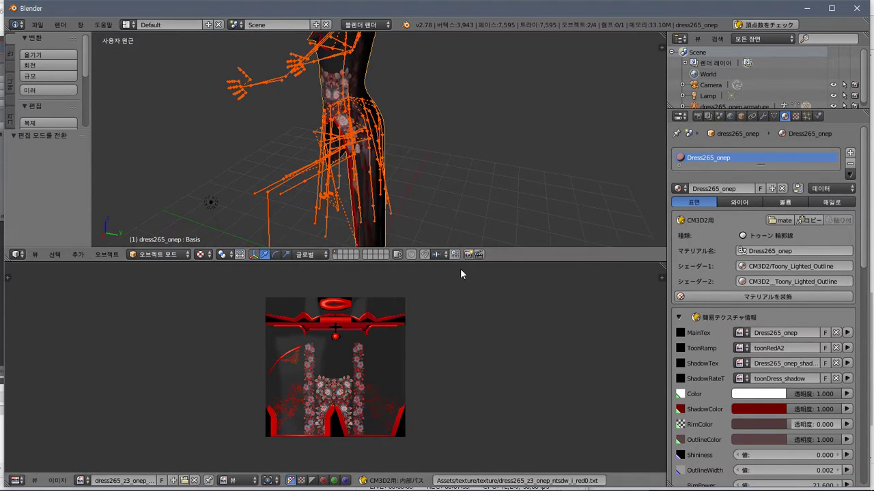
drag(442, 261, 439, 316)
scroll(345, 165, up, 3)
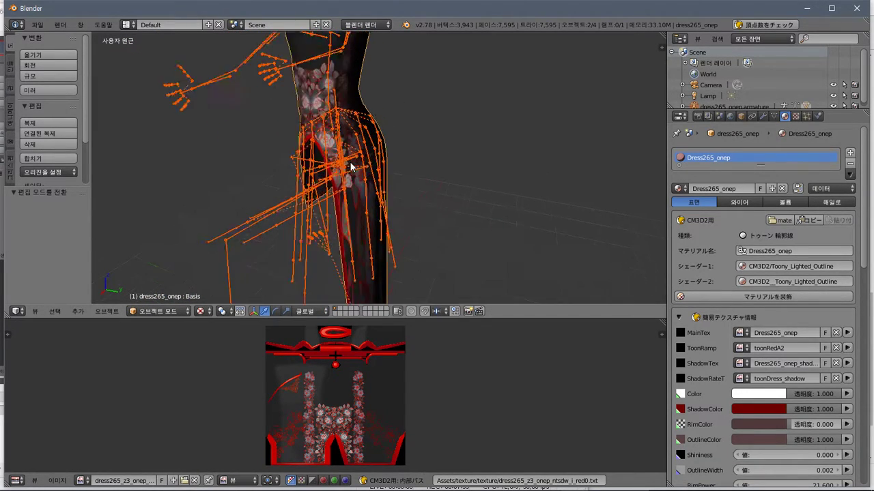
middle_drag(348, 167, 339, 141)
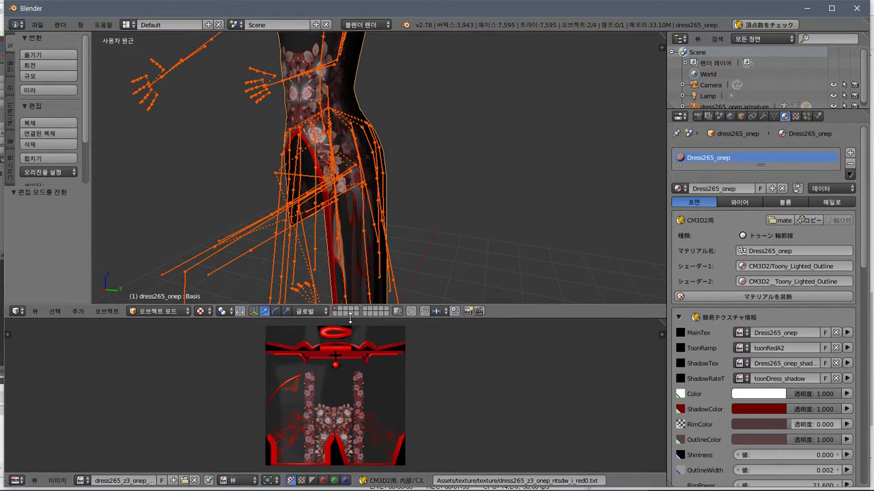
Give the UV editor slightly more height and return the dress to Edit Mode
drag(351, 316, 172, 295)
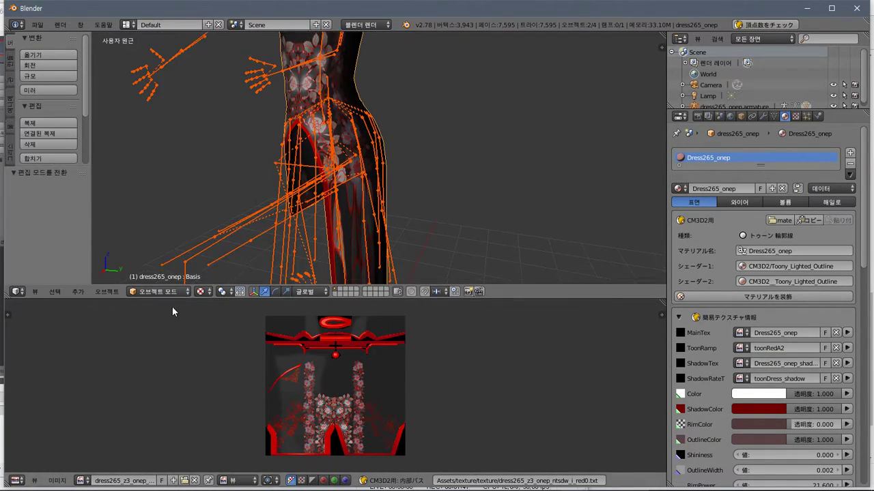
click(158, 289)
click(162, 273)
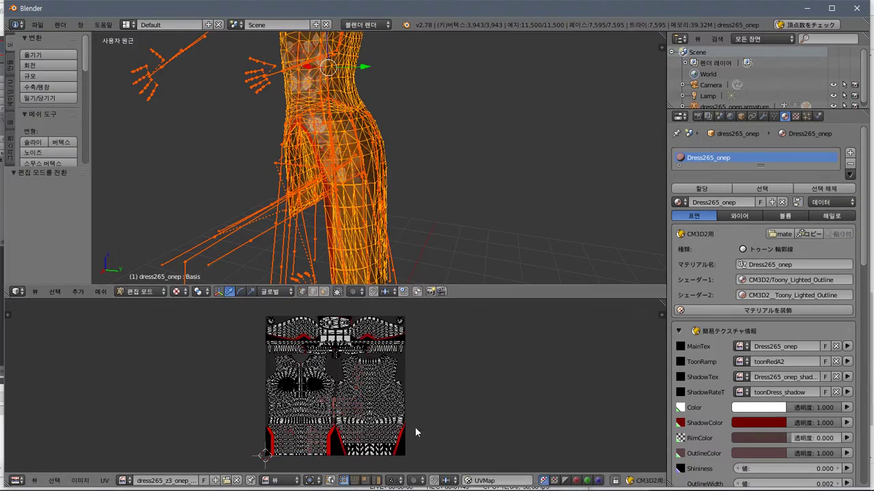
Expand the UV editor over most of the 3D view and examine the skirt's UV layout against the floral texture
scroll(398, 442, up, 8)
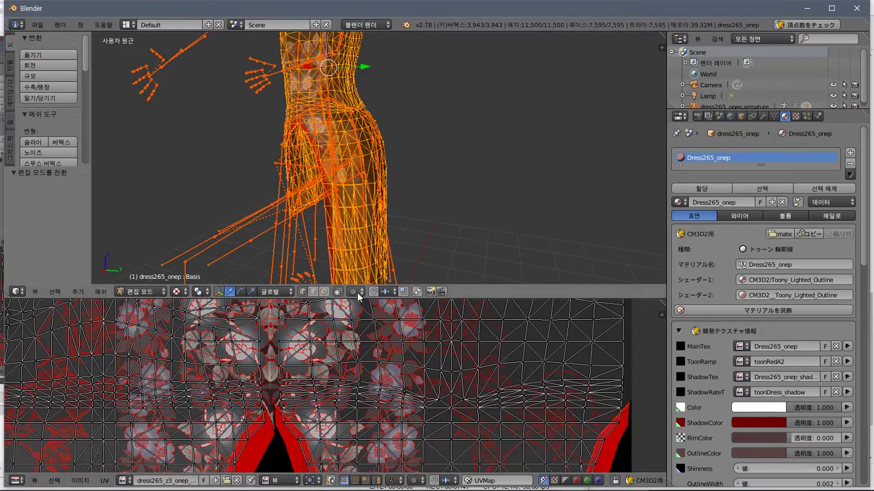
drag(353, 301, 353, 68)
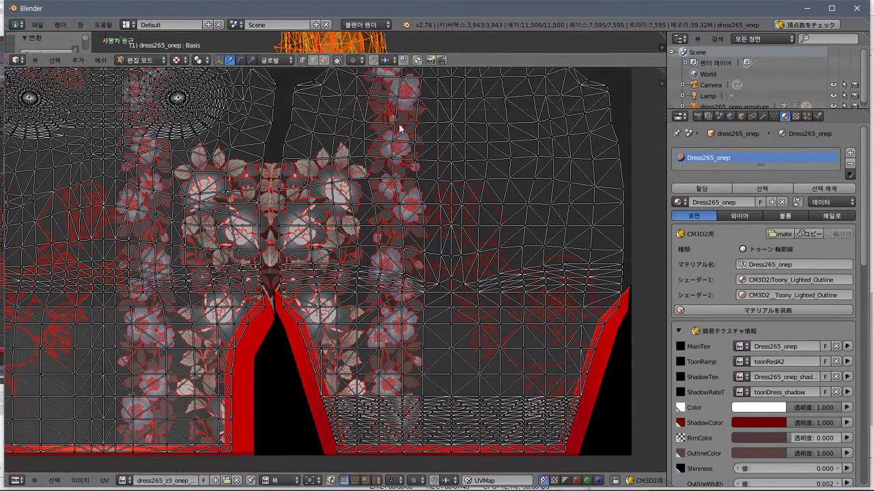
scroll(390, 297, down, 3)
scroll(398, 316, up, 4)
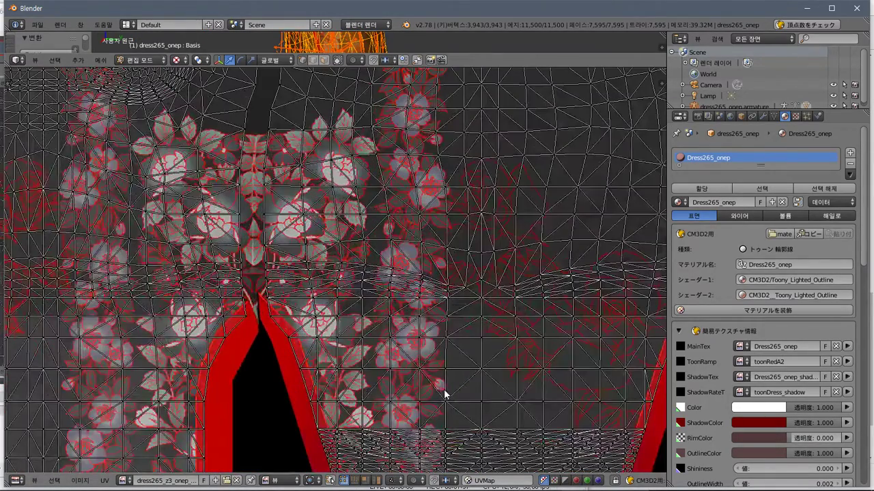
scroll(442, 391, down, 2)
middle_drag(442, 391, 391, 421)
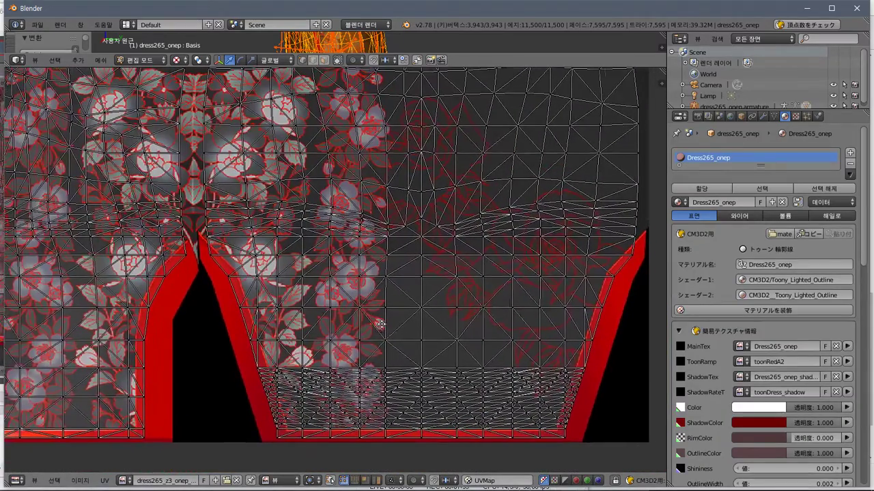
Give the 3D view slightly more height and box-select the dense band of UVs along the front skirt panel's hem
drag(366, 67, 358, 109)
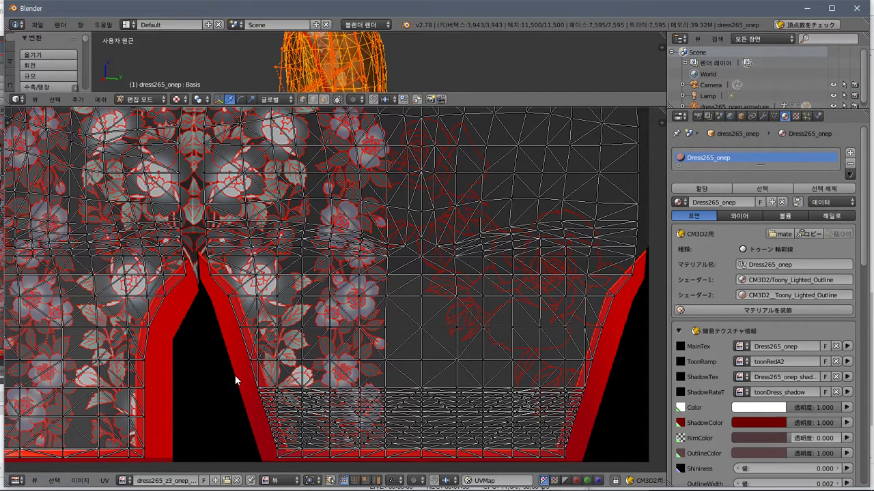
key(b)
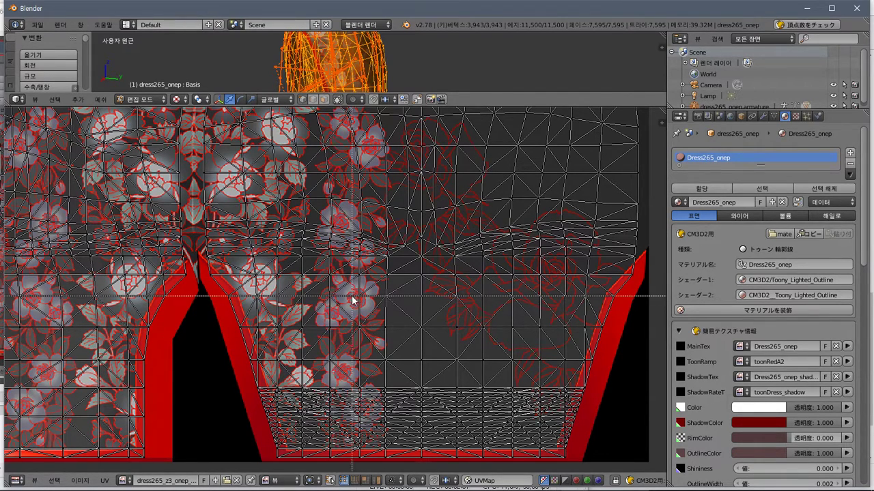
drag(217, 368, 600, 456)
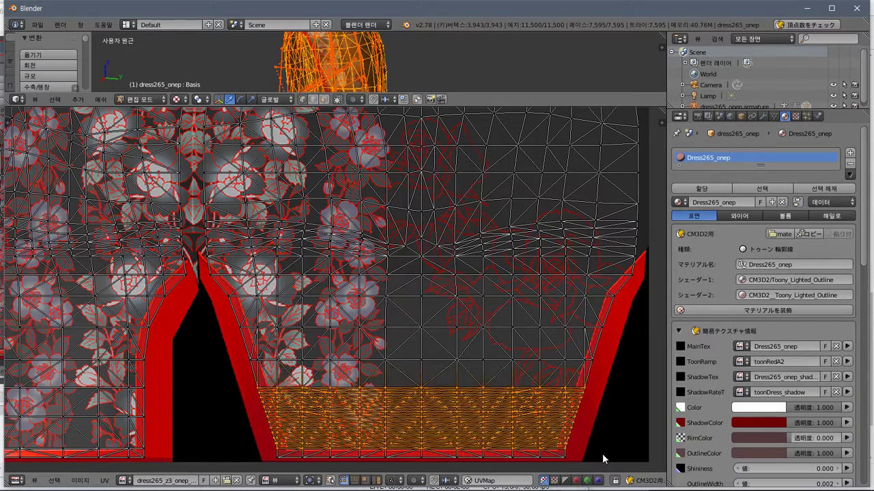
Clear the UV selection and box-select the skirt panel's lower area, from below the waist rows down to the hem
click(202, 343)
key(a)
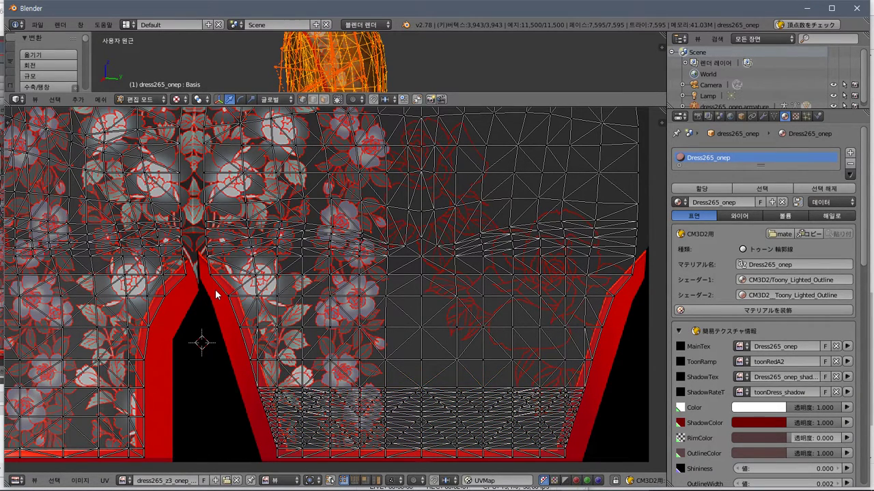
key(b)
drag(214, 283, 641, 463)
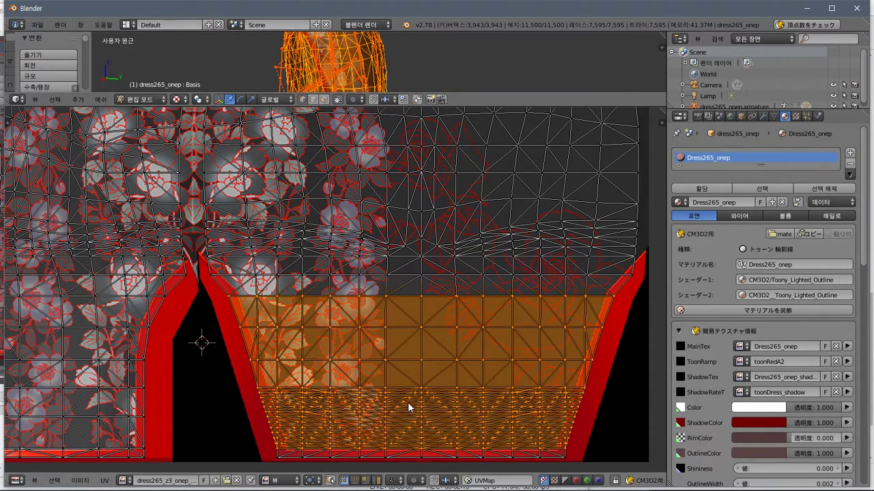
click(51, 481)
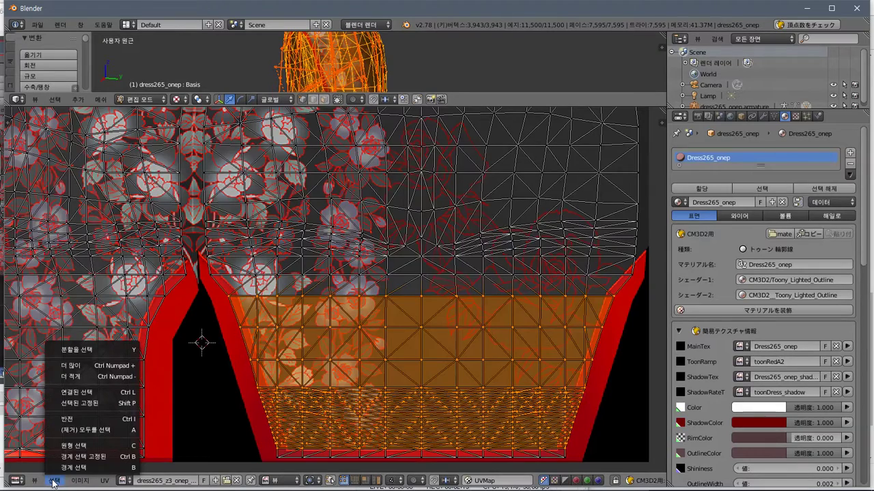
mouse_move(74, 482)
mouse_move(106, 482)
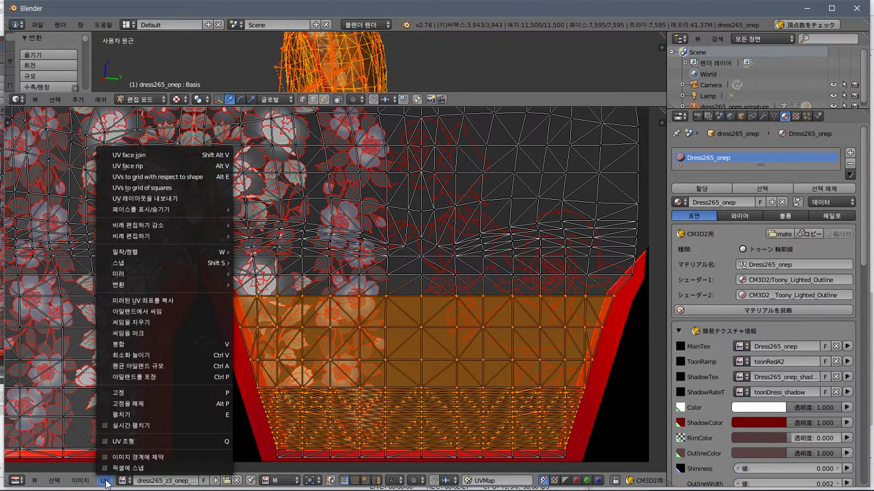
key(Escape)
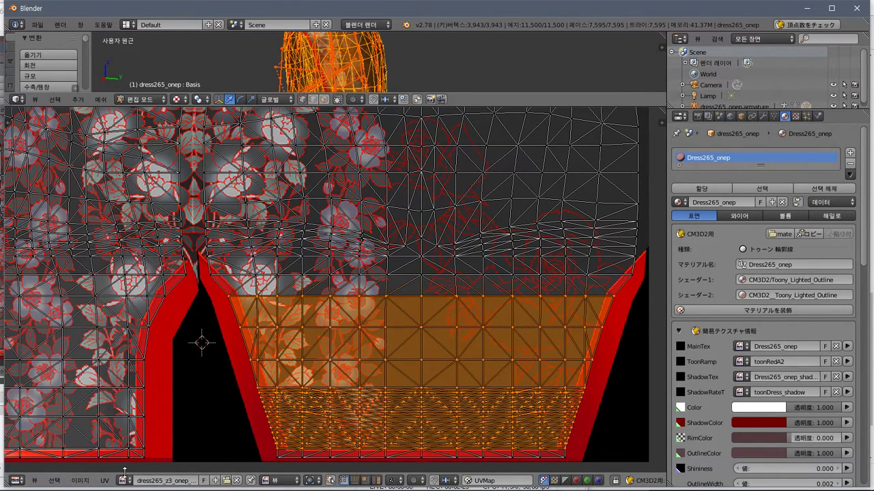
Try packing the islands of the selected skirt UVs and undo the change
click(105, 481)
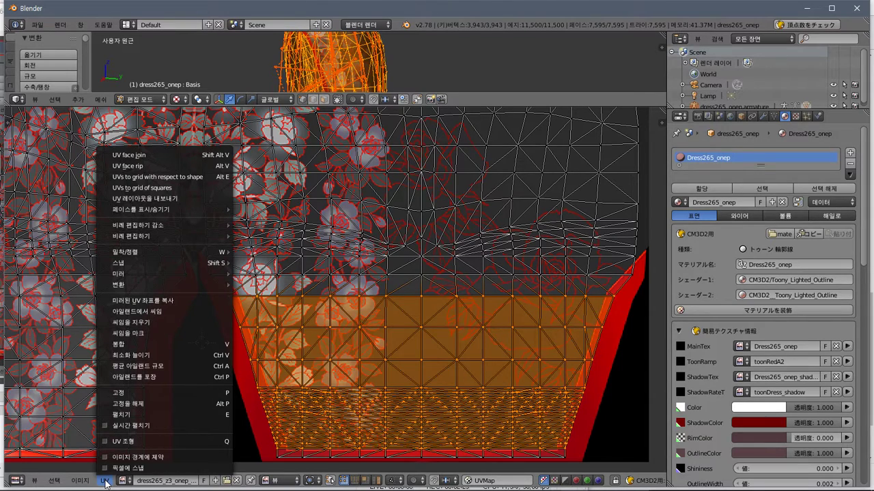
click(182, 374)
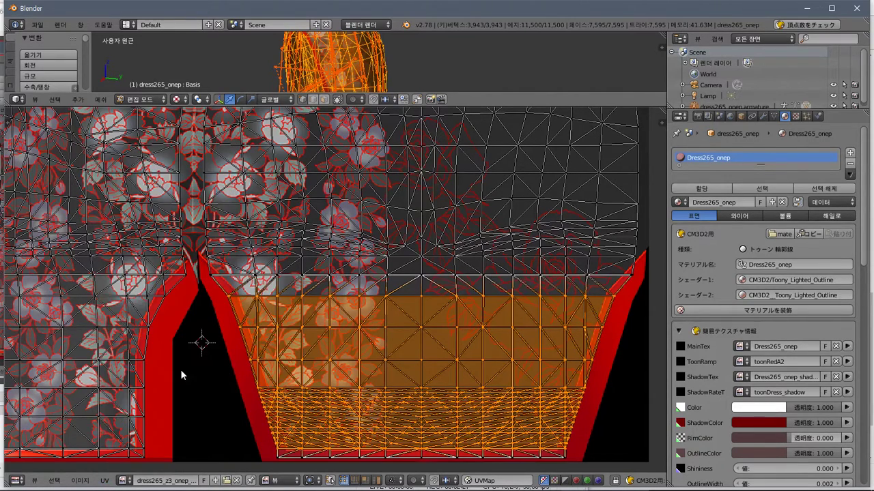
click(105, 482)
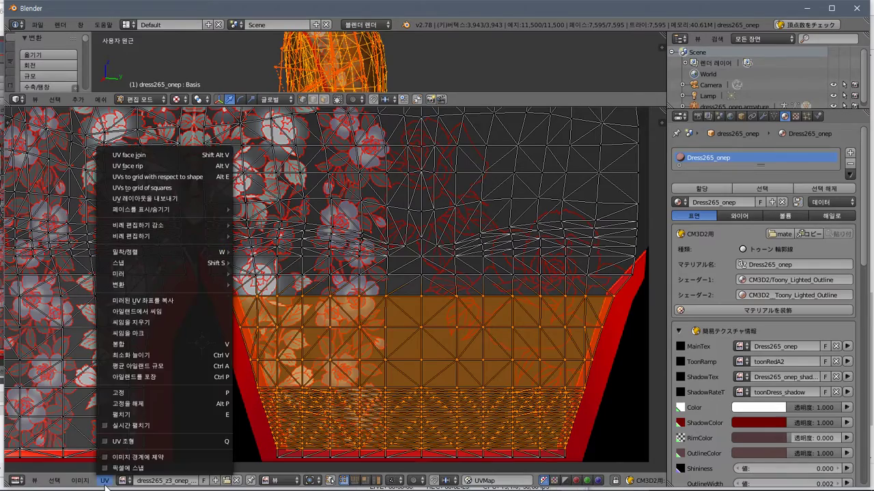
click(153, 377)
key(ctrl+z)
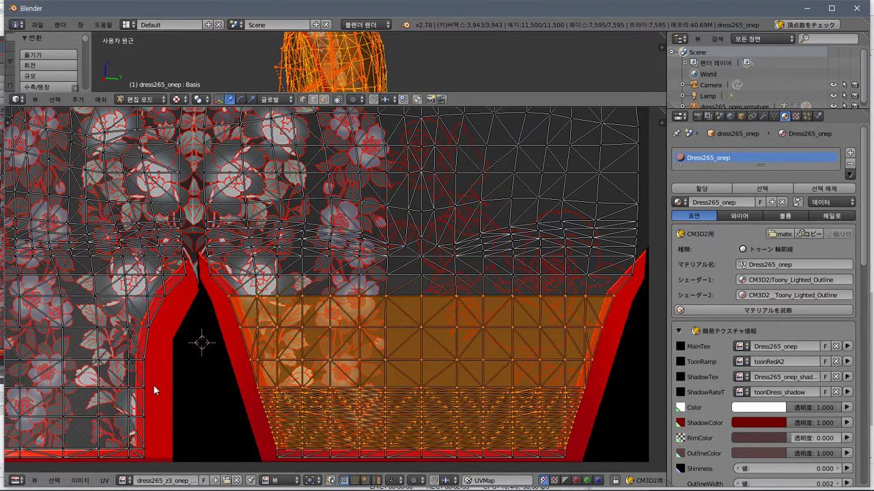
Try averaging the island scale and minimizing the stretch of the selected skirt UVs, reverting each change
click(105, 481)
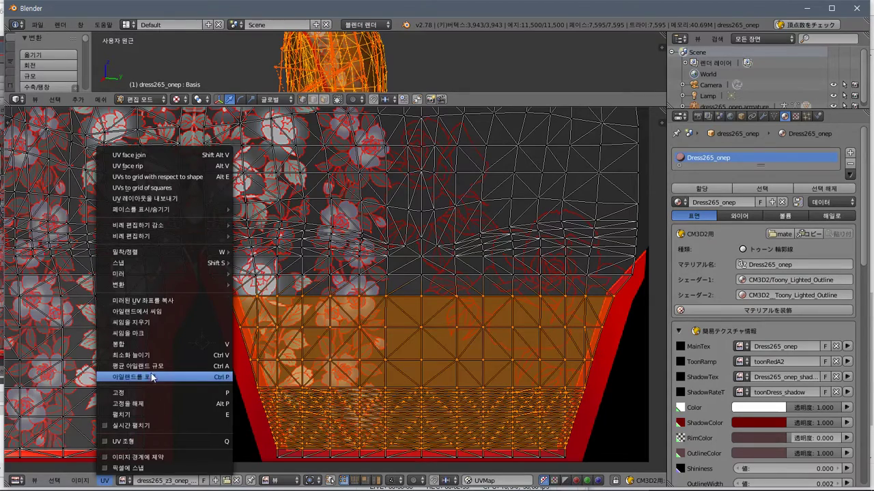
click(152, 369)
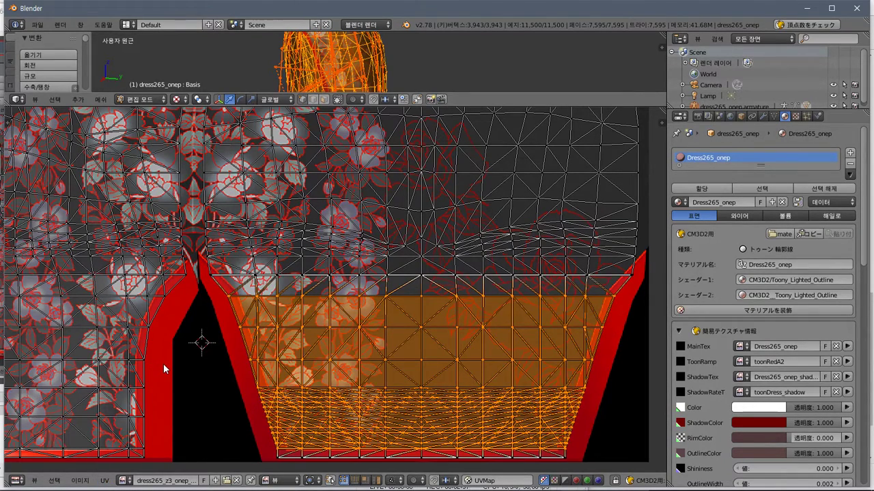
key(ctrl+z)
click(105, 481)
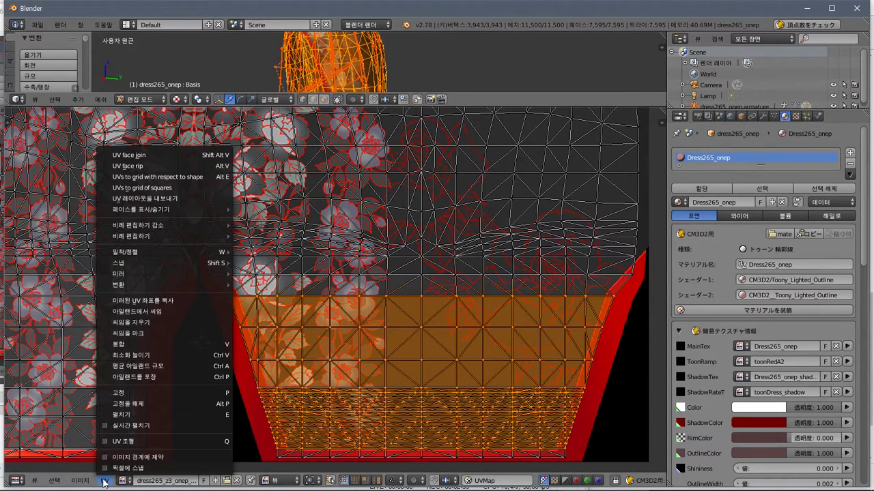
click(155, 356)
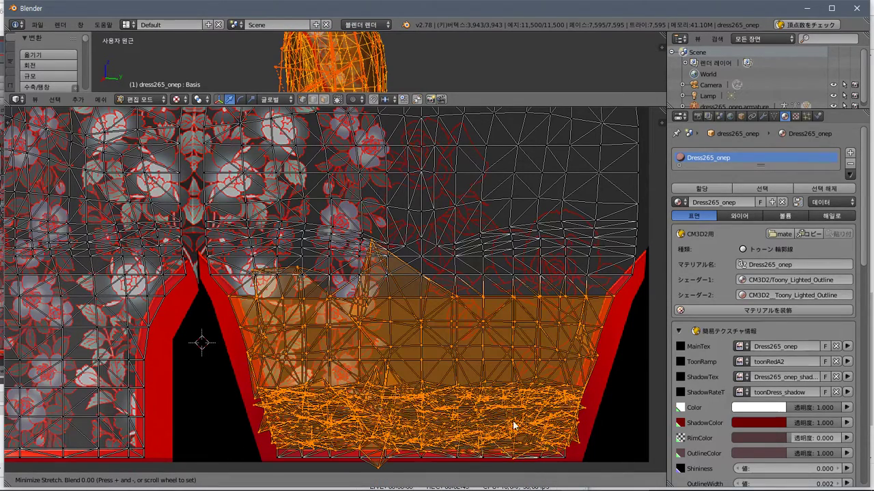
key(Escape)
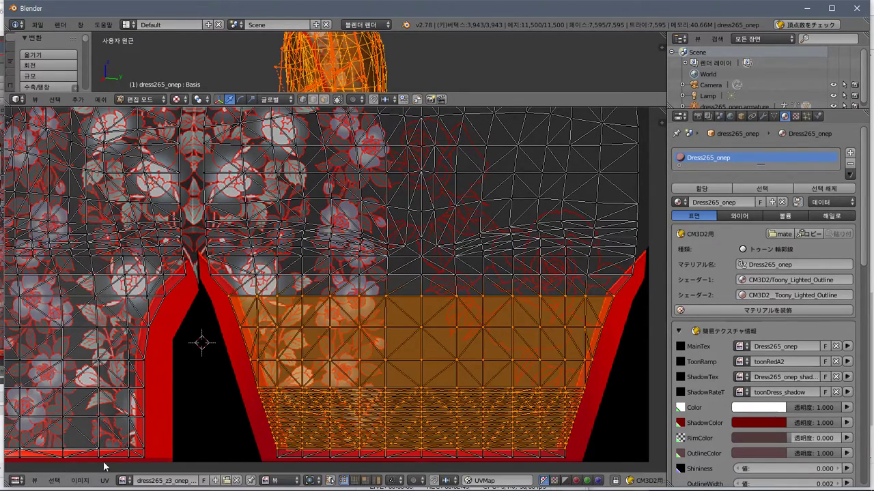
Try welding the selected skirt UVs and undo the weld
click(104, 481)
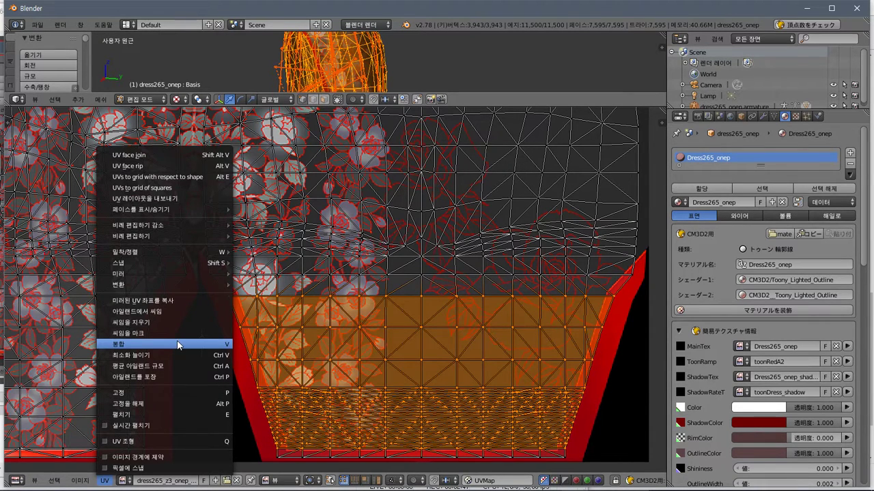
mouse_move(182, 282)
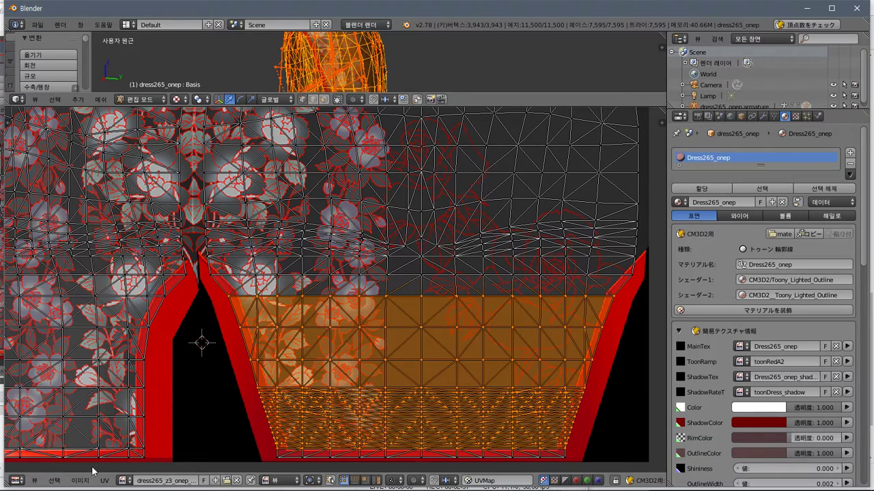
click(104, 482)
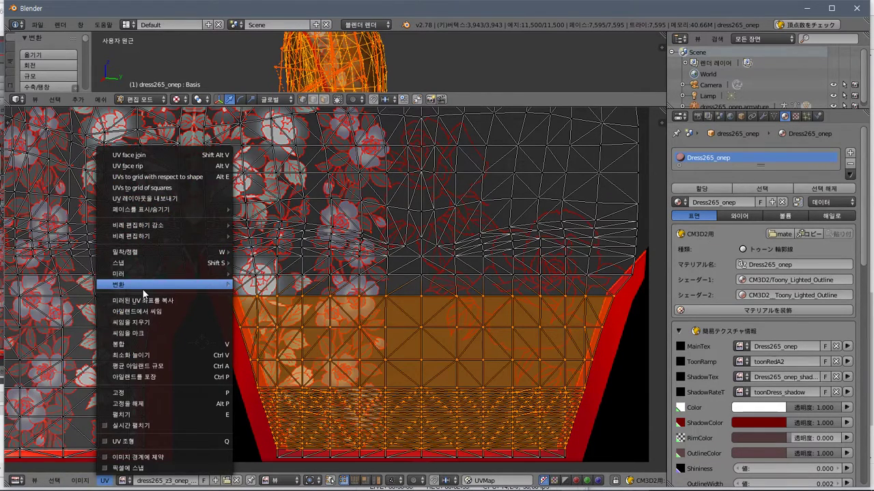
mouse_move(155, 254)
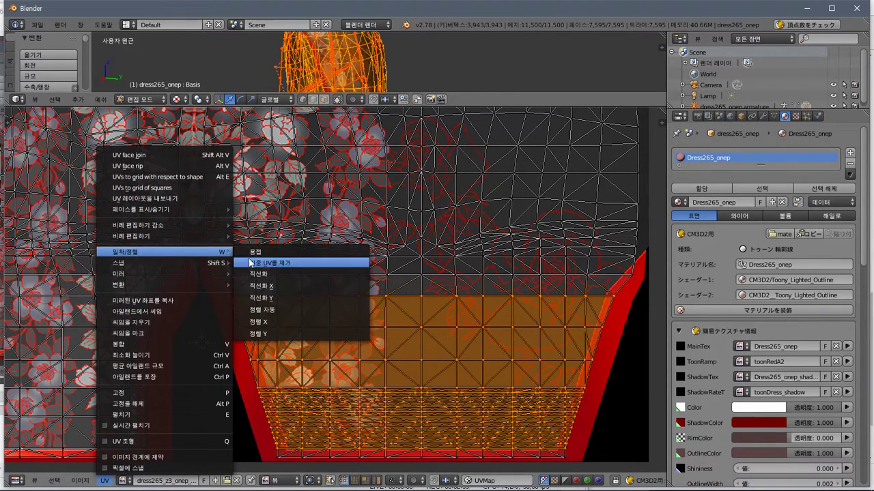
click(294, 254)
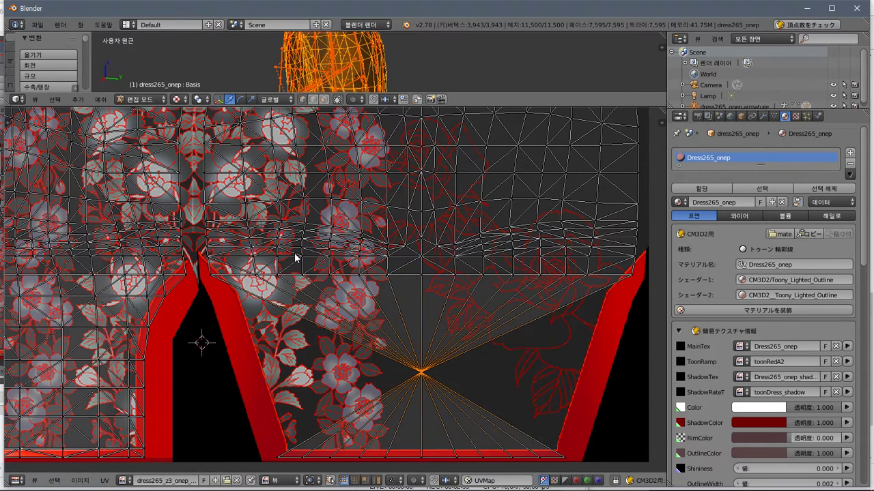
key(ctrl+z)
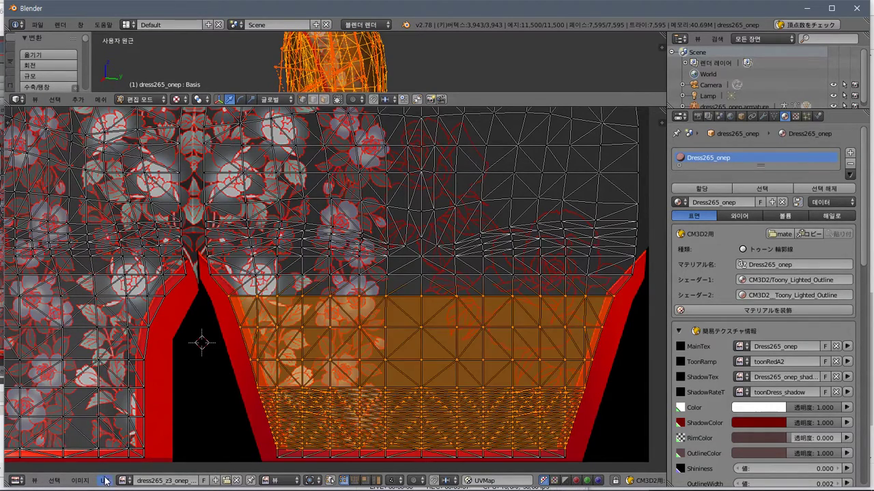
Remove doubled UVs within the selected lower skirt area
click(104, 480)
mouse_move(150, 258)
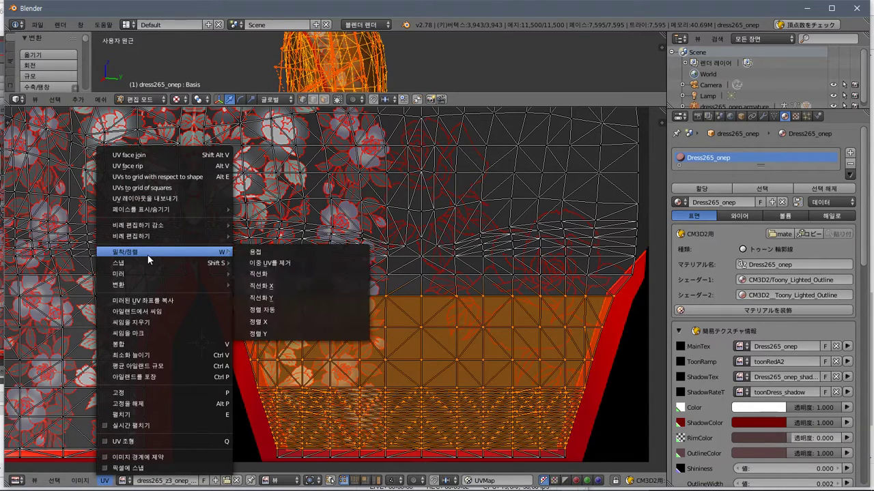
click(278, 266)
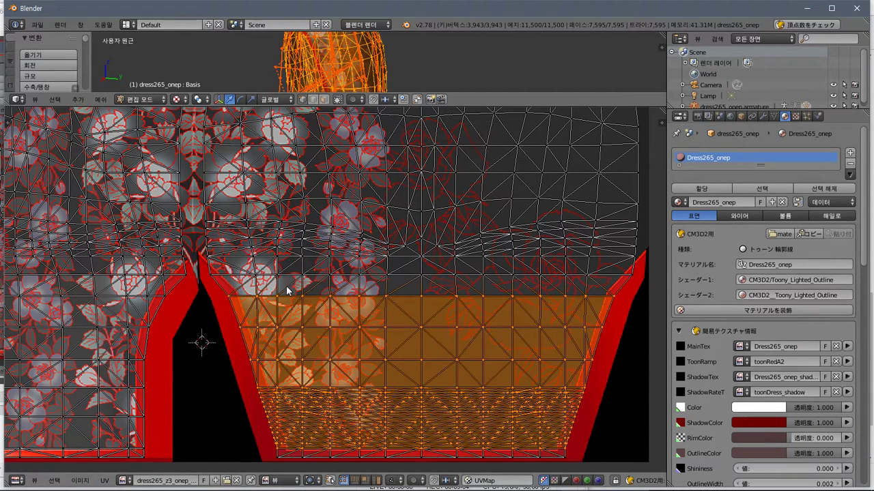
Try Align Auto and Align X on the selected skirt UVs, undoing each alignment
click(109, 482)
mouse_move(175, 254)
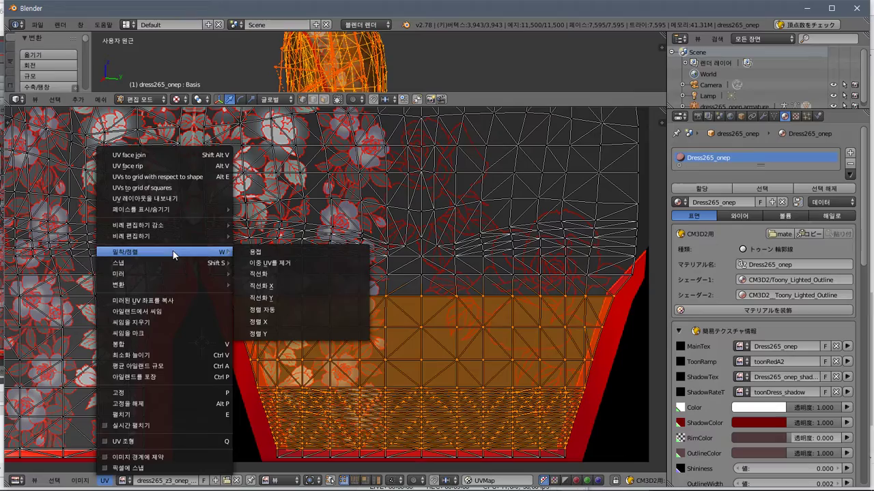
click(314, 312)
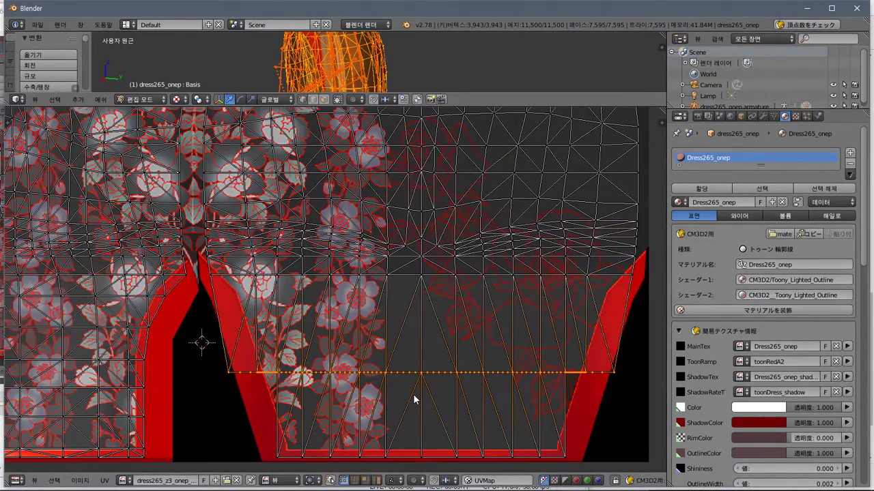
key(ctrl+l)
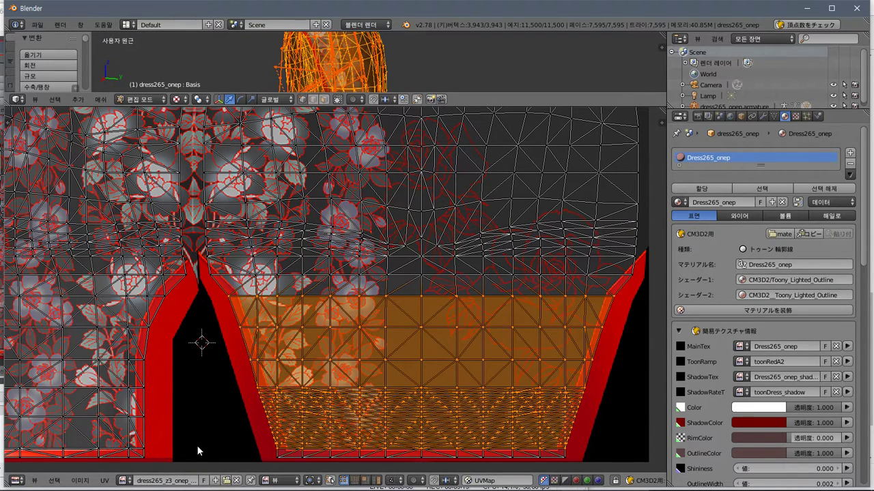
click(104, 480)
mouse_move(174, 254)
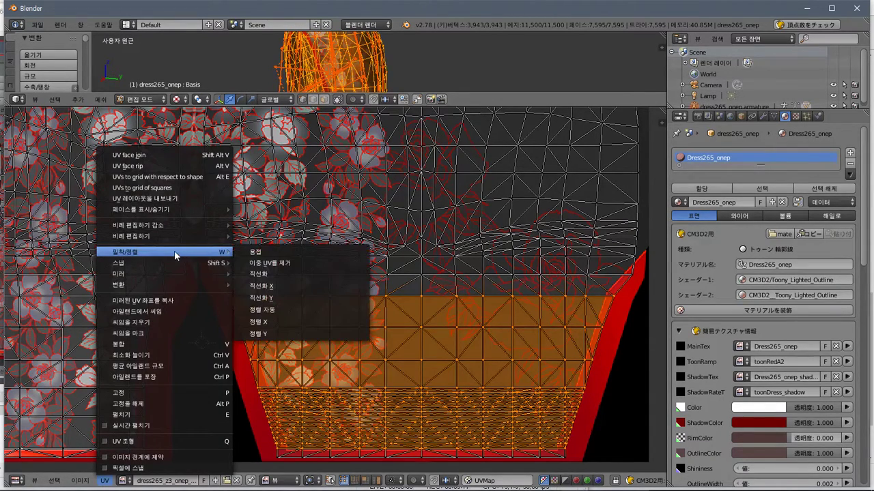
click(284, 323)
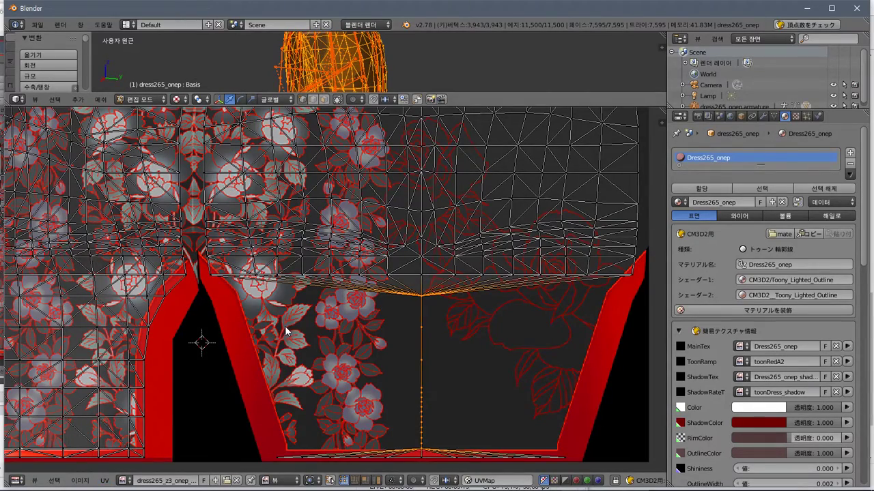
key(ctrl+z)
Switch to Chrome and search Google for "블렌더 정렬" in a new tab
click(312, 484)
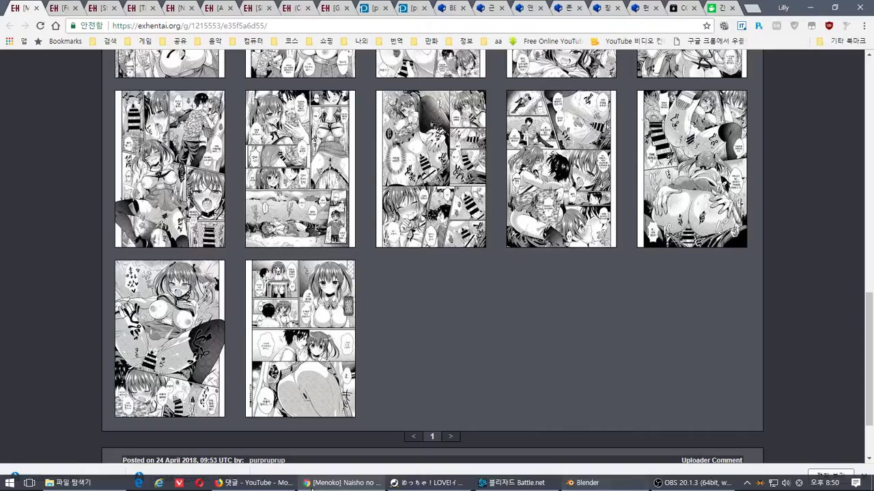
click(752, 8)
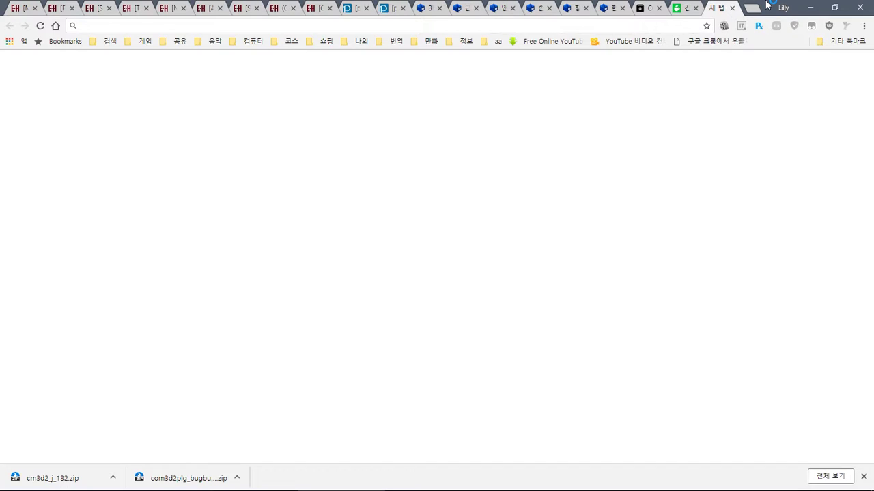
text(블렌더)
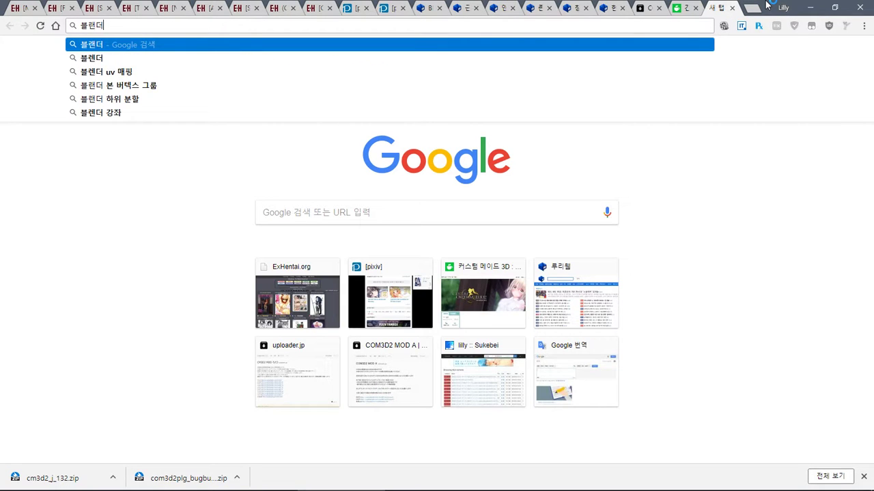
text( 정)
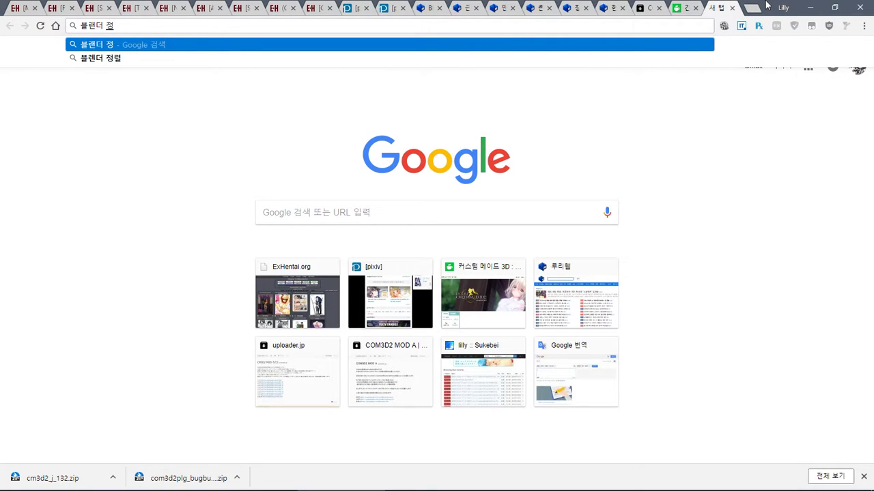
key(Down)
key(Return)
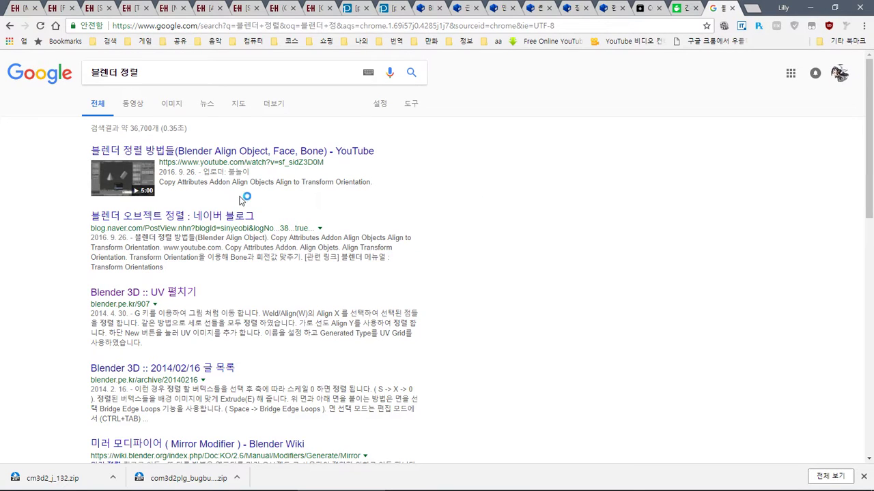
Open the "UV 펼치기" and Naver blog object-alignment results in new tabs, skim both, close the blog page and return to the results
middle_click(169, 293)
middle_click(184, 220)
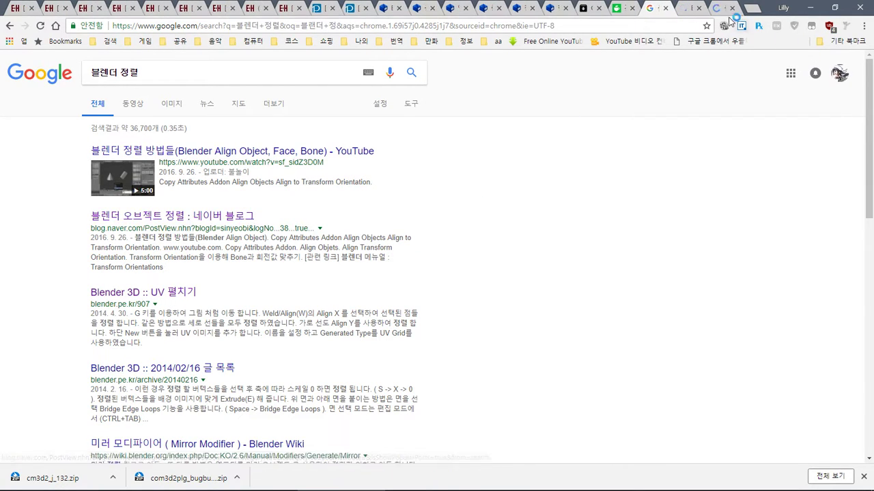
key(ctrl+Tab)
scroll(735, 279, down, 3)
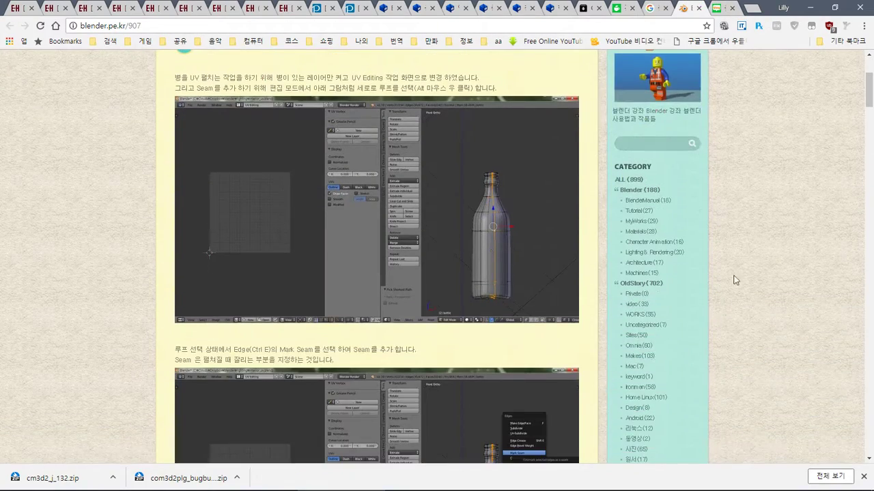
drag(873, 100, 872, 214)
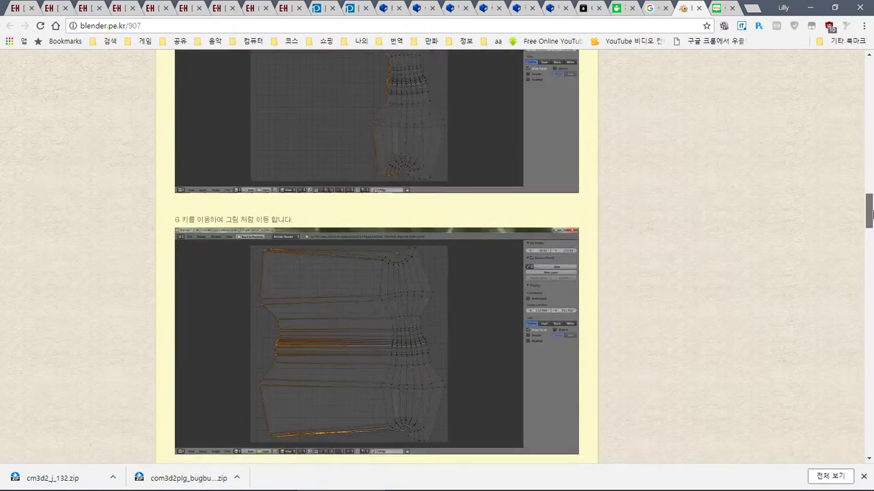
key(ctrl+Tab)
drag(872, 111, 872, 354)
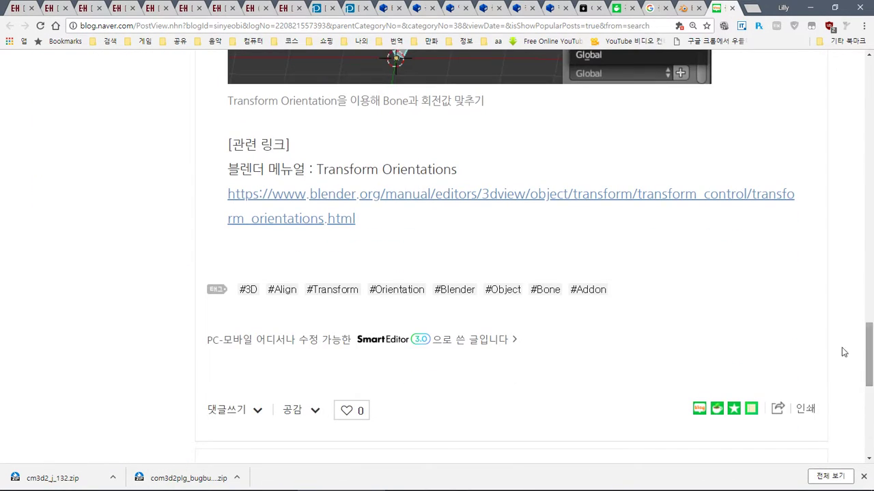
key(ctrl+w)
click(694, 7)
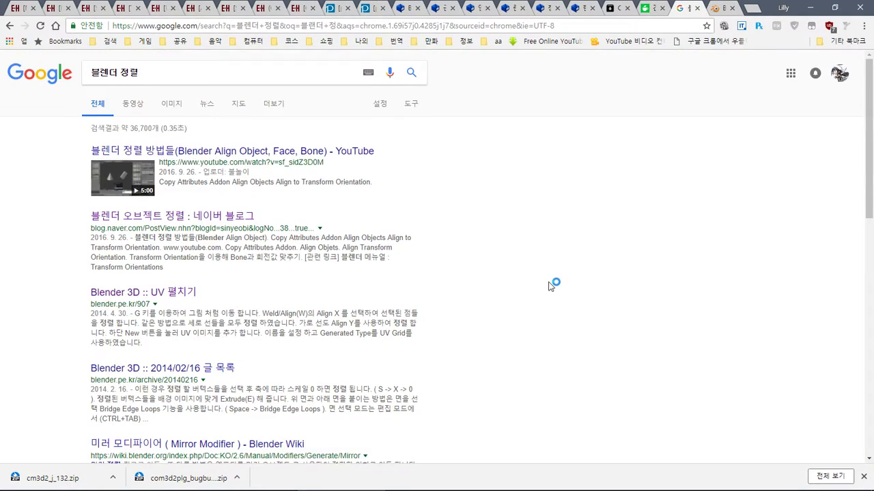
Skim the 720p video download page and the alonedev UV vertex alignment article from the search results, closing both pages
scroll(536, 288, down, 6)
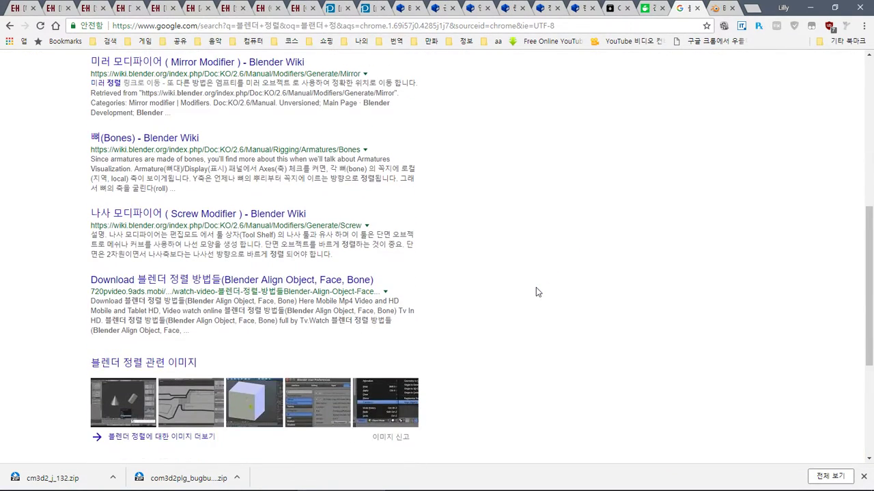
scroll(484, 268, down, 2)
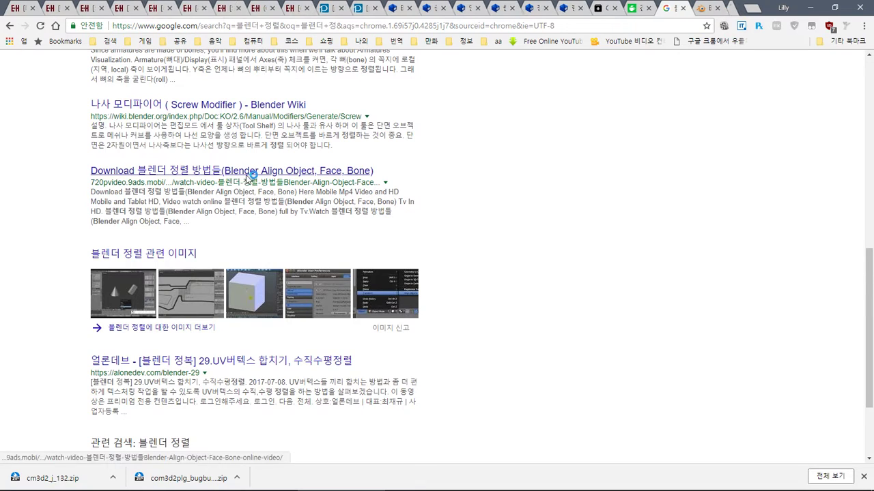
scroll(400, 318, down, 2)
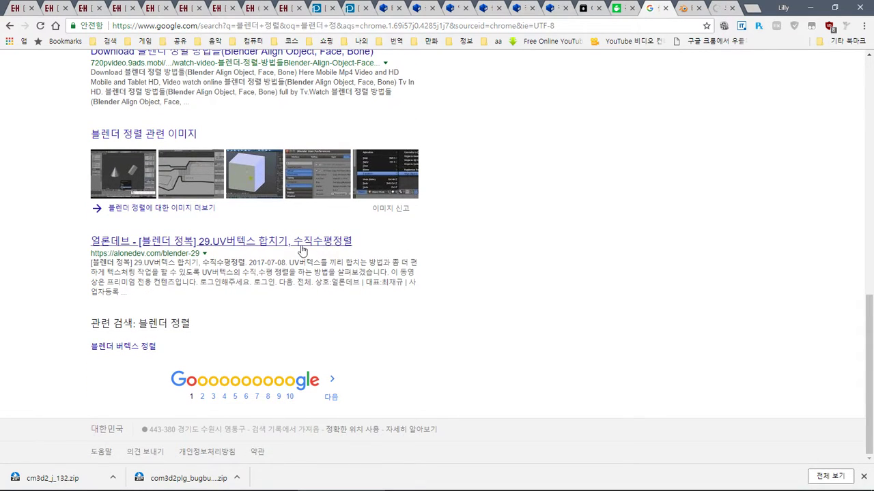
click(306, 243)
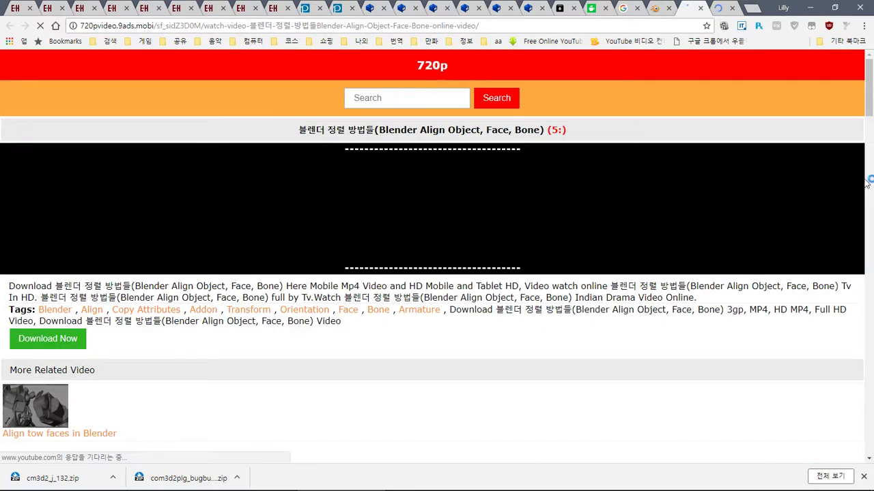
drag(869, 113, 869, 242)
key(ctrl+w)
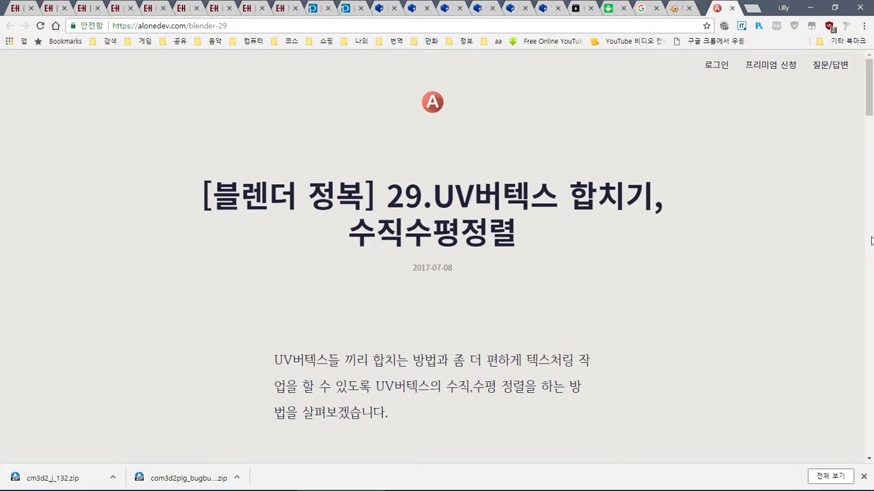
mouse_move(872, 97)
mouse_down()
mouse_move(870, 380)
mouse_move(865, 102)
mouse_up()
key(ctrl+w)
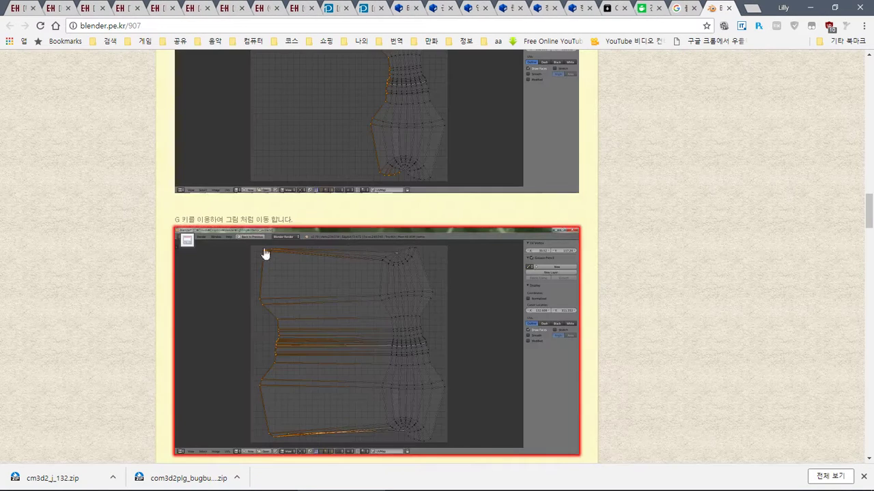
scroll(380, 198, up, 2)
Open YouTube in a new tab and search for "블랜더 정렬"
click(752, 7)
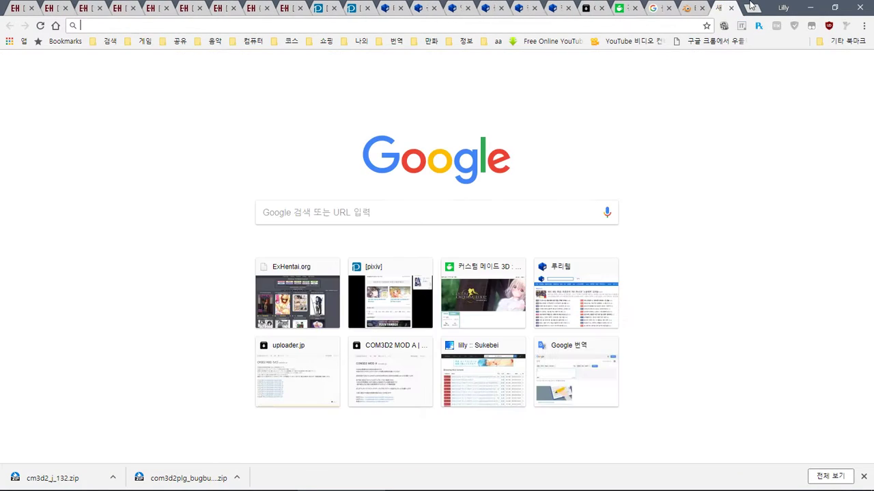
click(806, 67)
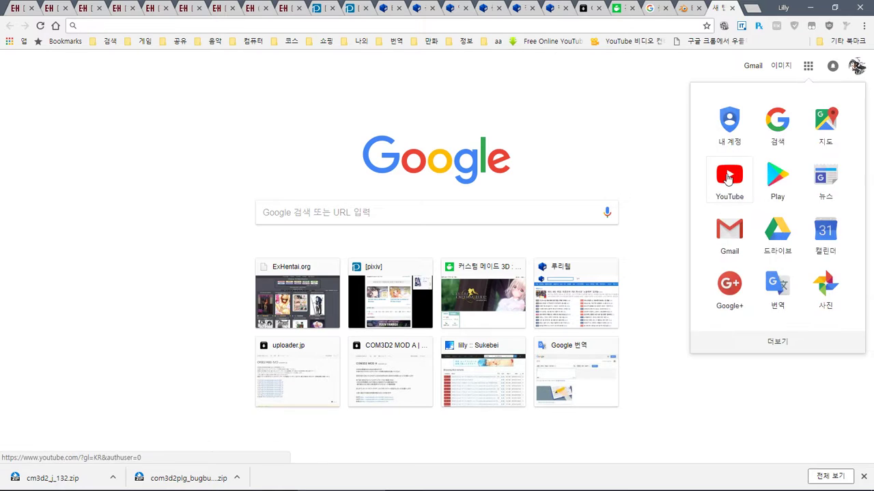
click(728, 182)
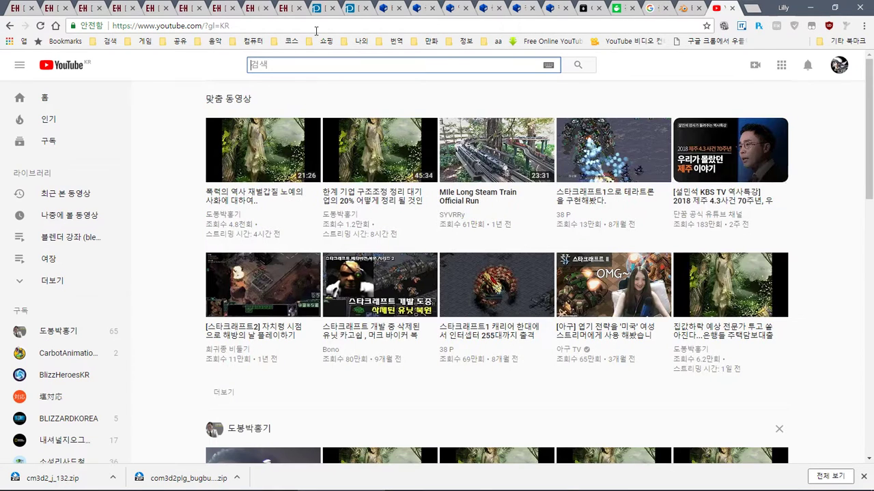
text(블렌더)
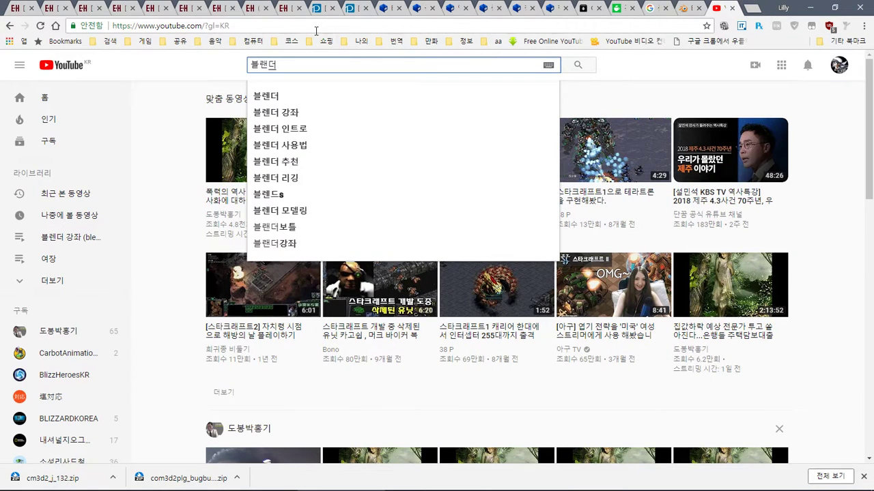
key(Return)
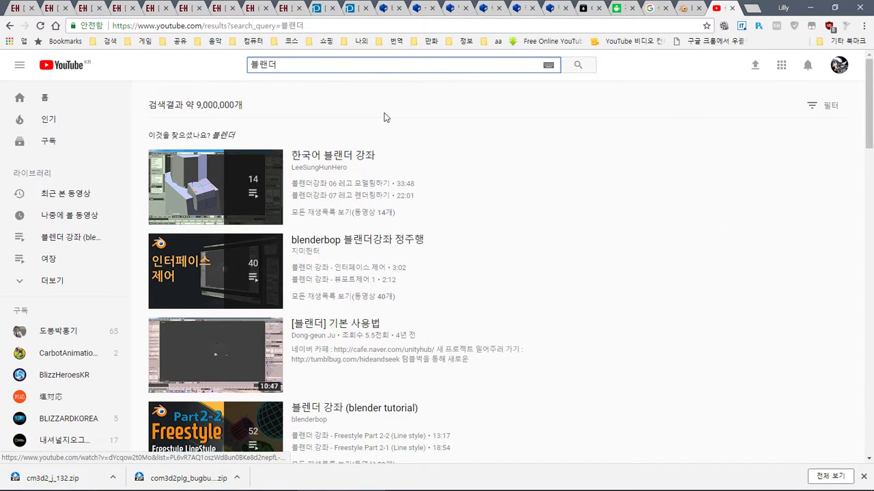
text(정렬)
key(Return)
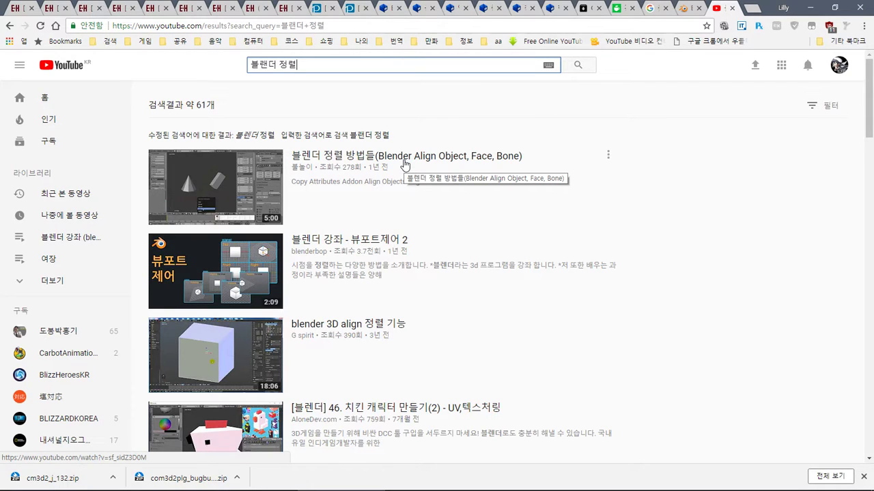
Open the "blender 3D align 정렬 기능" video in a new tab, skim it from about 3:05 in theater mode and pause it
middle_click(332, 325)
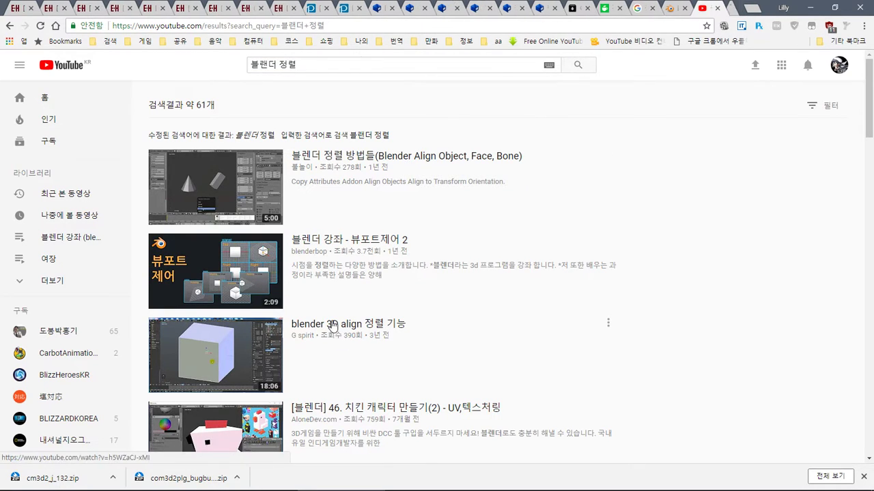
key(ctrl+Tab)
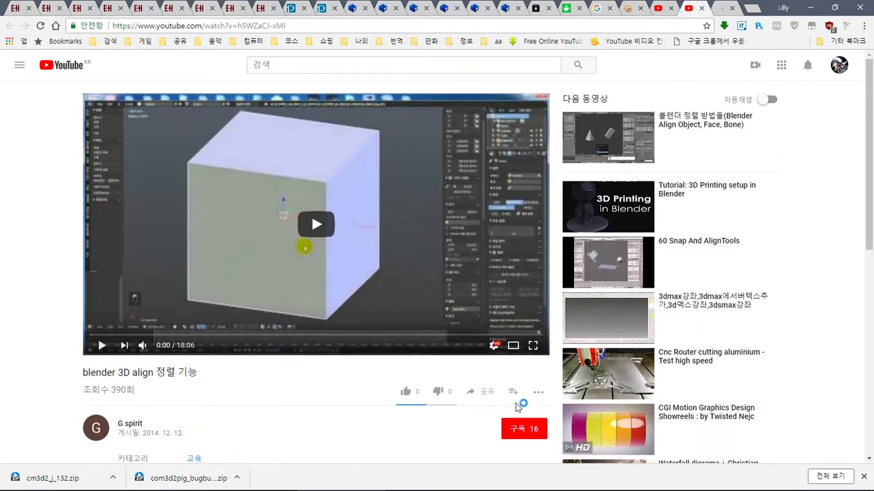
click(115, 335)
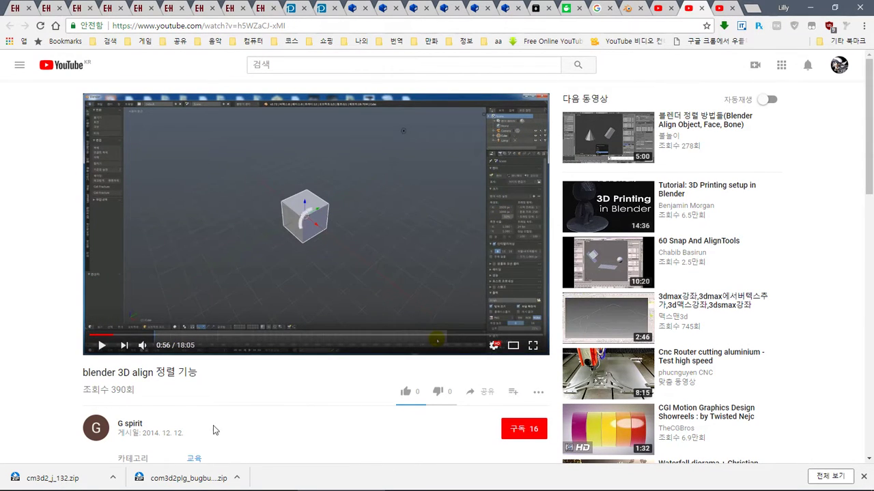
scroll(218, 417, down, 3)
scroll(200, 364, up, 2)
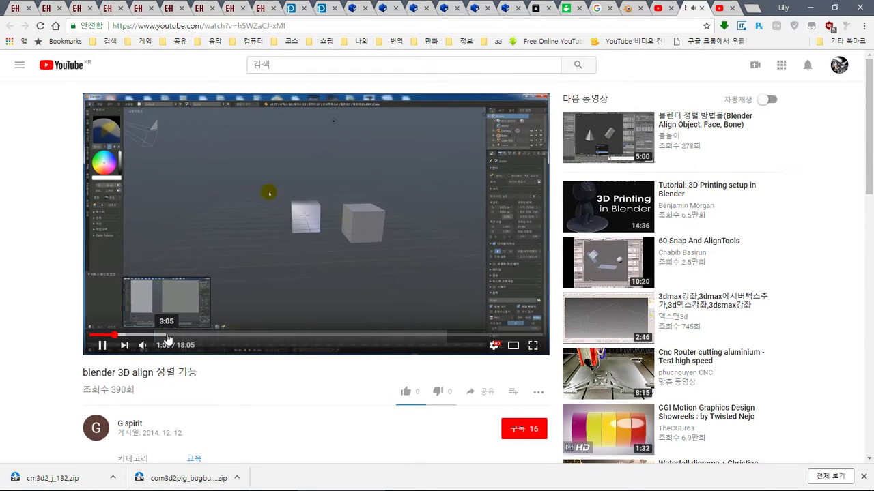
click(168, 335)
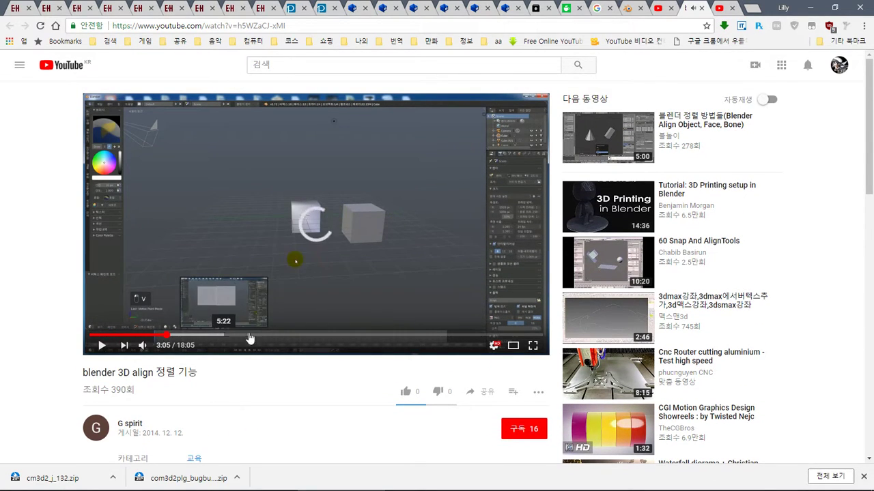
click(515, 345)
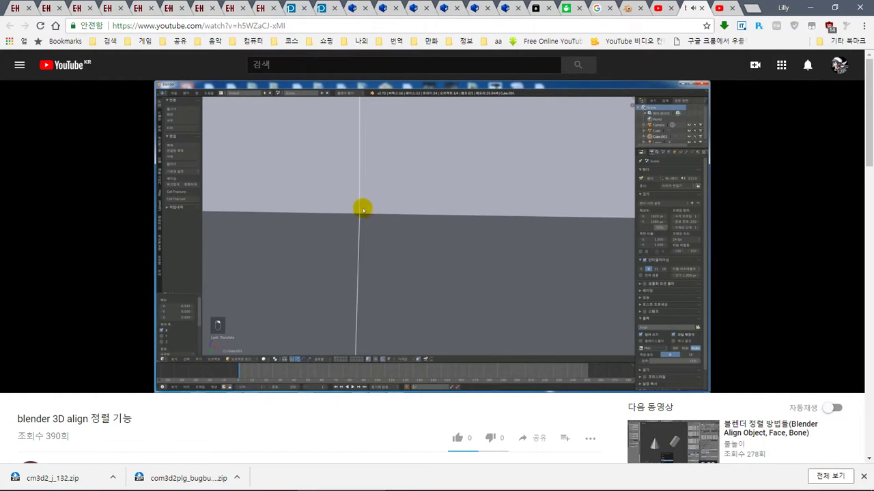
click(412, 220)
Skim the "블렌더 정렬 방법들" video in theater mode, replay its Copy Attributes Menu add-on section and pause it
click(722, 8)
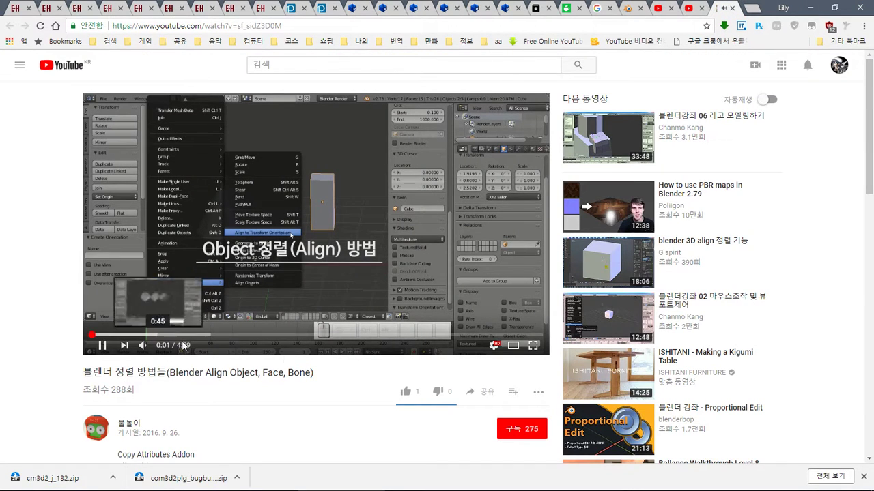
click(513, 346)
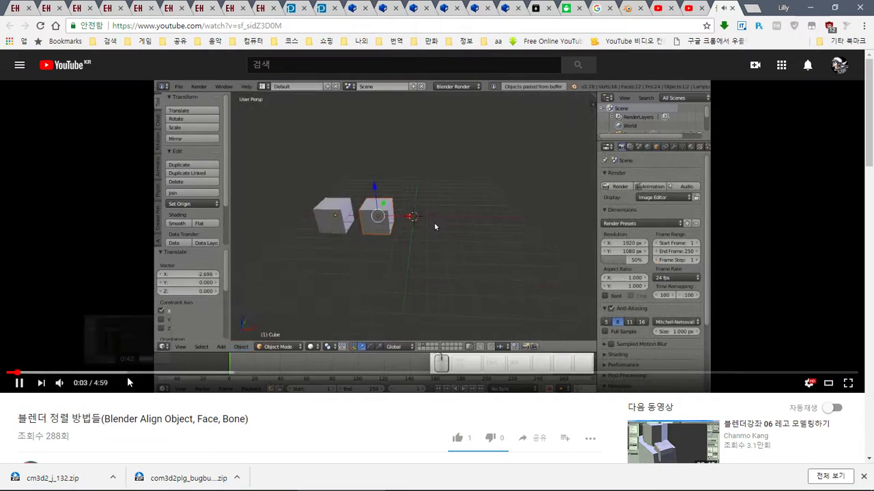
click(60, 374)
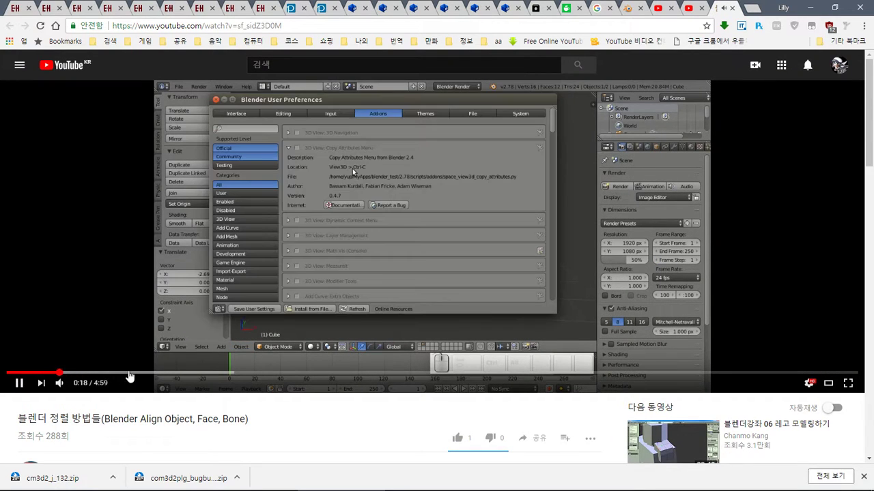
click(129, 373)
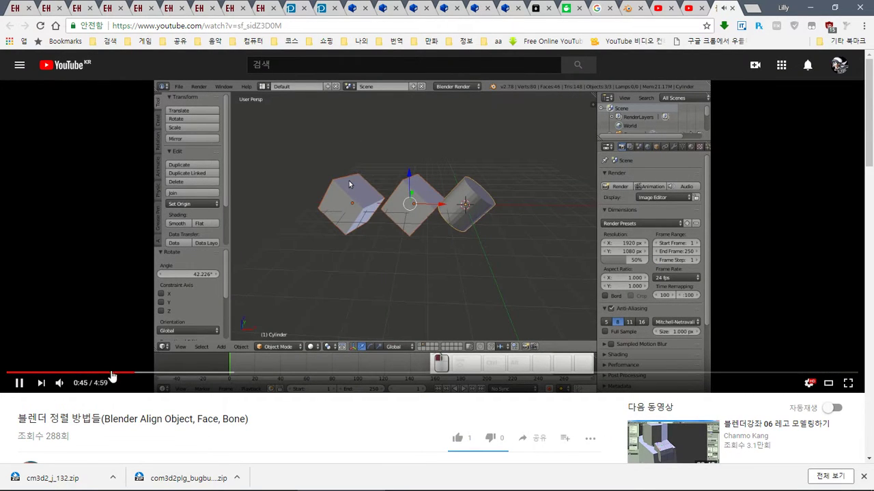
click(107, 373)
click(75, 372)
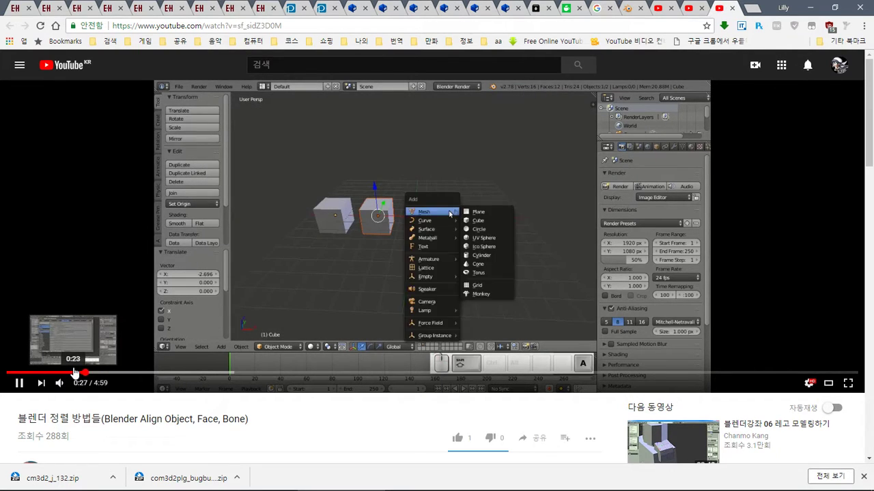
click(75, 373)
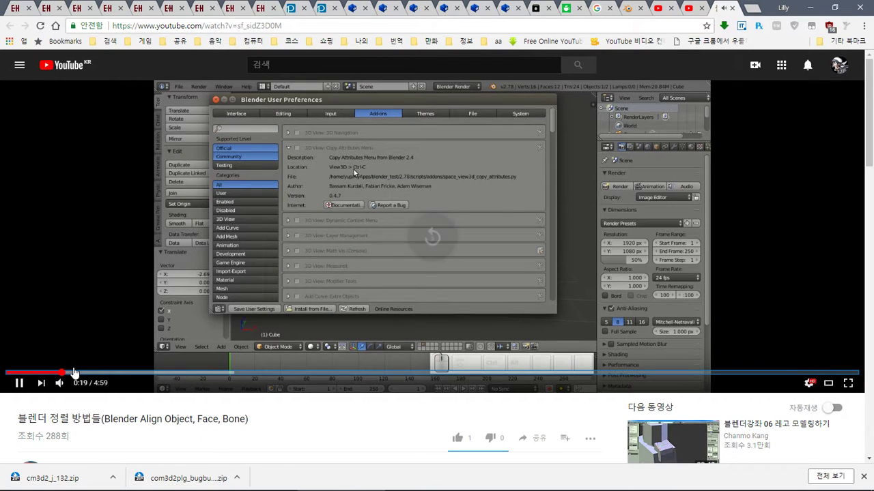
key(Left)
key(Left)
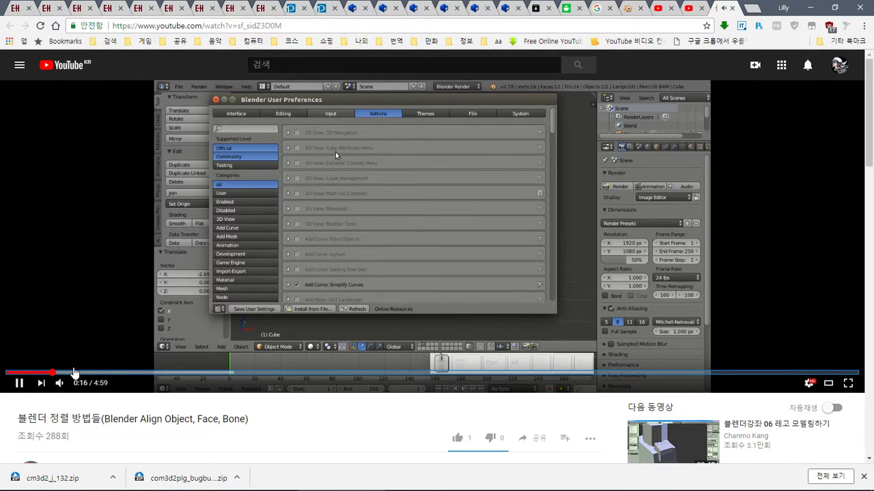
key(space)
Switch to Blender and open the User Preferences at the add-ons list
click(583, 482)
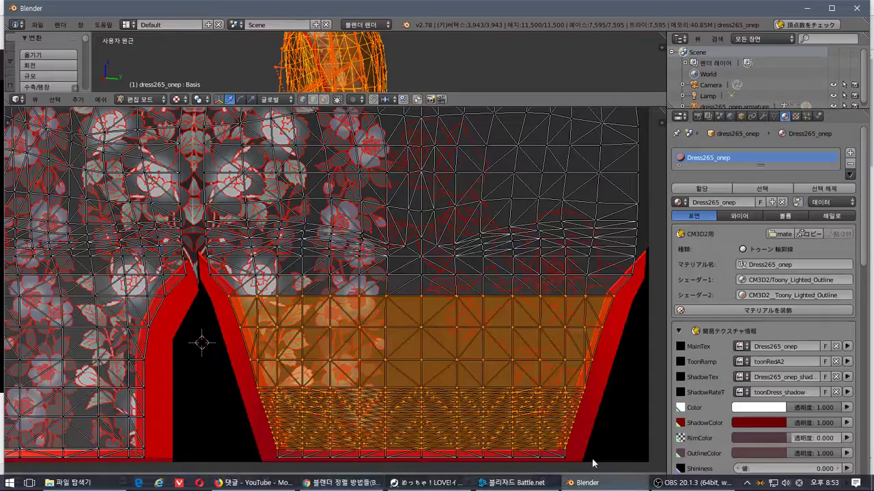
click(81, 25)
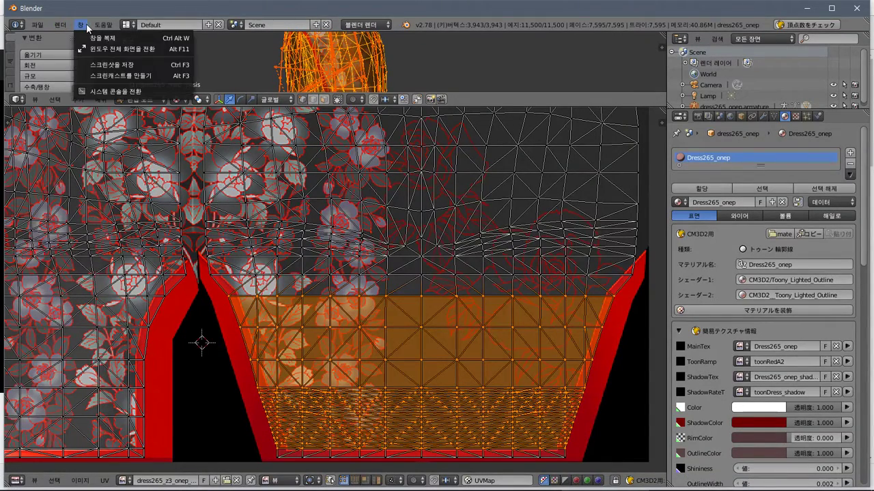
click(36, 25)
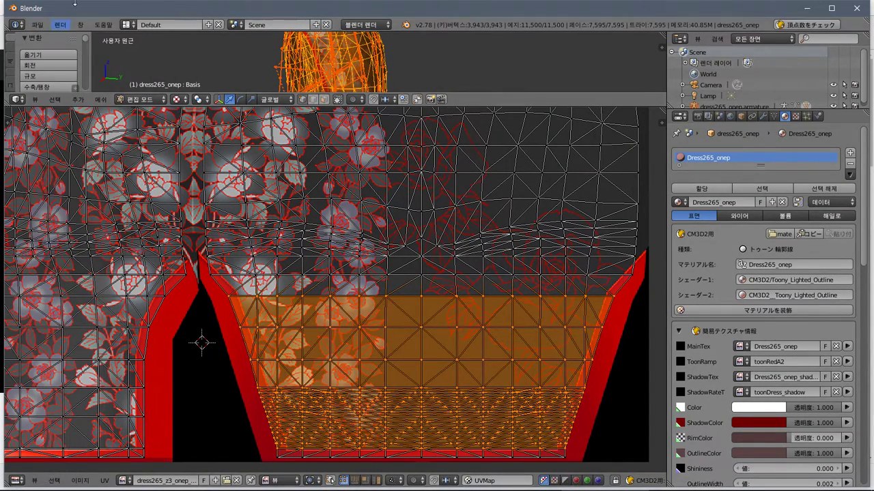
click(102, 26)
mouse_move(61, 25)
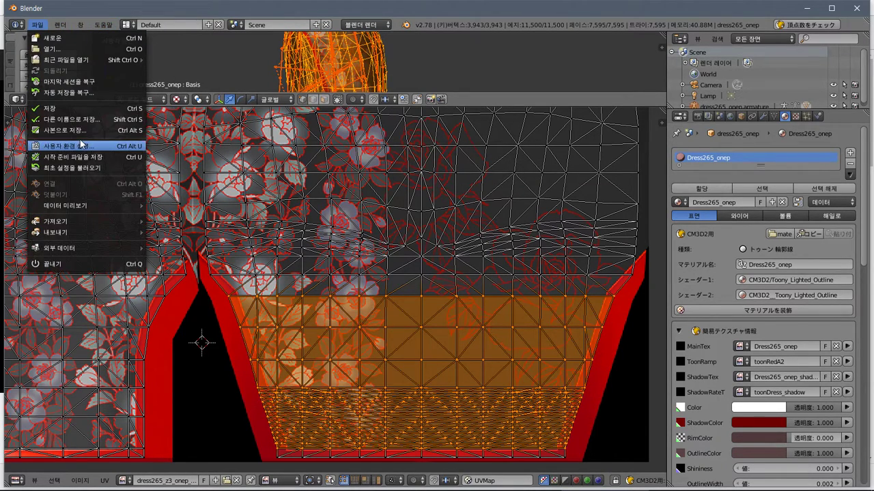
click(65, 144)
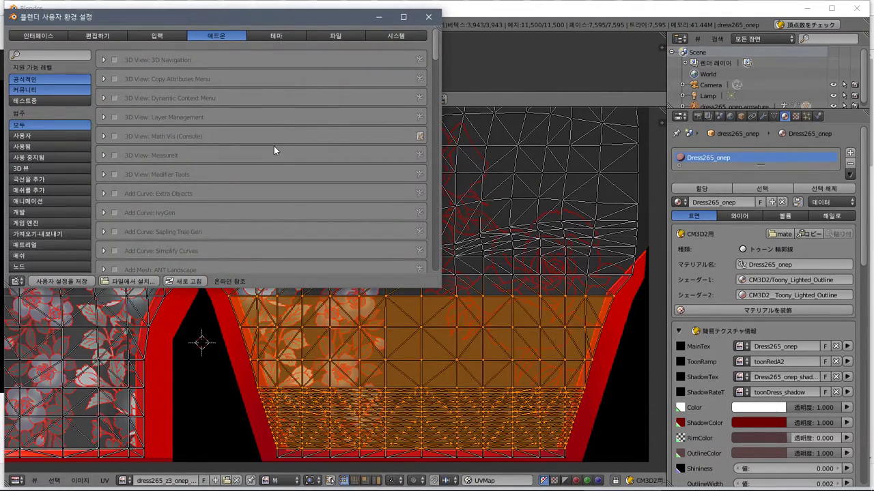
Enable the 3D View: Copy Attributes Menu add-on
click(104, 78)
click(108, 80)
click(112, 79)
scroll(117, 181, down, 2)
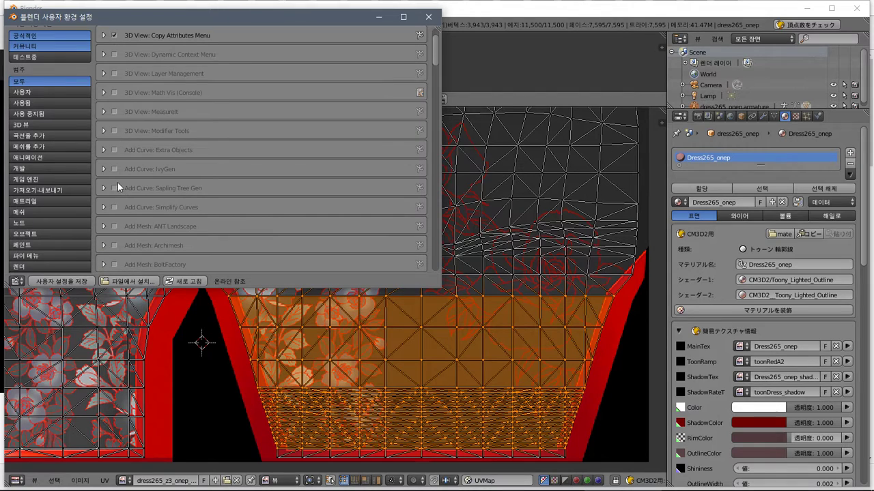
Enable the UV: Bake UV-Texture to Vertex Colors and UV: Texture Atlas add-ons at the end of the add-ons list
scroll(116, 184, down, 1)
scroll(114, 183, down, 2)
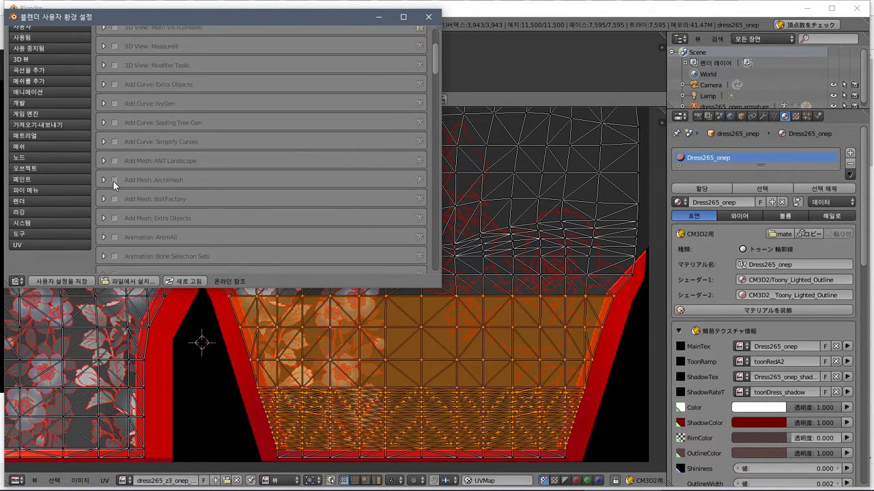
scroll(114, 183, down, 1)
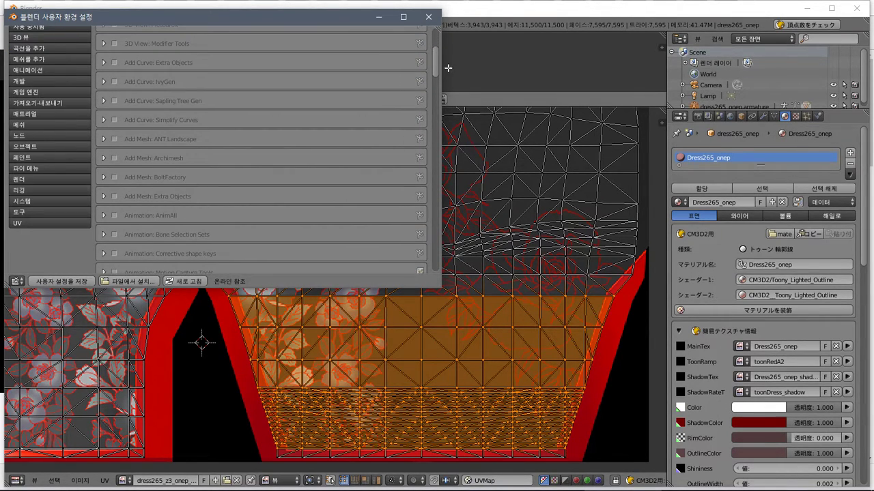
drag(436, 63, 421, 302)
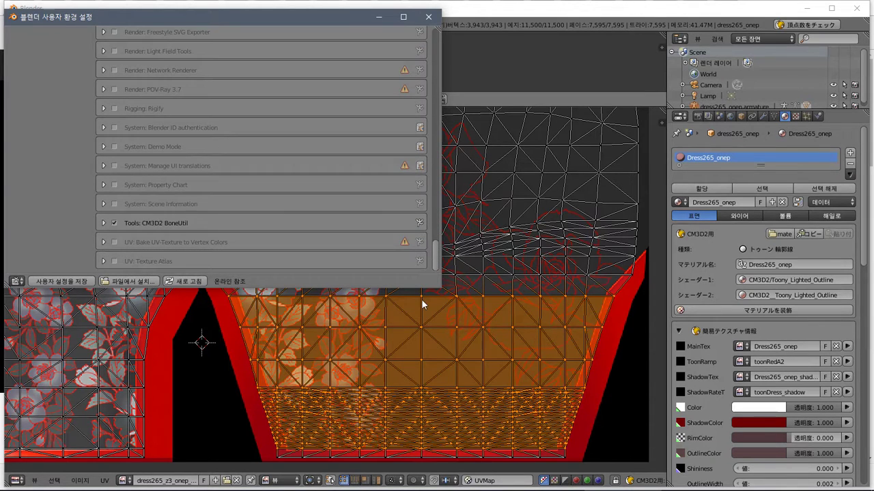
click(114, 242)
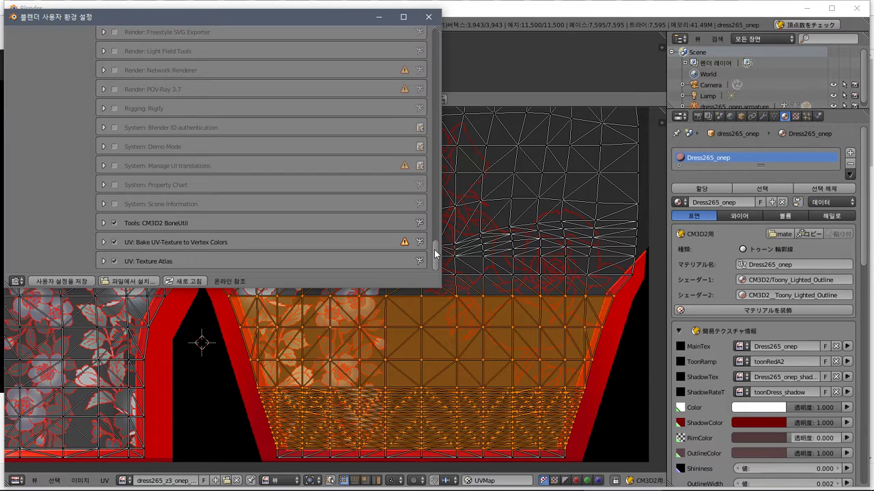
Save the user settings with the add-ons filtered by "uv" and expand the details of UV: Bake UV-Texture to Vertex Colors
drag(436, 254, 447, 45)
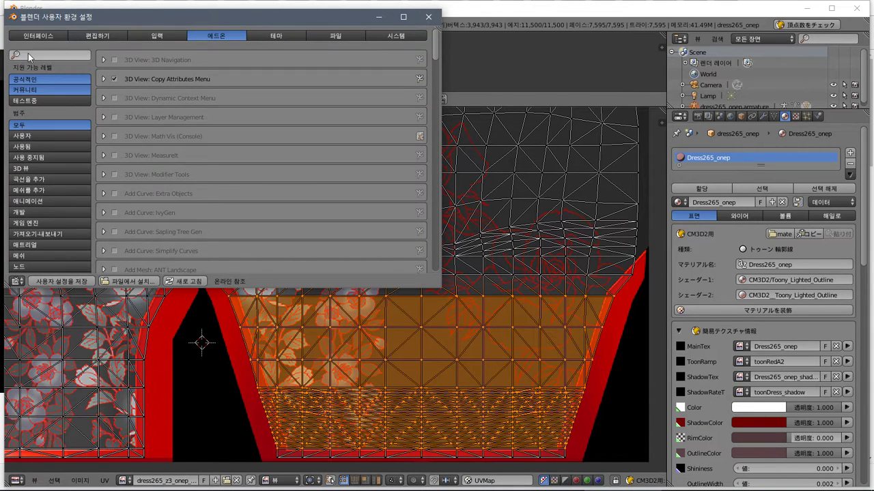
click(30, 55)
text(uv)
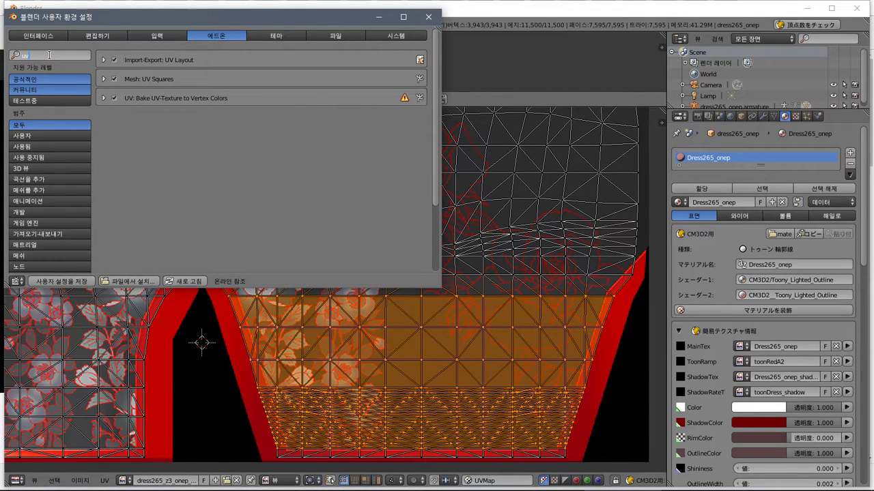
click(73, 286)
click(103, 98)
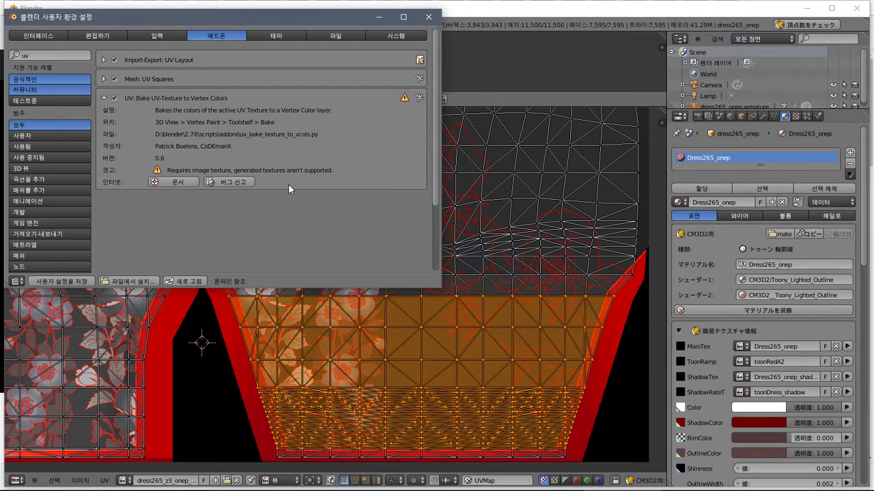
Switch to the browser, play the "블렌더 정렬 방법들" video's add-on section from 0:16 and pause it at 0:22
key(alt+Tab)
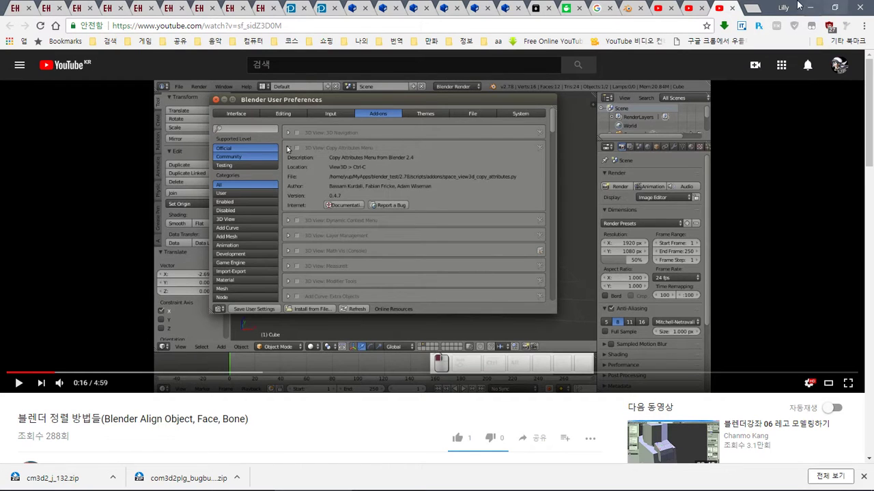
click(286, 217)
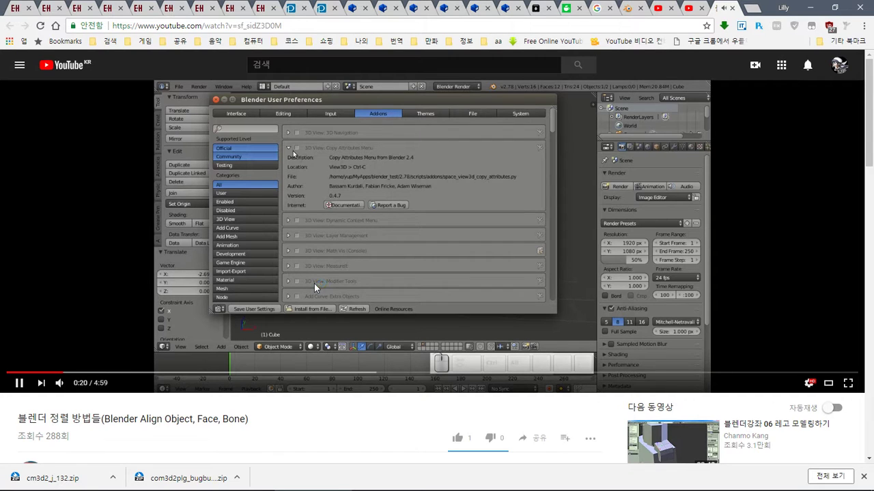
click(313, 284)
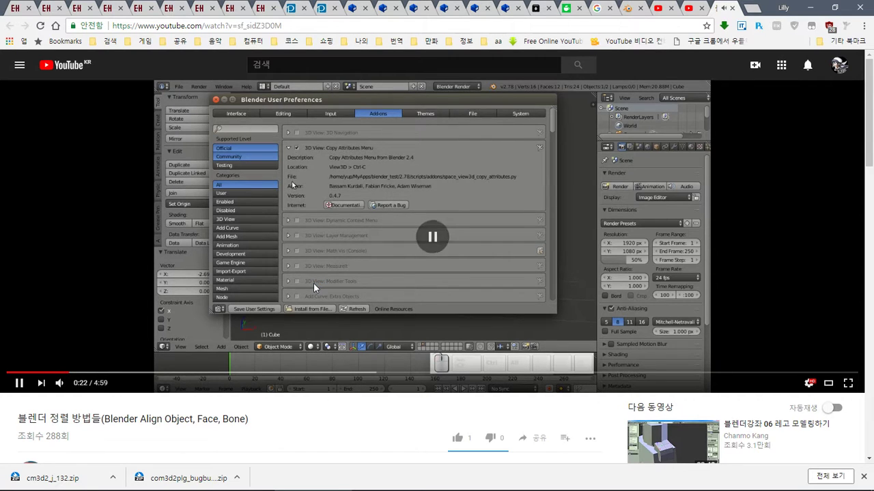
Switch to Blender's User Preferences, clear the add-on filter and expand the details of 3D View: Copy Attributes Menu
key(alt+Tab)
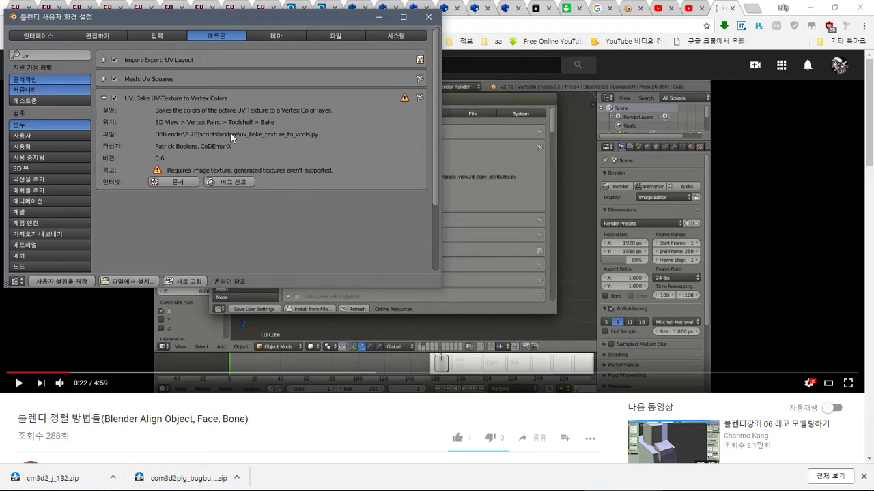
key(BackSpace)
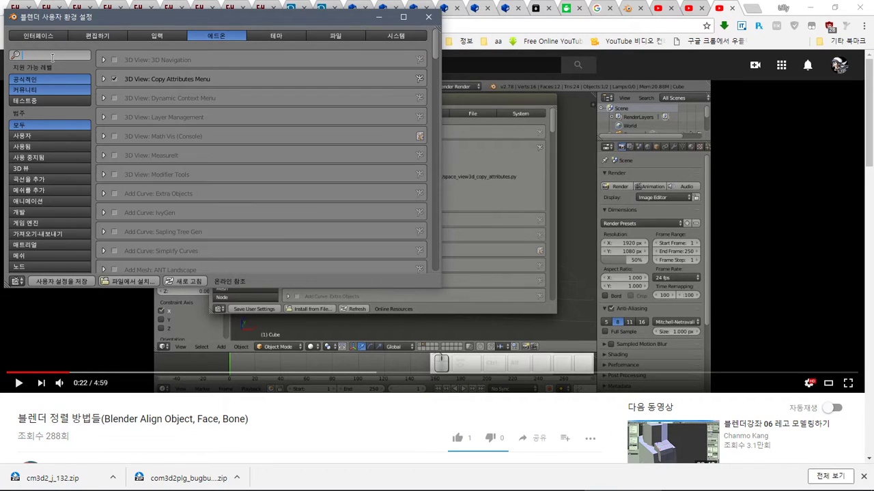
click(104, 79)
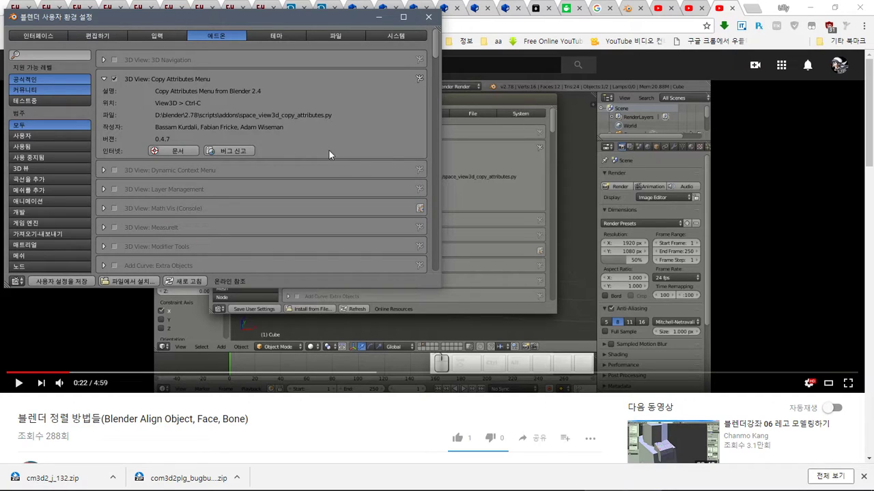
Watch the alignment video in the browser up to 0:46, pause it and check the dress's UV layout in Blender
click(538, 136)
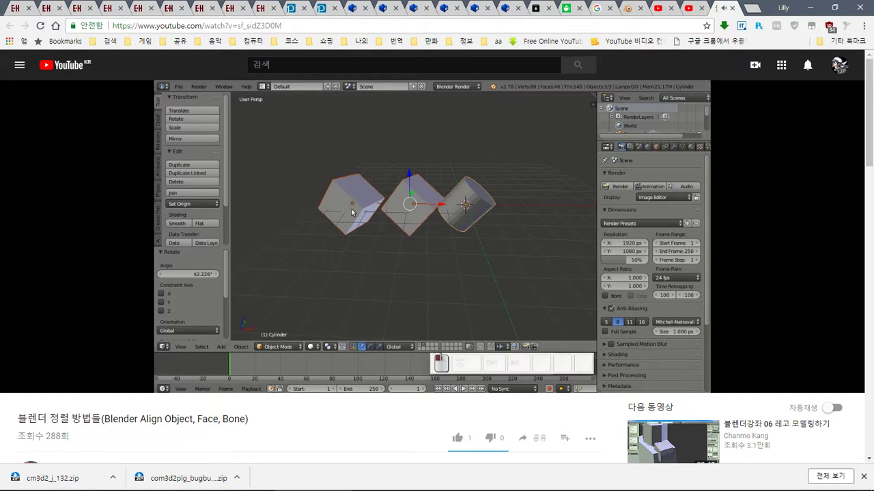
click(446, 258)
key(alt+Tab)
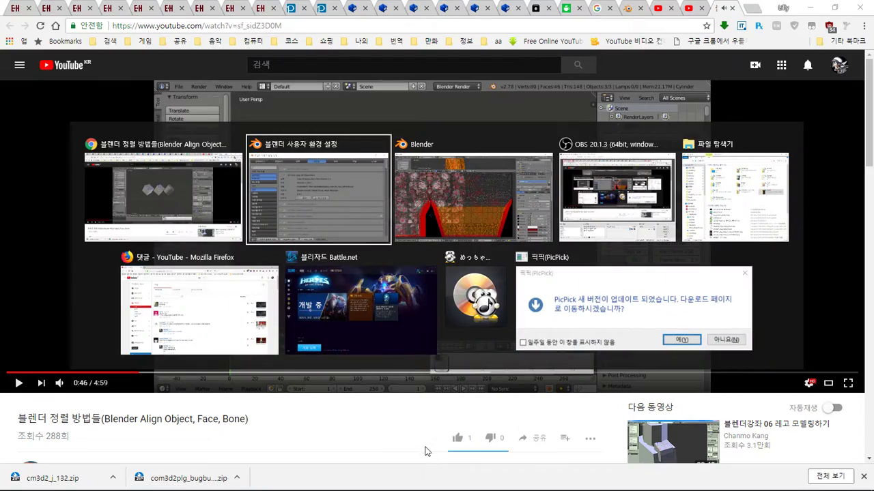
key(alt+Tab)
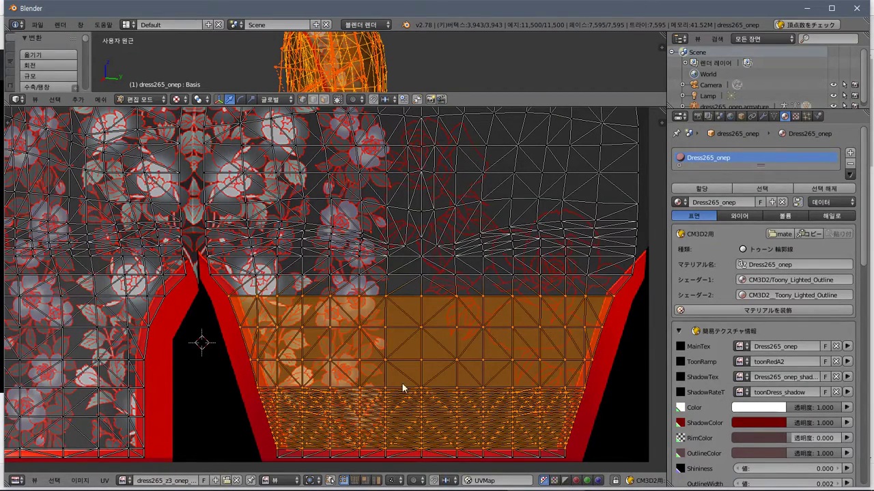
key(alt+Tab)
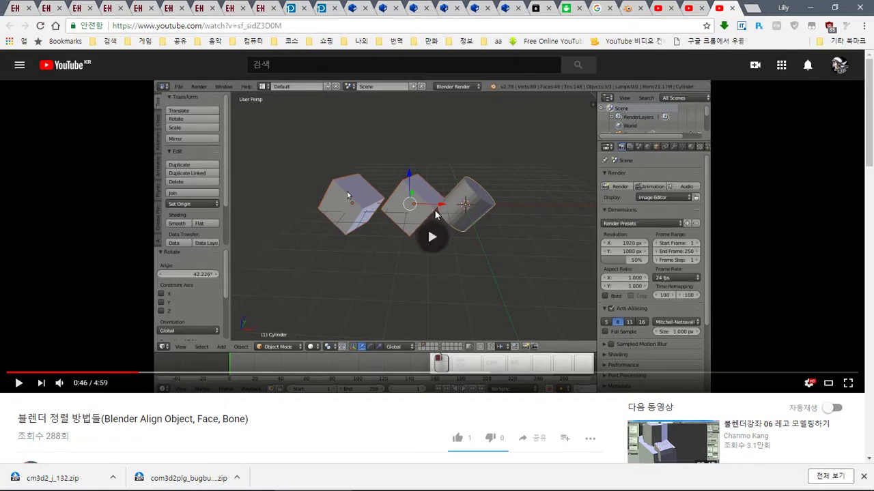
Resume the alignment video through its Align Objects section and check the description below it
click(435, 210)
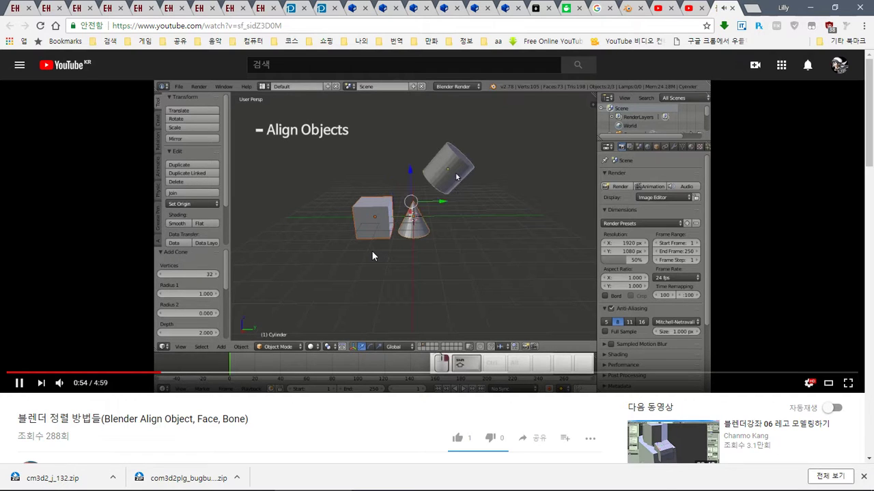
scroll(372, 256, down, 3)
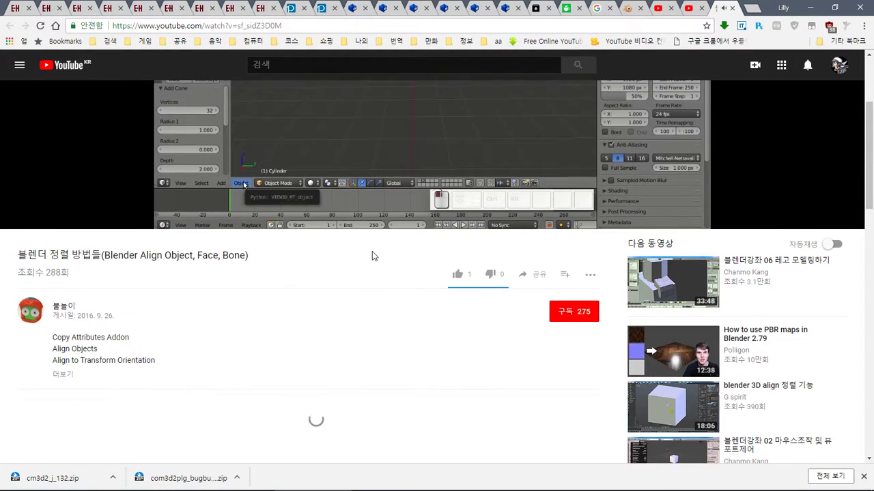
scroll(372, 256, up, 3)
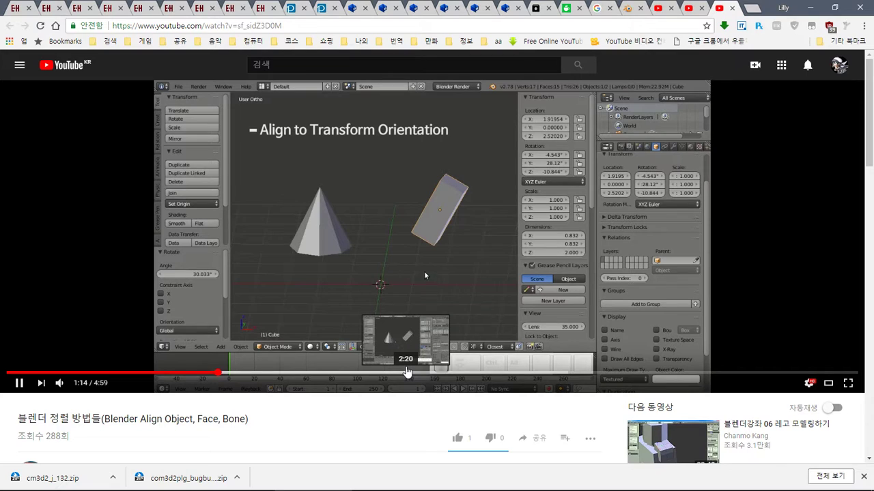
Skim the rest of the alignment video in short skips, from Align to Transform Orientation at about 1:14 to 4:55
key(Right)
key(Right)
key(Right)
key(Right)
key(Right)
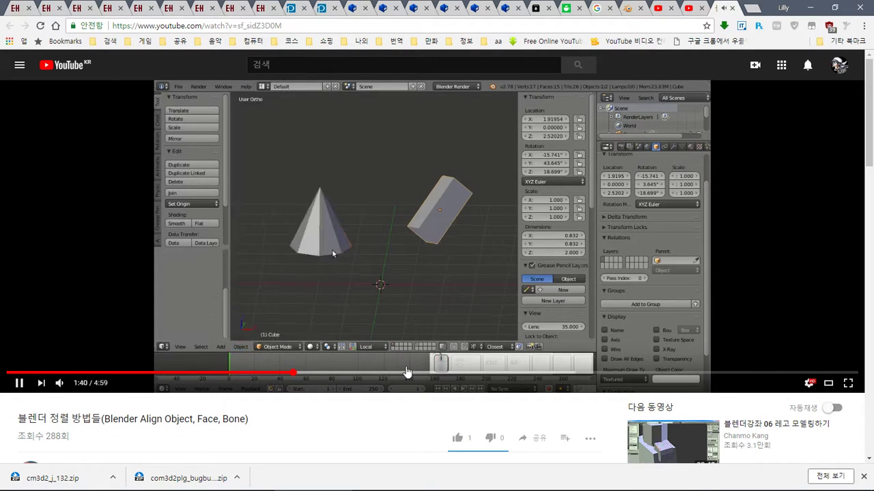
key(Right)
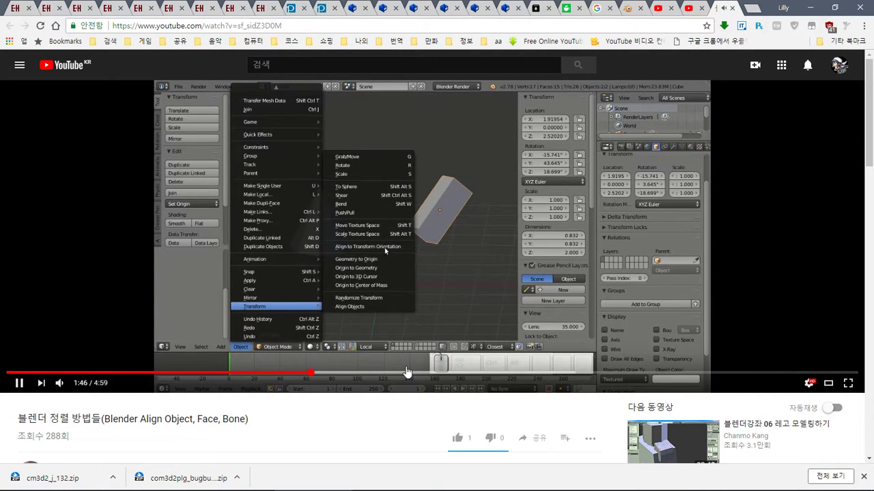
key(Right)
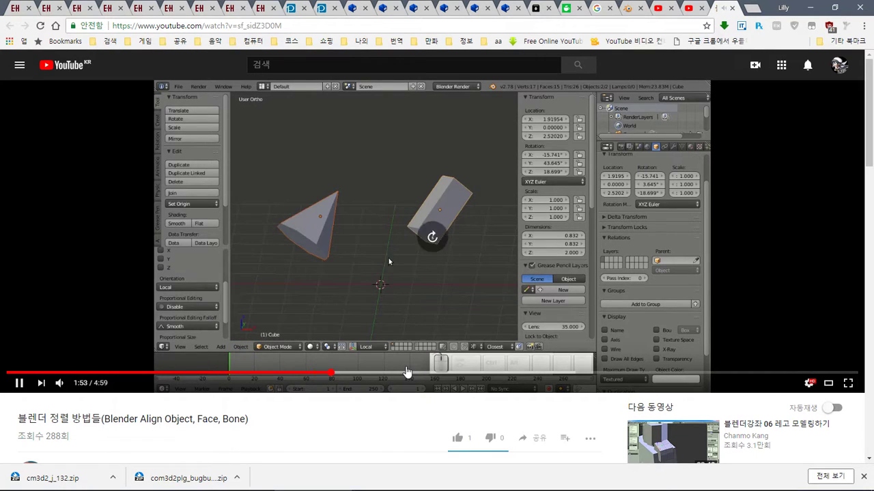
key(Right)
key(Right)
key(Right)
key(Right)
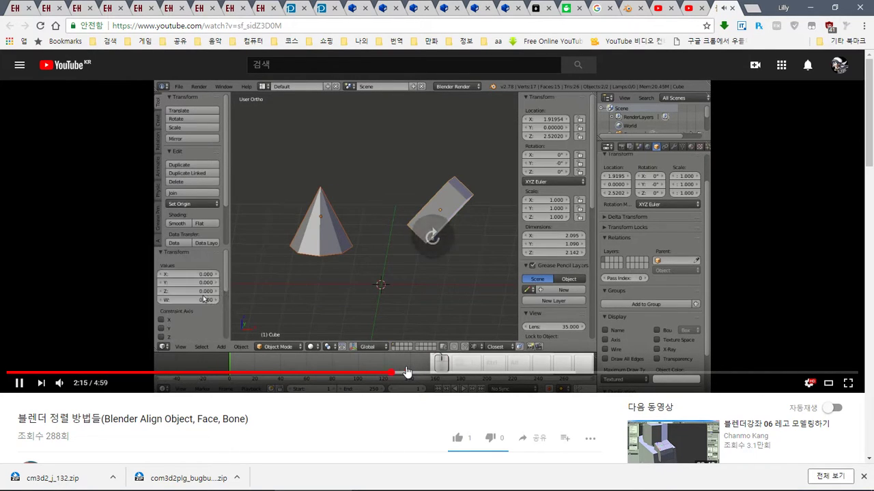
key(Right)
key(Right)
key(Right)
key(Right)
key(Right)
key(Right)
key(Right)
key(Right)
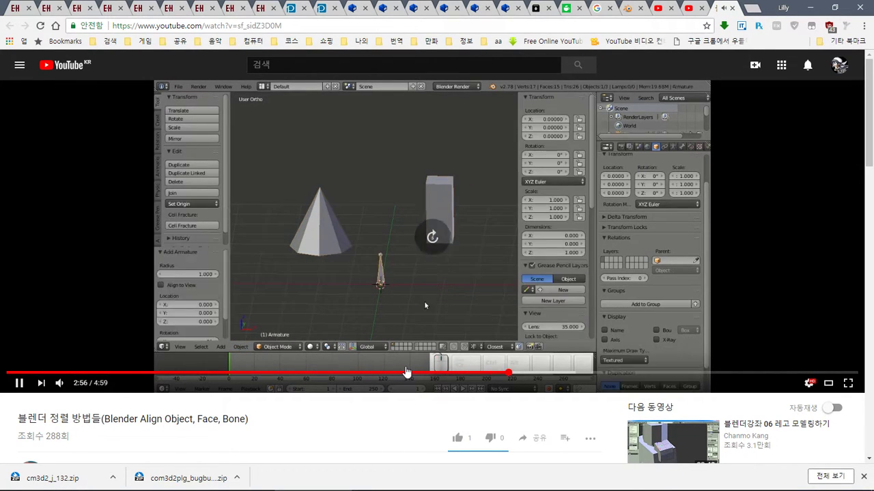
key(Right)
key(Right)
key(Right)
key(Right)
key(Right)
key(Right)
key(Right)
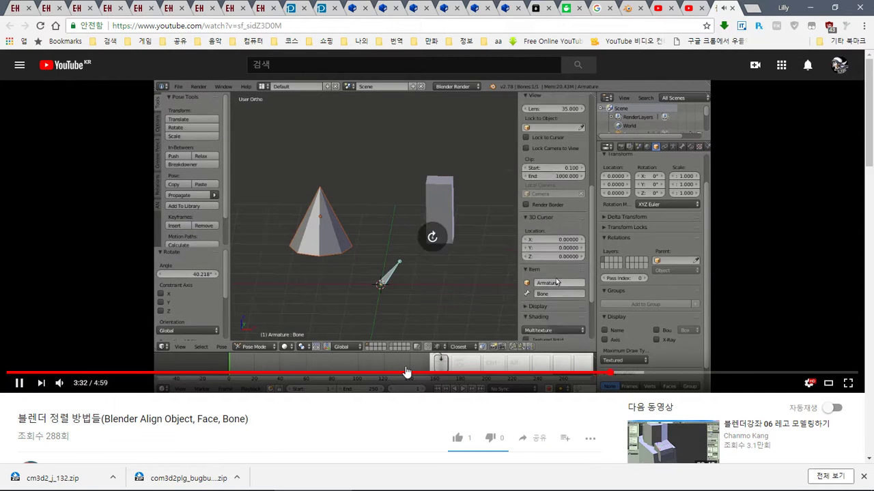
key(Right)
key(Right)
key(Right)
key(Right)
key(Right)
key(Right)
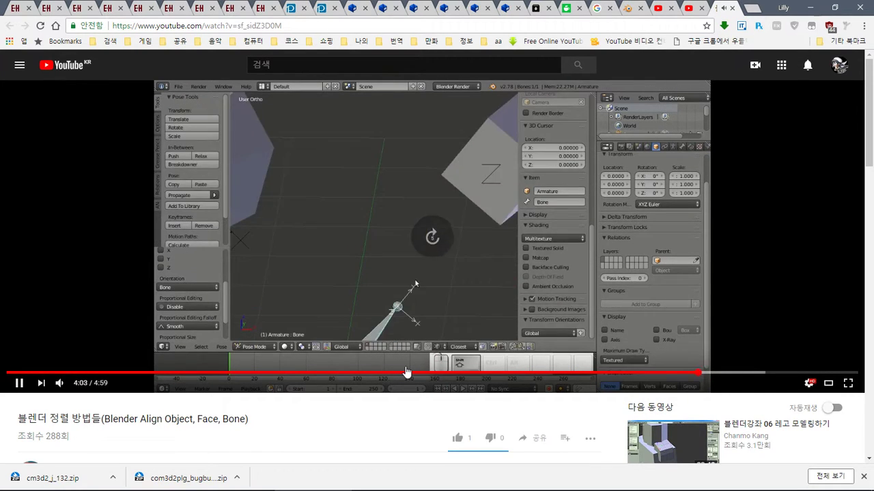
key(Right)
key(Right)
key(Right)
key(Right)
key(Right)
key(Right)
key(Right)
key(Right)
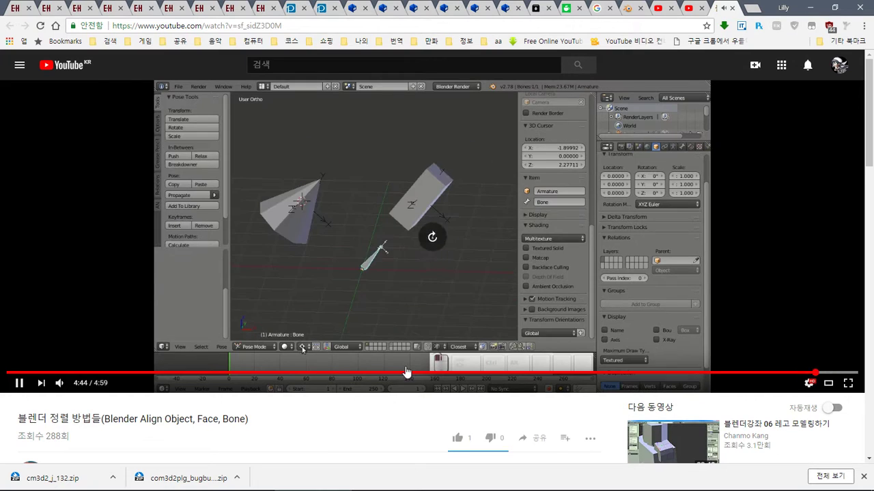
key(Right)
key(Right)
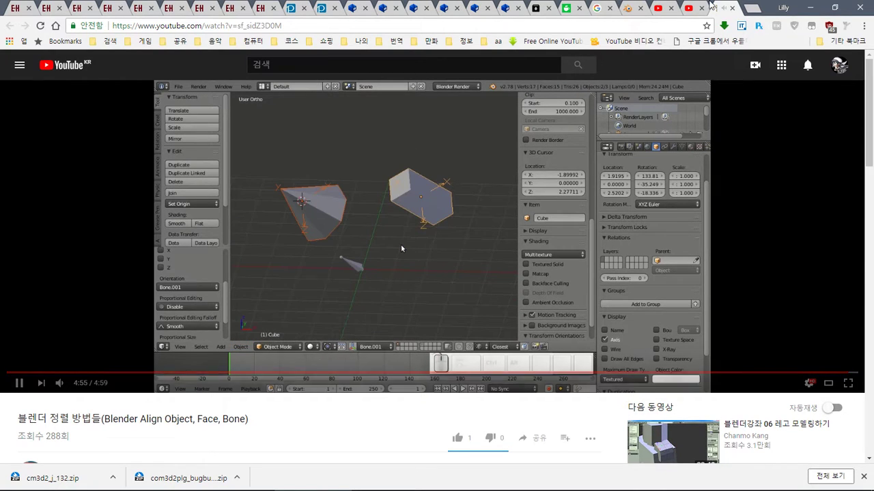
Return to the YouTube results for the alignment search and search for "블렌더 uv" instead
click(688, 7)
click(657, 8)
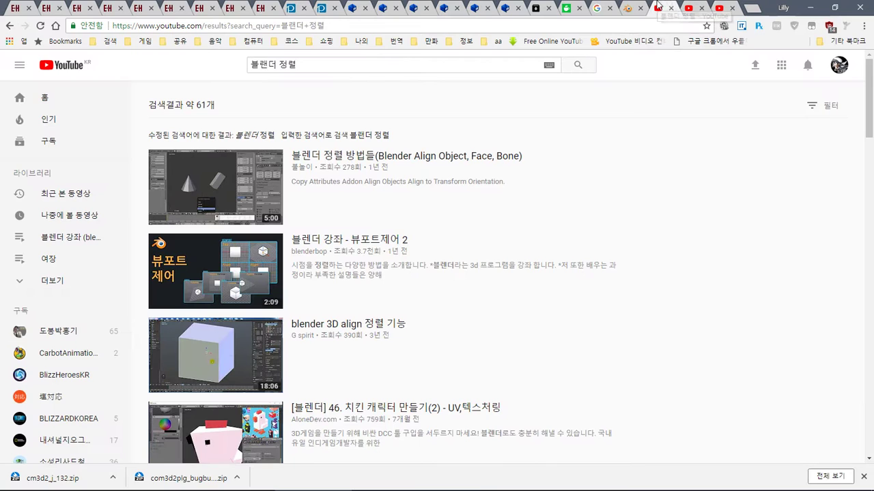
double_click(295, 65)
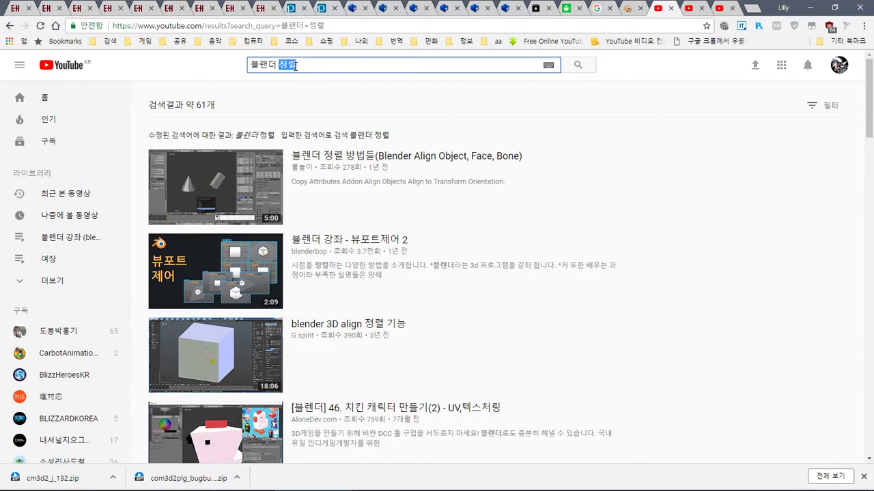
text(ㅕㅍ)
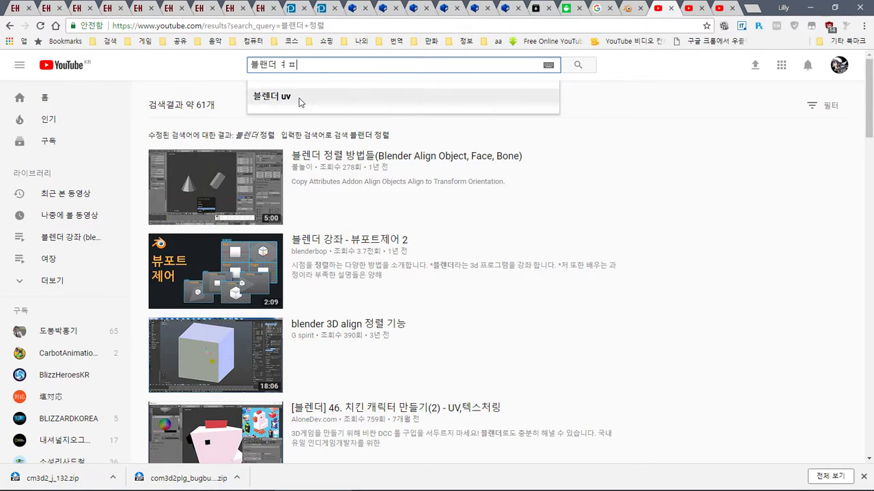
click(301, 97)
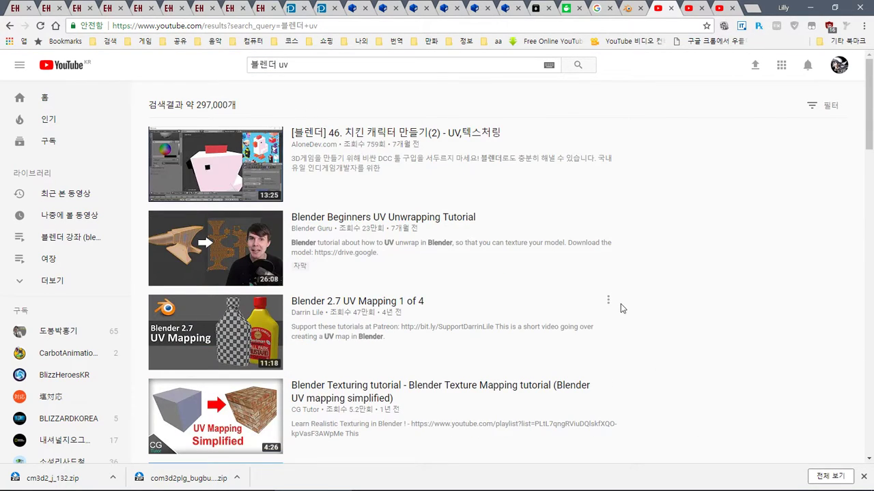
Open the "Blender Beginners UV Unwrapping Tutorial" video in a new tab and watch its beginning
middle_click(427, 223)
click(727, 7)
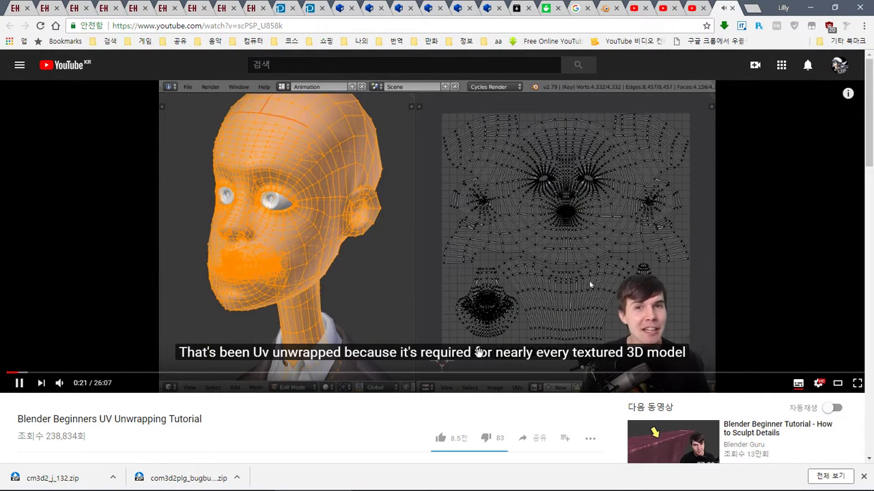
Skim the UV unwrapping tutorial in short skips from about 0:21 to 2:14
key(Right)
key(Right)
key(Right)
key(Right)
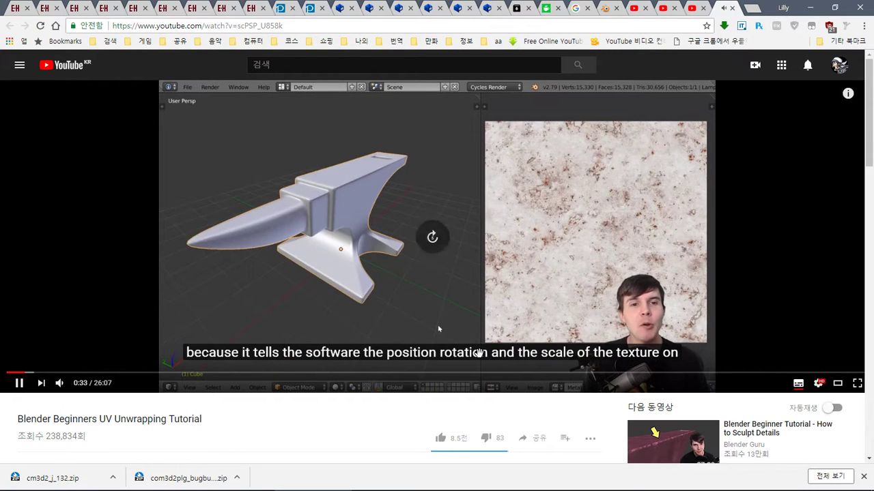
key(Right)
key(Right)
key(Right)
key(Right)
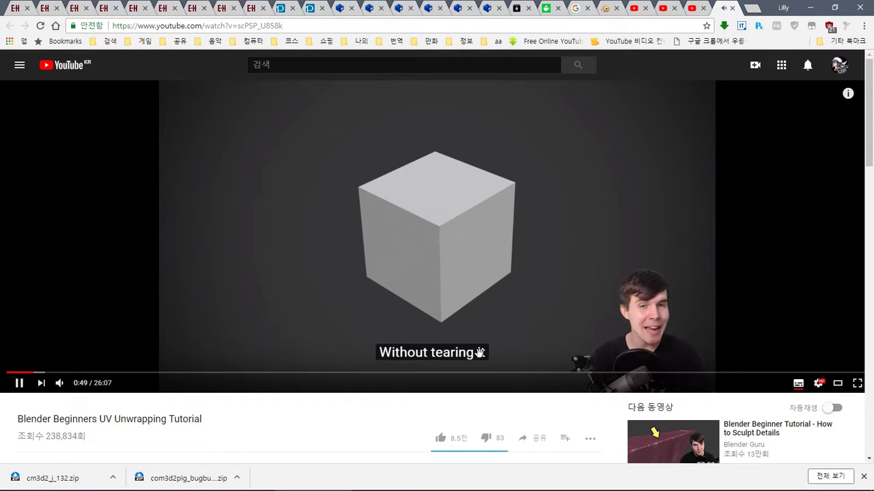
key(Right)
key(Right)
key(Right)
key(Right)
key(Right)
key(Right)
key(Right)
key(Right)
key(Right)
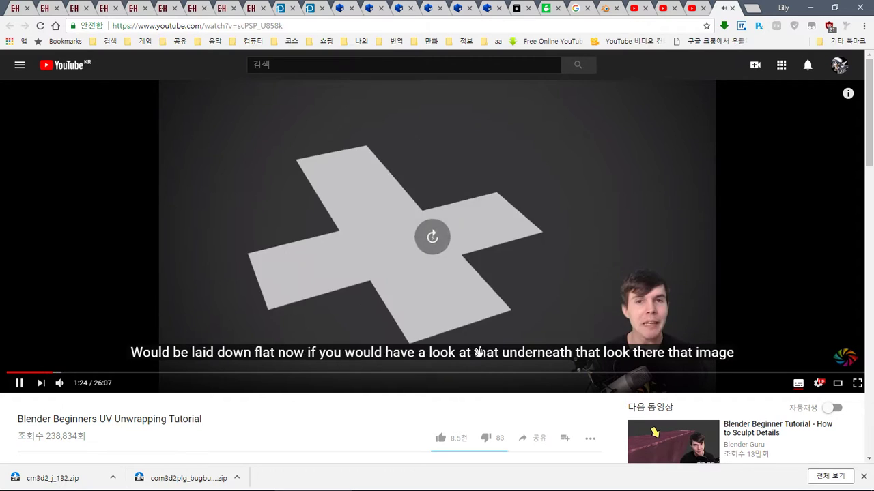
key(Right)
key(Right)
key(Right)
key(Right)
key(Right)
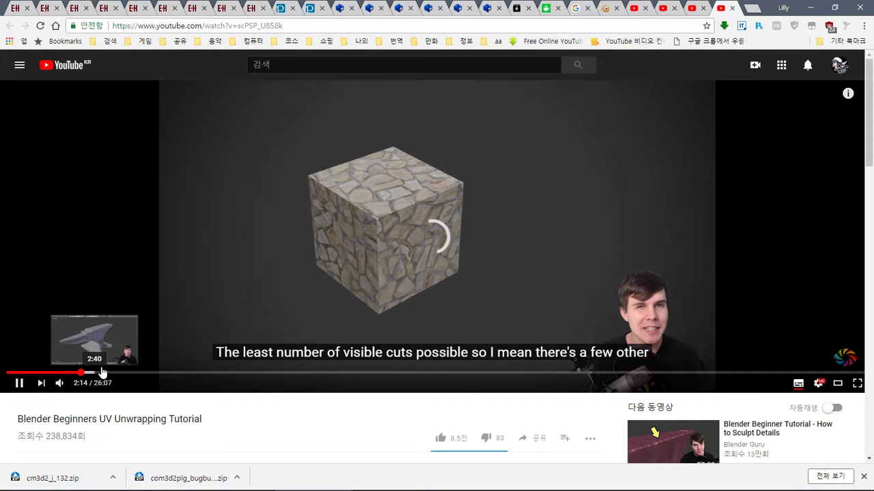
Expand the full description below the UV unwrapping tutorial and look through it
scroll(133, 383, down, 3)
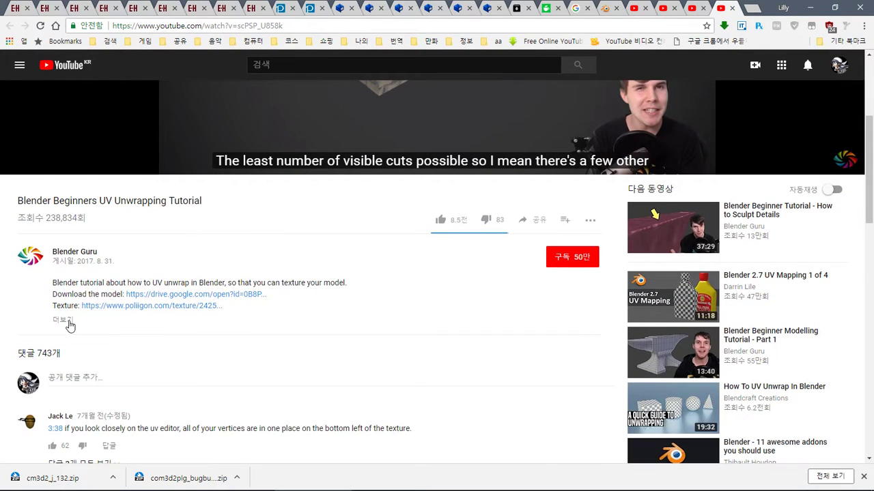
click(70, 321)
scroll(69, 321, down, 2)
scroll(194, 322, up, 6)
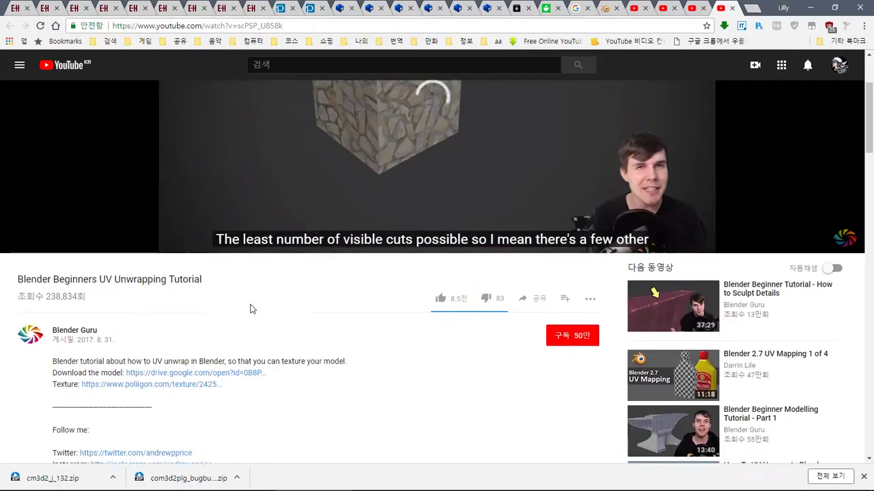
Return to the Google results for the alignment search and search for "블렌더 uv" instead
click(578, 7)
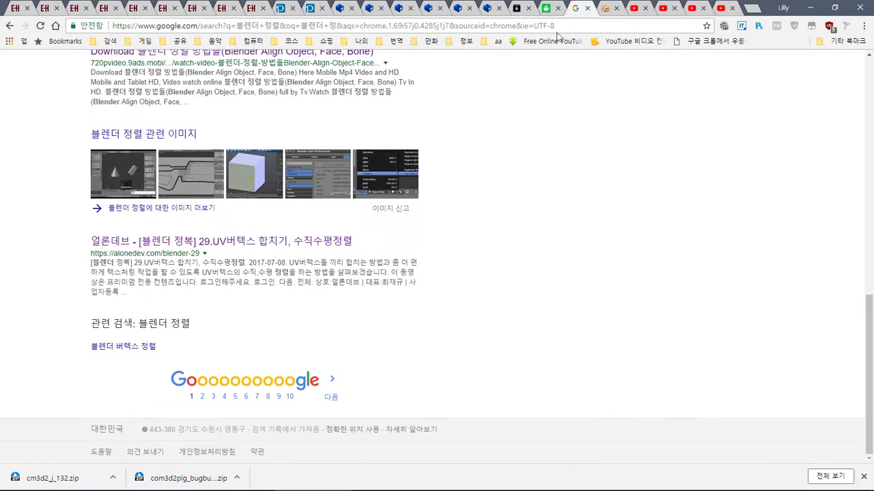
scroll(344, 239, up, 13)
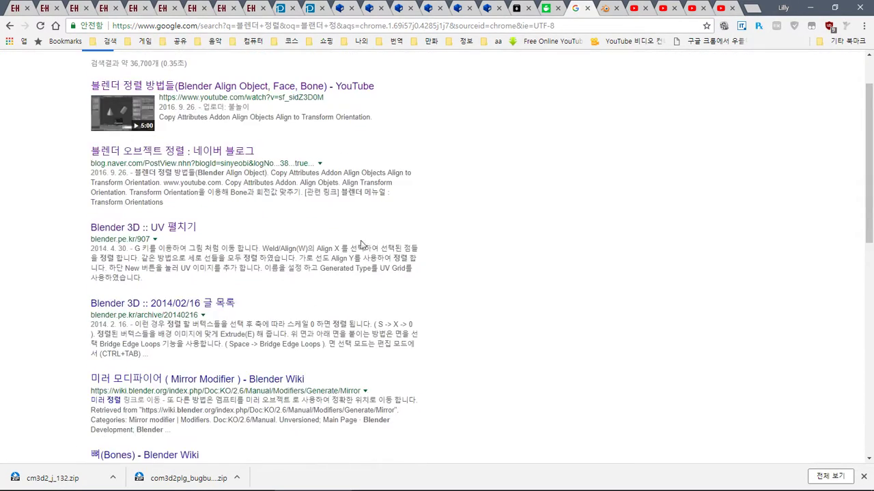
double_click(129, 73)
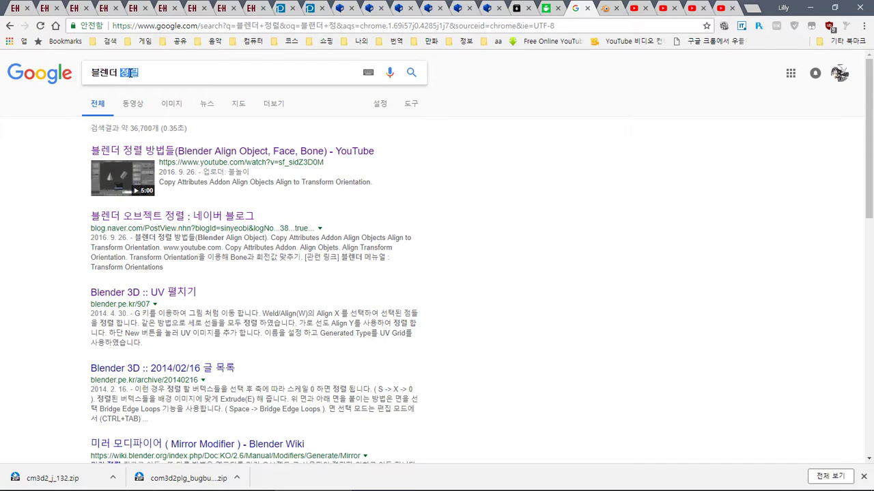
text(ㅕㅍ)
key(Return)
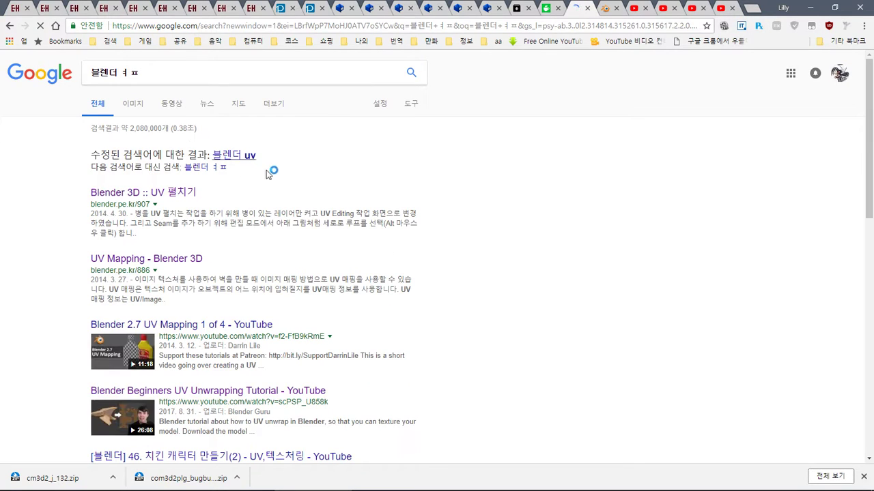
click(250, 157)
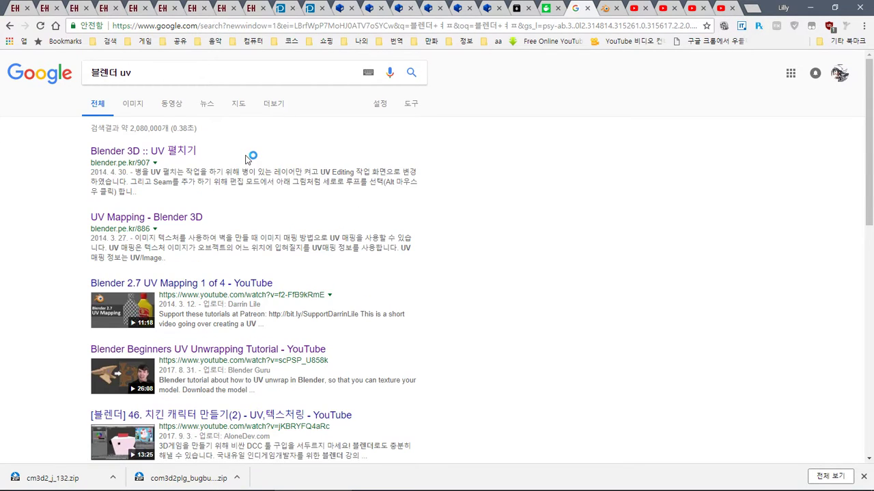
Open the "UV 펼치기" and "UV Mapping" articles in new tabs, and run the related search "블렌더 uv매핑"
middle_click(161, 153)
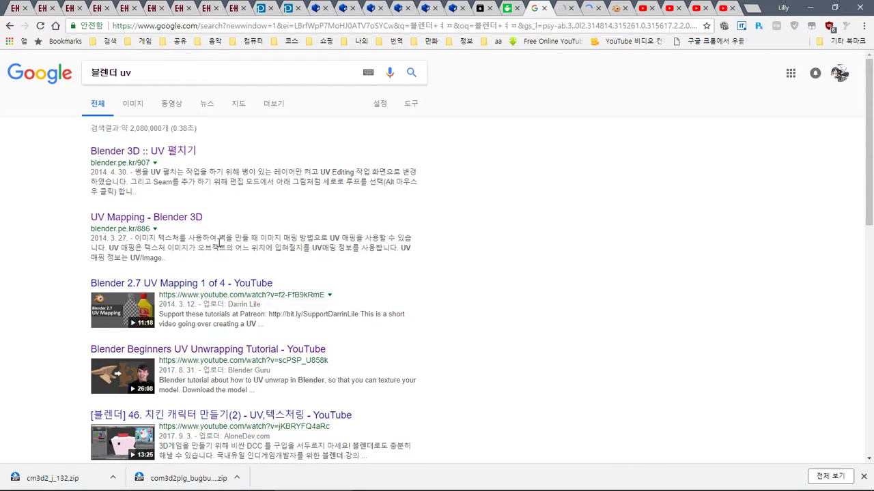
scroll(225, 250, down, 6)
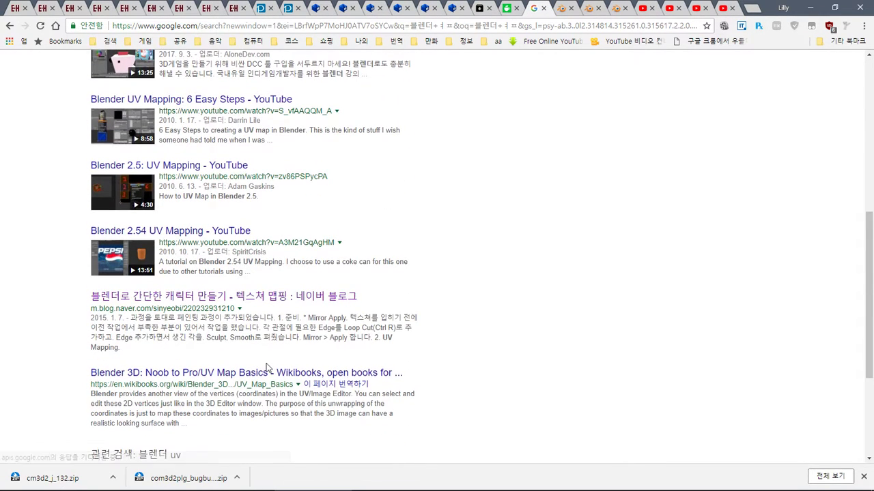
scroll(267, 368, down, 1)
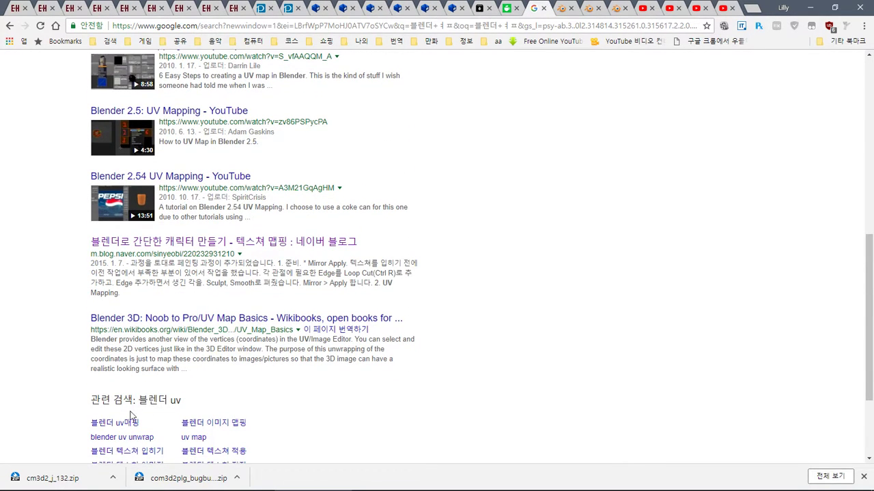
click(108, 424)
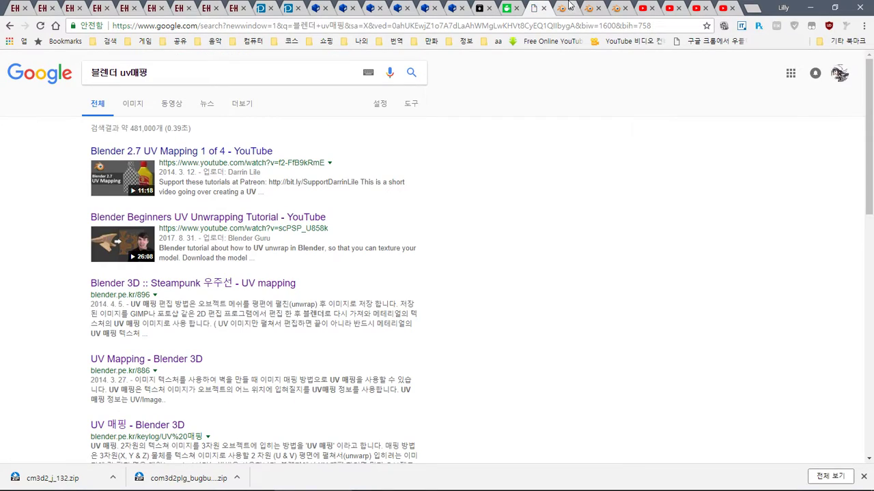
Read through the blender.pe.kr/886 UV mapping article, from unwrapping and marking seams to the brick wall texture example
click(570, 6)
scroll(873, 351, down, 5)
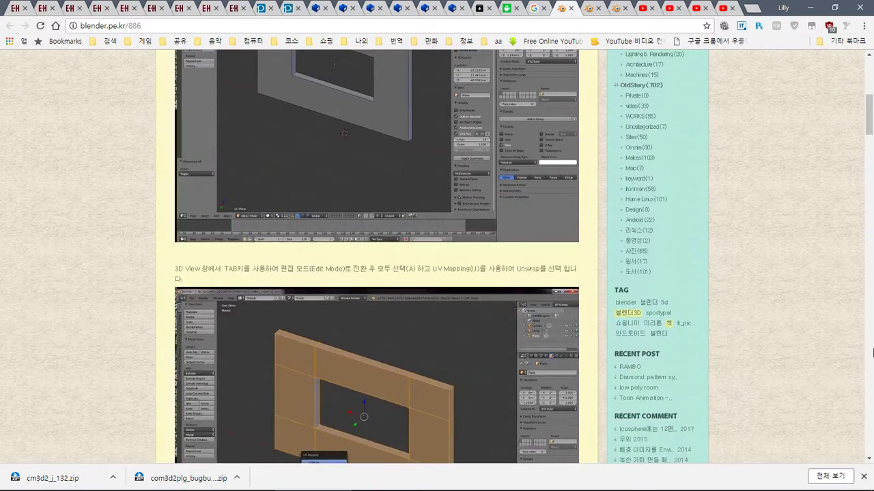
scroll(872, 352, down, 5)
scroll(873, 352, down, 5)
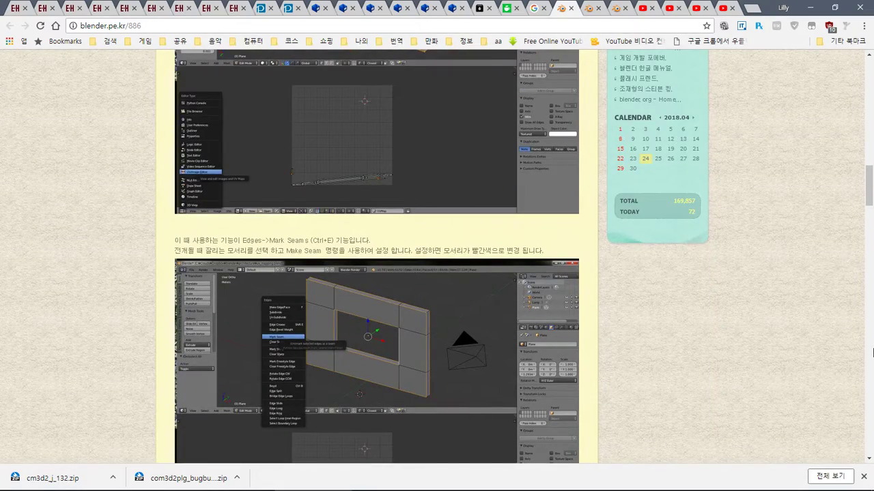
scroll(872, 351, down, 5)
scroll(873, 351, down, 5)
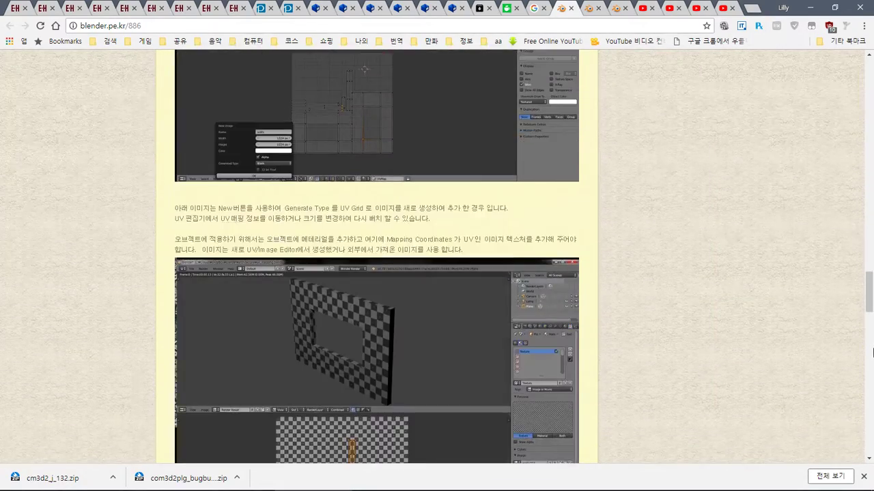
scroll(873, 352, down, 5)
scroll(872, 351, down, 5)
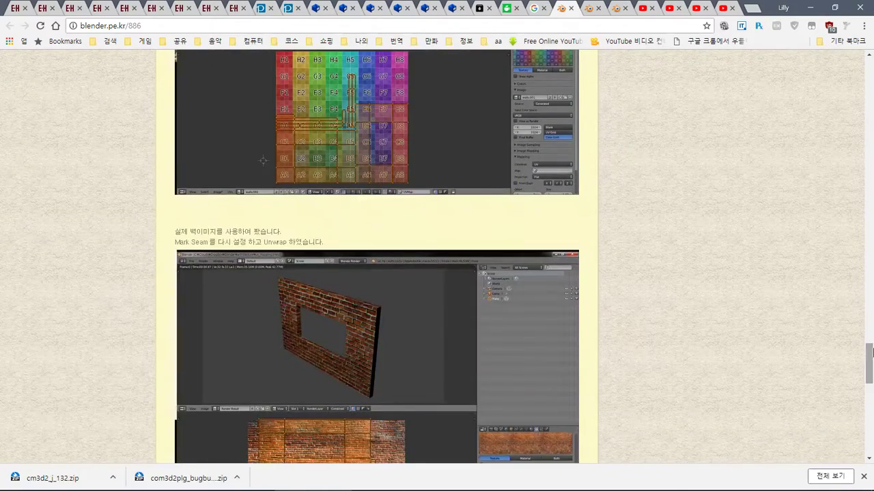
Switch to Blender and snap the selected lower skirt UVs to pixels
click(622, 482)
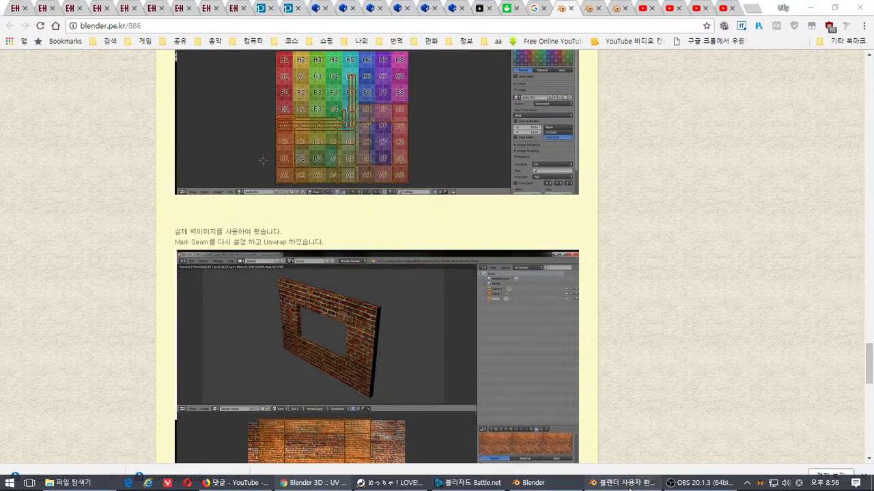
click(533, 483)
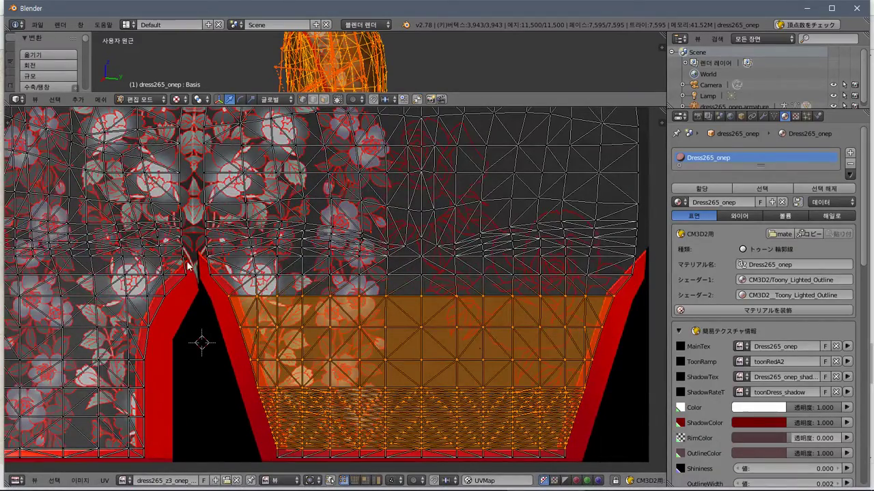
click(104, 482)
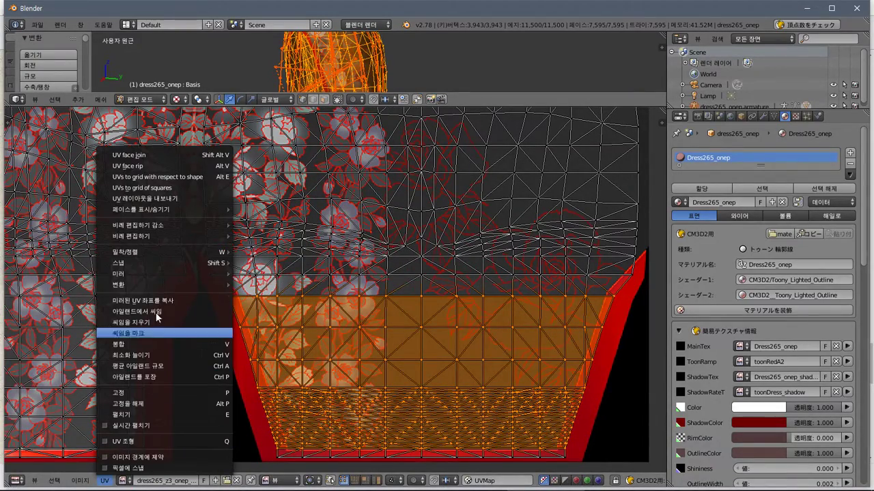
mouse_move(151, 264)
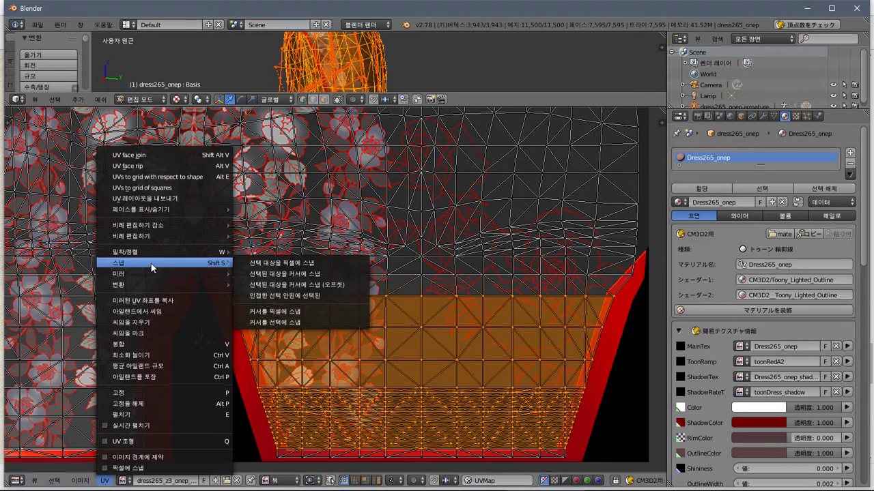
click(273, 265)
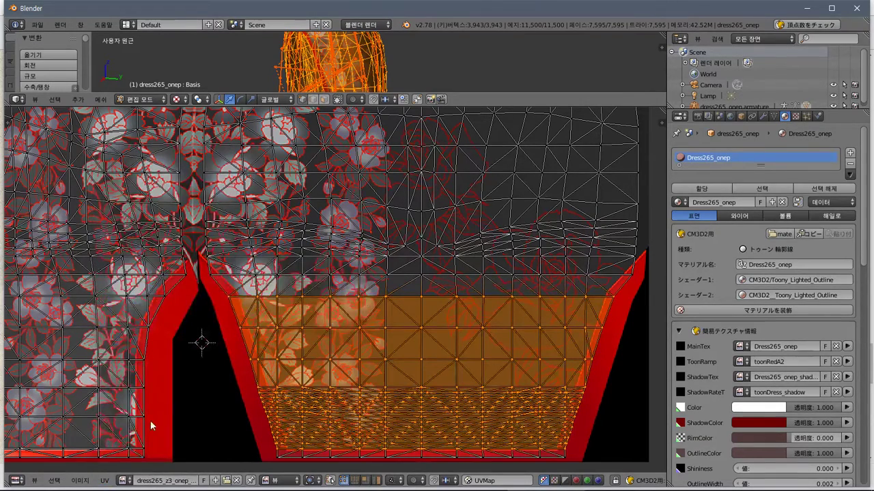
Look through the UV operations and try Stitch on the selected lower skirt UVs
click(106, 481)
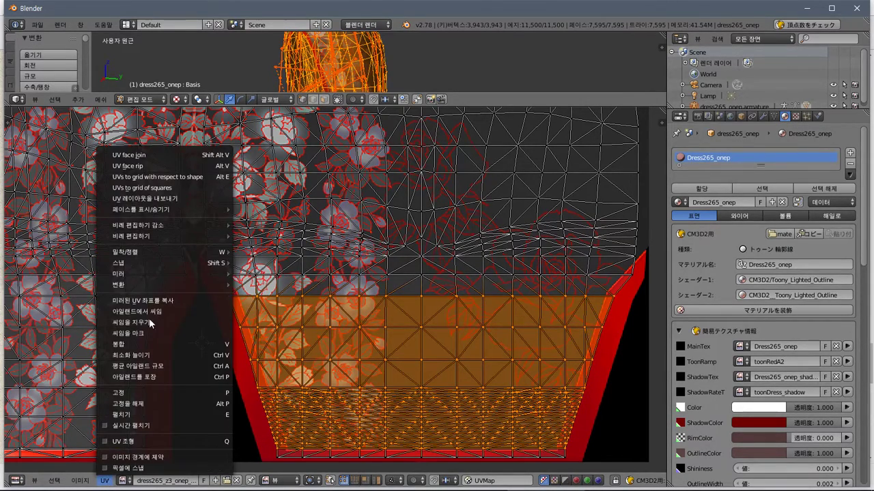
mouse_move(156, 263)
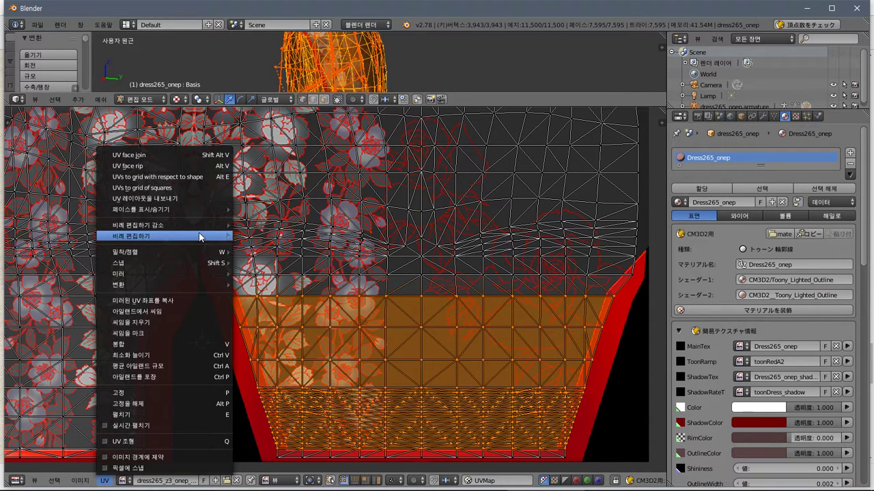
mouse_move(199, 237)
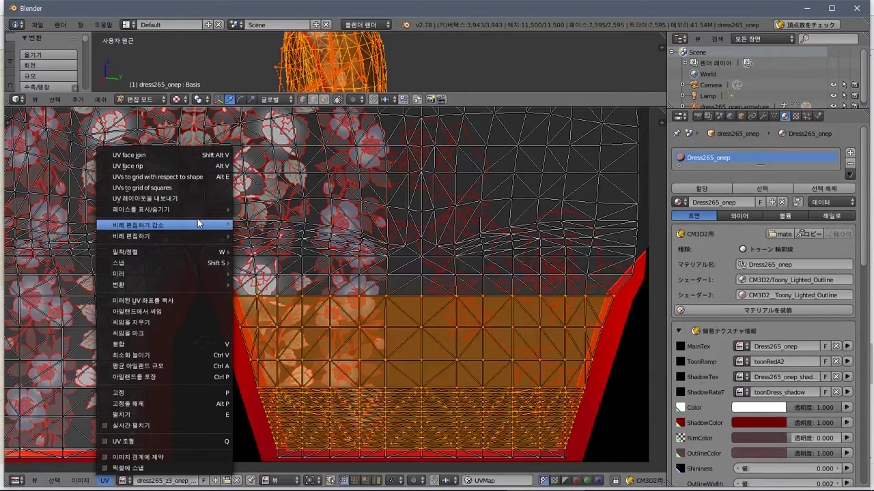
mouse_move(191, 212)
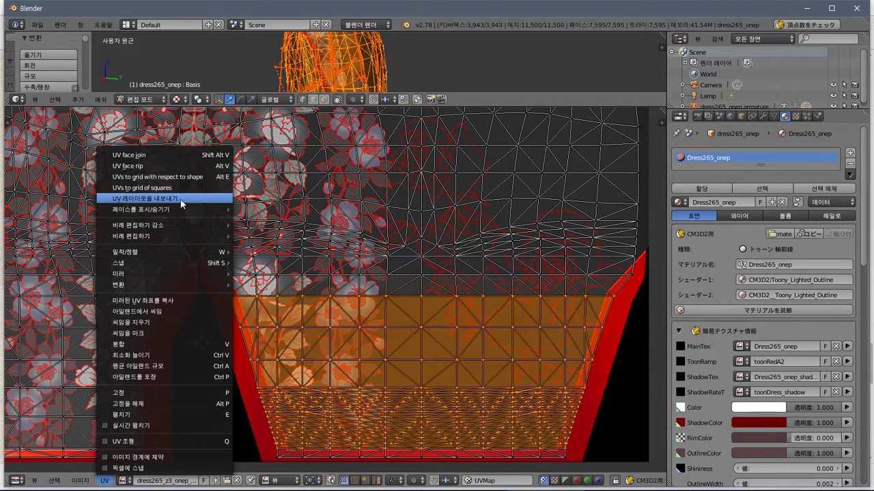
click(203, 344)
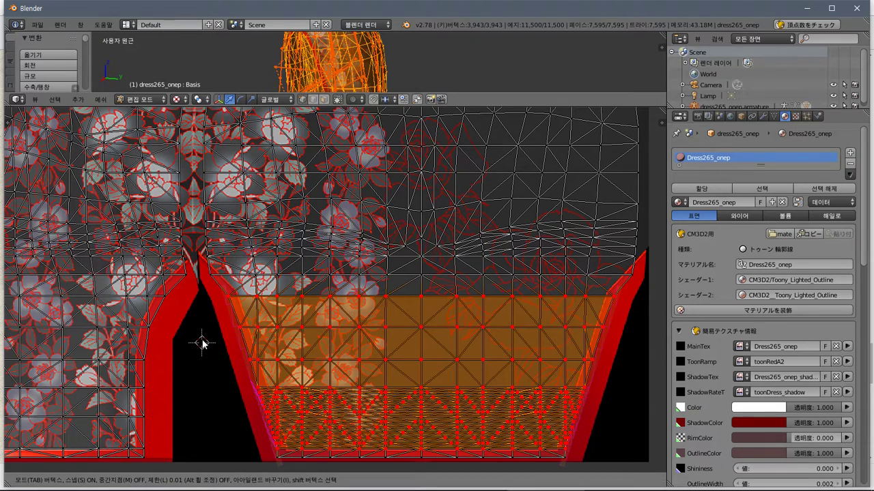
click(202, 344)
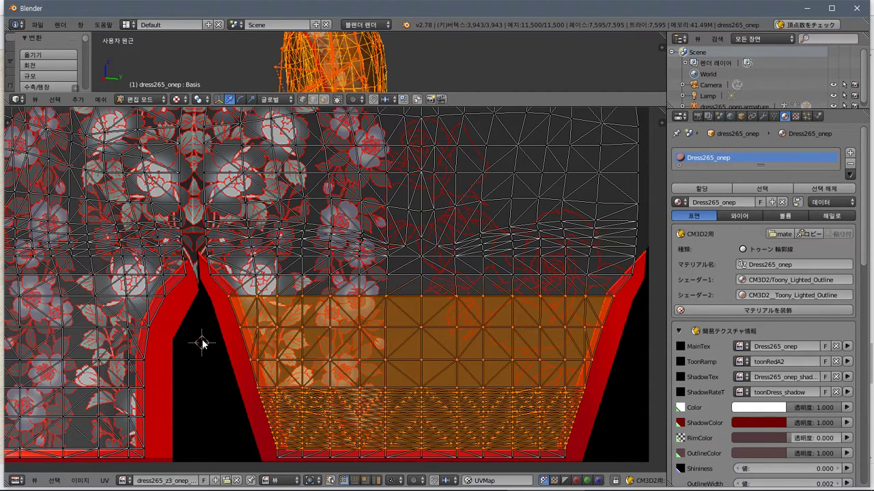
Try unwrapping the selected lower skirt faces, check the whole UV layout, and undo the unwrap
click(104, 481)
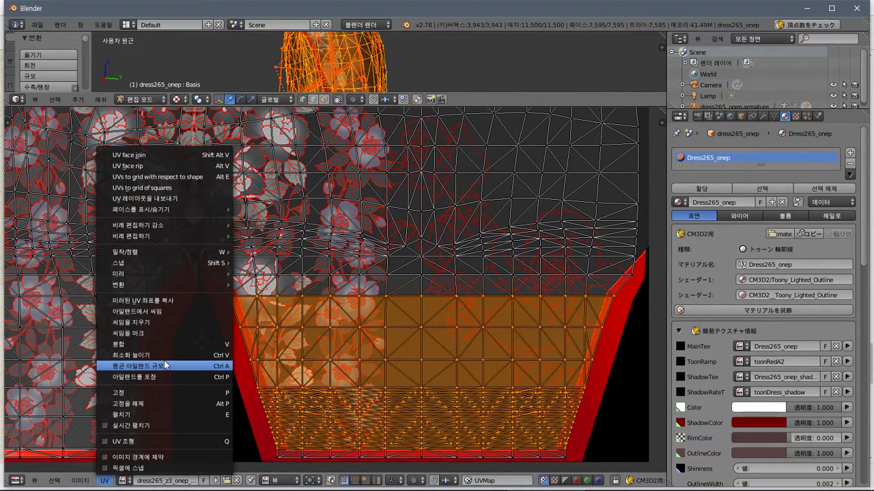
click(170, 416)
scroll(178, 410, down, 4)
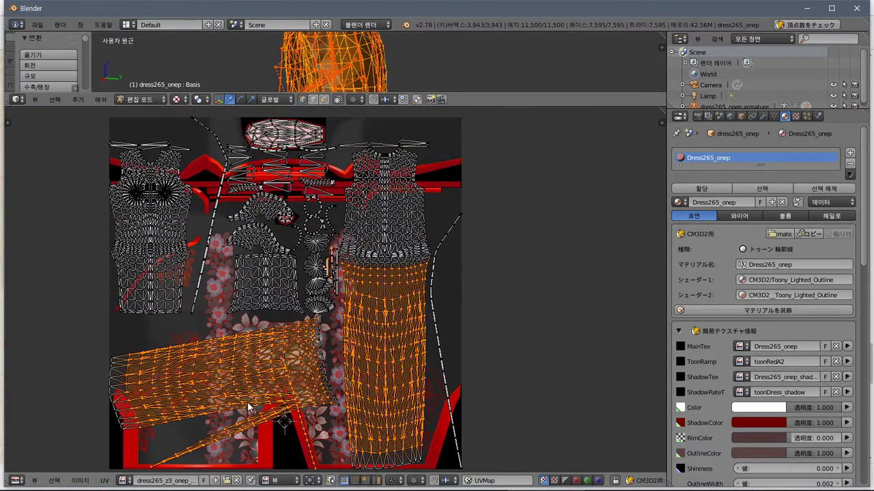
key(ctrl+z)
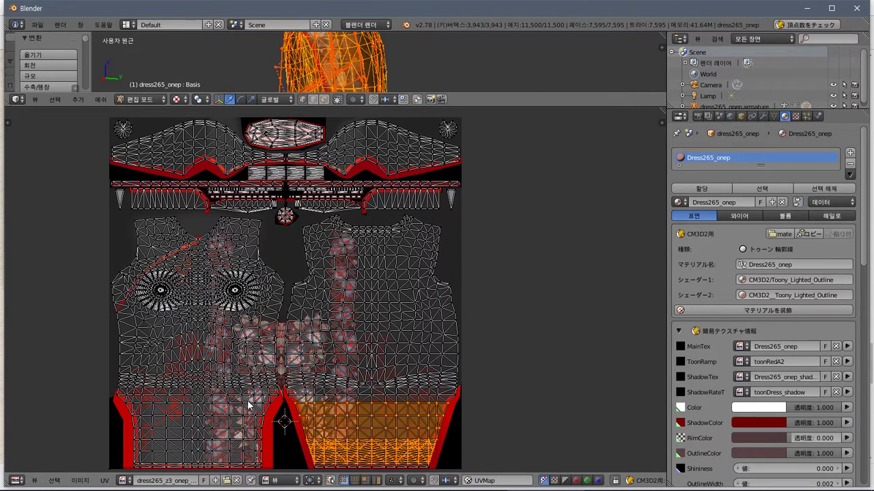
Place the 2D cursor in the empty area beside the texture and unwrap the selected lower skirt faces again
key(ctrl+e)
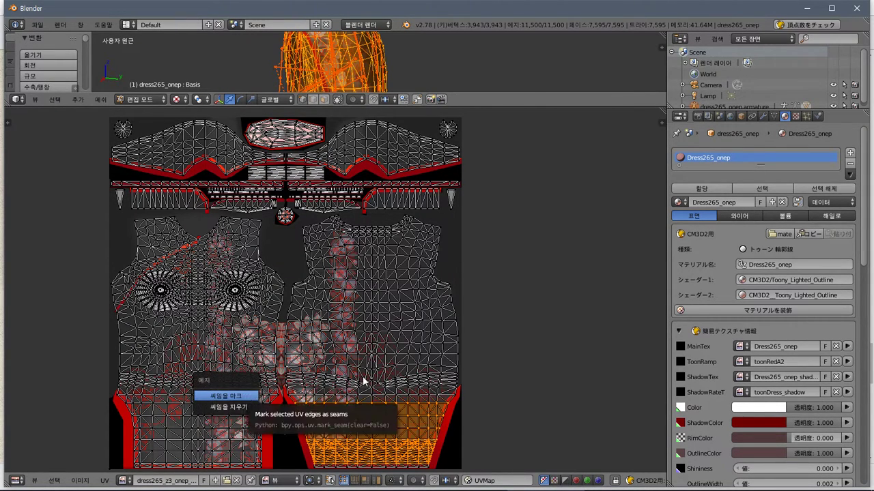
click(544, 337)
key(e)
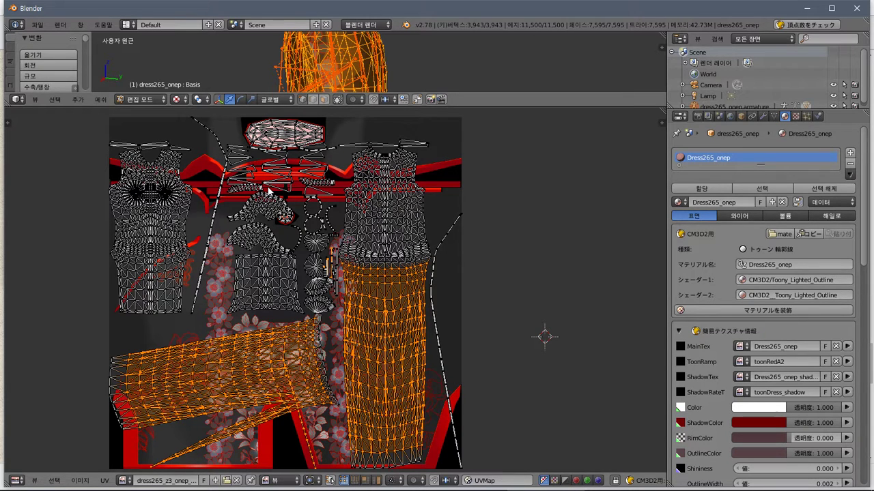
Undo the last unwrap of the lower skirt faces and look through the image operations
key(ctrl+z)
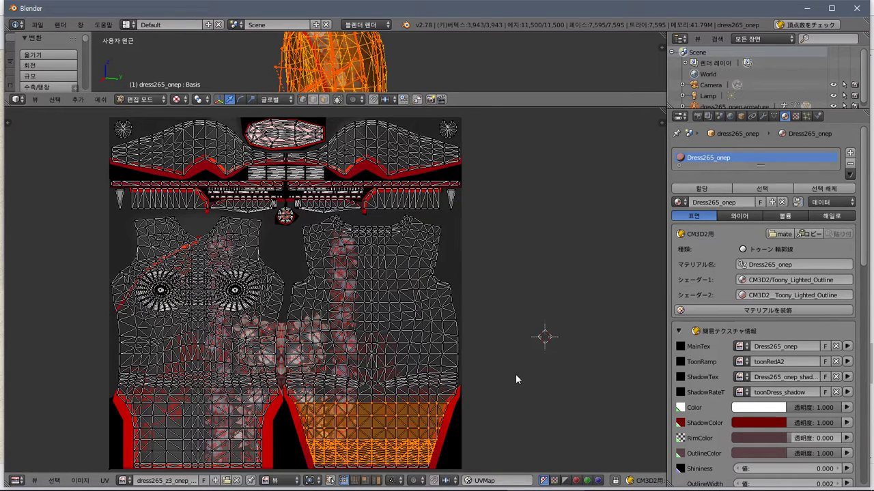
scroll(391, 425, down, 2)
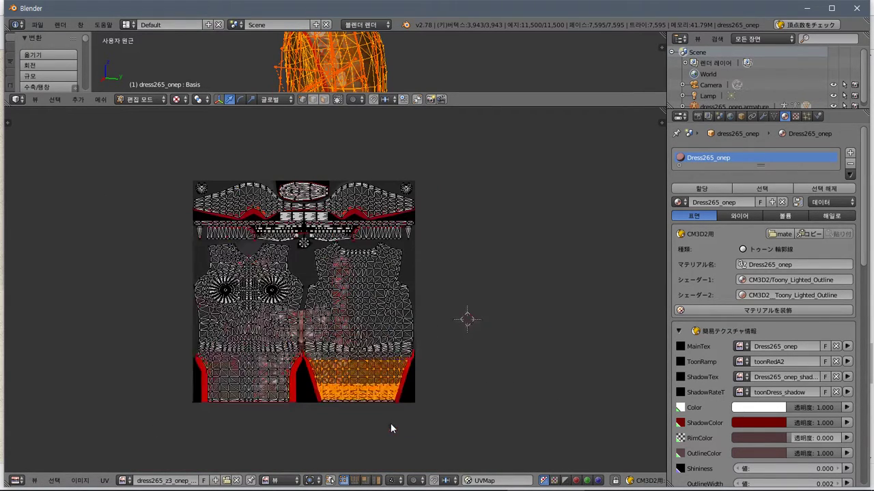
scroll(392, 426, up, 1)
click(79, 480)
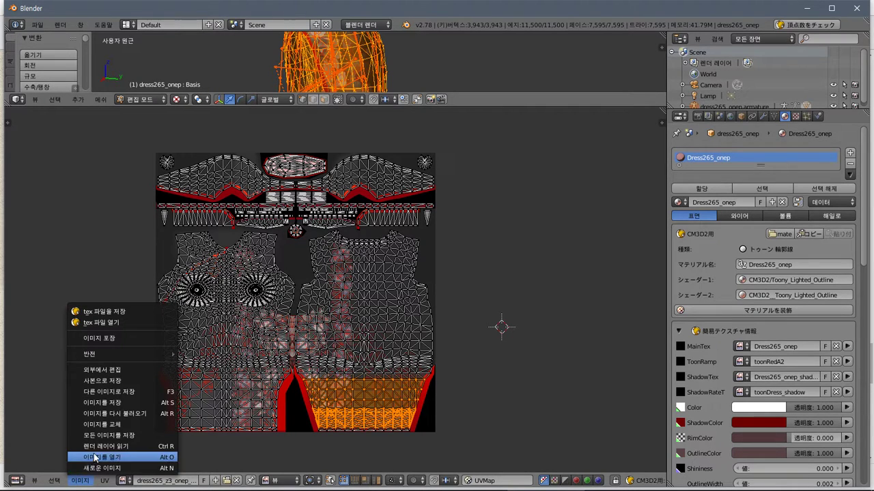
click(126, 370)
right_click(480, 350)
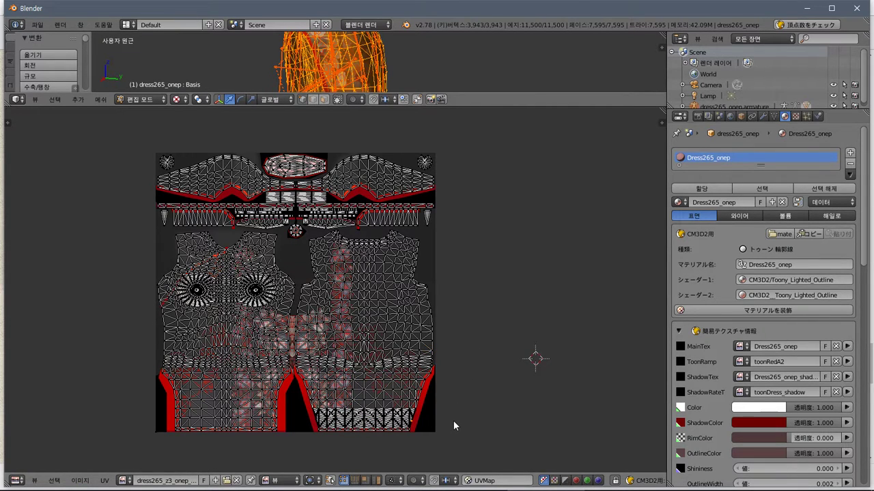
Preview the texture's alpha, red, green and blue channels and set its display to Color
click(565, 482)
click(545, 481)
click(575, 482)
click(586, 482)
click(597, 482)
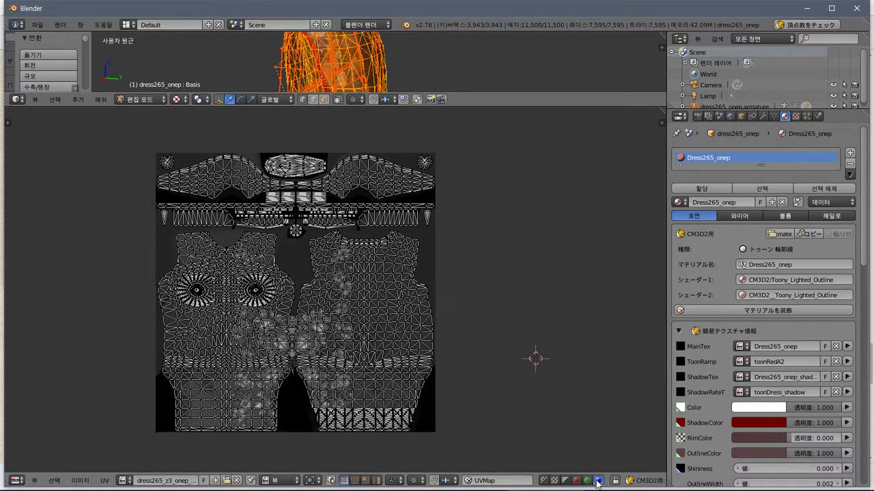
click(554, 481)
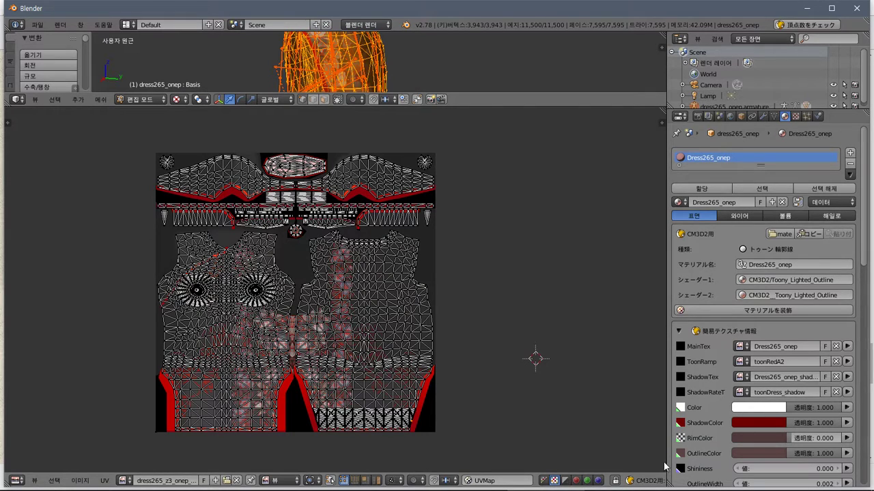
Widen the properties area beside the UV editor so the material's names and values fit
drag(666, 466, 749, 454)
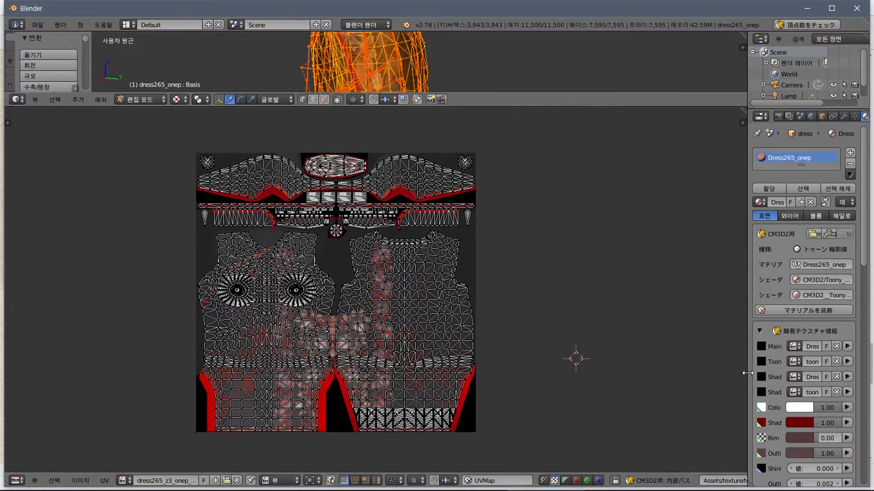
drag(750, 370, 581, 363)
Switch to Chrome and search Google for "블렌더 uv이미지"
key(alt+Tab)
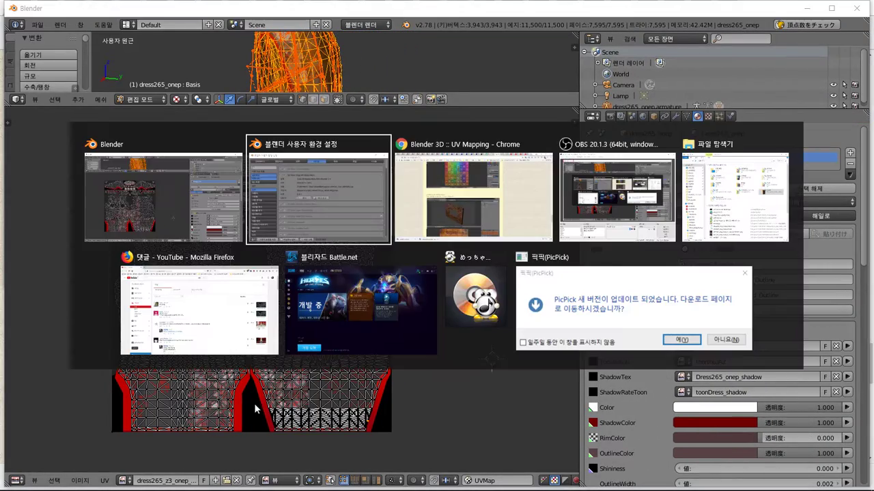
key(Tab)
click(536, 8)
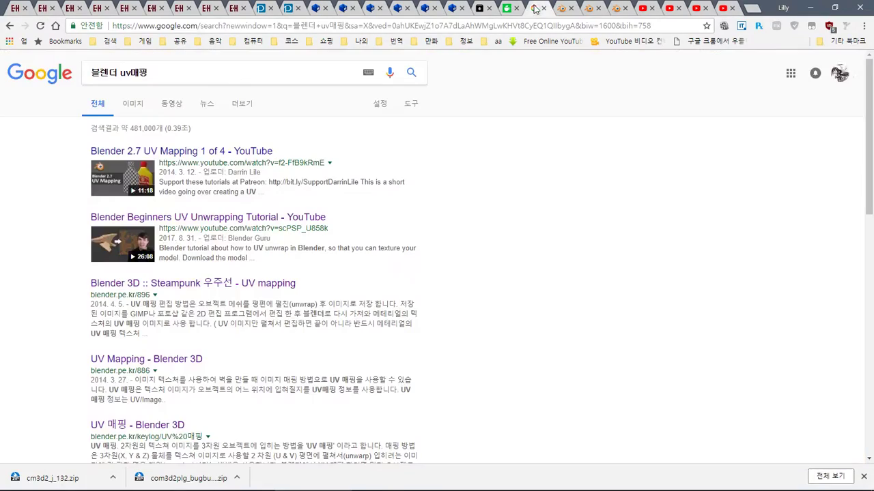
click(243, 67)
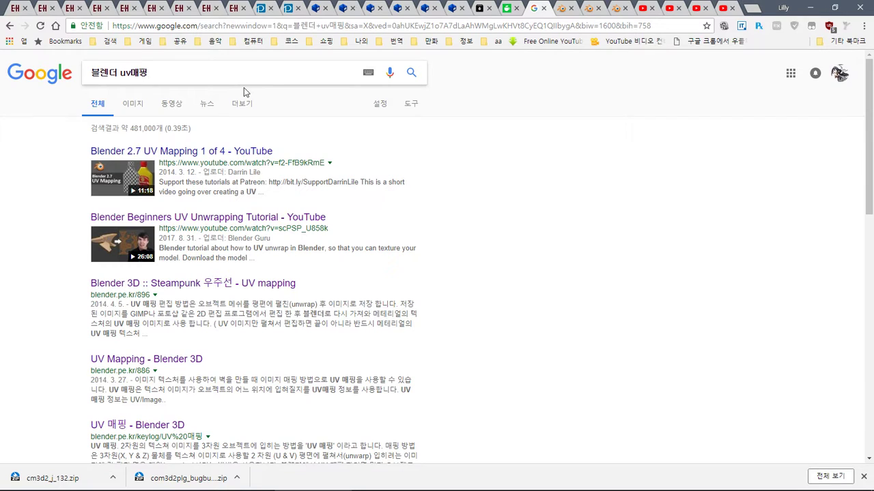
key(BackSpace)
key(BackSpace)
text(이밎)
text(지)
key(Return)
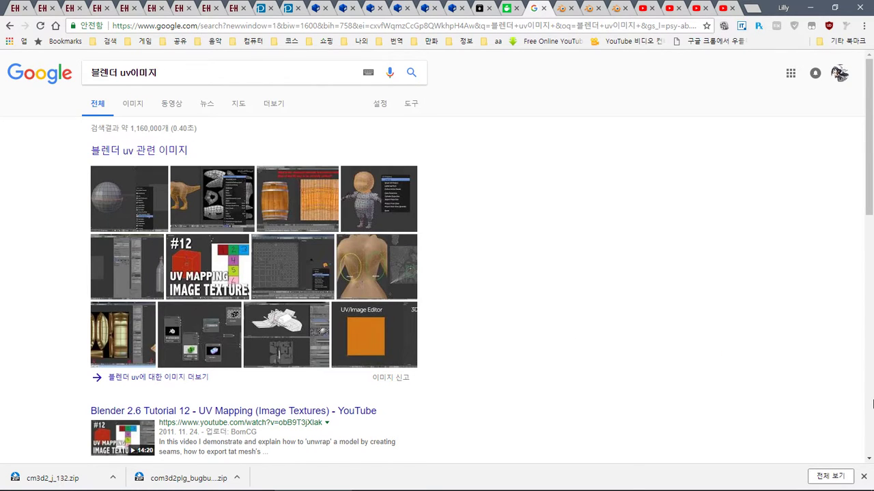
Open the Blender Manual's UV/Image Editor page from the search results and go to its UV Editing section
click(872, 404)
scroll(503, 316, up, 1)
scroll(501, 319, down, 4)
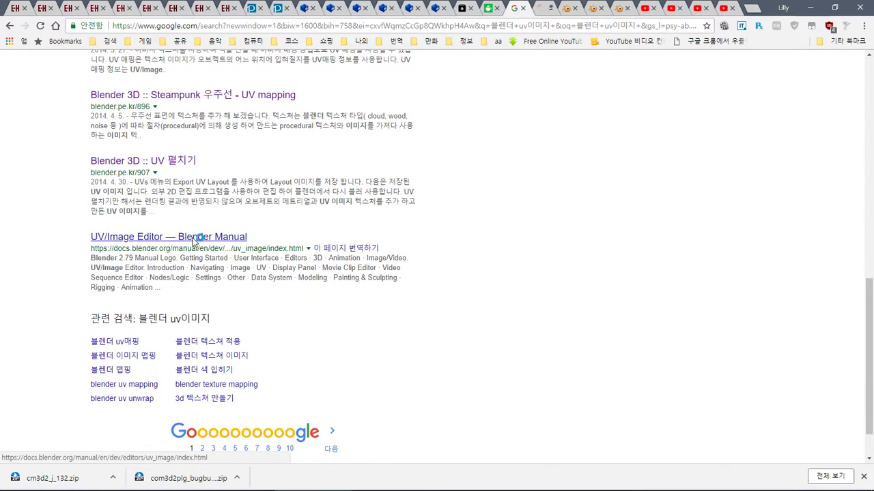
click(200, 236)
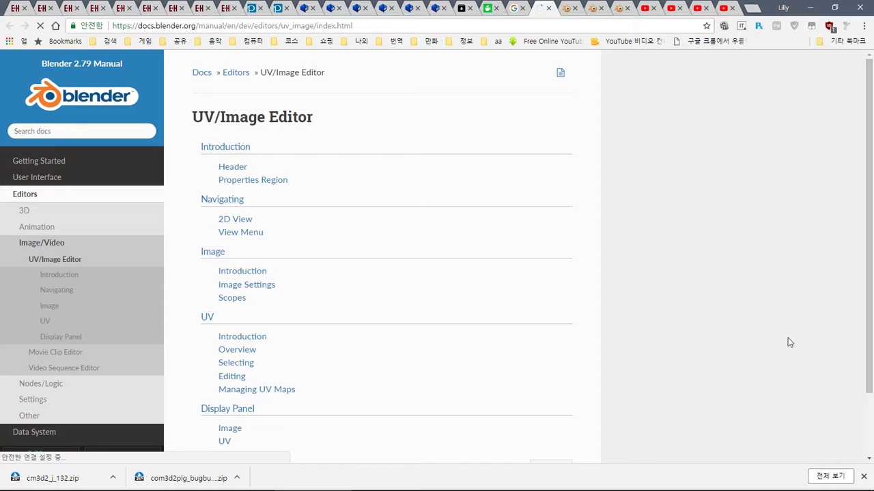
scroll(303, 245, down, 2)
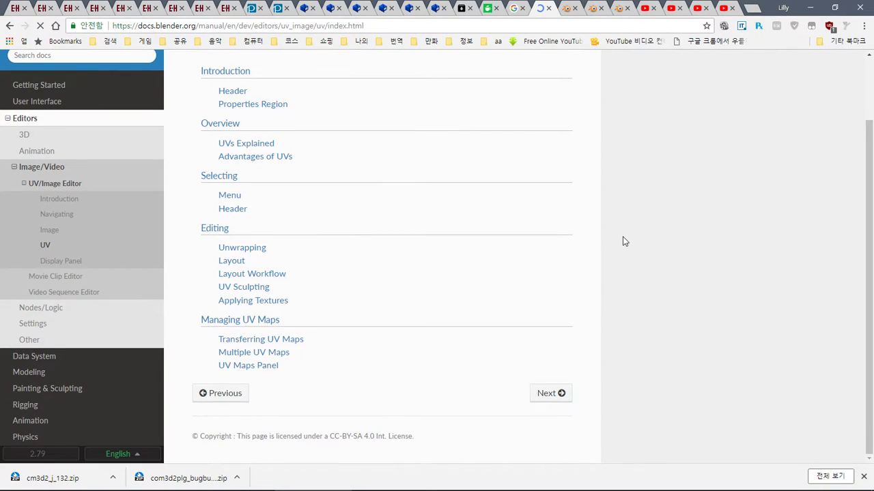
scroll(623, 241, up, 1)
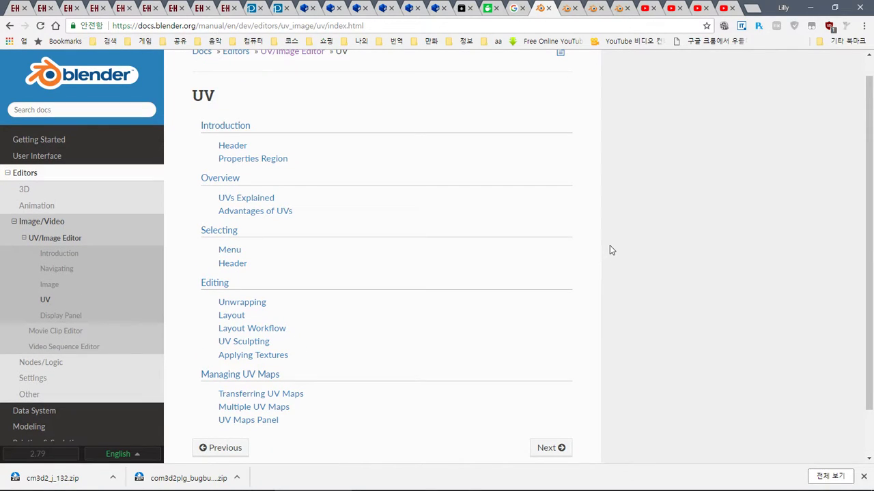
click(214, 284)
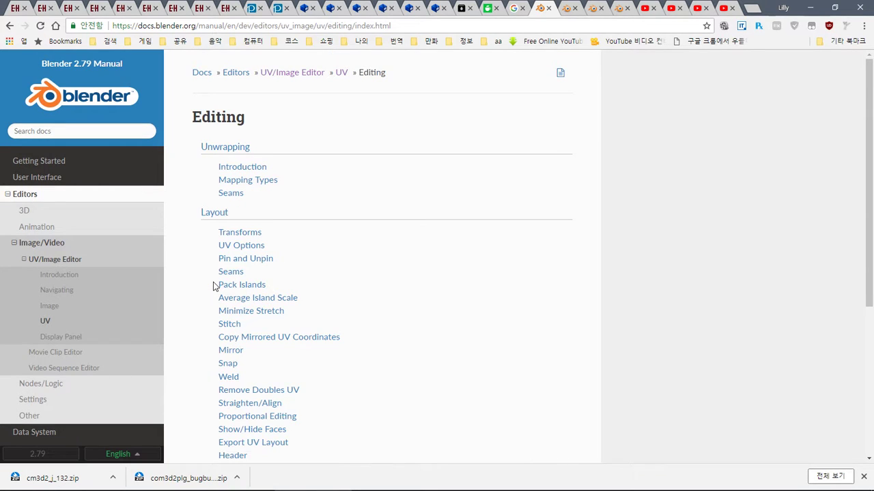
Translate the manual's UV Editing page into Korean and open its Average Island Scale entry in a new tab
right_click(666, 279)
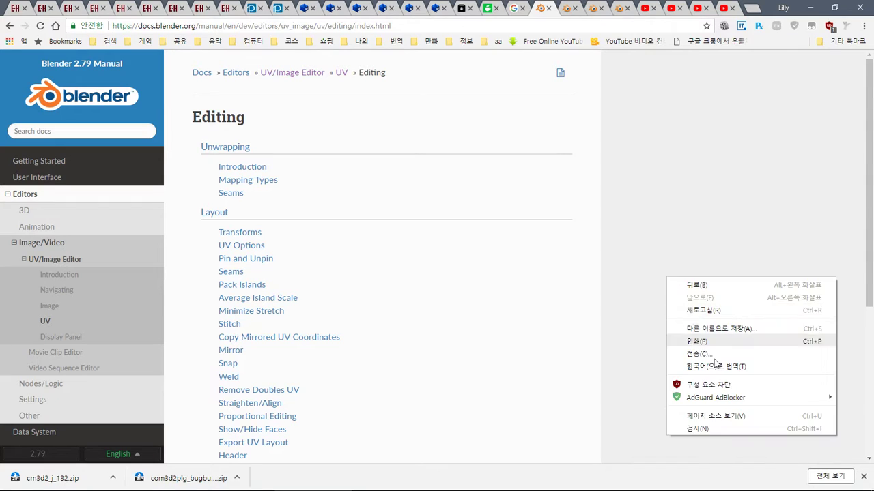
click(699, 364)
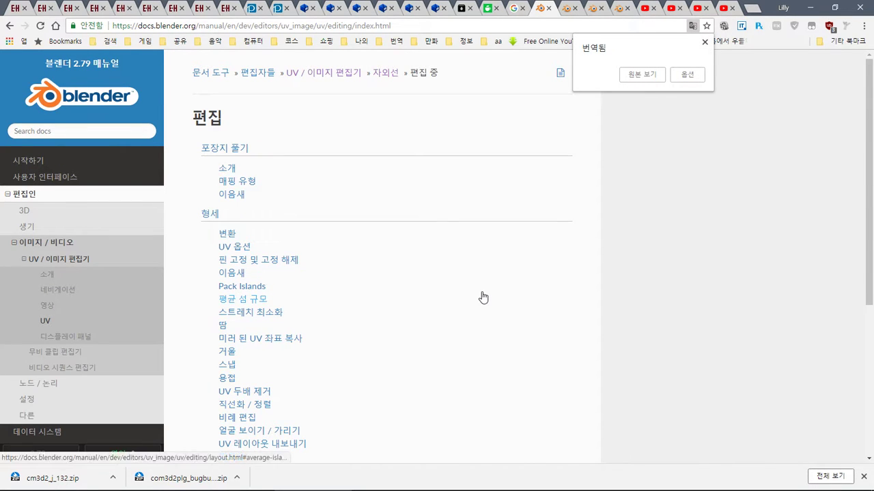
scroll(482, 297, down, 1)
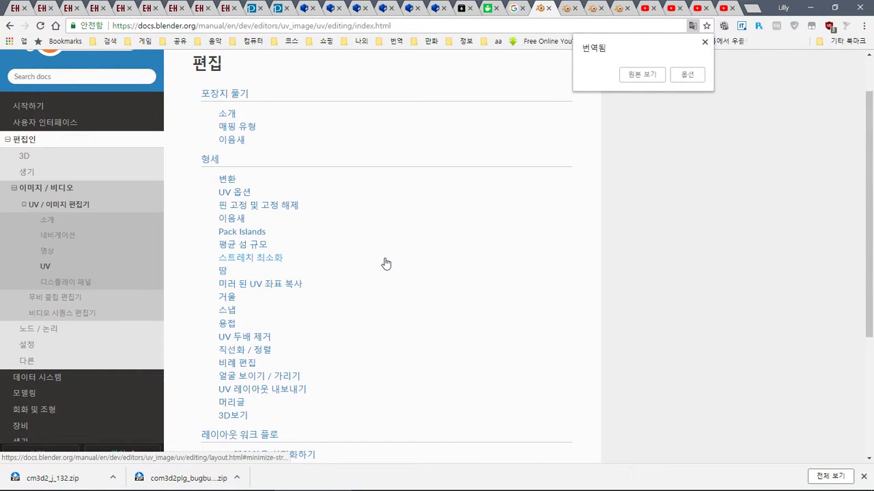
middle_click(259, 246)
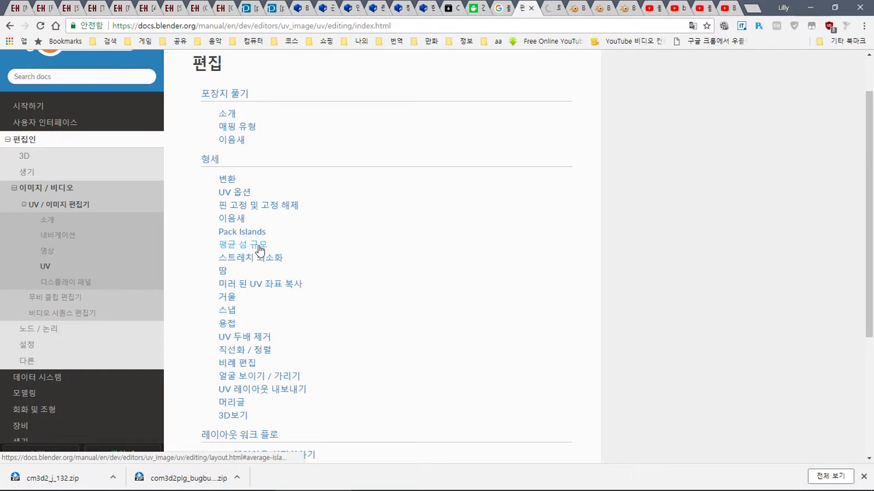
key(ctrl+Tab)
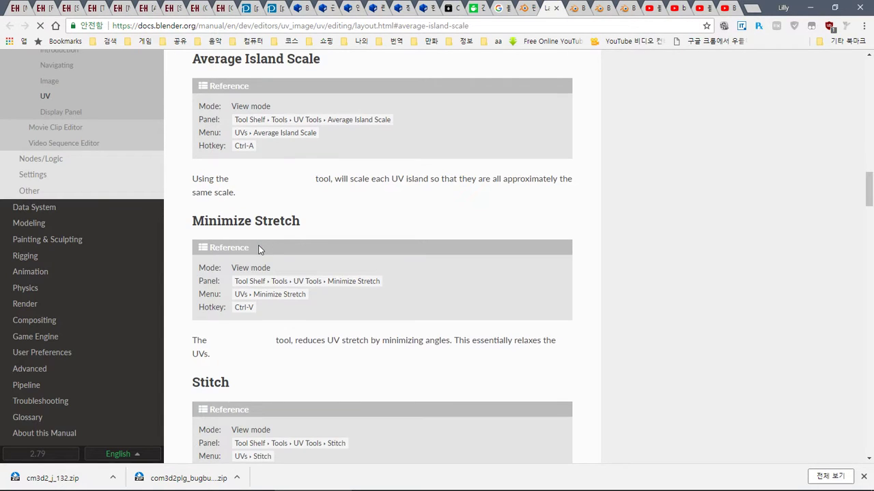
Read the manual's Pack Islands, Average Island Scale and Minimize Stretch sections, translating the page into Korean and restoring the original text
scroll(260, 244, up, 1)
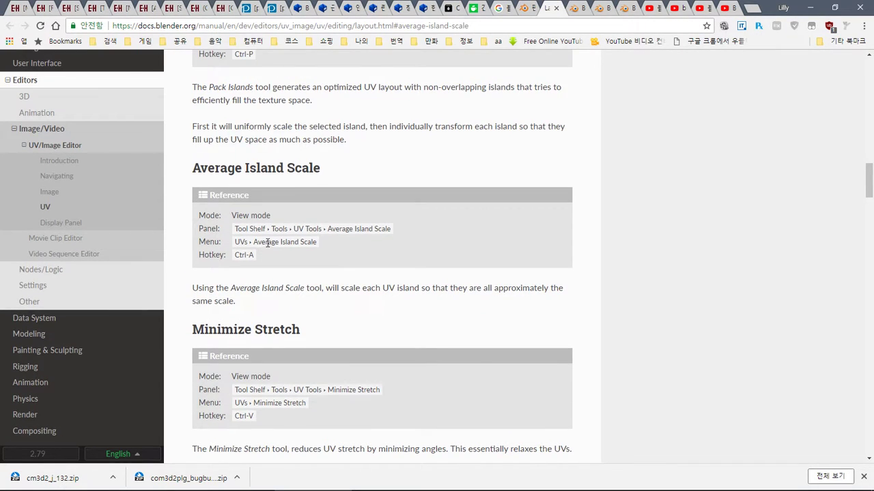
scroll(267, 242, up, 5)
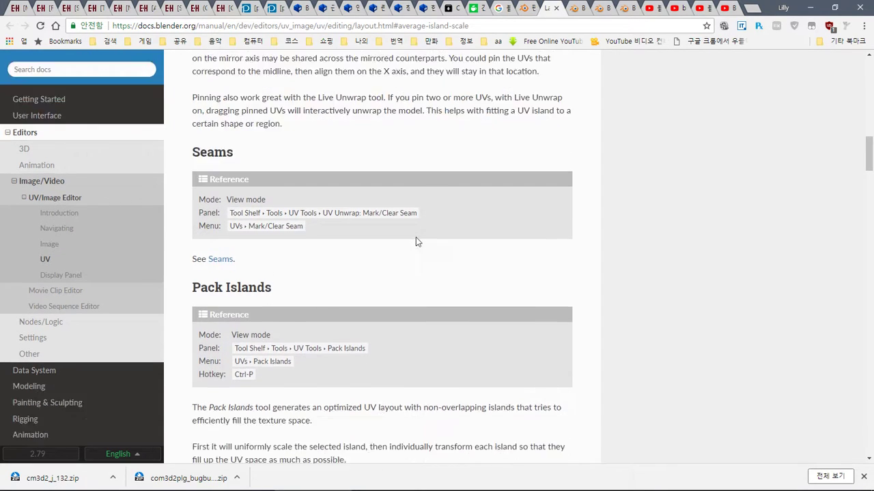
scroll(416, 240, down, 2)
right_click(676, 167)
click(732, 260)
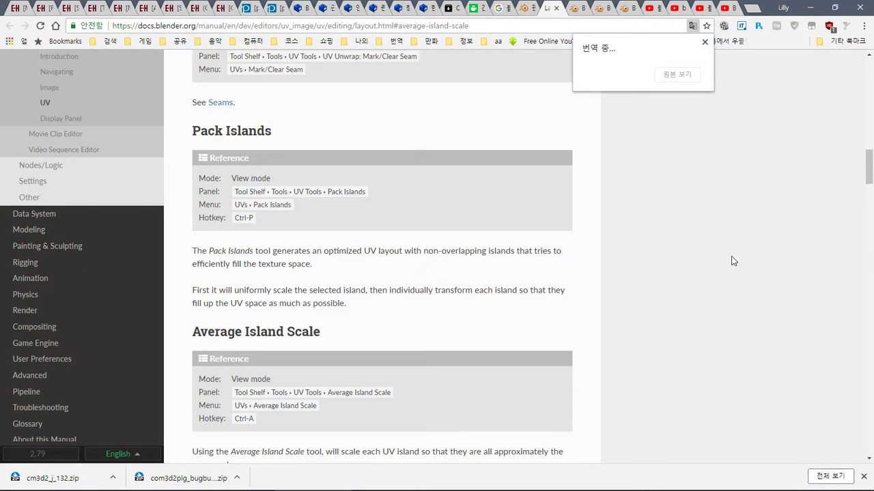
scroll(732, 261, down, 3)
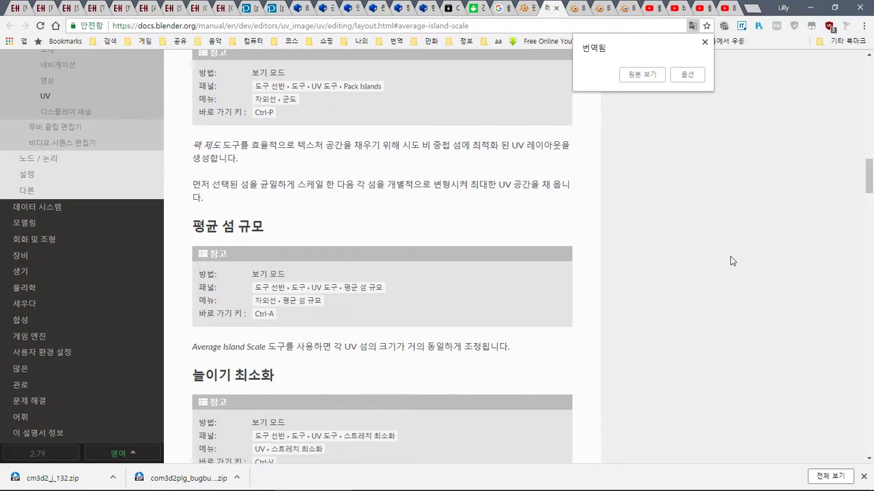
click(645, 80)
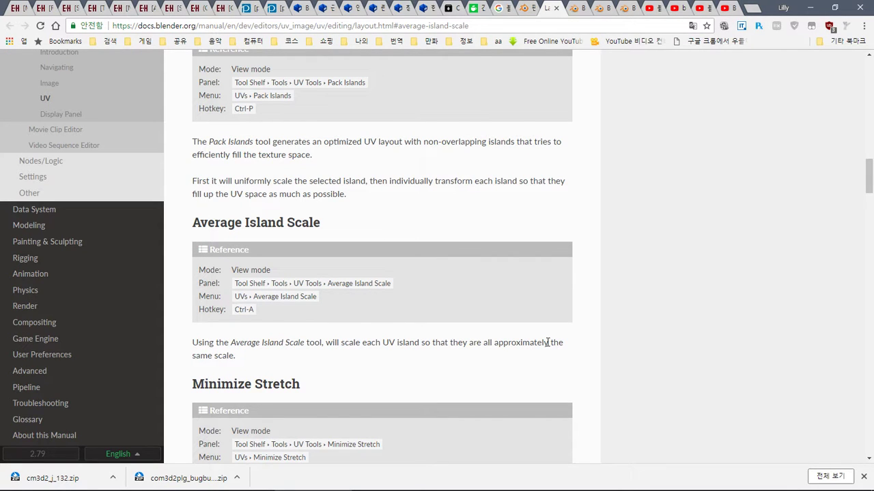
scroll(547, 342, down, 1)
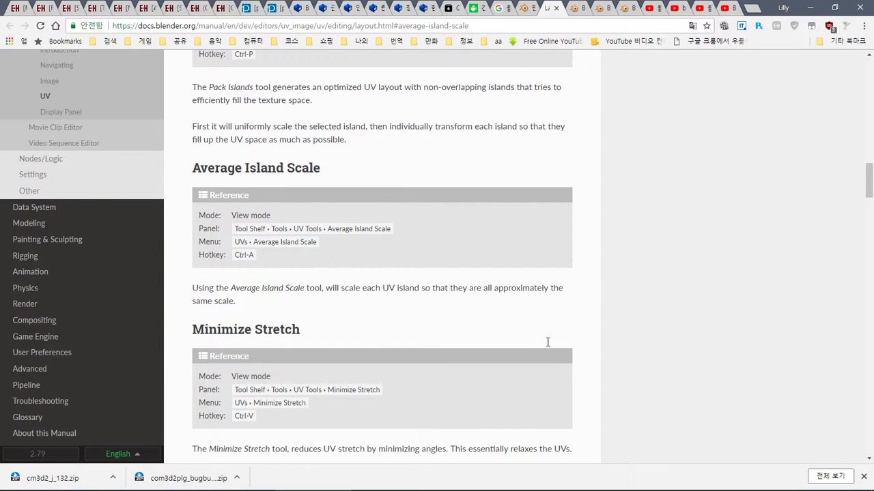
Switch to Blender and box-select the lower skirt UVs at the hem of the dress's back piece
key(alt+Tab)
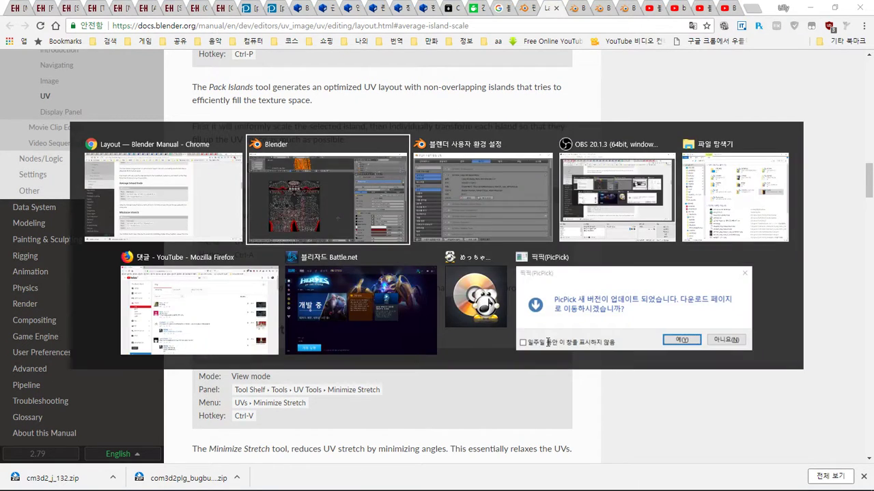
click(335, 310)
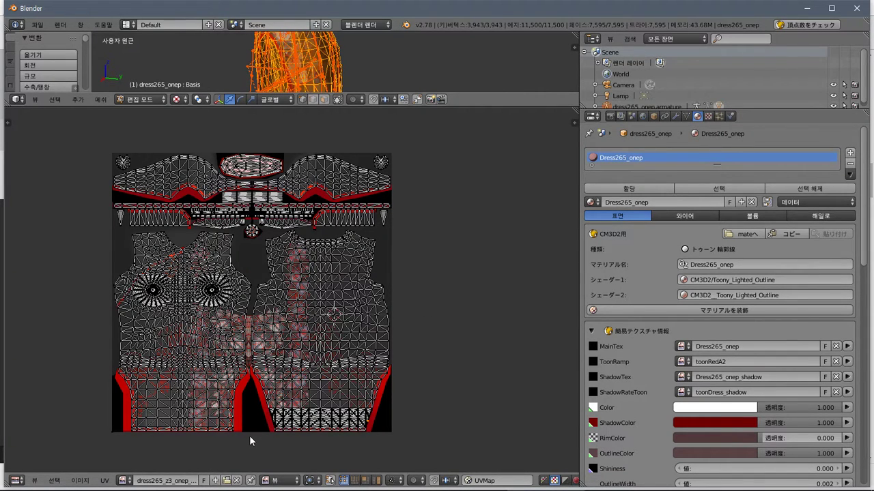
key(b)
drag(249, 435, 400, 404)
scroll(395, 403, up, 4)
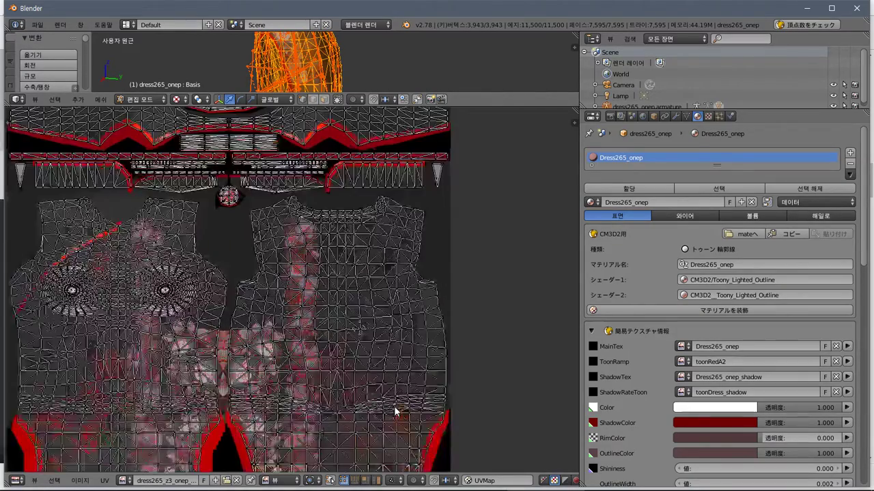
shift+scroll(394, 406, down, 8)
scroll(383, 276, up, 3)
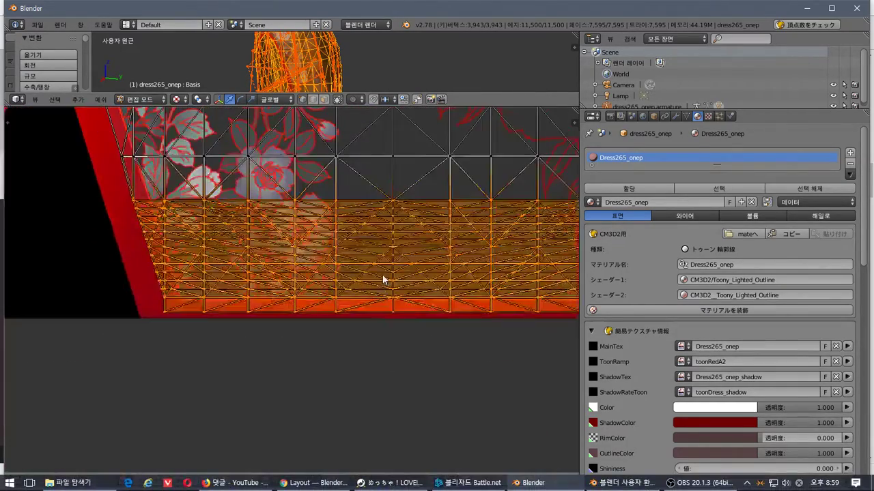
Toggle the UV selection and examine the lower skirt's UV rows against the flower pattern up close
key(a)
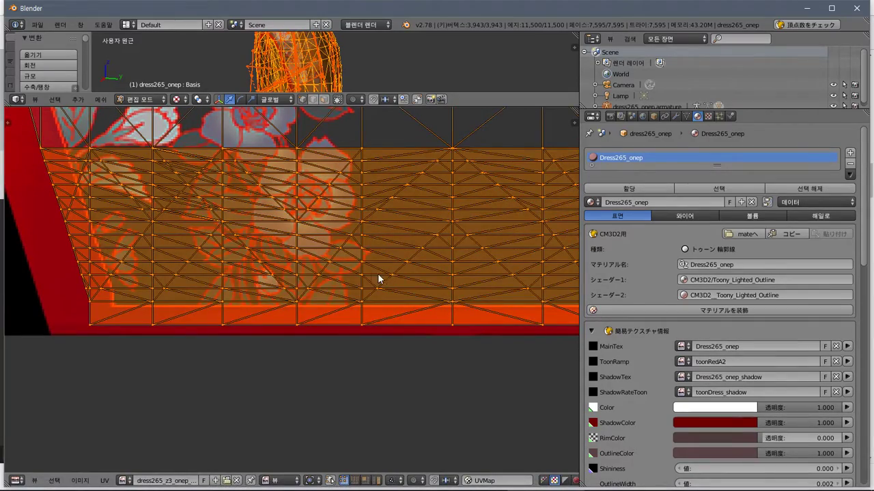
key(a)
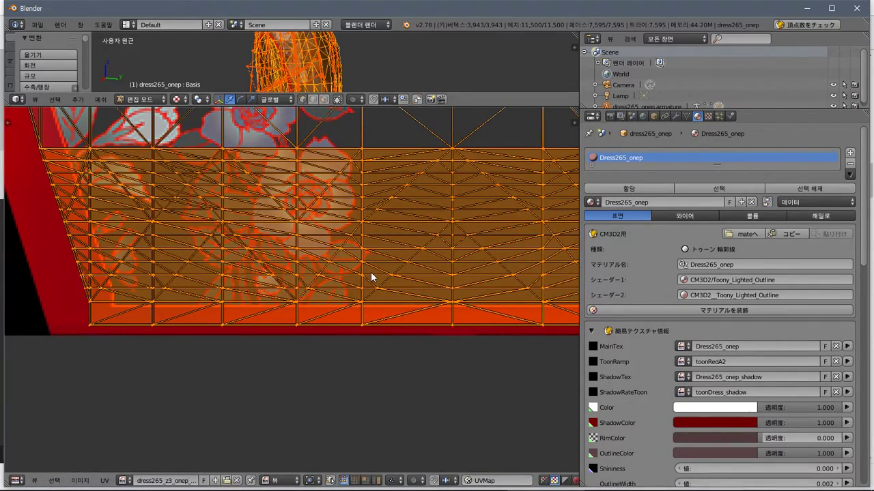
middle_drag(371, 276, 365, 373)
scroll(366, 373, up, 2)
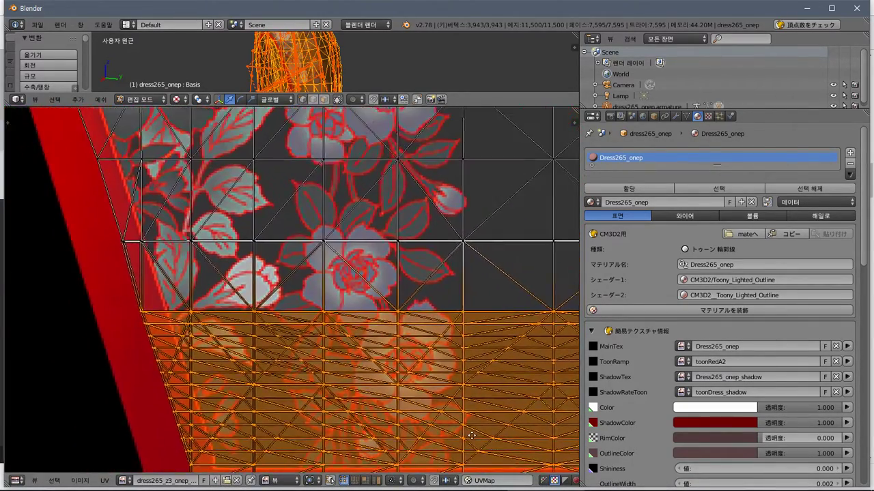
scroll(400, 391, down, 3)
scroll(401, 390, up, 1)
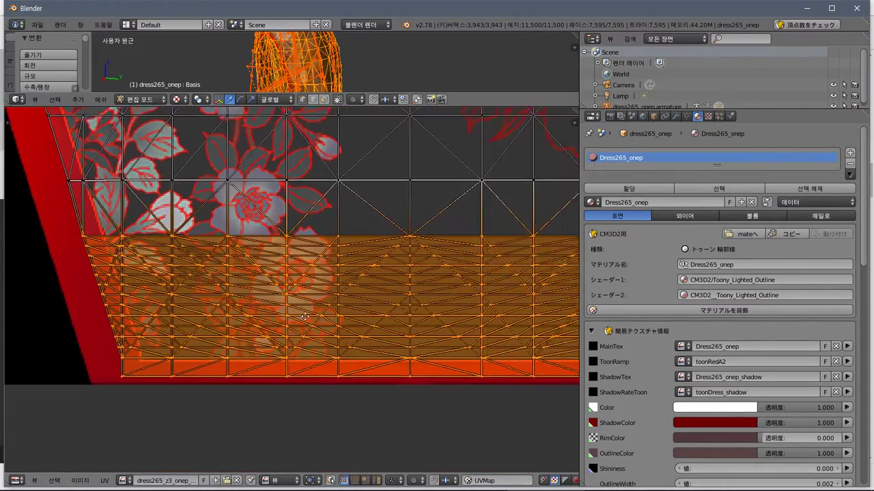
Select the linked lower skirt UVs of the back piece and try to move them over the flower texture
scroll(304, 315, up, 2)
scroll(305, 315, down, 2)
key(a)
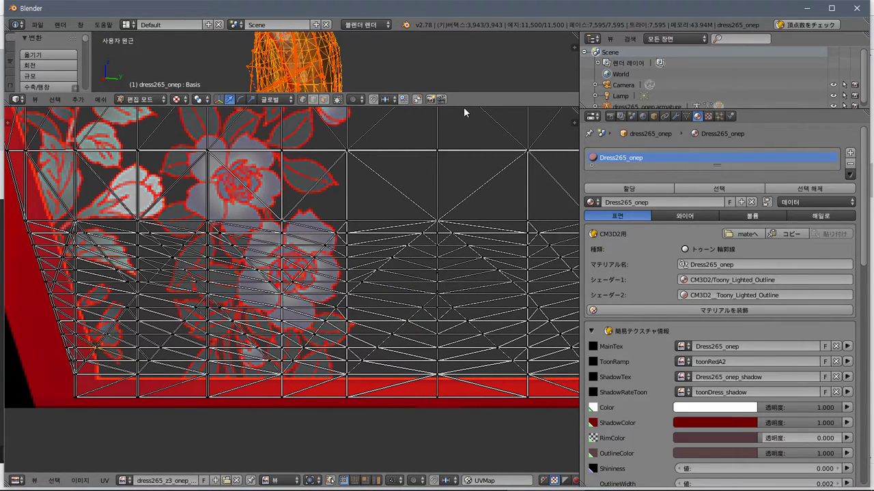
middle_drag(162, 247, 233, 293)
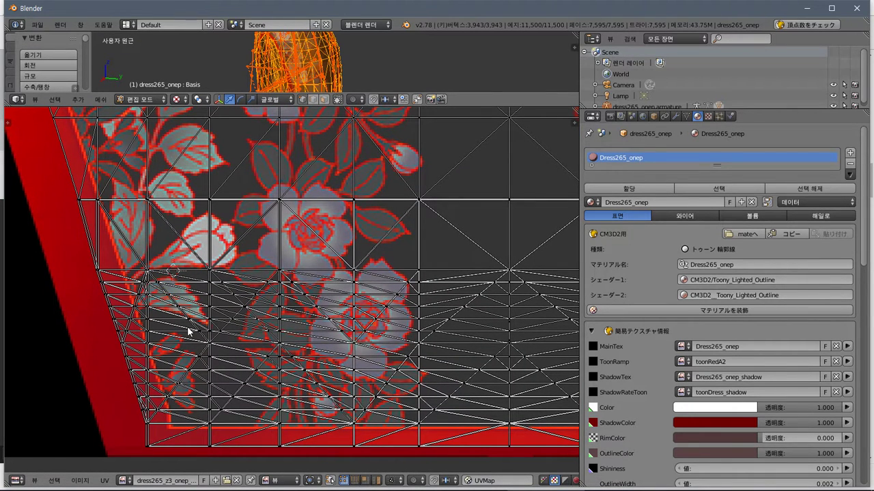
key(l)
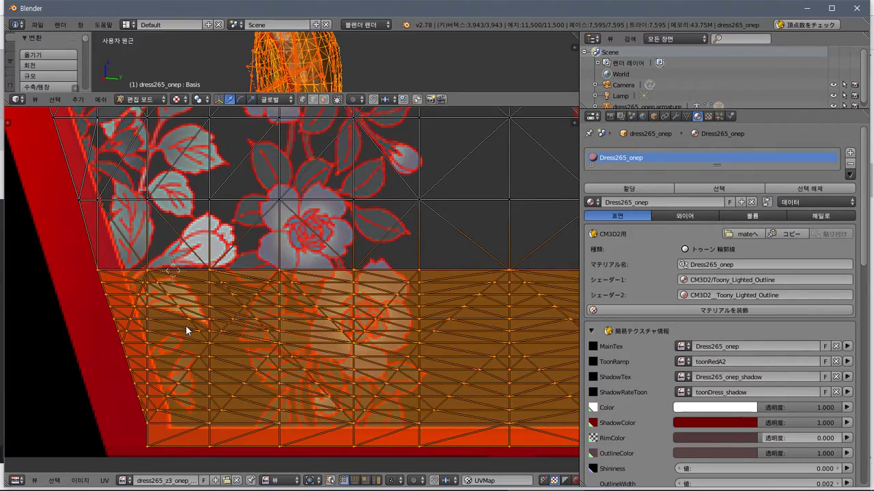
key(g)
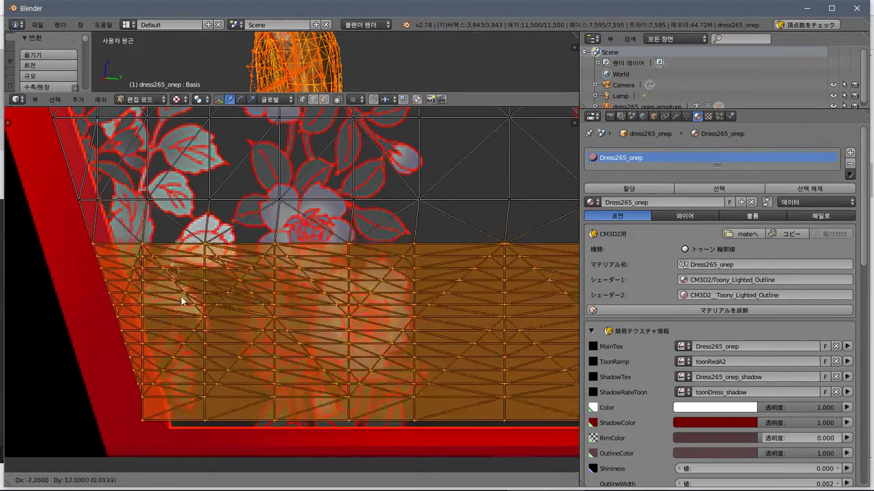
click(189, 321)
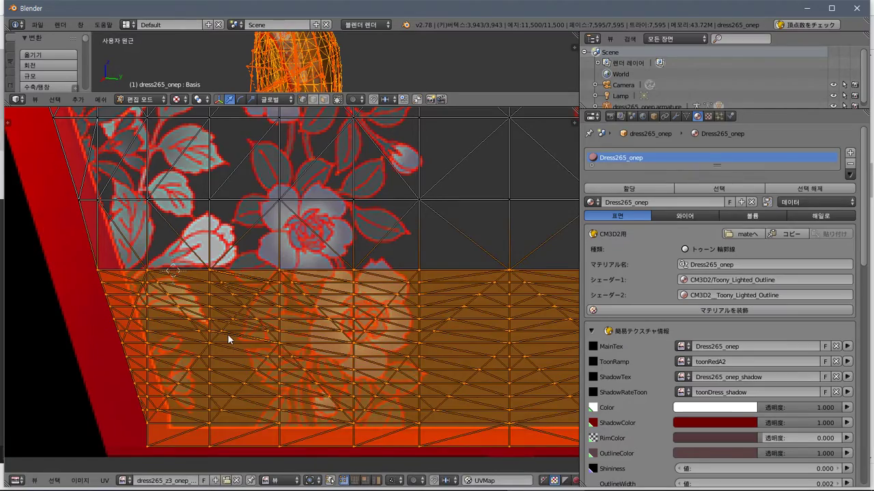
Box-select the central vertical column of lower skirt UVs and clear the selection
ctrl+scroll(298, 360, right, 5)
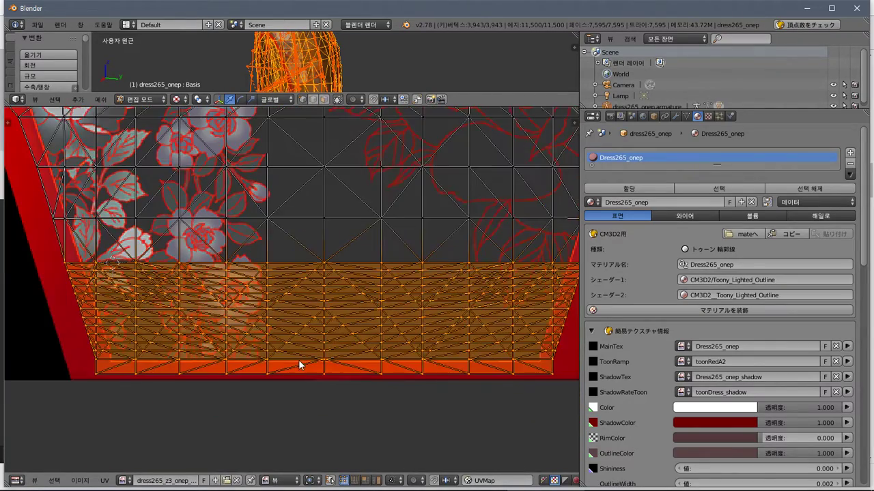
scroll(299, 364, up, 1)
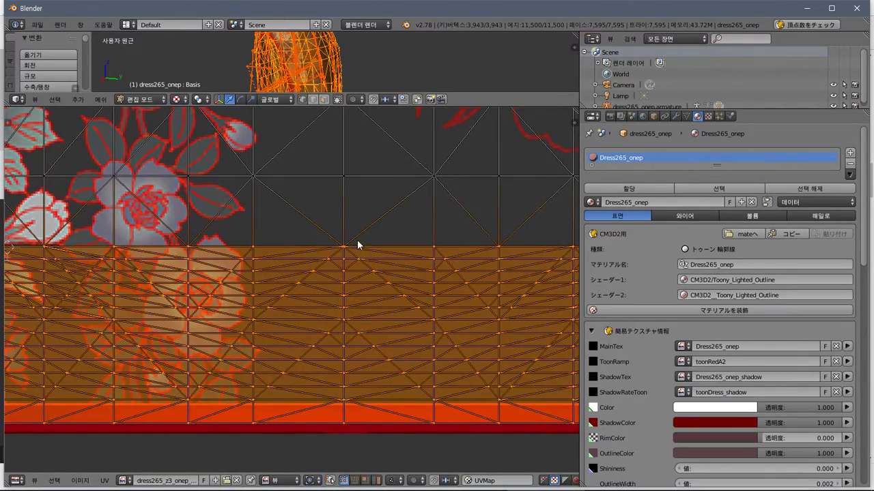
key(a)
key(b)
drag(308, 434, 349, 189)
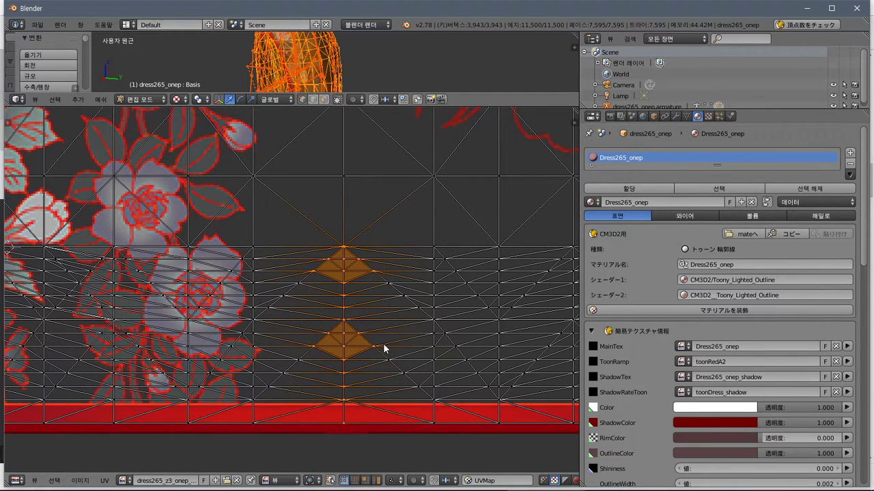
key(a)
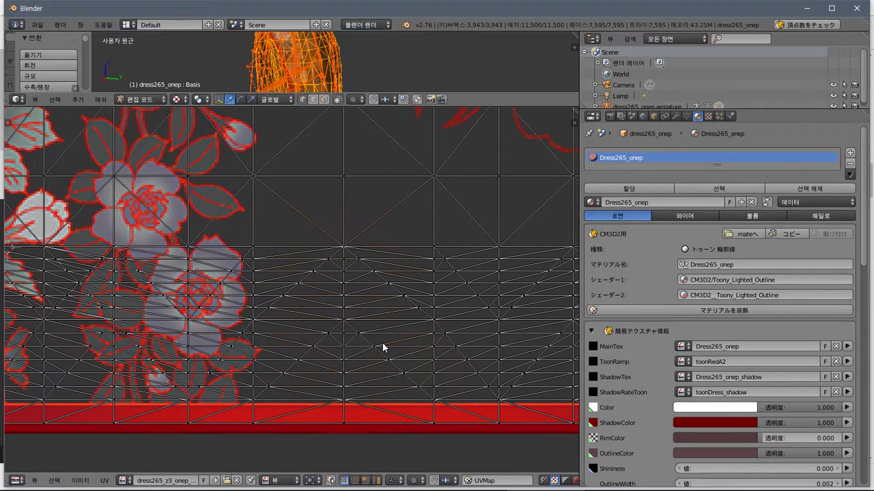
Box-select the back piece's lower skirt UV rows across their full width, leaving out the lowest hem row
scroll(382, 343, down, 1)
scroll(383, 348, down, 1)
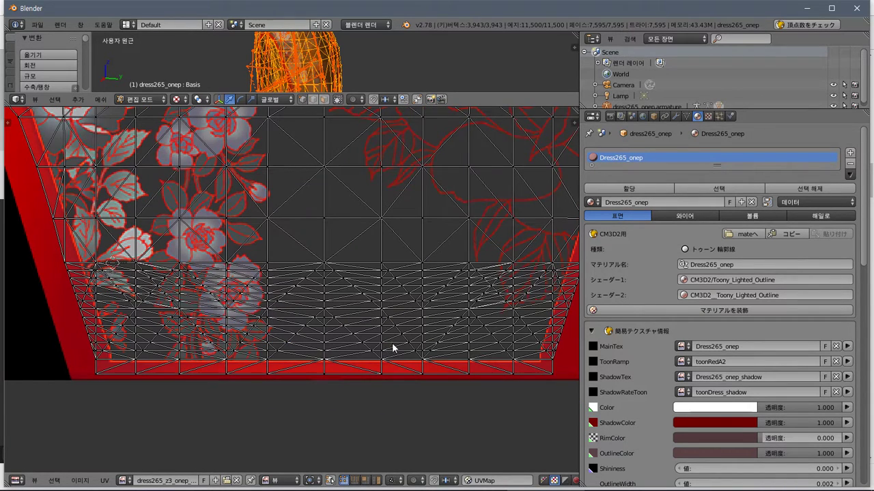
key(b)
drag(52, 387, 614, 254)
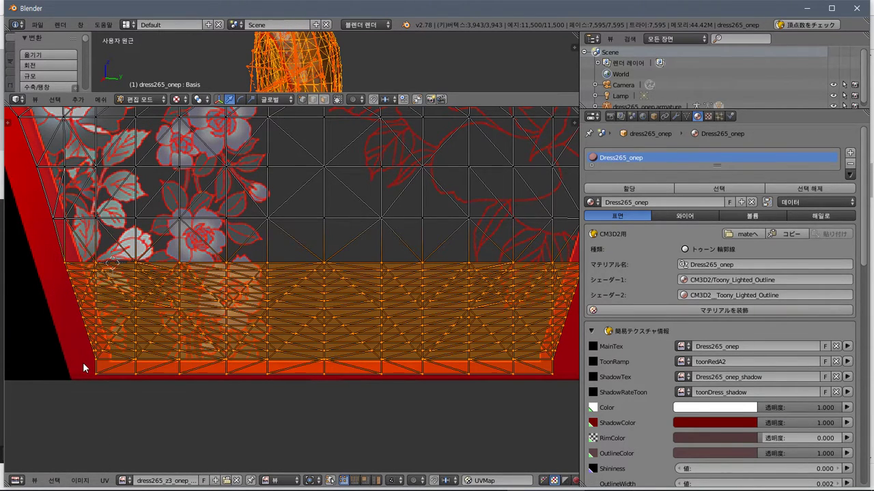
key(a)
key(b)
drag(67, 367, 605, 246)
key(a)
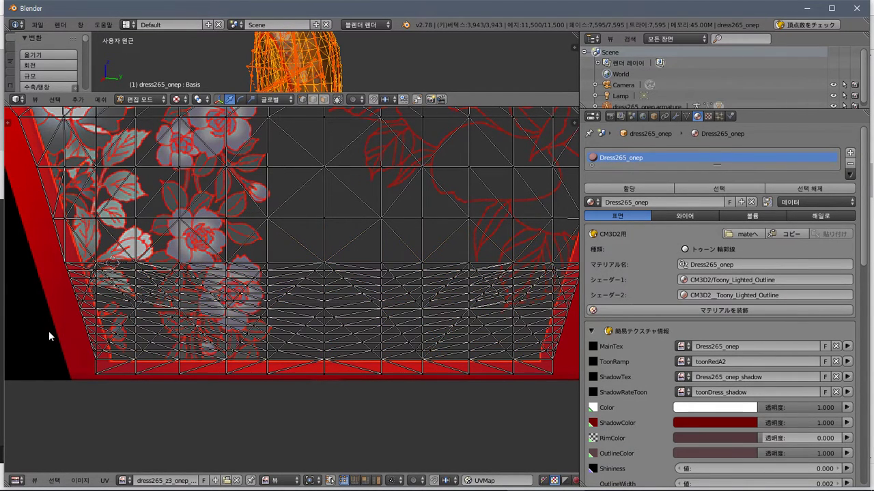
key(b)
drag(32, 369, 612, 253)
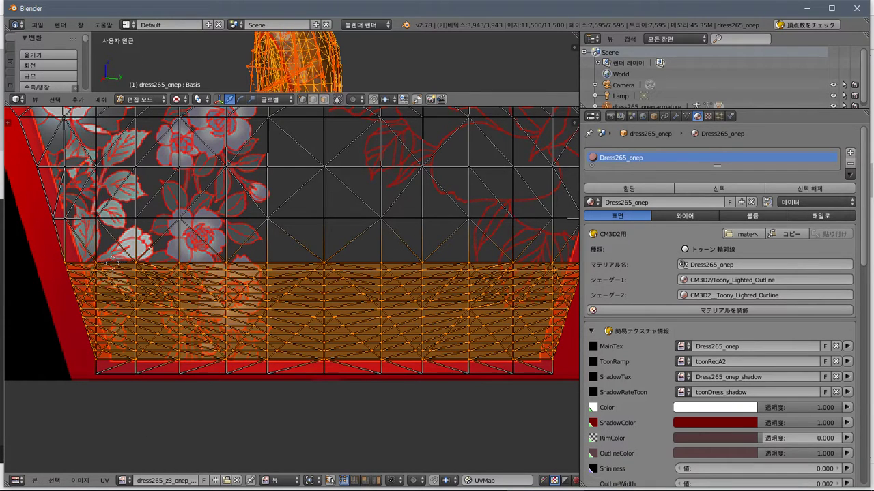
Try Pack Islands and Minimize Stretch on the selected lower skirt UVs, reverting each operation
click(104, 481)
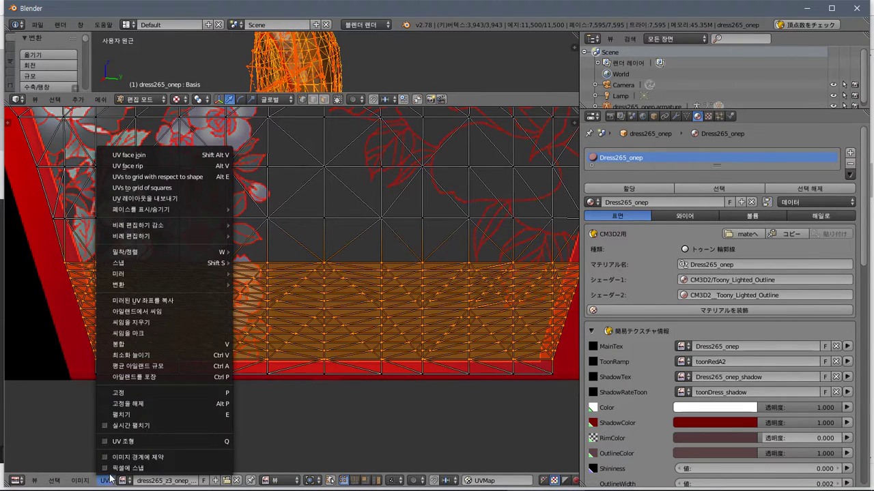
click(143, 378)
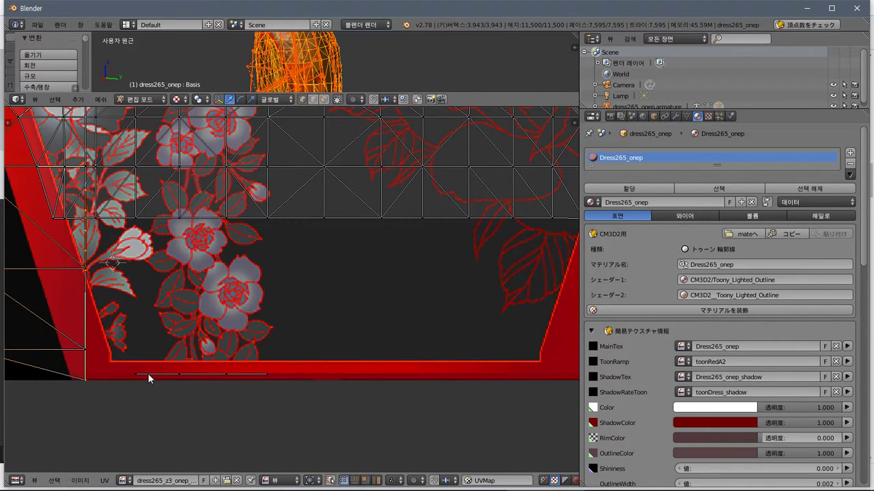
click(104, 481)
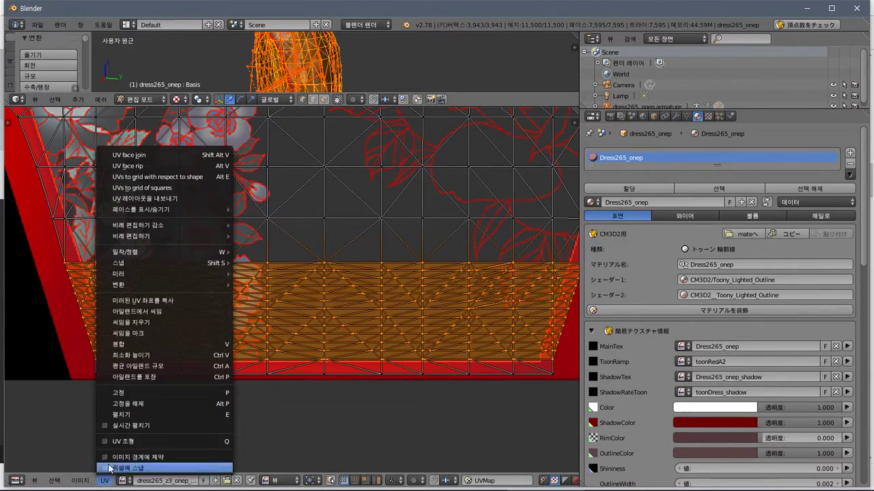
click(161, 356)
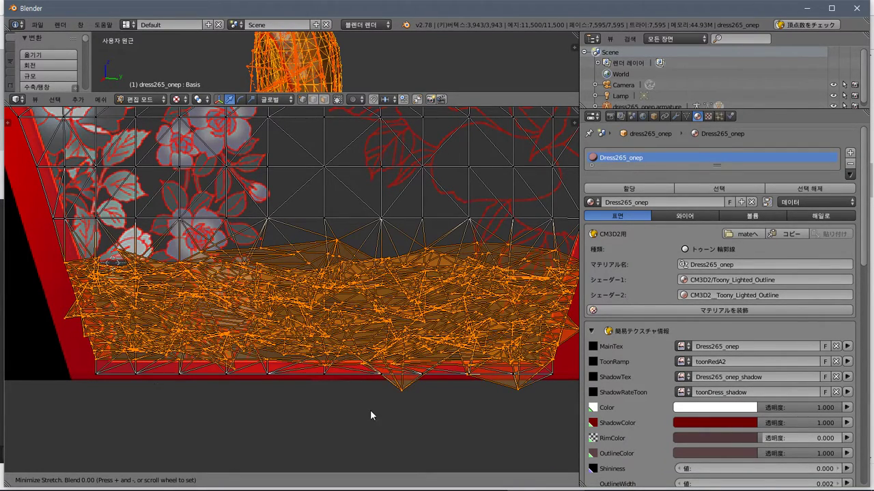
key(Escape)
Try Average Island Scale on the selected lower skirt UVs, then mirror them along the X axis and undo the mirror
click(104, 480)
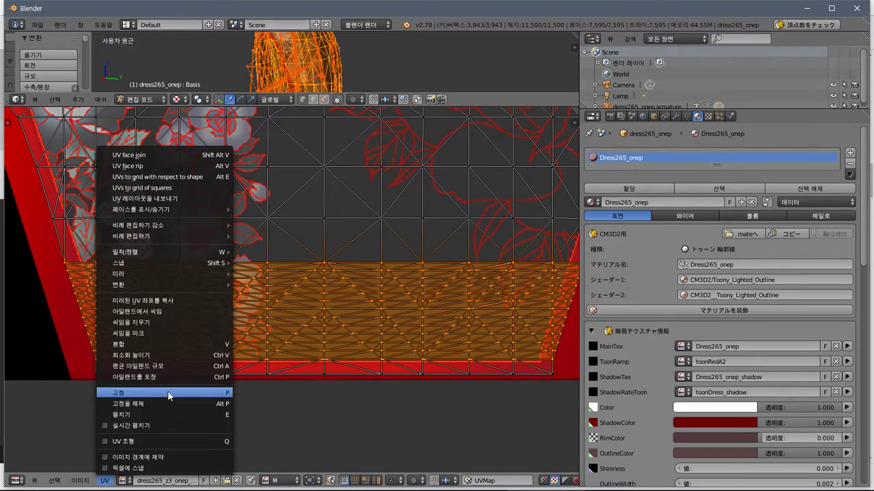
click(164, 376)
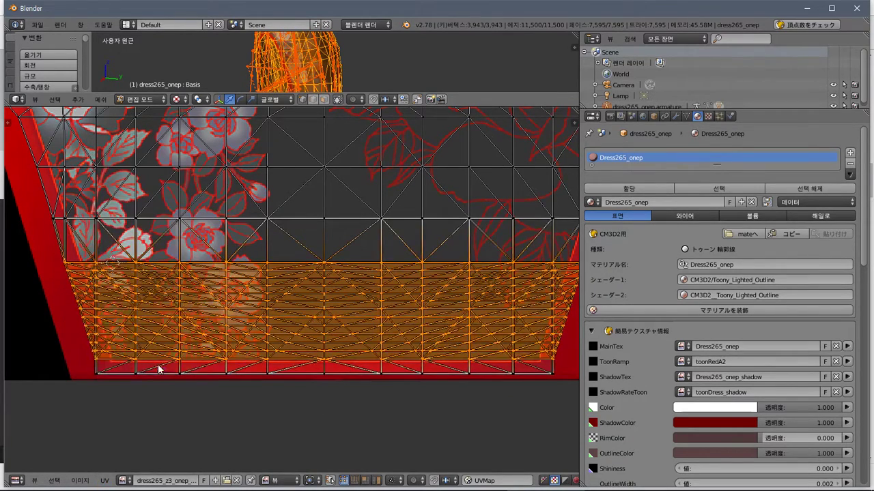
click(105, 481)
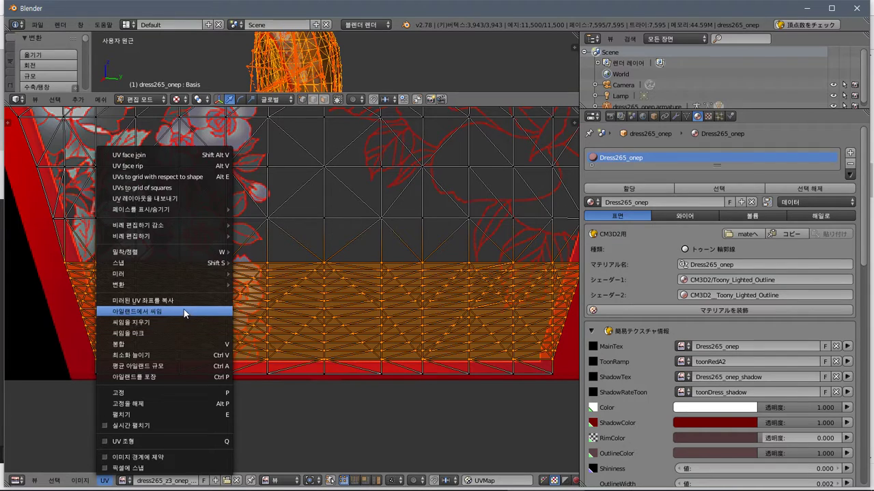
mouse_move(176, 285)
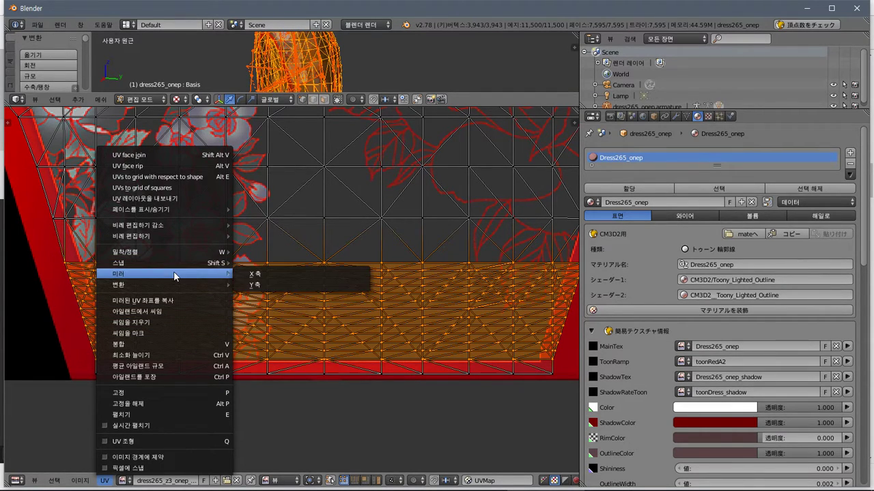
click(264, 282)
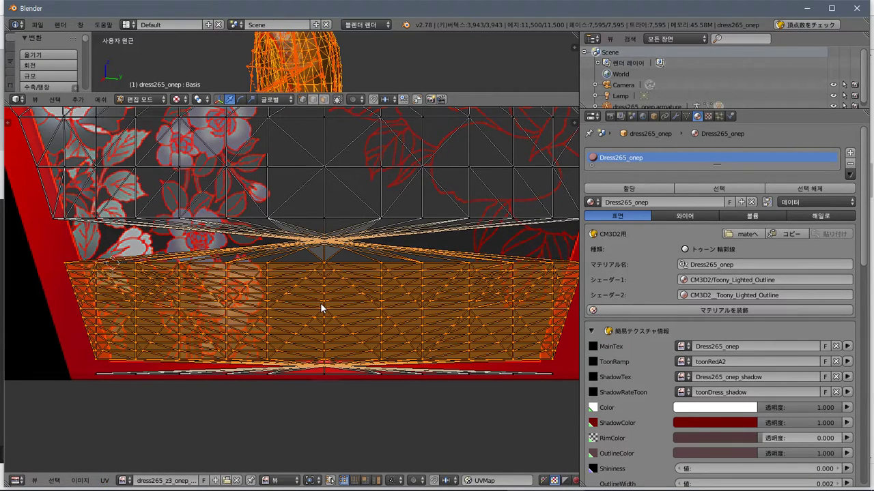
key(ctrl+z)
Try mirroring the selected lower skirt UVs along the Y axis
click(106, 480)
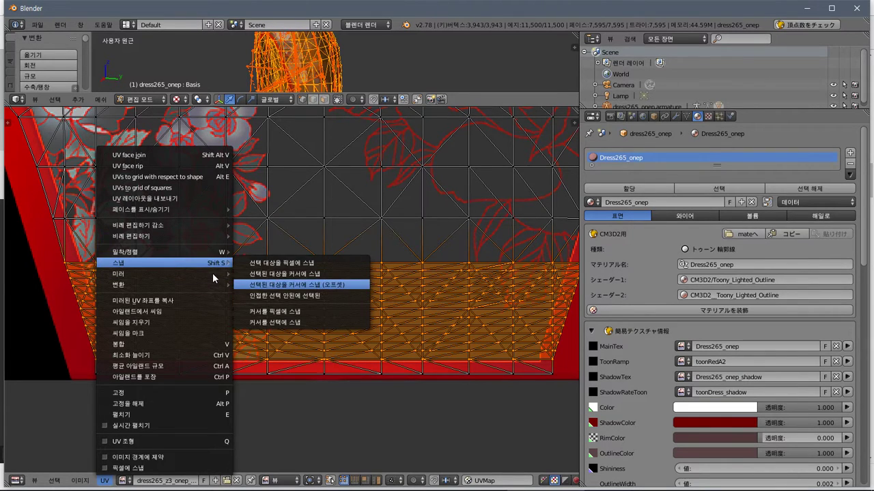
mouse_move(212, 273)
click(254, 284)
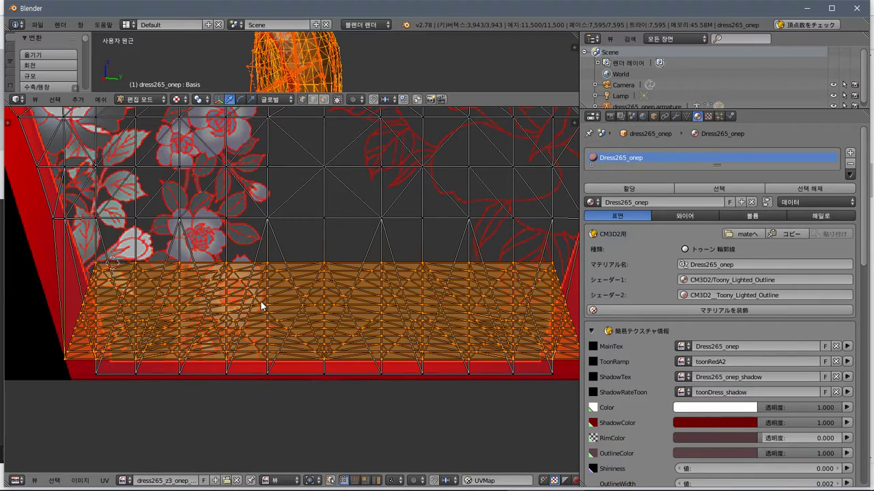
Try removing double UVs from the selected lower skirt rows
click(105, 480)
mouse_move(187, 263)
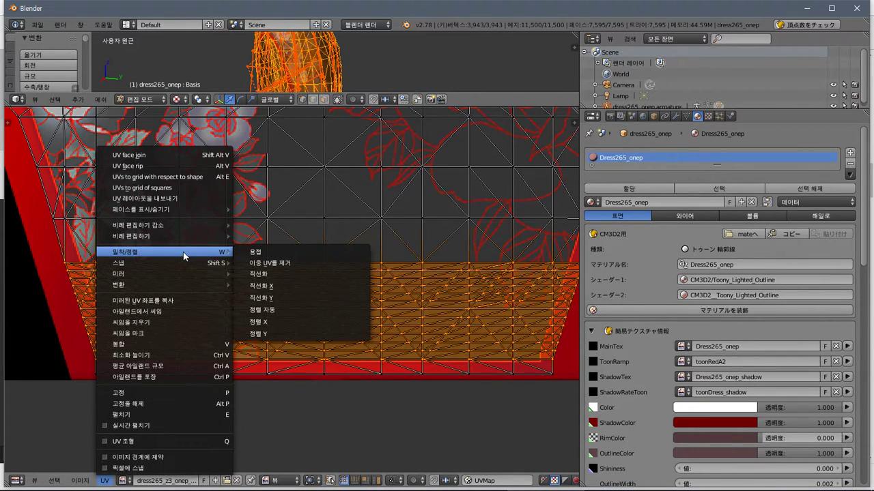
click(254, 264)
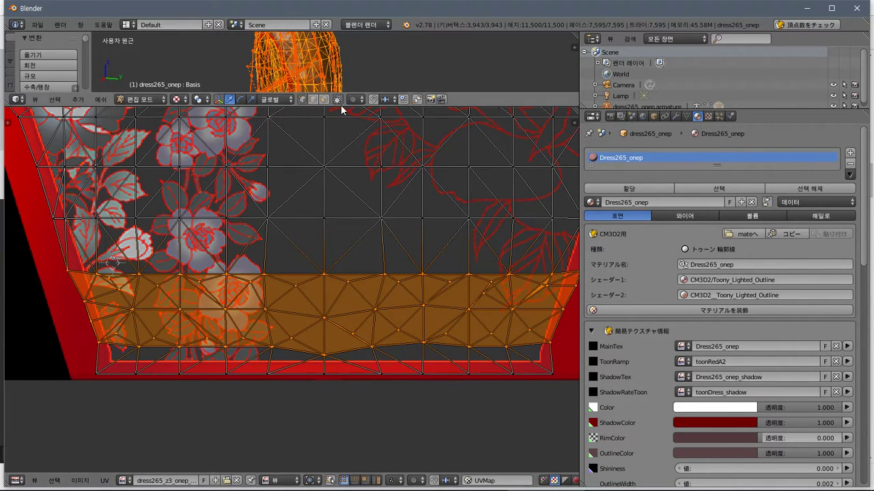
Enlarge the 3D viewport, inspect the textured dress in Object Mode and return to Edit Mode
drag(346, 107, 345, 332)
mouse_move(369, 273)
middle_down()
mouse_move(209, 261)
mouse_move(279, 279)
mouse_move(355, 267)
middle_up()
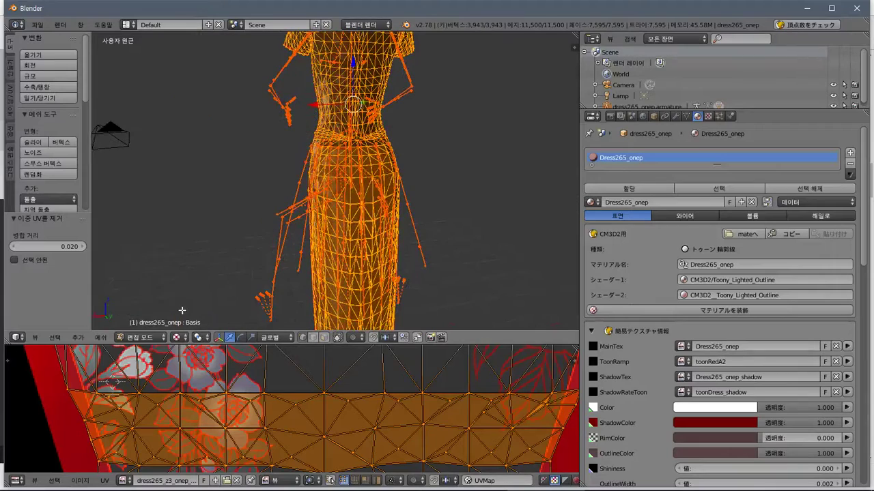
click(140, 338)
click(140, 326)
mouse_move(281, 300)
middle_down()
mouse_move(343, 288)
mouse_move(288, 299)
middle_up()
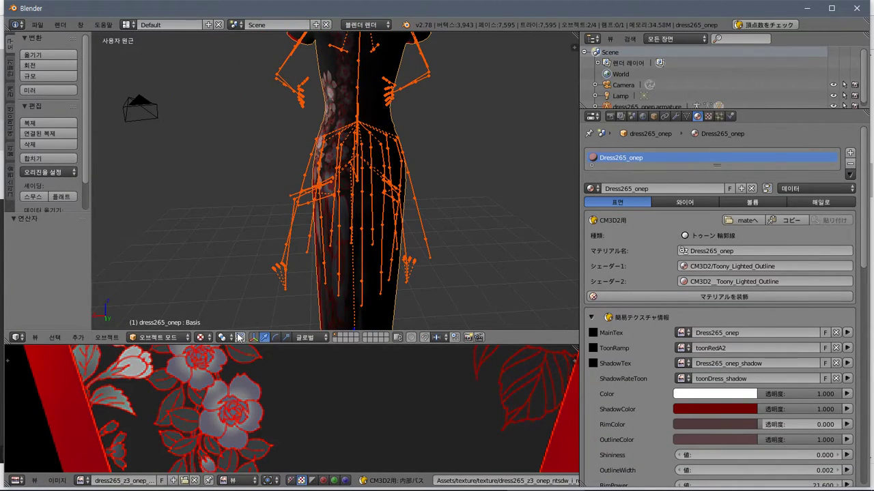
click(157, 337)
click(164, 312)
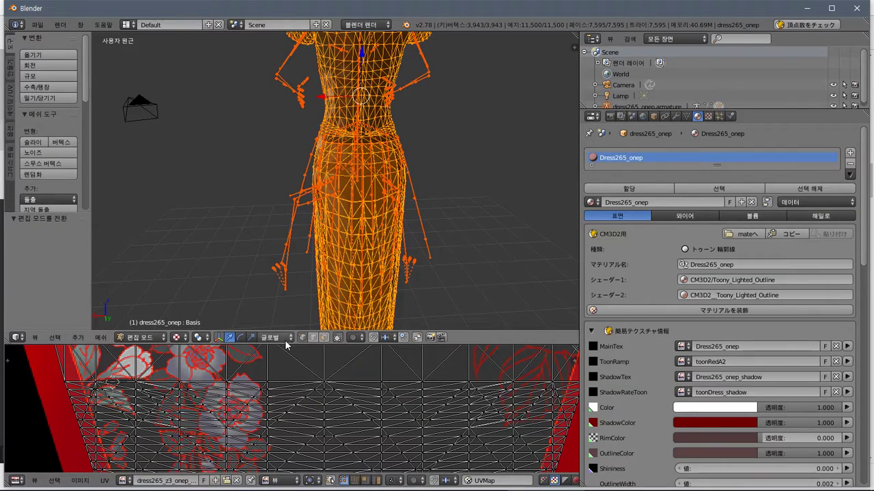
Enlarge the UV editor, fit the dress's whole UV layout in it and show the texture image's properties
drag(288, 342, 309, 239)
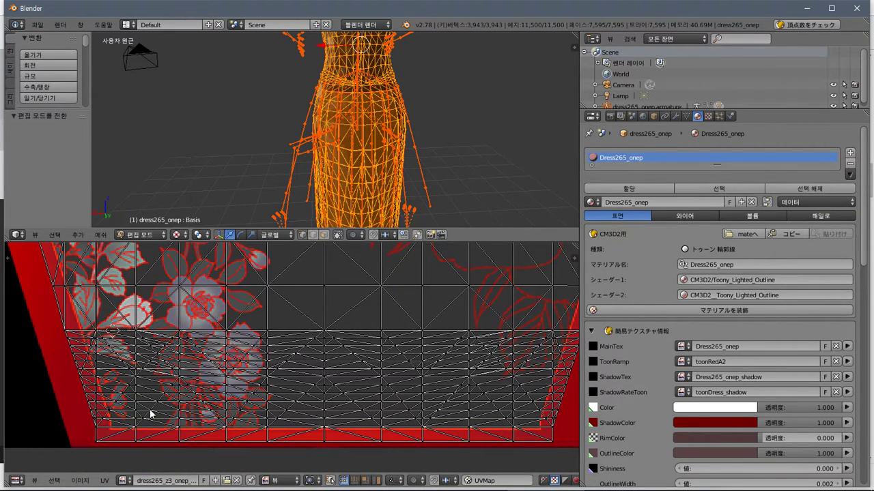
scroll(151, 410, down, 5)
middle_drag(161, 391, 201, 486)
scroll(228, 211, down, 3)
scroll(254, 314, down, 2)
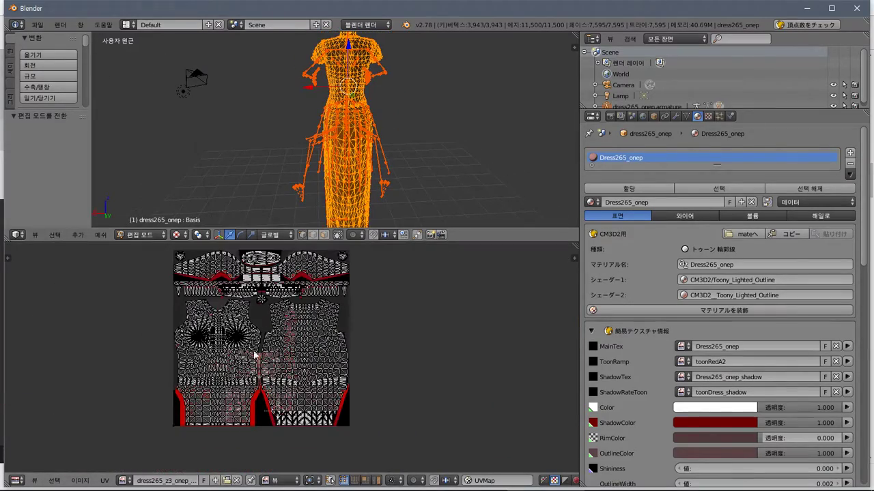
click(79, 480)
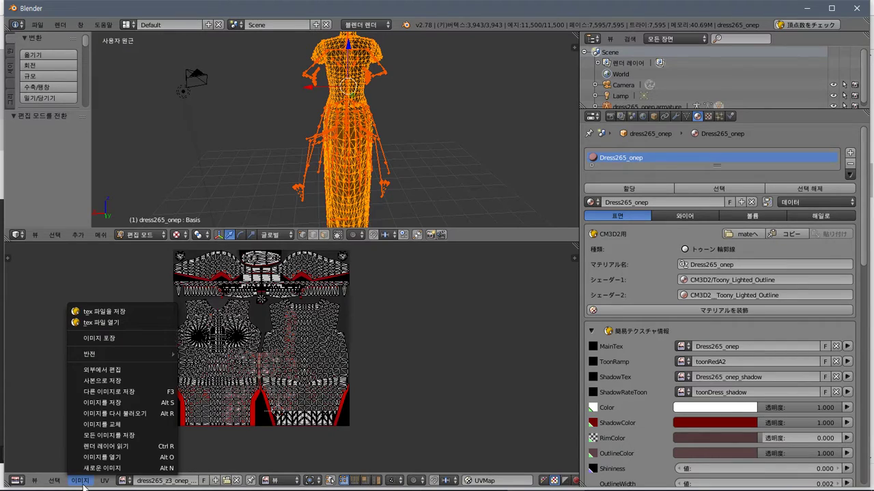
mouse_move(121, 355)
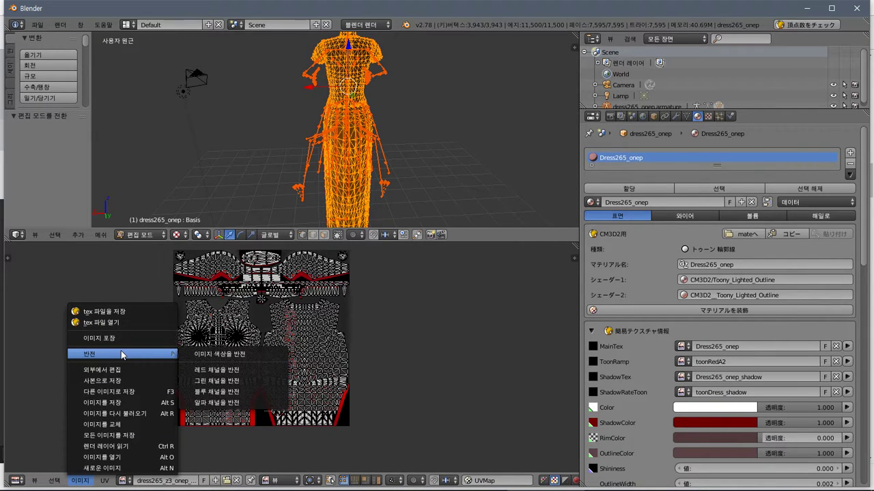
click(509, 425)
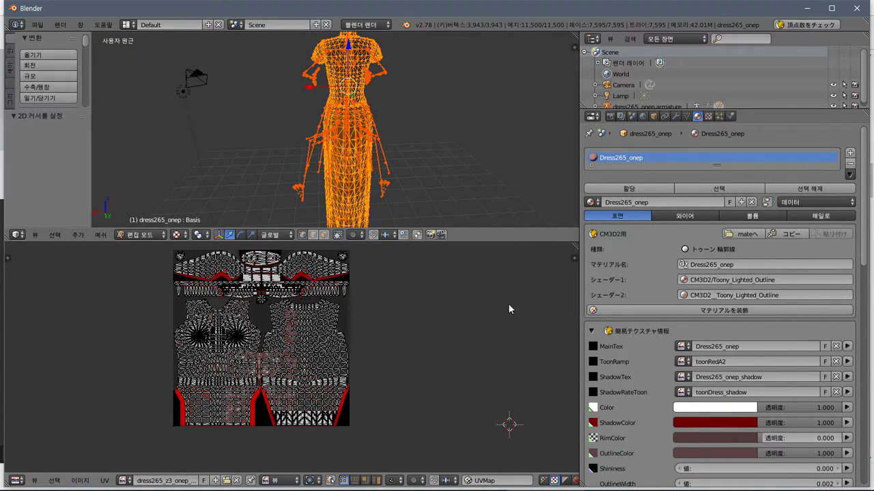
click(574, 257)
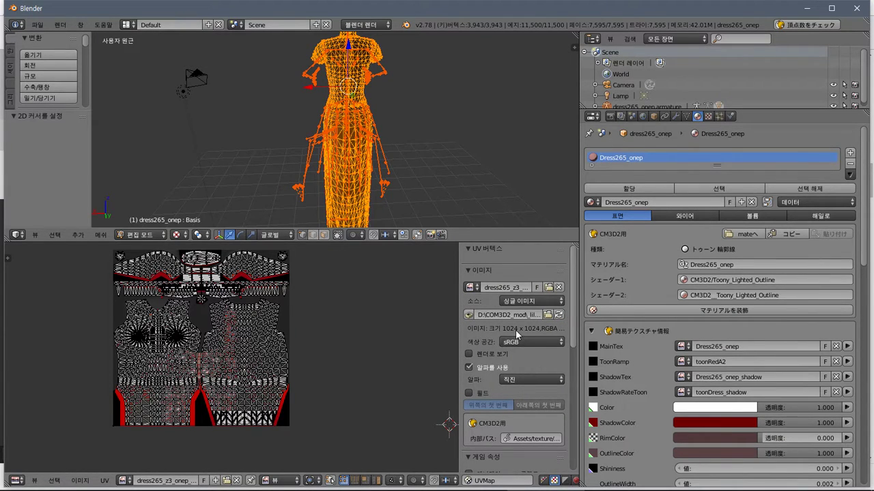
Widen the UV editor's properties sidebar and check the texture image's source options, keeping the single image source
mouse_move(576, 317)
mouse_down()
mouse_move(571, 465)
mouse_move(568, 286)
mouse_up()
drag(461, 298, 398, 299)
click(488, 303)
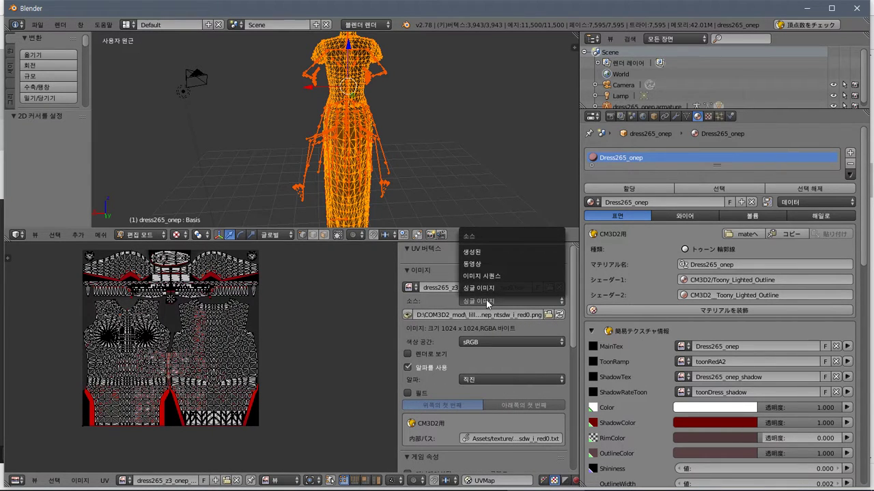
click(487, 304)
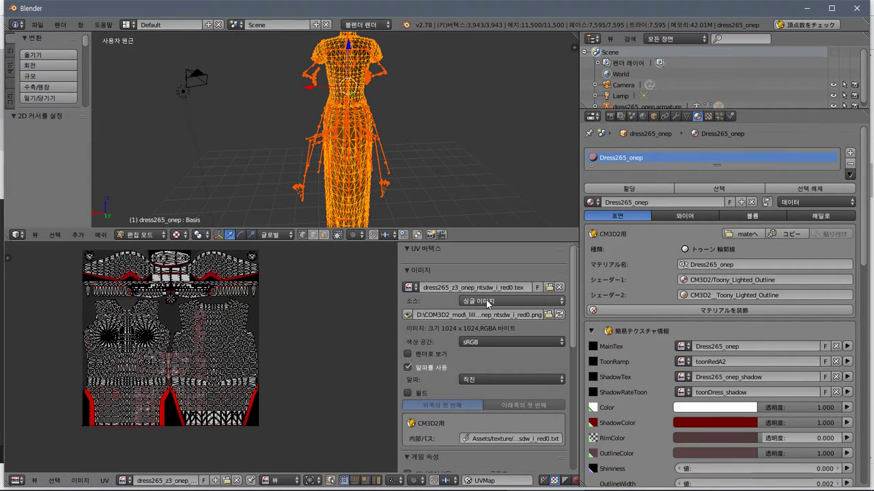
click(414, 250)
click(414, 250)
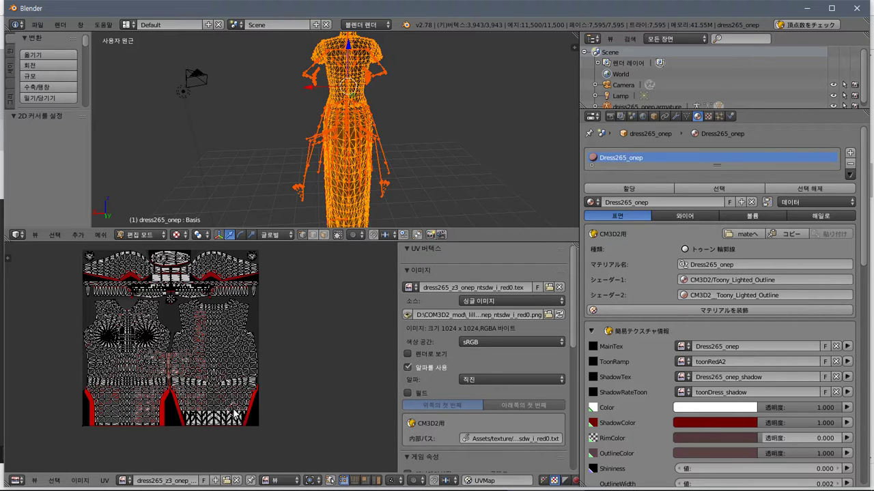
Select and deselect all of the dress's UVs, and look through the image's game and display properties
key(a)
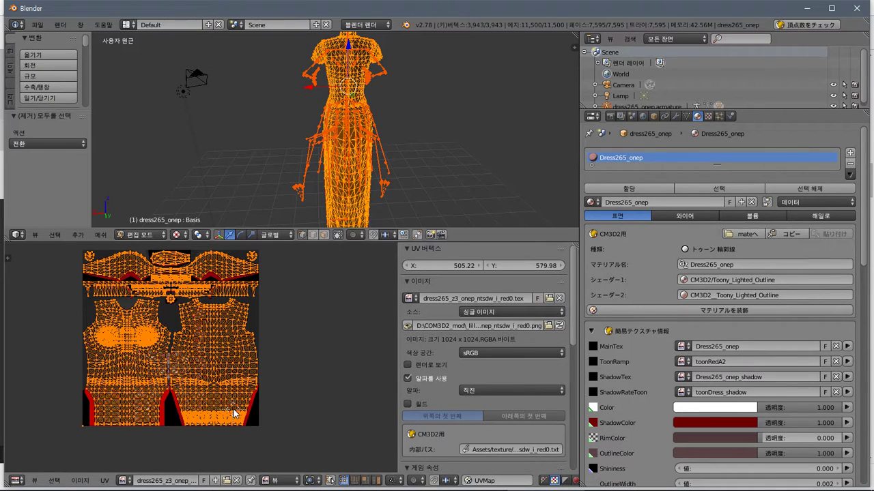
key(a)
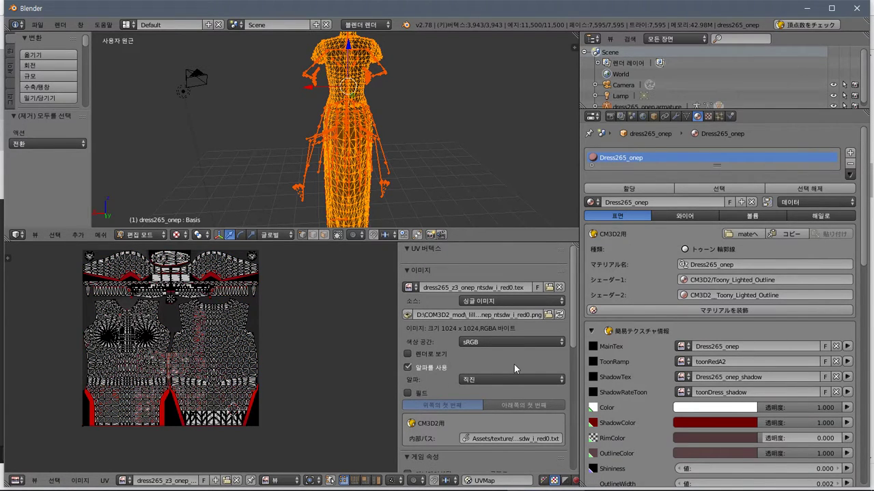
scroll(514, 364, down, 2)
scroll(514, 365, down, 7)
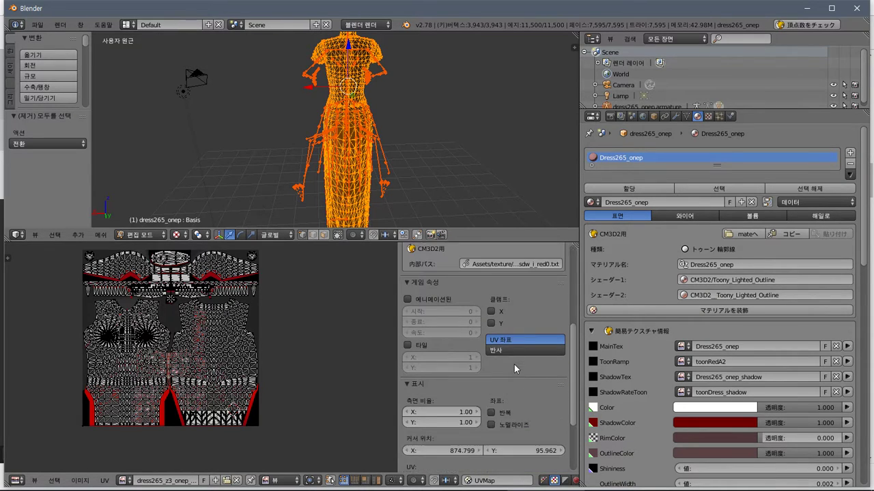
scroll(517, 327, down, 4)
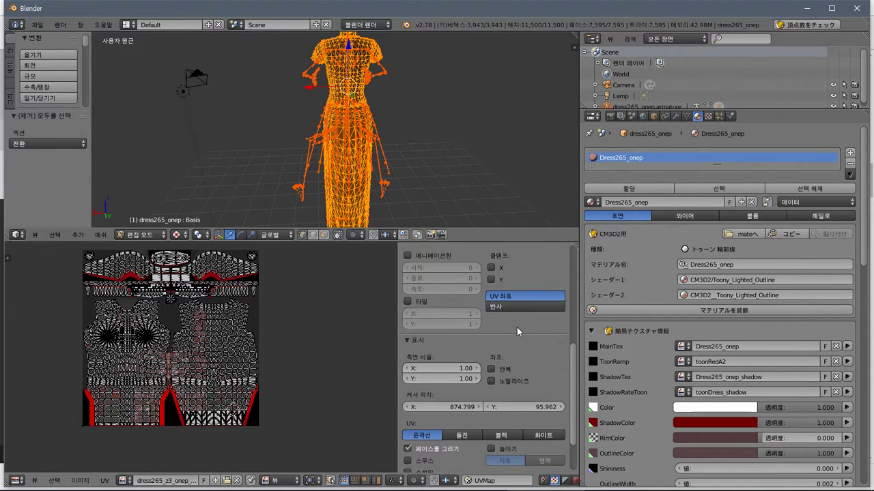
scroll(517, 327, up, 1)
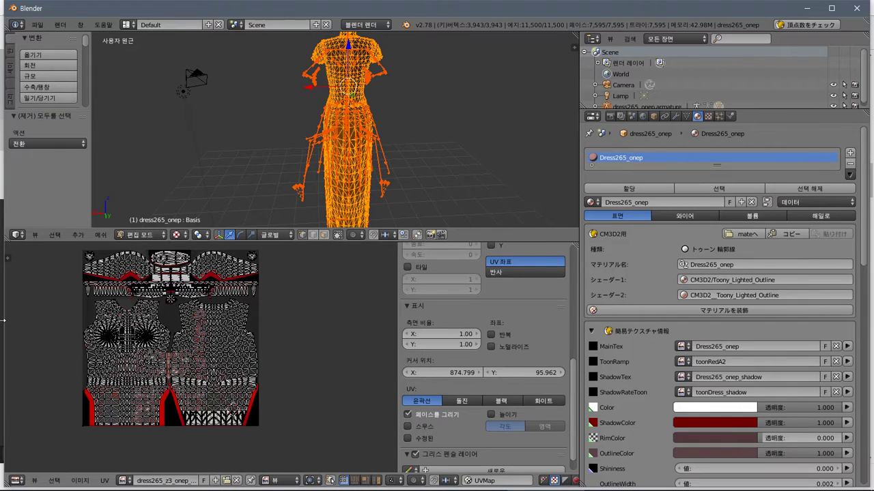
Show the UV editor's tool shelf and widen the editor area around the lower skirt UVs
click(7, 258)
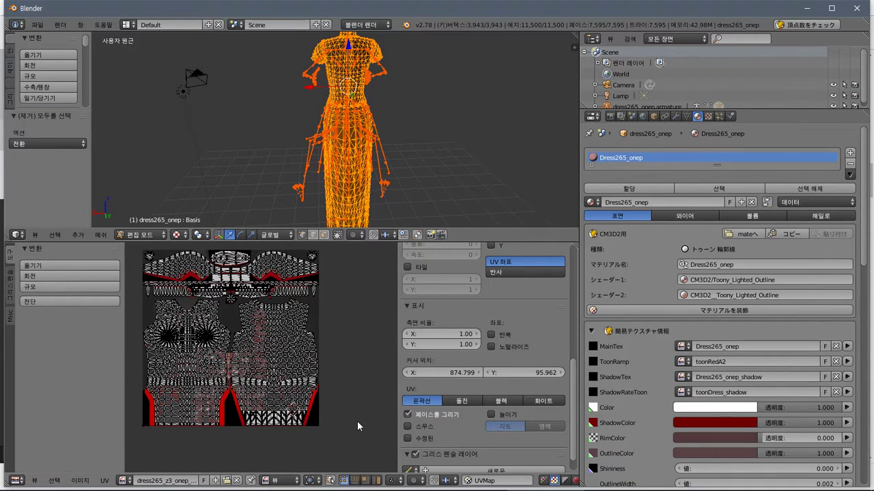
scroll(357, 423, up, 4)
middle_drag(348, 380, 332, 321)
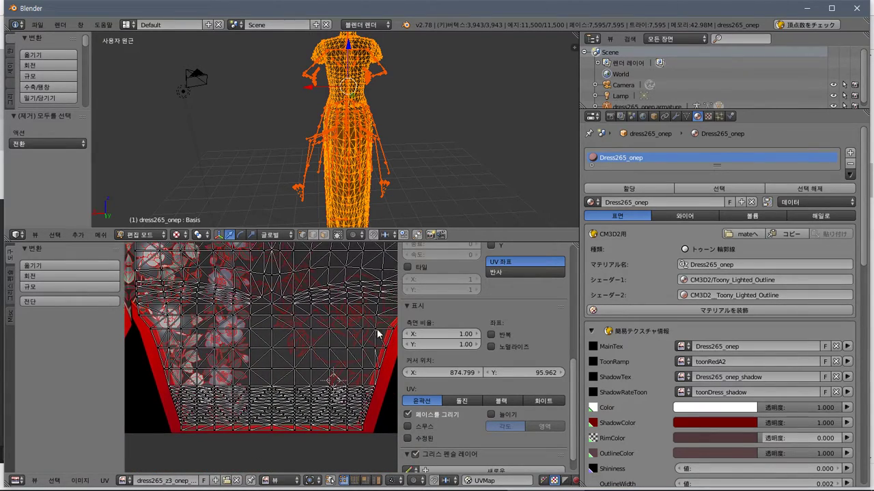
drag(580, 273, 722, 281)
scroll(647, 329, down, 1)
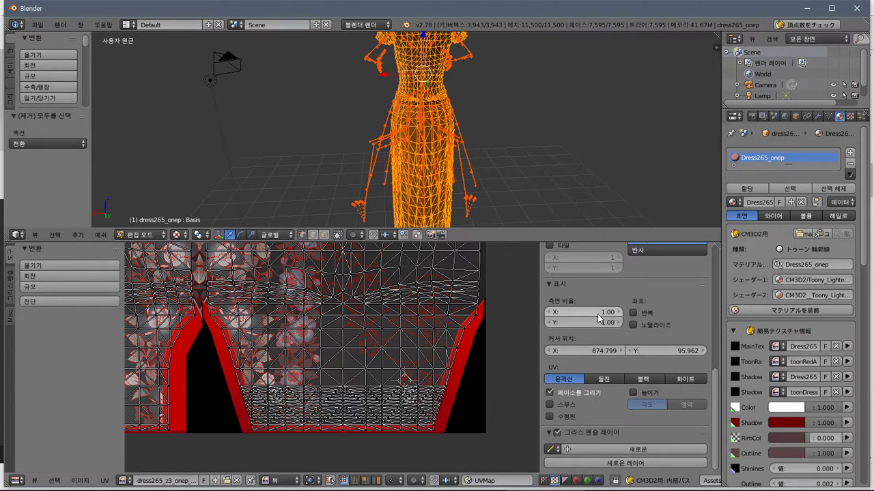
Try the dash, black and white UV edge styles, return to outline, and switch the modified edges display on and off
click(603, 379)
click(645, 380)
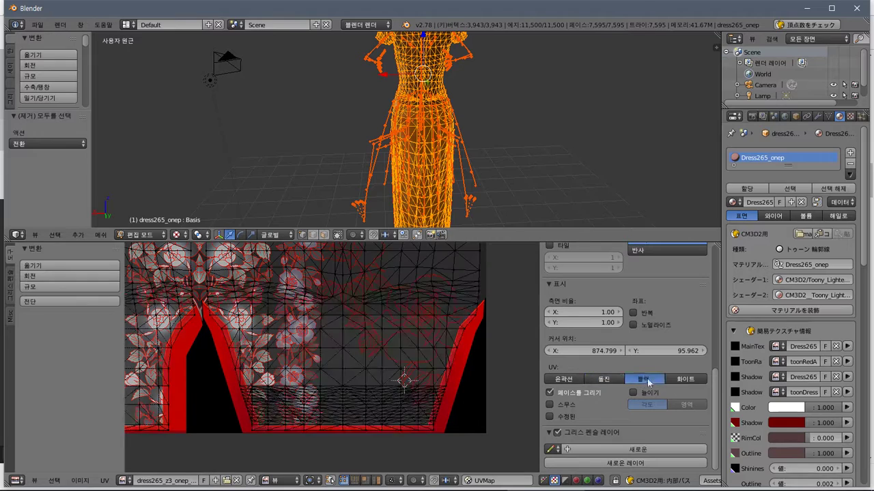
click(677, 381)
click(574, 379)
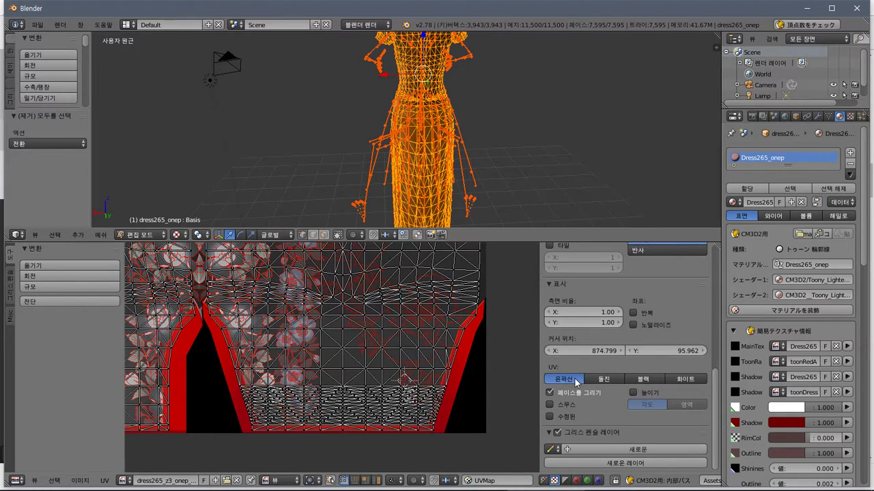
click(566, 416)
click(560, 417)
Preview the UV stretch by angle and by area, and turn the stretch display off
click(642, 392)
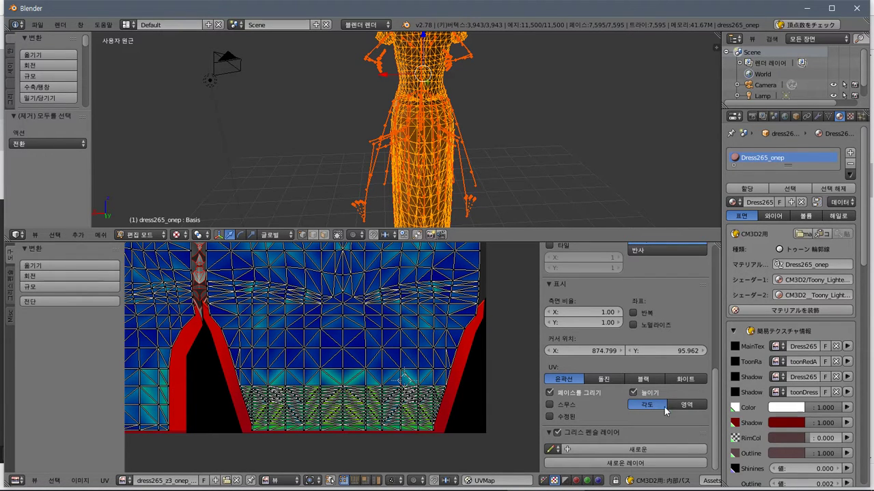
click(692, 404)
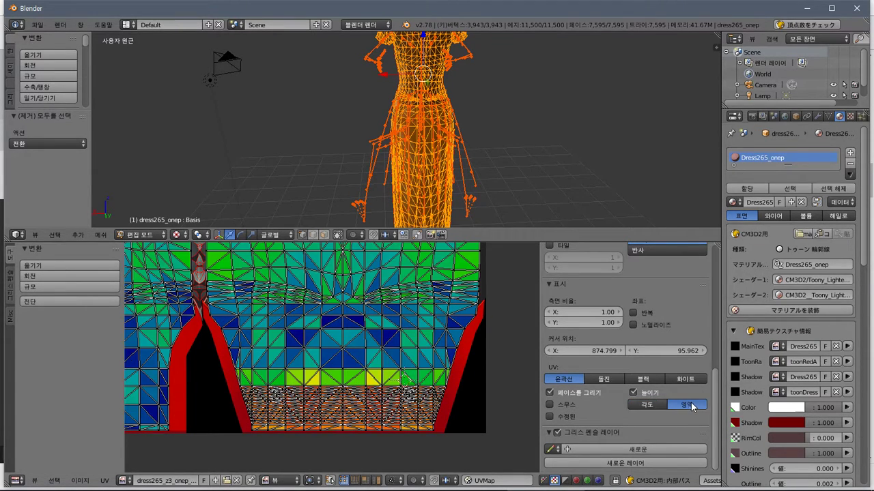
click(635, 394)
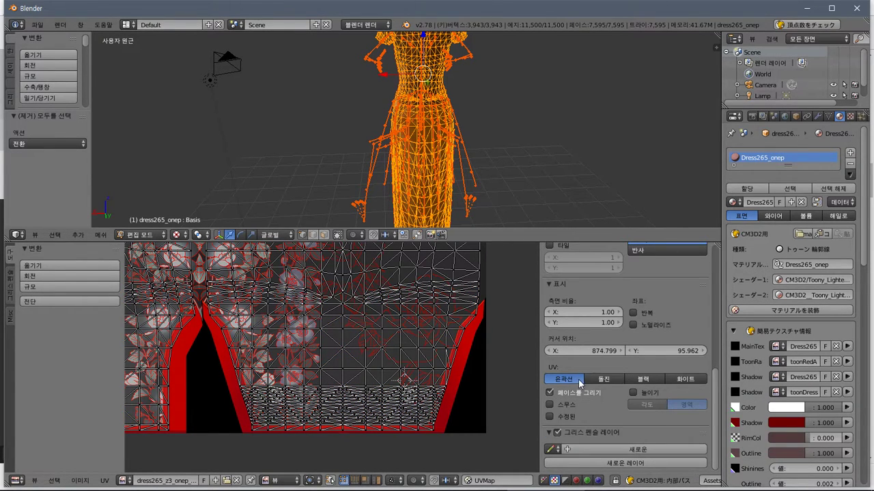
Try the repeat image display around the dress's UV layout and turn it off again
scroll(580, 375, up, 3)
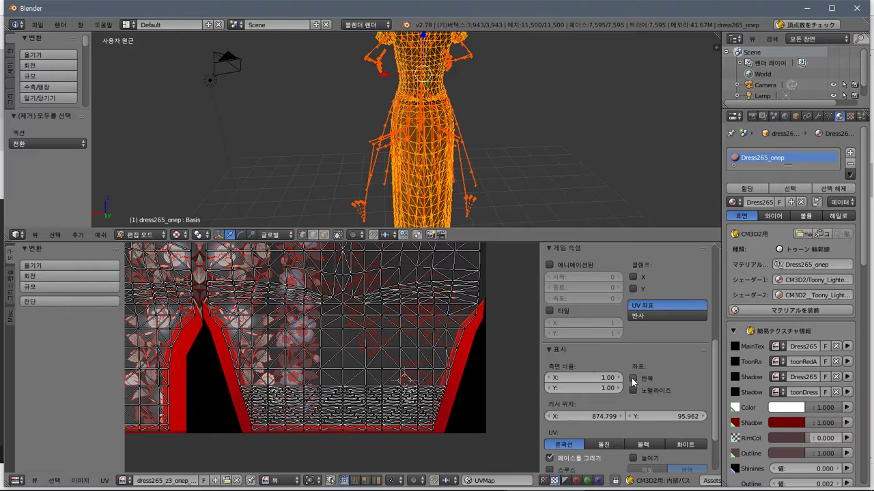
click(633, 379)
scroll(430, 352, down, 3)
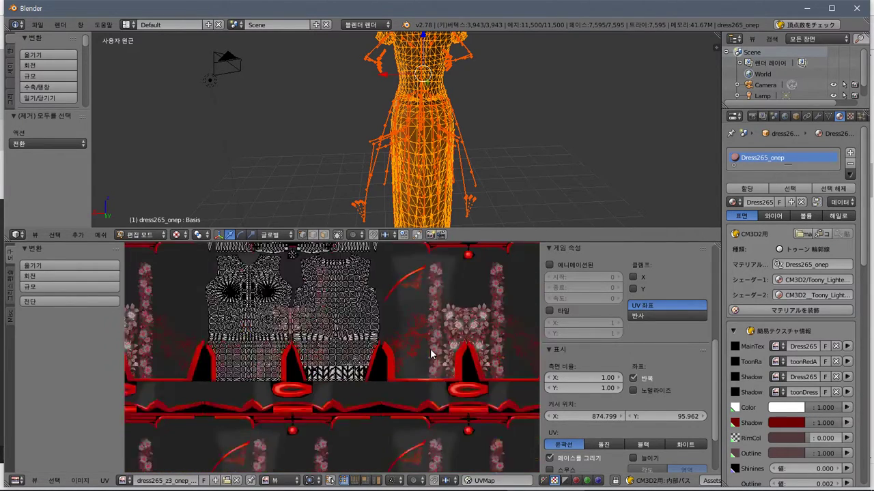
scroll(430, 352, down, 1)
scroll(429, 352, up, 1)
scroll(430, 353, up, 3)
click(633, 379)
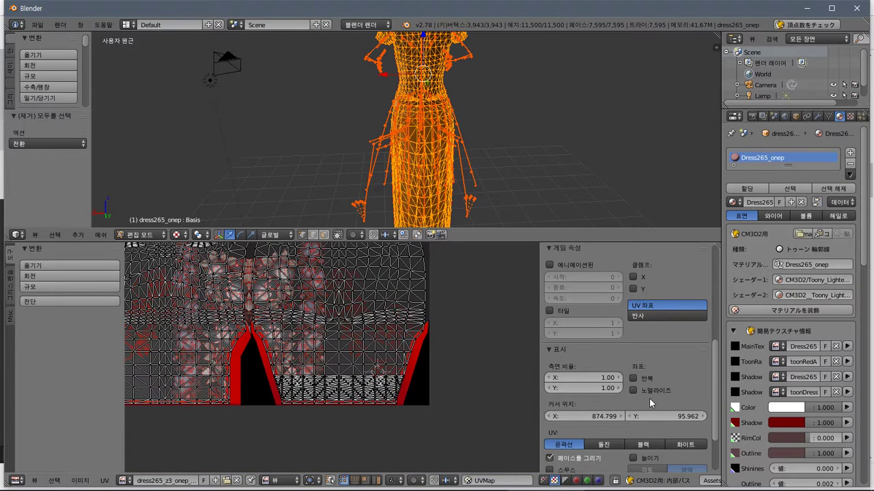
Try the normalized coordinates and reflection mapping options, and restore UV coordinate mapping
click(648, 393)
click(646, 391)
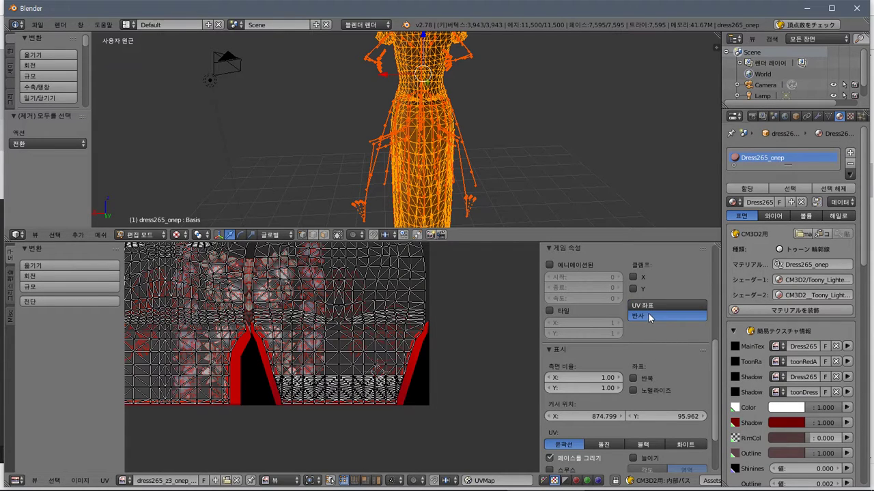
scroll(642, 301, up, 5)
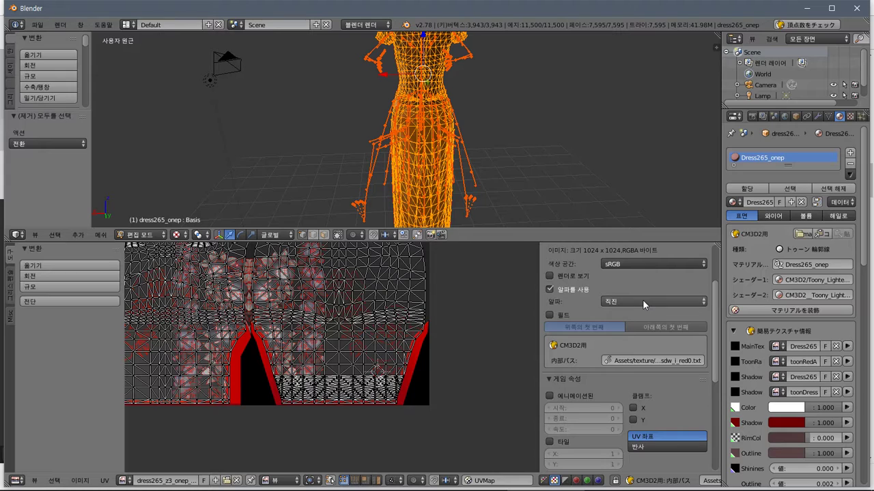
scroll(642, 299, up, 2)
scroll(577, 341, up, 1)
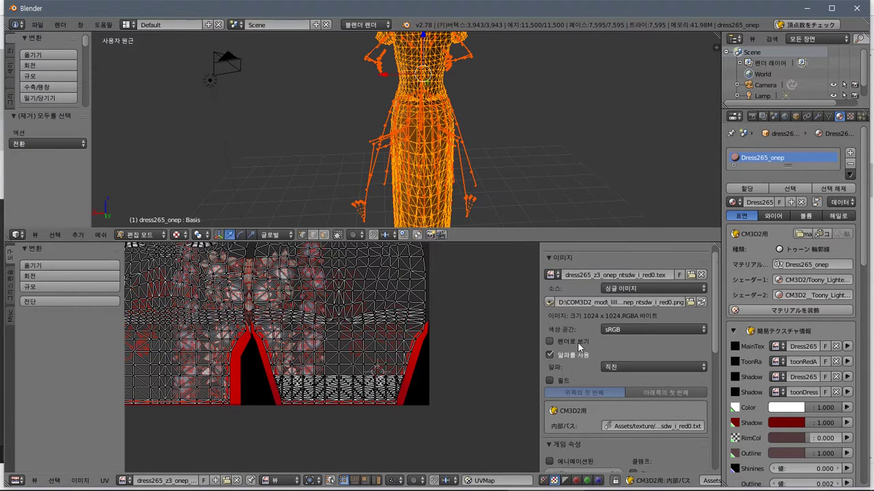
Check the texture image's alpha mode options, keeping straight alpha
click(655, 366)
click(655, 362)
scroll(595, 371, up, 1)
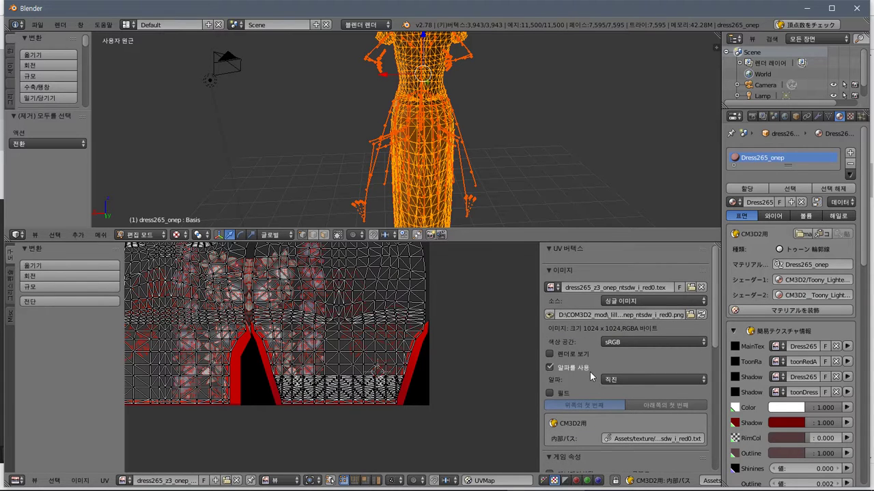
scroll(590, 372, down, 1)
scroll(589, 372, up, 2)
Switch to the Chrome browser and search Google for "블렌더 uv 이미지 크기 변경"
key(alt+Tab)
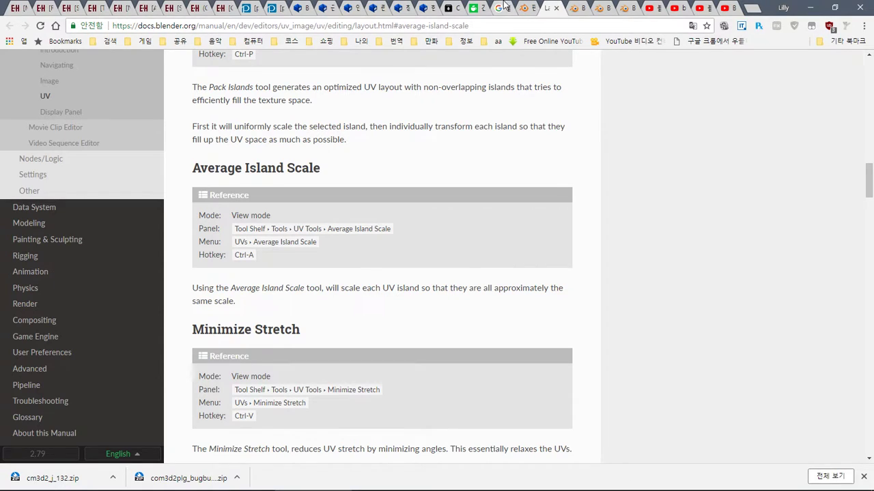
click(499, 8)
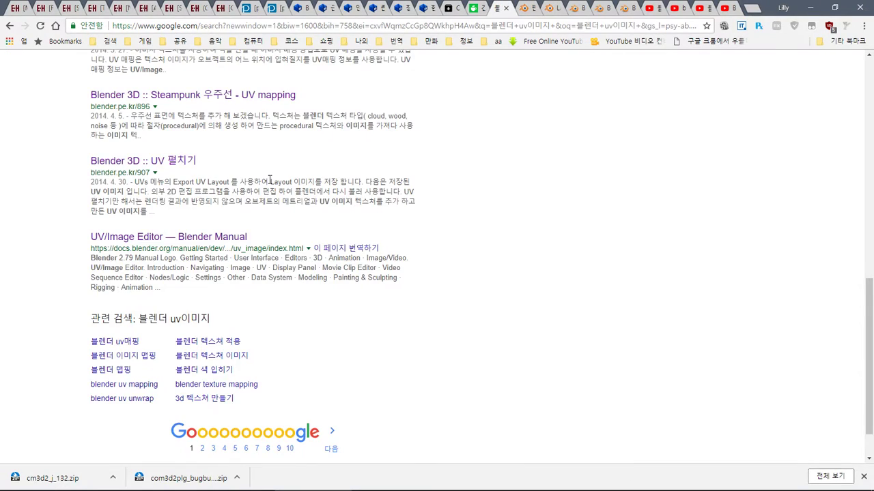
scroll(270, 180, up, 10)
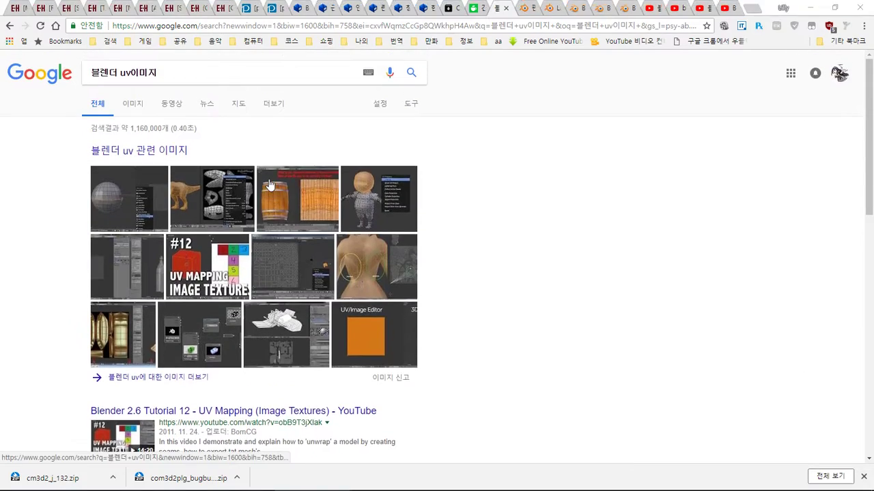
key(alt+Tab)
key(alt+Tab)
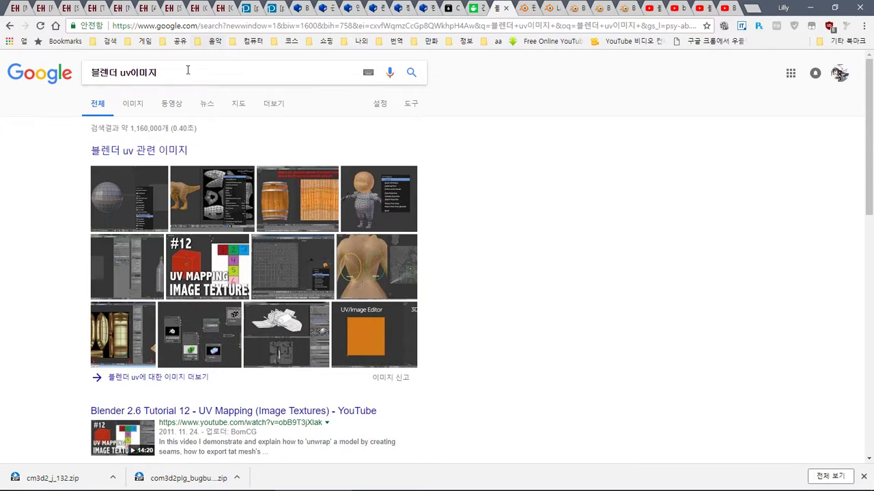
click(130, 73)
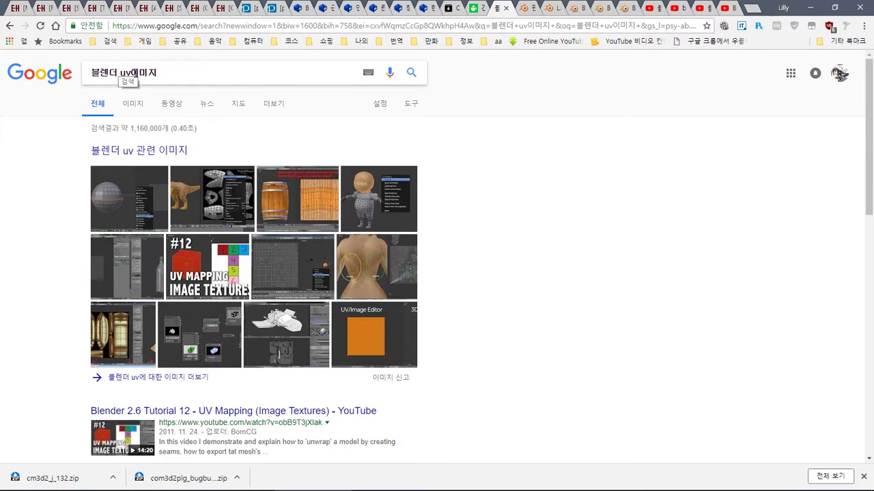
click(195, 90)
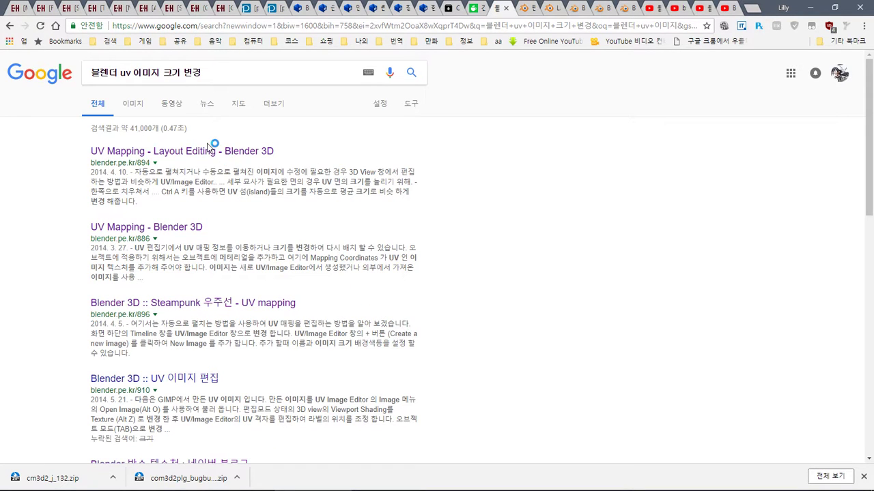
Open the "UV Mapping - Layout Editing" and "UV 이미지 편집" search results in new tabs and show the first one
middle_click(210, 150)
middle_click(194, 378)
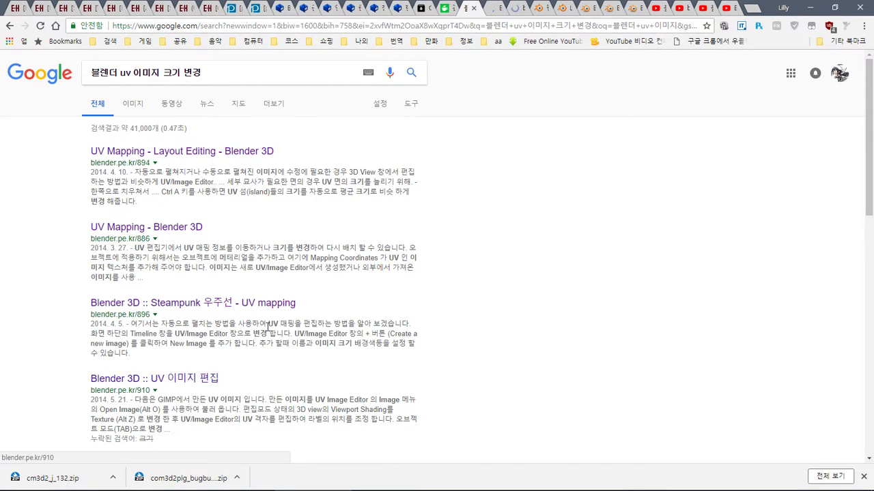
key(ctrl+Tab)
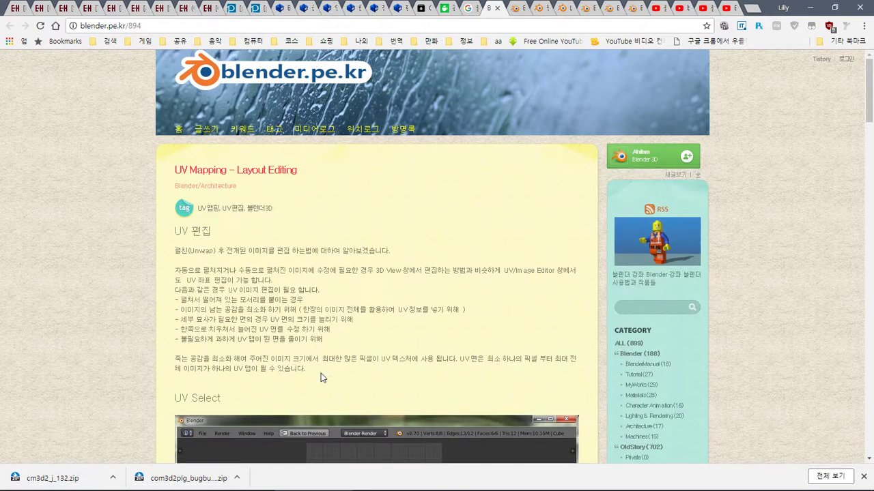
Read the UV layout editing article from UV Select through the transforming, axis locking, Weld and Align, and Stitch sections
scroll(439, 379, down, 5)
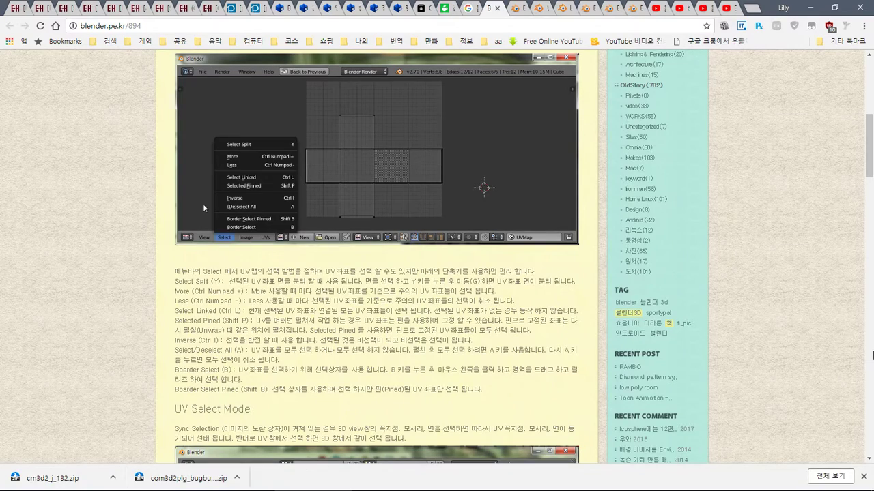
scroll(872, 354, down, 2)
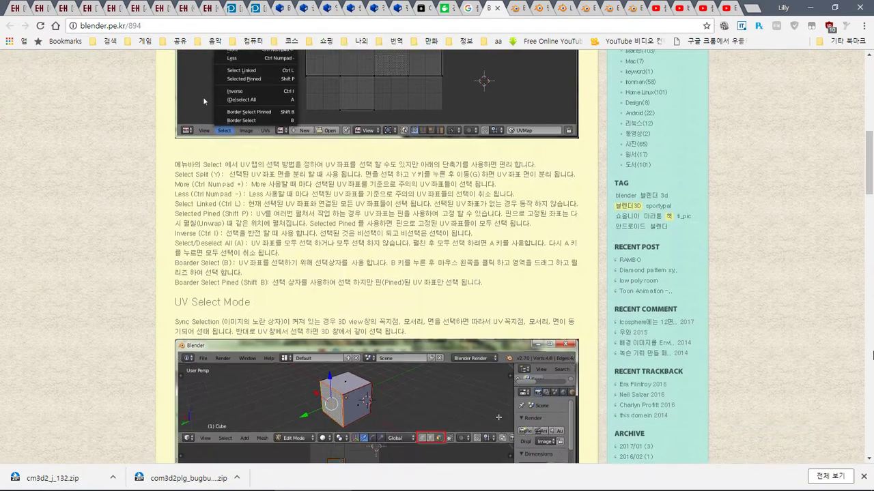
scroll(873, 355, down, 2)
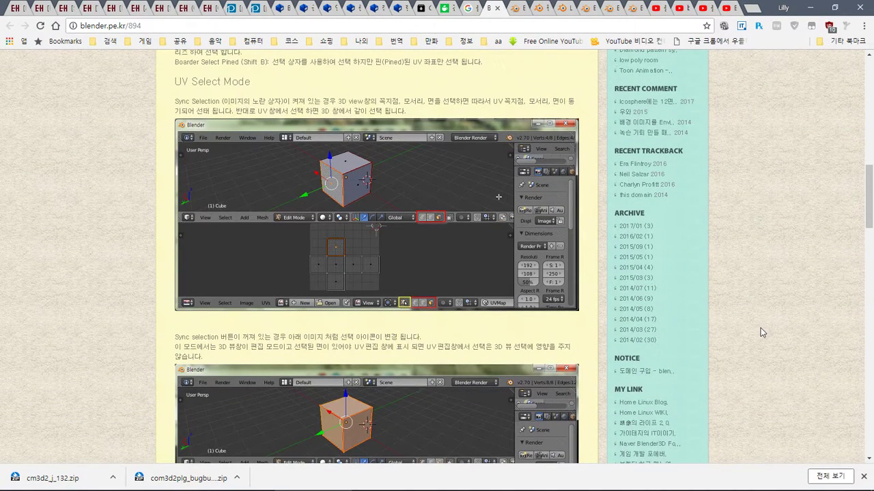
scroll(760, 329, down, 1)
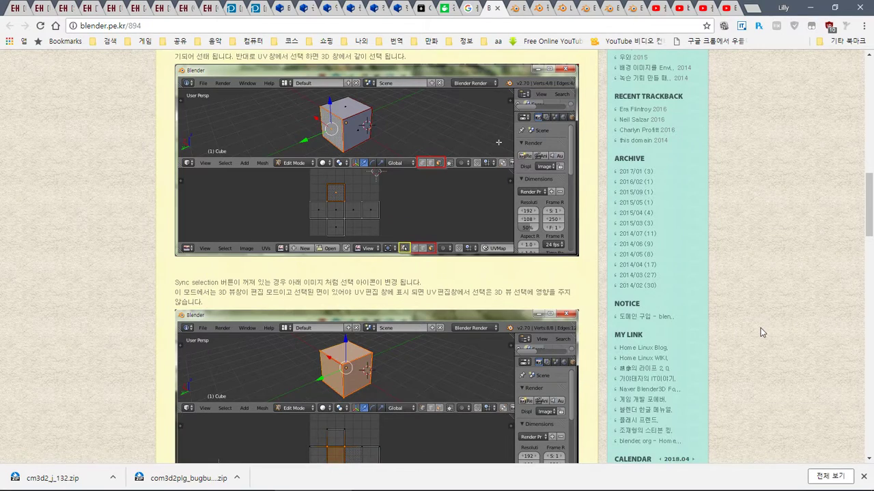
scroll(761, 328, down, 2)
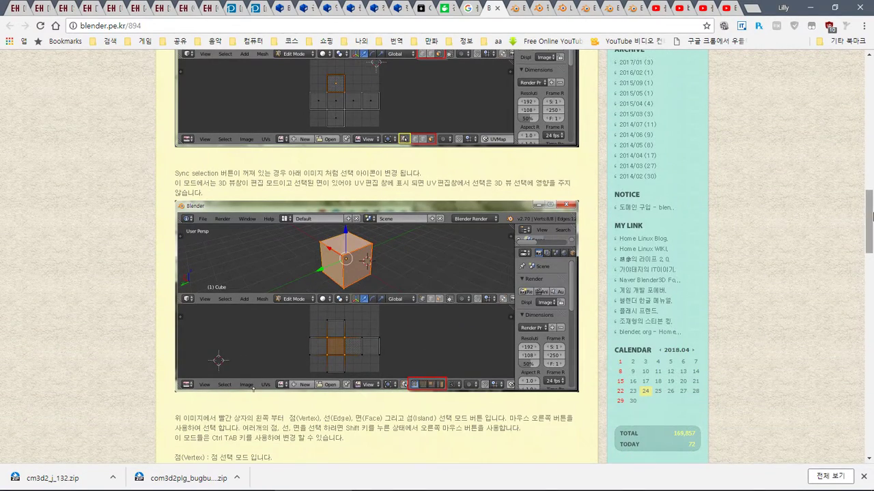
drag(872, 217, 872, 229)
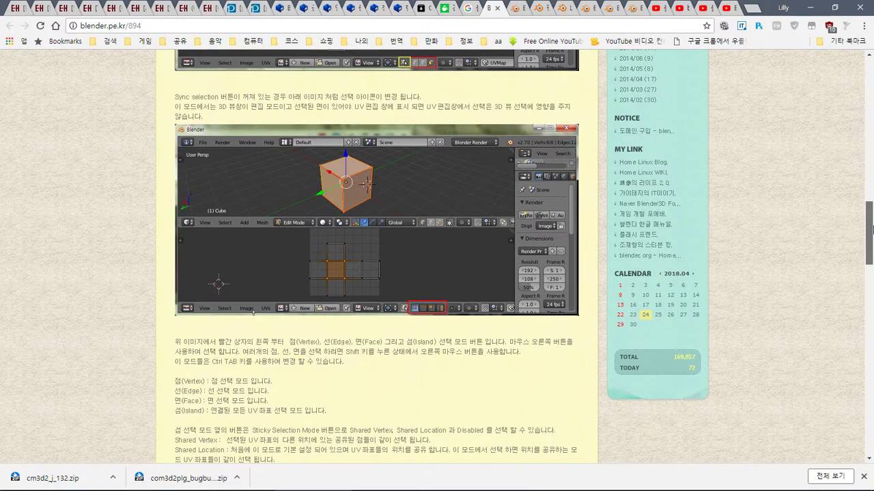
drag(872, 230, 872, 272)
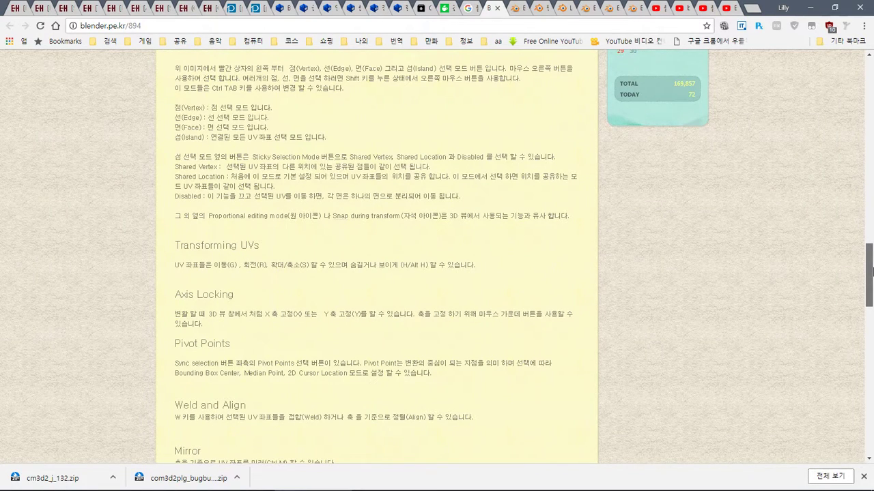
drag(873, 271, 872, 276)
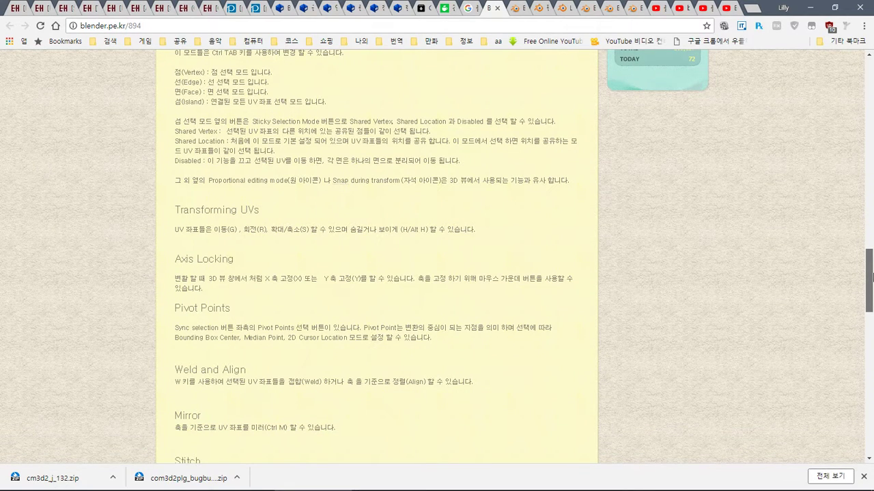
drag(871, 276, 873, 297)
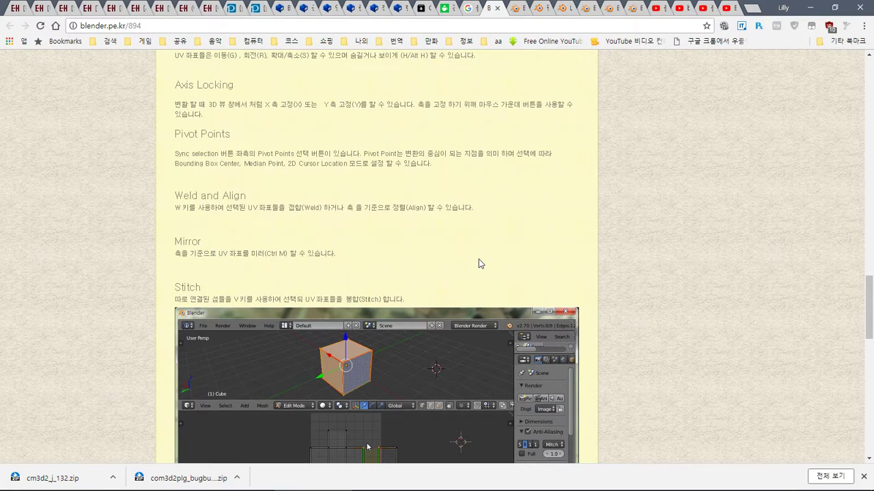
Switch to Blender, box-select the UVs of the dress's lower skirt, and bring up the weld/align options
key(alt+Tab)
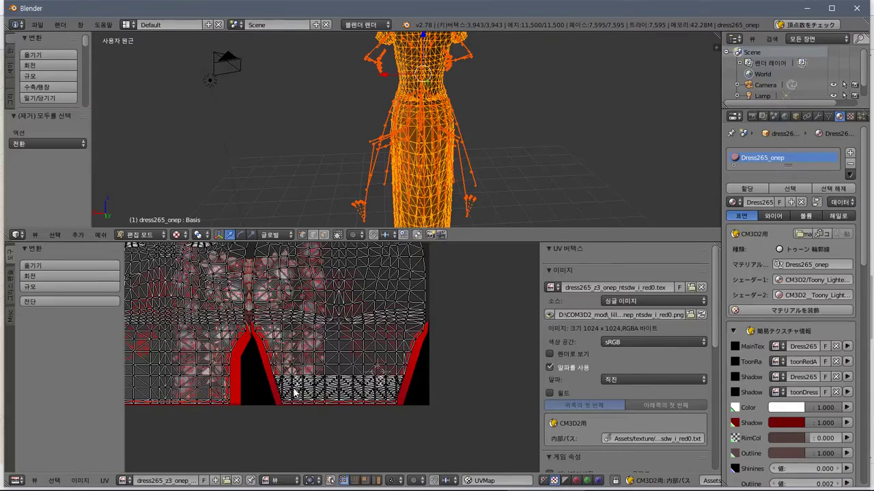
scroll(286, 413, up, 4)
scroll(285, 413, down, 2)
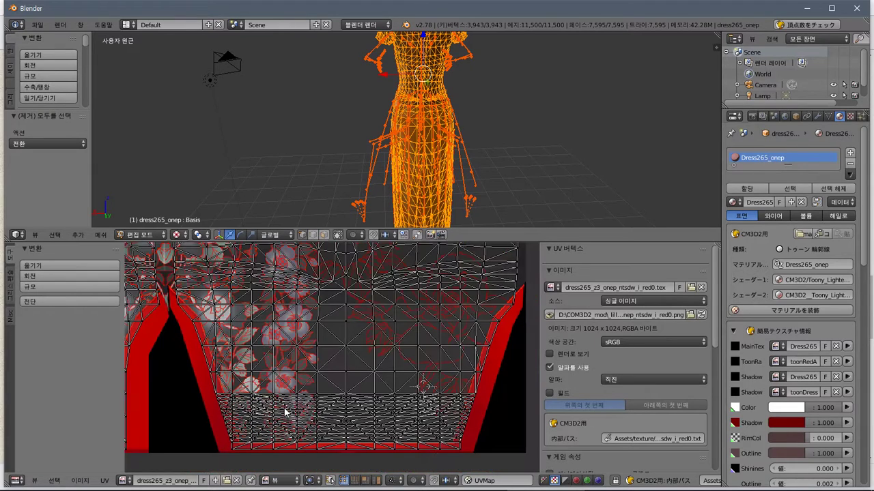
key(b)
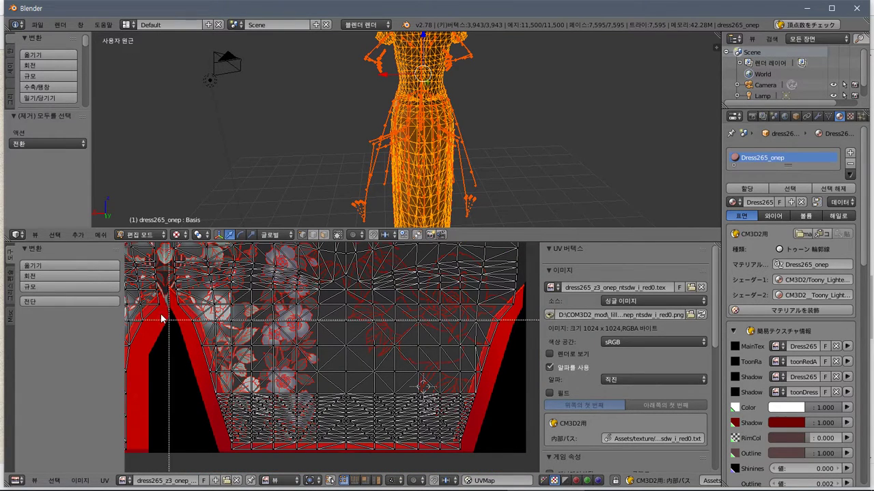
drag(185, 315, 510, 454)
key(w)
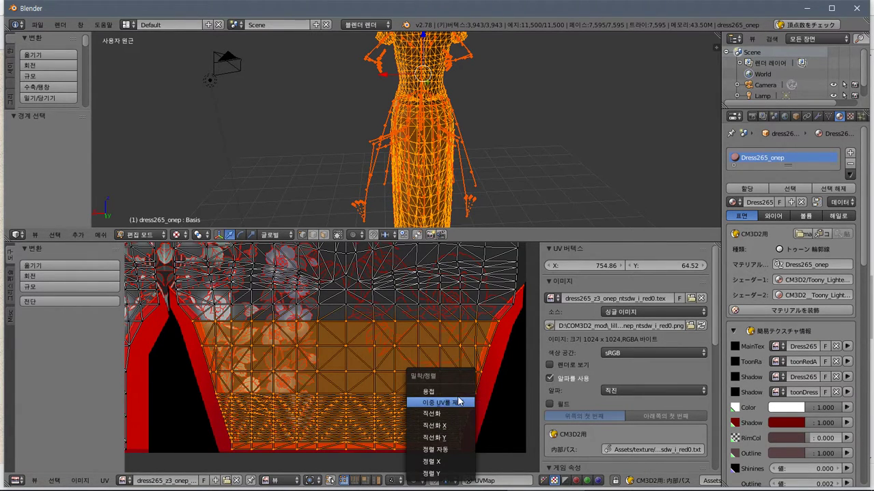
Return to the article in Chrome and read the Stitch, Average Island Scale and Packing Islands sections
key(alt+Tab)
scroll(430, 389, down, 3)
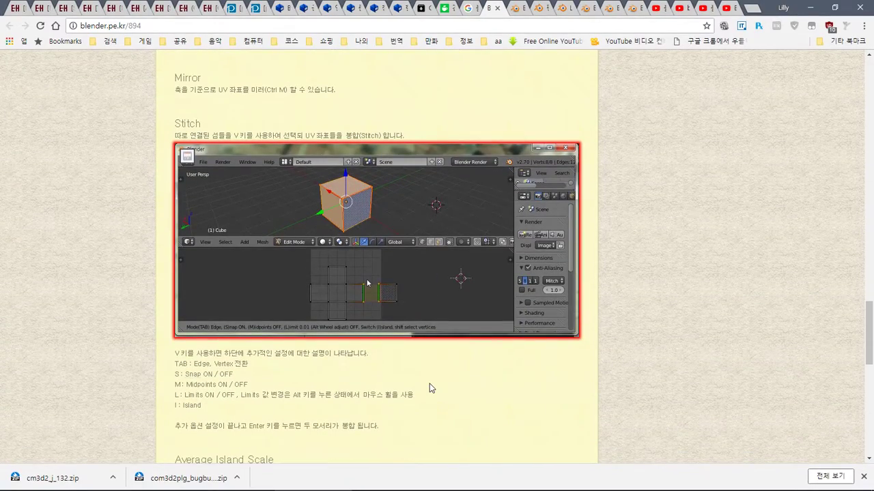
scroll(430, 388, down, 2)
scroll(430, 388, up, 1)
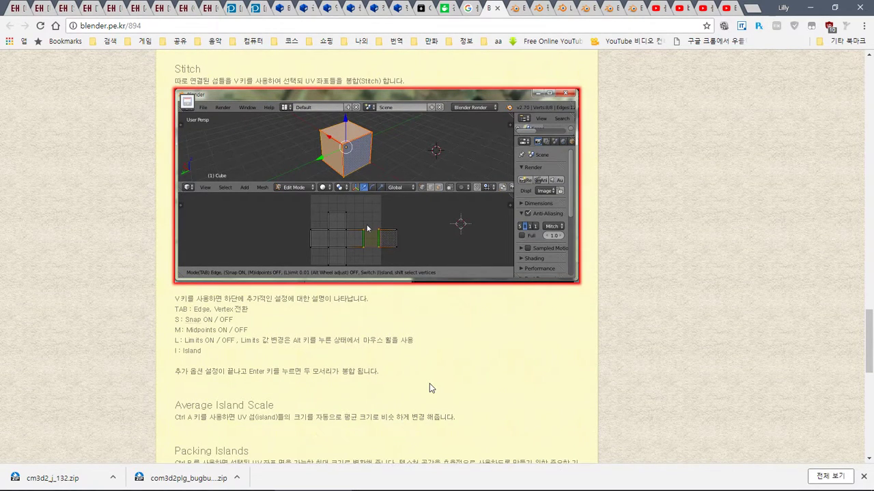
scroll(429, 387, down, 2)
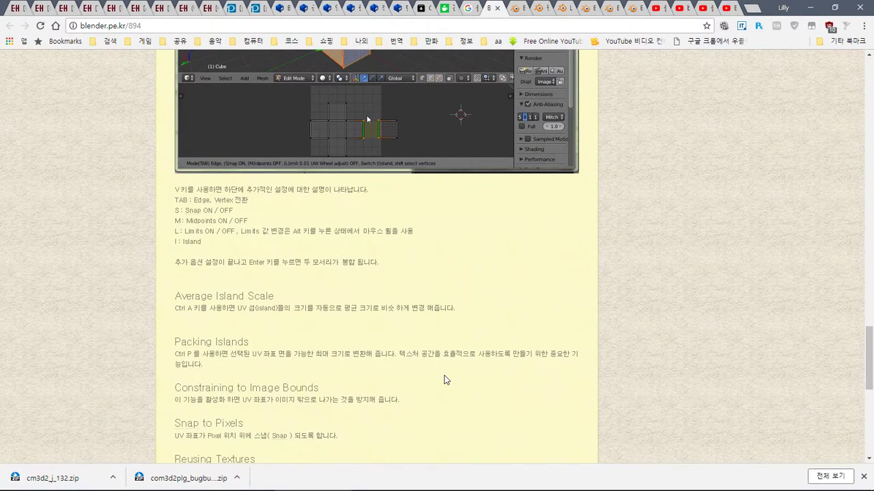
scroll(444, 380, down, 1)
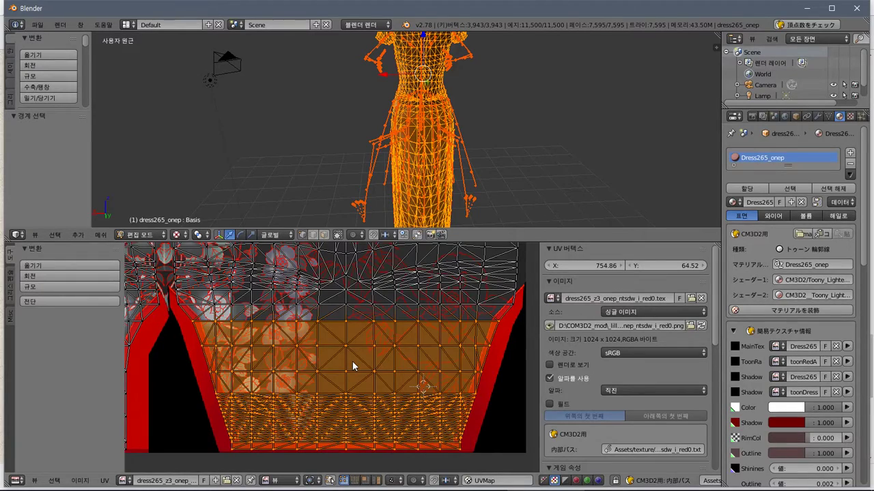
Switch to Blender, try Average Island Scale on the selected lower skirt UVs, and undo it
key(l)
scroll(352, 363, up, 1)
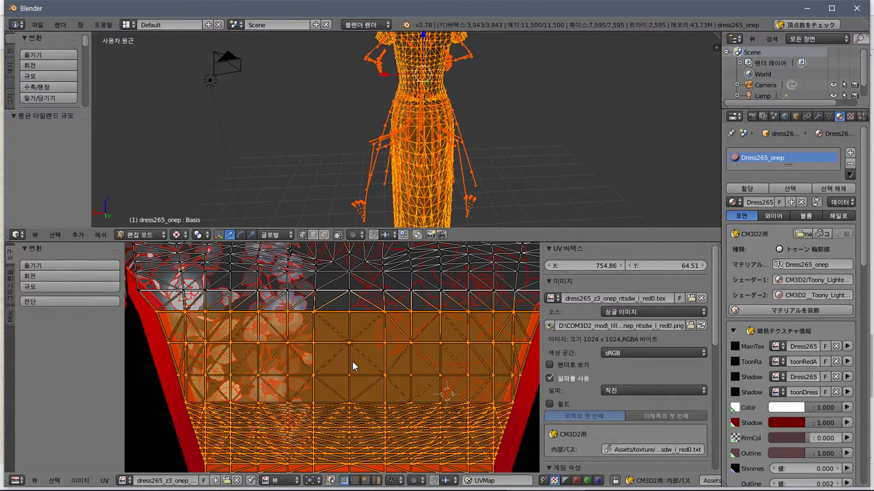
key(ctrl+z)
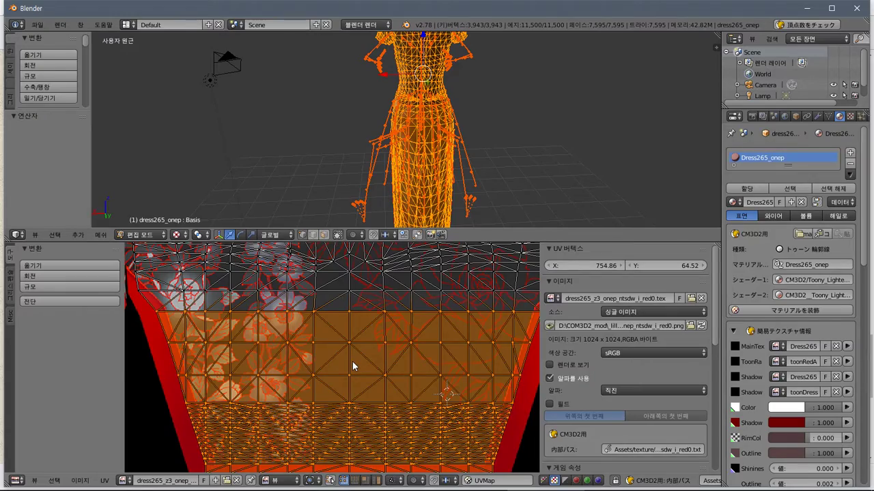
Switch back to Chrome and read the article's closing sections on image bounds, Snap to Pixels and Reusing Textures
key(alt+Tab)
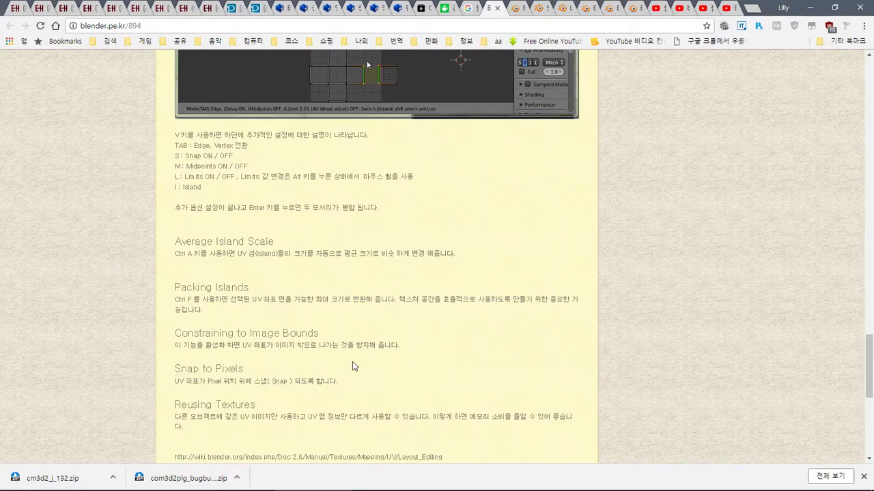
scroll(353, 366, down, 1)
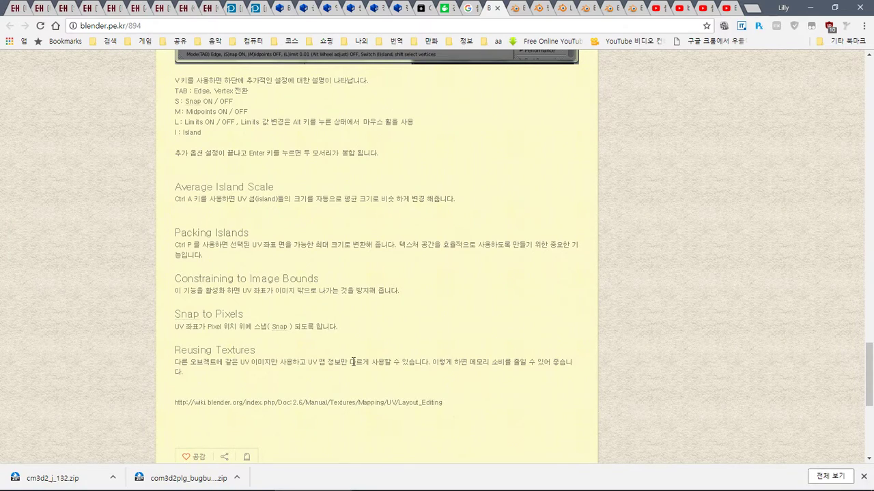
scroll(353, 366, down, 2)
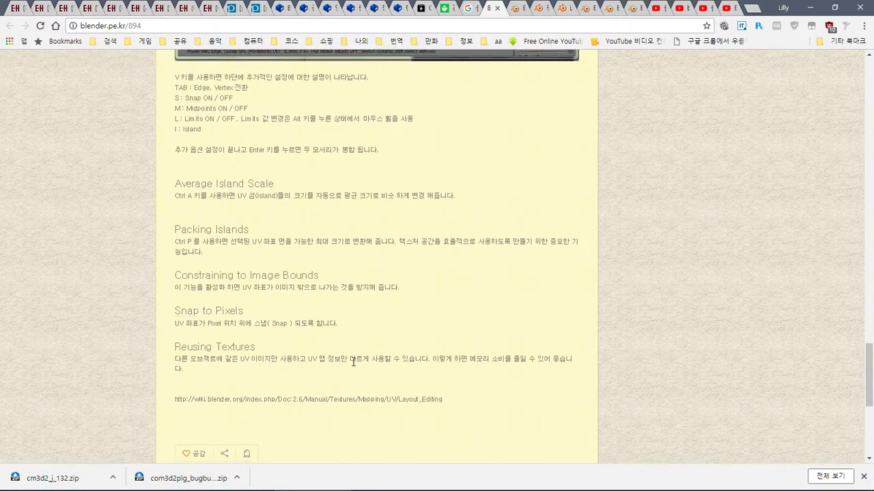
Look through the "UV 이미지 편집" article and its bottle label example
key(ctrl+Tab)
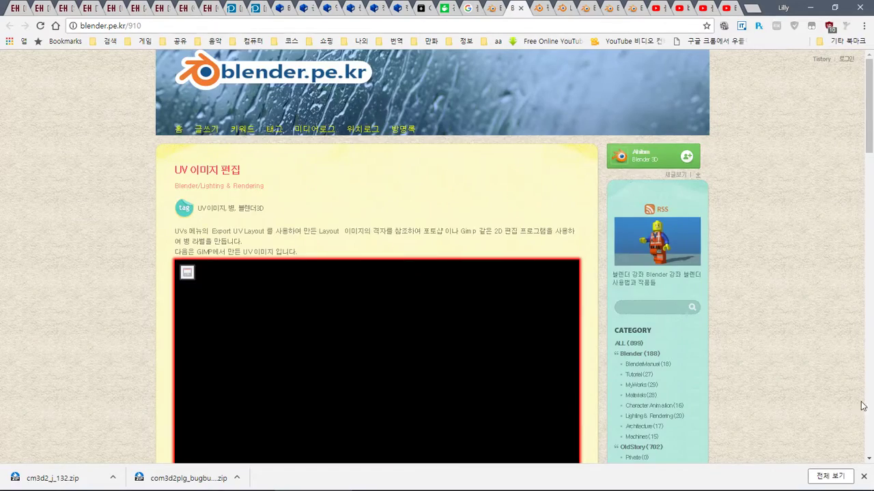
click(872, 445)
click(871, 444)
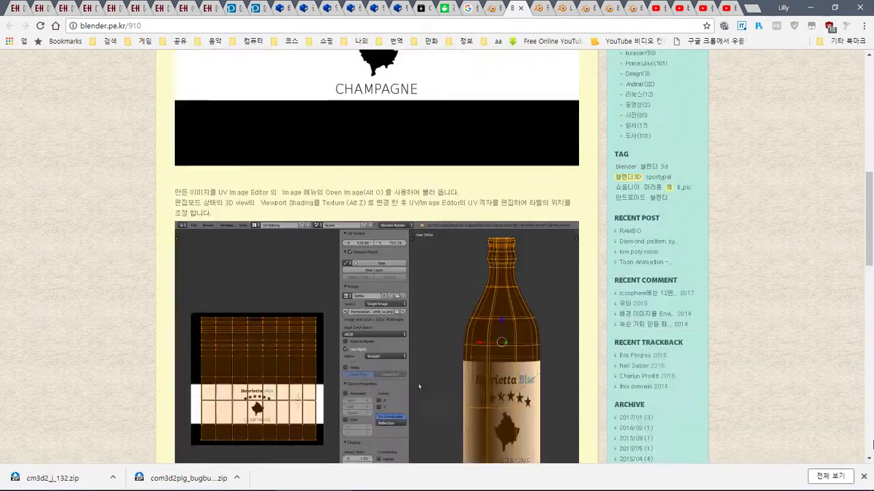
click(872, 444)
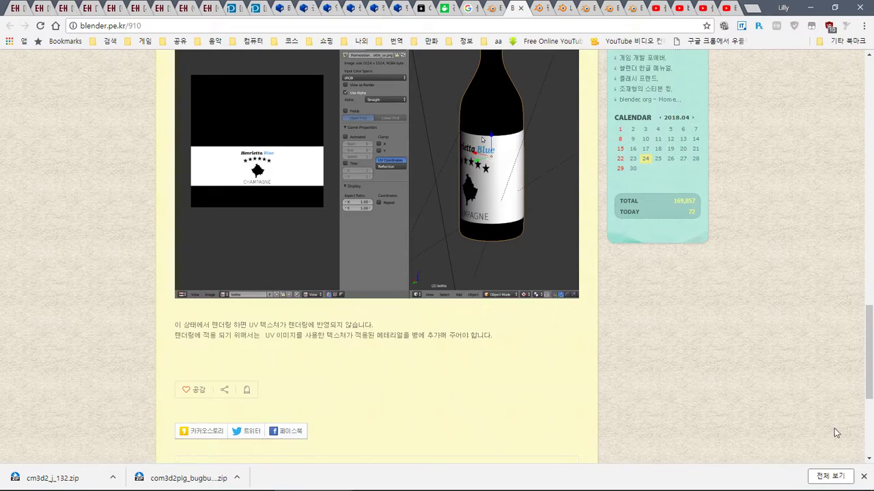
scroll(769, 408, up, 1)
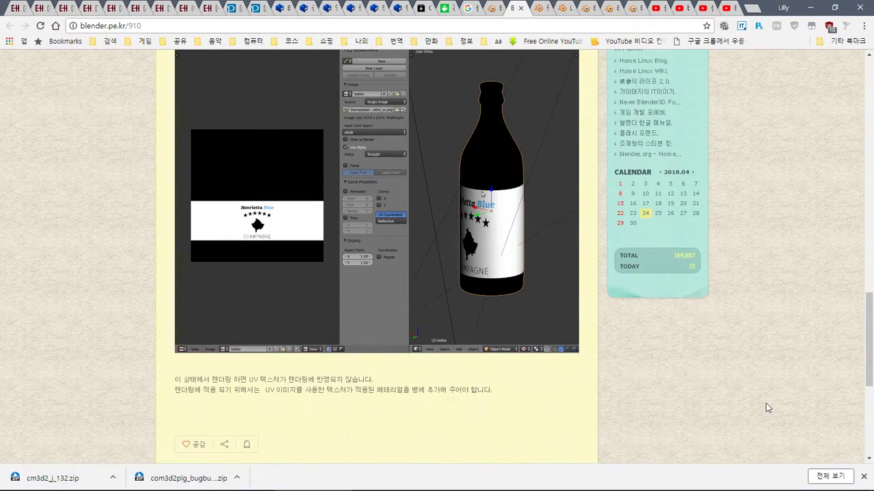
scroll(768, 408, up, 11)
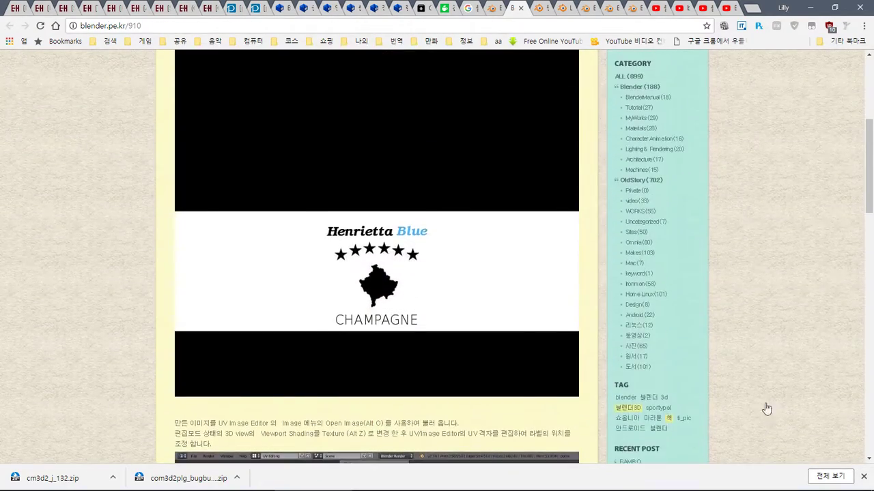
Open the "UV 두배 제거" topic from the Blender manual's UV editing index in a new tab
key(ctrl+Tab)
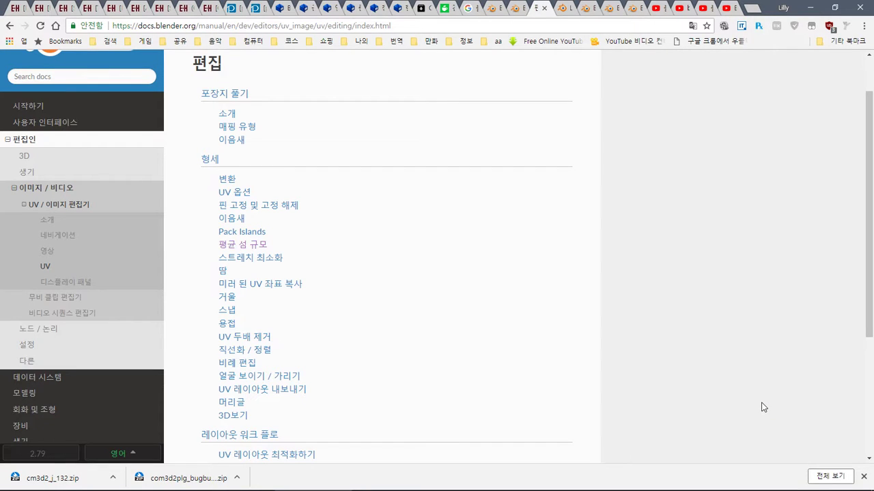
scroll(763, 407, down, 1)
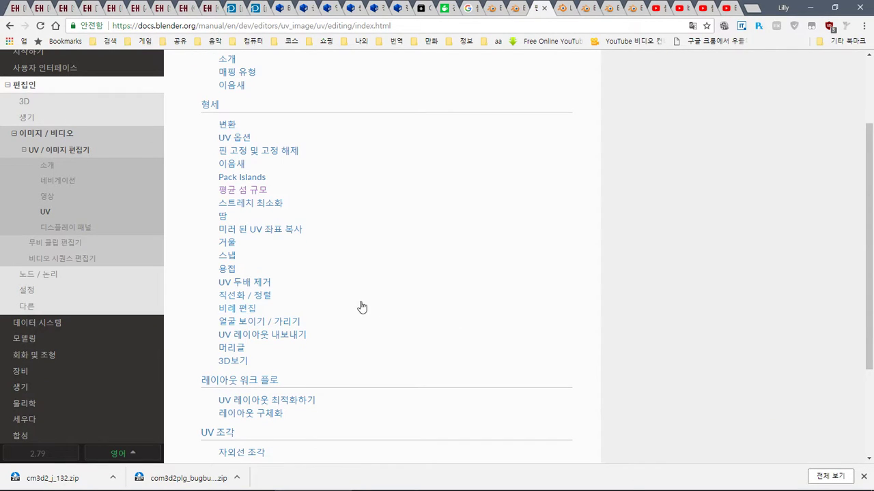
middle_click(252, 282)
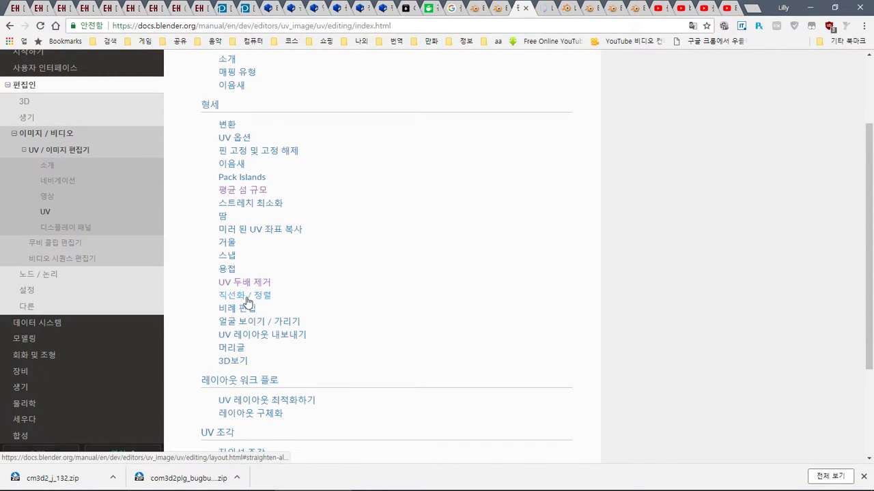
Open the manual's "직선화 / 정렬" (Straighten/Align) topic and translate the page into Korean
click(244, 299)
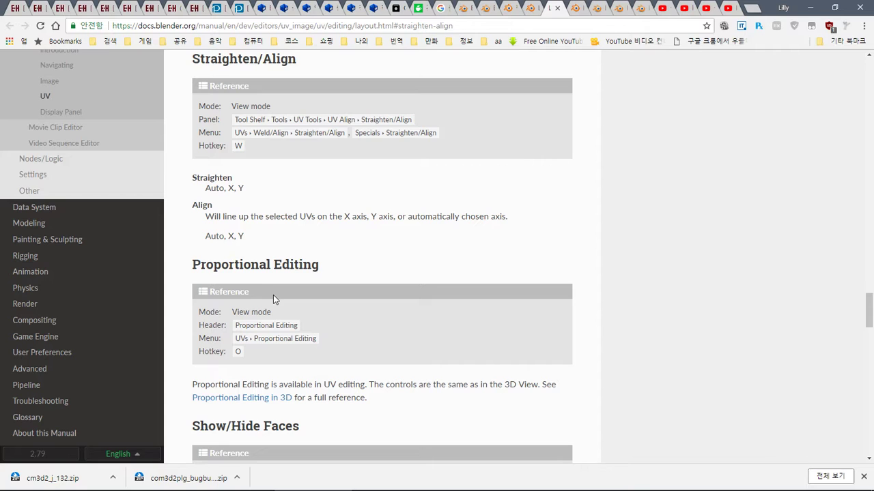
right_click(574, 230)
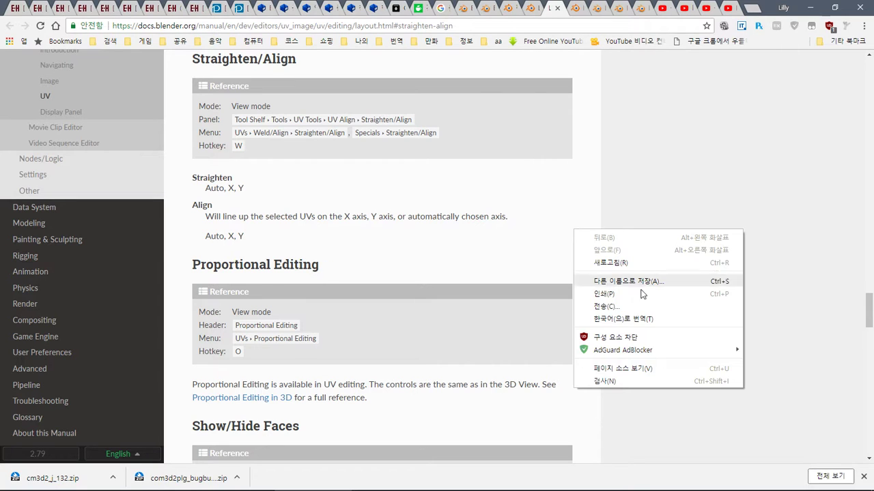
click(654, 319)
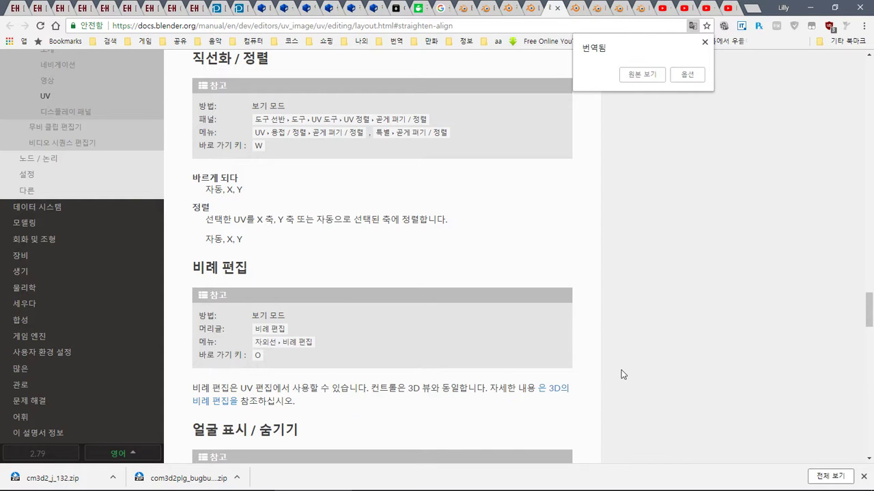
Switch to Blender and box-select the central vertical column of UV vertices in the lower skirt of the right-hand dress UV piece
key(alt+Tab)
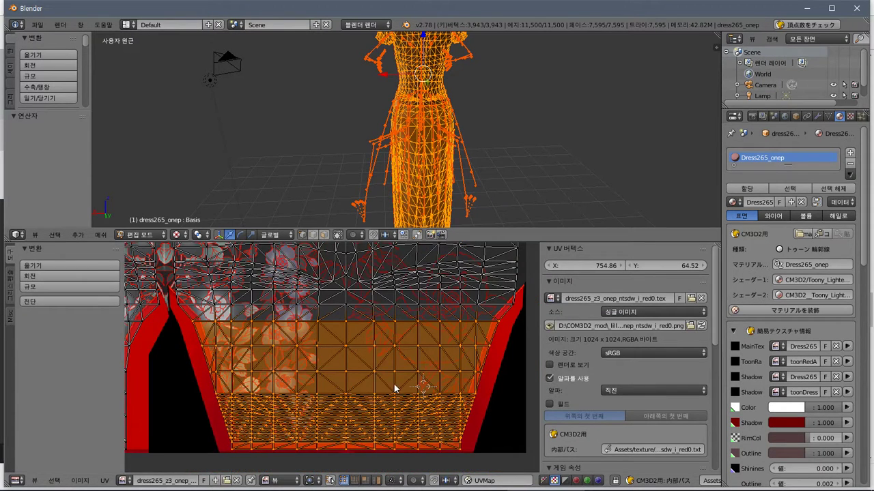
middle_drag(393, 383, 369, 376)
scroll(390, 333, up, 2)
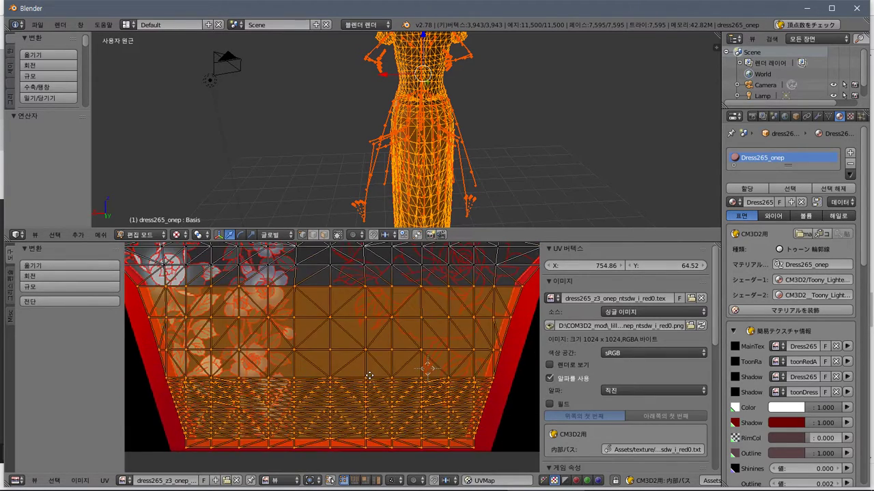
key(a)
key(b)
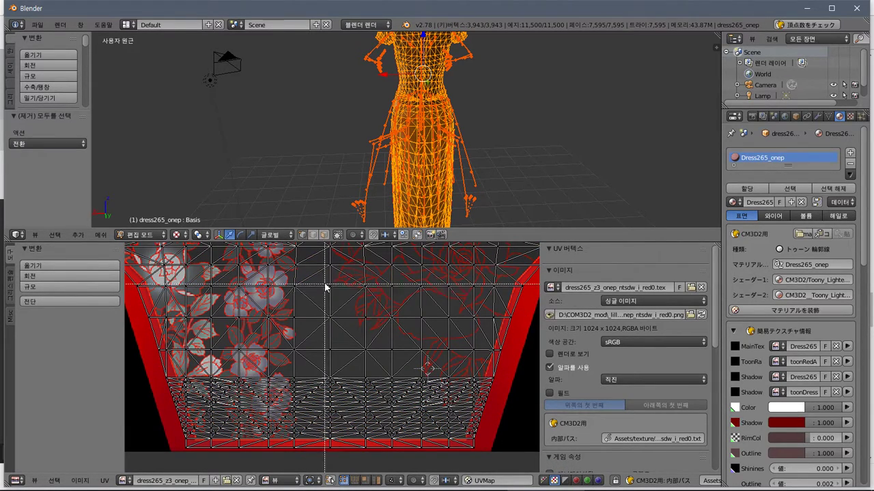
drag(325, 277, 335, 461)
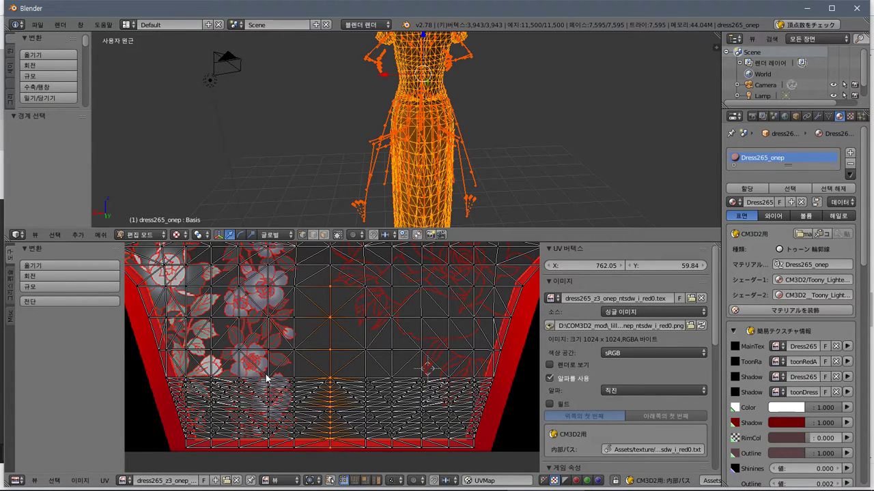
Try Straighten (직선화), Straighten X and Straighten Y on the selected UV column, and undo the last one
key(w)
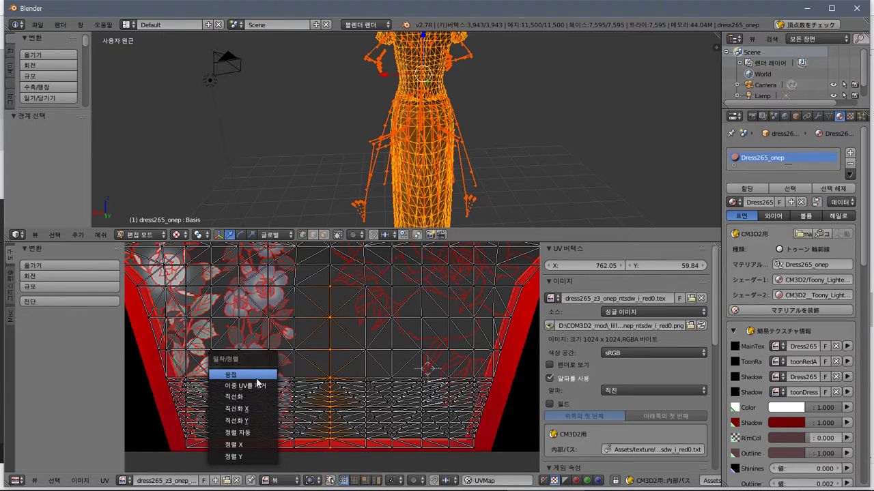
click(250, 397)
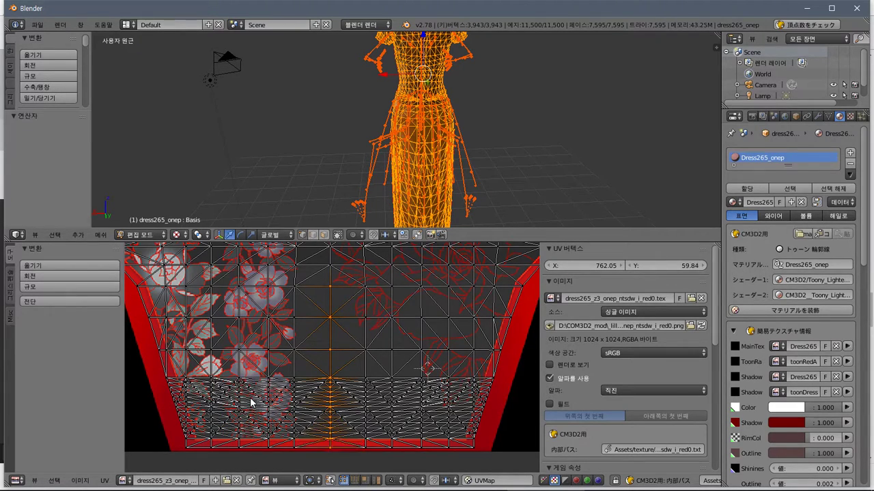
key(w)
click(243, 410)
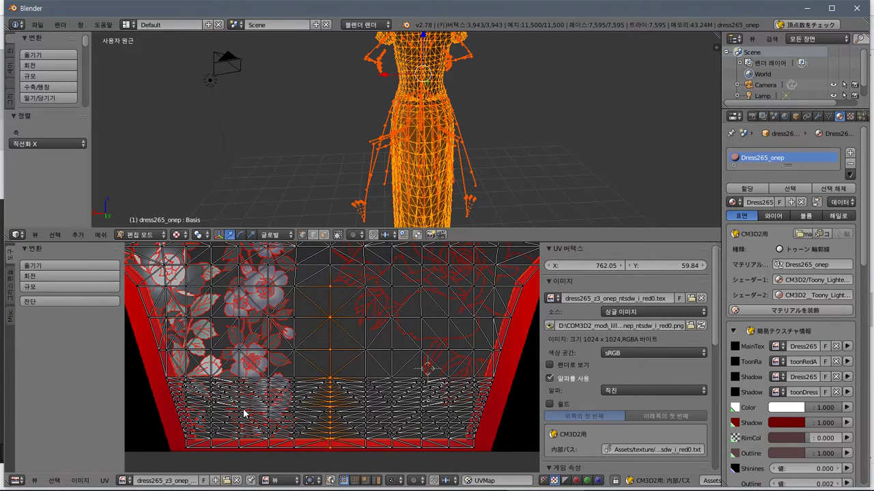
key(w)
click(239, 423)
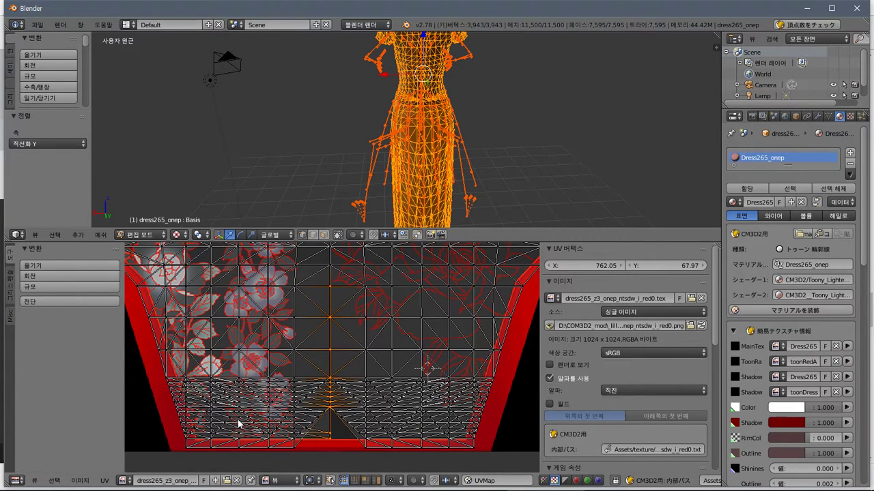
key(ctrl+z)
Apply Align Auto (정렬 자동) to the UV column and compare it with Straighten, Straighten X and Straighten Y, returning to Align Auto
key(w)
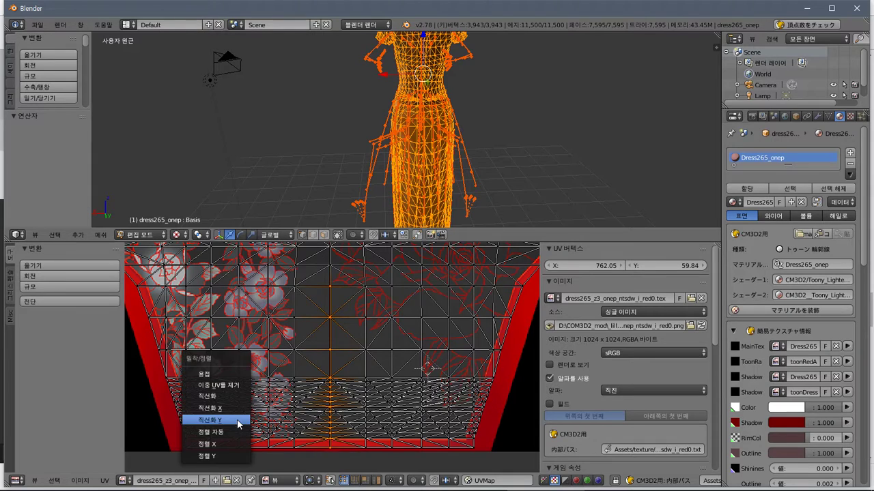
click(232, 434)
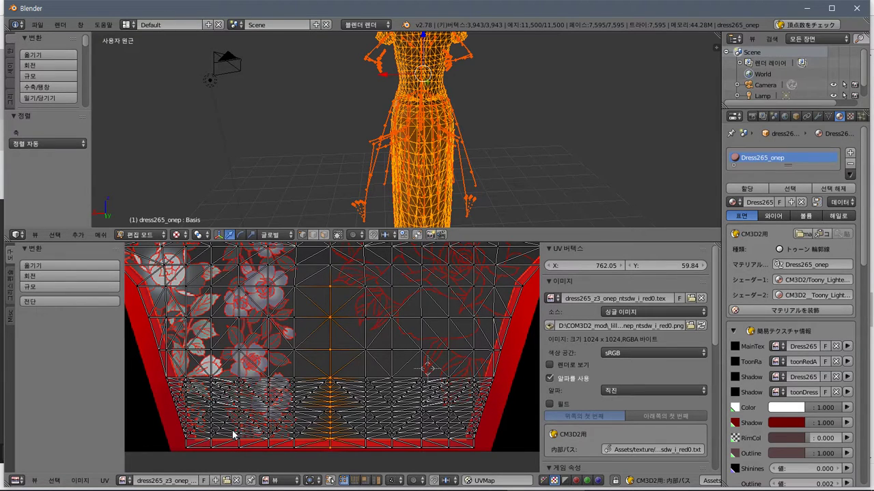
click(43, 147)
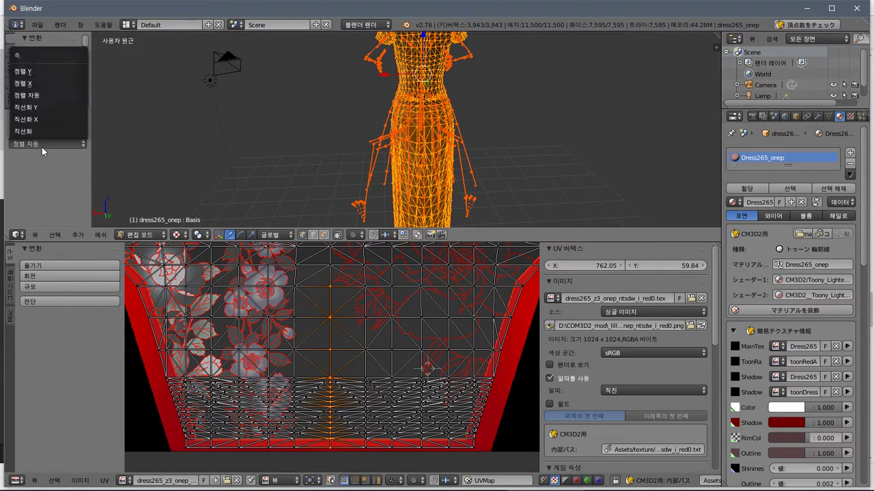
click(35, 128)
click(41, 144)
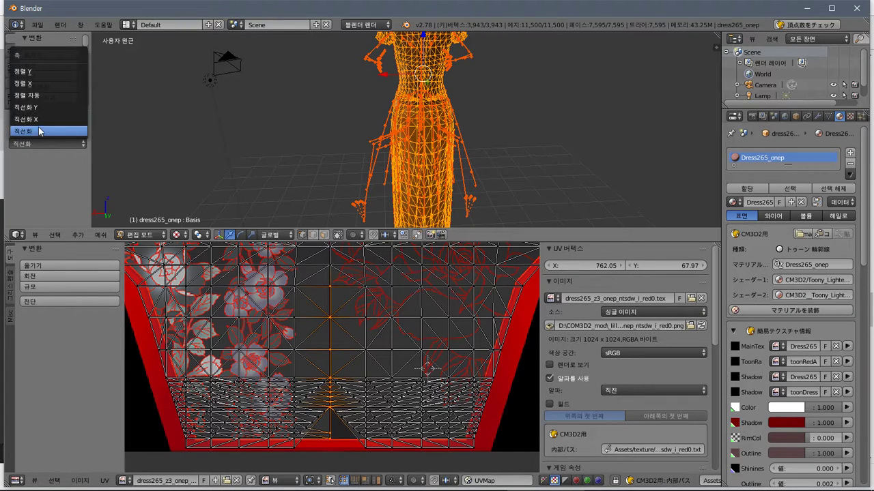
click(38, 120)
click(38, 142)
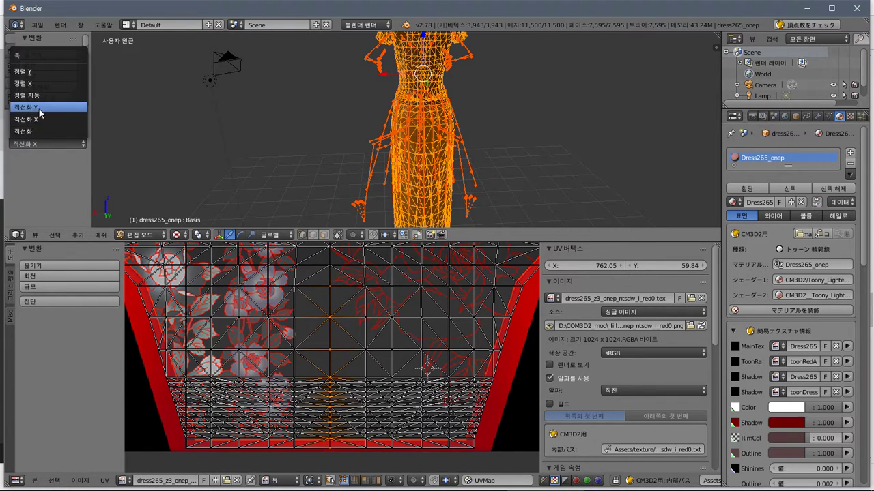
click(38, 108)
click(45, 142)
click(38, 96)
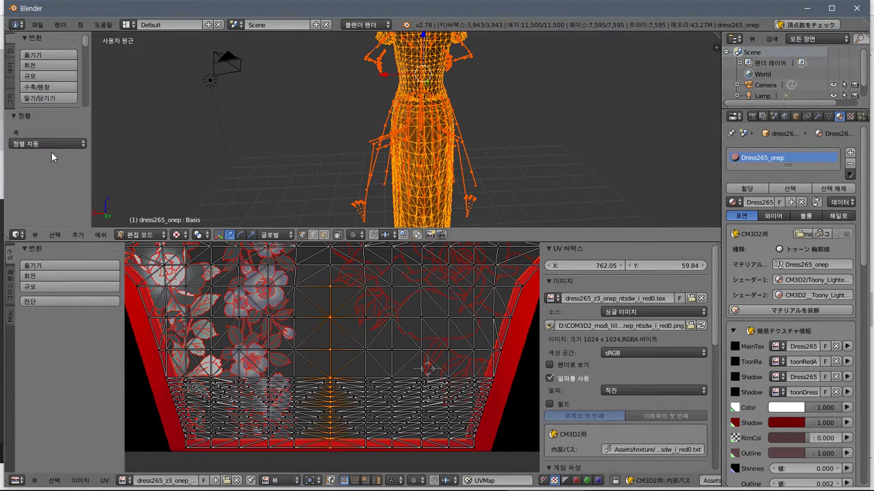
Try Align X (정렬 X) and Align Y (정렬 Y) on the UV column and undo the alignment
click(45, 143)
click(27, 84)
click(40, 142)
click(42, 71)
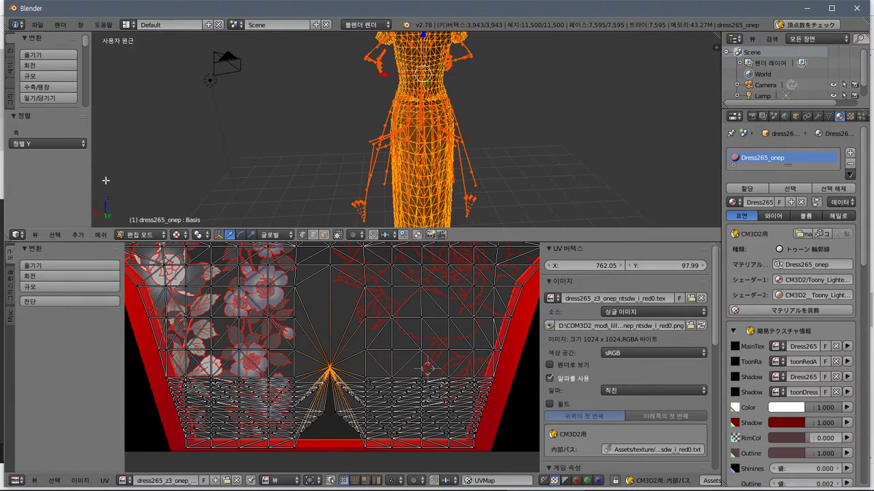
key(ctrl+z)
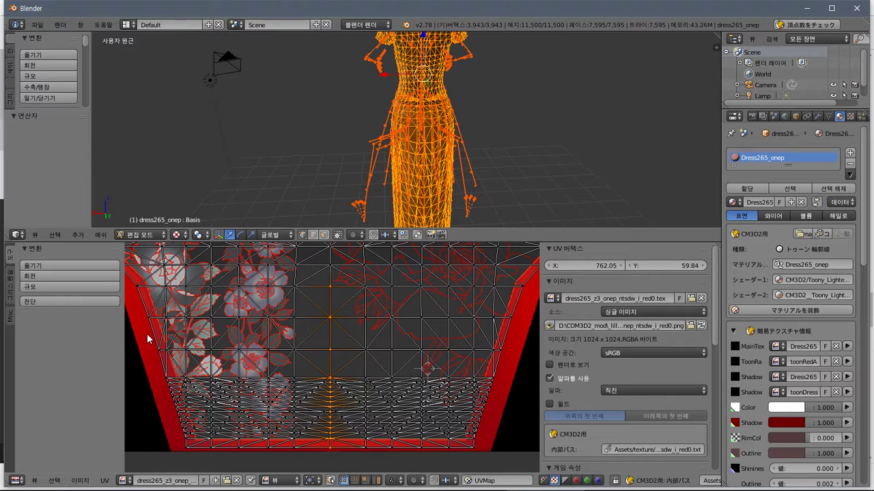
Clear the UV column selection and examine the dress mesh and its whole UV layout, picking a vertex near the upper side edge
scroll(225, 376, down, 1)
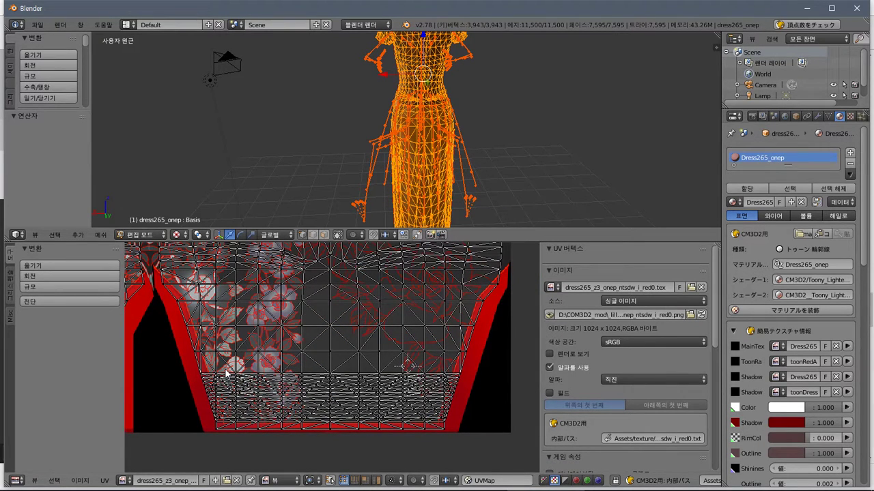
scroll(226, 374, up, 1)
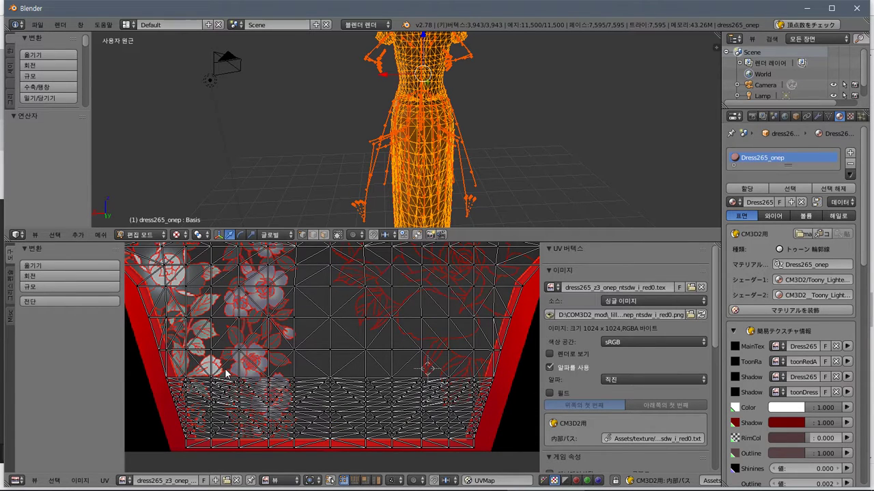
scroll(353, 110, down, 3)
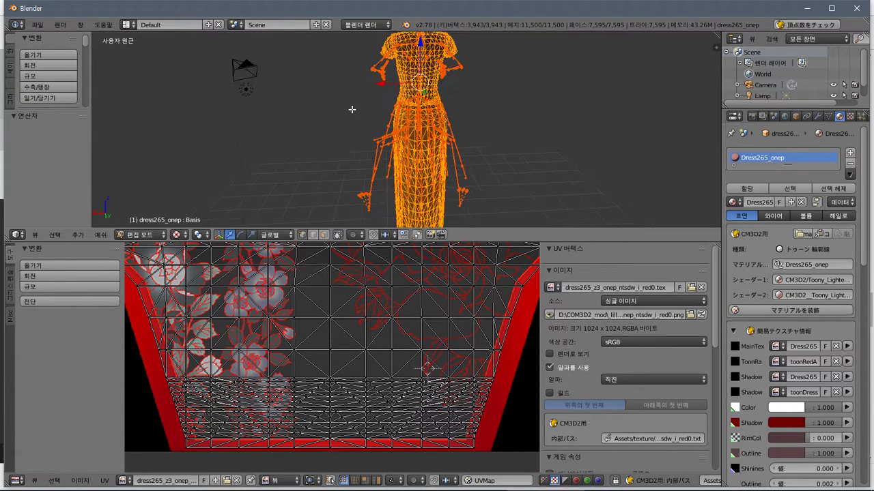
shift+middle_drag(357, 148, 264, 116)
scroll(397, 96, up, 2)
scroll(264, 117, down, 2)
scroll(412, 355, down, 2)
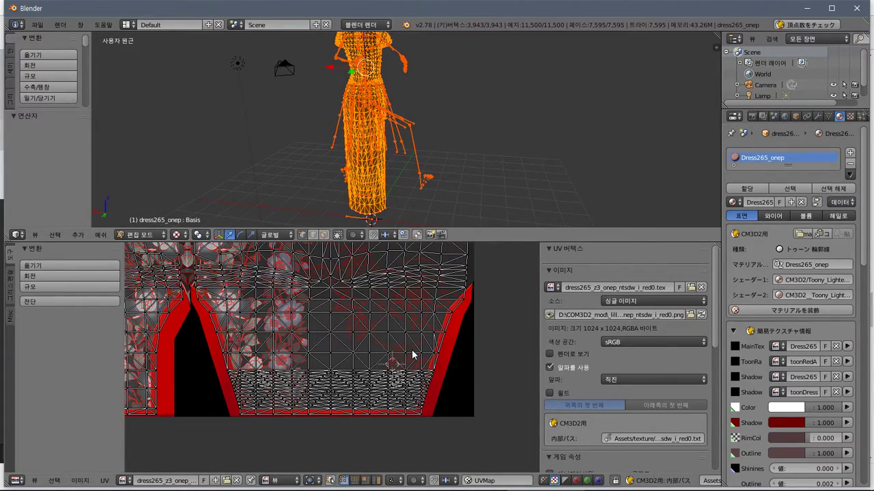
scroll(412, 354, down, 4)
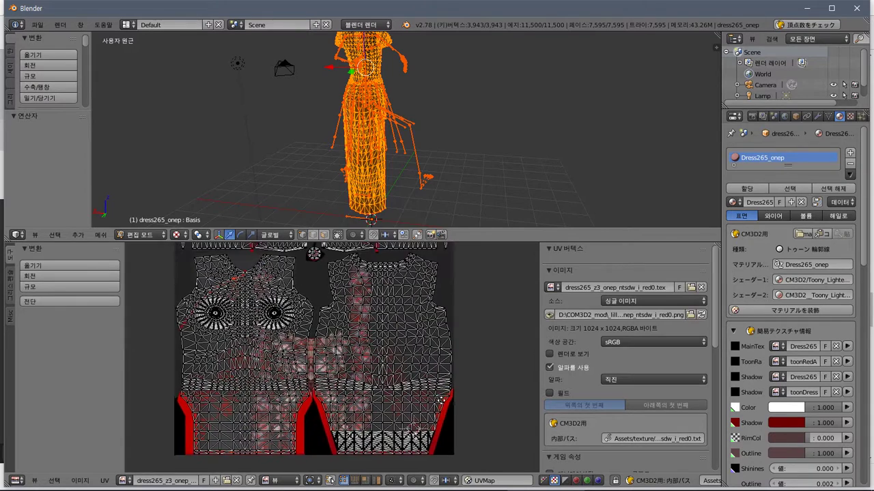
right_click(452, 272)
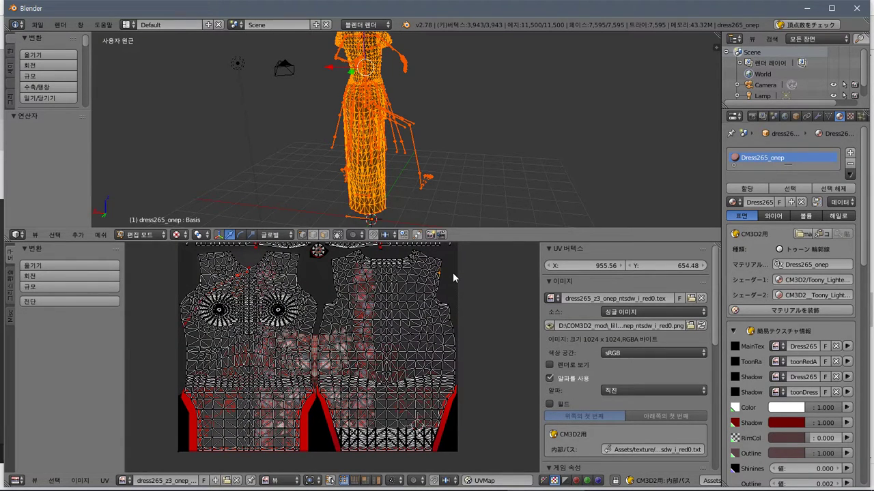
Try the UV editor's Paint (페인트) and Mask (마스크) modes and return to View (뷰) mode
click(281, 480)
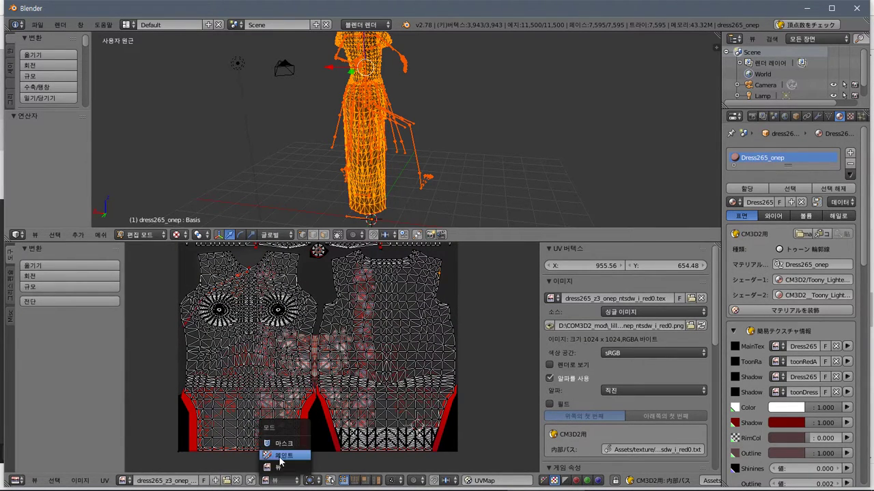
click(279, 461)
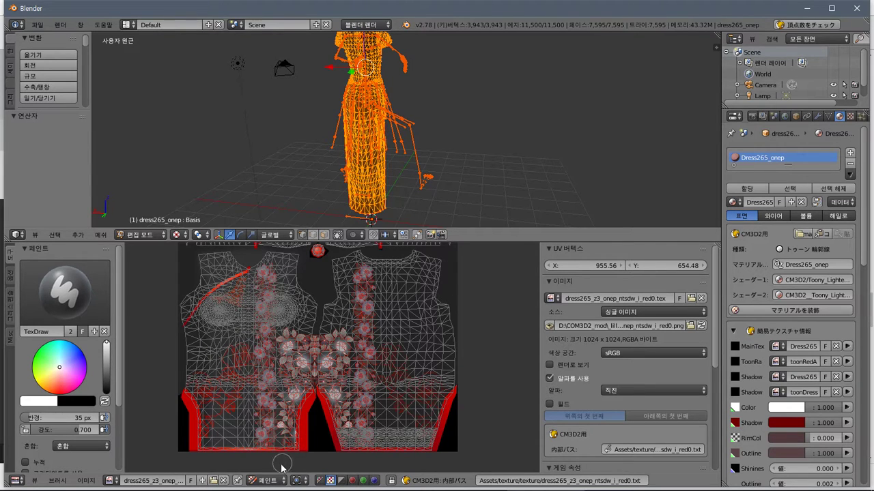
click(274, 482)
click(272, 444)
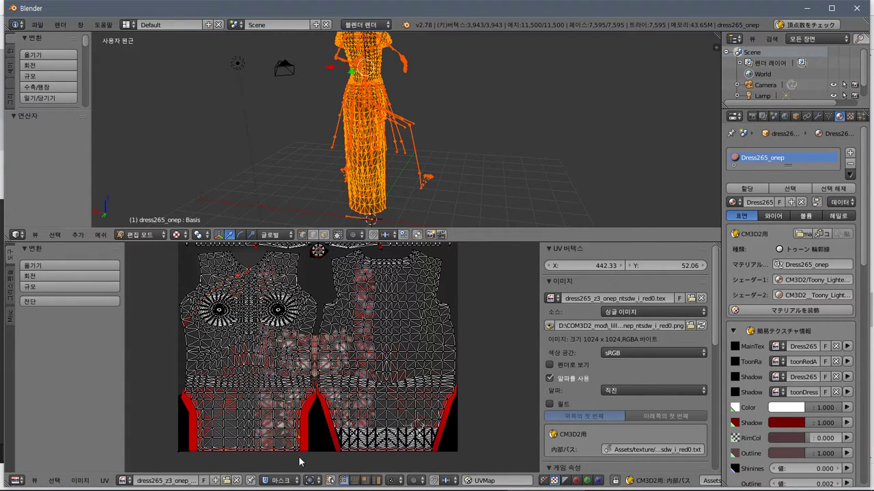
click(274, 481)
click(278, 471)
Look through the available images and UV editor view options, hiding the tool shelf and showing it again
click(122, 481)
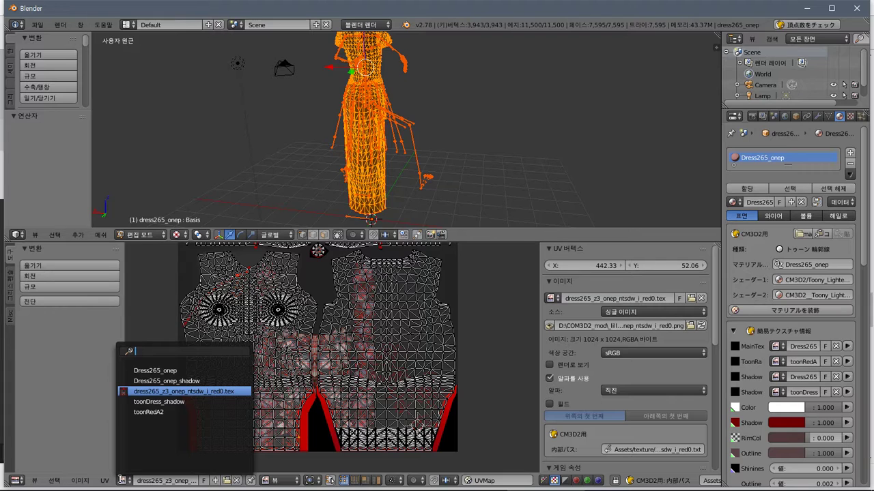
click(54, 481)
mouse_move(38, 481)
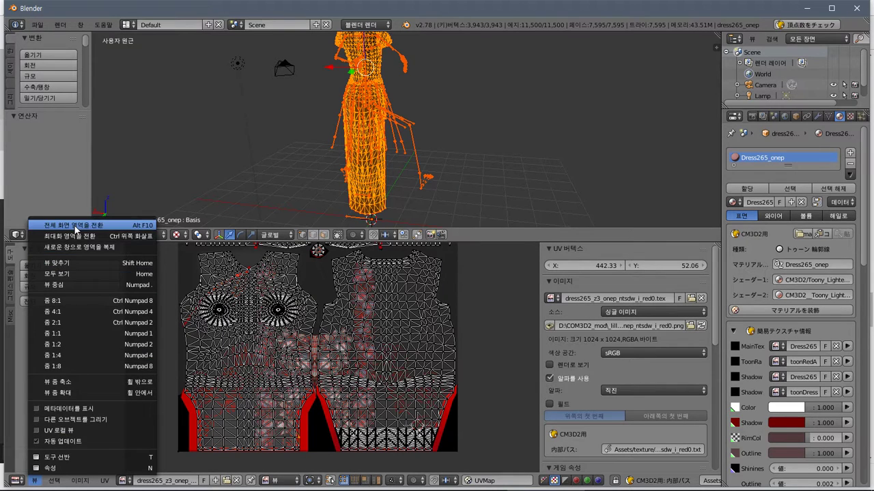
click(97, 458)
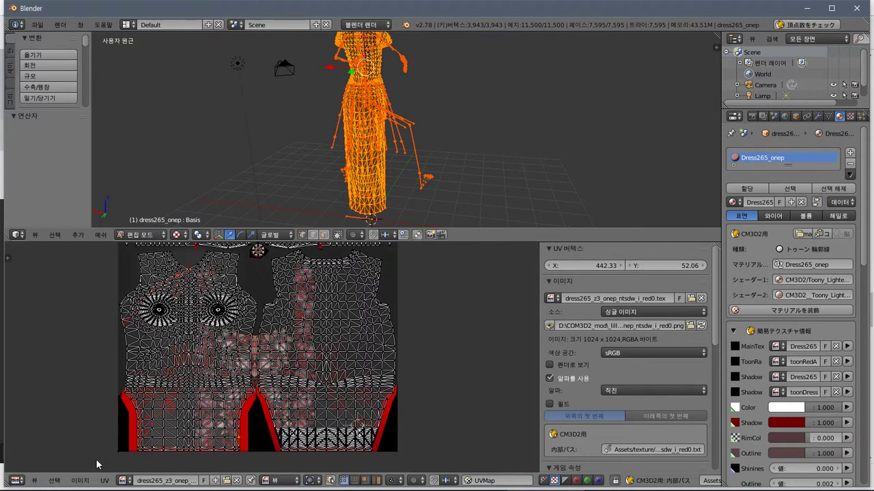
click(38, 482)
click(61, 457)
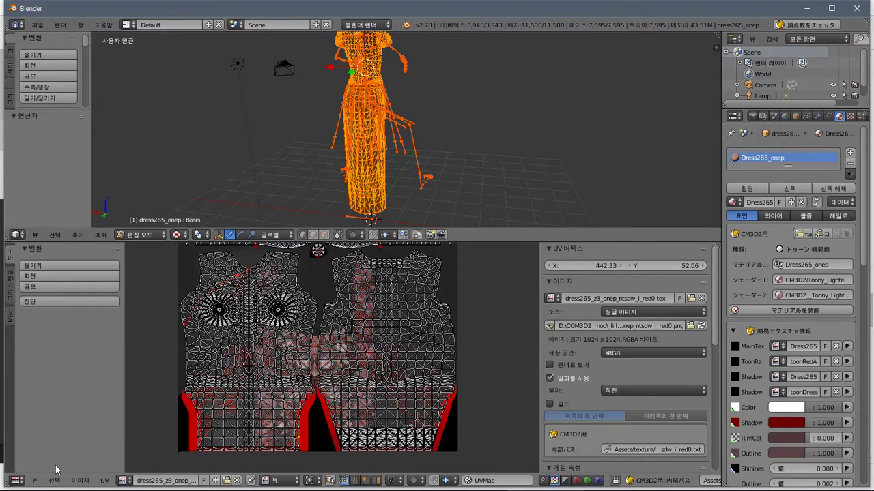
Turn on UV Local View (UV 로컬 뷰) and toggle Automatic Update (자동 업데이트) in the UV editor
click(37, 482)
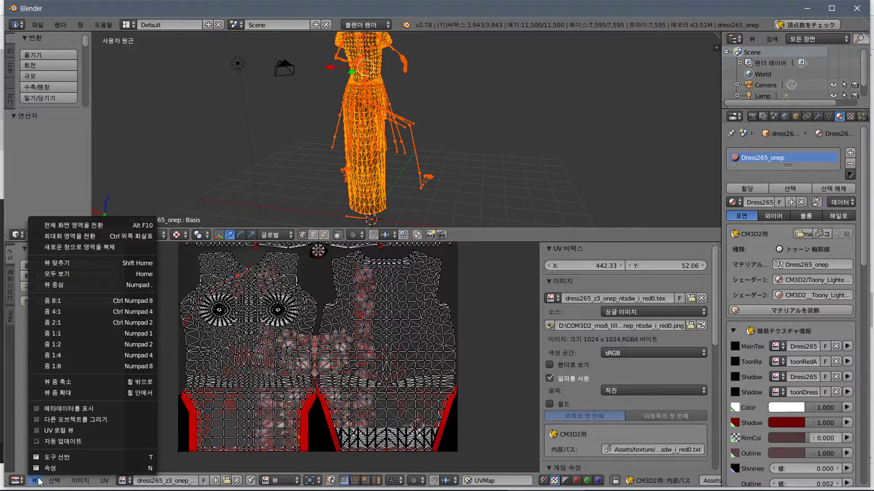
click(39, 431)
click(41, 481)
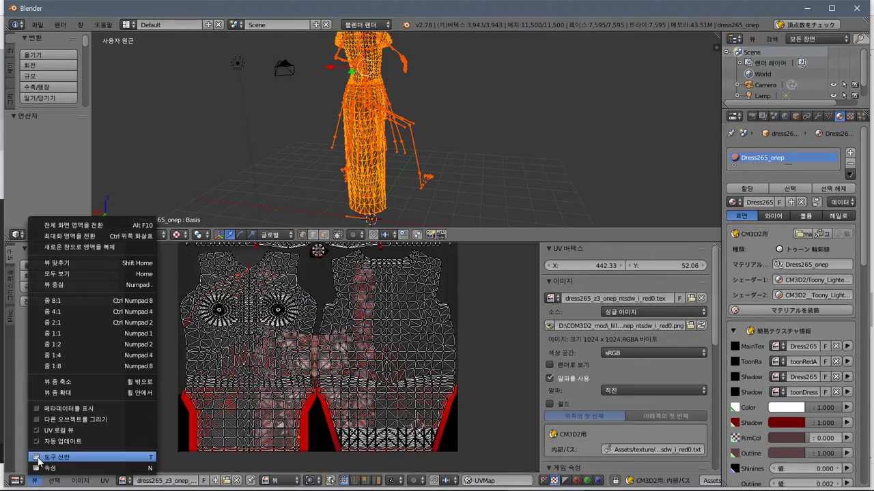
click(46, 440)
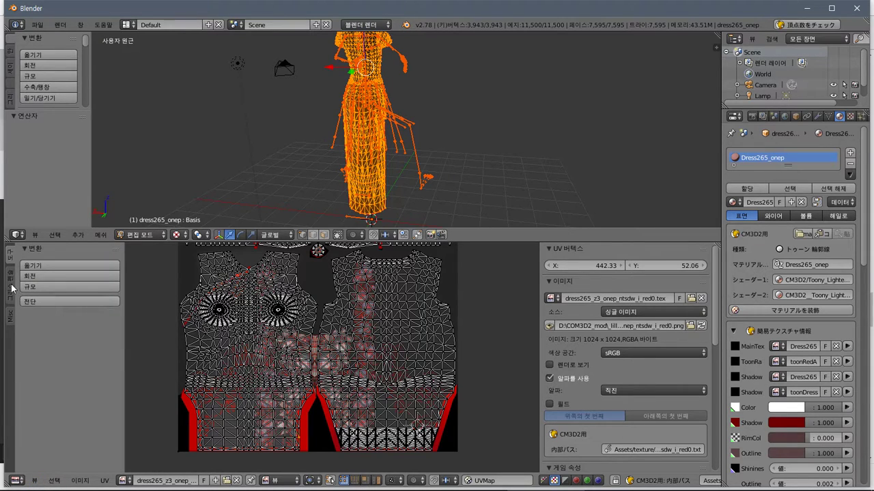
Show the UV Squares tools and try To Square Grid on the current UV selection, undoing the conversion
click(10, 286)
click(10, 323)
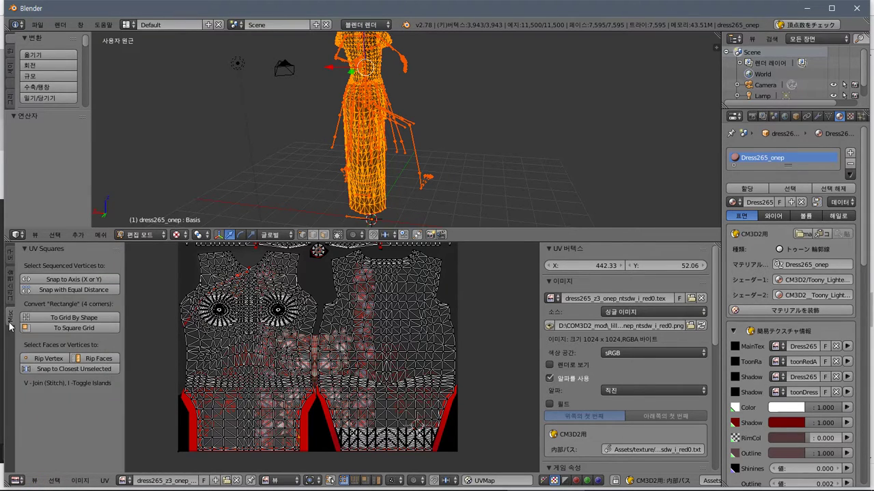
click(56, 329)
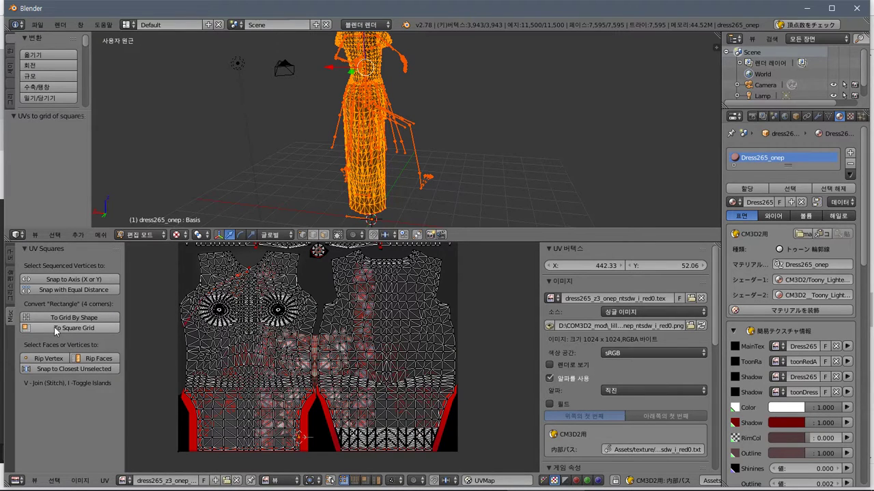
key(ctrl+z)
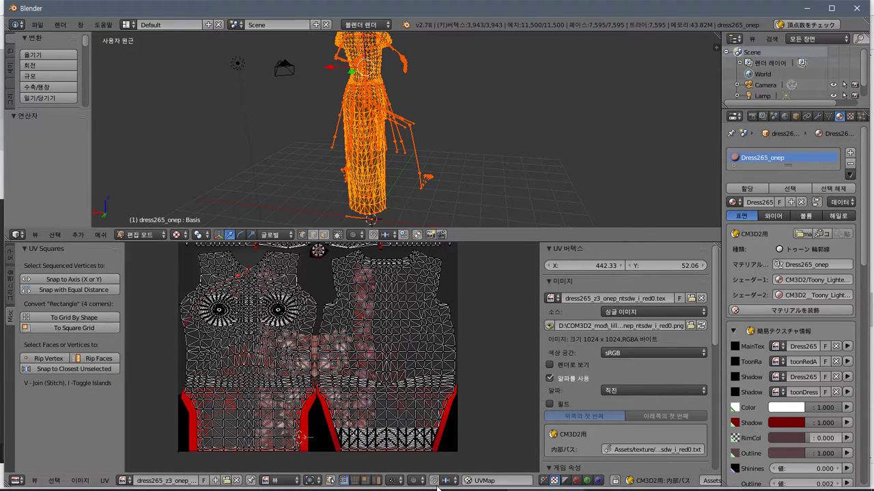
Clear the UV selection and box-select the dense band of UVs along the right skirt panel's hem
key(a)
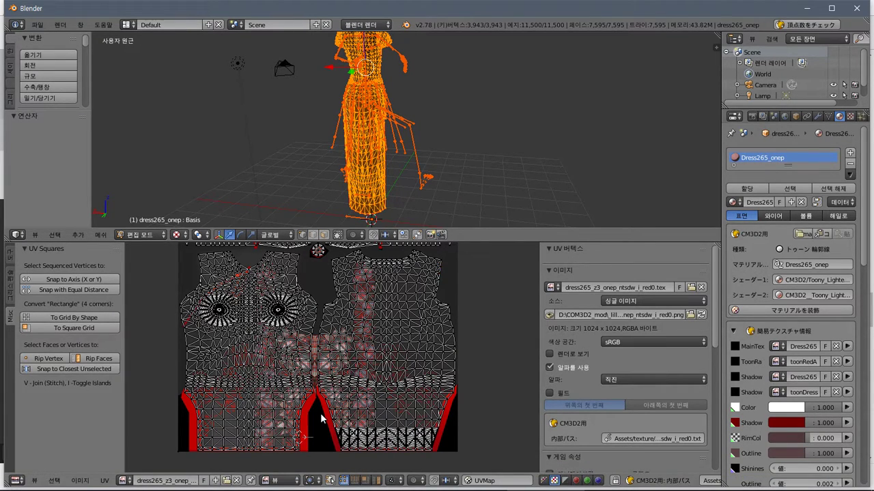
key(b)
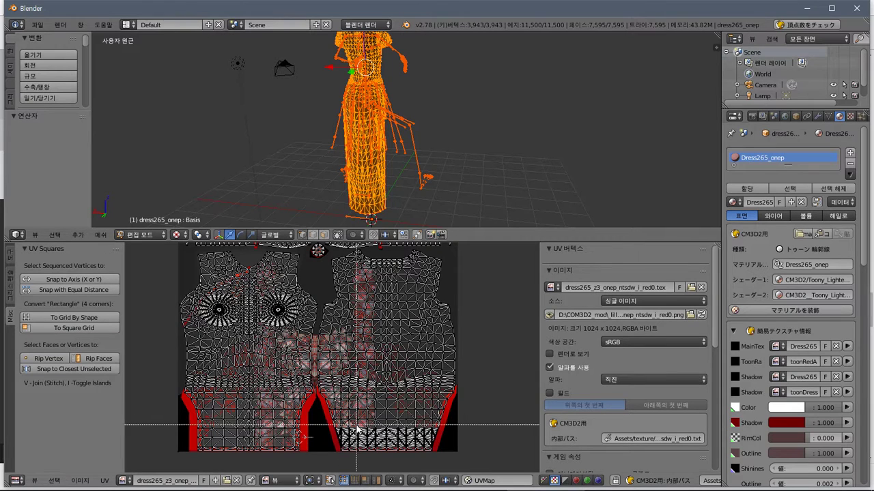
drag(327, 422, 456, 466)
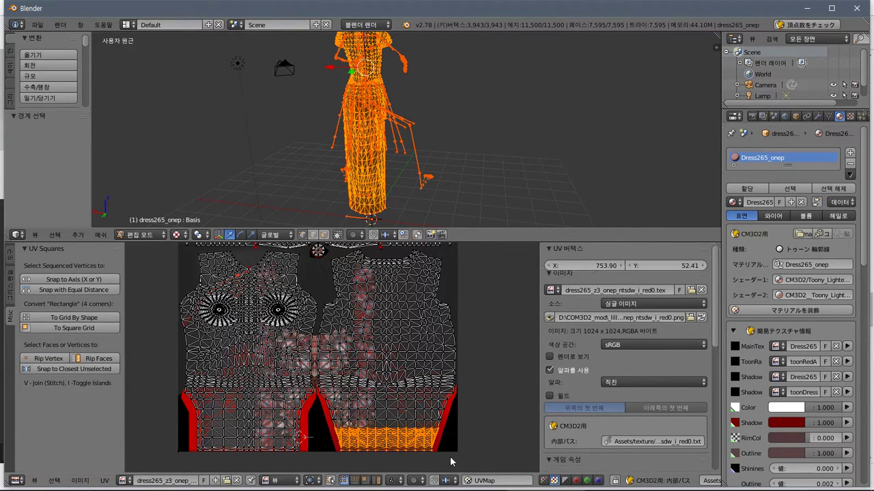
Try To Square Grid on the selected hem band UVs and undo the conversion
click(63, 330)
scroll(355, 409, up, 7)
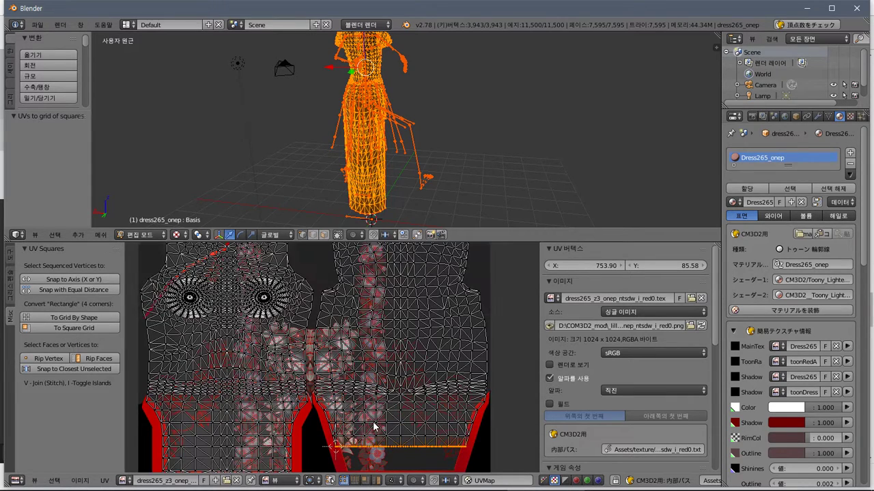
key(ctrl+z)
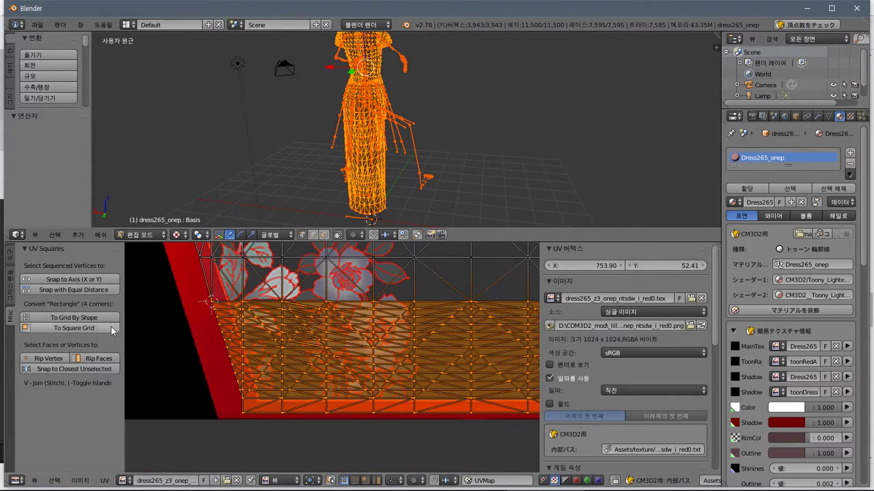
Try To Grid By Shape, Snap with Equal Distance and Snap to Axis (X or Y) on the hem UVs, undoing each
click(82, 318)
key(ctrl+z)
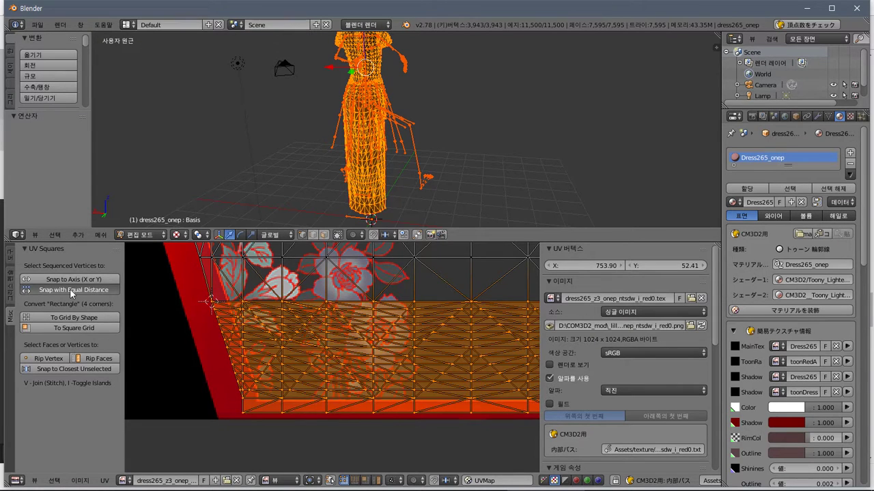
click(69, 289)
key(ctrl+z)
click(70, 279)
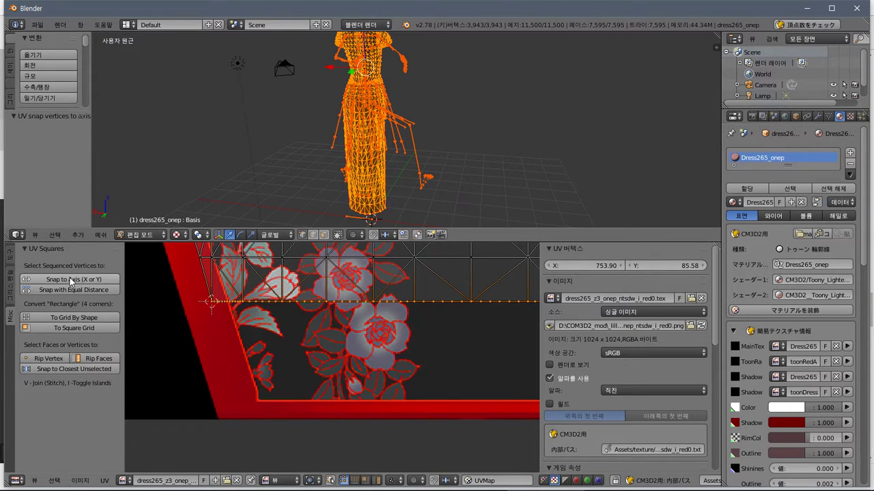
key(ctrl+z)
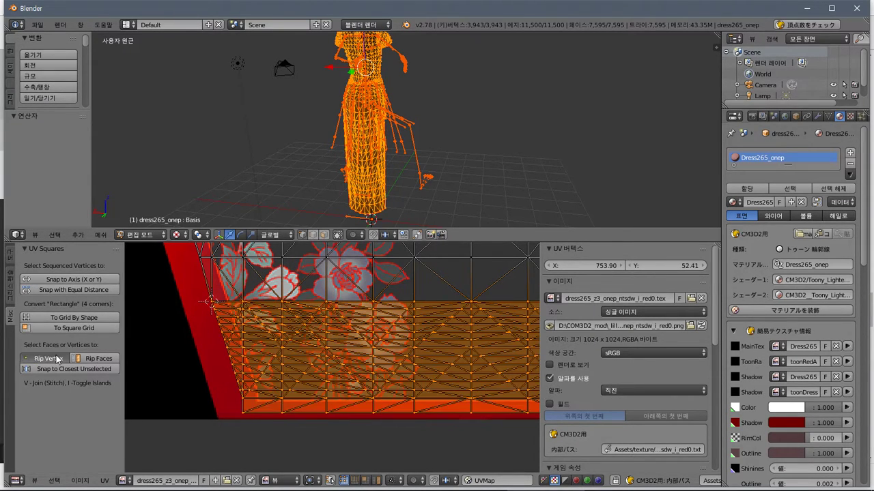
Try Rip Faces on the hem UVs, undo it, and try Snap to Closest Unselected
click(85, 359)
key(ctrl+z)
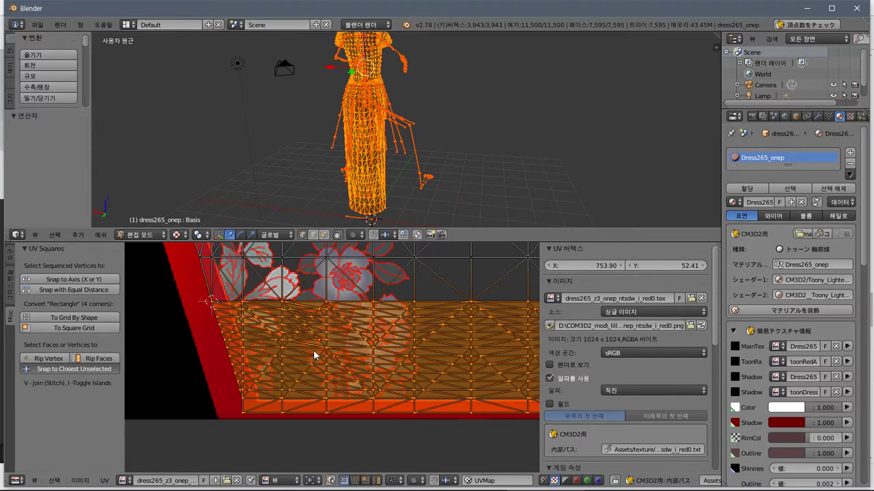
click(68, 368)
Switch to Chrome to read the Blender manual's Straighten/Align and Proportional Editing sections, and return to Blender
key(super)
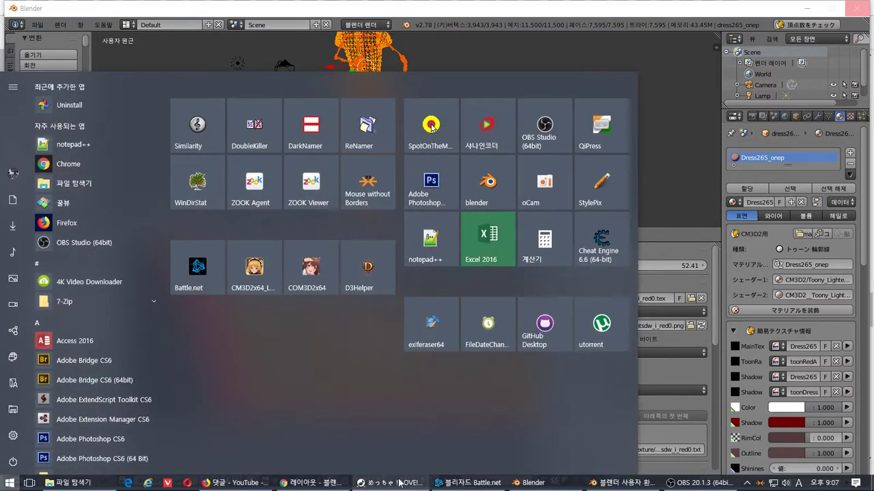
click(235, 489)
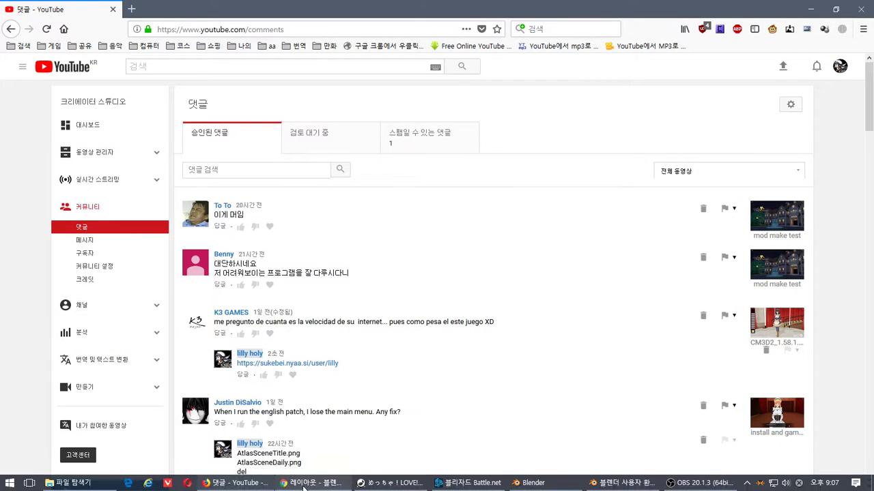
click(306, 488)
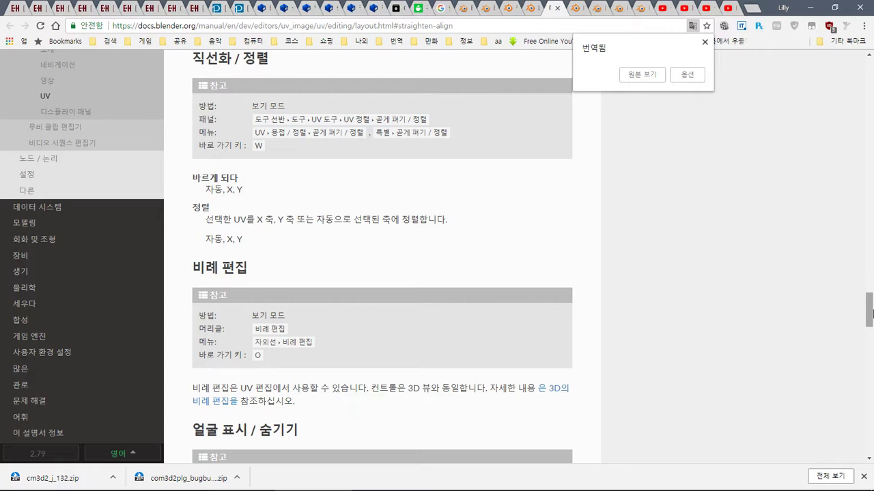
drag(871, 314, 872, 320)
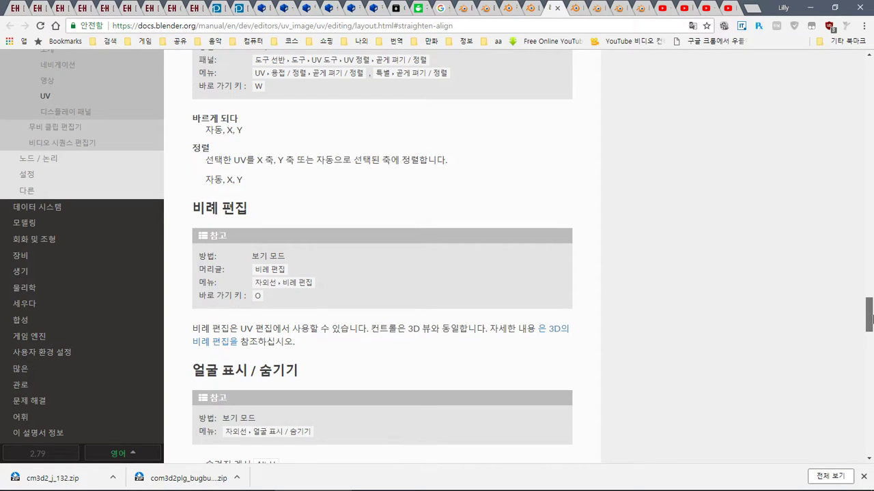
key(alt+Tab)
key(alt+Tab)
key(alt+Tab)
key(Tab)
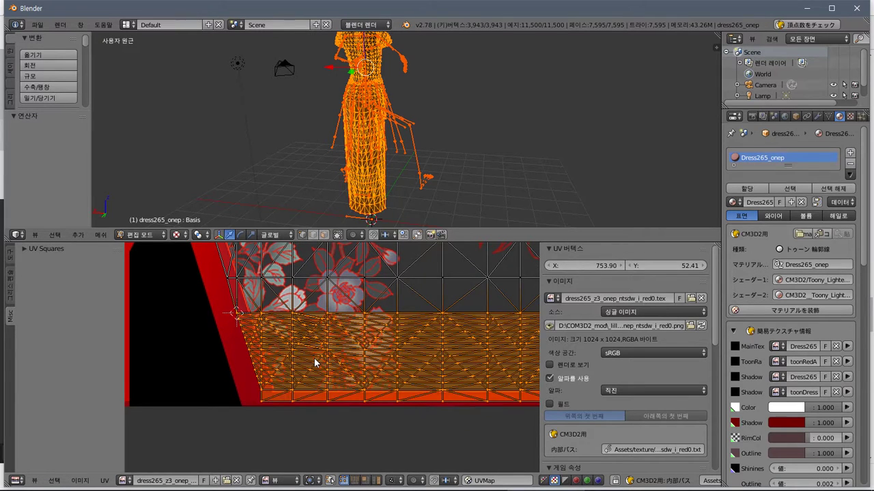
Turn on proportional editing with the hem band UVs selected
key(a)
key(l)
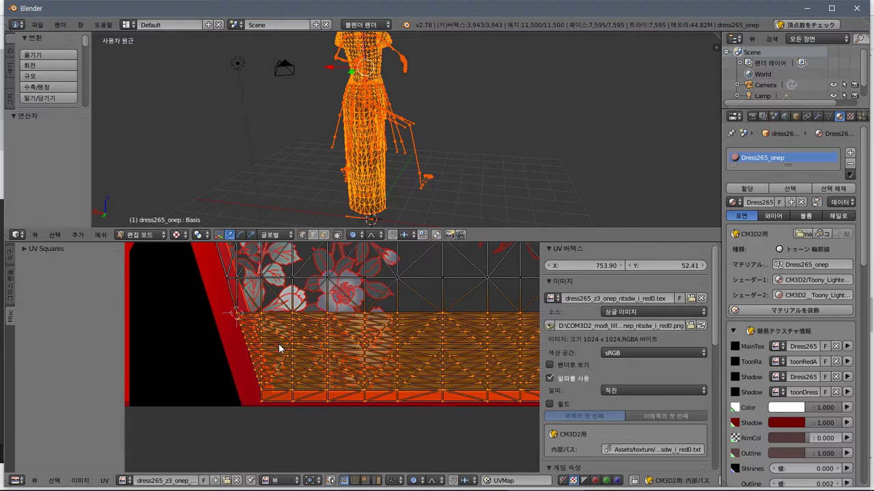
middle_drag(499, 406, 393, 408)
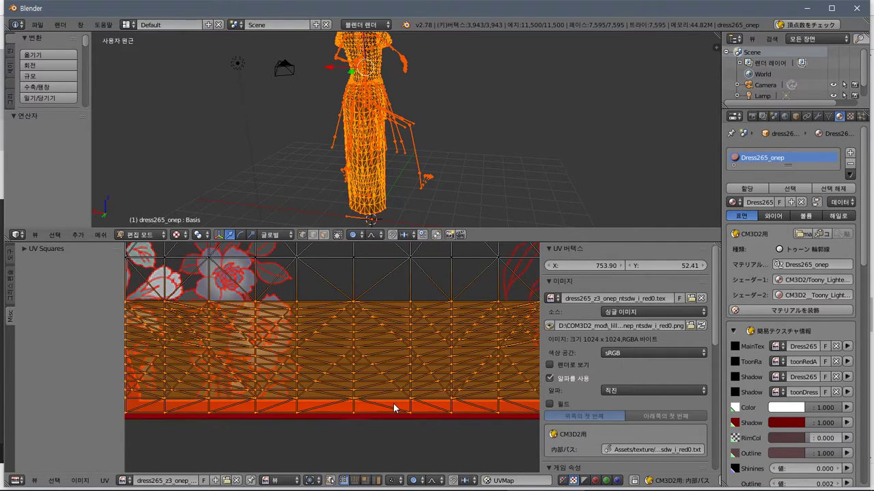
Open the Blender manual's Proportional Edit page in Chrome, read its influence, Connected, falloff and example sections, and return to the hem UVs in Blender
key(alt+Tab)
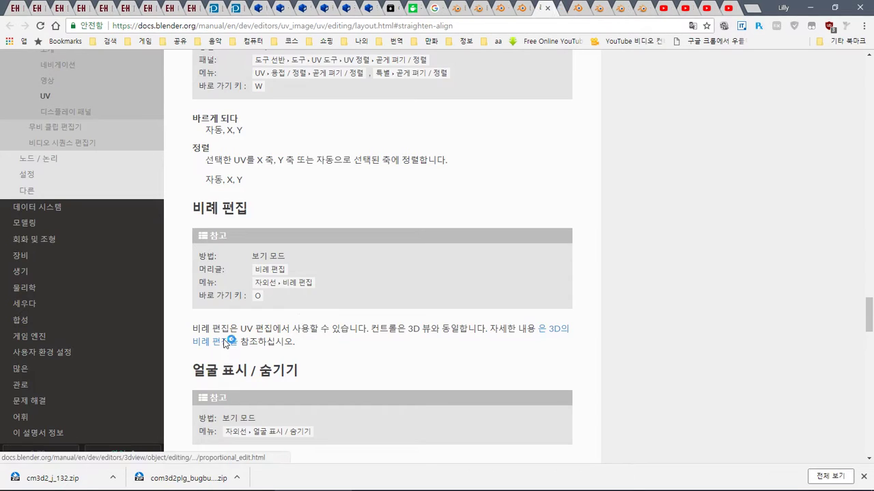
click(231, 345)
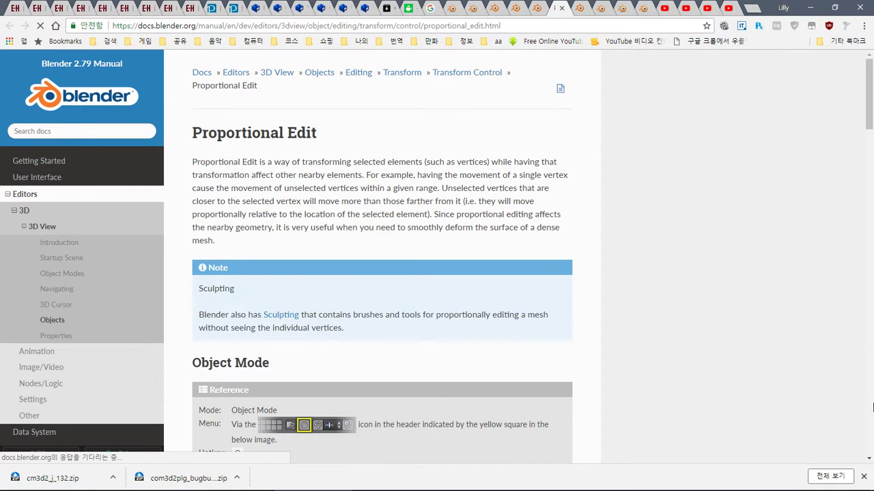
scroll(872, 407, down, 5)
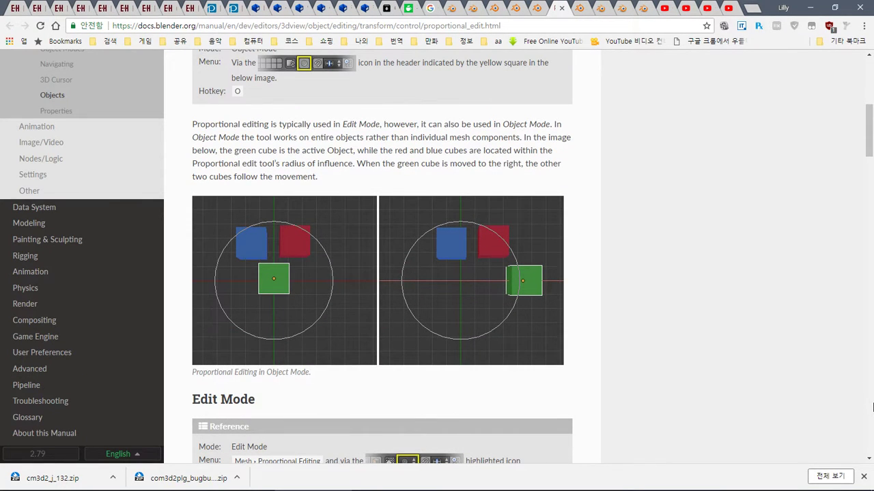
scroll(872, 407, down, 5)
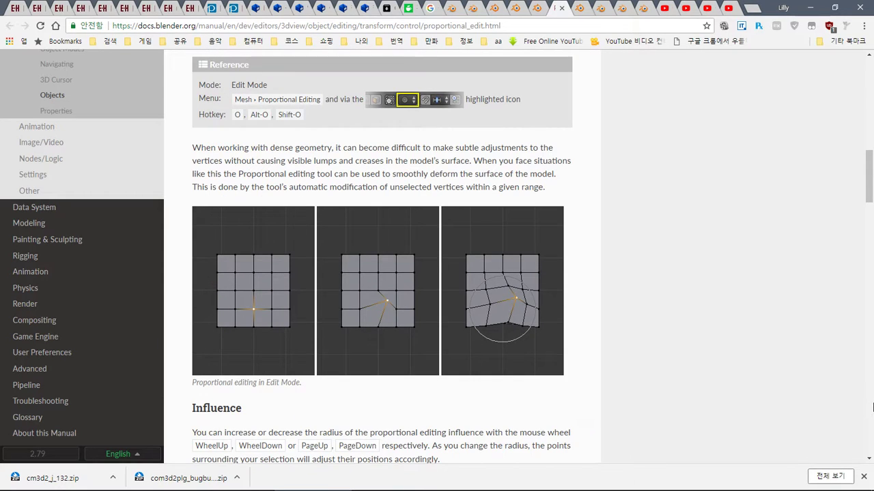
scroll(872, 407, down, 5)
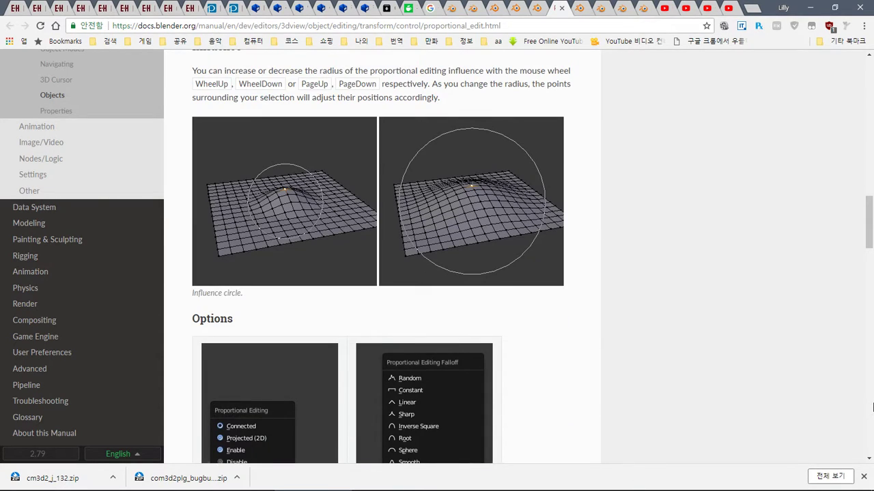
scroll(872, 407, down, 5)
scroll(872, 408, down, 5)
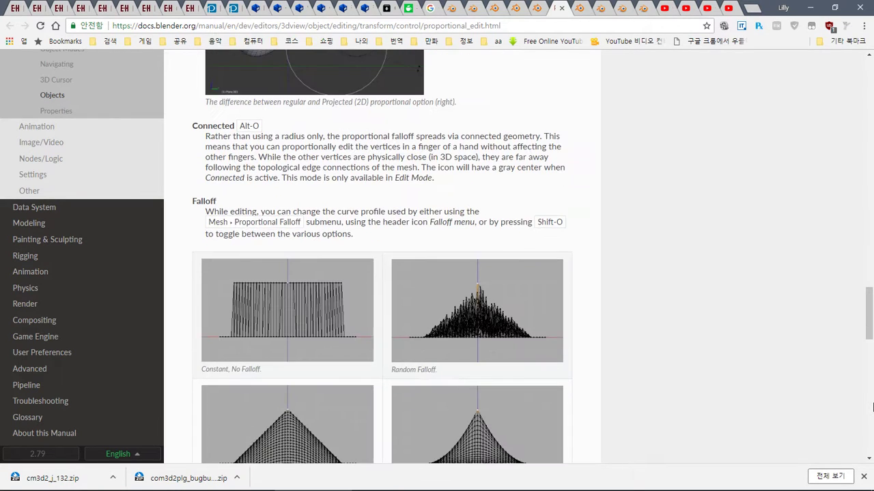
scroll(872, 408, up, 1)
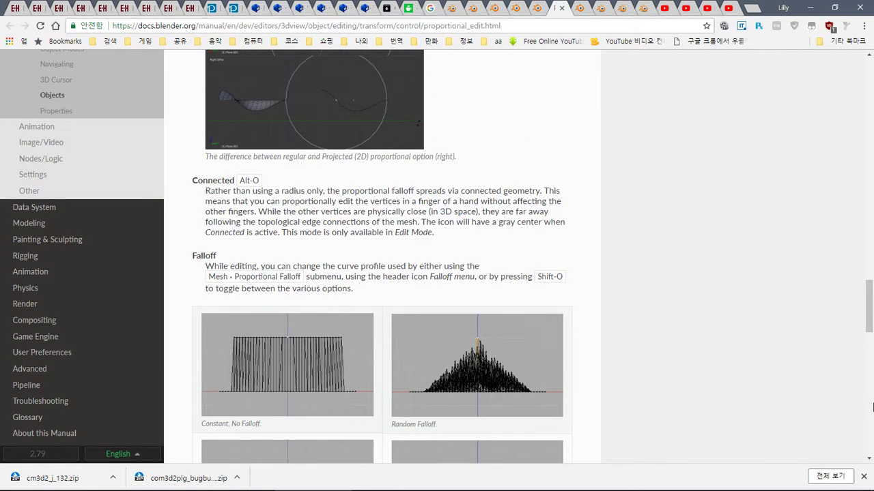
scroll(872, 408, down, 2)
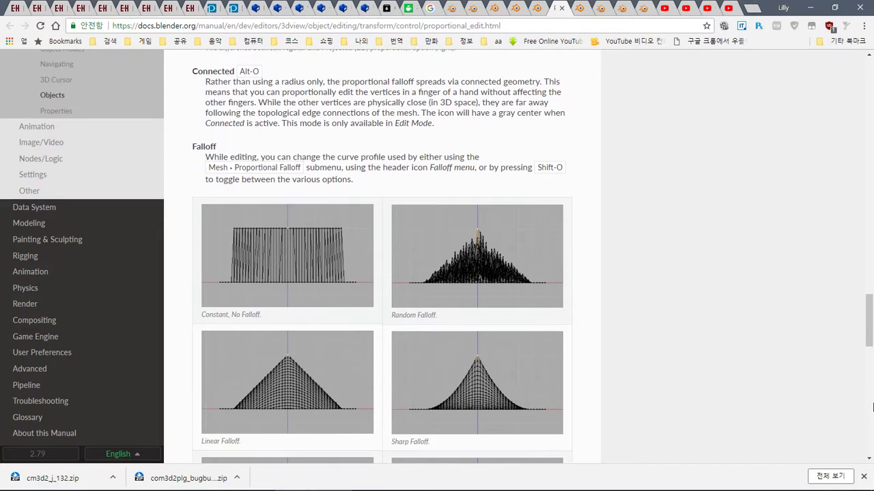
scroll(872, 374, down, 10)
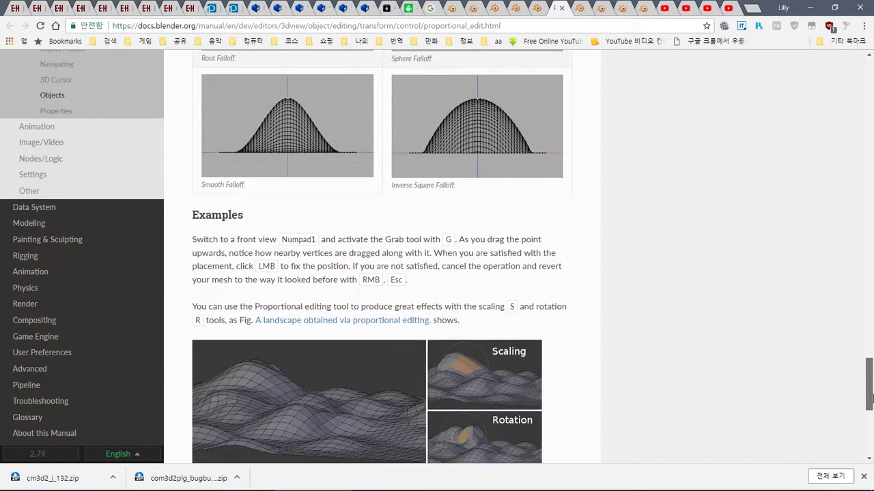
scroll(872, 416, down, 3)
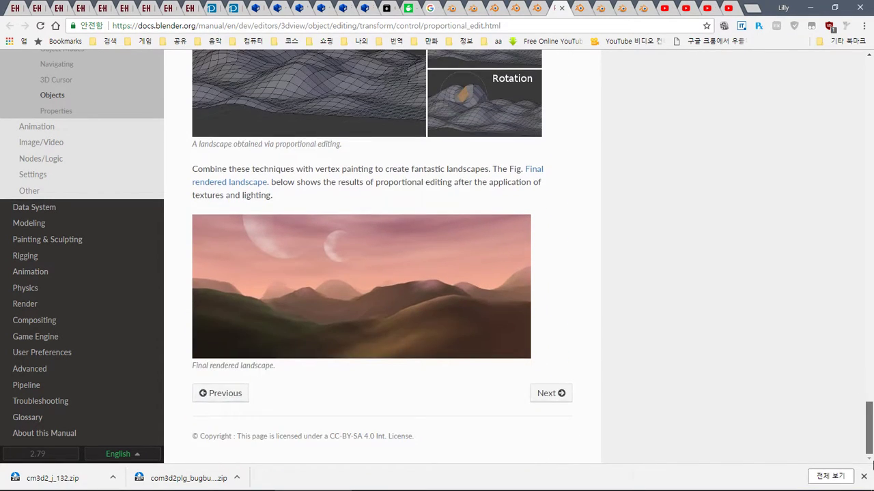
key(alt+Tab)
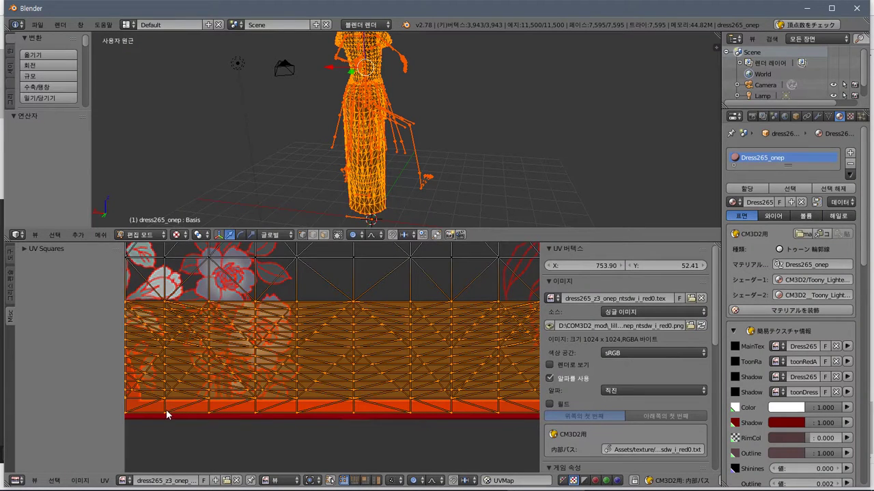
scroll(182, 404, down, 3)
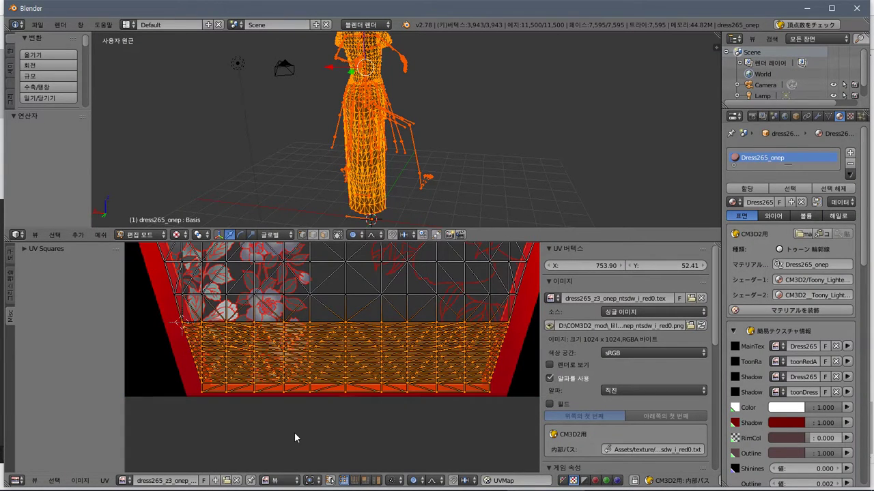
Turn off proportional editing in the UV editor
key(o)
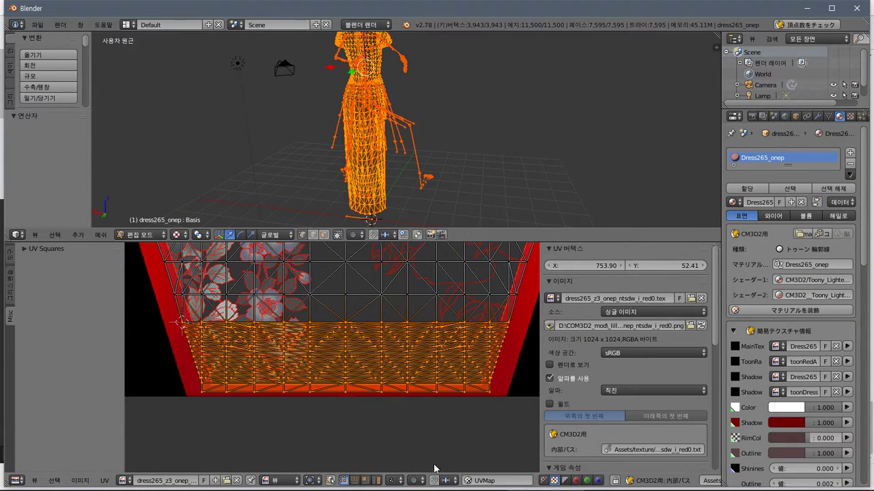
key(o)
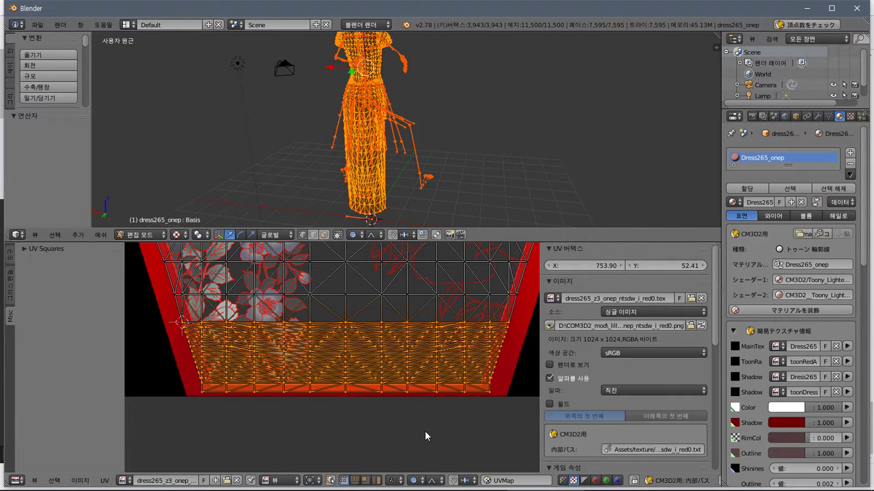
click(414, 481)
click(431, 481)
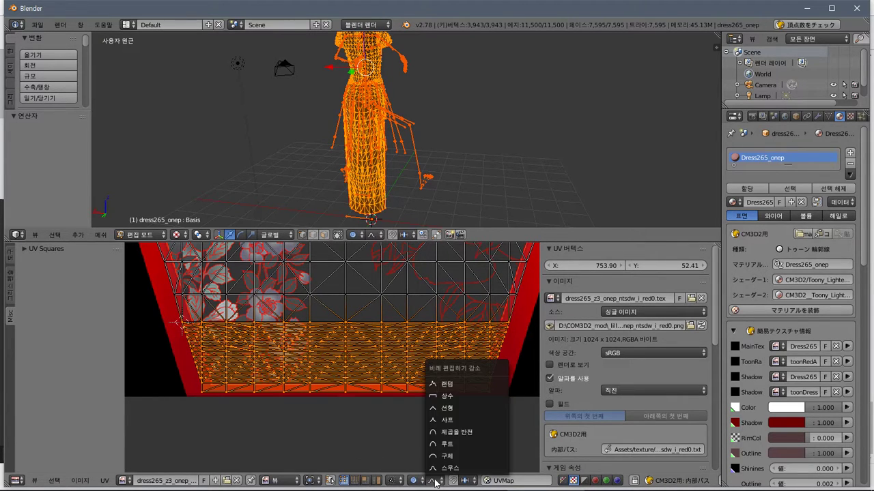
key(o)
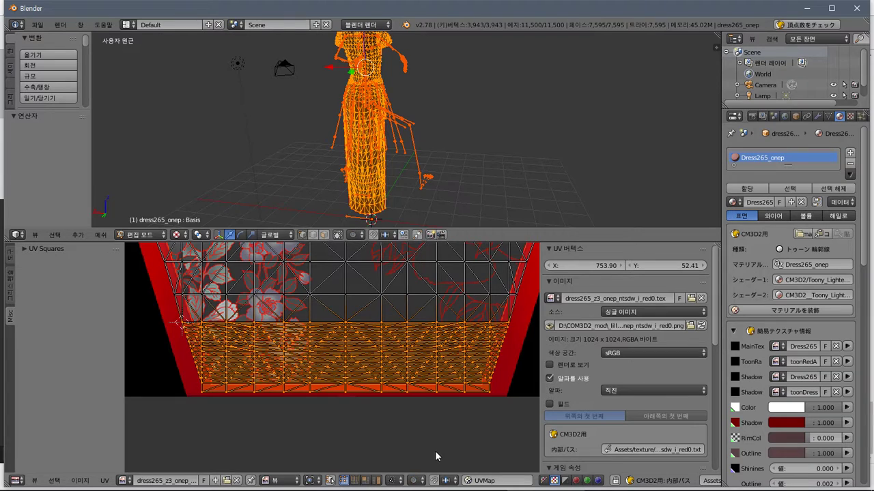
Set the UV snap element to vertex (버텍스) and the snap target to 평균 in the UV editor
click(447, 481)
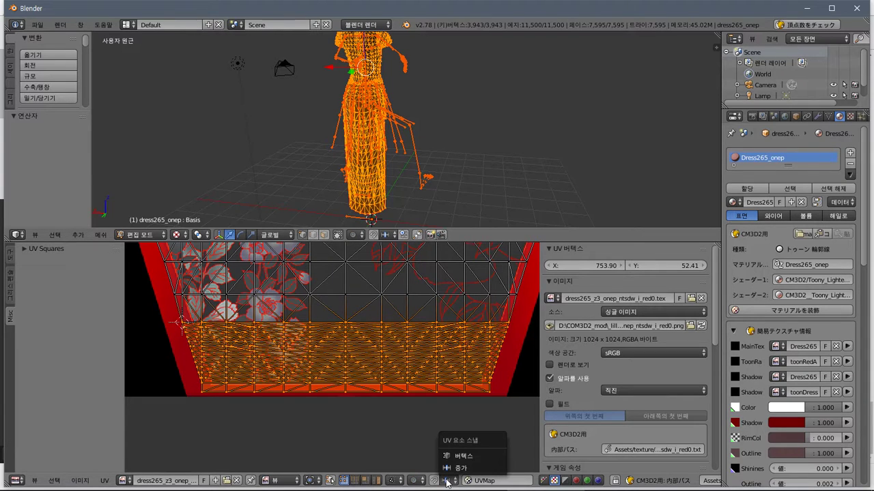
click(475, 457)
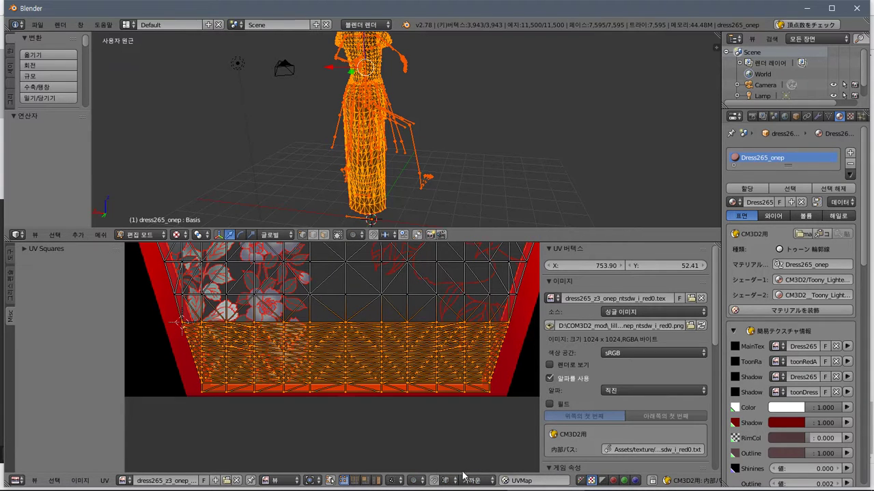
click(447, 481)
click(452, 469)
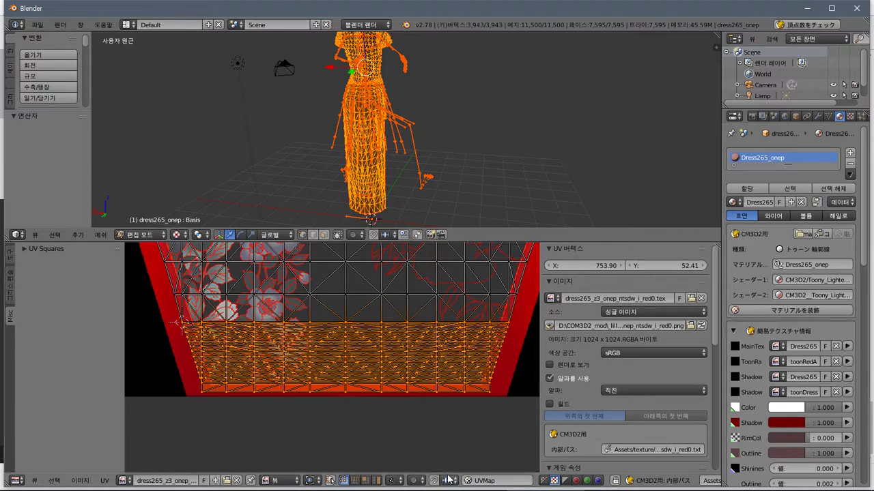
click(448, 481)
click(471, 456)
click(489, 481)
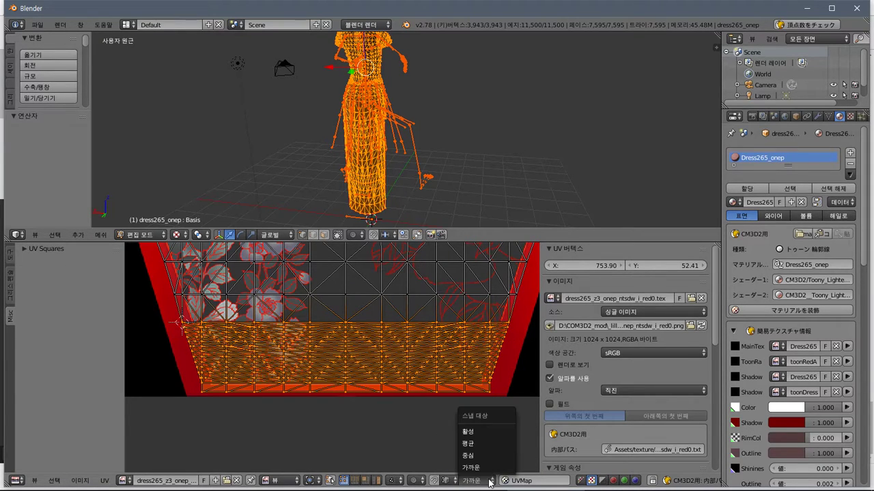
click(467, 444)
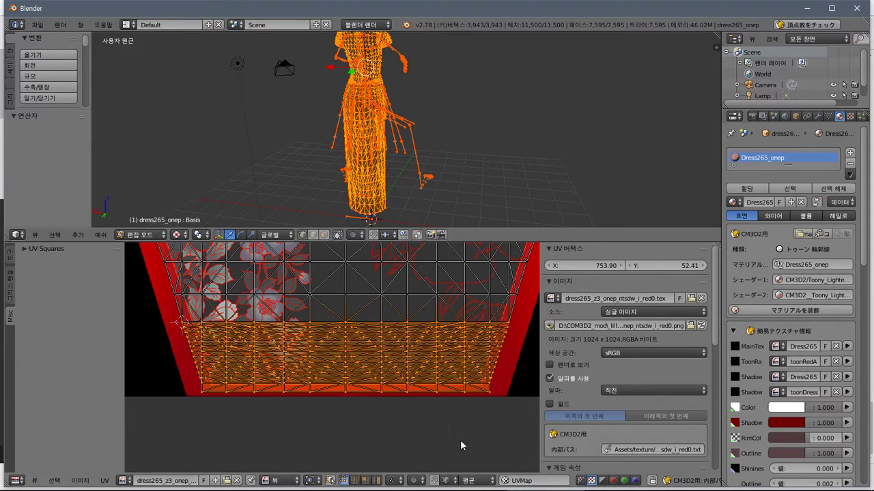
Try moving the selected UV vertices at the dress hem slightly downward, and undo the move
click(9, 265)
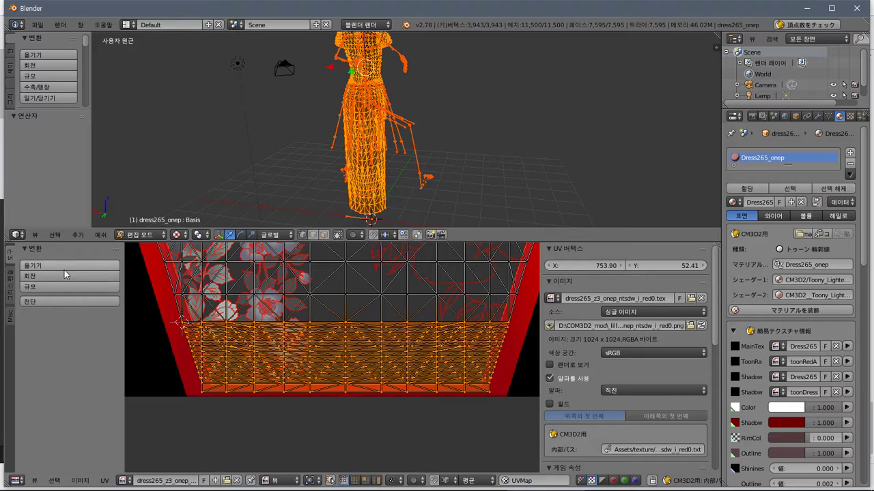
key(g)
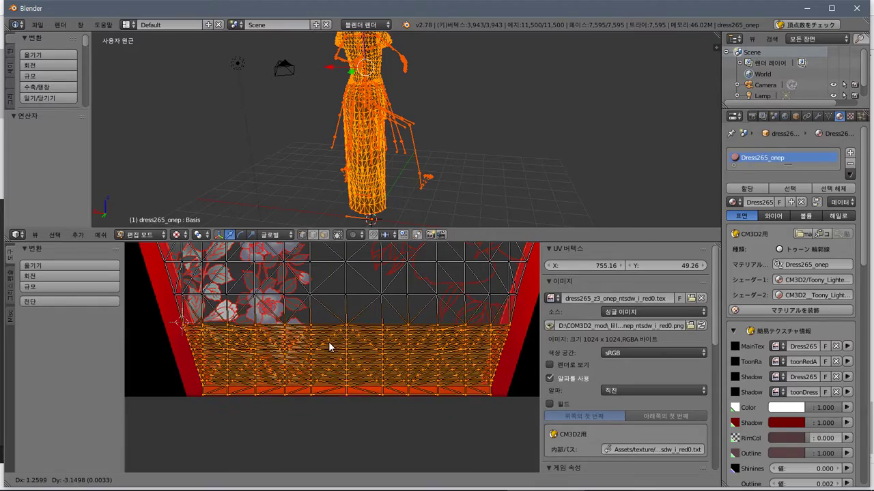
click(332, 348)
key(ctrl+z)
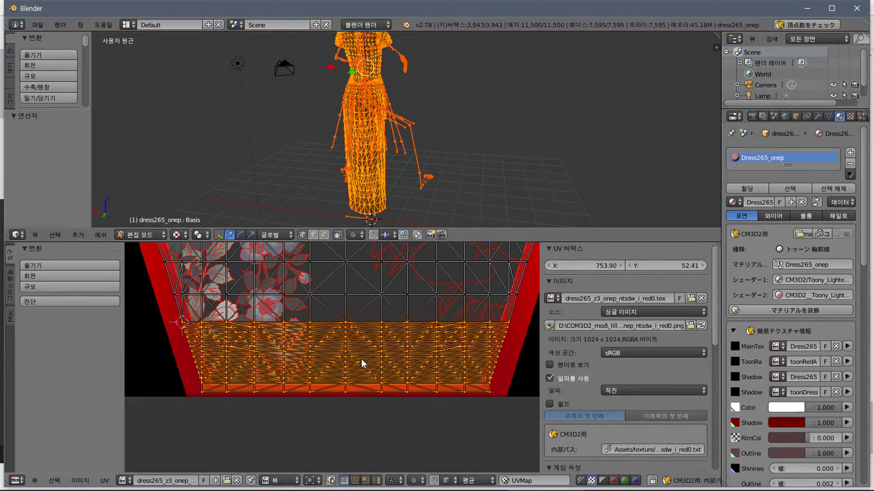
Try scaling and shearing the selected hem UV vertices without keeping either transform
click(49, 287)
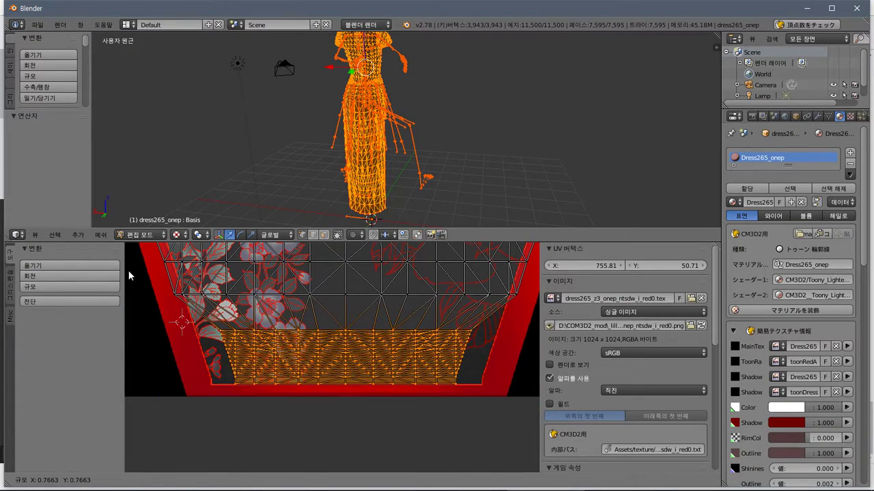
right_click(70, 289)
click(57, 302)
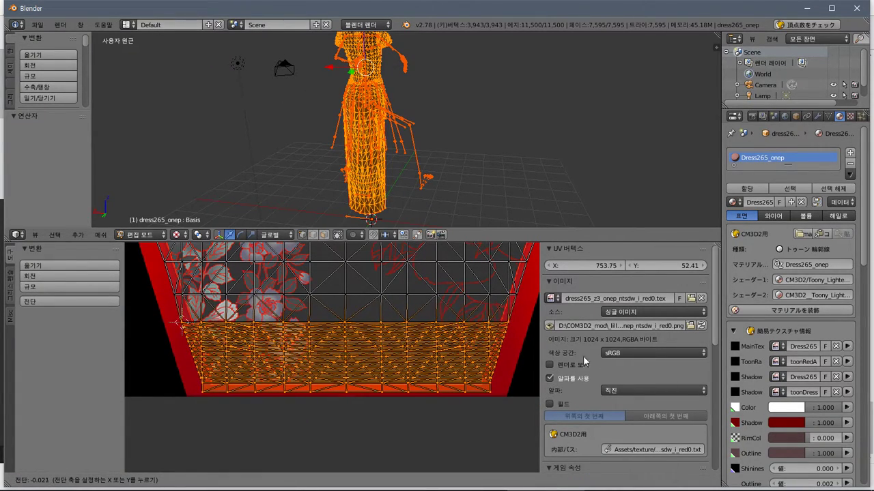
key(Return)
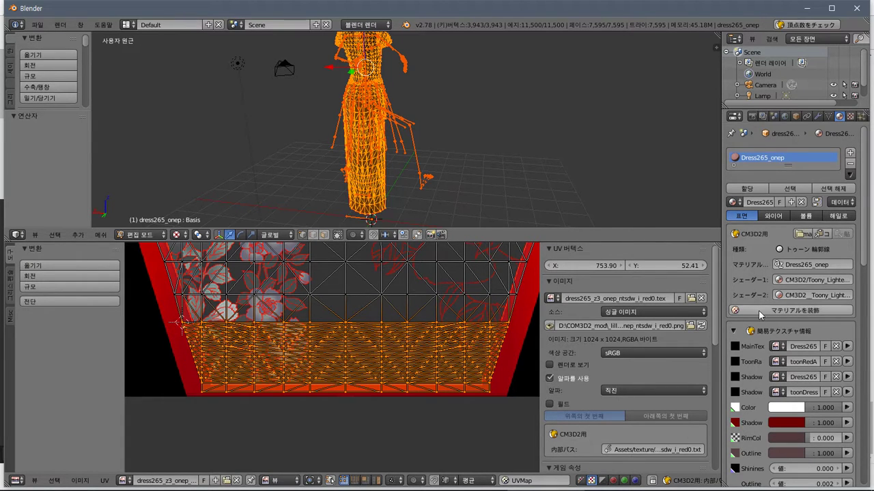
Switch to Chrome and, from the results for "블렌더 uv 이미지 크기 변경", open the Unreal lightmap UV and Namuwiki Blender pages in new tabs
key(alt+Tab)
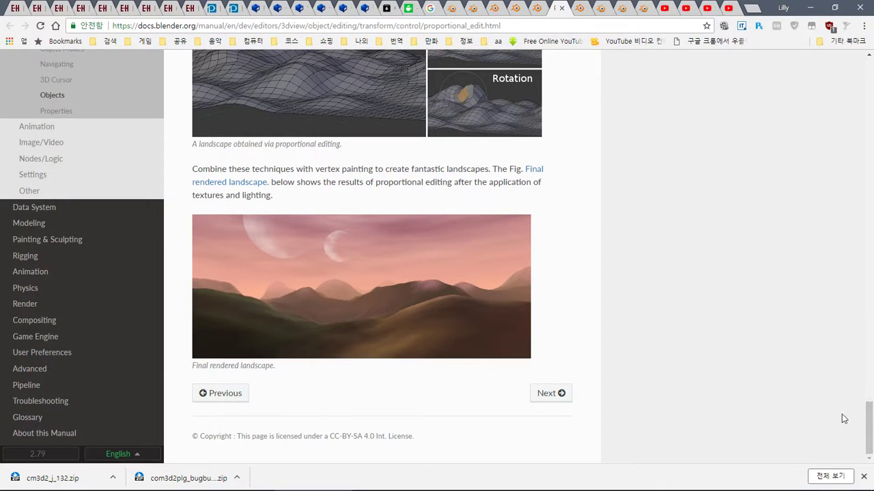
click(433, 7)
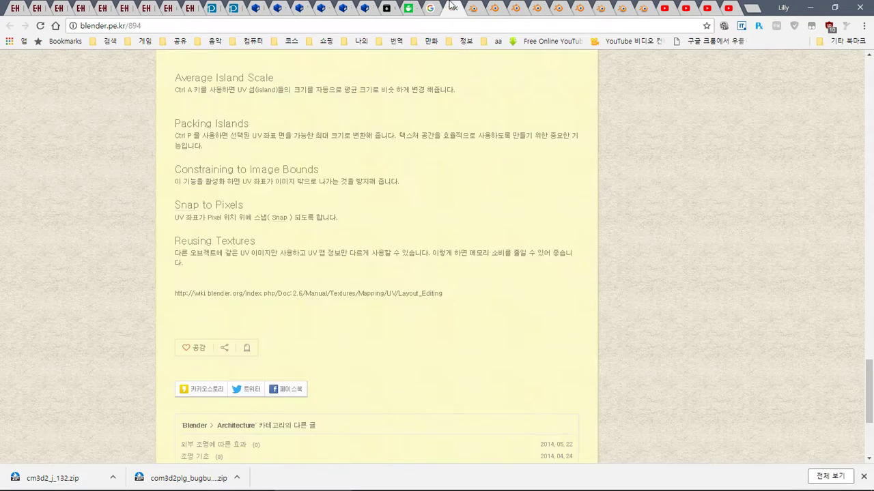
click(432, 7)
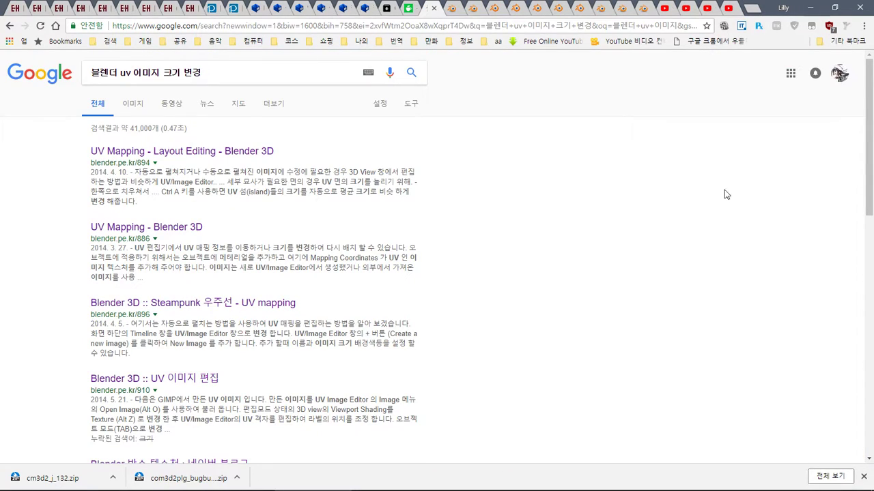
drag(871, 148, 872, 377)
middle_click(132, 94)
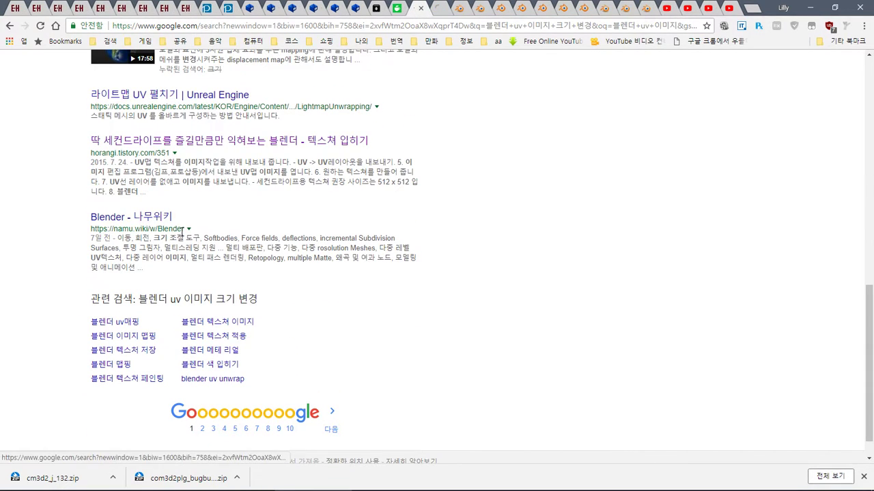
middle_click(146, 219)
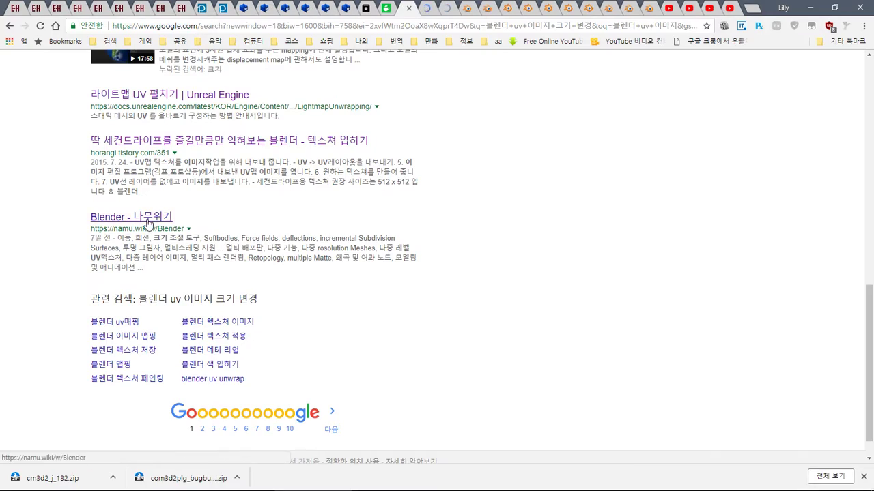
Skim the Unreal Engine article on lightmap UV unwrapping (라이트맵 UV 펼치기) through to its end
key(ctrl+Tab)
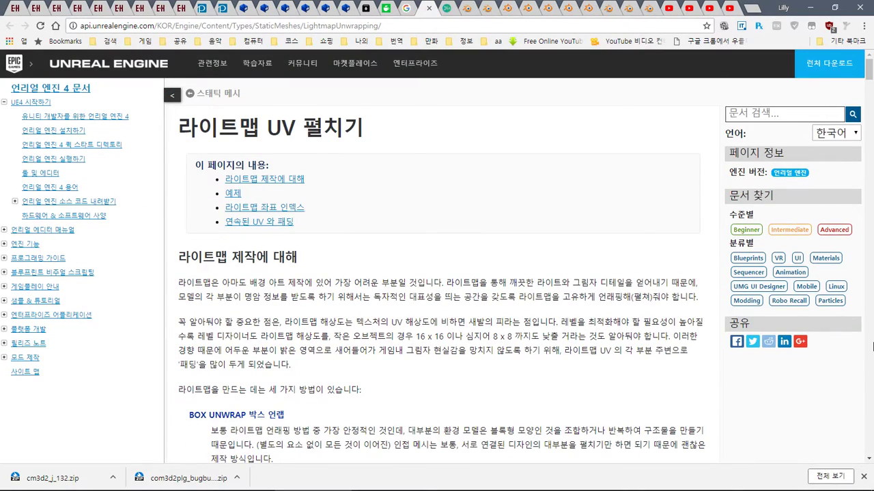
scroll(873, 347, down, 12)
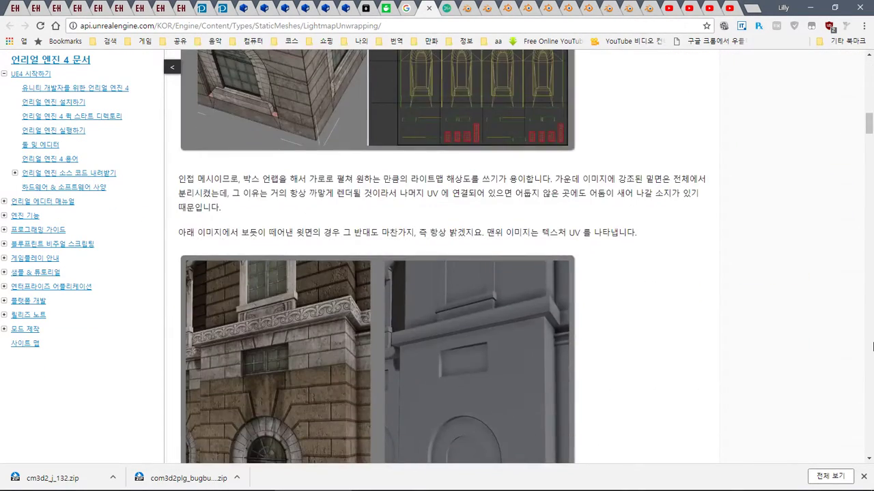
scroll(872, 346, down, 10)
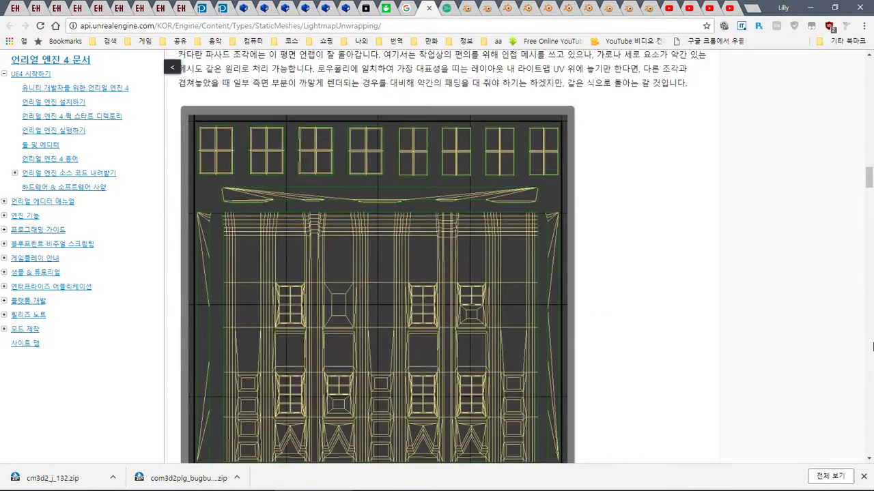
scroll(872, 346, down, 5)
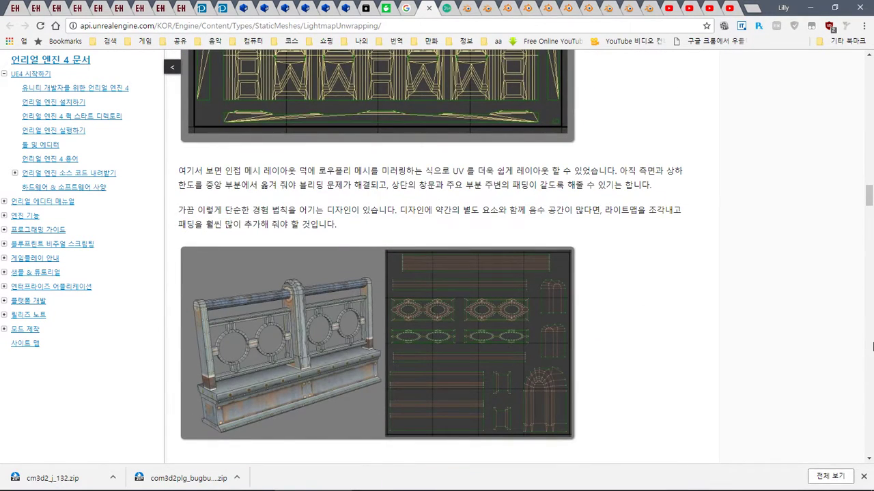
scroll(872, 347, down, 8)
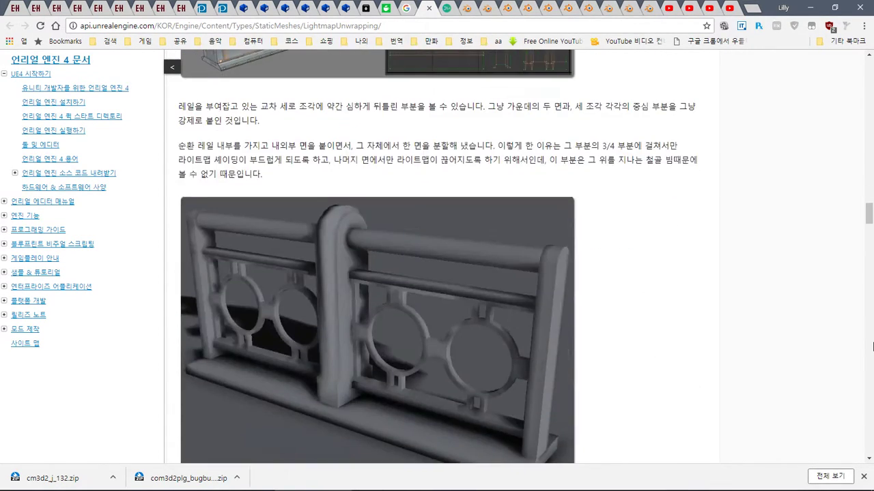
scroll(873, 347, down, 12)
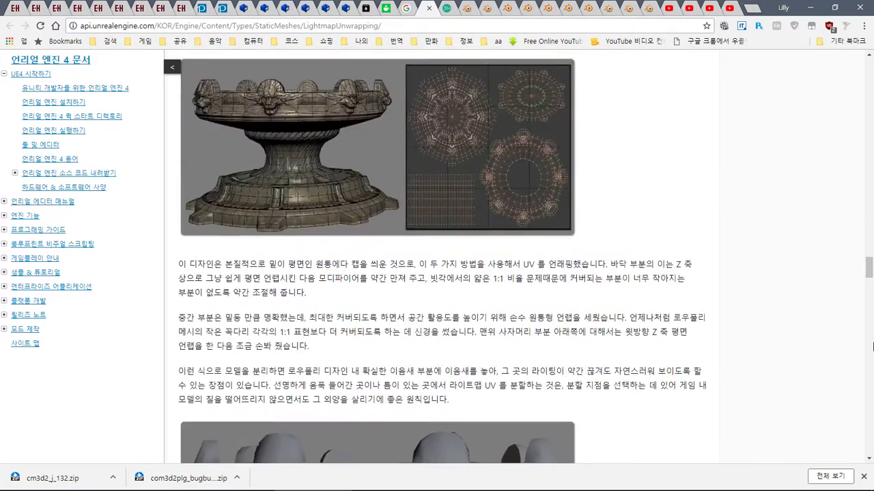
scroll(873, 347, down, 8)
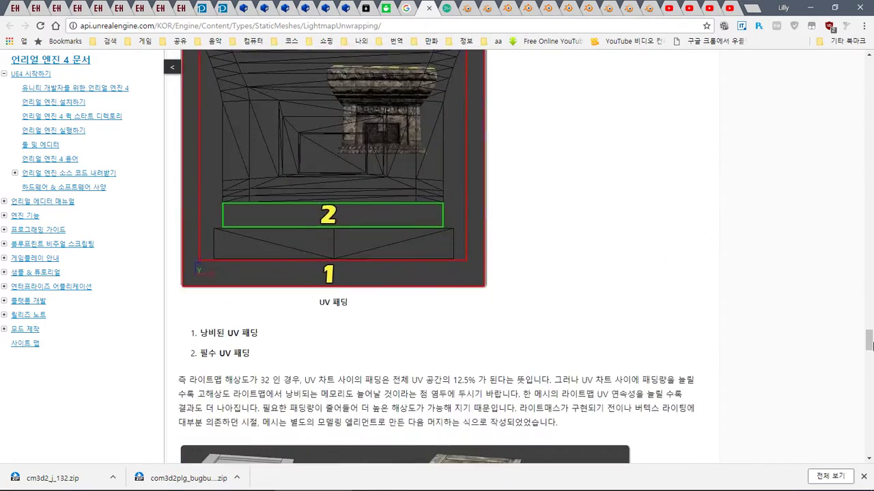
scroll(870, 389, down, 6)
drag(870, 389, 870, 447)
Skim the Namuwiki Blender article down to the Fluid Designer section, and close both it and the Unreal page
key(ctrl+Tab)
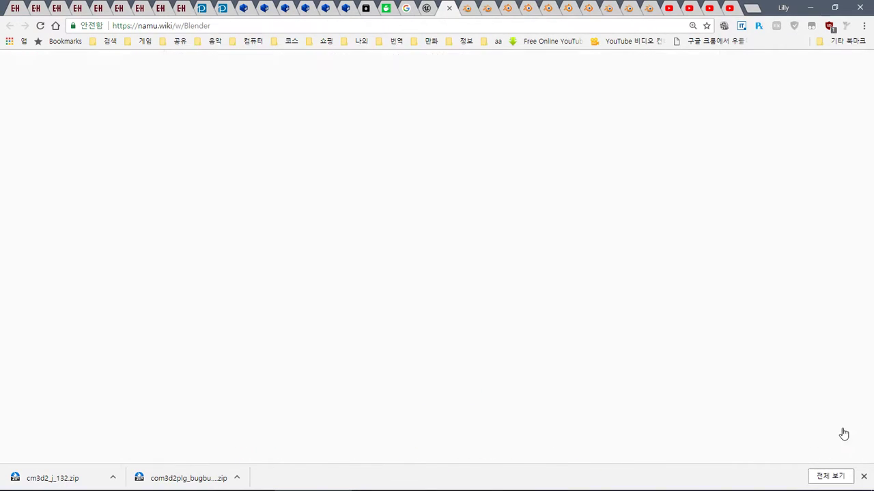
scroll(871, 428, down, 5)
scroll(871, 428, down, 5)
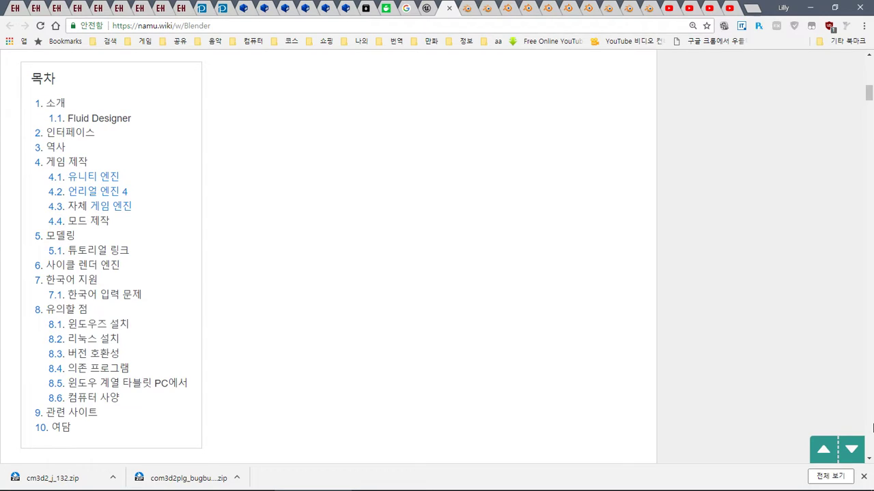
scroll(872, 428, down, 5)
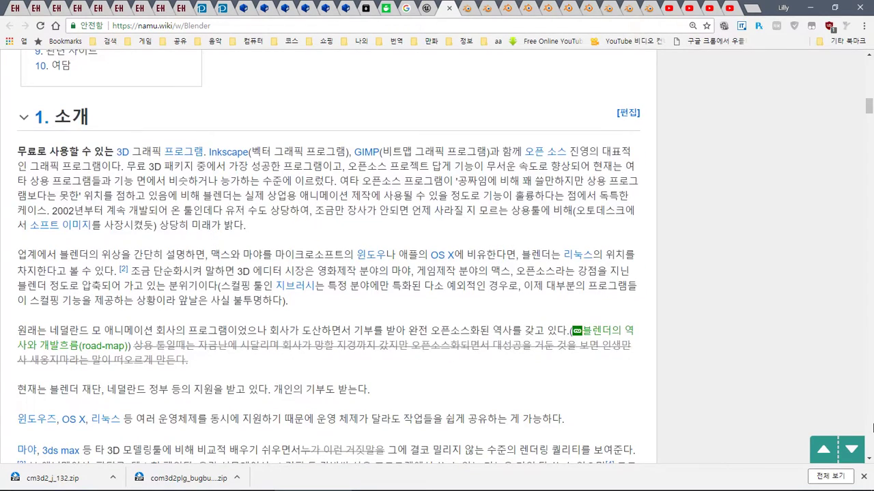
scroll(871, 427, down, 5)
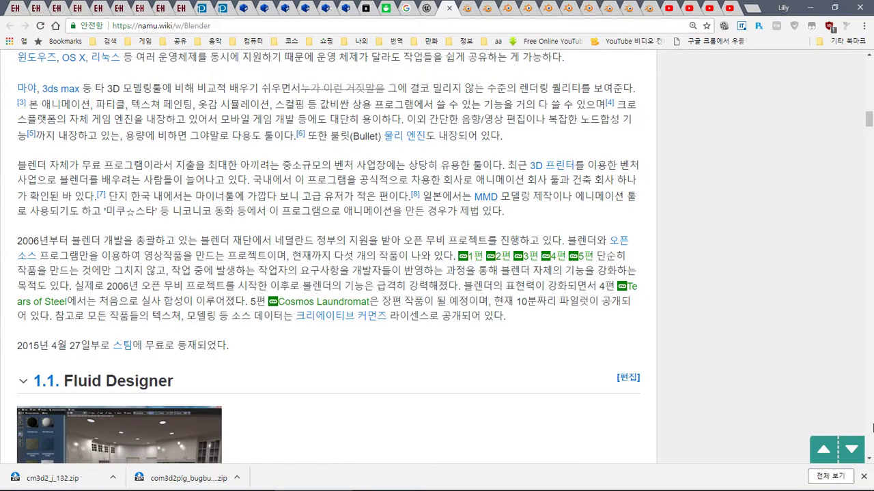
key(ctrl+w)
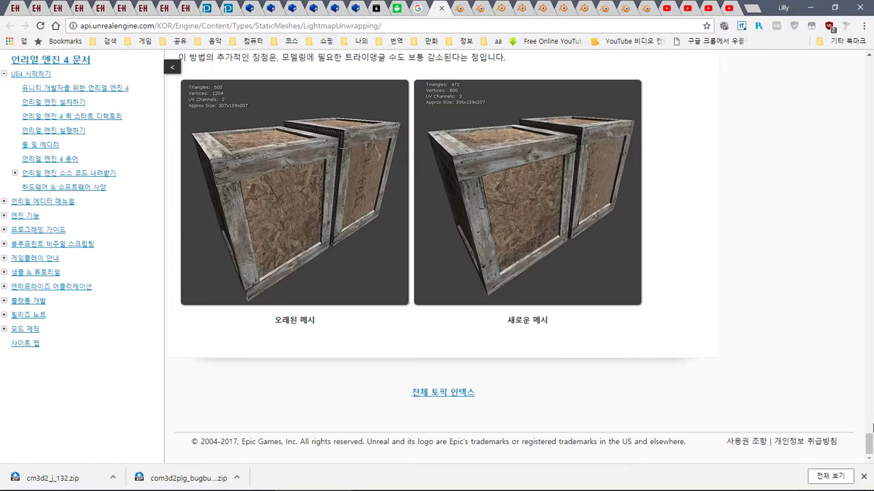
key(ctrl+w)
Examine the UV transform, axis locking, pivot point, weld, mirror and stitch sections of the blender.pe.kr layout editing page
key(ctrl+Tab)
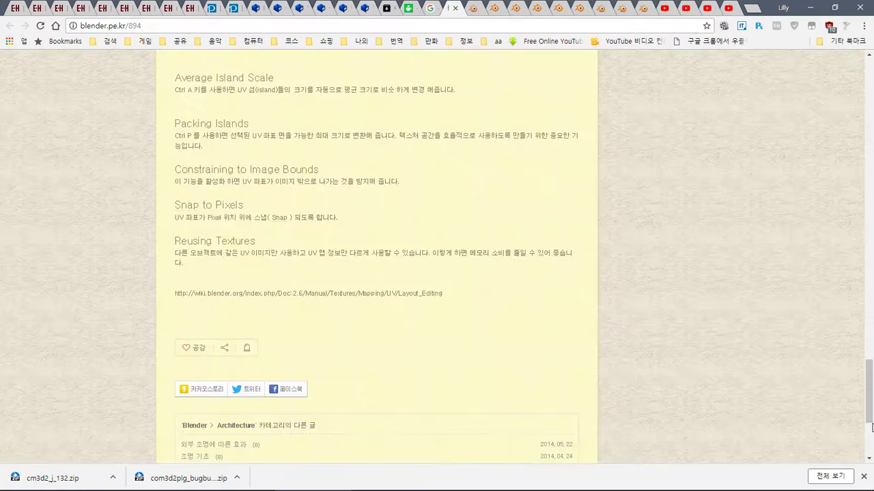
drag(871, 417, 871, 303)
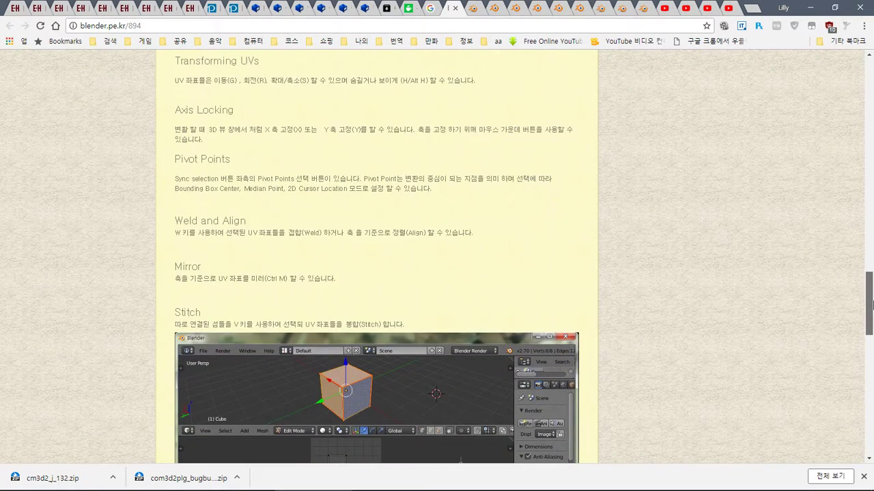
drag(871, 305, 871, 331)
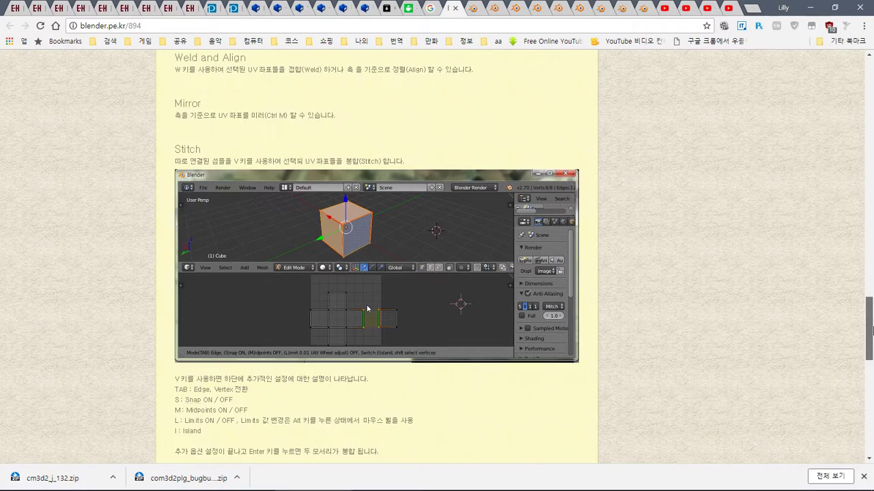
Skim the Stitch and Average Island Scale sections of the blender.pe.kr page, and switch back to Blender
drag(872, 333, 872, 345)
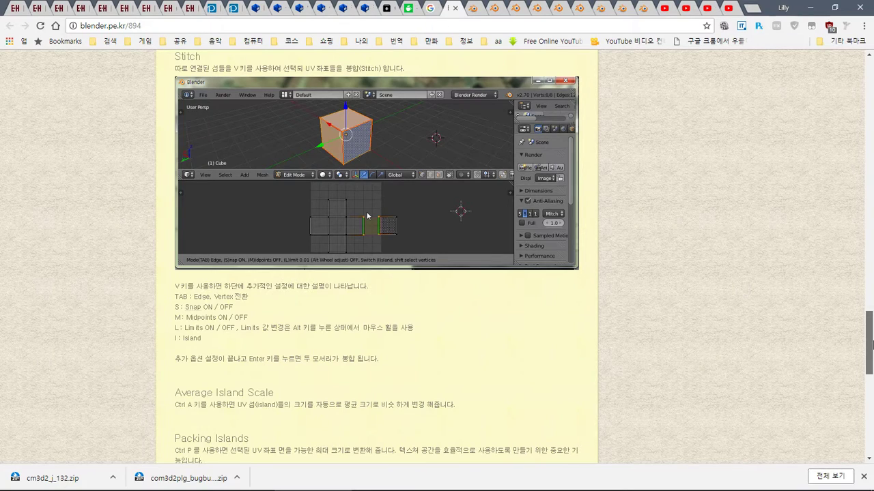
drag(872, 345, 869, 323)
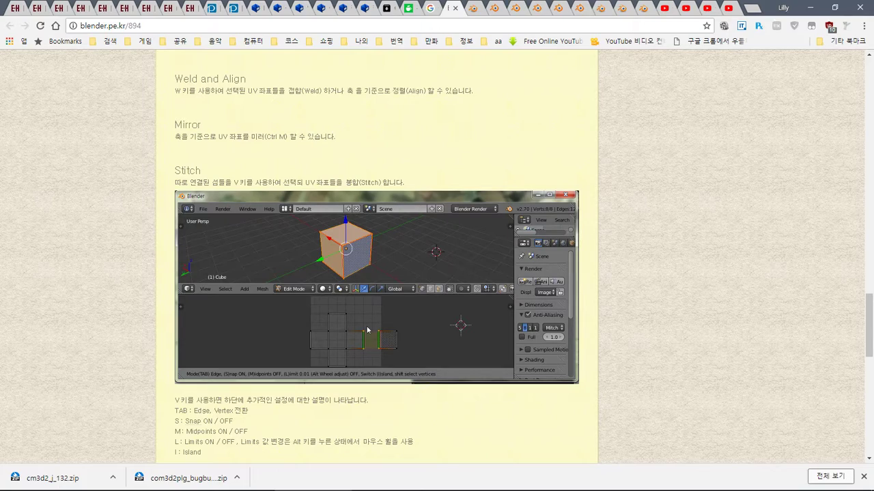
mouse_move(871, 485)
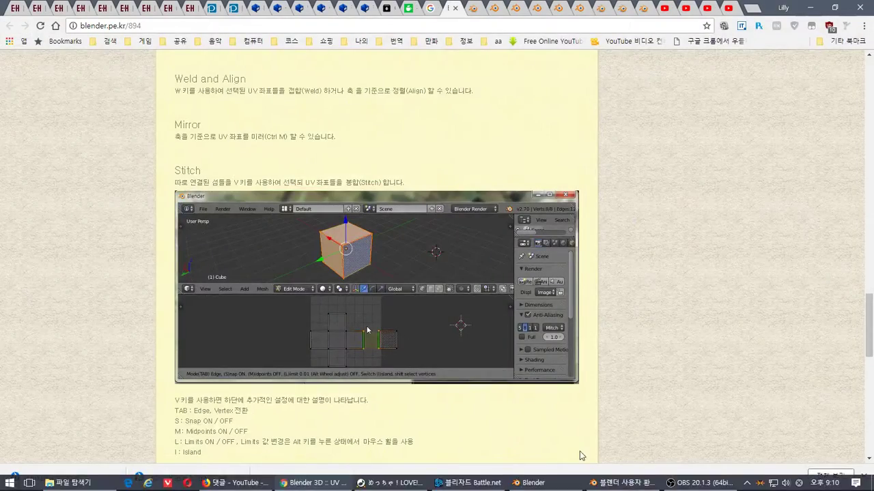
mouse_move(539, 482)
click(526, 437)
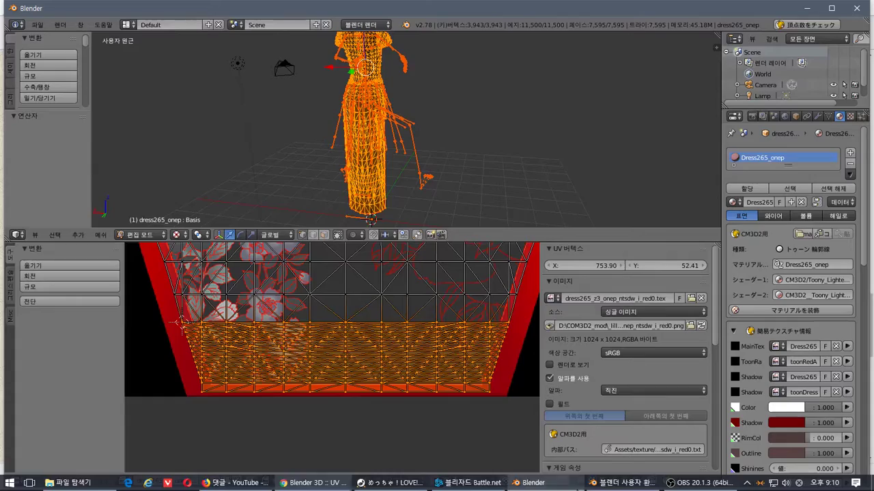
Examine the dress in the 3D view and the selected hem UVs against the floral texture, as a whole and in close-up
middle_drag(444, 191, 398, 119)
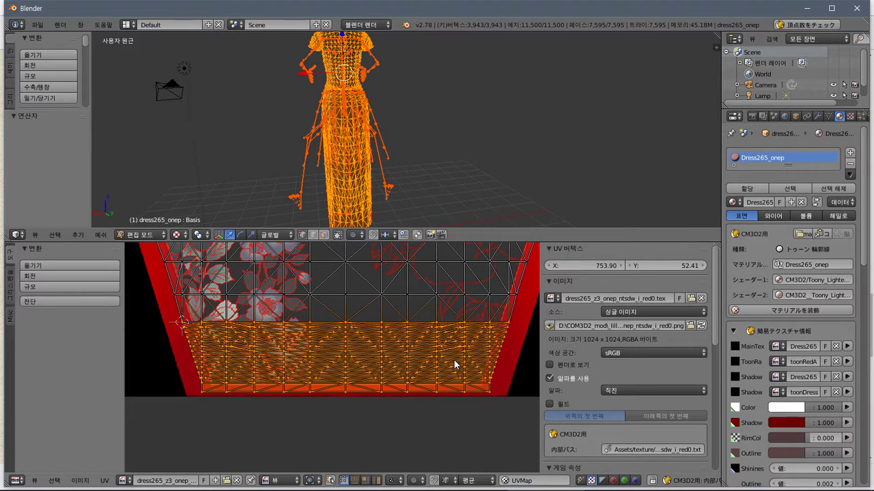
scroll(428, 335, down, 2)
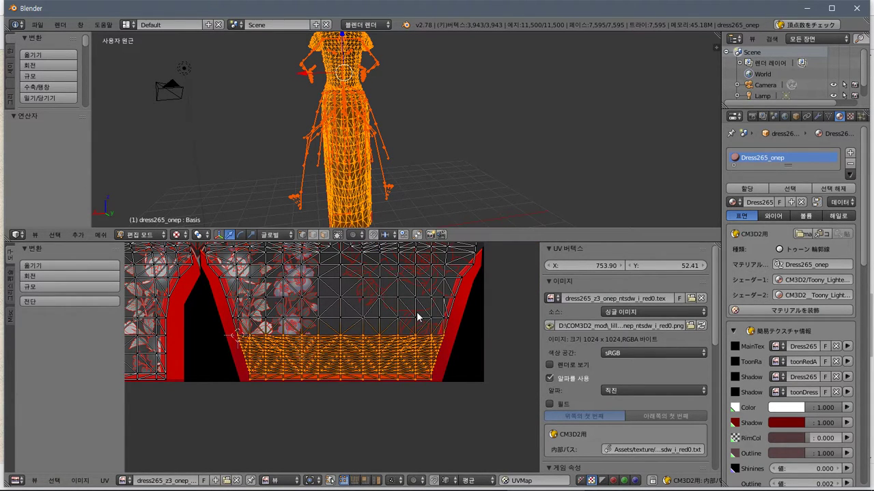
scroll(417, 312, down, 3)
scroll(416, 309, down, 2)
scroll(412, 303, up, 4)
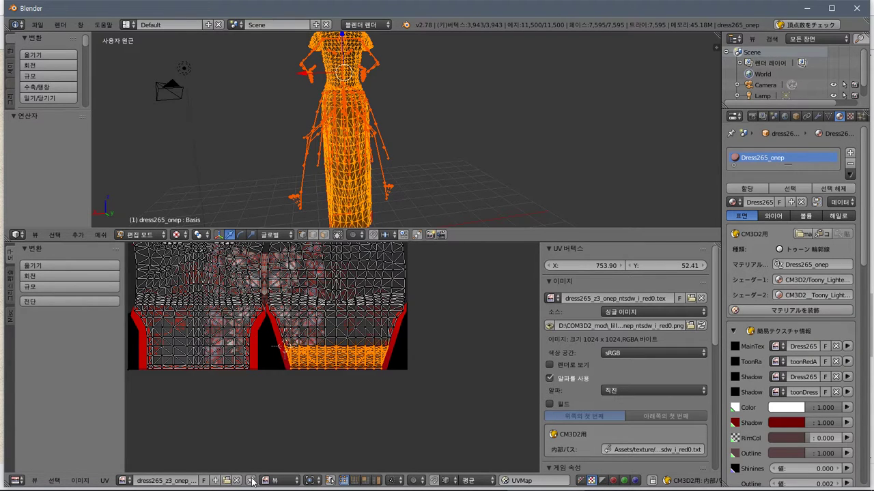
scroll(318, 382, up, 3)
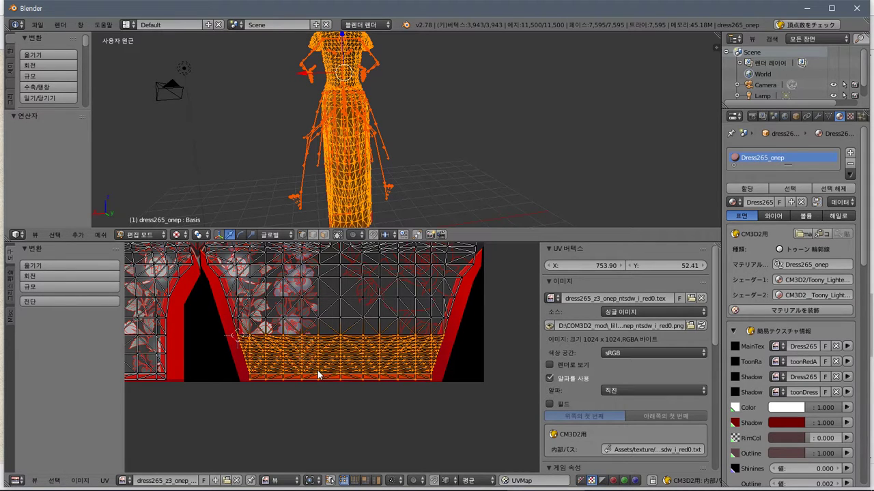
scroll(217, 313, up, 3)
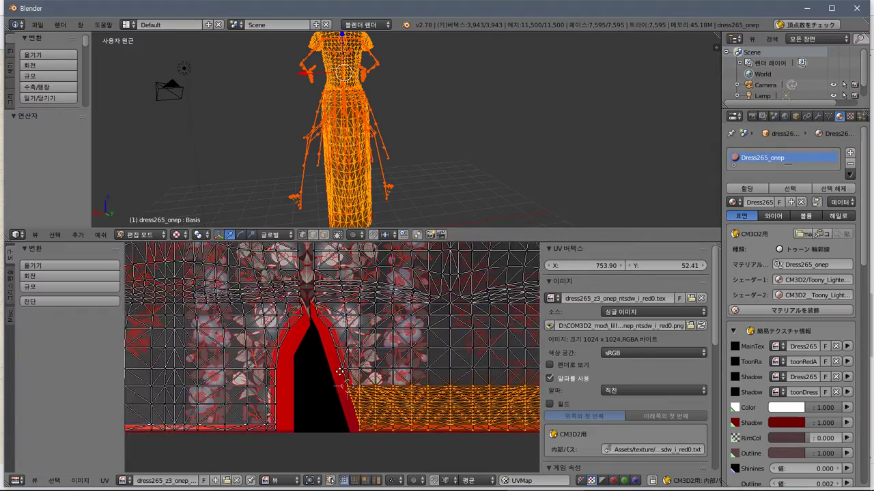
middle_drag(339, 372, 265, 334)
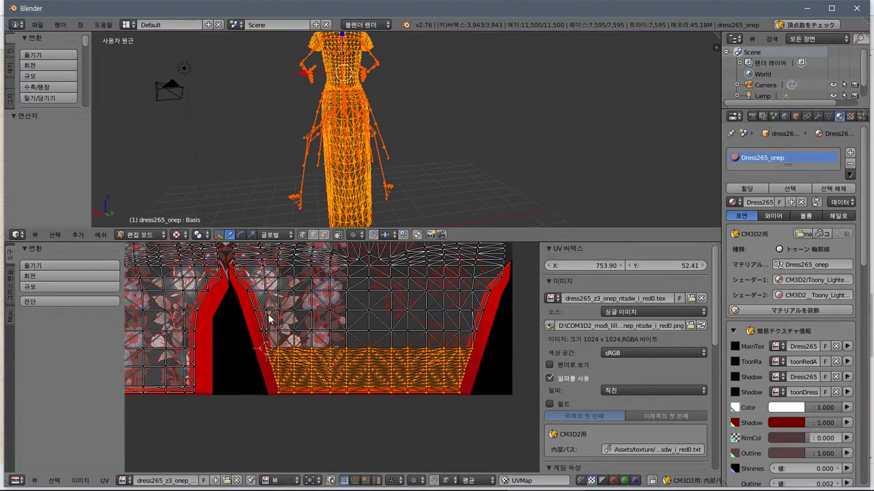
scroll(302, 343, up, 1)
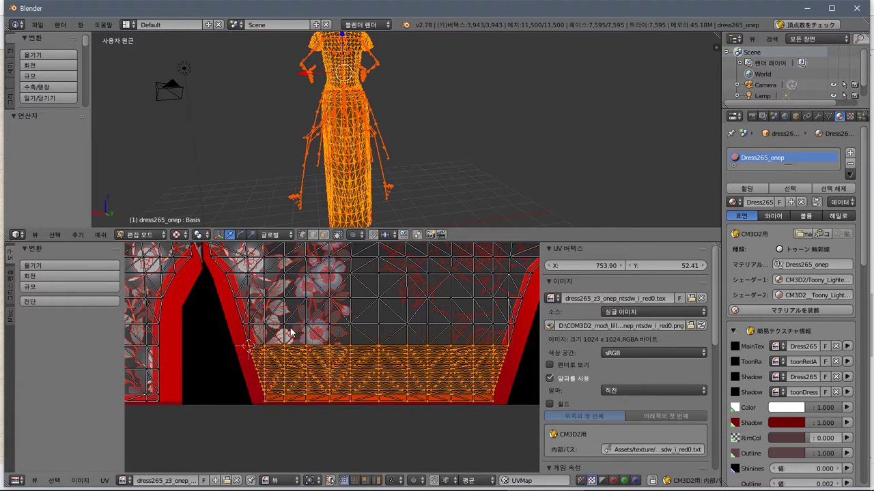
scroll(366, 376, up, 2)
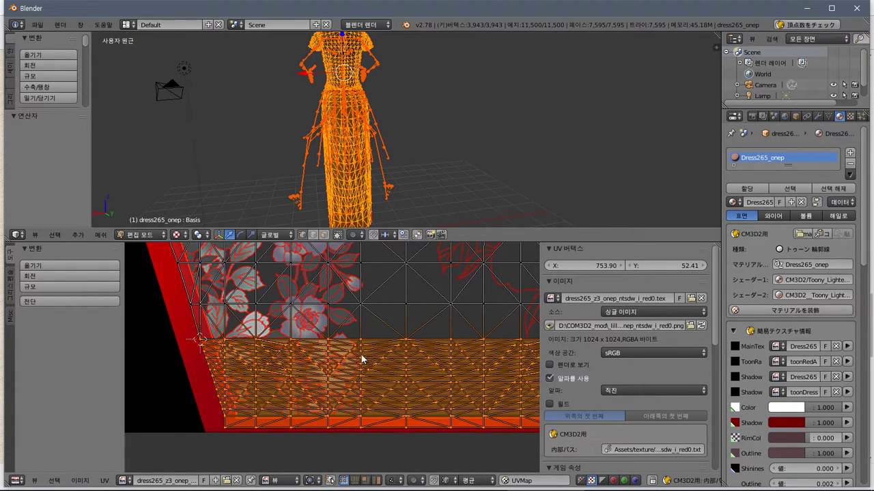
Reselect only the dense hem UVs above the lowest edge row, and widen the UV editor's image area
key(a)
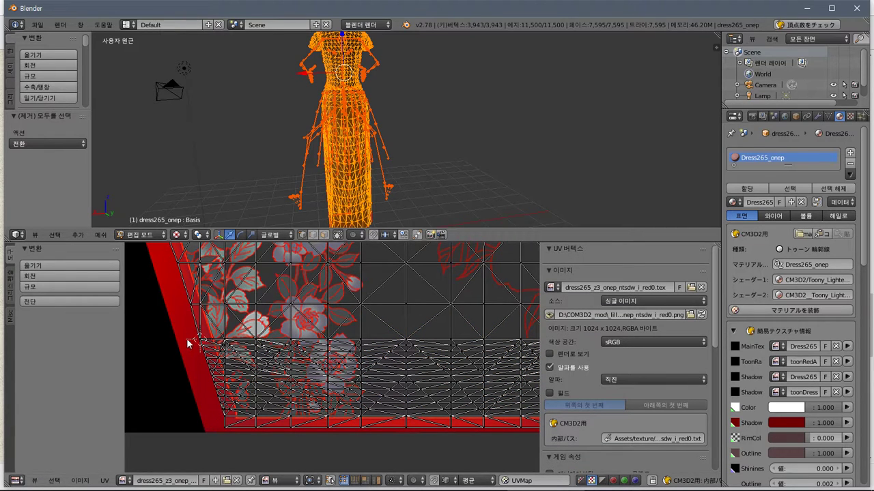
key(b)
drag(183, 323, 702, 421)
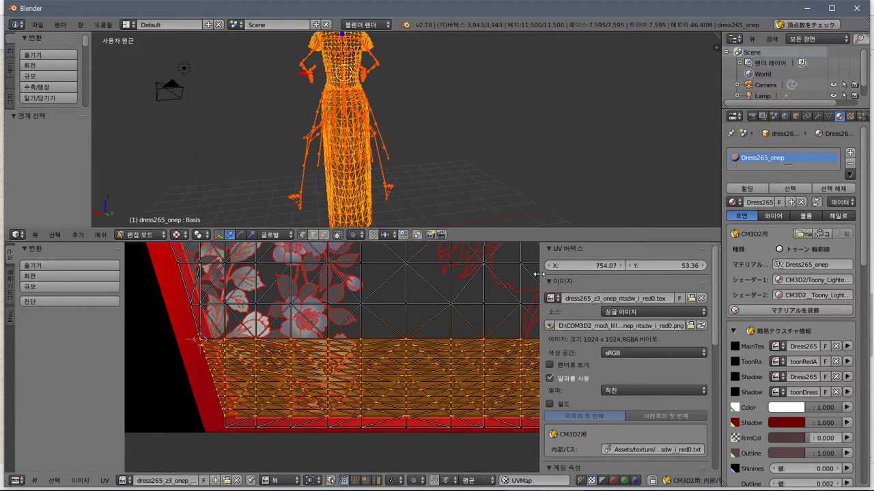
drag(540, 273, 644, 273)
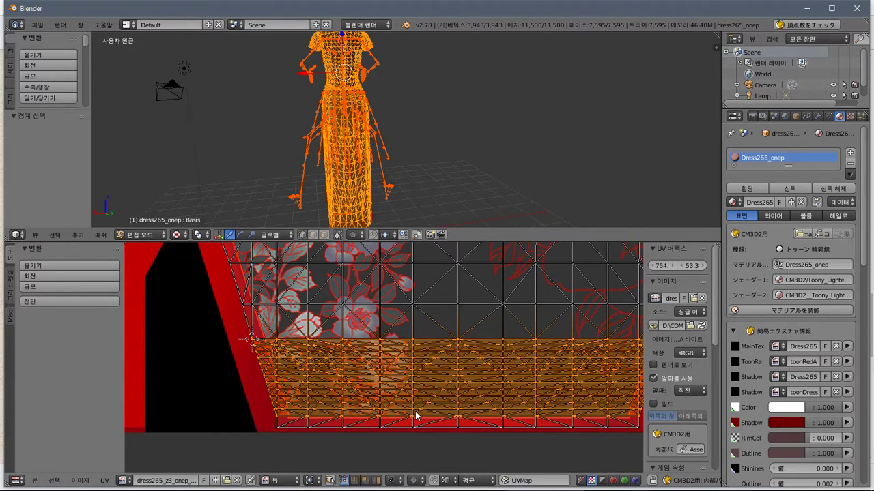
middle_drag(416, 413, 341, 384)
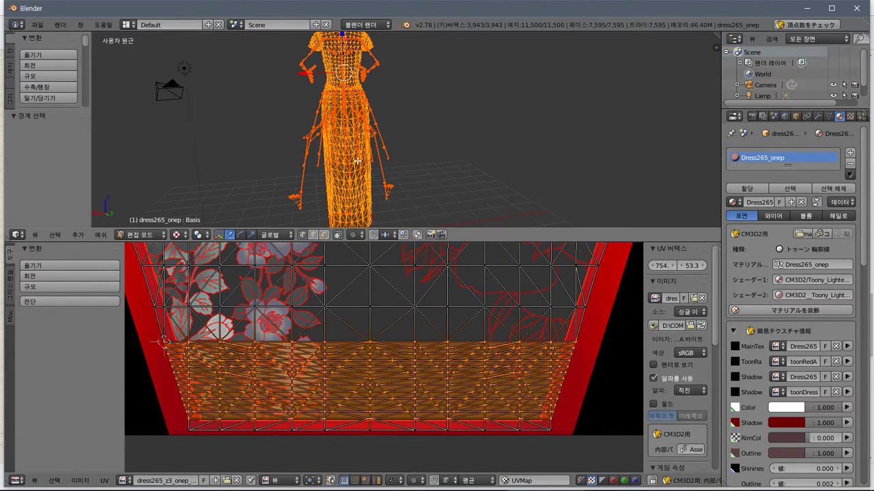
Deselect the whole dress mesh and show its skirt in the orthographic right view
scroll(300, 151, up, 3)
key(a)
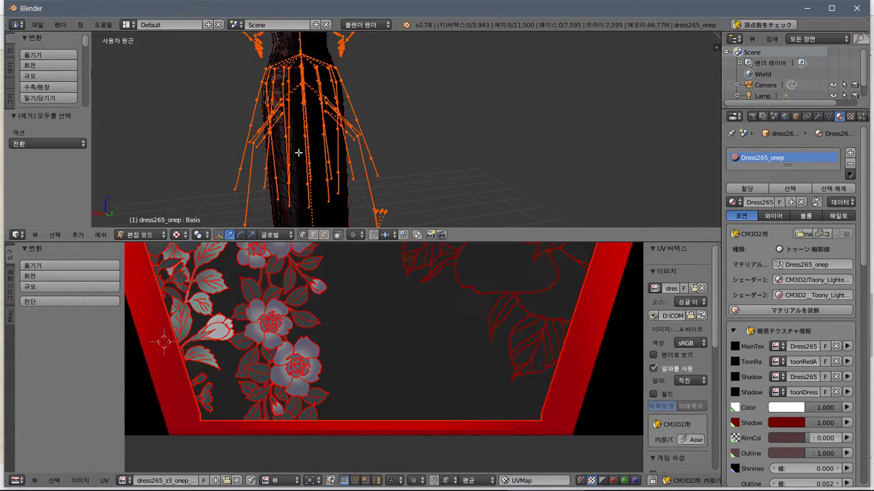
middle_drag(298, 151, 400, 142)
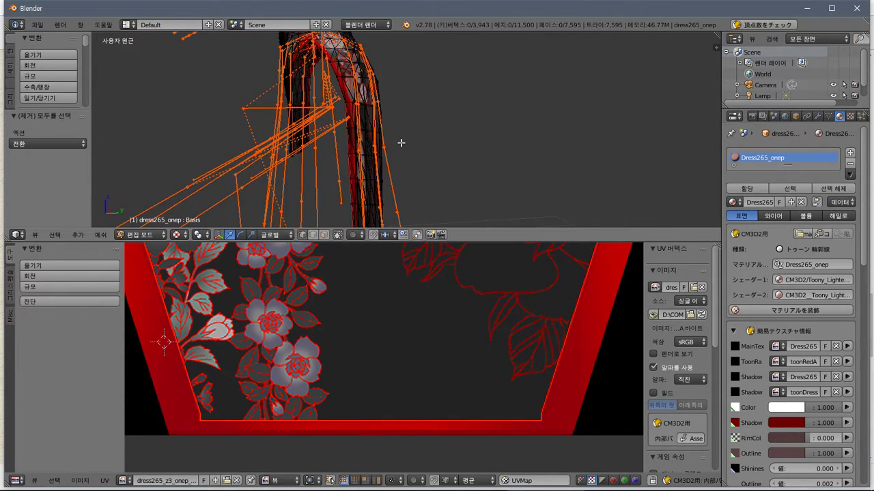
key(KP_1)
key(KP_6)
key(KP_6)
key(KP_6)
key(KP_6)
key(KP_6)
key(KP_6)
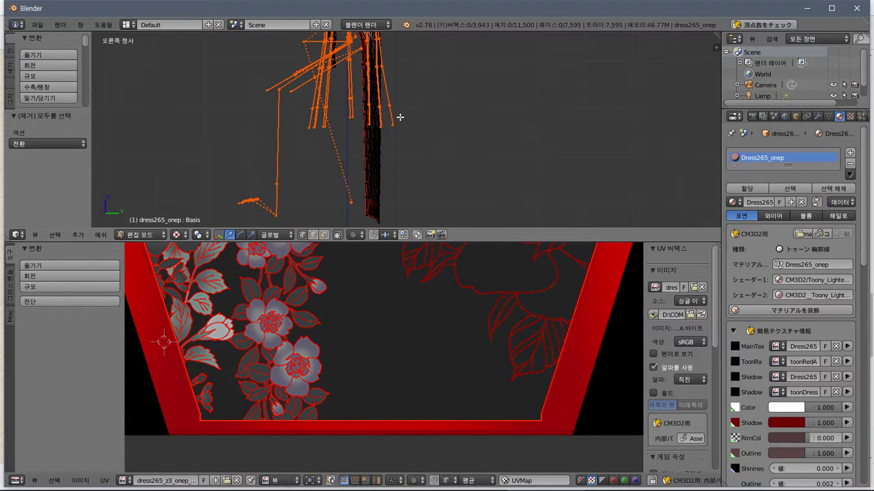
key(KP_6)
middle_drag(400, 117, 394, 130)
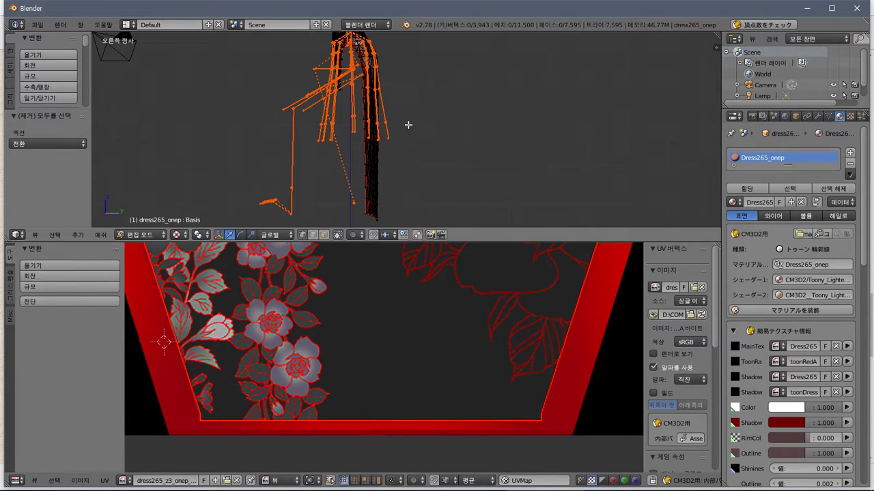
key(b)
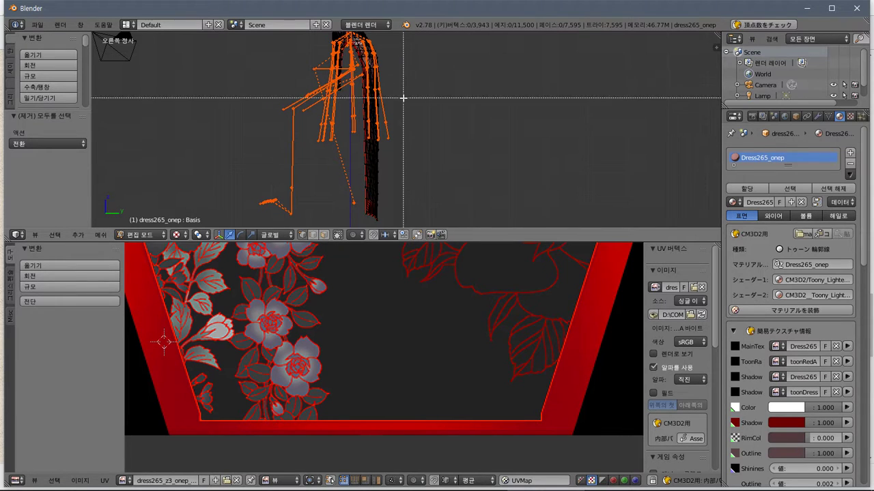
drag(408, 64, 357, 231)
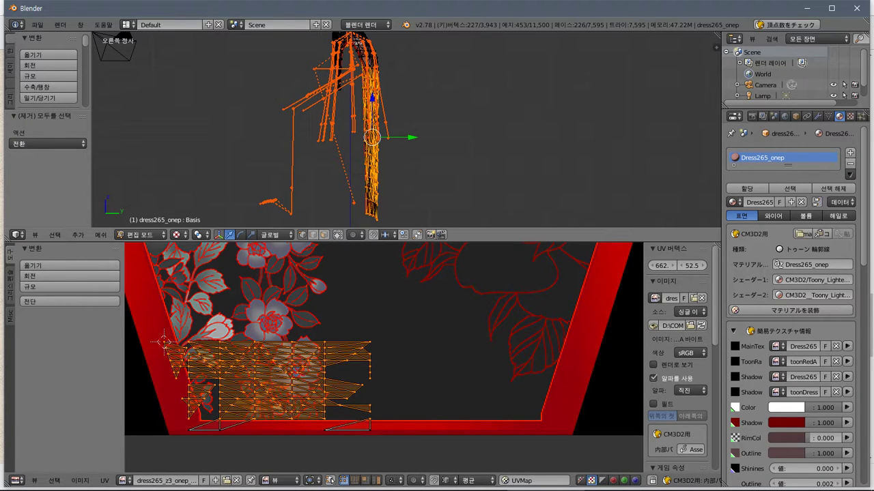
key(a)
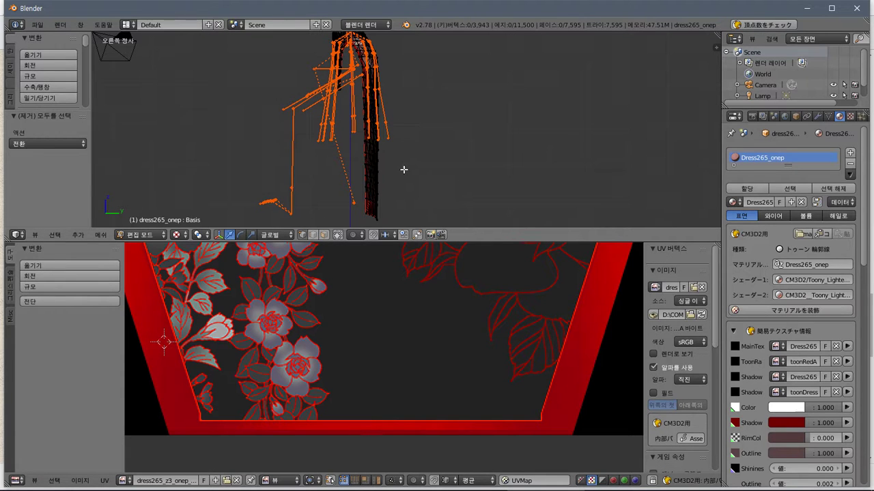
Box-select all vertices of the skirt's long back panel down to the hem, including those hidden from view
key(b)
drag(404, 62, 359, 238)
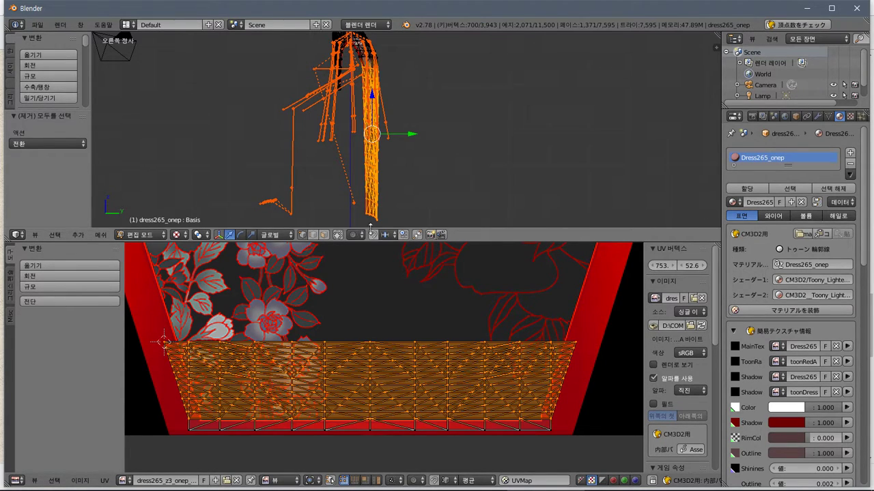
scroll(409, 161, up, 3)
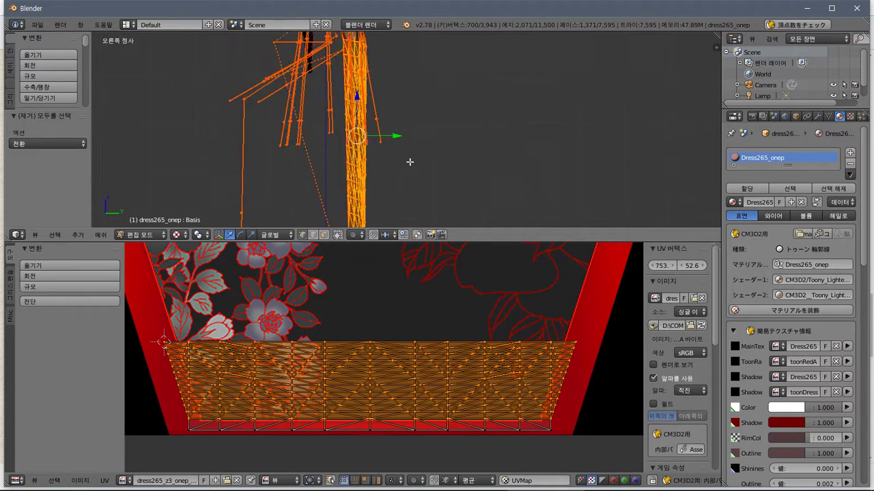
scroll(410, 161, up, 2)
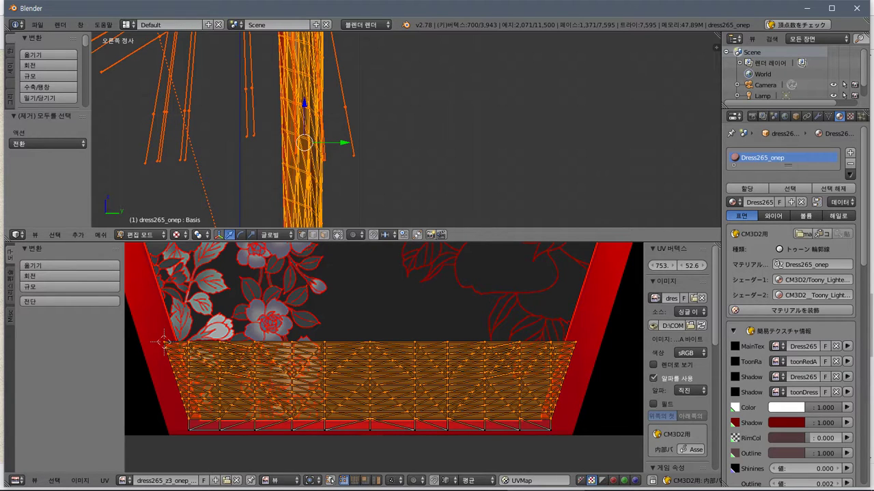
scroll(382, 325, up, 1)
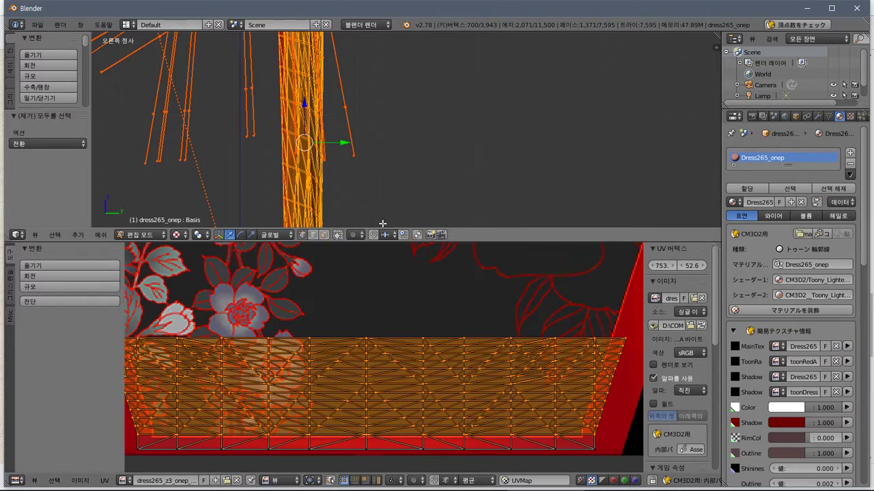
middle_drag(370, 143, 417, 157)
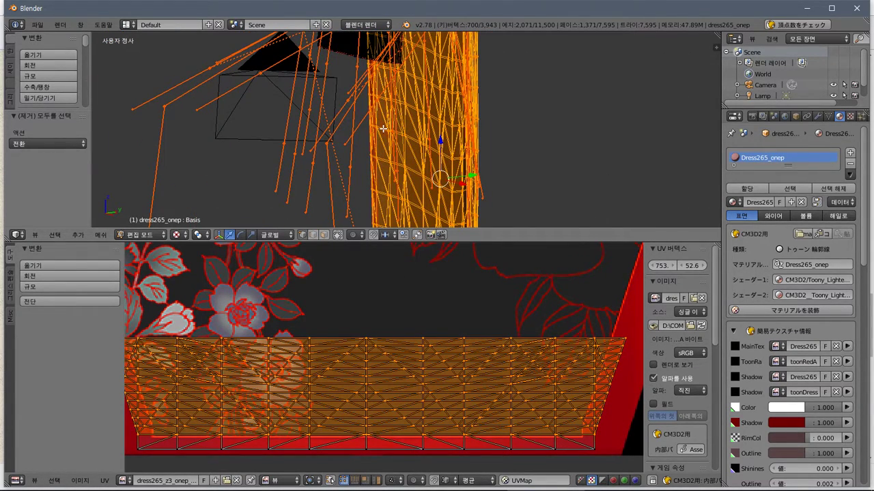
middle_drag(383, 128, 389, 127)
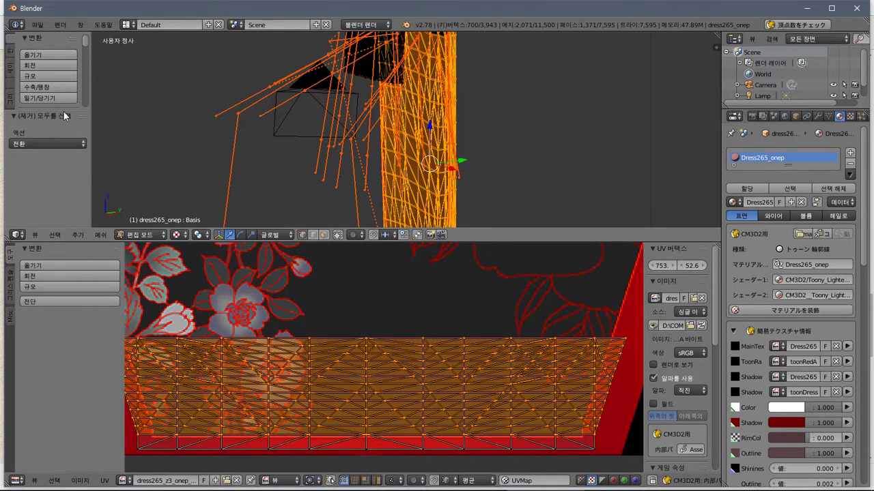
Merge the selected back panel vertices at their center (중심에) and inspect the dress
drag(64, 111, 79, 184)
scroll(58, 118, down, 5)
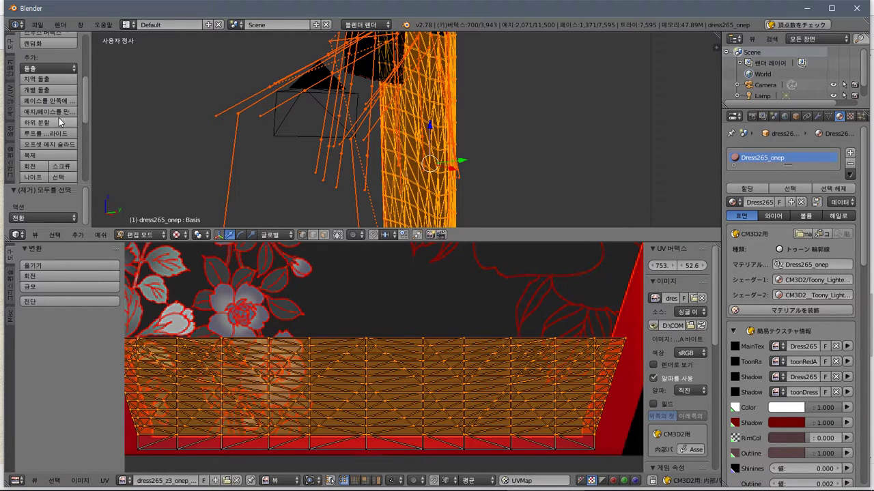
scroll(58, 118, down, 2)
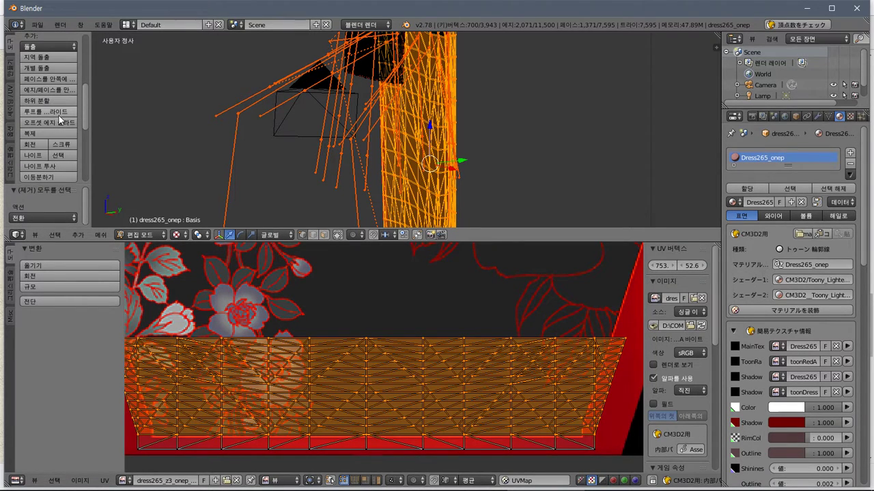
scroll(59, 120, down, 2)
scroll(59, 116, down, 4)
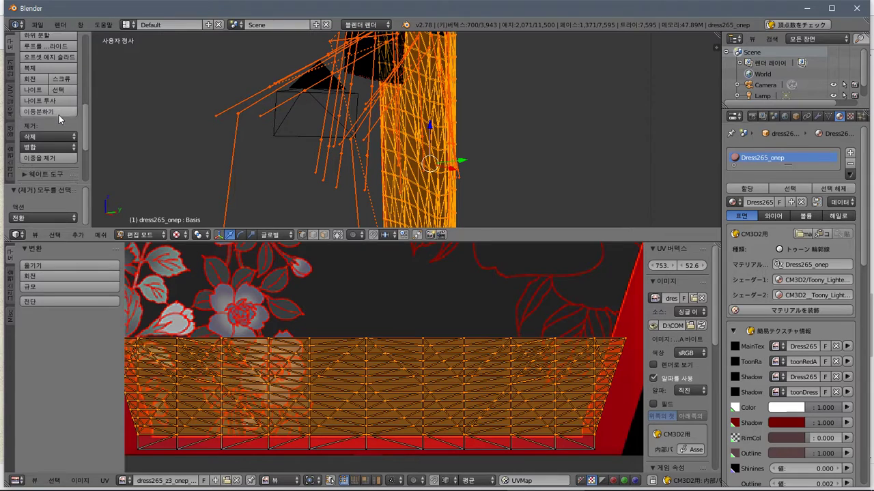
click(52, 148)
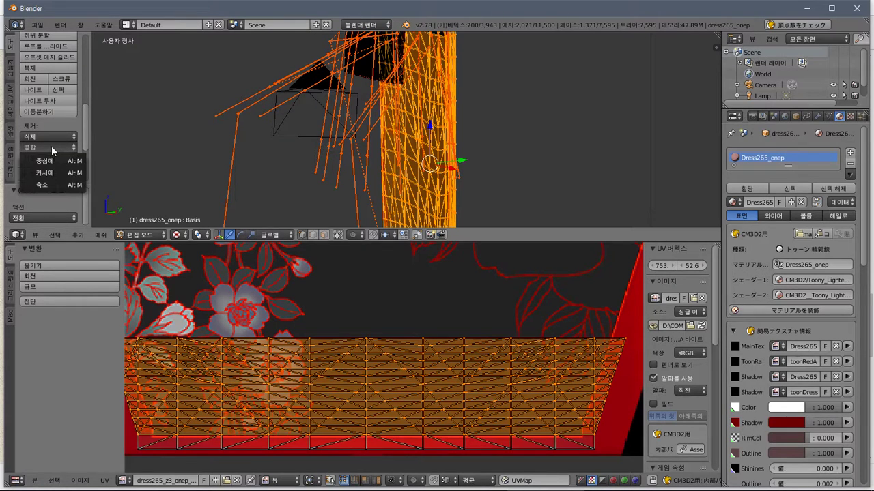
click(54, 161)
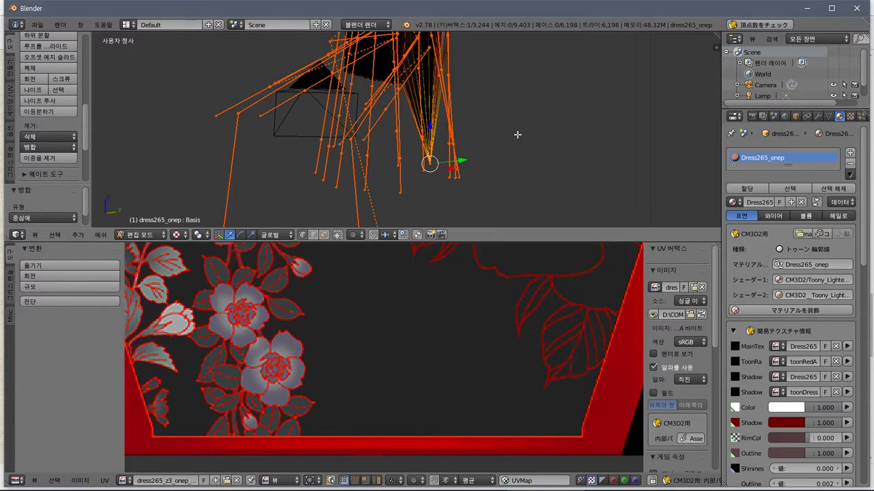
middle_drag(517, 135, 439, 150)
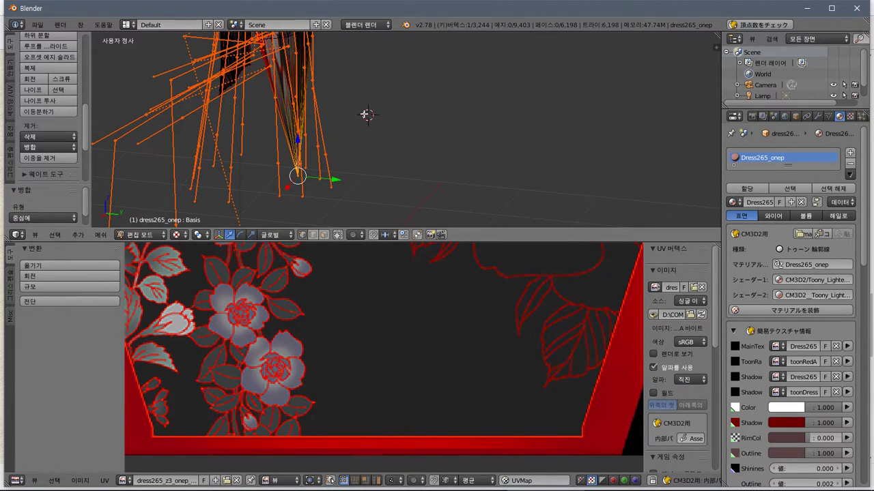
Try to merge the selected skirt vertices with Collapse (축소) and Remove Doubles (이중을 제거)
click(58, 146)
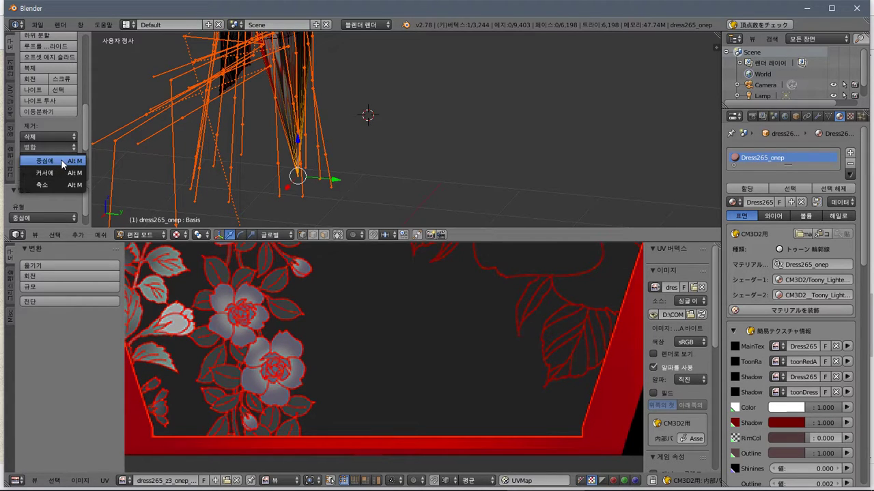
click(55, 183)
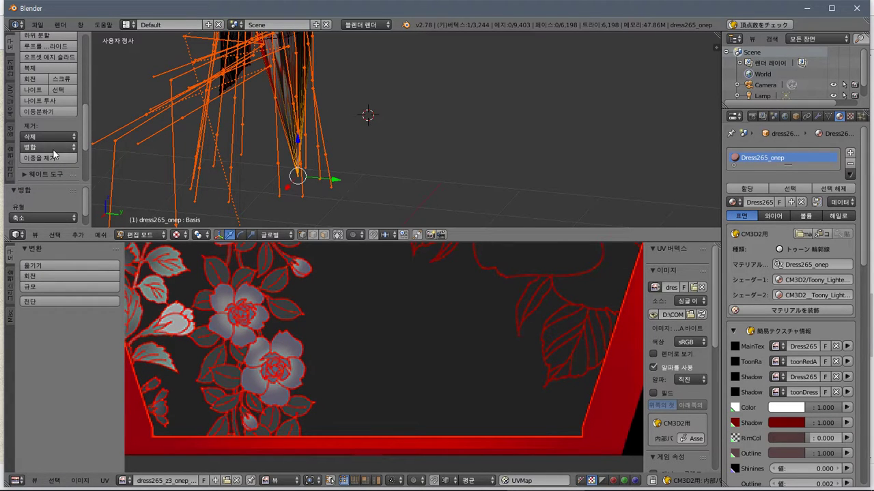
click(53, 158)
click(367, 134)
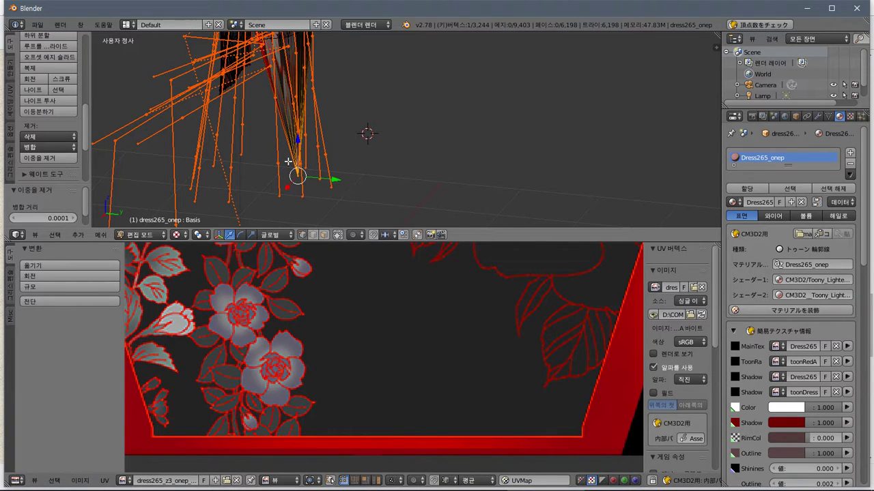
click(336, 294)
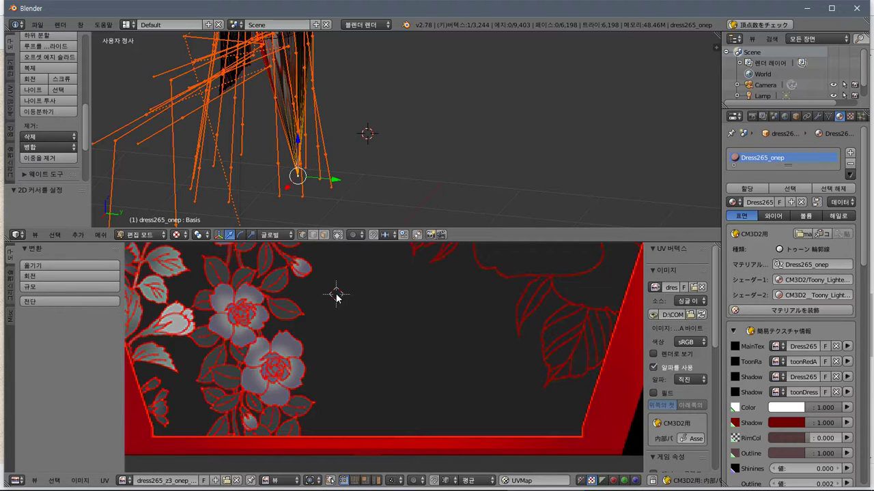
Inspect individual vertices of the merged skirt panel, and examine its pointed tip up close in Object Mode
right_click(209, 104)
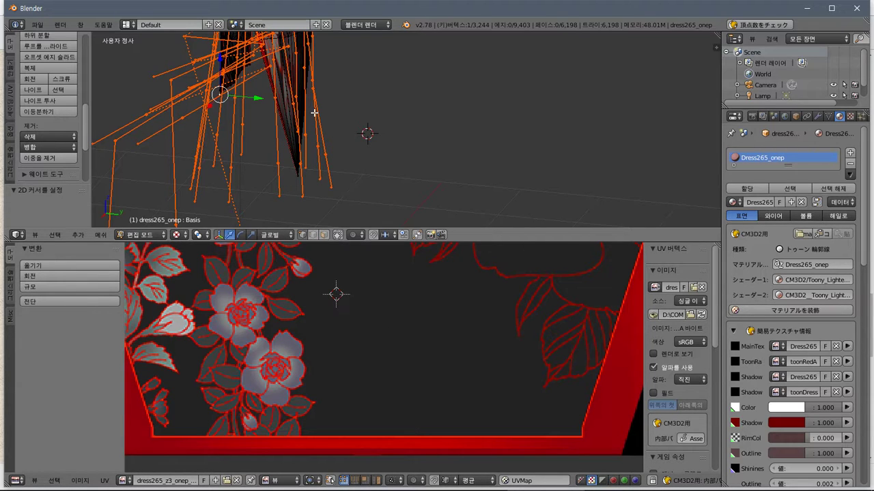
middle_drag(493, 183, 377, 169)
right_click(325, 85)
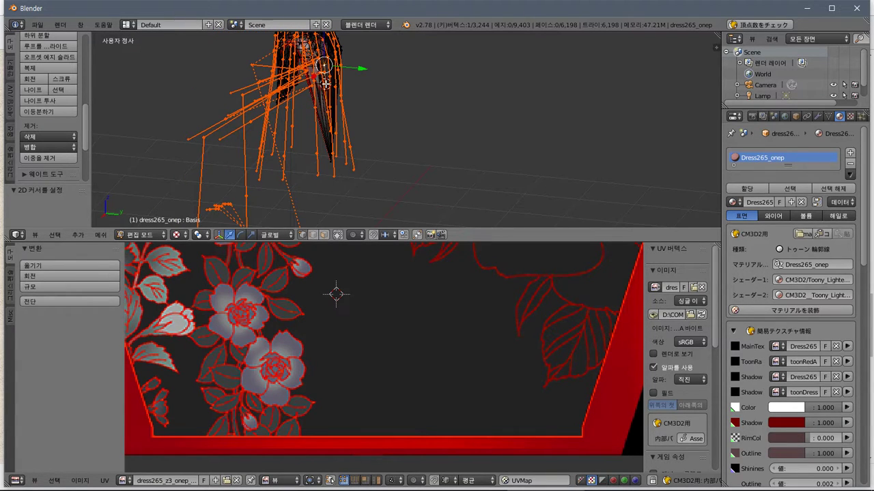
click(147, 234)
click(146, 220)
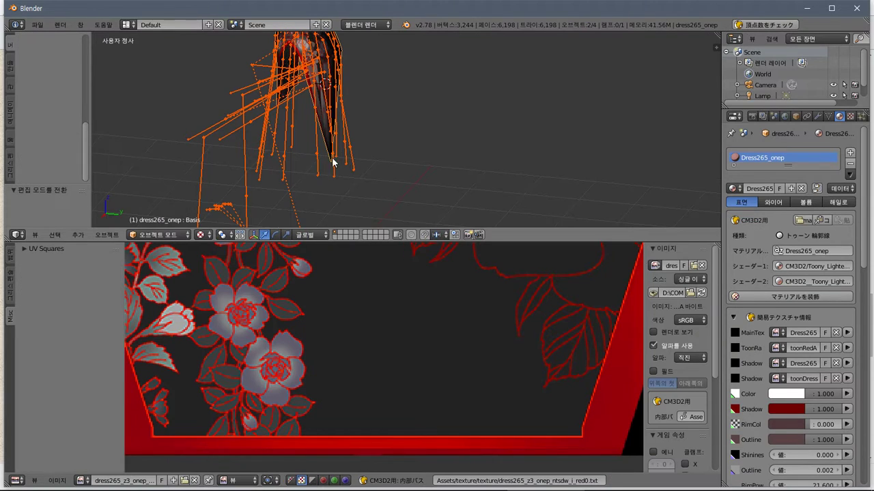
scroll(329, 84, up, 6)
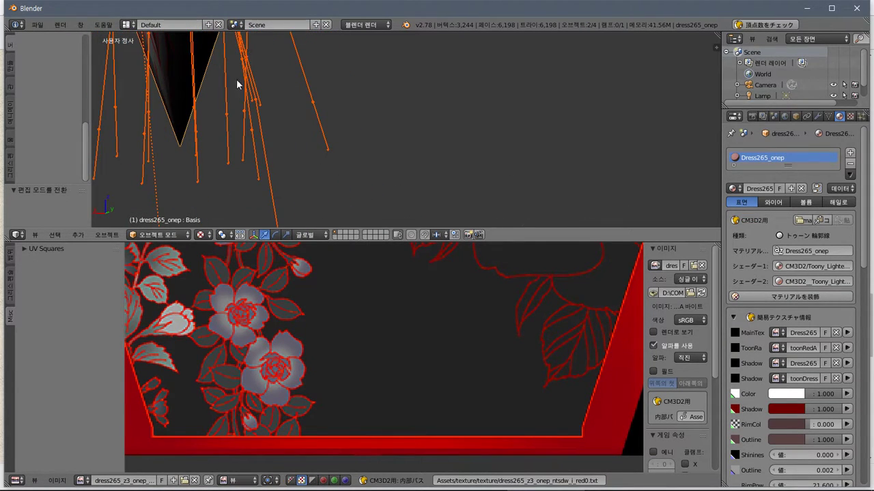
right_click(204, 103)
right_click(153, 77)
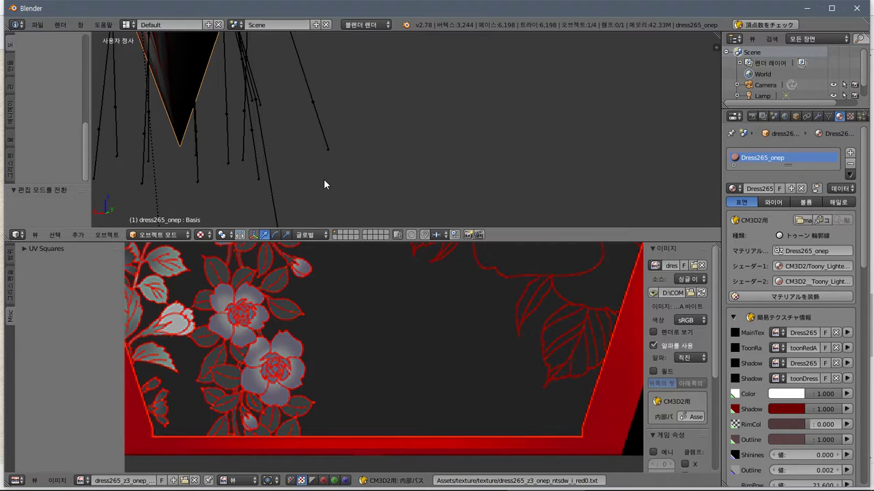
key(super)
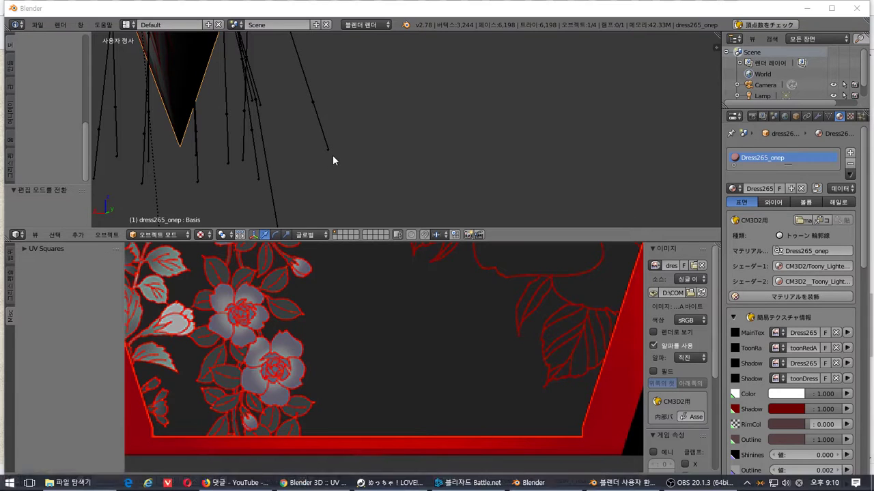
click(373, 11)
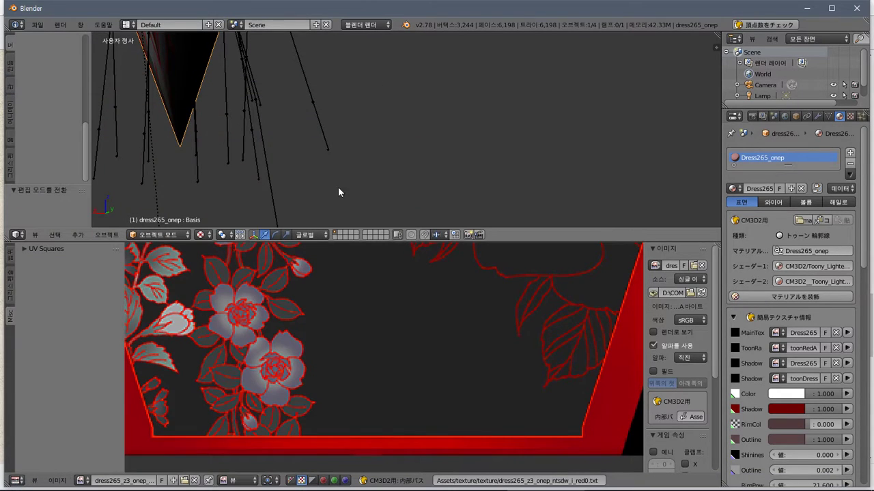
middle_drag(248, 138, 309, 190)
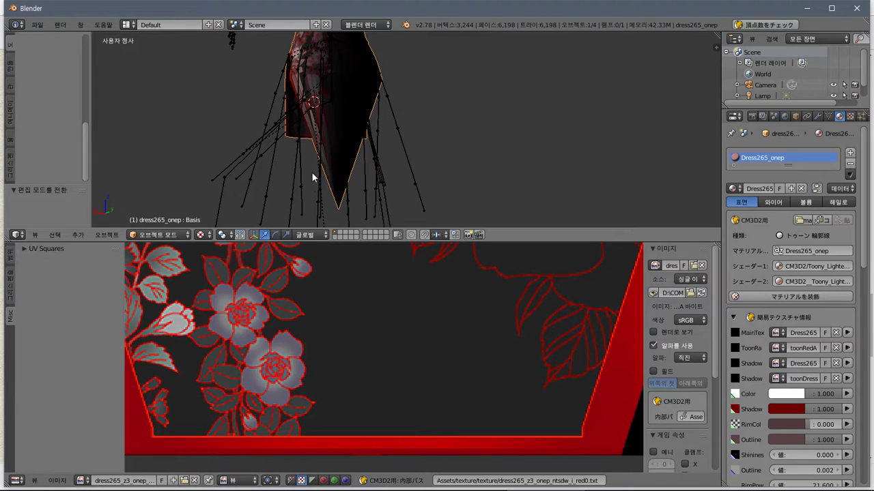
Select the dress mesh together with its armature and delete both from the scene
key(a)
key(a)
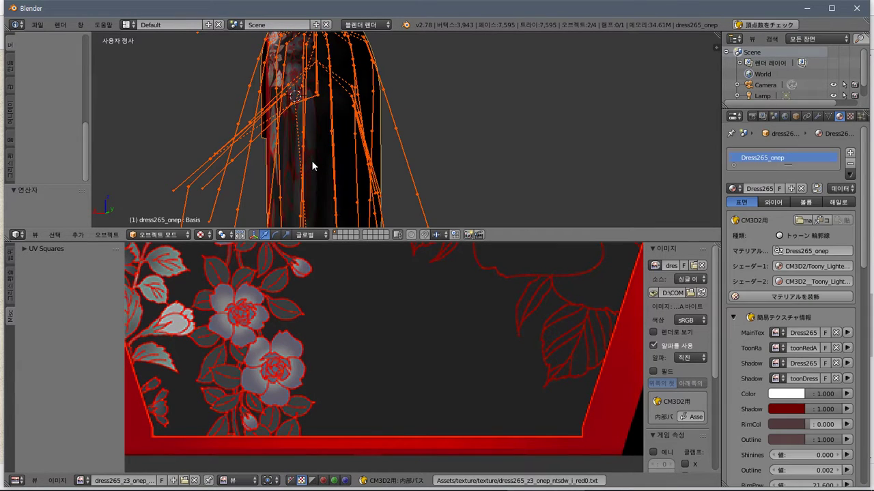
mouse_move(312, 166)
middle_down()
mouse_move(368, 171)
mouse_move(361, 197)
middle_up()
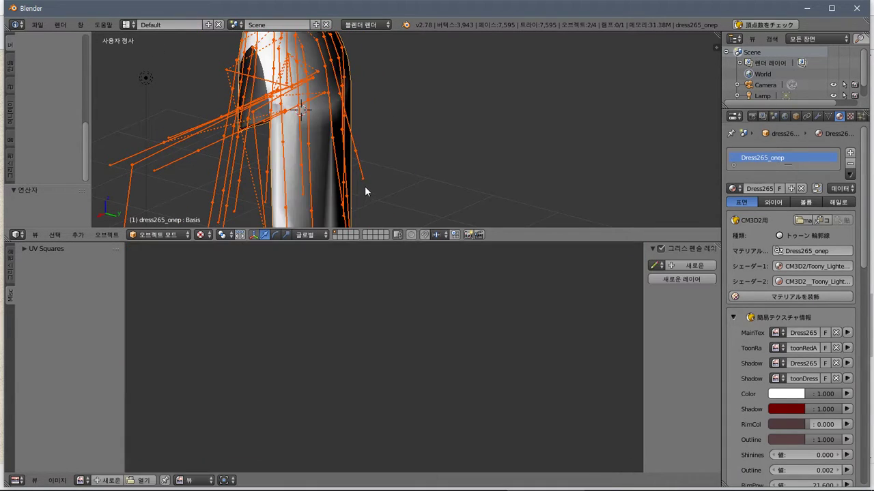
key(Delete)
scroll(357, 177, down, 6)
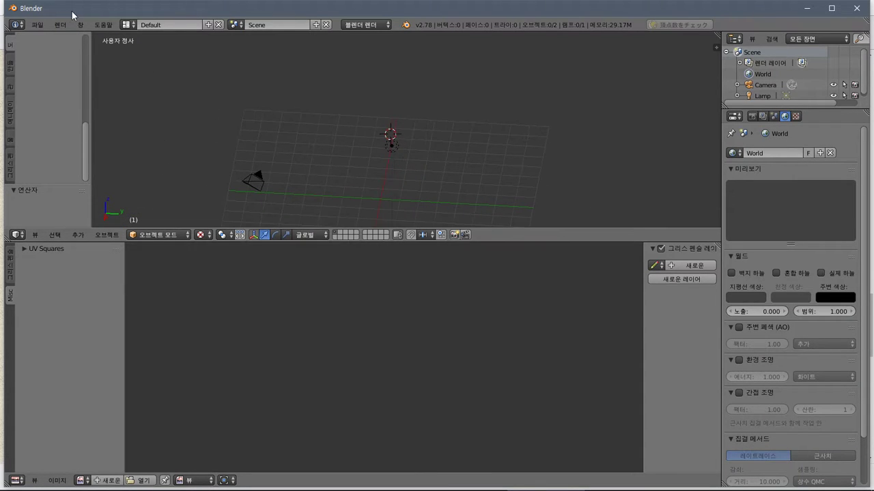
Import the CM3D2 model dress265_onep_lilly.model into the emptied scene
click(37, 25)
mouse_move(90, 221)
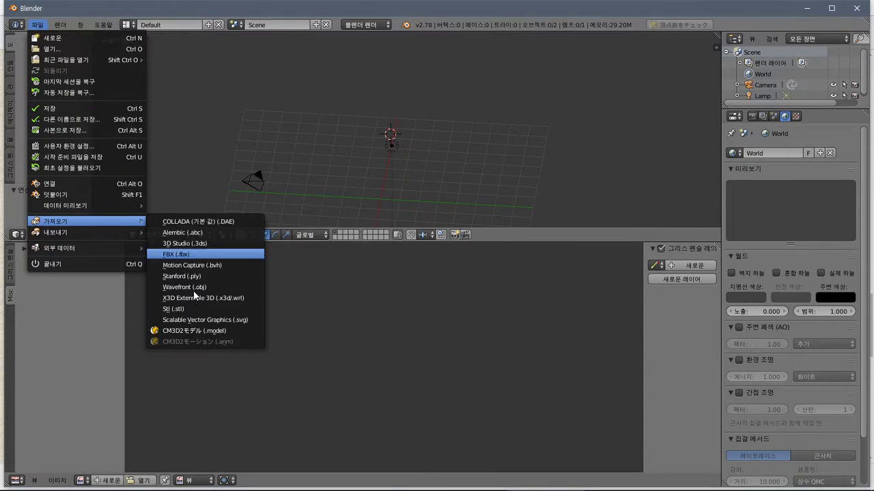
click(232, 331)
double_click(237, 101)
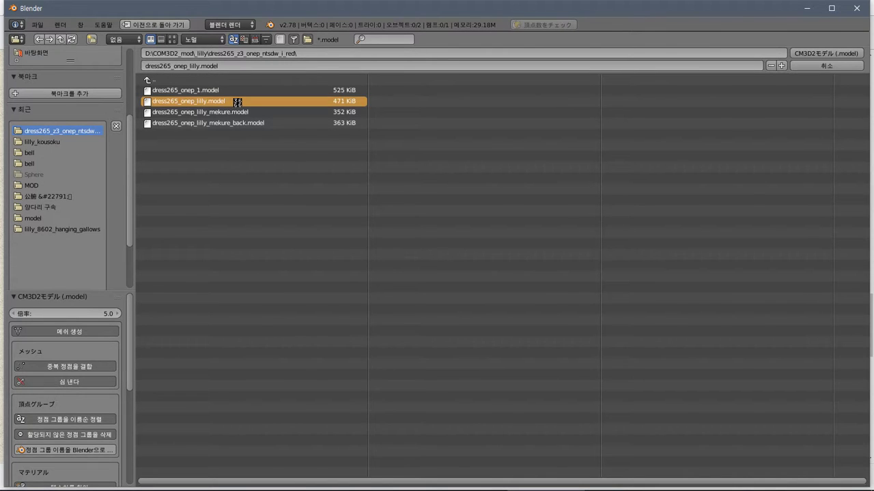
scroll(397, 128, up, 4)
middle_drag(386, 121, 390, 86)
scroll(273, 80, up, 3)
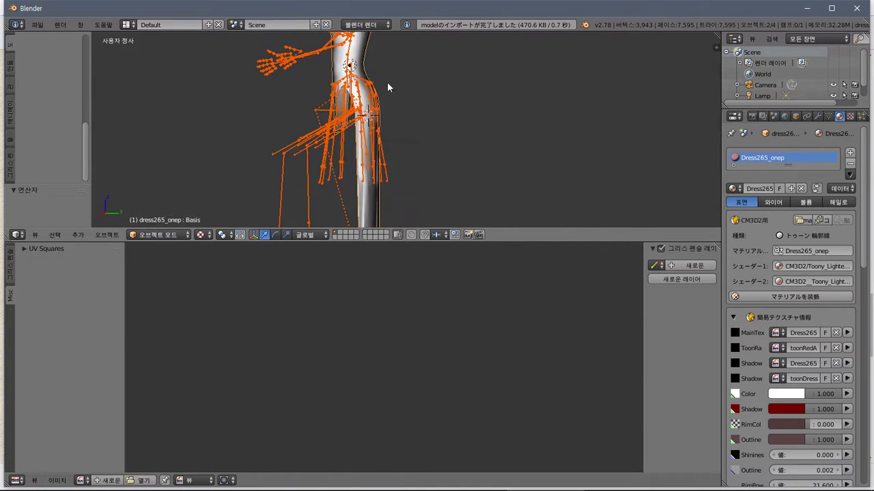
Put the imported dress in Edit Mode and show it in the orthographic right view
click(180, 234)
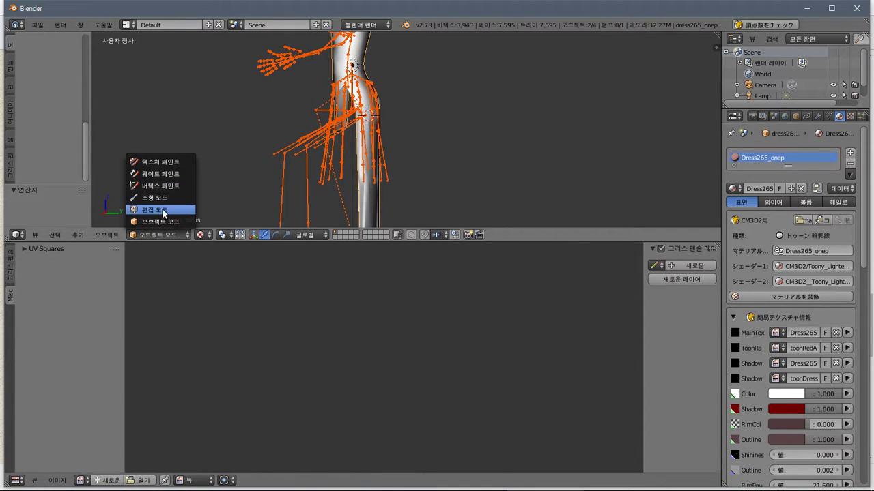
click(156, 210)
middle_drag(395, 105, 441, 111)
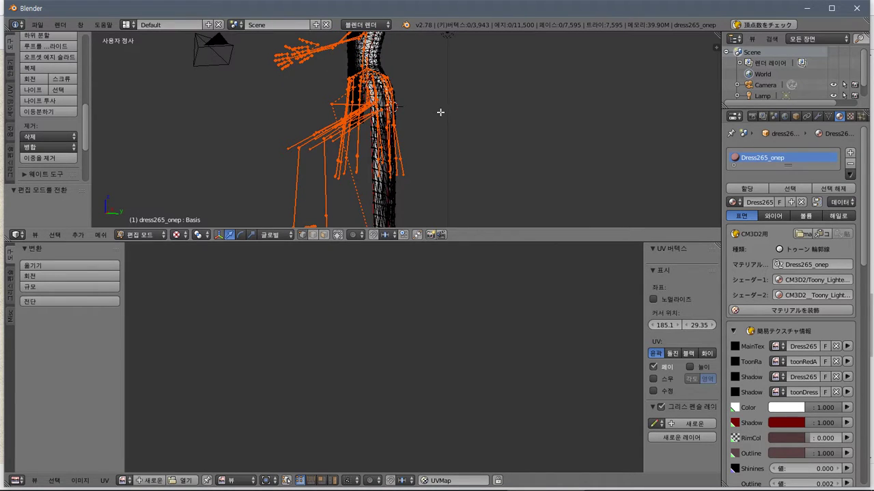
key(KP_1)
key(KP_3)
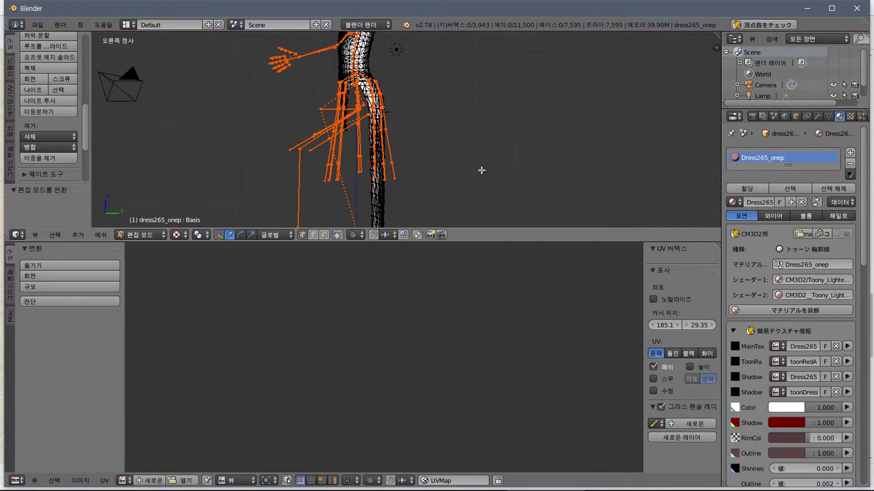
Try to show the Dress265_onep image in the UV editor
click(122, 481)
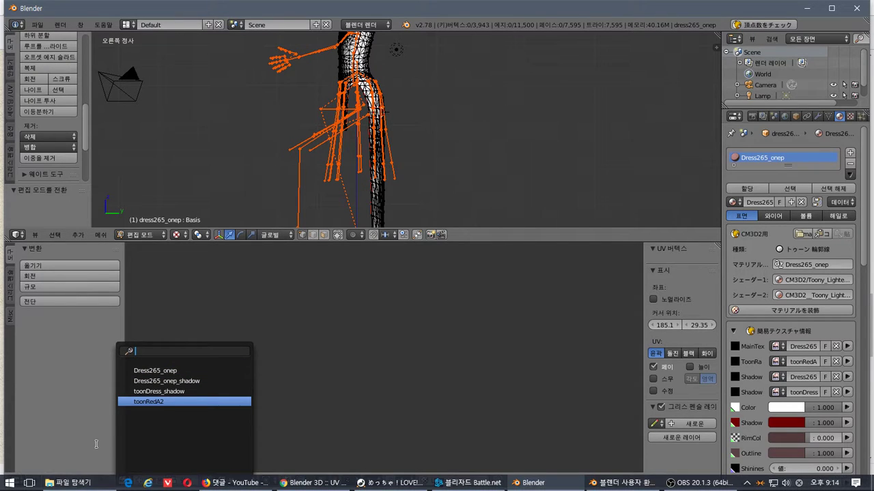
click(213, 371)
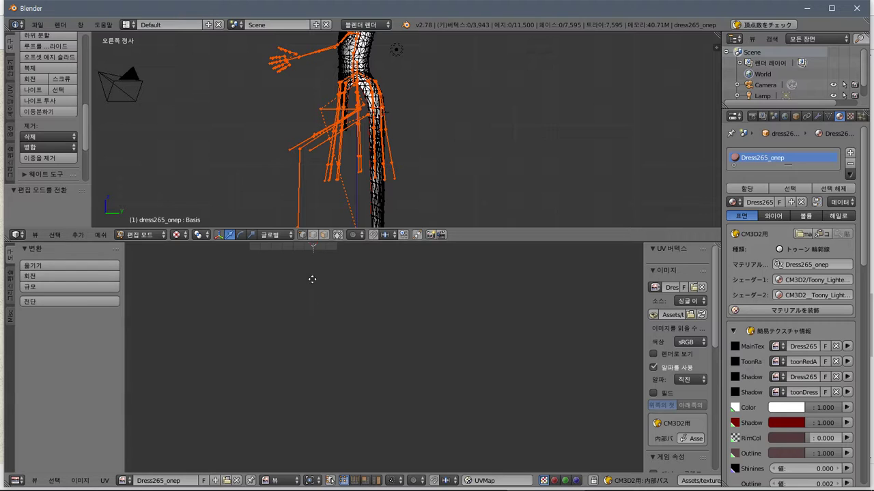
scroll(416, 321, up, 3)
Select the whole dress mesh and load the texture dress265_z3_onep_ntsdw_i_red0.tex behind its UVs in the UV editor
key(a)
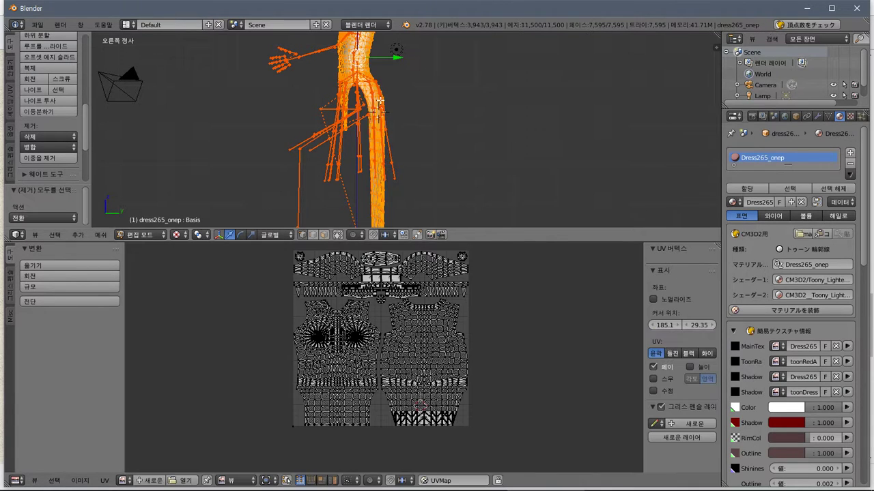
click(78, 481)
click(96, 421)
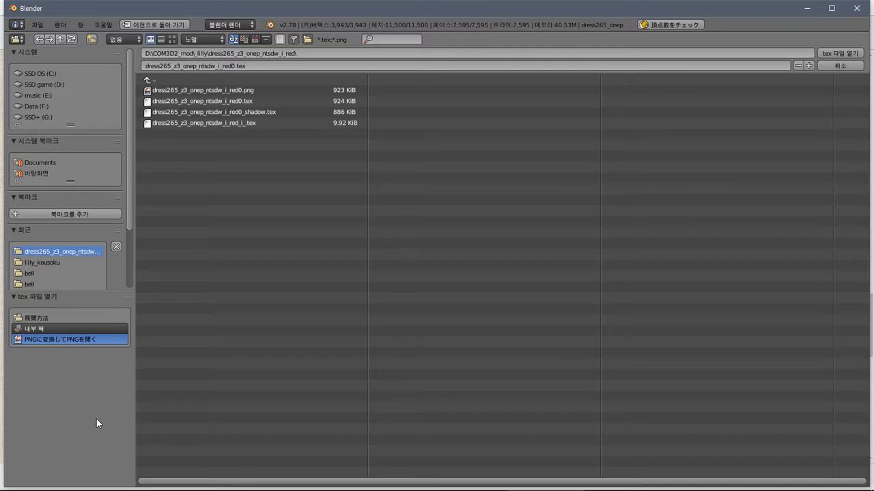
double_click(193, 101)
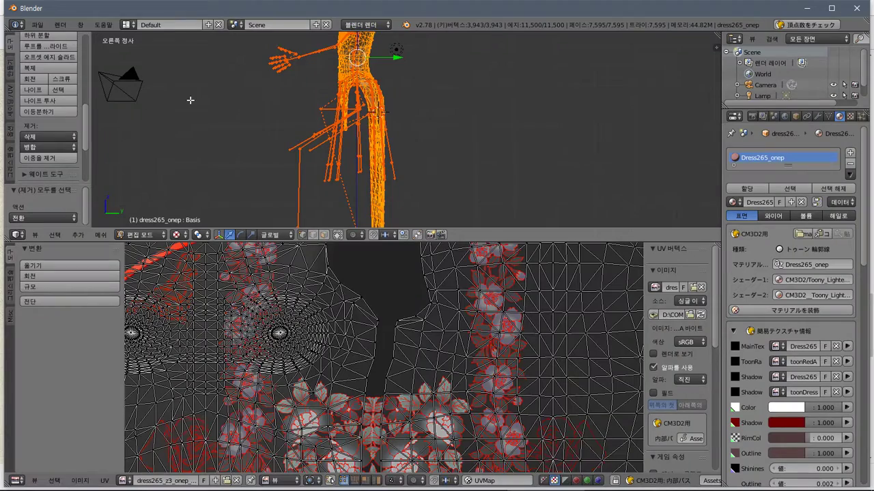
scroll(327, 308, down, 4)
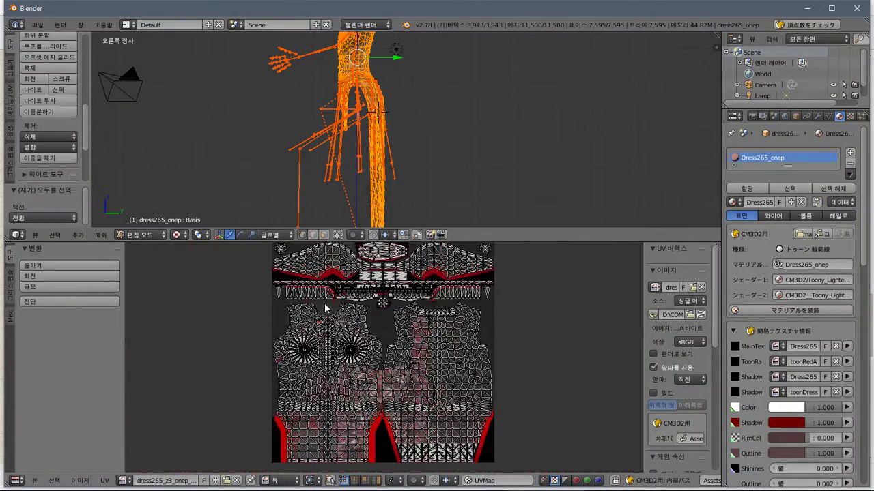
scroll(326, 307, up, 4)
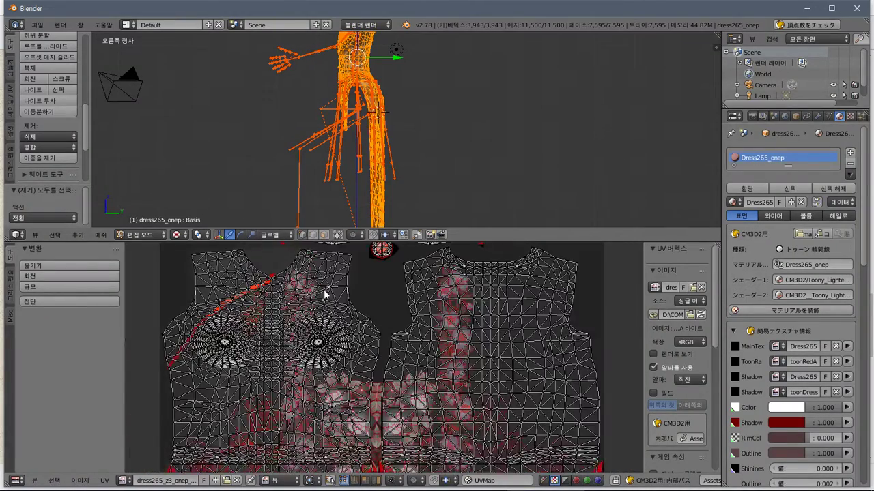
scroll(327, 294, down, 2)
scroll(451, 83, up, 3)
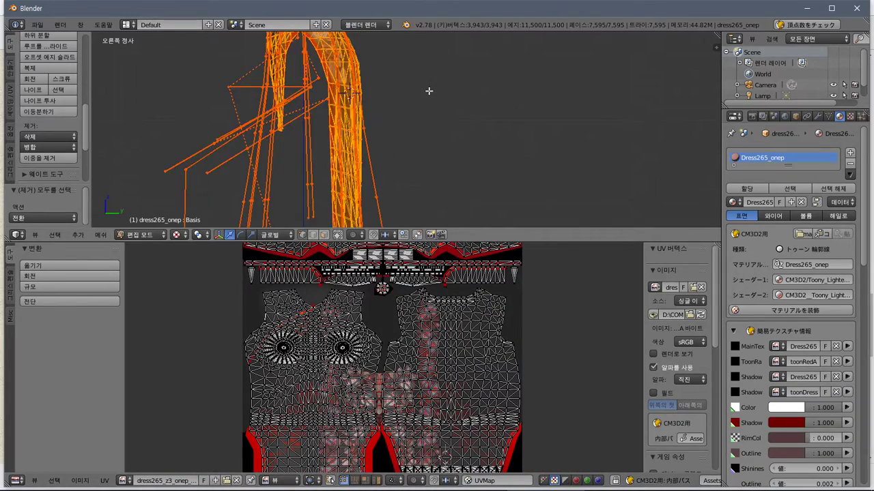
Deselect the dress mesh and frame the skirt down to its hem in the orthographic right view
middle_drag(428, 91, 369, 153)
key(a)
middle_drag(392, 132, 369, 130)
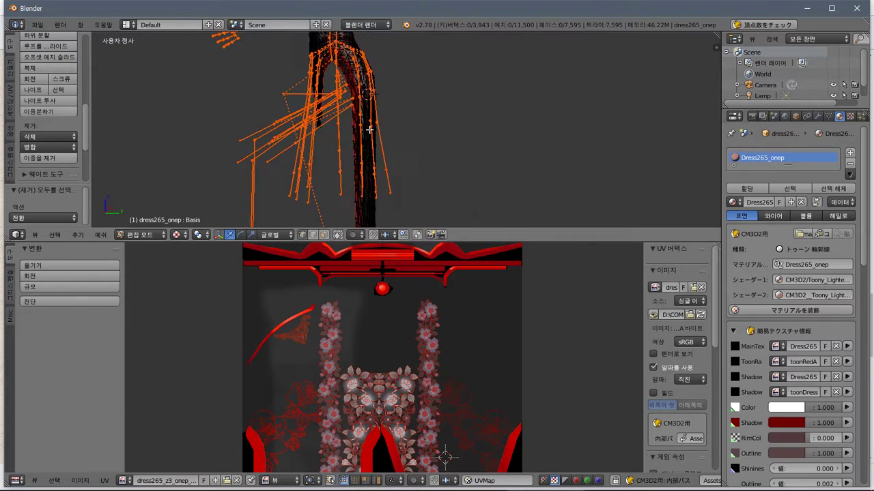
key(KP_5)
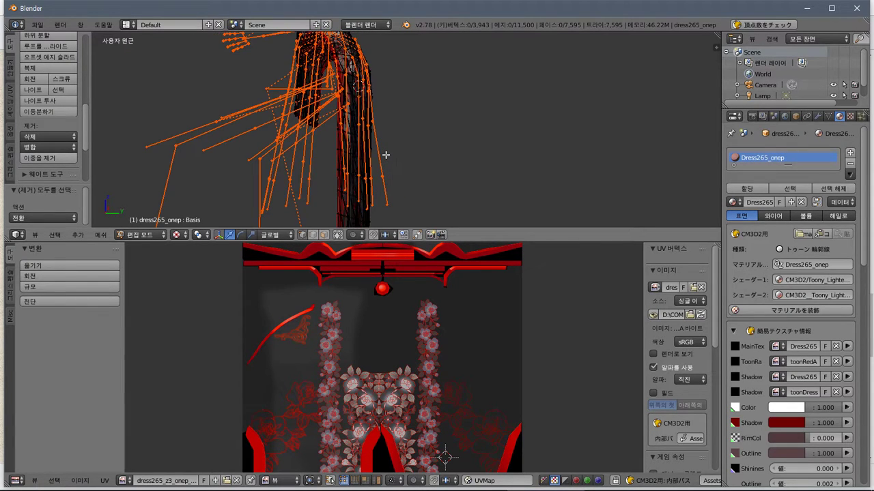
key(KP_3)
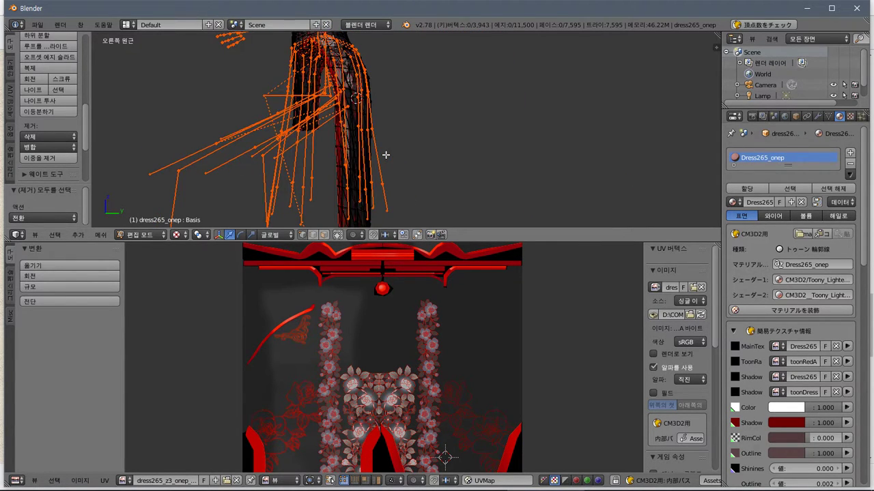
key(KP_5)
shift+middle_drag(386, 155, 395, 79)
scroll(396, 78, down, 1)
Box-select the skirt's long back panel down to the hem and remove its doubled vertices at a merge distance of 0.0001
key(b)
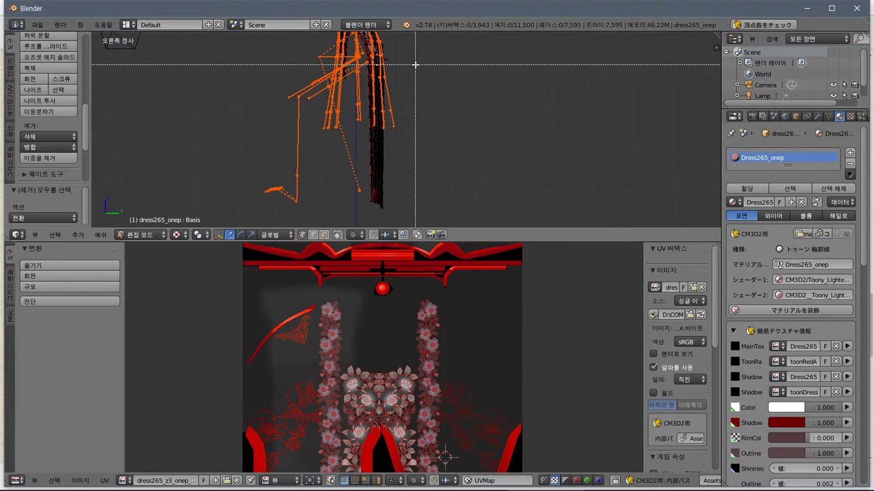
drag(418, 52, 361, 219)
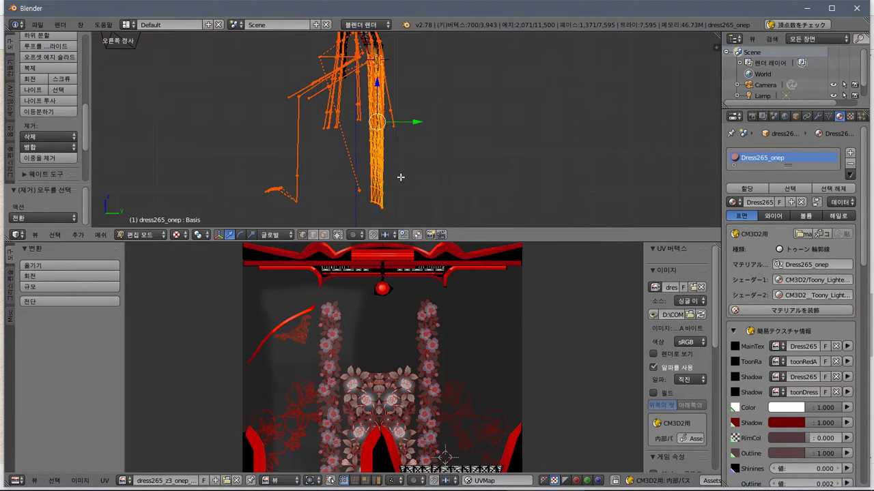
click(52, 161)
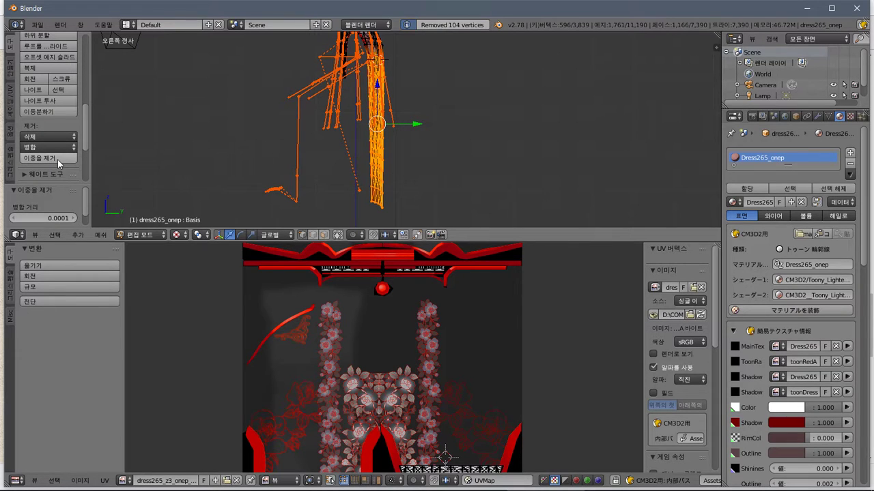
Try to remove doubled vertices again on the selected skirt back panel, and undo the removal
middle_drag(383, 140, 281, 144)
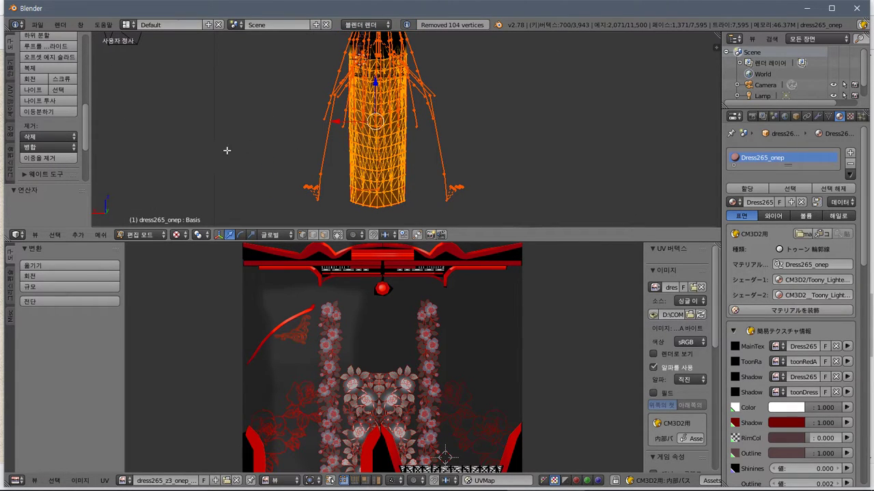
click(62, 162)
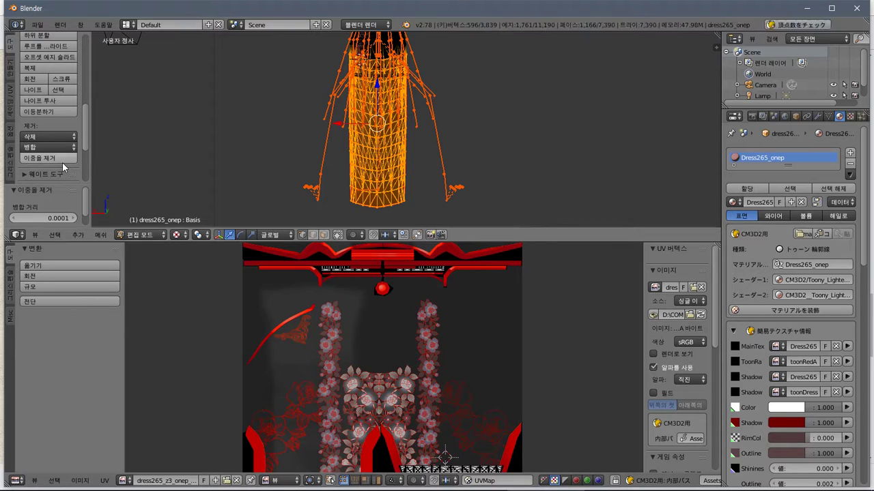
key(ctrl+z)
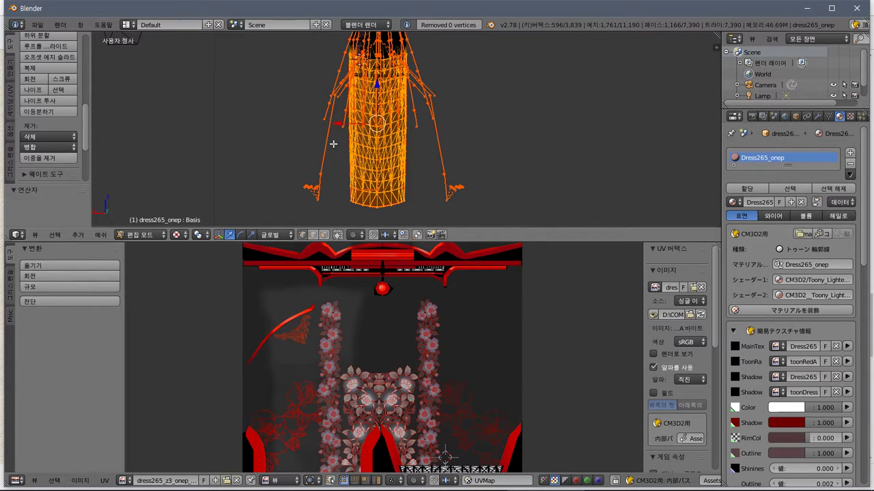
key(ctrl+z)
key(super)
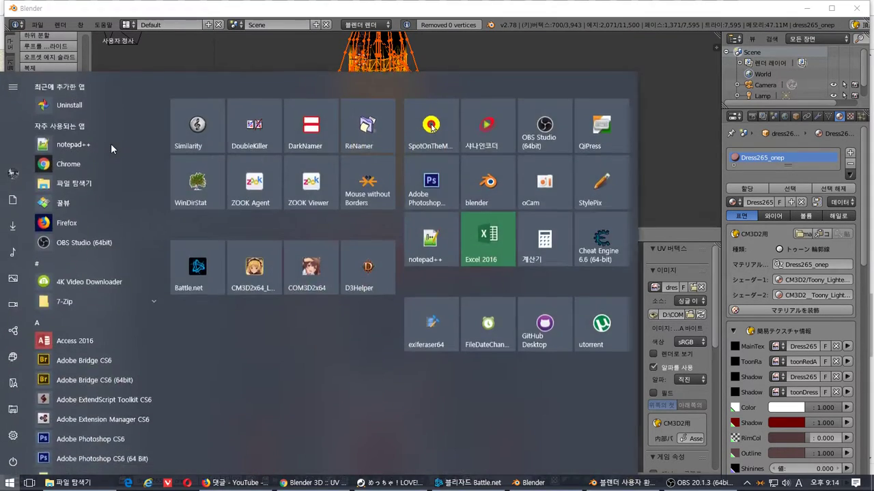
key(Escape)
Look through the mesh editing tools for deleting, merging, weights and operation history
click(73, 138)
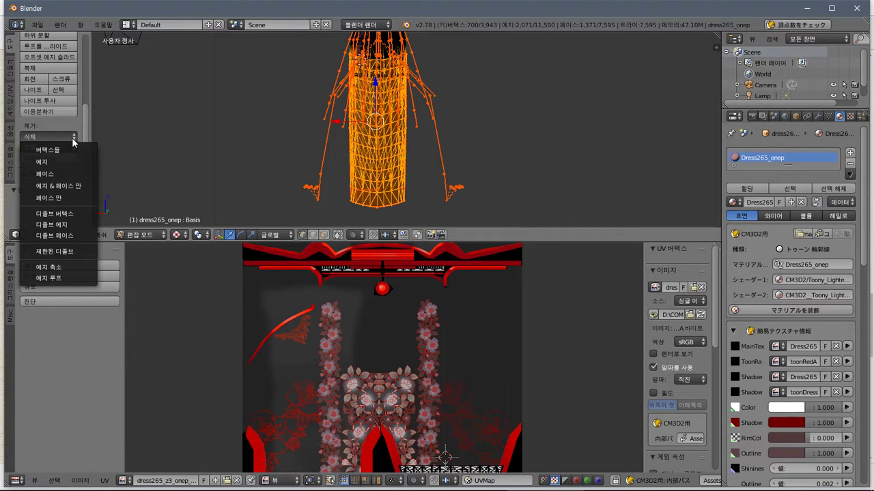
click(60, 148)
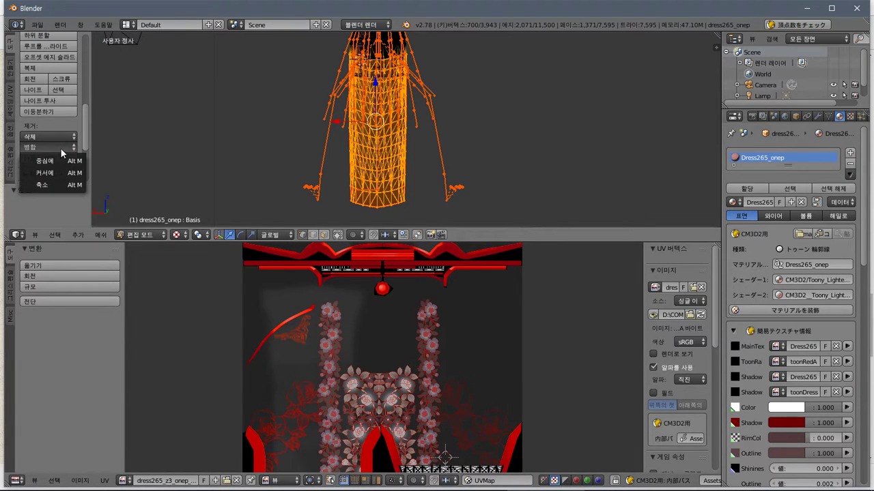
scroll(88, 162, down, 3)
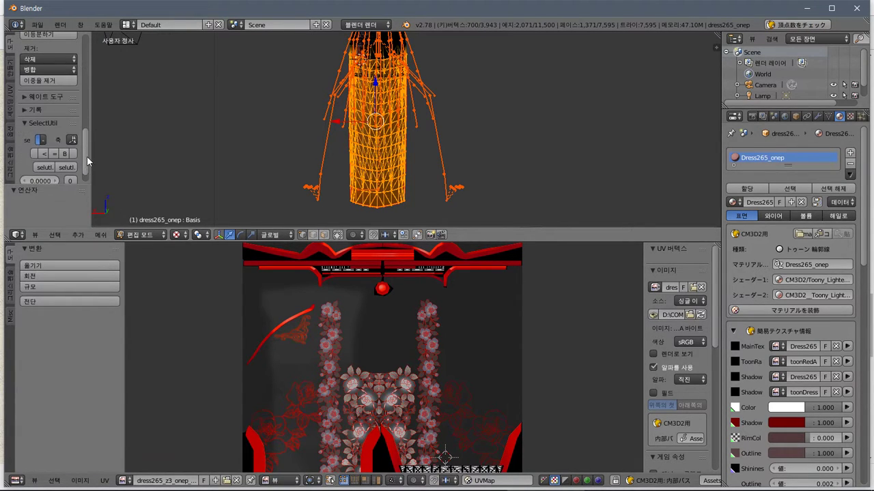
click(24, 100)
scroll(63, 173, down, 3)
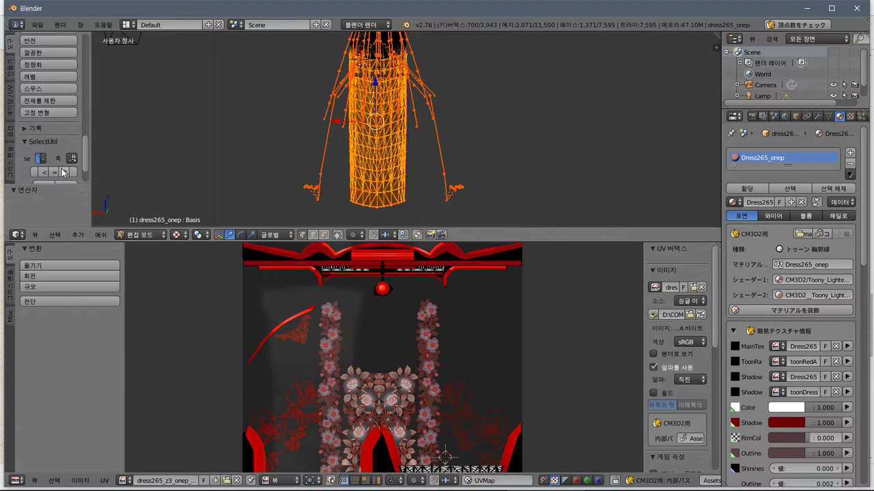
click(29, 128)
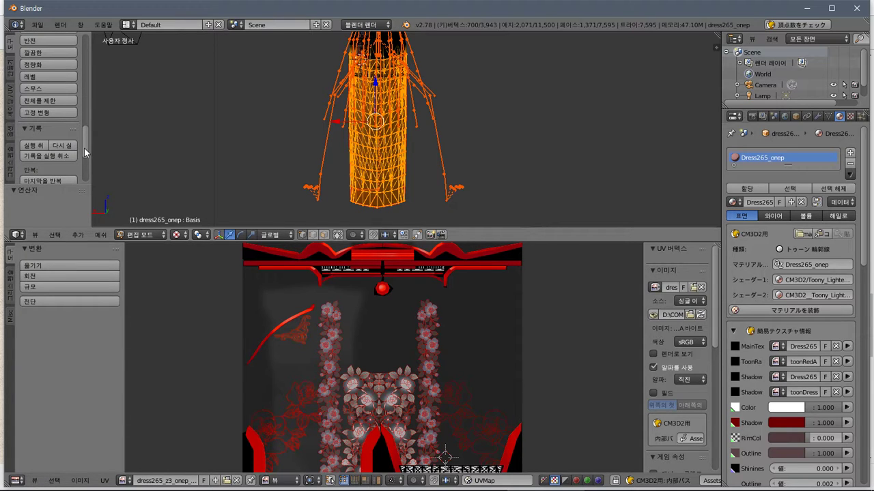
drag(85, 152, 94, 186)
scroll(74, 72, up, 8)
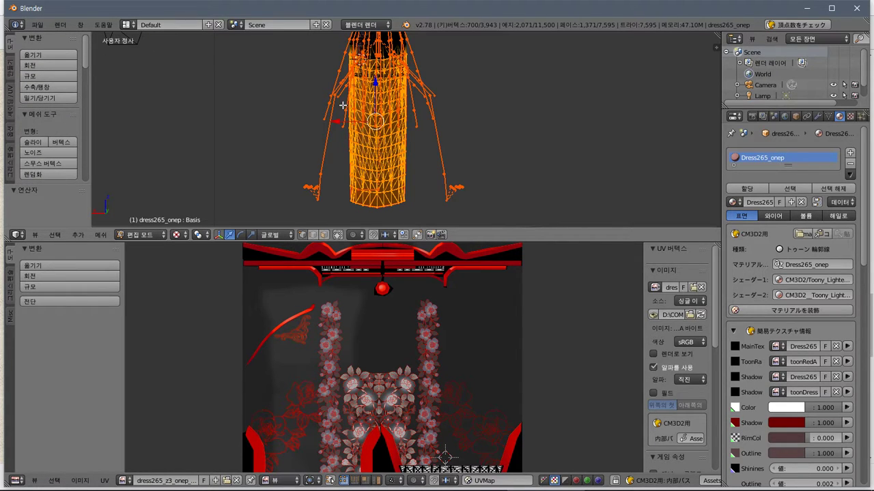
Leave Edit Mode and delete both the dress mesh and its armature from the scene
right_click(380, 55)
key(x)
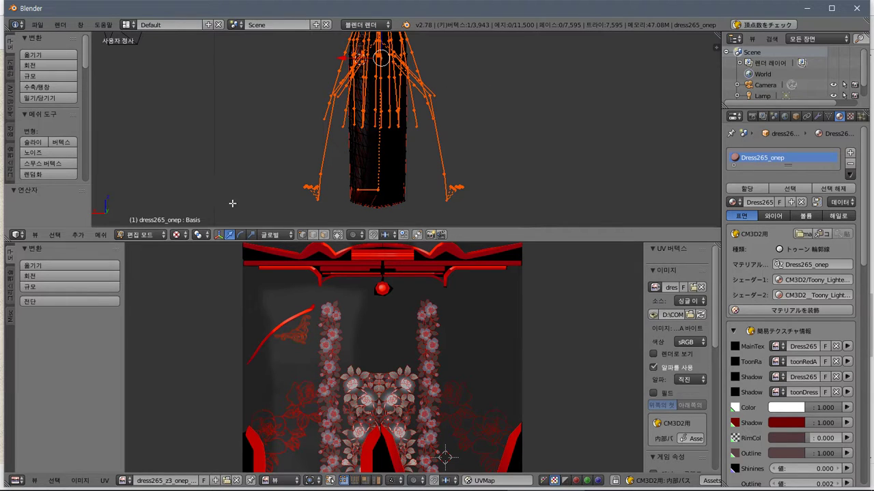
key(Tab)
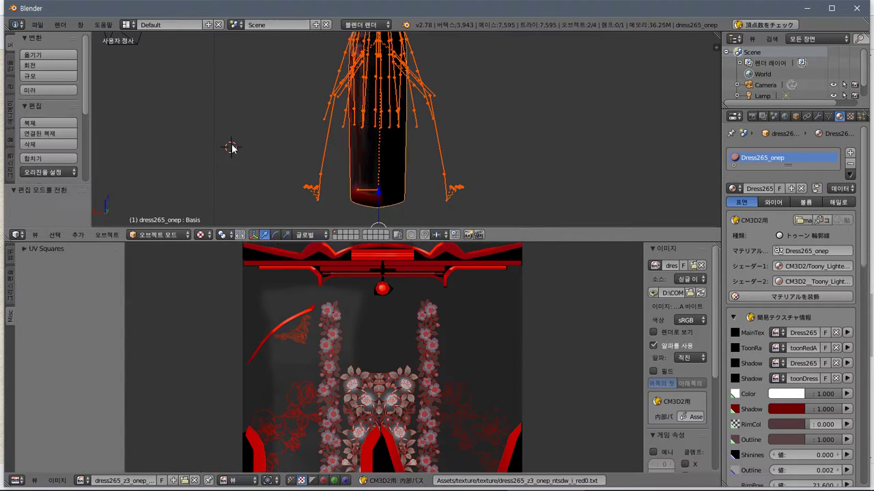
right_click(392, 145)
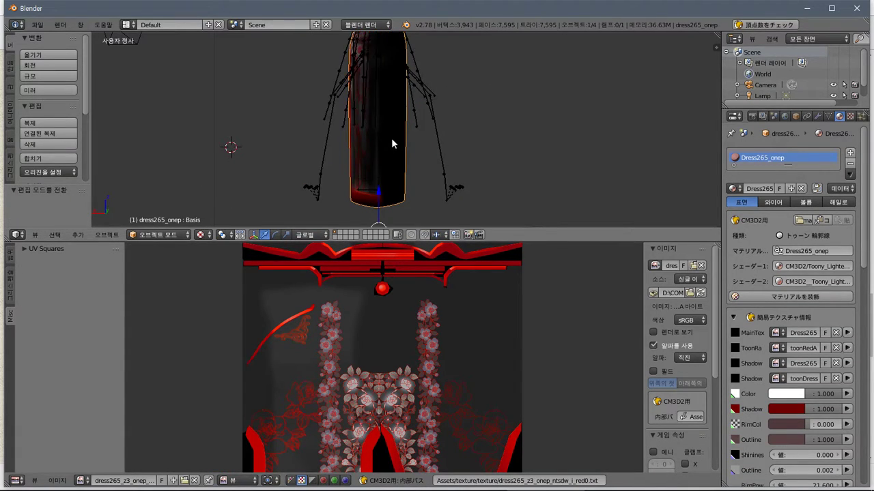
key(x)
click(386, 139)
right_click(384, 127)
key(x)
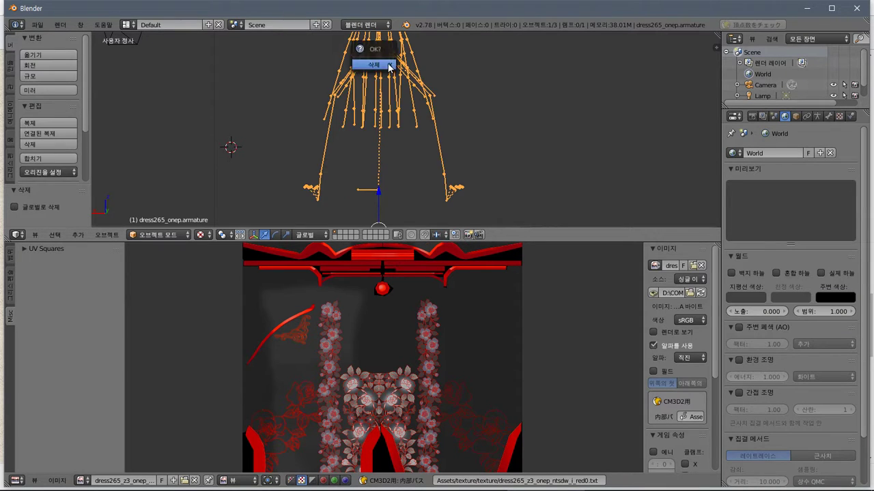
click(374, 65)
Import dress265_onep_1.model as a CM3D2 model at a scale of 5.0
click(37, 24)
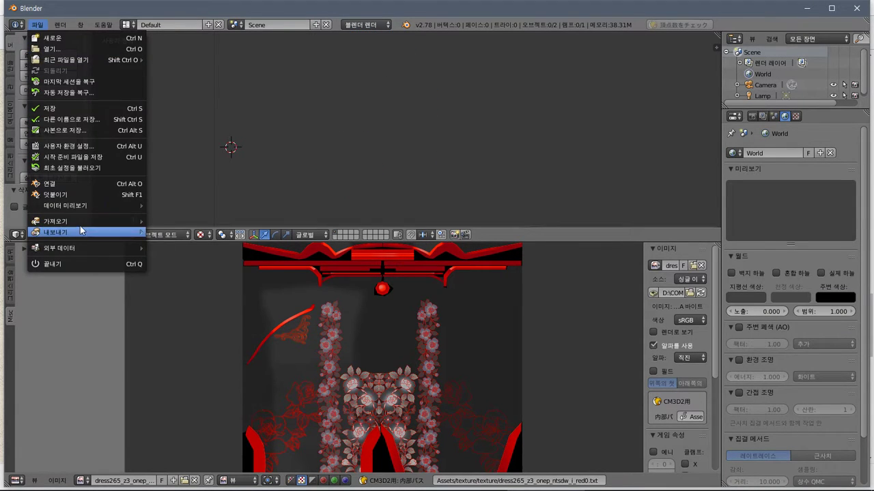
click(37, 24)
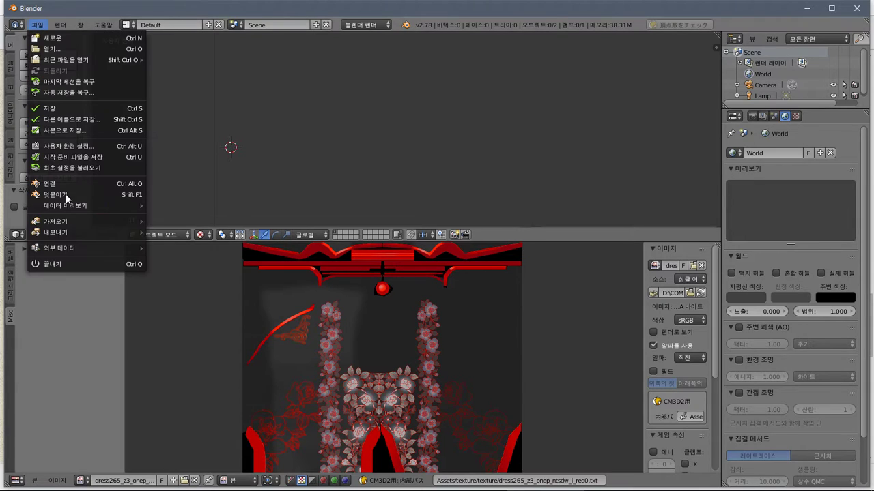
mouse_move(76, 220)
click(177, 331)
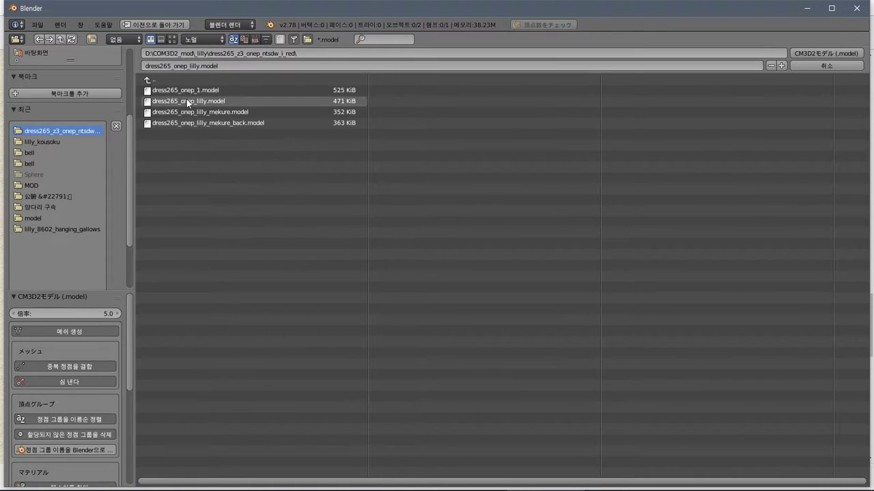
double_click(175, 88)
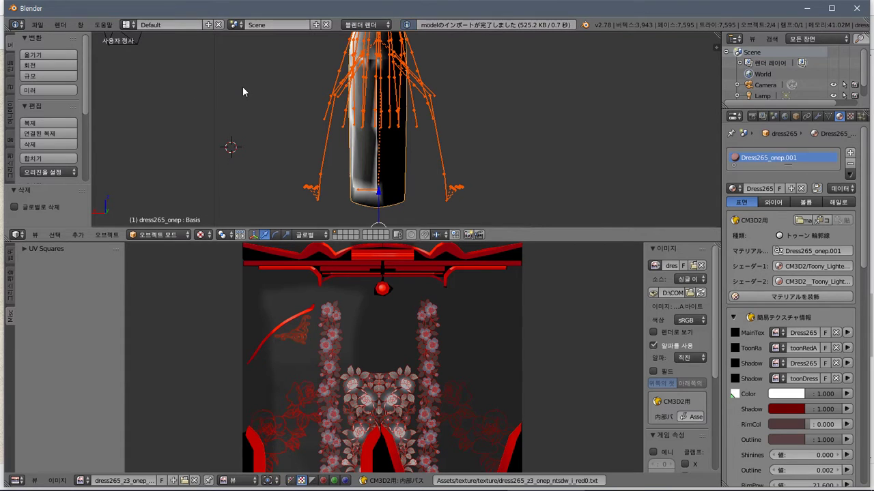
Delete the newly imported dress mesh and armature from the scene
middle_drag(243, 86, 341, 107)
key(x)
click(339, 104)
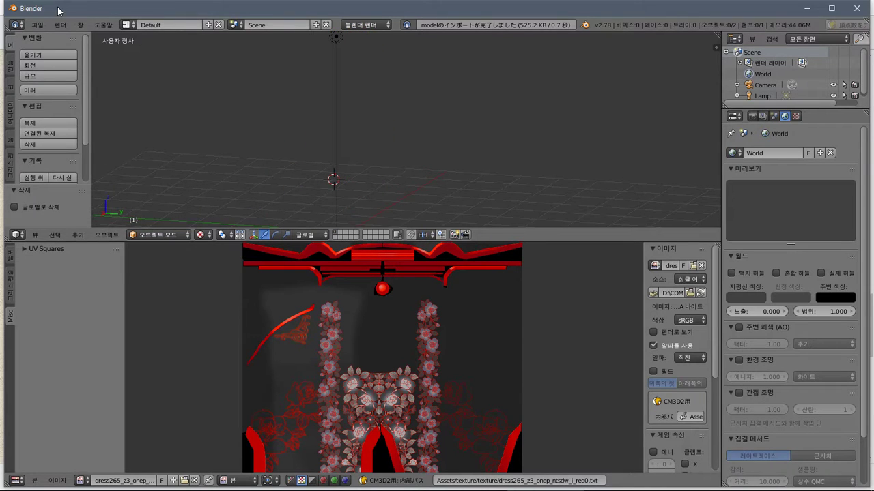
Open the CM3D2 .model import file browser
click(37, 24)
mouse_move(57, 223)
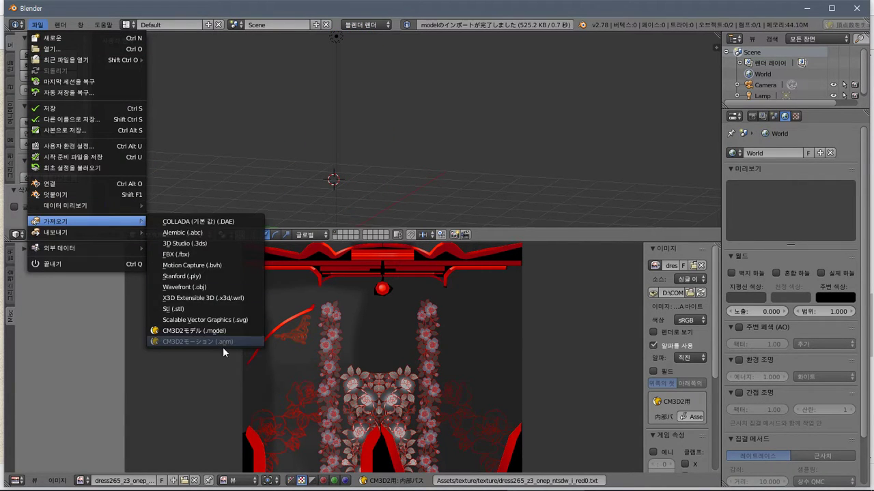
click(222, 346)
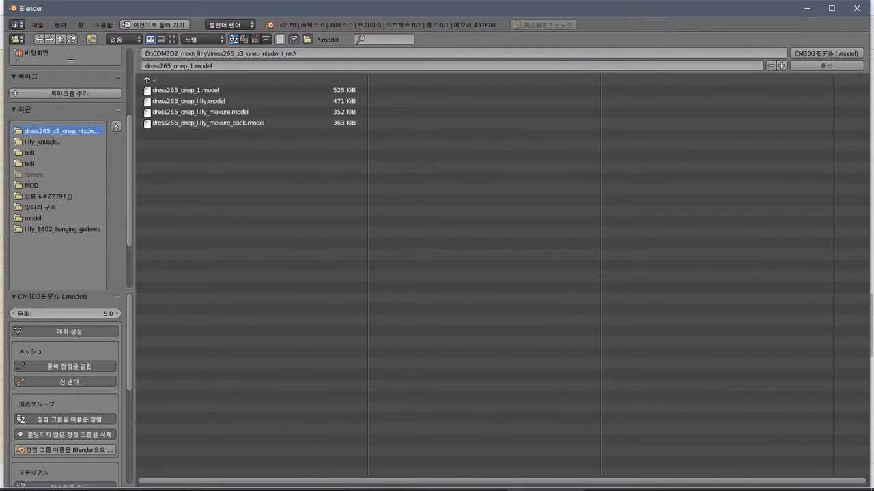
Open the import browser's folder dress265_z3_onep_ntsdw_i_red in File Explorer and copy the name part dress265_onep from dress265_onep_1.model
click(111, 483)
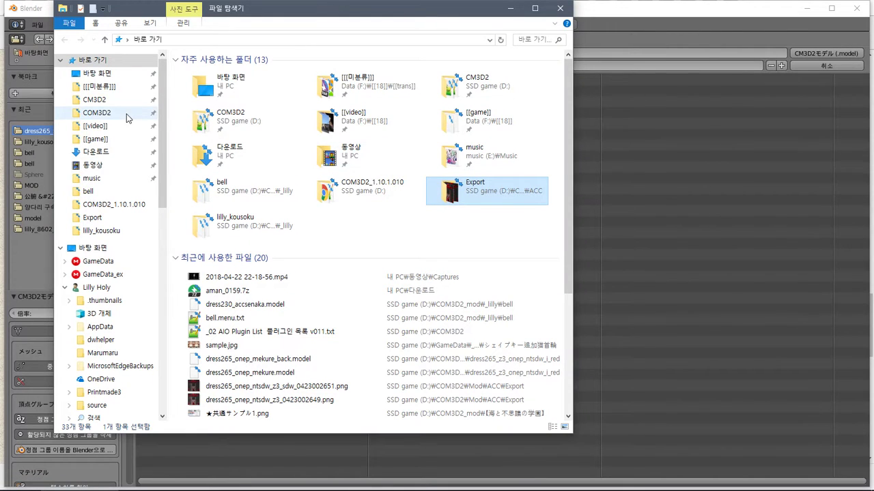
drag(257, 6, 383, 105)
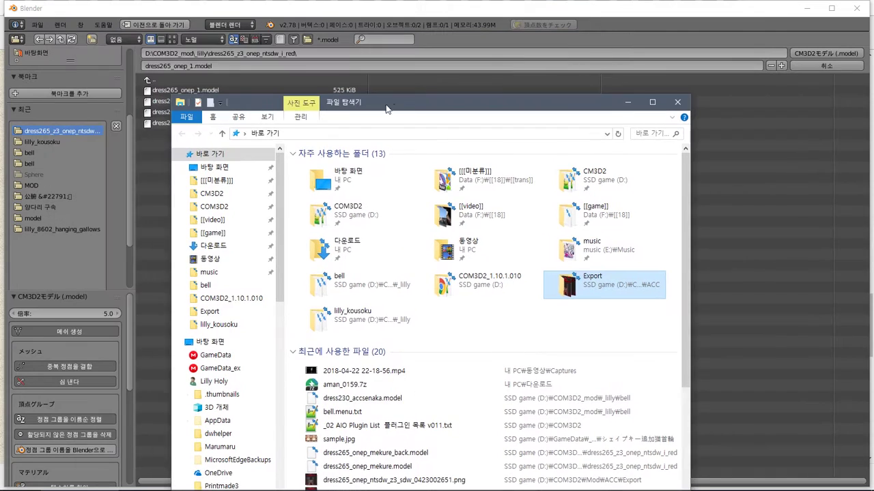
click(317, 53)
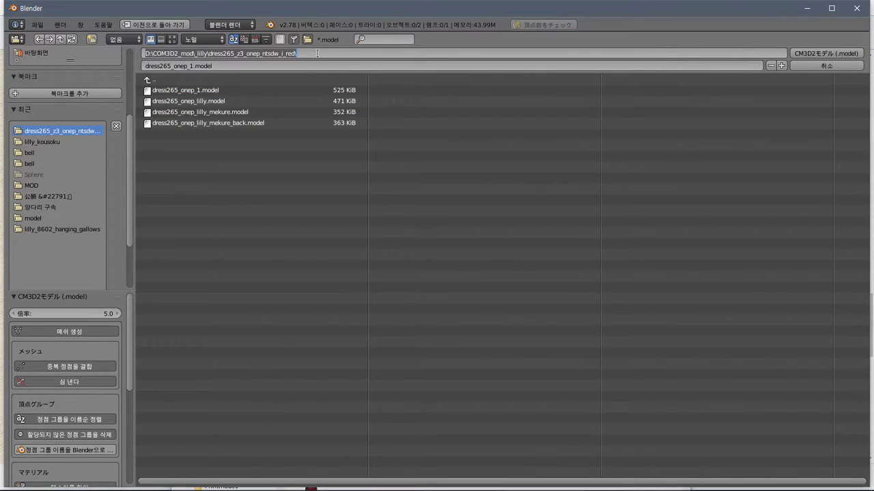
key(ctrl+c)
key(alt+Tab)
click(362, 134)
key(ctrl+v)
key(Return)
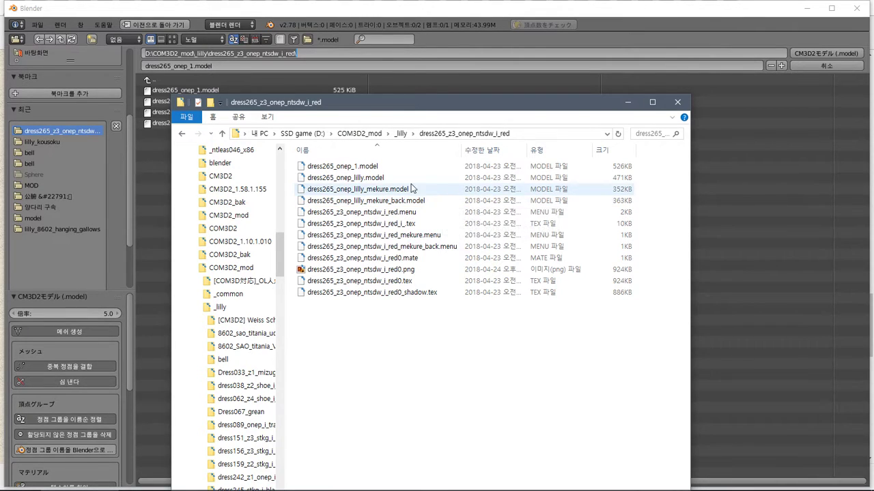
click(373, 169)
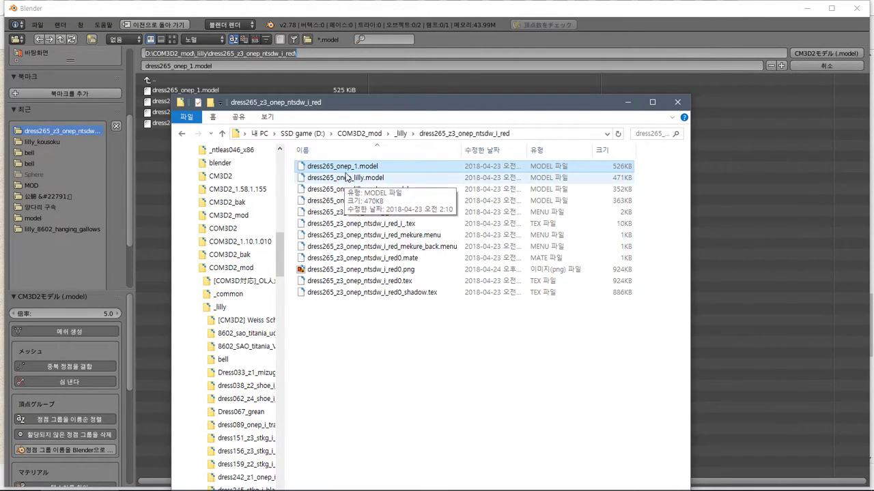
click(373, 169)
Open the pinned CM3D2 folder in a new File Explorer window and launch SybarisArcEditor.exe
mouse_move(367, 488)
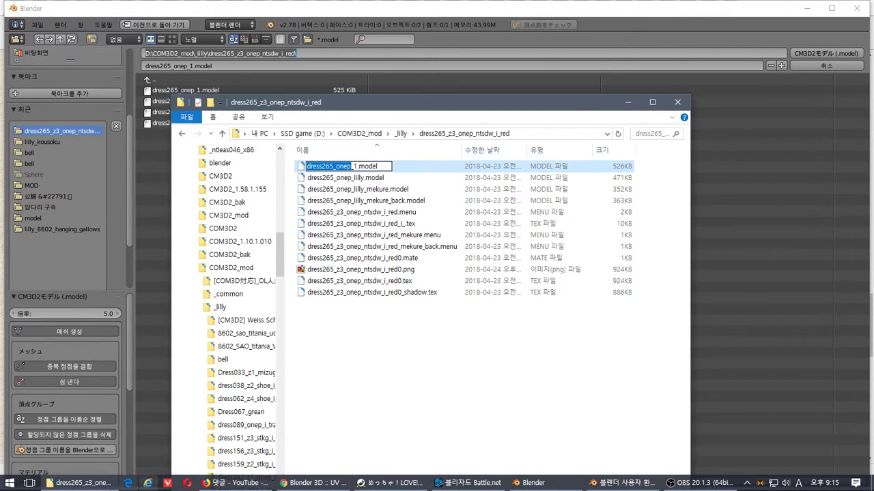
right_click(79, 482)
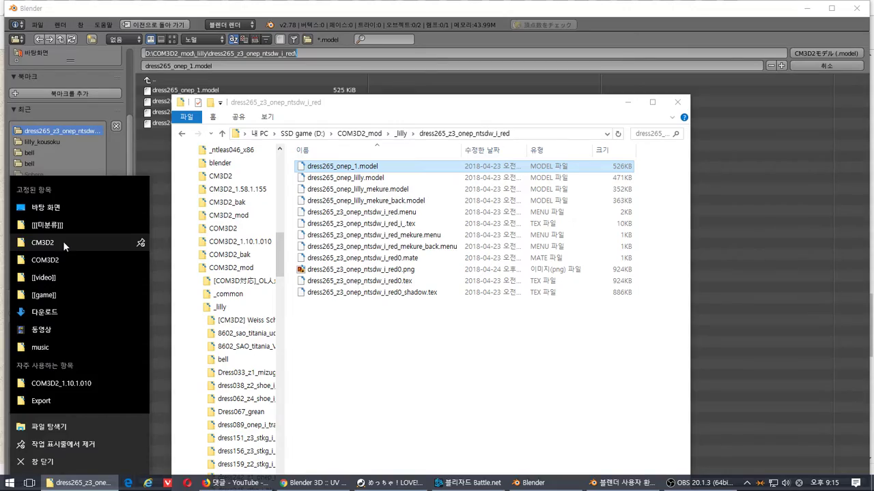
click(63, 242)
scroll(467, 348, down, 7)
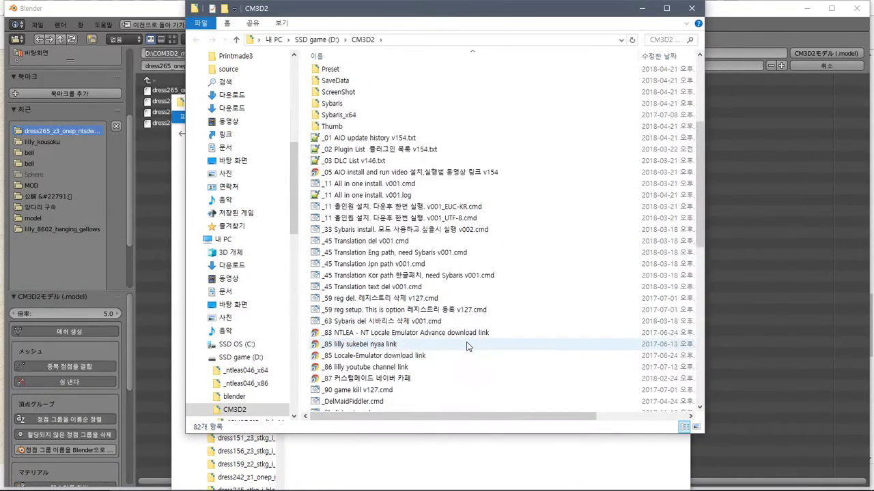
scroll(409, 357, down, 8)
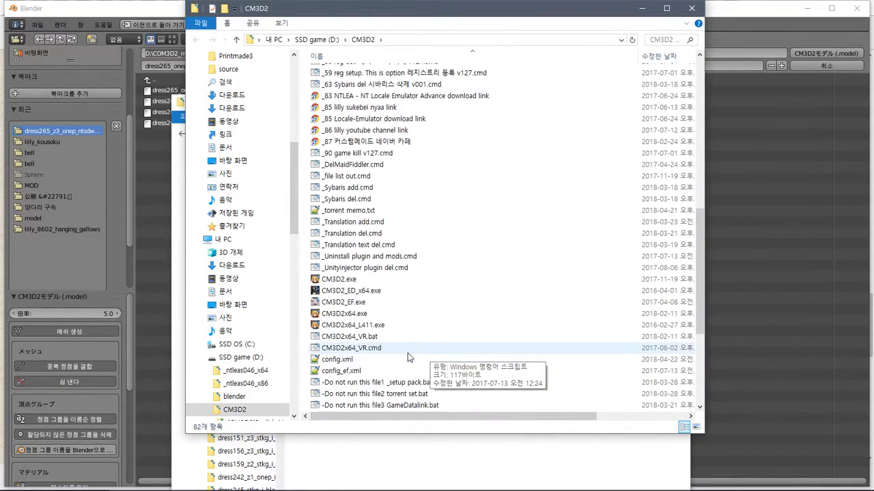
double_click(371, 351)
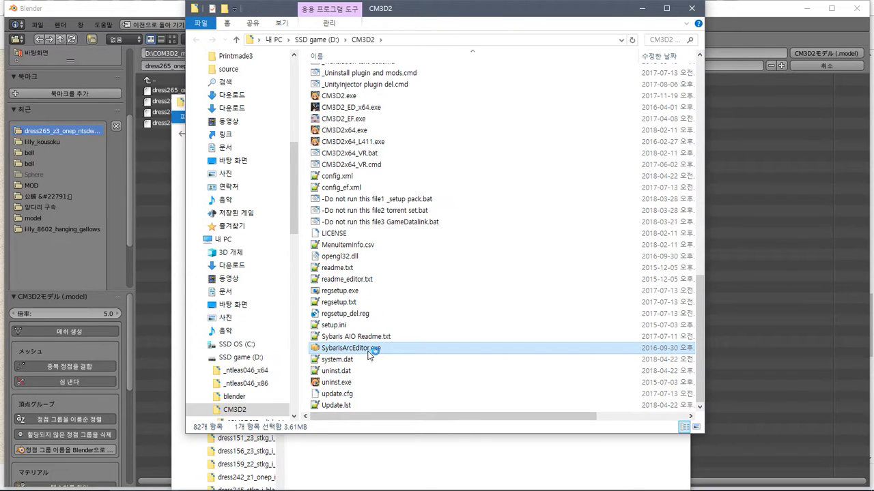
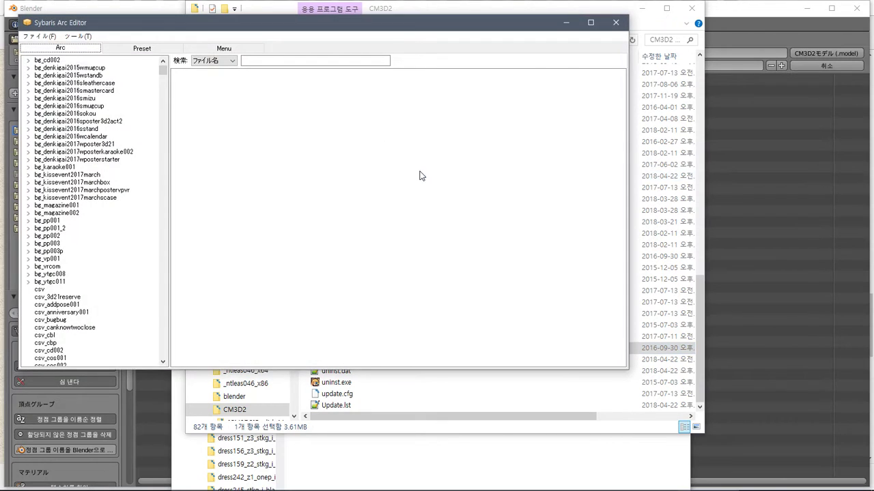
Search the archives by file name for dress265_onep and select dress265_onep.model in model_dlc178's model/dress/dress265 folder
click(260, 60)
text(dress265_onep)
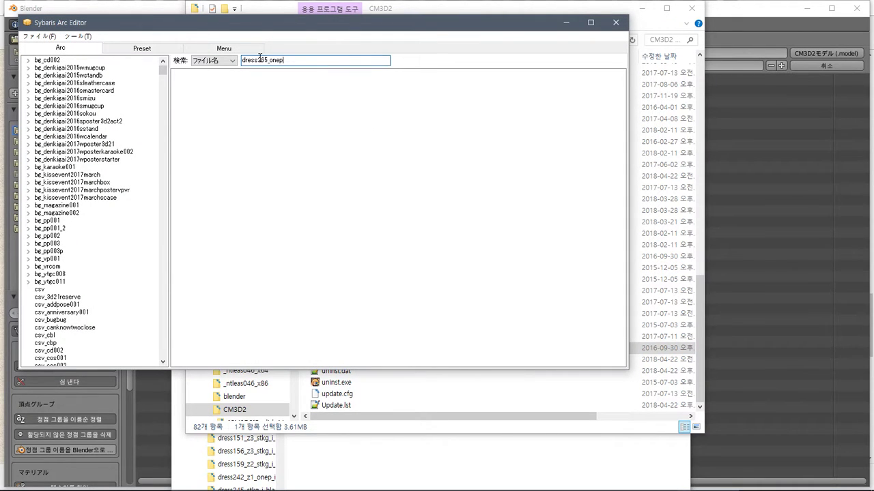
key(Return)
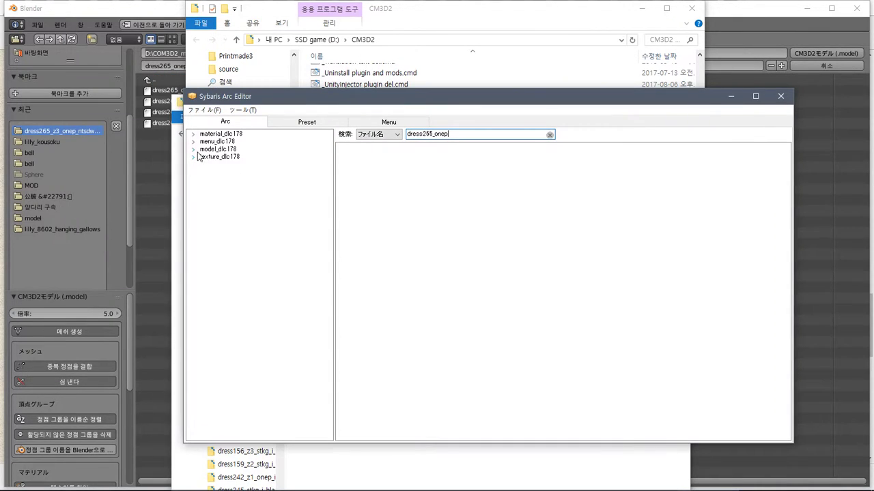
click(193, 148)
click(203, 157)
click(213, 165)
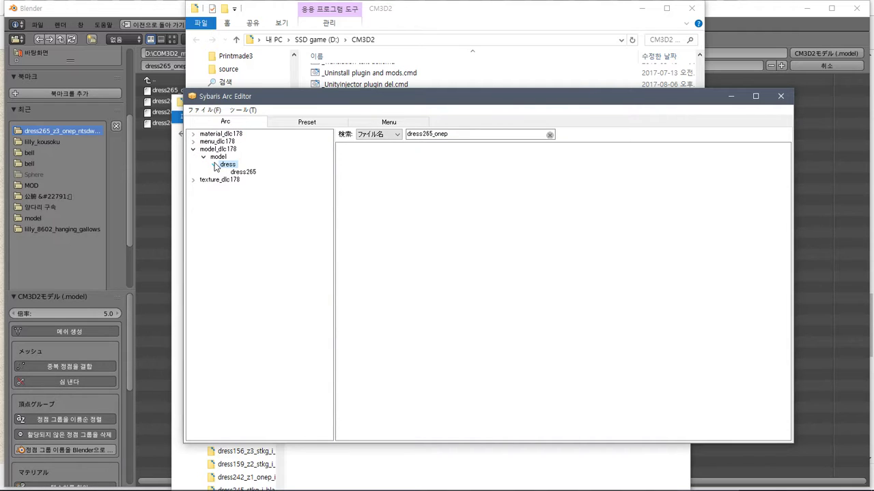
click(244, 172)
right_click(382, 149)
click(382, 149)
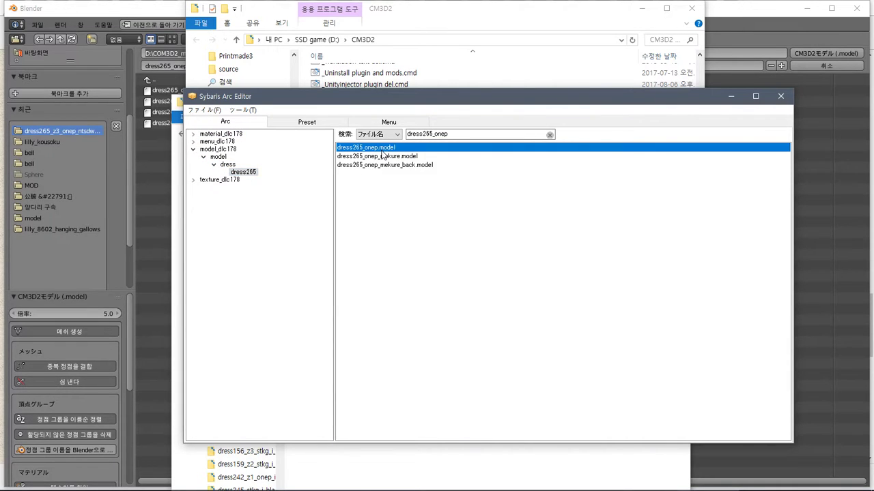
Save dress265_onep.model from the archive into the COM3D2_mod/_lilly/dress265_z3_onep_ntsdw_i_red folder
right_click(382, 149)
click(411, 171)
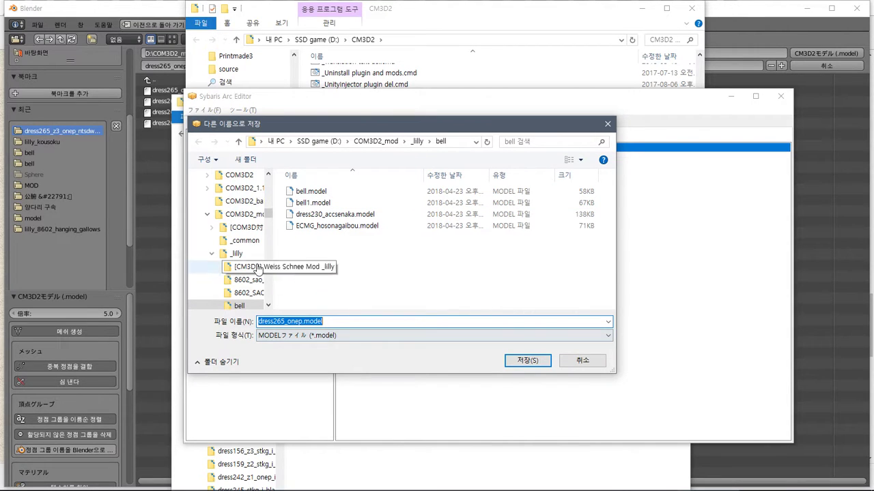
click(416, 142)
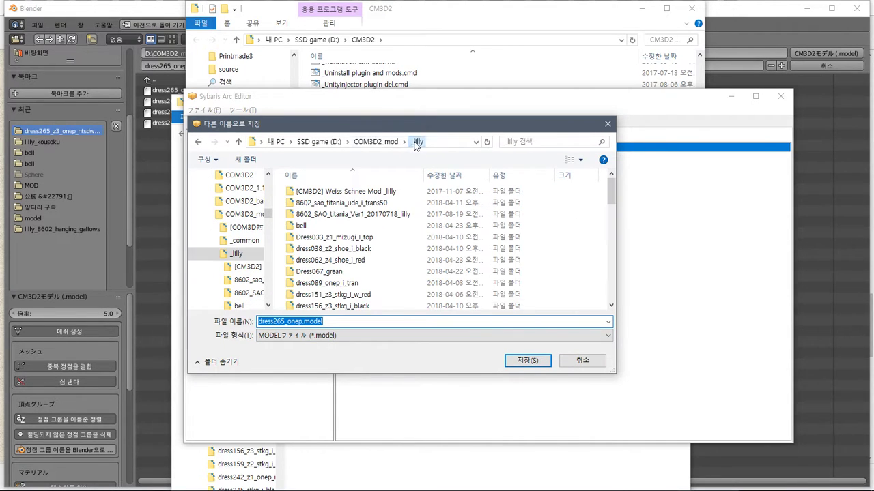
click(471, 177)
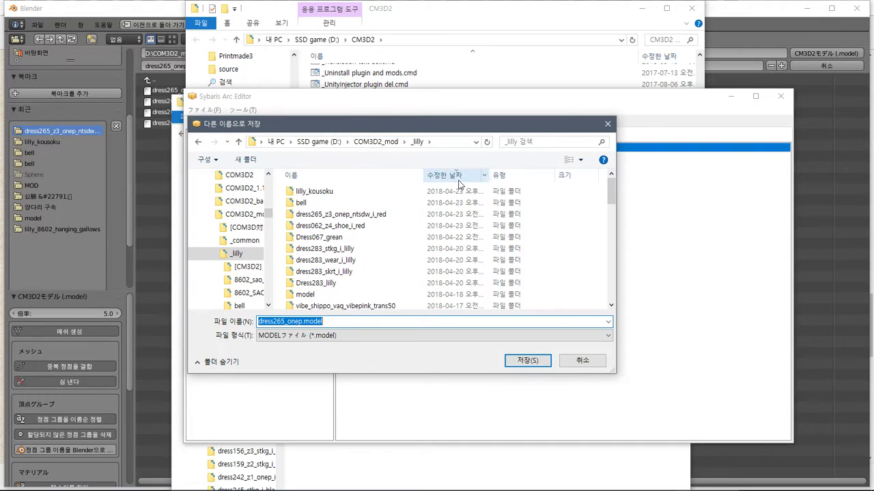
double_click(341, 214)
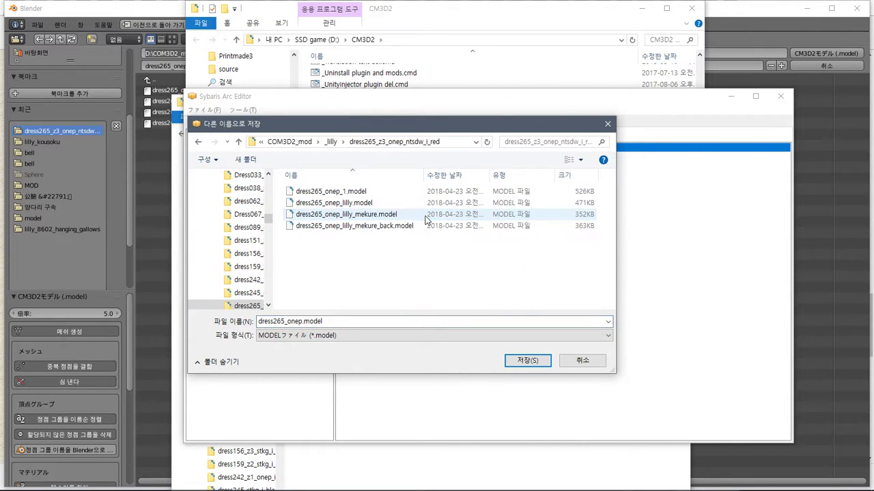
click(526, 361)
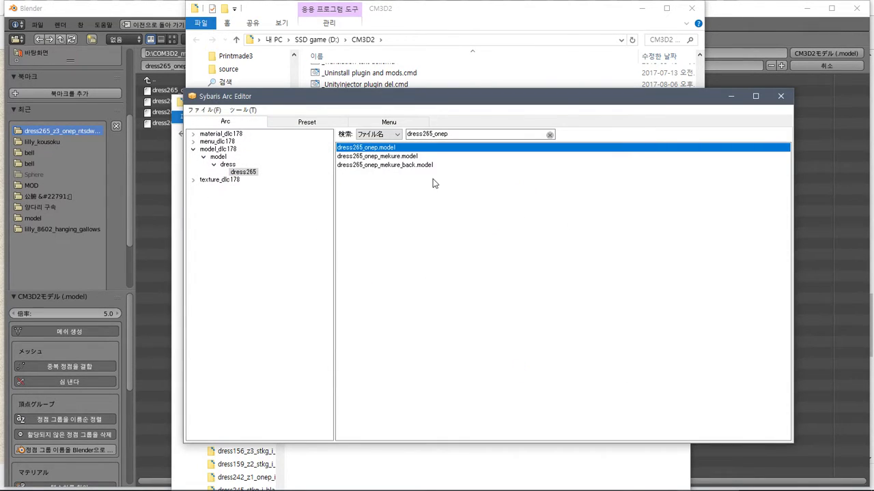
Switch to Blender and import the extracted dress265_onep.model
click(85, 10)
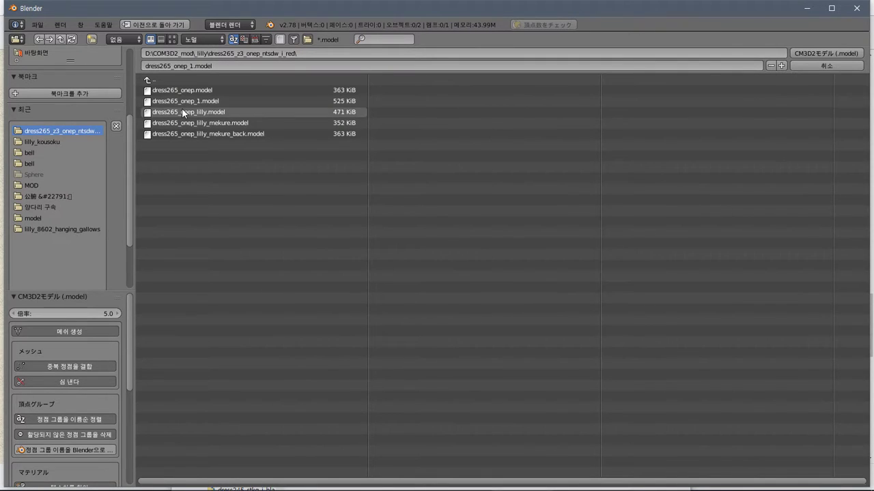
double_click(183, 90)
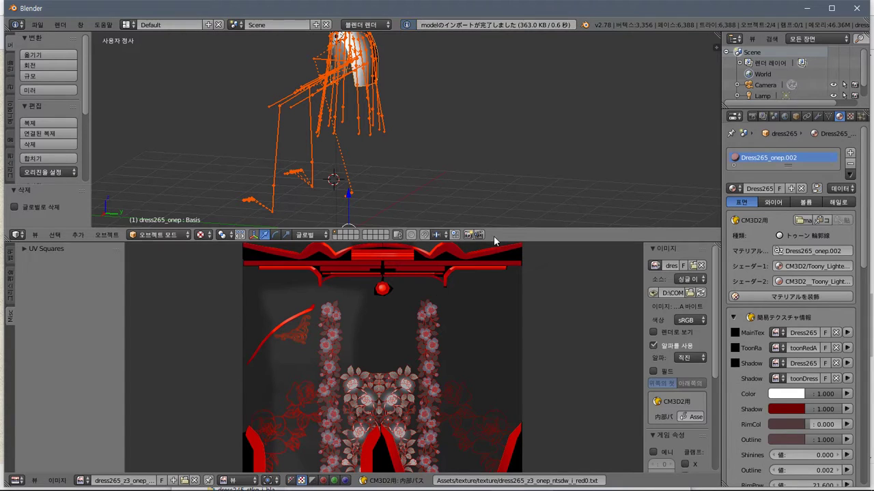
middle_drag(410, 105, 464, 79)
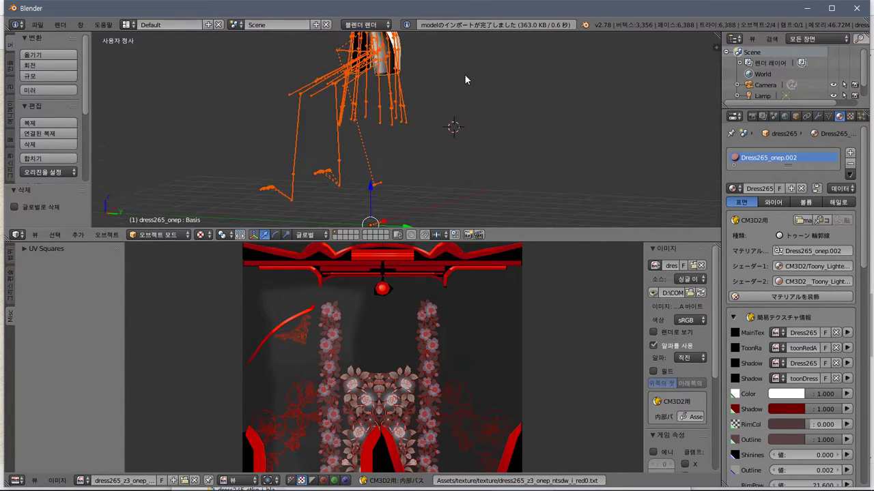
Put the dress mesh in Edit Mode and display the dress265_z3_onep_ntsdw_i_red0.tex image behind its UVs
click(174, 236)
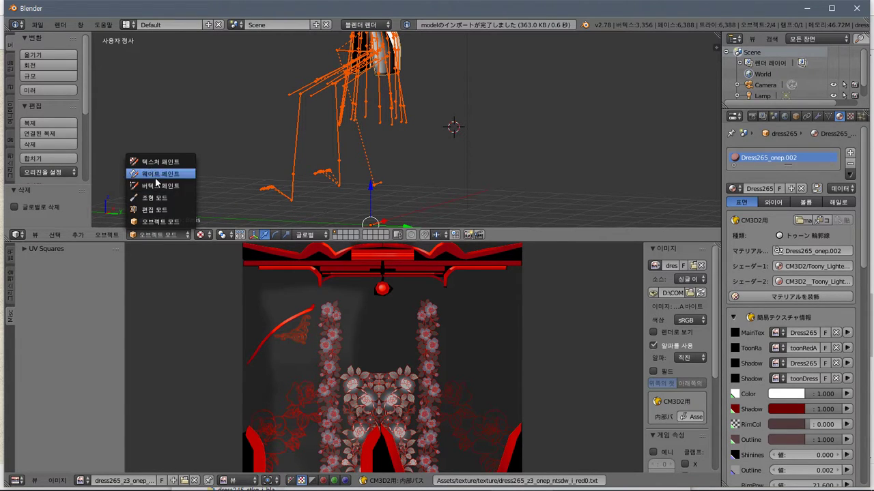
click(172, 211)
scroll(349, 375, up, 5)
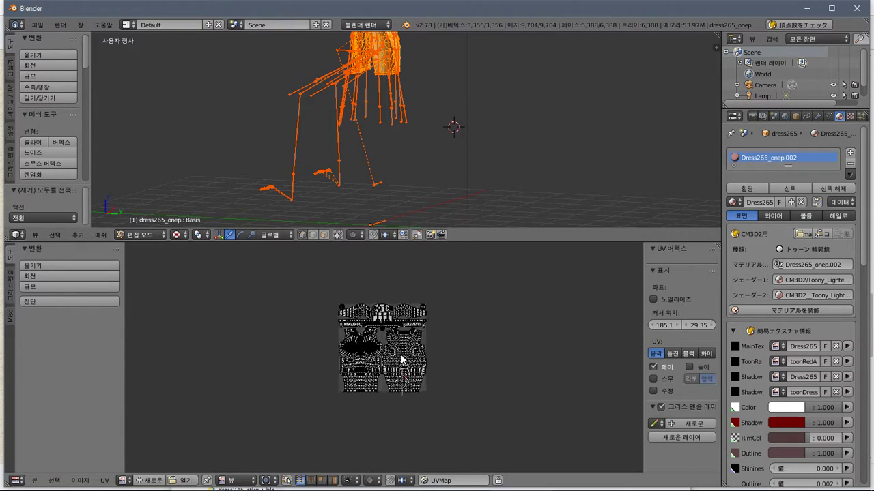
click(121, 480)
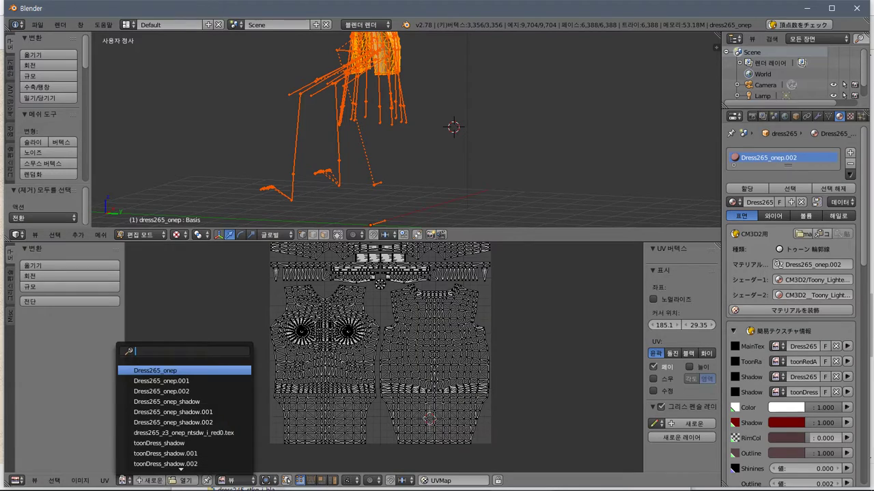
click(164, 434)
scroll(248, 409, down, 4)
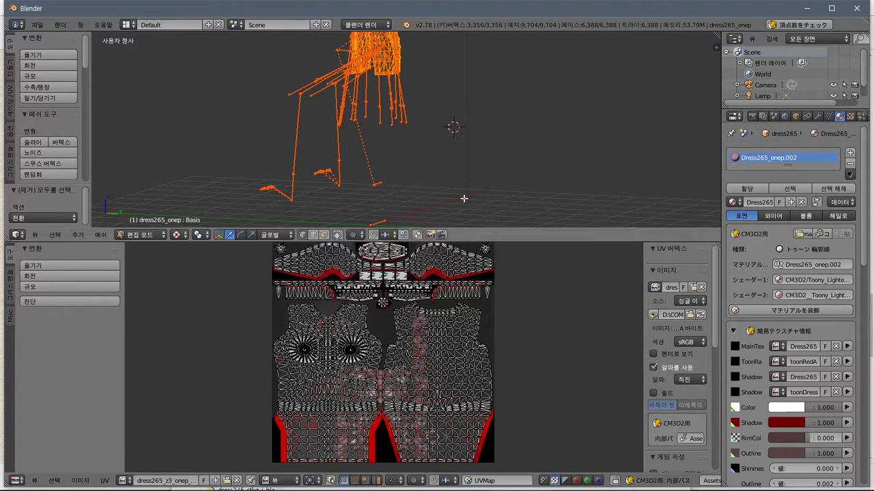
Examine the dress's skirt from several sides and compare its UV layout with the texture
scroll(403, 139, up, 2)
scroll(402, 138, up, 5)
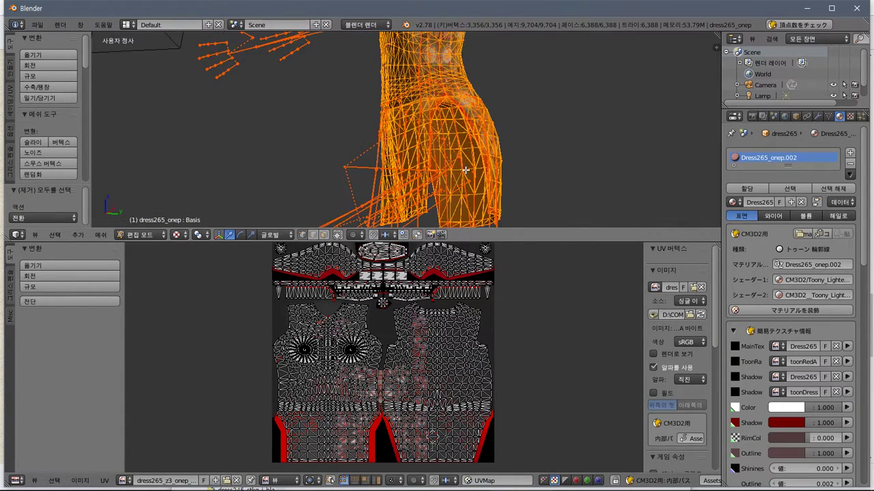
middle_drag(336, 183, 481, 165)
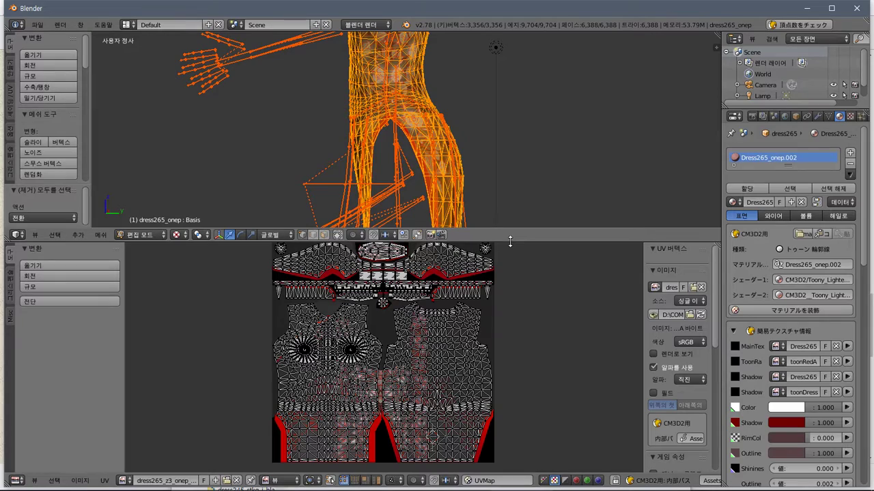
middle_drag(503, 203, 356, 226)
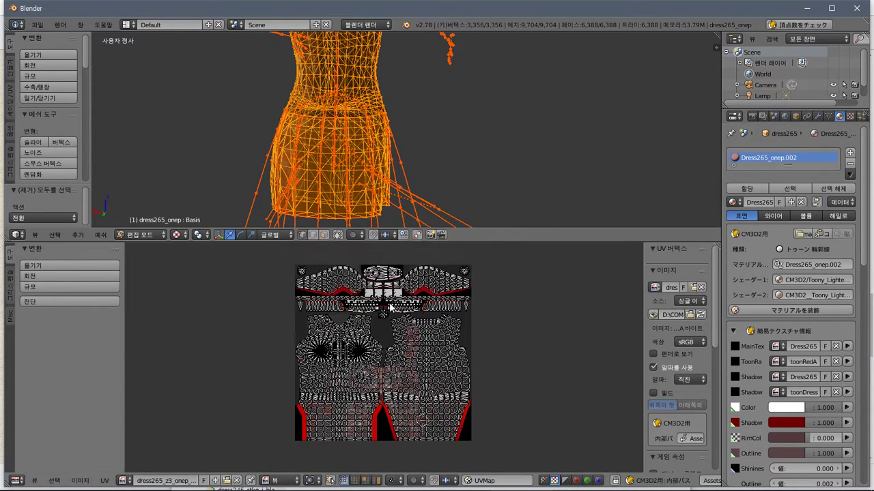
middle_drag(464, 163, 393, 137)
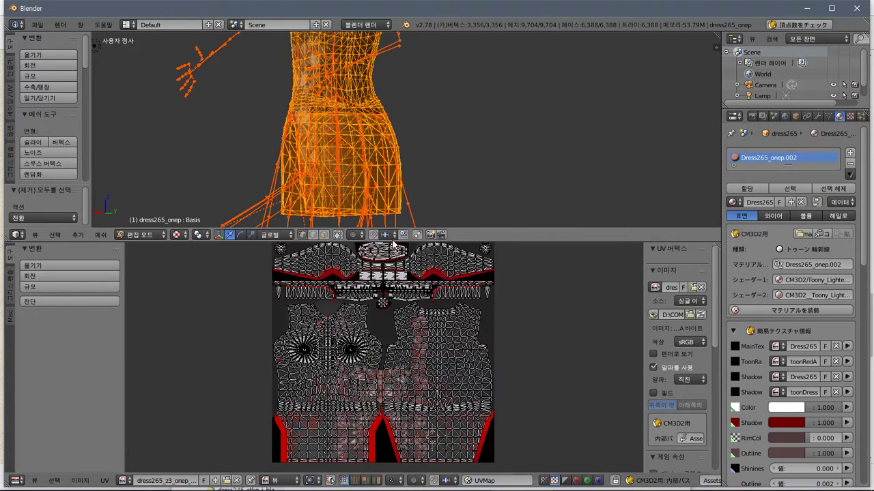
key(a)
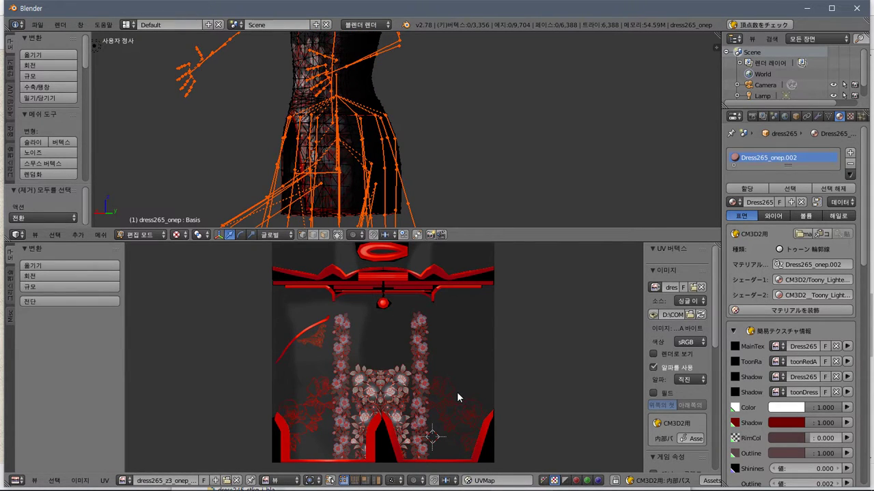
scroll(457, 393, down, 2)
scroll(454, 392, up, 2)
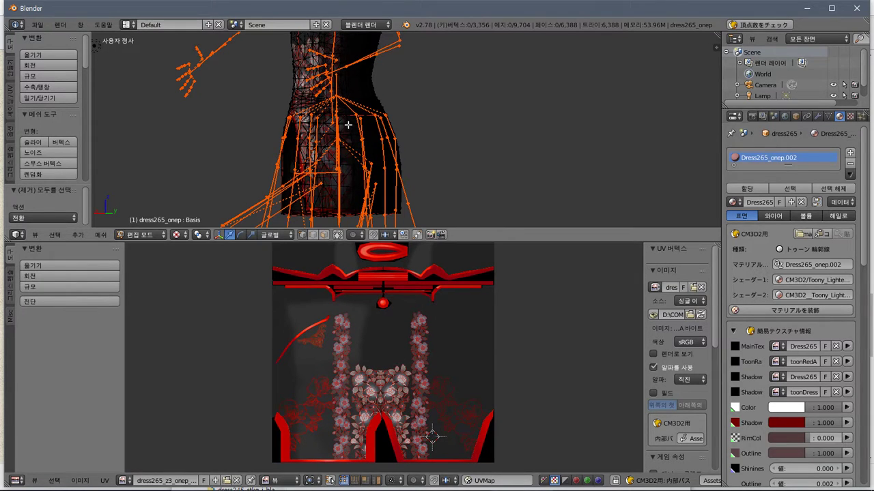
key(a)
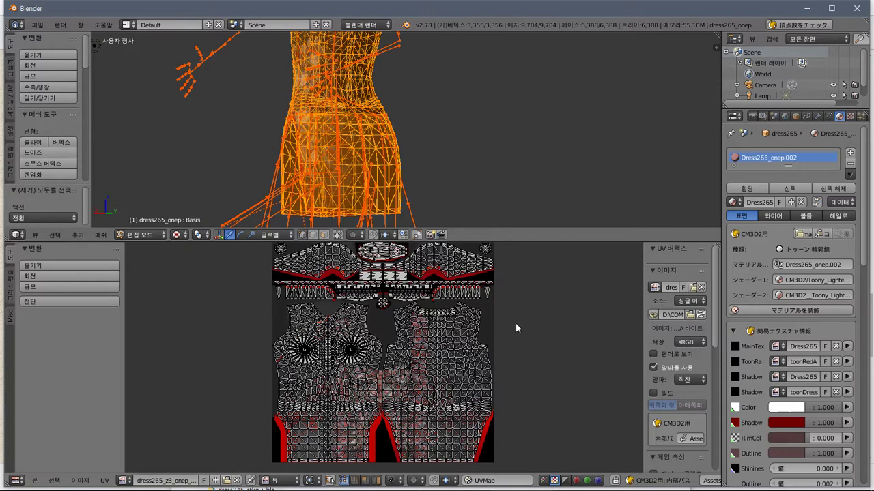
Select the linked UV island of the dress's back panel and move it beside the texture, about 0.48 along X
key(l)
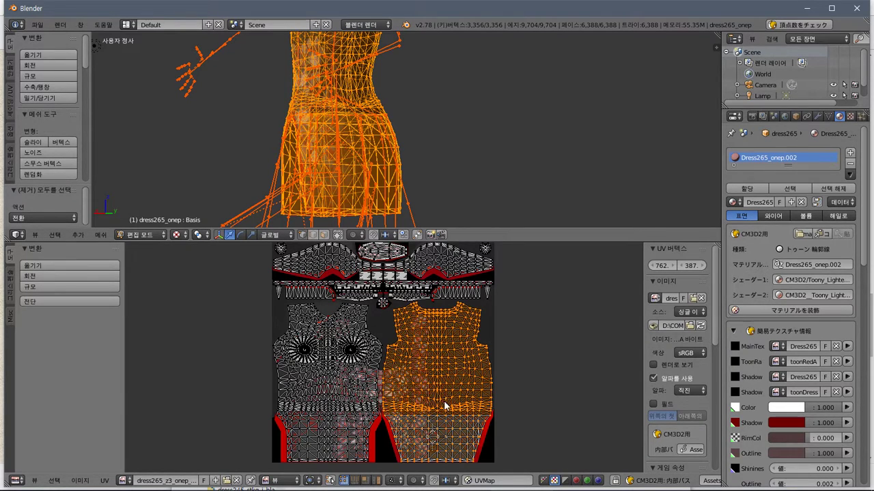
key(a)
key(l)
scroll(462, 371, up, 2)
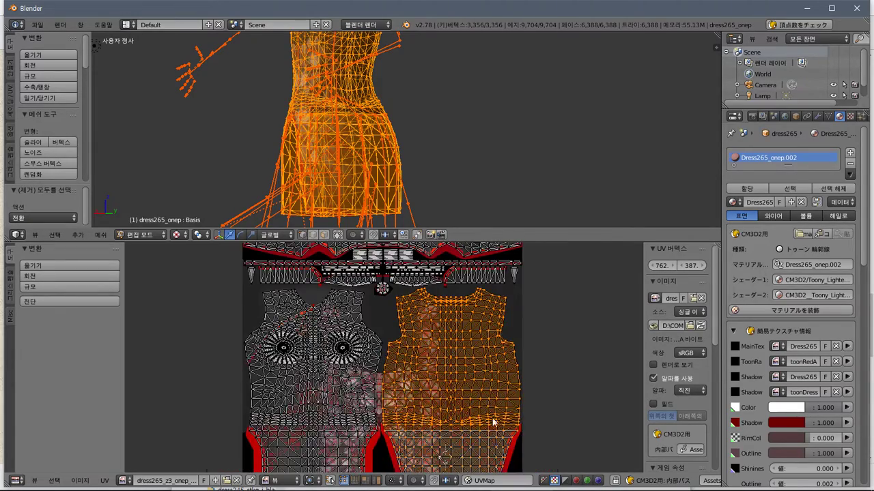
scroll(492, 426, up, 1)
scroll(492, 427, up, 3)
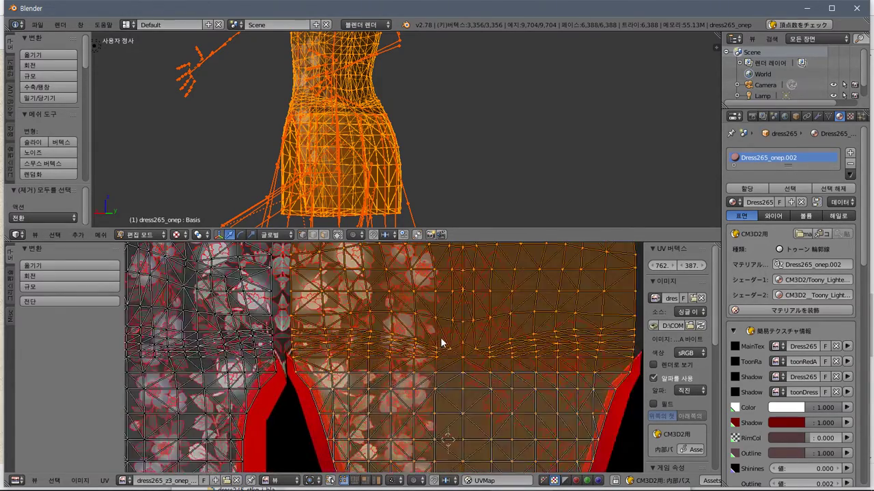
scroll(441, 339, down, 4)
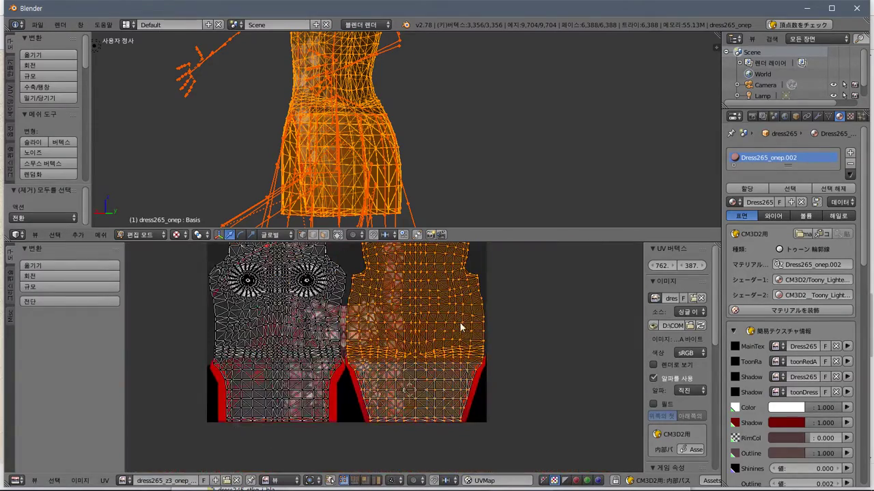
key(g)
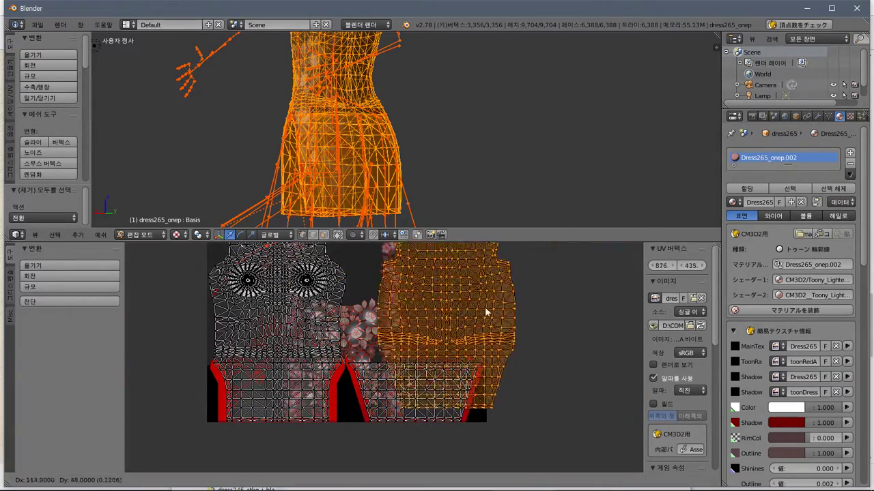
click(594, 338)
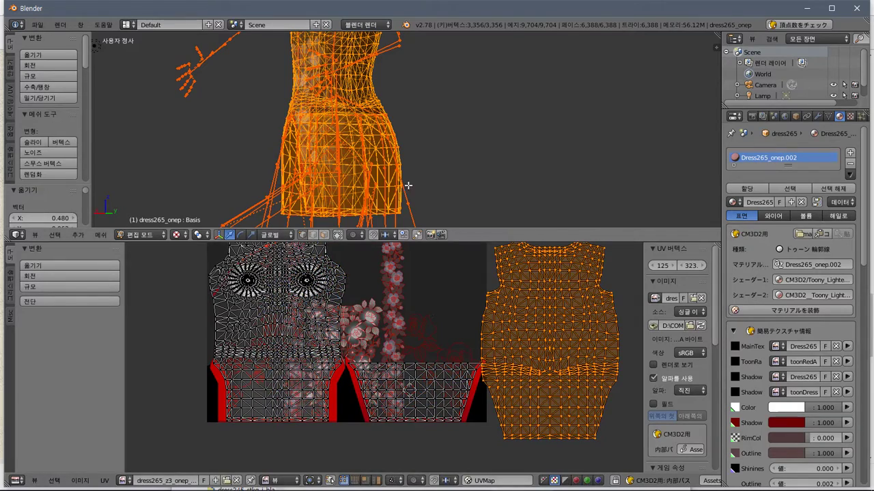
Return to Object Mode and delete the imported dress mesh and armature
middle_drag(409, 186, 239, 213)
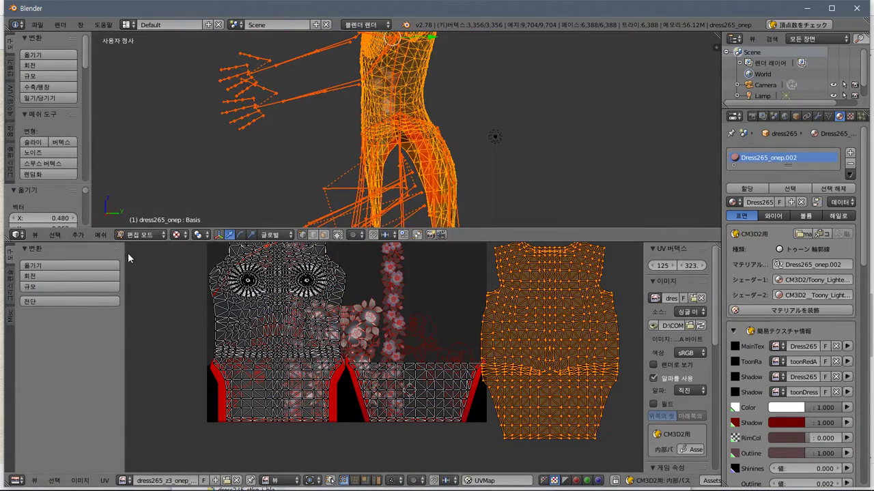
click(140, 235)
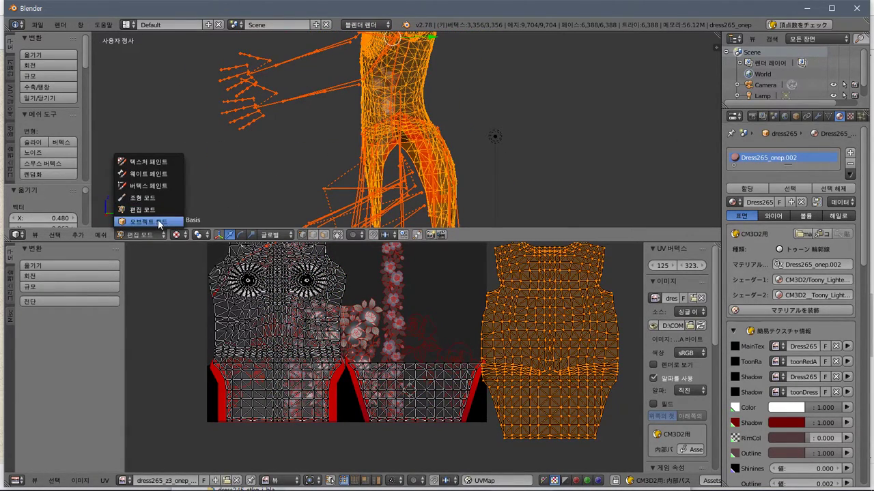
click(156, 221)
middle_drag(322, 168, 224, 155)
mouse_move(261, 163)
middle_down()
mouse_move(267, 170)
mouse_move(254, 179)
mouse_move(178, 183)
mouse_move(308, 173)
mouse_move(398, 151)
mouse_move(357, 102)
mouse_move(335, 110)
mouse_move(330, 135)
mouse_move(345, 154)
mouse_move(376, 162)
mouse_move(441, 137)
mouse_move(407, 93)
mouse_move(306, 164)
mouse_move(269, 170)
mouse_move(311, 45)
mouse_move(310, 116)
mouse_move(276, 187)
mouse_move(243, 159)
middle_up()
key(Delete)
key(Home)
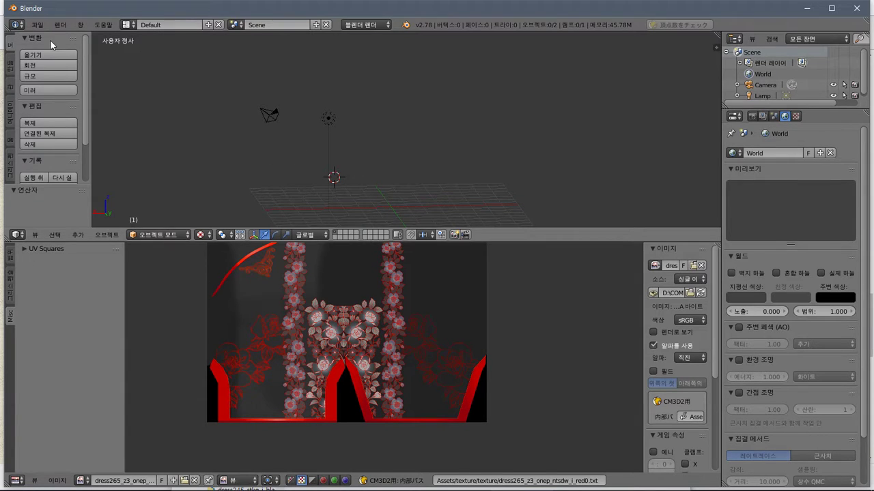
Import dress265_onep.model from the dress265_z3_onep_ntsdw_i_red folder as a CM3D2 model
click(37, 25)
mouse_move(102, 222)
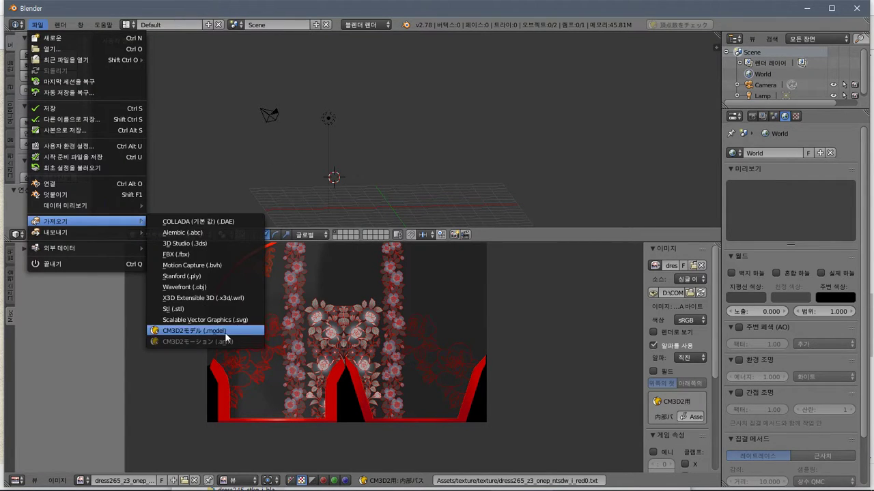
click(222, 331)
click(185, 92)
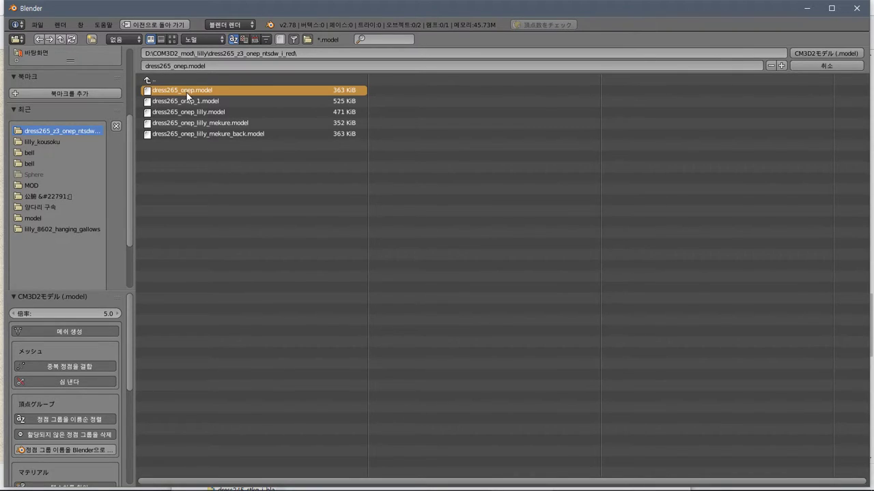
double_click(187, 92)
scroll(372, 206, up, 8)
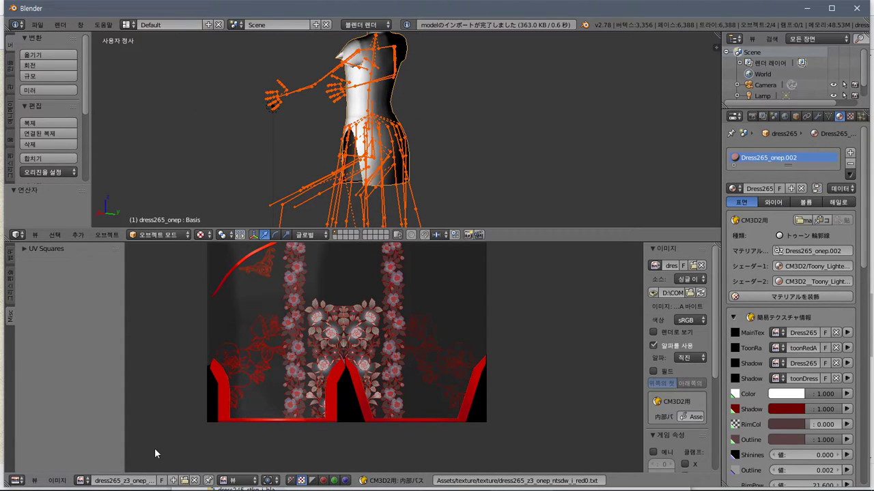
Enter Edit Mode on the imported dress and display dress265_z3_onep_ntsdw_i_red0.tex behind its UV layout
click(81, 481)
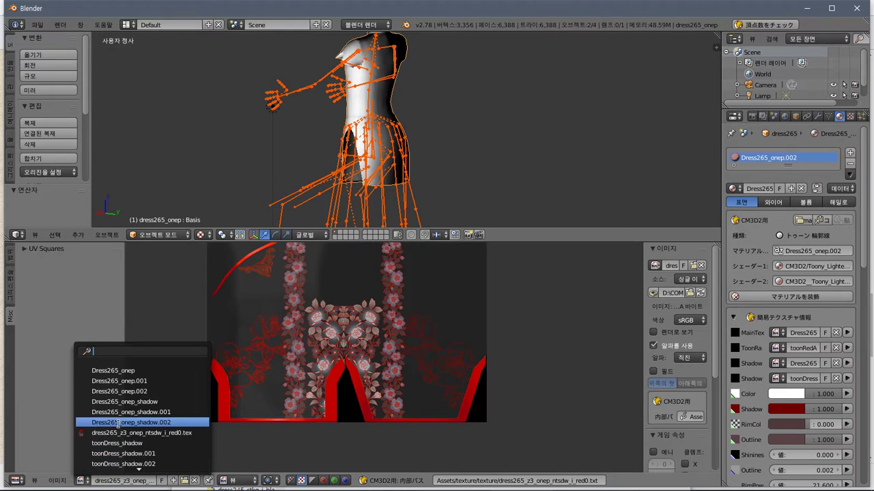
key(Escape)
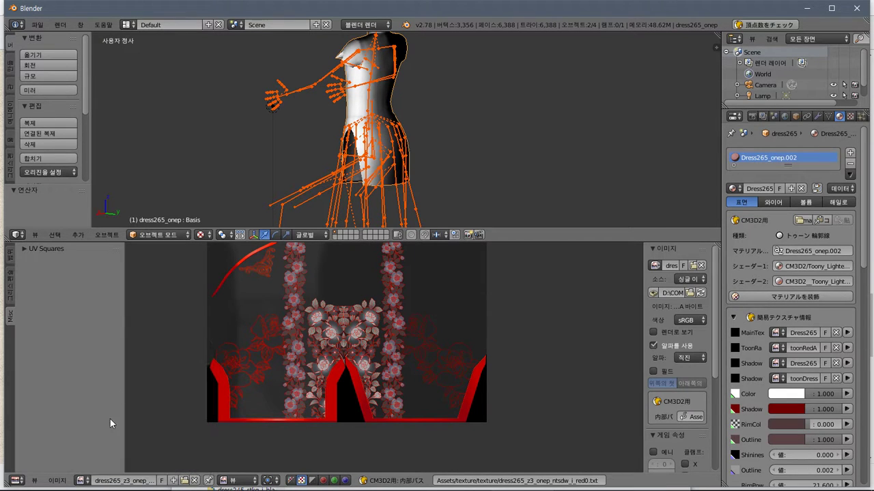
click(138, 236)
click(164, 210)
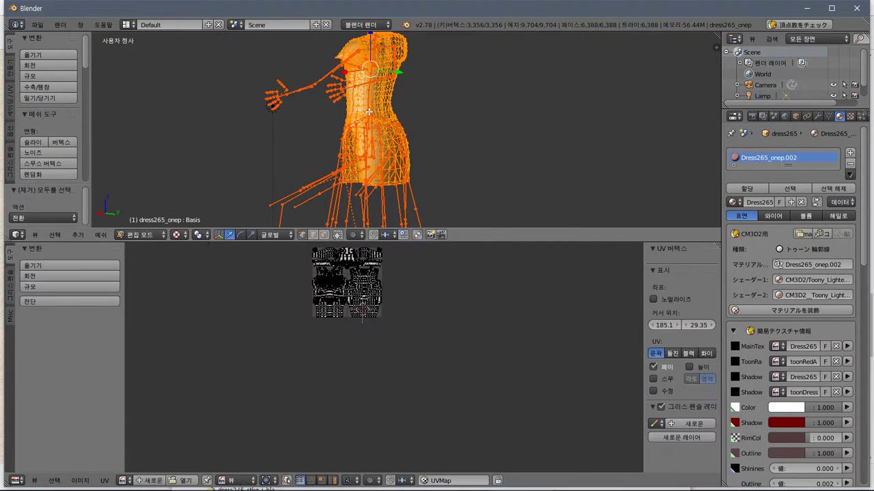
scroll(333, 293, up, 5)
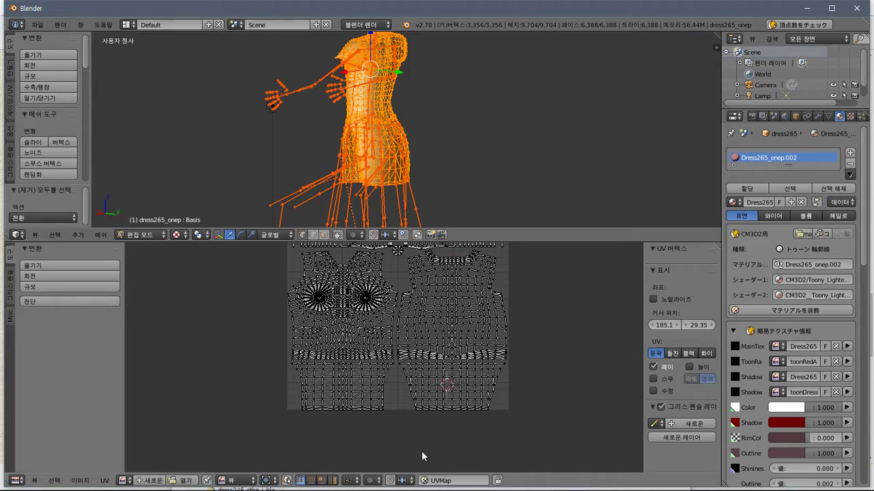
click(123, 480)
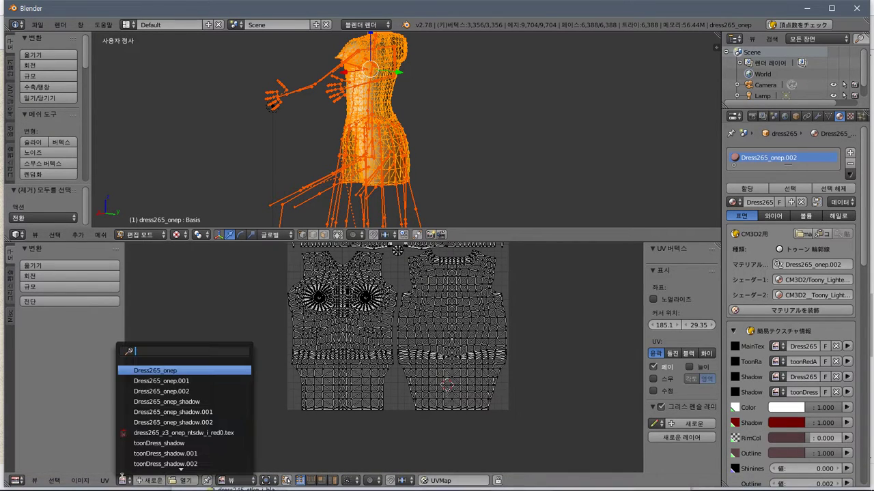
click(178, 433)
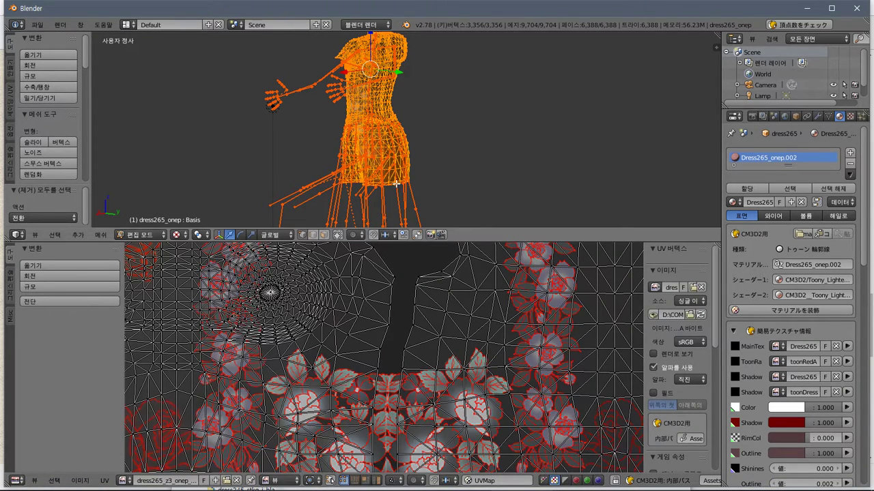
Select the linked UV island of the back bodice, try selecting the skirt island below it, and undo that last selection
scroll(471, 347, down, 4)
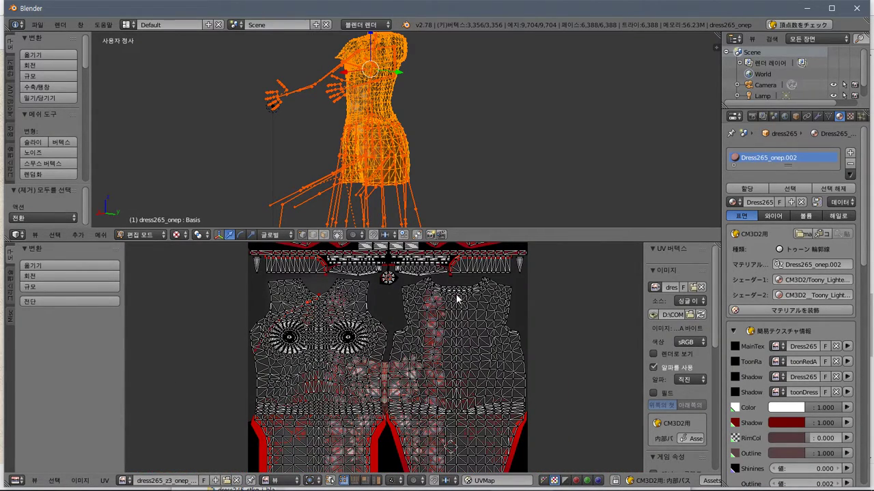
right_click(475, 377)
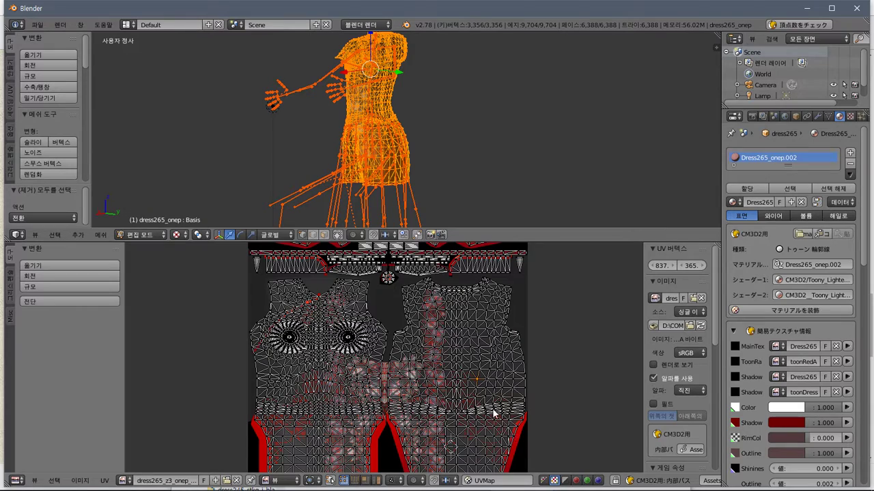
key(ctrl+l)
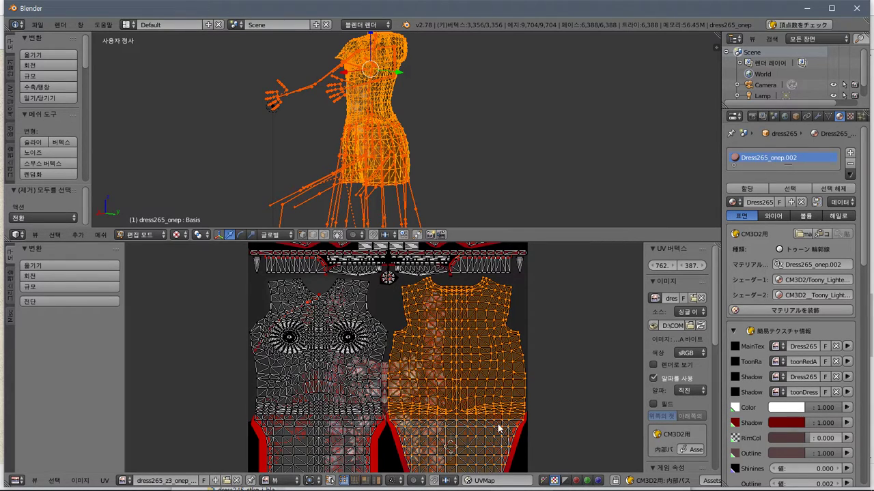
scroll(480, 442, down, 1)
scroll(517, 365, up, 3)
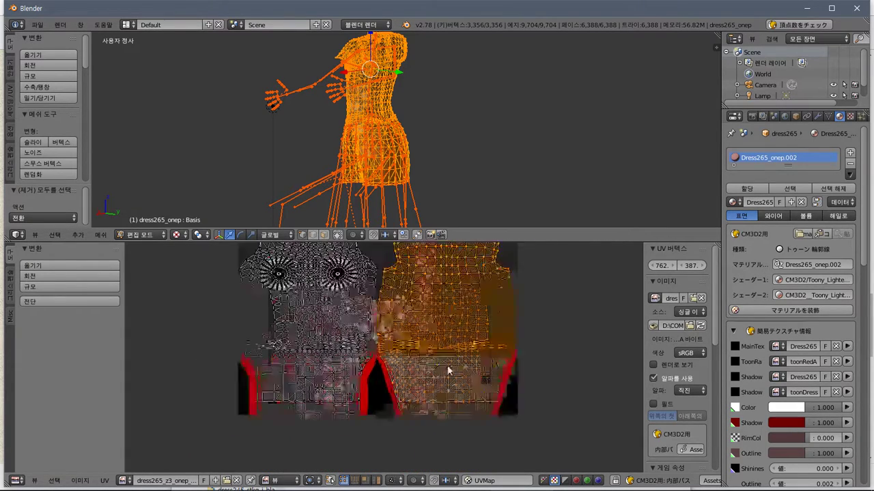
key(l)
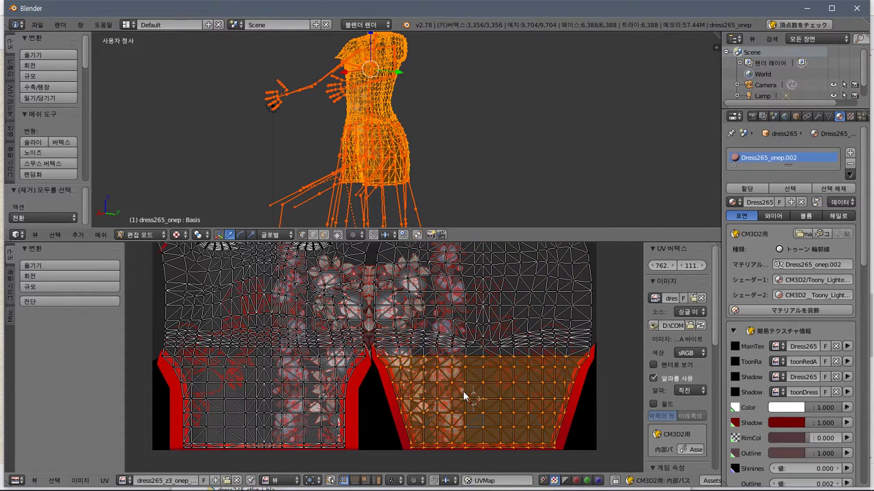
key(ctrl+z)
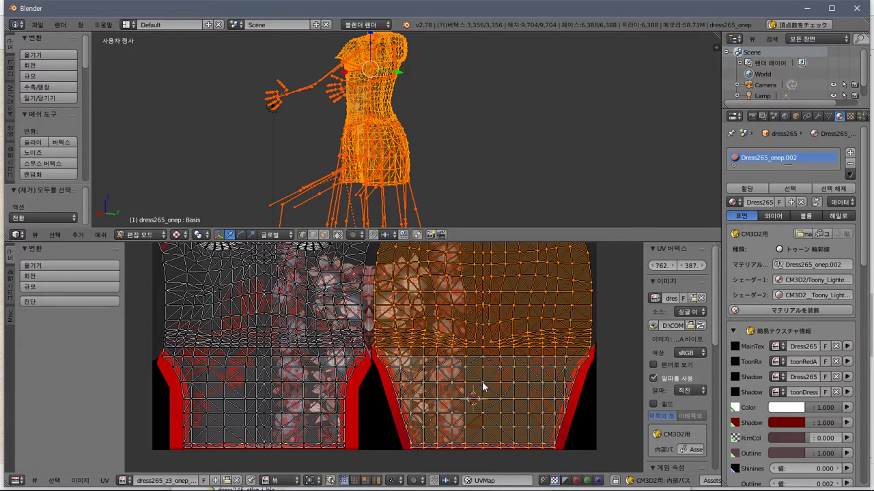
Compare the back panel's UV layout with the red dress texture from the neckline down to the hem
scroll(482, 382, down, 1)
scroll(483, 388, down, 2)
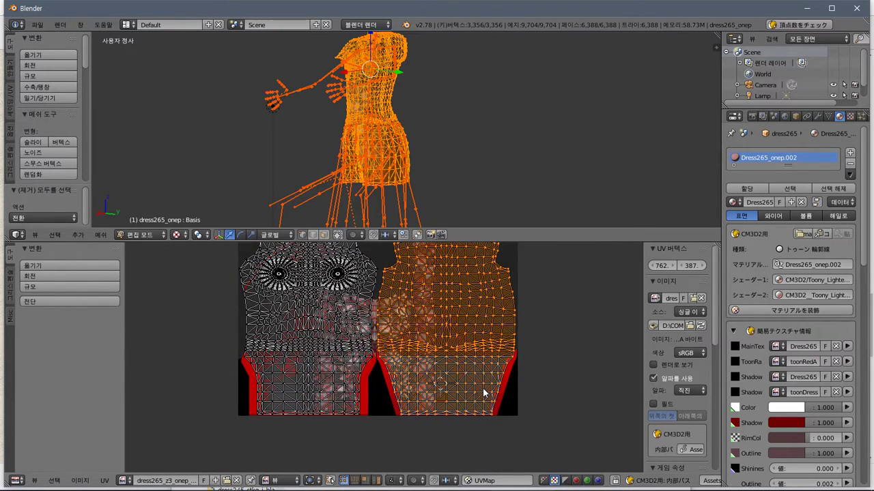
scroll(469, 432, down, 1)
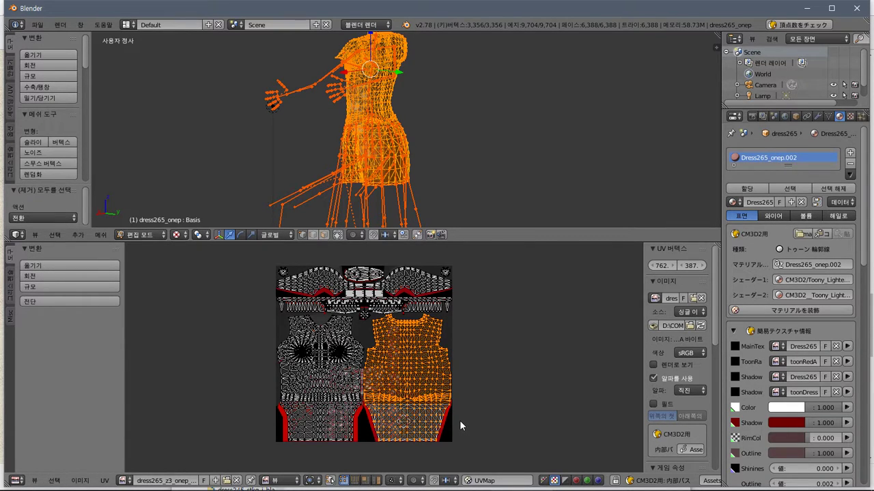
scroll(459, 421, up, 4)
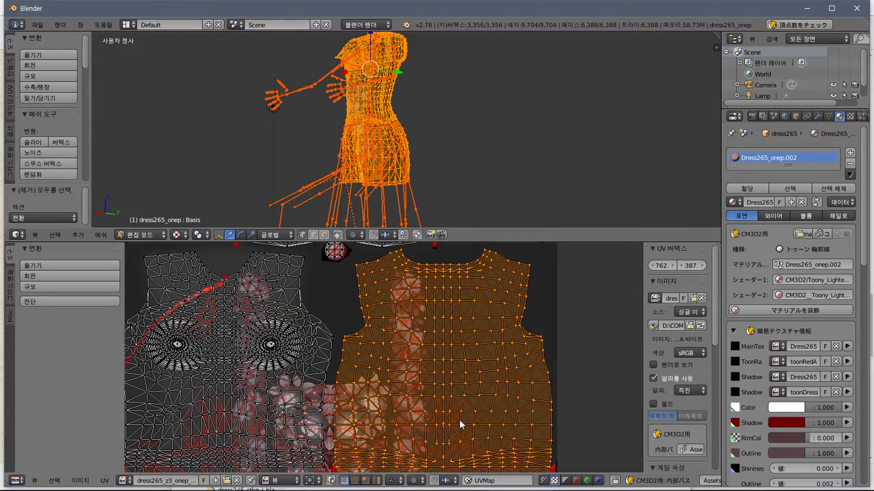
scroll(459, 423, down, 1)
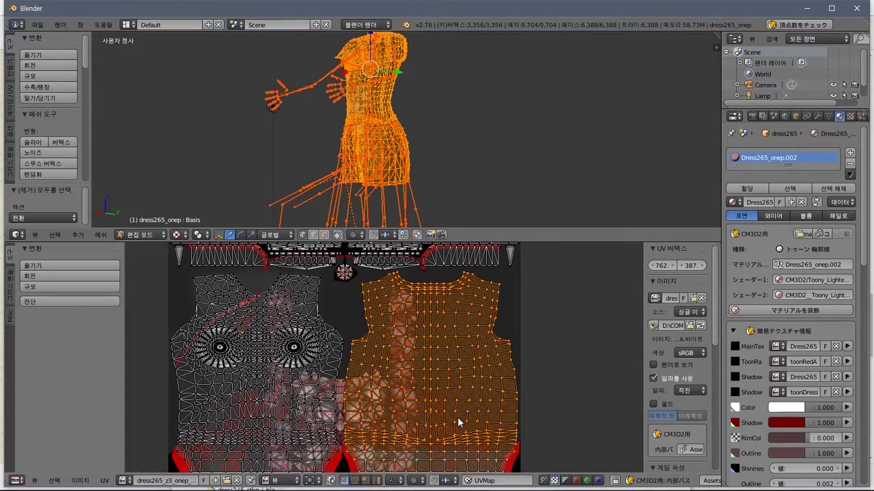
middle_drag(457, 417, 432, 341)
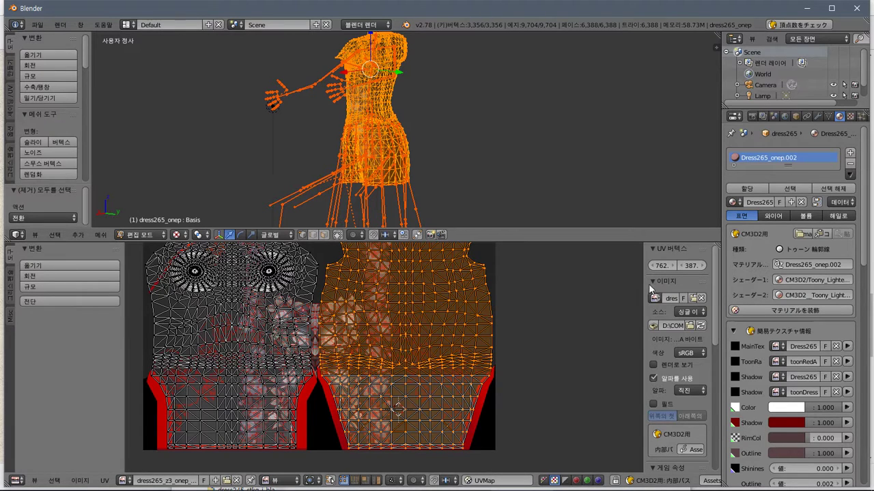
Widen the image properties, pack the texture image, and unpack it again using the existing dress265_z3_onep_ntsdw_i_red0.png
drag(641, 279, 519, 267)
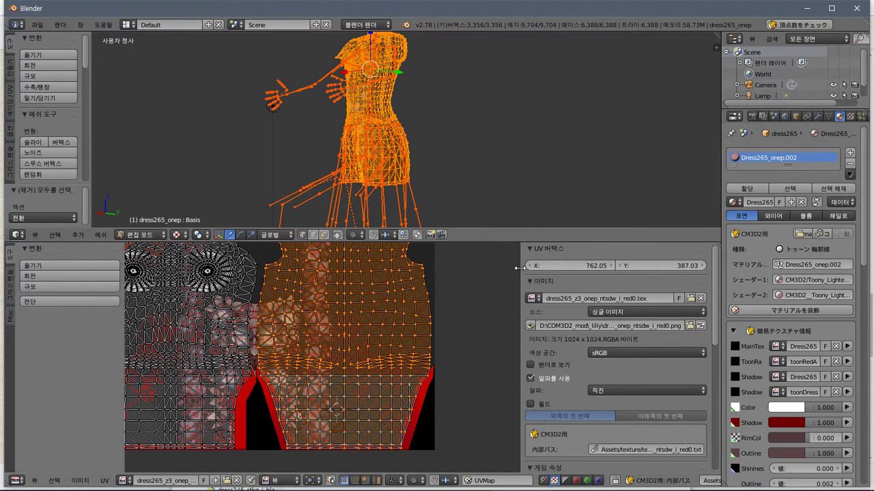
click(608, 325)
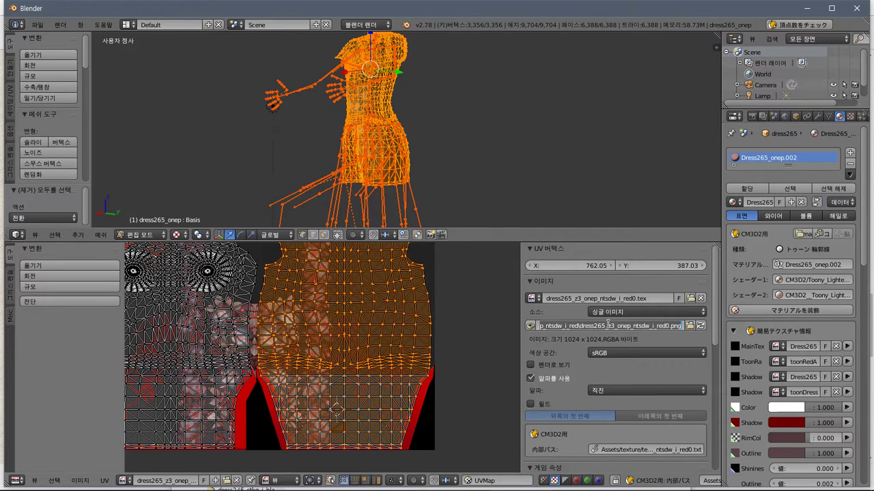
click(703, 328)
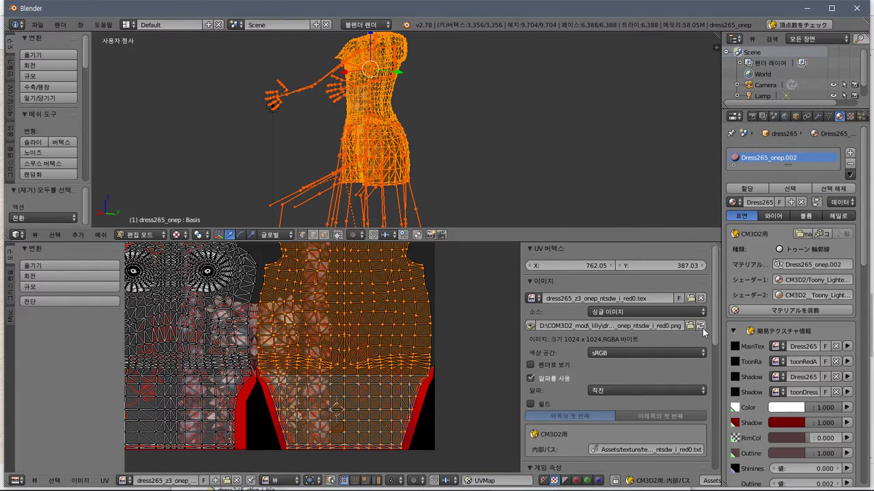
click(532, 325)
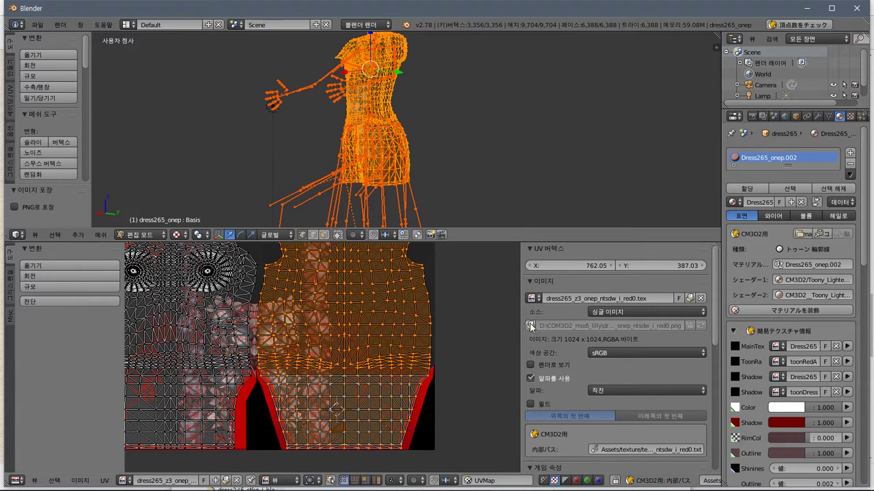
click(531, 326)
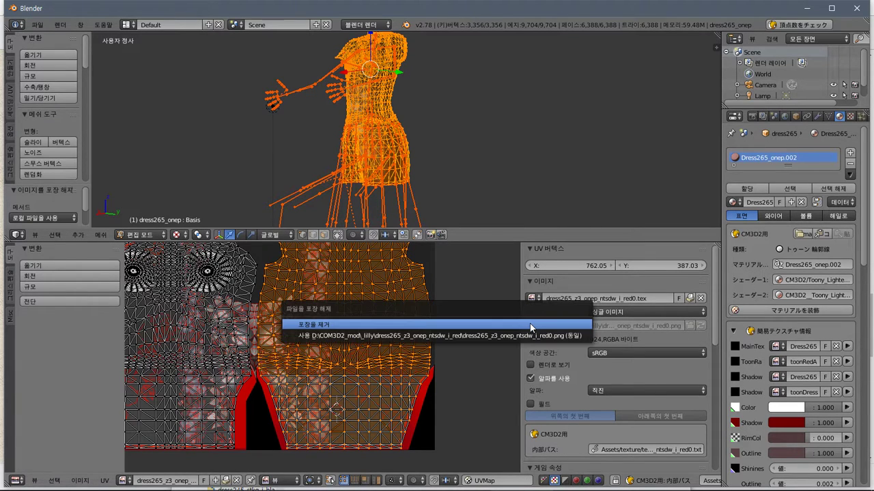
click(627, 328)
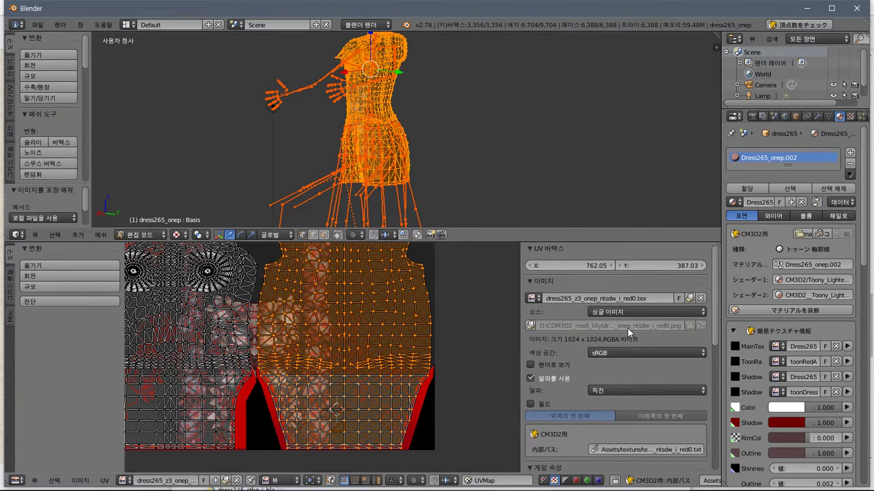
click(530, 326)
click(587, 337)
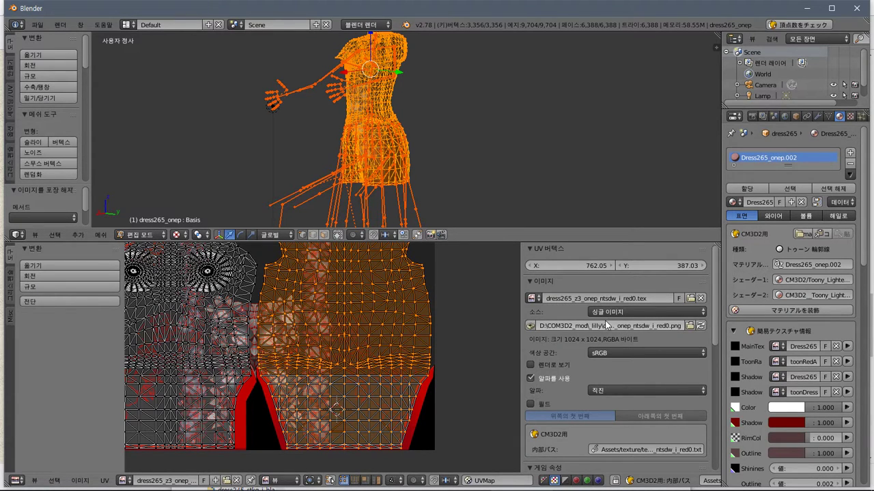
scroll(606, 325, down, 3)
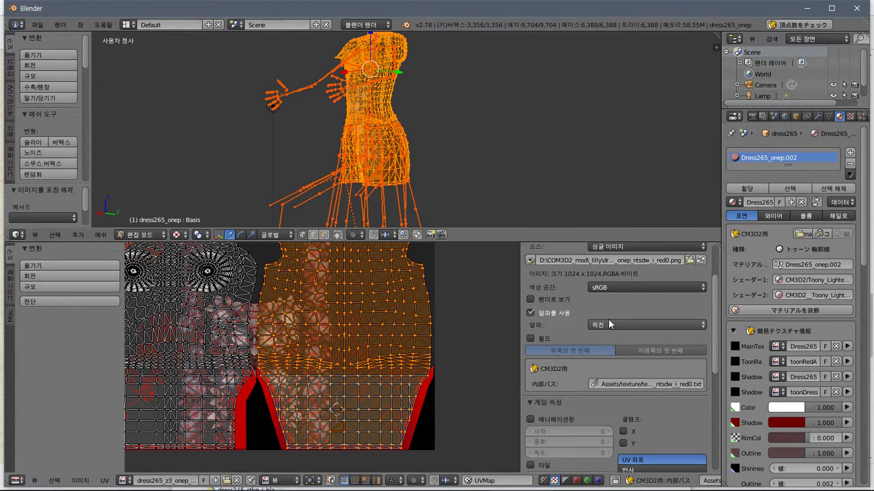
scroll(404, 375, down, 1)
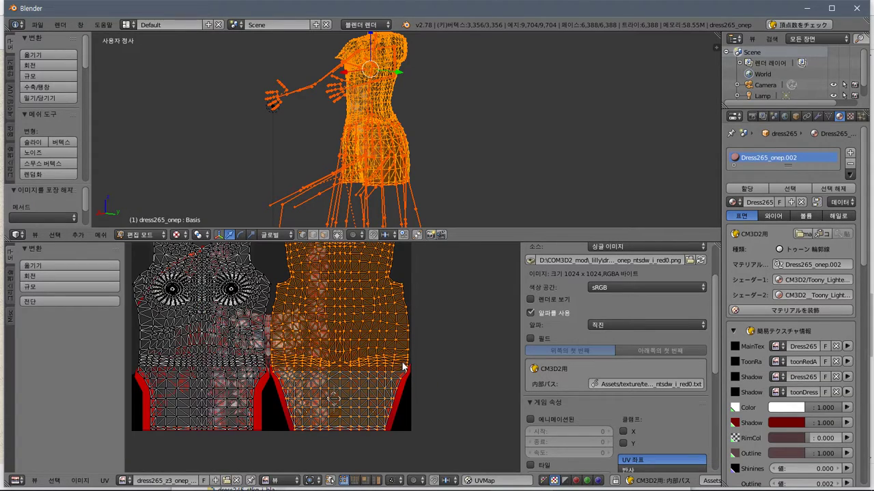
Examine the small trim pieces above the bodice in the UV layout by selecting their linked islands one after another
middle_drag(298, 292, 321, 342)
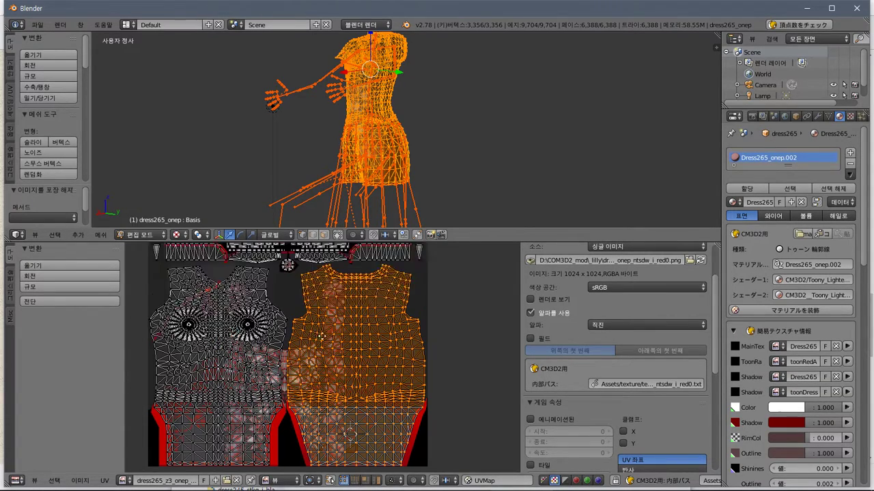
scroll(320, 341, up, 2)
scroll(434, 292, up, 3)
middle_drag(434, 292, 334, 401)
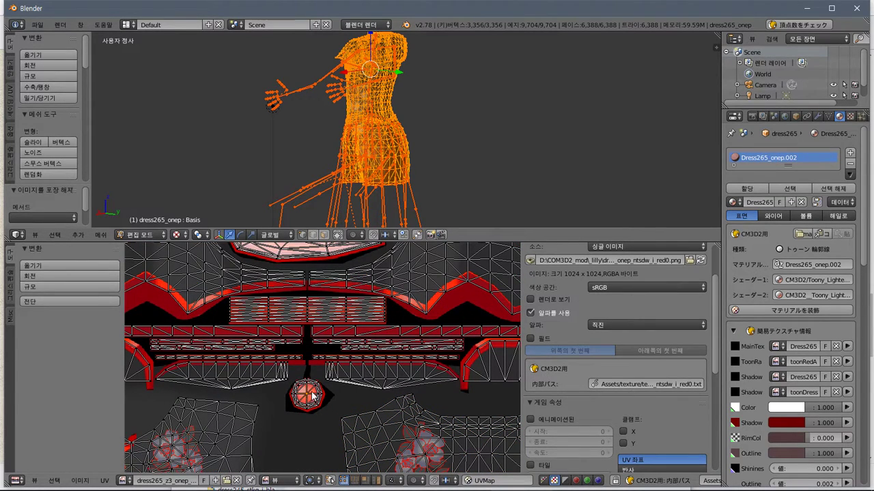
key(l)
right_click(394, 357)
right_click(394, 354)
right_click(392, 360)
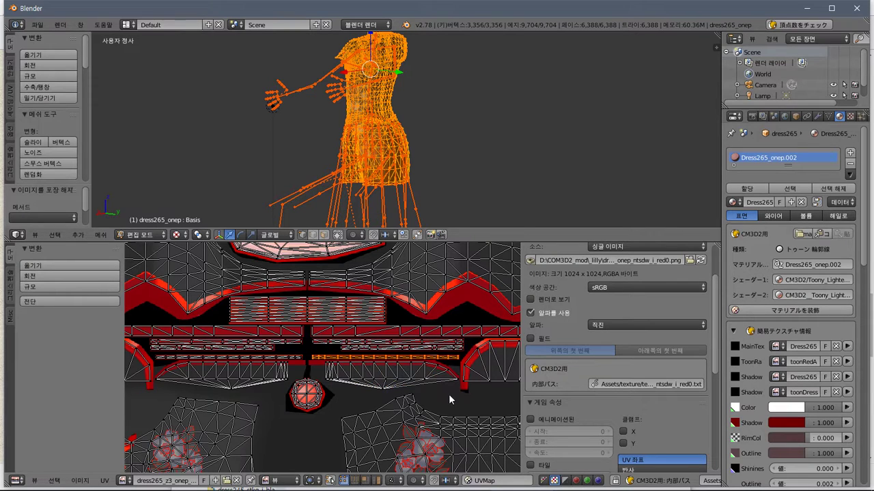
middle_drag(448, 394, 263, 376)
right_click(359, 338)
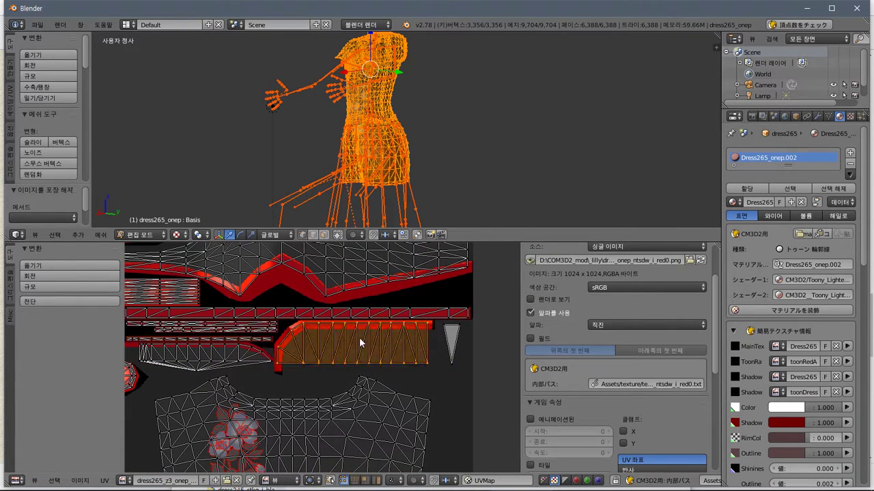
right_click(451, 344)
middle_drag(304, 316, 343, 394)
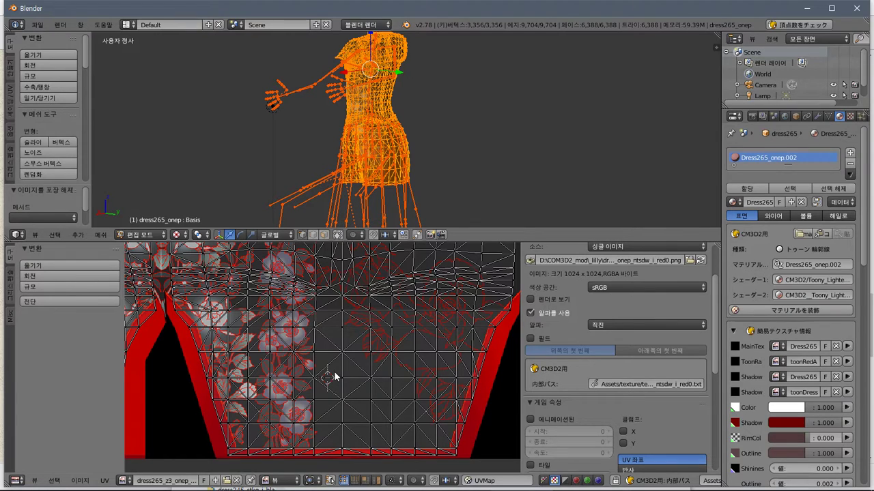
Select only the linked trapezoid UV island of the back skirt and move it off the texture, about 0.527 in X
scroll(333, 369, down, 4)
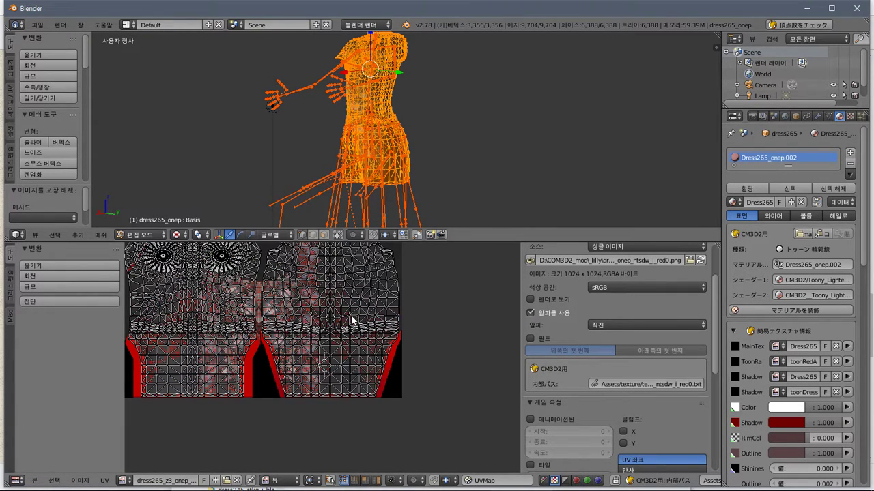
key(l)
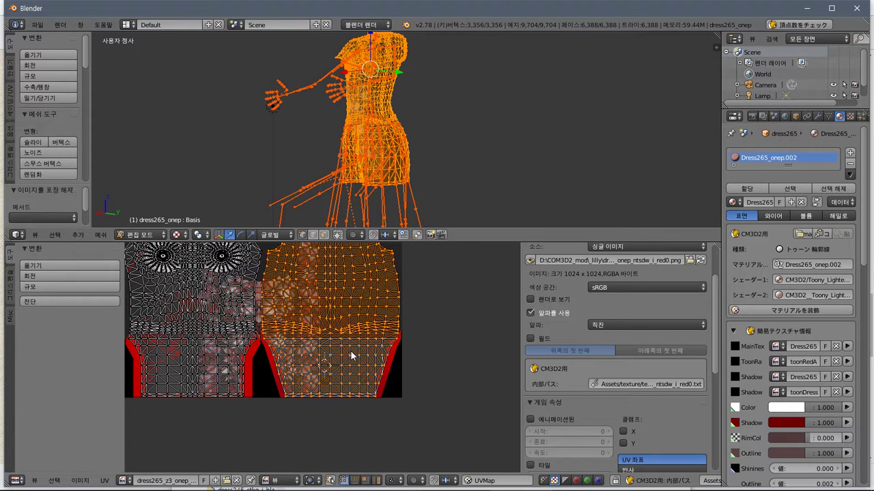
right_click(385, 371)
key(l)
scroll(356, 407, up, 4)
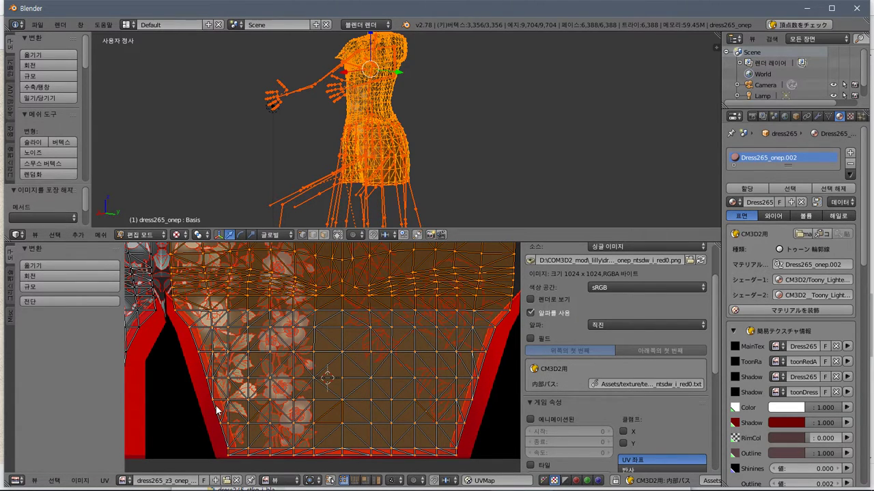
key(ctrl+z)
key(g)
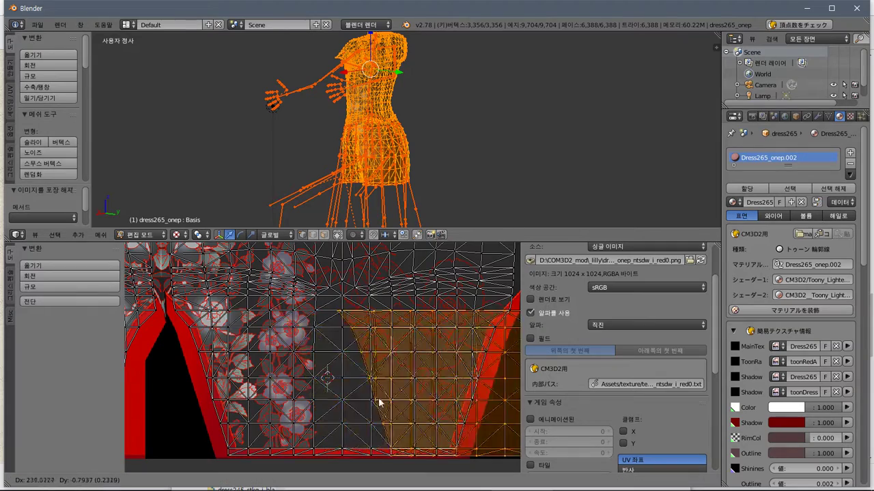
click(193, 415)
scroll(442, 382, down, 3)
scroll(442, 377, down, 1)
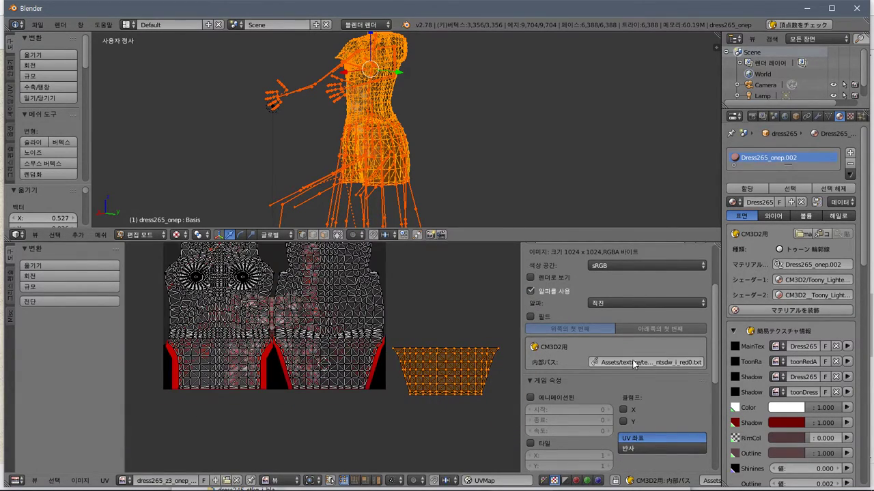
Turn on repeated display of the texture and move the skirt island about 0.470 in X onto the neighbouring tile's back skirt area
scroll(637, 360, down, 2)
scroll(636, 359, down, 4)
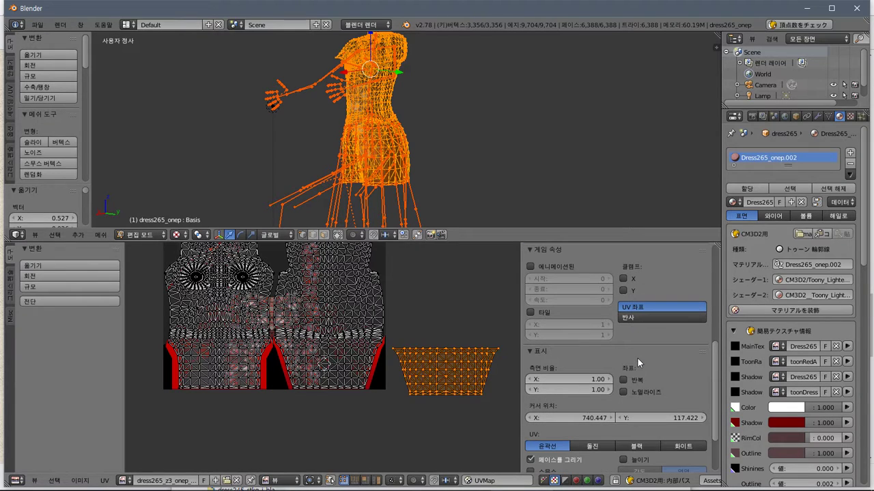
scroll(498, 365, up, 2)
middle_drag(498, 365, 373, 358)
scroll(382, 361, up, 2)
scroll(374, 360, down, 2)
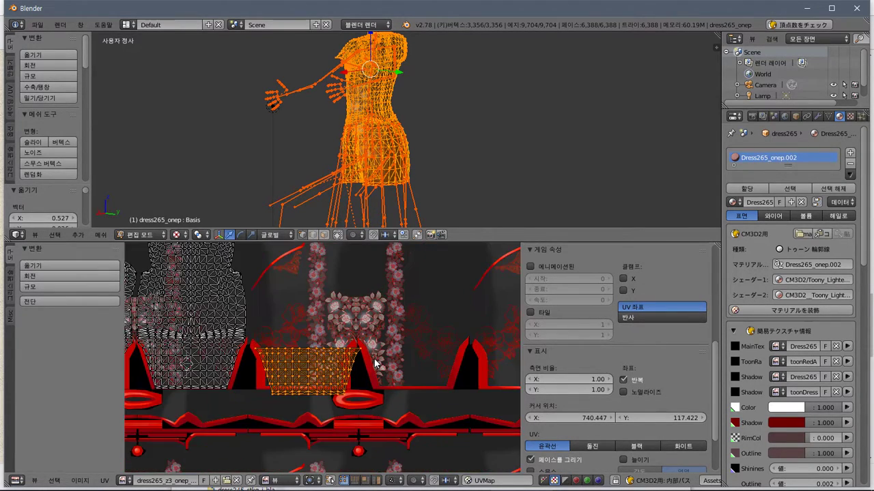
key(g)
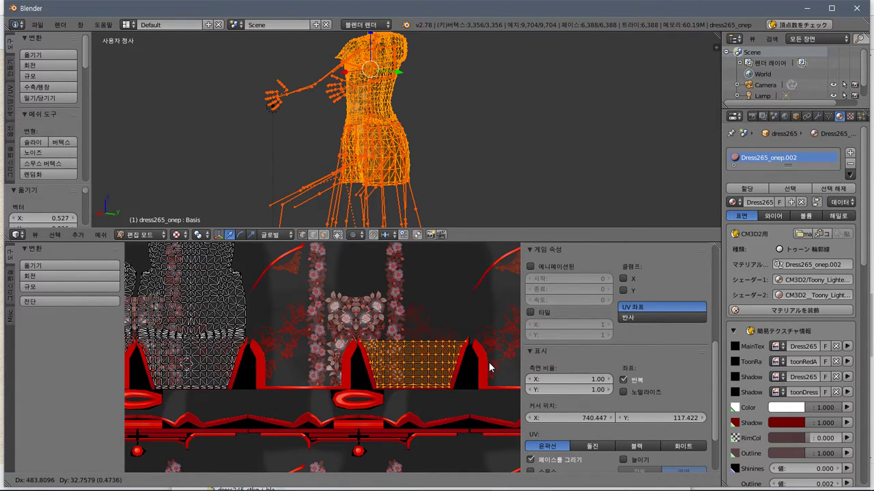
click(488, 367)
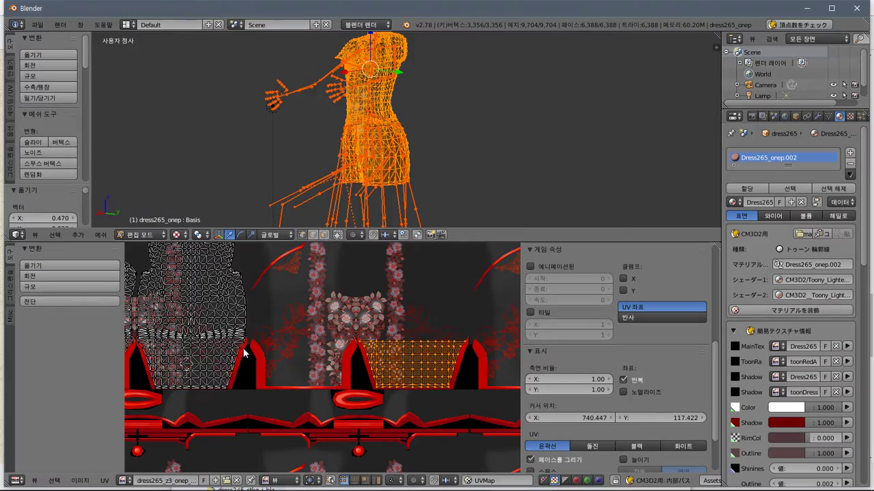
Box-select the lower rows of the remaining back skirt UVs and try moving them slightly upward
middle_drag(217, 346, 318, 368)
scroll(396, 370, up, 5)
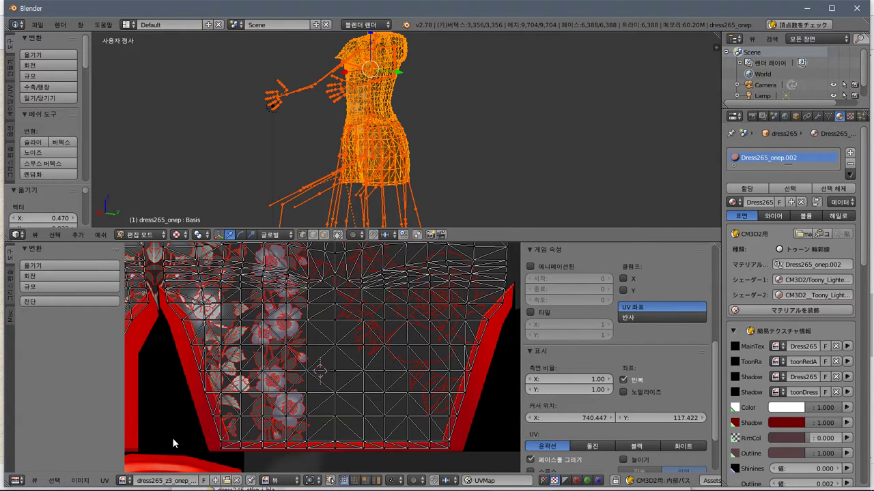
drag(181, 445, 491, 333)
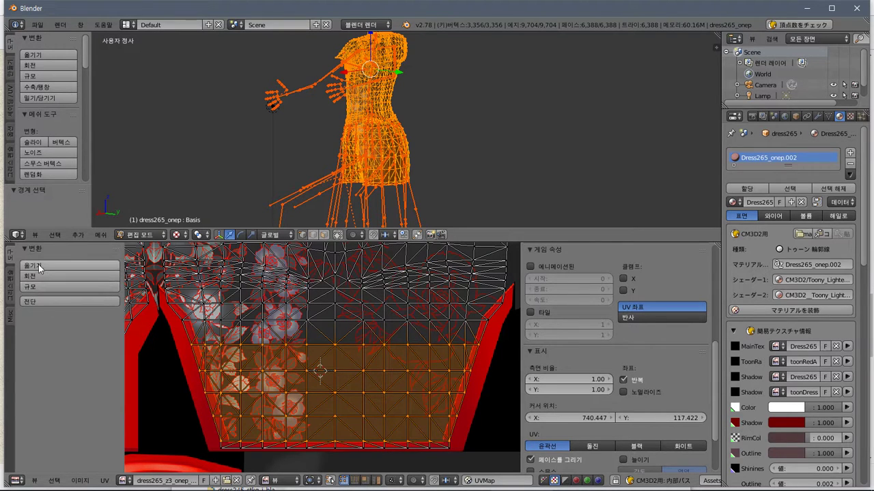
key(g)
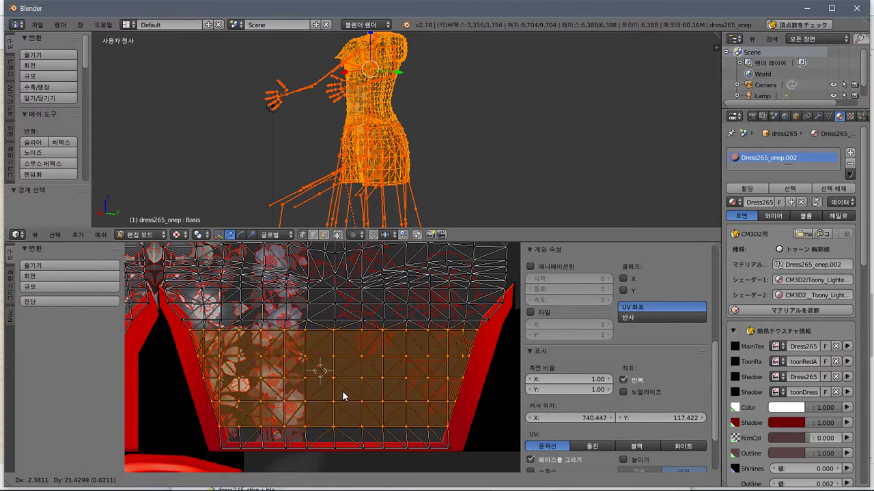
click(339, 403)
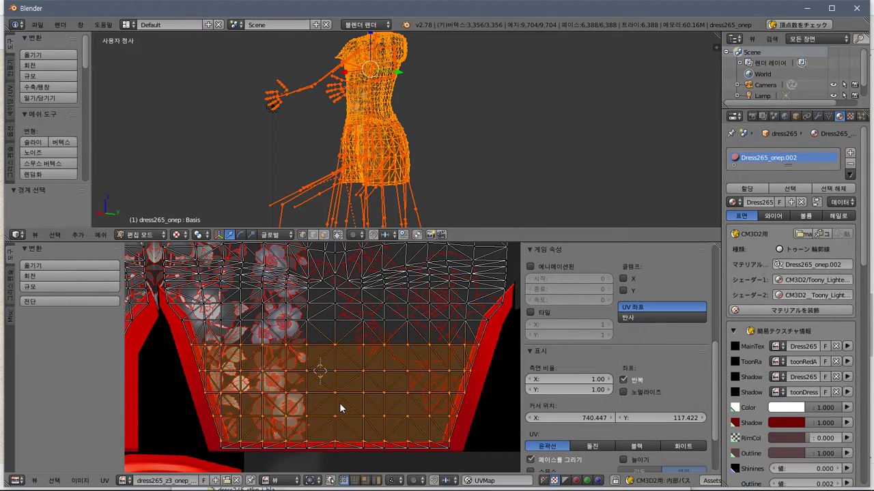
click(11, 292)
click(11, 319)
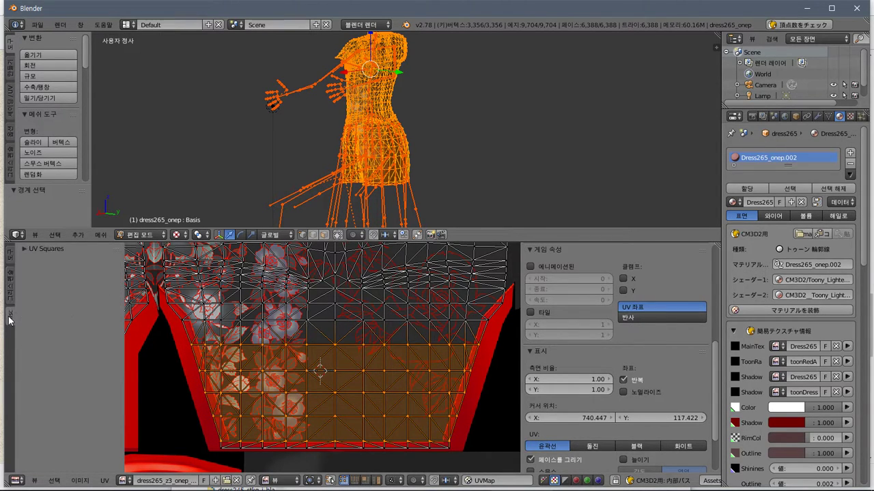
click(12, 260)
Clear the selection and box-select the lower part of the back skirt mesh down to the hem in the right side view
scroll(439, 171, up, 5)
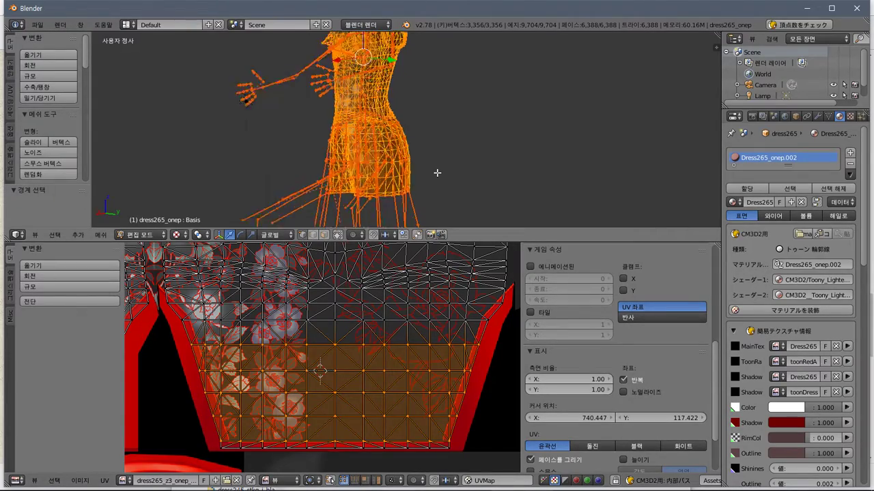
middle_drag(439, 171, 482, 145)
middle_drag(431, 145, 502, 161)
key(KP_8)
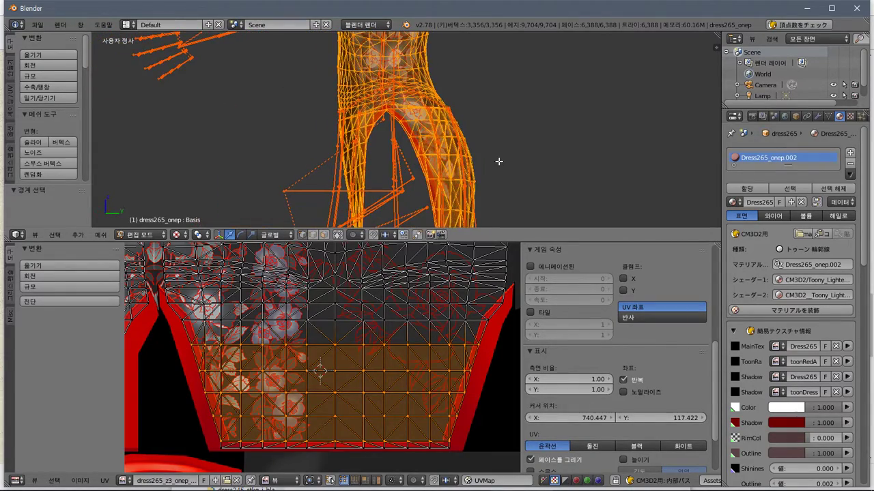
key(KP_8)
key(KP_8)
key(KP_8)
key(KP_3)
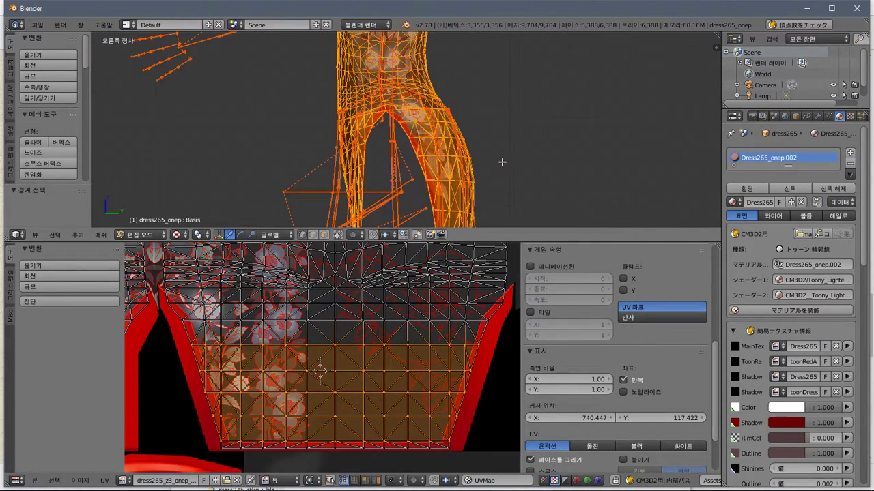
scroll(495, 128, up, 4)
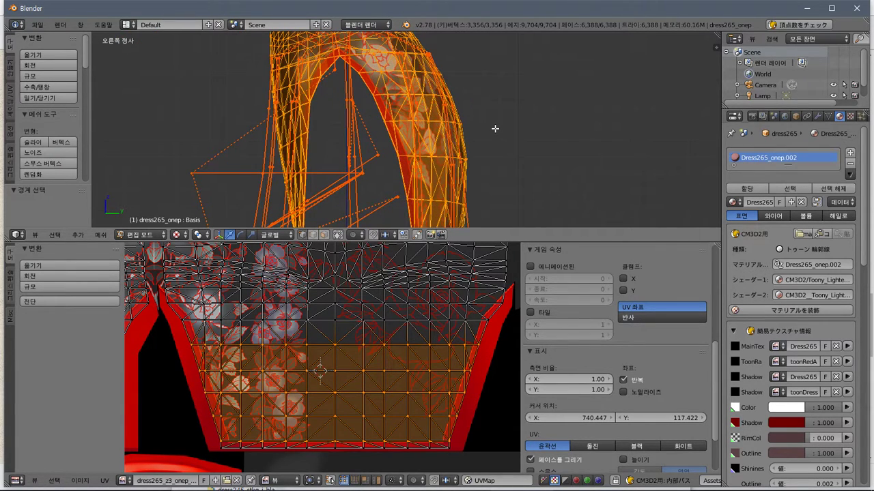
scroll(495, 128, down, 1)
shift+middle_drag(495, 129, 491, 63)
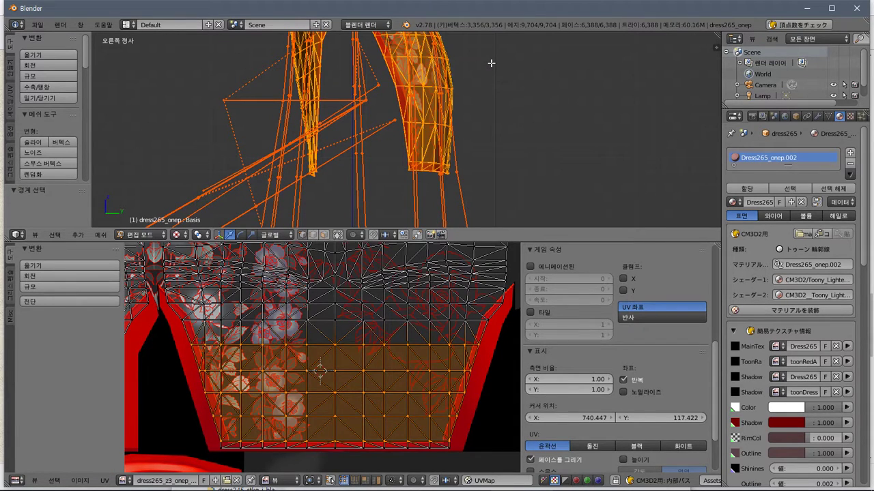
key(a)
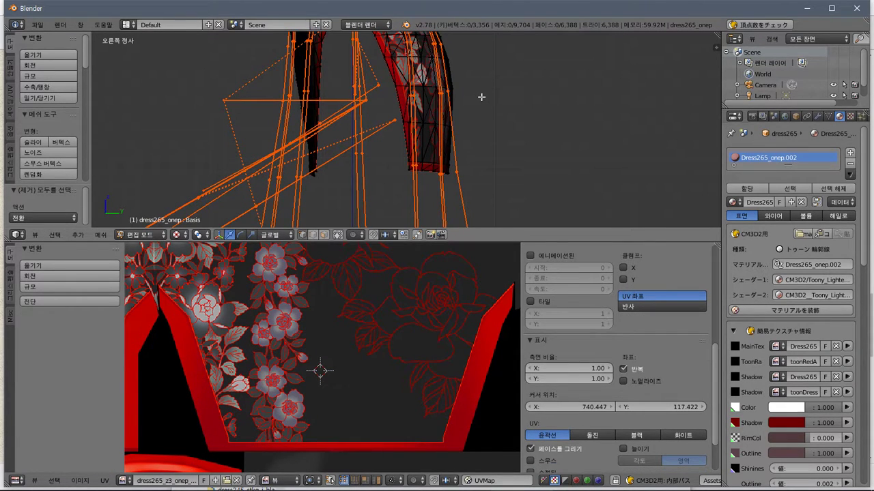
key(b)
drag(514, 74, 377, 203)
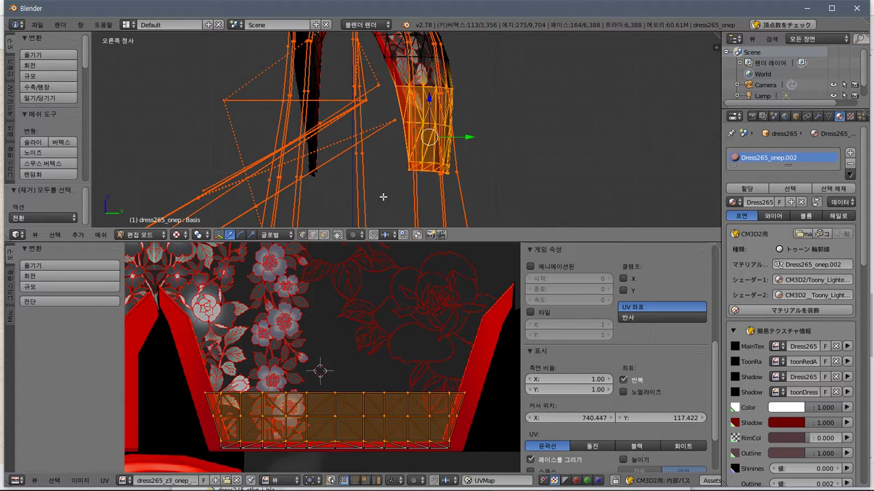
Try the Scale transform on the selected lower back skirt mesh
scroll(418, 192, down, 3)
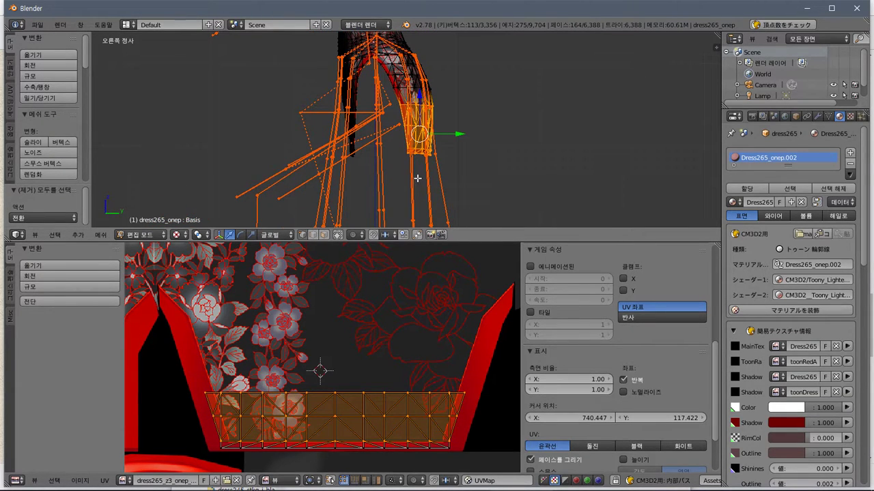
scroll(416, 177, up, 2)
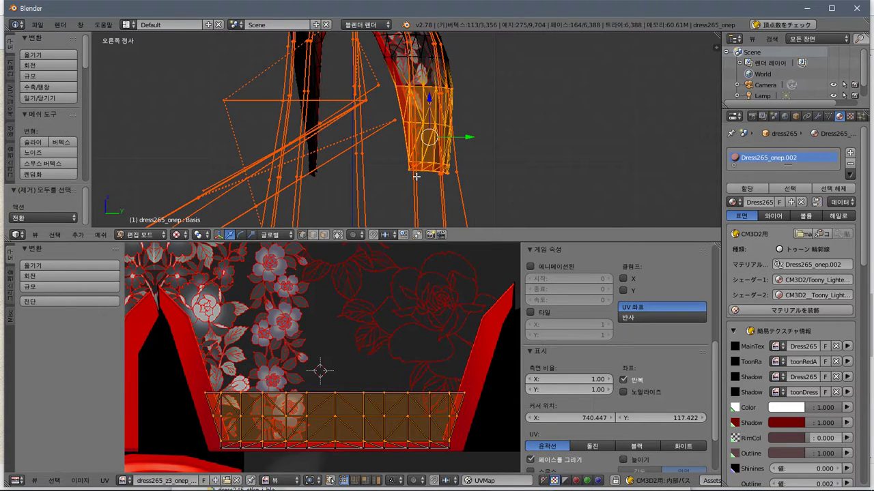
scroll(416, 176, down, 1)
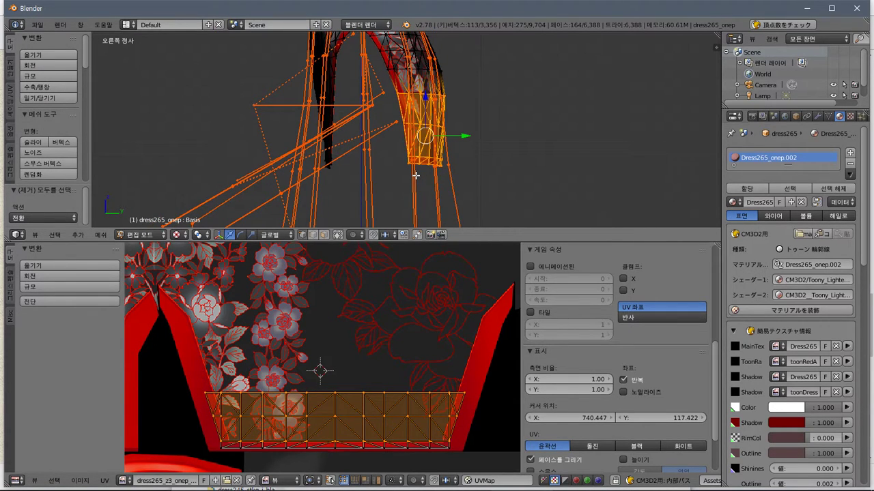
click(47, 75)
key(Escape)
click(51, 73)
key(Escape)
click(72, 93)
key(Escape)
Try Push/Pull on the selected lower back skirt mesh, constrained to the global Z axis
click(44, 97)
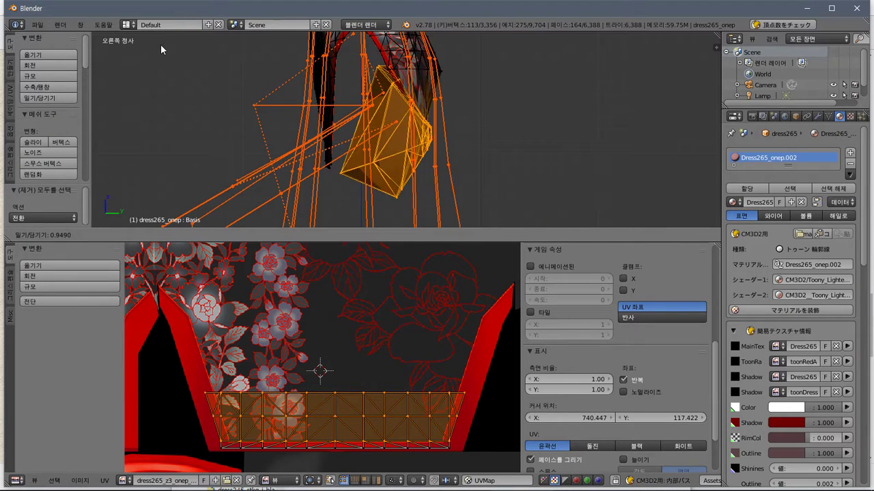
key(x)
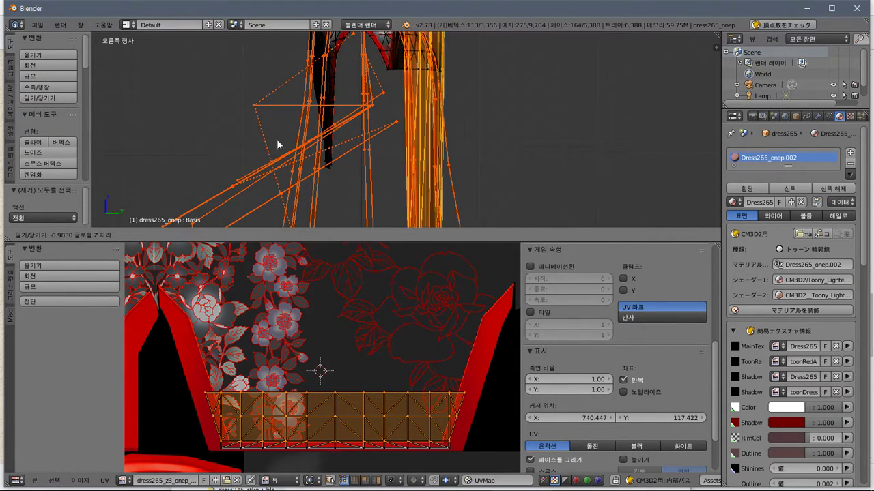
key(z)
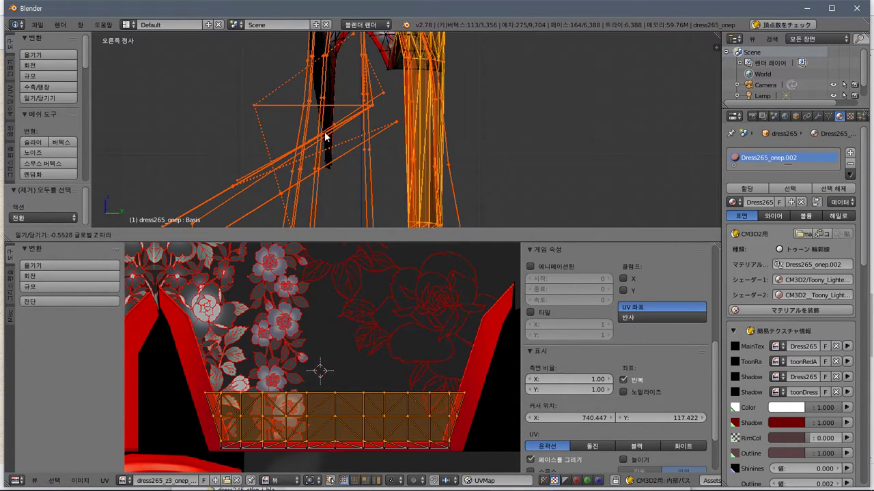
click(325, 133)
Try Shrink/Fatten while toggling even thickness, and try an unconstrained Push/Pull on the lower back skirt mesh
click(59, 87)
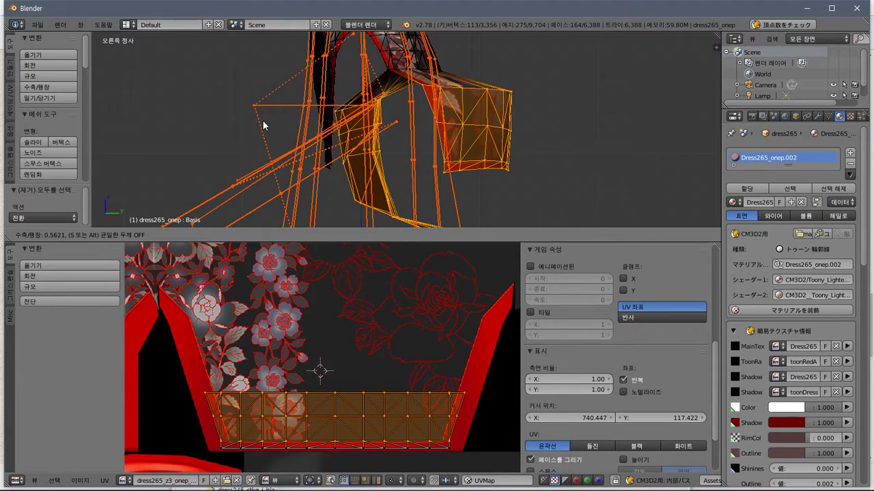
key(s)
key(s)
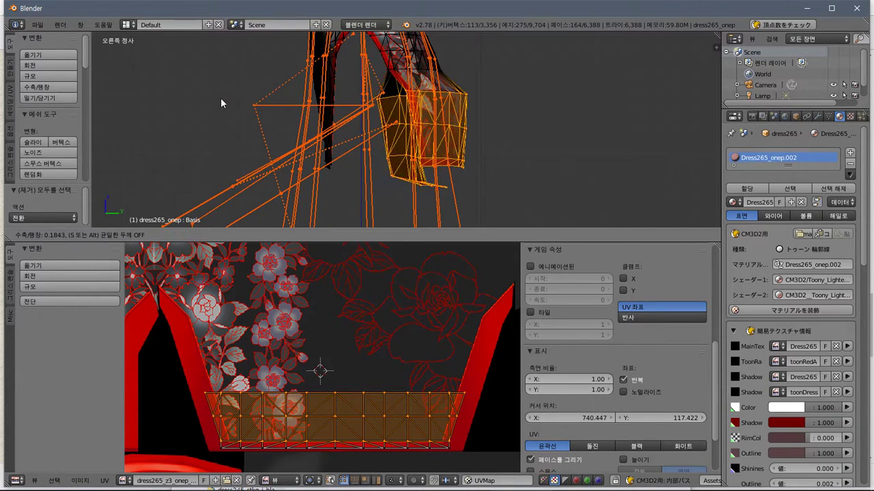
key(Escape)
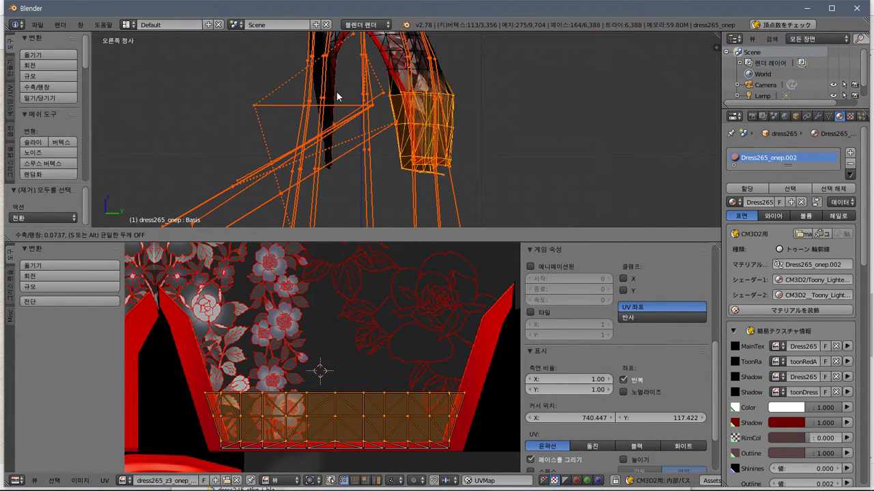
click(56, 98)
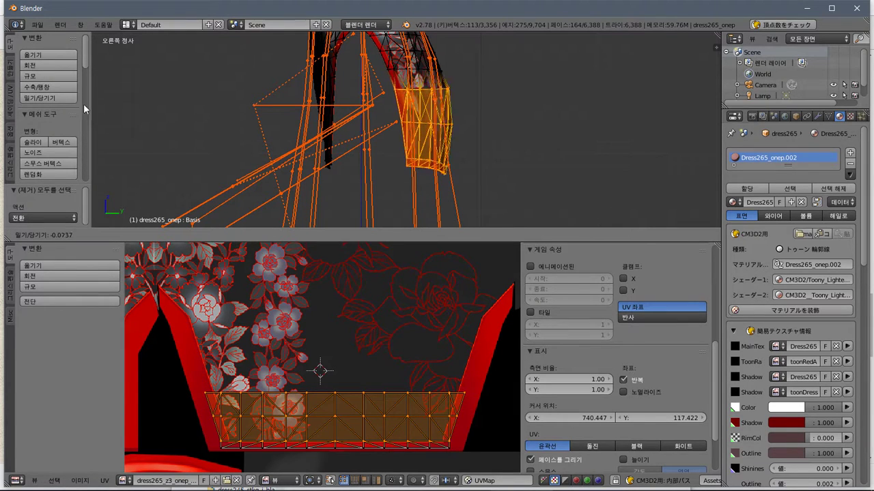
key(Escape)
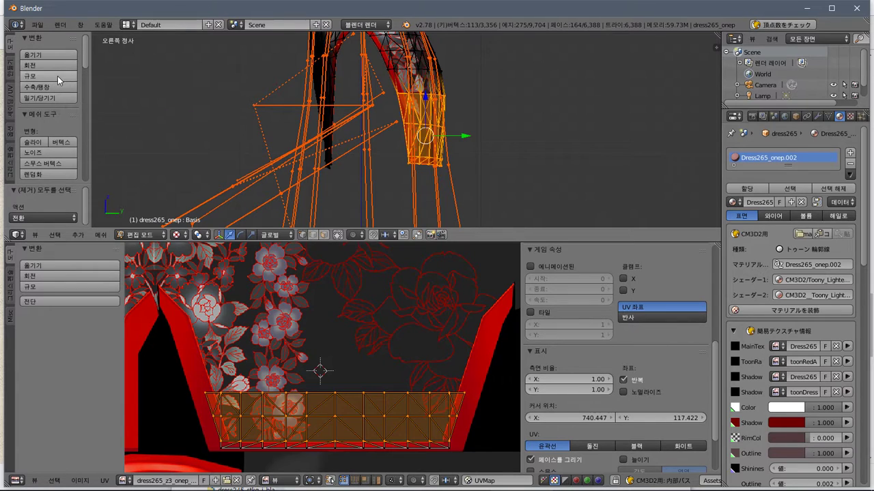
Try scaling and moving the selected lower back skirt mesh
click(57, 76)
click(81, 88)
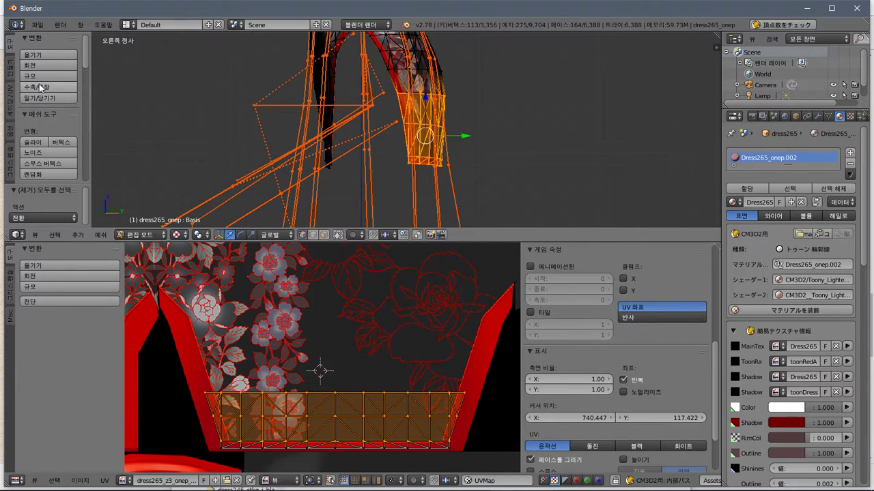
click(42, 57)
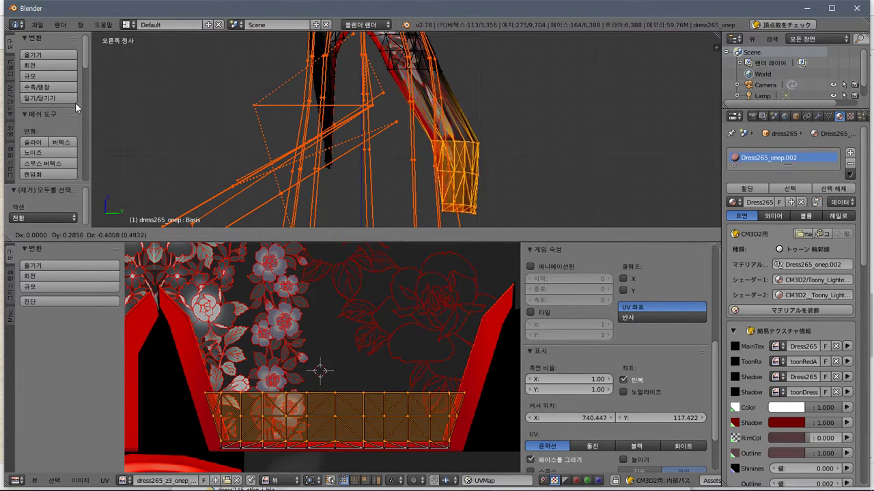
right_click(175, 128)
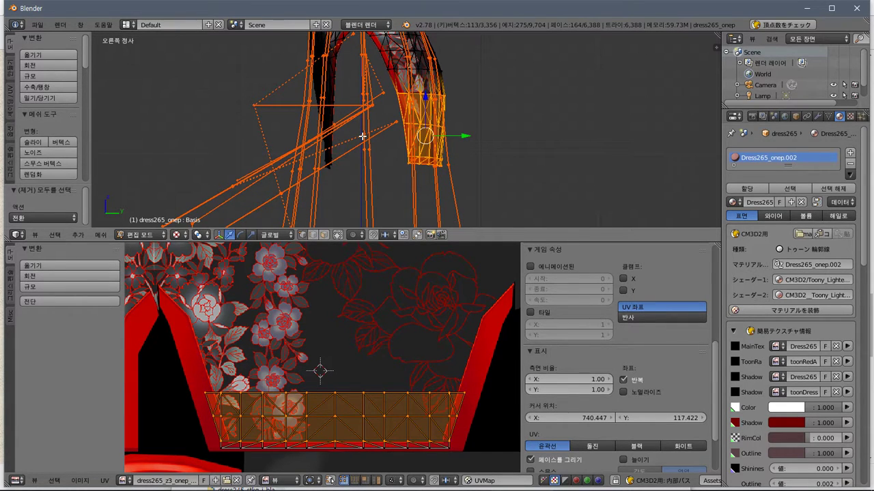
Extend the mesh selection on the lower back skirt upward by one row of vertices
middle_drag(362, 137, 338, 137)
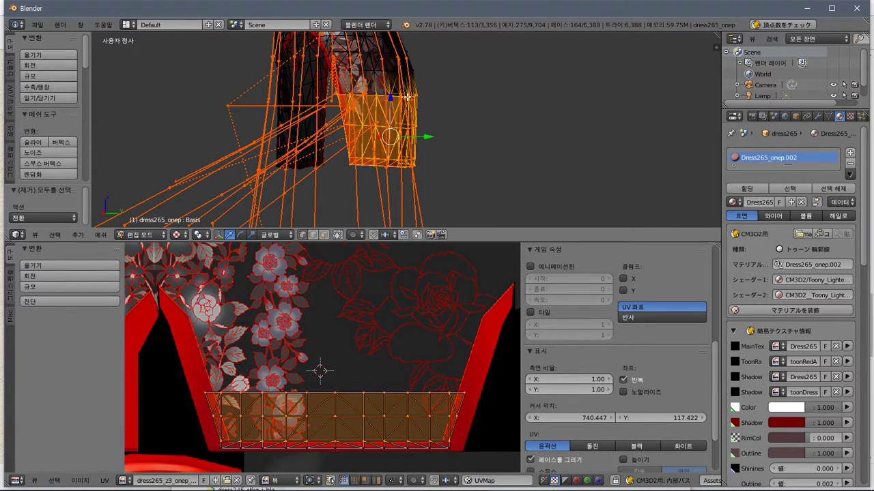
key(KP_1)
scroll(407, 97, up, 2)
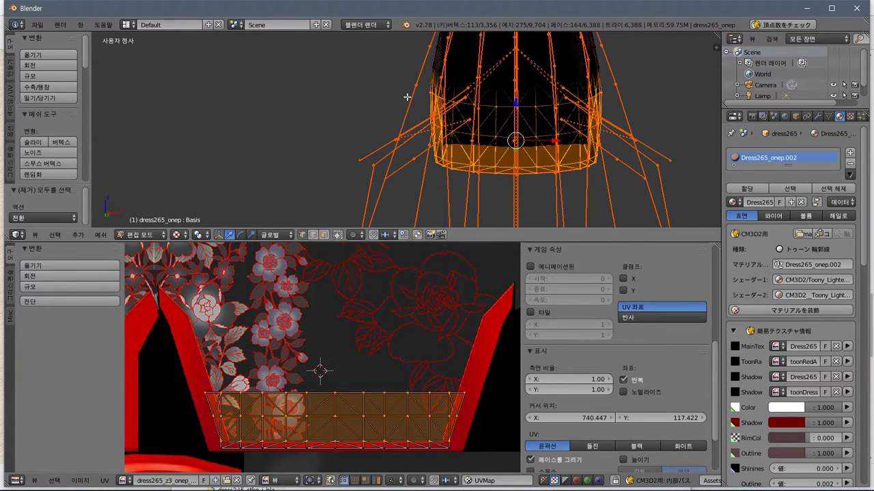
key(KP_3)
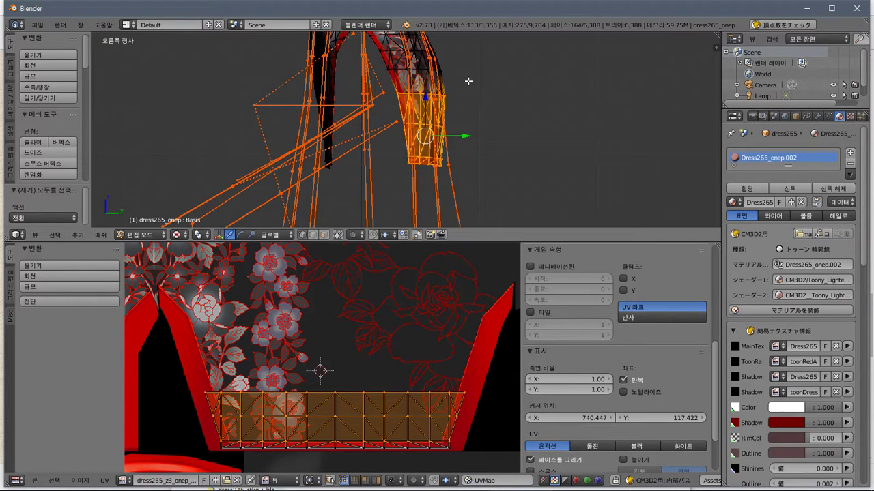
shift+middle_drag(469, 81, 461, 104)
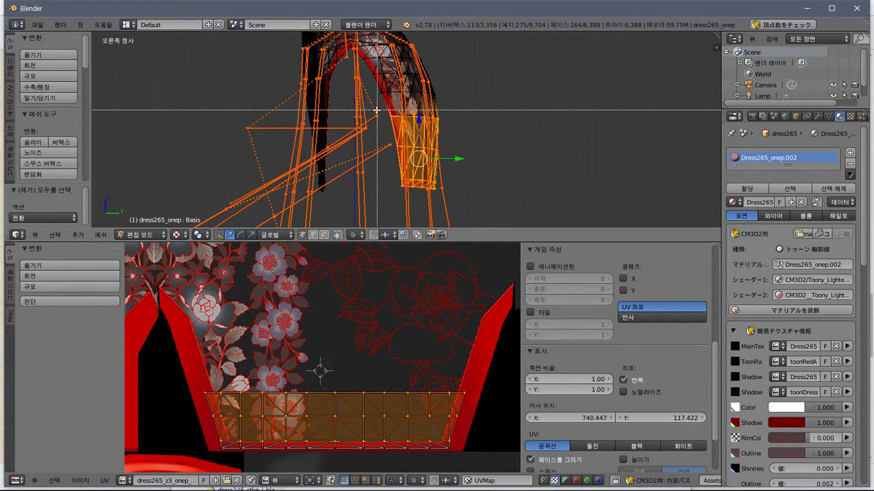
alt+shift+right_click(449, 82)
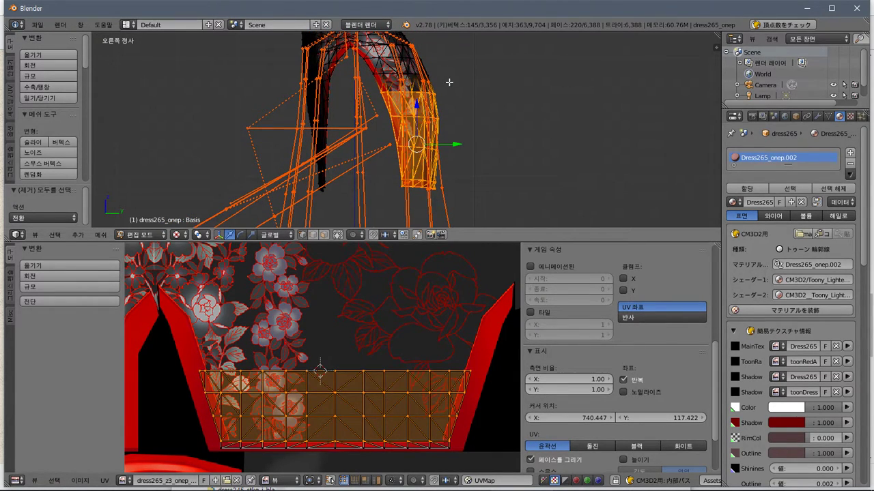
key(b)
drag(376, 208, 471, 154)
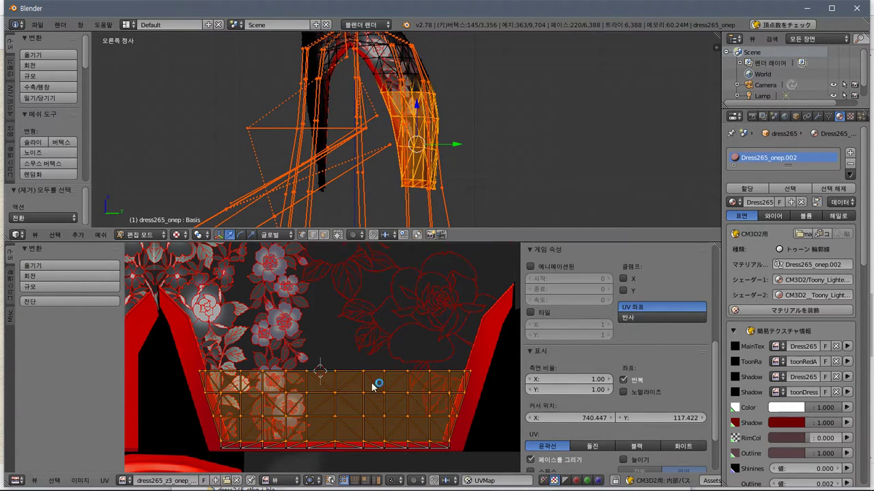
Add the next two higher rows of the back skirt to the mesh selection
scroll(426, 350, down, 4)
scroll(426, 351, down, 3)
scroll(425, 351, up, 1)
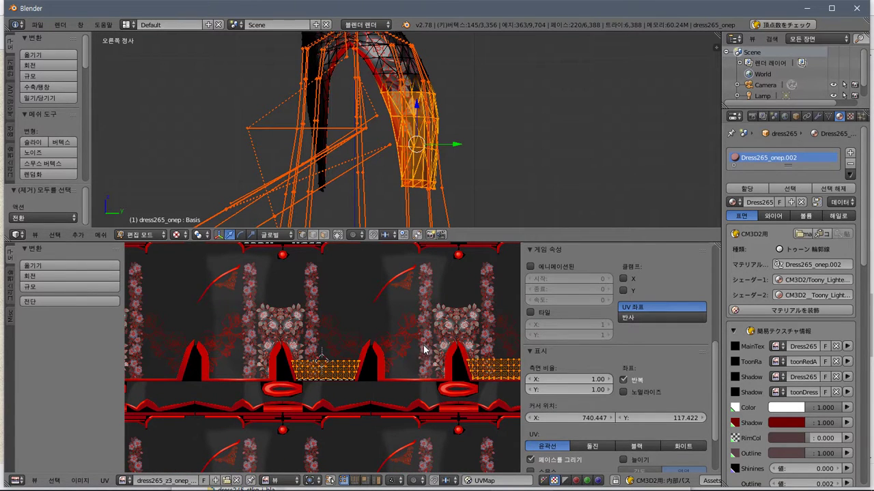
scroll(421, 338, up, 4)
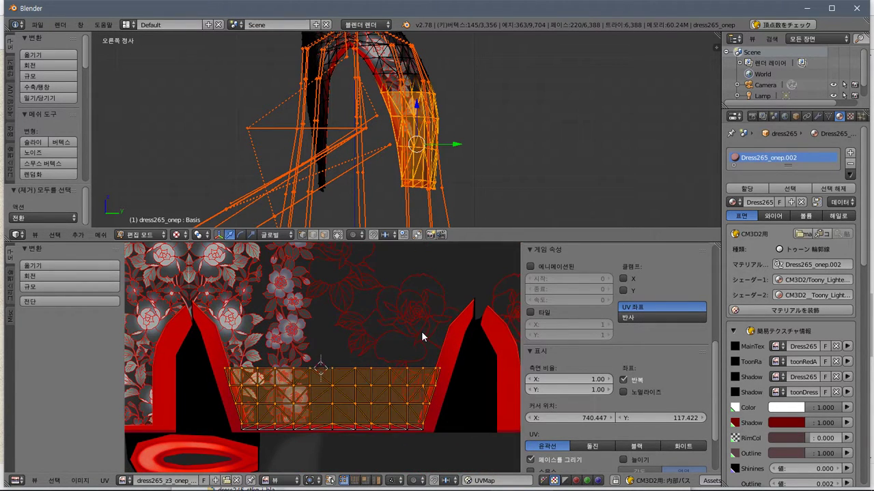
middle_drag(421, 331, 451, 331)
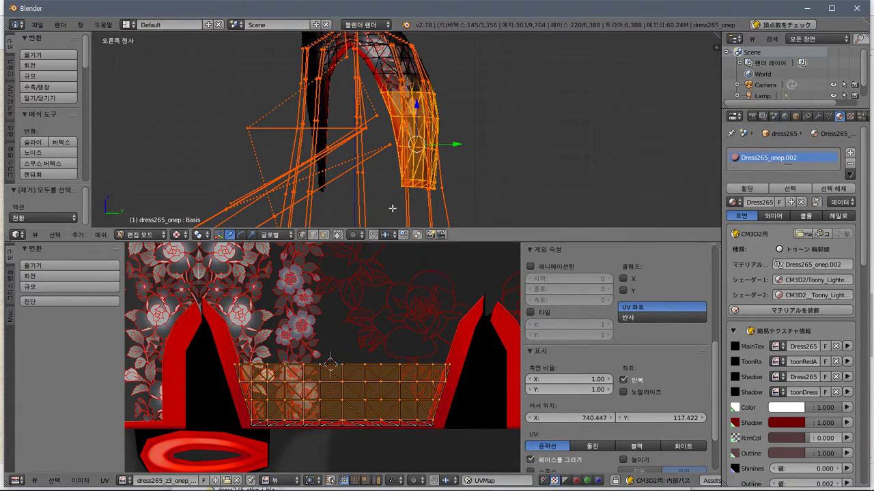
key(b)
drag(358, 105, 482, 69)
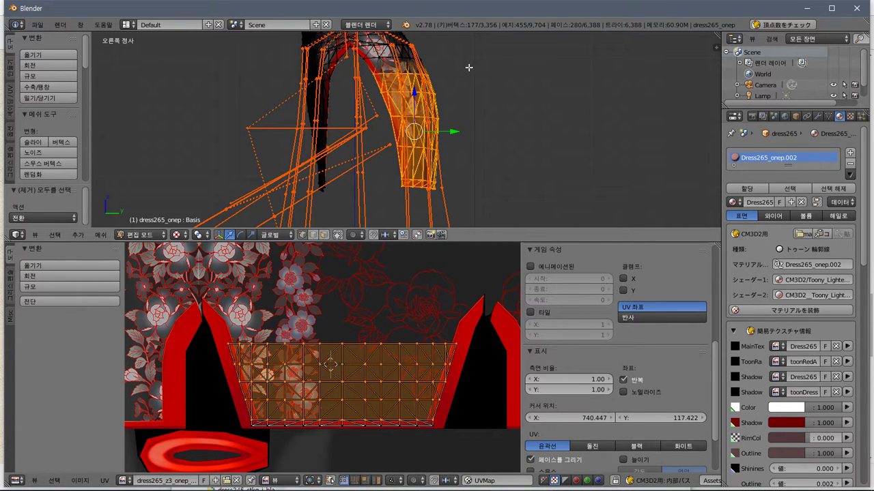
key(b)
drag(352, 80, 452, 52)
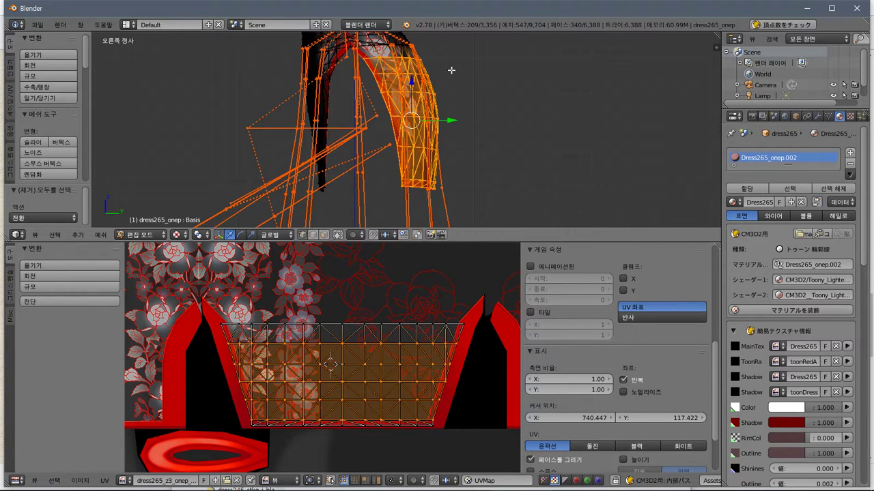
Box-select the UV vertices along the upper and lower edges of the displayed back skirt section
key(b)
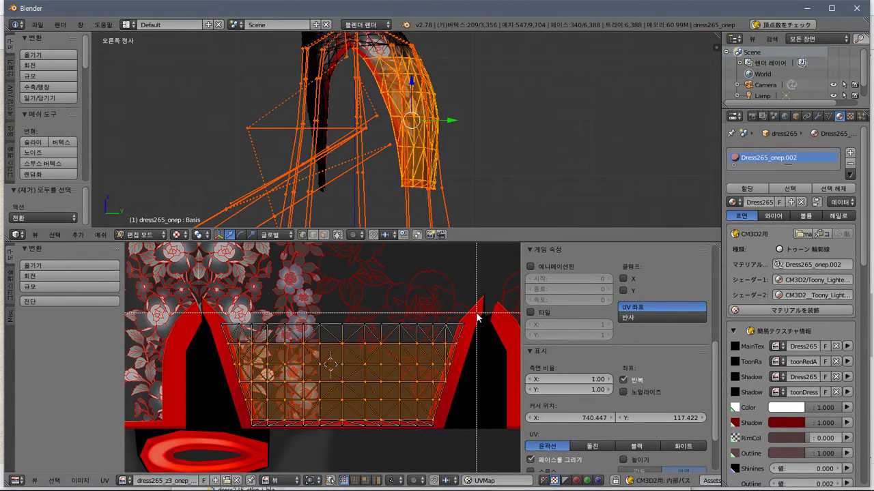
drag(478, 312, 181, 349)
key(b)
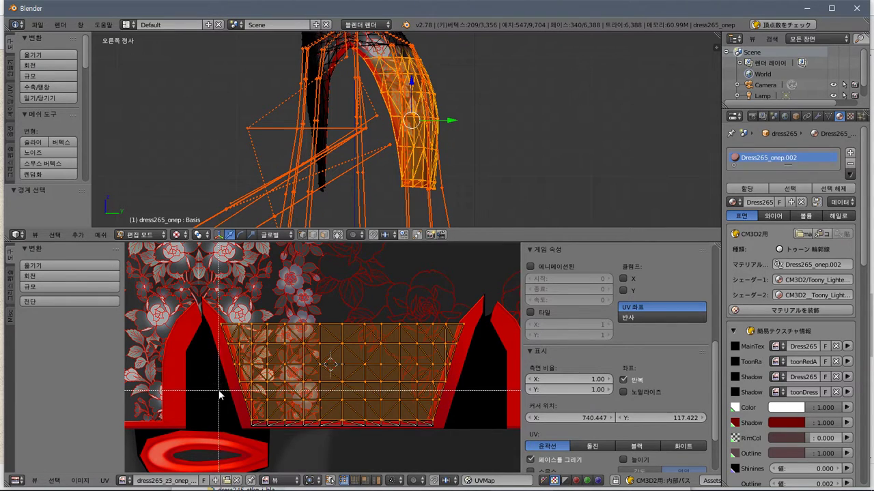
drag(219, 390, 499, 453)
scroll(471, 405, down, 2)
scroll(471, 405, down, 3)
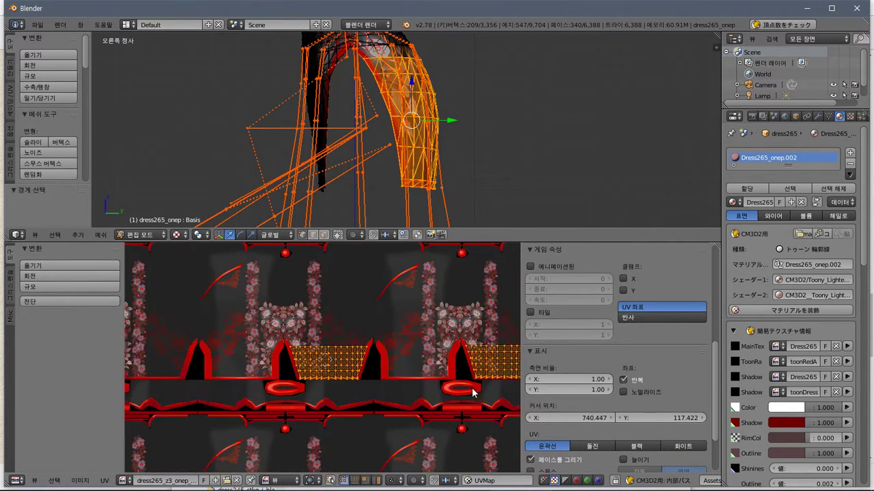
scroll(454, 376, up, 5)
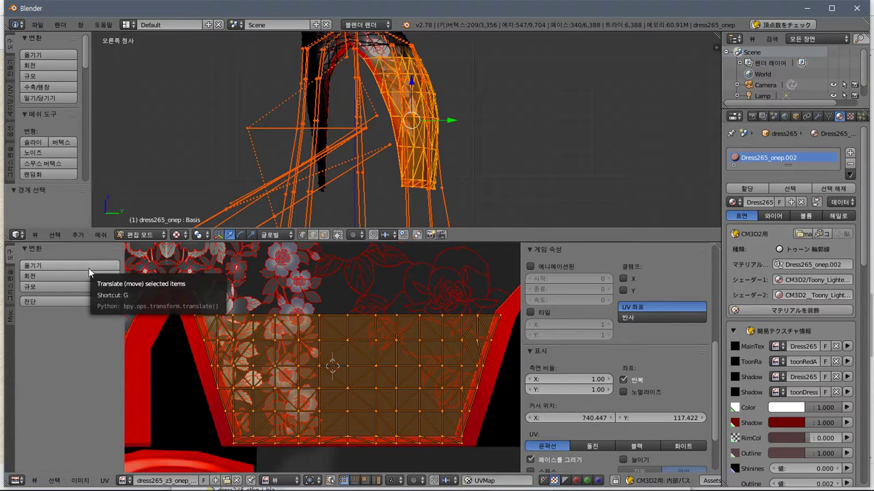
Try scaling the selected back skirt UVs along the Y axis by about 1.72
click(78, 288)
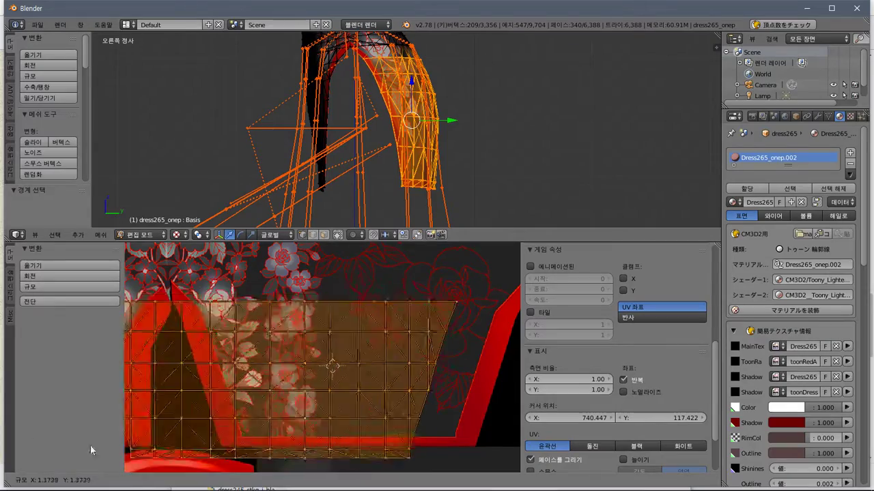
key(x)
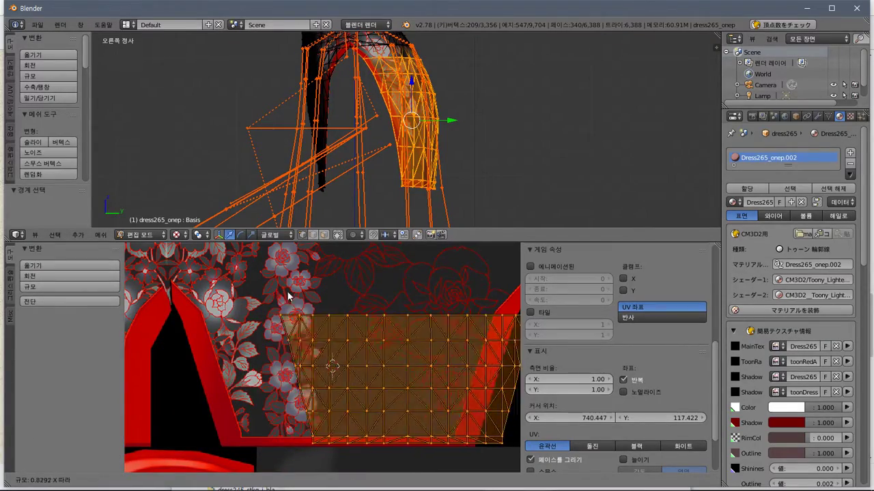
key(y)
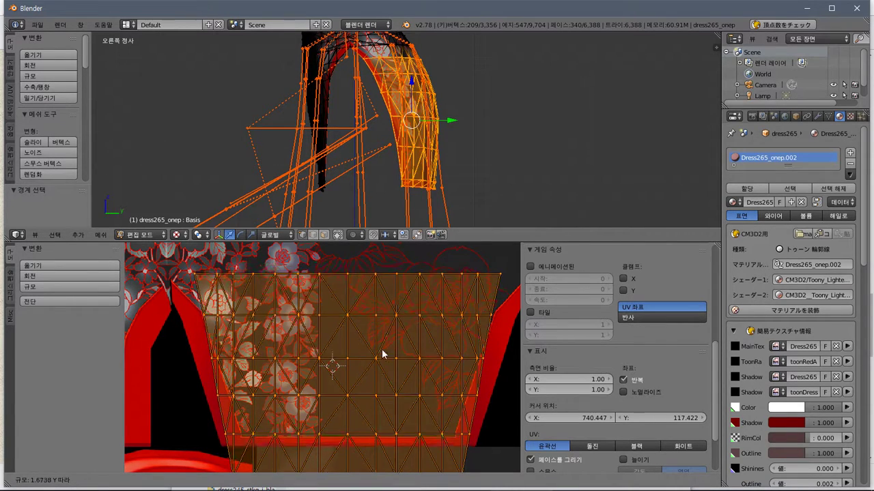
click(374, 313)
middle_drag(487, 115, 430, 107)
scroll(449, 346, down, 6)
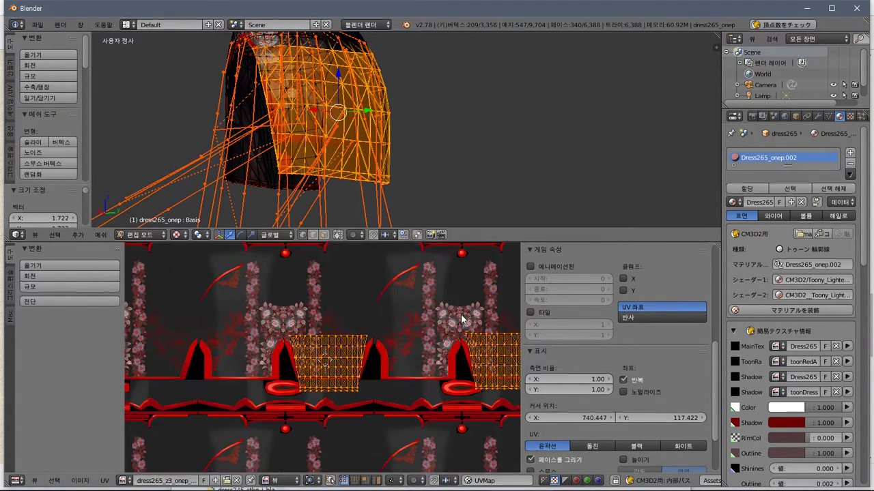
scroll(461, 319, down, 1)
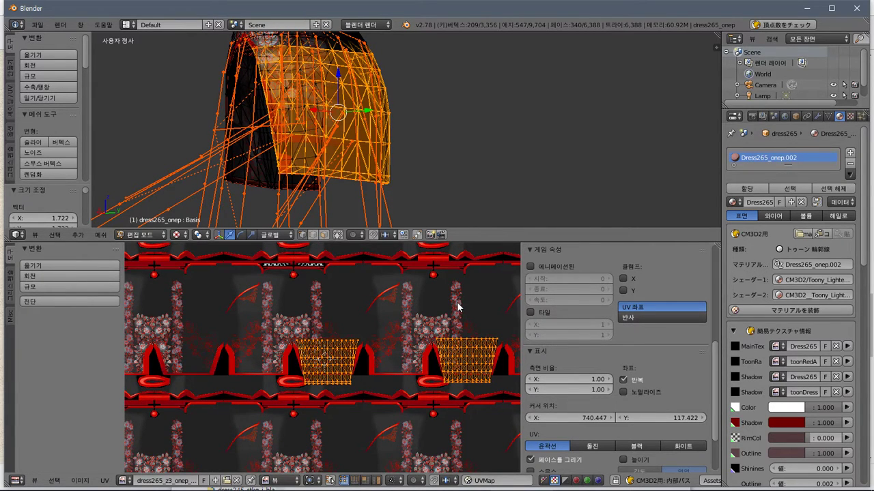
Undo the UV scaling and clear the mesh selection
scroll(457, 307, up, 5)
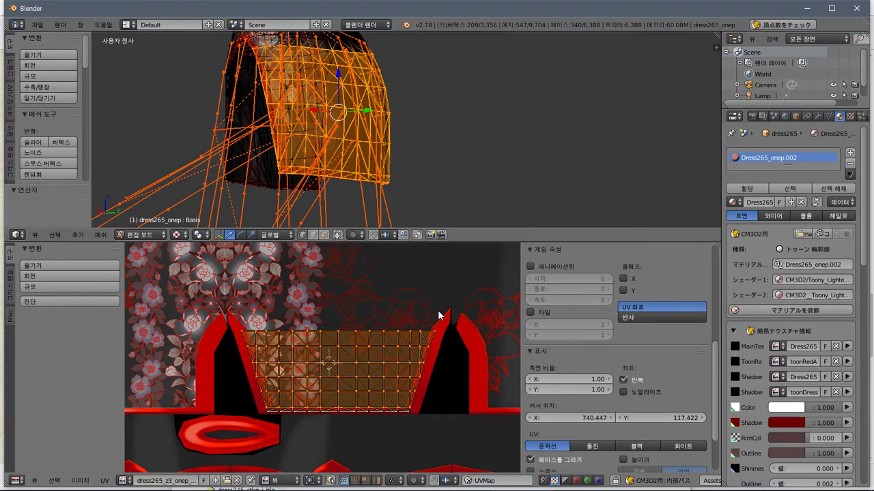
scroll(441, 338, down, 3)
scroll(443, 337, down, 3)
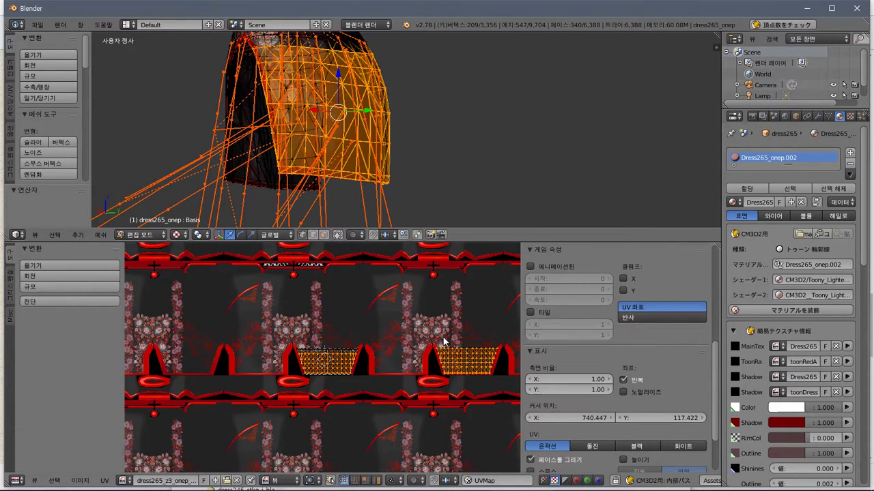
key(ctrl+KP_Subtract)
key(ctrl+KP_Subtract)
key(ctrl+KP_Subtract)
key(ctrl+KP_Subtract)
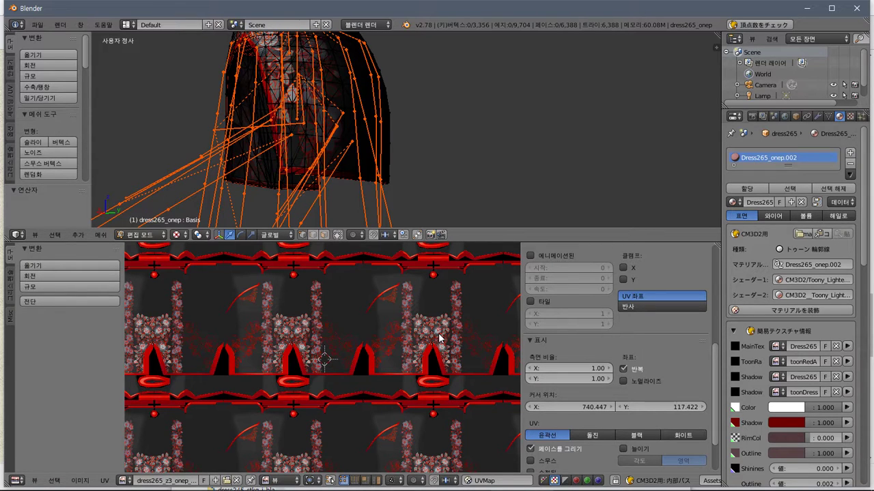
scroll(438, 337, up, 2)
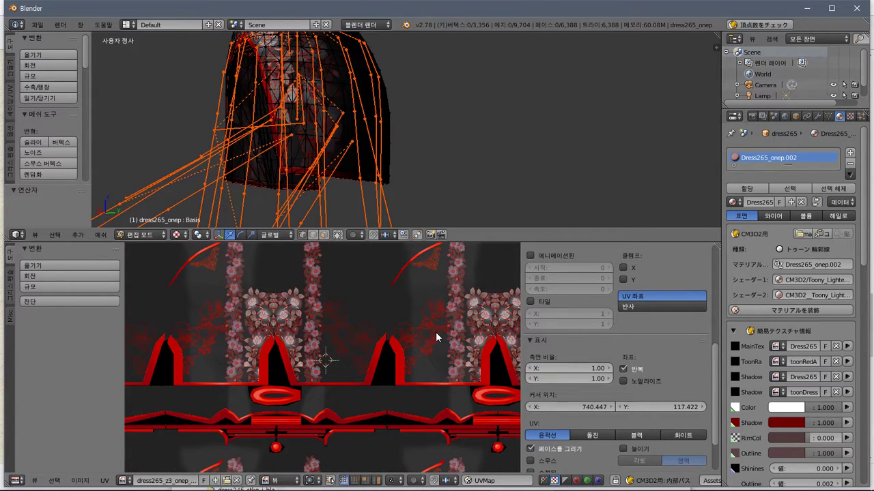
Select the whole dress mesh and box-select the lower back skirt UVs between the two black gaps
key(a)
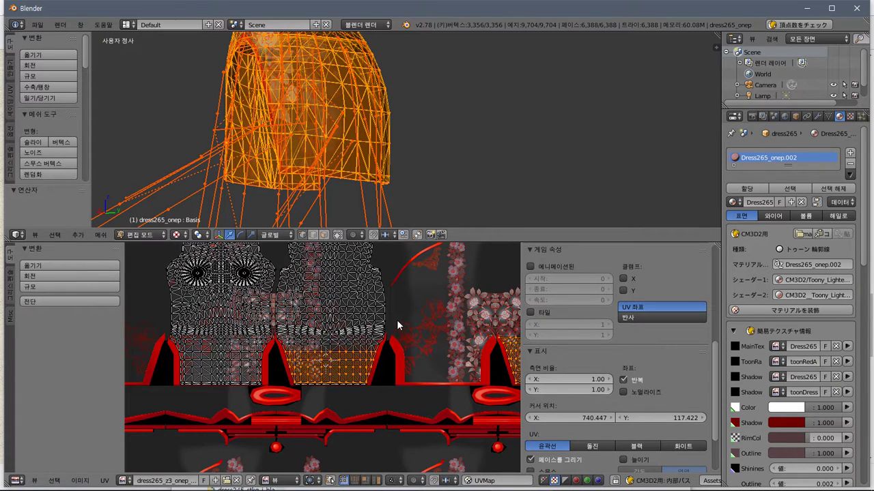
scroll(398, 322, down, 3)
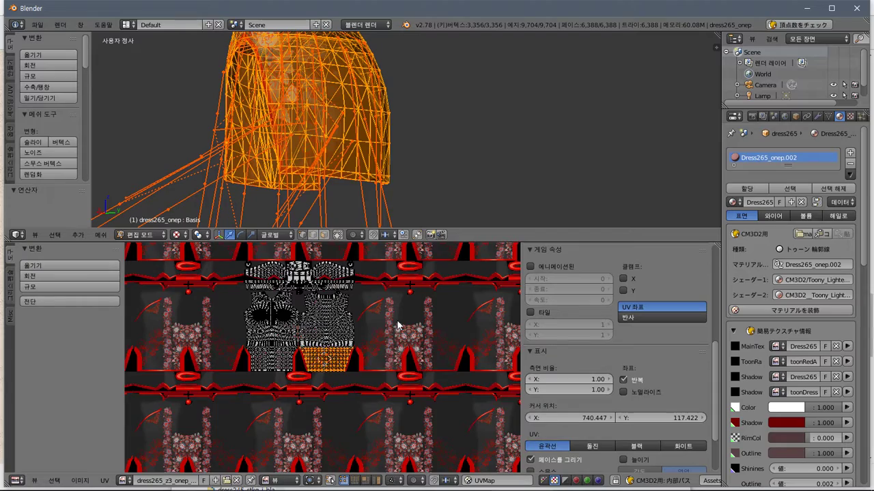
scroll(366, 414, up, 1)
scroll(365, 409, up, 8)
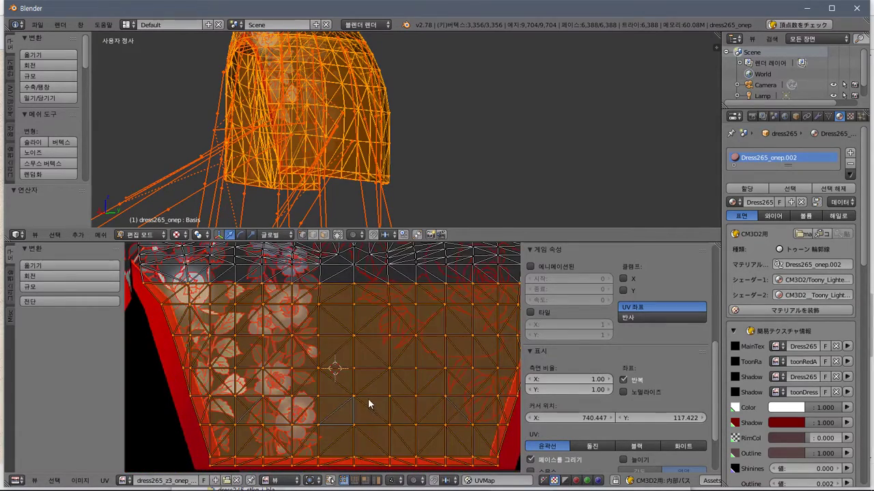
scroll(366, 396, down, 2)
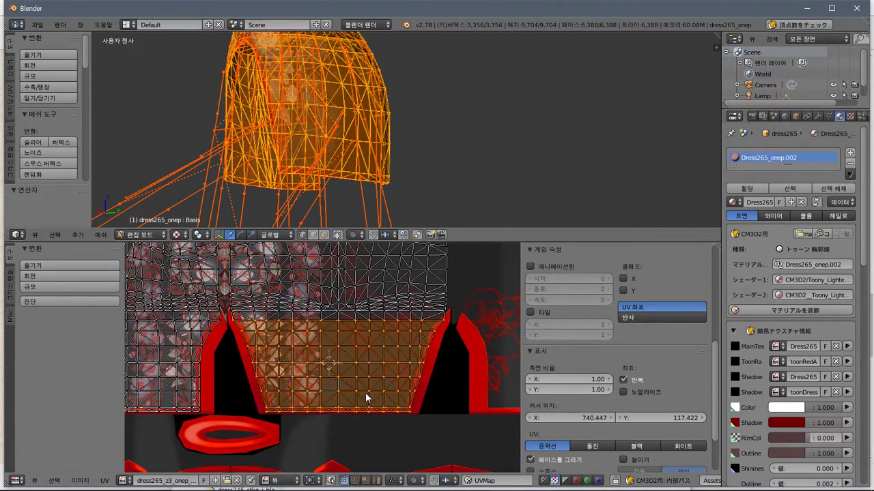
key(b)
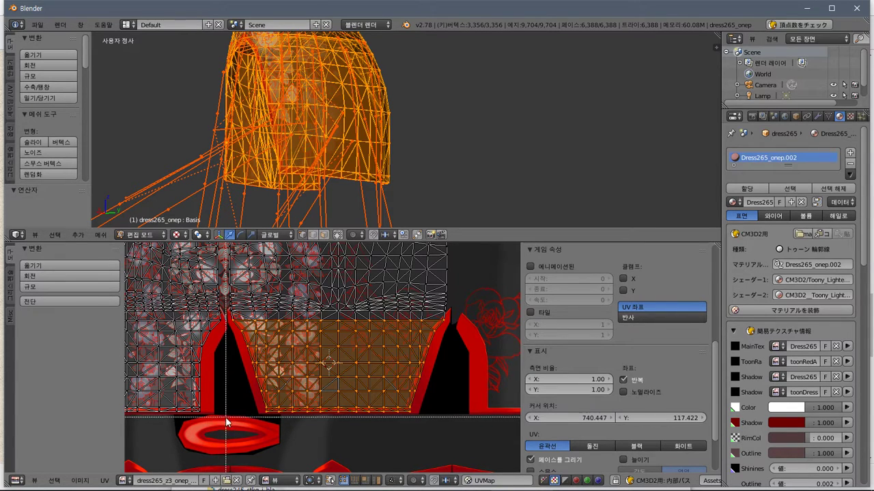
drag(225, 422, 482, 314)
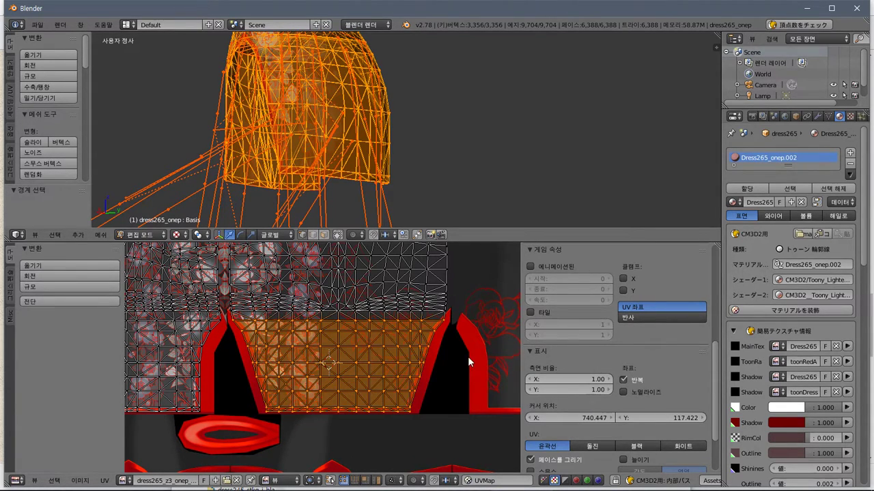
Replace the texture image with dress265_z3_onep_ntsdw_i_red0.png from the dress265_z3_onep_ntsdw_i_red folder
scroll(468, 356, down, 5)
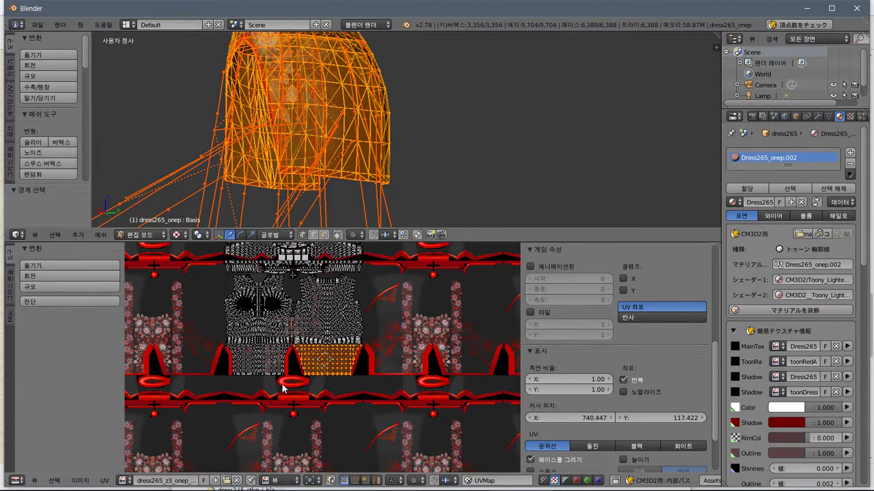
click(80, 481)
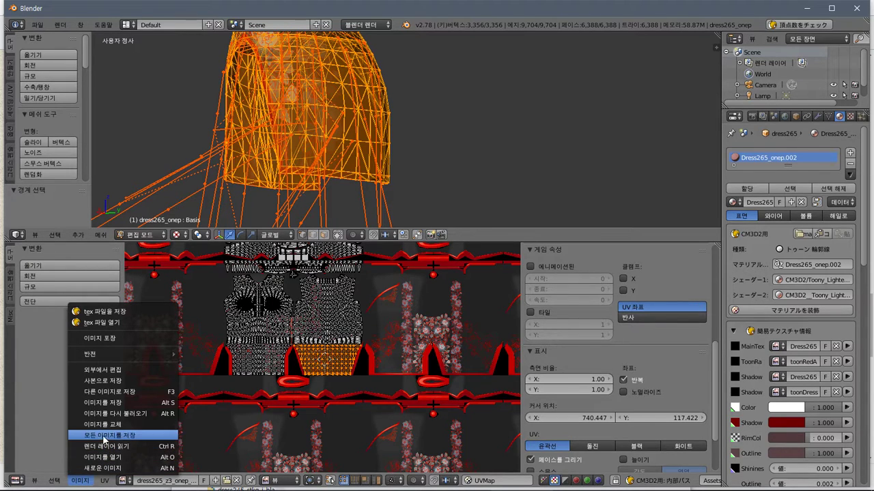
click(102, 425)
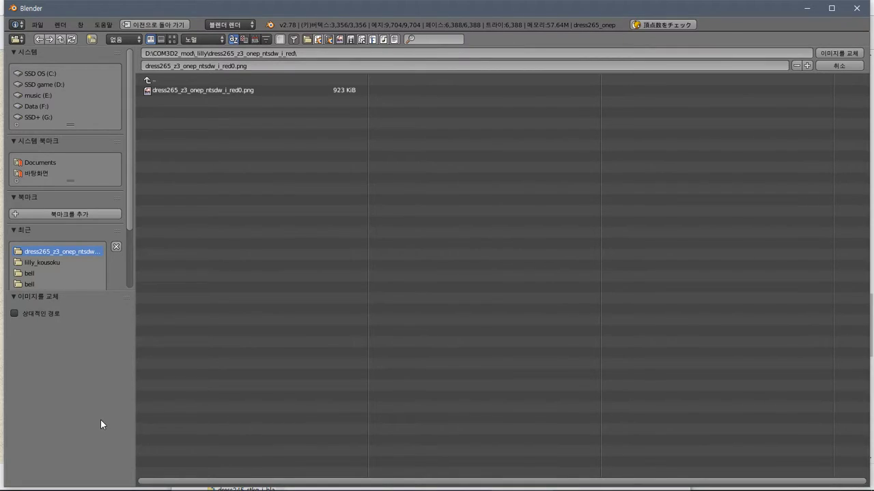
key(Return)
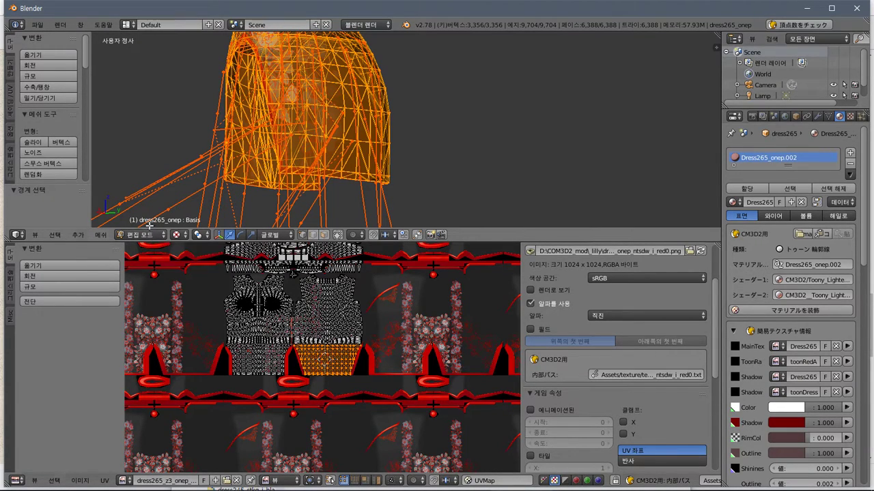
scroll(363, 371, up, 6)
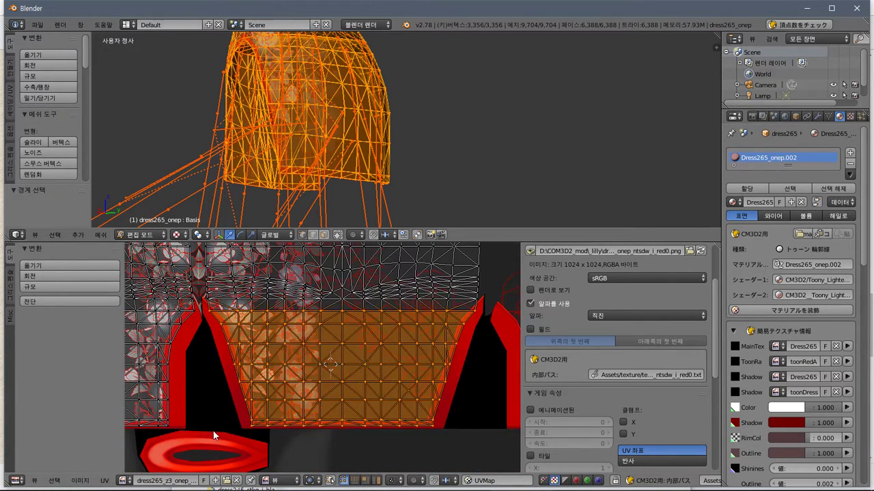
click(80, 480)
scroll(296, 360, down, 4)
scroll(648, 349, up, 3)
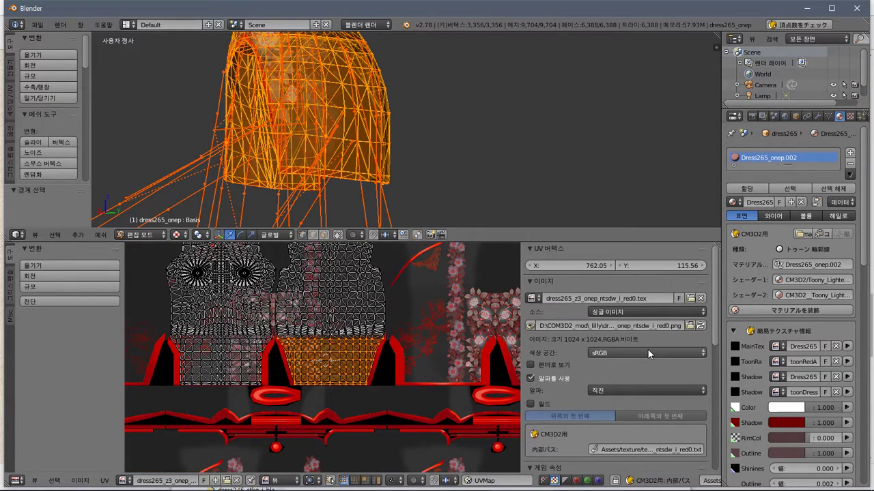
click(572, 266)
text(630.05)
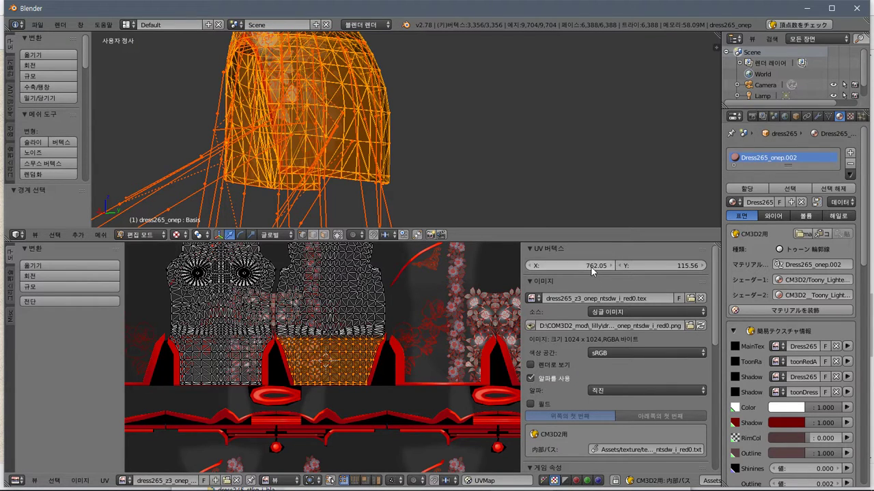
key(Return)
drag(571, 265, 648, 266)
key(ctrl+z)
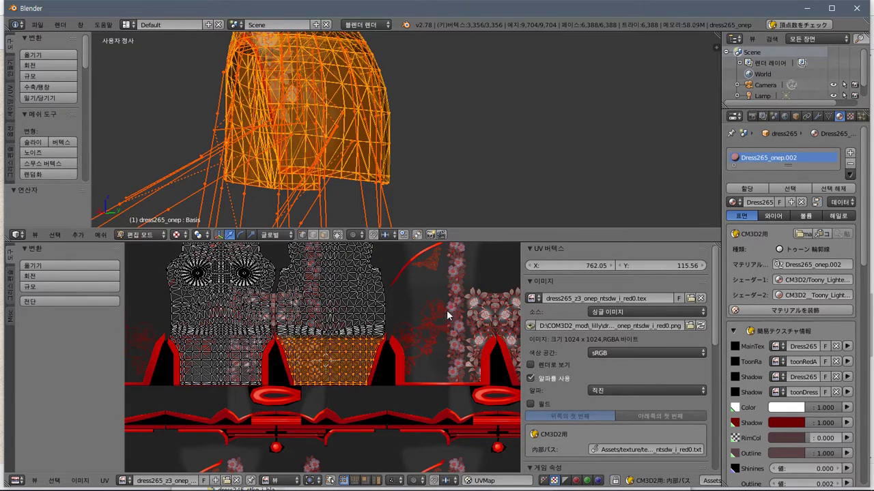
Switch to the dress265_z3_onep_ntsdw_i_red folder and open dress265_z3_onep_ntsdw_i_red0.png in StylePix
click(129, 483)
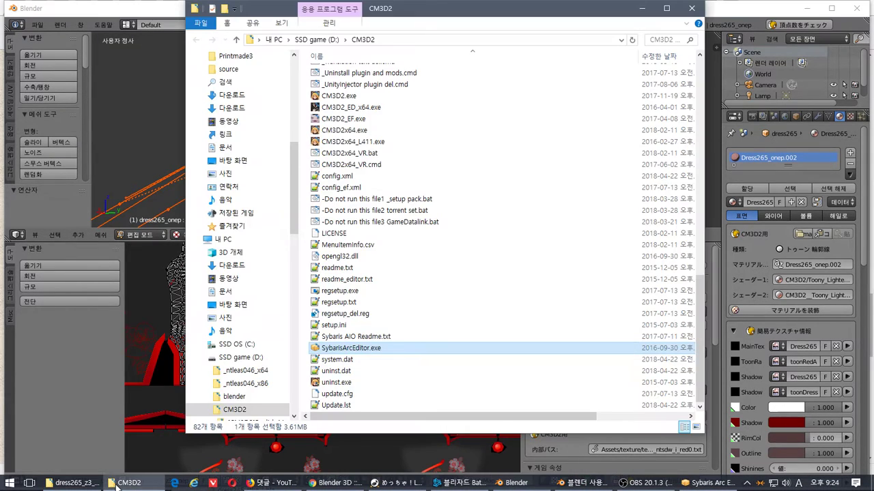
click(76, 482)
click(381, 282)
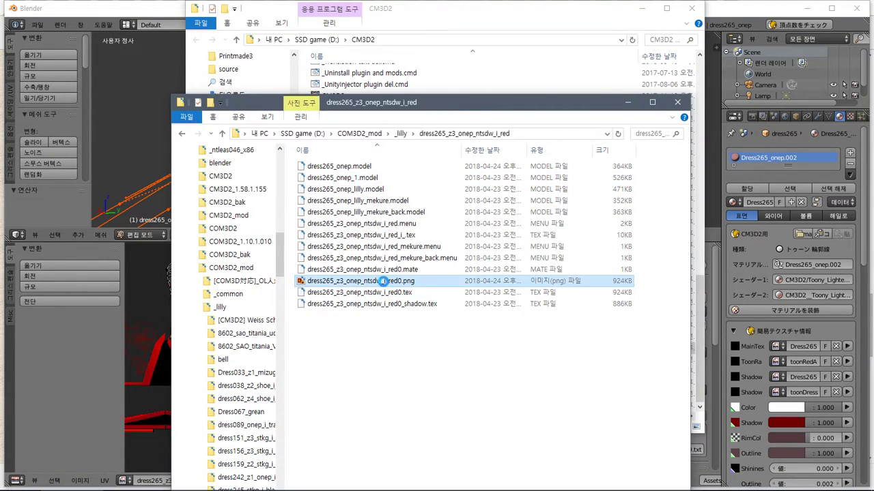
right_click(385, 284)
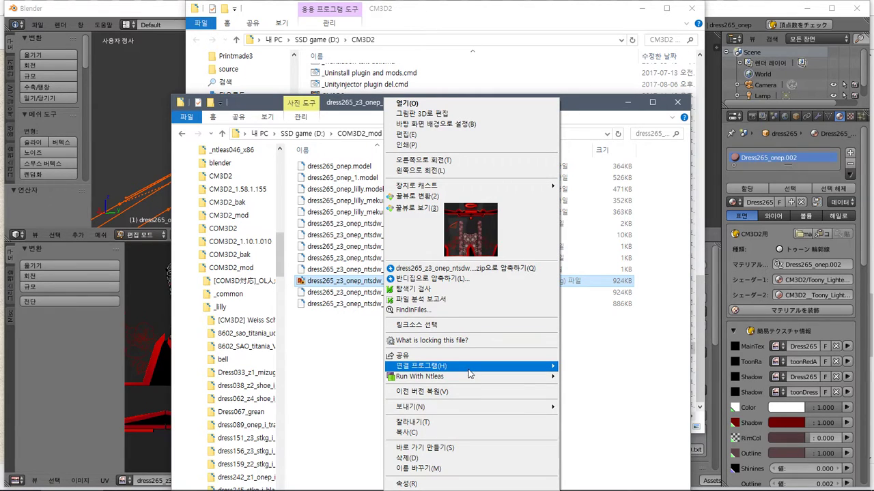
mouse_move(471, 366)
click(597, 379)
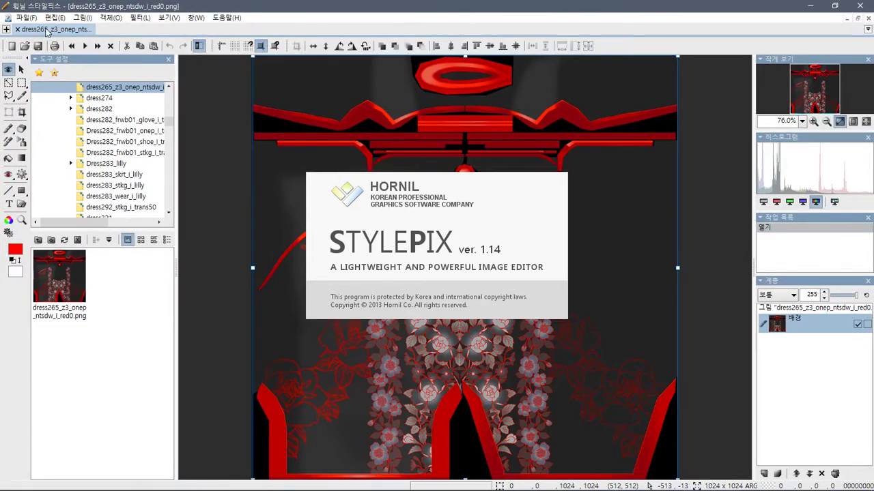
Start resizing the texture image with percent as the size unit and set the height to 200 percent
click(53, 18)
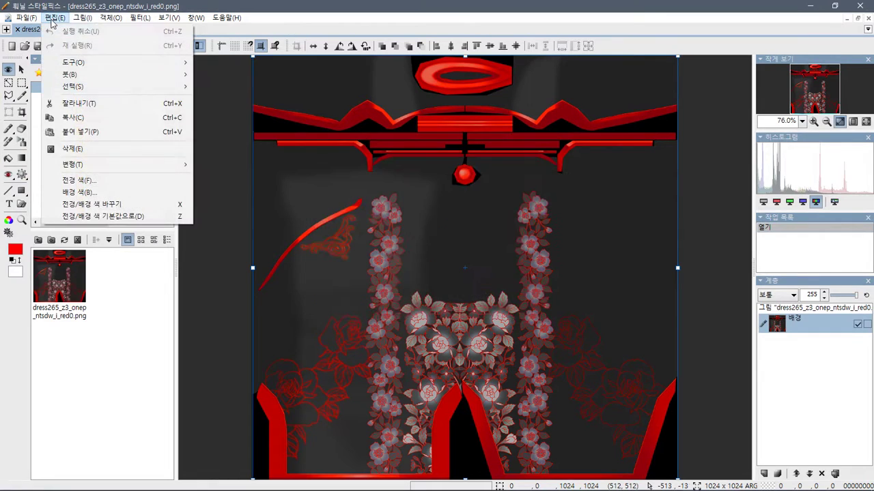
mouse_move(83, 18)
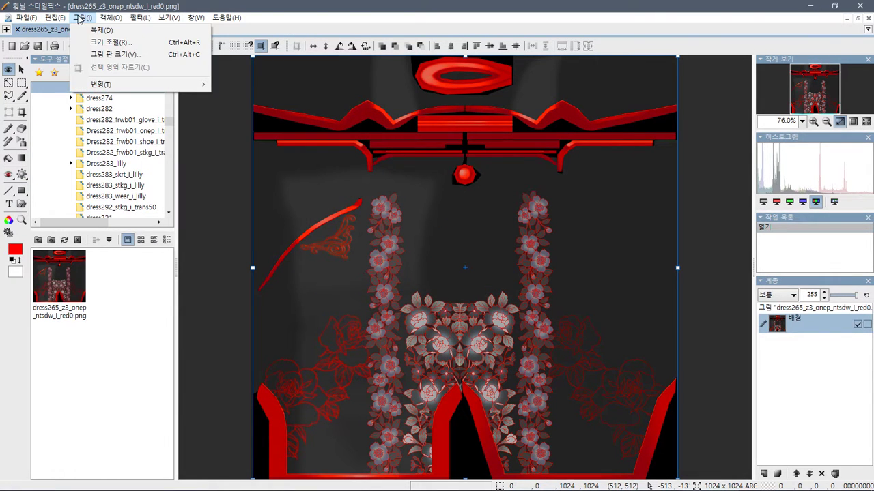
click(116, 49)
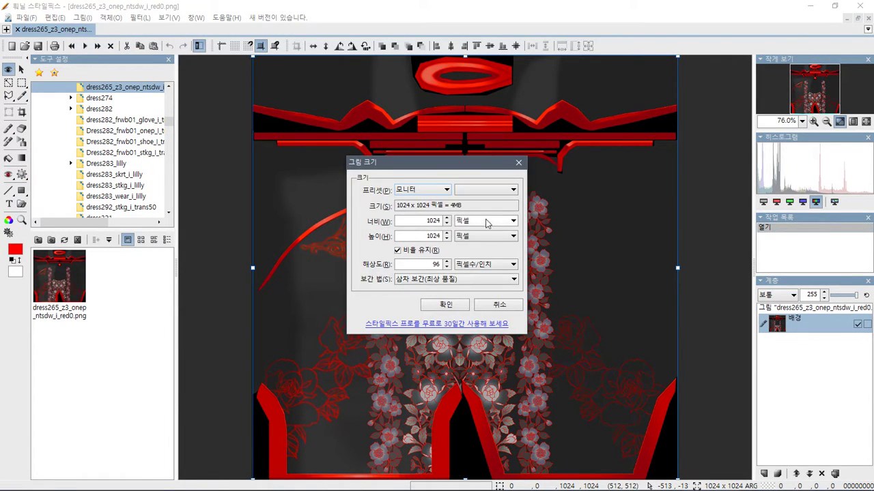
click(513, 220)
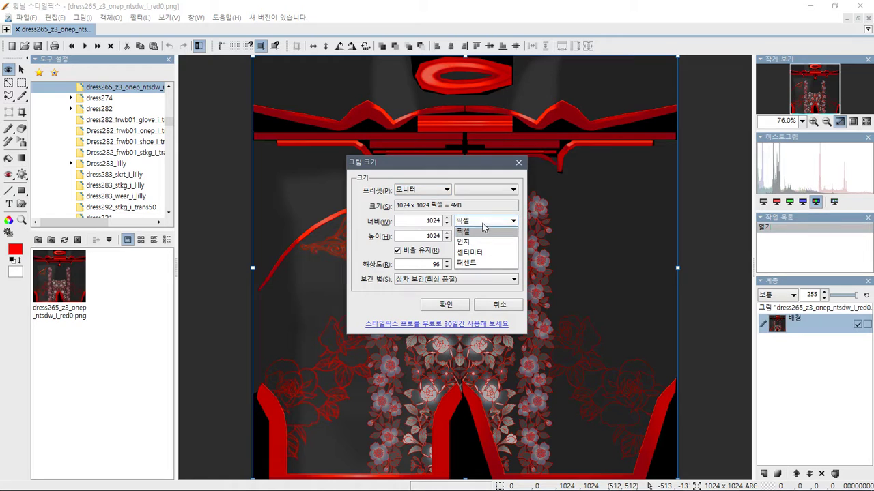
click(488, 268)
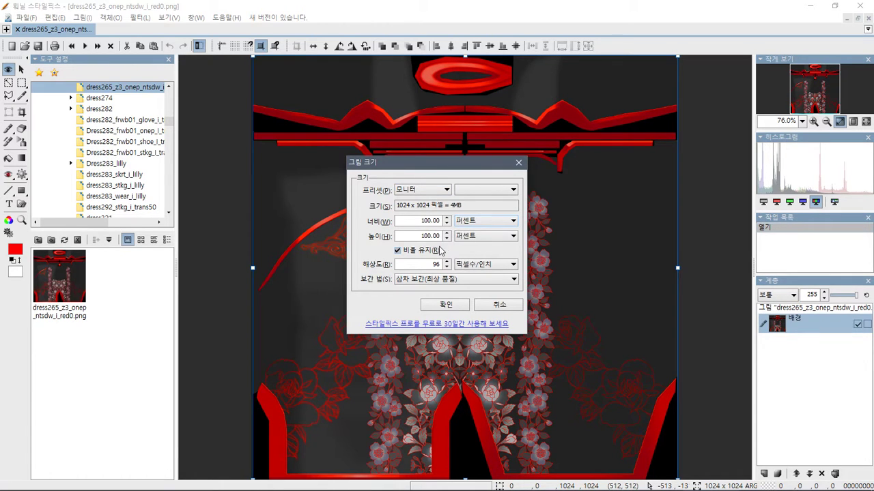
click(424, 236)
key(BackSpace)
text(2)
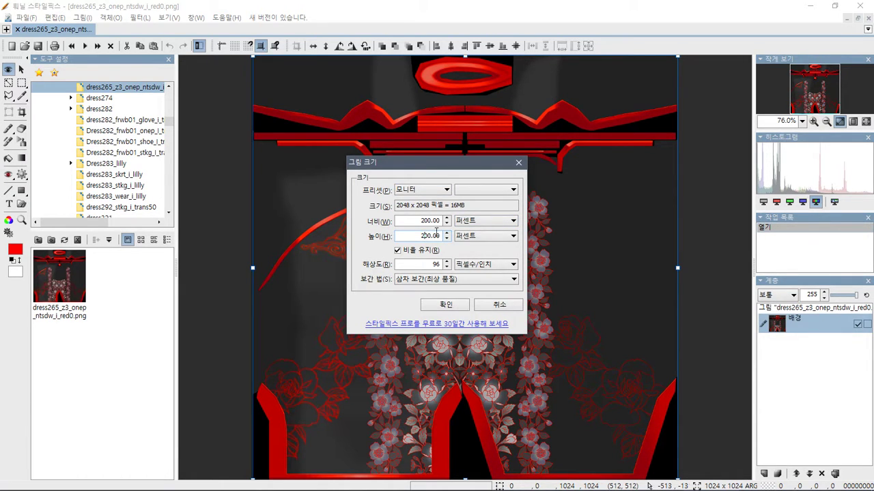
Turn off keeping the aspect ratio, set the width to 100 percent and apply the image resize
click(411, 251)
click(424, 221)
key(BackSpace)
text(1)
click(445, 305)
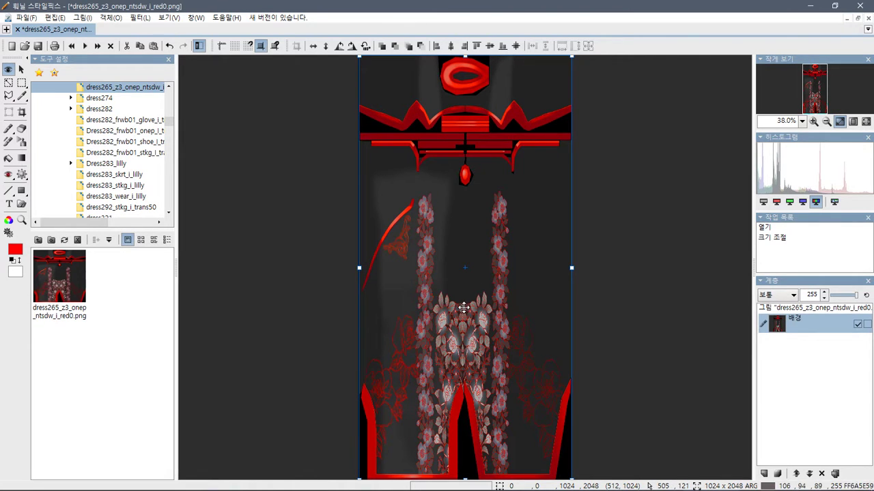
Close StylePix with the resized texture saved and switch back to Blender
click(865, 7)
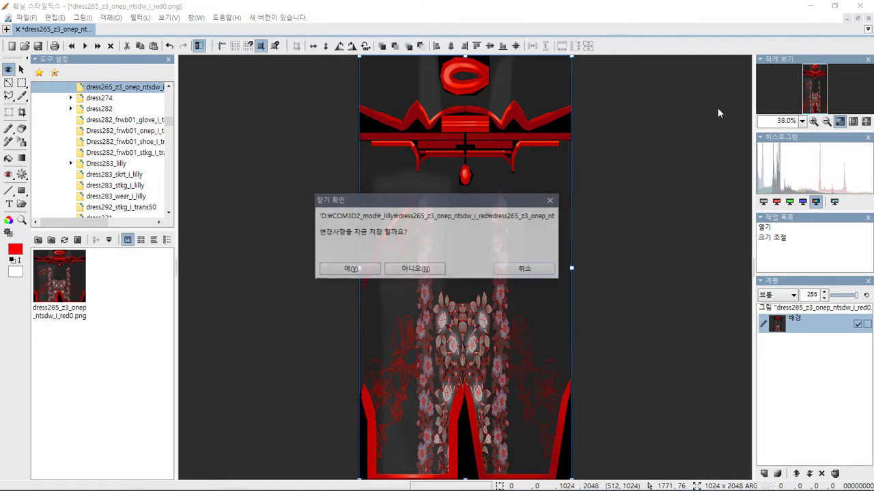
click(367, 273)
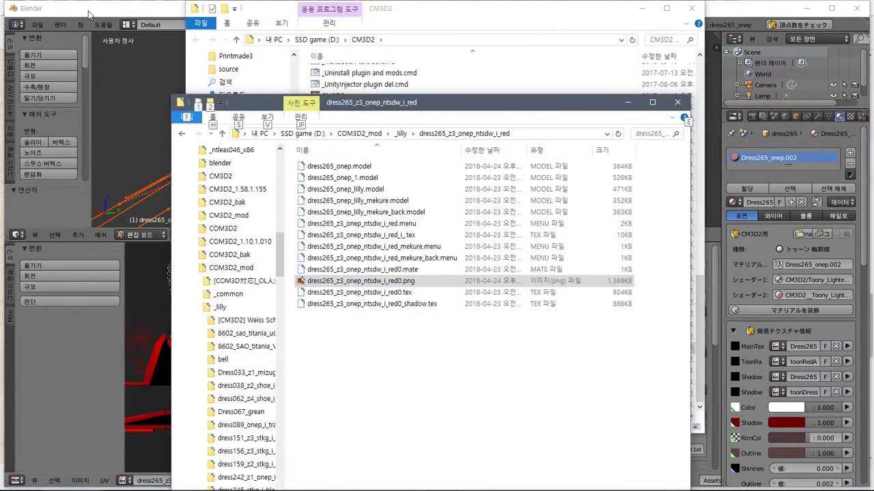
click(88, 8)
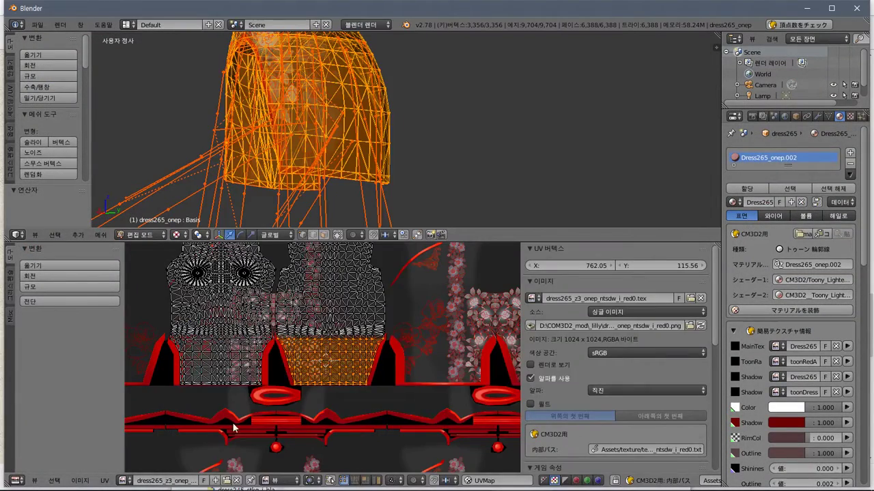
Replace the UV editor's image with the resized dress265_z3_onep_ntsdw_i_red0.png
click(123, 481)
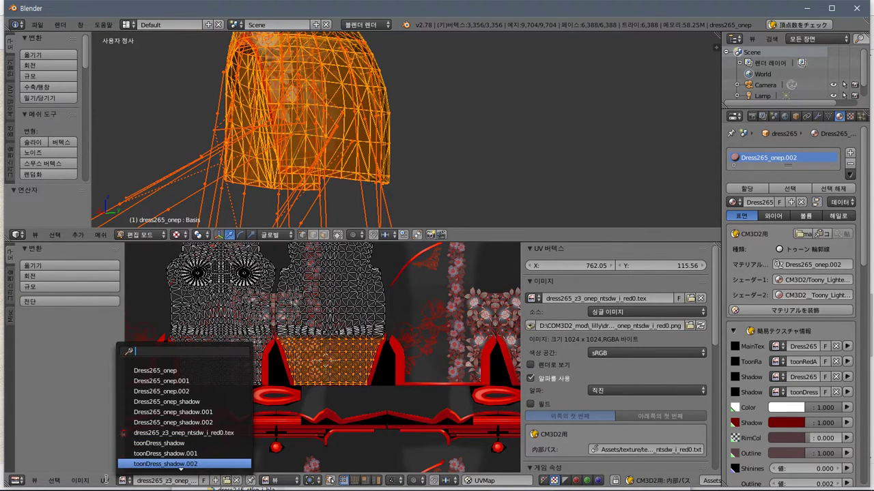
click(80, 480)
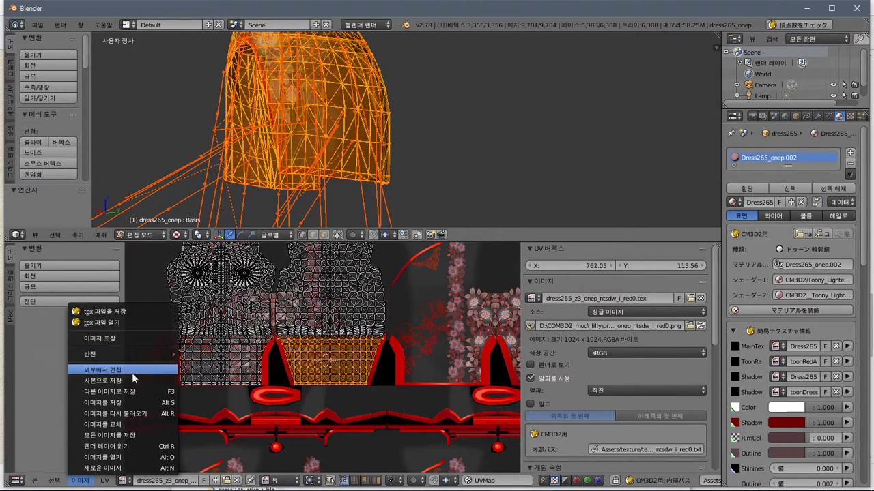
click(138, 423)
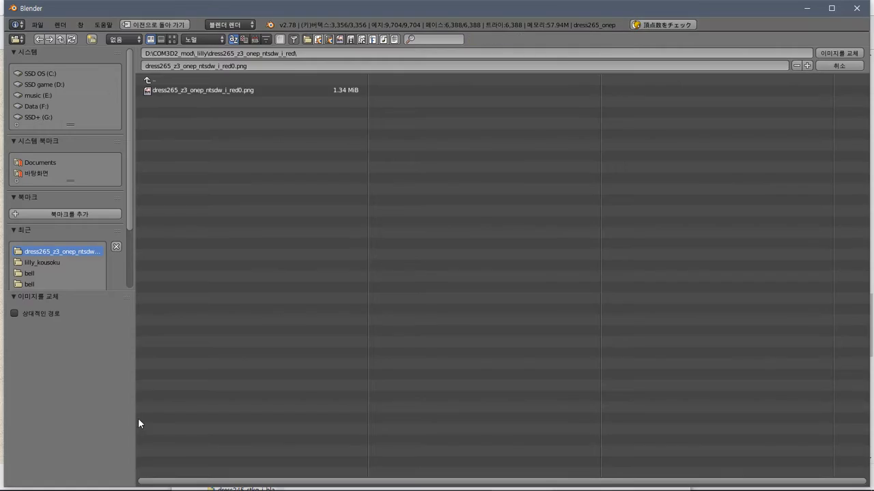
double_click(169, 90)
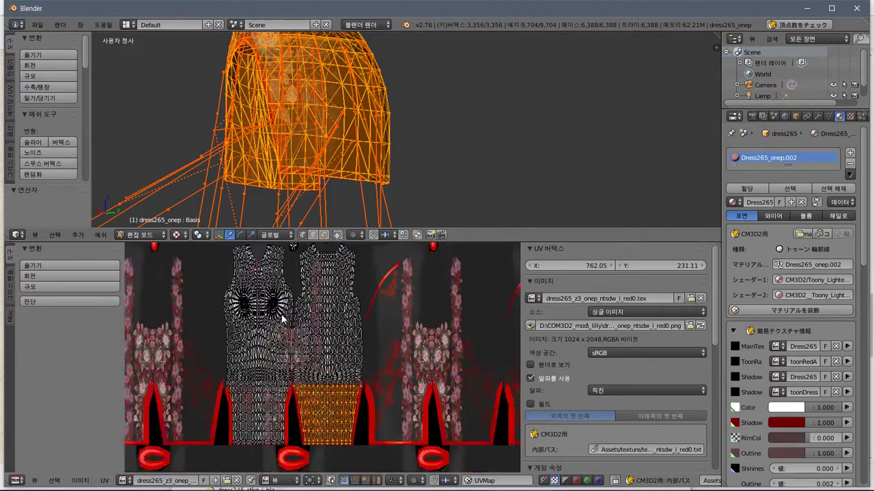
Turn off the repeated tiling display of the texture image in the UV editor's display settings
scroll(285, 309, up, 2)
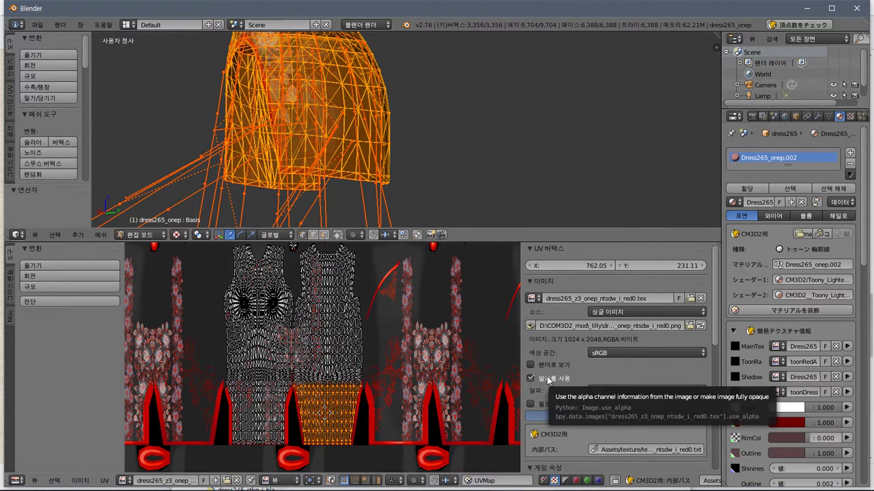
scroll(654, 362, down, 4)
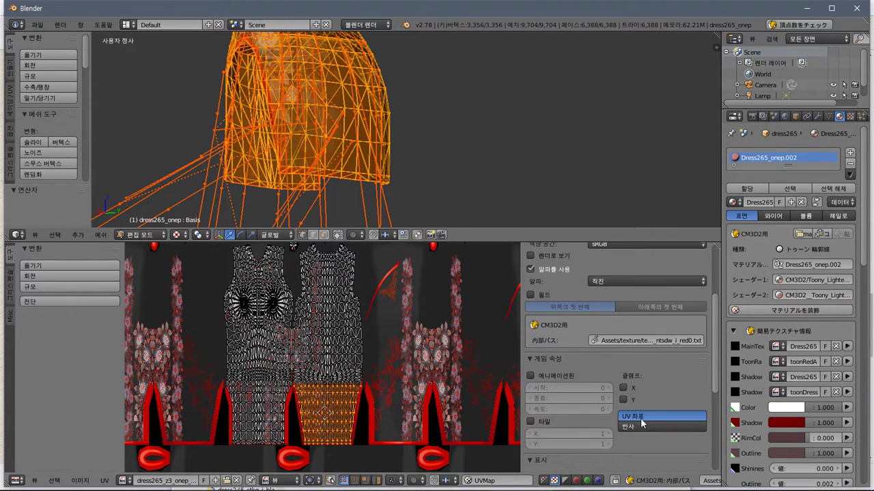
scroll(653, 335, up, 3)
scroll(642, 359, up, 1)
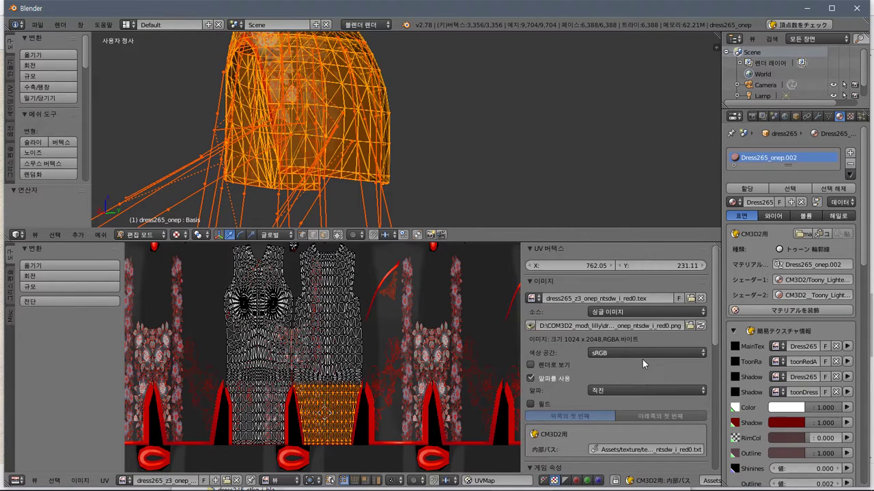
scroll(643, 360, down, 2)
scroll(642, 358, down, 8)
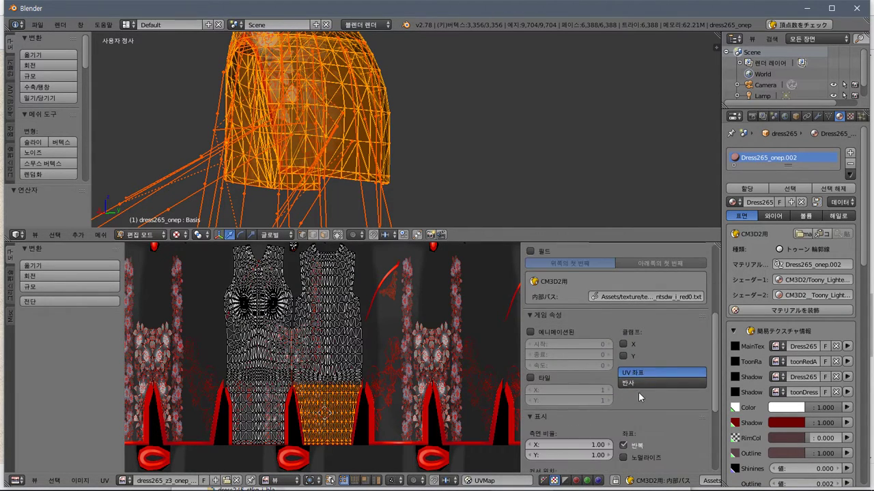
click(639, 336)
scroll(245, 383, up, 4)
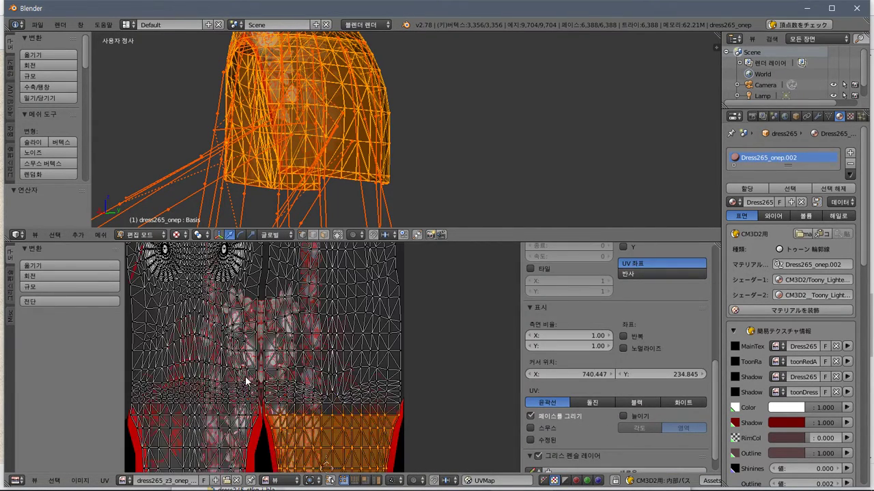
Examine how the lower back skirt UVs and the whole UV layout fit the stretched texture
scroll(250, 369, down, 8)
scroll(254, 361, up, 1)
scroll(255, 355, up, 6)
middle_drag(319, 413, 355, 384)
scroll(453, 413, up, 2)
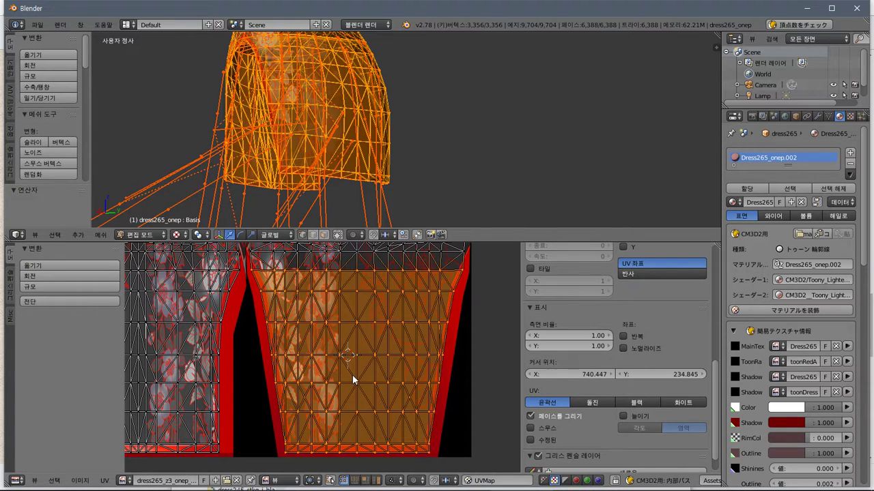
scroll(348, 370, down, 6)
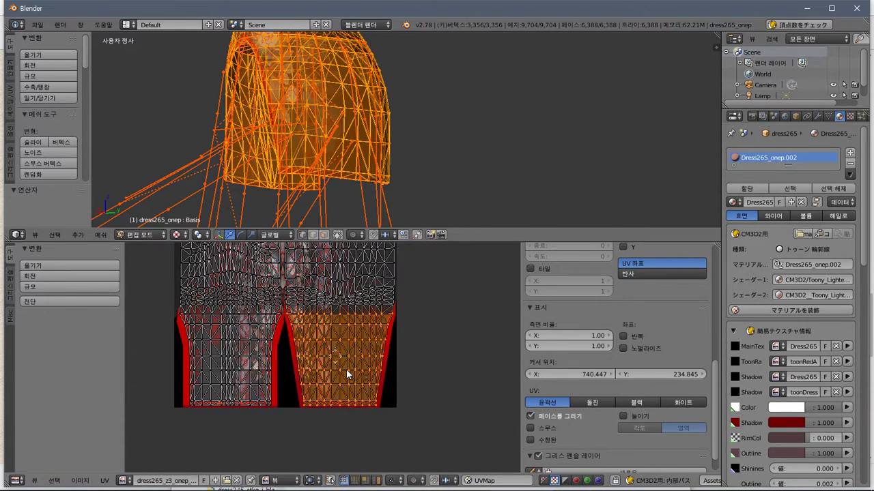
scroll(349, 350, up, 4)
middle_drag(381, 206, 362, 225)
scroll(332, 341, down, 4)
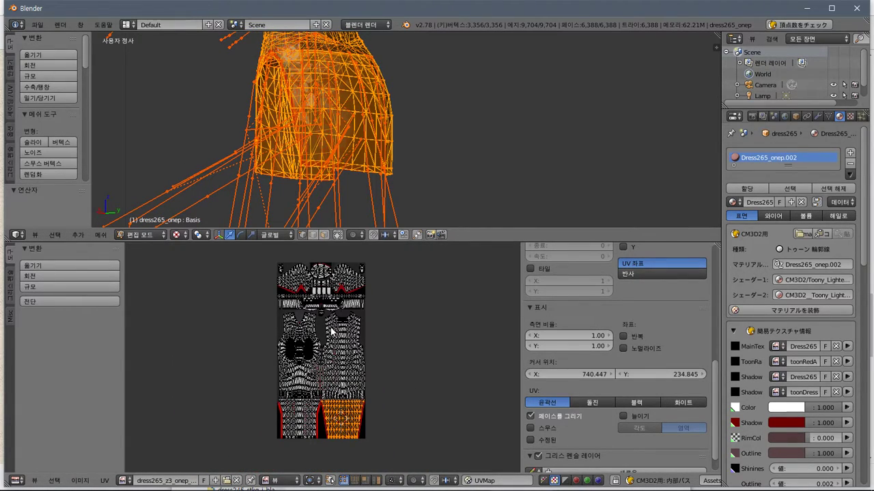
Switch to the texture folder and reopen the resized dress265_z3_onep_ntsdw_i_red0.png in StylePix
key(alt+Tab)
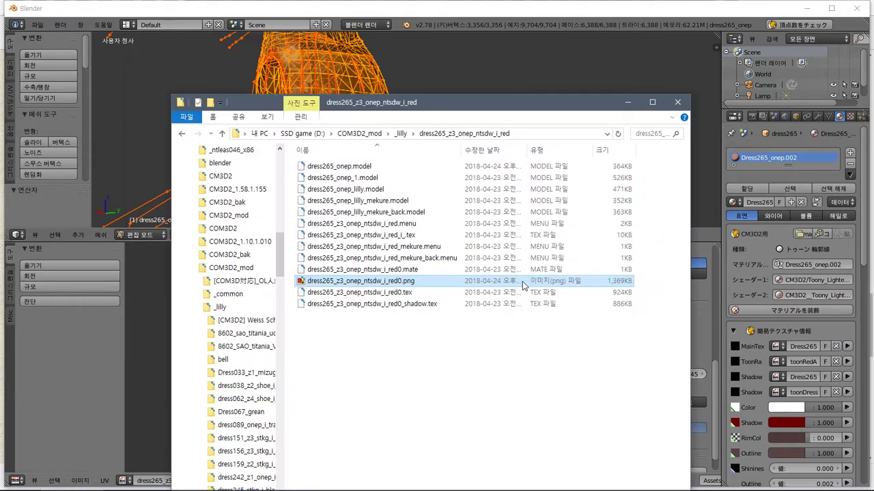
key(alt+Tab)
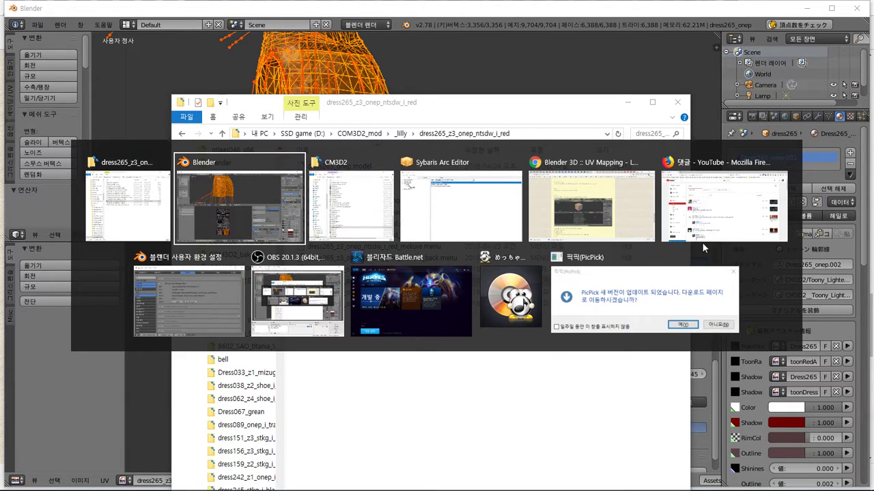
click(356, 233)
key(alt+Tab)
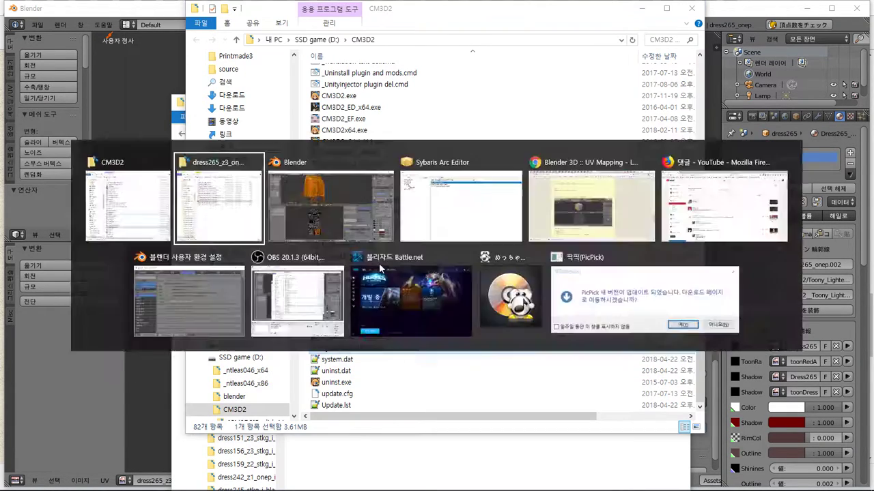
key(alt+Tab)
click(128, 198)
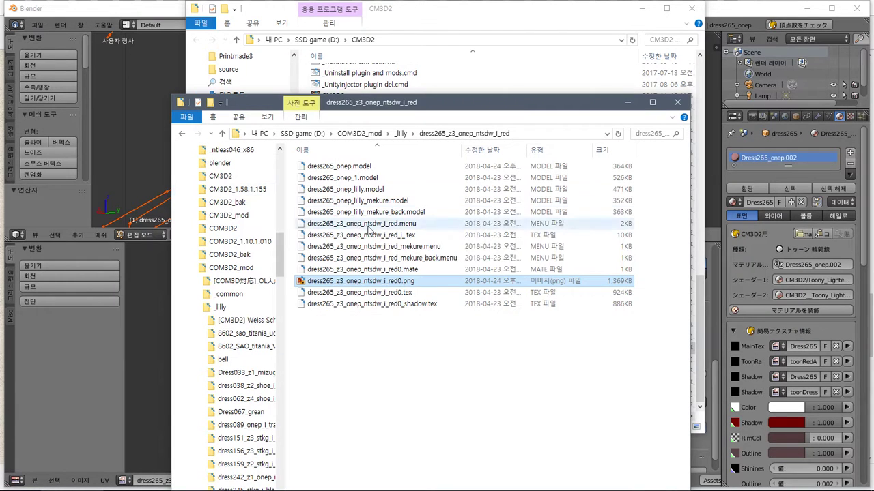
right_click(390, 280)
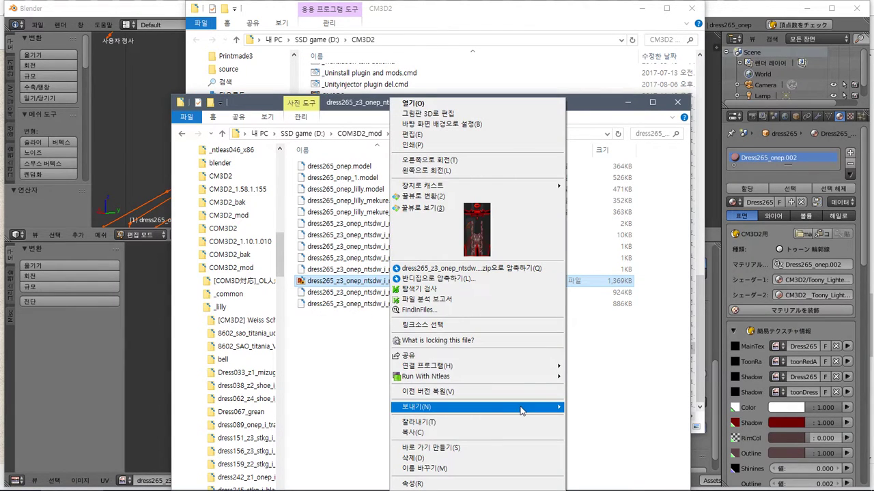
mouse_move(509, 366)
click(591, 384)
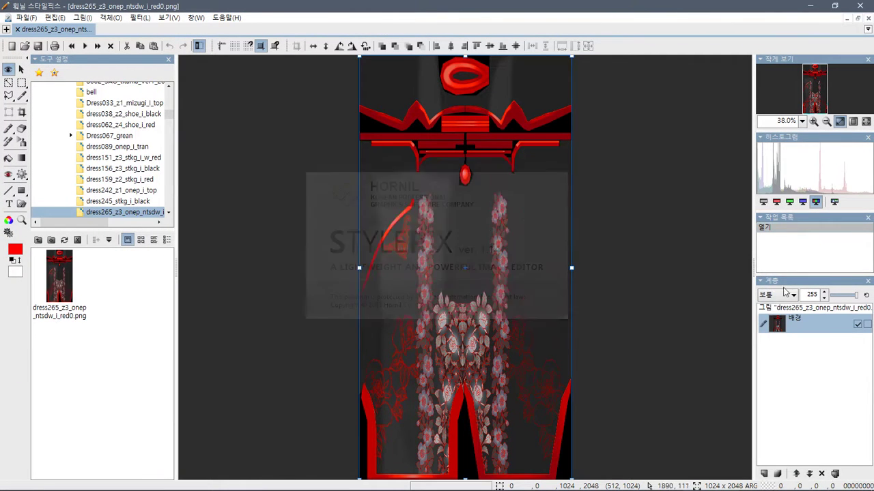
click(83, 17)
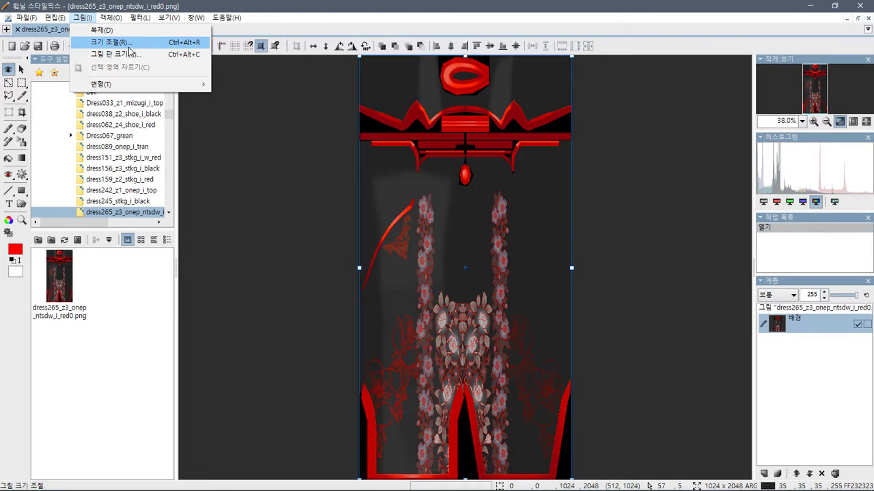
click(127, 46)
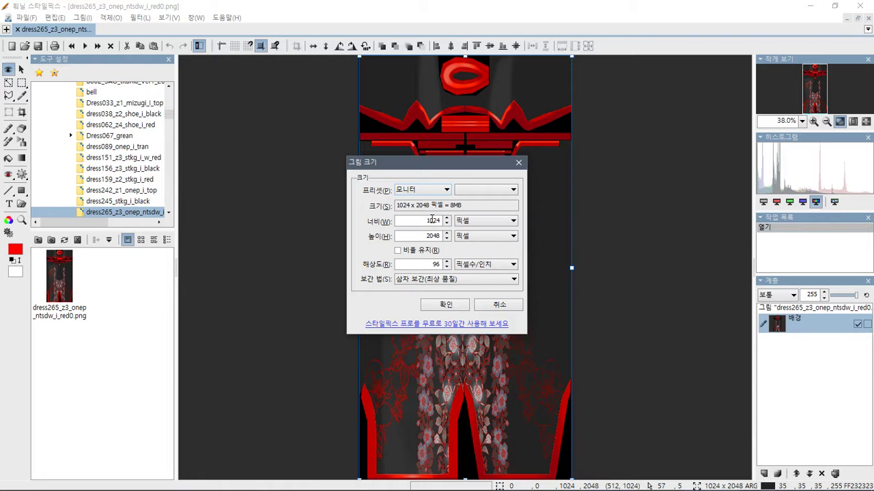
click(499, 304)
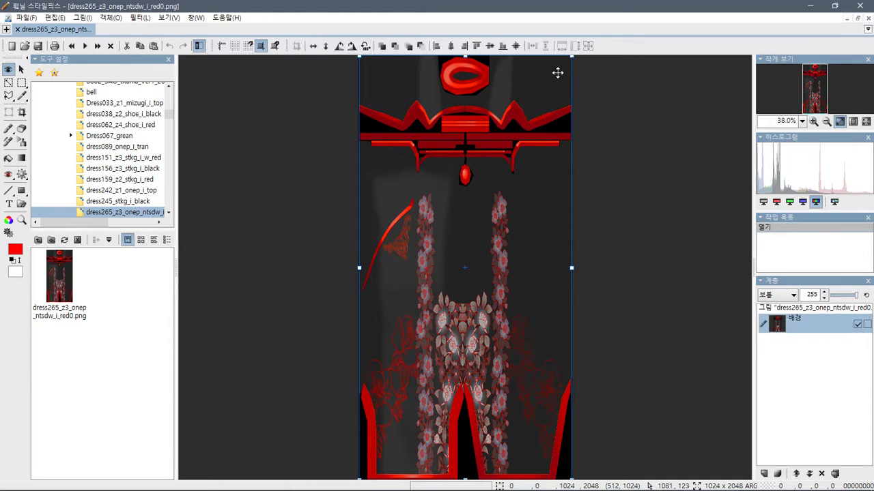
Close StylePix and arrange the CM3D2 and dress265_z3_onep_ntsdw_i_red folder windows side by side
click(860, 5)
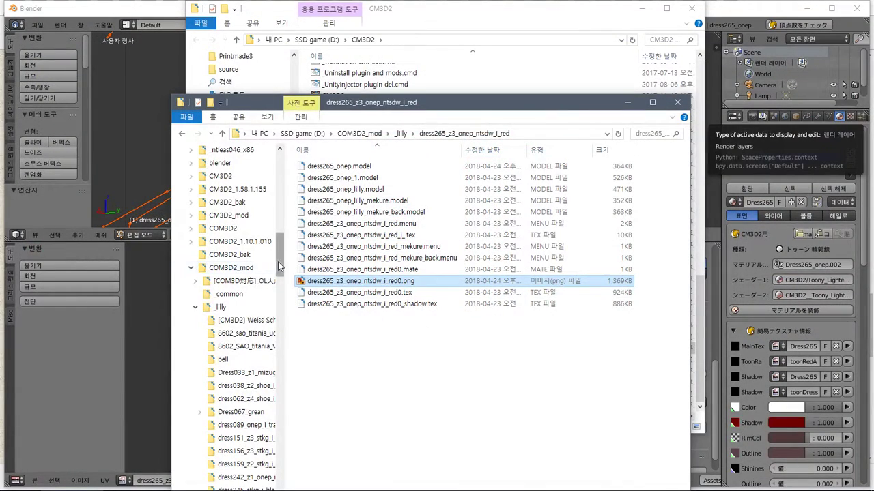
drag(283, 264, 284, 286)
scroll(284, 288, up, 3)
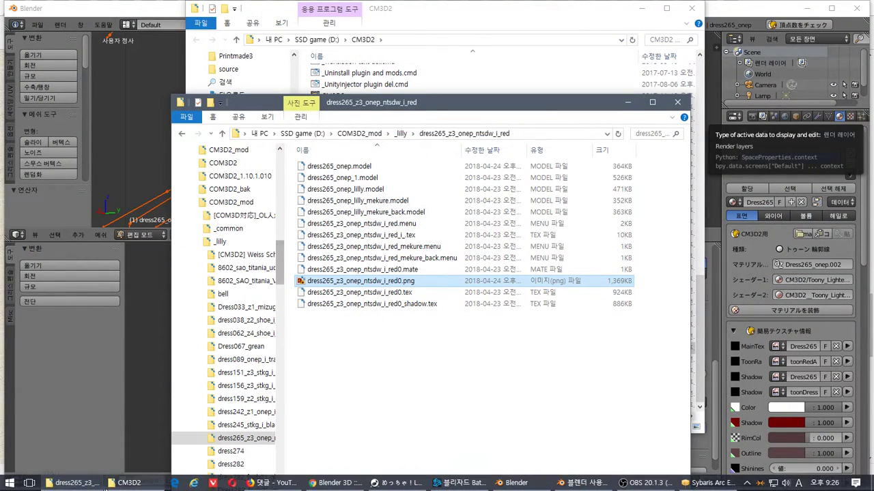
click(126, 483)
drag(458, 11, 294, 57)
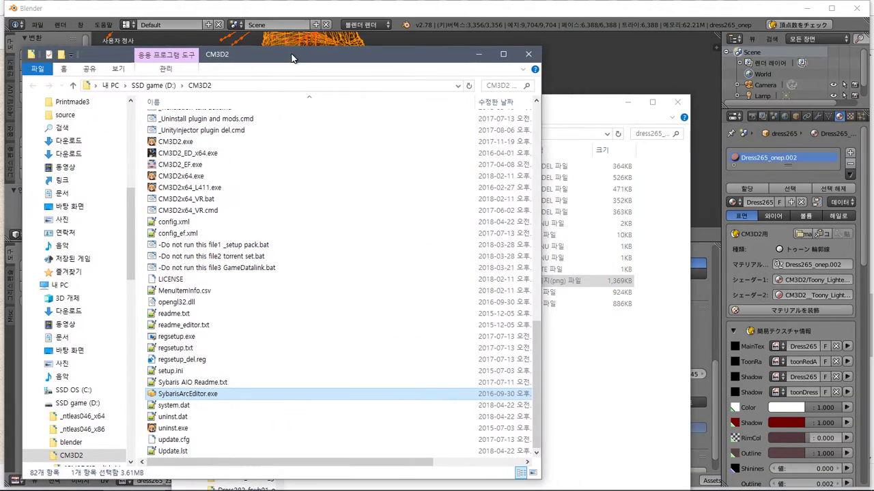
drag(585, 115, 769, 69)
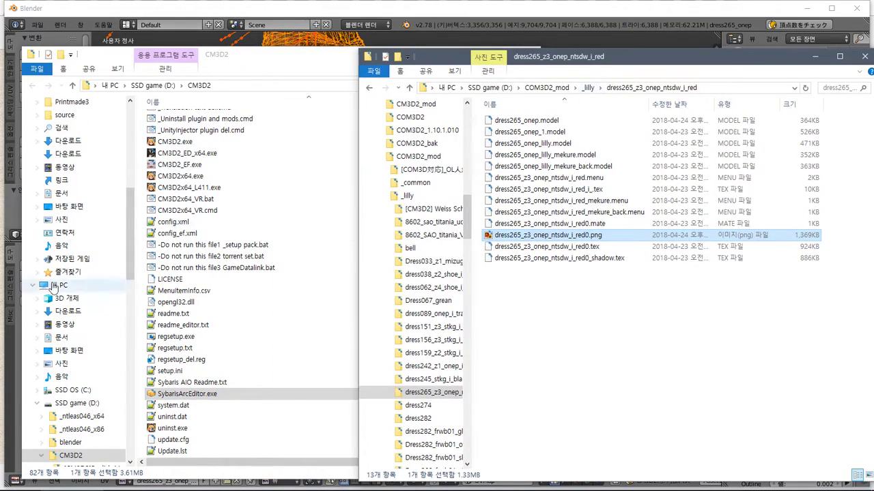
Open the _CM3D2_Toolkit_PR2 folder and convert dress265_z3_onep_ntsdw_i_red0.tex to PNG with [CM3D2]tex←→png変換.exe
drag(129, 237, 130, 302)
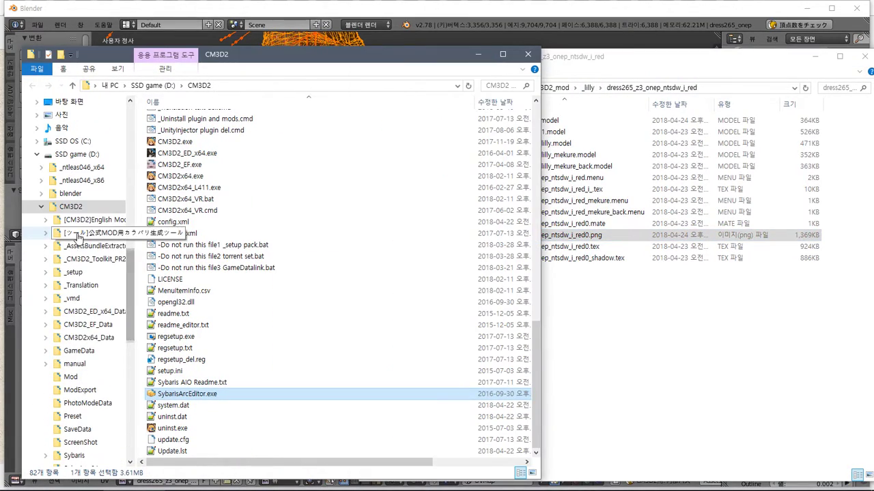
click(80, 263)
click(561, 254)
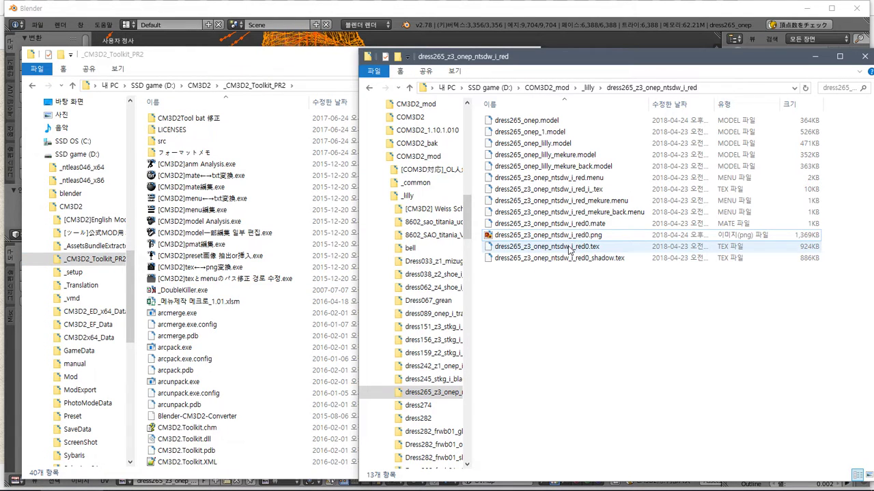
drag(569, 250, 327, 273)
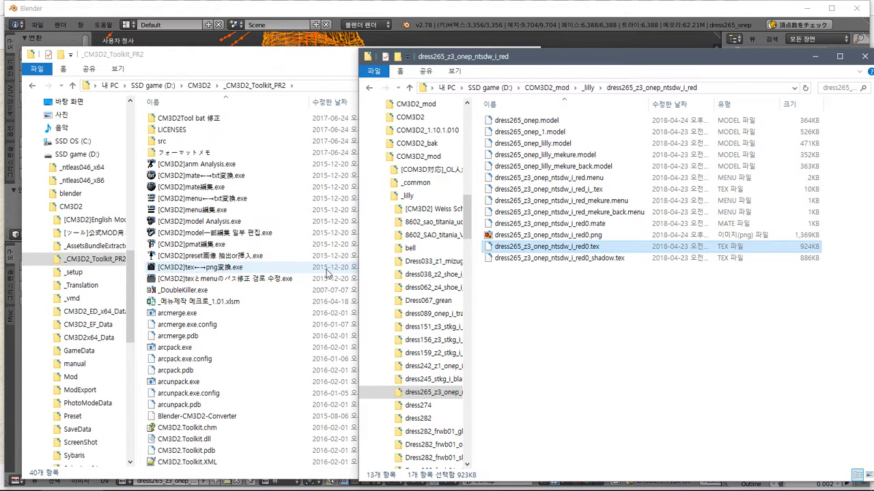
Open the newly converted dress265_z3_onep_ntsdw_i_red0.png in StylePix
right_click(591, 236)
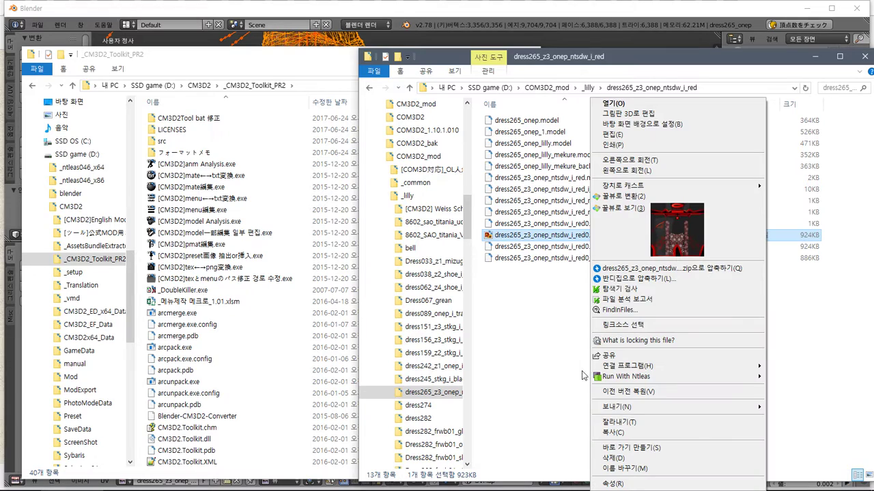
mouse_move(643, 369)
click(537, 379)
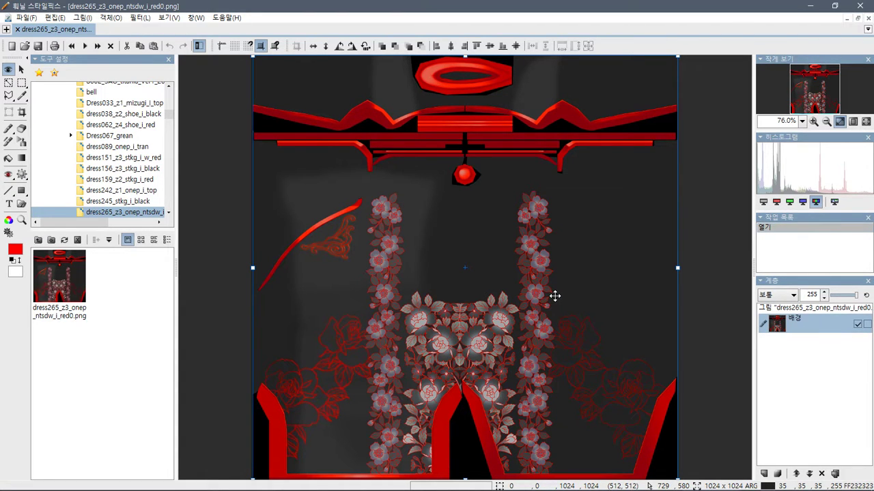
click(82, 17)
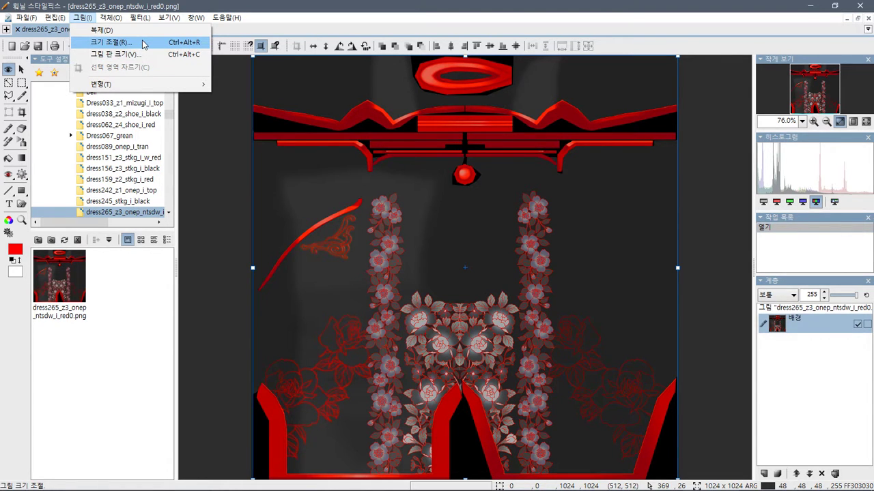
click(140, 54)
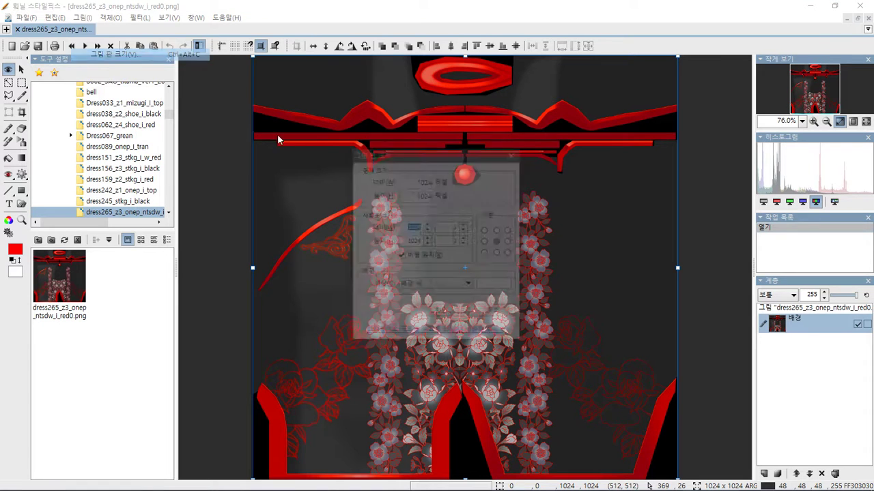
click(410, 228)
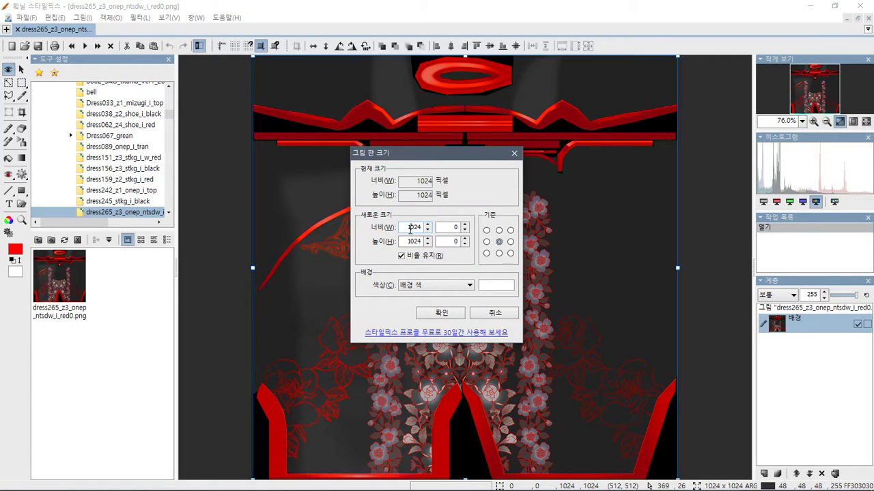
double_click(407, 227)
text(20)
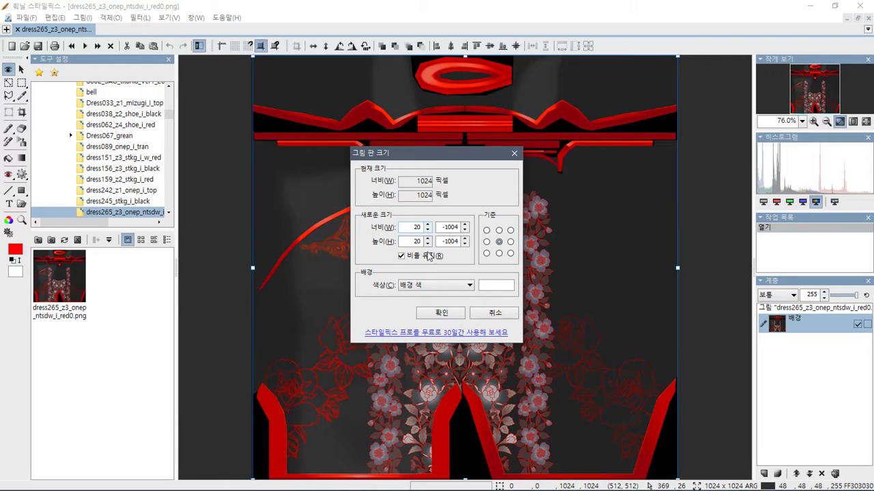
click(494, 313)
Widen the canvas to 2048 x 1024 pixels without keeping the ratio, anchoring the existing image at the middle left
click(83, 17)
click(120, 54)
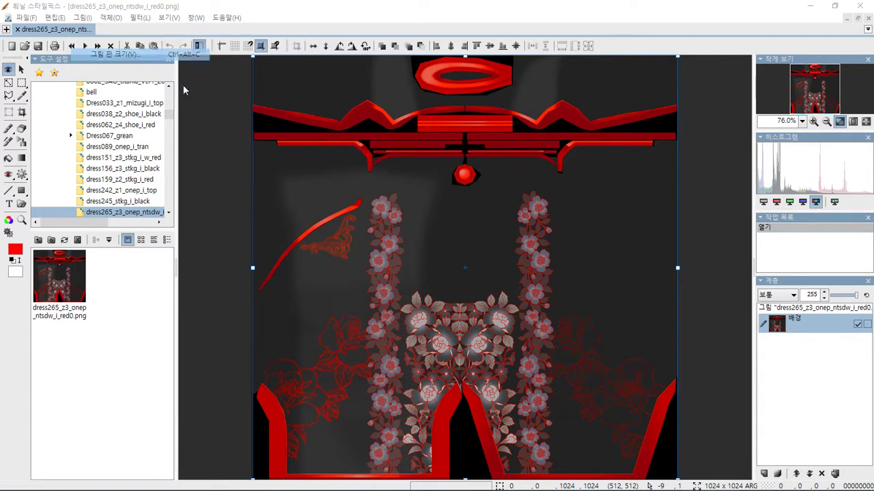
double_click(404, 228)
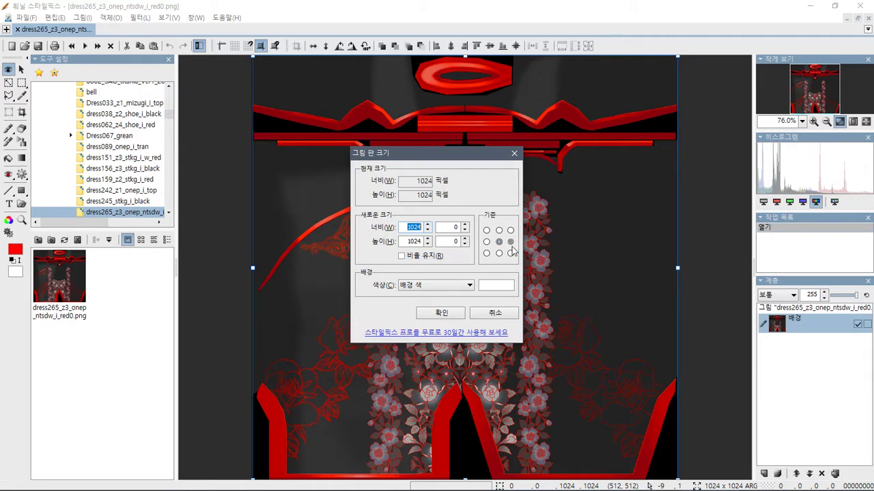
text(2014)
click(486, 241)
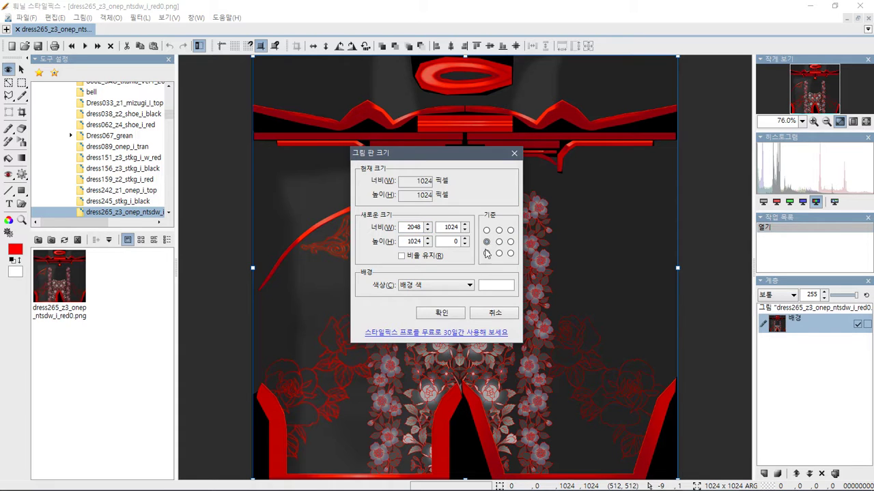
click(441, 314)
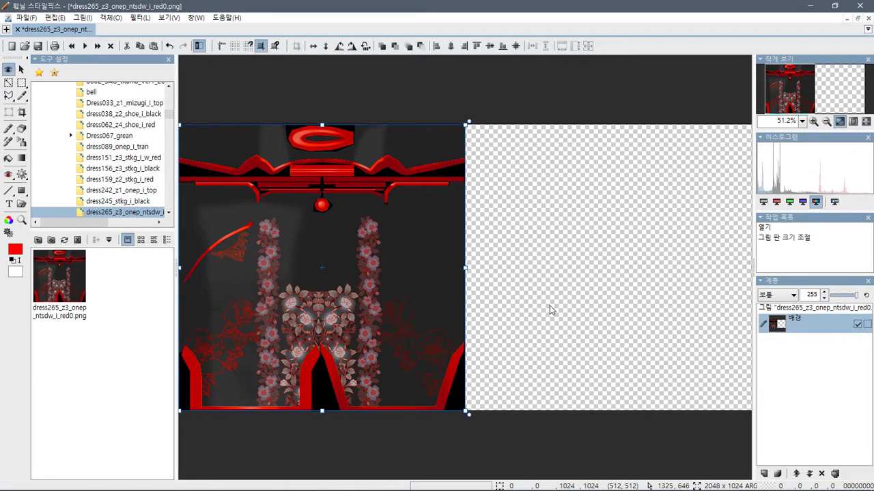
Paste a copy of the texture and move it into the empty right half, flush against the original
key(ctrl+v)
click(20, 69)
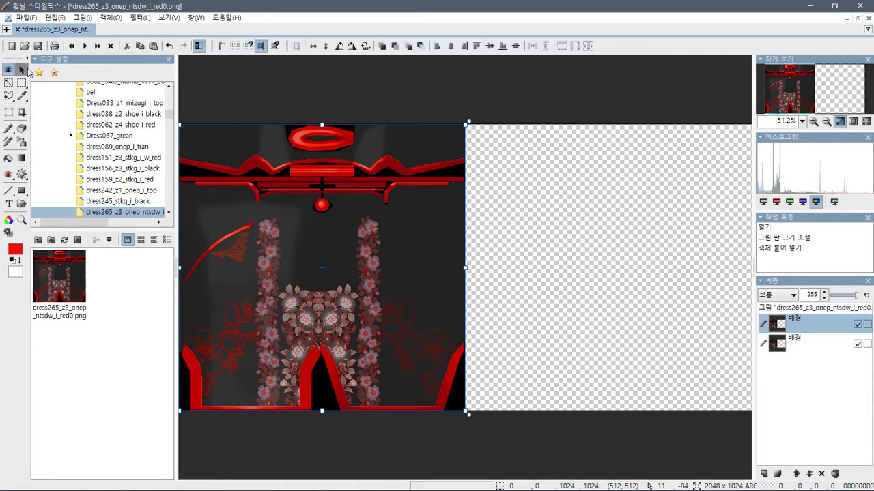
drag(459, 244, 634, 239)
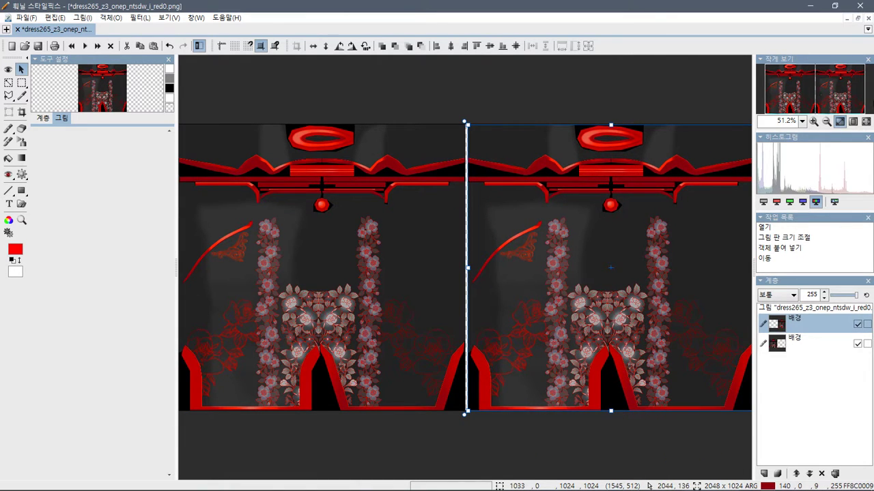
mouse_move(575, 242)
mouse_down()
mouse_move(569, 253)
mouse_move(572, 241)
mouse_up()
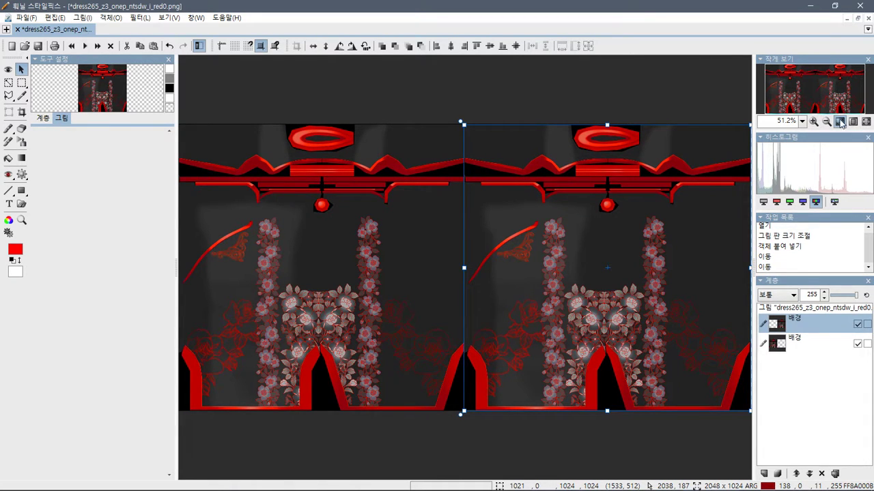
Check the seam between the two texture copies up close and save the widened image
click(812, 122)
click(813, 120)
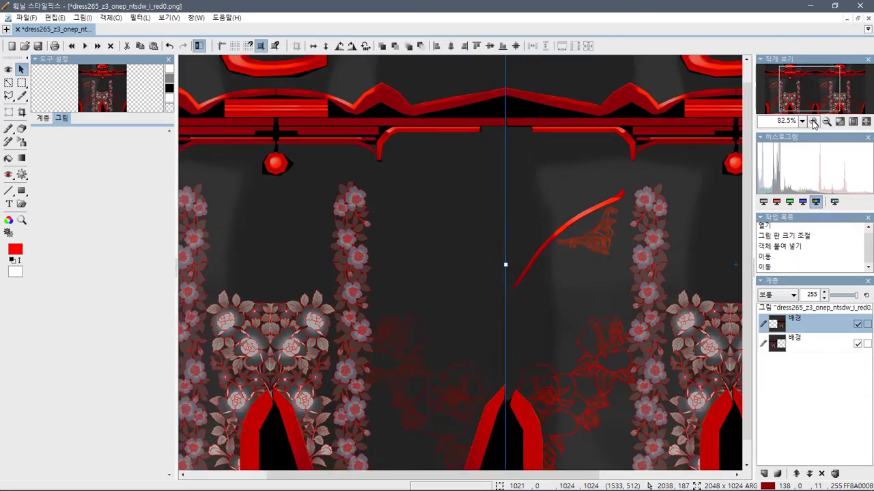
click(813, 121)
click(813, 121)
click(813, 121)
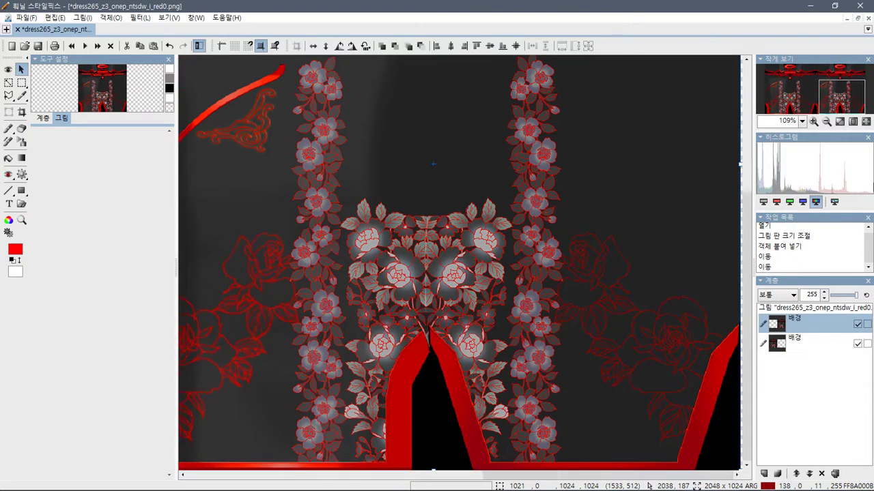
drag(859, 83, 849, 144)
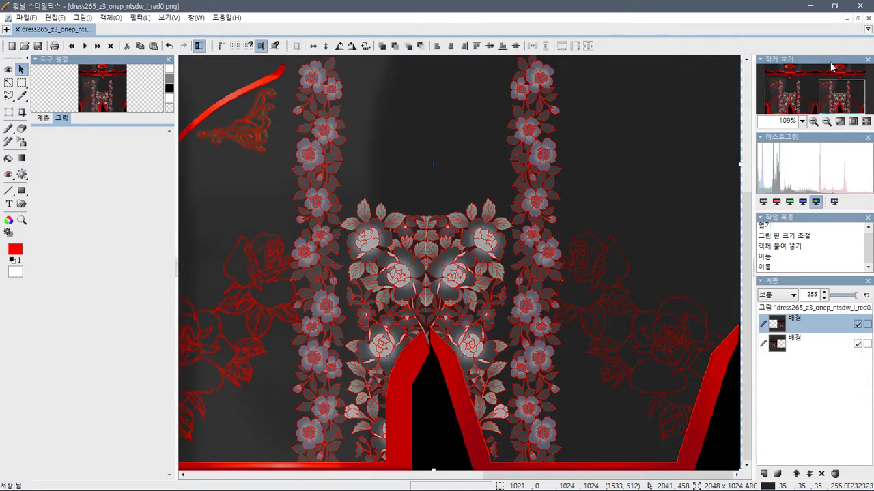
Switch to Blender and replace the UV editor's image with the widened dress265_z3_onep_ntsdw_i_red0.png
click(809, 6)
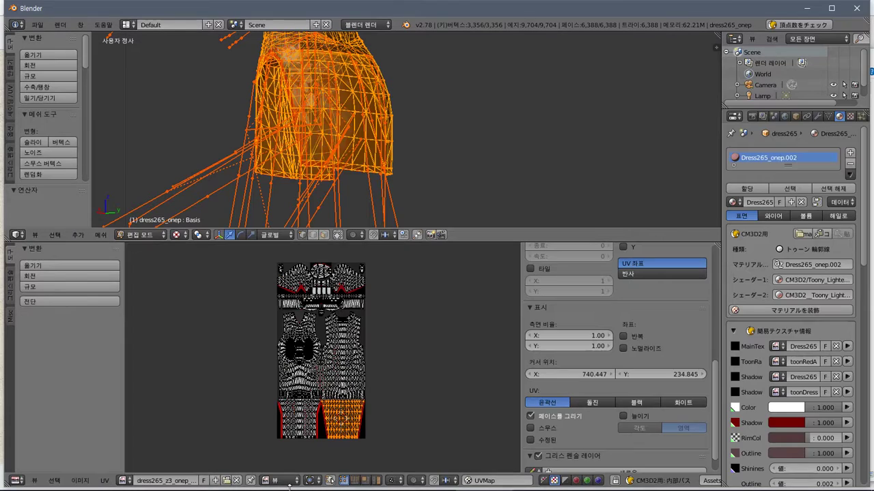
click(229, 482)
click(88, 477)
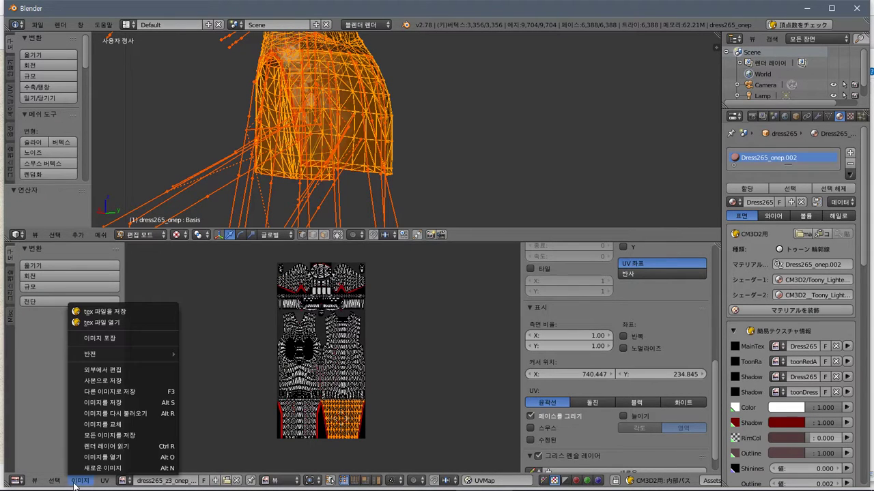
click(122, 422)
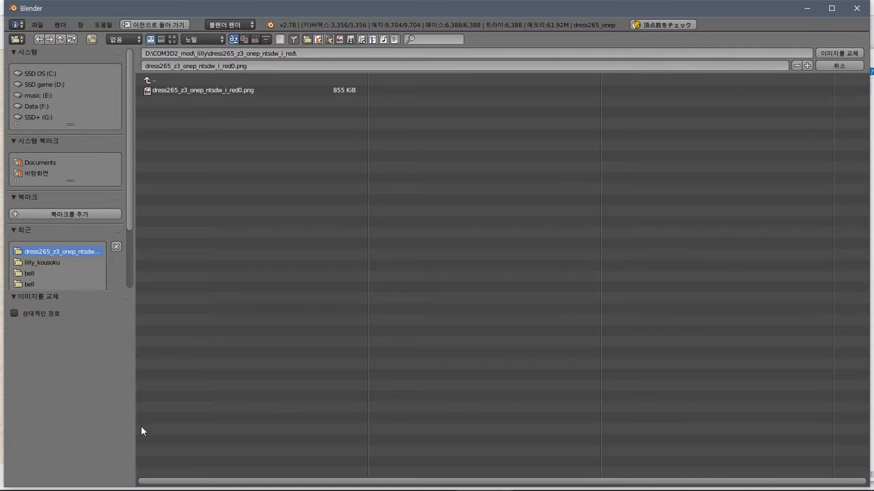
double_click(213, 86)
Select all the UVs in the UV editor and scale them to 0.5 along the X axis
scroll(316, 324, up, 5)
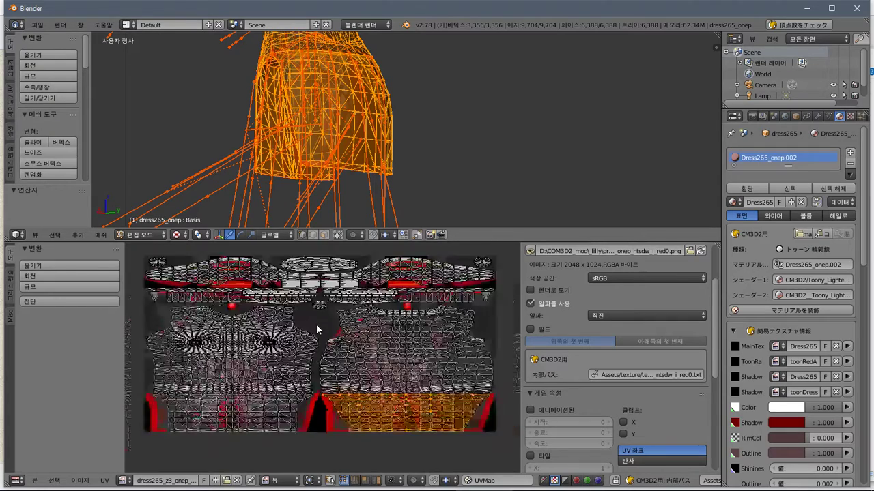
scroll(316, 324, down, 2)
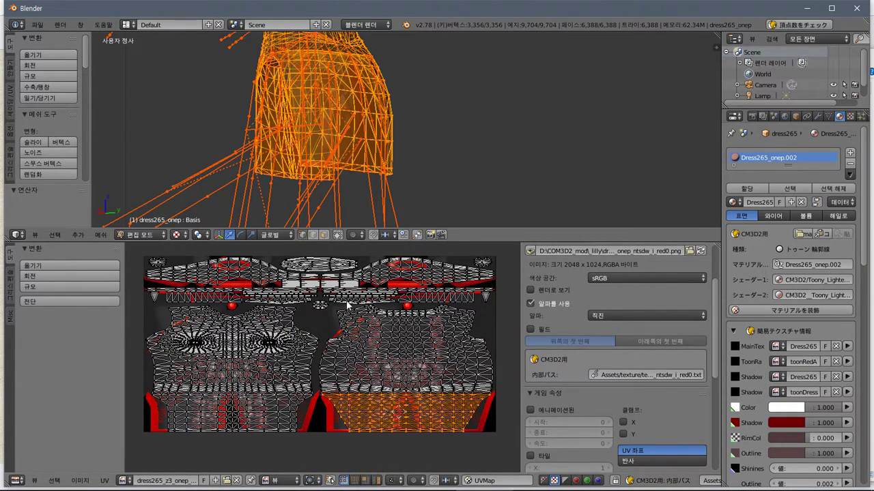
key(a)
key(a)
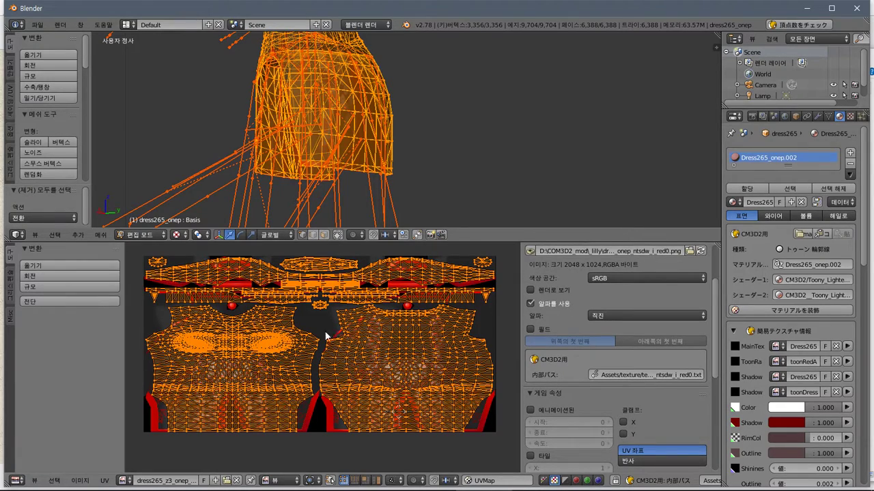
click(54, 287)
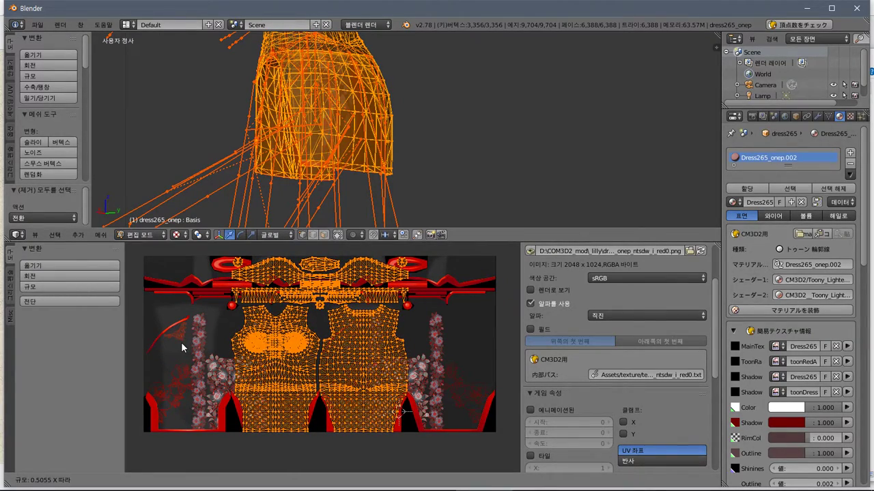
key(period)
text(5)
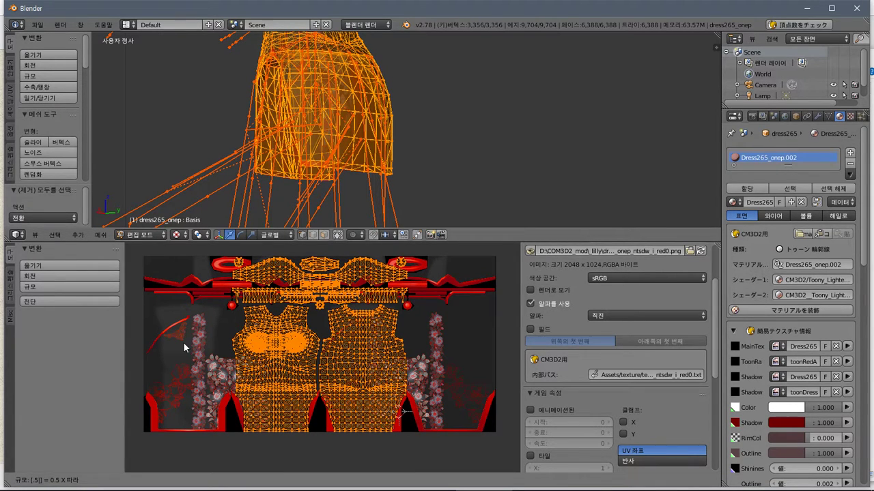
key(alt+Tab)
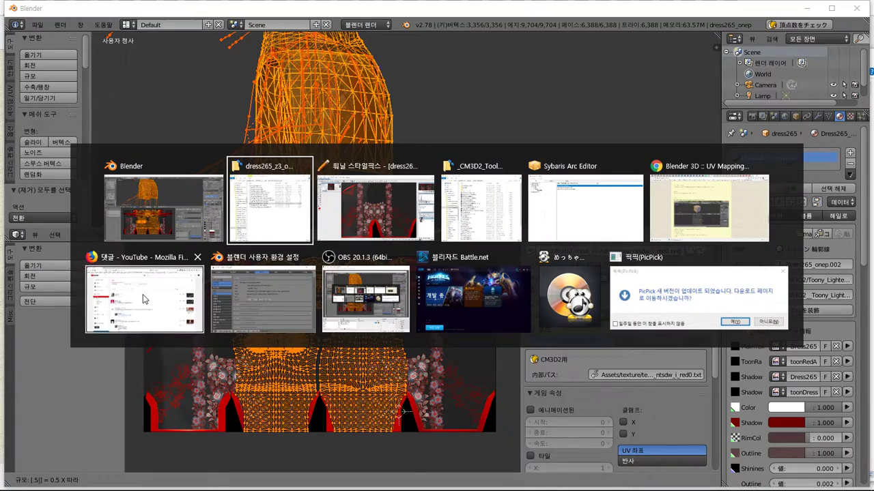
click(182, 344)
Switch to Chrome and search Google for 블렌더 규모 in a new tab
key(alt+Tab)
click(137, 198)
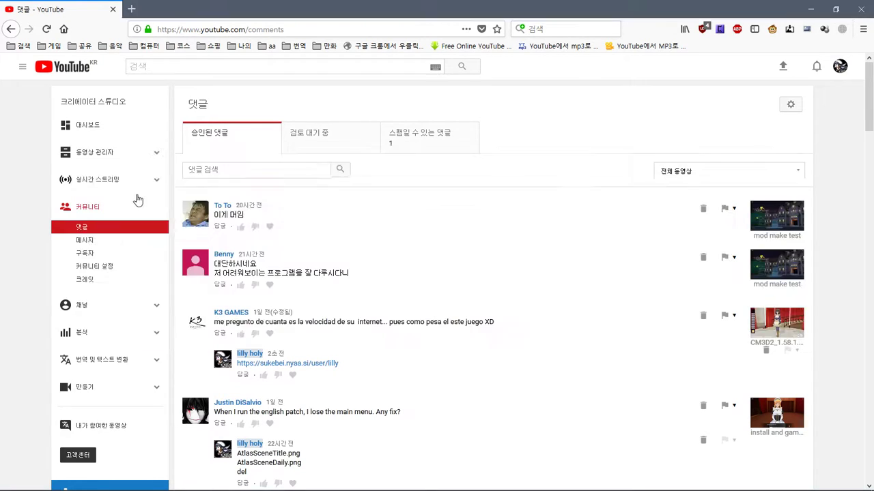
key(alt+Tab)
click(161, 320)
click(749, 7)
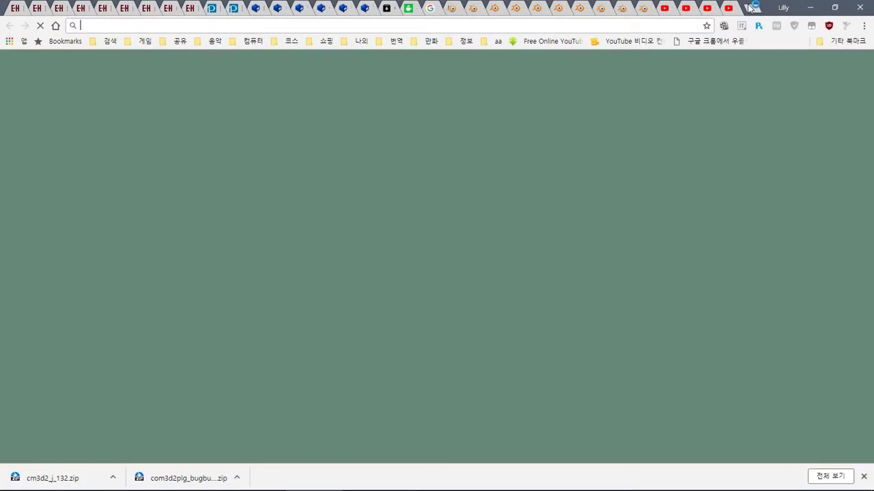
text(블)
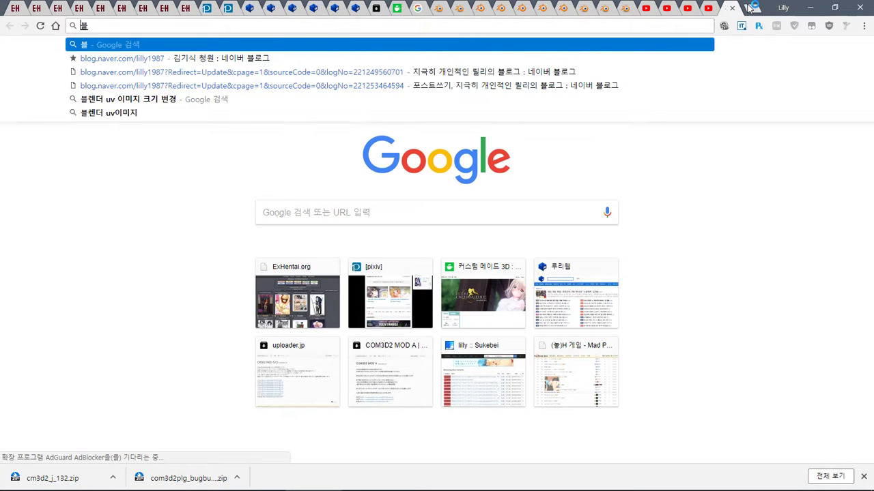
text(랜더 규모)
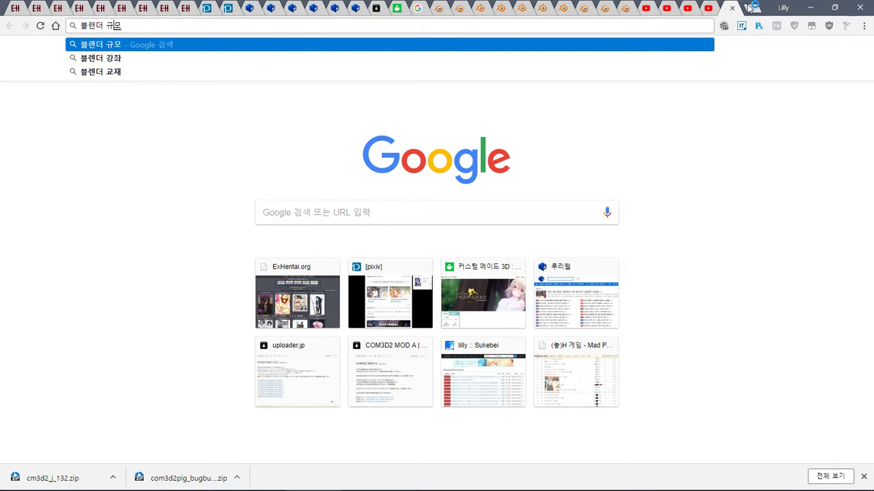
key(Return)
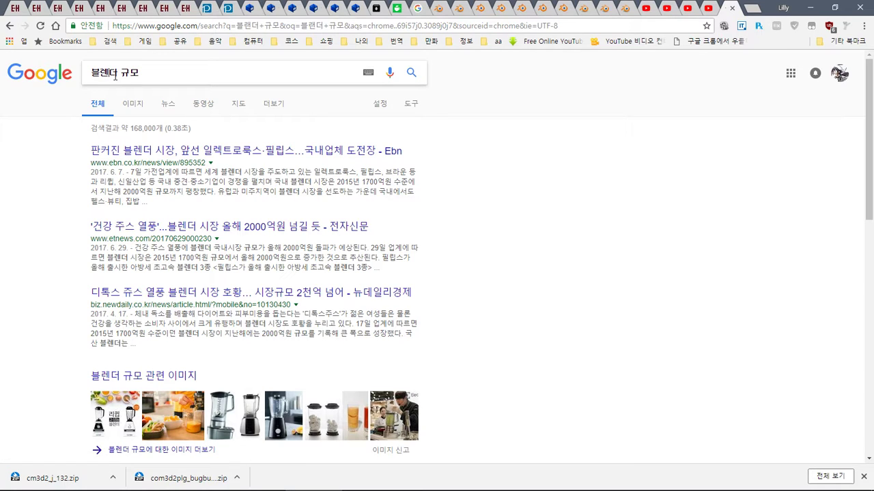
Rework the Google search into 블렌더 강좌 규모 and look through the results for help on scaling in Blender
key(BackSpace)
text(렌)
key(Return)
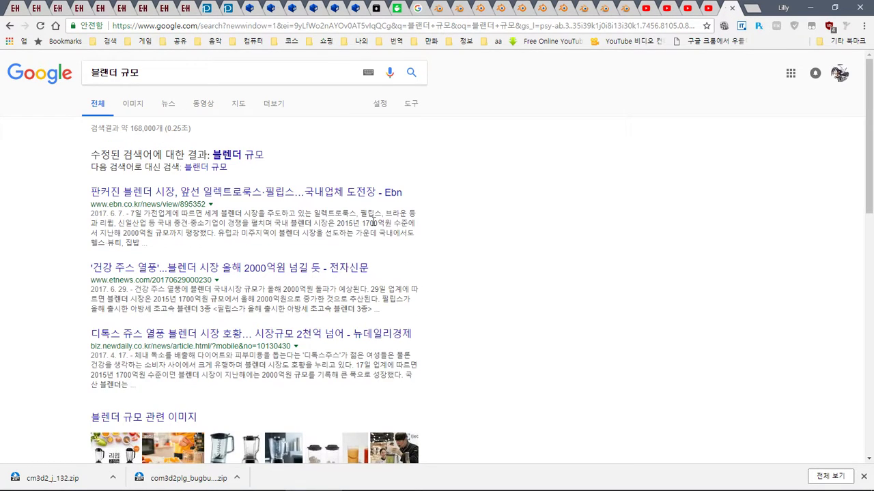
double_click(130, 73)
key(BackSpace)
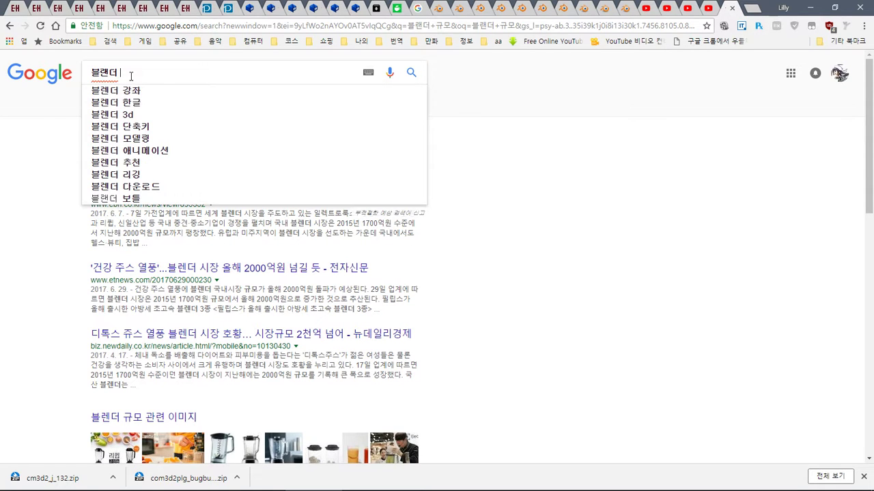
click(160, 92)
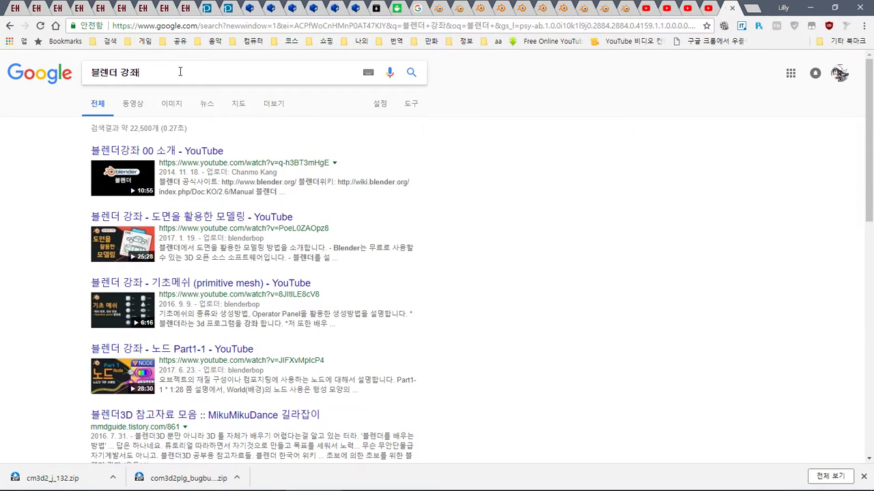
text(료)
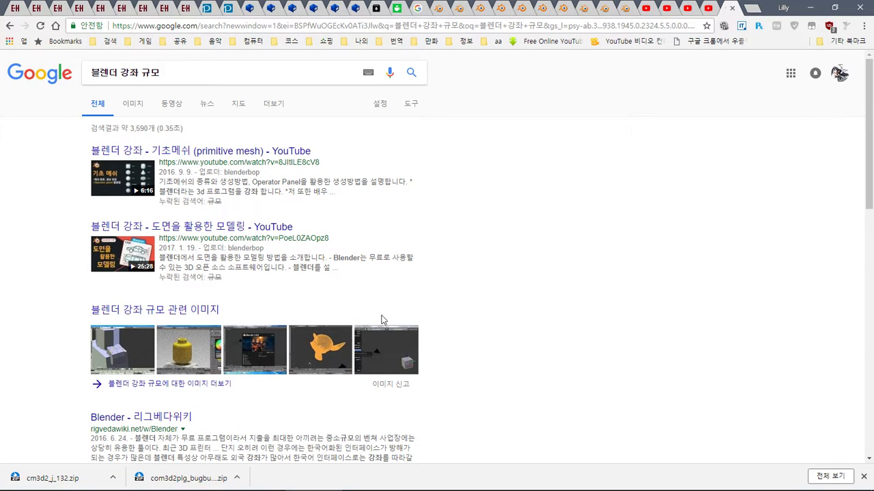
scroll(224, 163, down, 2)
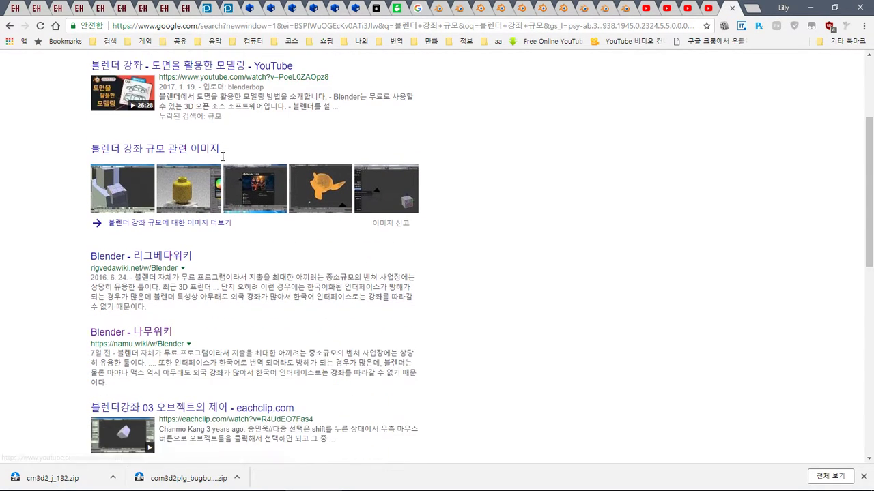
scroll(221, 196, down, 5)
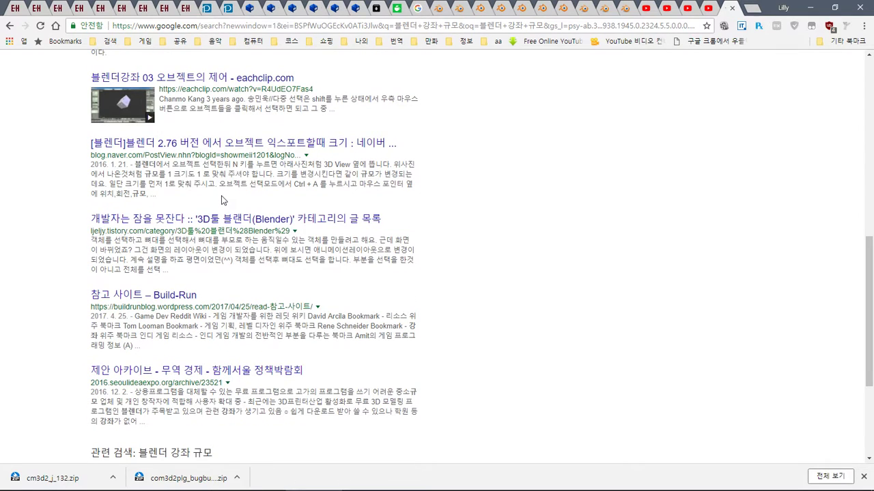
scroll(220, 198, down, 1)
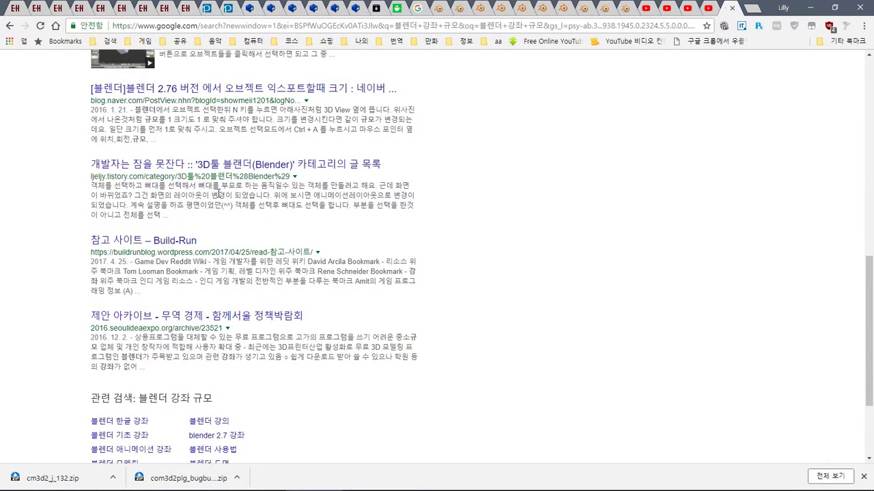
Look through the already open blender.pe.kr and Blender manual tabs on UV editing for guidance on scaling UVs
click(439, 7)
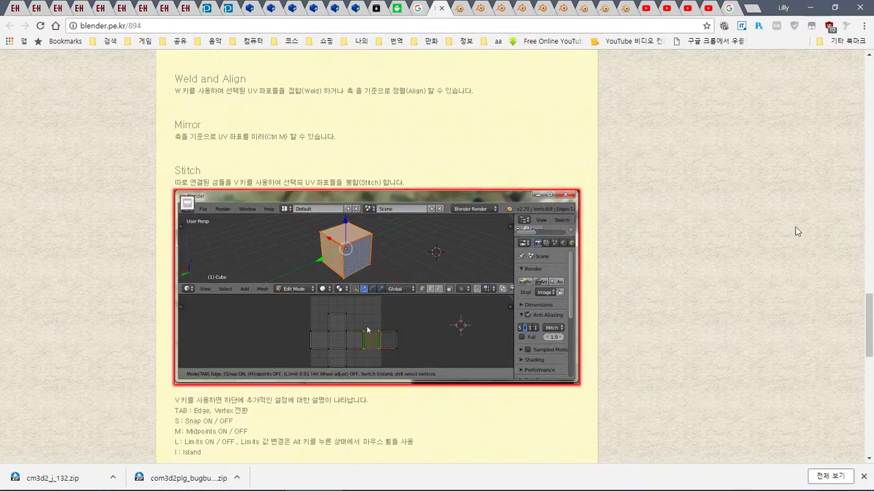
drag(870, 314, 872, 116)
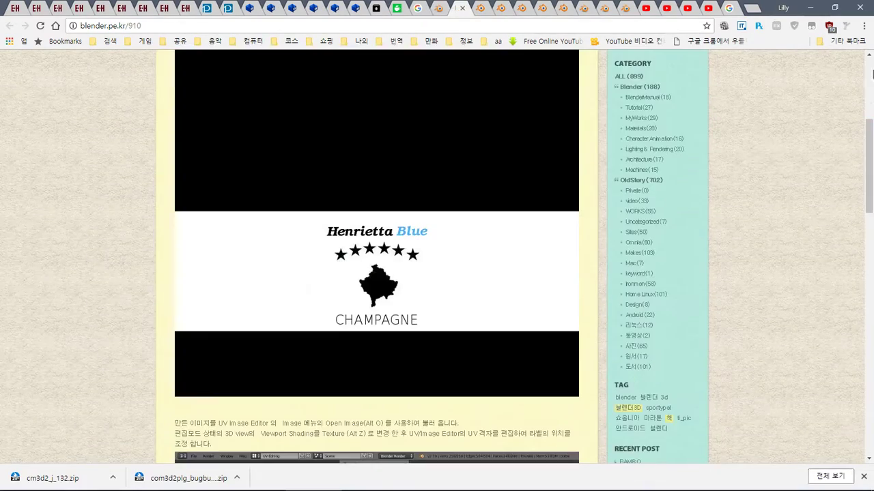
key(ctrl+Tab)
key(ctrl+Tab)
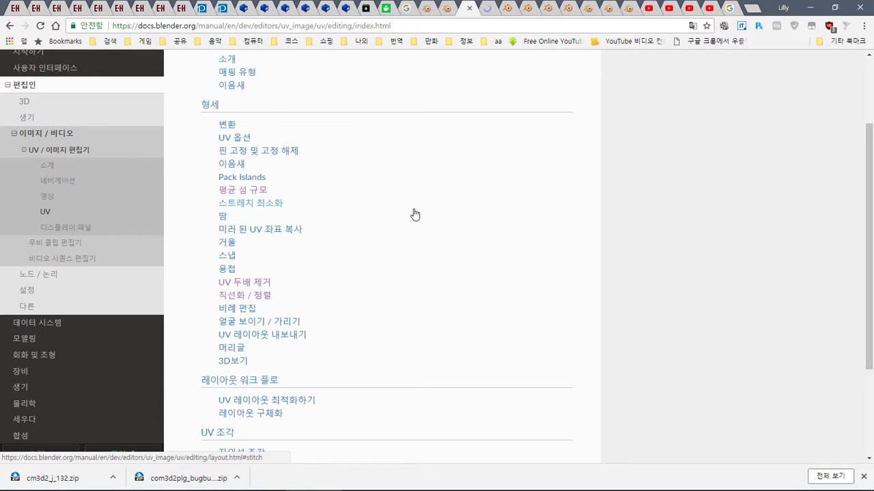
scroll(434, 270, up, 2)
click(440, 298)
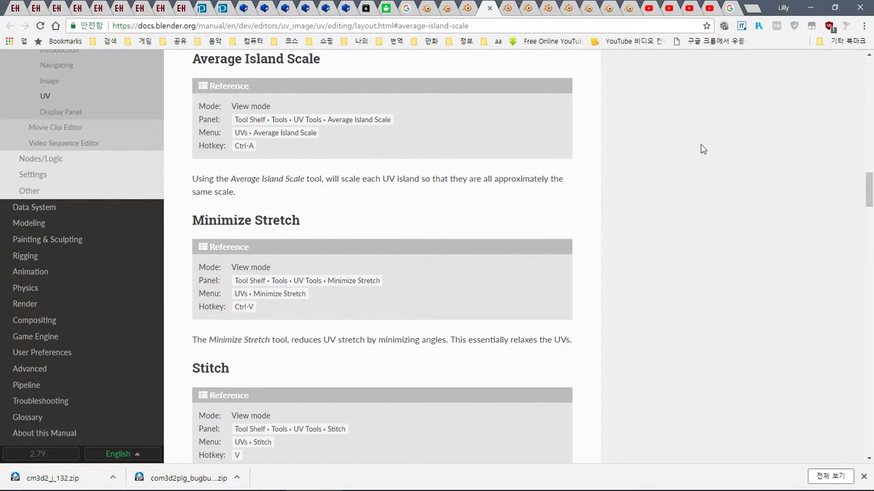
scroll(687, 170, up, 4)
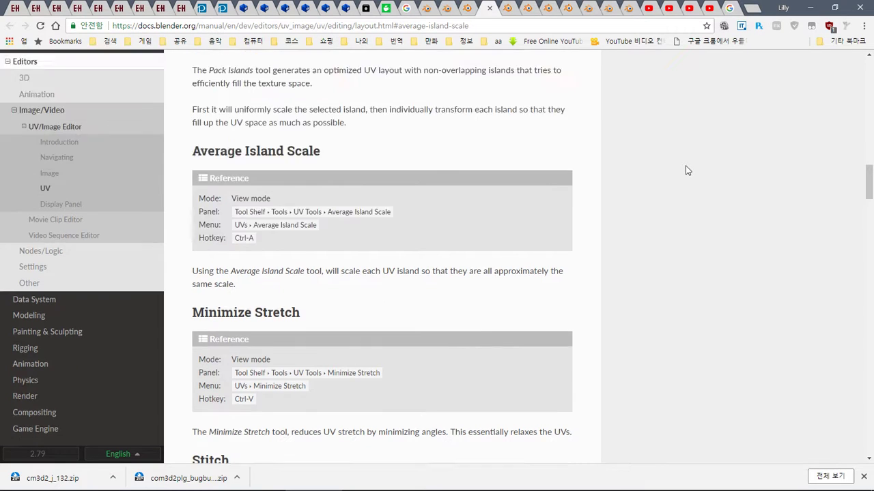
scroll(687, 170, up, 3)
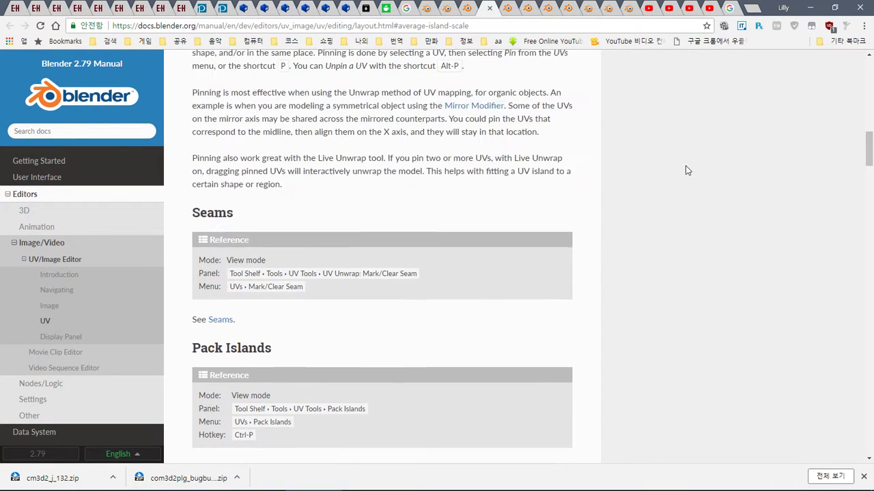
key(alt+Left)
key(alt+Right)
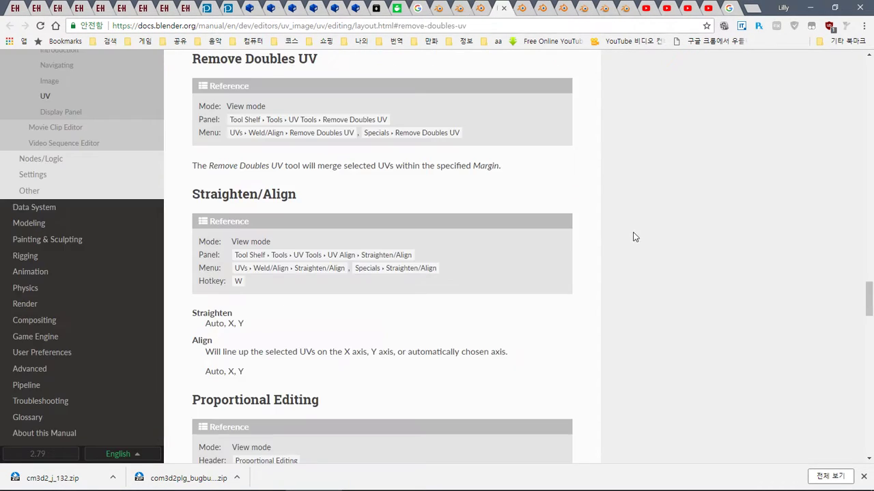
Close the surplus Blender reference tabs, including the blender.pe.kr UV Mapping – Layout Editing page
key(ctrl+w)
key(ctrl+w)
key(ctrl+w)
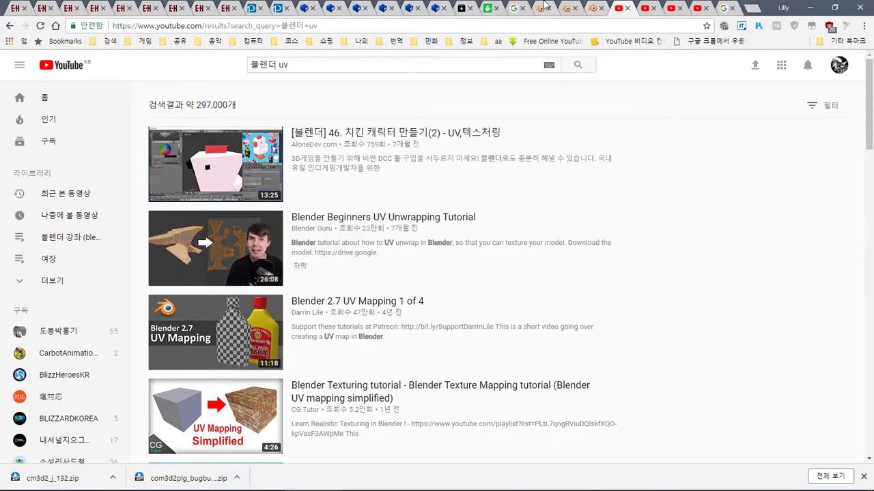
click(544, 7)
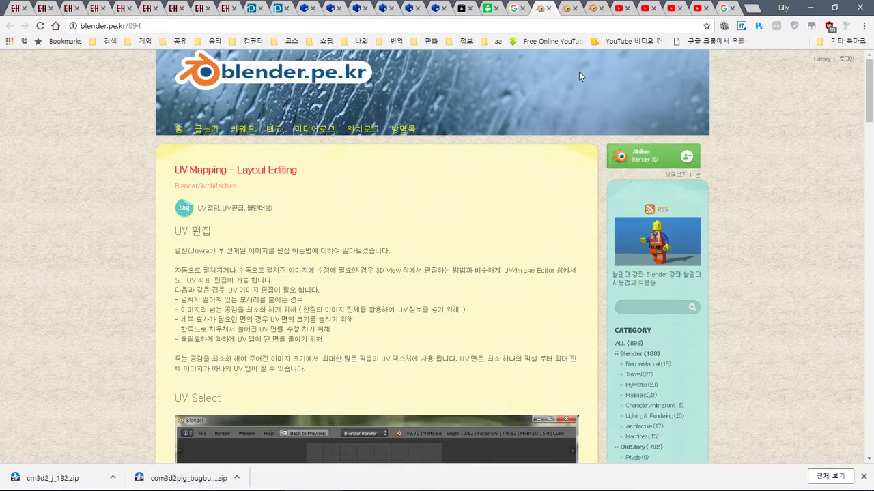
key(ctrl+w)
key(ctrl+w)
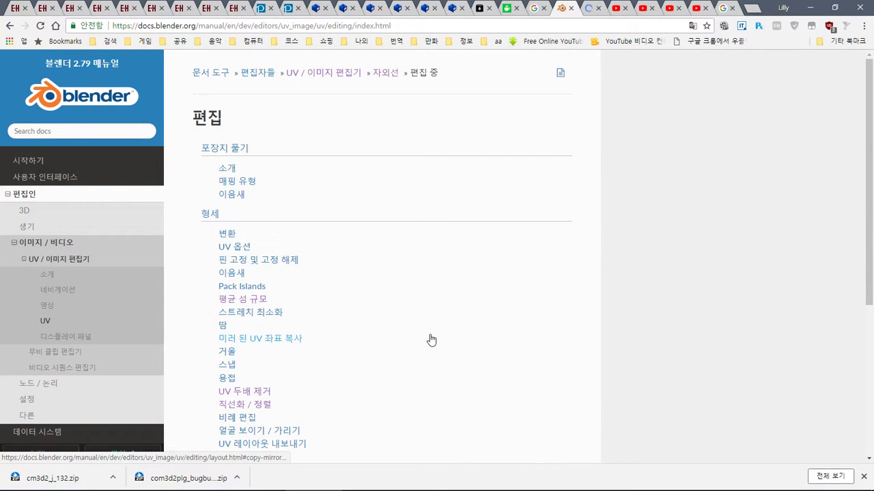
Read the manual's Average Island Scale section, translating the page into Korean and restoring the original English
key(ctrl+Tab)
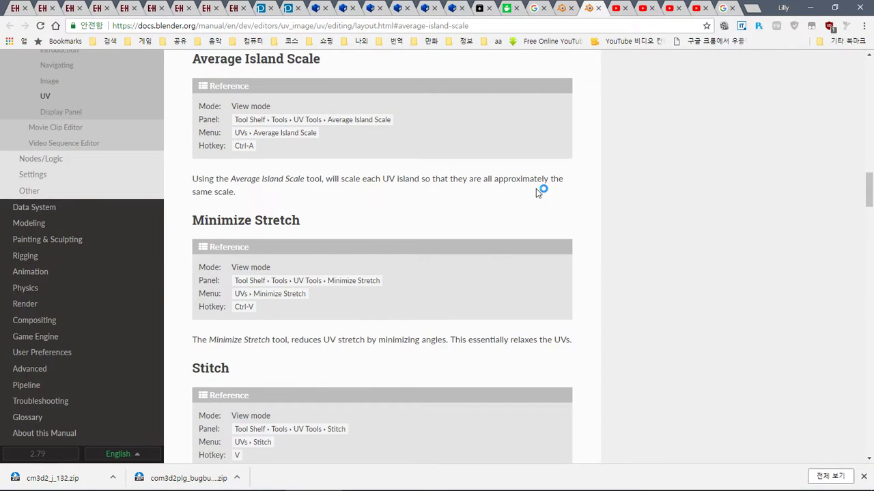
right_click(634, 185)
click(676, 279)
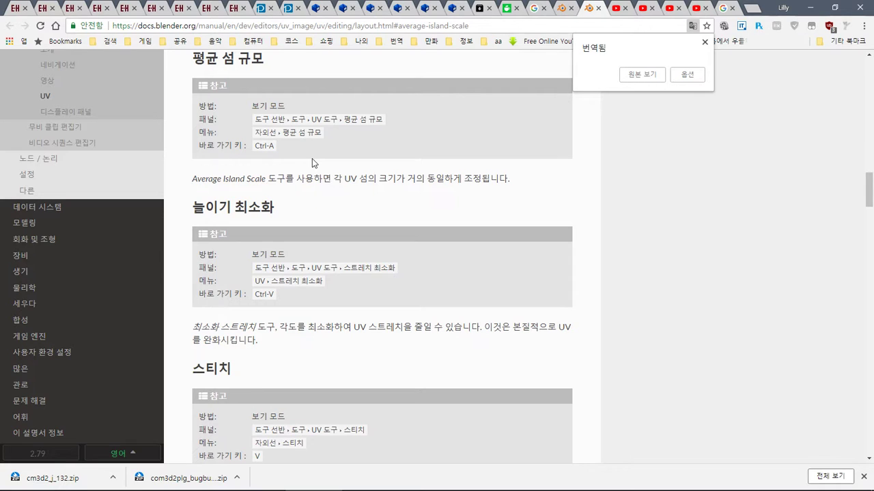
click(640, 74)
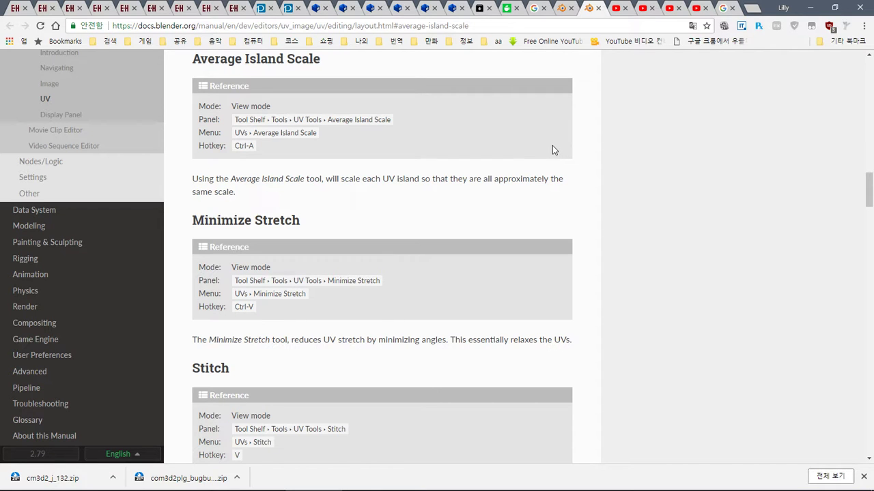
Switch to the Blender User Preferences window and look through its add-on list
key(super)
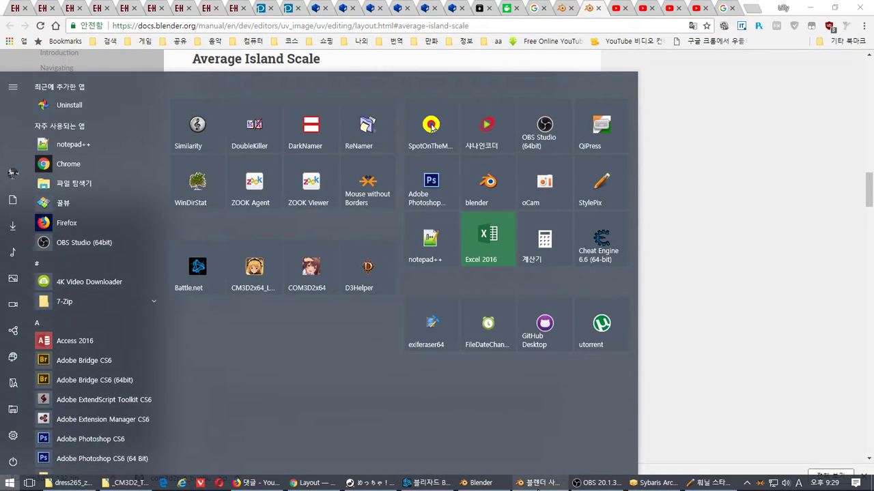
click(539, 482)
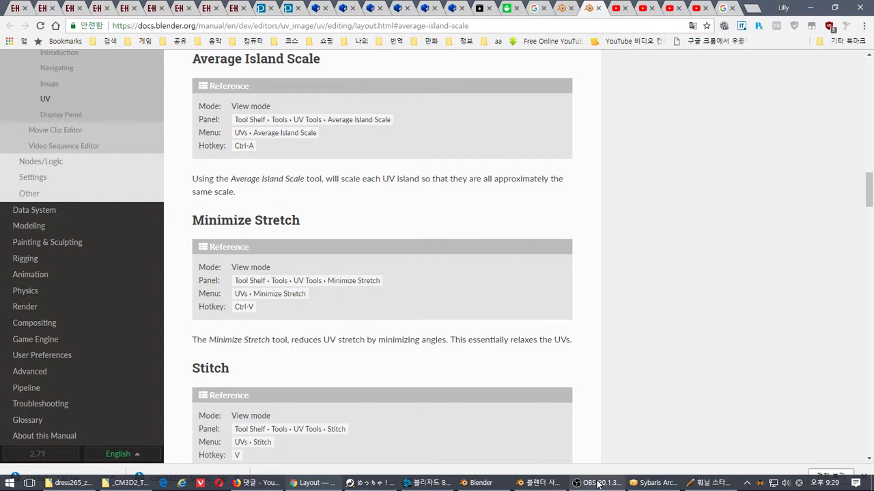
click(578, 442)
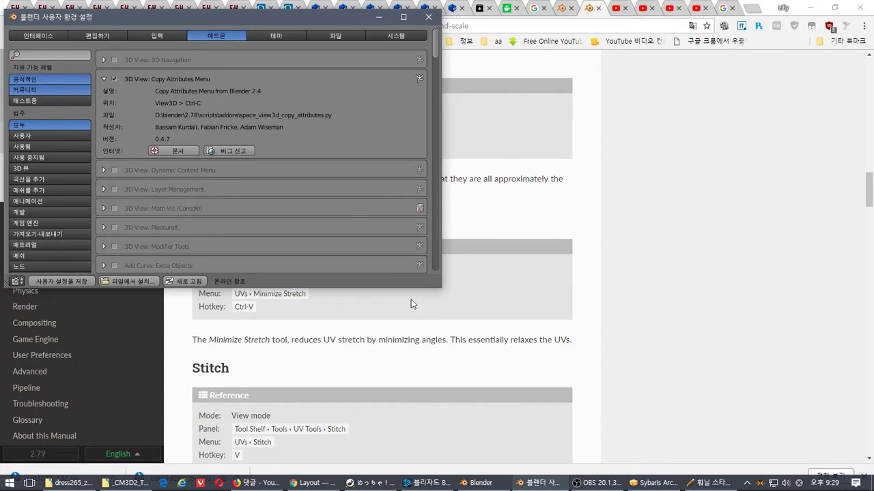
scroll(233, 100, down, 3)
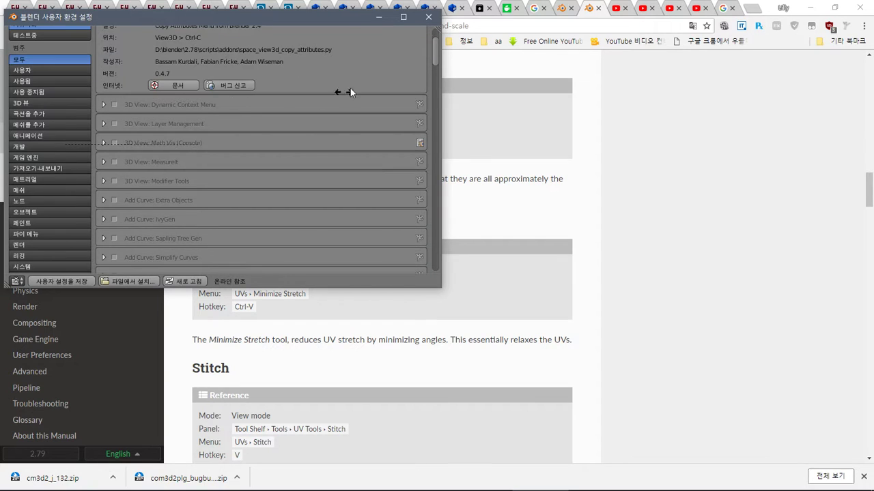
Move the user preferences window aside and search the add-ons for "sca"
drag(291, 18, 605, 173)
scroll(383, 209, up, 3)
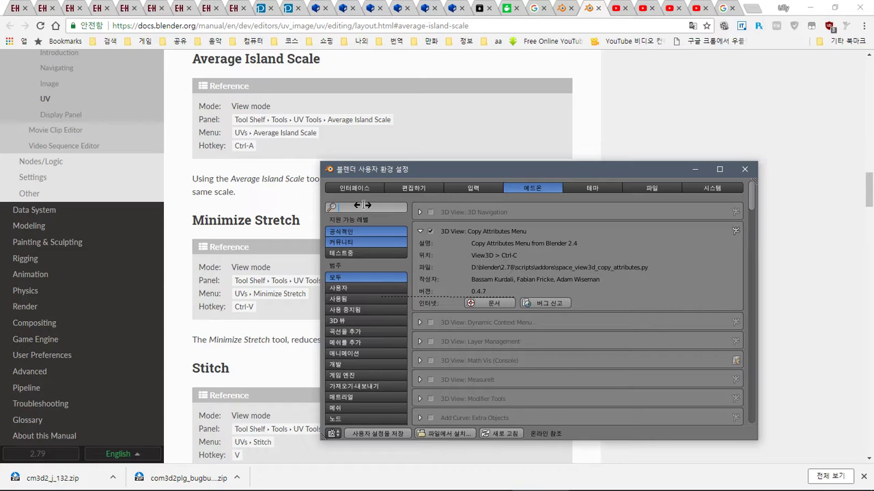
text(sc)
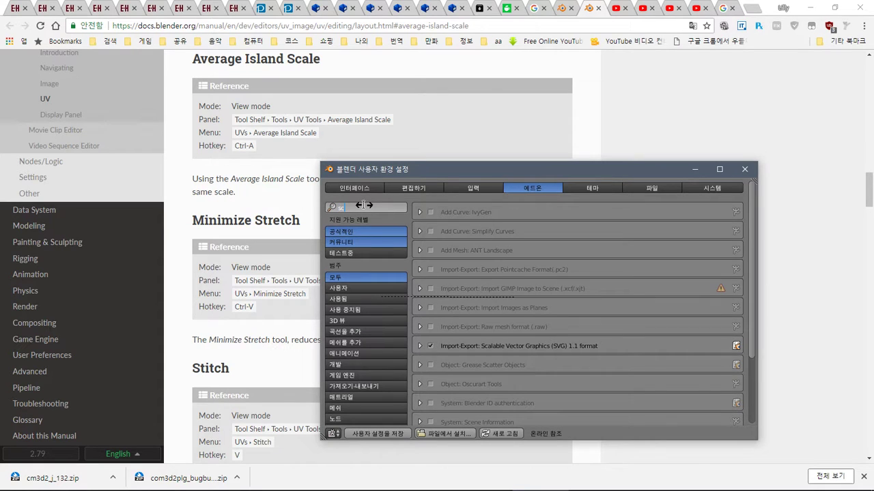
text(a)
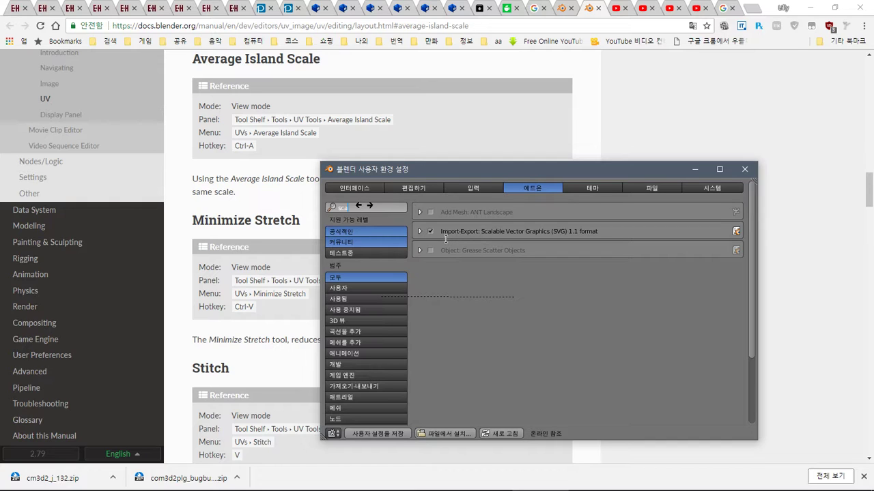
Return to the main Blender window, confirm the 0.5 X scale on the UVs, and place the 2D cursor at the image's lower-left corner
click(478, 154)
mouse_move(539, 483)
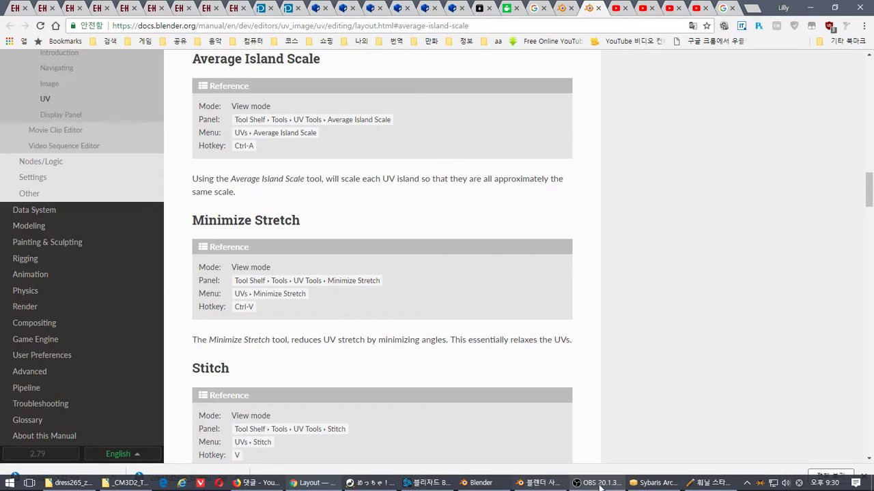
click(539, 483)
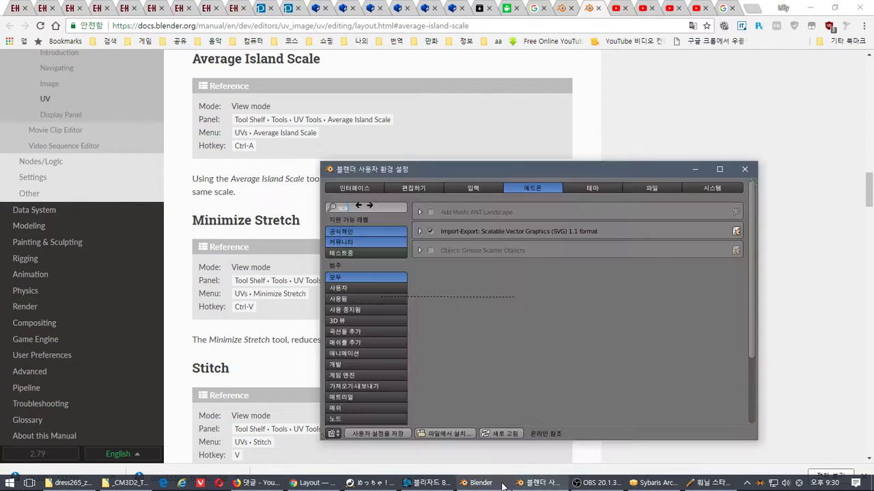
click(481, 483)
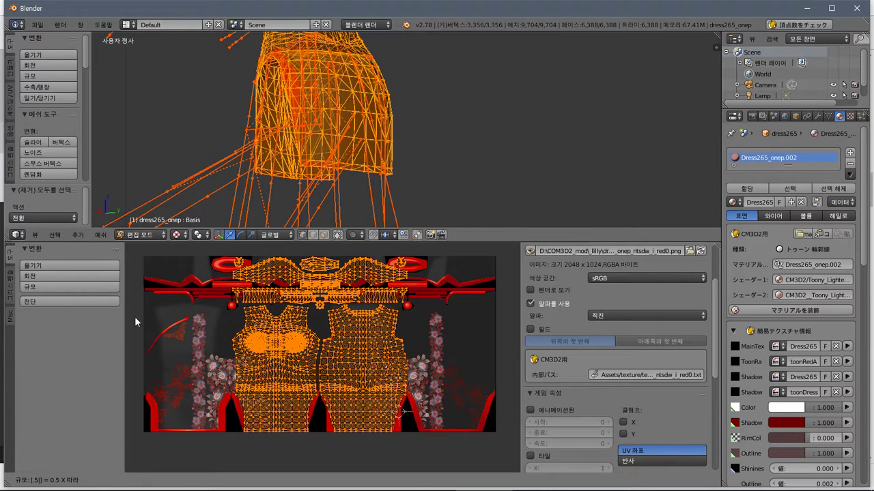
key(Return)
click(144, 430)
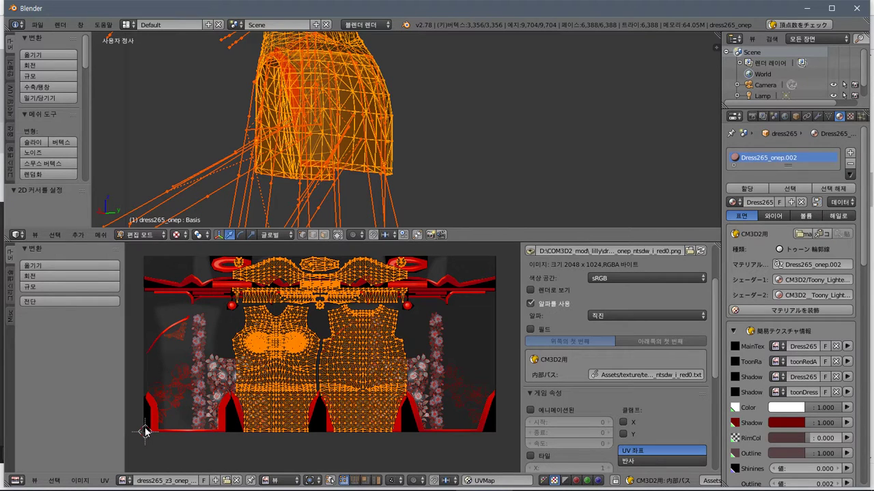
Switch to Chrome and search Google for "블렌더 기준점"
key(alt+Tab)
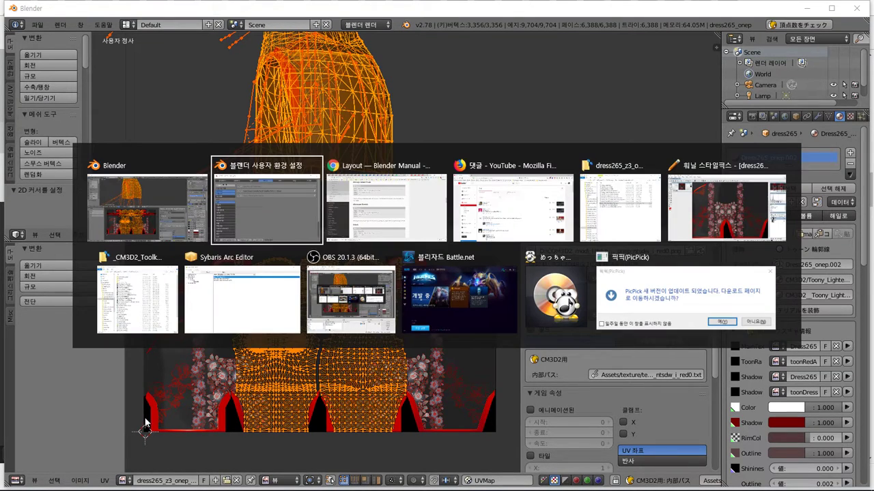
key(alt+Tab)
key(alt+Tab)
key(alt+Tab)
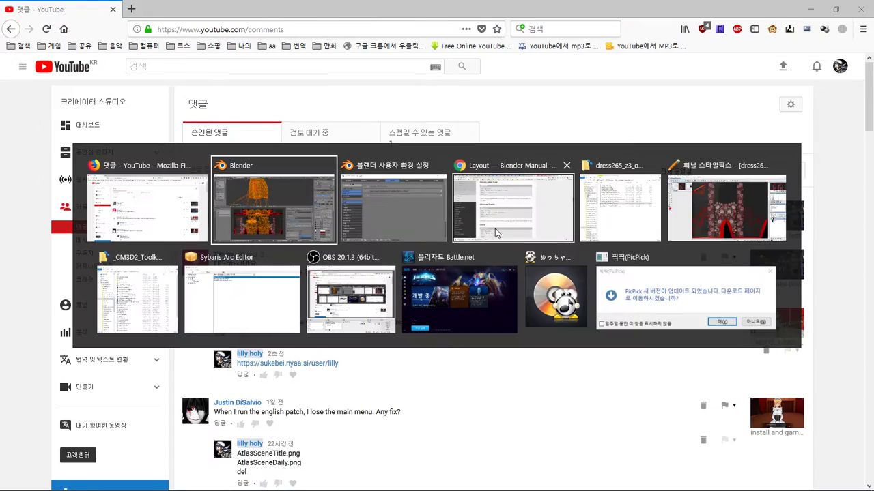
click(544, 8)
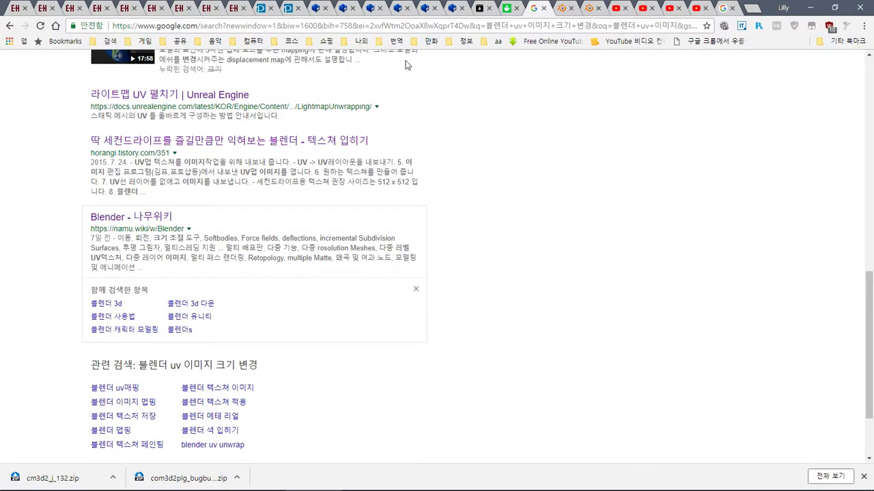
scroll(313, 94, up, 10)
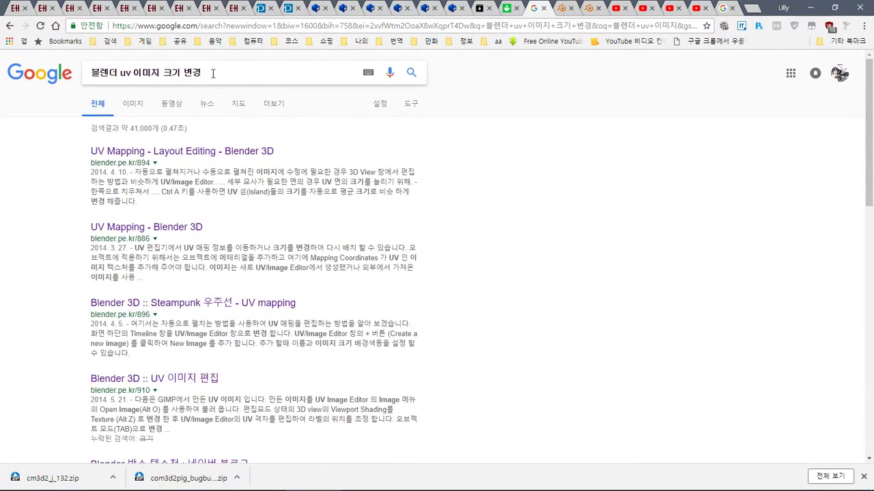
drag(126, 73, 332, 71)
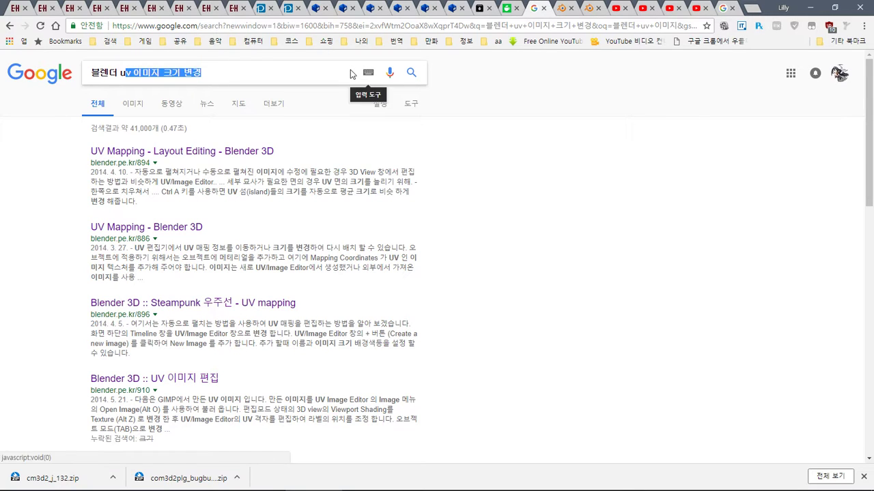
key(BackSpace)
key(BackSpace)
text(ㄴ기준점)
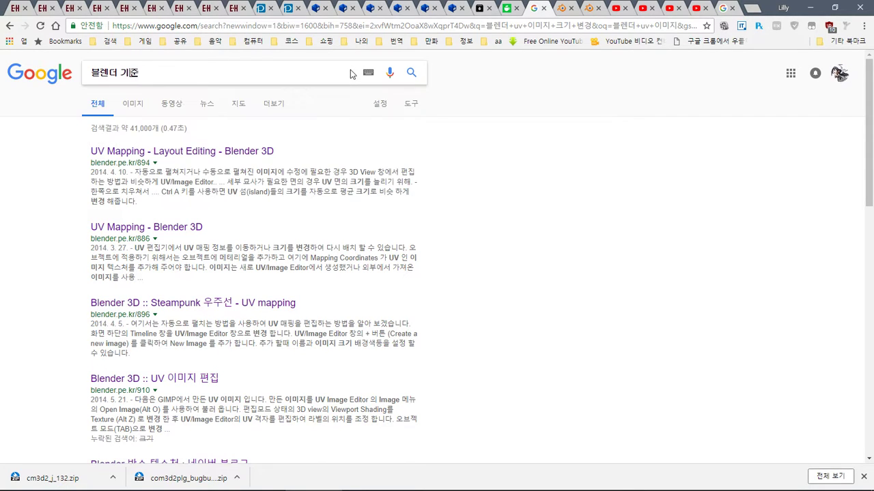
key(Return)
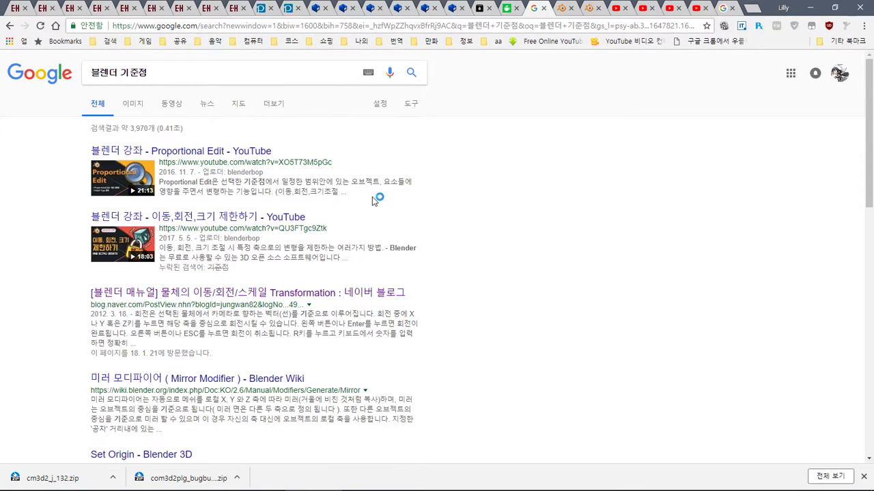
Open the video "블렌더 강좌 - 이동,회전,크기 제한하기", skip ahead to the axis-locked scaling part, and pause it
click(228, 222)
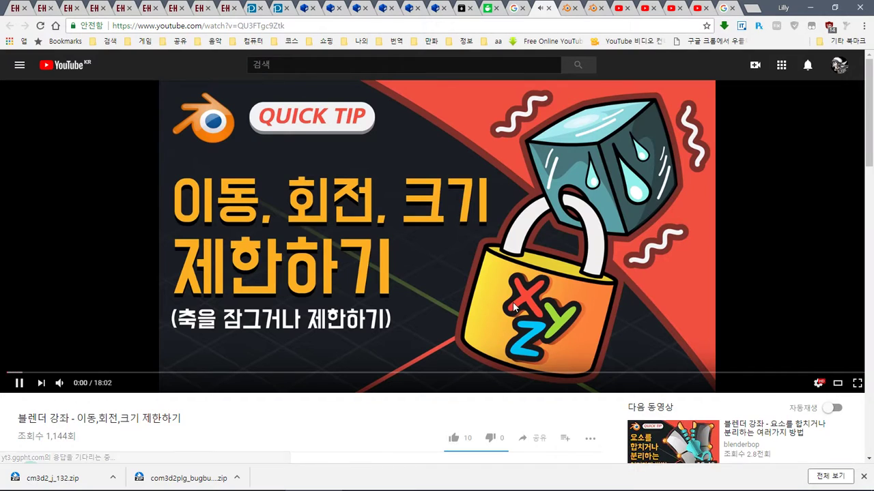
key(Right)
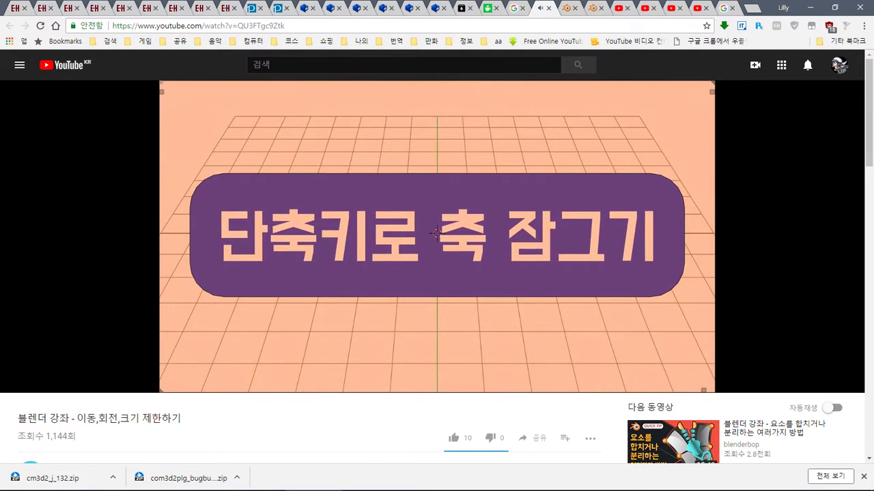
key(Right)
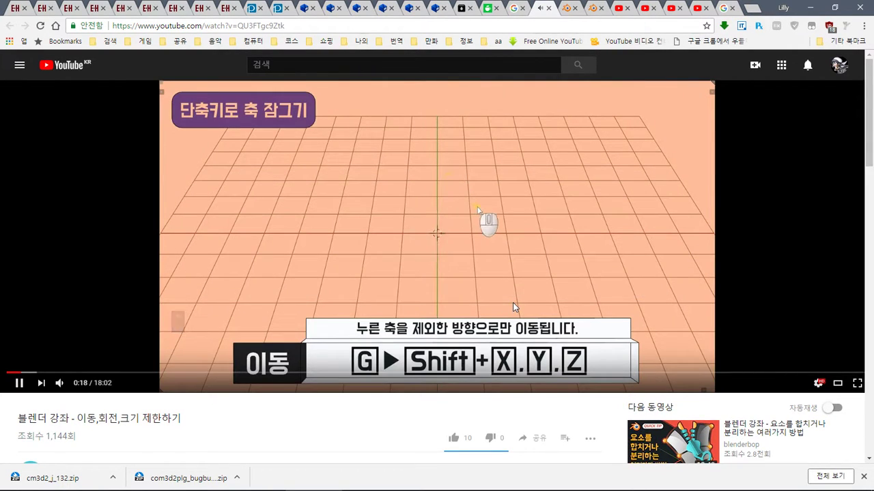
key(Left)
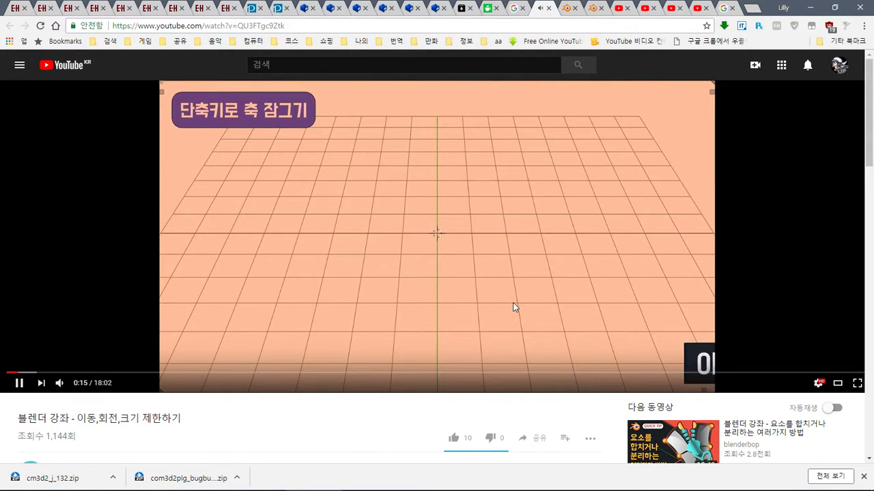
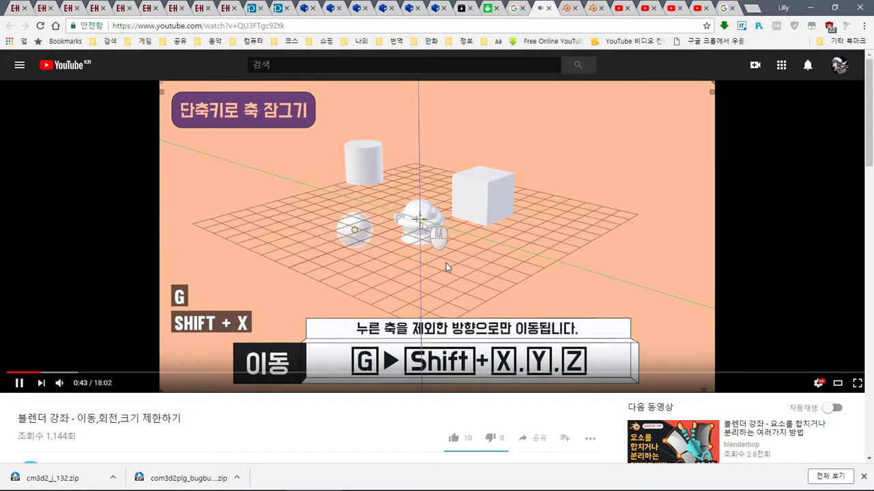
key(l)
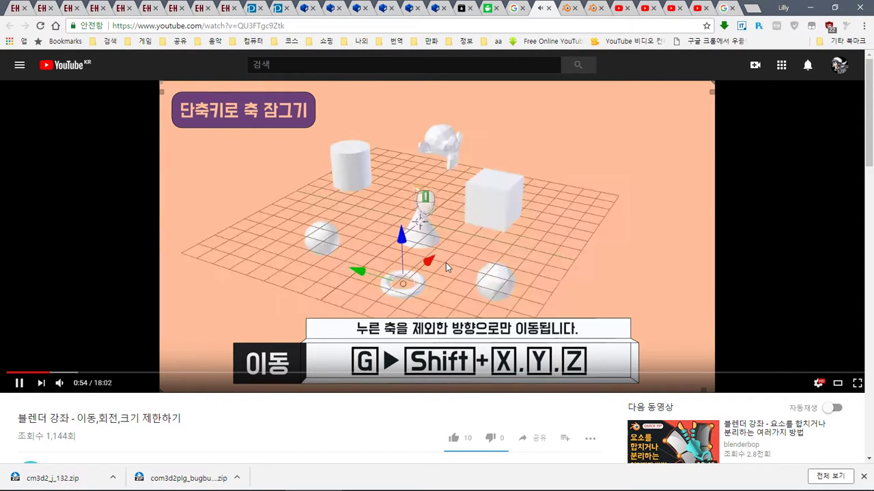
key(l)
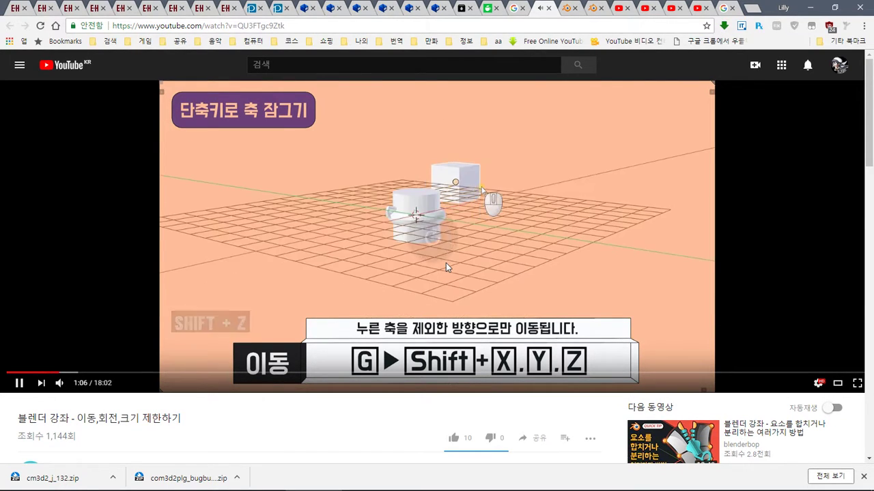
key(Right)
key(Right)
key(Right)
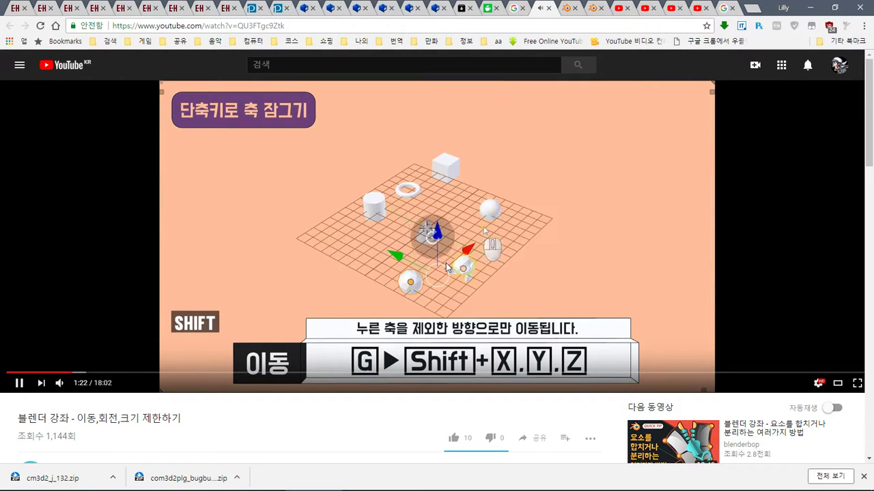
key(Right)
key(Right)
key(Right)
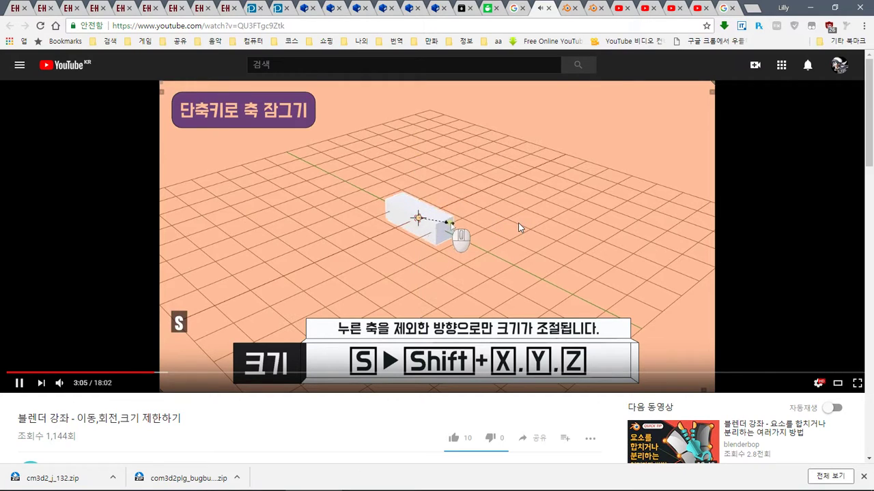
click(506, 269)
key(alt+Tab)
key(Tab)
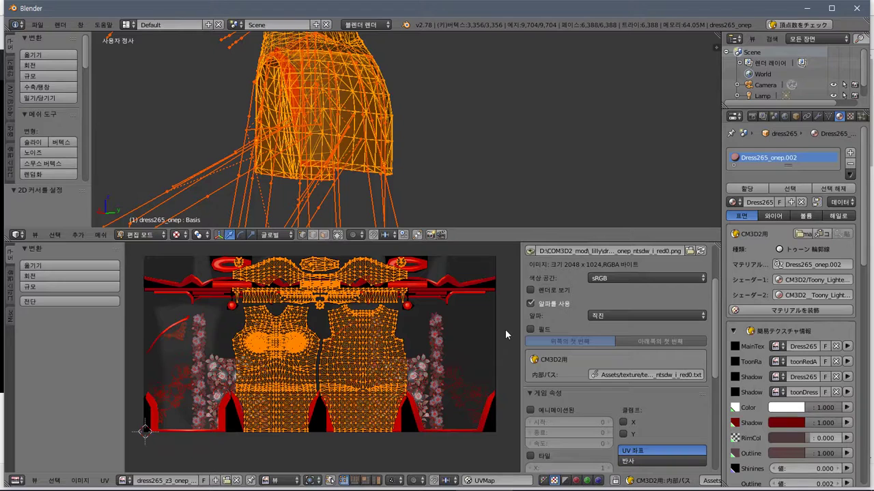
key(alt+Tab)
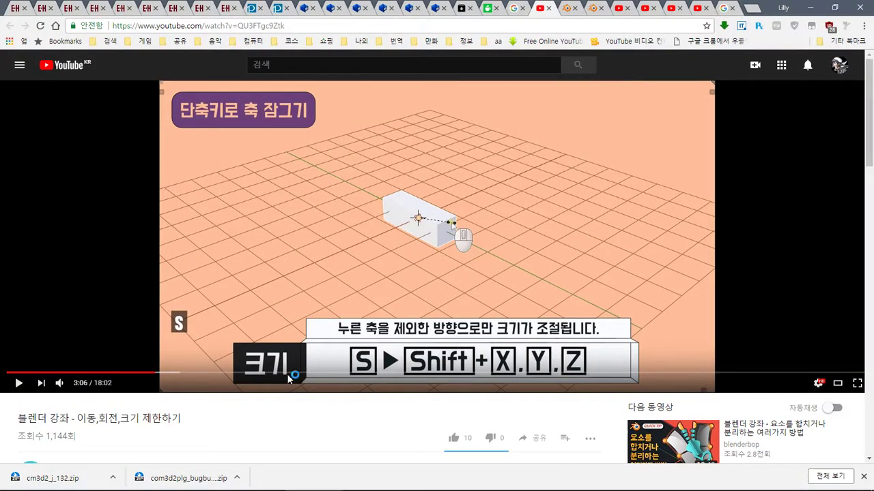
Expand the video's description, look over the comments, and open the linked Blender manual to check its start page
scroll(201, 379, down, 2)
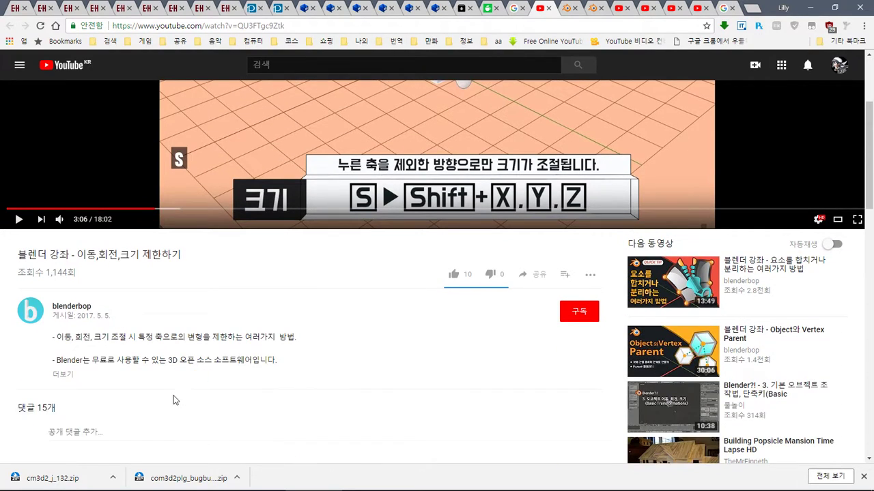
scroll(173, 400, down, 2)
click(63, 267)
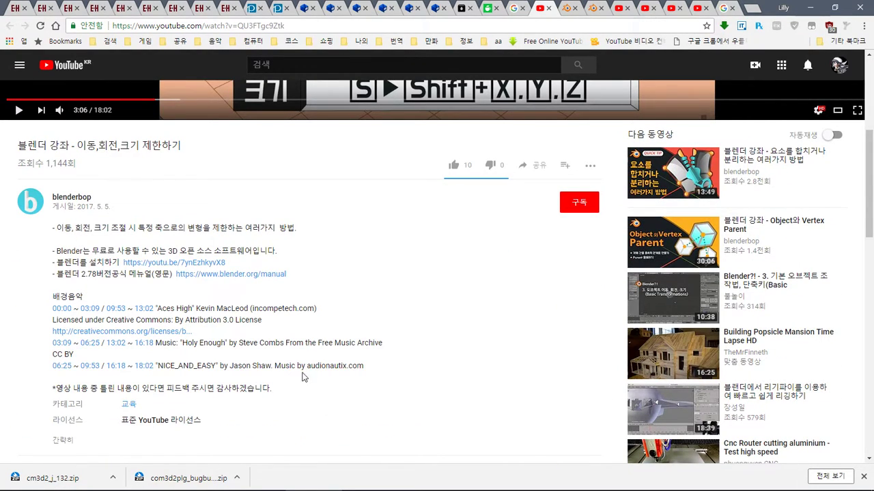
scroll(291, 365, down, 3)
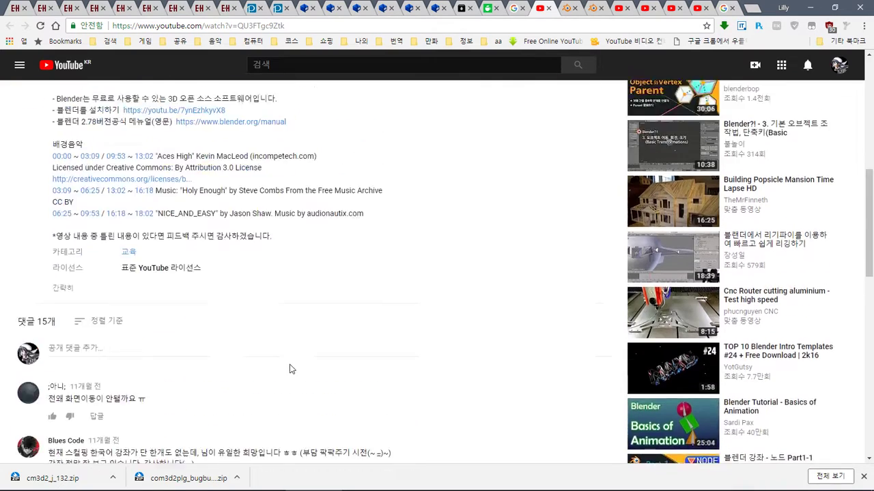
scroll(288, 364, up, 3)
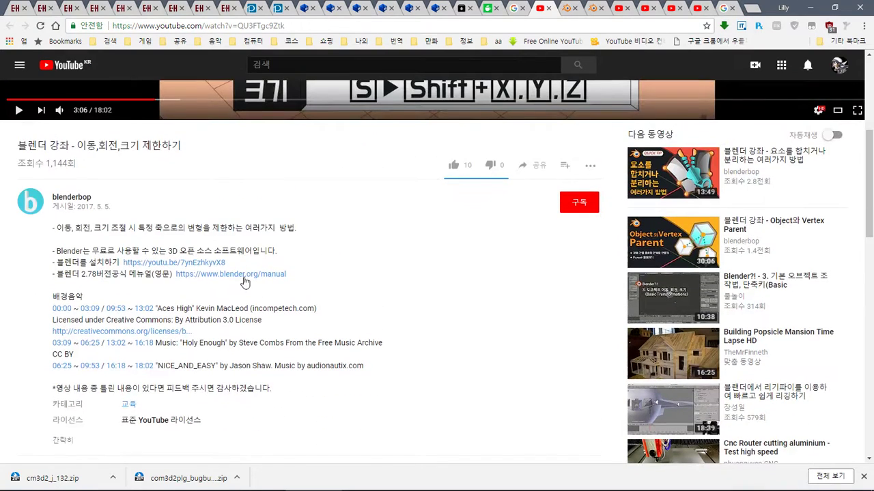
click(192, 276)
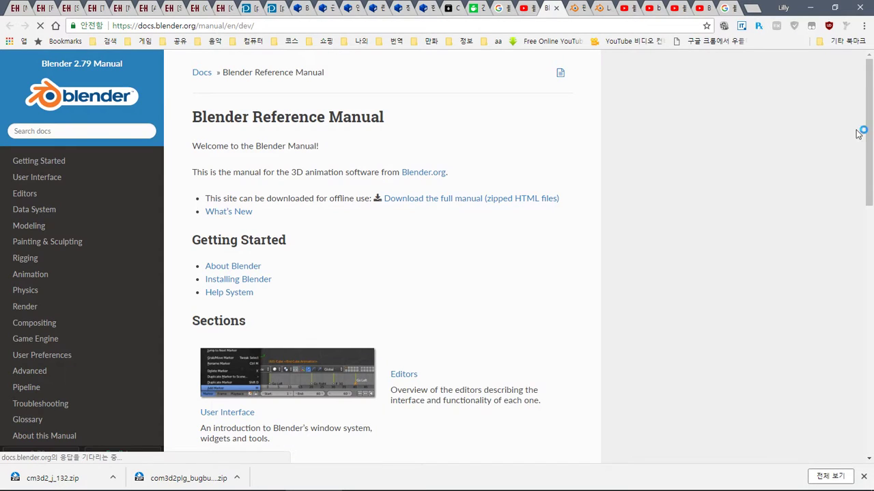
drag(870, 66, 873, 216)
Close the manual page, look through the video's comments and description again, and resume playback
click(556, 7)
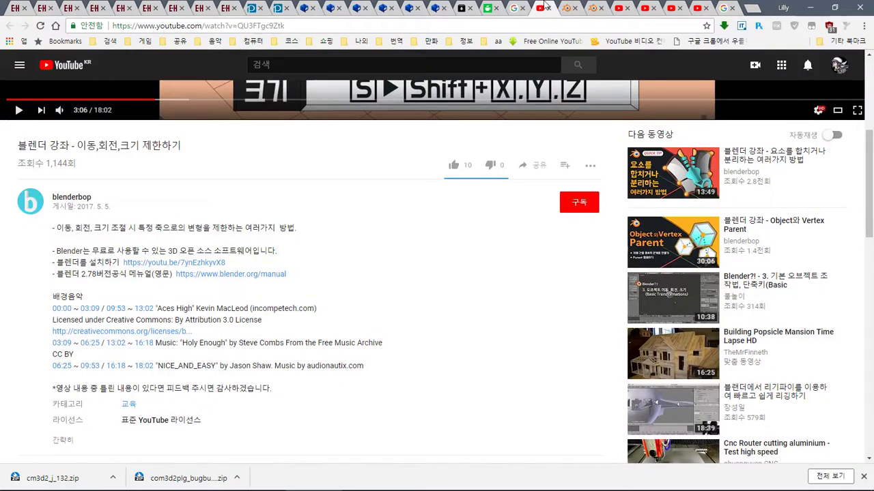
scroll(472, 270, down, 5)
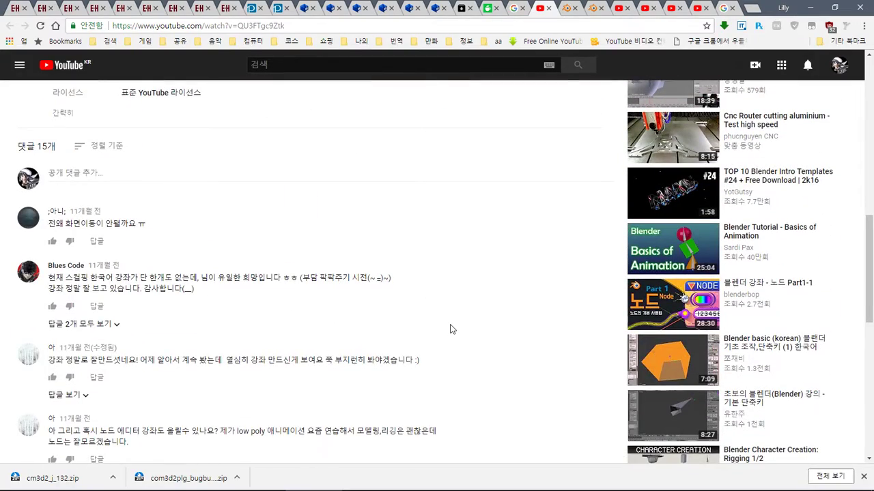
scroll(451, 330, up, 1)
drag(868, 198, 872, 109)
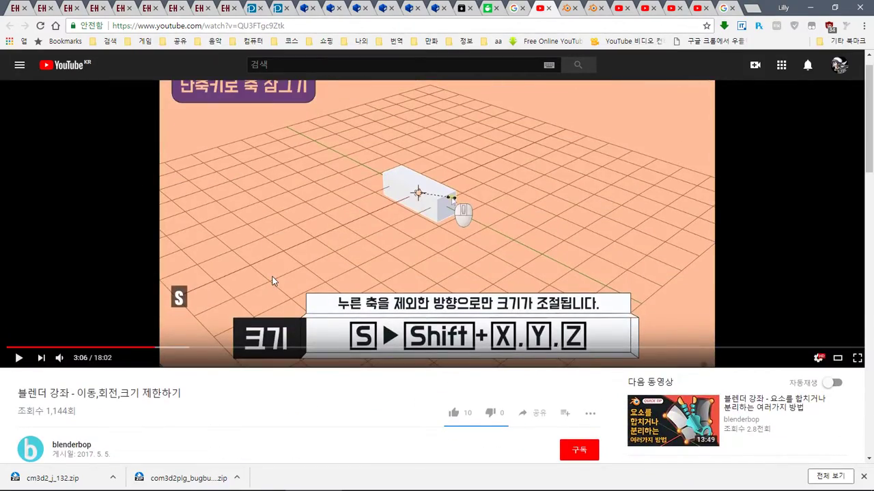
scroll(271, 280, down, 5)
scroll(295, 205, up, 3)
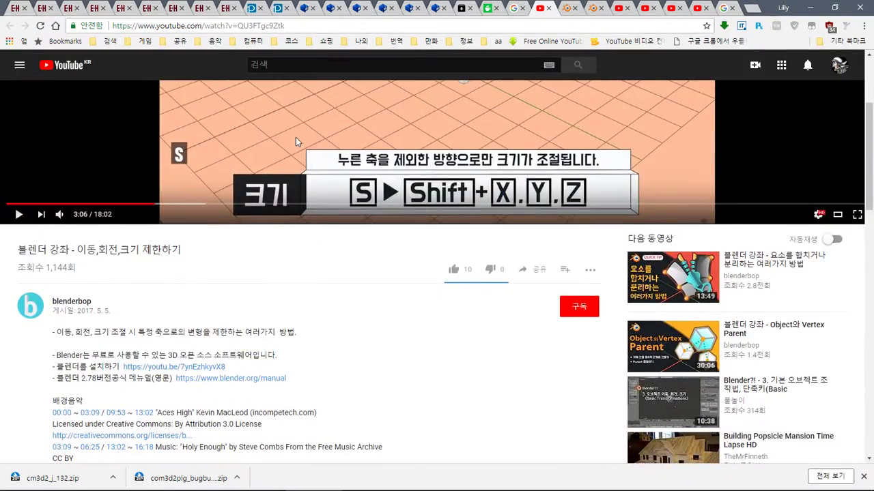
scroll(295, 142, up, 3)
key(space)
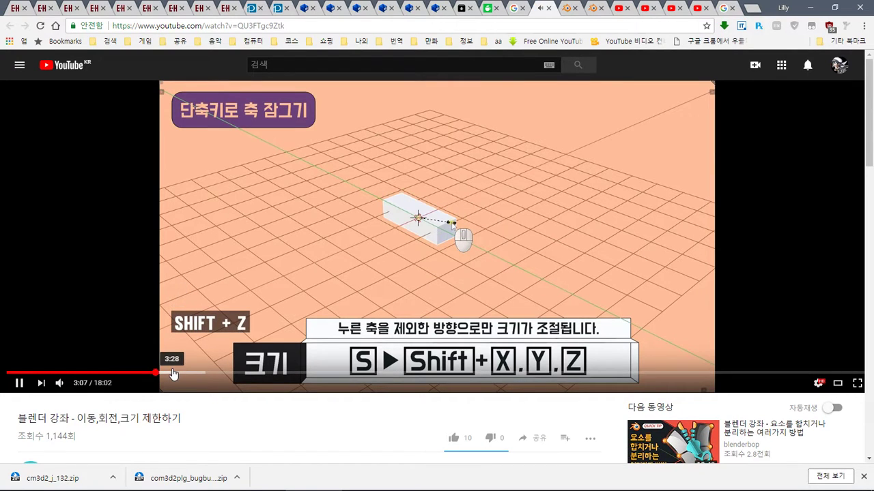
Skim forward through the video's Properties Panel locking section to the Limit Location part
key(space)
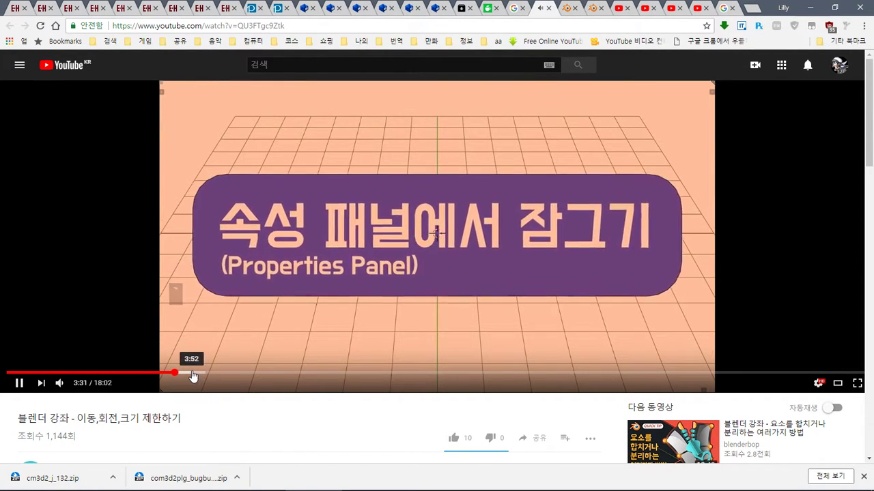
click(188, 374)
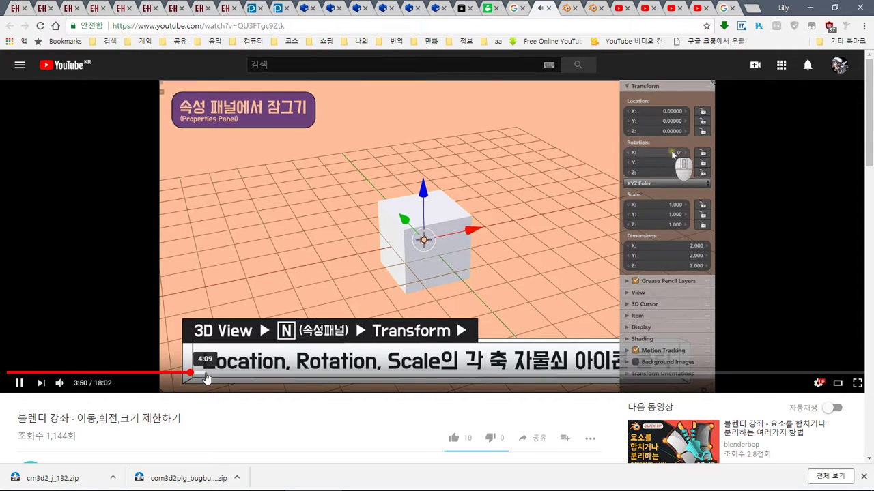
click(204, 375)
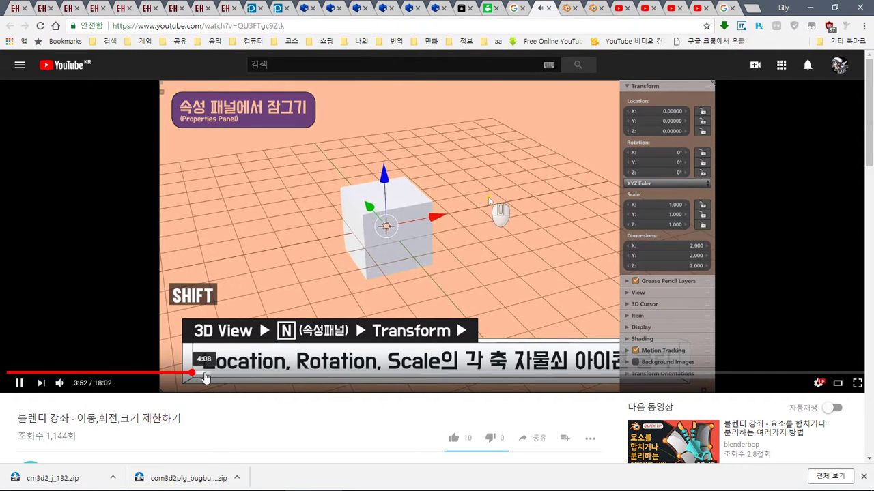
click(252, 378)
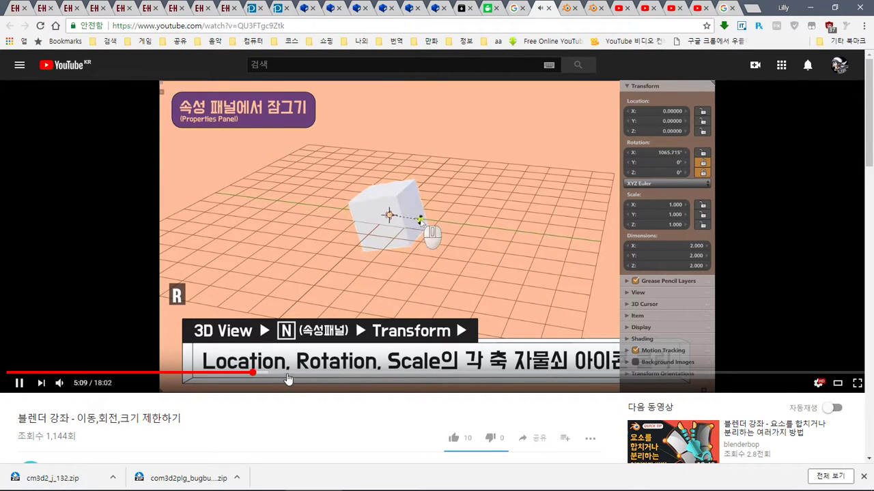
click(283, 376)
click(310, 376)
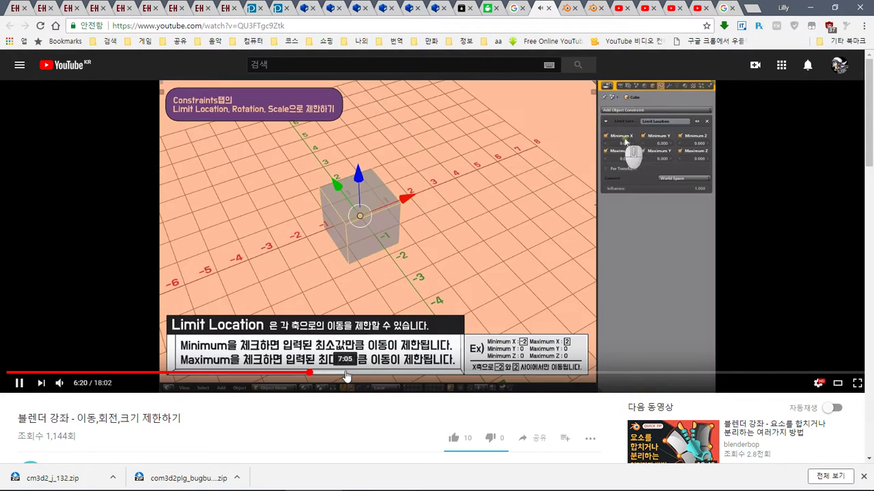
Jump back in the video to review the rotation and scale locks in the Properties Panel section
drag(279, 380, 297, 375)
click(280, 373)
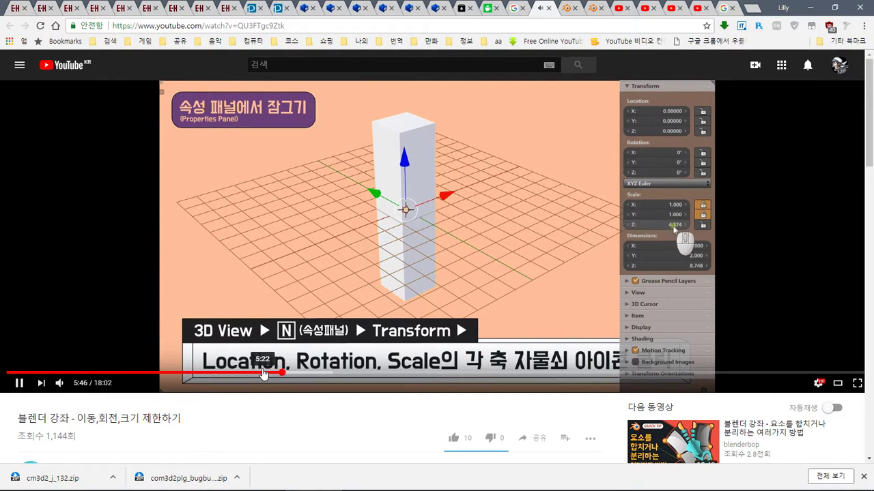
click(266, 374)
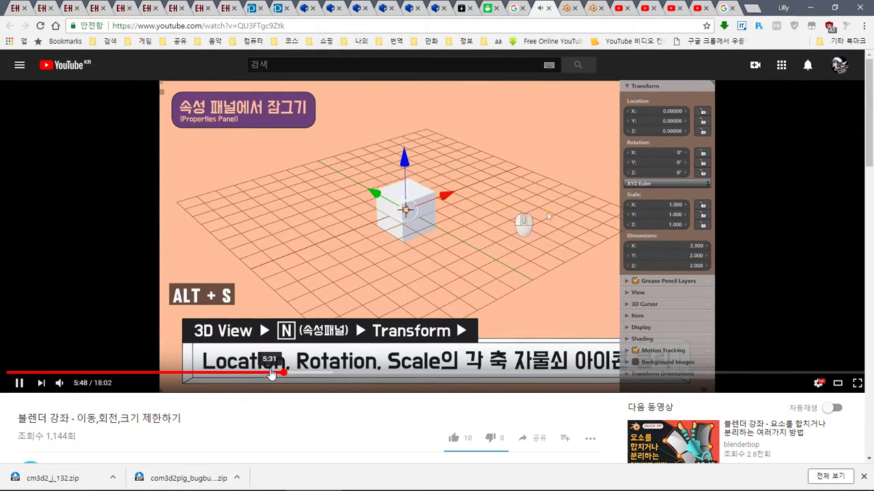
click(257, 375)
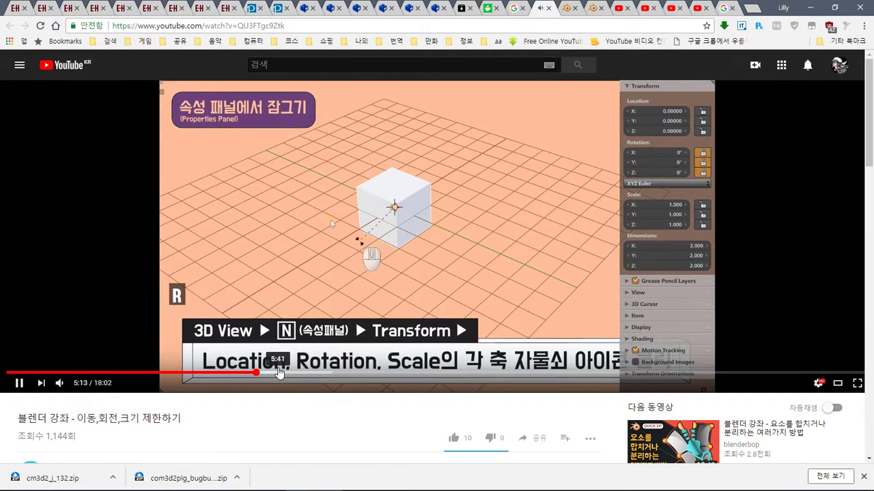
Skim forward through the video's Limit Location, Limit Rotation and Limit Scale constraint explanations
click(301, 374)
click(321, 375)
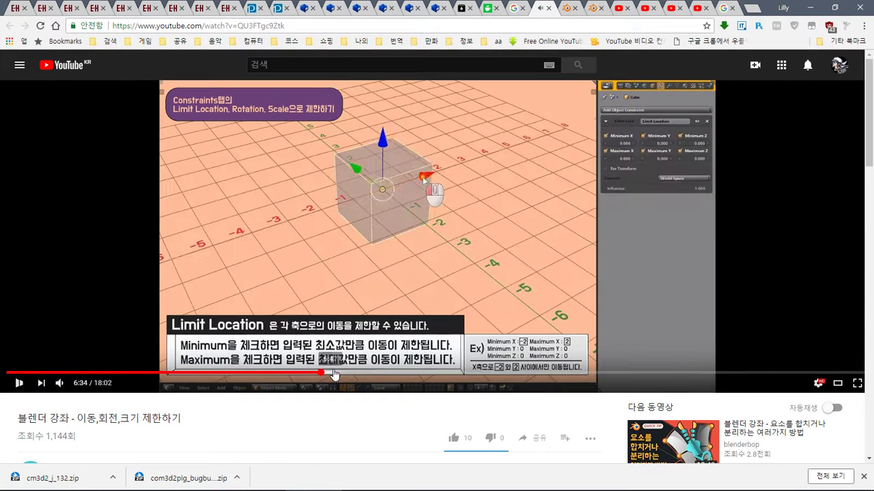
click(356, 375)
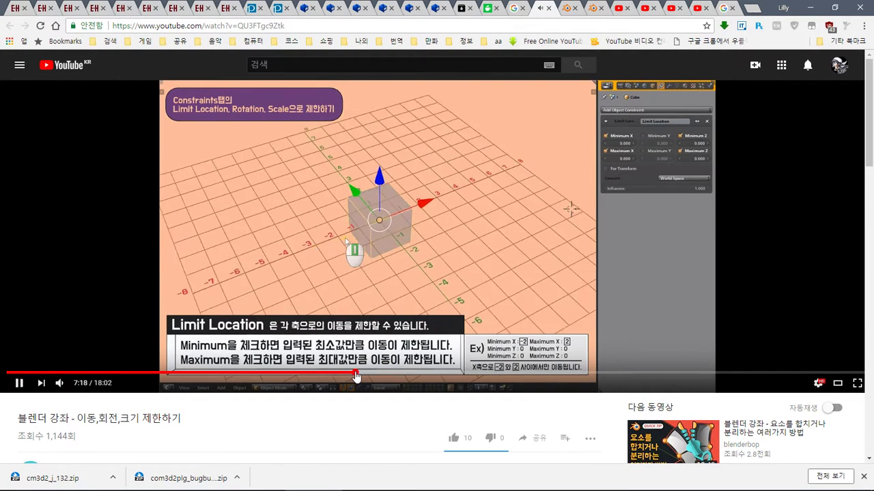
click(396, 375)
click(417, 376)
click(437, 375)
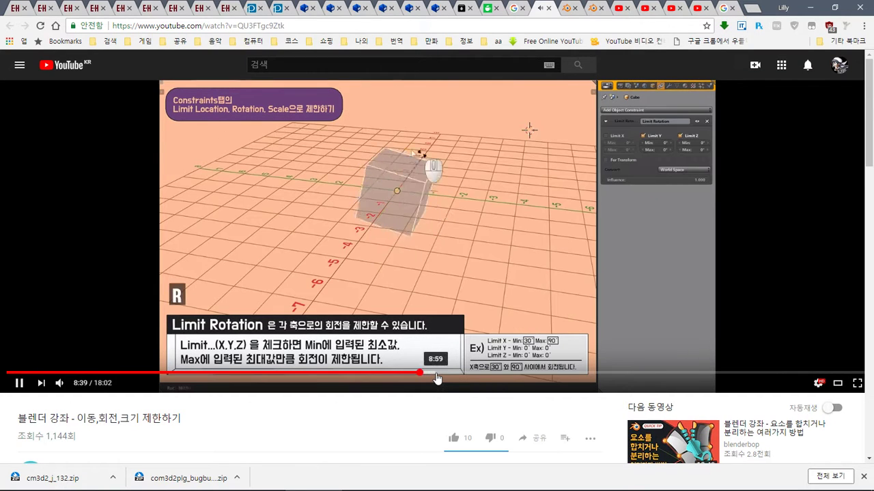
click(486, 376)
click(500, 376)
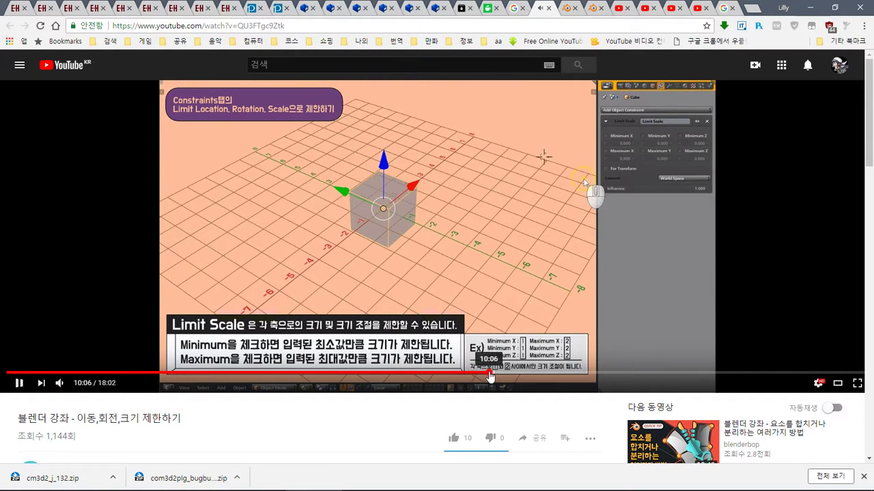
click(512, 376)
click(518, 375)
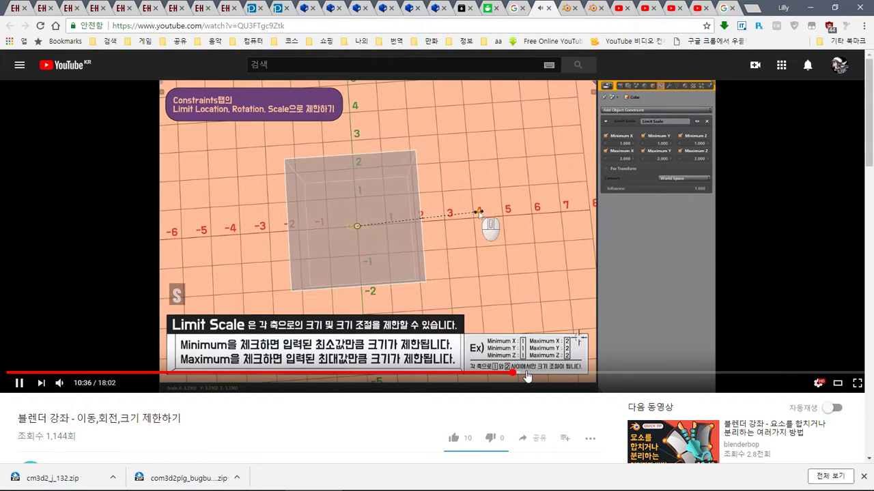
click(526, 376)
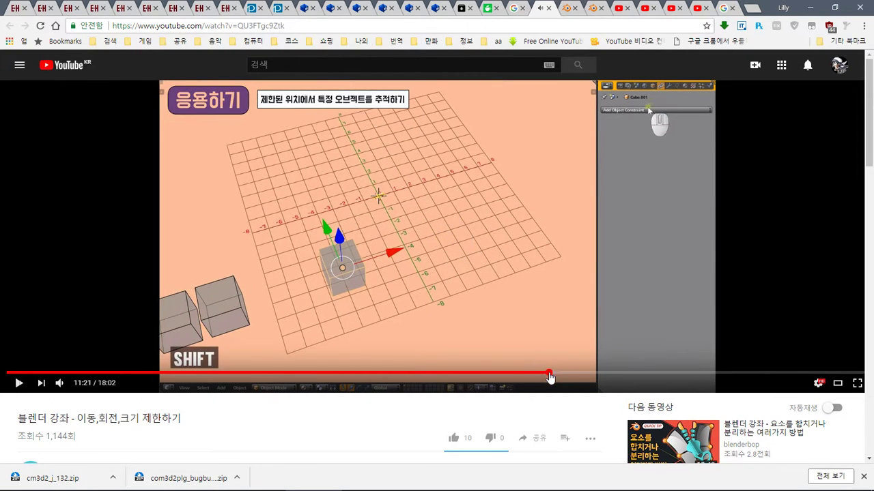
Skim the video's "응용하기" example about tracking an object from limited positions, up to near the end
click(550, 375)
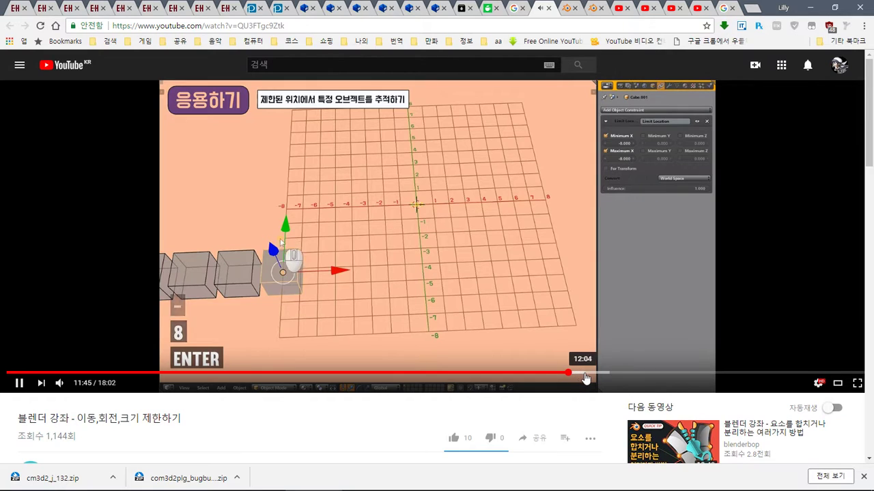
drag(577, 375, 615, 379)
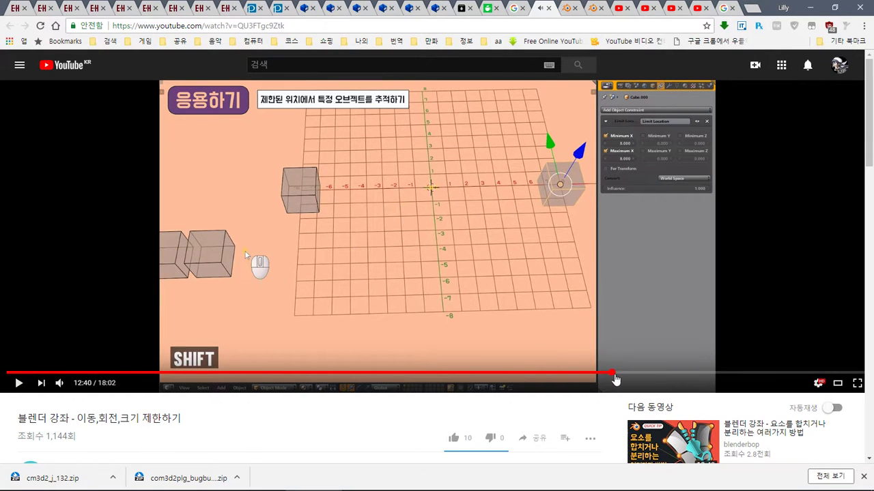
click(632, 376)
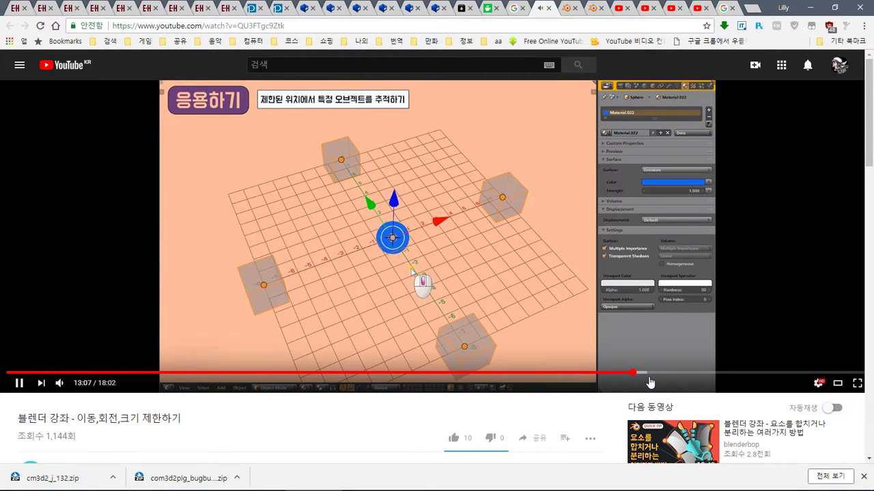
click(649, 381)
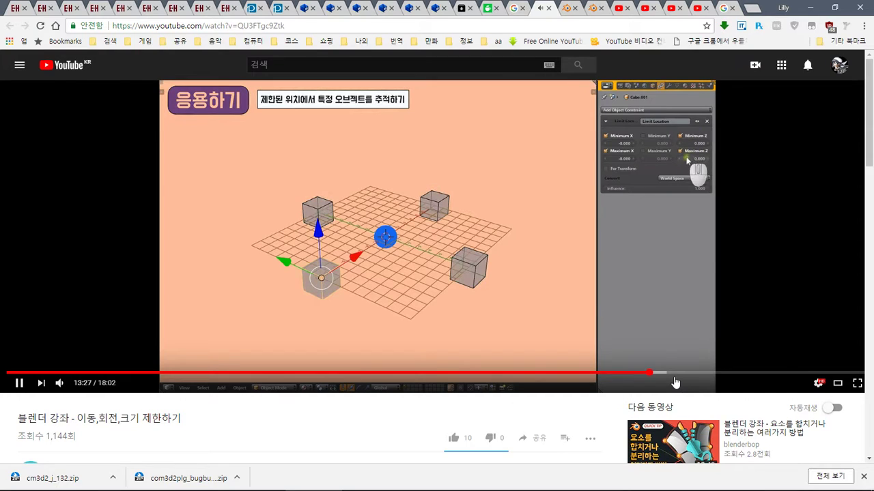
click(702, 376)
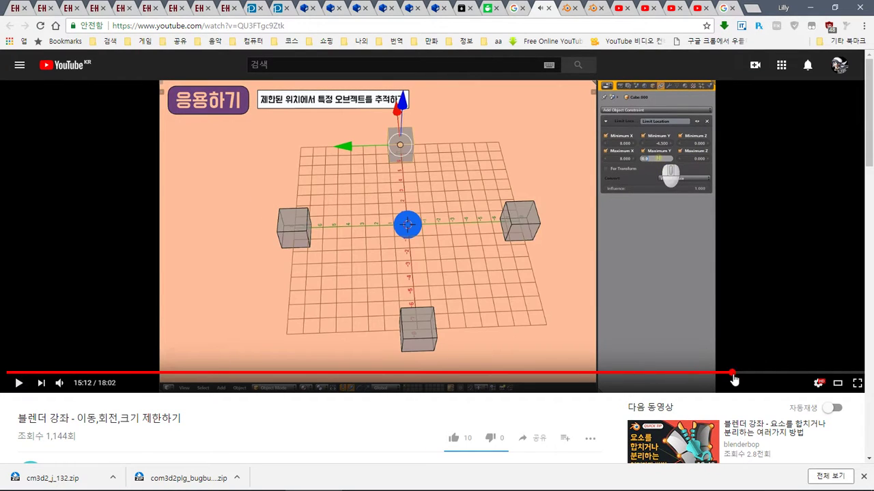
click(734, 381)
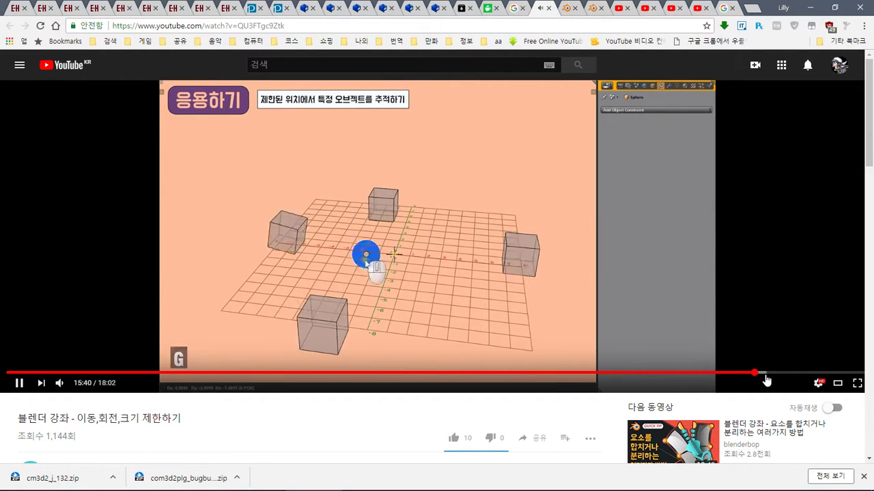
click(770, 375)
click(786, 376)
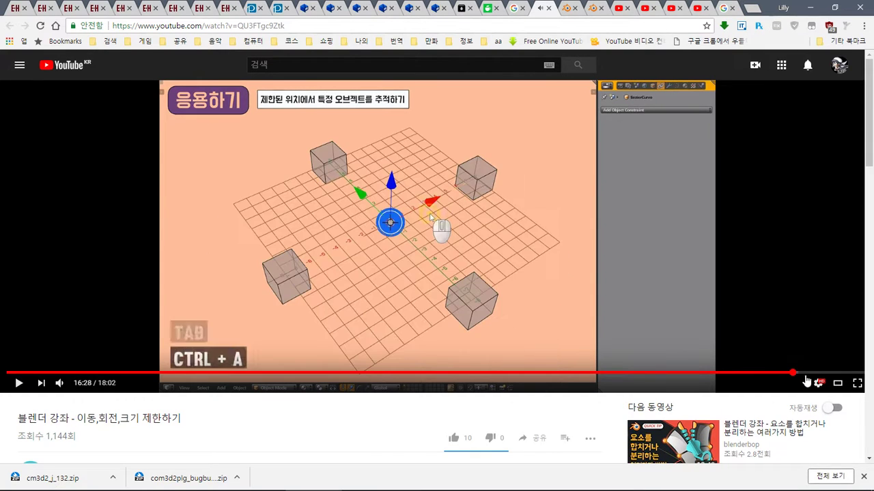
click(834, 376)
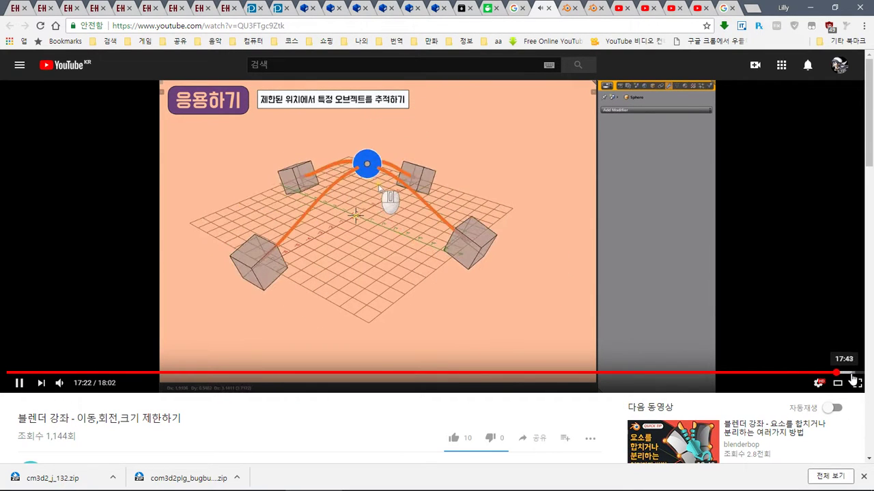
Skim backward through the "응용하기" example to the end of the Limit Scale section
click(809, 374)
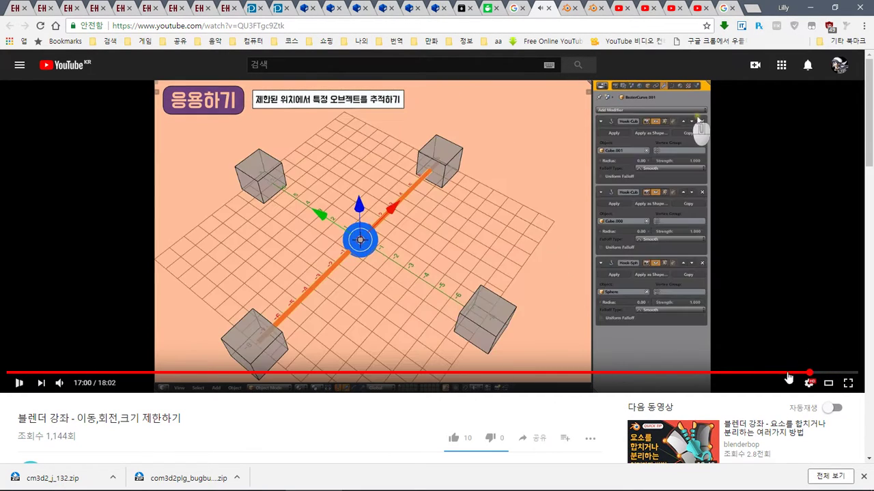
click(751, 376)
click(722, 375)
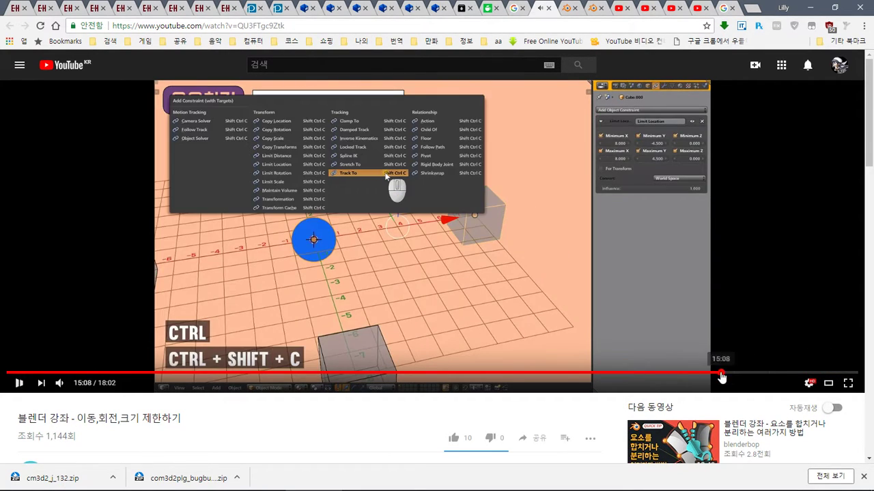
click(693, 376)
click(668, 375)
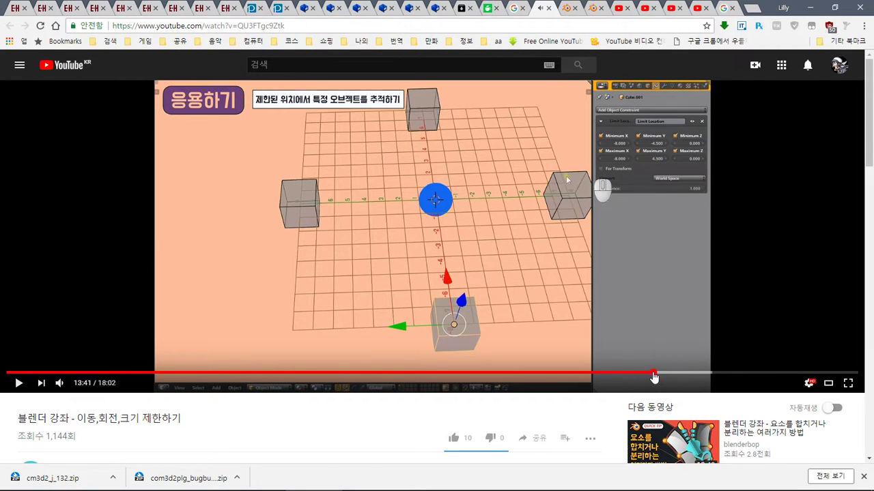
click(623, 375)
click(591, 374)
click(569, 374)
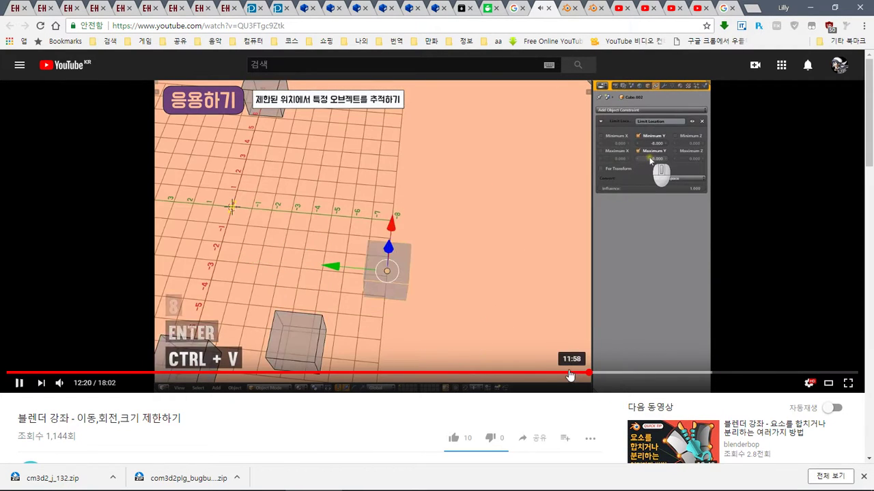
click(551, 373)
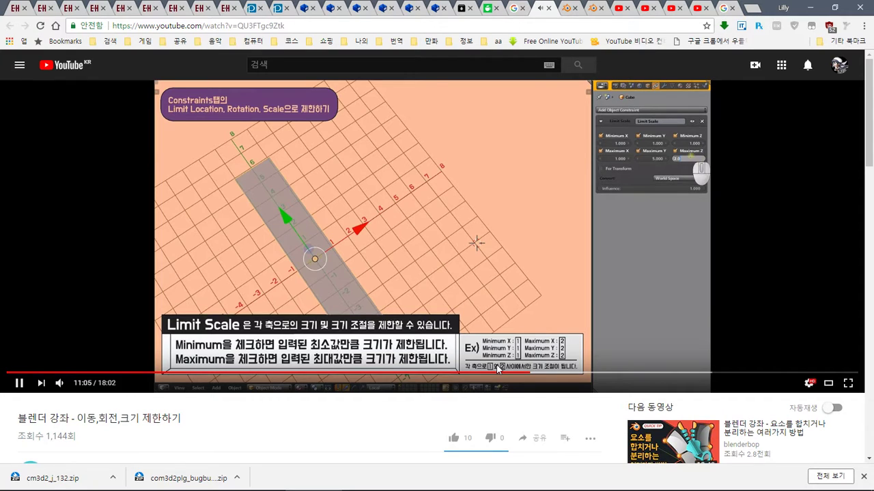
Skim further backward through the Limit Scale, Rotation and Location sections to the Properties Panel locking section
click(480, 375)
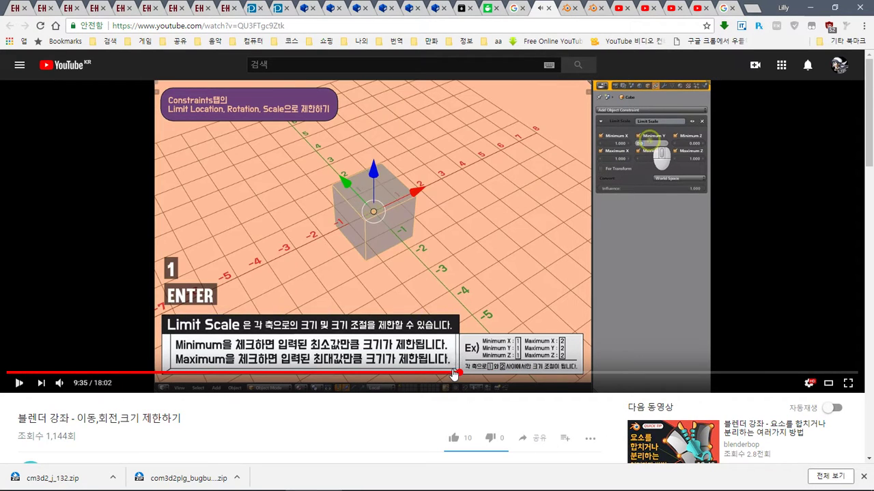
click(433, 374)
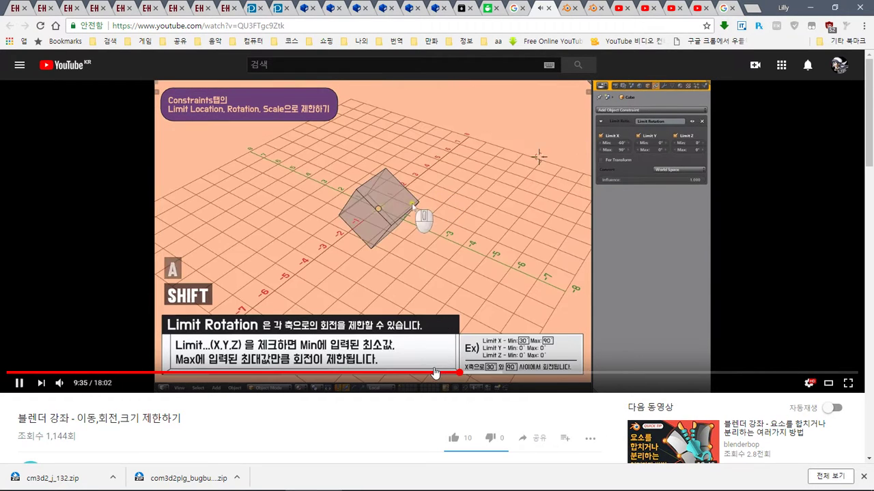
click(414, 375)
click(396, 373)
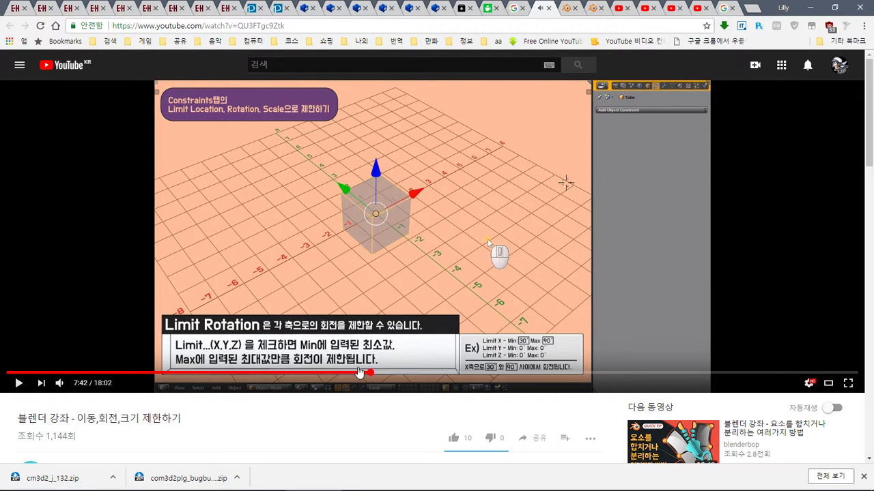
click(346, 374)
click(313, 375)
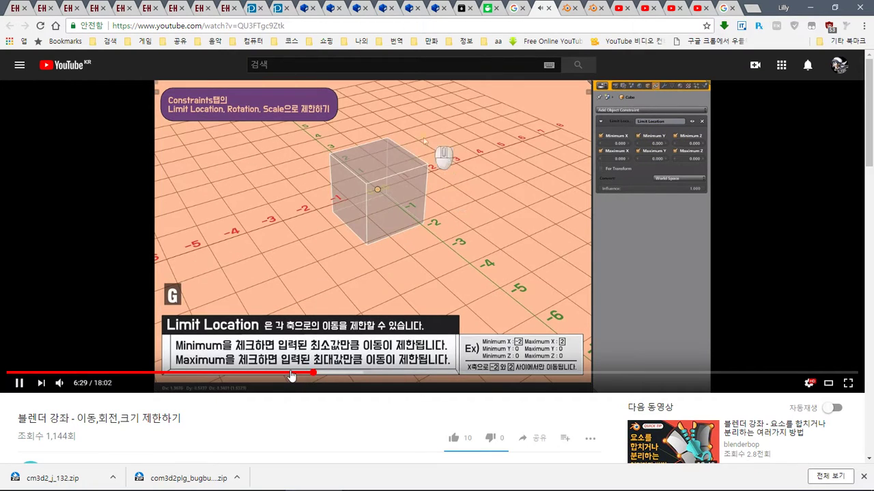
click(287, 375)
click(267, 375)
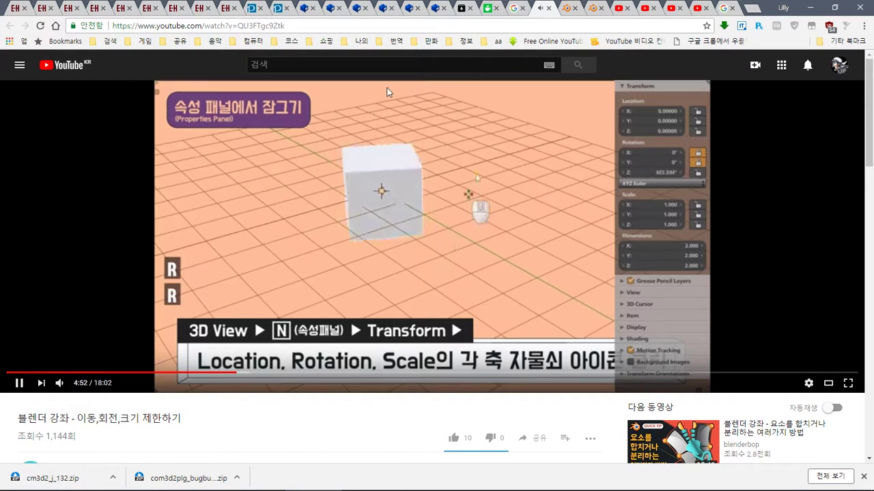
Close the video, look through the "블렌더 기준점" search results and open the "B001. 블렌더의 기초" article from Tail's Space
key(ctrl+w)
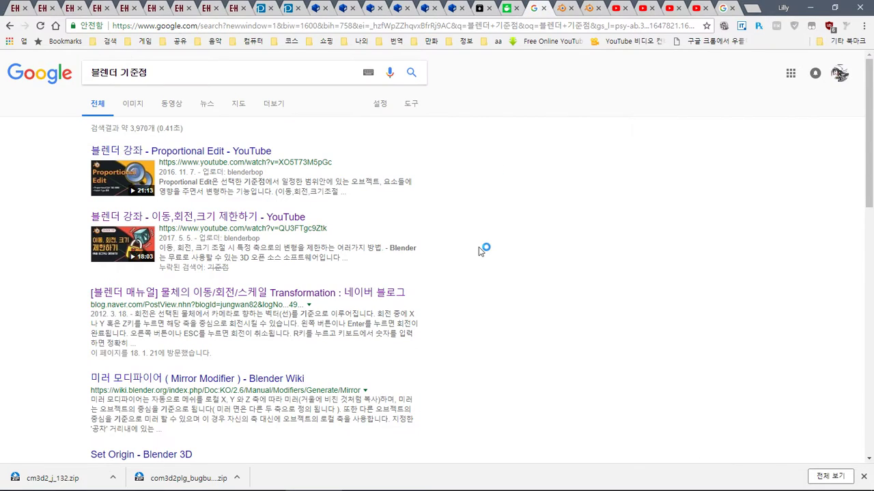
scroll(478, 247, down, 4)
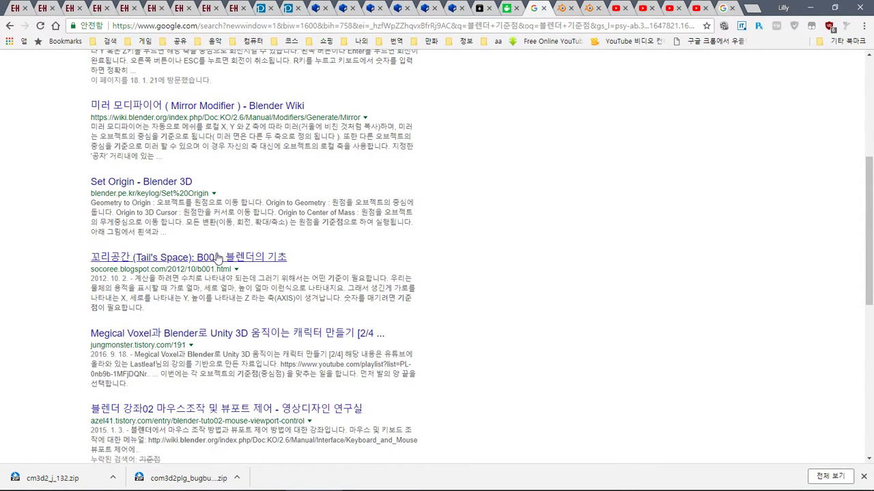
scroll(217, 258, down, 3)
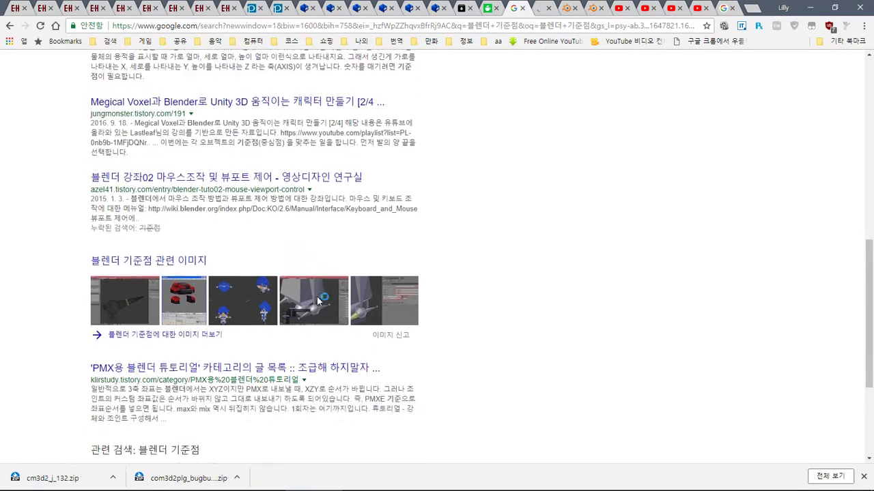
scroll(318, 301, down, 2)
key(ctrl+Tab)
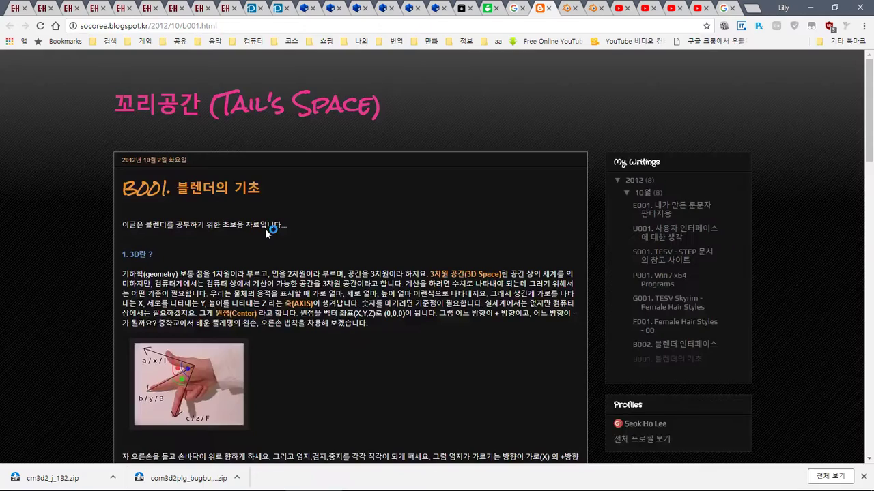
Read the article's sections on coordinate systems, Transform and Scene, and return to the search results
click(873, 393)
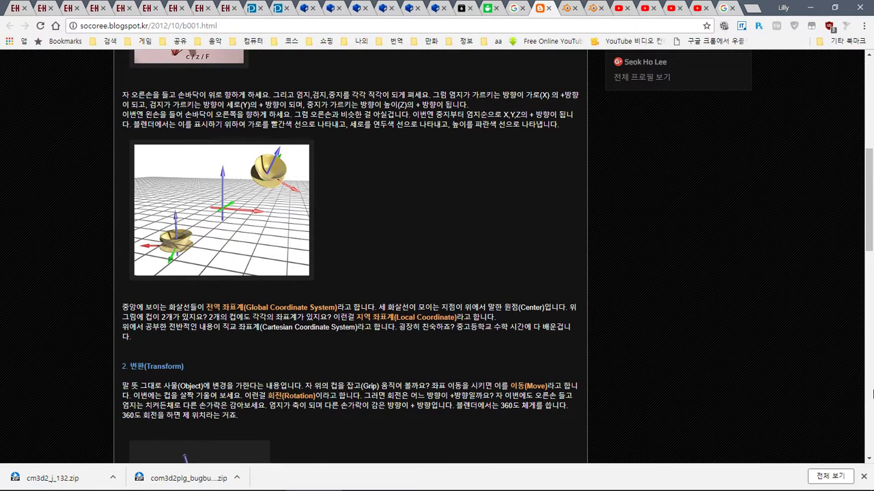
scroll(873, 393, down, 2)
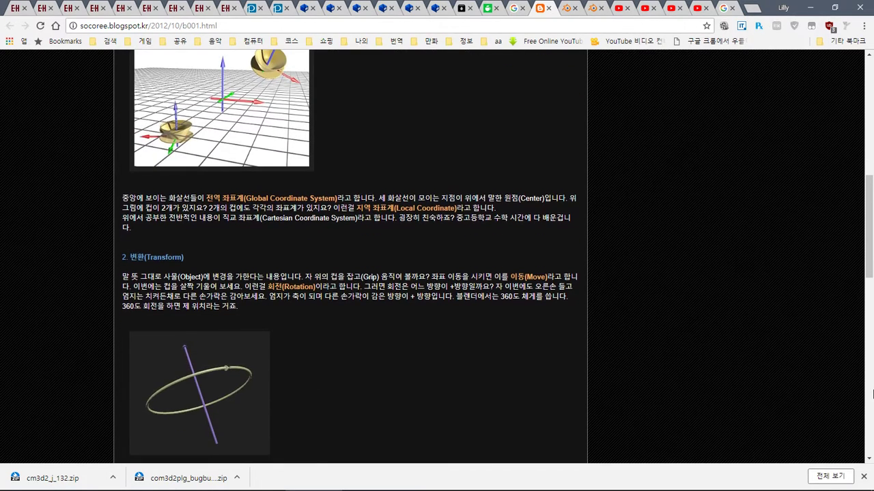
scroll(872, 393, down, 3)
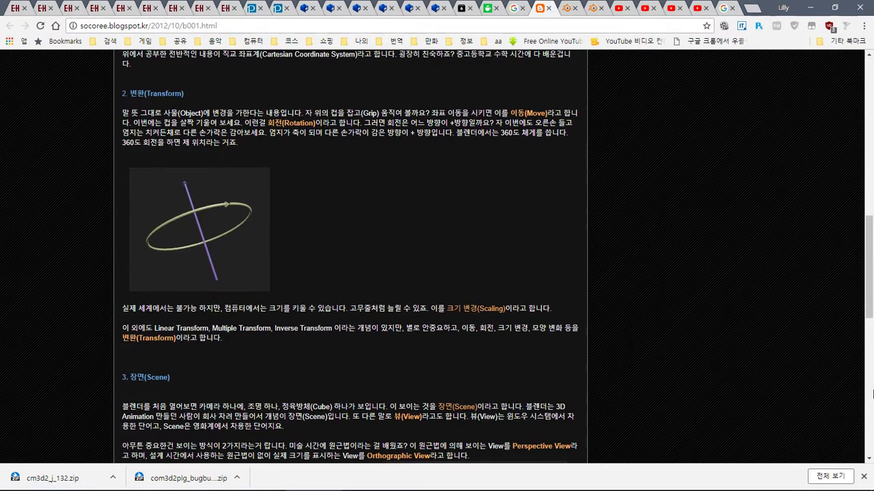
scroll(872, 393, down, 2)
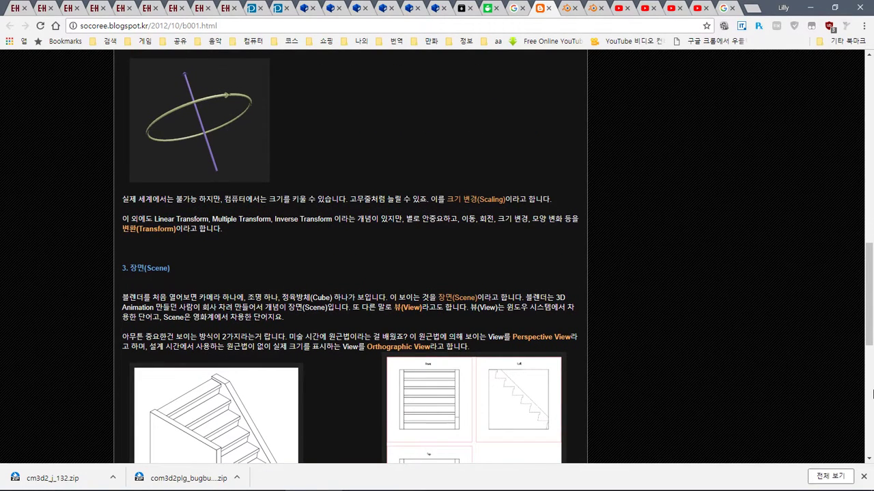
scroll(872, 393, down, 1)
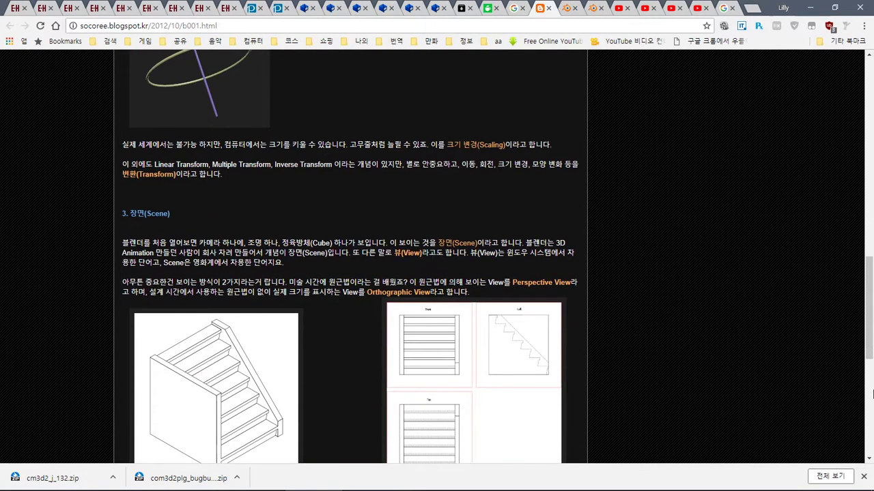
scroll(872, 393, down, 2)
scroll(872, 394, down, 3)
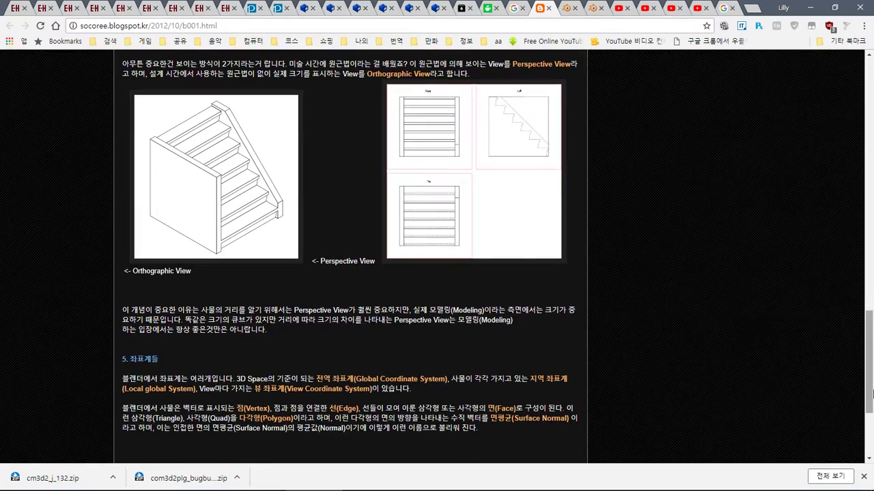
key(alt+Left)
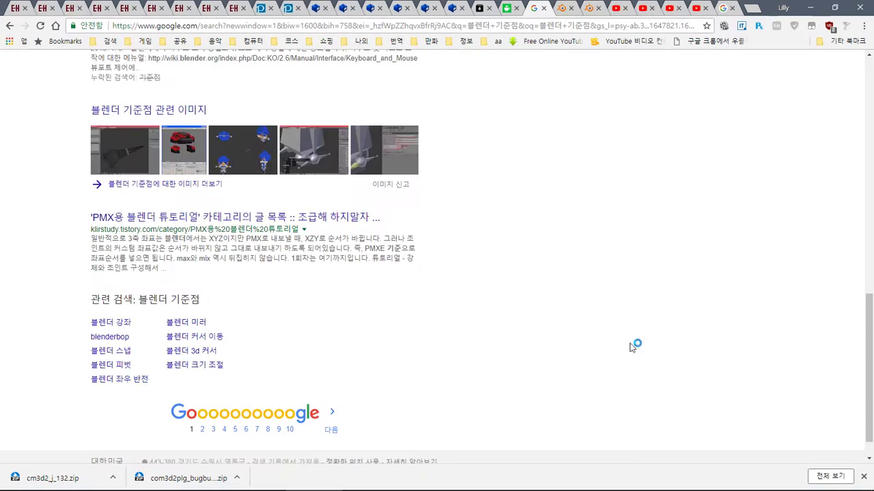
Shorten the web search query to "블렌더 기준" and run the search
scroll(576, 331, up, 3)
scroll(586, 332, up, 5)
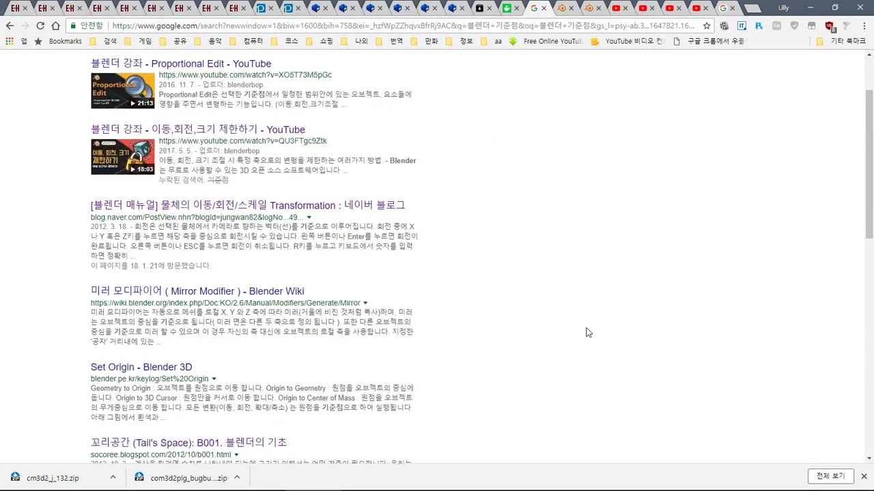
click(177, 74)
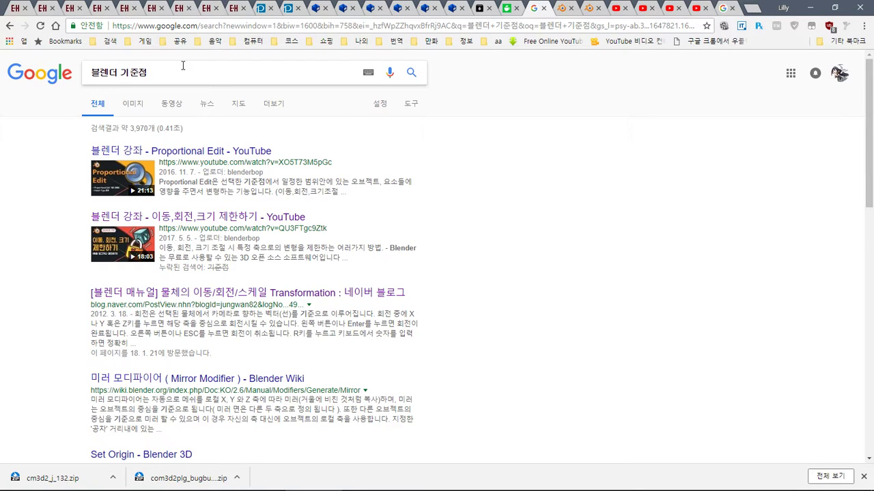
key(BackSpace)
key(Return)
mouse_move(336, 311)
mouse_down()
mouse_move(343, 286)
mouse_move(349, 302)
mouse_up()
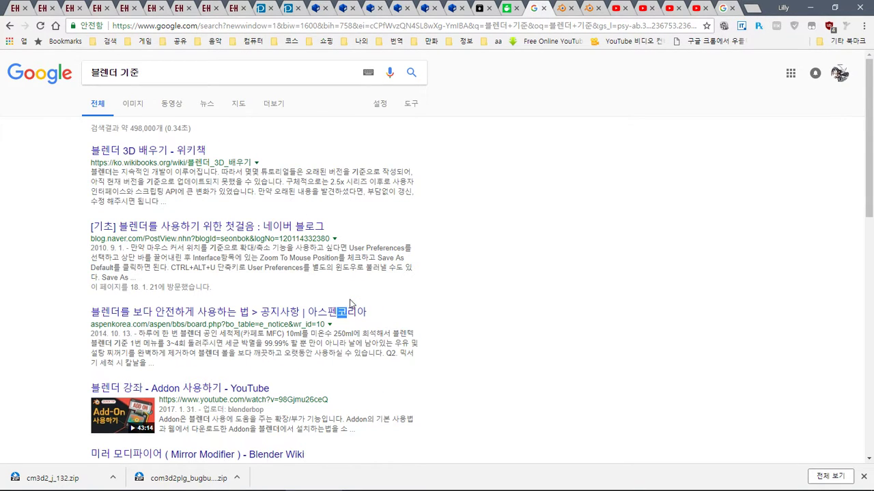
click(522, 370)
Look through the "블렌더 기준" results and open the superkts.com Blender shortcut summary in a separate tab
scroll(416, 353, down, 2)
scroll(418, 348, down, 5)
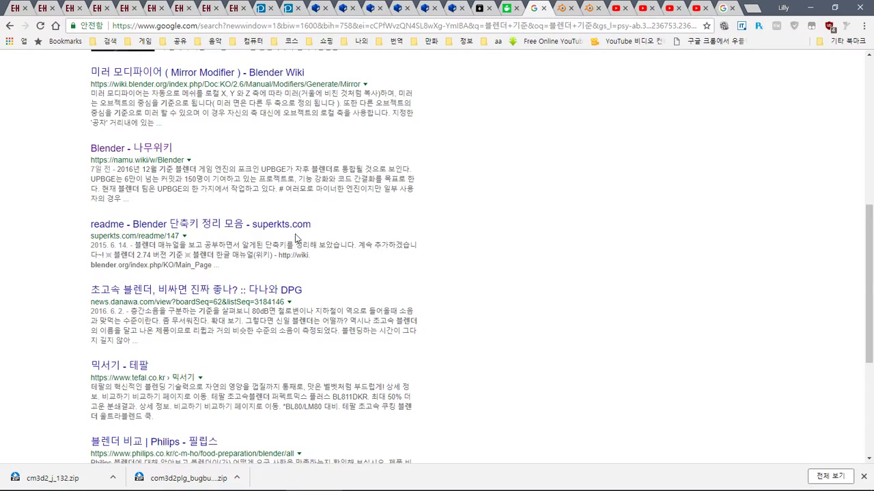
scroll(198, 223, down, 3)
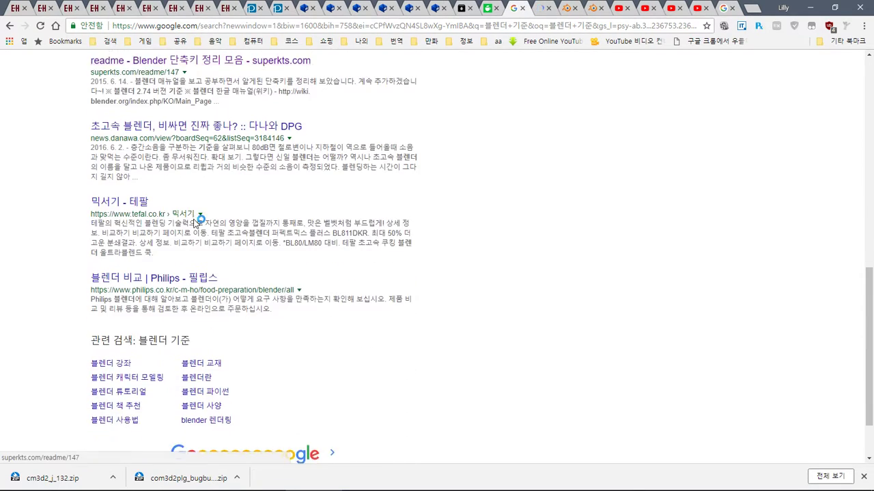
scroll(312, 249, up, 9)
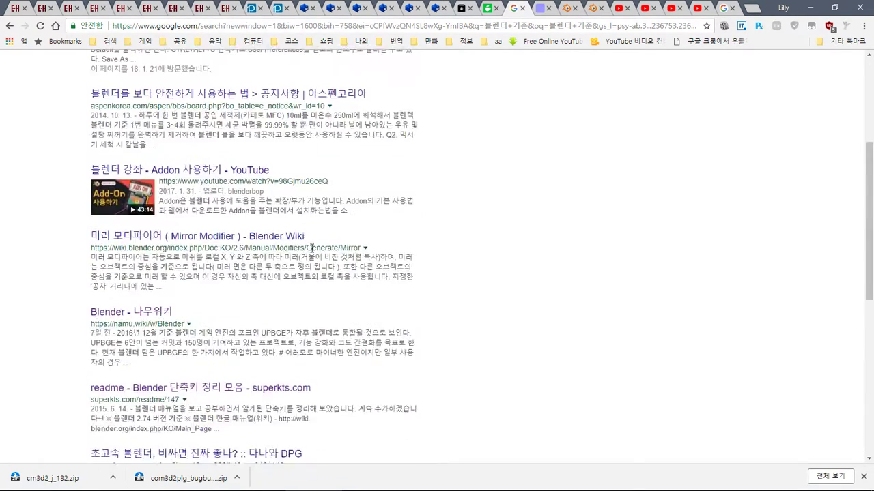
Switch to Blender and move the dress's whole UV layout about -0.496 along X, onto the texture's leftmost half
key(alt+Tab)
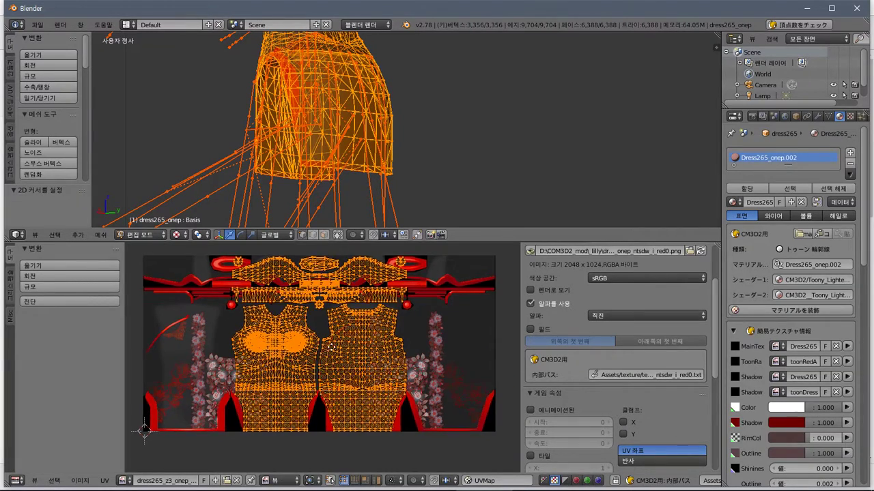
middle_drag(325, 369, 378, 357)
key(g)
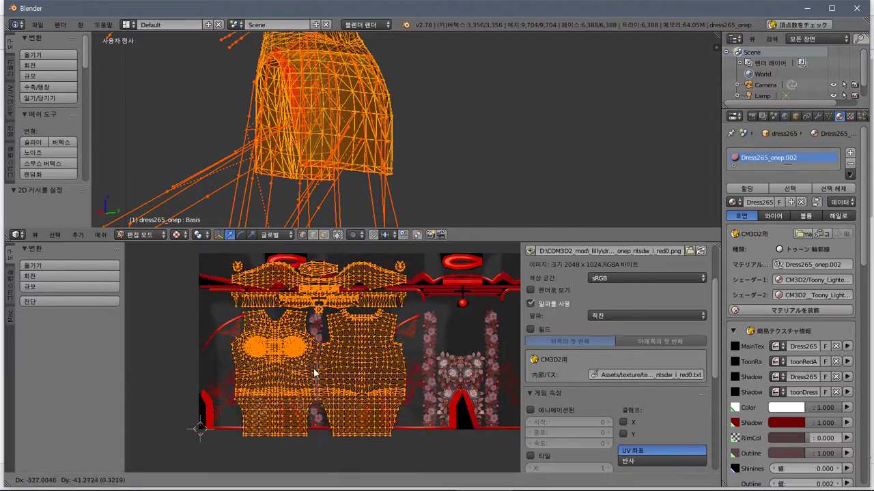
key(x)
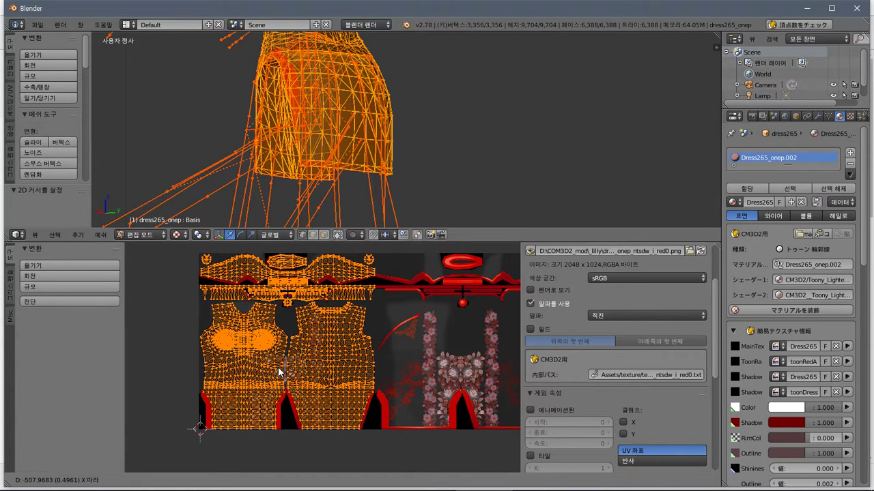
click(278, 367)
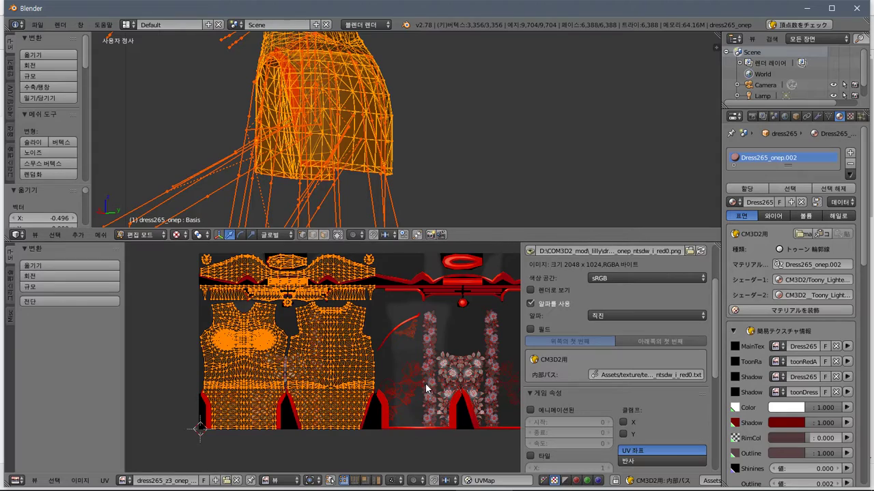
scroll(426, 379, up, 3)
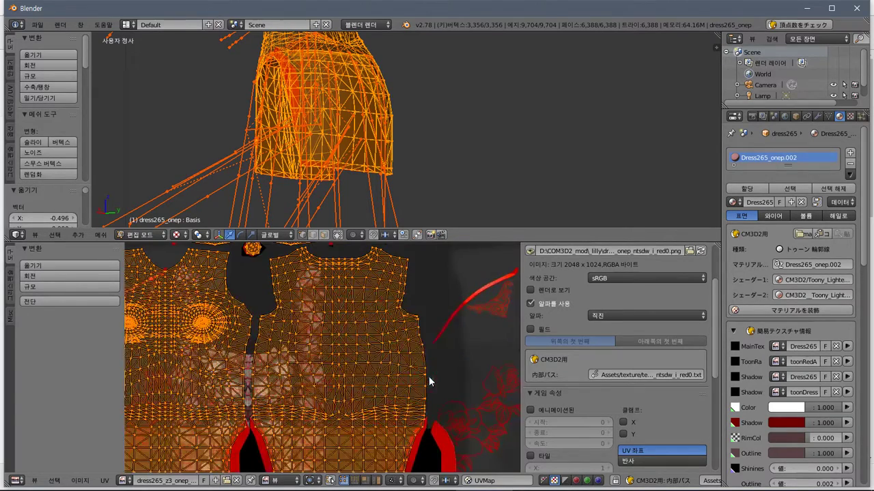
scroll(429, 376, down, 3)
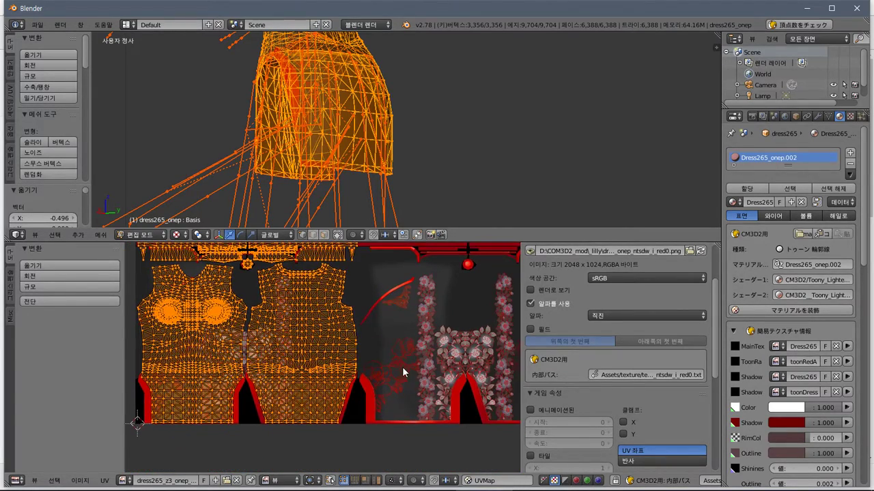
scroll(402, 367, up, 2)
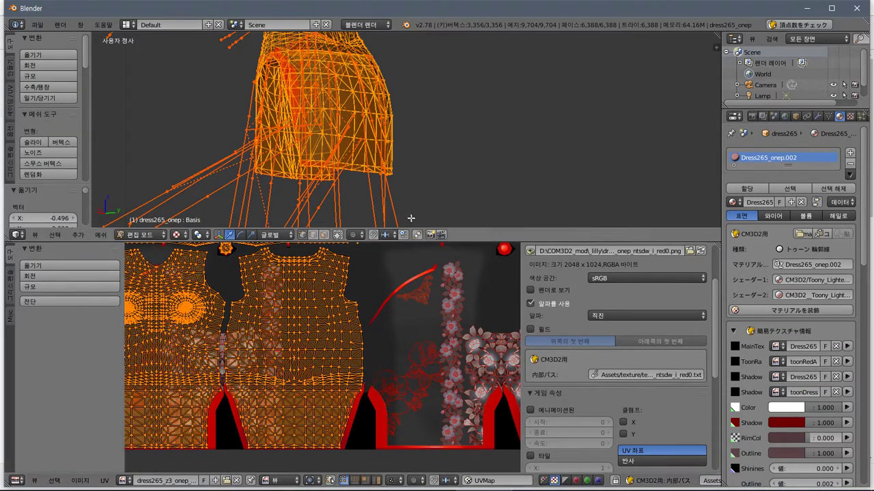
Deselect the whole dress mesh and select a single edge beside the red-trimmed slit using edge selection
key(a)
middle_drag(367, 140, 263, 167)
right_click(282, 168)
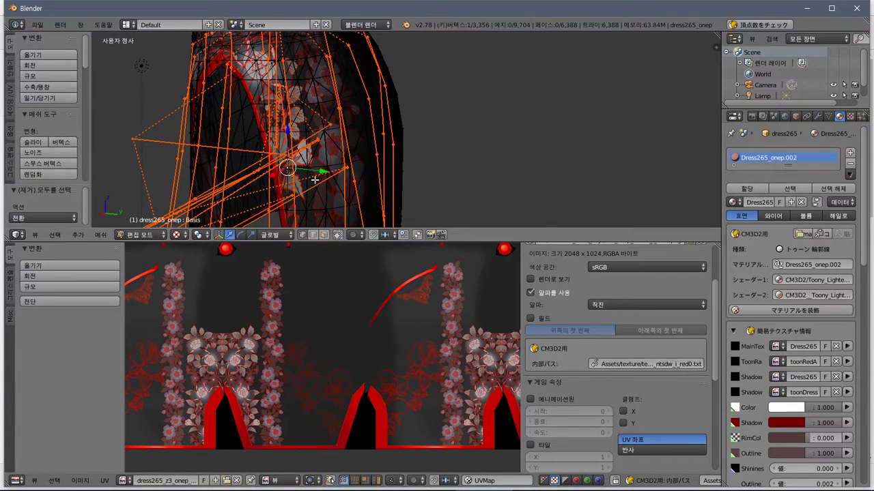
click(315, 235)
right_click(275, 165)
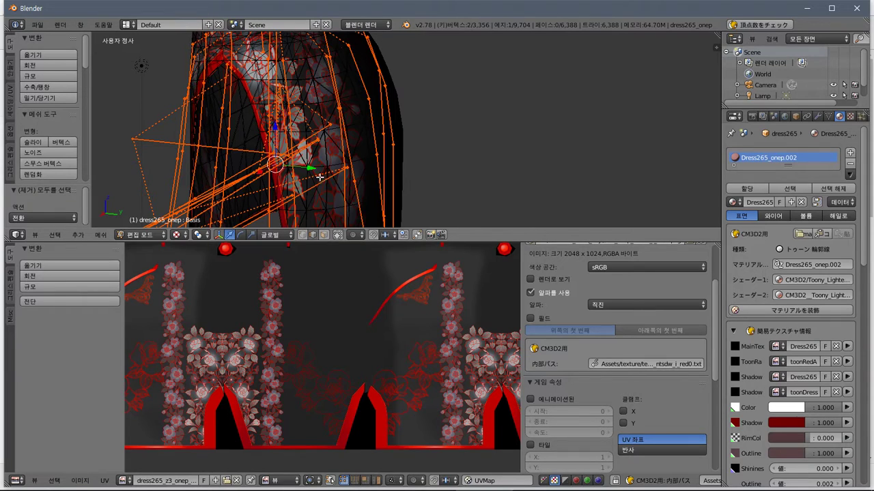
key(KP_6)
key(KP_6)
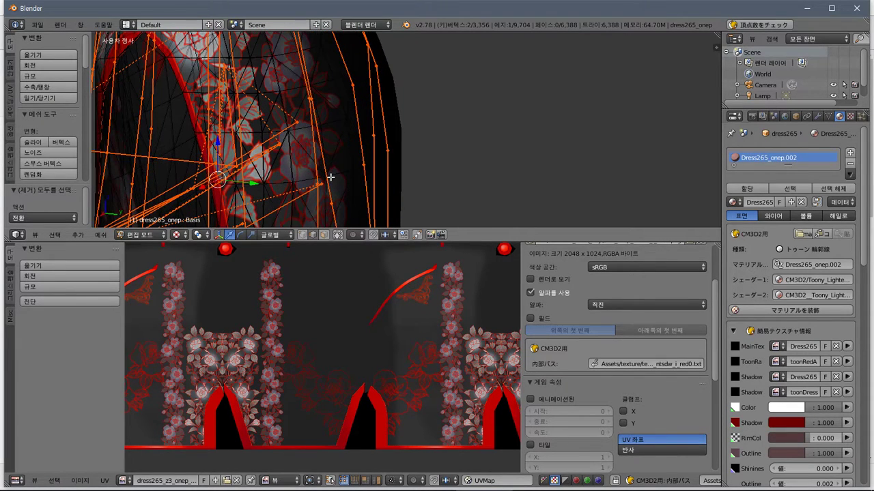
click(337, 235)
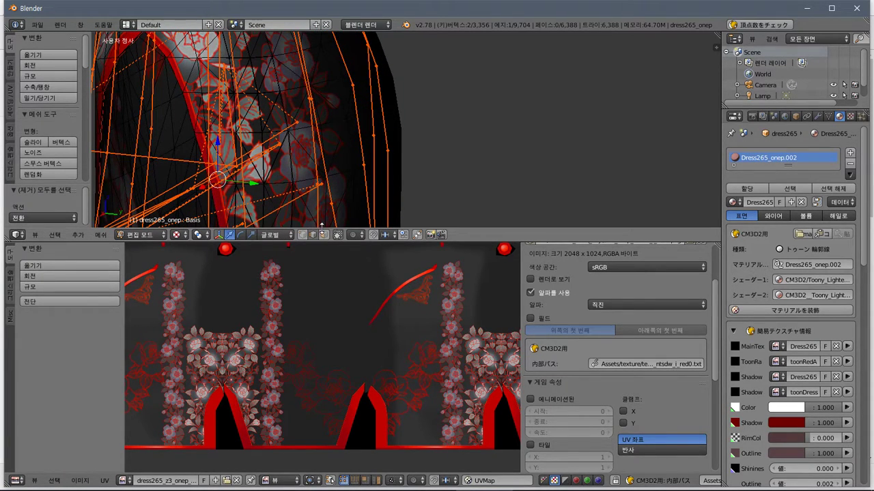
right_click(230, 185)
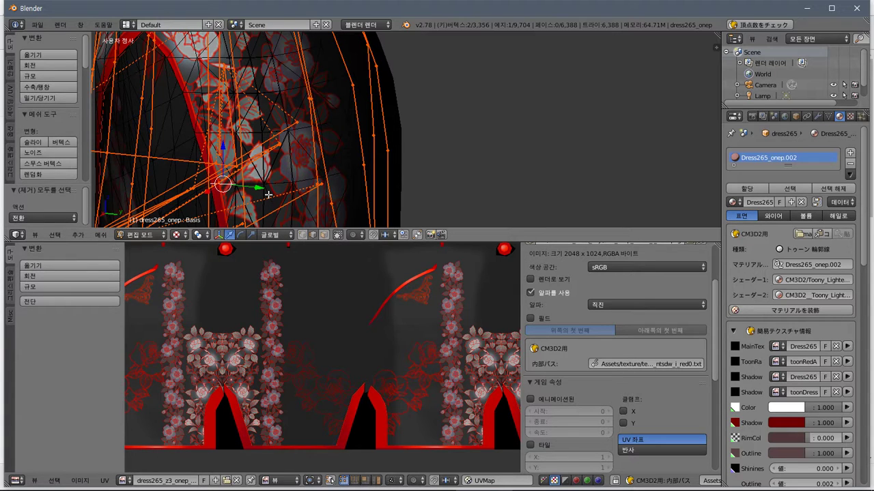
Switch the dress to Object Mode, identify the armature covering it and hide dress265_onep.armature
middle_drag(293, 187, 315, 183)
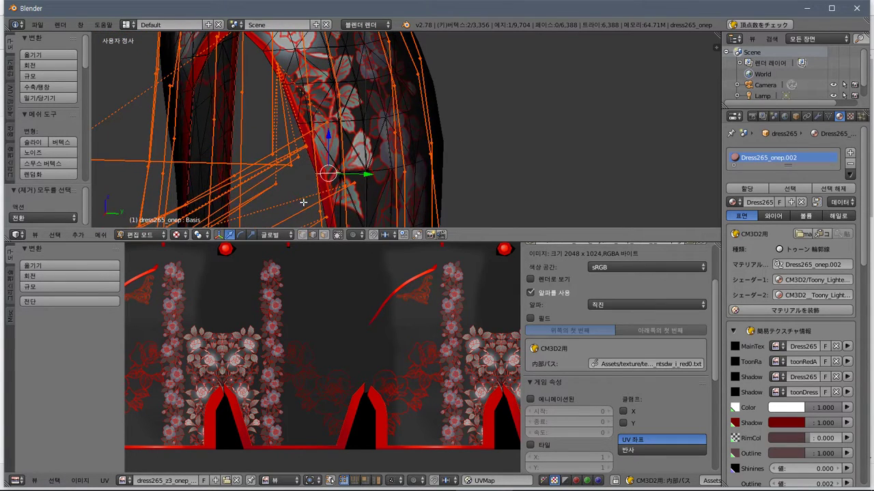
click(144, 235)
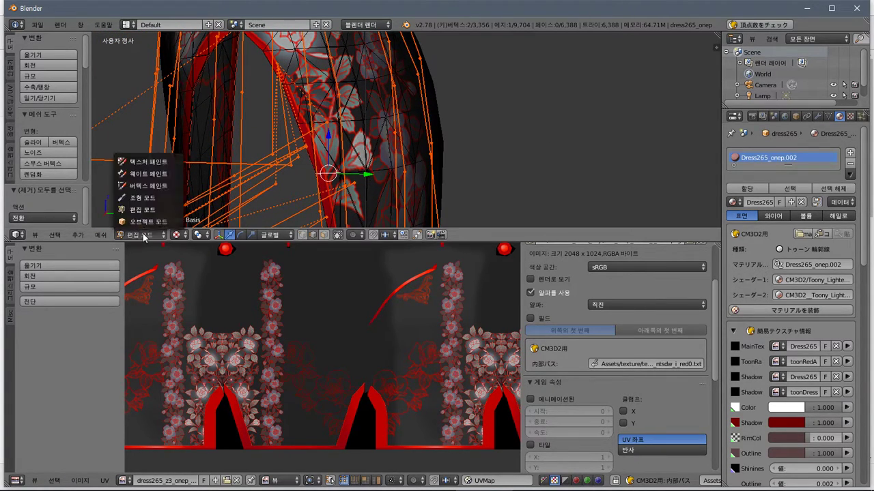
click(149, 223)
right_click(257, 183)
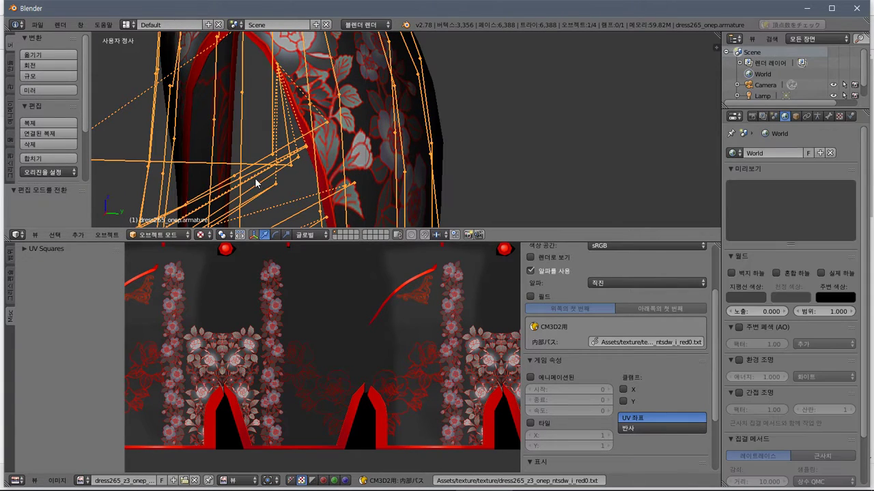
scroll(830, 82, down, 1)
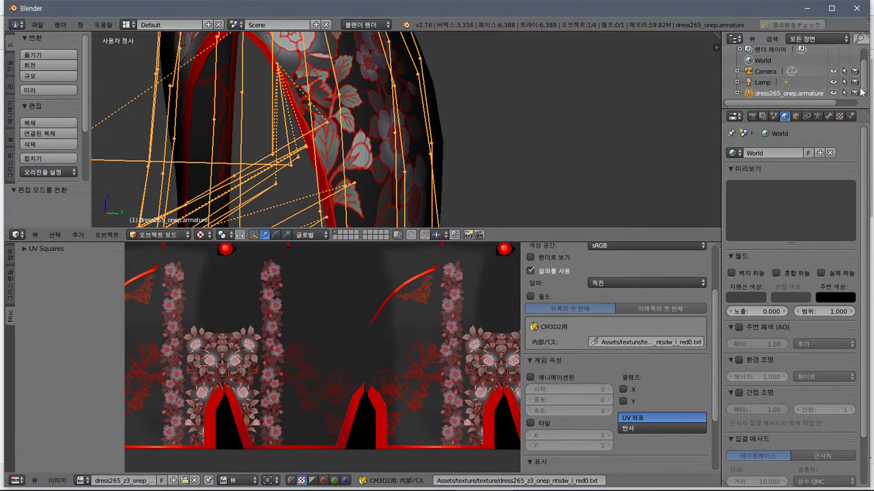
click(833, 93)
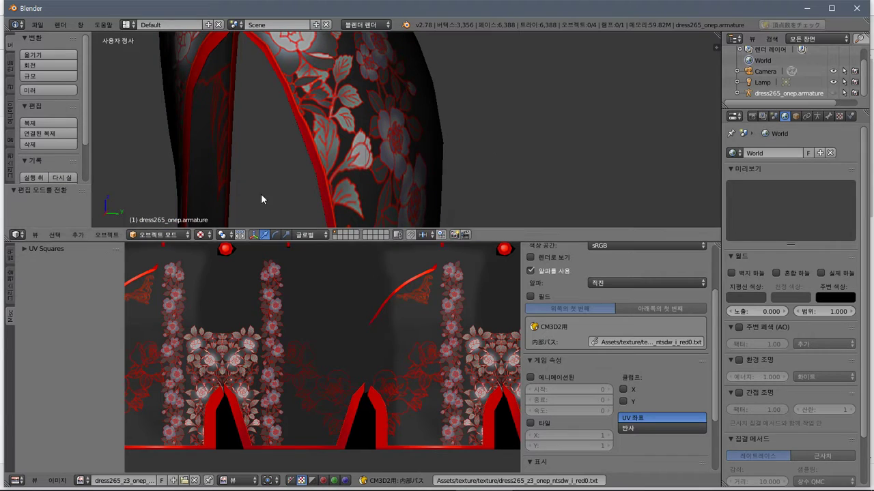
Select the dress, enter Edit Mode and set the viewport shading to Solid
right_click(412, 136)
click(189, 238)
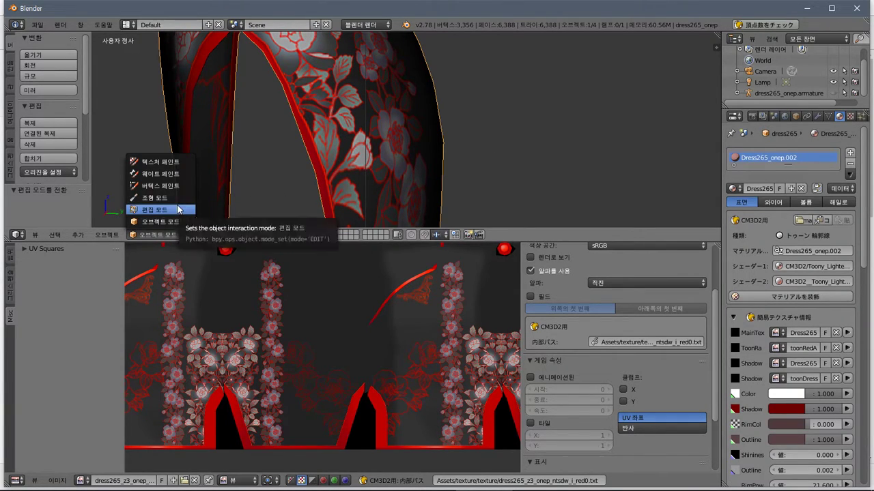
click(164, 201)
mouse_move(403, 184)
middle_down()
mouse_move(242, 195)
mouse_move(201, 185)
mouse_move(205, 195)
middle_up()
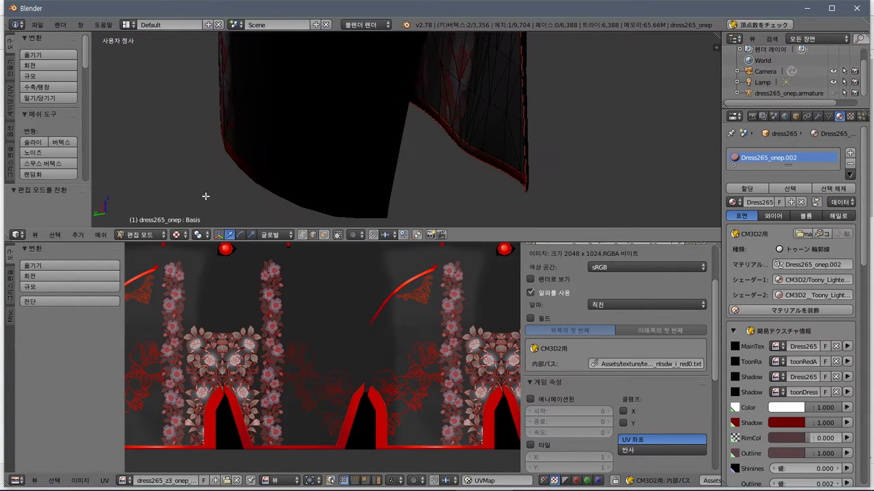
click(175, 235)
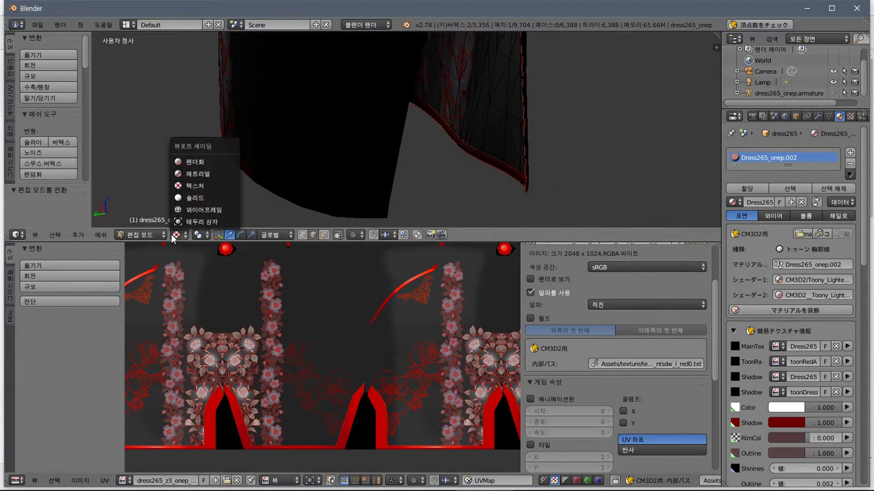
click(191, 197)
Select the horizontal edge path across the lower skirt panel, mark it as a seam, and select a single edge just below it
mouse_move(316, 174)
middle_down()
mouse_move(299, 169)
mouse_move(348, 162)
mouse_move(364, 171)
mouse_move(309, 164)
middle_up()
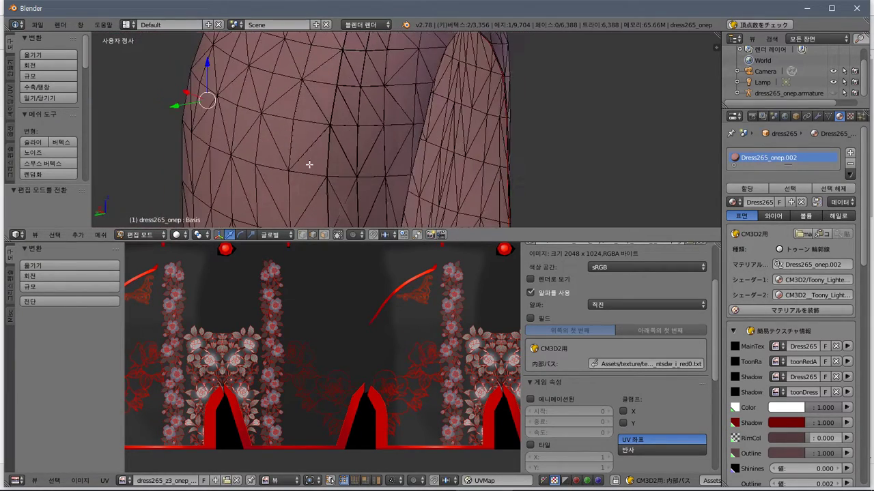
ctrl+right_click(402, 176)
middle_drag(407, 176, 578, 83)
scroll(421, 73, down, 1)
key(ctrl+e)
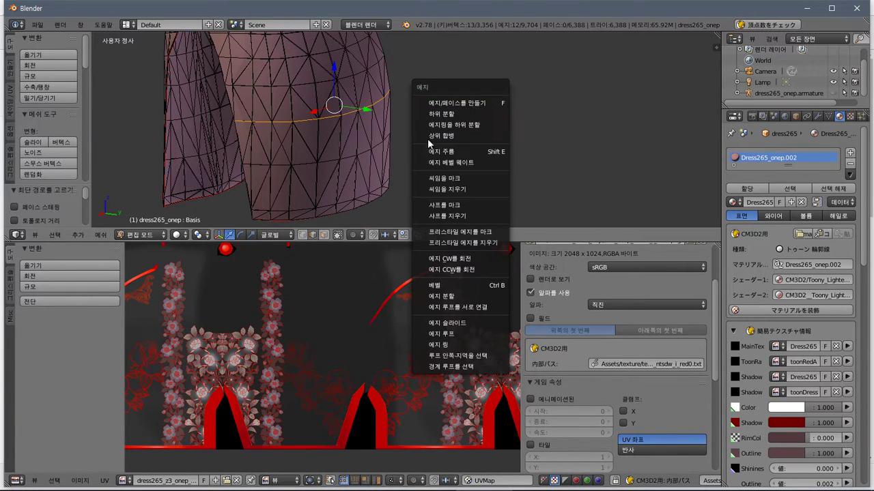
click(466, 179)
right_click(353, 146)
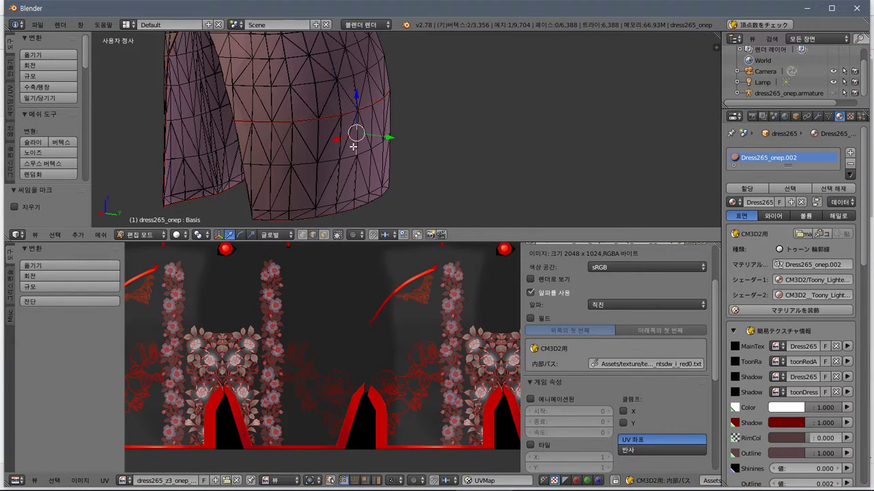
Box-select the skirt panel's faces from the new seam down to the hem, adding the remaining faces from a second angle
scroll(396, 318, down, 1)
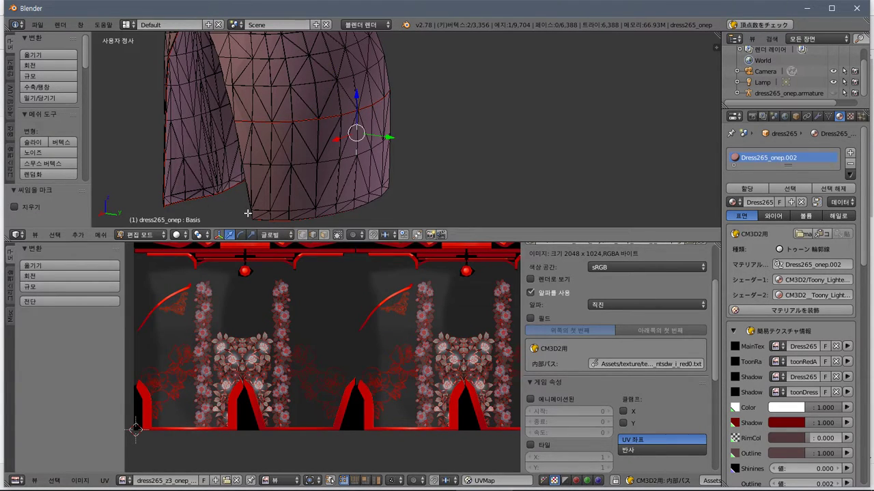
middle_drag(278, 146, 350, 113)
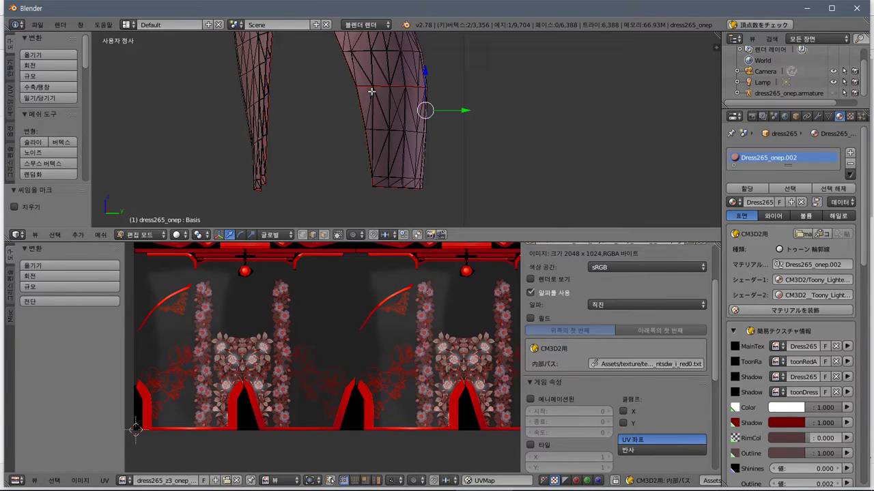
key(b)
drag(335, 71, 516, 201)
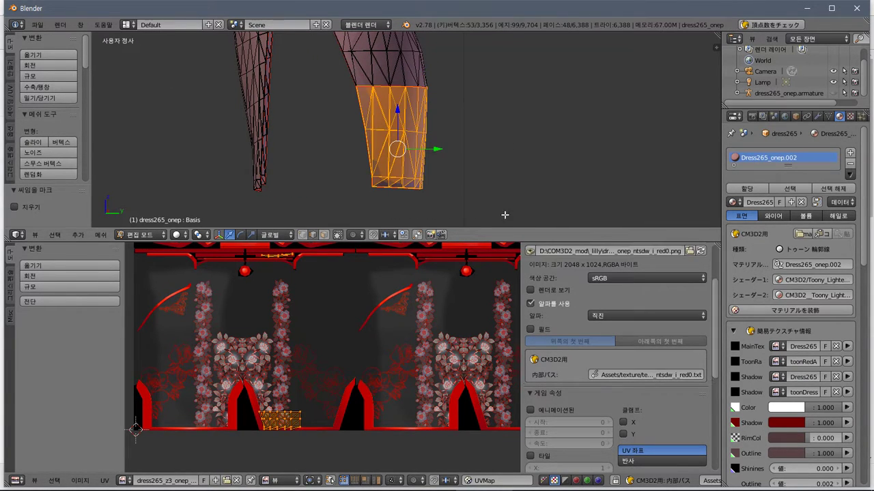
mouse_move(353, 194)
middle_down()
mouse_move(400, 189)
mouse_move(359, 202)
middle_up()
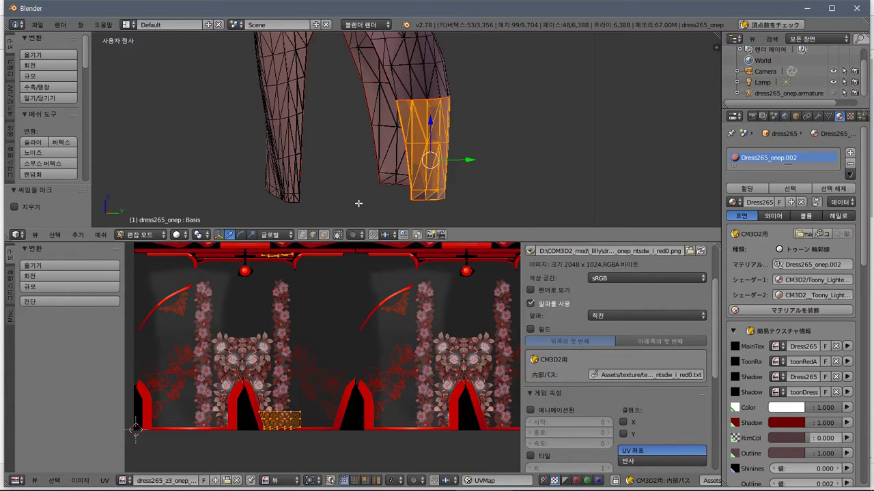
key(b)
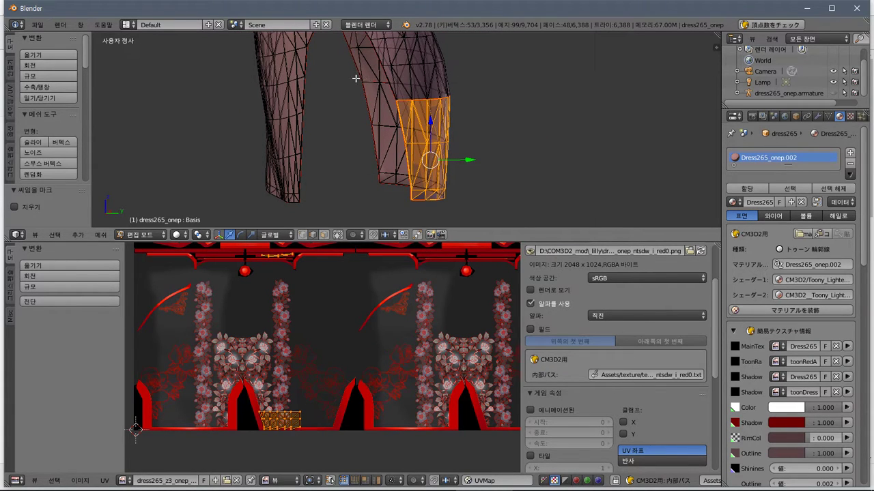
drag(354, 77, 539, 216)
Try to scale the selected hem strip's UVs along X between the black slit shapes of the texture
mouse_move(388, 314)
middle_down()
mouse_move(385, 327)
mouse_move(377, 312)
middle_up()
scroll(377, 312, down, 1)
scroll(390, 392, up, 3)
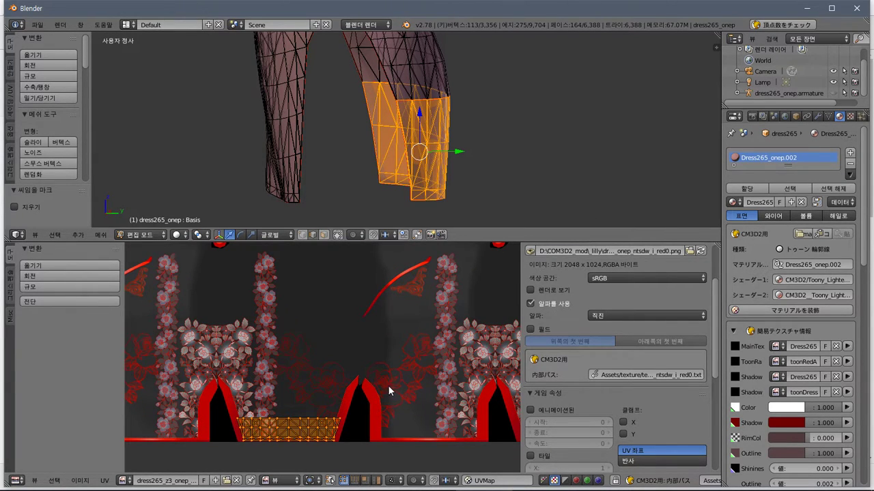
middle_drag(339, 414, 416, 318)
scroll(421, 316, up, 5)
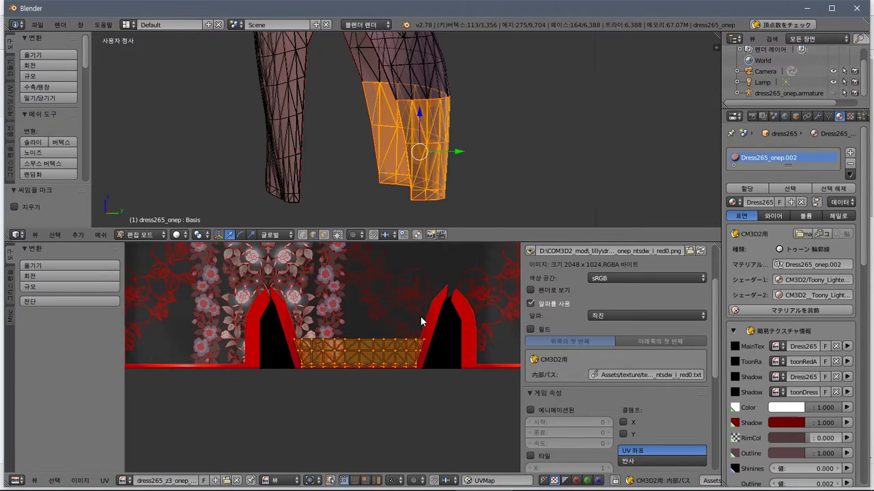
scroll(422, 316, down, 1)
key(s)
key(x)
click(345, 339)
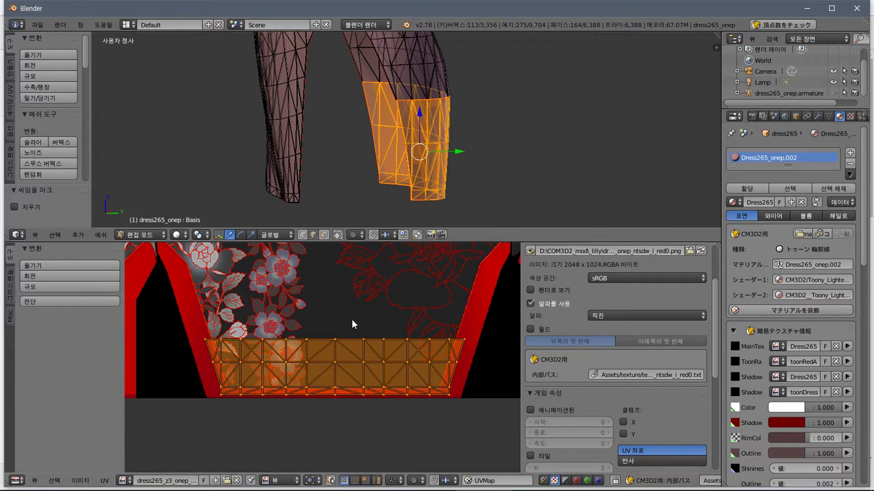
scroll(351, 319, up, 1)
middle_drag(350, 319, 375, 393)
scroll(354, 372, down, 5)
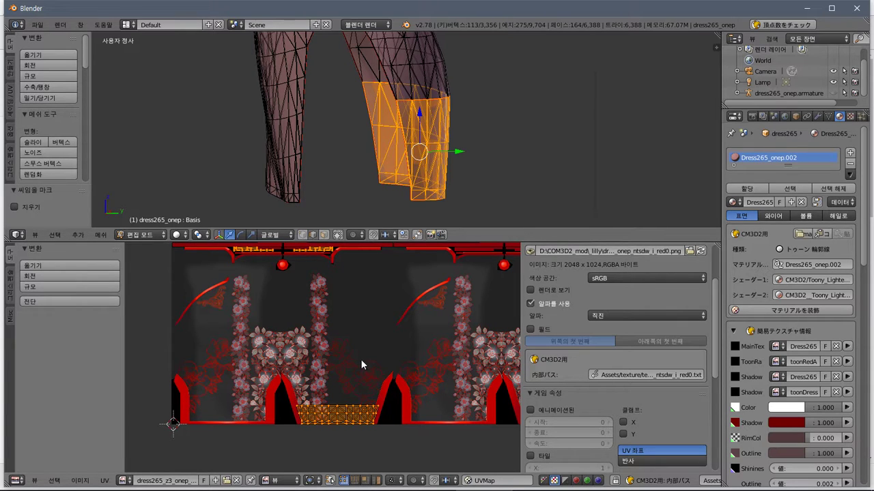
scroll(359, 356, down, 3)
scroll(356, 352, up, 3)
Switch to StylePix and undo all edits to the dress texture, back to the originally opened 1024 x 1024 image
key(alt+Tab)
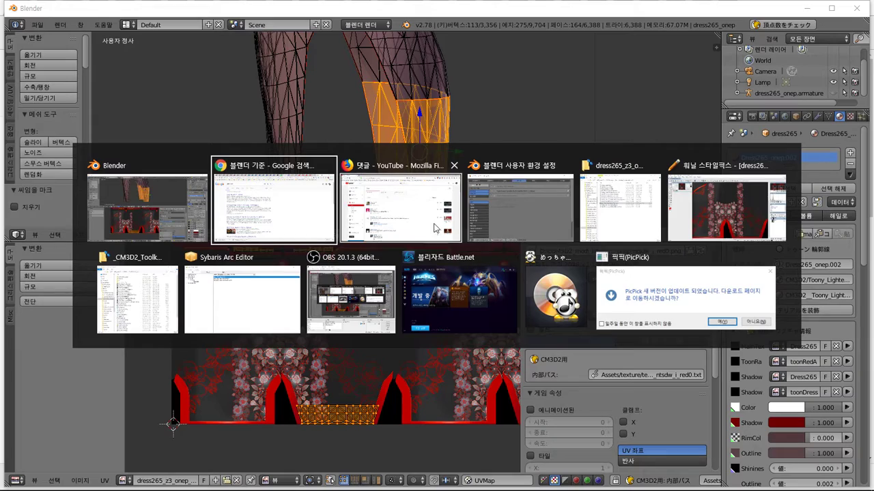
click(712, 199)
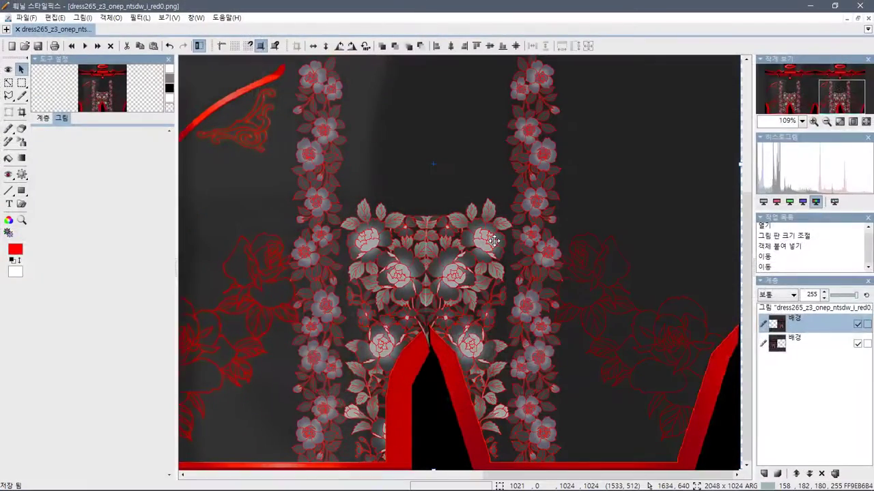
click(827, 120)
click(827, 121)
click(826, 121)
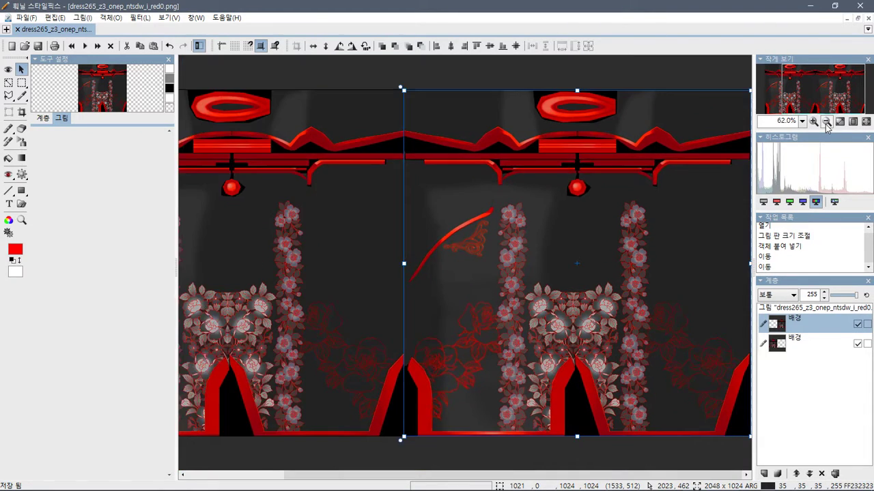
click(826, 121)
click(826, 121)
key(ctrl+z)
key(ctrl+z)
key(ctrl+z)
key(ctrl+z)
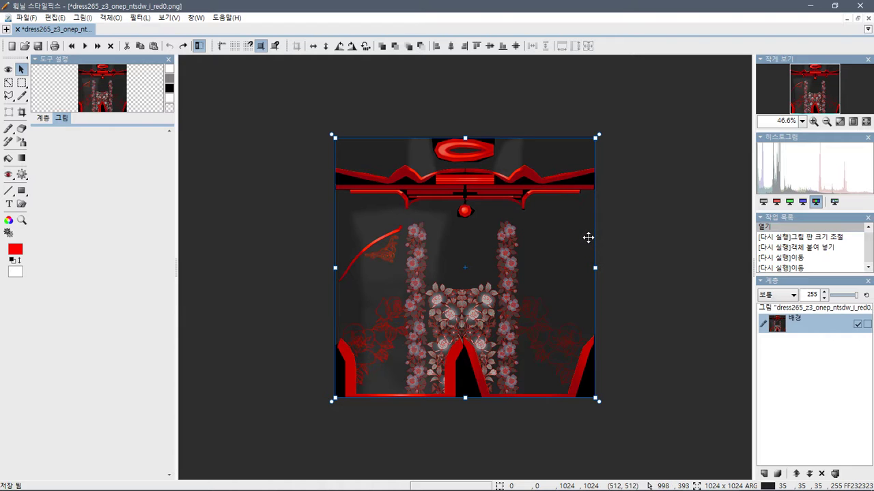
Resize the texture's canvas to a height of 2048 pixels, anchored at the top centre
click(81, 17)
mouse_move(106, 19)
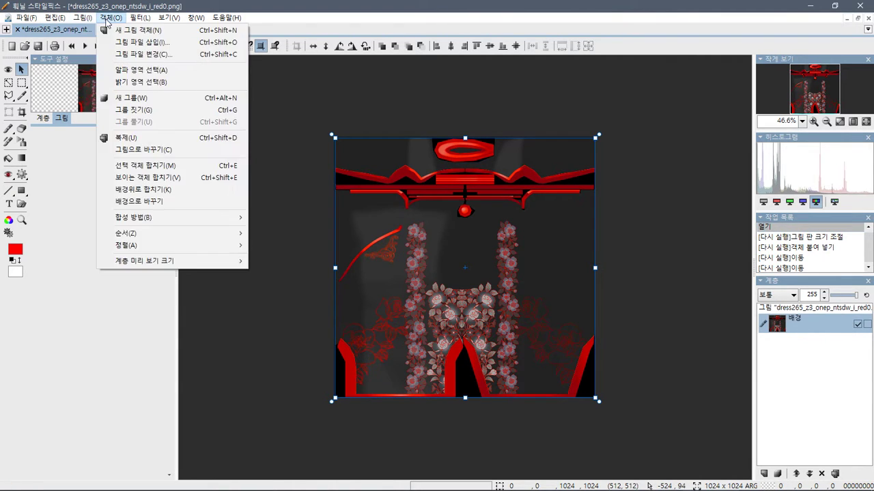
click(115, 54)
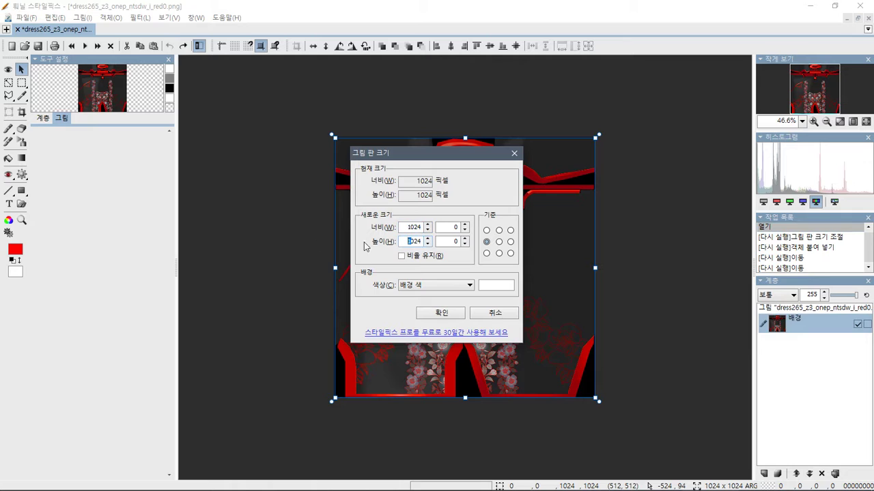
click(499, 230)
drag(408, 242, 433, 243)
text(2048)
click(441, 313)
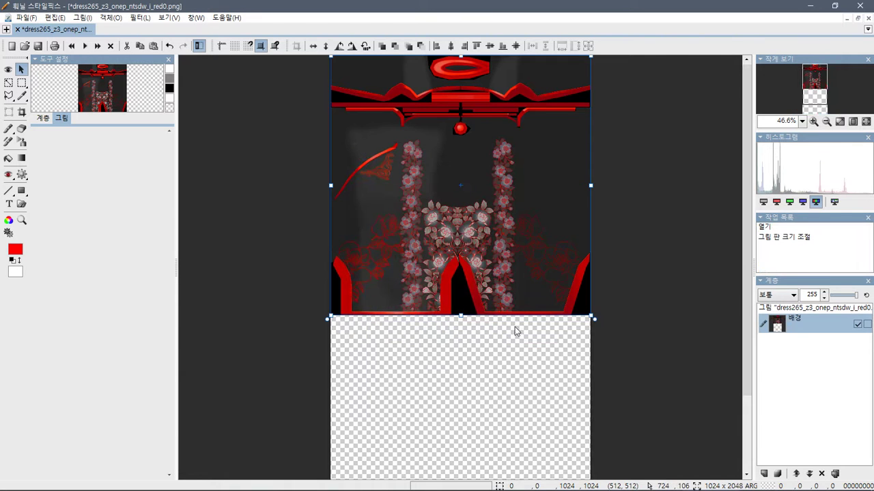
Deselect the texture object and close StylePix without saving the changes
scroll(516, 313, down, 3)
scroll(516, 311, up, 3)
click(539, 357)
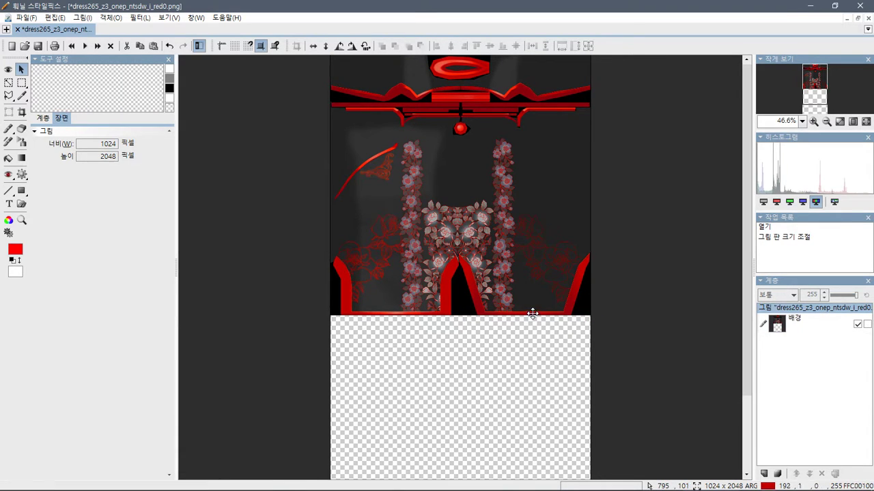
click(858, 6)
click(451, 269)
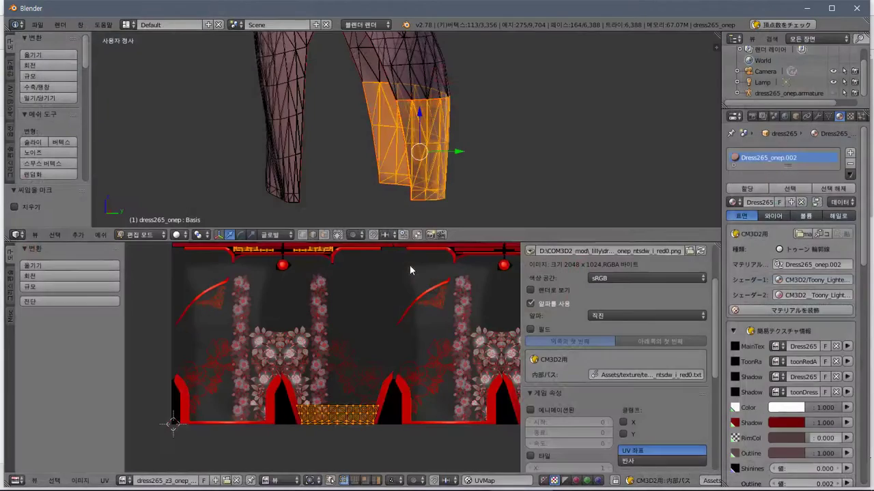
Switch to the dress265_z3_onep_ntsdw_i_red folder in File Explorer and open dress265_z3_onep_ntsdw_i_red0.png with Adobe Photoshop CS6
key(alt+Tab)
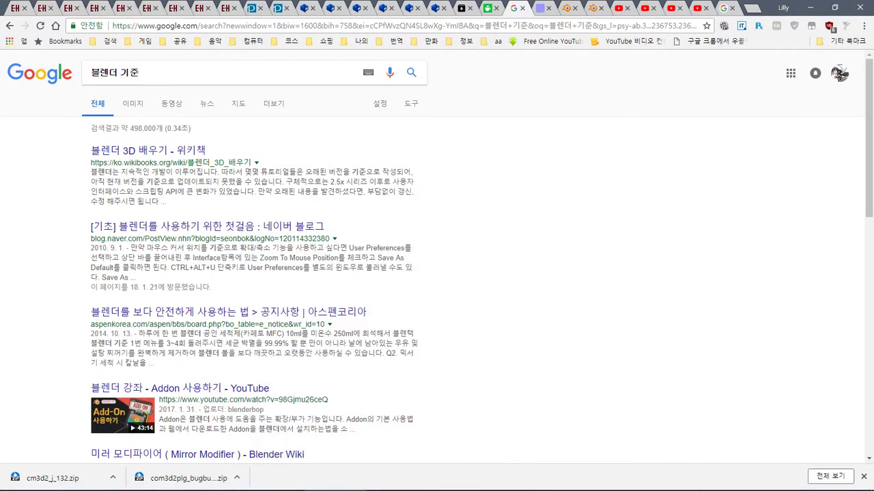
click(129, 482)
click(72, 483)
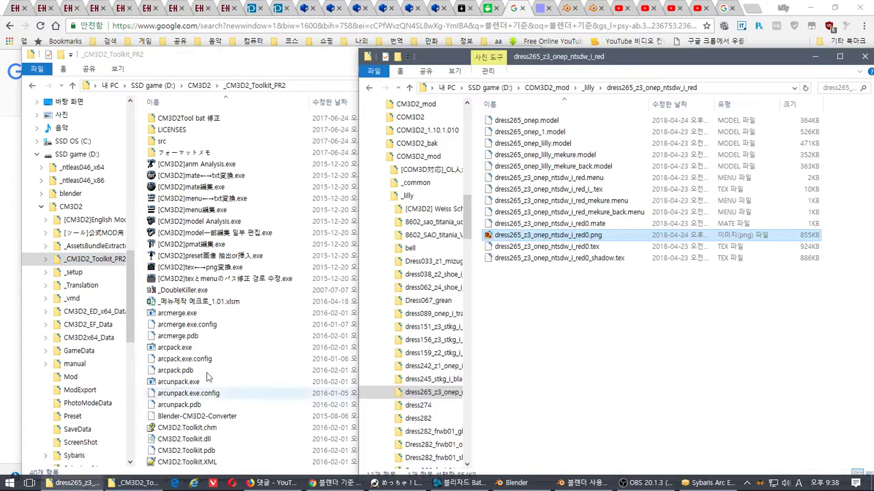
right_click(534, 239)
mouse_move(622, 369)
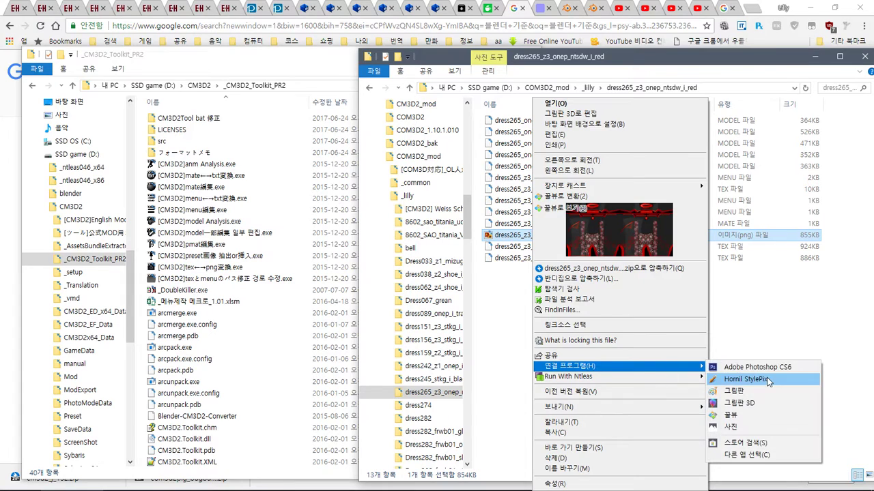
click(757, 367)
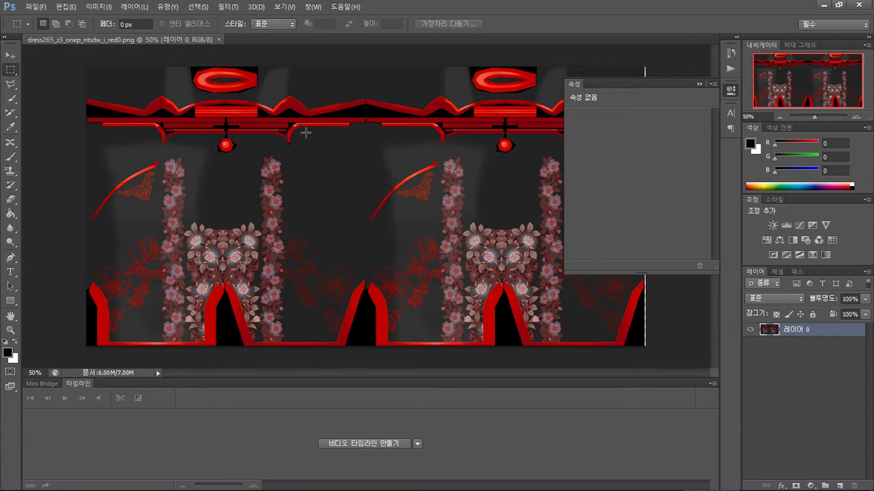
Convert dress265_z3_onep_ntsdw_i_red0.tex to PNG again with [CM3D2]tex←→png変換.exe, and close the outdated PNG in Photoshop
click(826, 5)
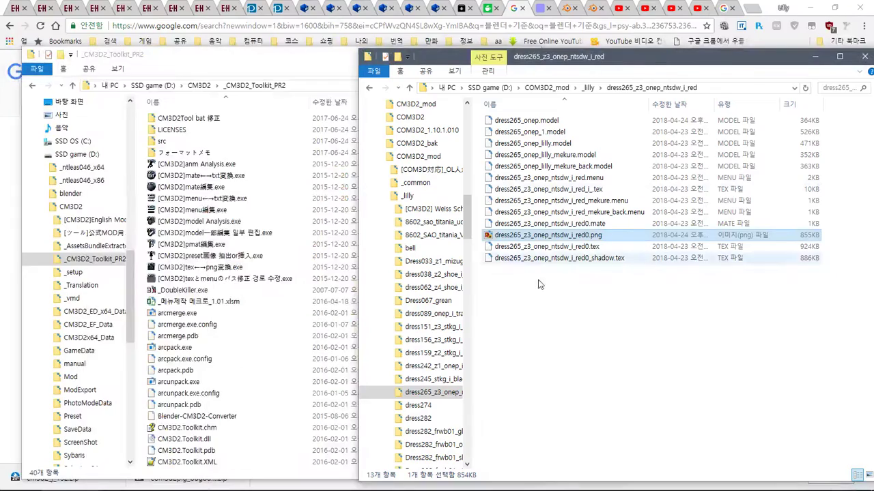
drag(522, 249, 273, 268)
key(alt+Tab)
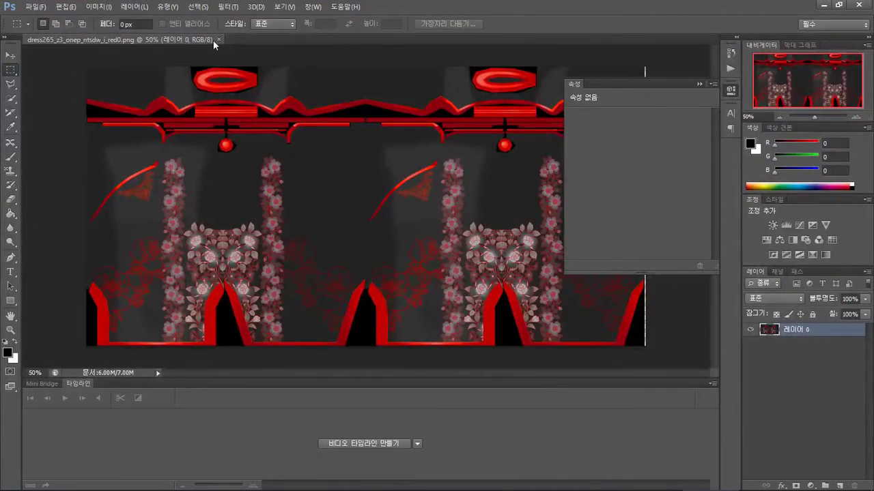
click(221, 35)
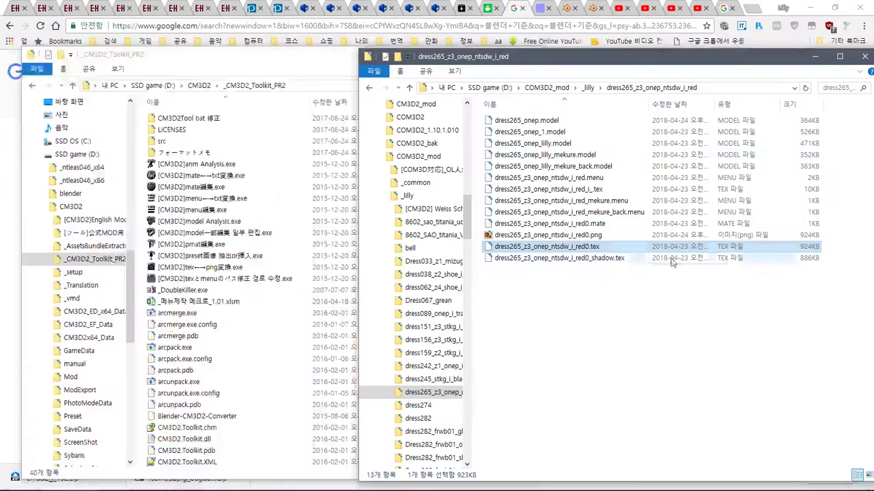
click(824, 5)
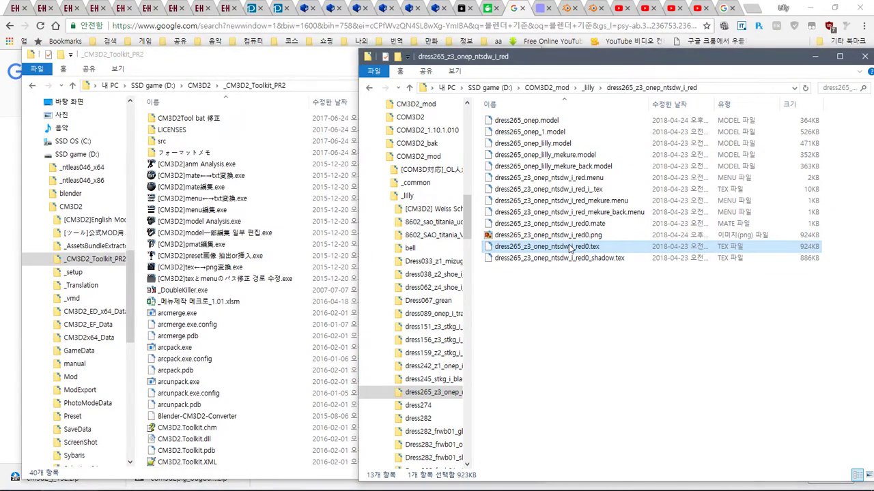
Open the regenerated dress265_z3_onep_ntsdw_i_red0.png from the folder in Photoshop
key(alt+Tab)
key(alt+Tab)
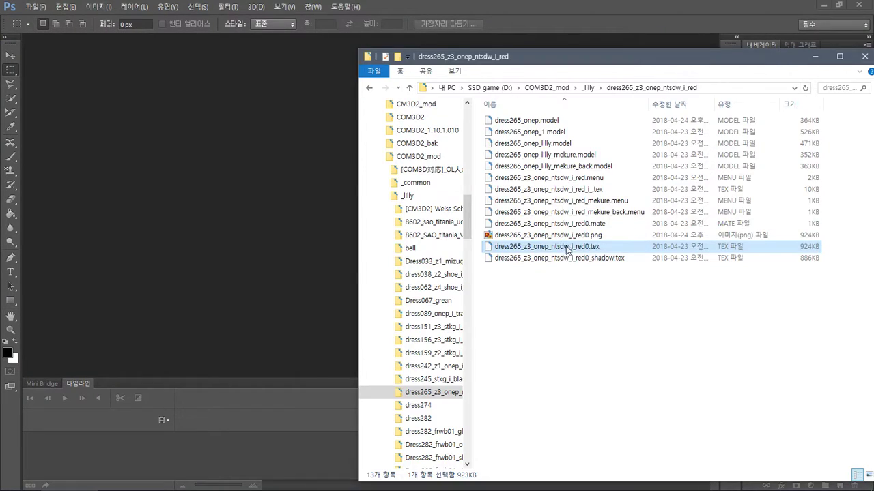
double_click(600, 249)
click(439, 193)
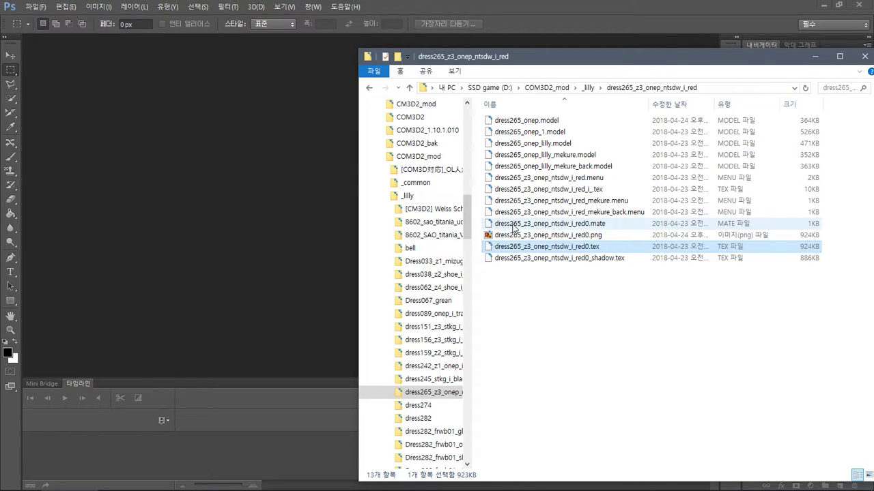
double_click(513, 236)
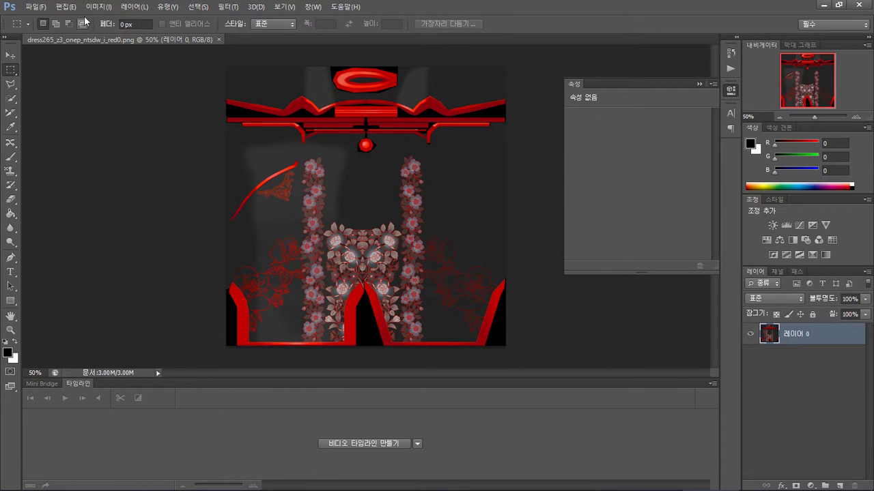
Resize the canvas to 100 percent width and 200 percent height, anchored at its top centre so the new space falls below the texture
click(97, 7)
click(115, 95)
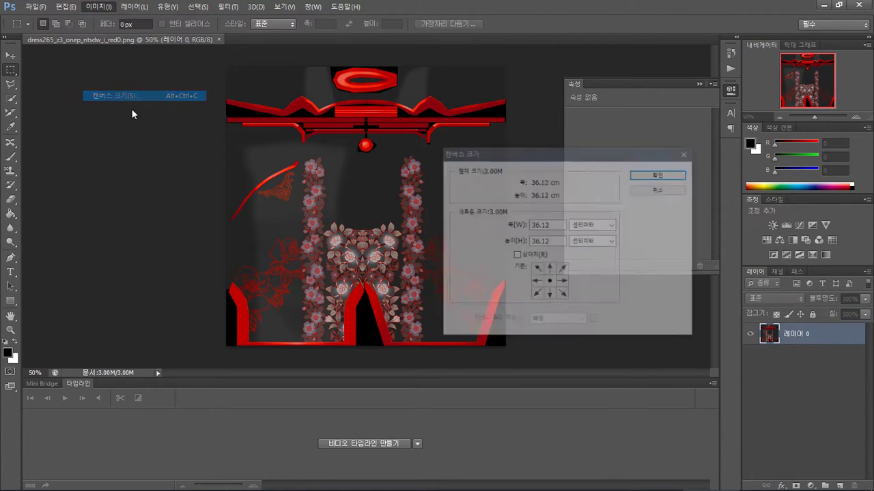
click(604, 226)
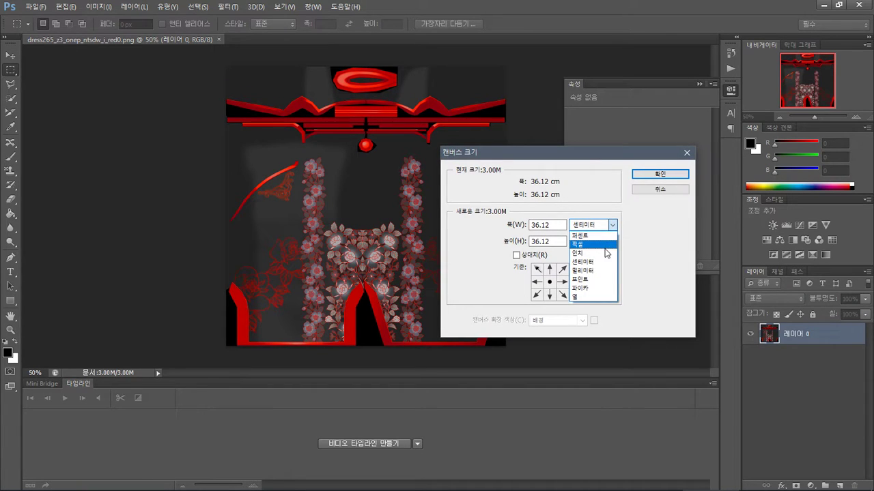
click(591, 235)
click(559, 239)
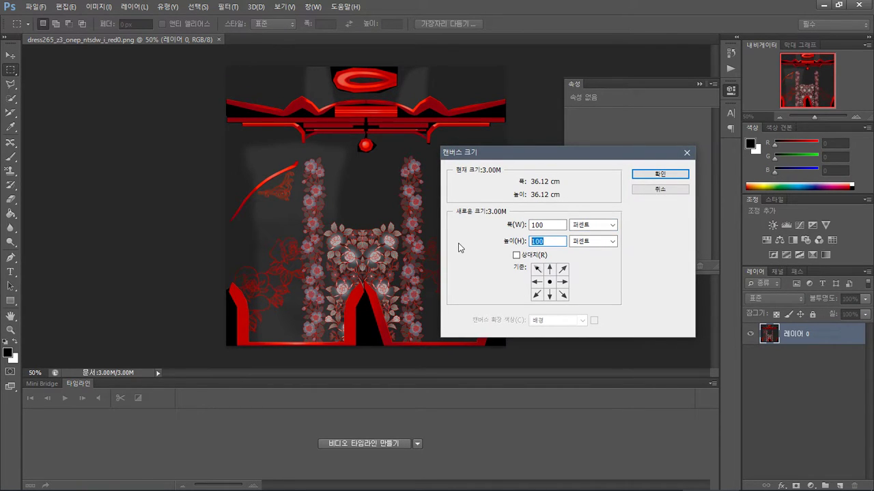
text(100)
click(549, 268)
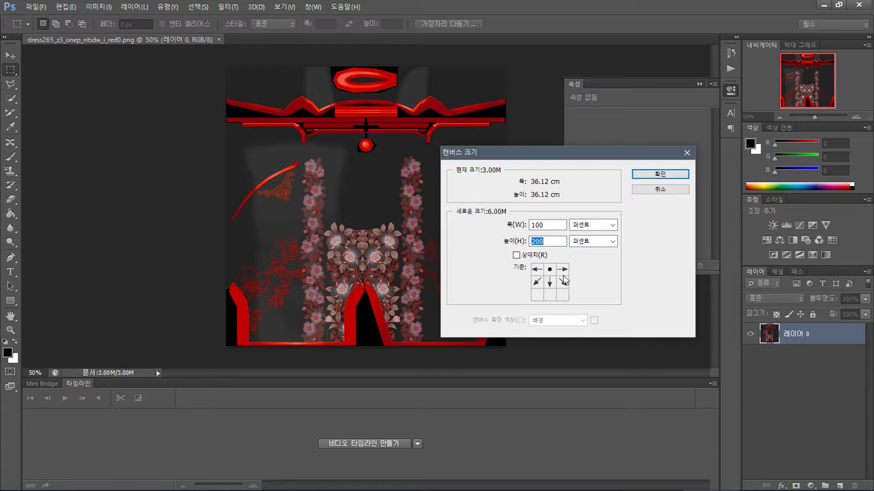
click(659, 175)
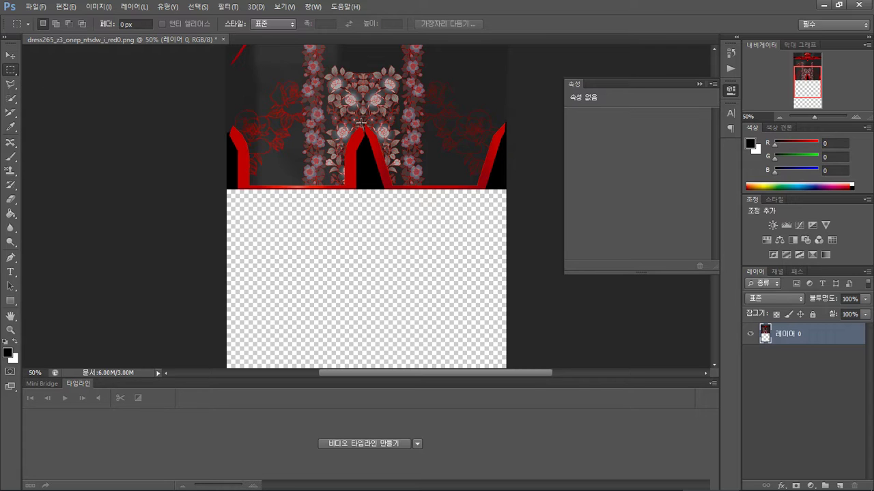
Copy the texture's lower-right skirt section to a new layer and stretch it downward to about 316% height
drag(364, 122, 538, 190)
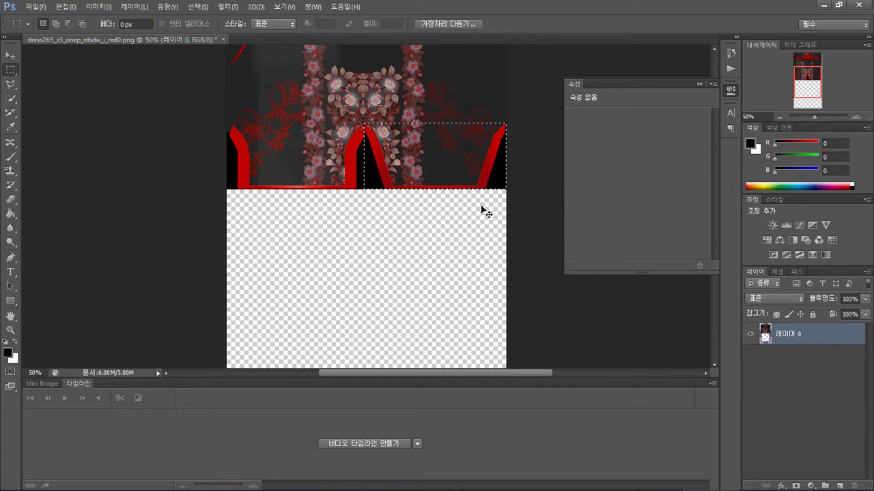
key(ctrl+j)
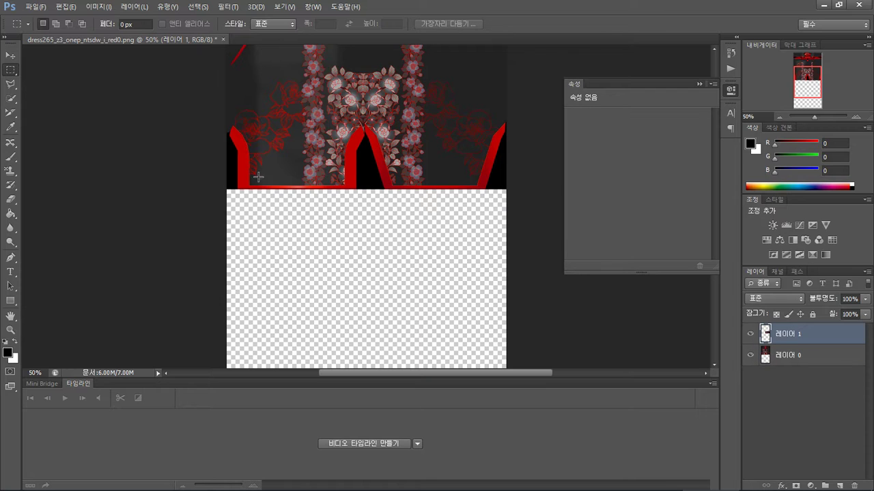
right_click(483, 348)
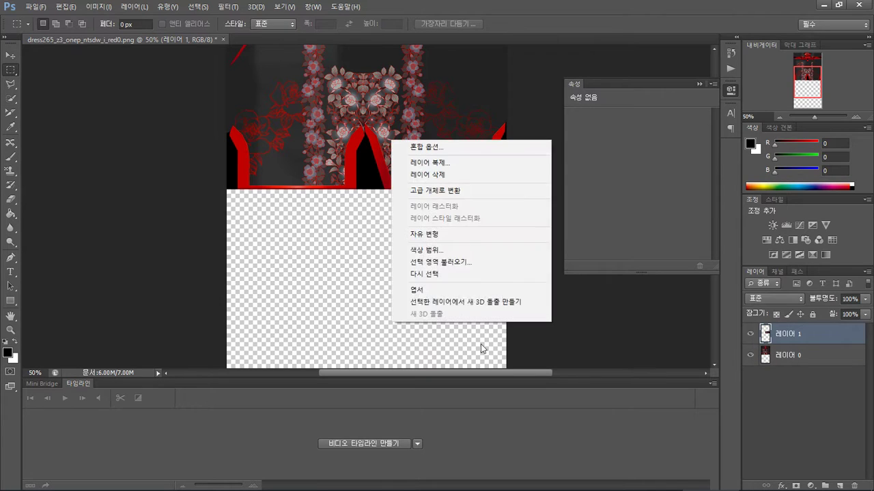
click(459, 234)
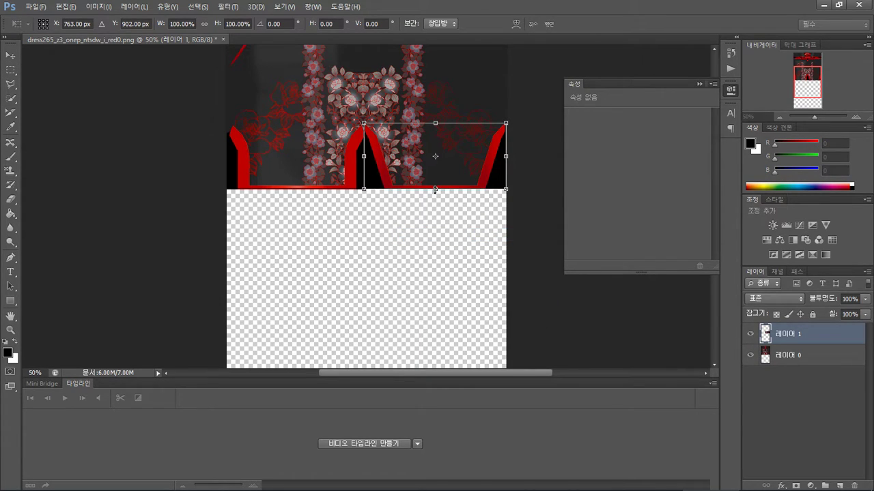
drag(435, 190, 486, 292)
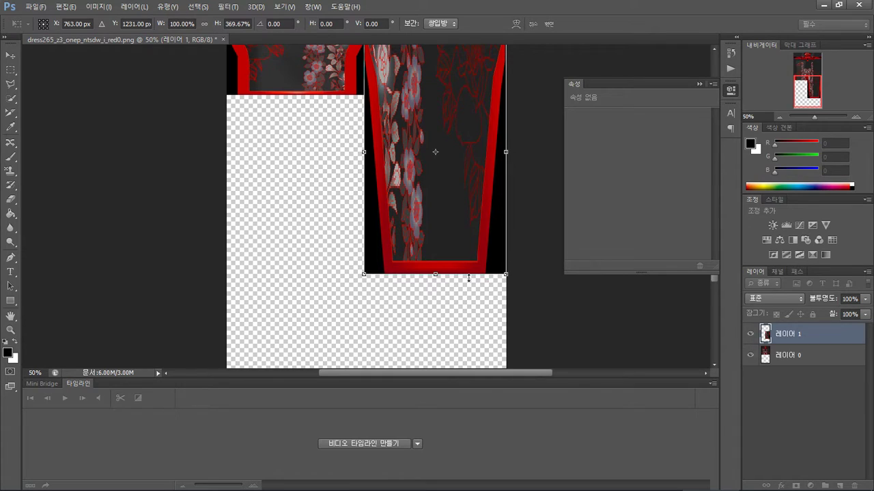
drag(434, 273, 457, 237)
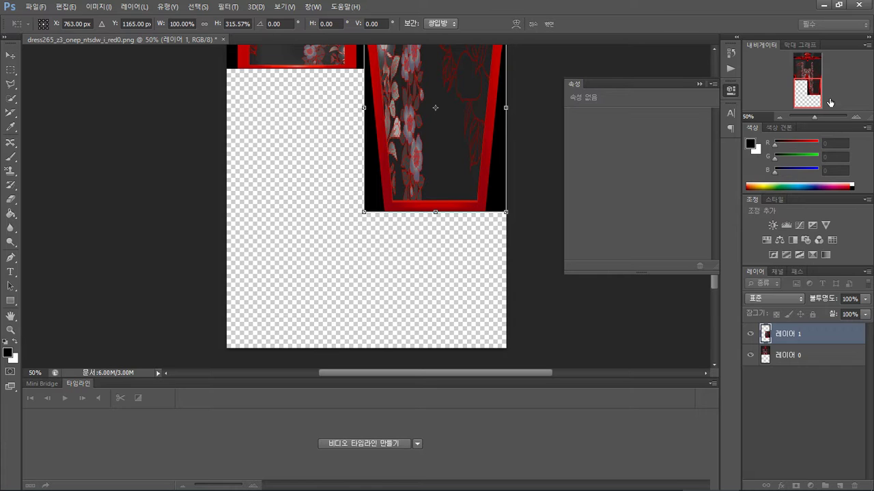
drag(811, 87, 810, 69)
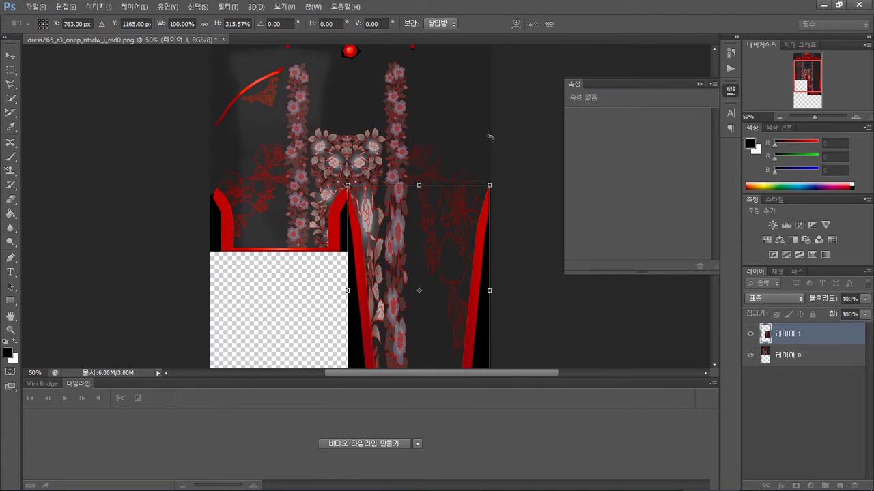
key(Return)
Try to copy the left vertical flower strip to a new layer while 레이어 1 is active
key(m)
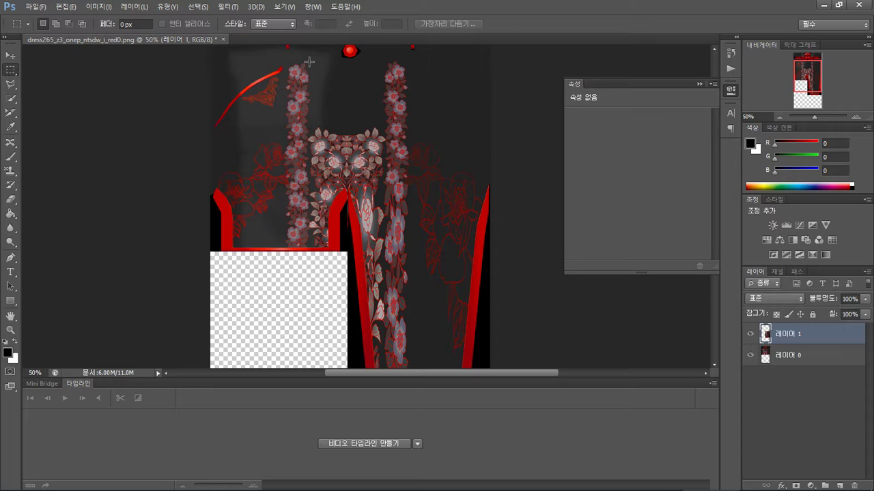
drag(309, 62, 285, 248)
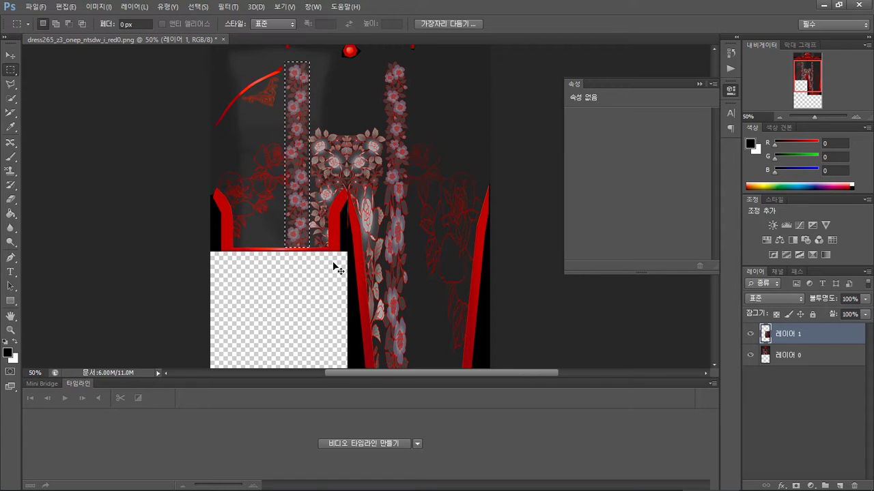
key(ctrl+j)
click(412, 244)
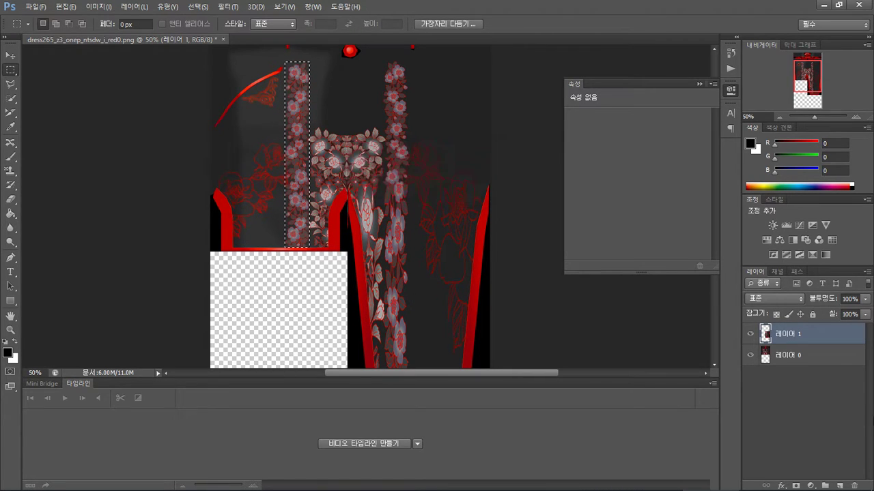
On 레이어 0, try a content-aware fill over a rectangular selection of the stretched right flower strip at 100% opacity
click(791, 355)
click(443, 224)
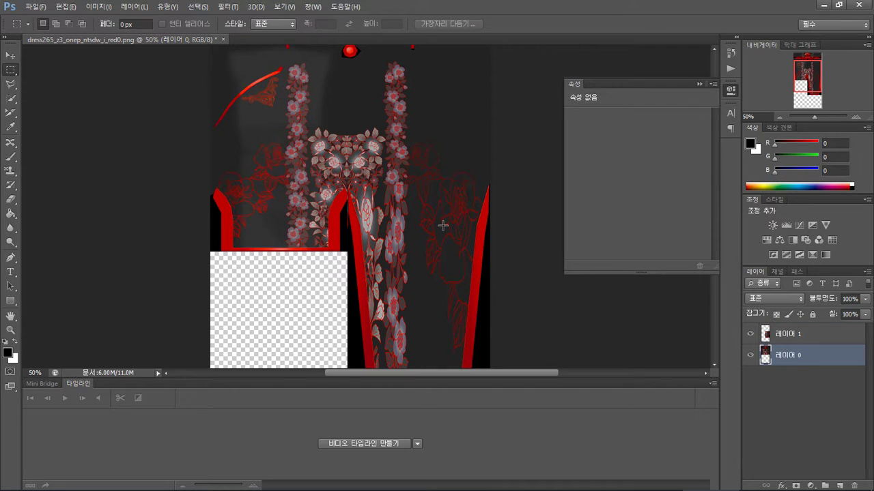
scroll(443, 224, down, 2)
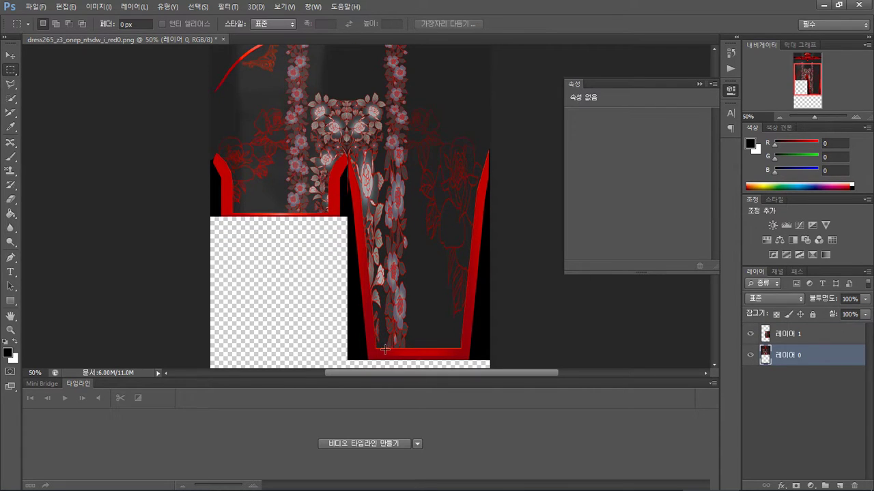
drag(384, 348, 408, 148)
click(98, 7)
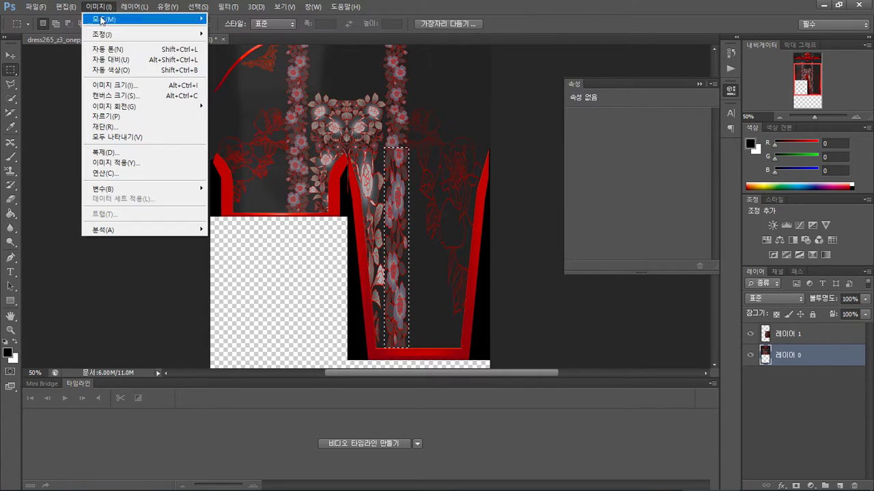
click(365, 157)
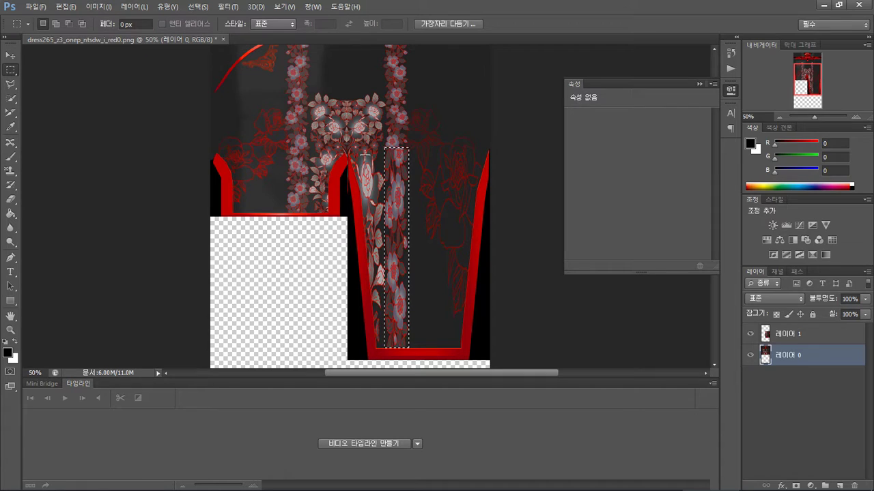
click(98, 7)
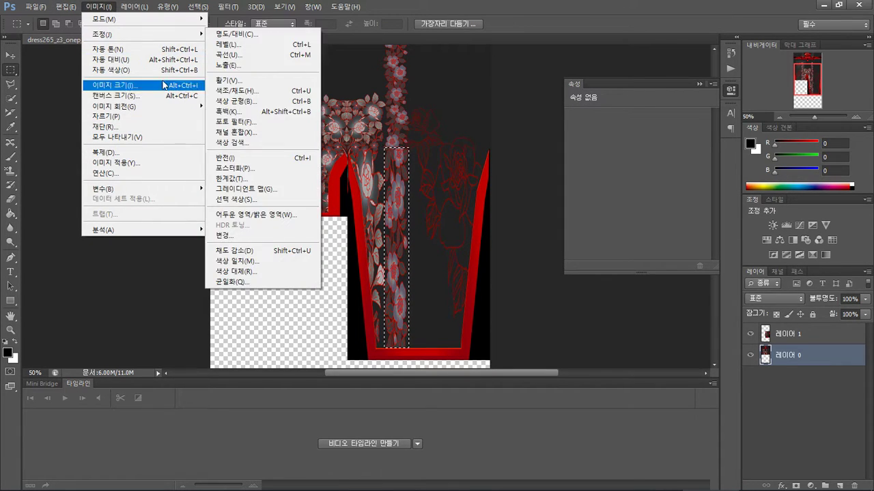
mouse_move(145, 5)
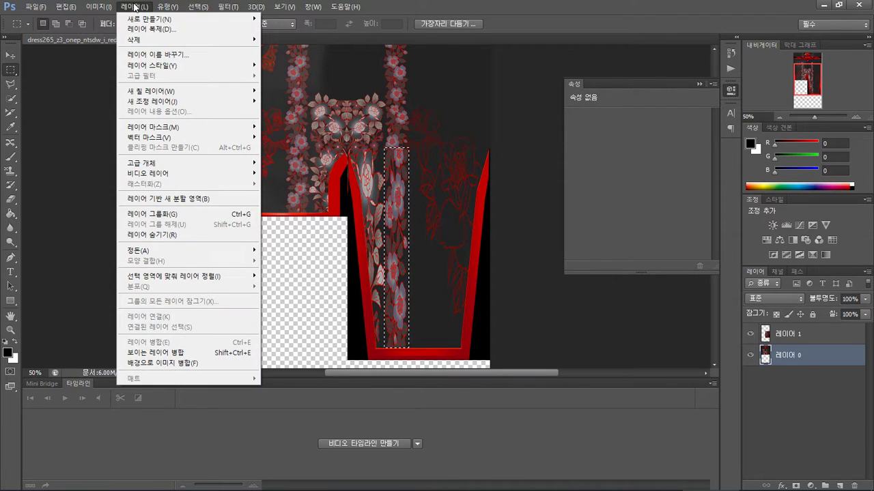
mouse_move(73, 6)
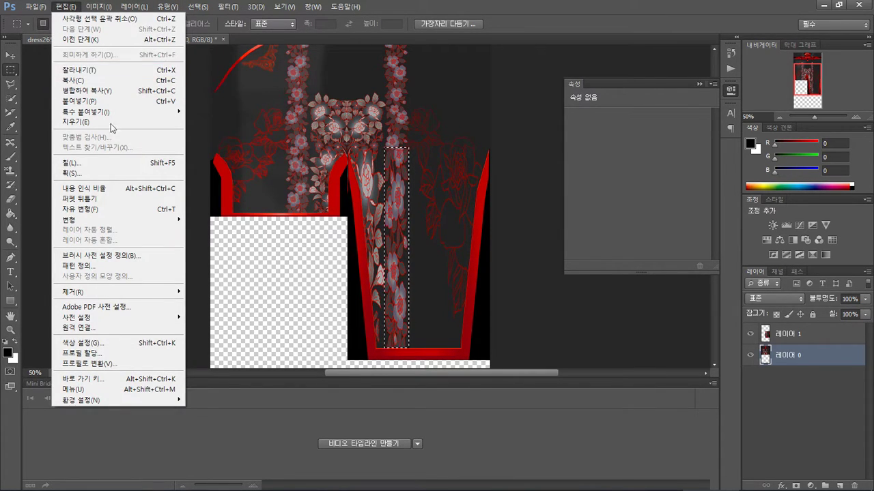
click(86, 167)
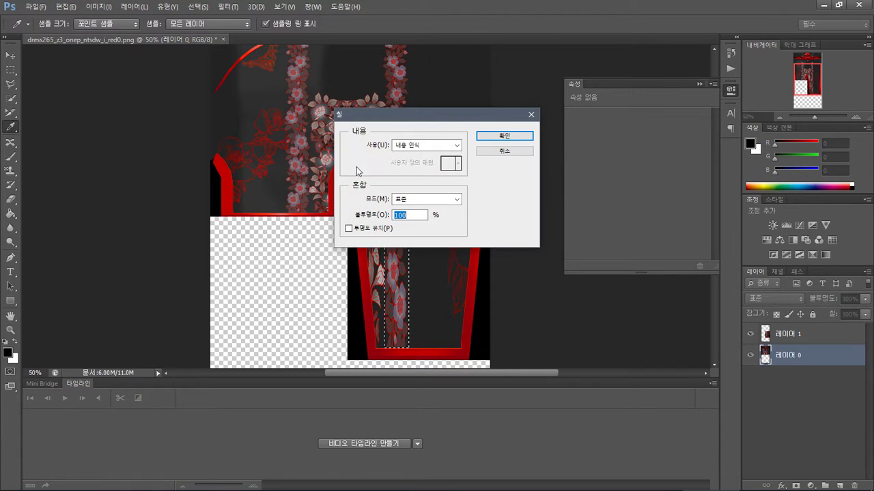
click(483, 135)
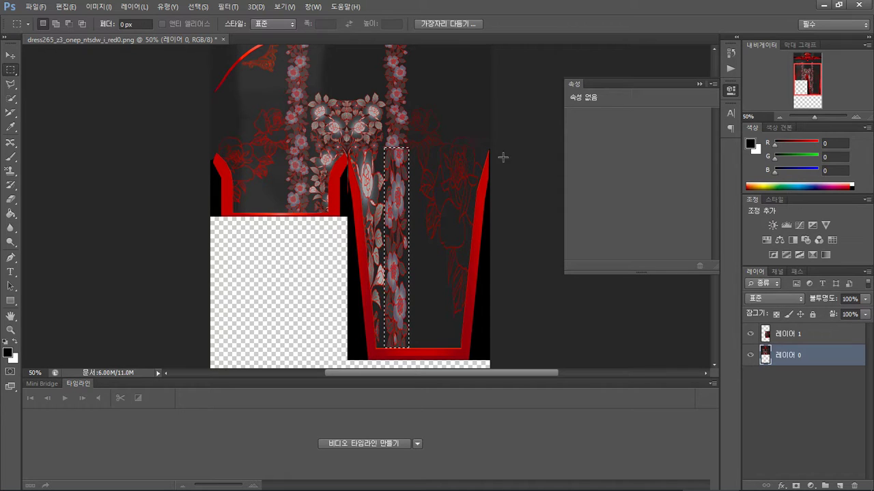
Try the content-aware fill on the same strip selection with 레이어 1 active
click(804, 338)
click(67, 6)
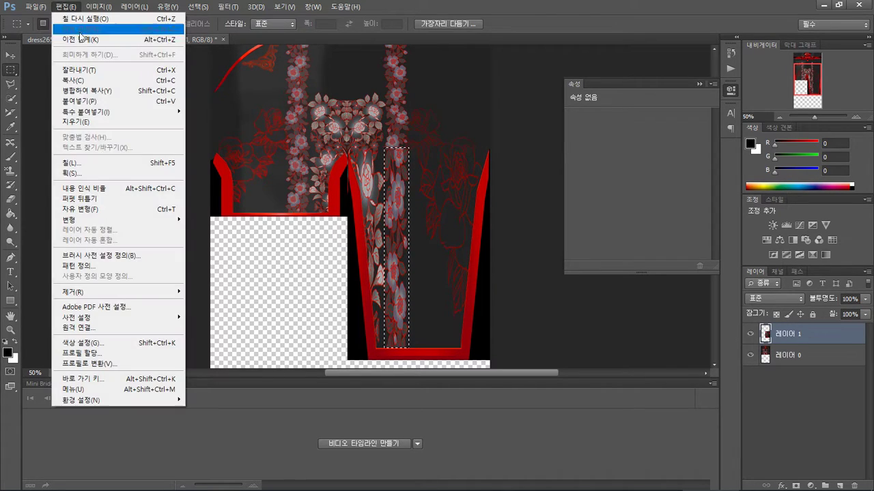
click(89, 164)
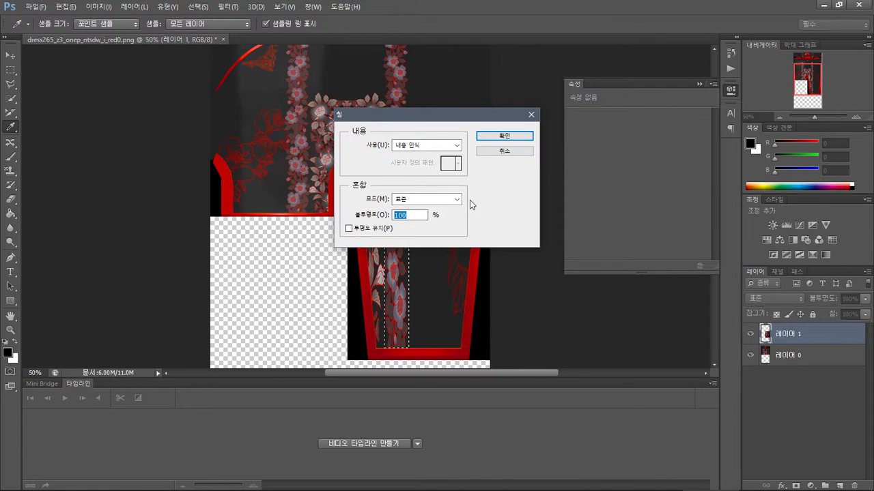
click(493, 137)
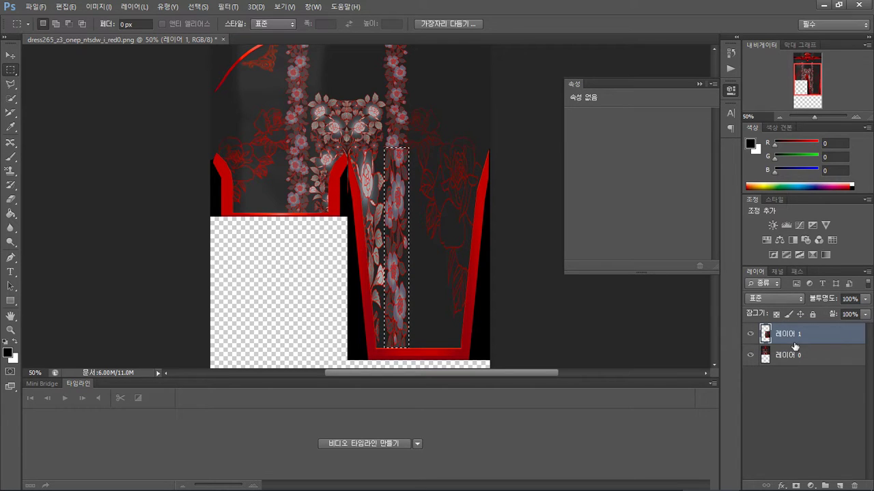
click(98, 7)
mouse_move(67, 7)
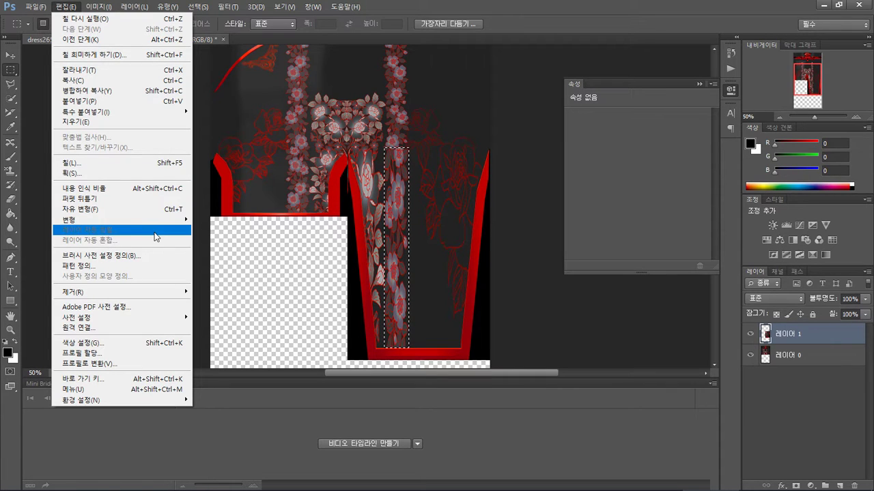
click(107, 164)
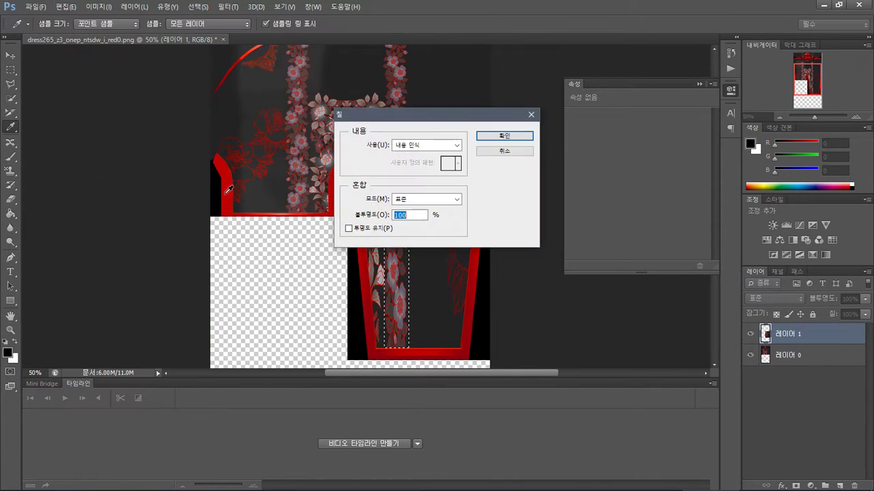
click(456, 146)
click(456, 145)
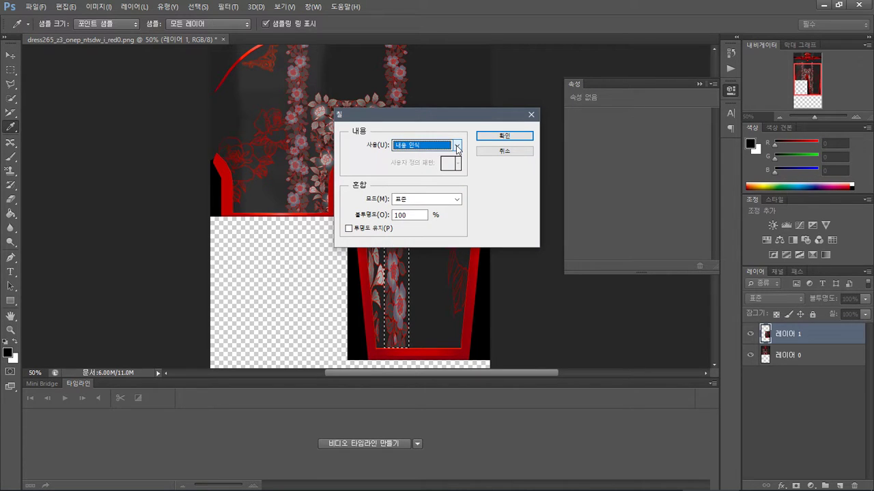
click(456, 145)
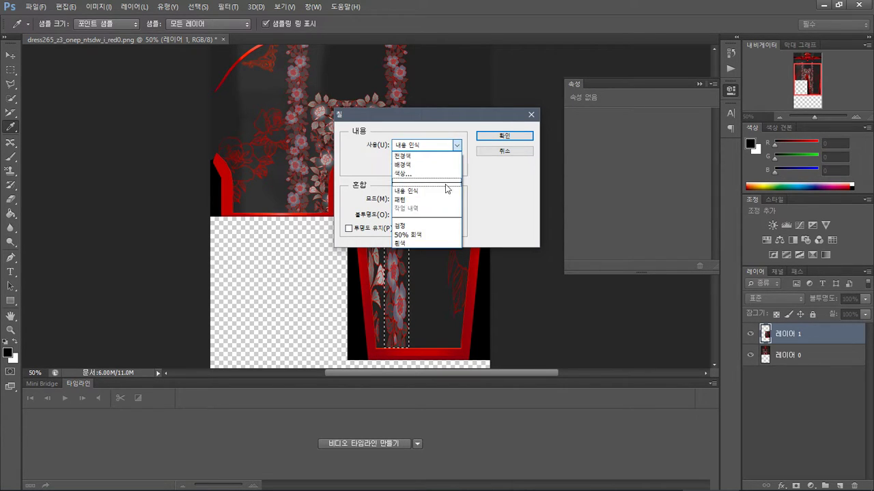
click(447, 198)
click(458, 163)
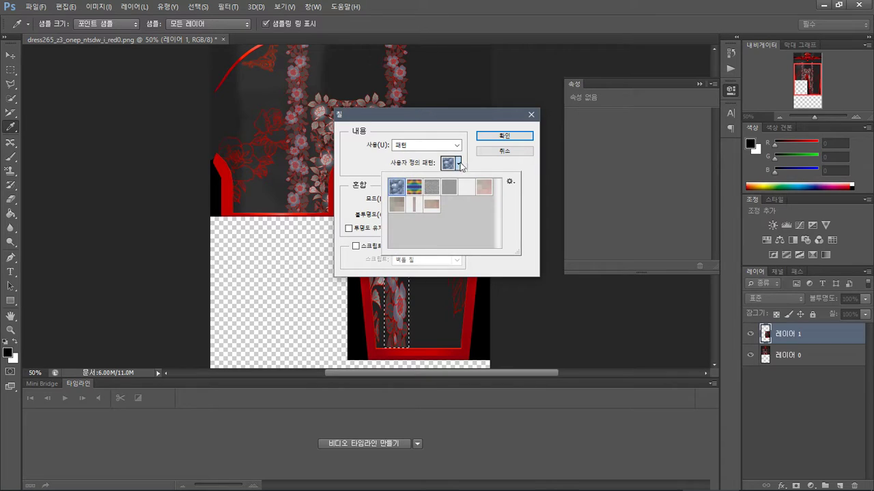
click(503, 151)
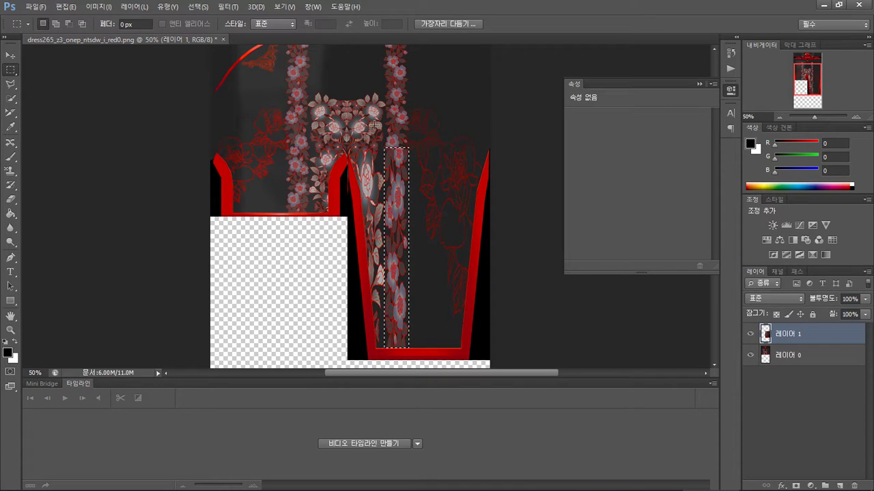
Copy a rectangular selection of the left vertical flower strip from 레이어 0 to a new layer
scroll(374, 125, up, 3)
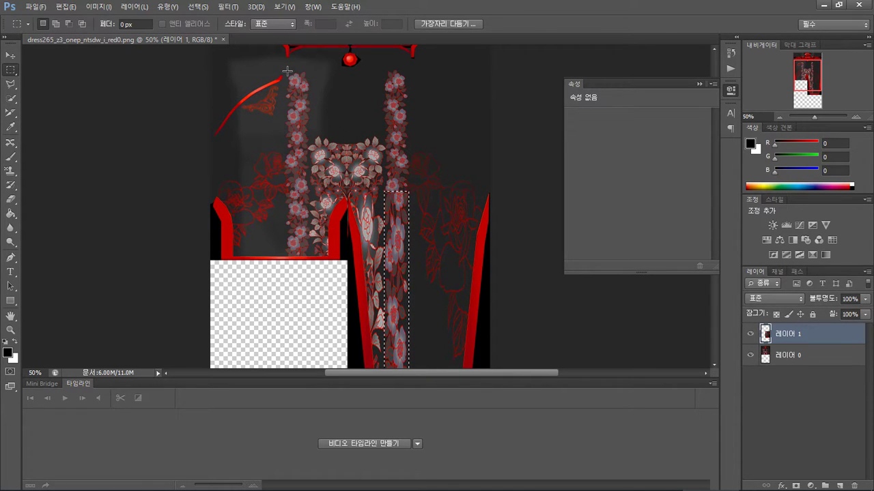
drag(286, 73, 308, 256)
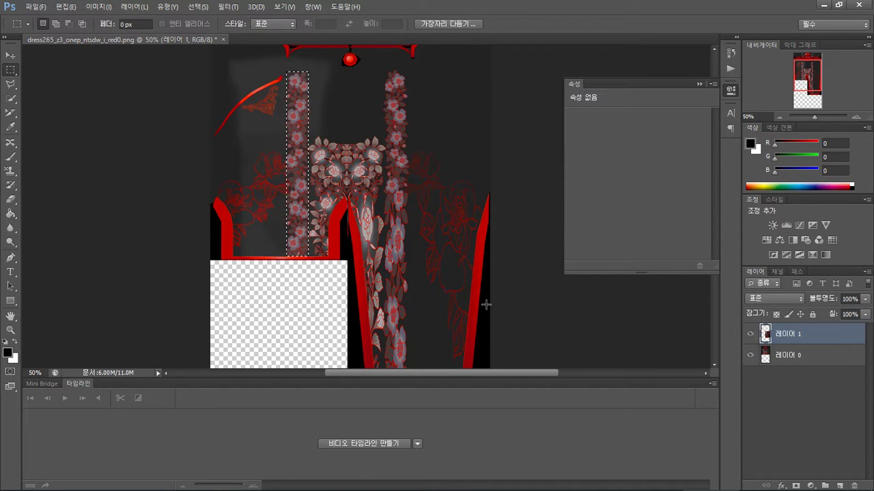
key(ctrl+c)
click(426, 192)
click(839, 356)
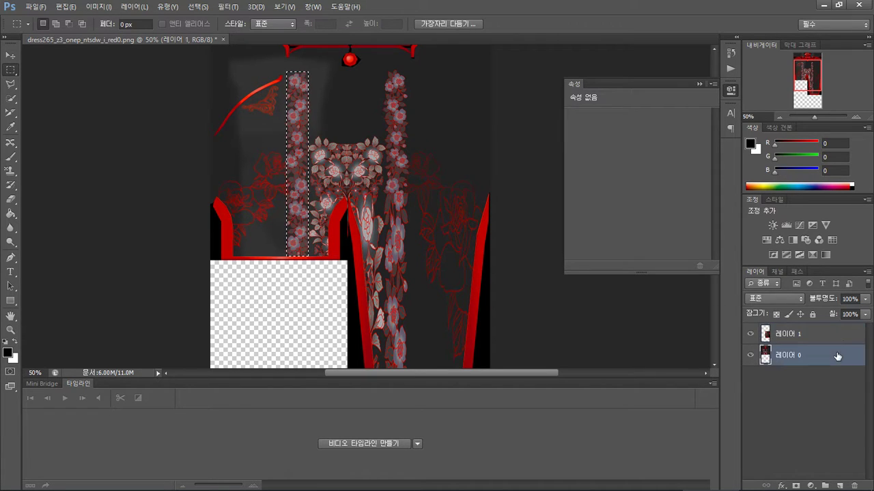
key(ctrl+j)
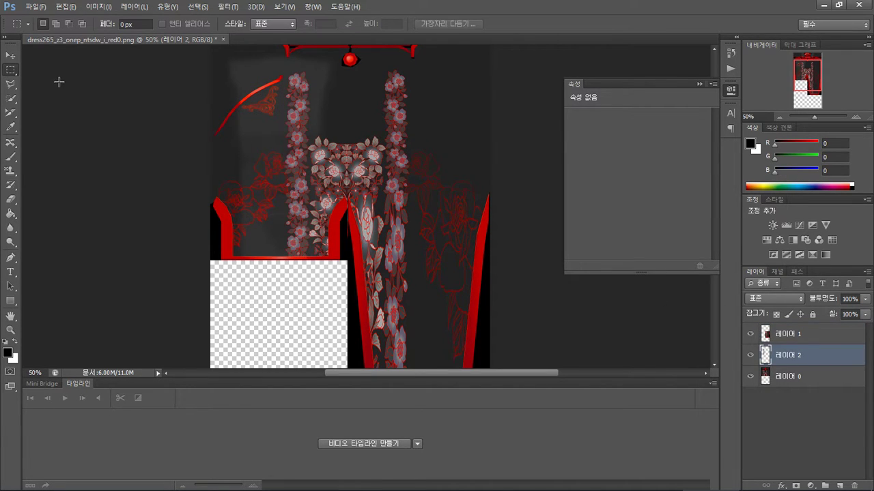
Bring the copied flower strip layer above 레이어 1 and position it over the stretched right flower strip
click(11, 55)
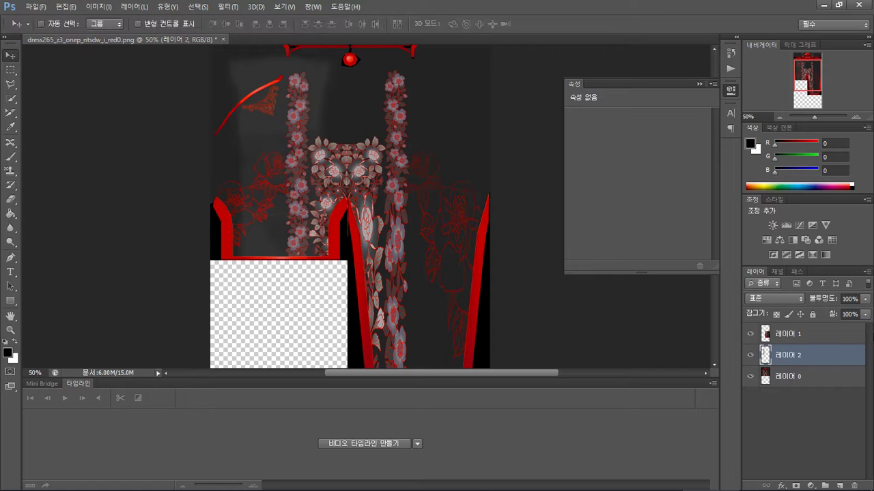
drag(819, 356, 816, 334)
drag(410, 282, 392, 259)
scroll(412, 239, down, 3)
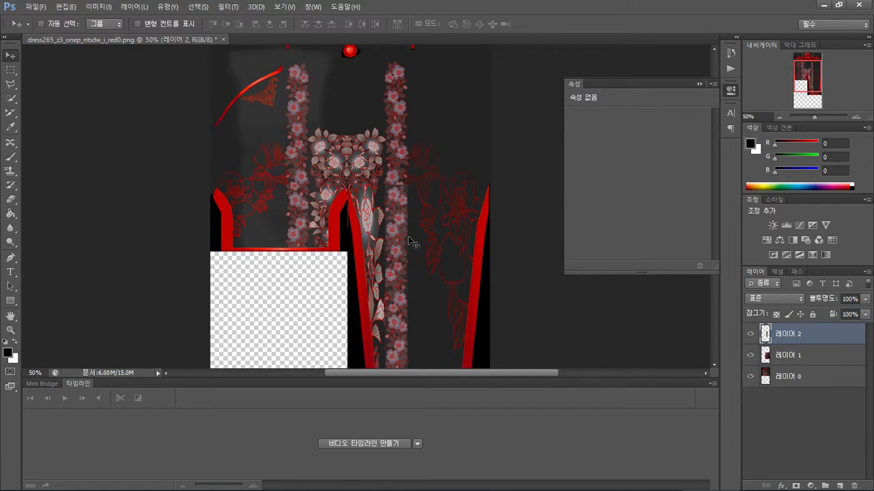
mouse_move(394, 243)
mouse_down()
mouse_move(399, 253)
mouse_move(398, 246)
mouse_up()
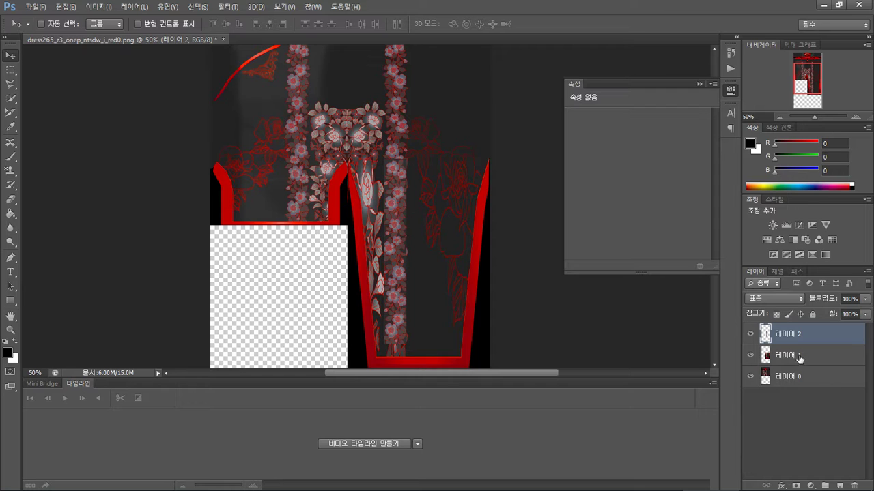
Create a layer group and put 레이어 2, 레이어 1 and 레이어 0 inside it
shift+click(801, 378)
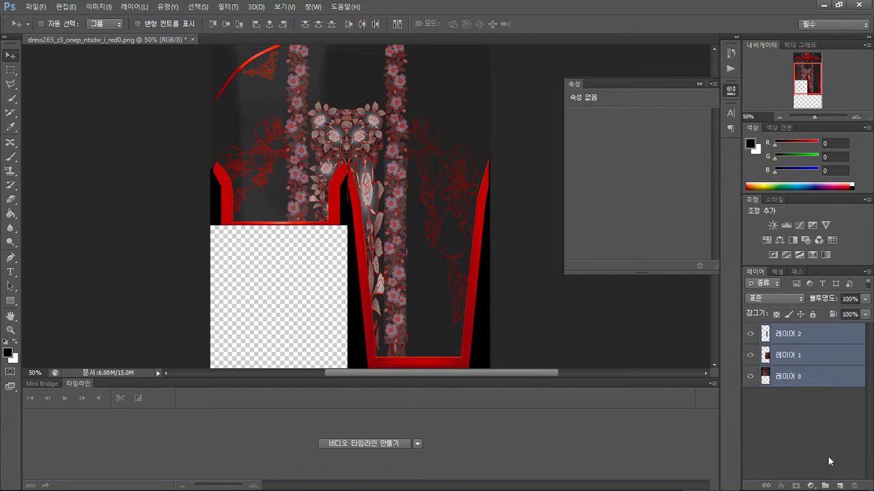
click(824, 485)
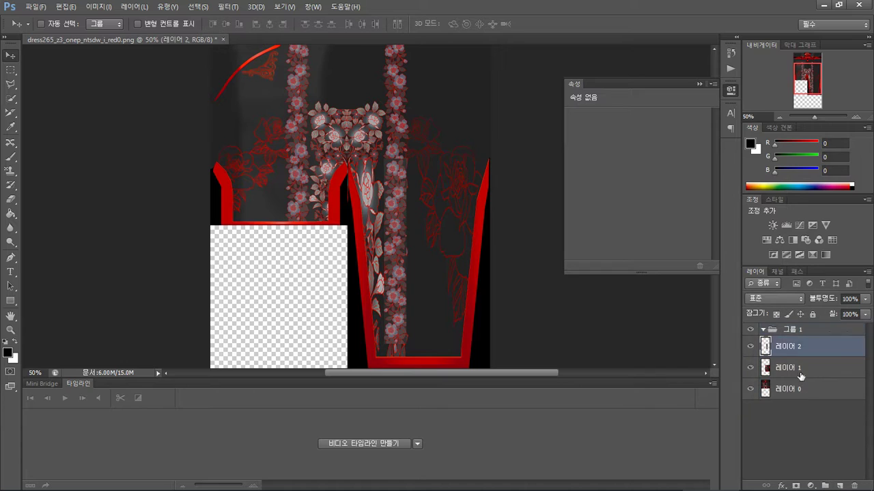
shift+click(800, 391)
drag(801, 391, 789, 330)
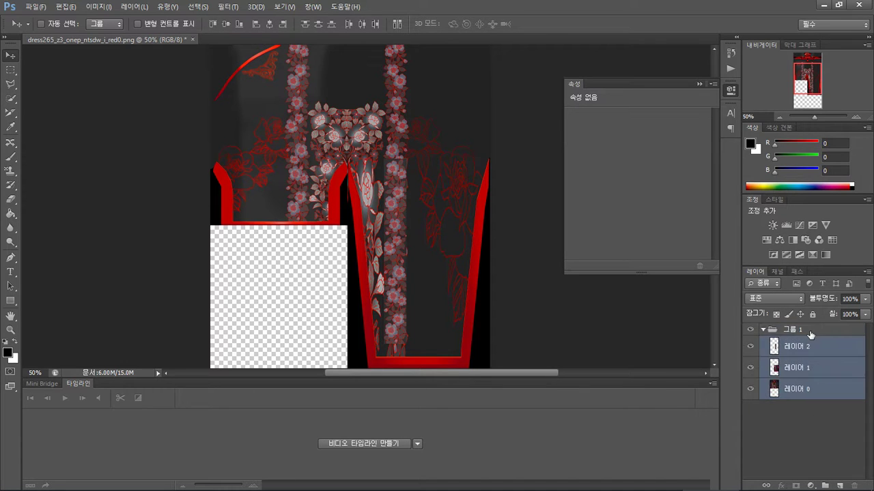
Duplicate 그룹 1 with the default copy name
click(768, 330)
key(ctrl+v)
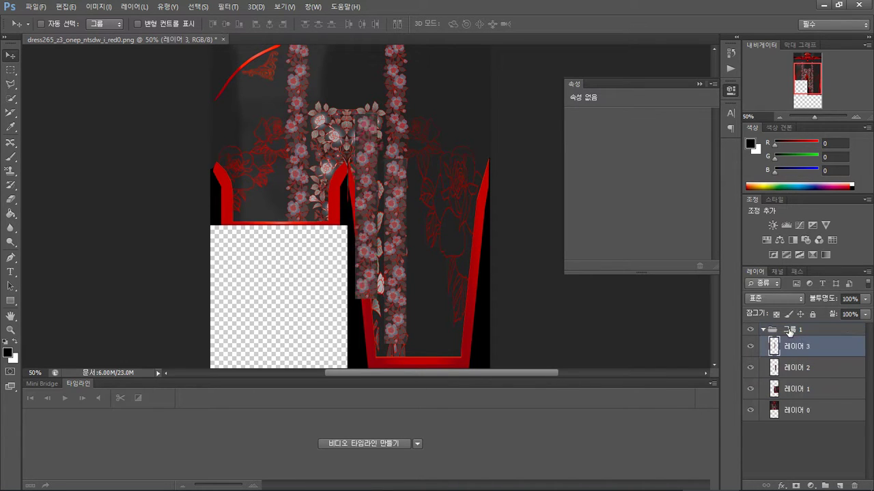
key(ctrl+z)
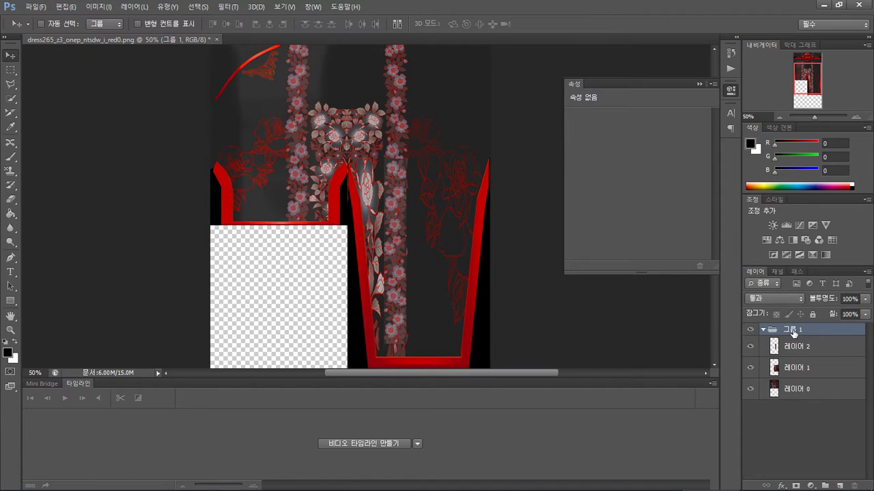
right_click(794, 332)
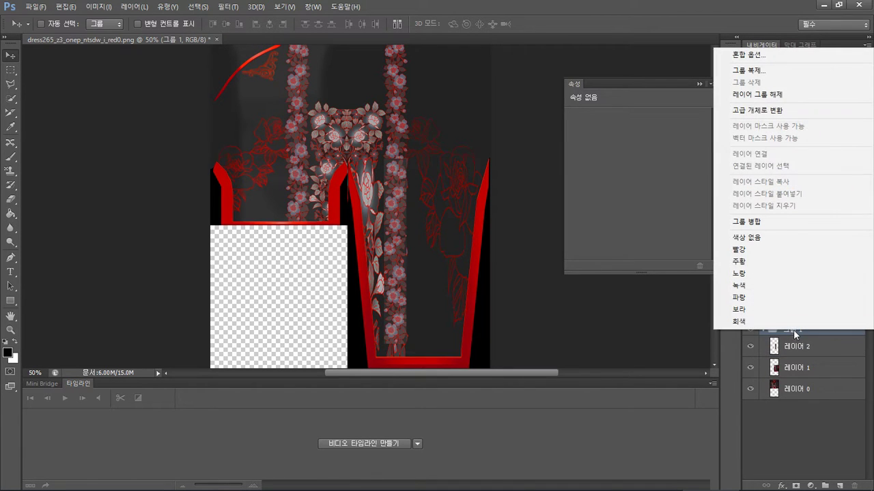
click(749, 71)
key(Return)
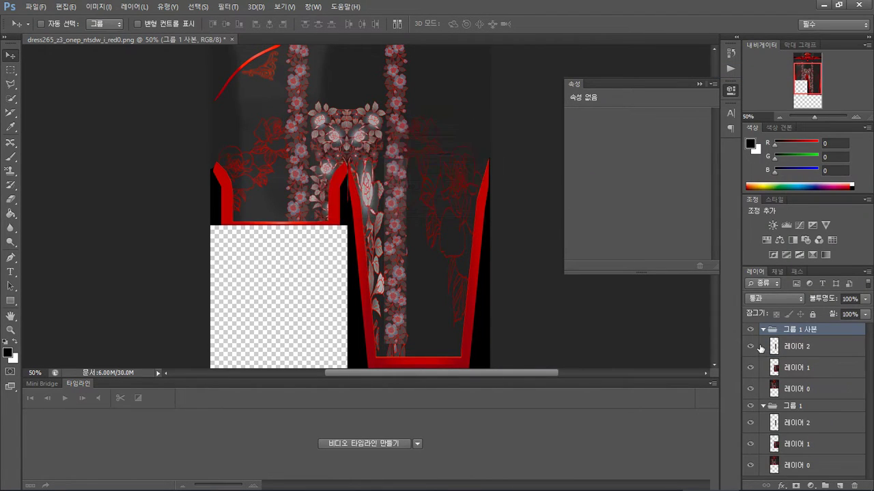
Collapse the original 그룹 1 and merge 그룹 1 사본 into a single layer
click(763, 406)
right_click(792, 345)
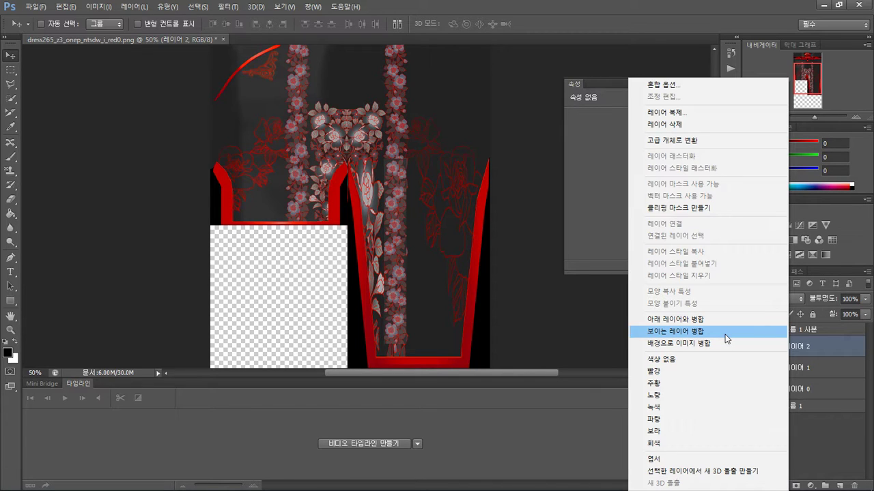
click(719, 140)
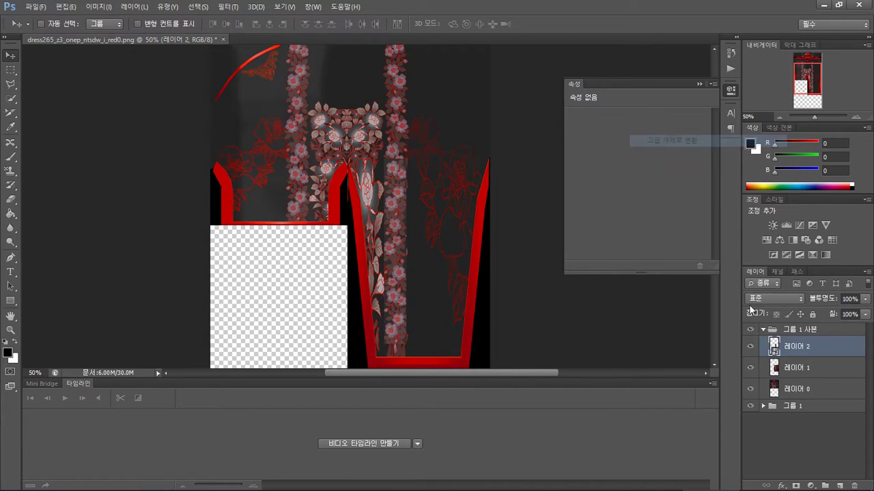
click(792, 331)
right_click(792, 331)
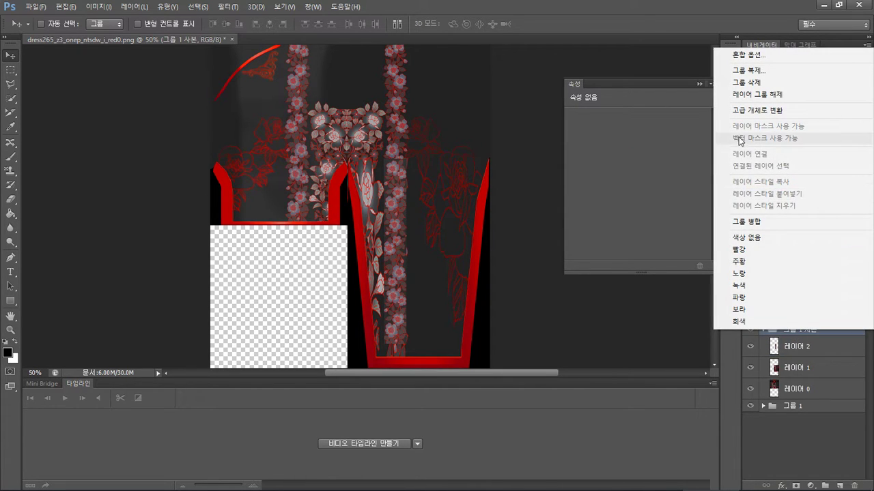
click(808, 219)
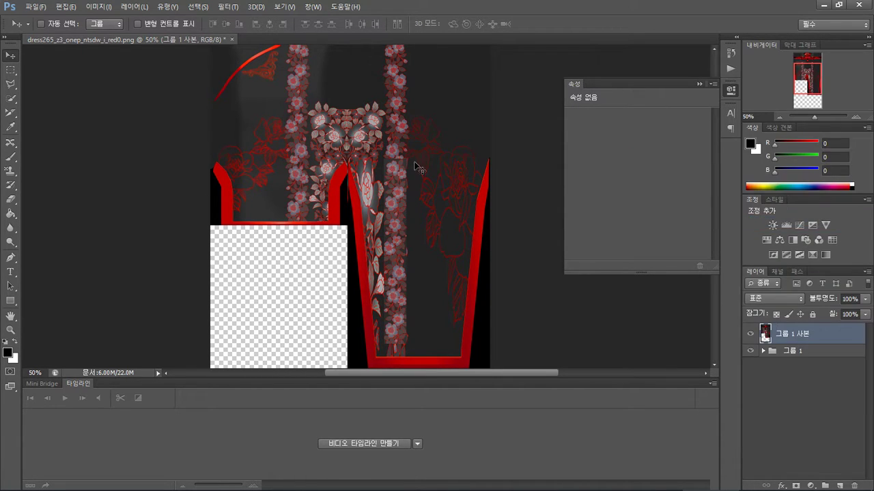
On 그룹 1 사본, try a content-aware fill at 100% opacity over a rectangular selection of the lower right flower strip
drag(412, 197, 408, 188)
key(shift+Down)
key(shift+Down)
key(shift+Down)
key(shift+Down)
key(shift+Down)
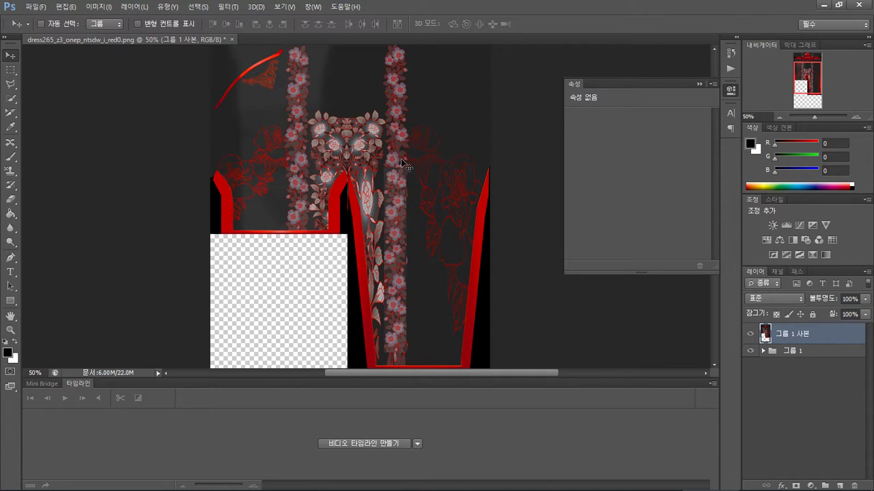
click(10, 69)
key(ctrl+shift+Up)
key(ctrl+shift+Up)
key(ctrl+shift+Up)
key(ctrl+shift+Up)
key(ctrl+shift+Up)
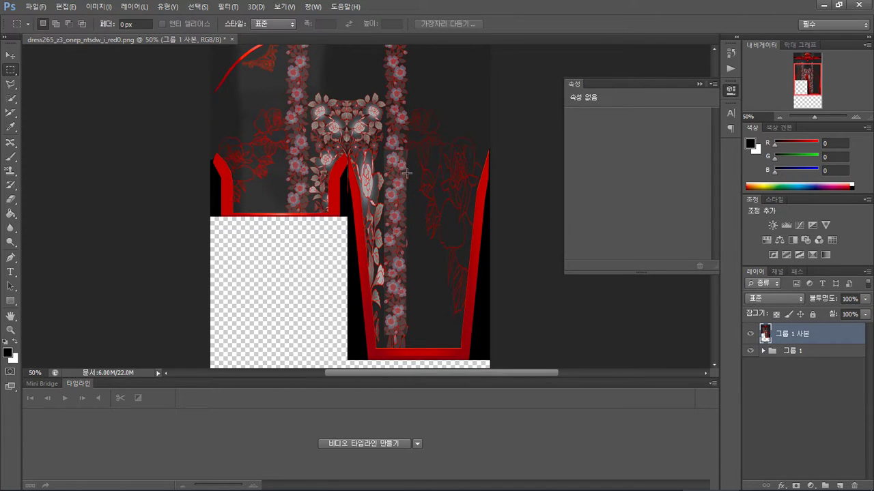
drag(410, 150, 383, 348)
click(66, 7)
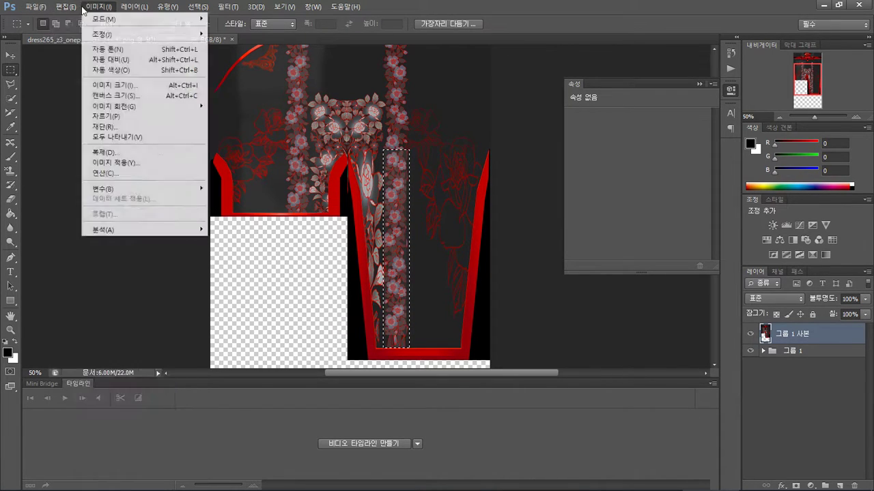
click(103, 164)
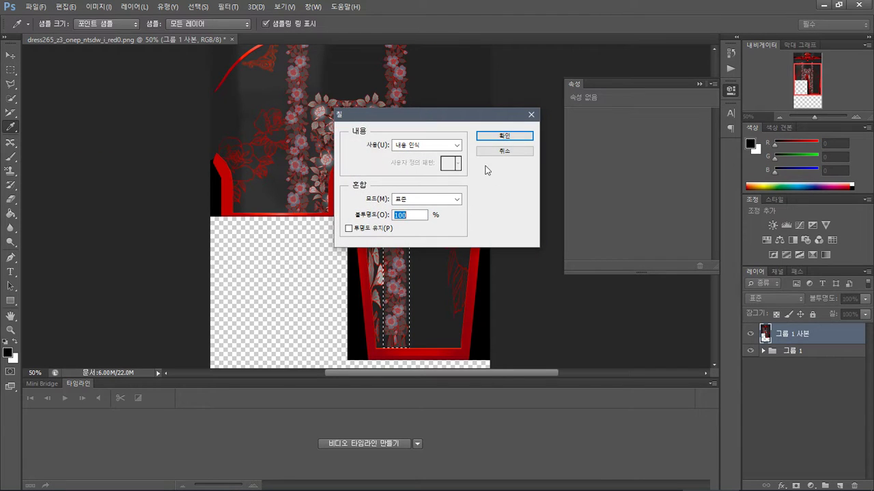
click(504, 136)
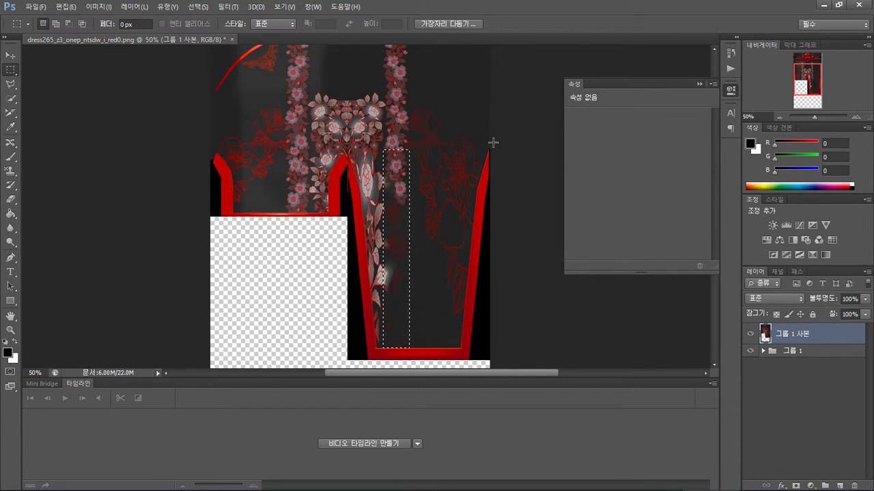
Deselect and inspect the filled strip, and undo the content-aware fill on 그룹 1 사본
click(441, 221)
scroll(420, 267, up, 2)
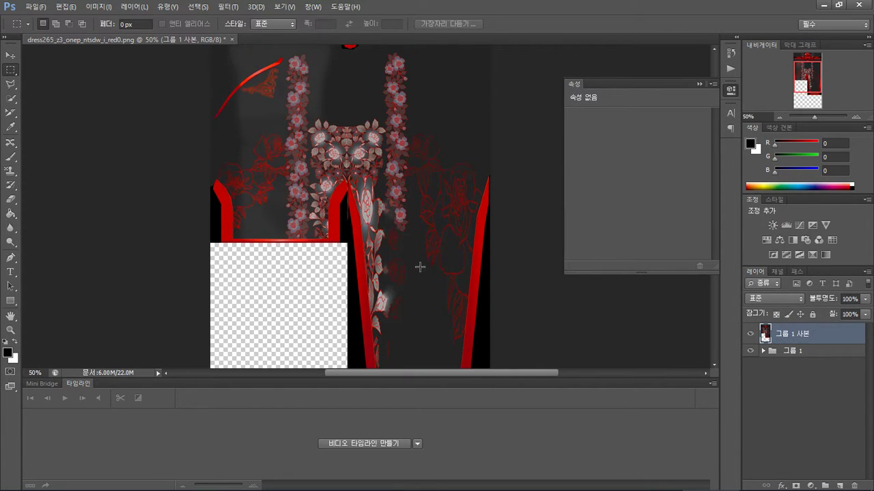
scroll(423, 252, up, 2)
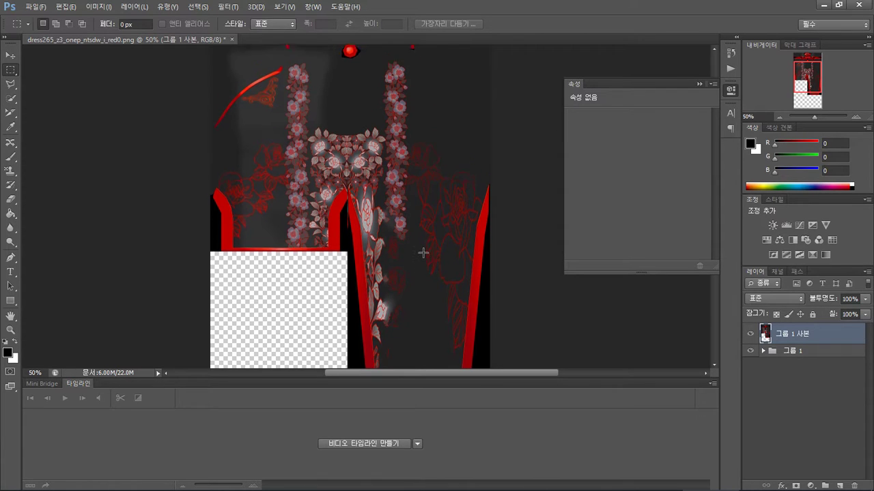
scroll(423, 252, down, 3)
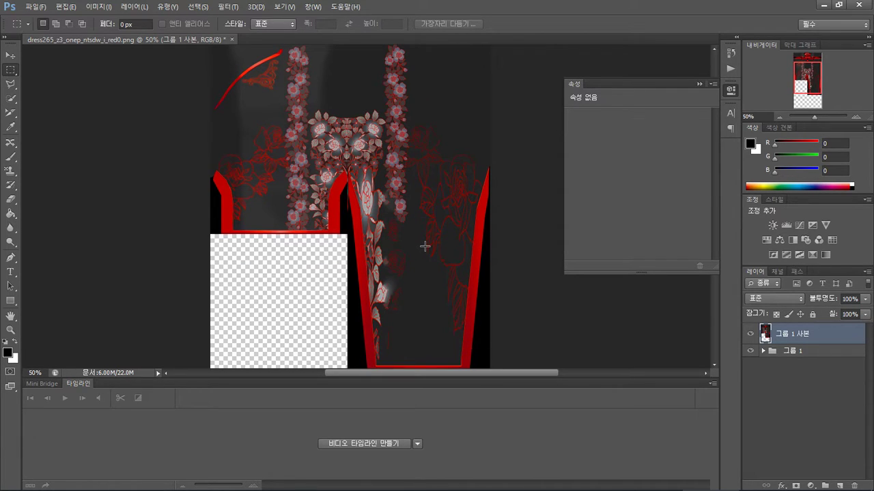
key(ctrl+z)
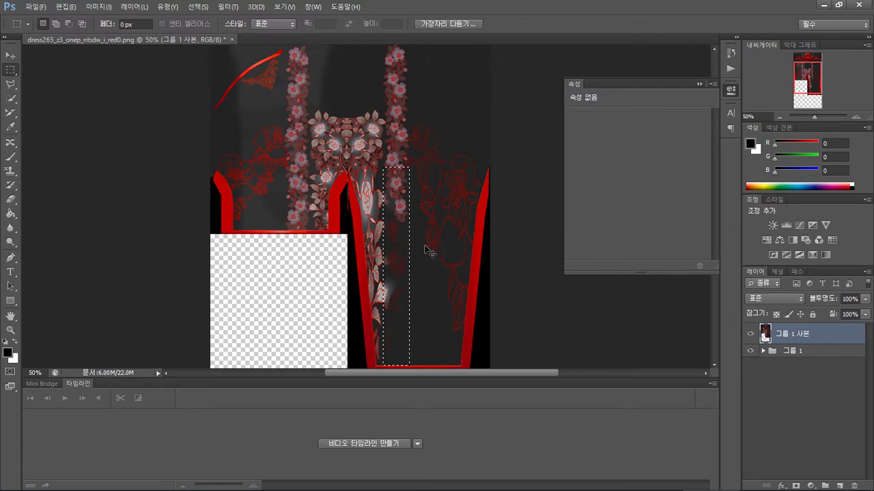
click(425, 247)
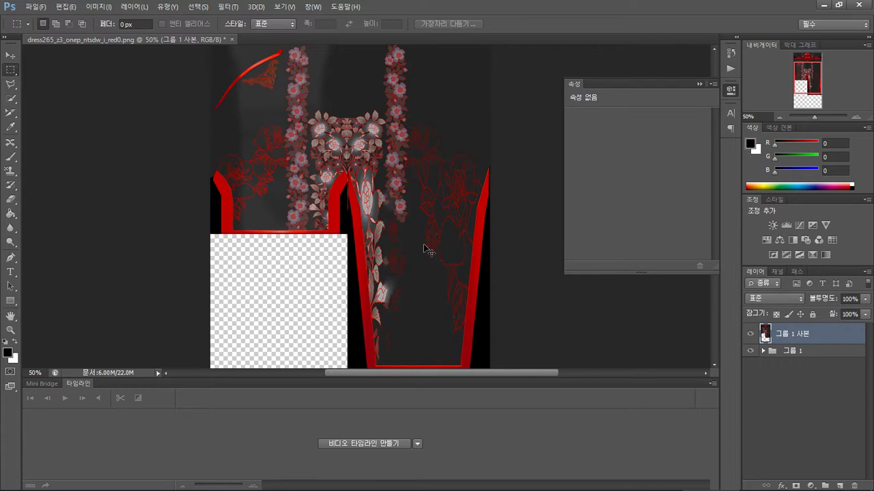
key(ctrl+z)
click(424, 246)
click(60, 8)
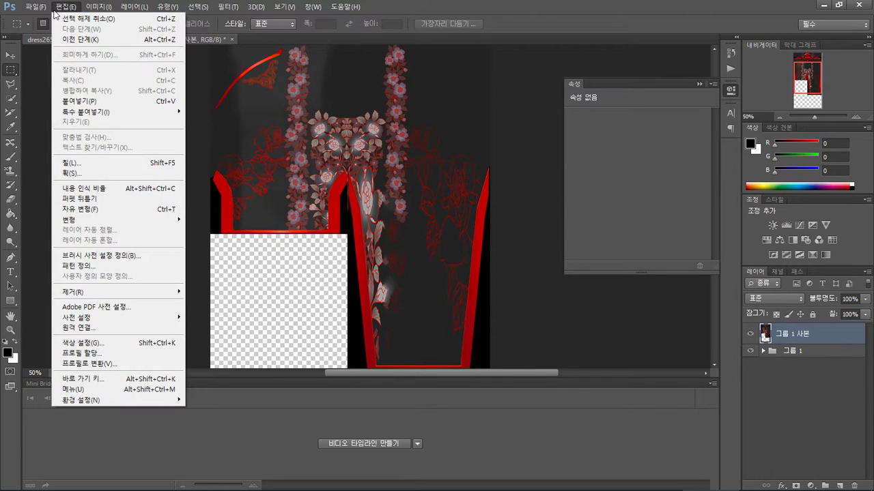
key(Escape)
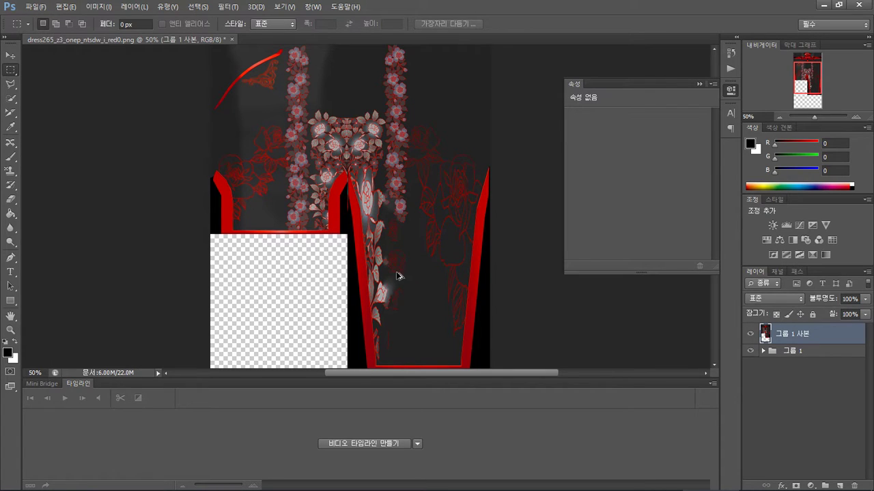
key(ctrl+z)
click(426, 267)
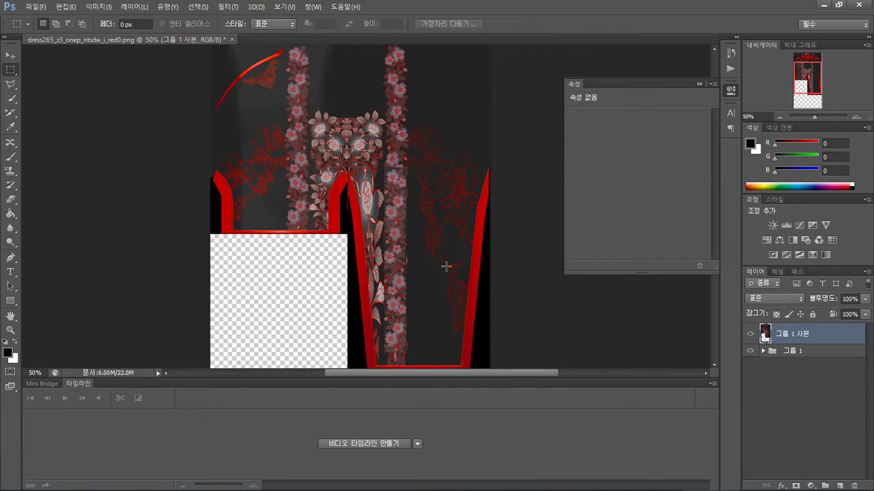
Expand 그룹 1, select 레이어 2 inside it, and hide 그룹 1 사본
click(762, 351)
click(799, 369)
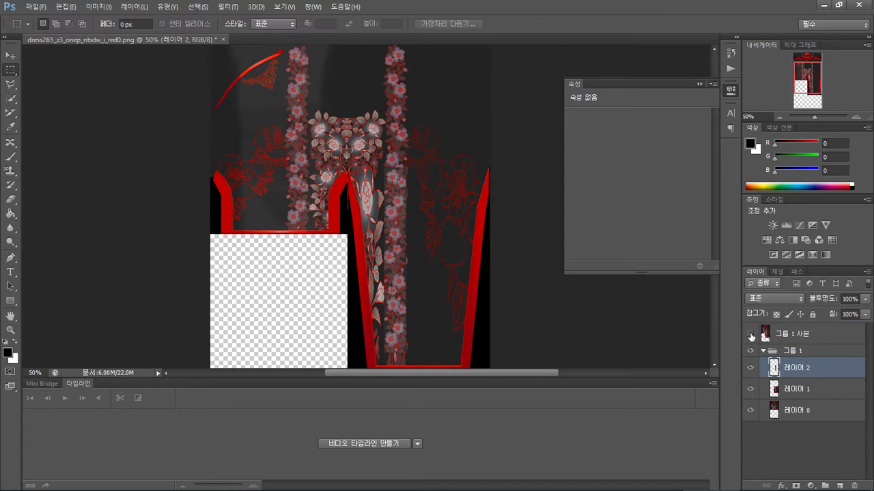
Try blend modes such as 색상 번, 어두운 색상, 밝게 하기 and 선형 라이트 on 레이어 2, then restore 표준
click(800, 301)
click(771, 43)
scroll(789, 297, down, 4)
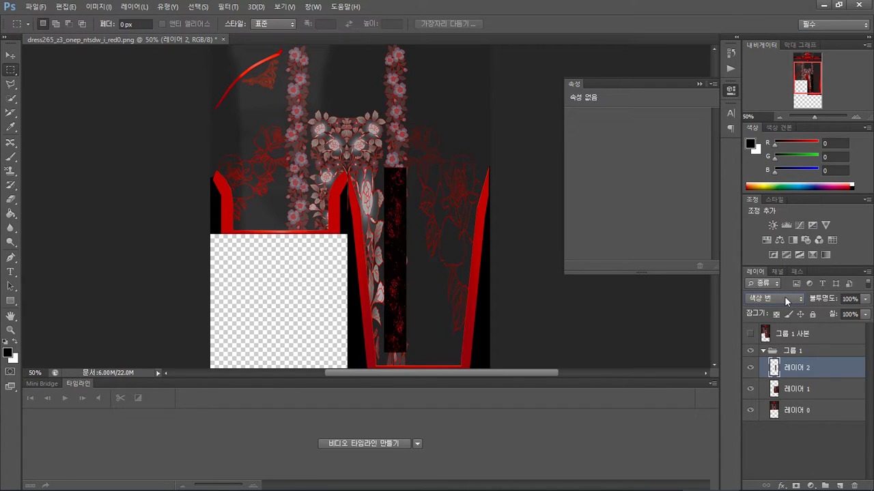
scroll(782, 296, down, 1)
scroll(781, 295, up, 1)
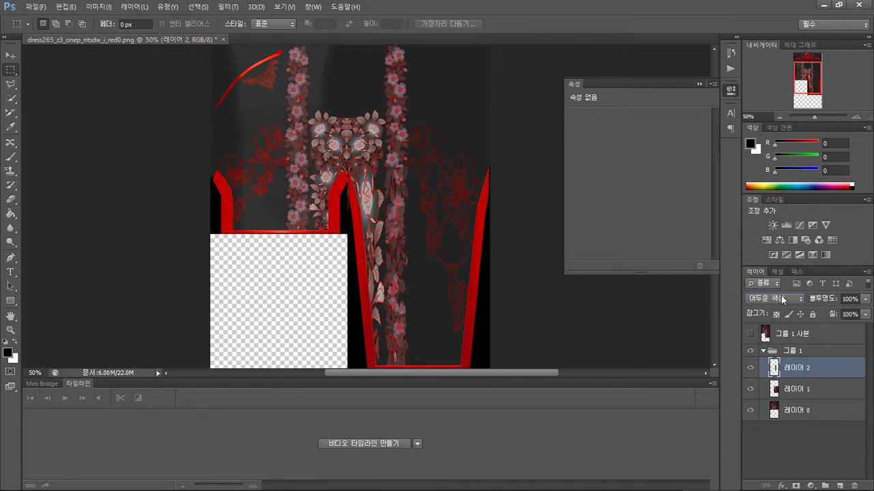
scroll(781, 295, down, 3)
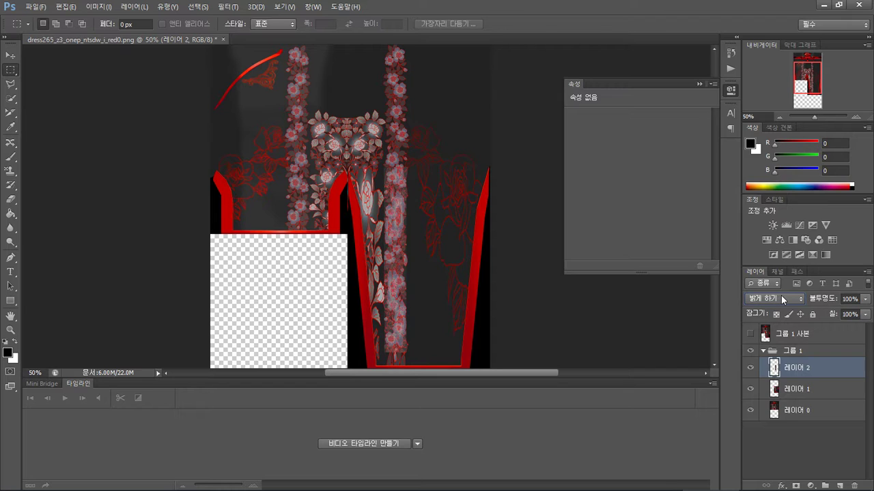
scroll(780, 296, down, 4)
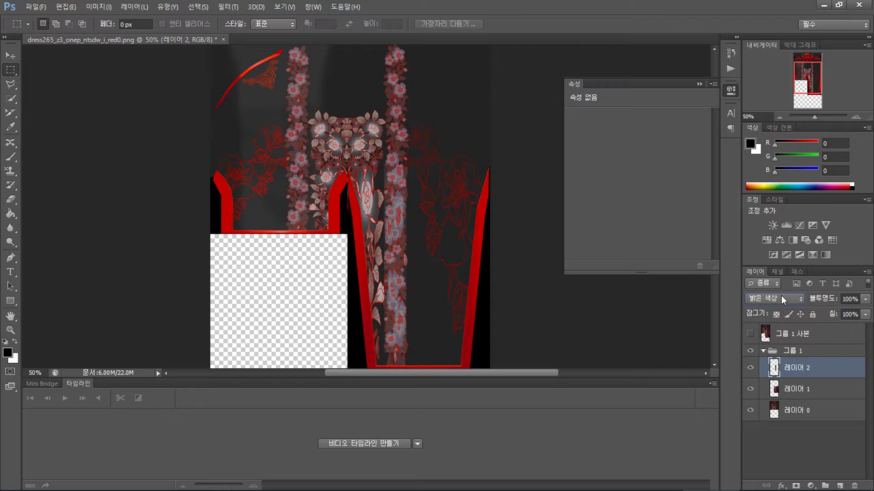
scroll(779, 294, down, 5)
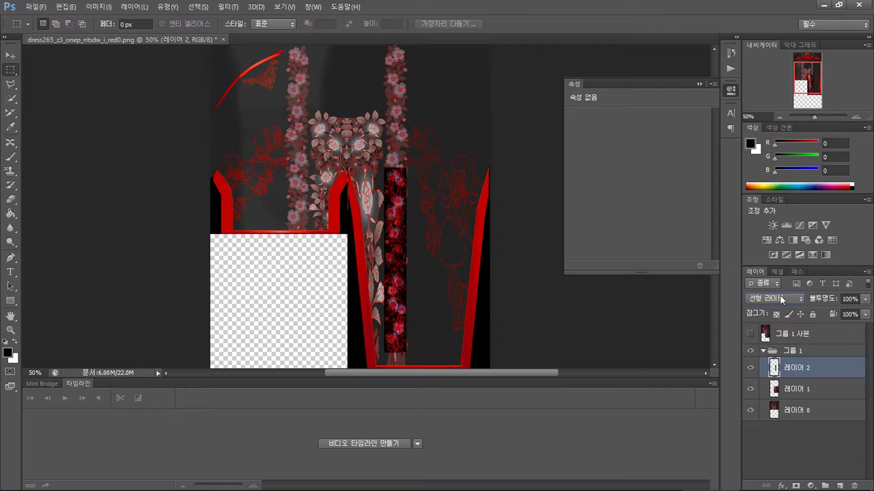
scroll(780, 295, up, 1)
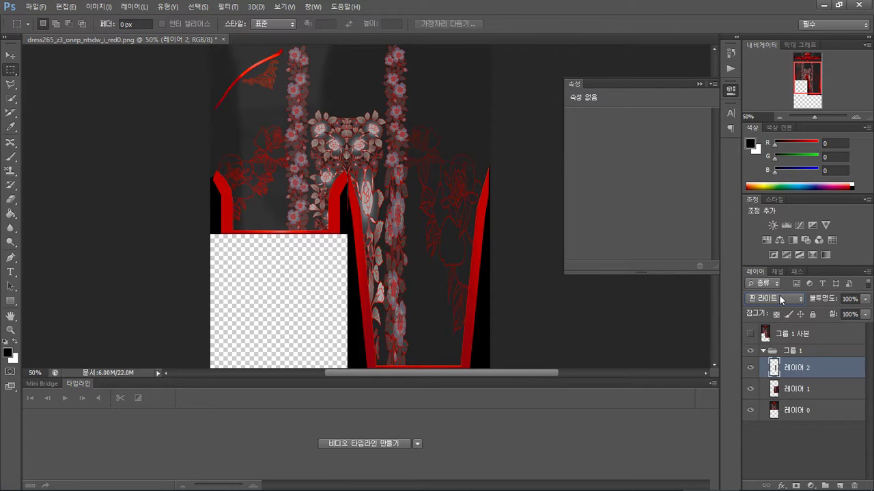
scroll(778, 295, down, 4)
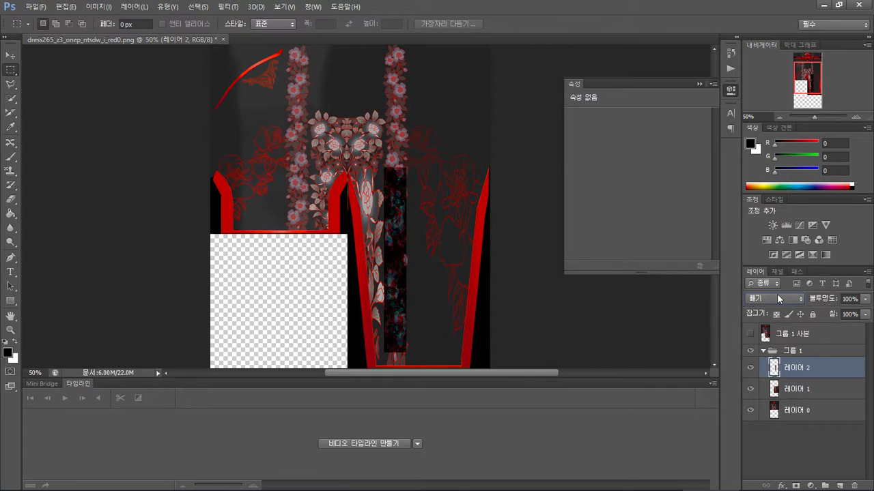
scroll(778, 297, down, 2)
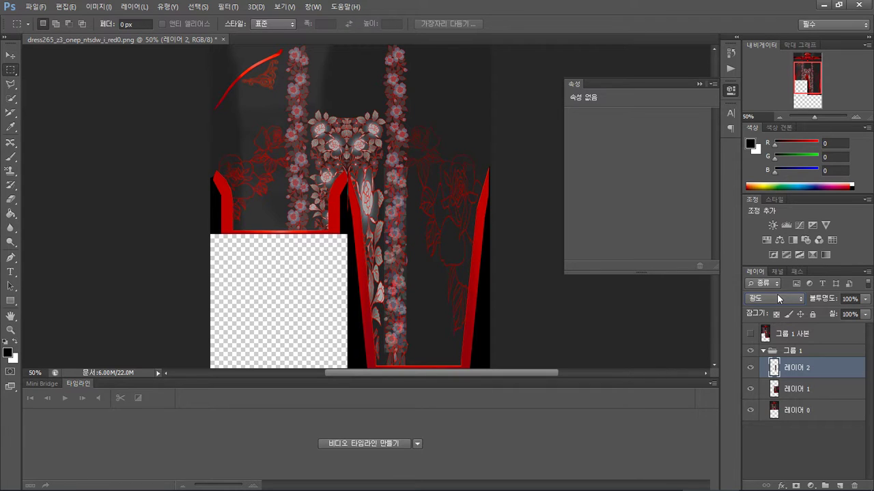
scroll(776, 293, up, 1)
scroll(776, 294, up, 10)
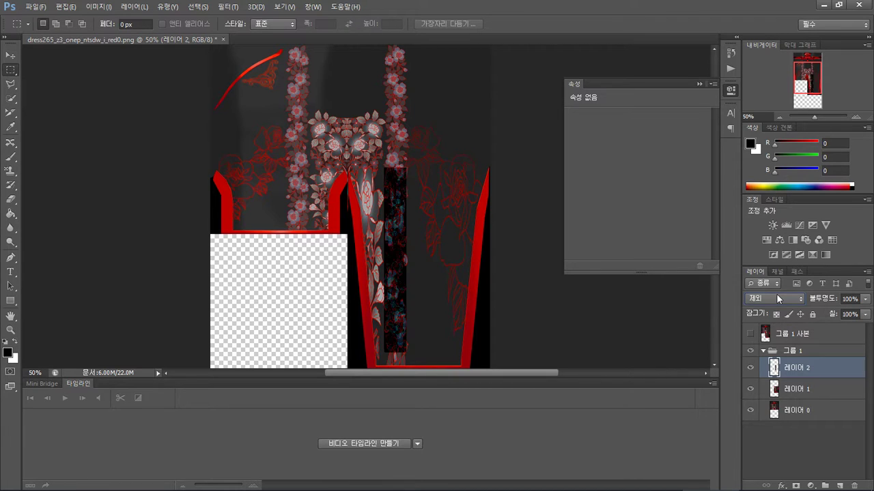
scroll(776, 294, up, 9)
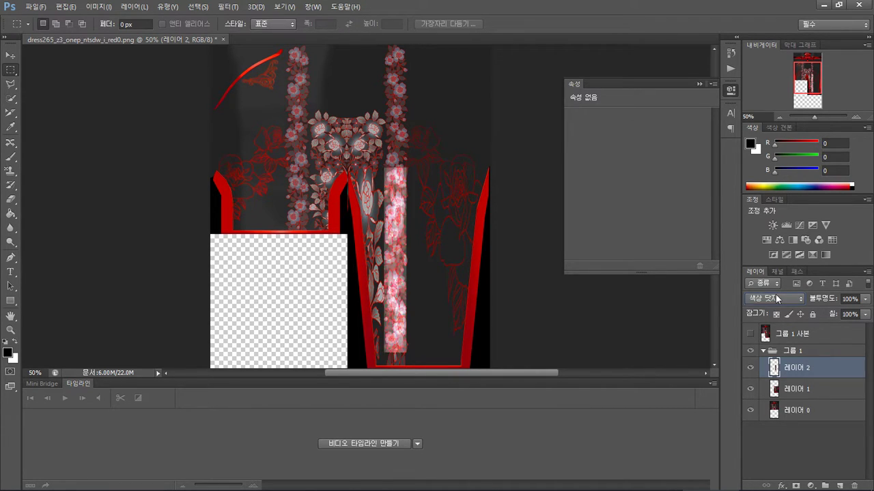
scroll(774, 293, up, 2)
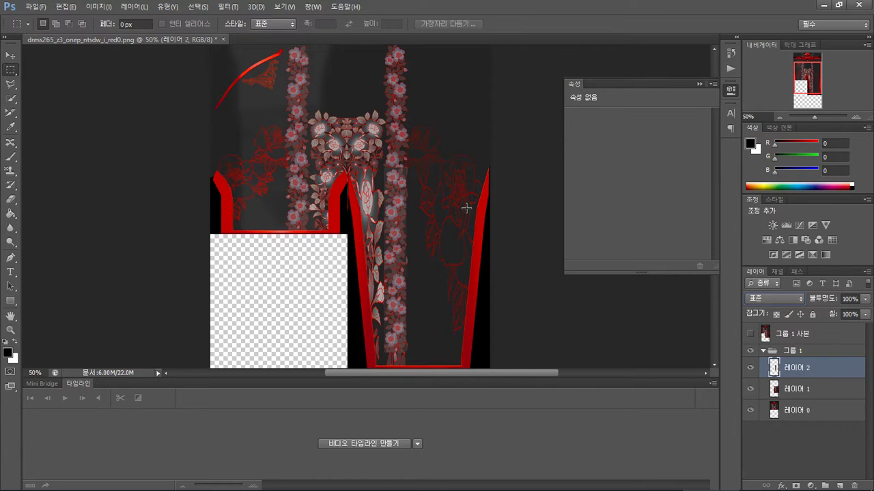
Compare more blend modes on 레이어 2, including 스크린 and 색상 닷지, and leave it set to 어두운 색상
key(shift+plus)
key(shift+plus)
key(shift+plus)
key(shift+plus)
key(shift+plus)
key(shift+plus)
key(shift+plus)
key(shift+plus)
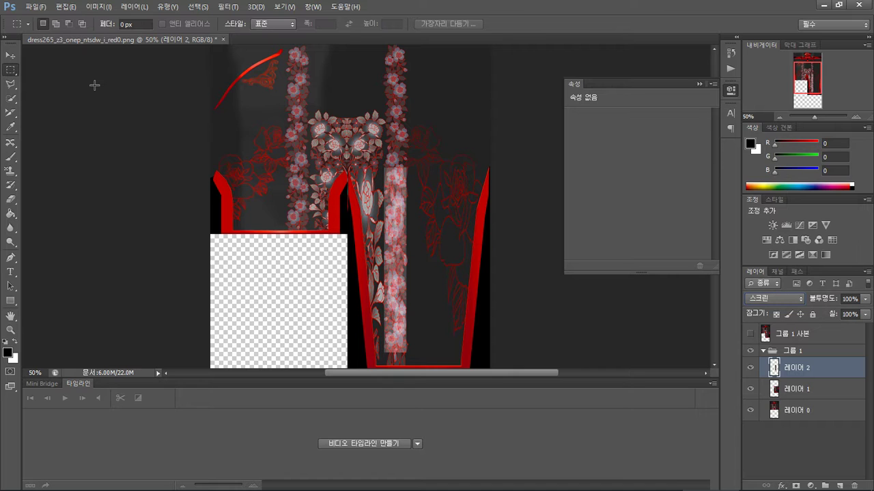
key(shift+plus)
key(shift+minus)
key(shift+plus)
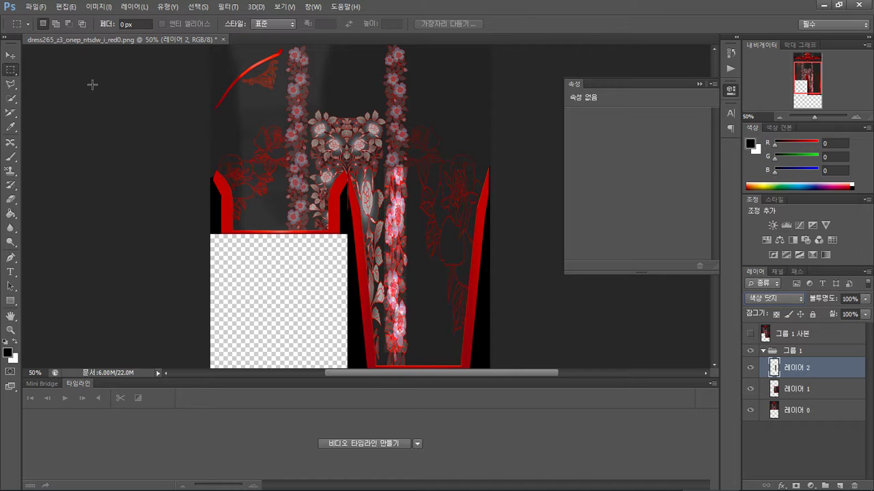
key(shift+minus)
key(shift+minus)
key(shift+minus)
key(shift+minus)
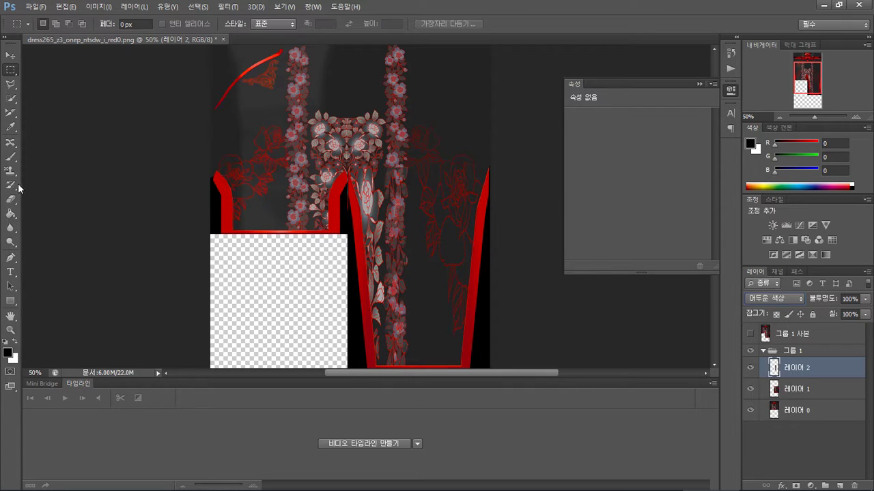
Sample the skirt's dark grey (RGB 35, 35, 35) as the brush color and add a new layer directly below 레이어 2
click(11, 156)
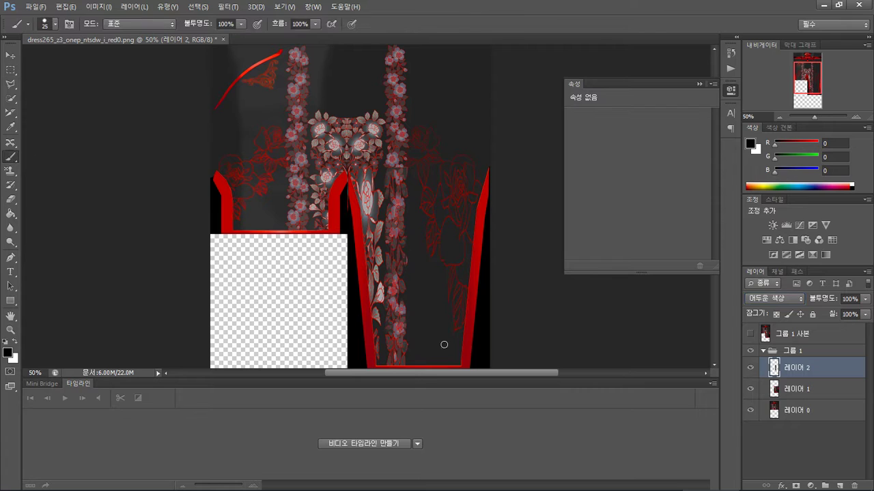
alt+click(428, 324)
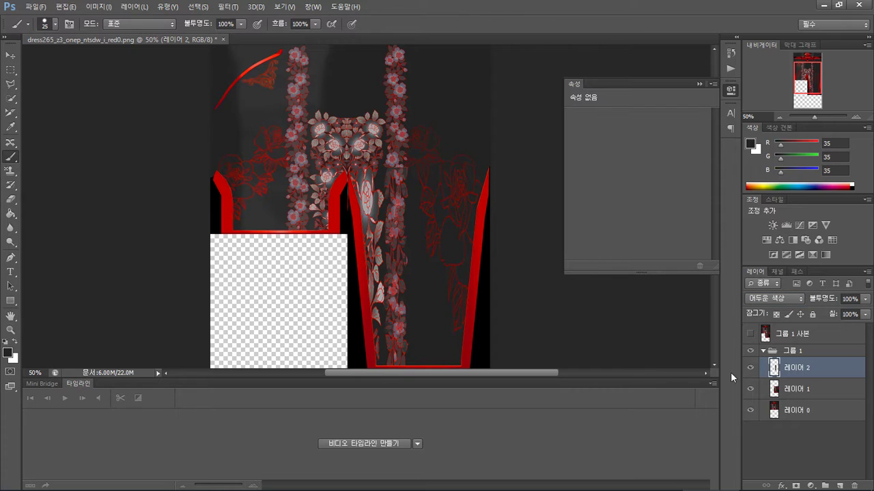
click(840, 486)
drag(787, 369, 806, 385)
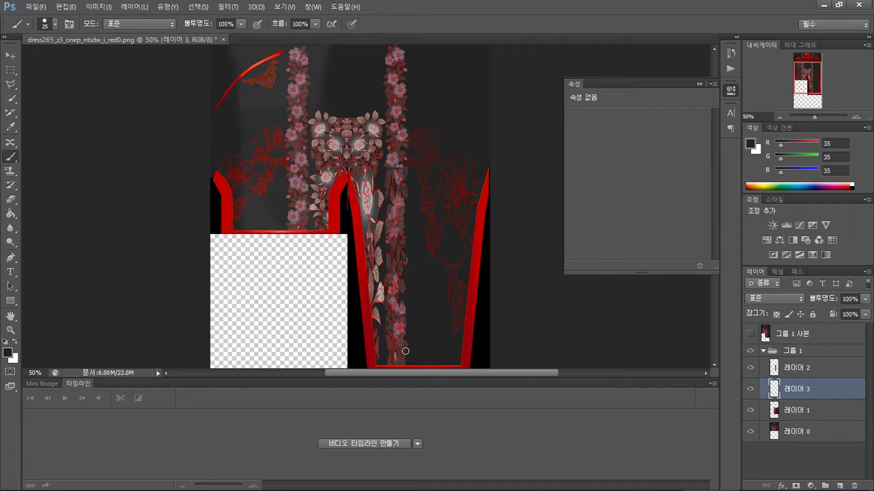
Paint over the stretched flower strip on 레이어 3 with a 90 px dark grey brush, and reselect 레이어 2
key(bracketright)
key(bracketright)
key(bracketright)
key(bracketright)
key(bracketright)
key(bracketright)
drag(404, 351, 403, 196)
key(shift+plus)
key(shift+plus)
key(shift+plus)
key(shift+plus)
key(shift+plus)
key(shift+plus)
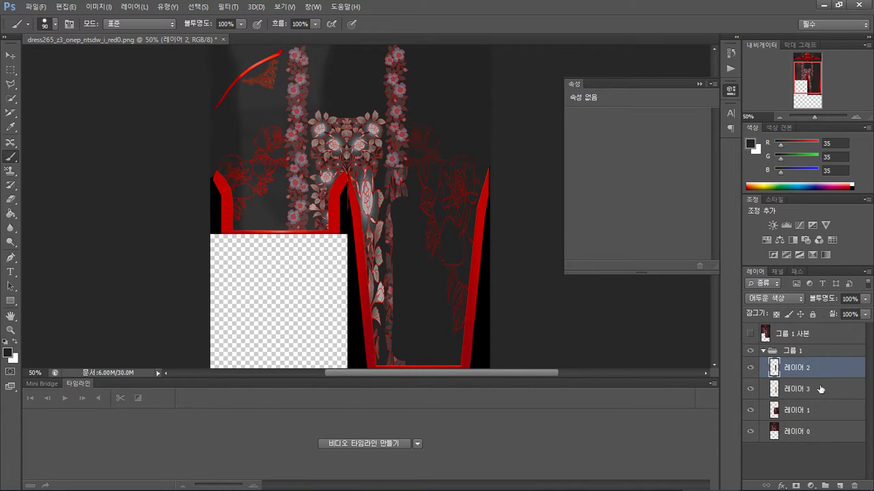
key(shift+alt+n)
mouse_move(394, 183)
mouse_down()
mouse_move(390, 266)
mouse_move(390, 186)
mouse_move(400, 219)
mouse_move(410, 360)
mouse_up()
click(805, 374)
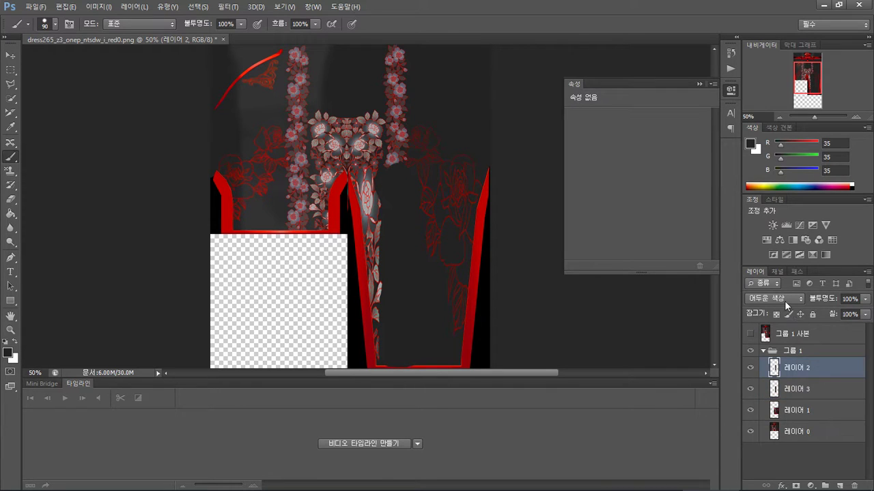
Test blend modes such as 선형 닷지(추가), 핀 라이트, 차이 and 곱하기 on 레이어 2 over the painted area, then restore 표준
click(785, 300)
key(shift+alt+g)
scroll(781, 299, up, 7)
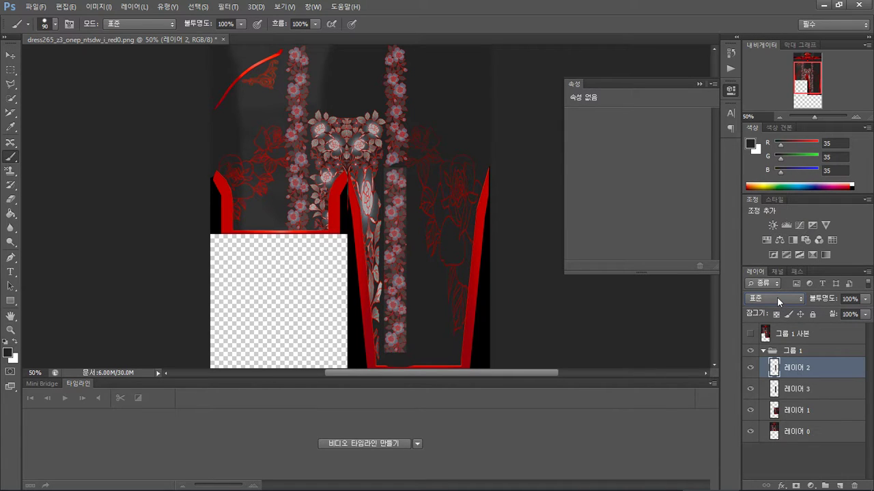
scroll(777, 299, down, 10)
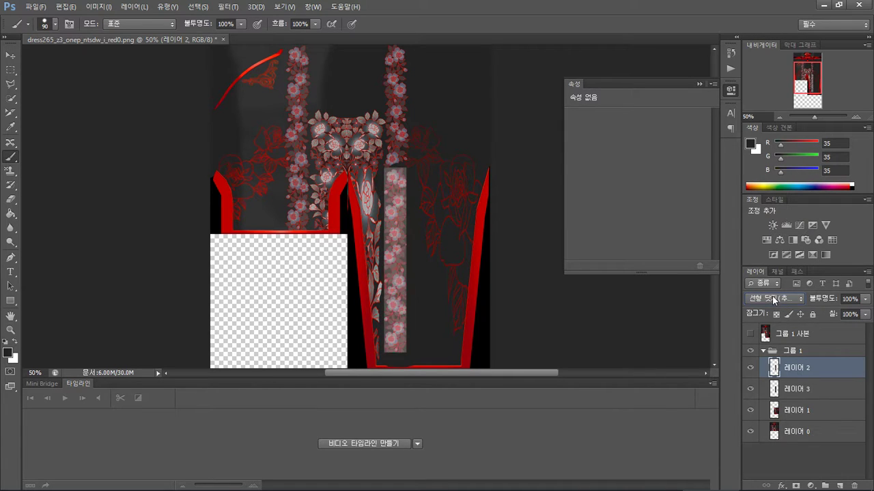
scroll(774, 299, down, 8)
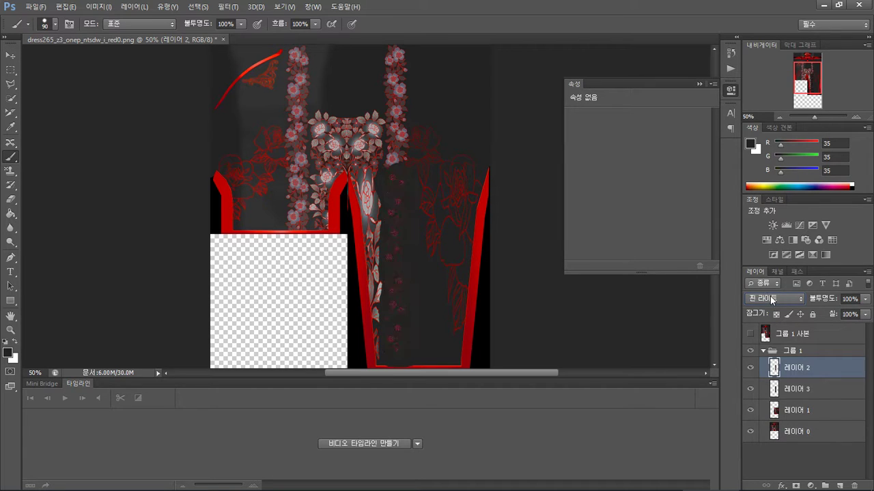
scroll(771, 299, down, 7)
scroll(766, 295, down, 2)
scroll(765, 297, up, 1)
scroll(762, 295, up, 6)
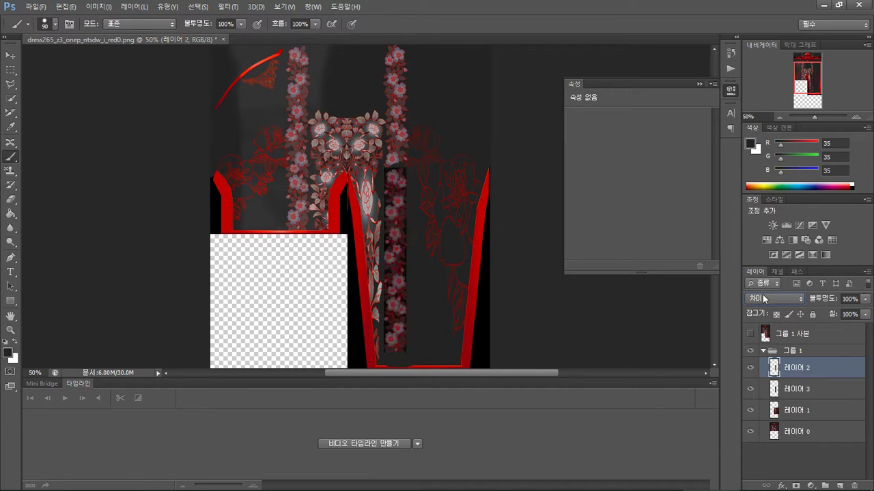
scroll(763, 298, up, 16)
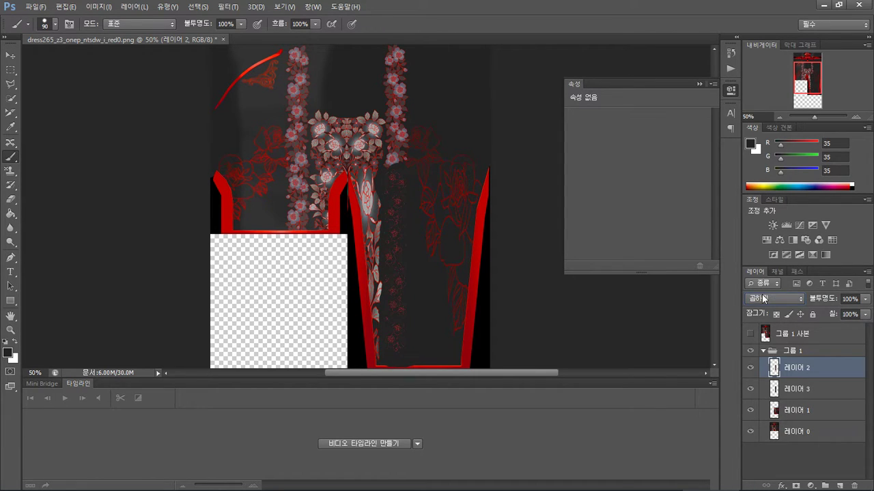
click(765, 298)
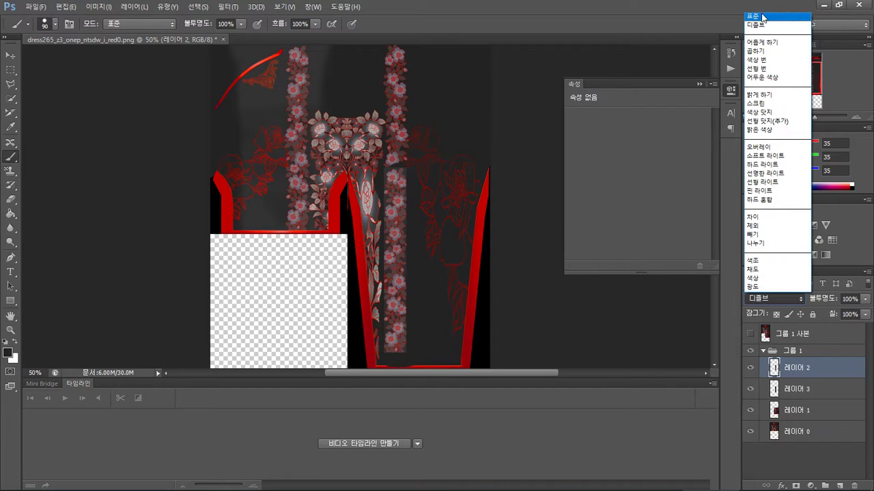
click(763, 15)
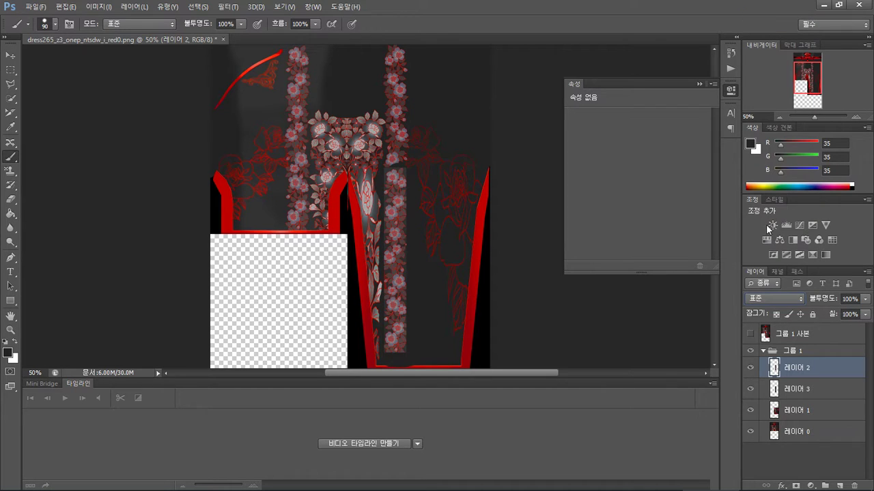
Hide 레이어 3 and add a layer mask to 레이어 2
click(750, 389)
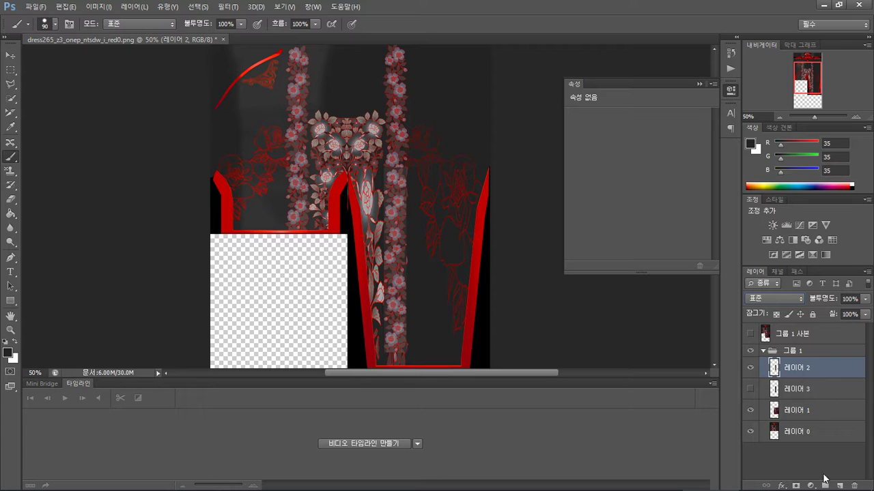
click(796, 486)
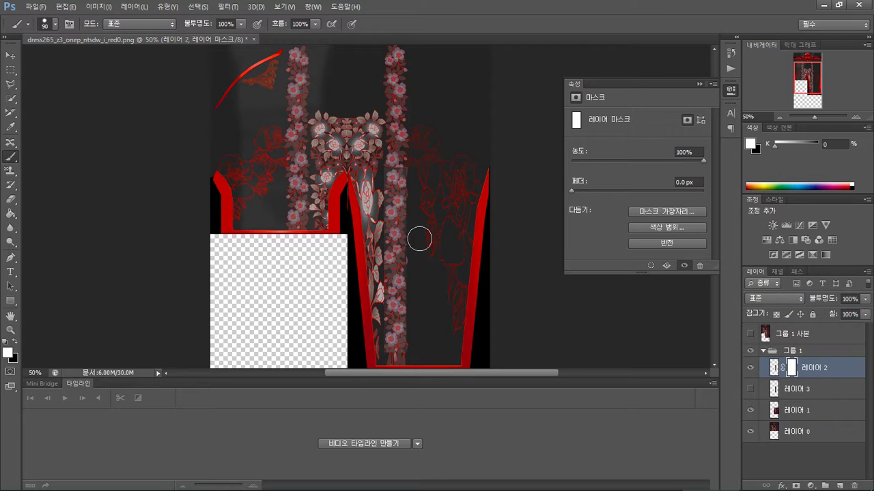
Erase 레이어 2's mask with a 400 px eraser along the edge of the flower strip, from the central ornament downwards
click(11, 200)
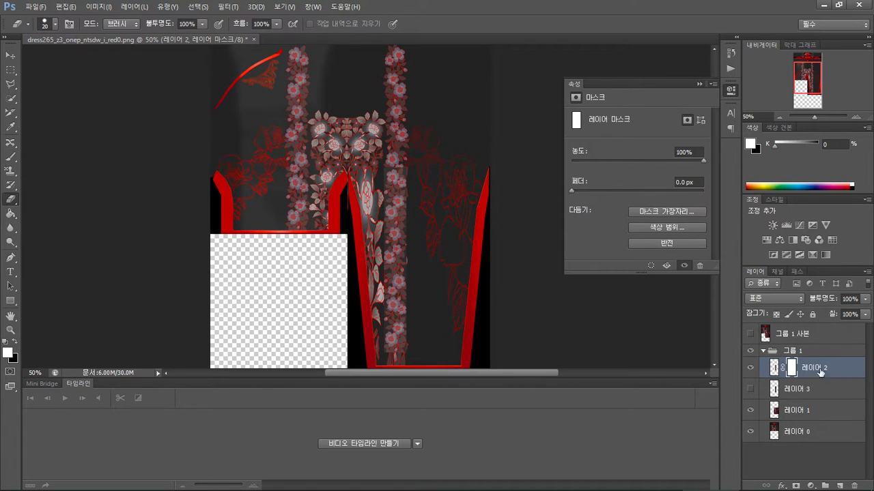
click(345, 146)
key(bracketright)
key(bracketright)
key(bracketright)
key(bracketright)
key(bracketright)
key(bracketright)
key(bracketright)
key(bracketright)
key(bracketright)
key(bracketright)
key(bracketright)
key(bracketright)
key(bracketright)
key(bracketright)
key(bracketright)
key(bracketright)
key(bracketright)
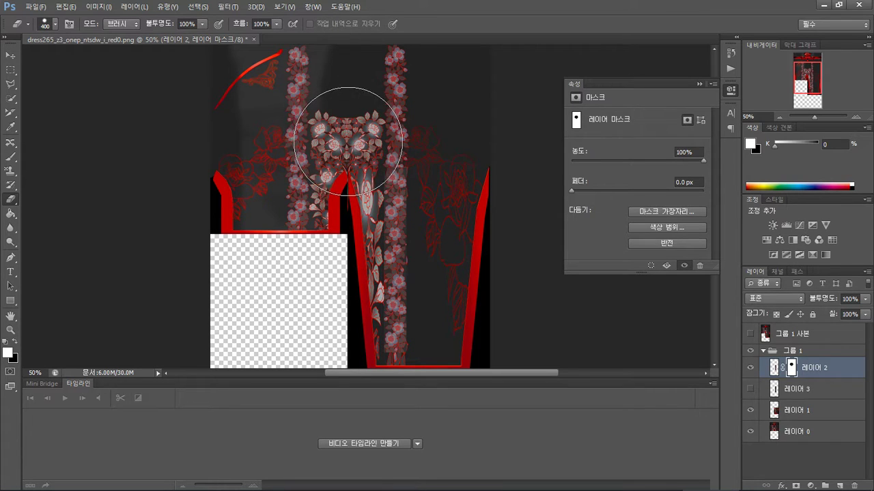
mouse_move(348, 141)
mouse_down()
mouse_move(426, 113)
mouse_move(446, 121)
mouse_move(451, 140)
mouse_move(481, 164)
mouse_move(464, 332)
mouse_move(464, 238)
mouse_move(453, 230)
mouse_move(463, 198)
mouse_move(501, 275)
mouse_move(474, 278)
mouse_move(458, 263)
mouse_move(530, 312)
mouse_move(510, 354)
mouse_move(453, 341)
mouse_move(461, 361)
mouse_move(453, 323)
mouse_move(335, 333)
mouse_up()
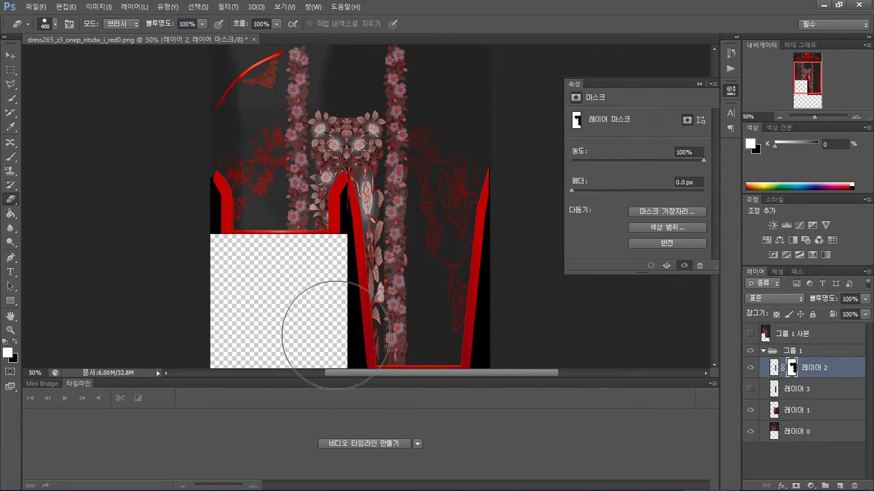
Continue erasing 레이어 2's mask along the lower flower strip, from the skirt hem back up to the ornament
scroll(335, 334, down, 2)
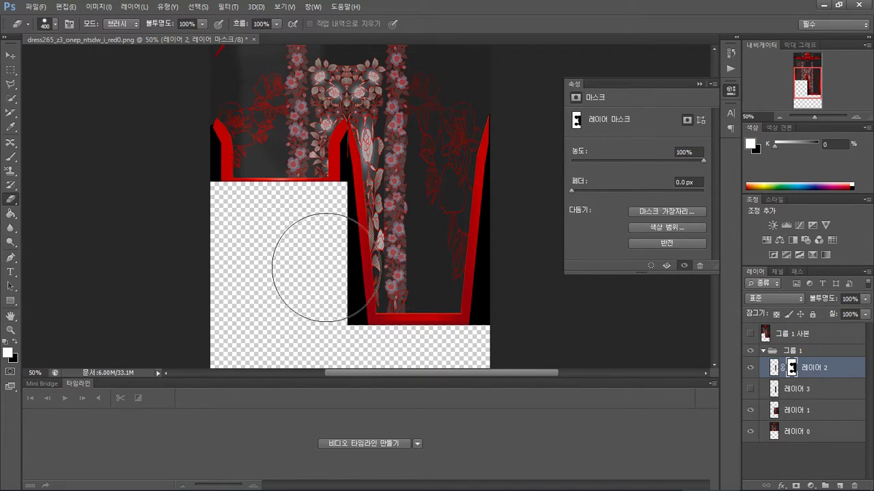
mouse_move(327, 267)
mouse_down()
mouse_move(312, 258)
mouse_move(312, 225)
mouse_move(316, 195)
mouse_move(332, 213)
mouse_move(322, 164)
mouse_move(333, 113)
mouse_up()
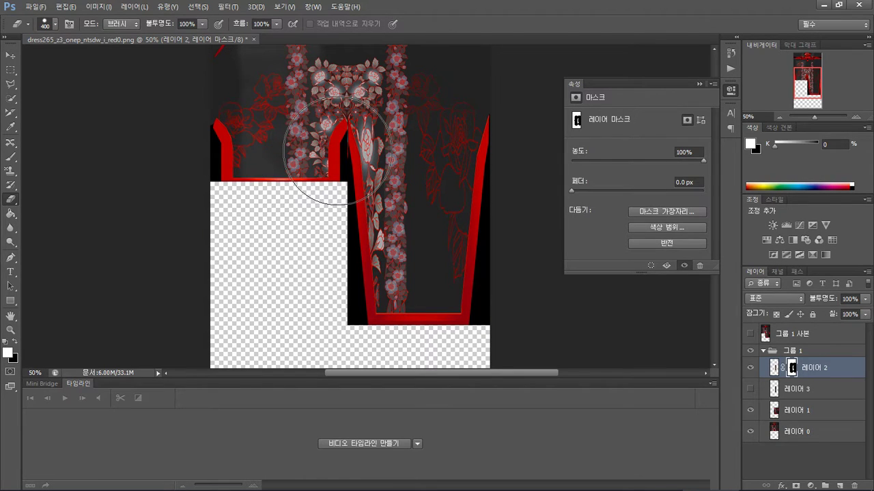
ctrl+drag(292, 131, 292, 167)
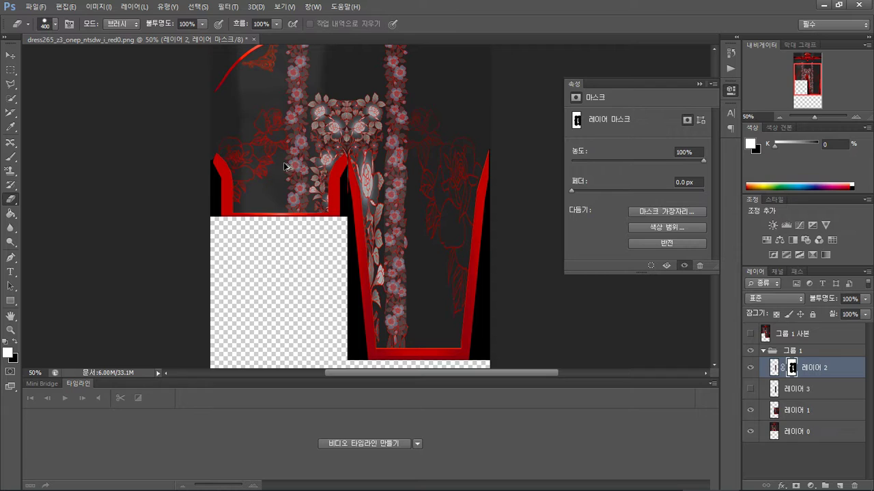
Revert the document history to the 레이어 마스크 추가 state, discarding all eraser strokes on 레이어 2's mask
click(731, 52)
scroll(651, 88, down, 3)
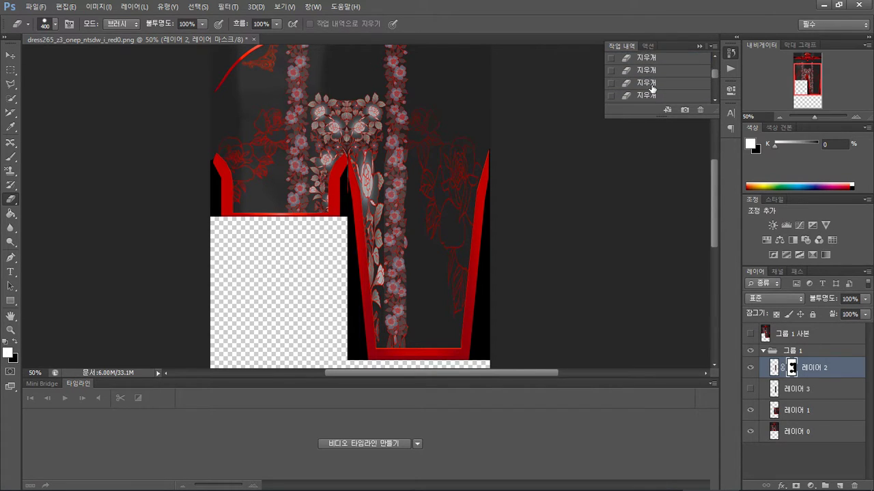
scroll(651, 88, up, 5)
scroll(659, 91, down, 2)
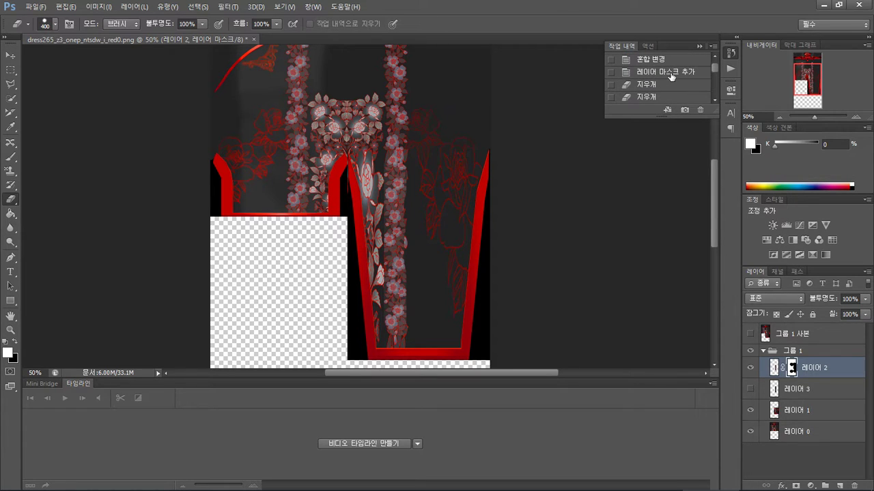
click(671, 74)
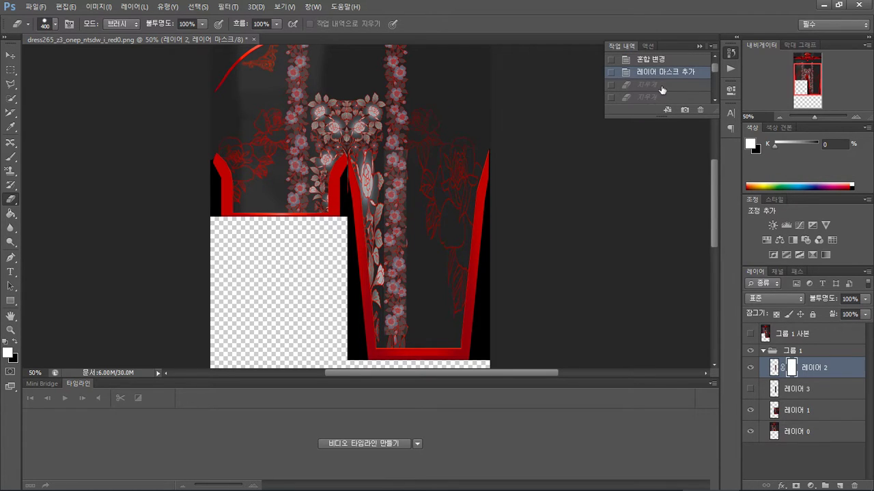
click(7, 100)
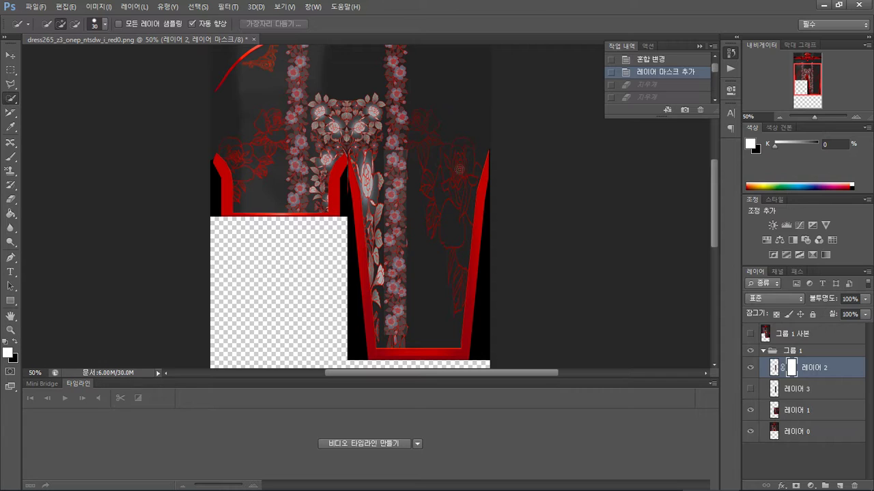
click(408, 155)
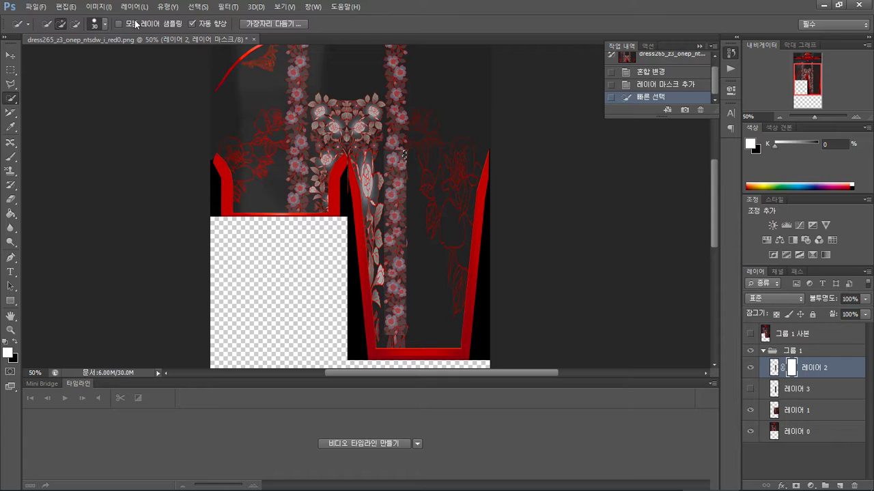
click(380, 152)
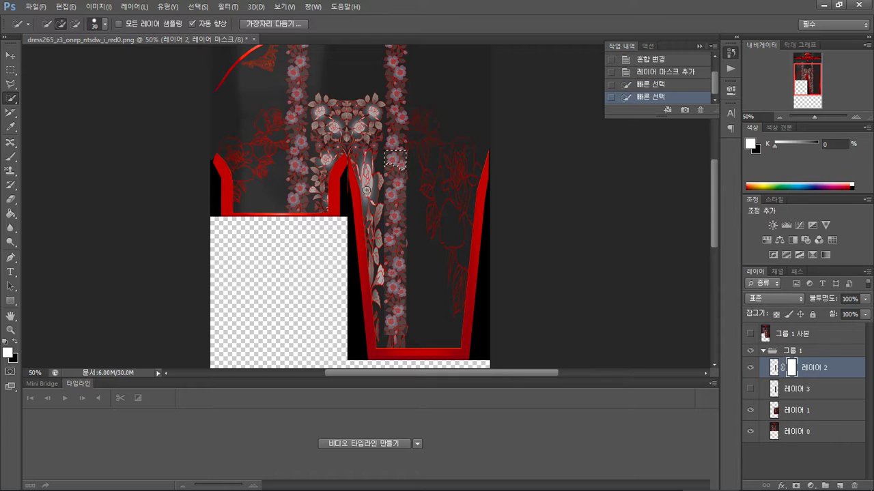
key(ctrl+z)
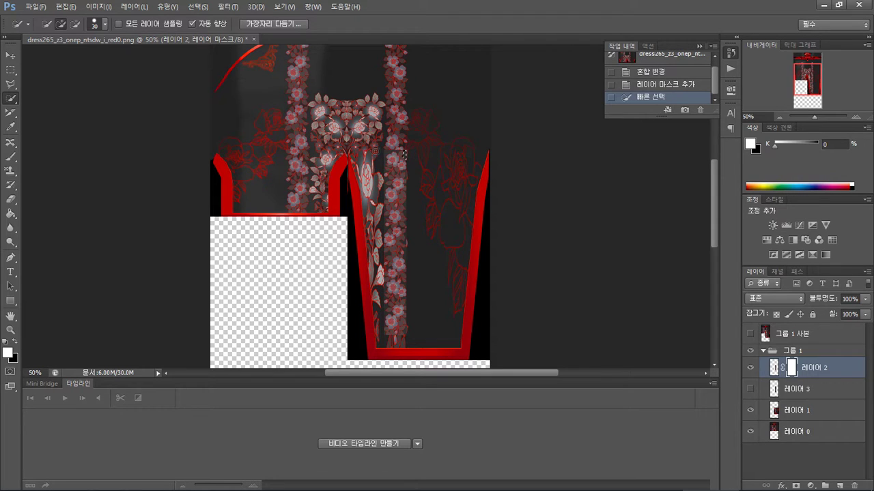
key(ctrl+z)
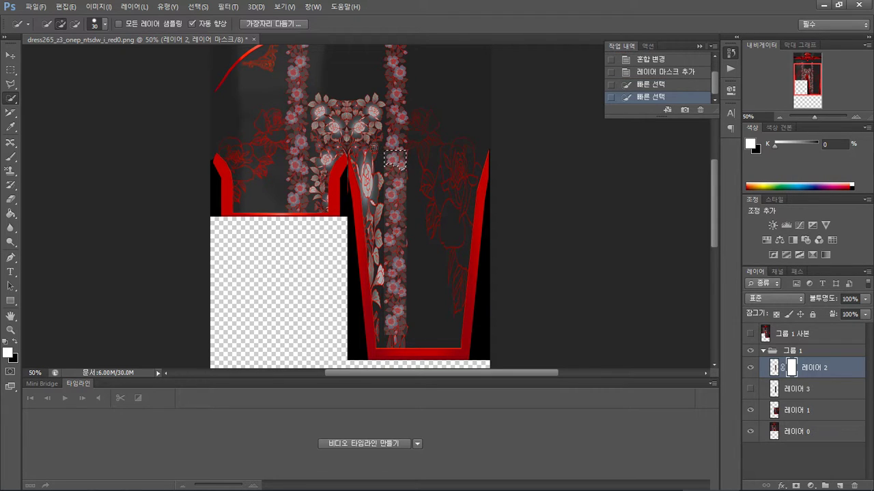
alt+click(412, 159)
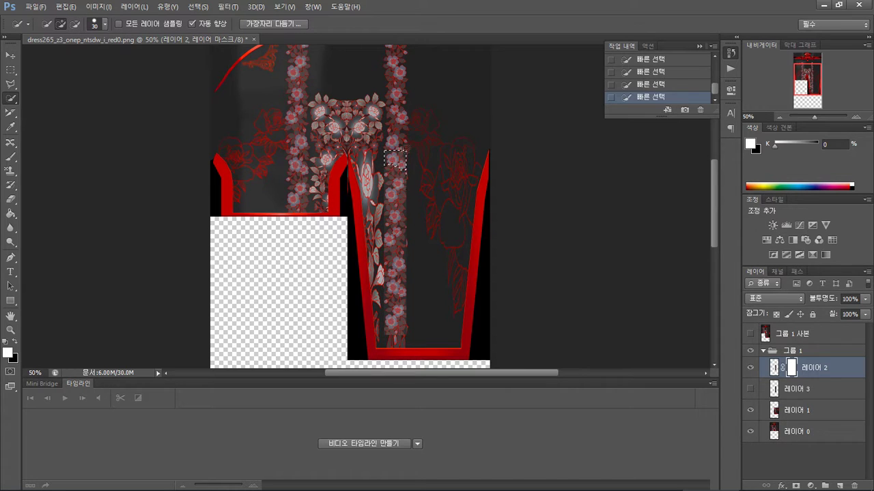
key(ctrl+alt+z)
key(ctrl+alt+z)
key(ctrl+alt+z)
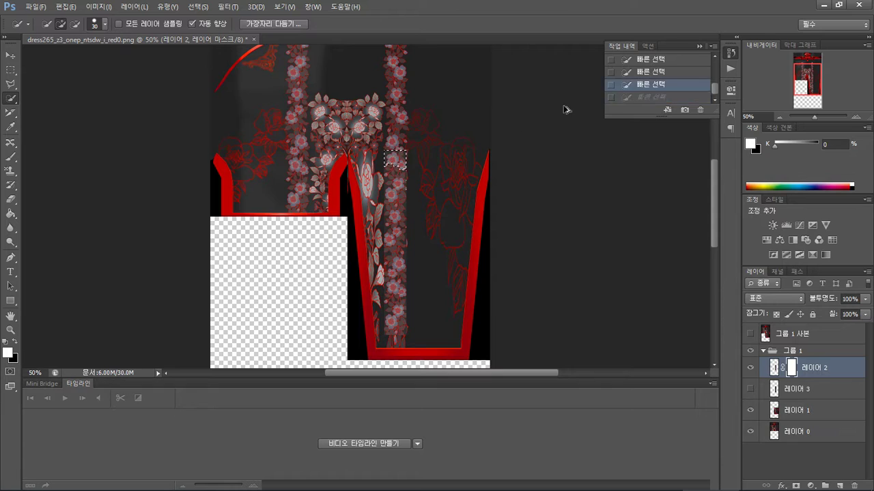
key(ctrl+alt+z)
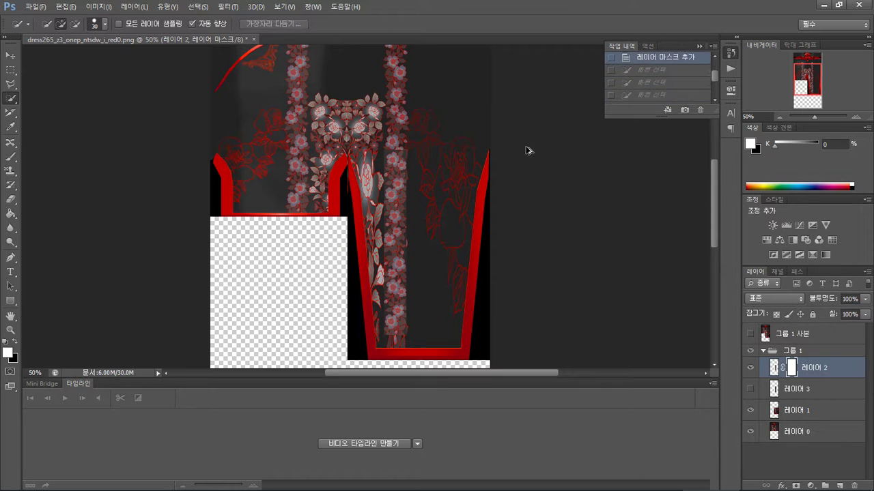
Select the patches at the upper end of the flower strip with Quick Selection and clear them from 레이어 2's mask
click(408, 154)
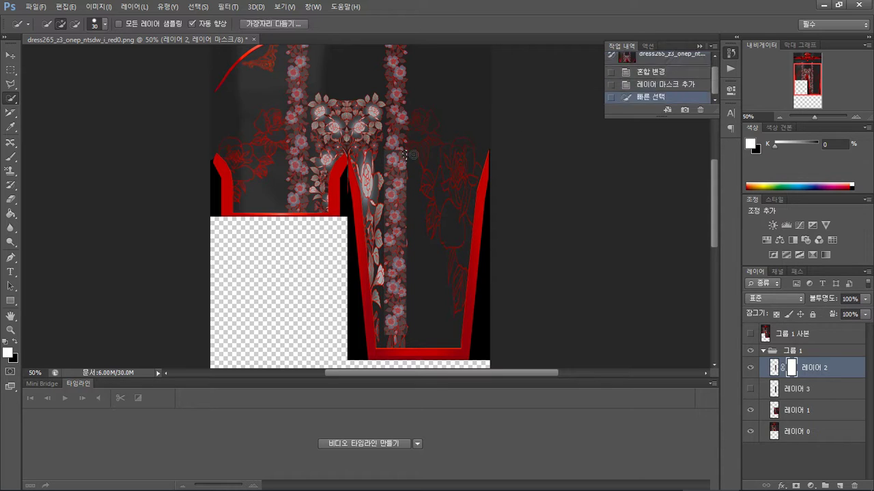
key(Delete)
click(396, 157)
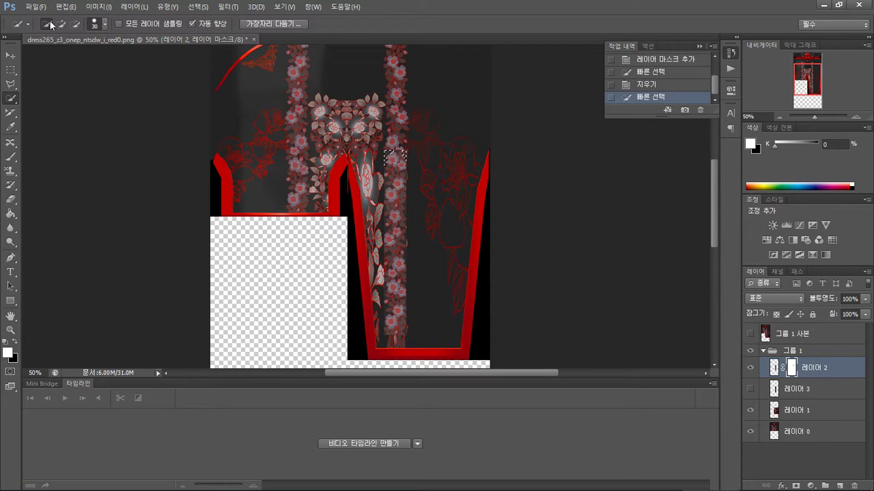
key(Delete)
click(490, 238)
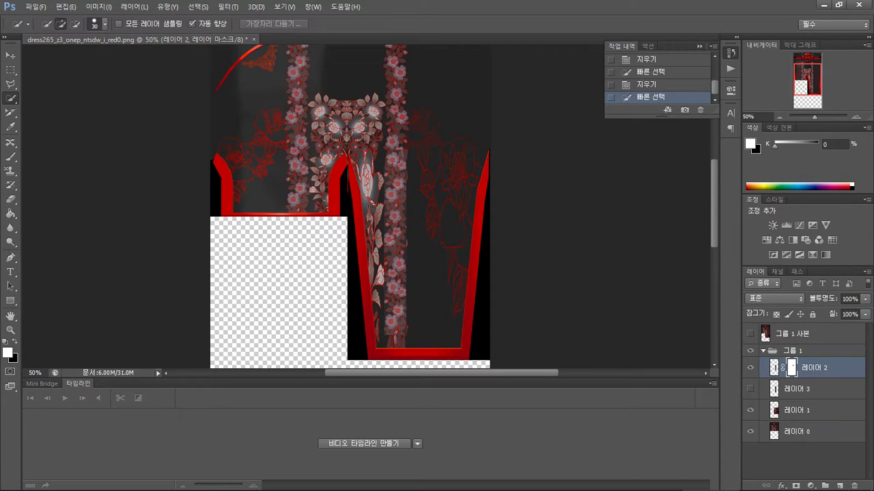
Try clearing a patch midway along the strip's right edge, undo it, and clear a small quick-selected patch farther down 레이어 2's mask
click(408, 208)
key(Delete)
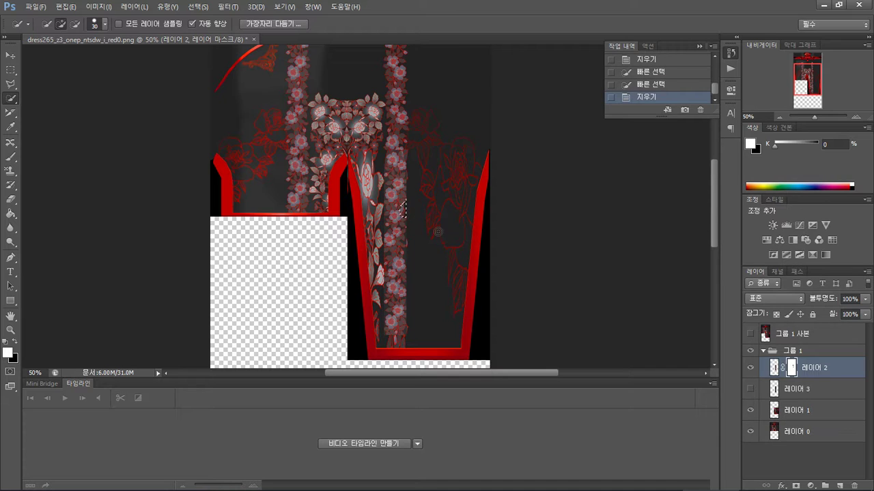
key(ctrl+z)
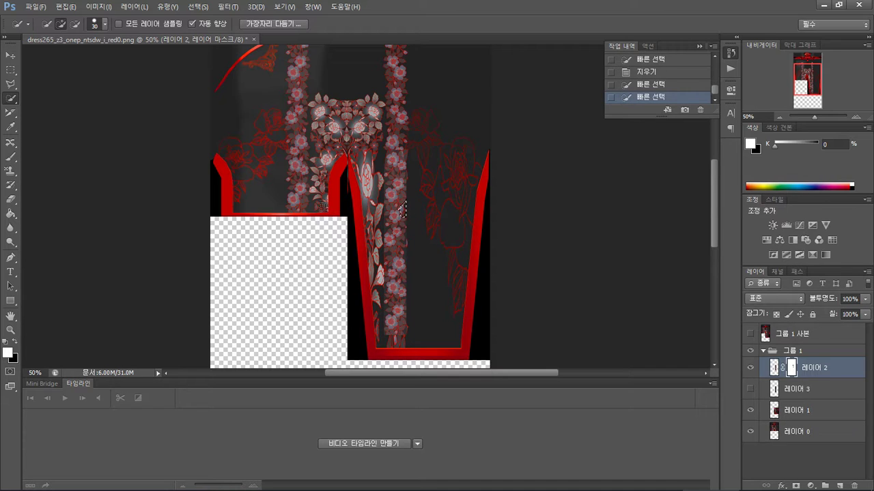
key(ctrl+d)
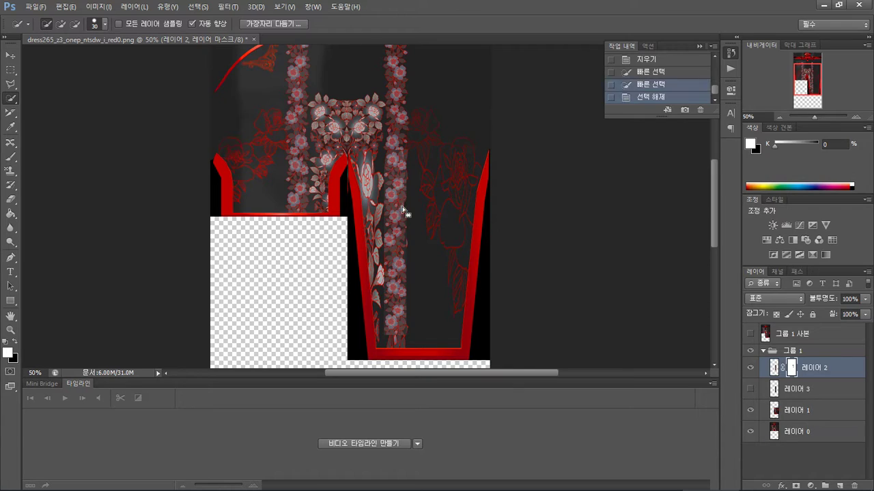
click(408, 260)
key(Delete)
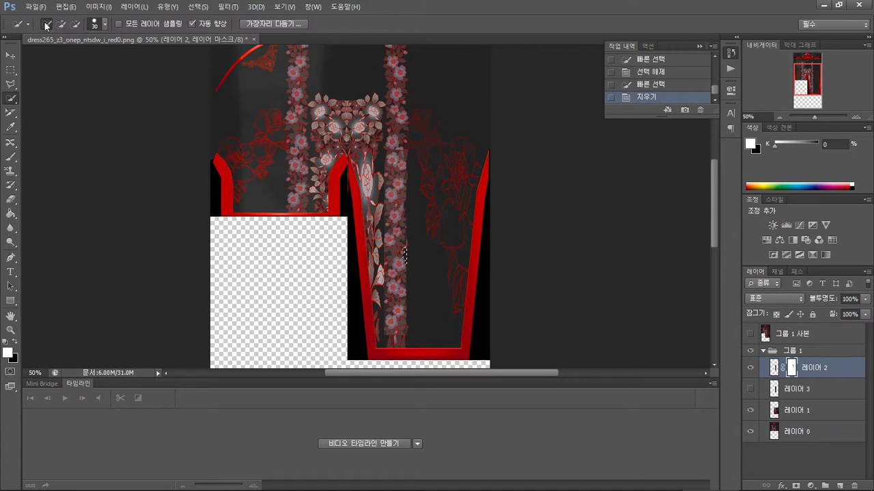
Switch to the Magic Wand and clear the background beside the lowest flowers on the strip's left edge from 레이어 2's mask
click(19, 26)
click(19, 26)
click(9, 101)
click(31, 106)
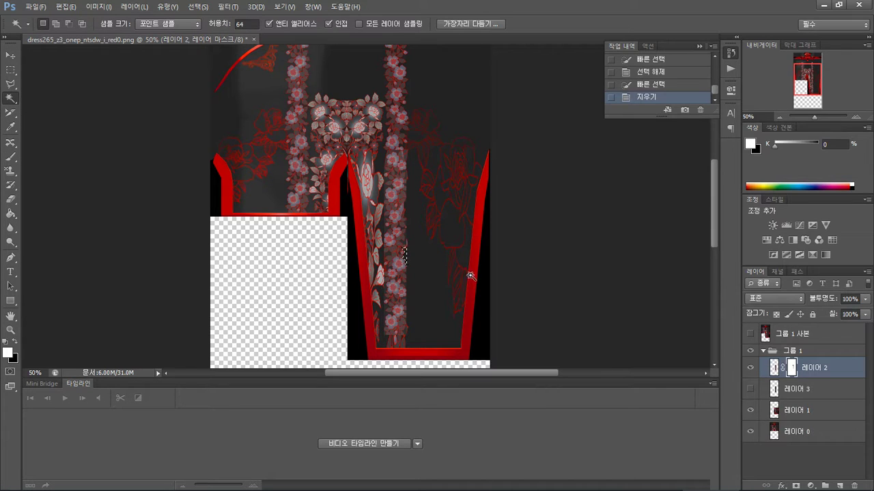
click(472, 276)
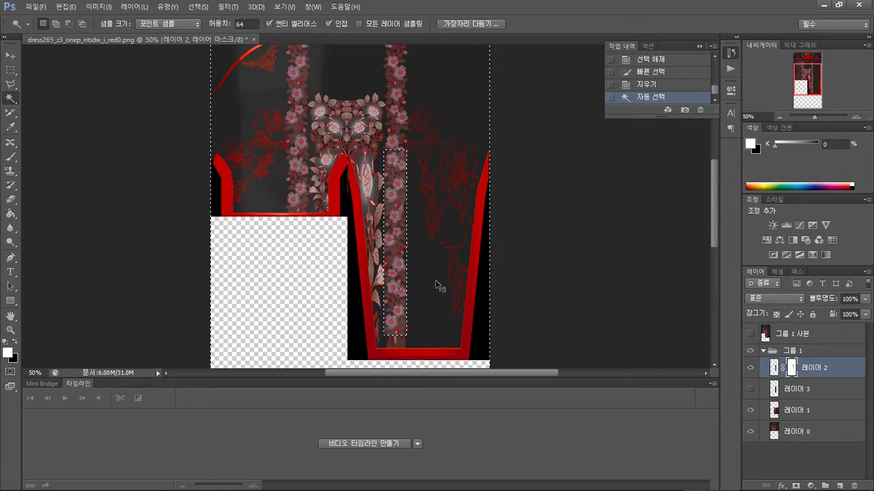
ctrl+scroll(439, 287, left, 3)
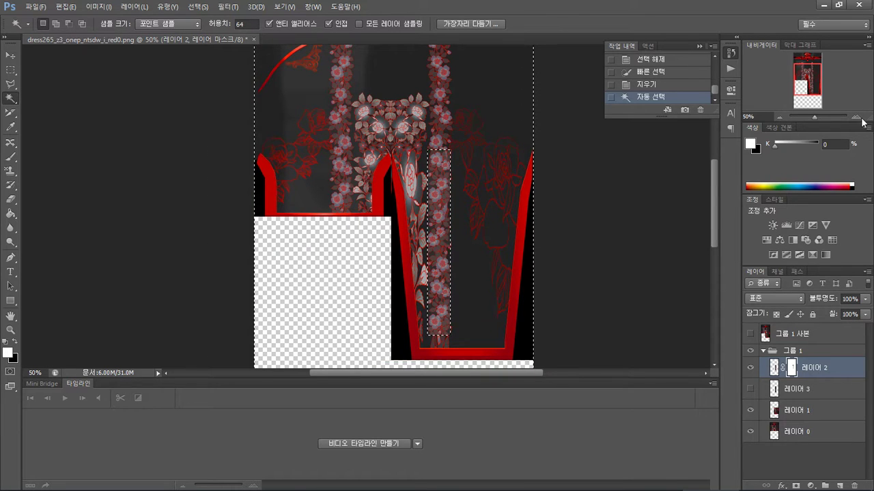
click(857, 117)
drag(809, 79, 808, 87)
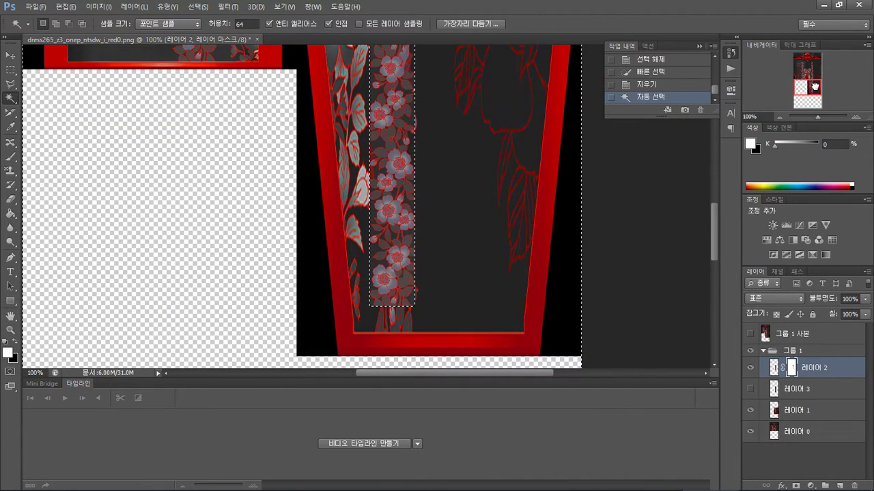
click(376, 254)
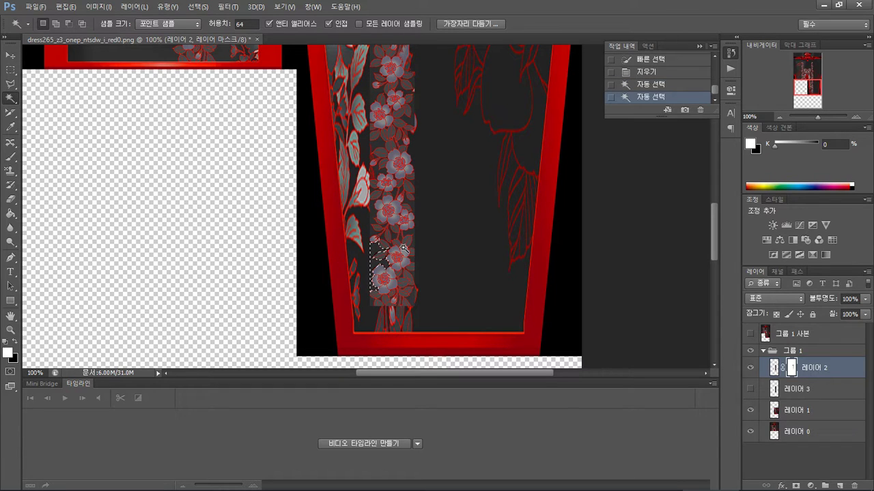
key(Delete)
Clear the next background patch up the strip's left edge and the one at its lower right corner from 레이어 2's mask
click(372, 208)
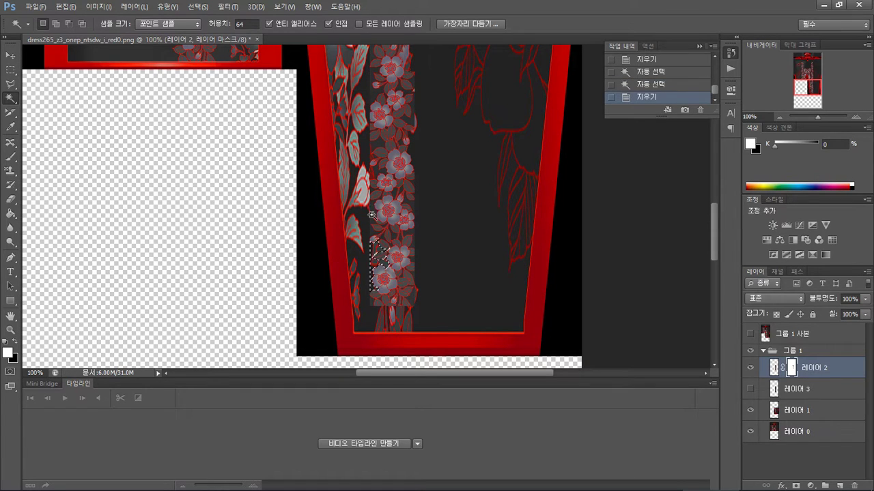
key(Delete)
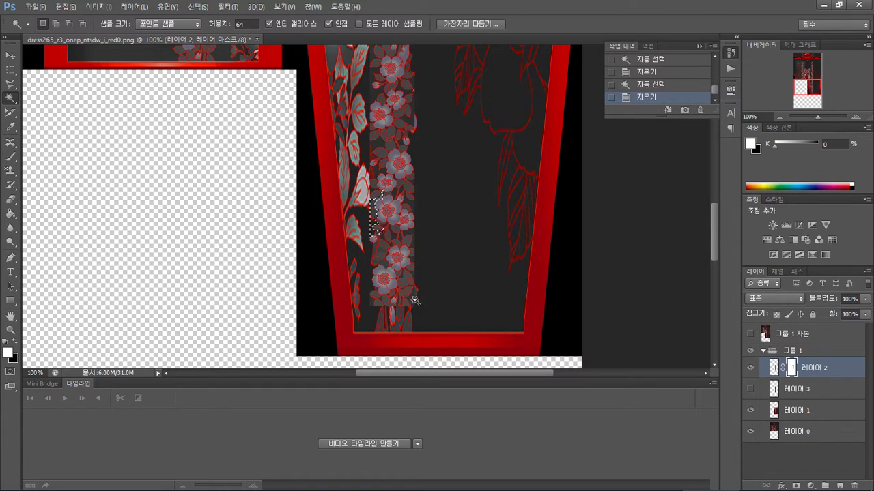
click(409, 295)
key(Delete)
Clear two background patches on the left edge and one on the right edge midway up the strip from 레이어 2's mask
scroll(409, 295, up, 3)
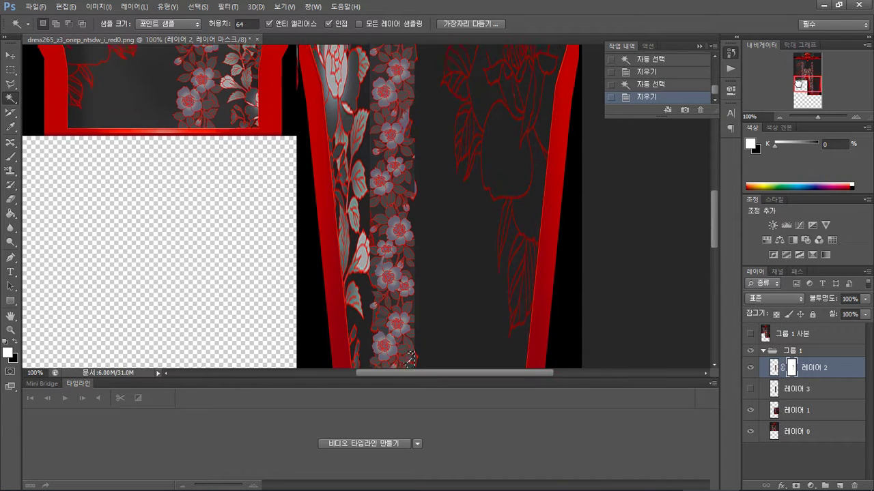
click(372, 223)
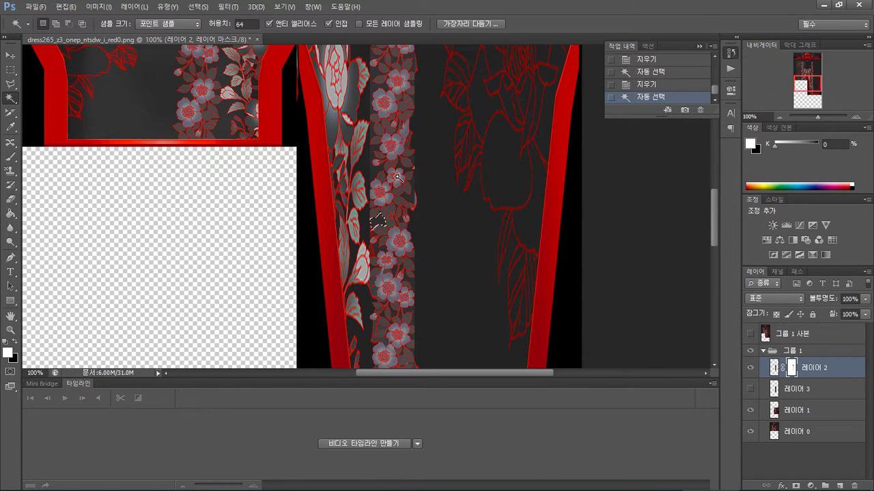
key(Delete)
click(379, 164)
key(Delete)
click(407, 183)
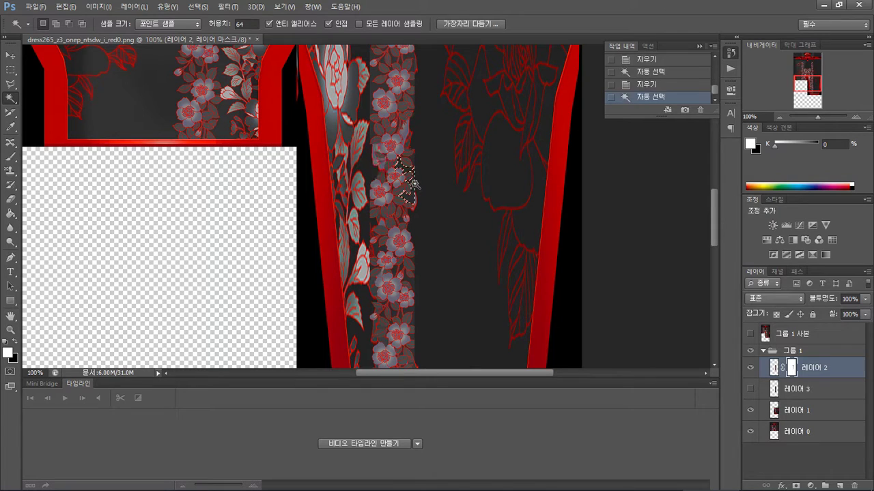
key(Delete)
Clear the background patches on both edges of the strip's upper end, just below the central ornament, from 레이어 2's mask
drag(812, 89, 821, 76)
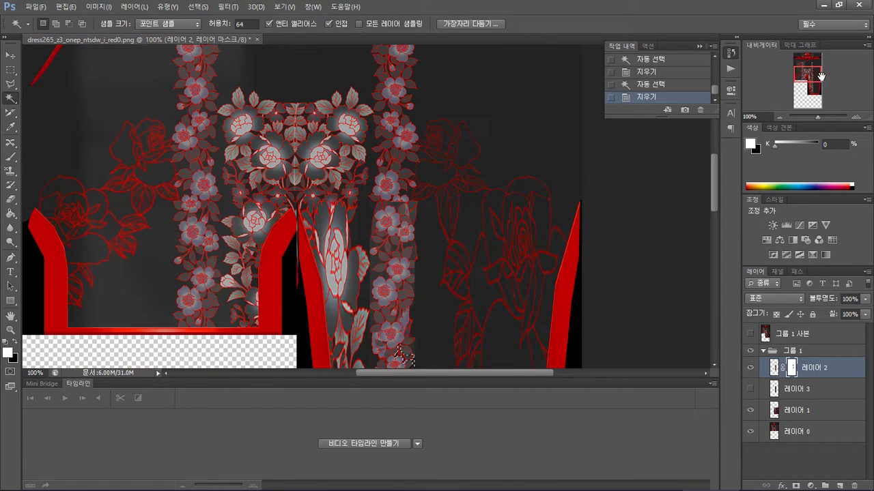
click(372, 263)
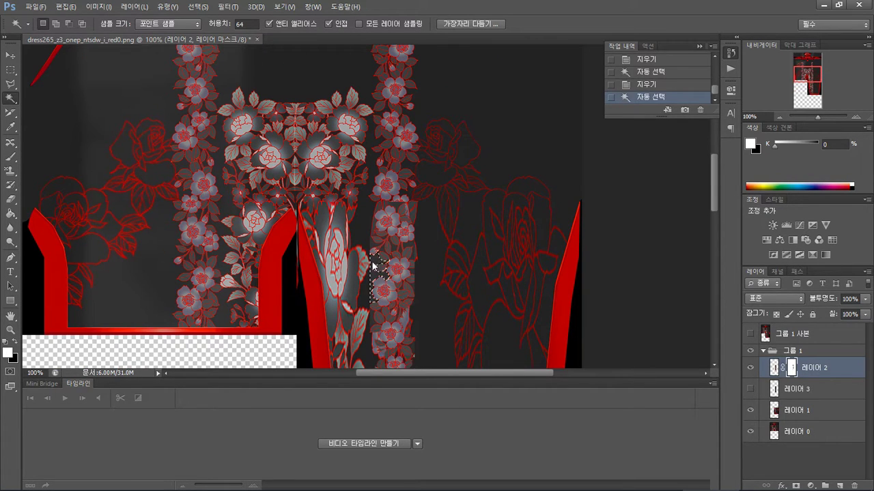
key(Delete)
click(378, 238)
key(Delete)
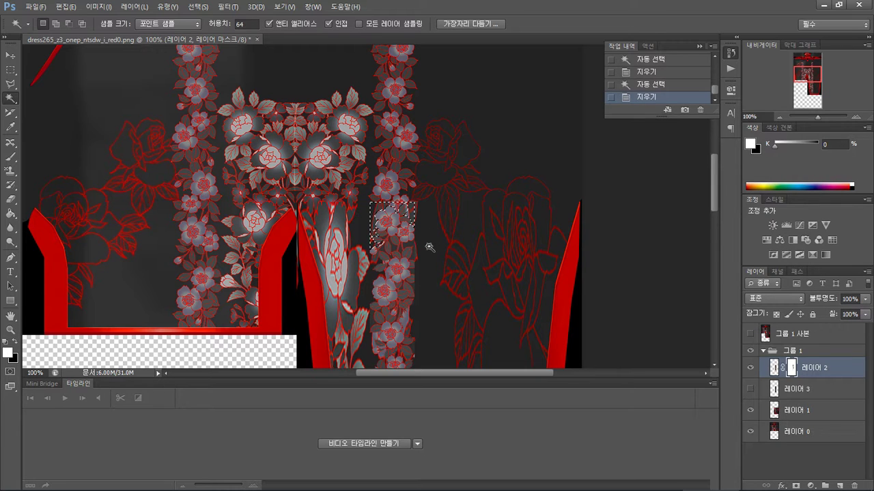
click(408, 248)
key(Delete)
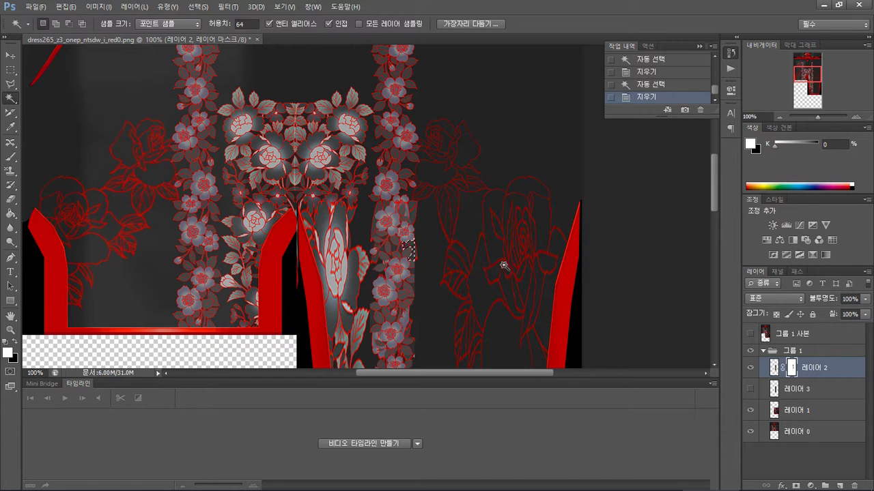
Erase 레이어 2's mask around the lower end of the flower strip near the hem with a 50 px eraser
drag(802, 74, 825, 90)
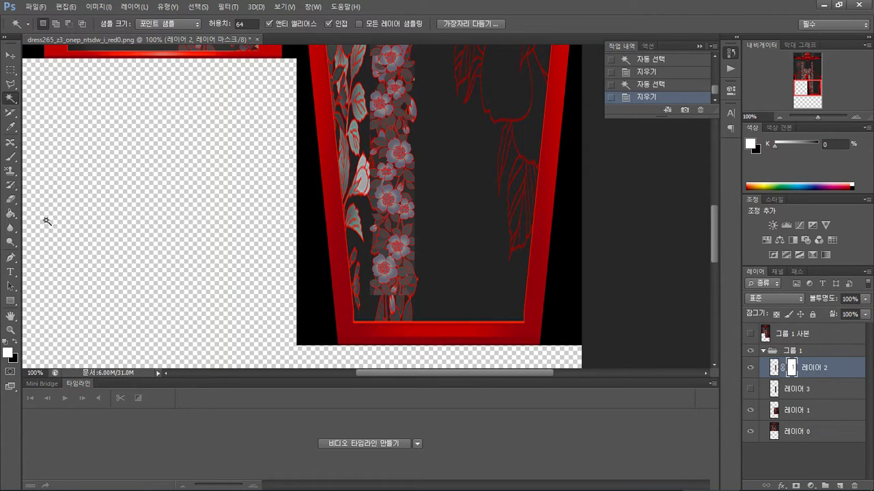
click(5, 200)
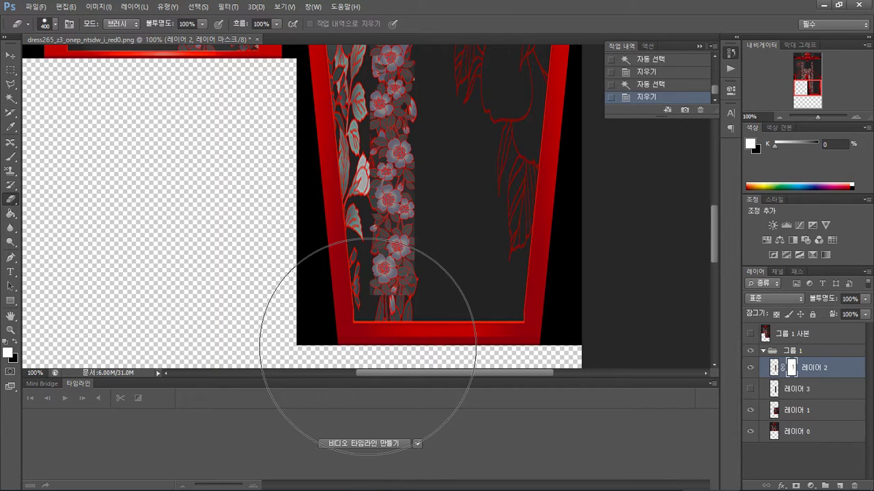
key(bracketleft)
key(bracketleft)
key(bracketleft)
key(bracketleft)
key(bracketleft)
key(bracketleft)
key(bracketleft)
key(bracketleft)
key(bracketleft)
key(bracketleft)
key(bracketleft)
drag(374, 341, 367, 297)
drag(420, 300, 430, 277)
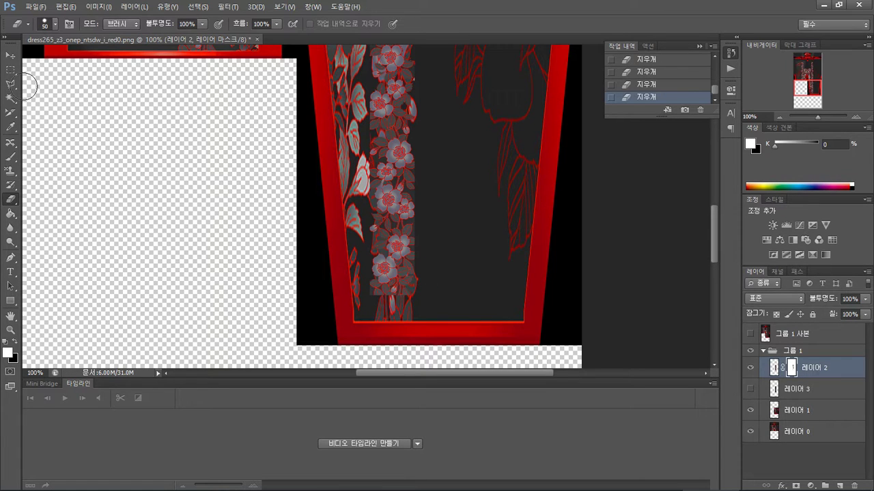
Deselect and erase the leftover corners on both sides of the flower strip's lower end from 레이어 2's mask with the 50 px eraser
click(10, 70)
click(295, 203)
click(10, 199)
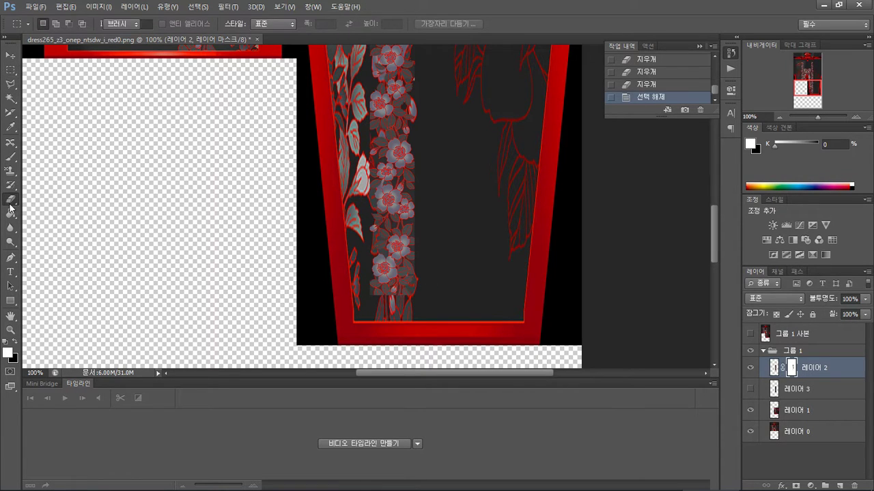
drag(426, 305, 419, 292)
drag(366, 298, 369, 295)
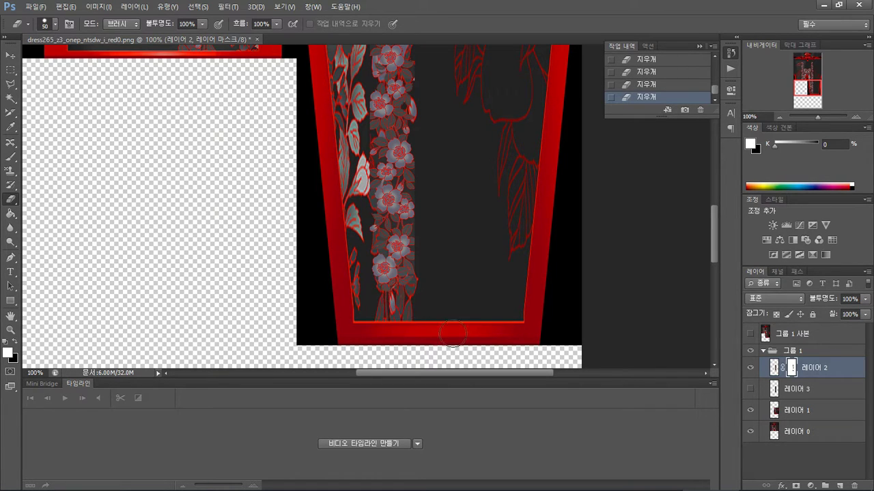
Clear the background patches along the right edge of the strip's lower half from 레이어 2's mask using the Magic Wand
drag(818, 85, 824, 85)
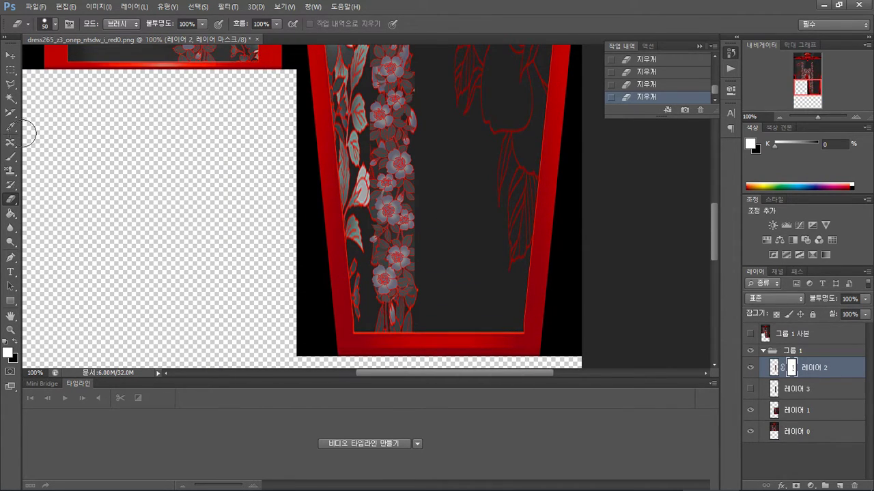
click(11, 98)
click(415, 239)
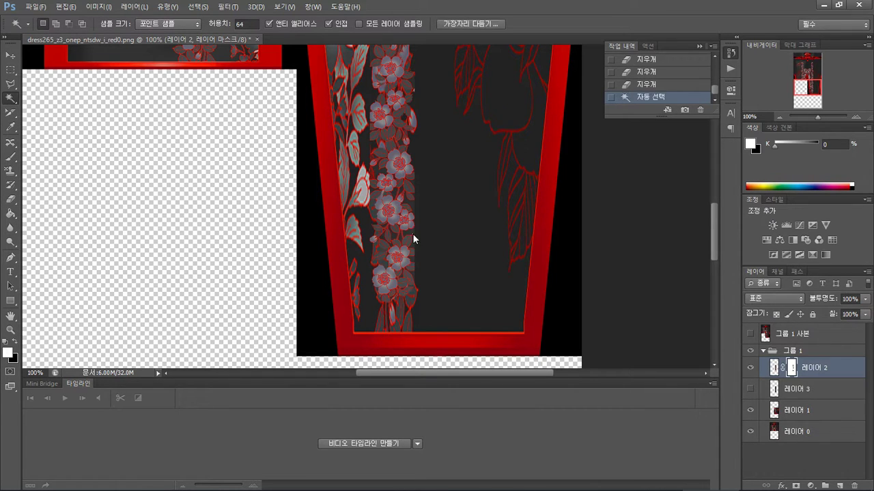
click(415, 260)
key(Delete)
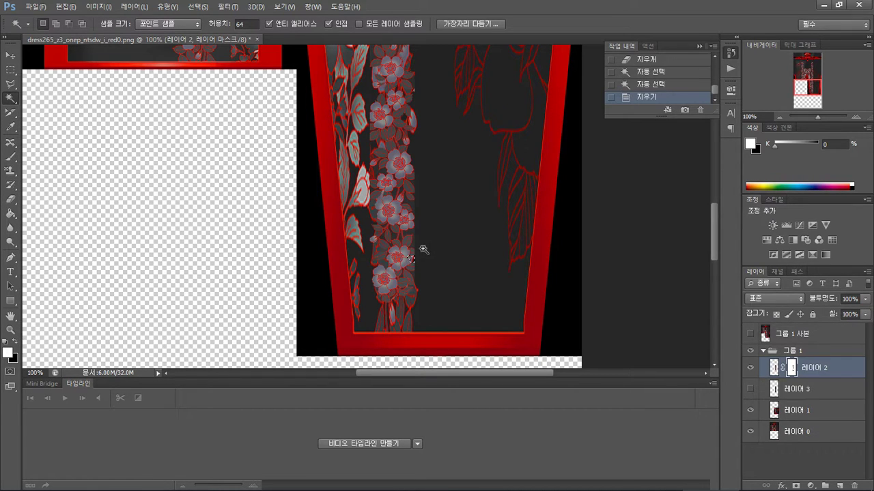
click(414, 244)
click(414, 246)
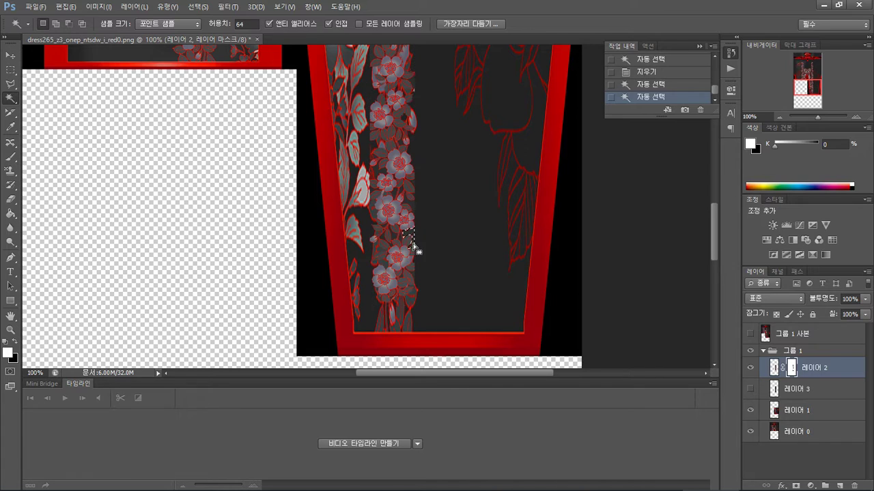
key(Delete)
click(414, 205)
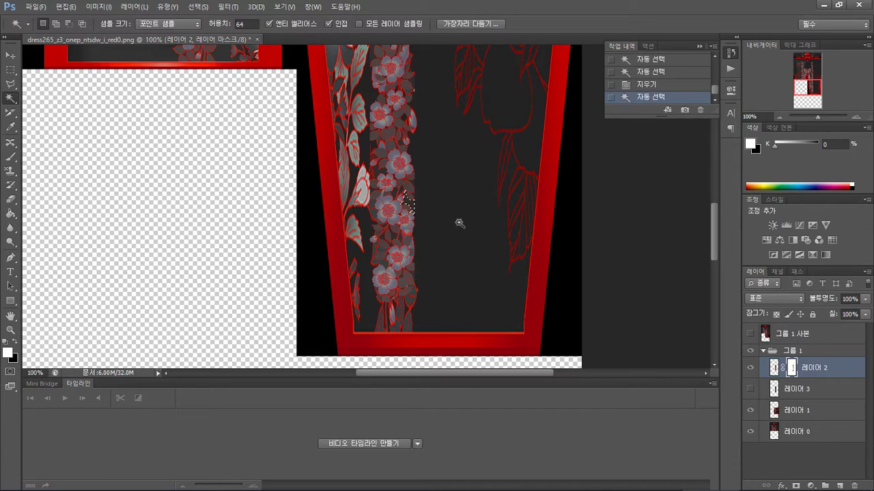
key(Delete)
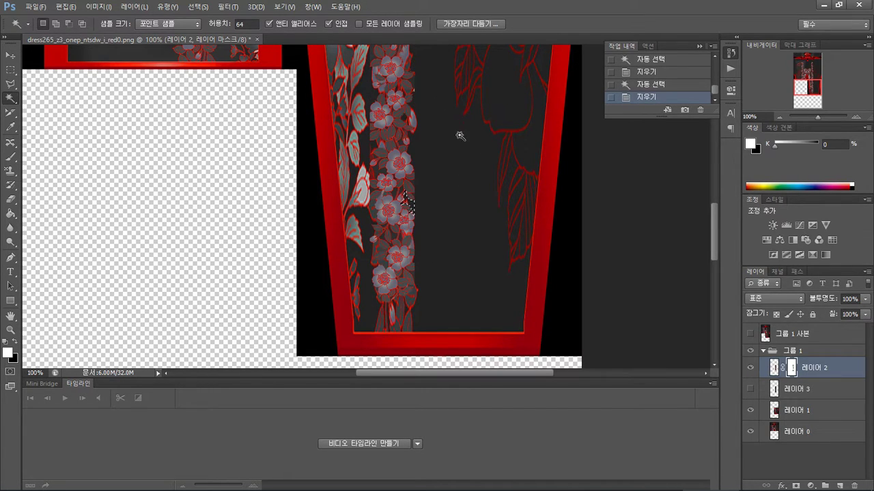
Clear the patch right of the lowest flower and the one along the strip's lower left edge from 레이어 2's mask
click(414, 276)
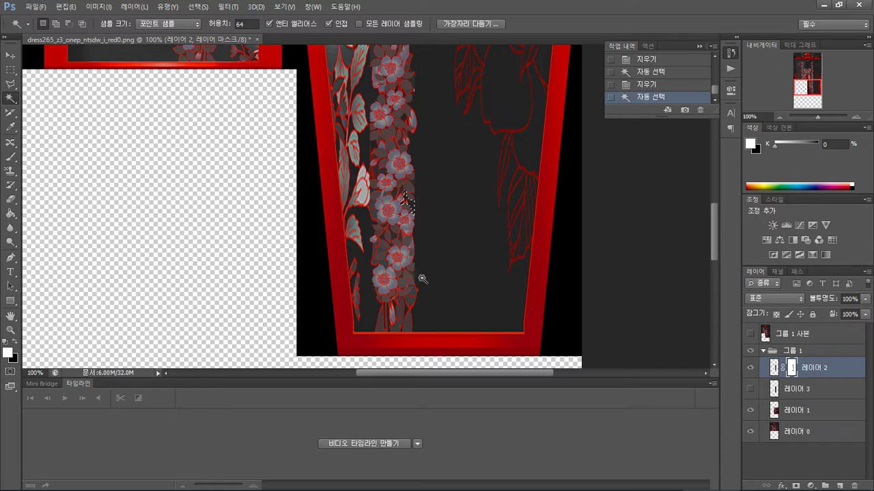
key(Delete)
click(381, 263)
click(386, 265)
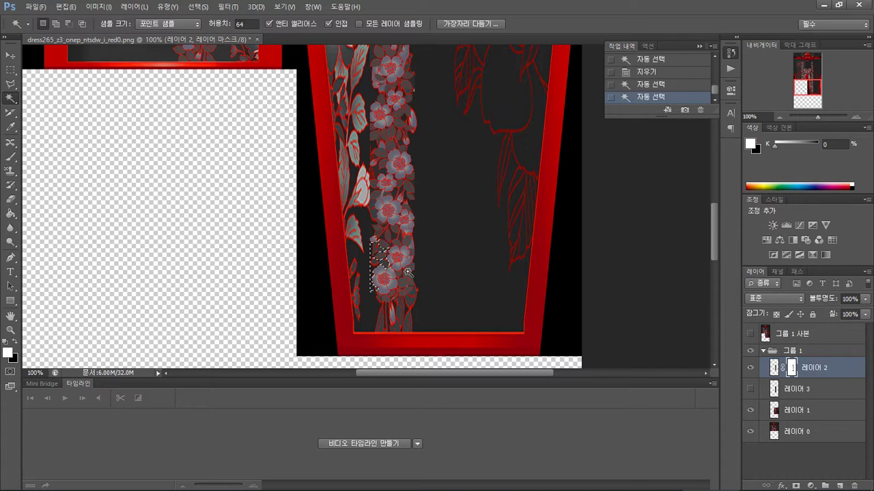
key(Delete)
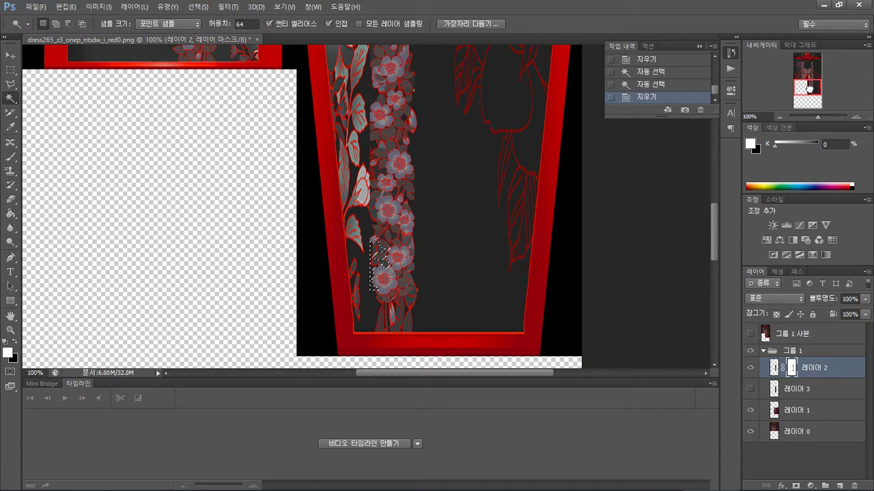
Clear the background patch on the strip's right edge midway up from 레이어 2's mask and deselect
drag(808, 82, 811, 81)
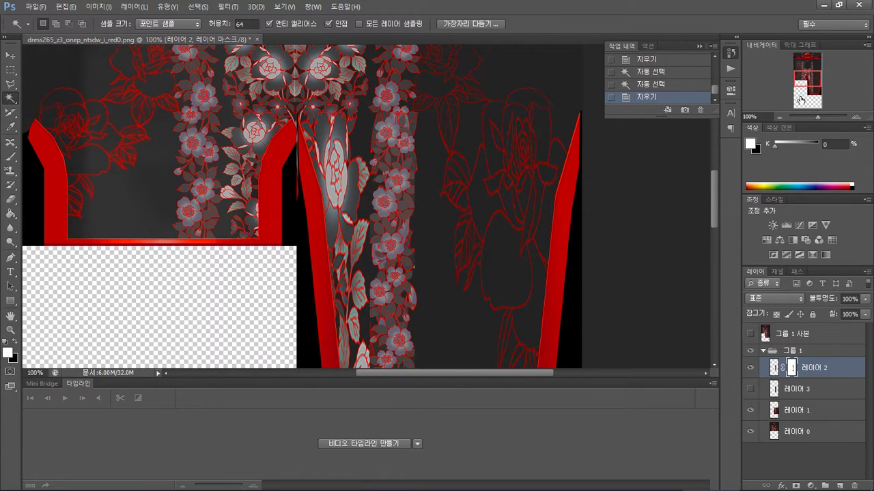
click(411, 259)
key(Delete)
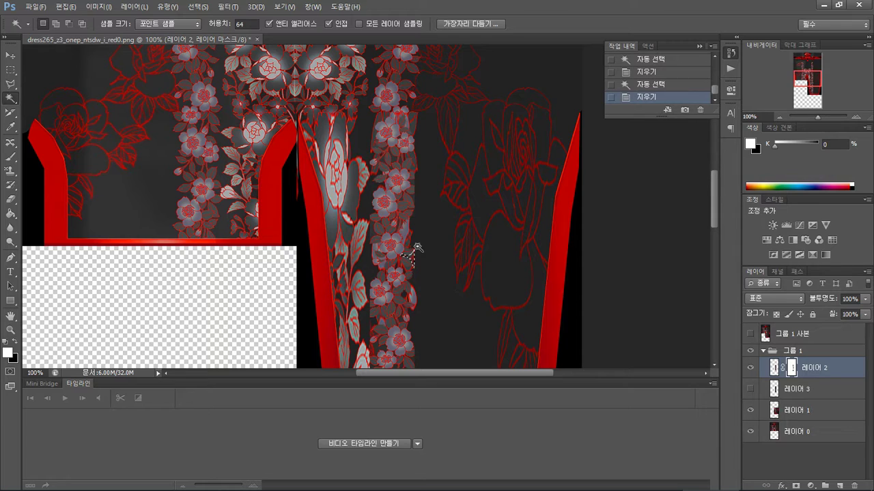
click(9, 70)
click(460, 211)
click(10, 113)
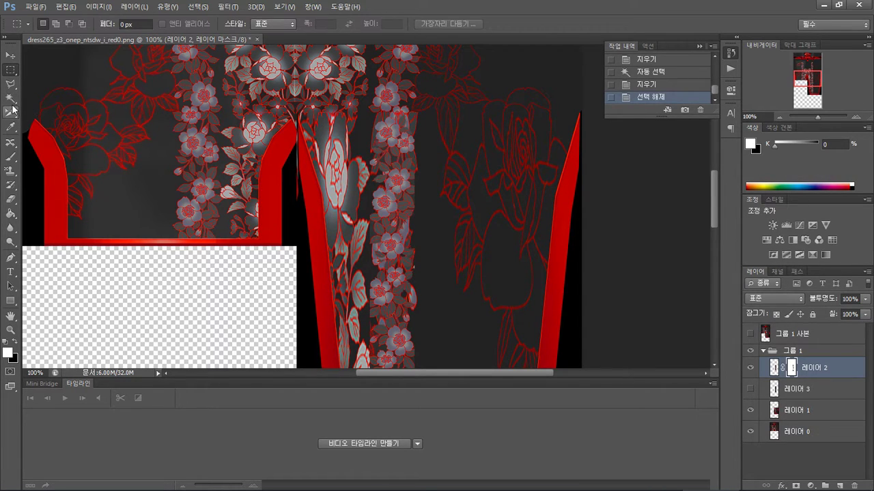
Clear two small background patches on the strip's upper right edge from 레이어 2's mask with the Magic Wand and deselect
key(w)
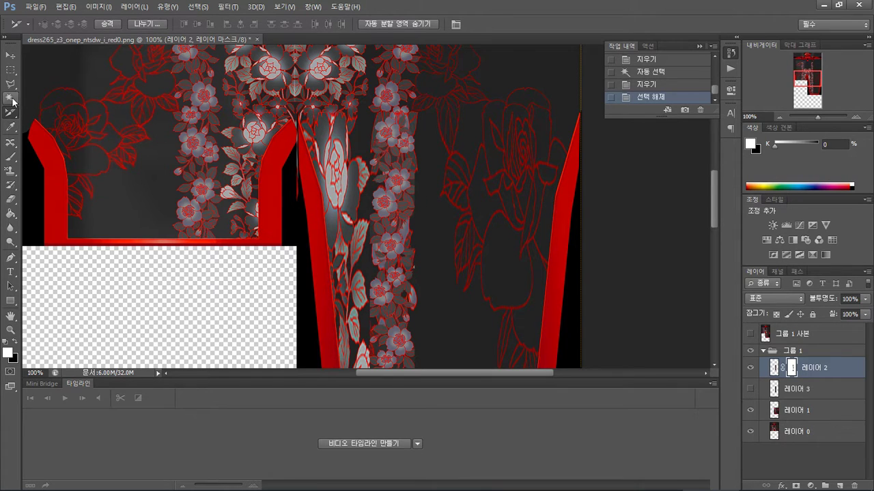
click(413, 200)
key(Delete)
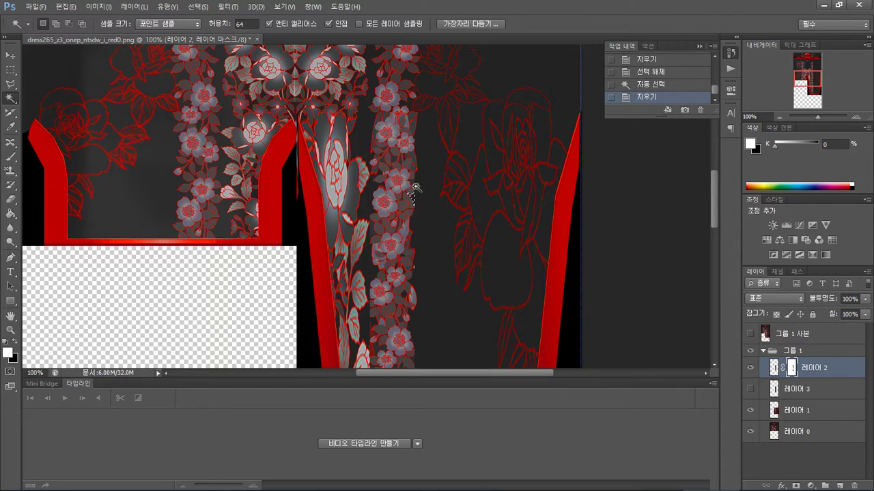
click(413, 182)
key(Delete)
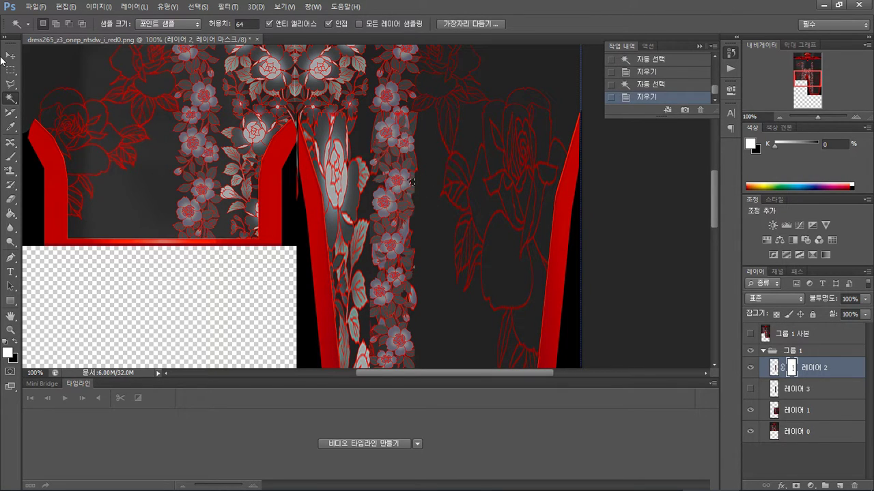
key(m)
key(ctrl+d)
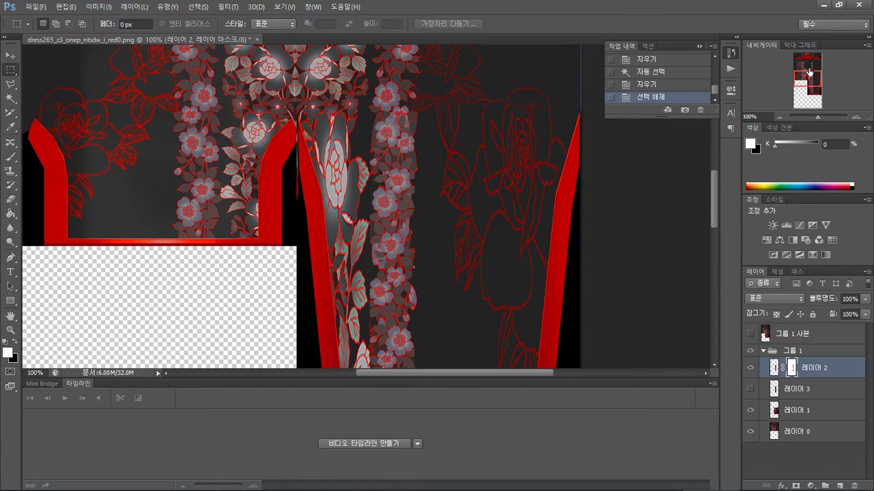
Examine the blended flower strip and the rest of the dress texture at several zoom levels
mouse_move(809, 72)
mouse_down()
mouse_move(809, 61)
mouse_move(815, 81)
mouse_up()
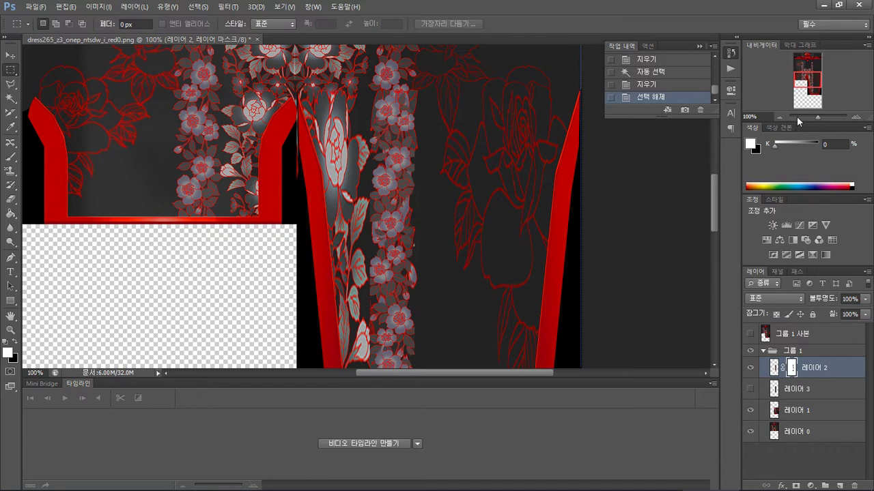
click(779, 117)
click(779, 116)
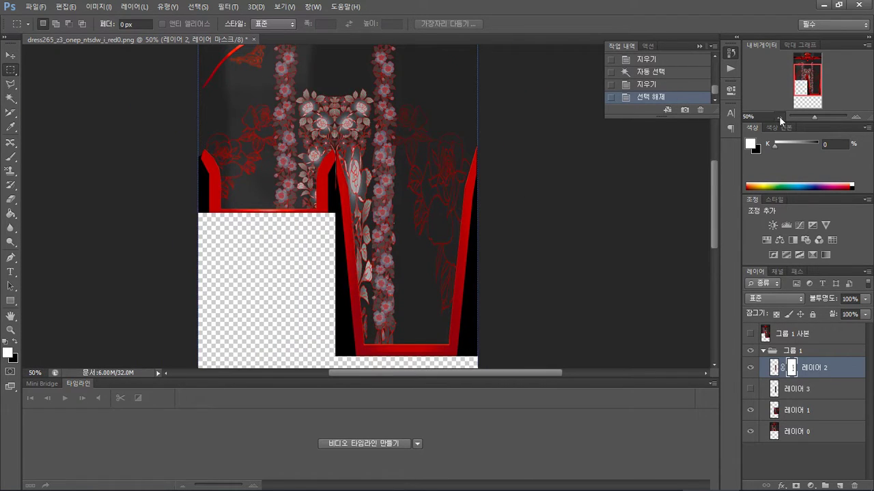
click(778, 117)
click(858, 117)
click(857, 117)
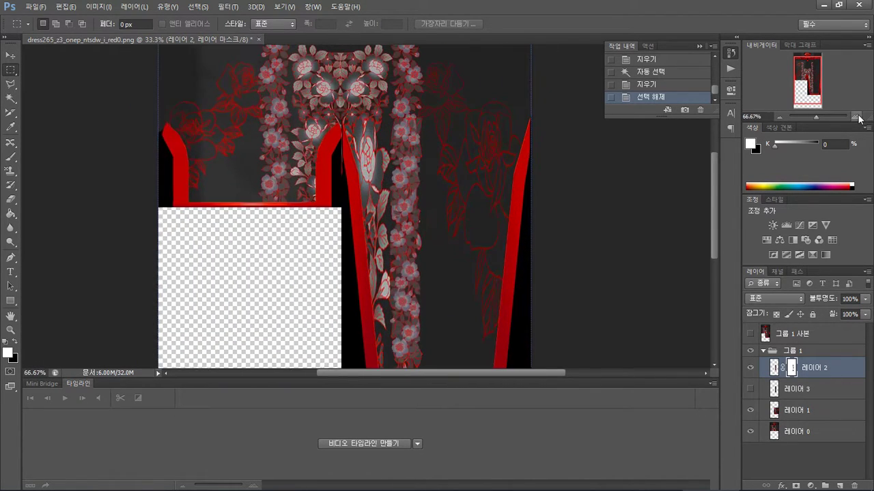
click(858, 117)
drag(812, 68, 823, 53)
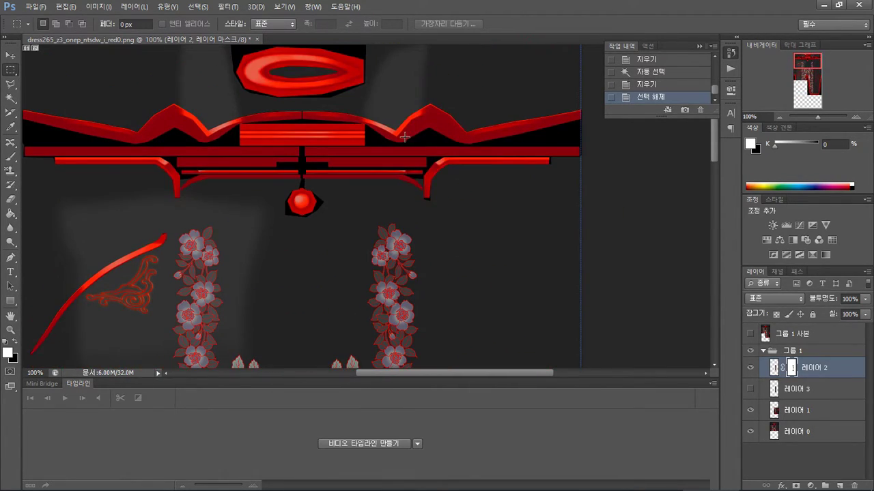
Save a PNG copy as dress265_z3_onep_ntsdw_i_red0.png, replacing the existing file, with smallest/slow compression and no interlacing
key(ctrl+shift+s)
click(523, 251)
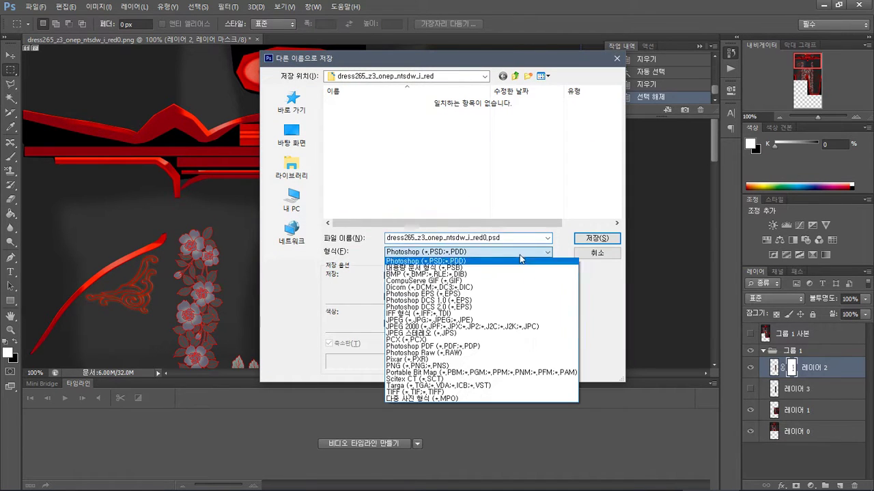
click(519, 366)
click(597, 238)
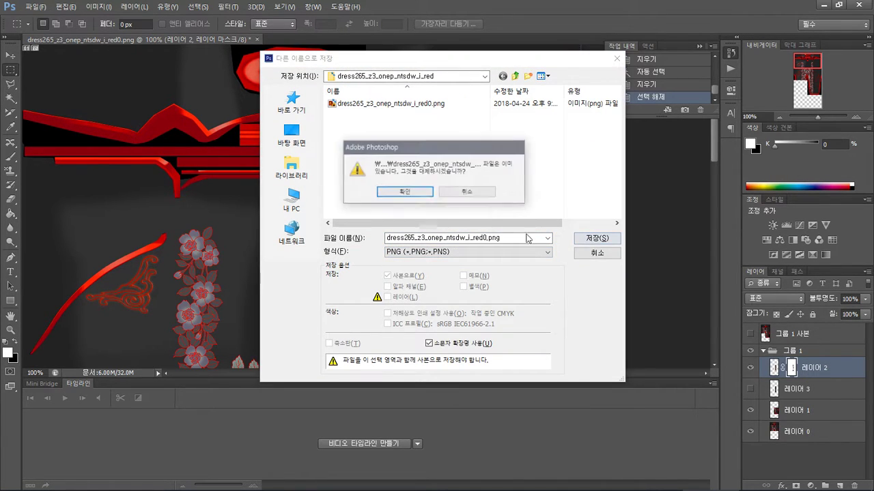
click(399, 192)
click(473, 156)
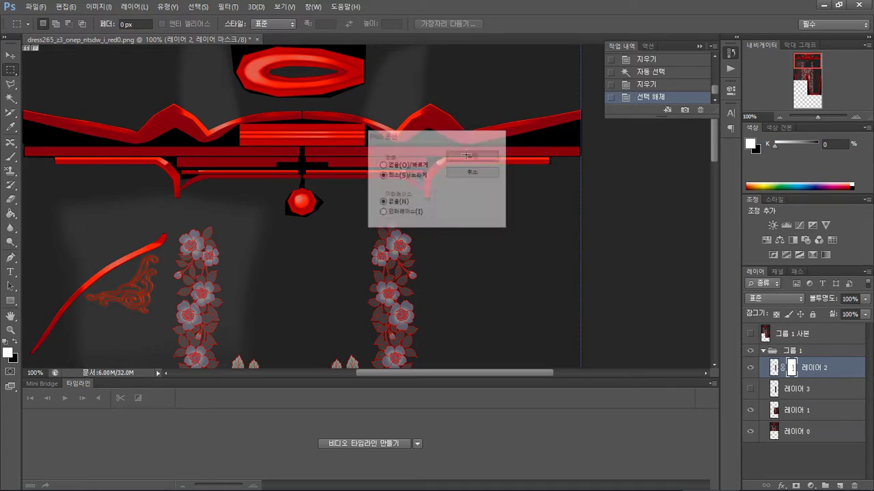
Switch to Blender and replace the UV editor's image with the saved dress265_z3_onep_ntsdw_i_red0.png
key(alt+Tab)
click(573, 232)
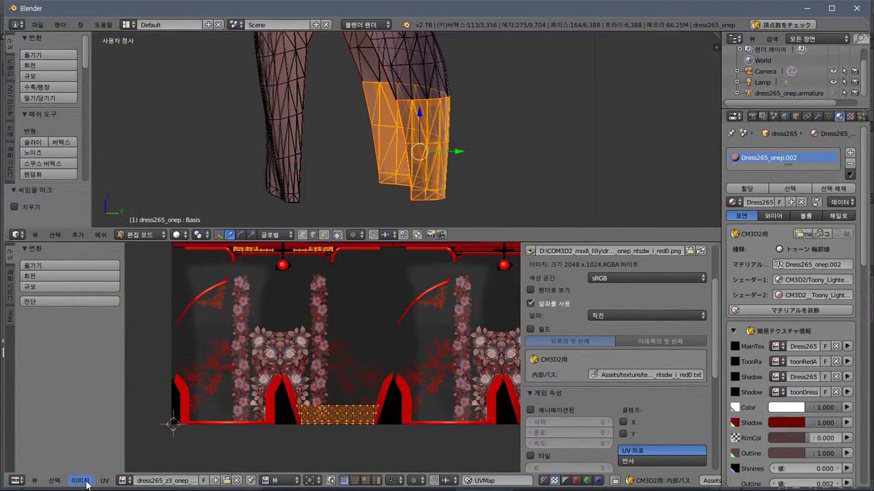
click(79, 480)
click(152, 424)
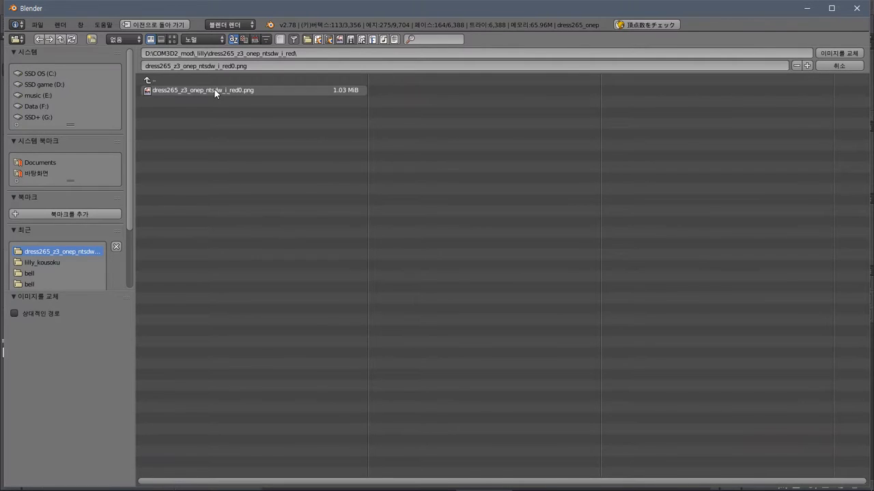
double_click(214, 89)
scroll(392, 337, up, 2)
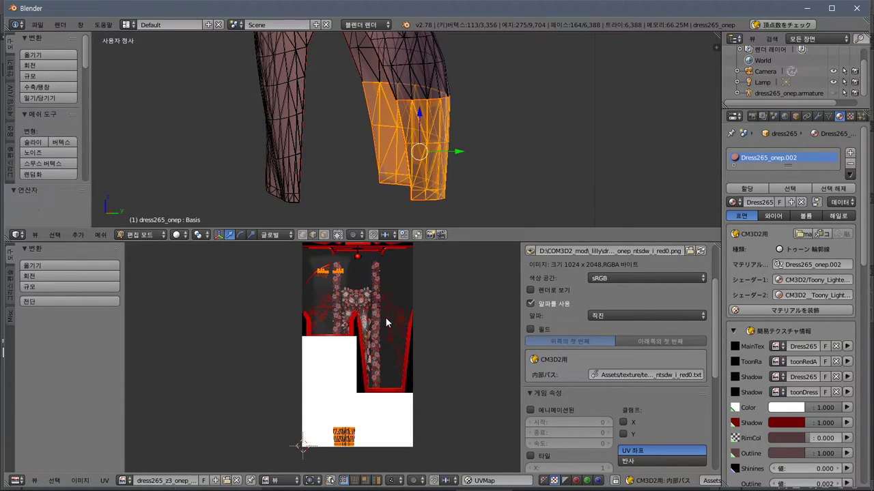
Undo the last four operations on the dress mesh and its UVs
key(ctrl+z)
key(ctrl+z)
key(ctrl+z)
key(ctrl+z)
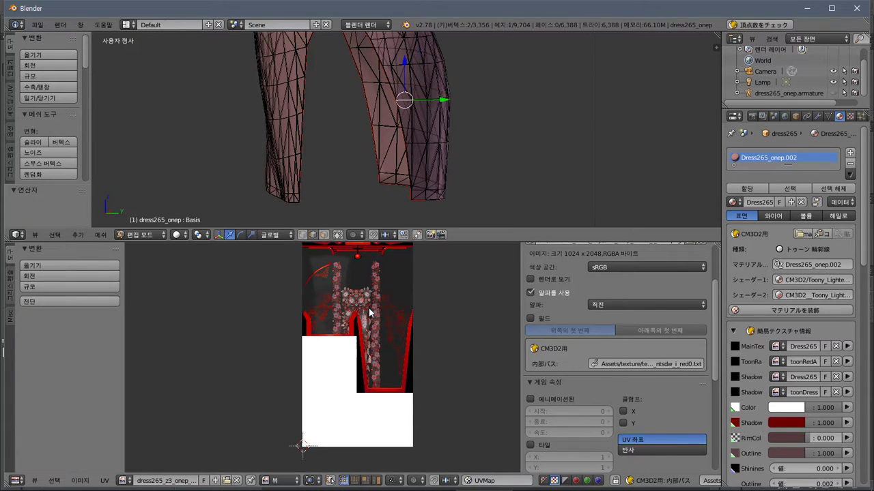
Select the whole dress mesh and all of its UVs, and scale the UVs by 0.5 along Y
key(a)
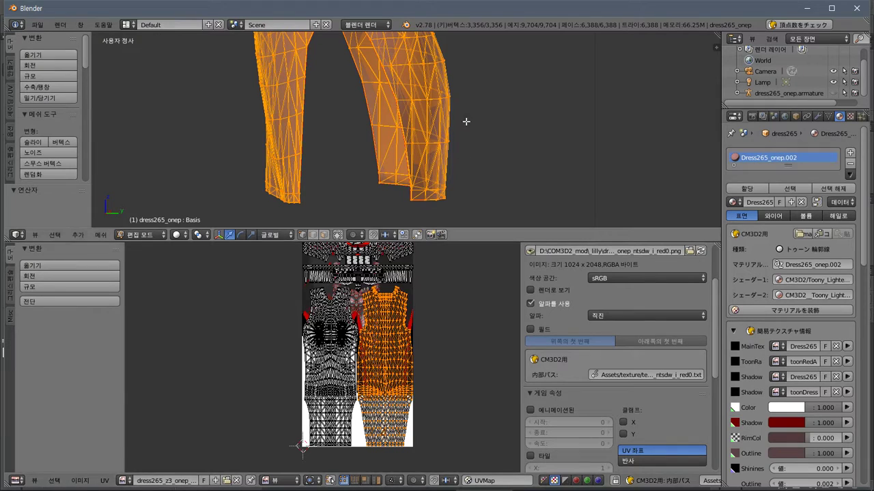
key(a)
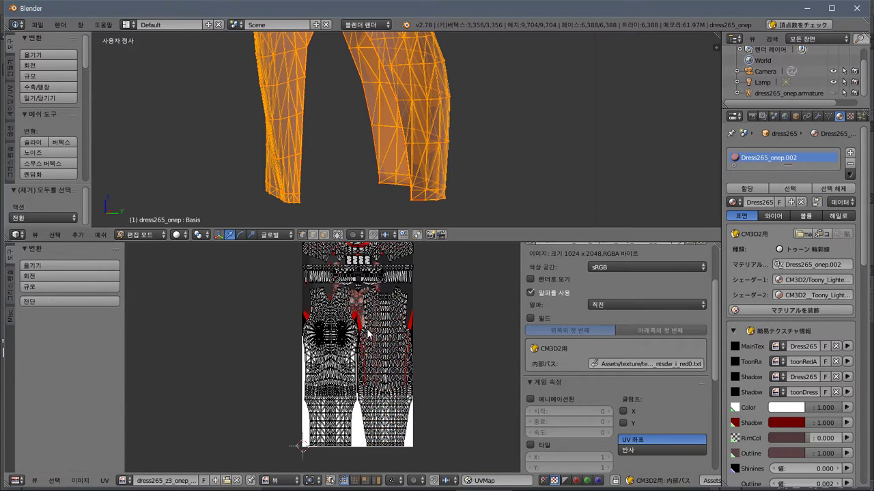
key(a)
scroll(367, 333, down, 1)
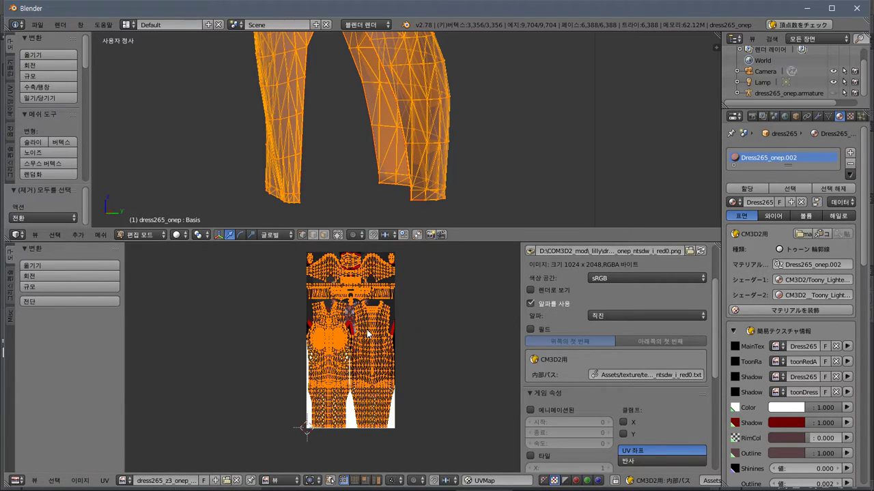
click(59, 285)
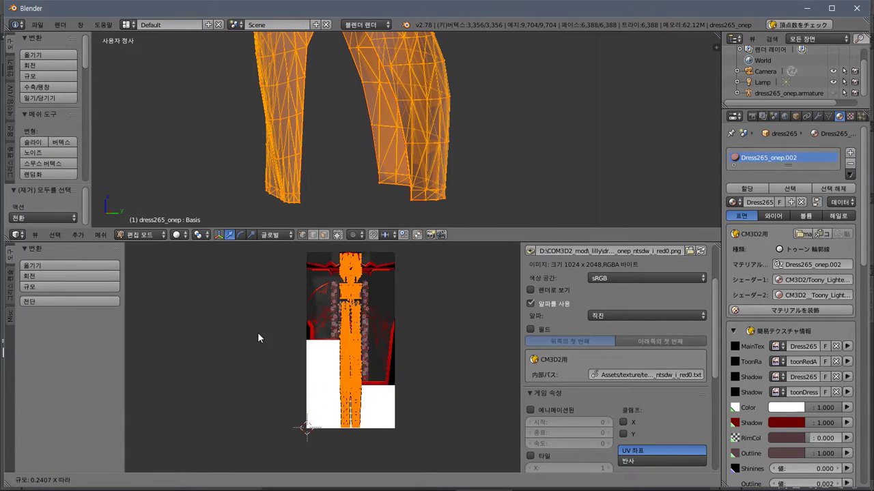
key(y)
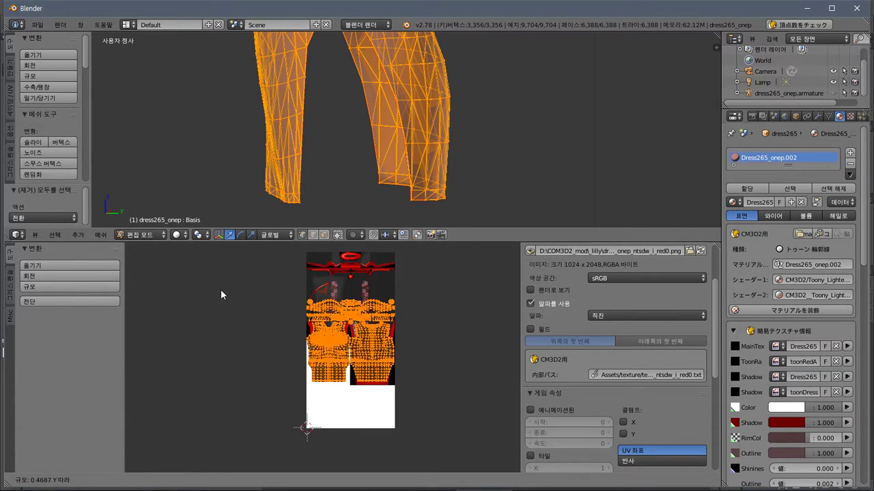
text(.8)
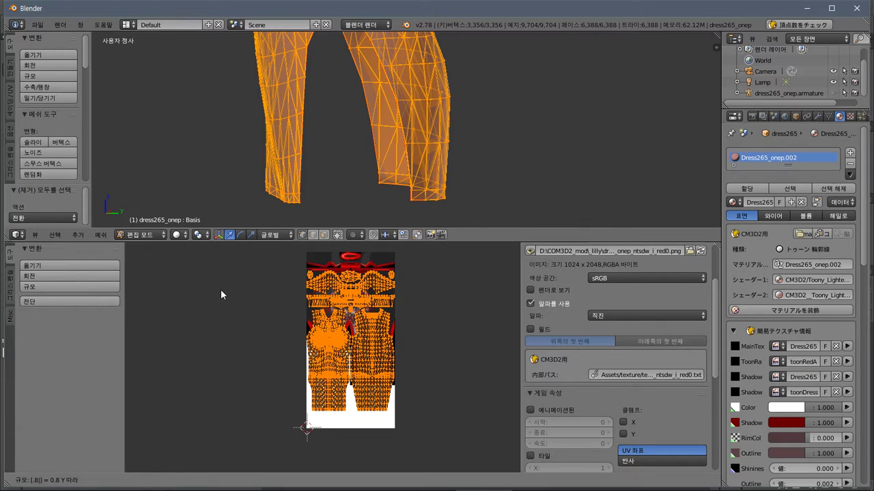
text(.)
key(BackSpace)
key(BackSpace)
text(5)
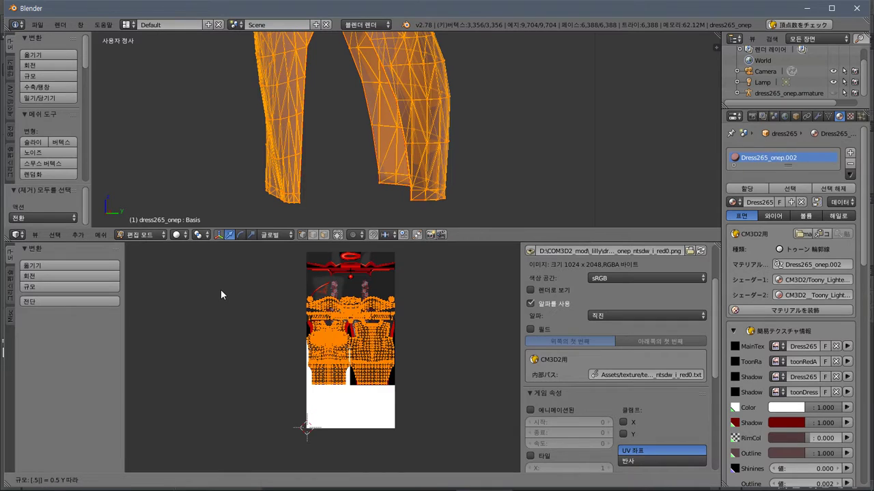
key(Return)
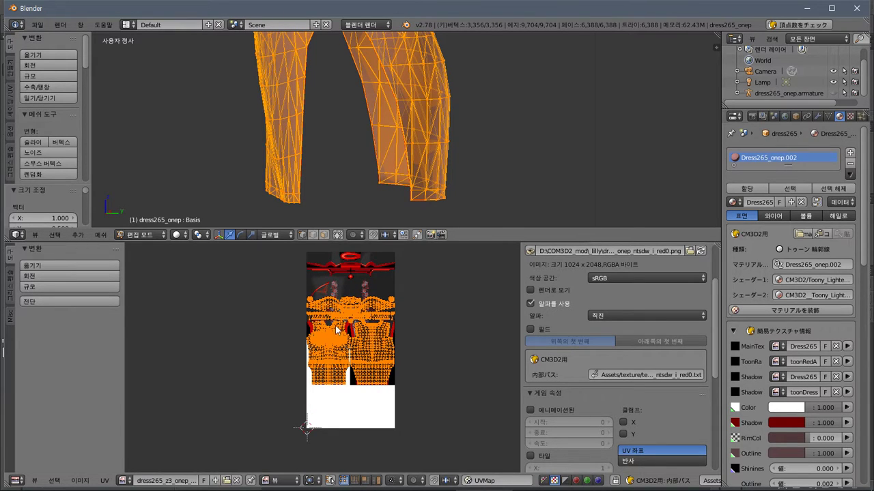
Move all the dress UVs up along Y by 512 pixels
key(g)
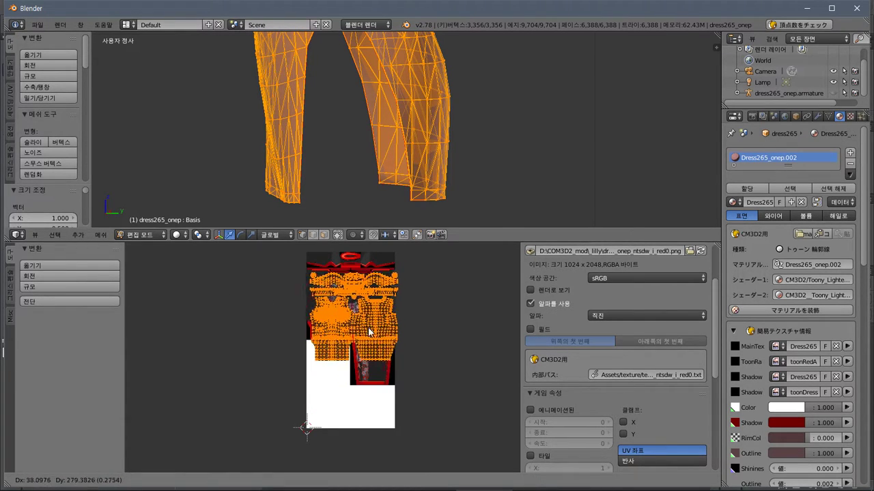
key(y)
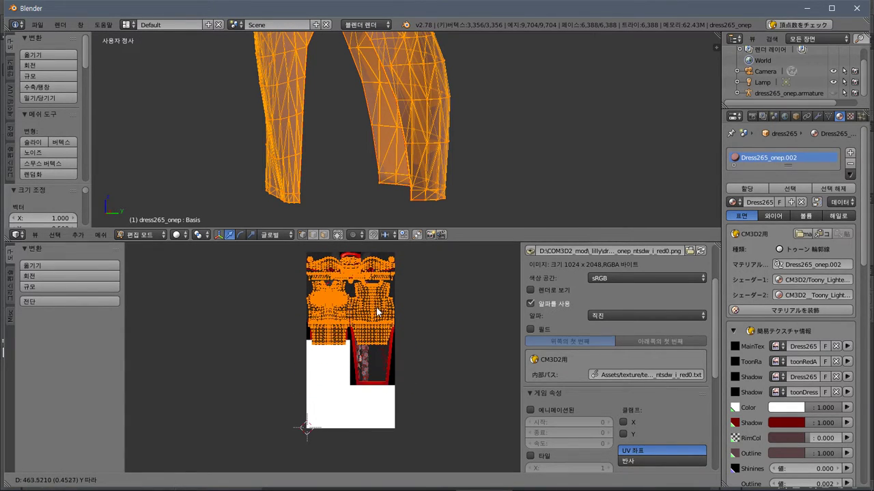
key(period)
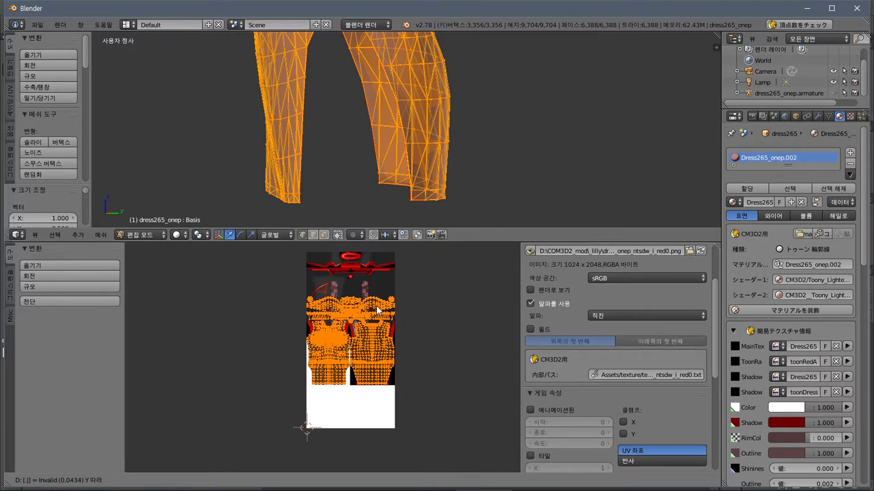
key(8)
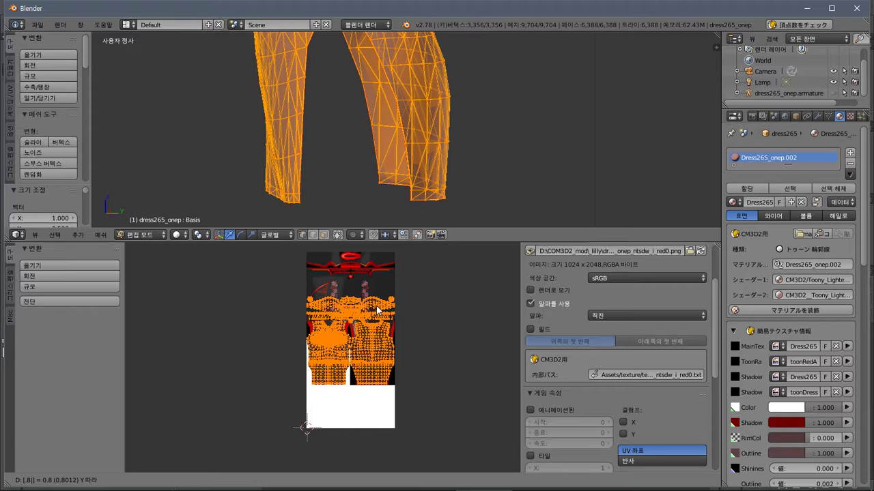
key(BackSpace)
key(BackSpace)
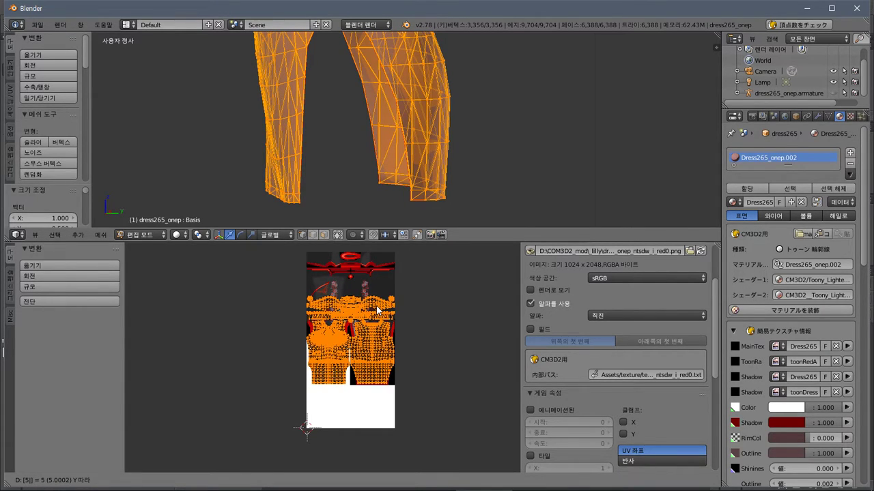
text(5)
key(BackSpace)
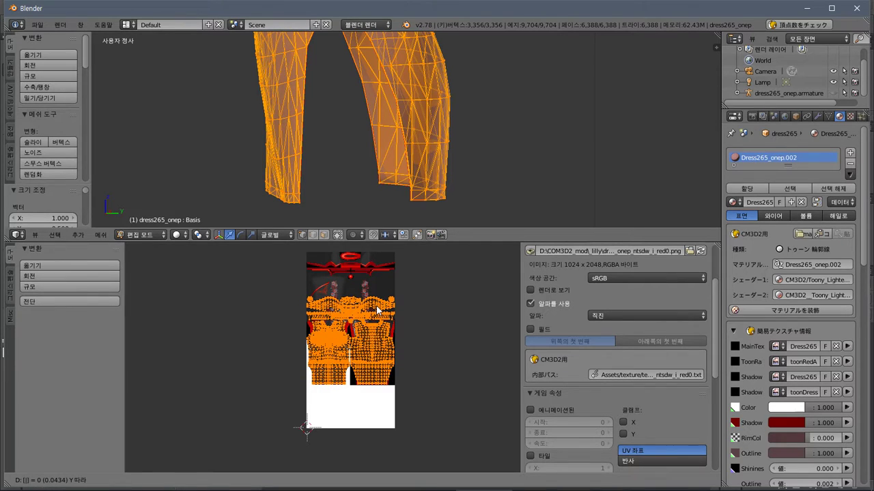
text(1024)
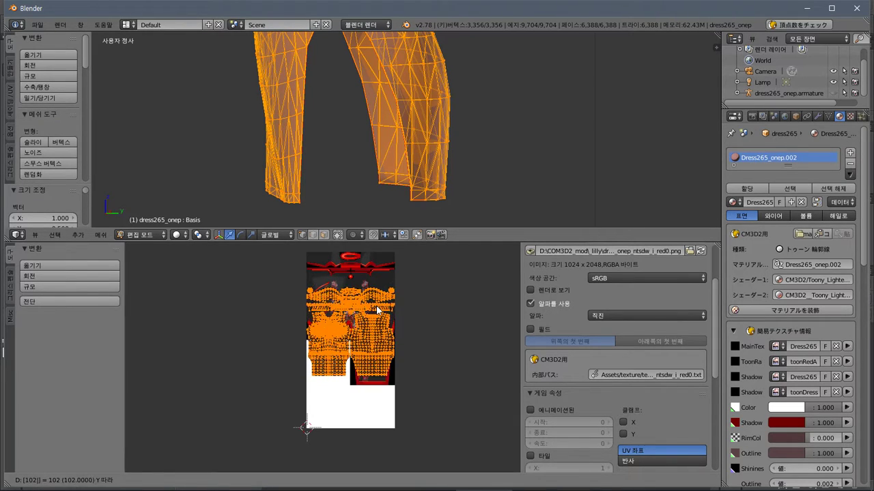
key(BackSpace)
key(BackSpace)
key(BackSpace)
key(BackSpace)
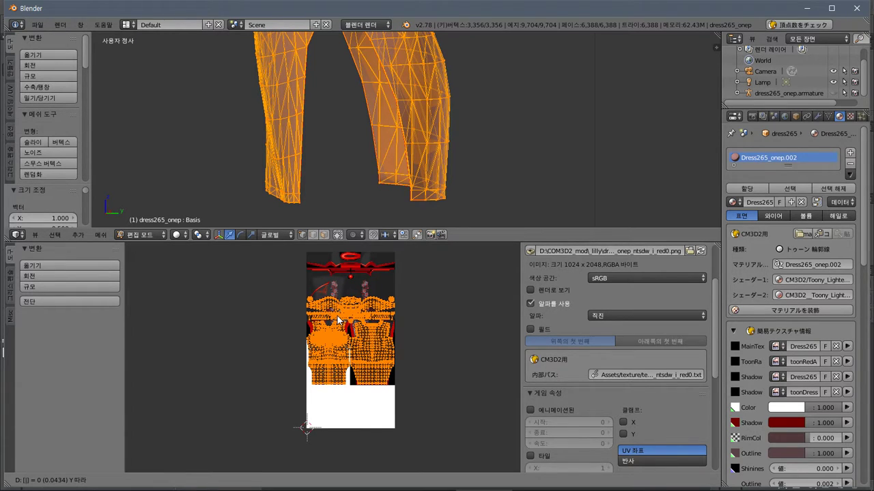
text(512)
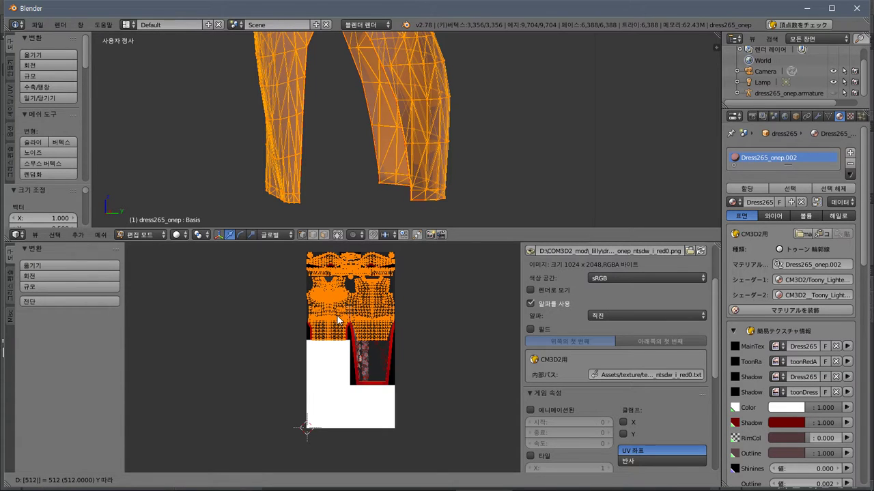
key(Return)
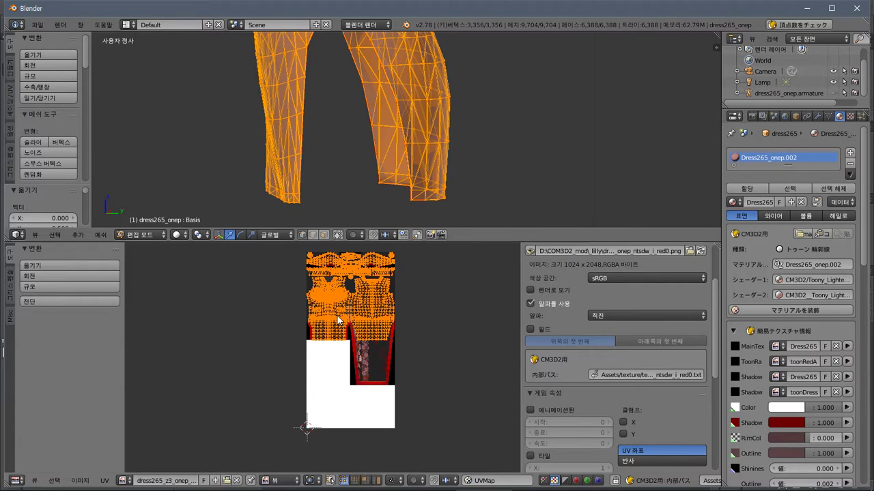
Examine how the rescaled UVs line up with the dress texture at the bodice, waist and skirt hem
scroll(426, 315, up, 5)
scroll(426, 318, up, 1)
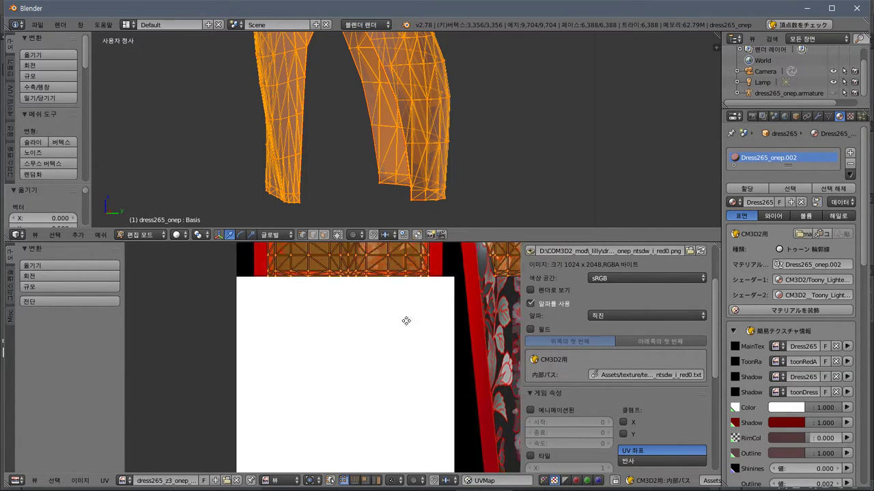
middle_drag(406, 320, 381, 428)
scroll(409, 311, down, 6)
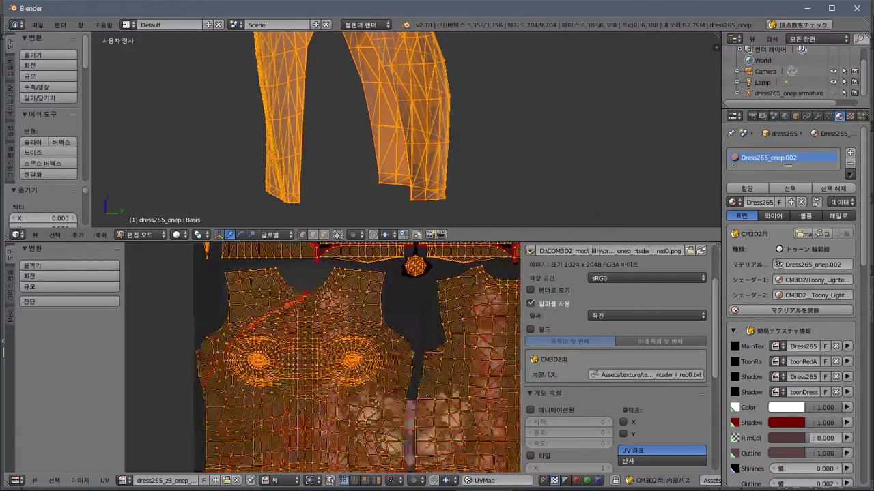
middle_drag(387, 425, 321, 340)
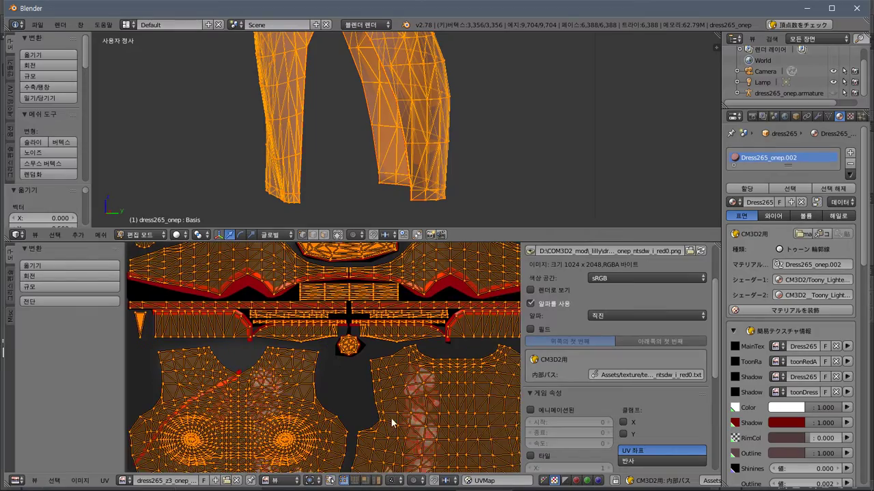
scroll(391, 423, up, 5)
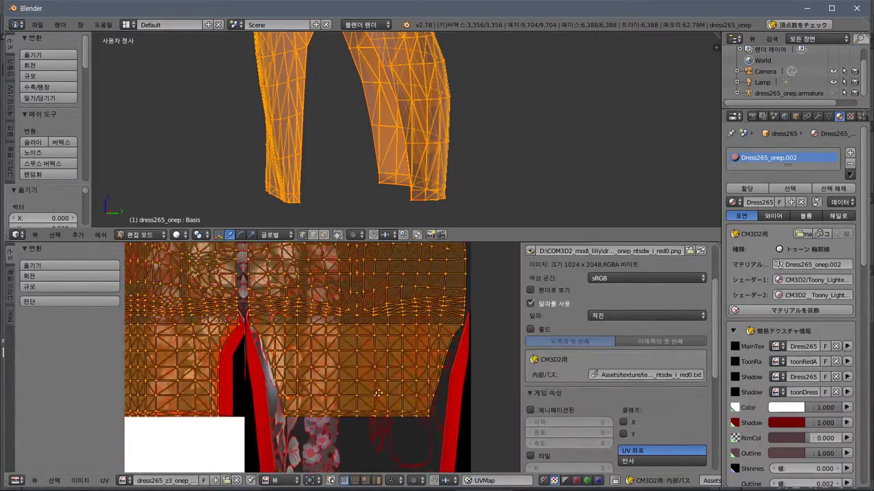
middle_drag(378, 393, 378, 445)
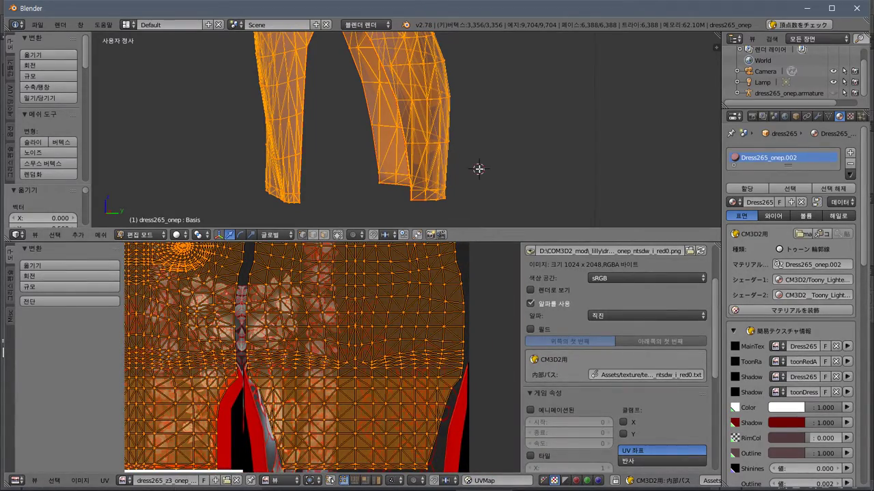
Deselect everything, limit selection to visible geometry and mark a seam along the horizontal edge row across the outside of the +Y skirt panel
key(a)
scroll(419, 141, up, 5)
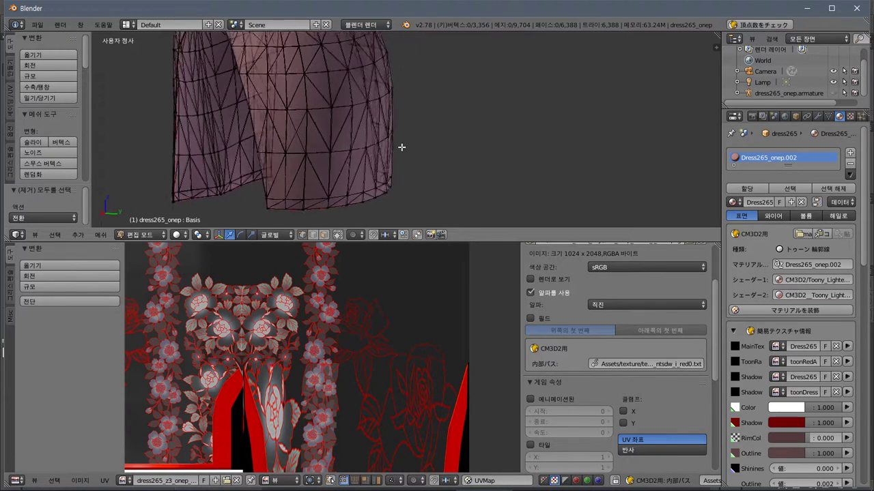
click(337, 234)
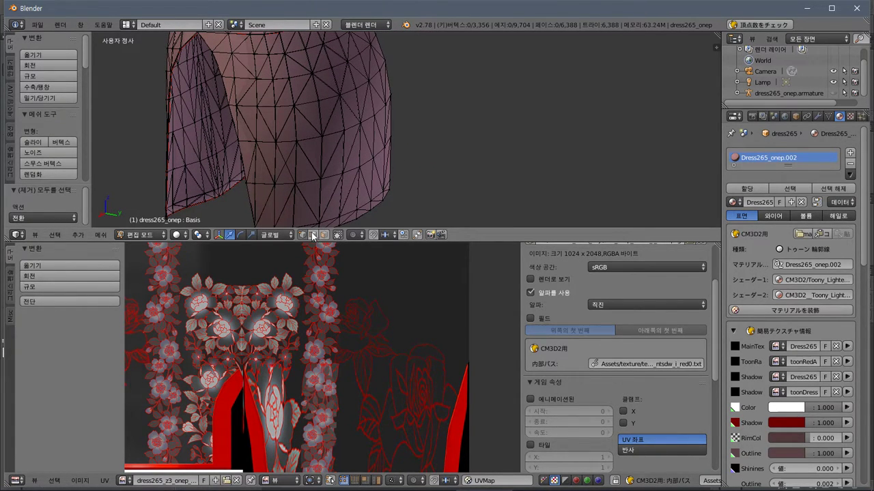
right_click(247, 136)
middle_drag(409, 144, 435, 99)
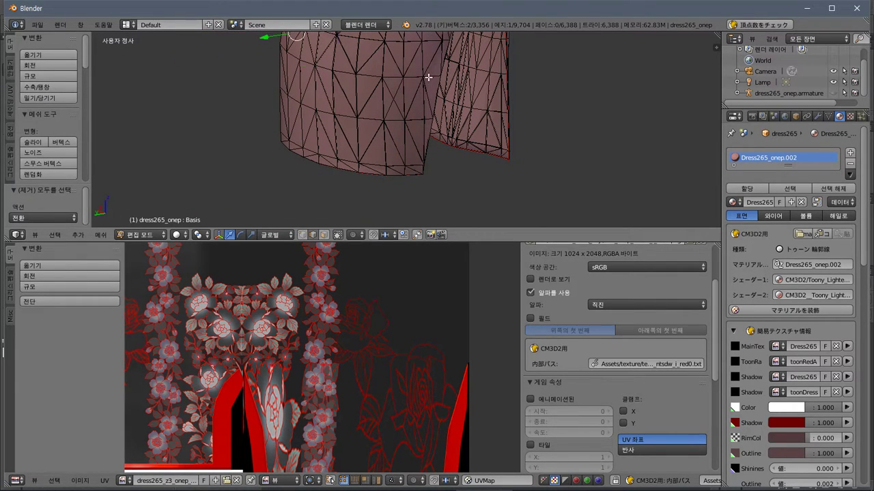
ctrl+right_click(428, 77)
key(ctrl+e)
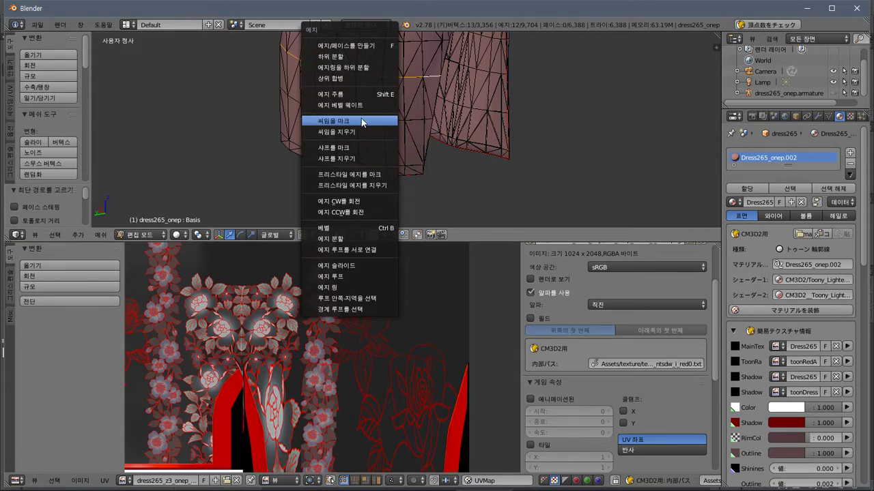
click(359, 120)
Mark a matching seam along the horizontal edge row on the inner side of the +Y skirt panel
middle_drag(289, 89, 369, 104)
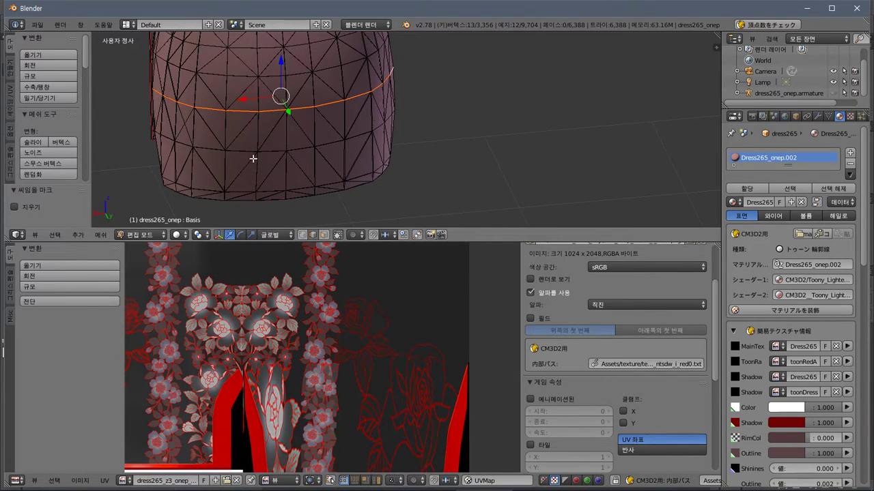
right_click(253, 153)
middle_drag(252, 153, 395, 135)
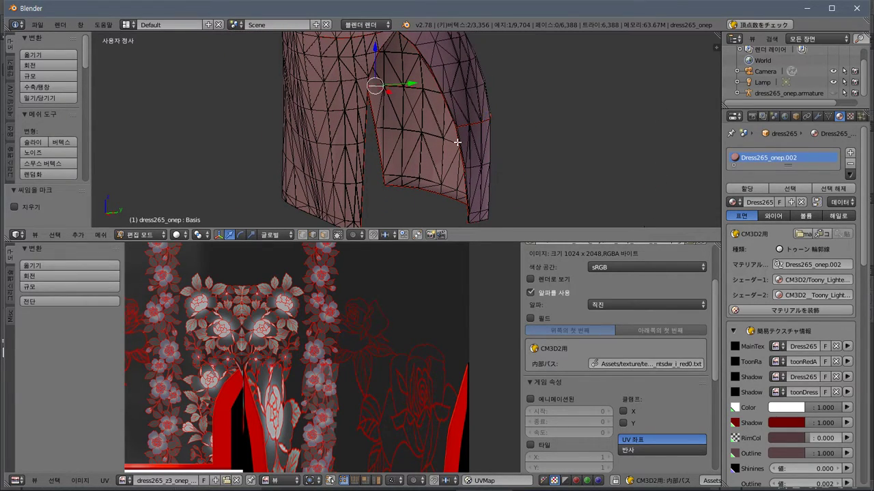
middle_drag(373, 85, 596, 104)
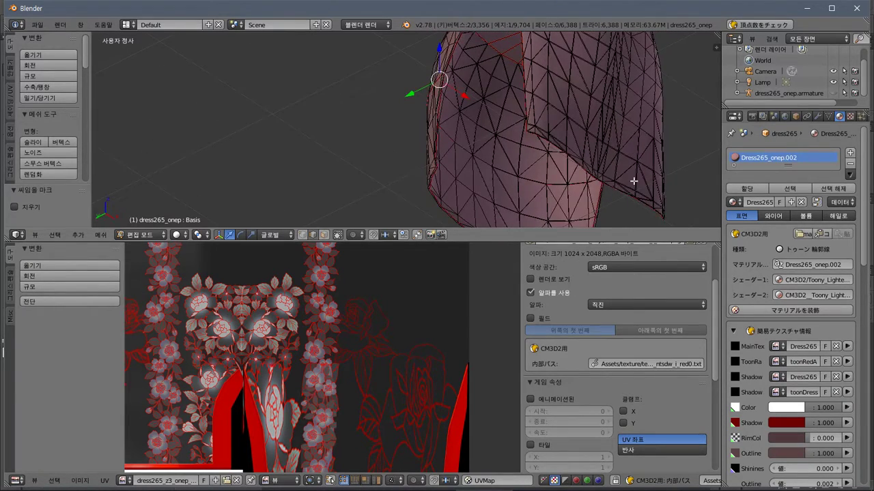
middle_drag(537, 181, 348, 125)
ctrl+right_click(611, 187)
key(ctrl+e)
click(591, 187)
Box-select the part of the +Y skirt panel below the new seams, through both layers
key(b)
drag(357, 73, 451, 187)
scroll(416, 385, down, 3)
middle_drag(415, 393, 427, 303)
scroll(446, 191, down, 3)
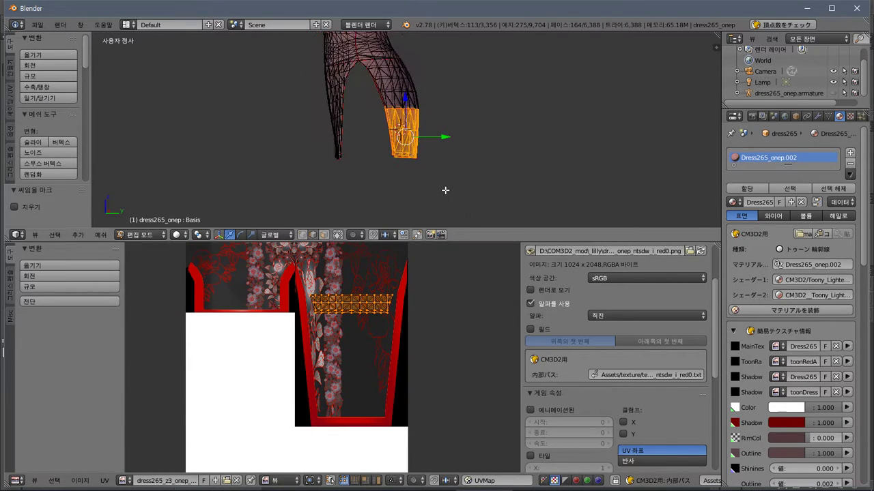
scroll(445, 189, up, 2)
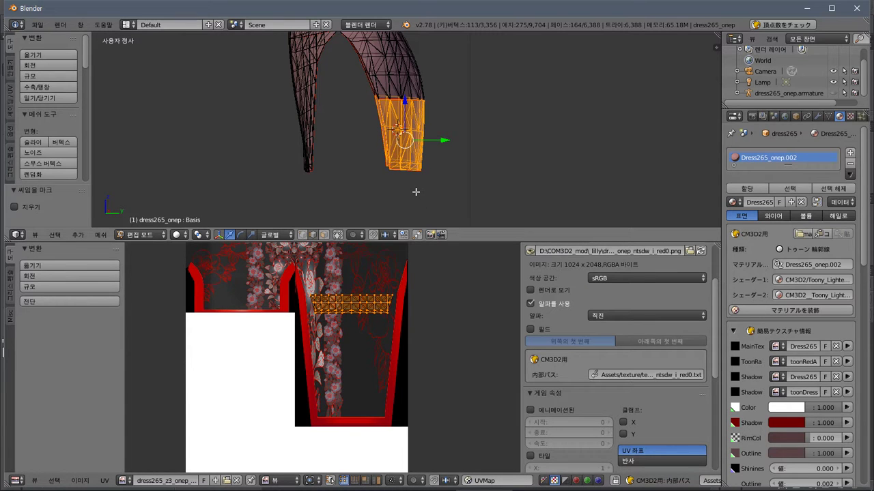
middle_drag(416, 192, 377, 196)
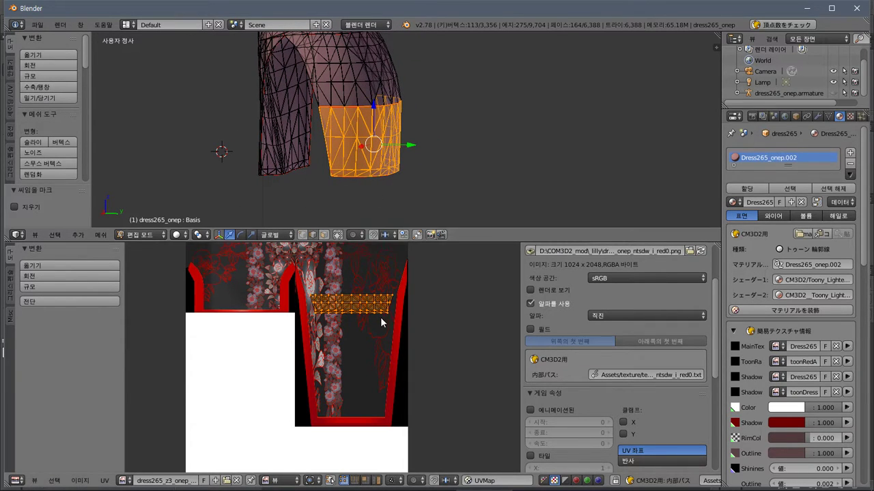
Move the lowest row of the selected skirt panel's UVs about 504 px down along Y onto the texture's bottom hem
scroll(381, 318, up, 2)
scroll(380, 318, down, 1)
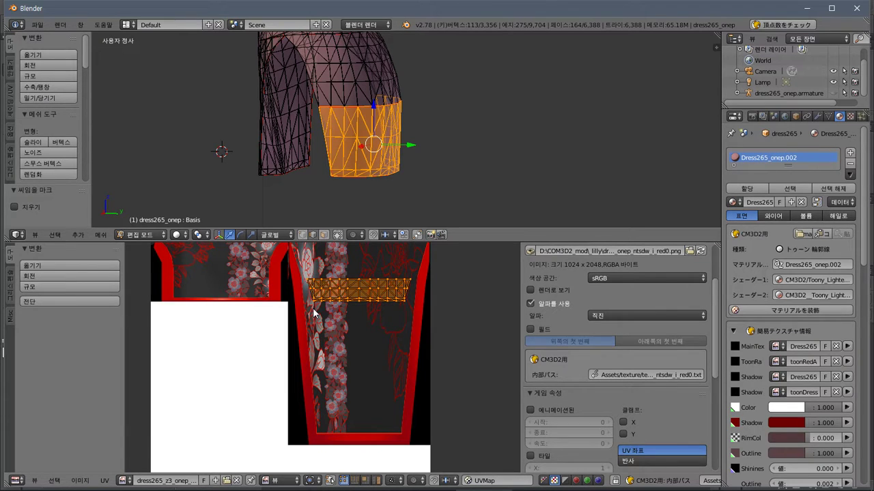
click(348, 282)
key(a)
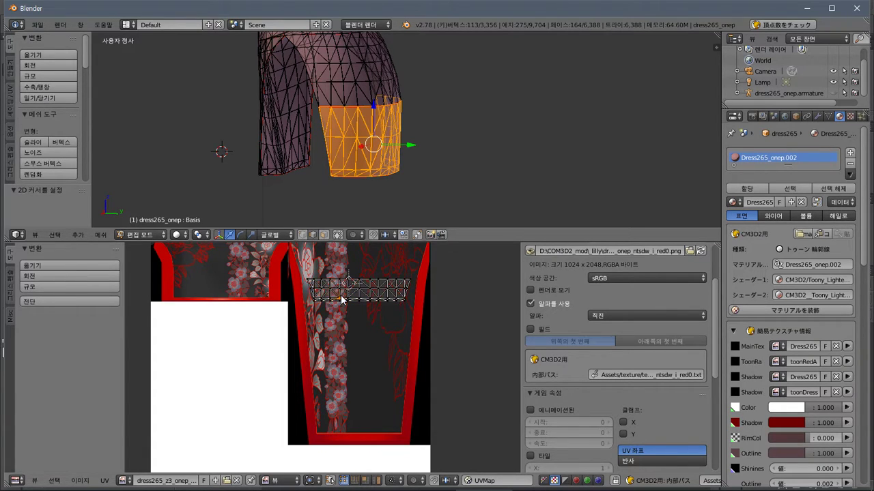
key(b)
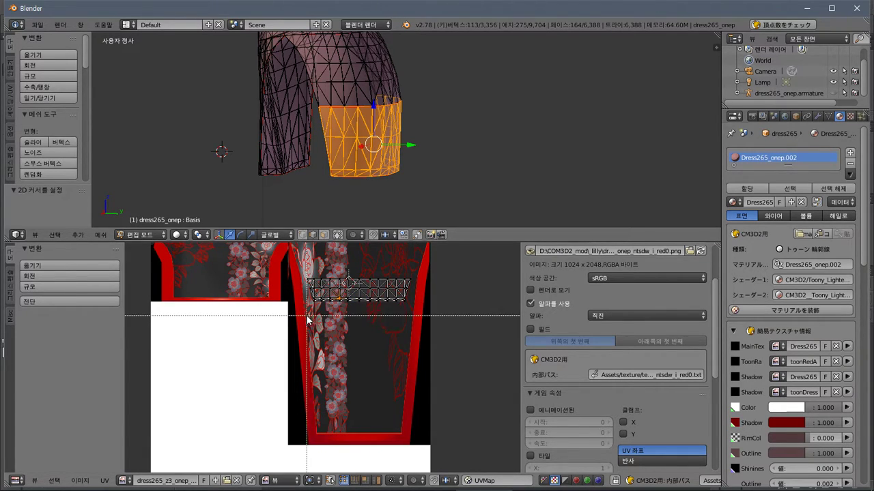
drag(304, 315, 373, 303)
key(b)
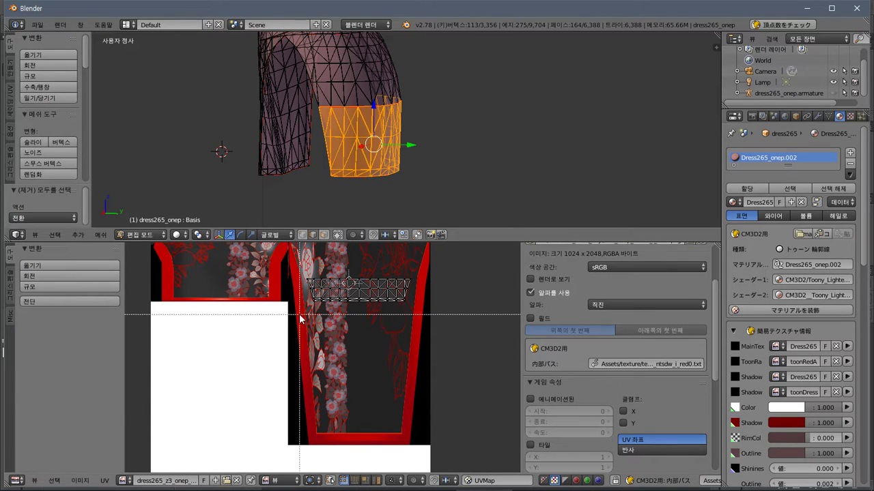
drag(299, 315, 423, 306)
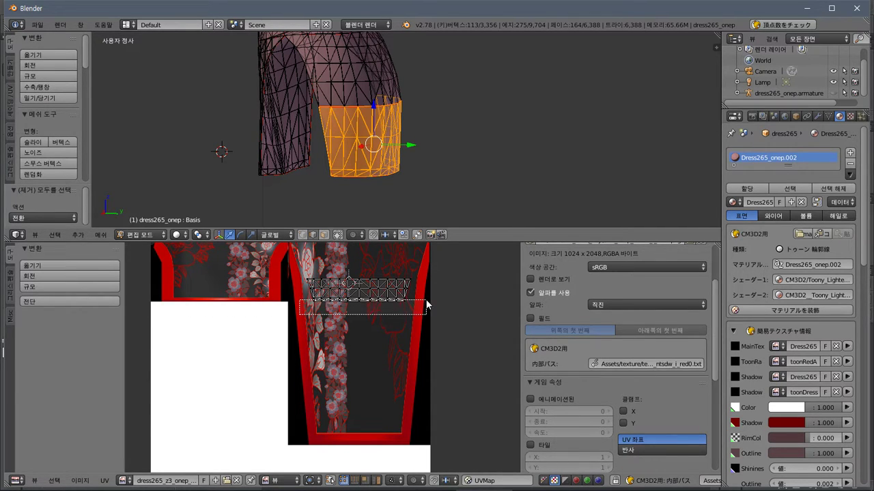
key(g)
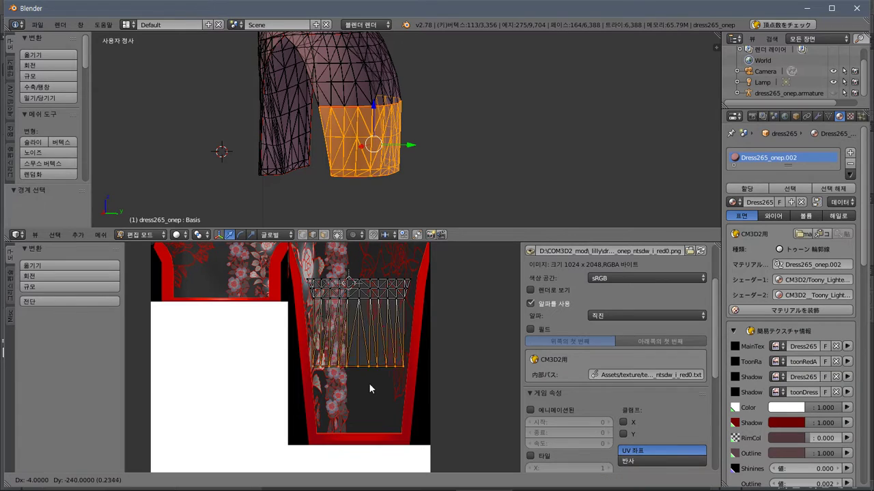
key(y)
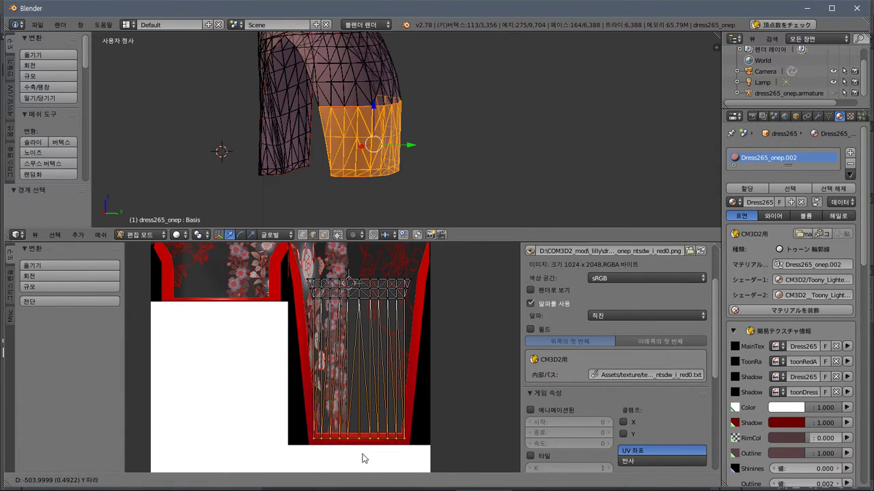
click(362, 458)
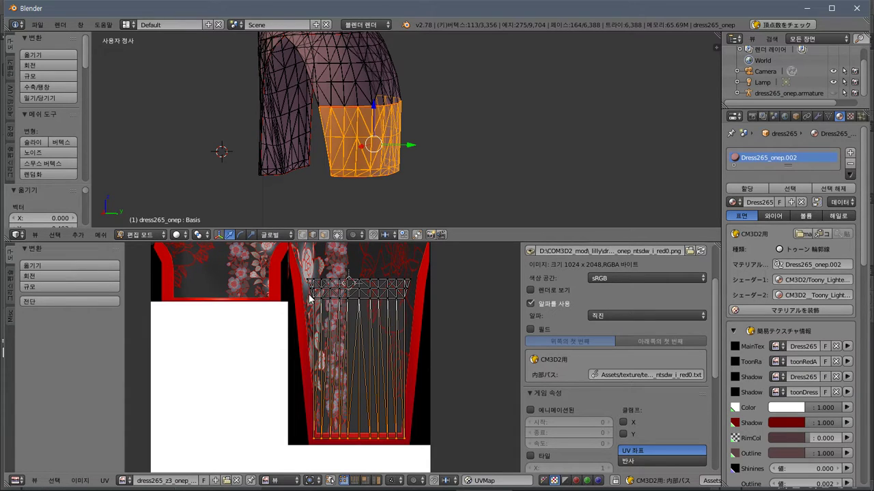
Move the second-lowest UV row of the skirt panel down along Y to just above the red hem band
key(a)
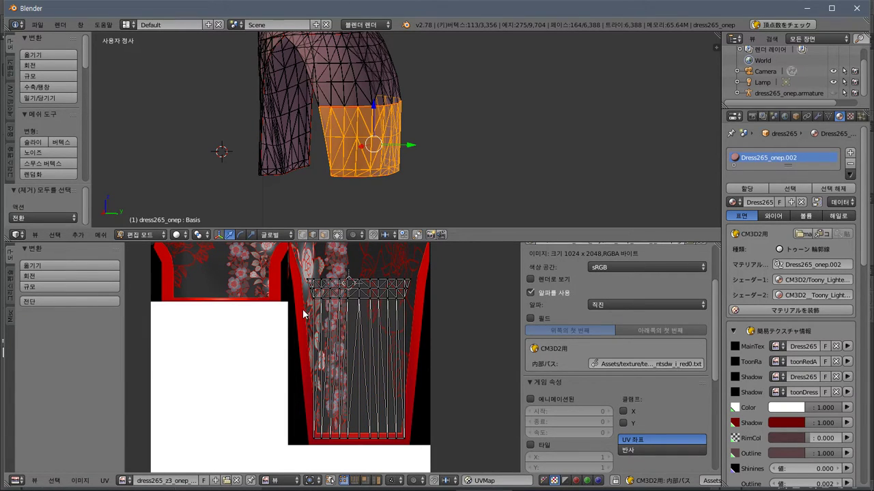
key(b)
drag(294, 316, 431, 293)
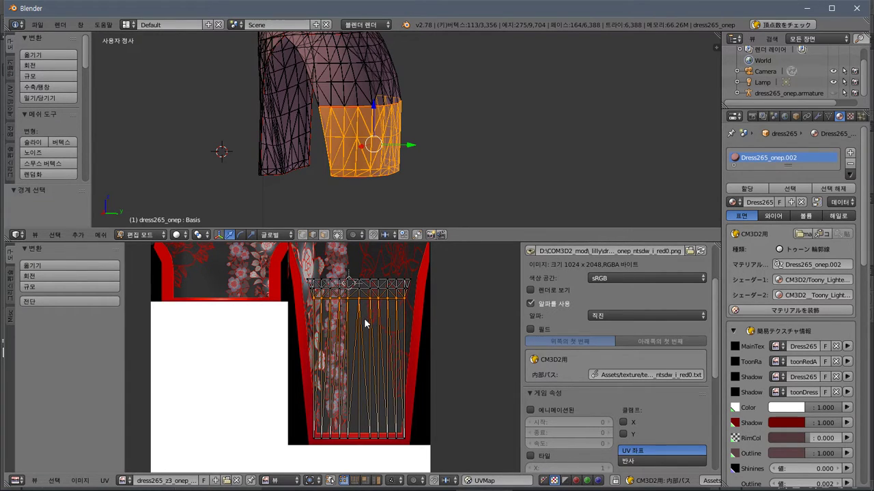
key(g)
key(y)
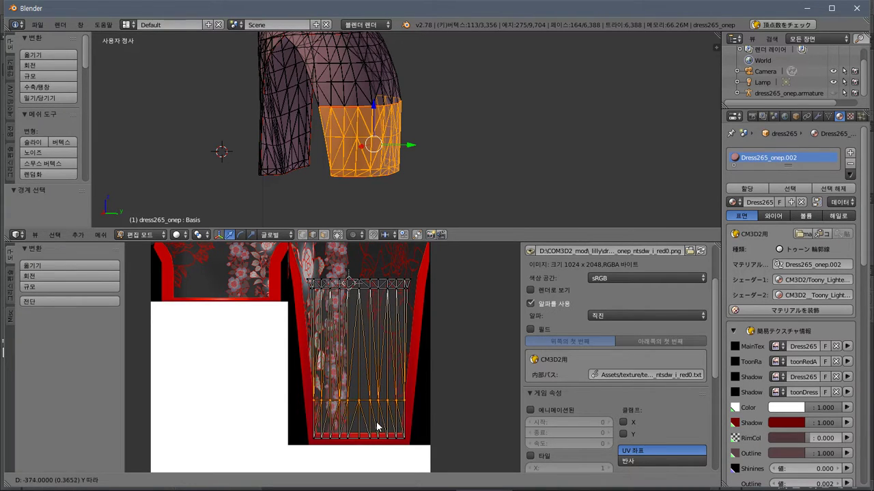
click(364, 433)
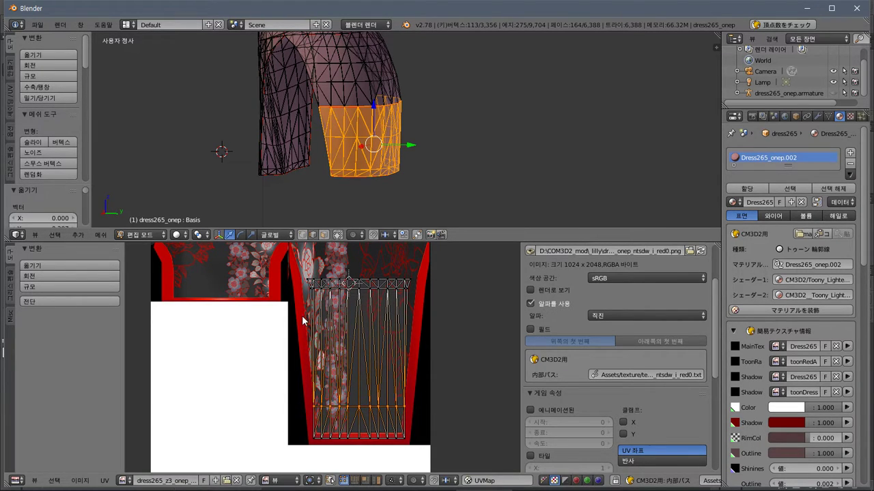
Move the next UV row of the skirt panel down along Y, roughly midway between the top and lower rows, and deselect the UVs
key(a)
key(b)
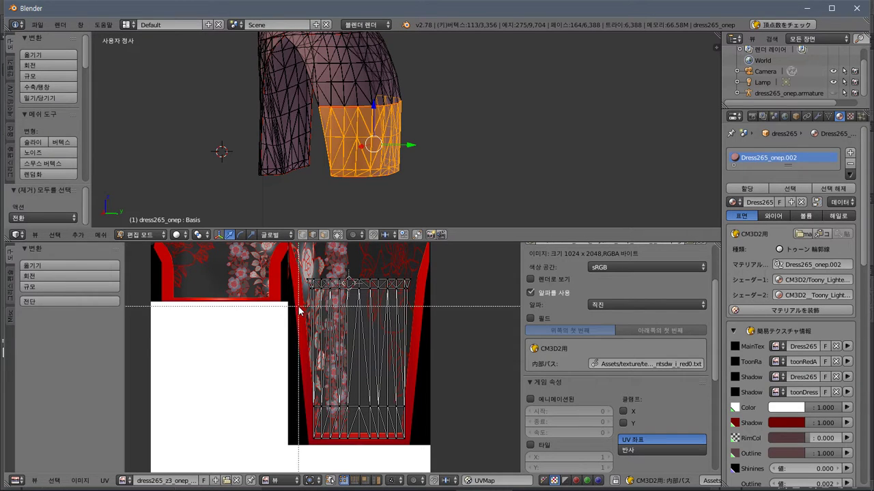
drag(296, 307, 443, 281)
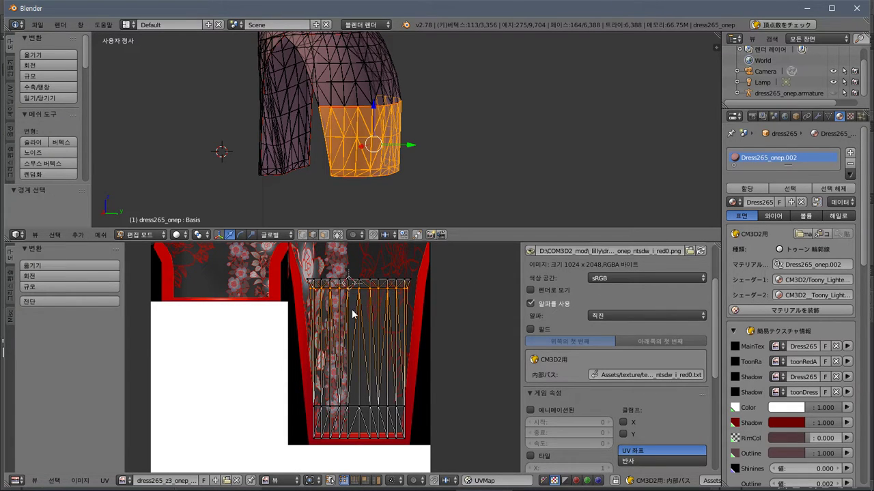
key(g)
key(y)
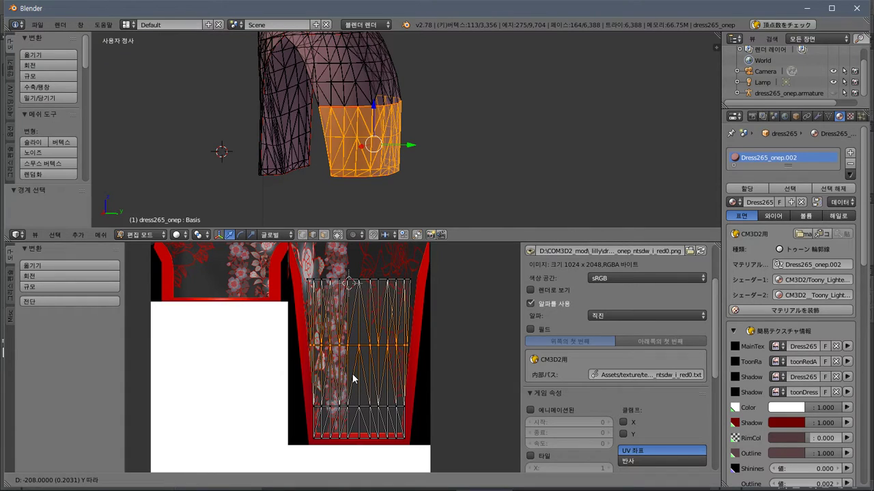
click(353, 379)
key(a)
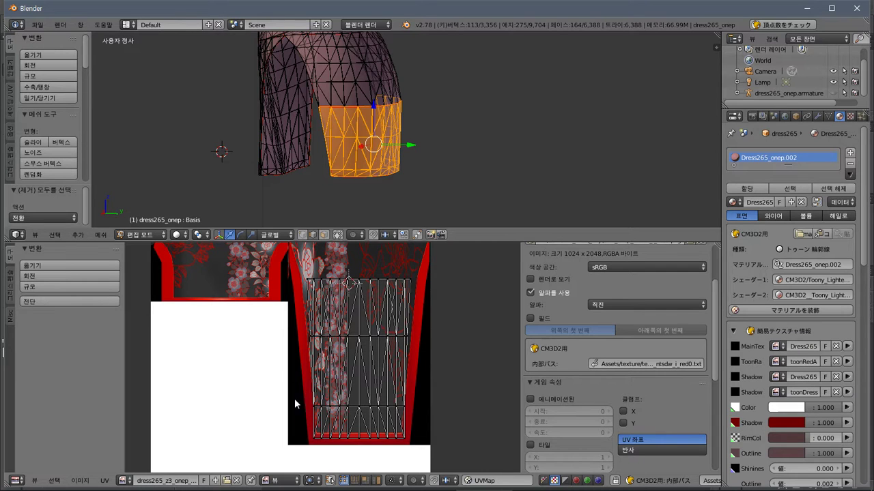
Deselect the whole mesh and box-select the part of the +Y skirt panel below the seams from the side
middle_drag(416, 100, 391, 116)
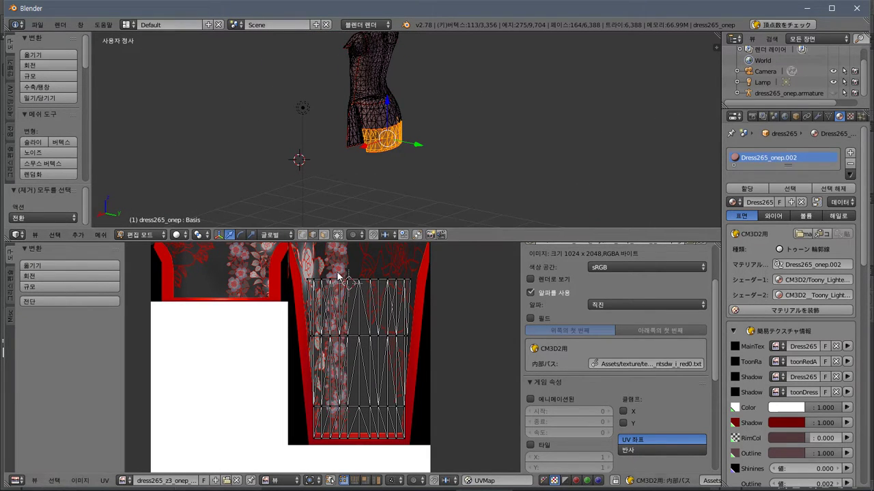
key(a)
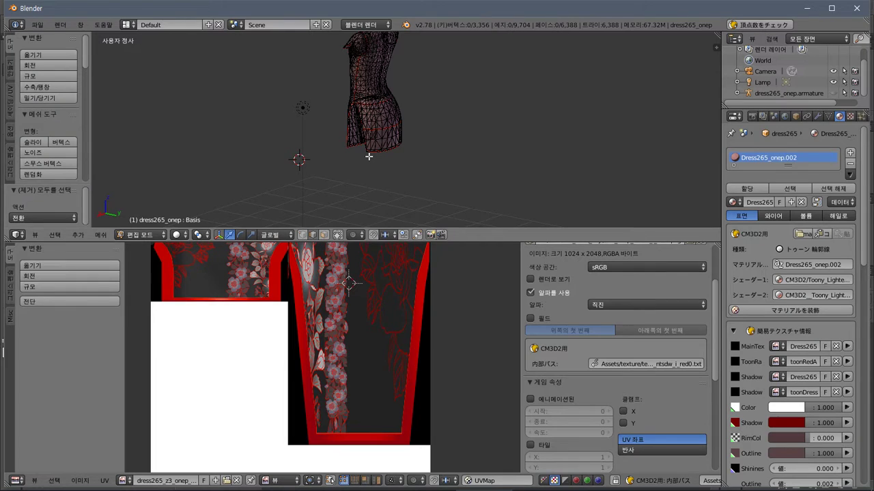
key(a)
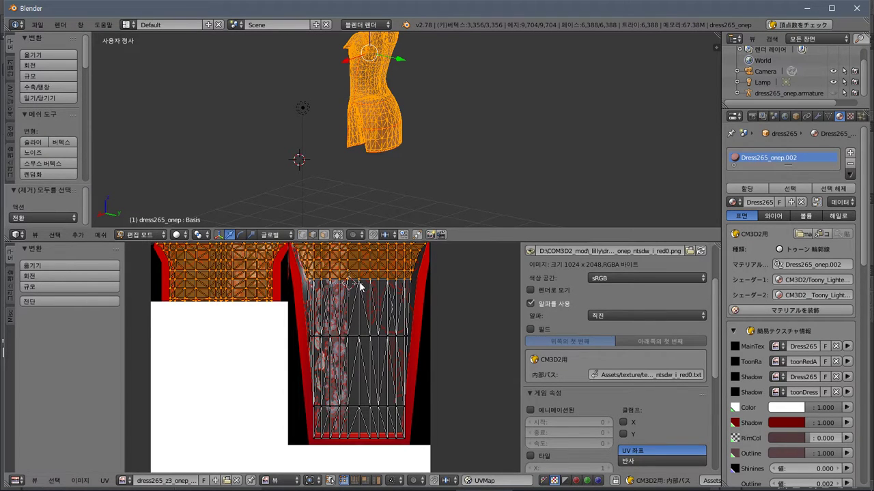
key(a)
scroll(378, 141, up, 5)
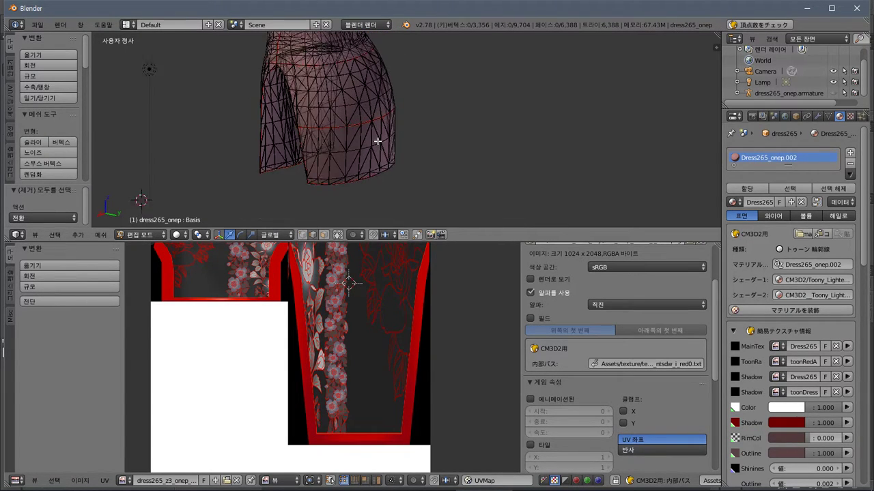
middle_drag(377, 142, 425, 122)
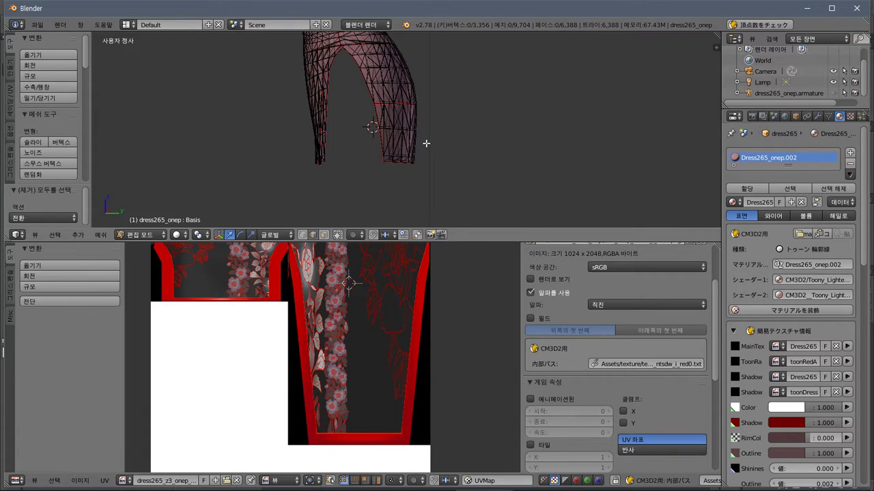
key(b)
drag(361, 182, 385, 174)
drag(497, 103, 488, 117)
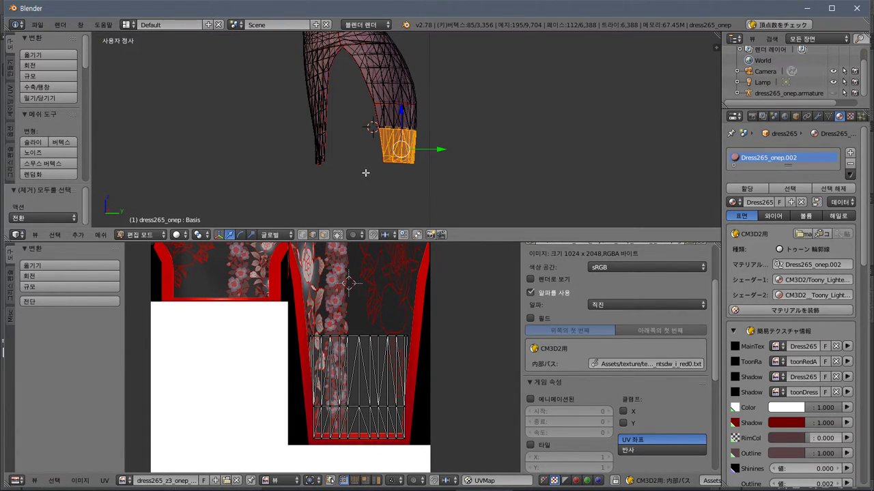
key(b)
drag(357, 178, 460, 102)
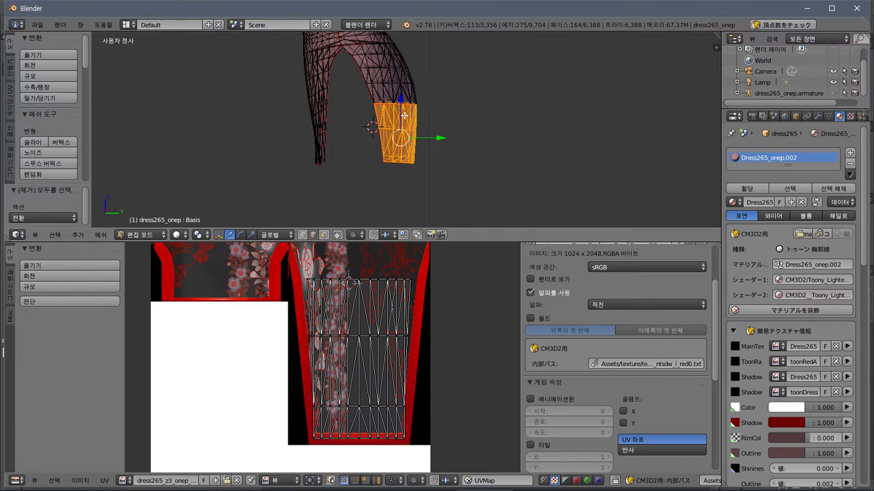
middle_drag(460, 102, 355, 123)
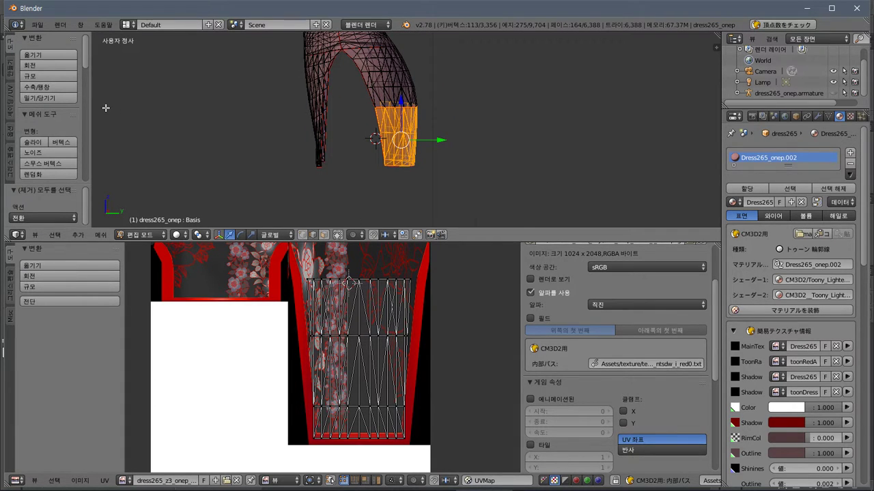
click(52, 53)
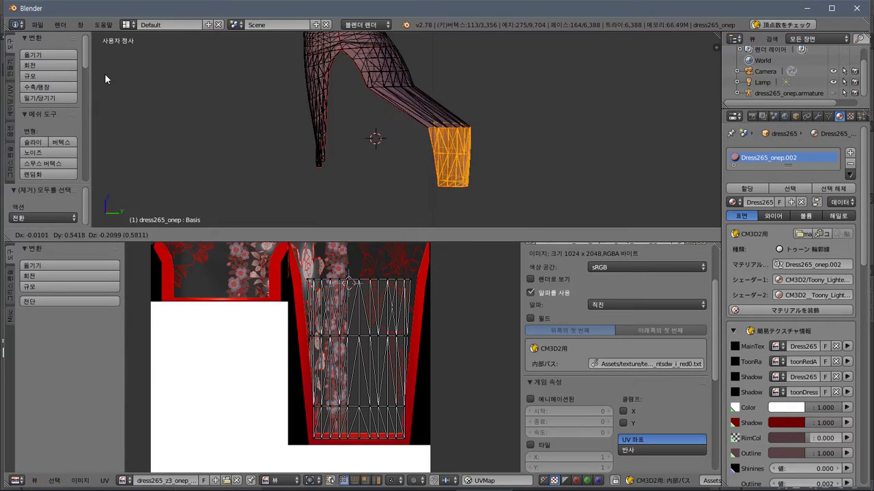
right_click(51, 82)
click(50, 83)
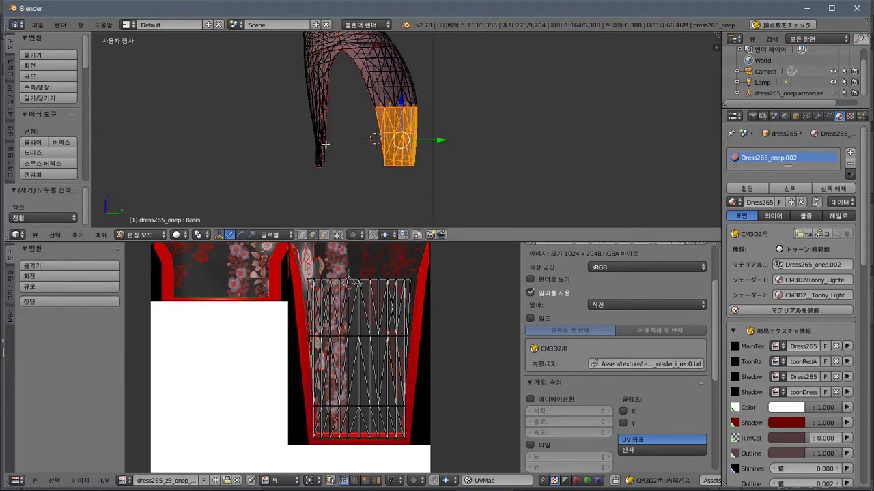
key(z)
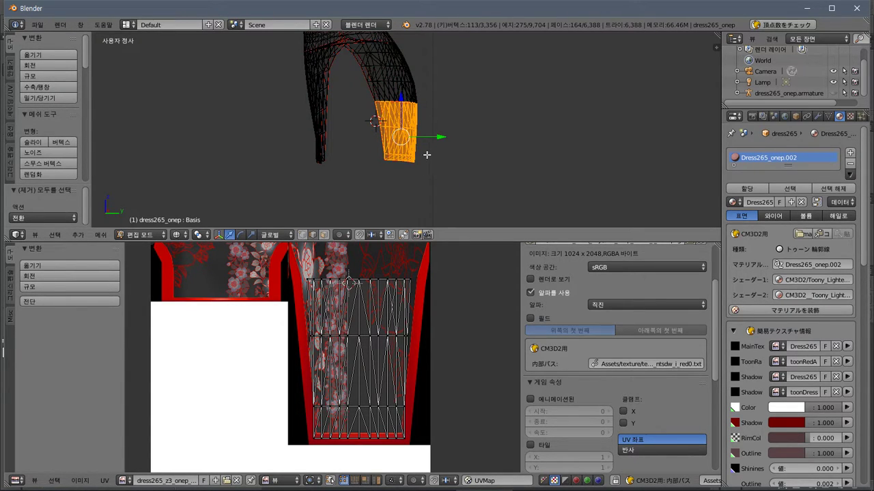
key(z)
key(a)
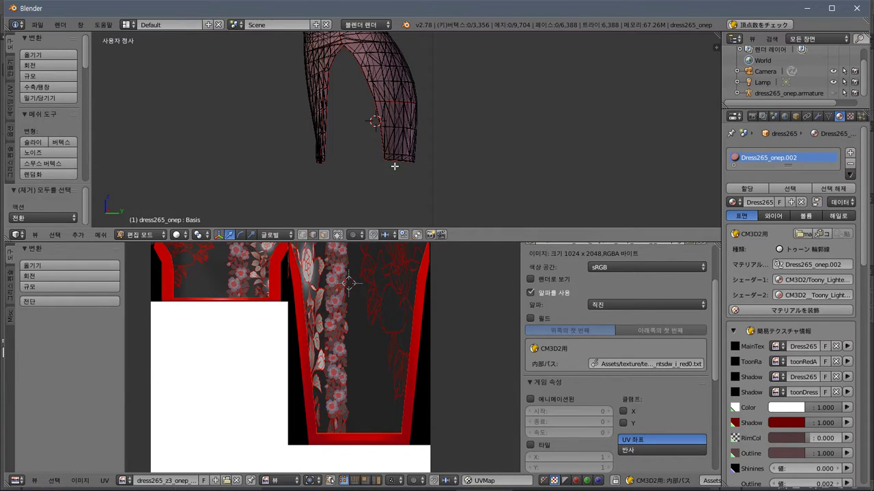
Box-select the +Y skirt panel from the first vertex row under the seams down to the hem and move it -1 along global Z
key(KP_6)
key(b)
drag(380, 171, 452, 125)
key(g)
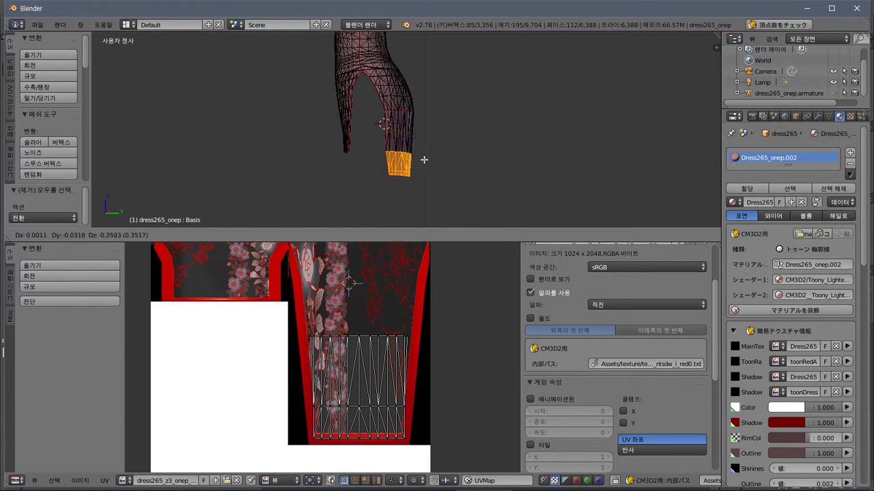
key(y)
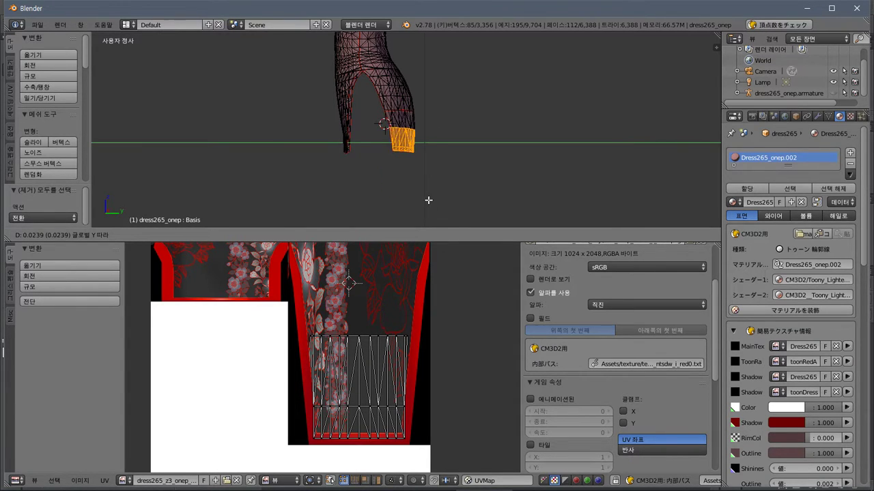
key(z)
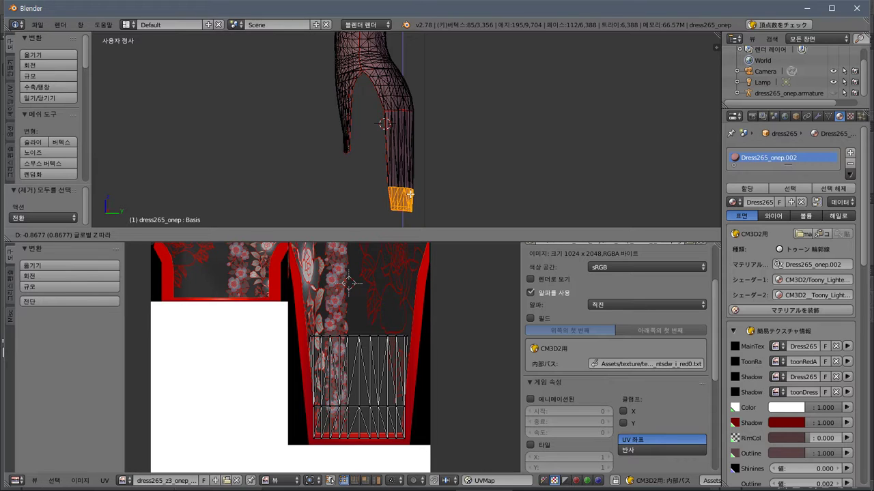
text(-1)
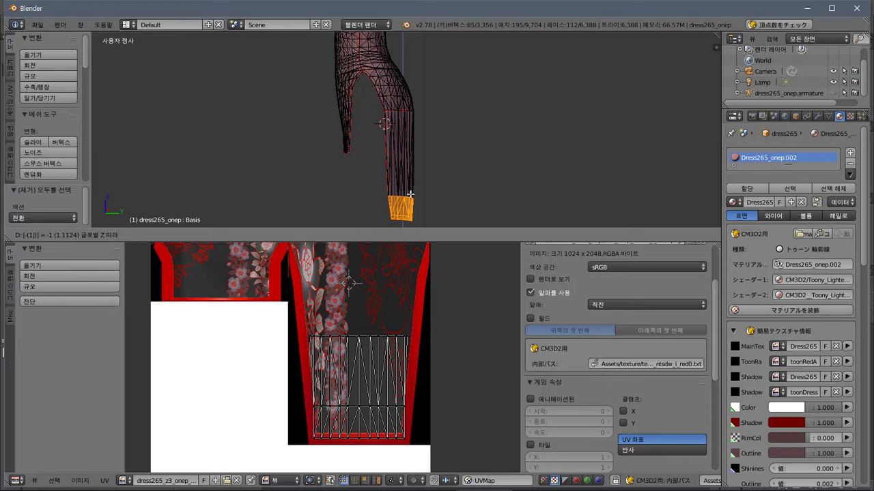
key(BackSpace)
key(BackSpace)
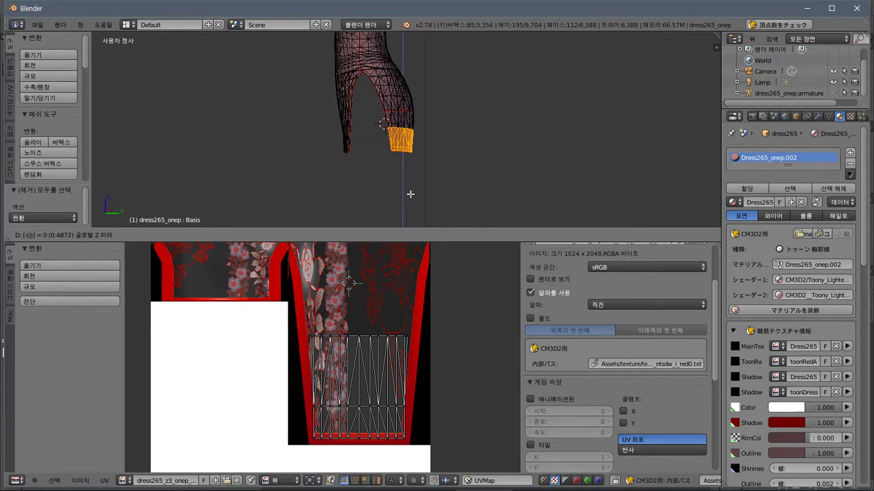
text(-1)
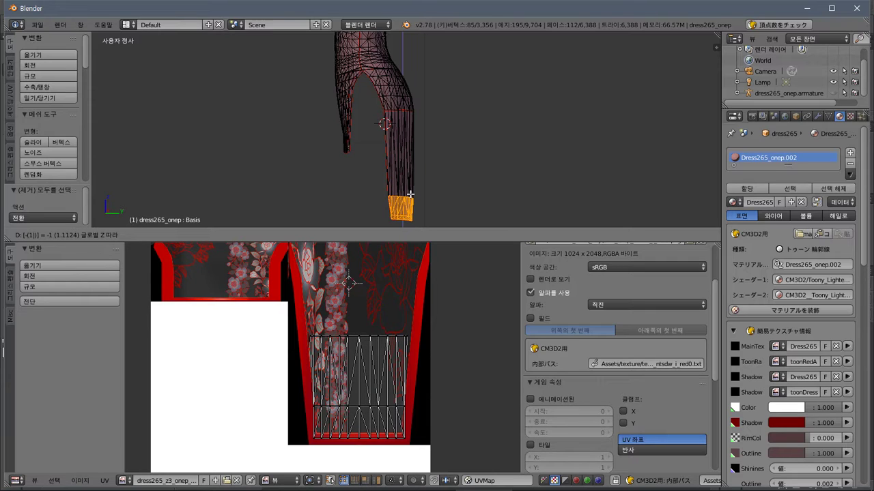
key(BackSpace)
text(0)
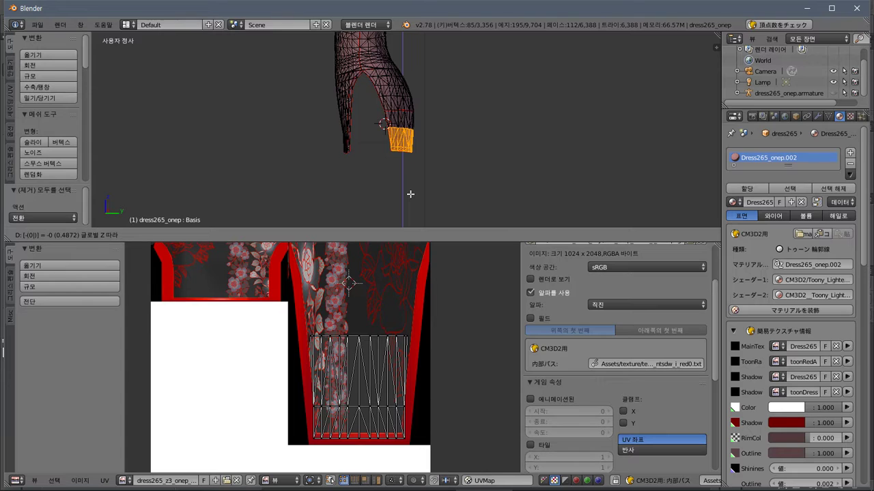
text(1)
key(BackSpace)
key(BackSpace)
key(BackSpace)
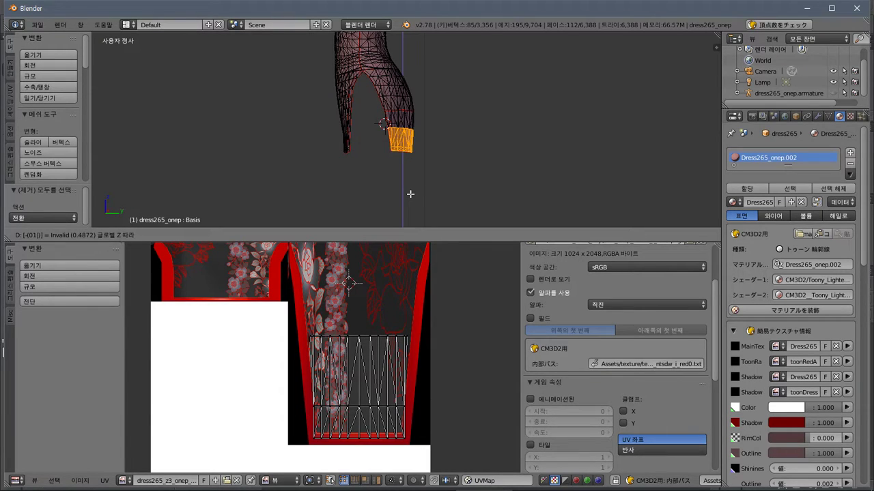
text(-1)
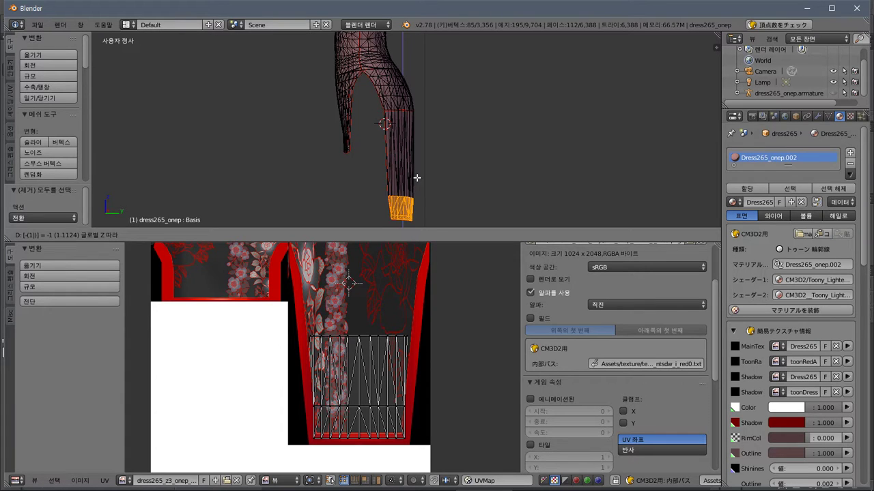
key(Return)
Deselect the mesh and box-select only the bottom hem band of the lowered +Y skirt panel
scroll(418, 174, down, 6)
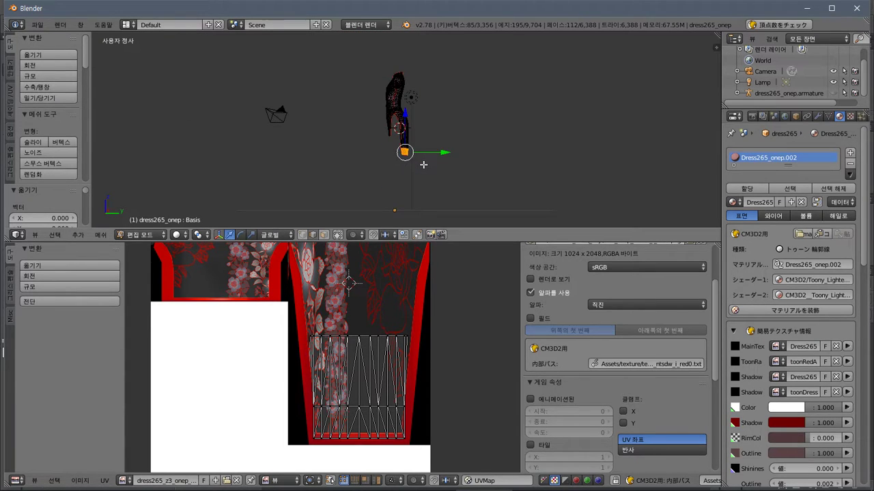
scroll(423, 164, up, 5)
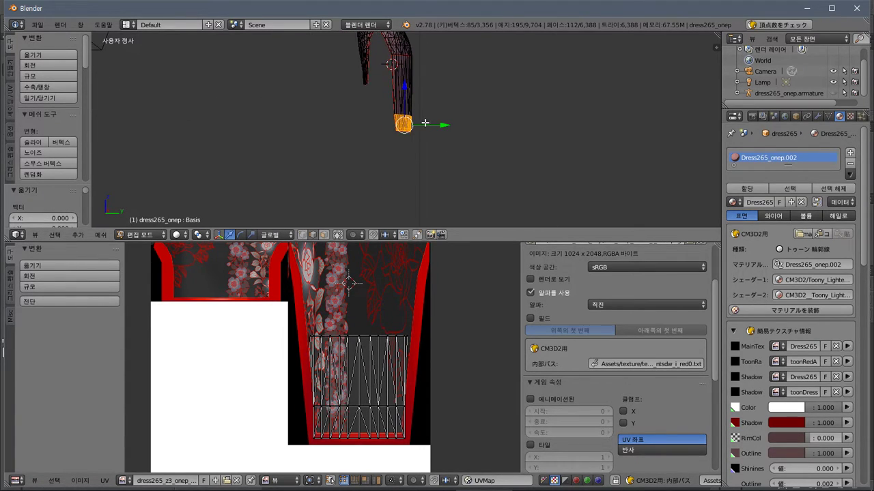
key(a)
key(b)
drag(381, 149, 428, 131)
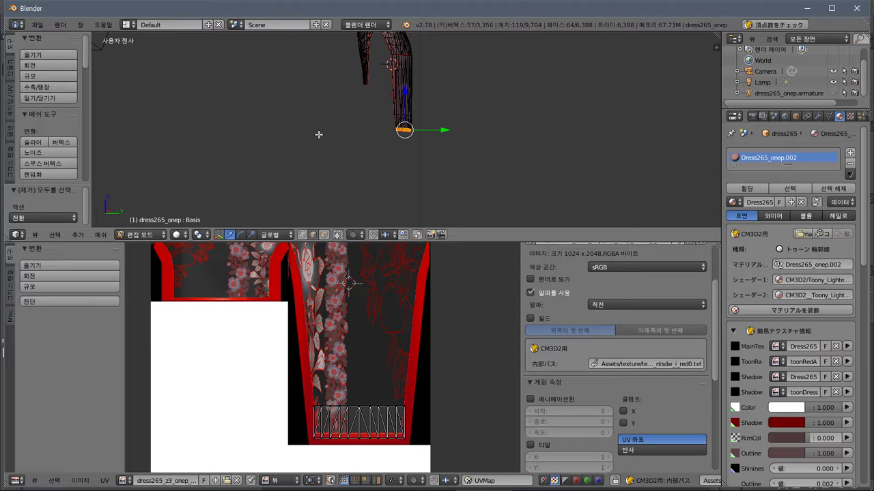
Move the selected hem vertices of the skirt by -1 along the global Z axis
key(KP_4)
key(KP_4)
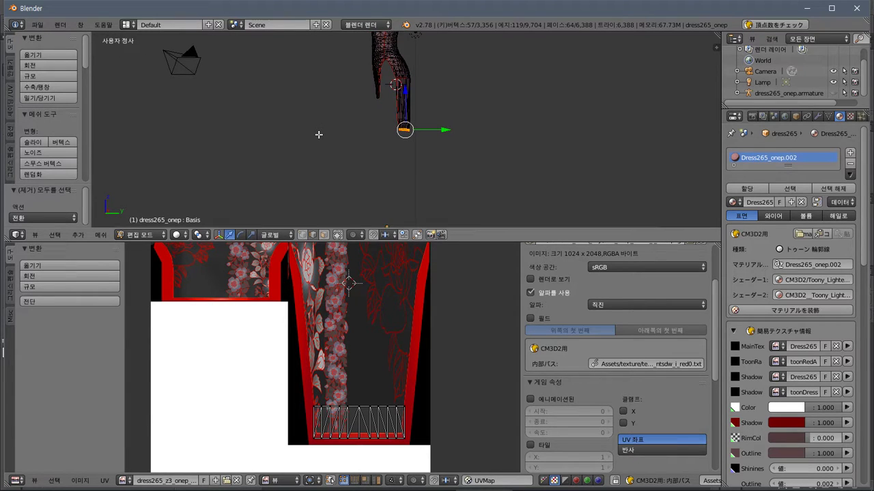
key(KP_6)
key(KP_4)
key(g)
key(z)
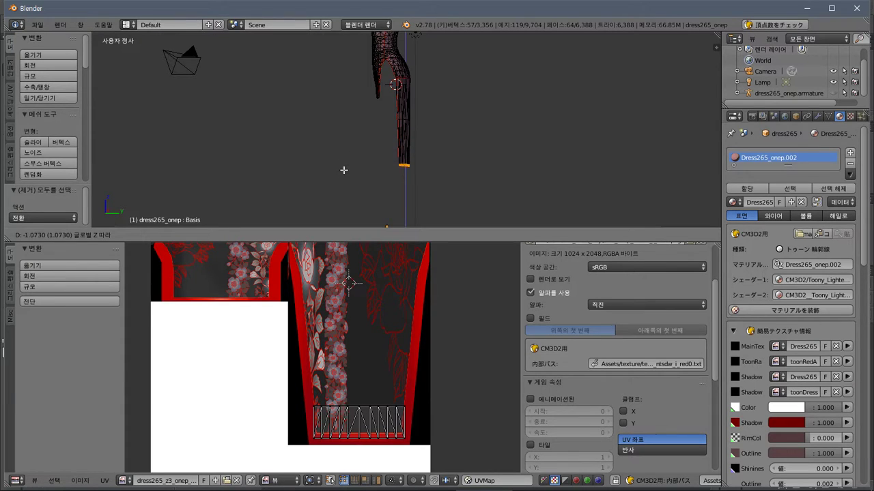
key(1)
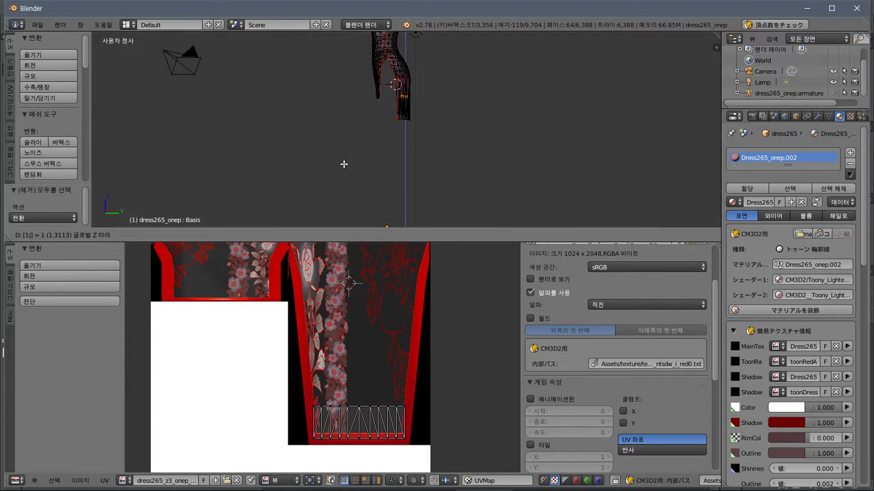
key(BackSpace)
text(-1)
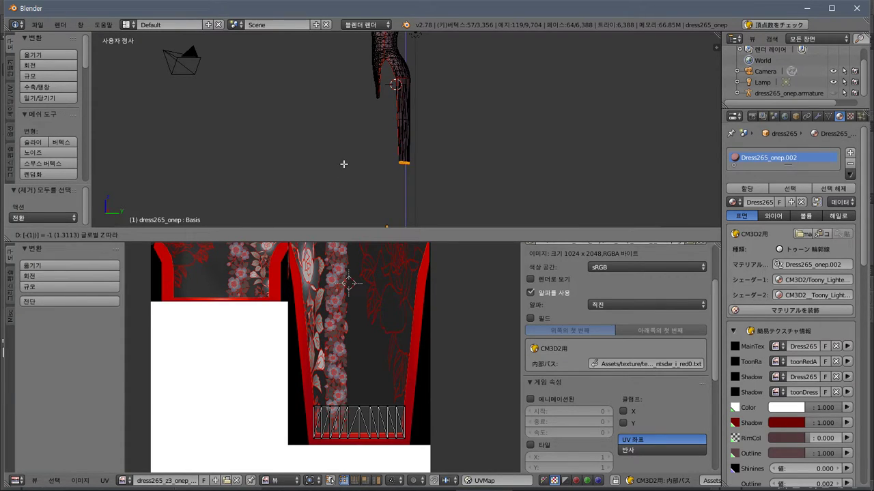
key(Return)
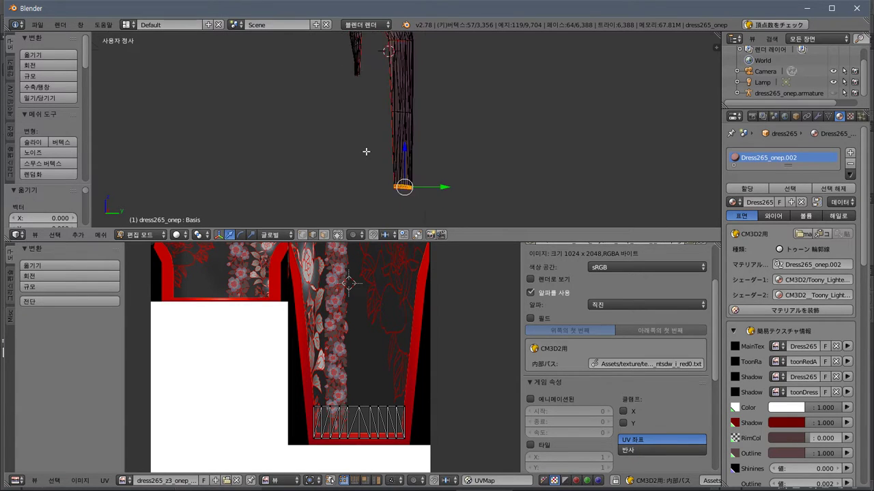
Select only the lowest row of hem vertices around the skirt and move it by -1 along the global Z axis
key(a)
scroll(390, 168, up, 3)
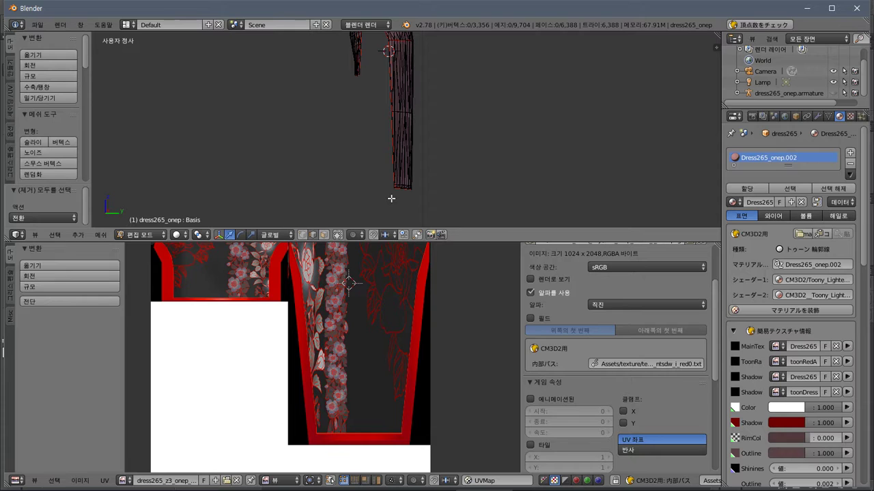
key(b)
drag(378, 198, 433, 188)
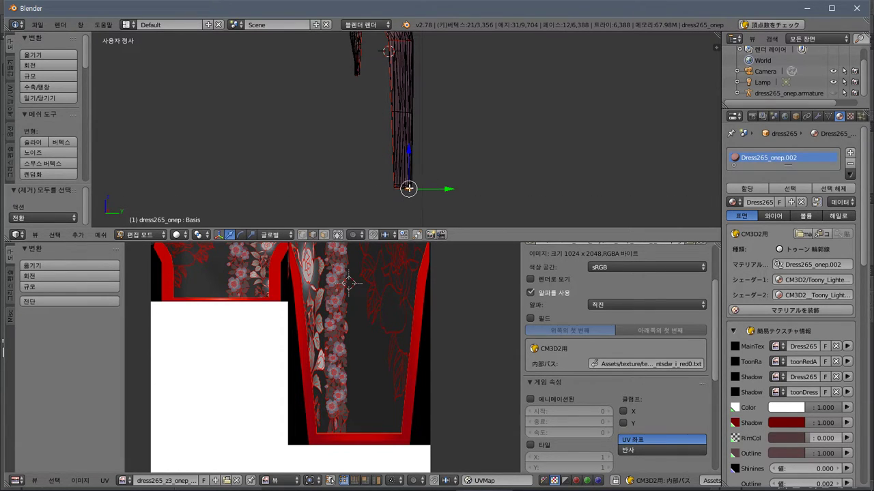
scroll(410, 189, up, 5)
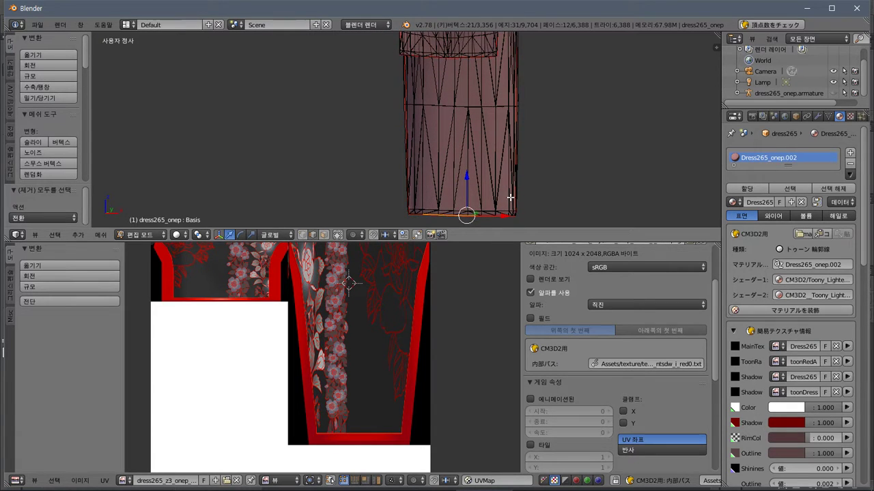
shift+middle_drag(510, 197, 491, 161)
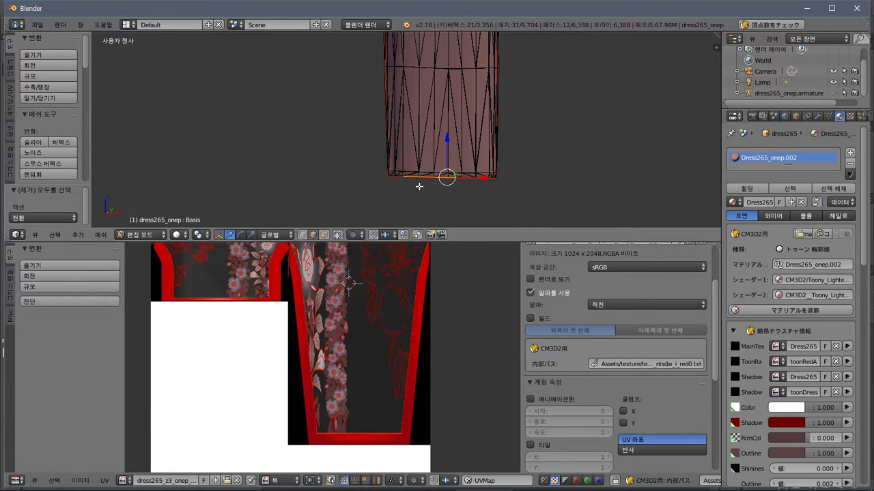
key(b)
drag(355, 203, 531, 176)
middle_drag(532, 175, 413, 174)
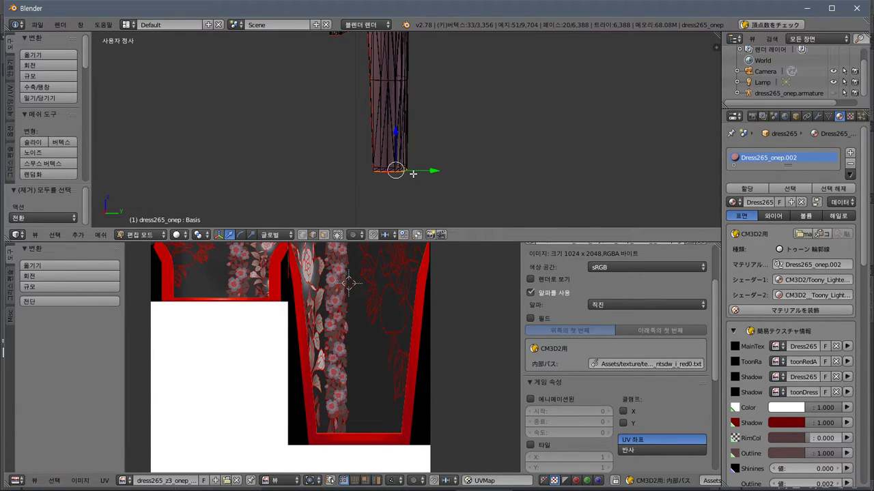
key(g)
key(z)
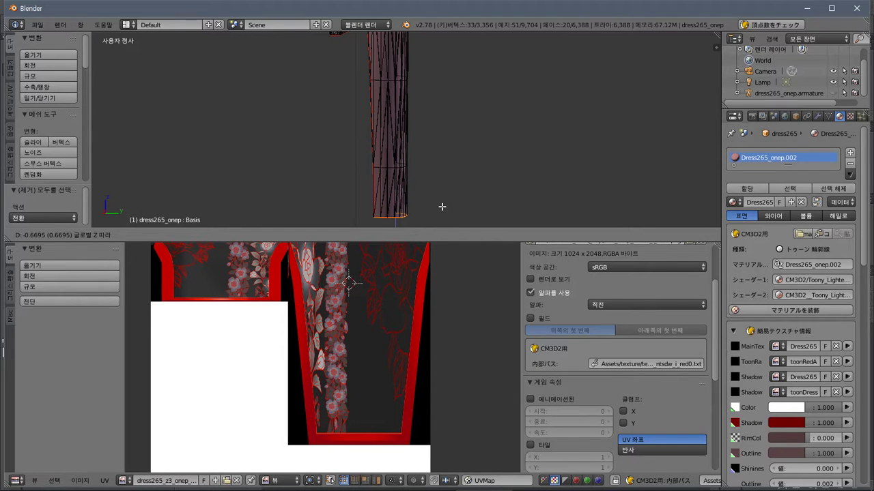
text(-1)
key(Return)
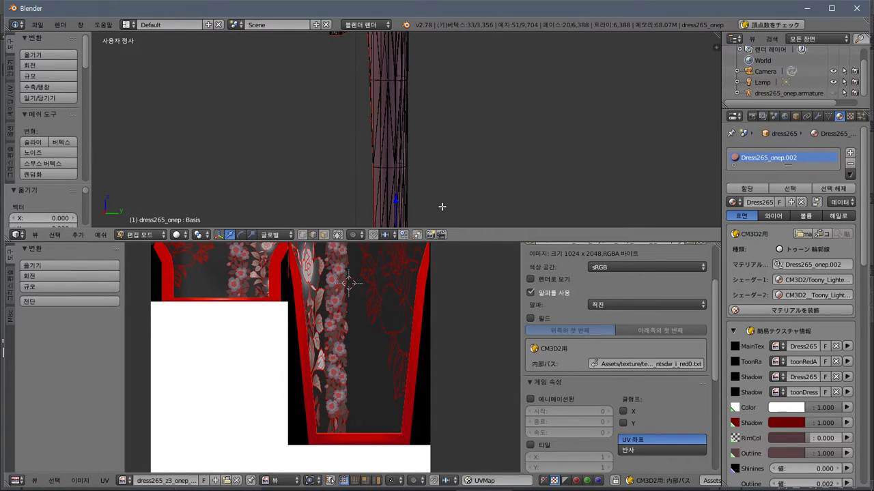
Deselect the mesh and set the 3D view's shading to Texture to inspect the lengthened skirt
scroll(443, 205, down, 4)
middle_drag(486, 195, 447, 200)
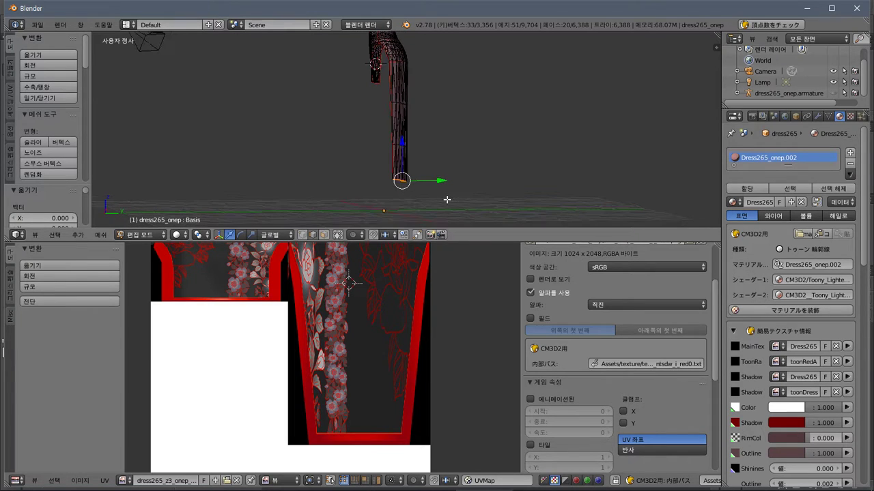
key(a)
middle_drag(416, 114, 301, 136)
click(178, 234)
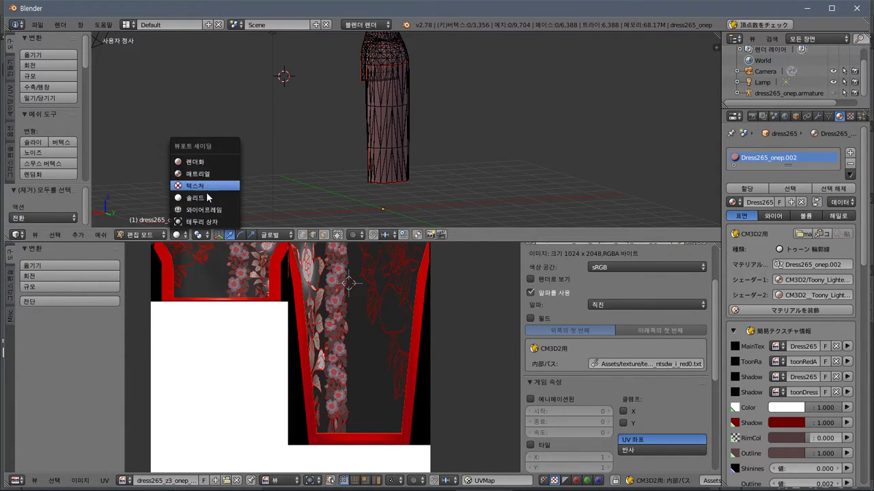
click(195, 193)
scroll(335, 127, up, 4)
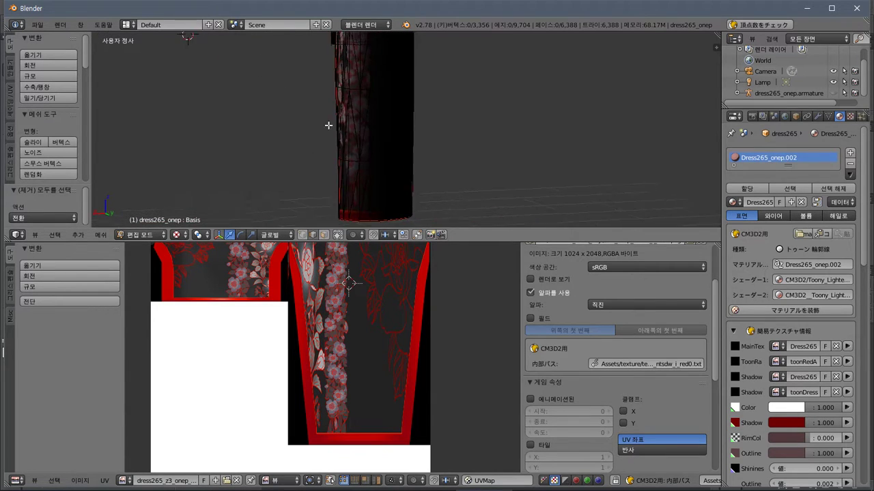
middle_drag(289, 135, 353, 131)
scroll(347, 114, down, 3)
Select the whole dress mesh to display its complete UV layout over the texture image
key(a)
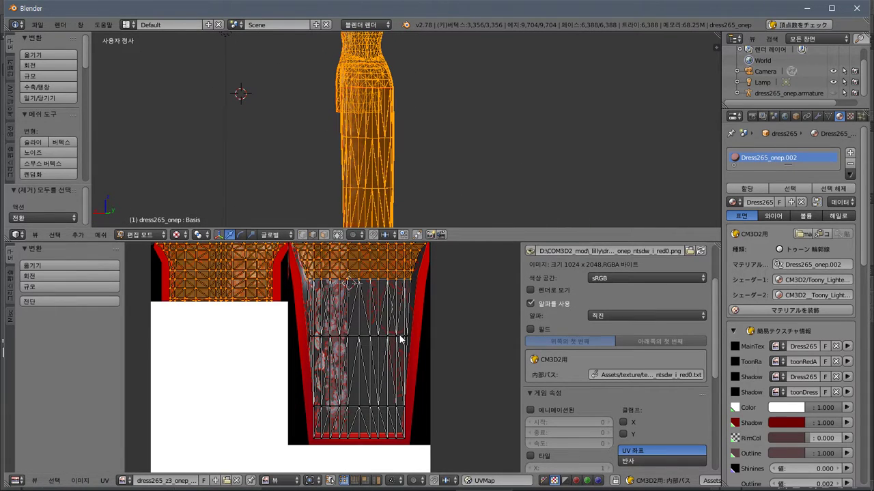
scroll(398, 314, down, 1)
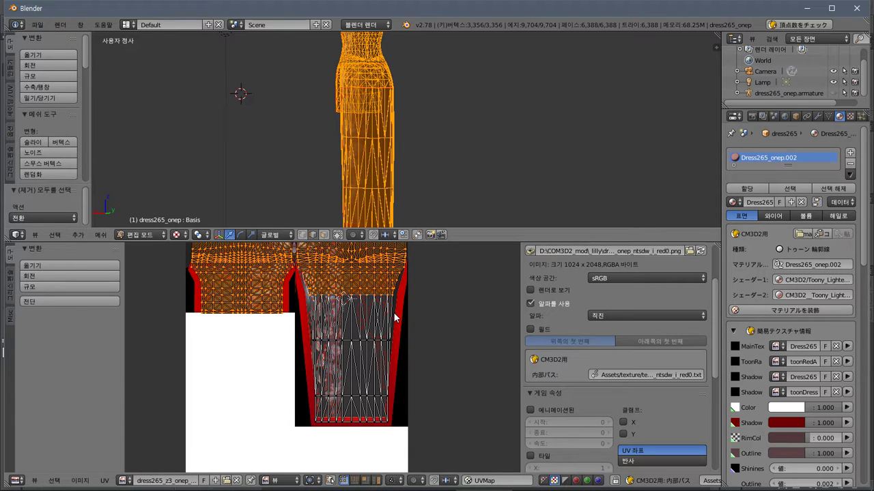
scroll(401, 304, up, 2)
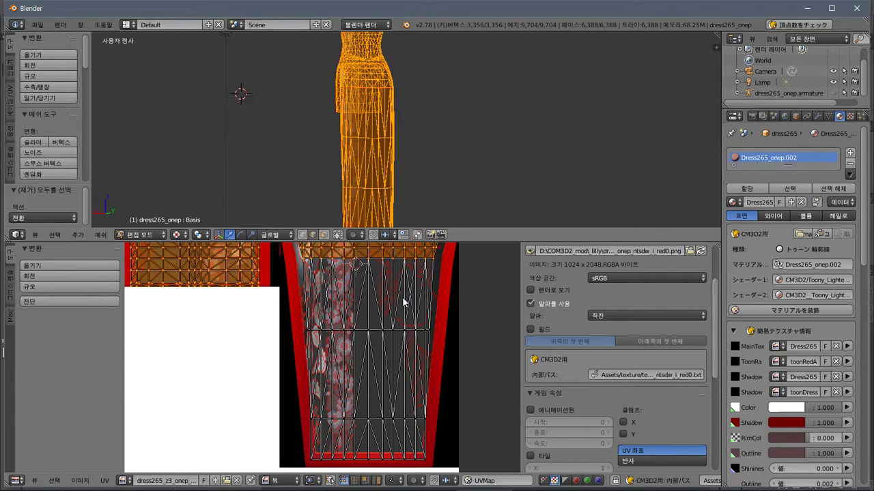
scroll(402, 302, down, 1)
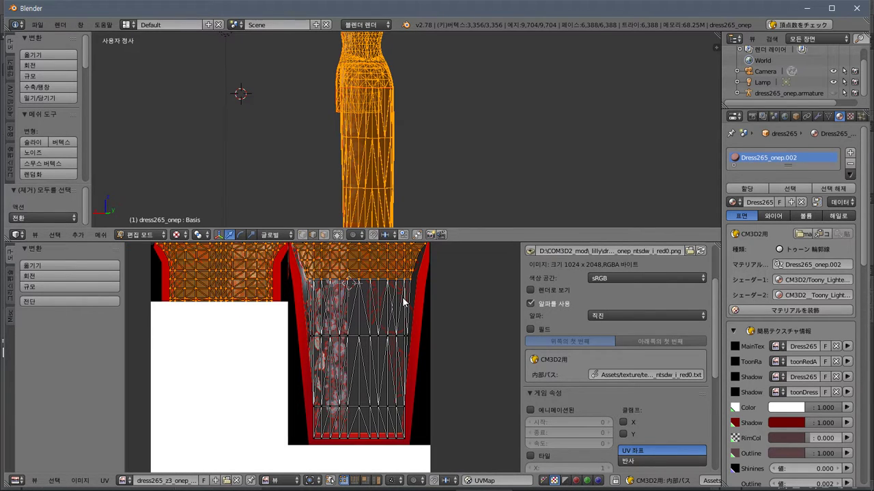
Switch to Photoshop and zoom the dress texture out to 33.33% to examine the skirt panels
key(alt+Tab)
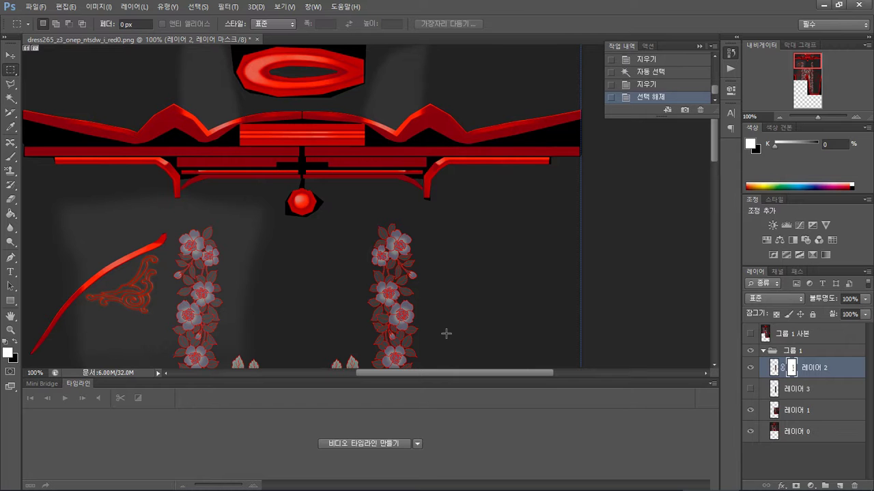
scroll(494, 301, down, 1)
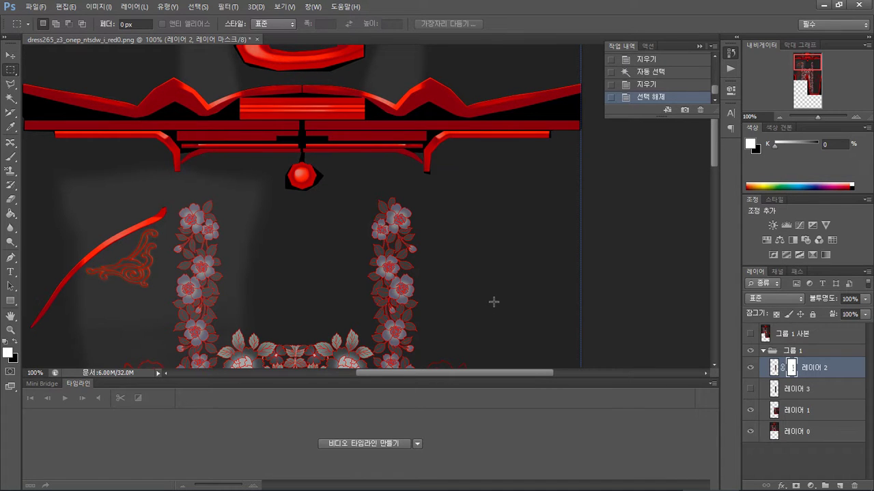
click(857, 118)
click(784, 120)
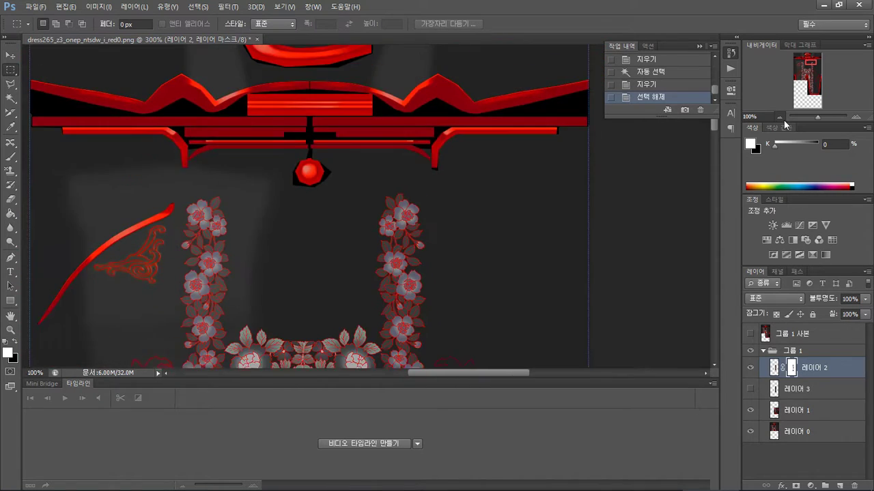
click(783, 120)
click(783, 120)
click(784, 120)
scroll(407, 148, down, 3)
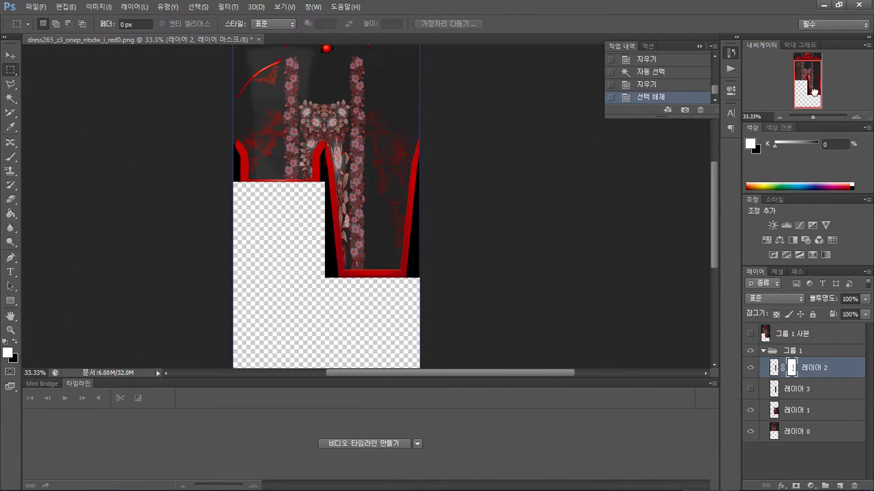
scroll(408, 148, up, 1)
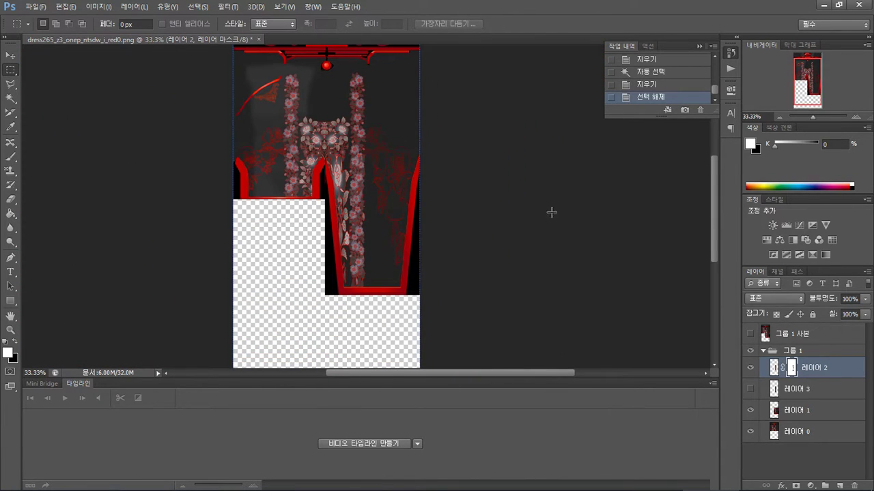
Move layer 레이어 0 above 레이어 2 in 그룹 1 to compare the textures, and return it to the bottom of the group
click(795, 433)
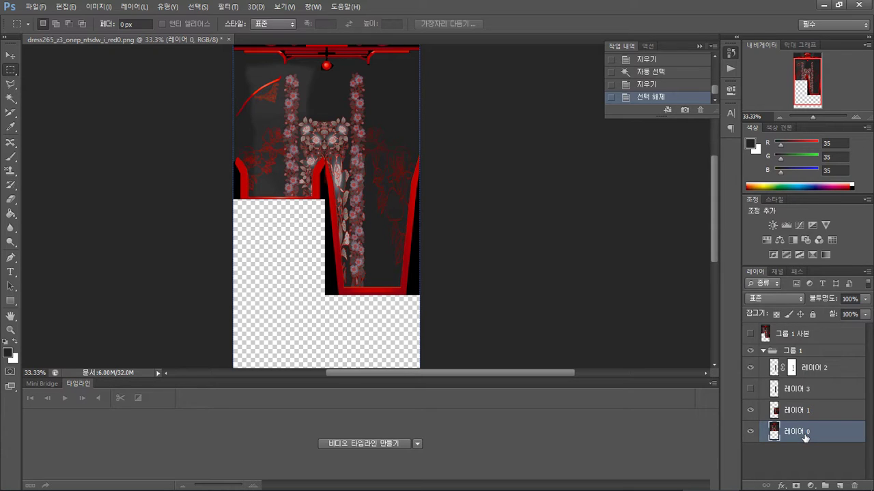
mouse_move(809, 372)
mouse_down()
mouse_move(806, 386)
mouse_move(806, 367)
mouse_up()
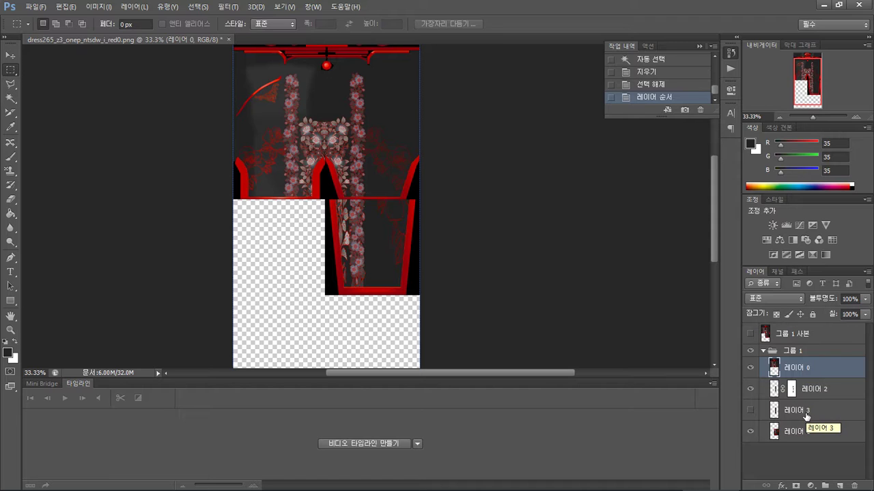
drag(805, 372, 818, 444)
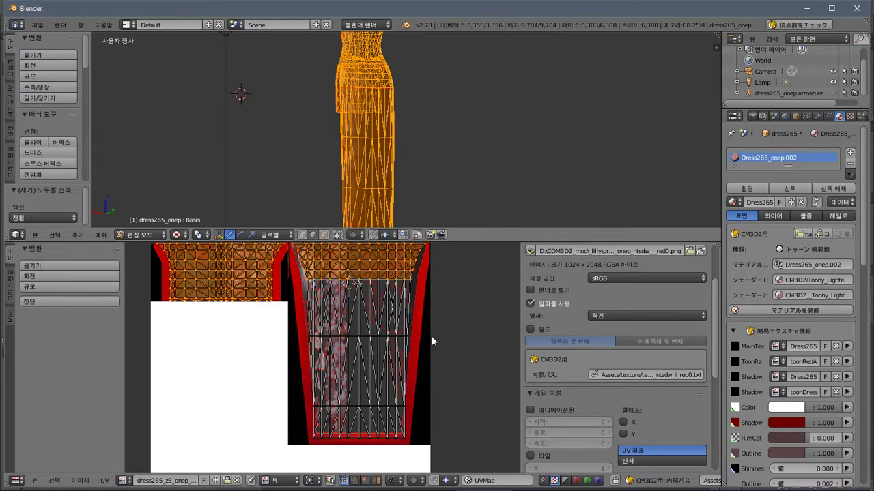
Back in Blender, box-select the UV rows in the upper part of the tapered skirt panel and scale them about 1.09 along X
scroll(431, 340, up, 2)
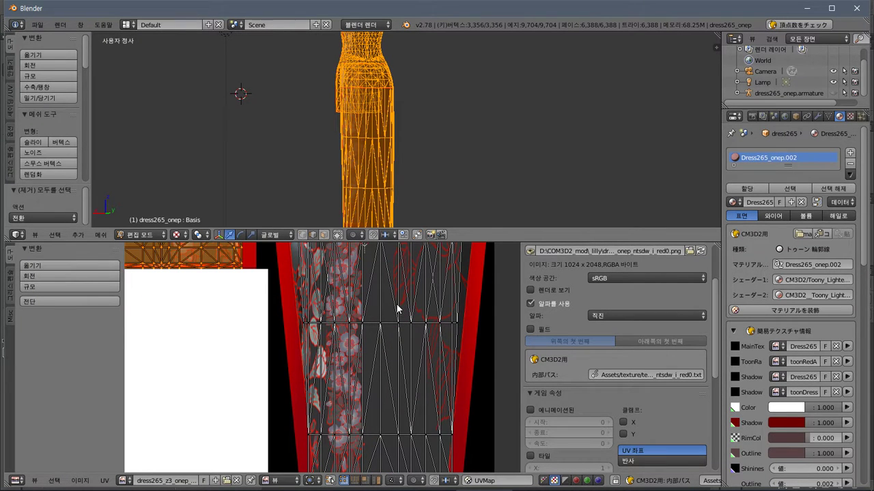
middle_drag(396, 309, 401, 403)
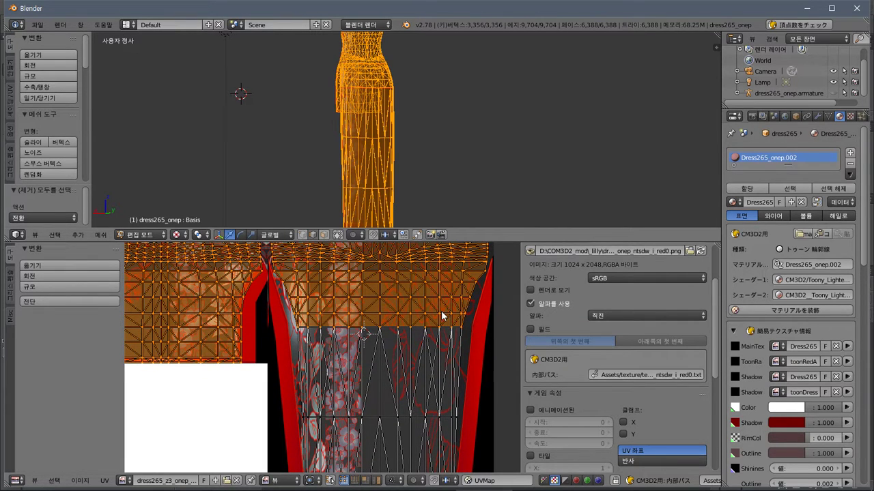
key(a)
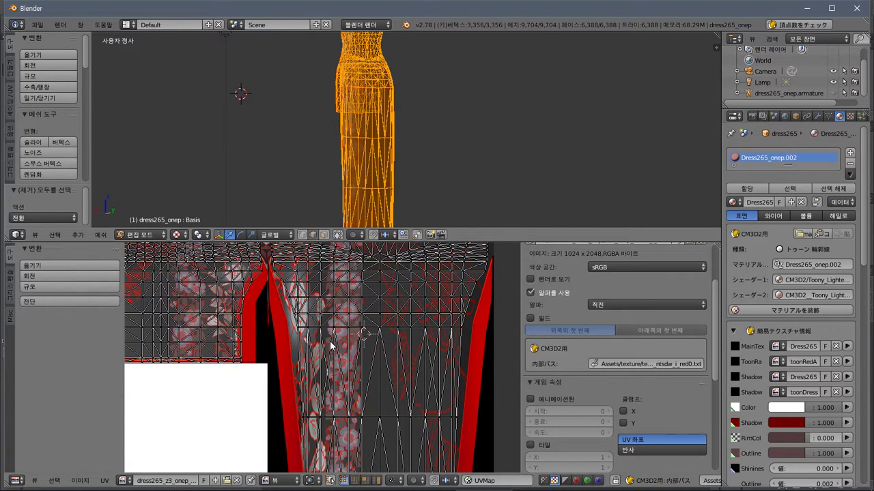
key(b)
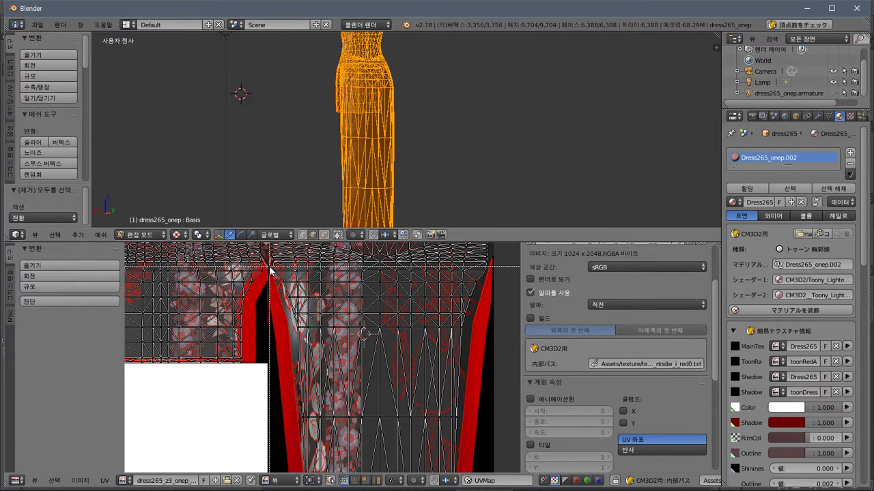
drag(277, 278, 493, 377)
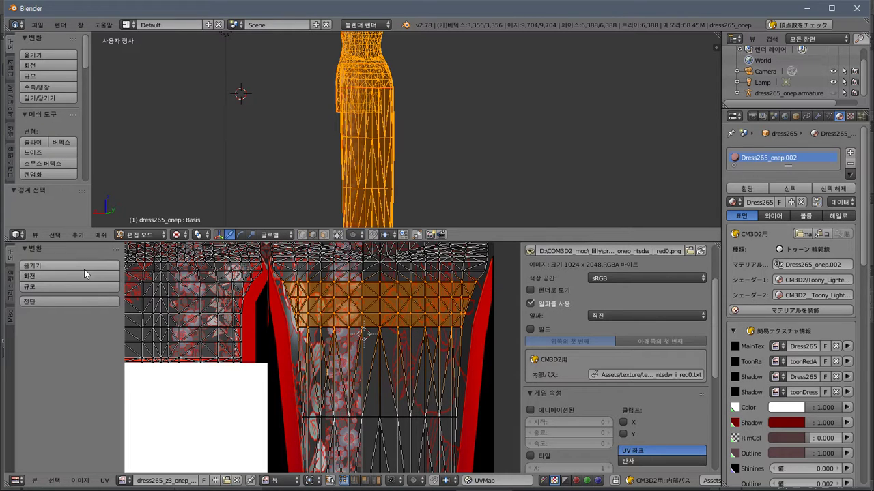
click(92, 289)
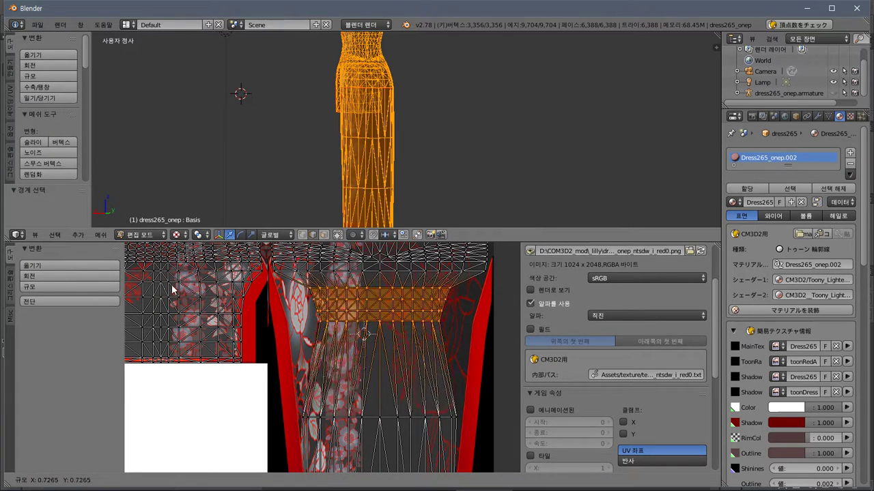
key(x)
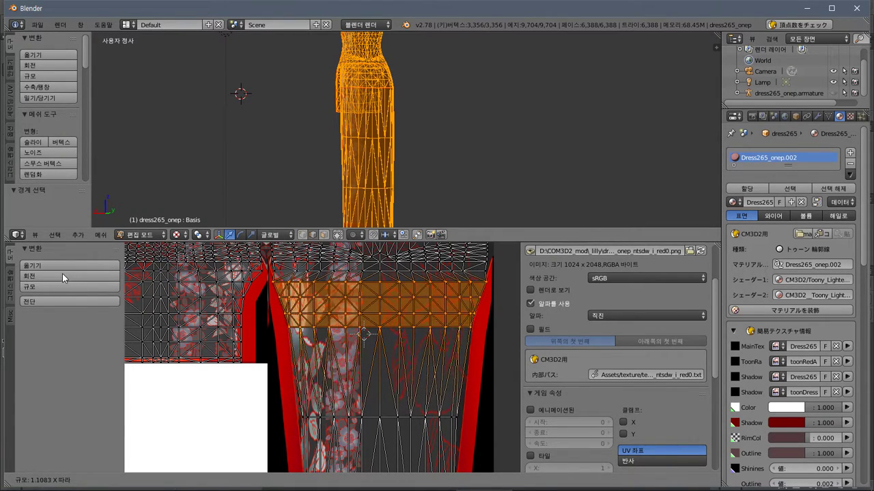
click(69, 275)
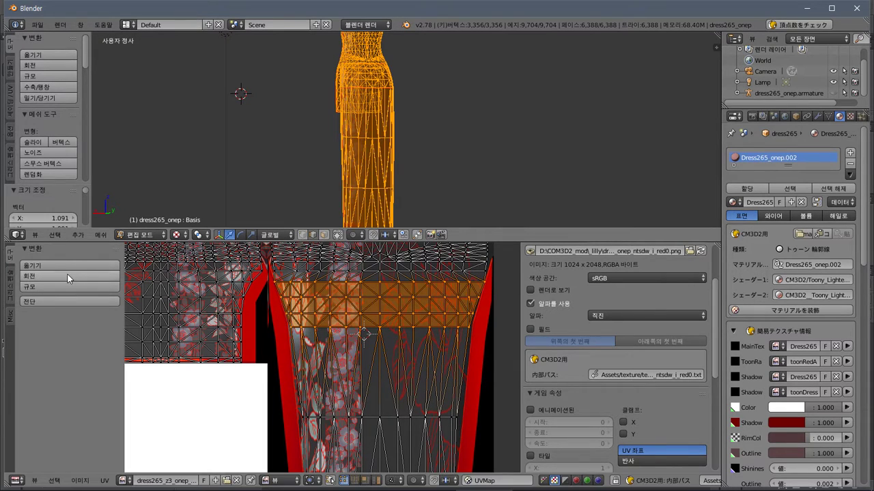
Undo the last horizontal scaling of the UV rows in the upper part of the tapered skirt panel
key(a)
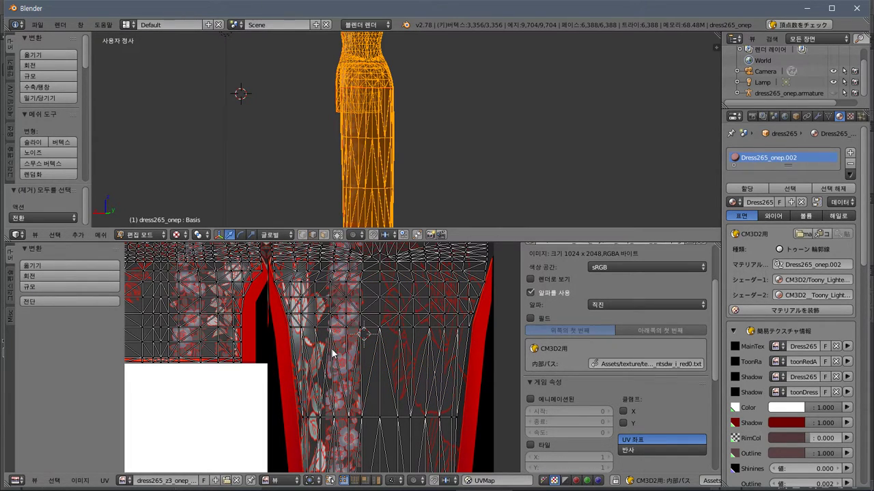
key(l)
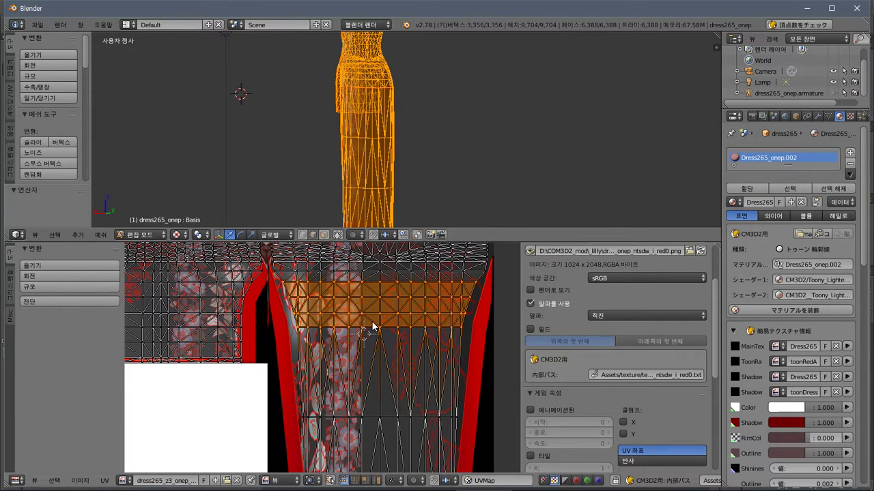
scroll(372, 321, down, 3)
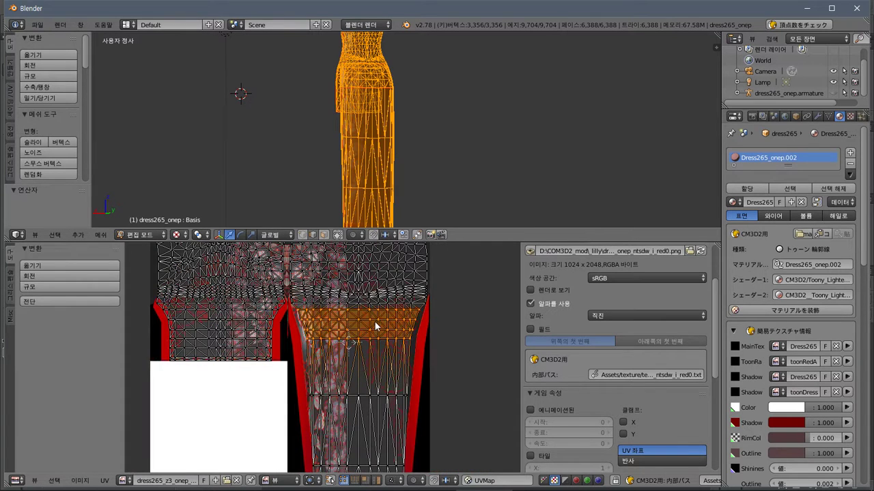
scroll(375, 320, up, 2)
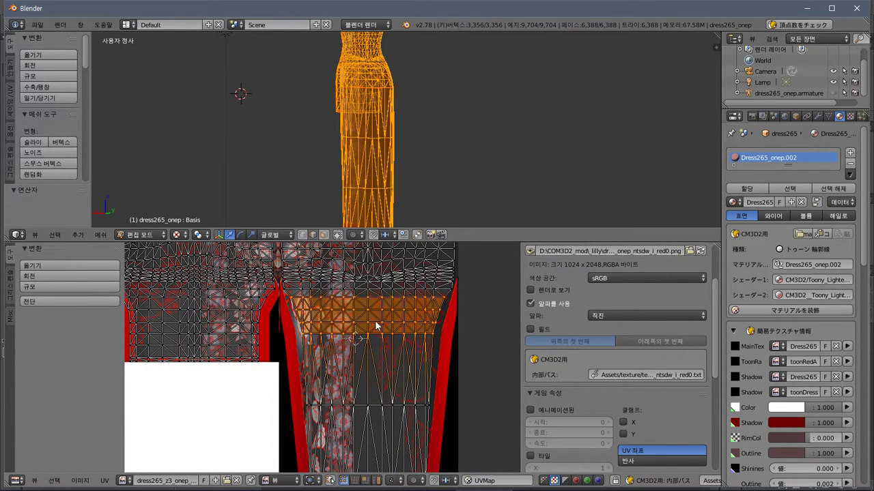
scroll(375, 320, down, 1)
Deselect the dress mesh and box-select the long lower skirt section from the side to show only its UVs
click(368, 160)
key(a)
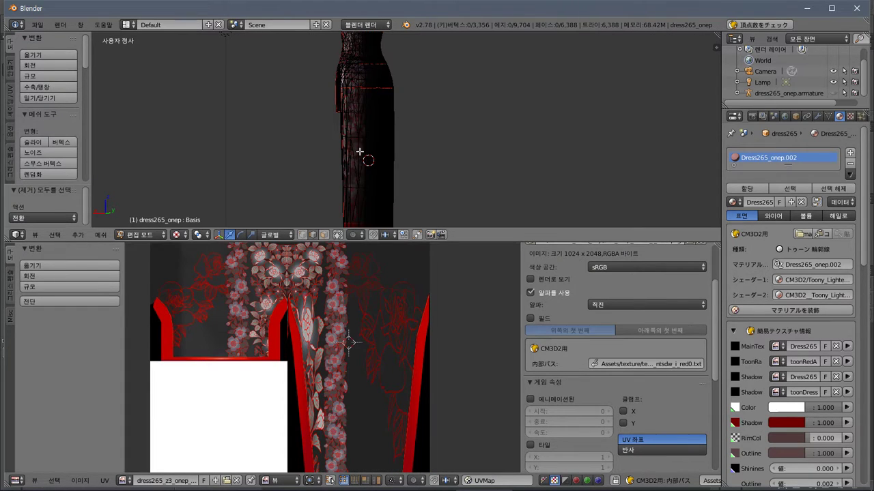
middle_drag(348, 143, 413, 144)
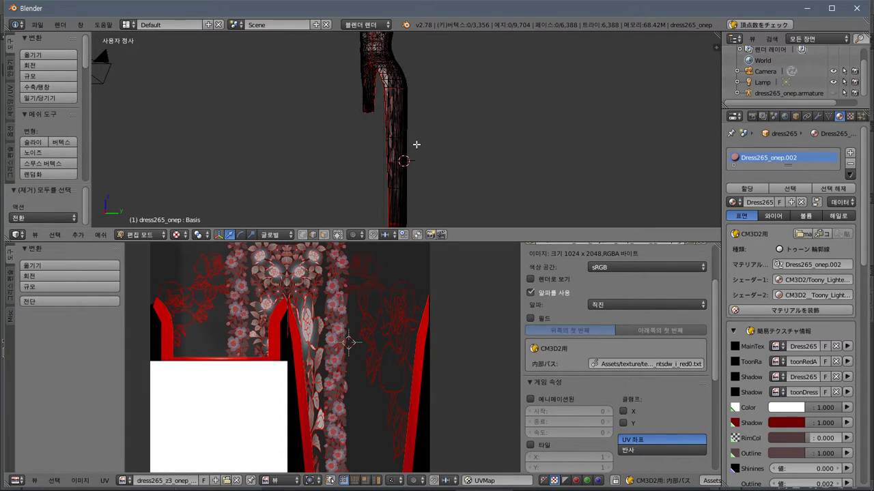
key(b)
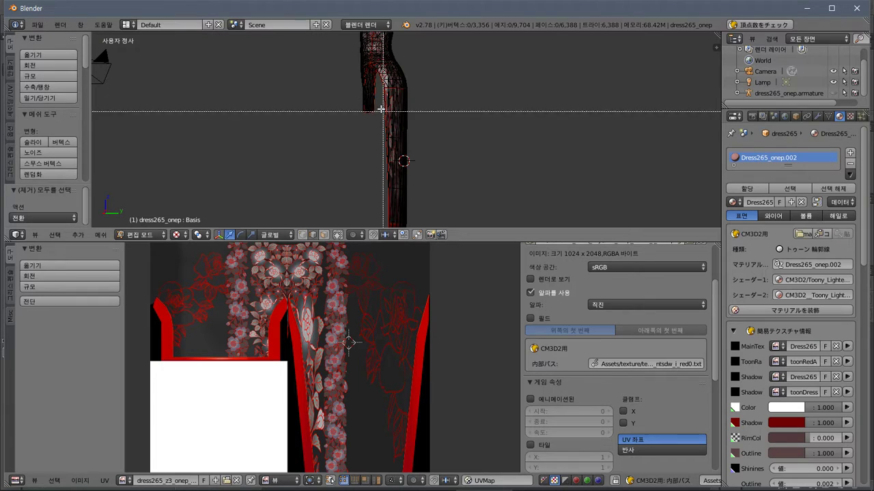
drag(383, 85, 473, 362)
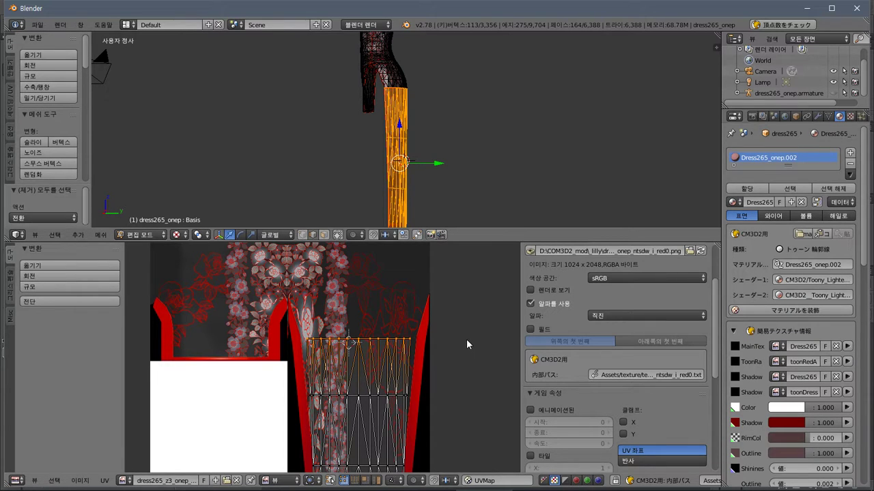
middle_drag(444, 180, 366, 158)
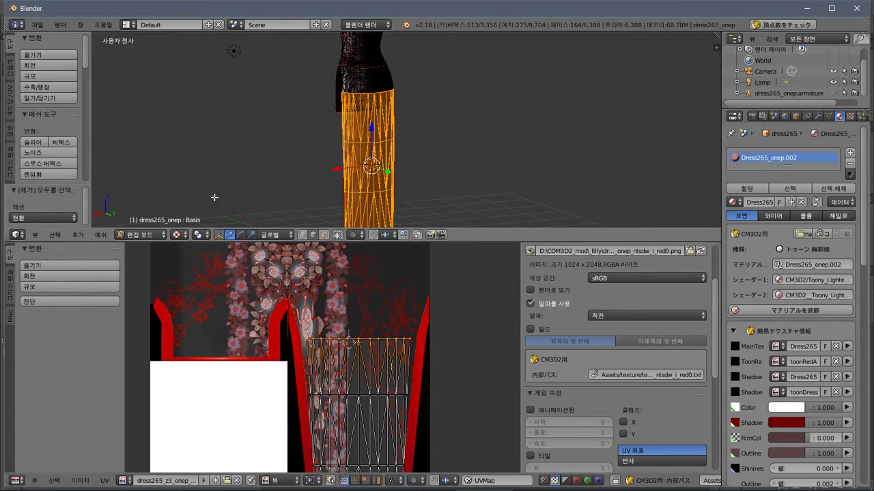
Check the textured skirt from the side in Object Mode and return to Edit Mode
click(138, 235)
middle_drag(305, 156, 471, 116)
key(a)
scroll(363, 354, down, 2)
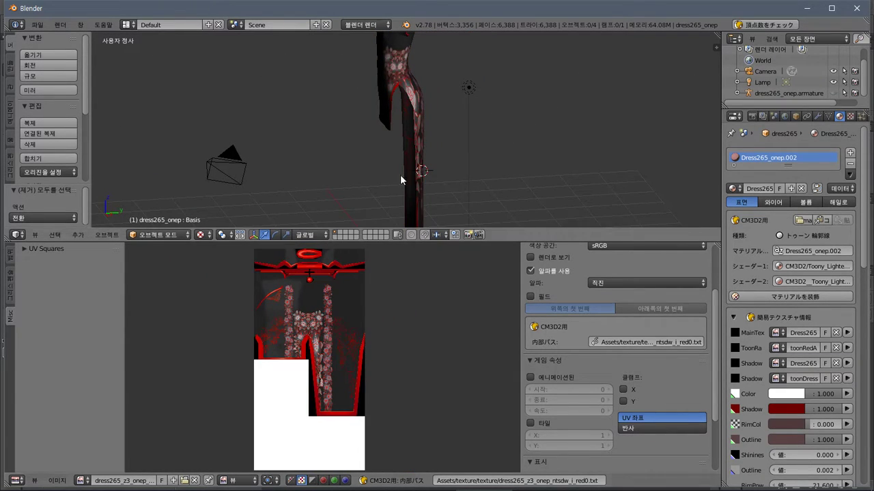
click(159, 235)
click(154, 210)
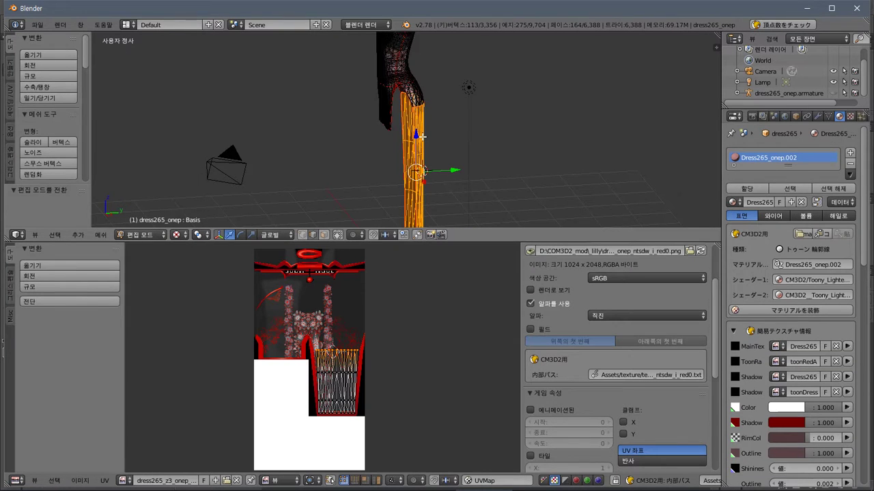
Select all vertices of the dress and examine the full UV layout around the tapered skirt panel
key(a)
key(a)
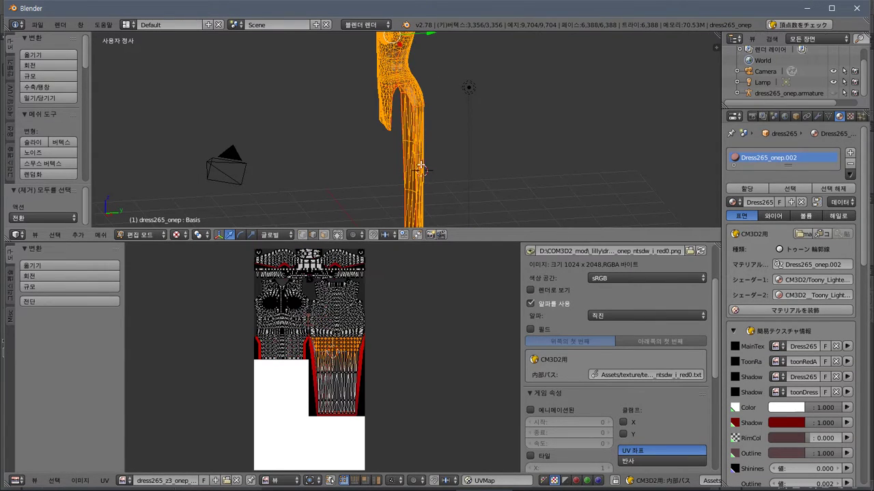
scroll(386, 340, up, 4)
scroll(386, 339, down, 3)
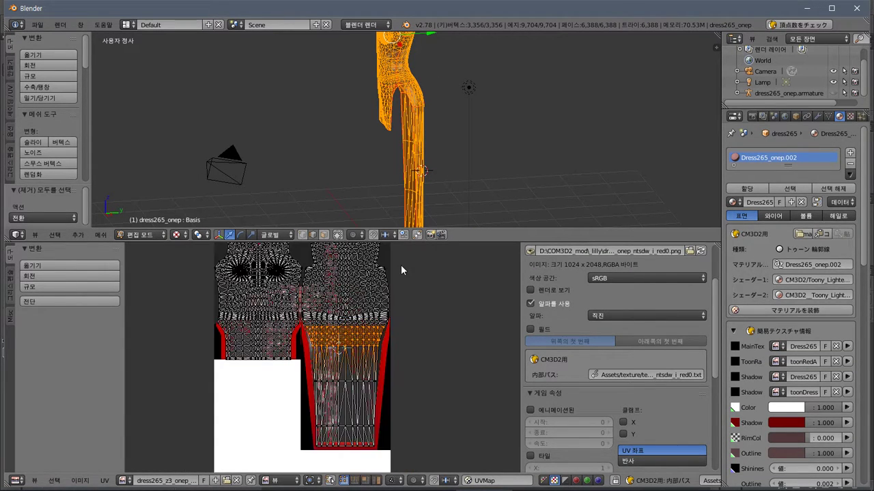
Clear the mesh selection and box-select the long lower skirt section below the hips in side view
click(413, 166)
right_click(413, 174)
middle_drag(410, 174, 394, 158)
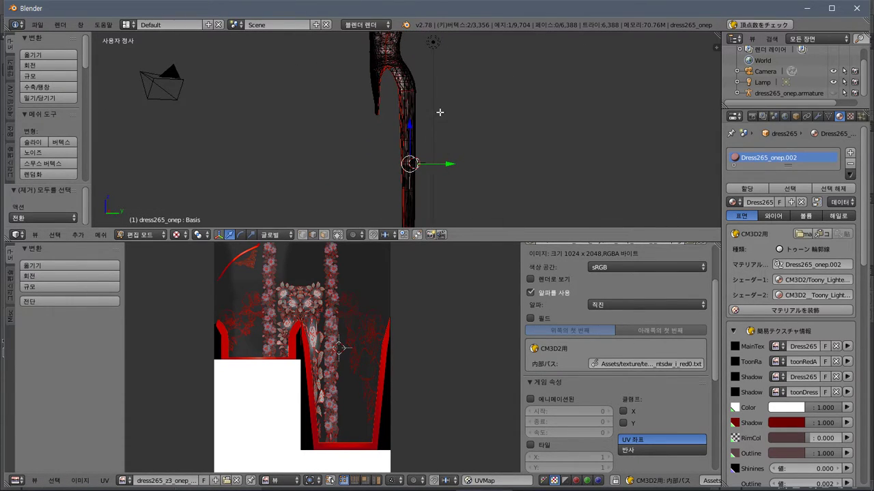
key(b)
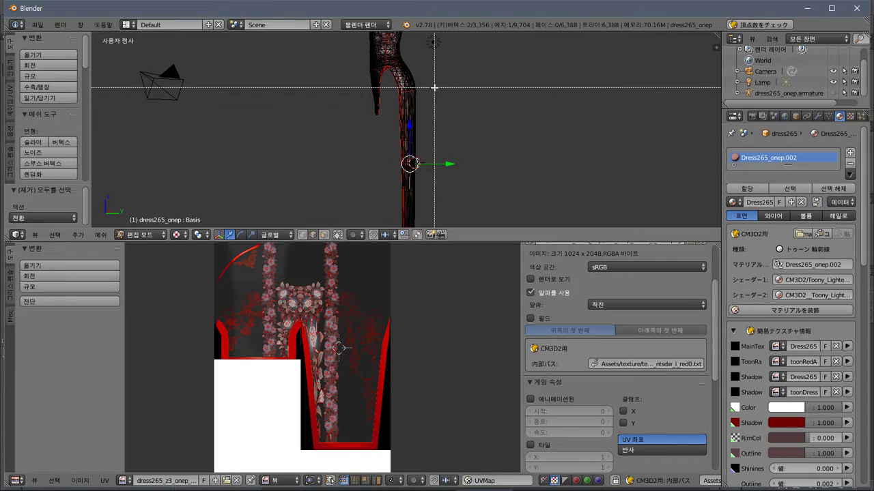
drag(418, 88, 390, 281)
middle_drag(441, 203, 448, 168)
Hide the UV editor's properties region, box-select the top UV row of the lower skirt section, and scale it about 1.204
scroll(371, 386, up, 2)
scroll(371, 385, up, 2)
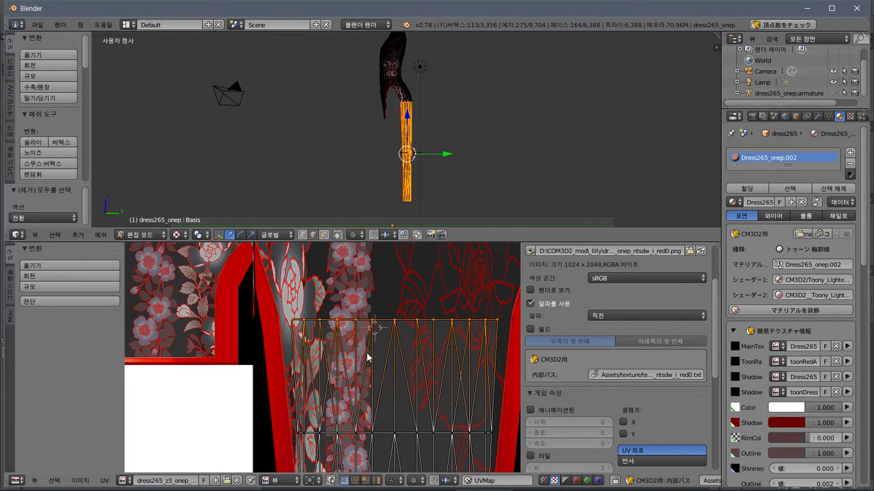
key(a)
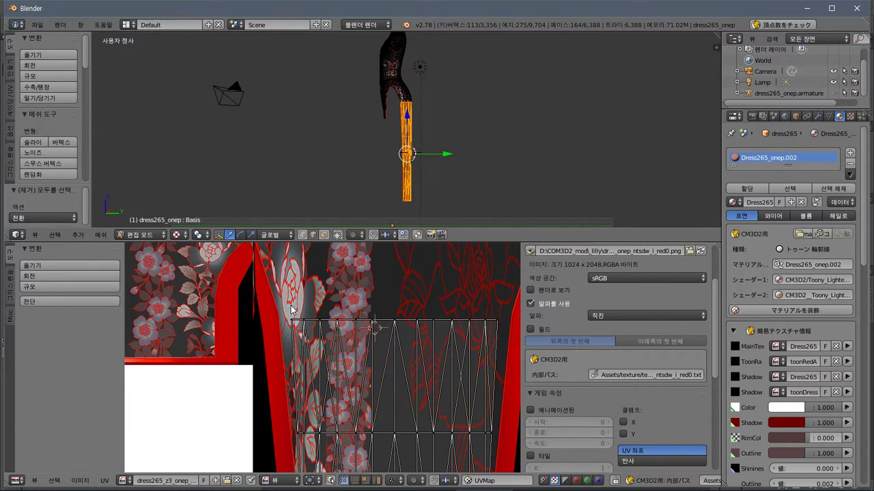
key(n)
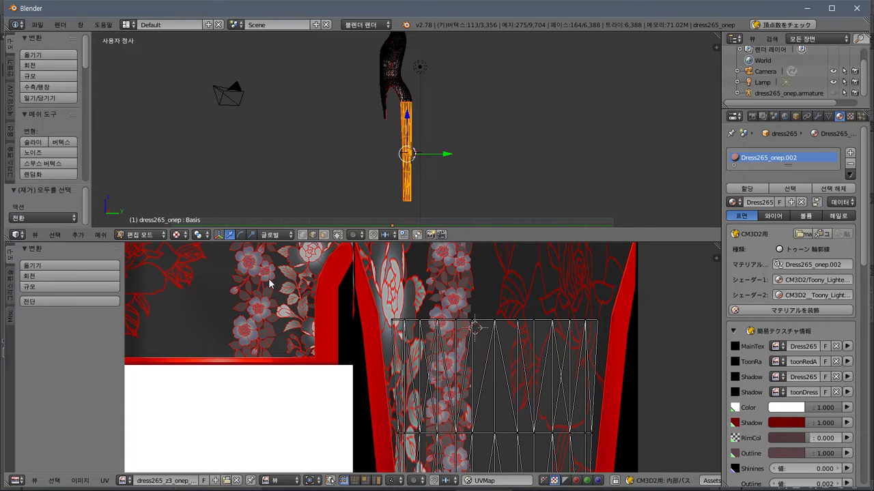
key(b)
drag(343, 296, 663, 357)
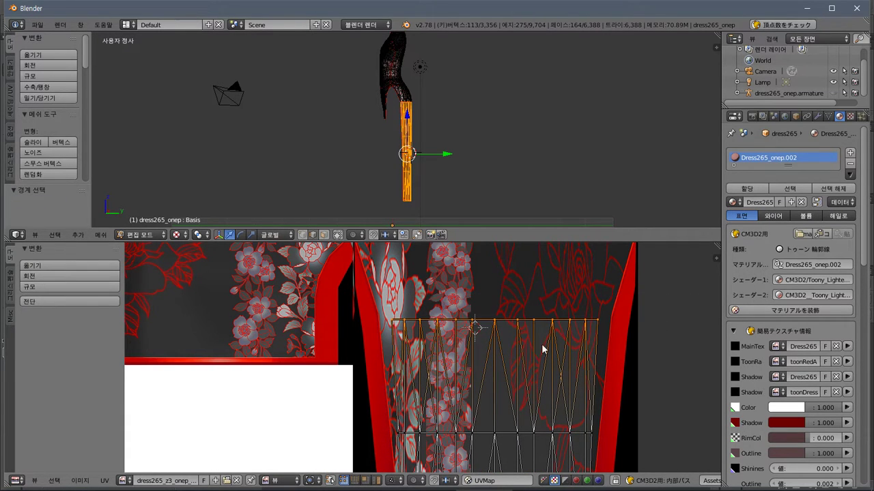
click(55, 290)
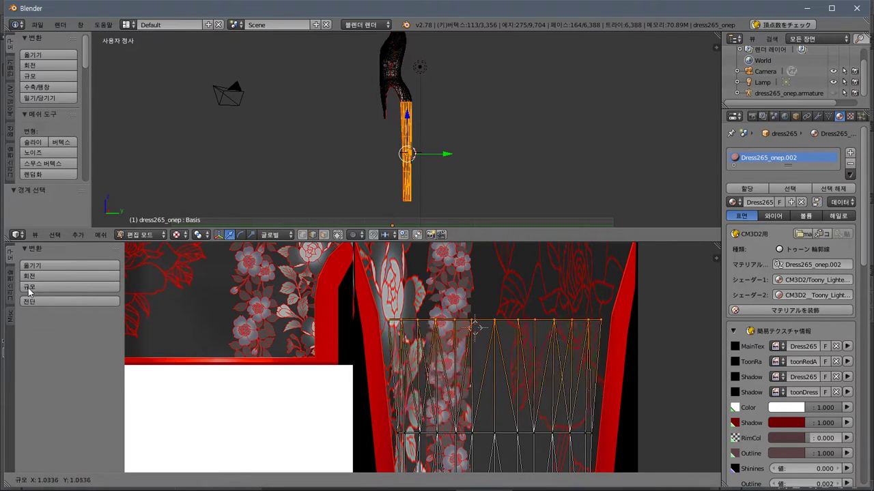
click(679, 283)
Box-select only the second UV row of the lower skirt section and scale it about 1.171 towards the red borders
ctrl+scroll(581, 324, right, 2)
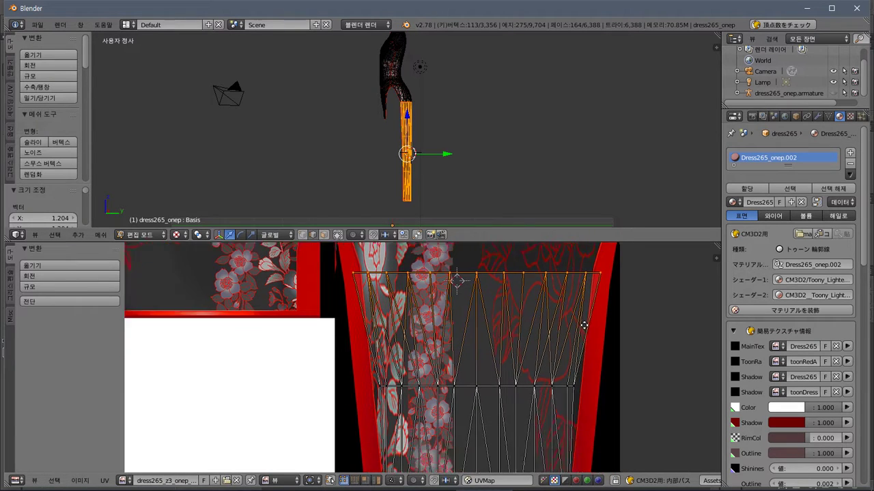
shift+scroll(556, 321, down, 4)
key(a)
key(b)
drag(566, 399, 320, 348)
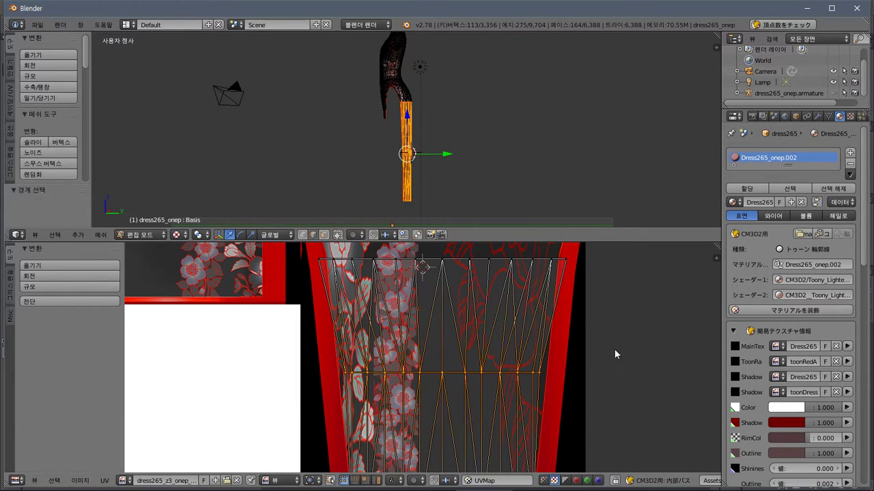
click(62, 288)
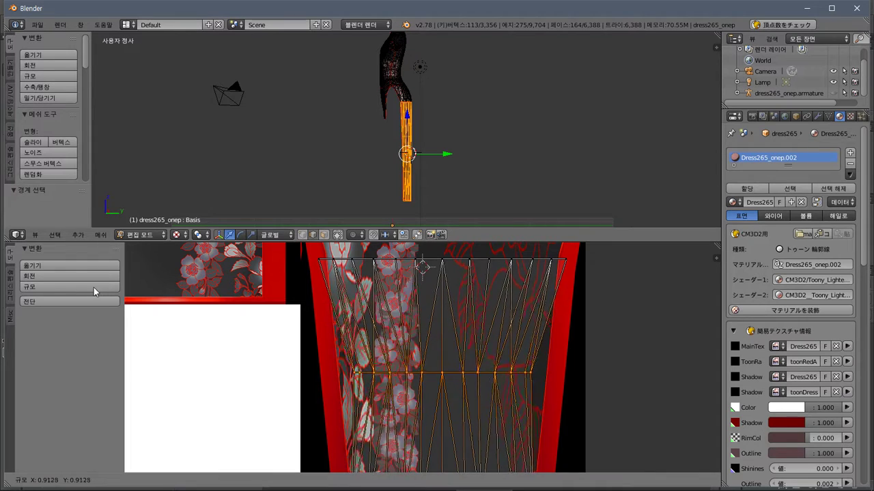
click(707, 284)
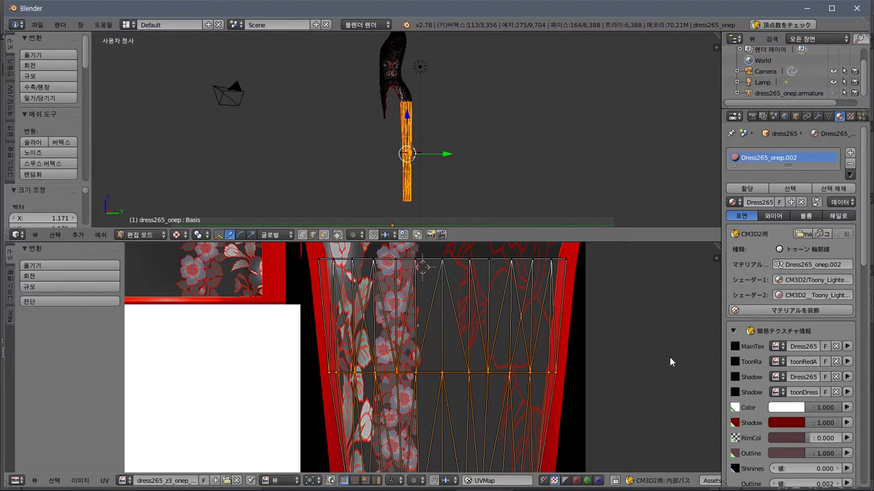
Box-select the UV row just above the skirt hem, move it up about 0.065 along Y, and scale it about 1.112
scroll(642, 395, down, 2)
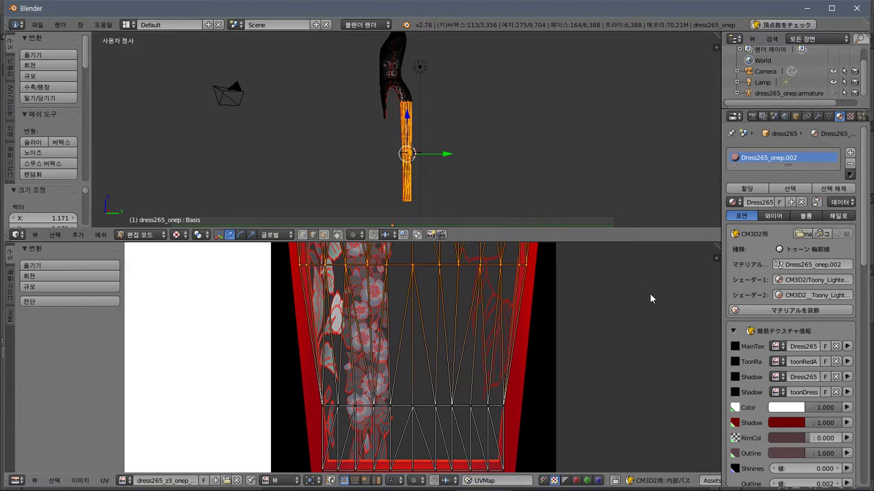
key(a)
key(b)
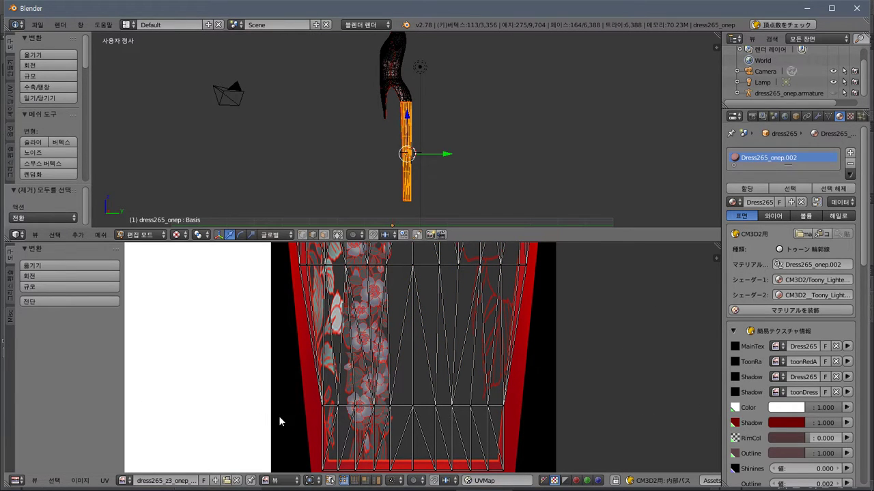
drag(280, 419, 563, 394)
key(g)
key(y)
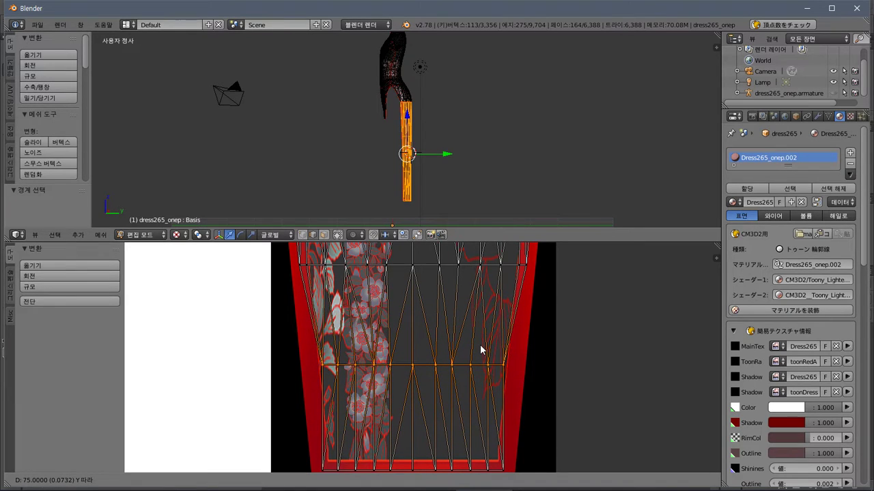
click(480, 351)
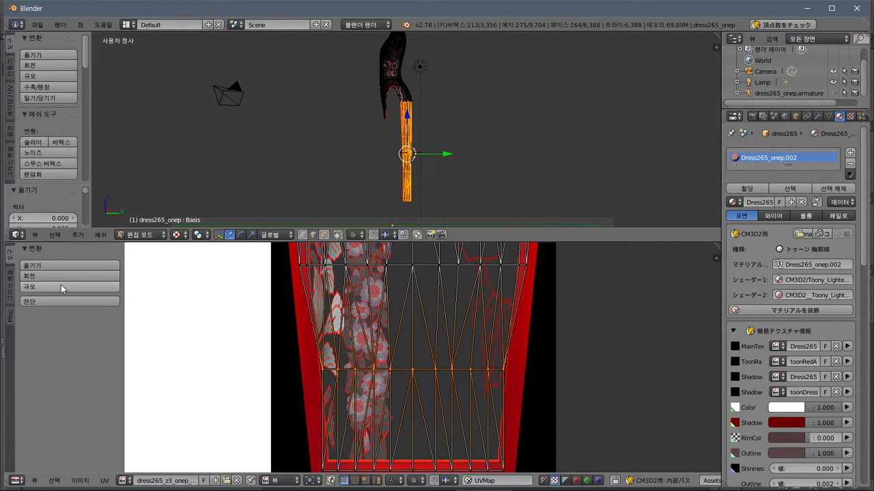
key(s)
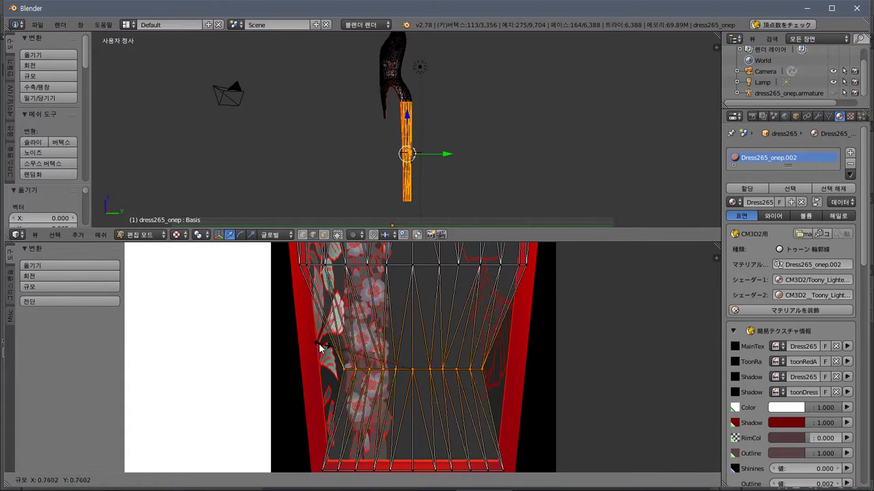
click(278, 348)
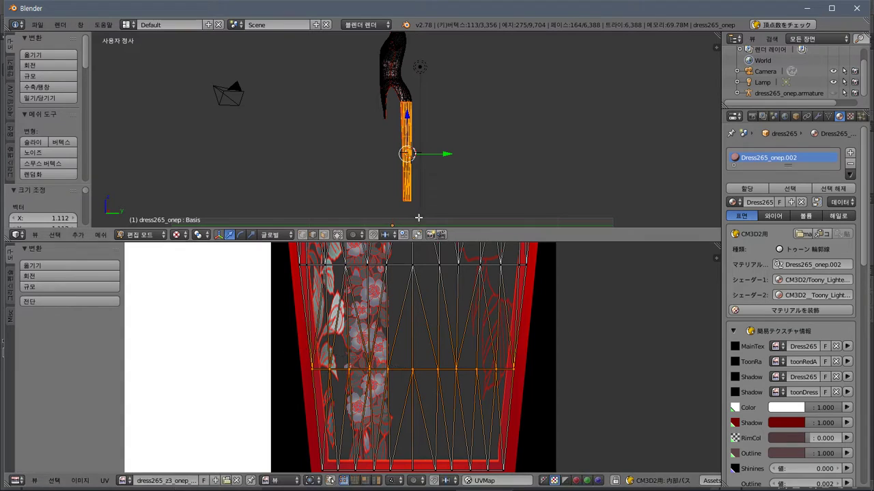
Inspect the textured skirt in Object Mode and compare it with the floral pattern on the skirt panel texture
middle_drag(448, 124, 355, 146)
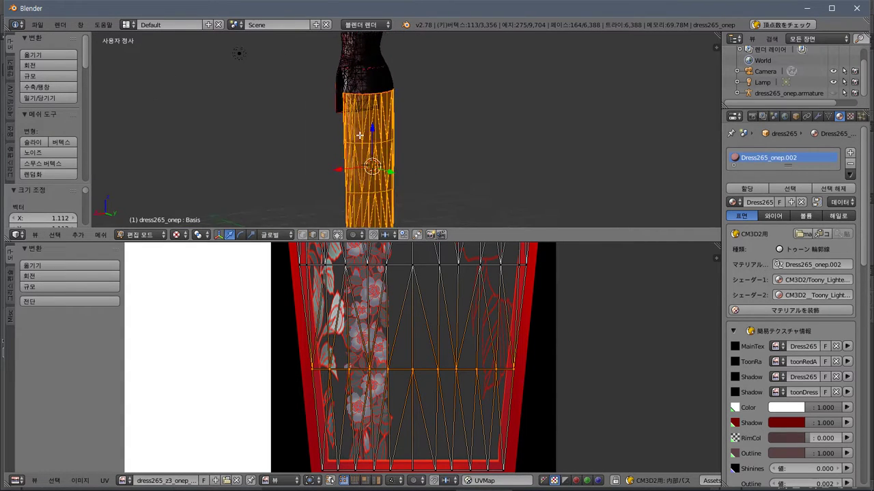
click(165, 236)
click(146, 220)
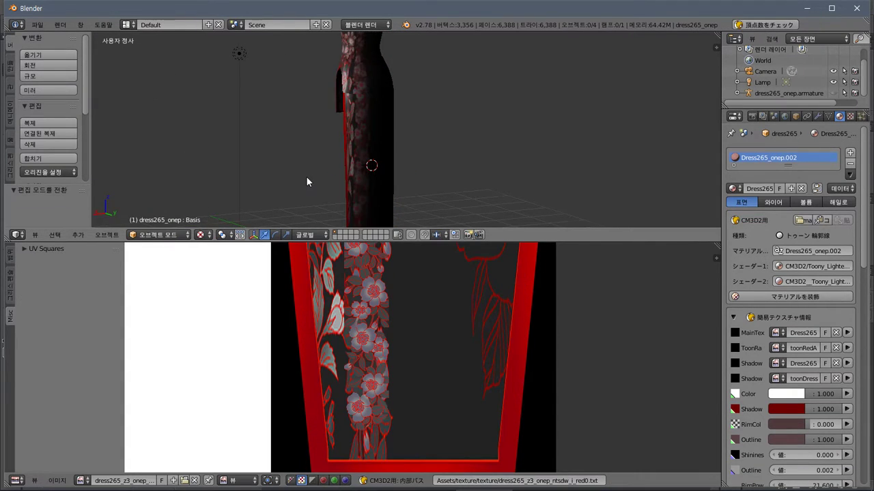
mouse_move(306, 176)
middle_down()
mouse_move(369, 168)
mouse_move(365, 131)
mouse_move(327, 150)
mouse_move(182, 173)
mouse_move(337, 164)
mouse_move(328, 178)
mouse_move(291, 178)
middle_up()
scroll(452, 332, up, 2)
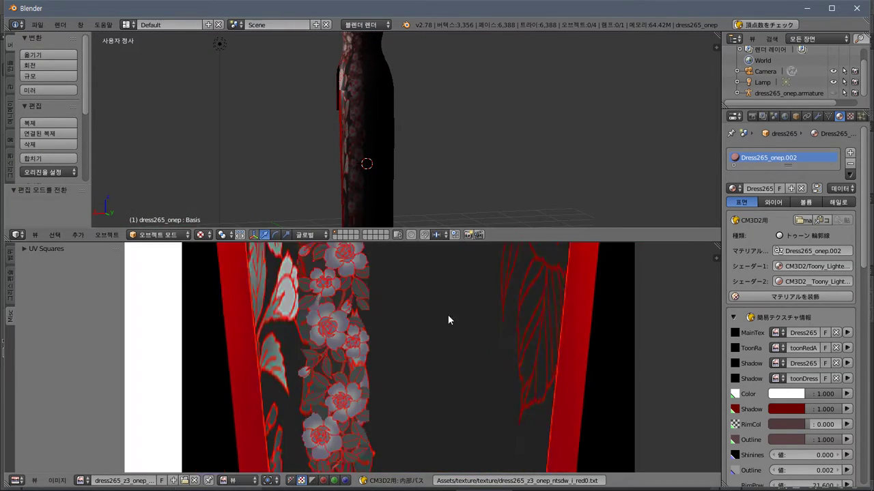
scroll(448, 314, down, 3)
scroll(443, 304, up, 3)
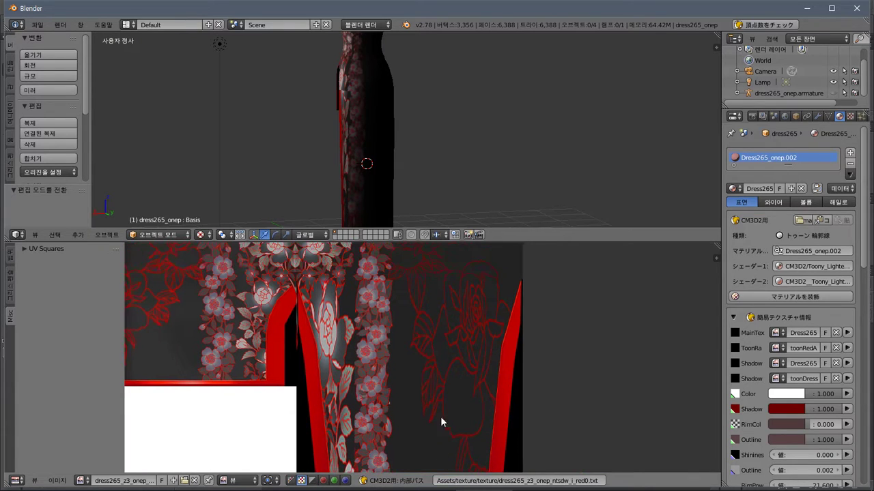
Return to Edit Mode and select the entire dress mesh to show all its UVs over the texture
click(158, 234)
click(158, 212)
key(a)
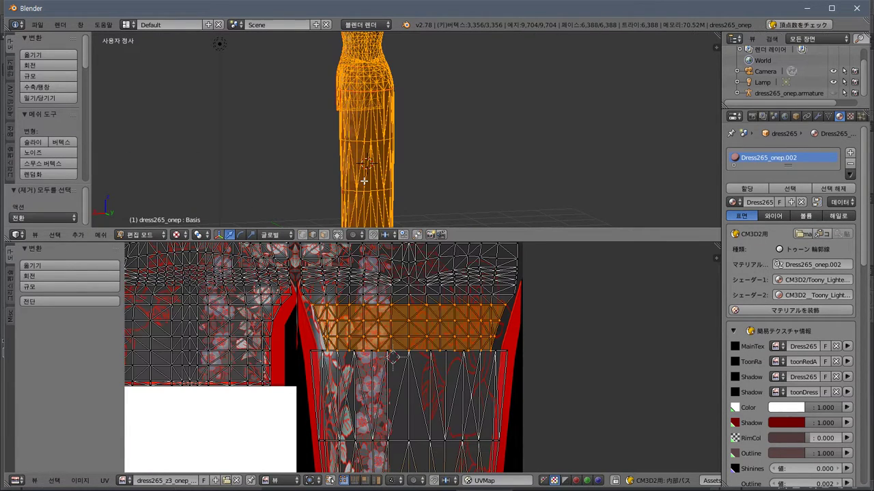
Deselect all UVs and try to stitch the outer corner where the lower skirt section meets the upper skirt
scroll(483, 345, up, 3)
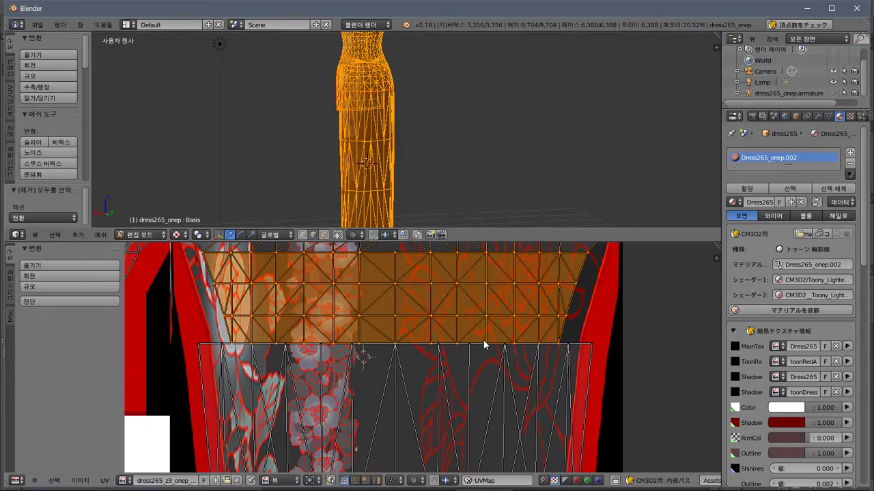
middle_drag(423, 319, 451, 343)
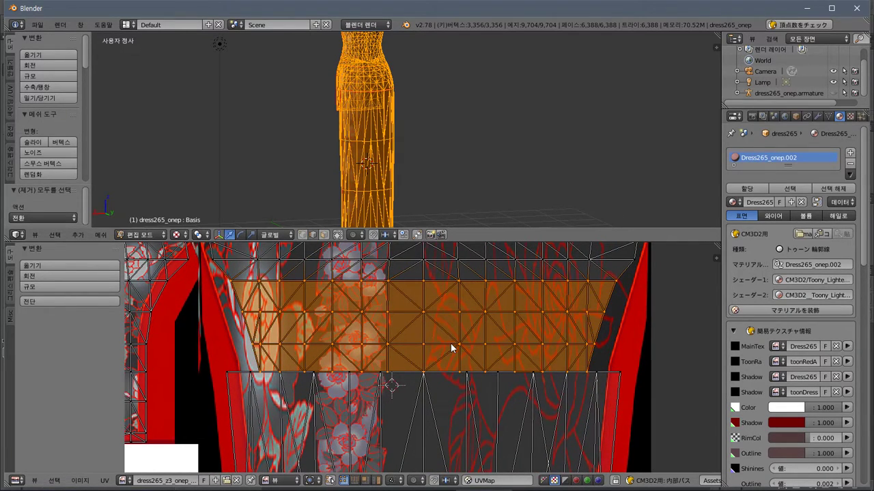
scroll(445, 337, down, 2)
scroll(442, 334, up, 1)
key(a)
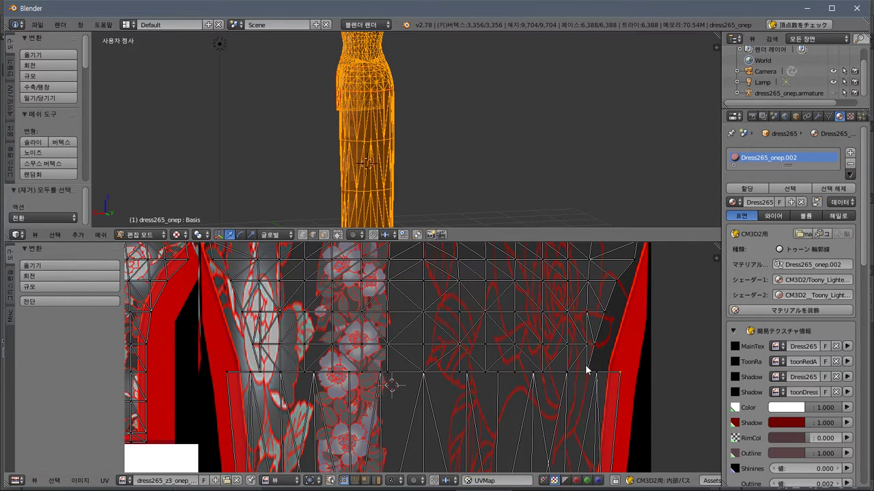
scroll(586, 370, down, 1)
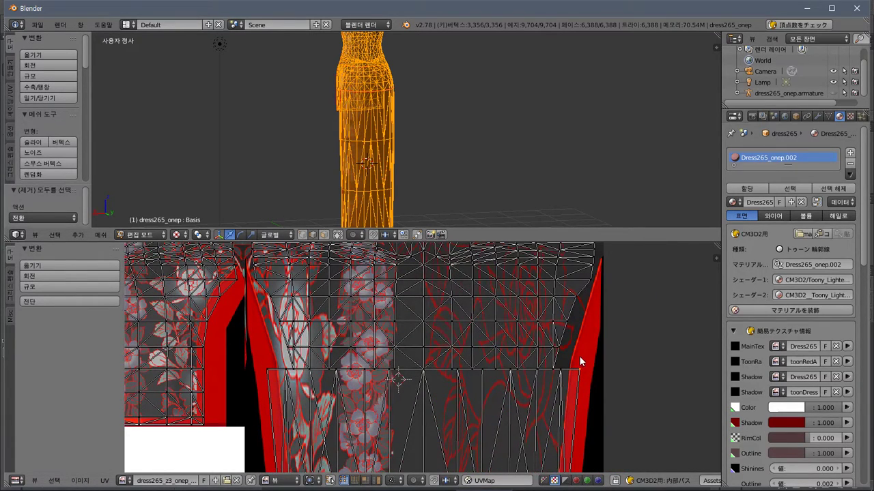
key(v)
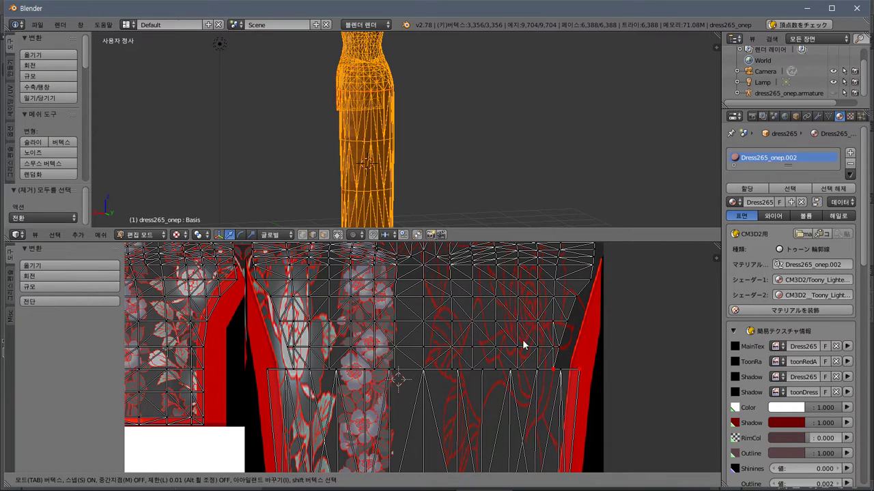
scroll(581, 368, up, 2)
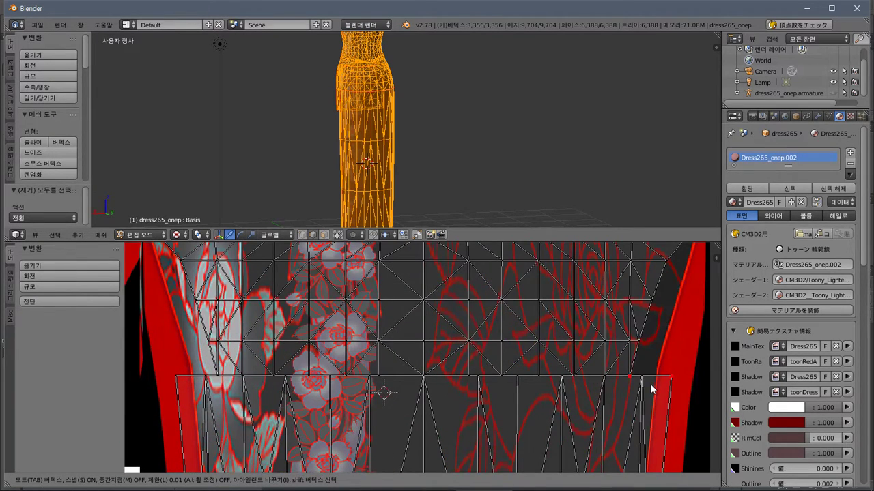
scroll(650, 383, down, 1)
click(629, 374)
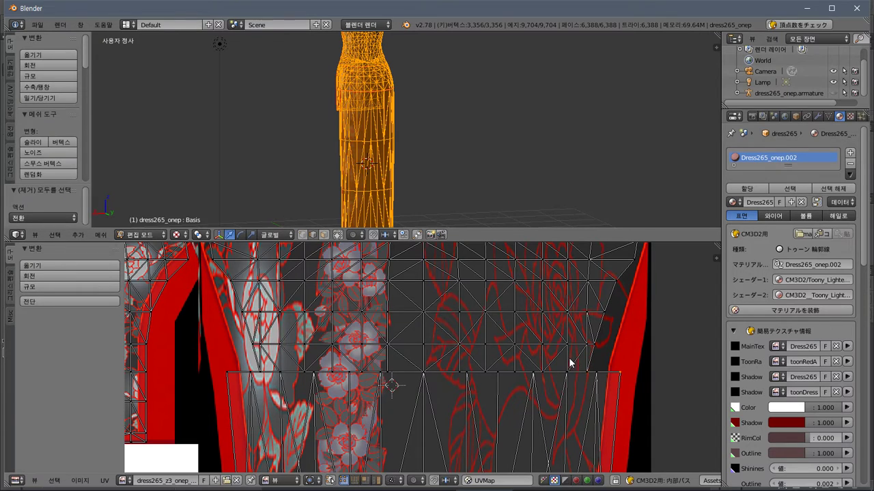
Box-select the UV row along the seam between the upper and lower skirt sections and try stitching it in vertex mode
key(b)
drag(238, 357, 657, 392)
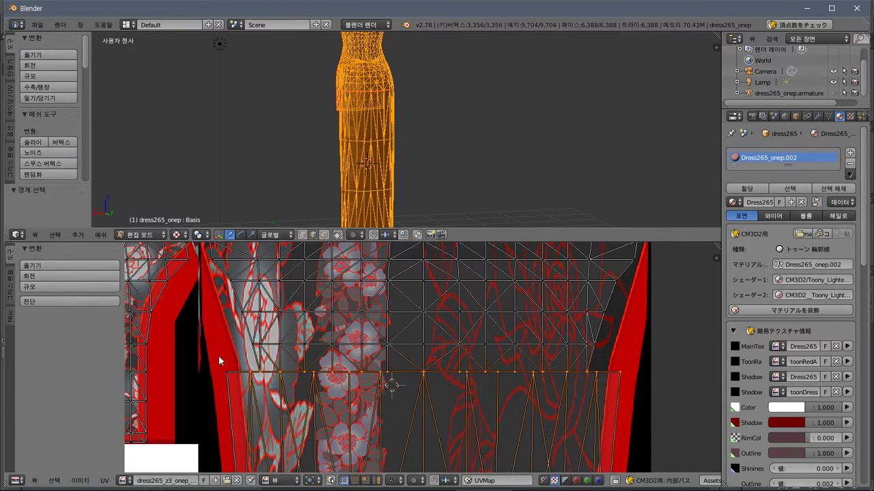
key(b)
drag(259, 354, 666, 394)
key(v)
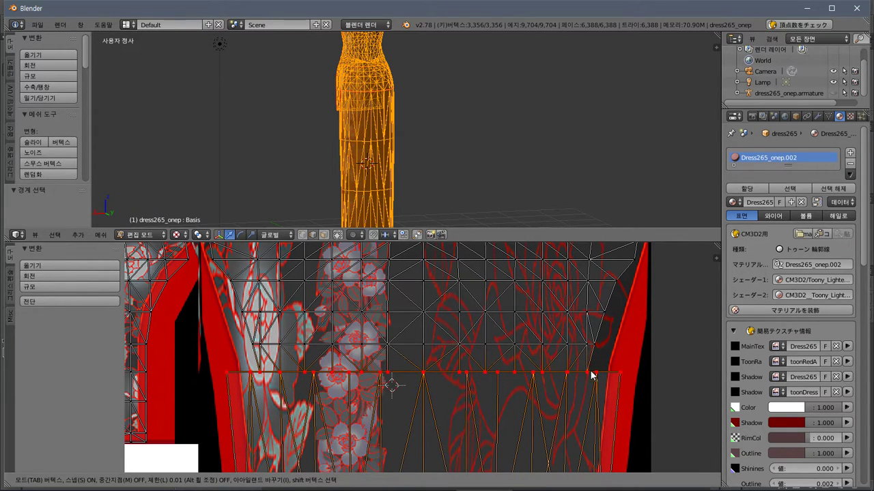
key(Tab)
key(Tab)
key(Tab)
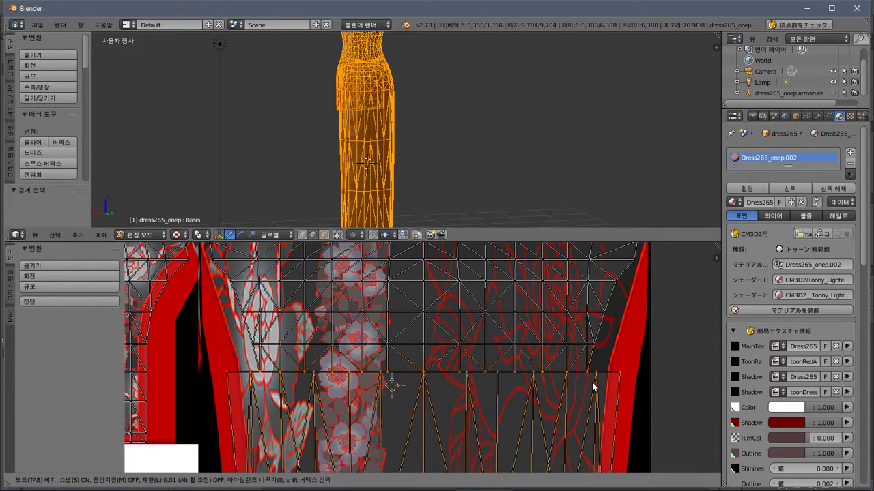
key(Tab)
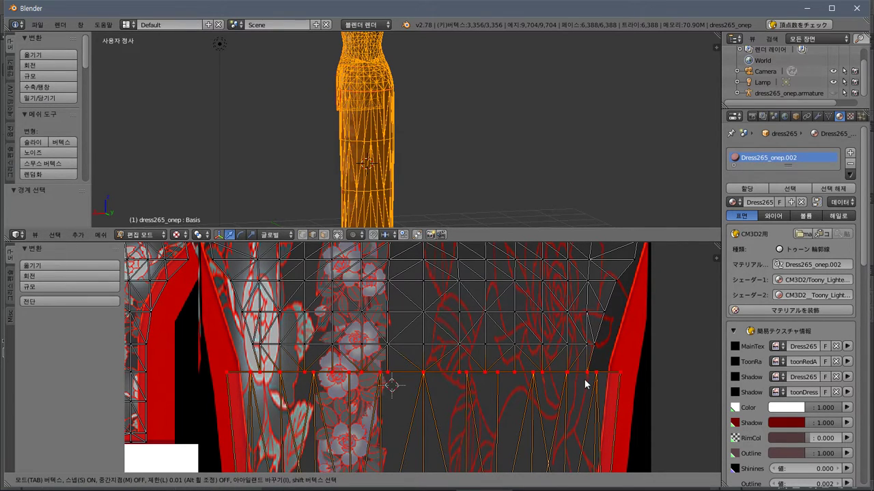
key(Return)
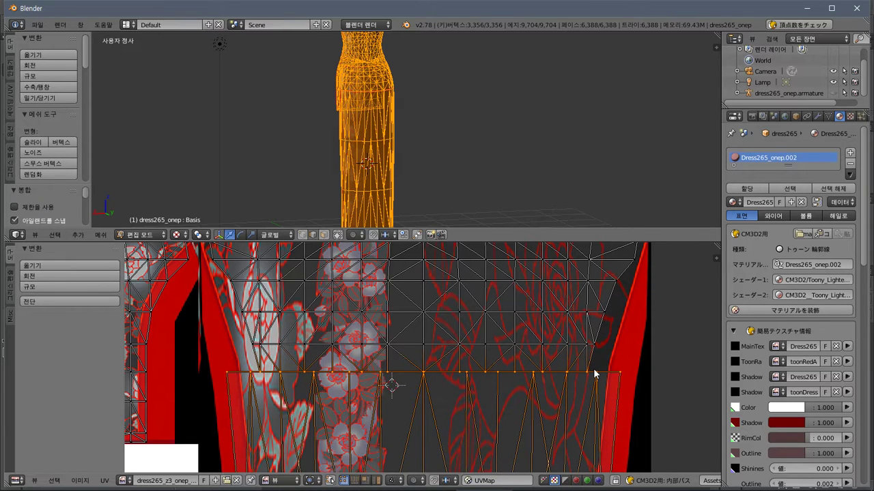
Repeat the stitch on the selected seam row three more times, and clear the UV selection
key(v)
key(Return)
key(v)
key(Return)
key(v)
key(Return)
scroll(258, 374, down, 3)
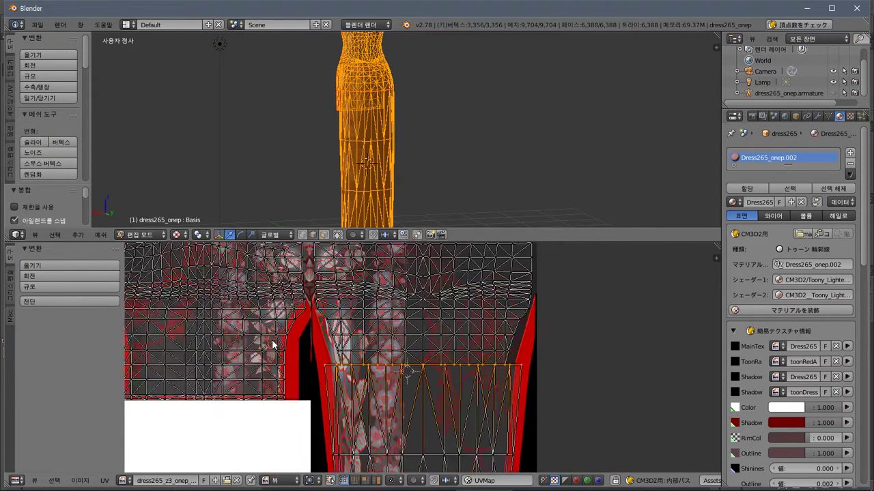
scroll(272, 344, up, 1)
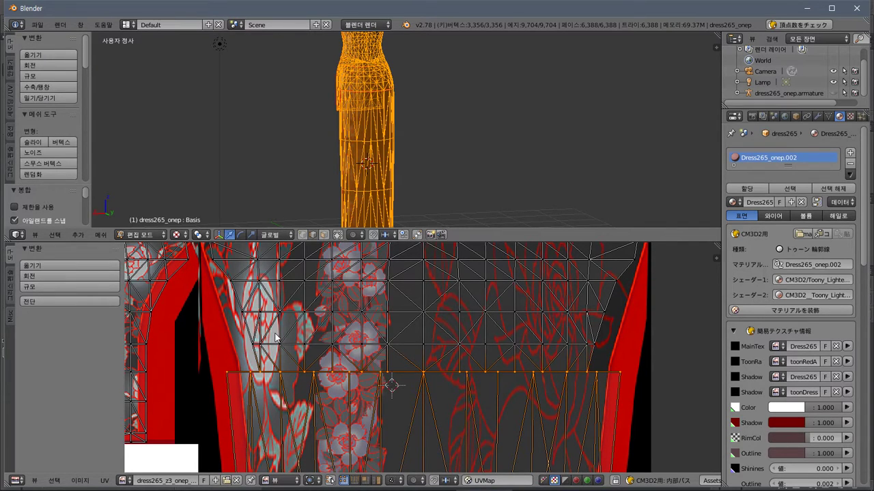
key(a)
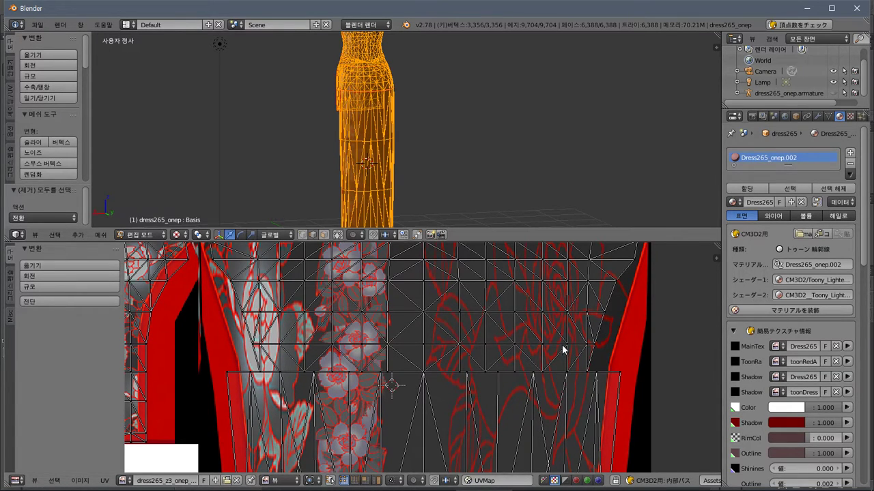
scroll(562, 343, down, 1)
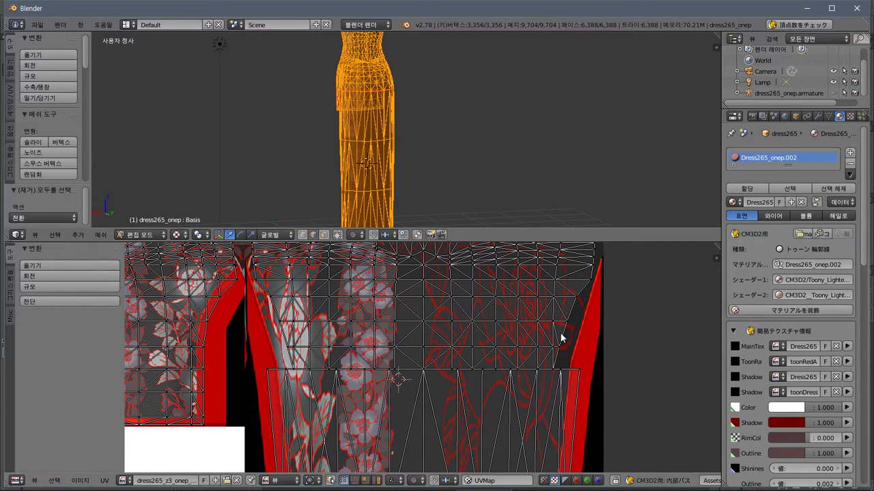
scroll(561, 337, down, 1)
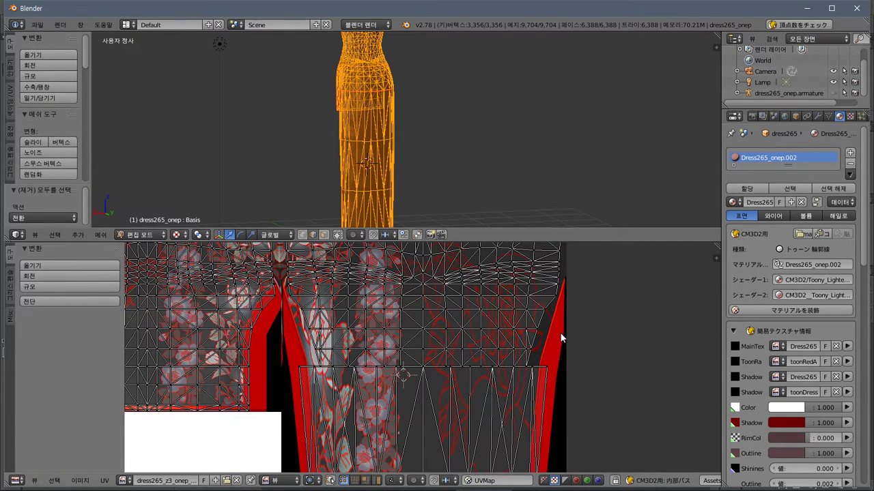
scroll(561, 337, up, 1)
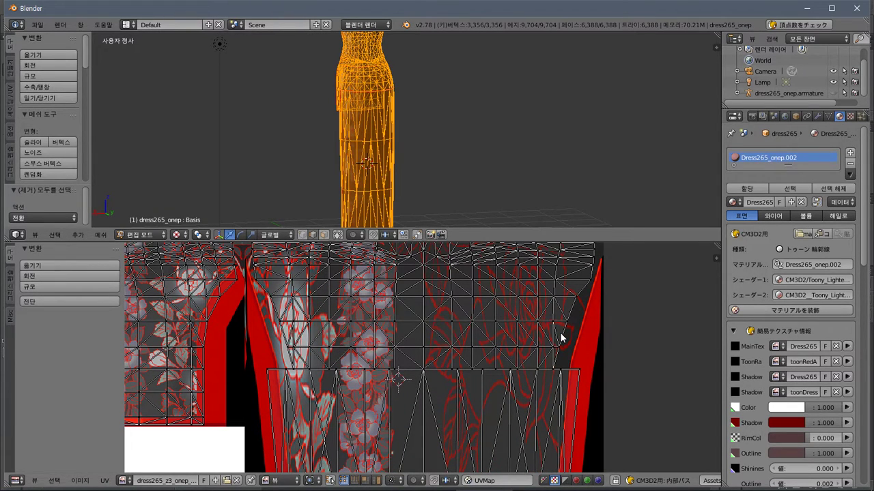
scroll(561, 337, down, 1)
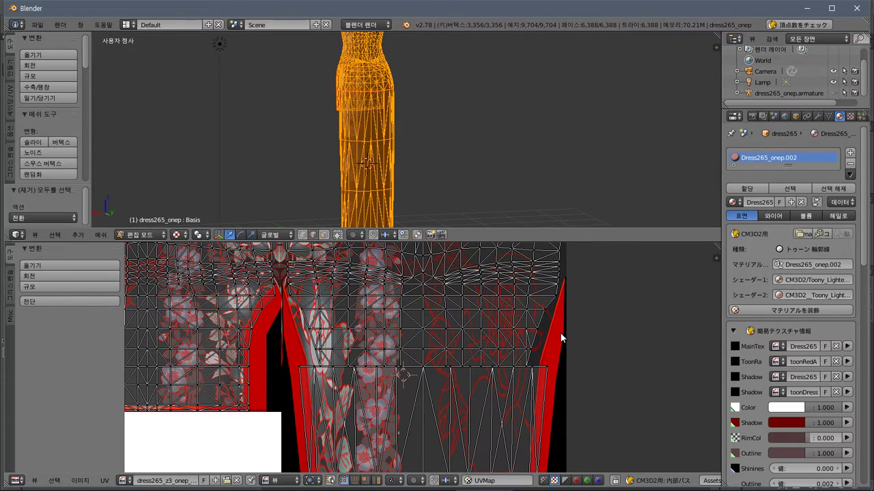
scroll(561, 333, down, 3)
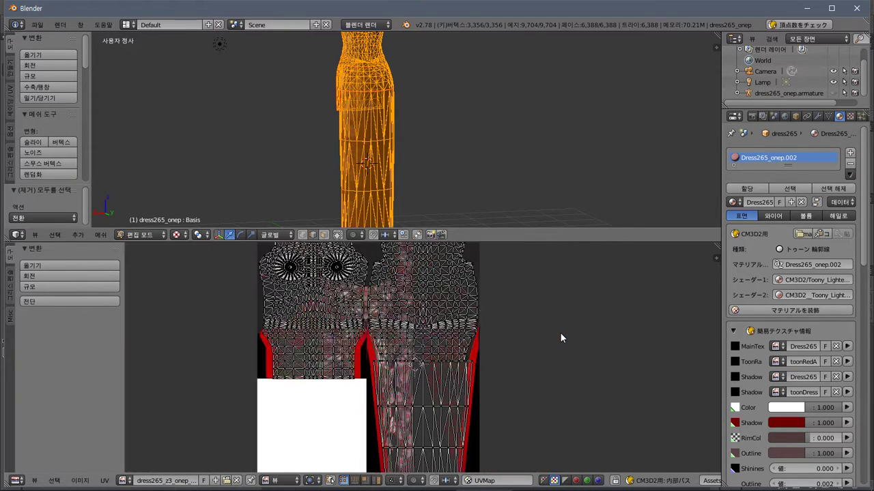
scroll(560, 333, up, 1)
scroll(560, 338, up, 2)
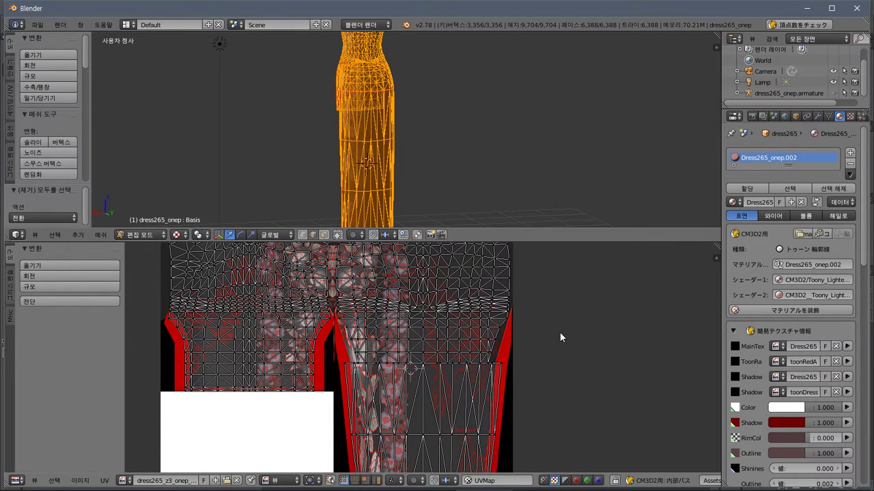
Switch to Photoshop, select layers 레이어 2, 레이어 3 and 레이어 1, and move the long skirt panel down to meet the original texture's lower edge
key(alt+Tab)
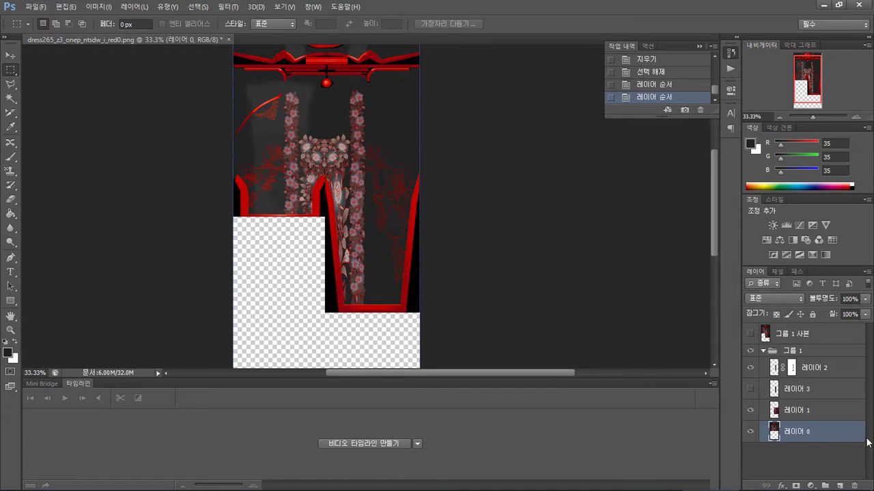
click(813, 415)
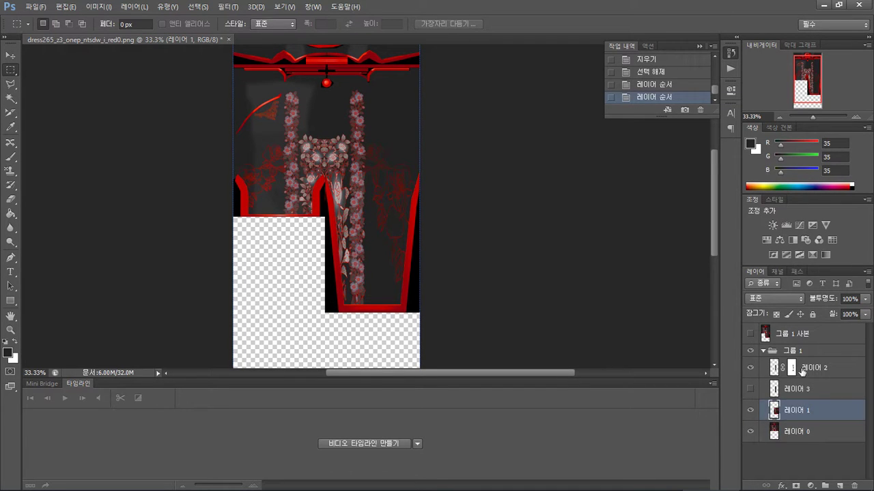
click(819, 372)
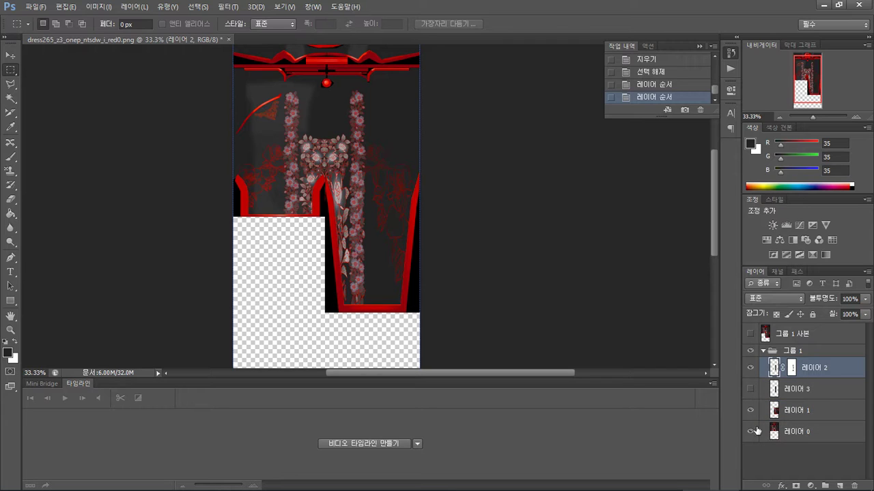
shift+click(816, 414)
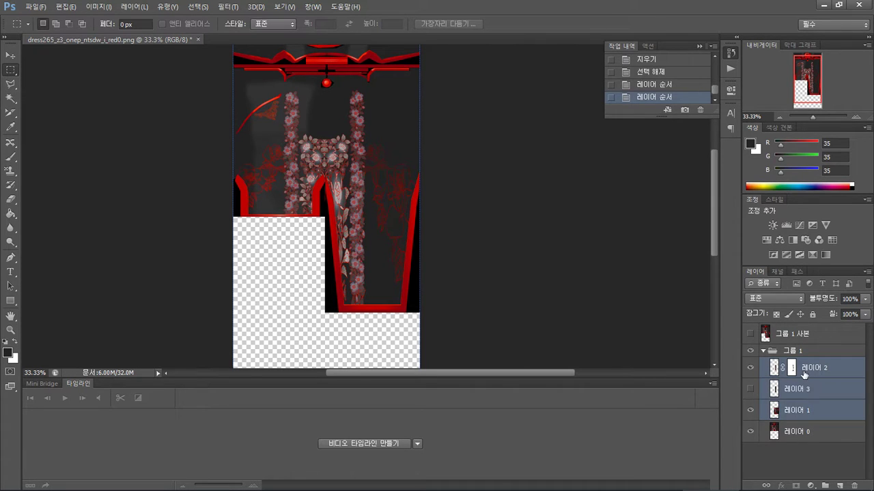
click(10, 55)
drag(382, 209, 370, 252)
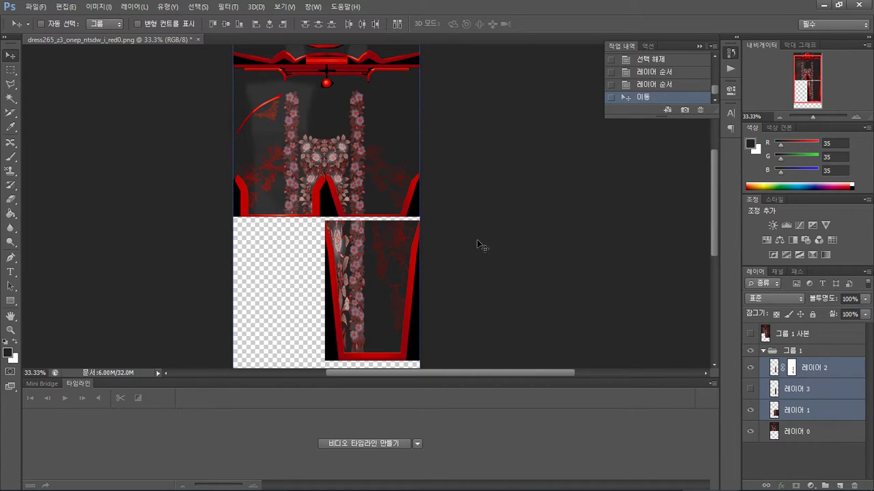
key(Up)
key(Up)
key(Up)
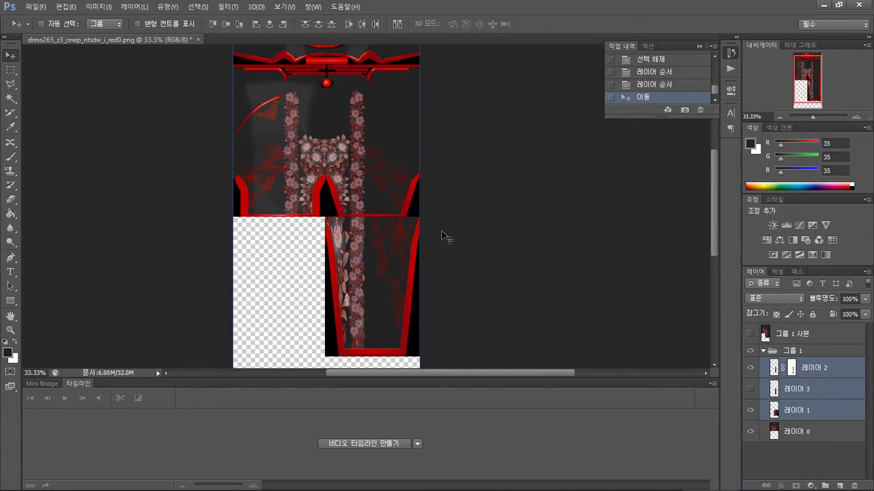
Save the texture as a PNG copy, overwriting dress265_z3_onep_ntsdw_i_red0.png
key(ctrl+shift+s)
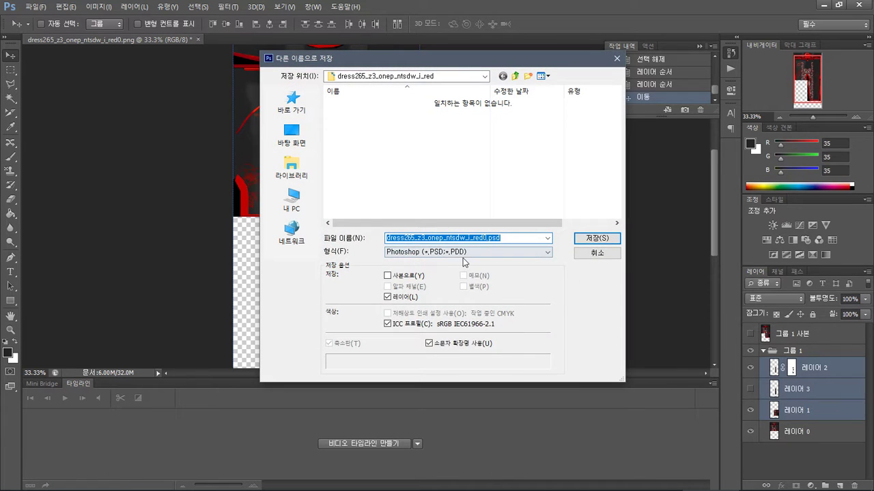
click(437, 252)
click(596, 238)
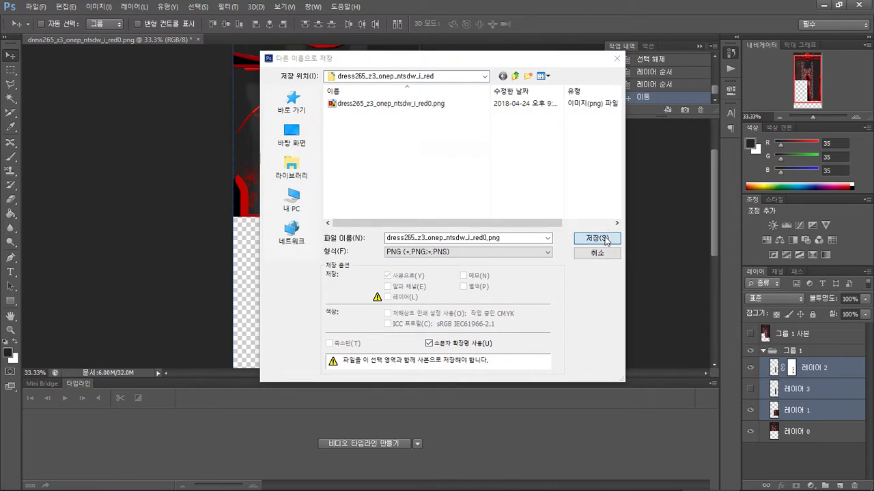
click(413, 194)
click(469, 158)
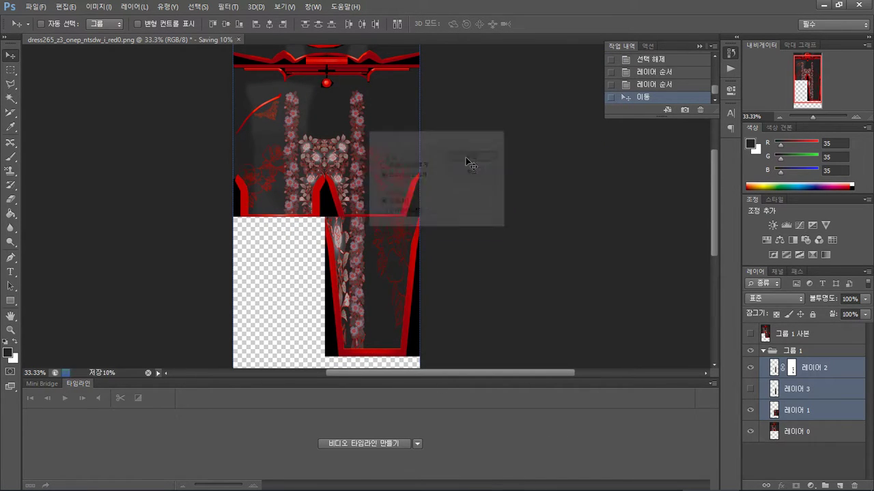
Switch to Blender and replace the UV editor's image with the updated dress265_z3_onep_ntsdw_i_red0.png
key(alt+Tab)
key(alt+r)
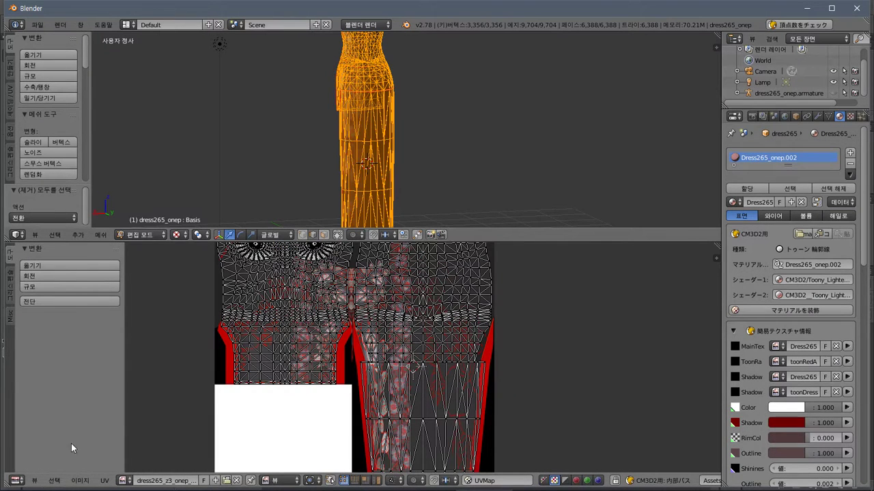
click(79, 482)
click(148, 425)
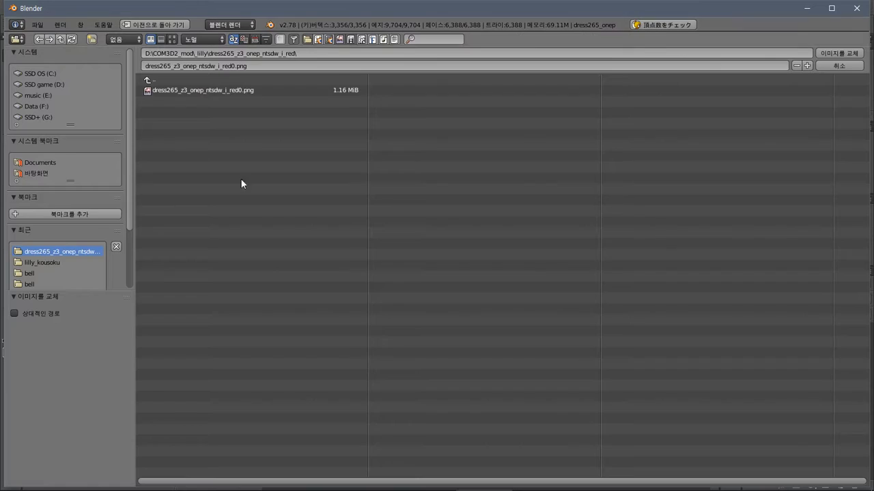
double_click(250, 91)
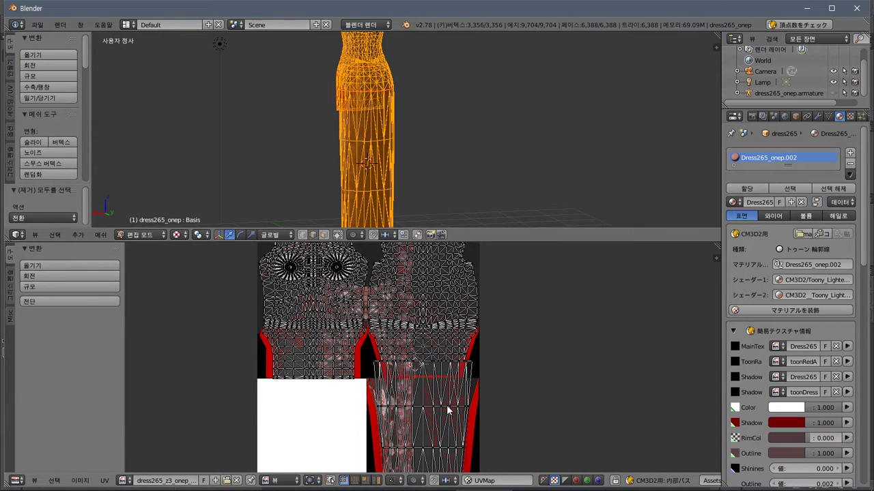
middle_drag(449, 409, 437, 315)
scroll(437, 315, up, 1)
scroll(437, 315, down, 1)
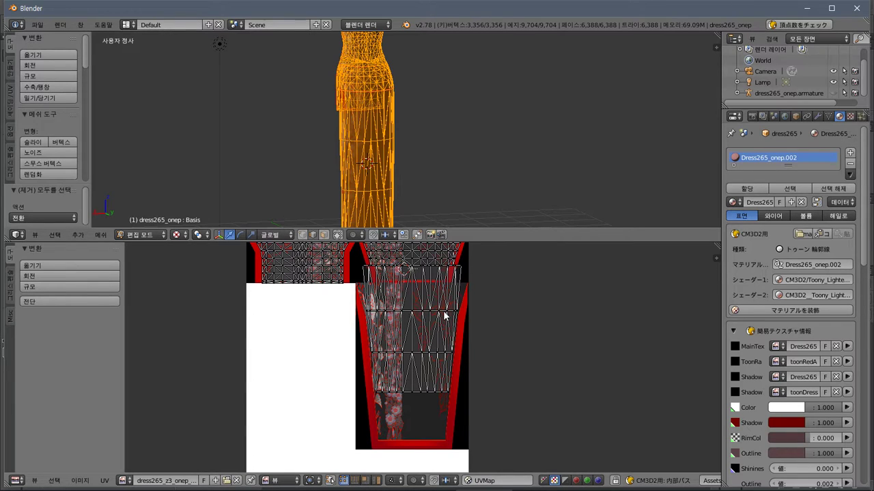
key(l)
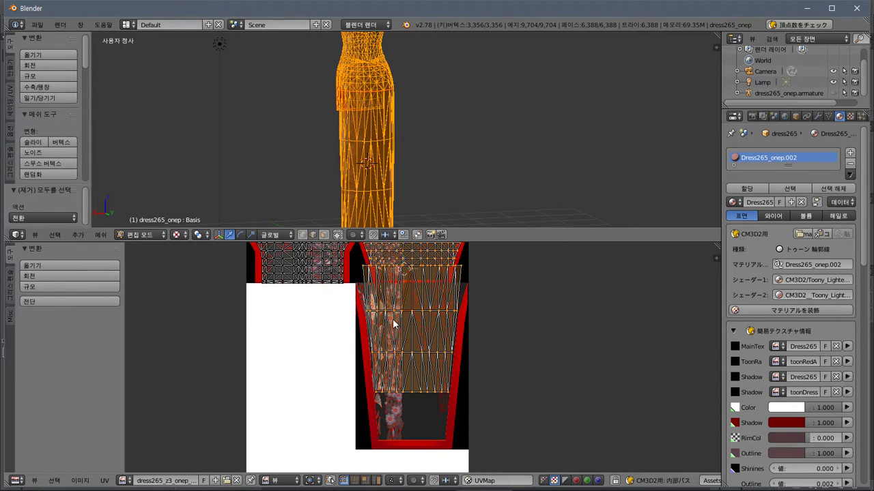
middle_drag(397, 325, 383, 367)
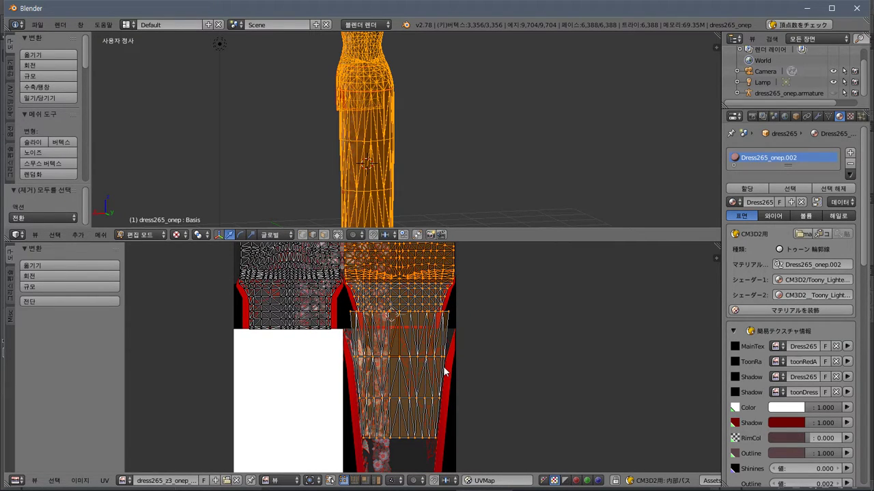
key(a)
key(l)
key(a)
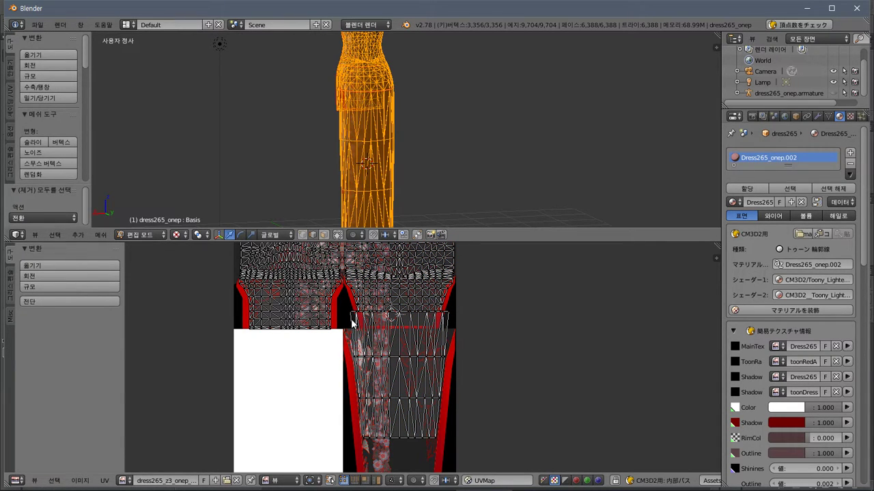
key(l)
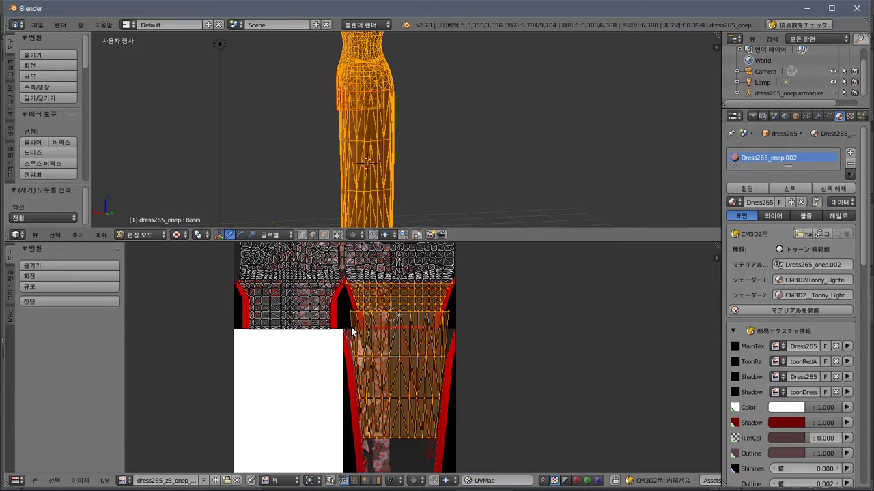
key(g)
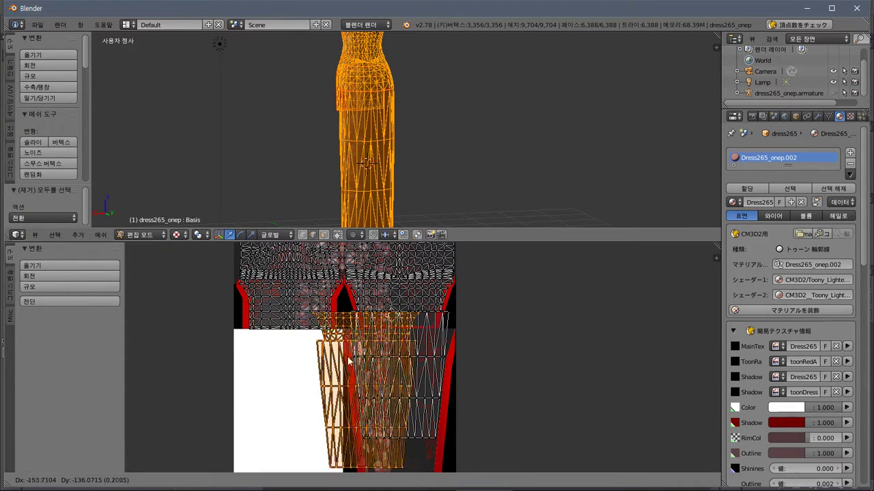
right_click(452, 344)
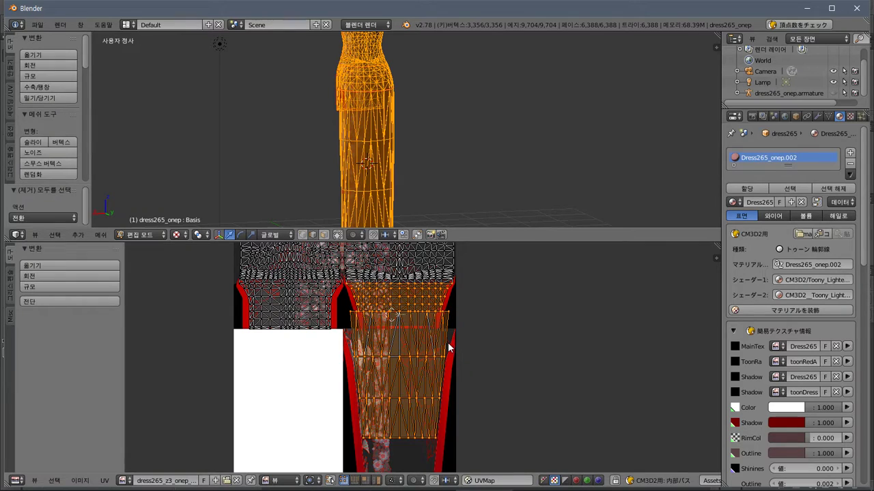
click(451, 332)
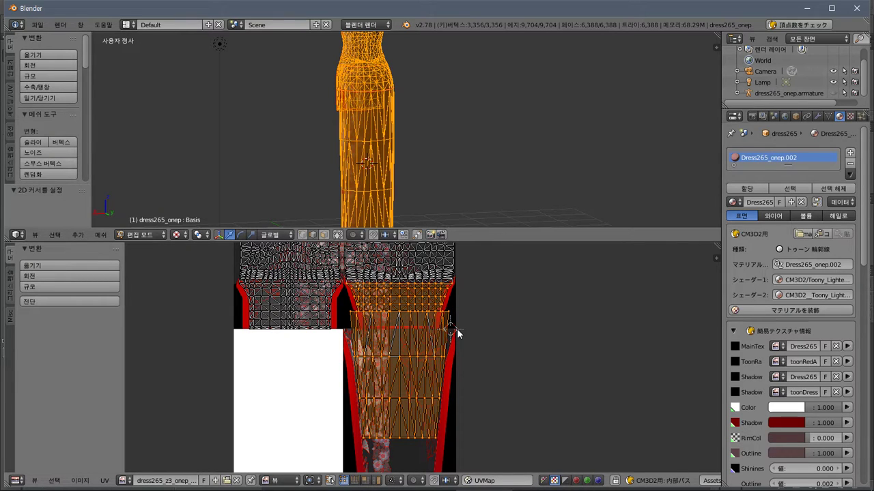
click(356, 169)
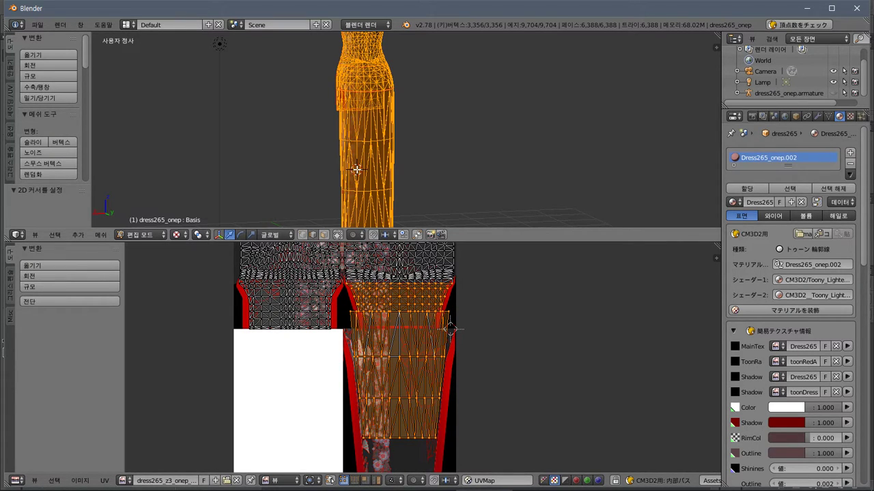
Undo the seam stitches and the recent row adjustments on the skirt extension's UVs, back to the narrower upper row
key(ctrl+z)
key(ctrl+z)
key(ctrl+z)
key(ctrl+z)
key(ctrl+z)
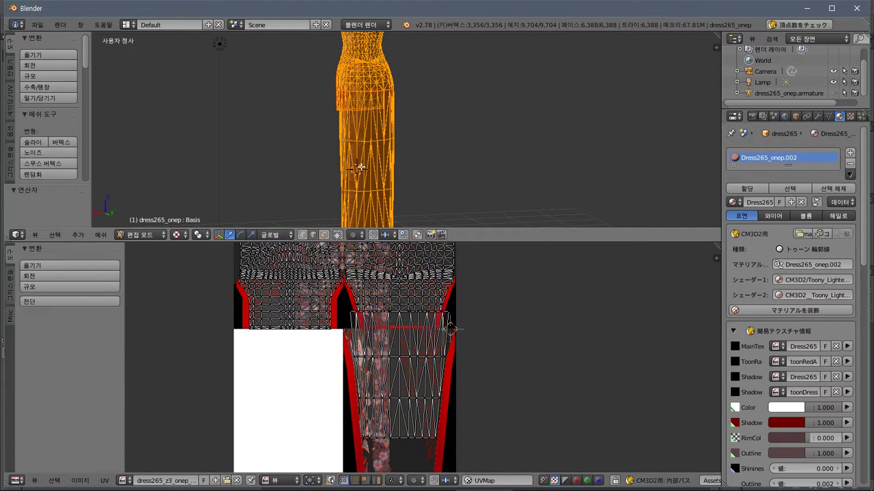
key(ctrl+z)
key(ctrl+z)
key(ctrl+z)
key(ctrl+z)
key(ctrl+z)
key(ctrl+z)
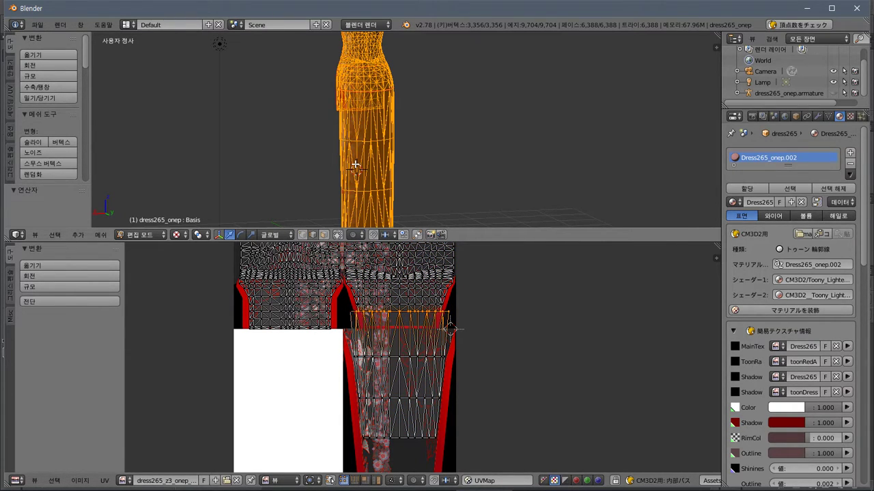
key(ctrl+z)
key(ctrl+z)
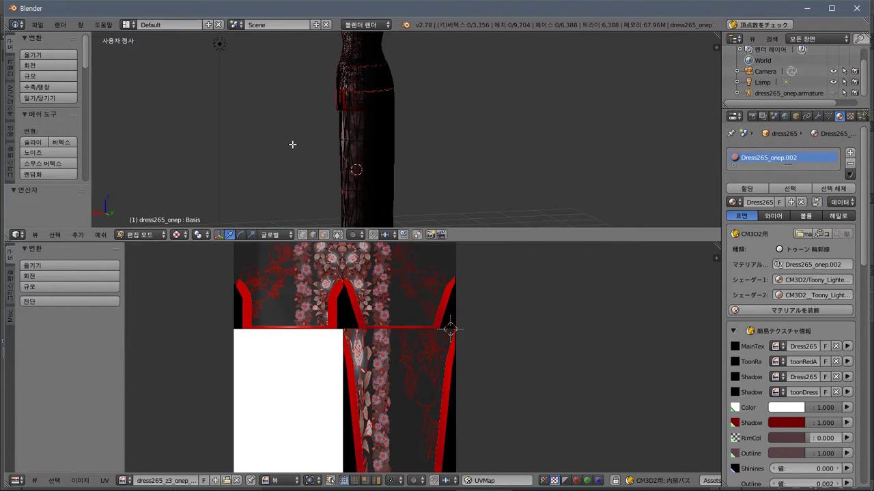
key(ctrl+z)
key(ctrl+z)
key(ctrl+z)
key(ctrl+z)
key(ctrl+z)
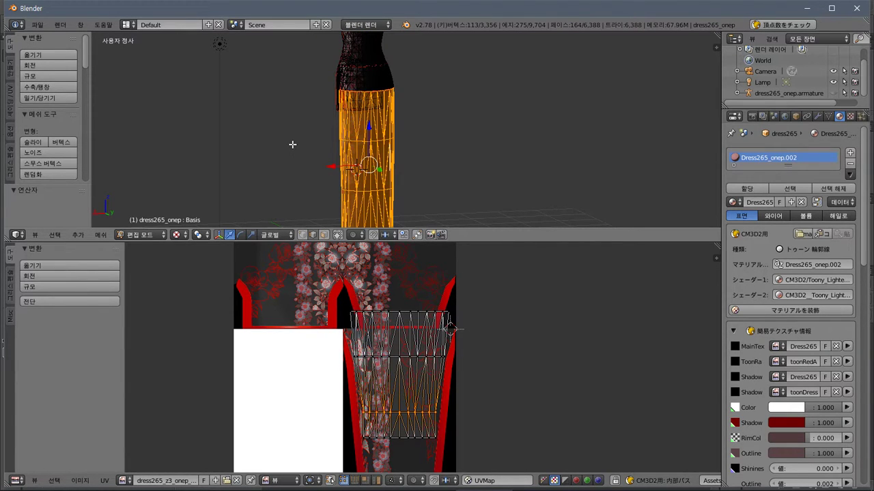
key(ctrl+z)
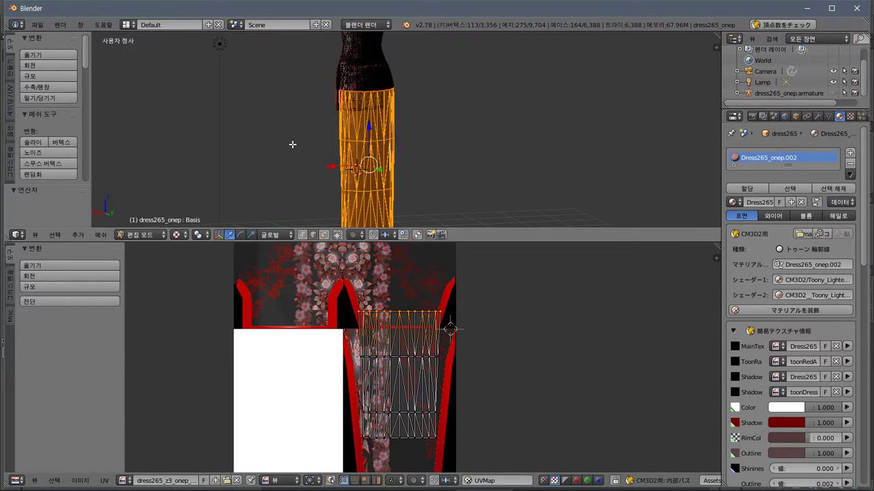
Clear the mesh selection and select only the long lower skirt section from the side
middle_drag(292, 144, 318, 146)
key(a)
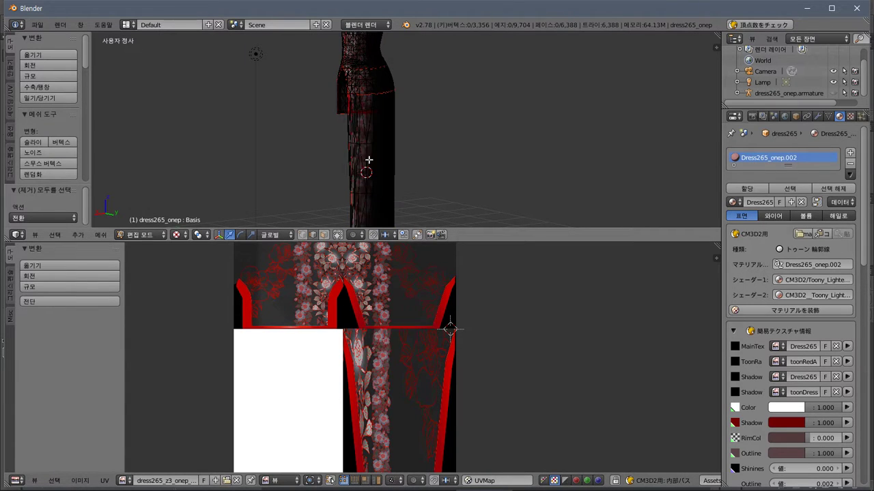
key(a)
scroll(335, 352, up, 2)
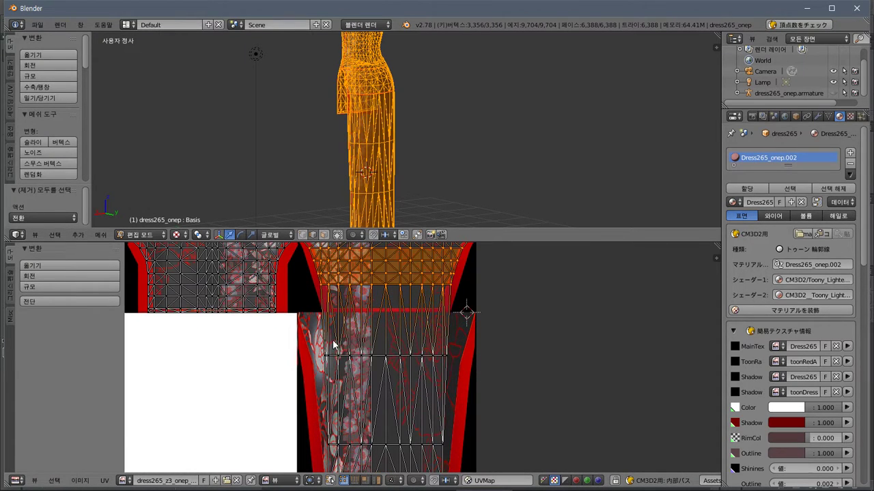
scroll(334, 341, down, 2)
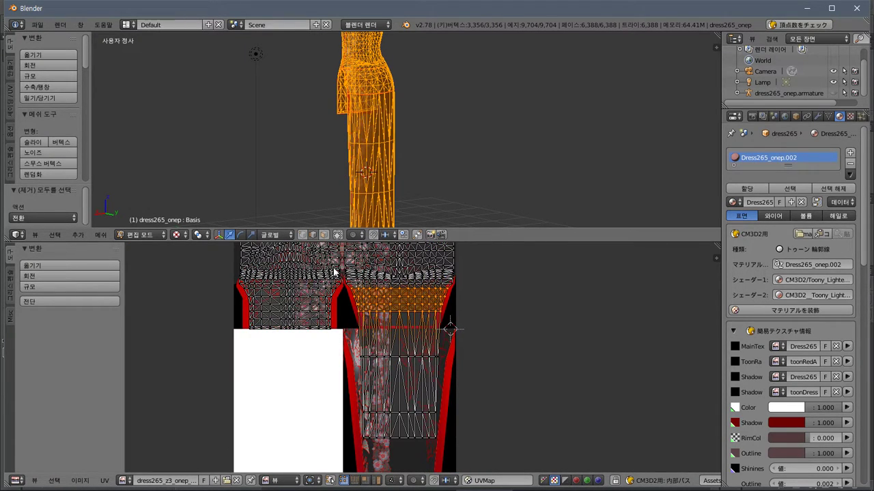
middle_drag(371, 152, 423, 142)
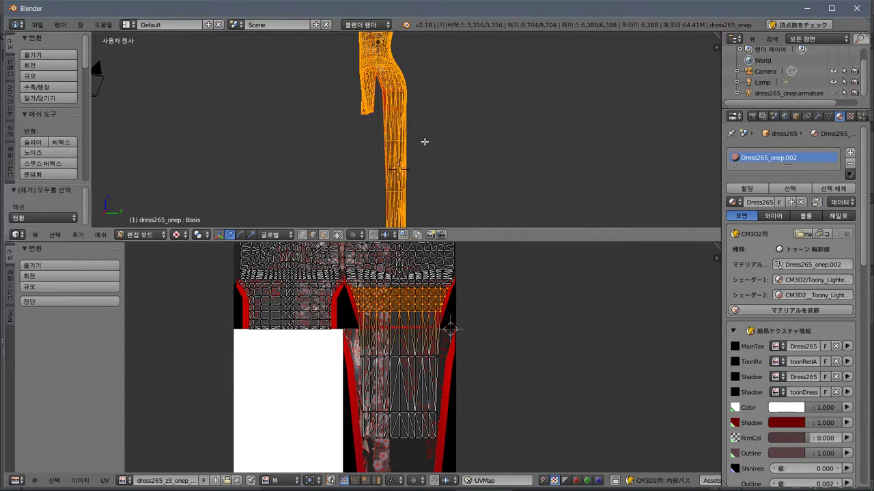
key(a)
middle_drag(390, 96, 406, 122)
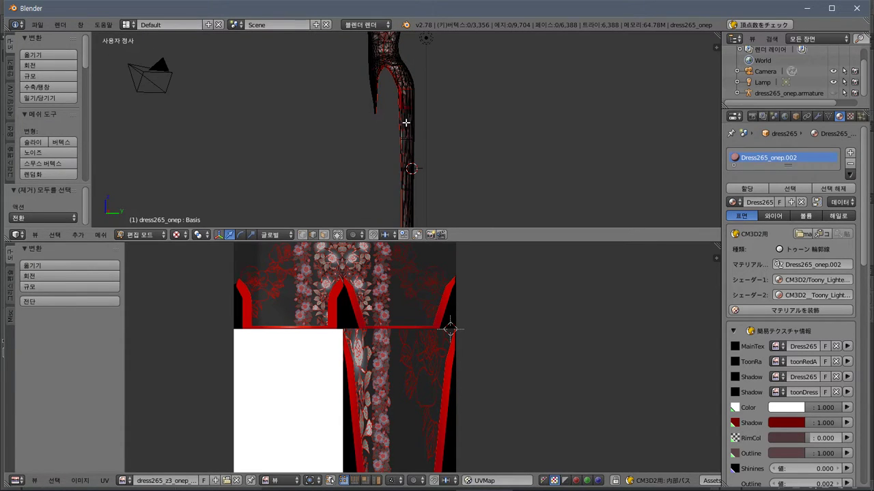
key(b)
drag(393, 86, 513, 372)
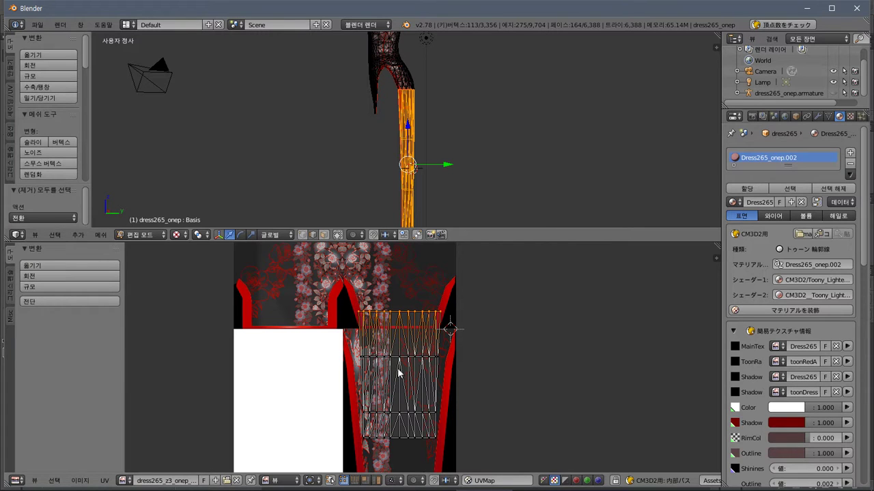
Move the skirt extension's whole UV island down into the long red-bordered panel, and select the entire dress mesh
key(l)
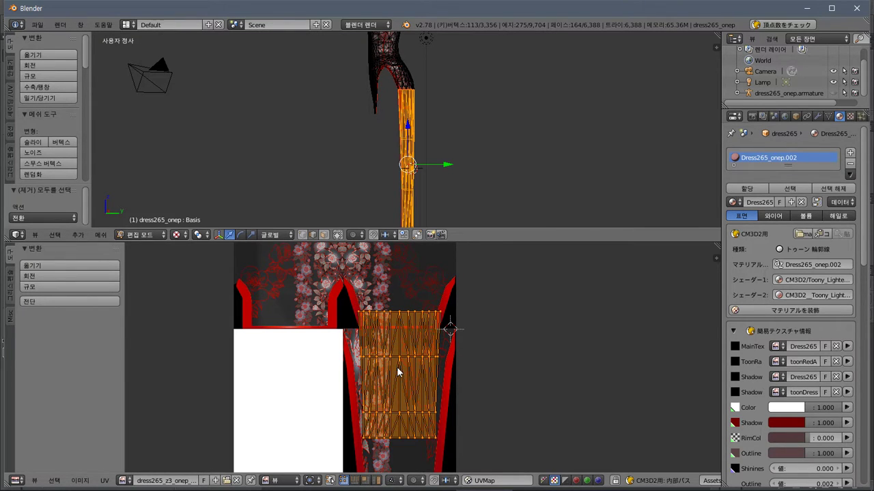
key(g)
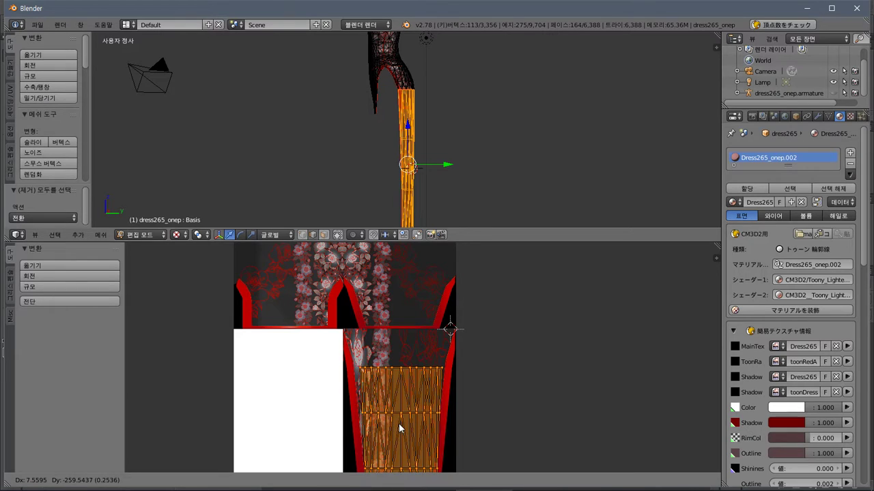
click(430, 381)
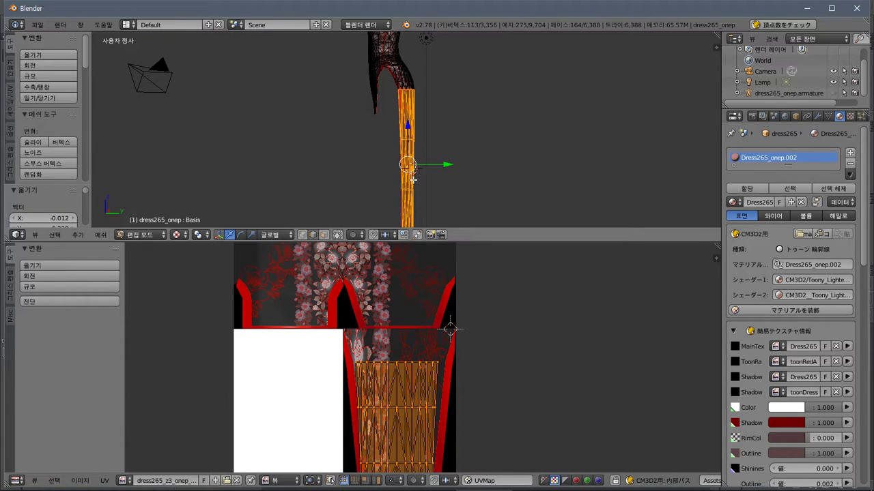
key(a)
key(a)
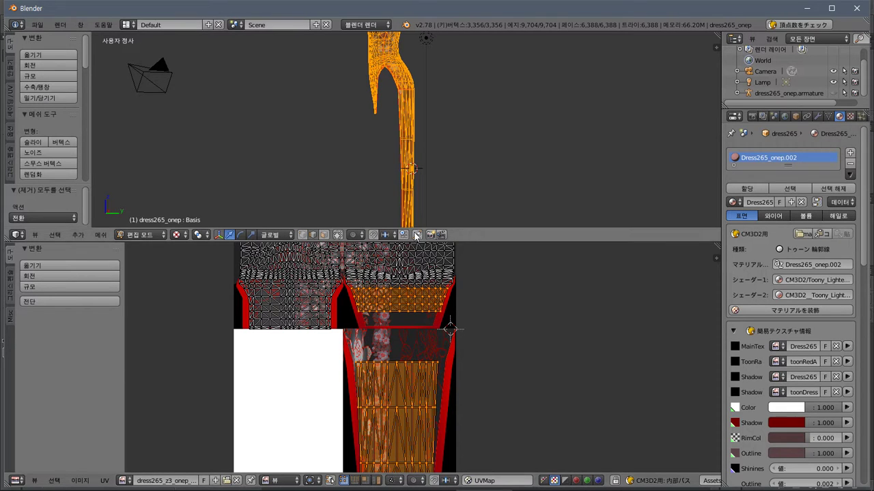
Box-select the skirt extension's UV island, shift it slightly by about 0.012 in X and a little downward, and clear the UV selection
mouse_move(410, 198)
middle_down()
mouse_move(259, 195)
mouse_move(468, 189)
mouse_move(409, 205)
middle_up()
scroll(434, 382, down, 1)
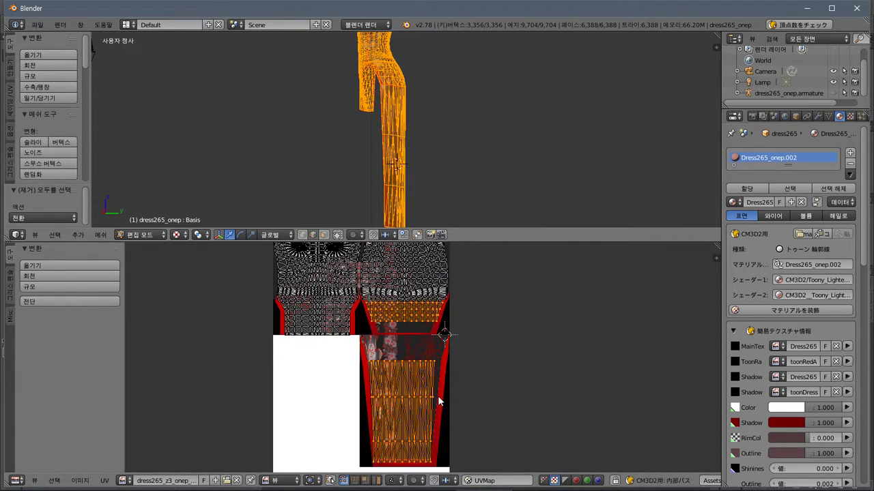
shift+scroll(436, 348, down, 2)
scroll(433, 351, up, 1)
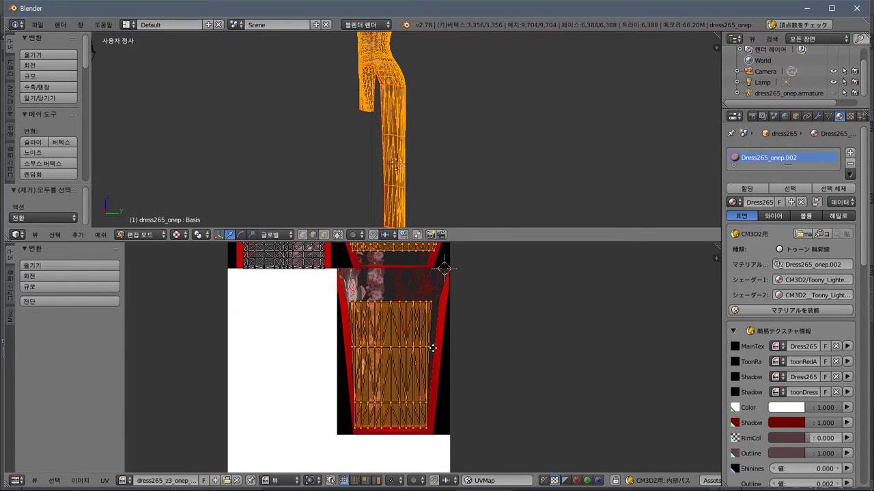
middle_drag(433, 348, 434, 368)
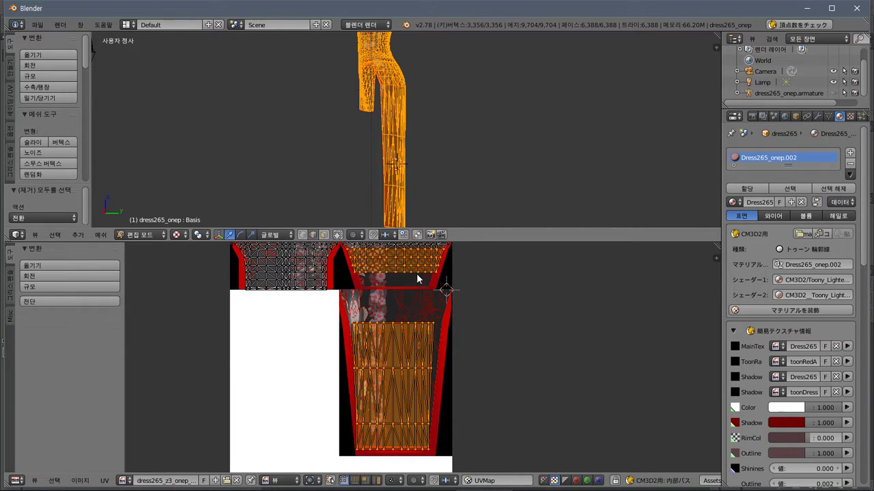
middle_drag(384, 140, 453, 146)
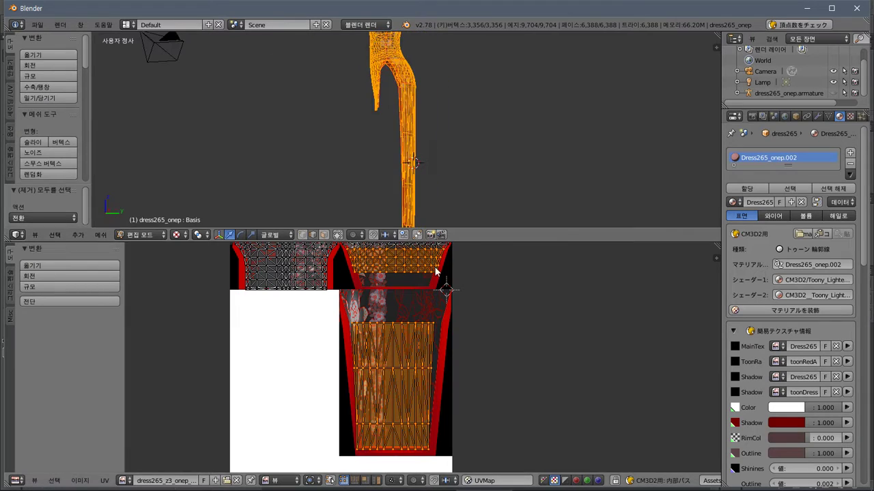
key(a)
key(a)
key(a)
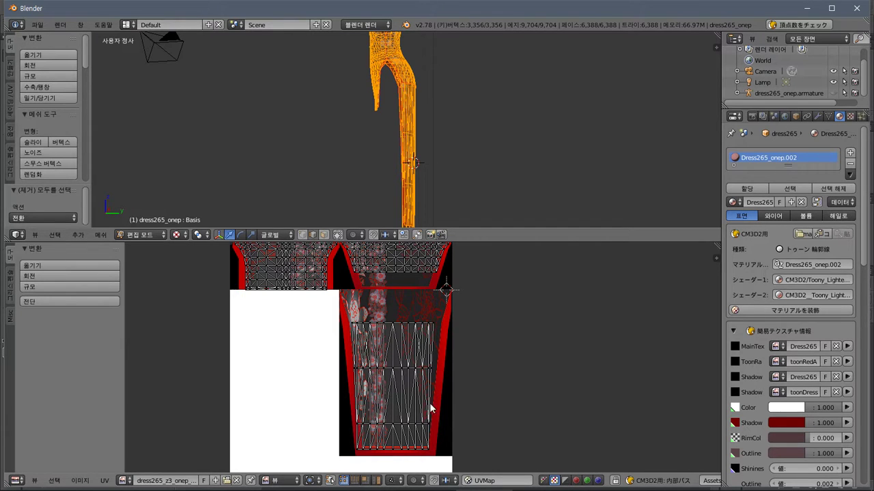
key(b)
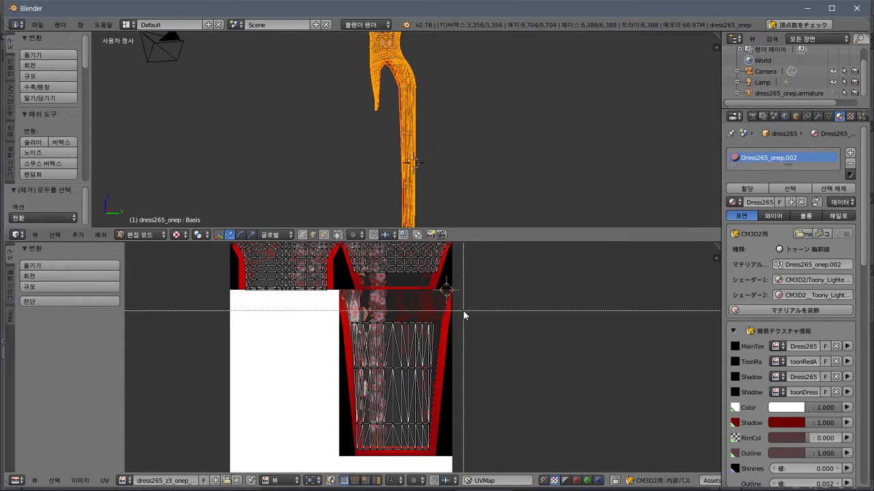
drag(462, 309, 342, 471)
key(g)
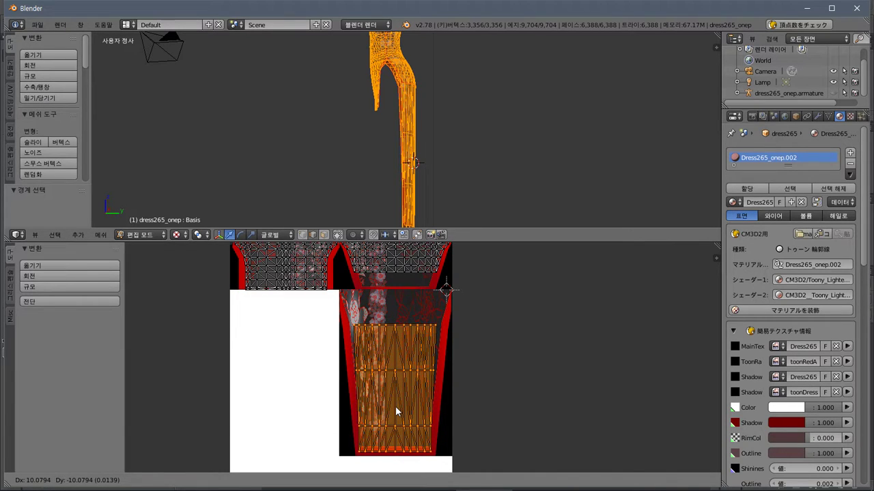
click(396, 406)
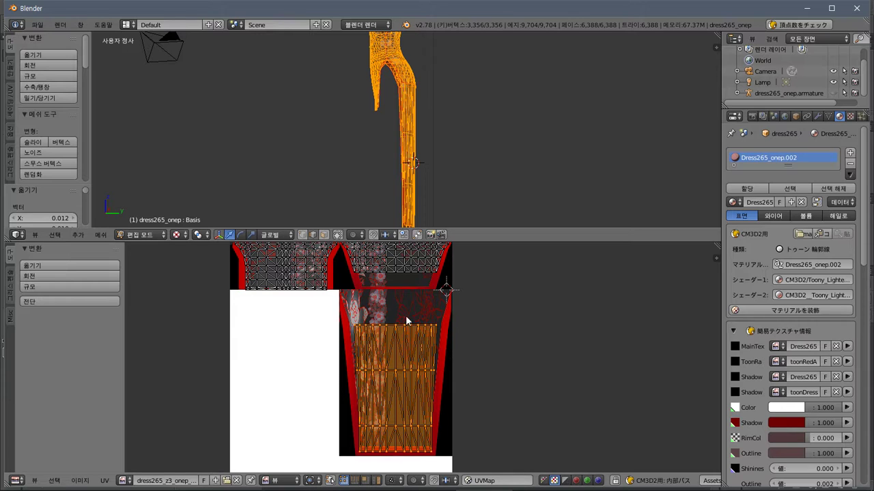
key(a)
Compare the skirt extension's UV rows in Blender with the extended panel's seam in the Photoshop texture
scroll(425, 313, up, 3)
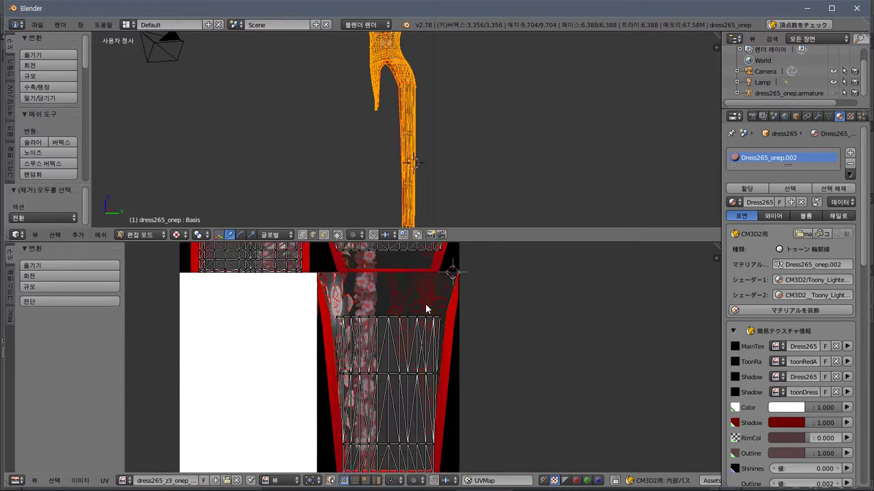
mouse_move(433, 369)
middle_down()
mouse_move(438, 394)
mouse_move(445, 303)
mouse_move(434, 473)
mouse_move(435, 287)
mouse_move(435, 370)
middle_up()
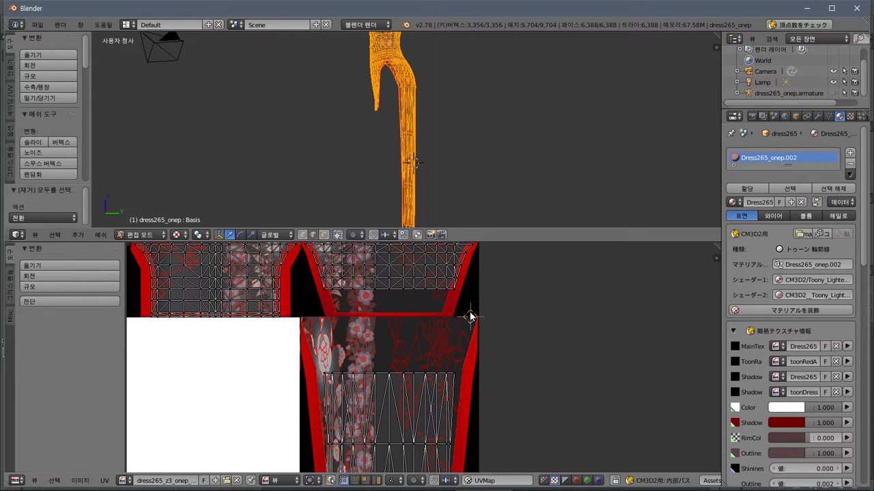
key(alt+Tab)
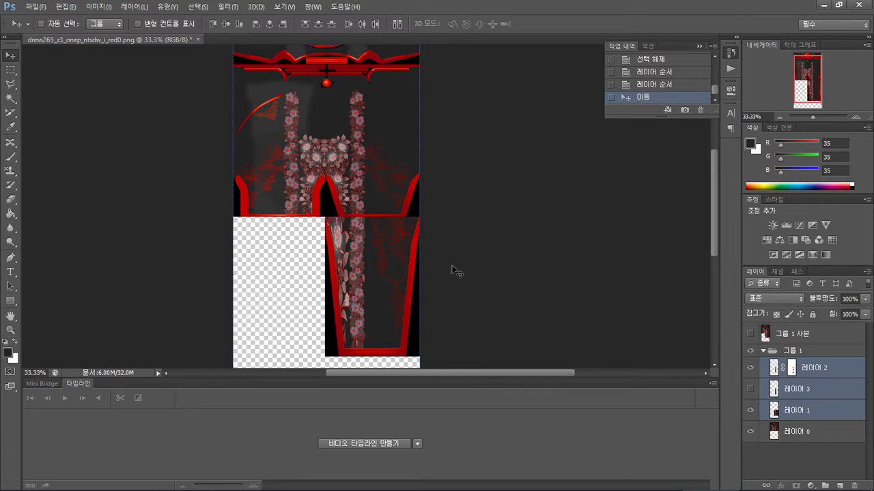
scroll(395, 200, down, 1)
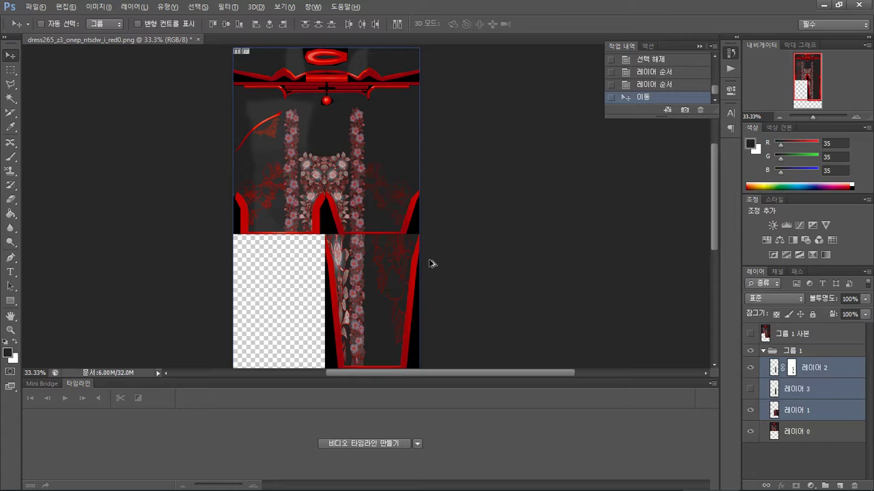
key(alt+Tab)
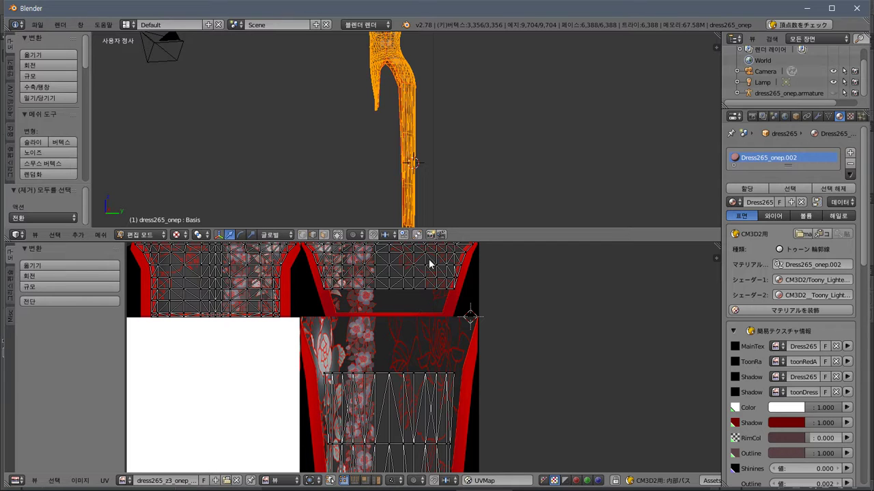
In Photoshop, select the bottom strip of the right skirt panel on 레이어 0, stretch it down behind the lower panel with Free Transform, and deselect
key(alt+Tab)
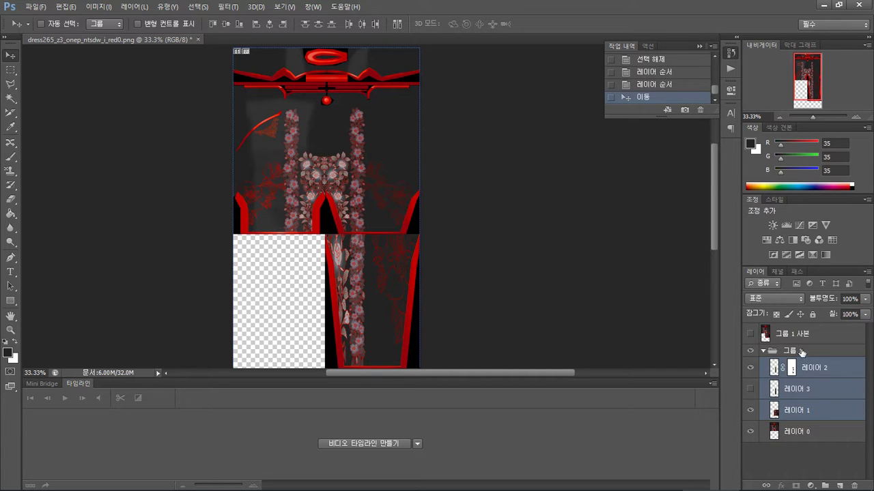
click(795, 433)
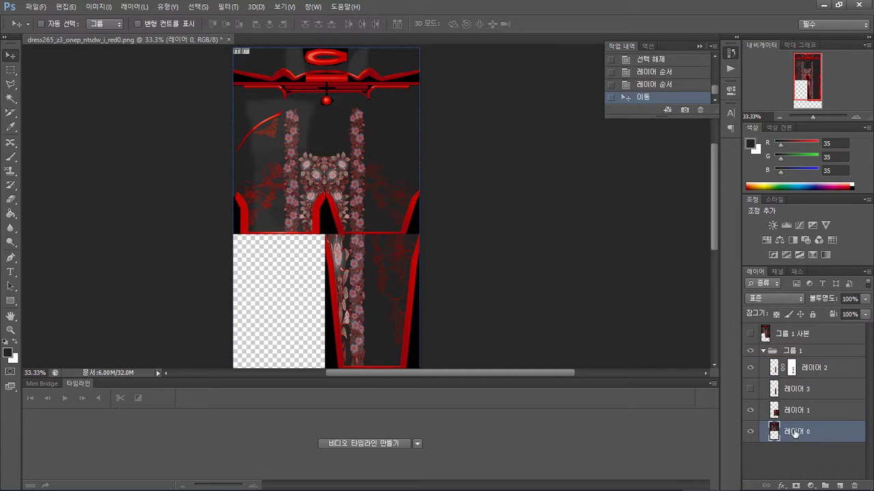
click(10, 72)
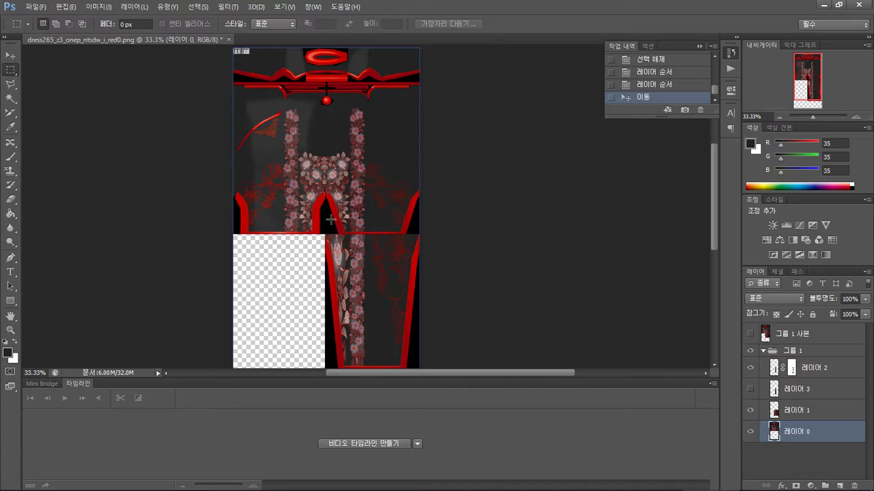
drag(331, 219, 442, 235)
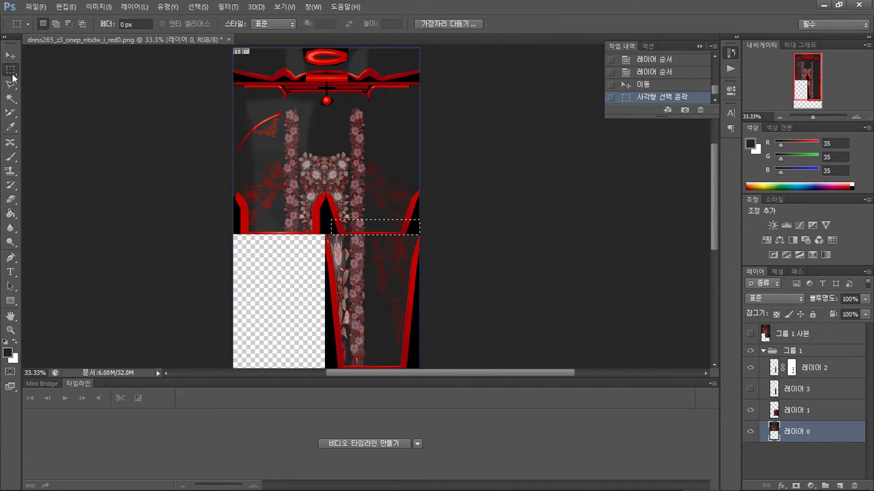
right_click(364, 220)
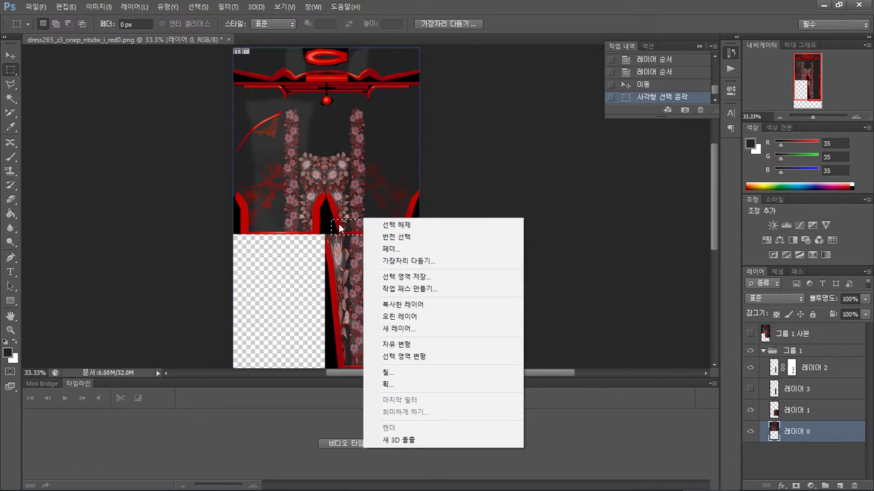
click(408, 345)
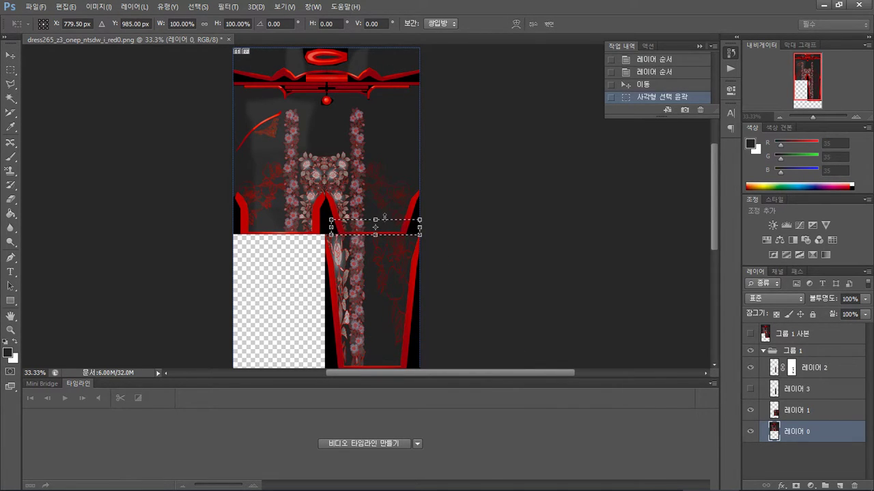
drag(376, 234, 396, 268)
key(Return)
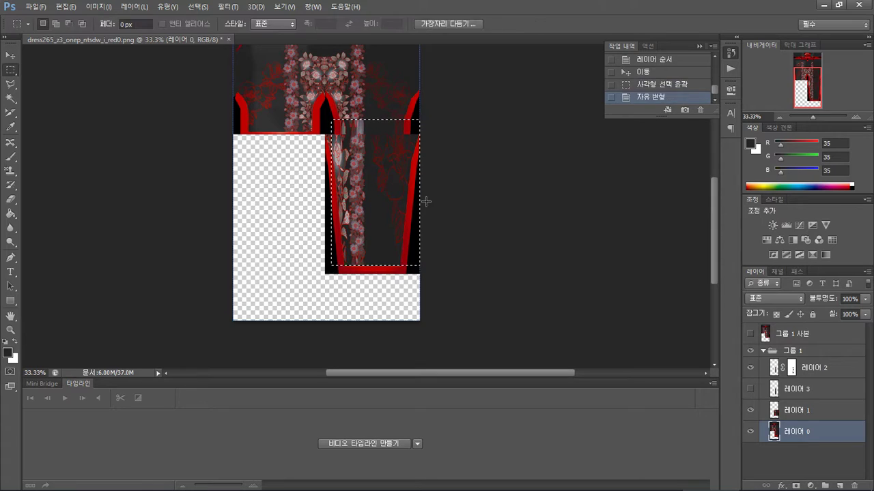
key(v)
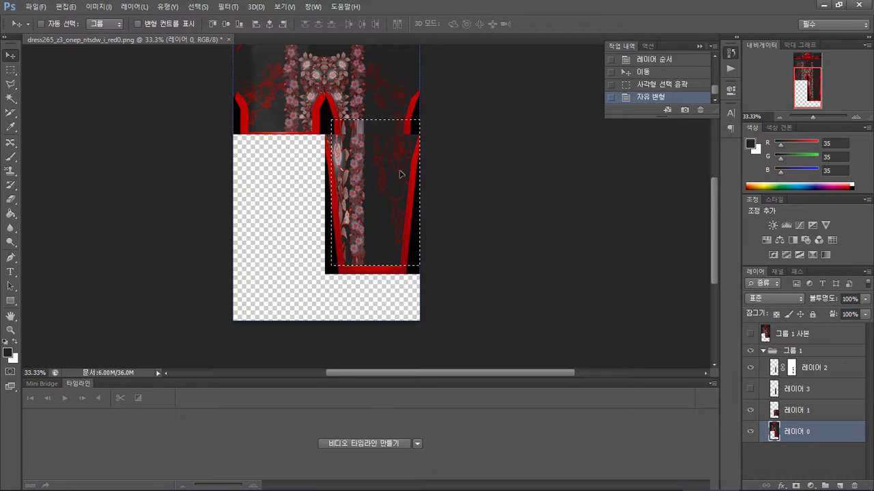
click(10, 70)
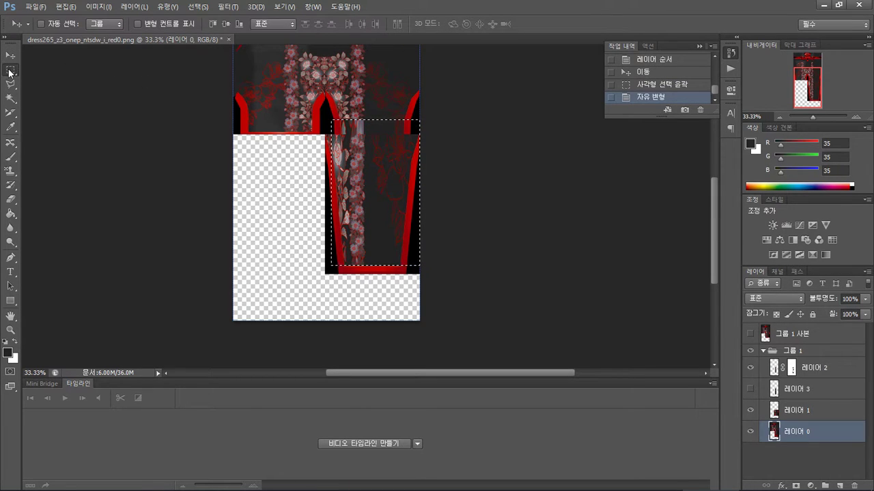
click(299, 189)
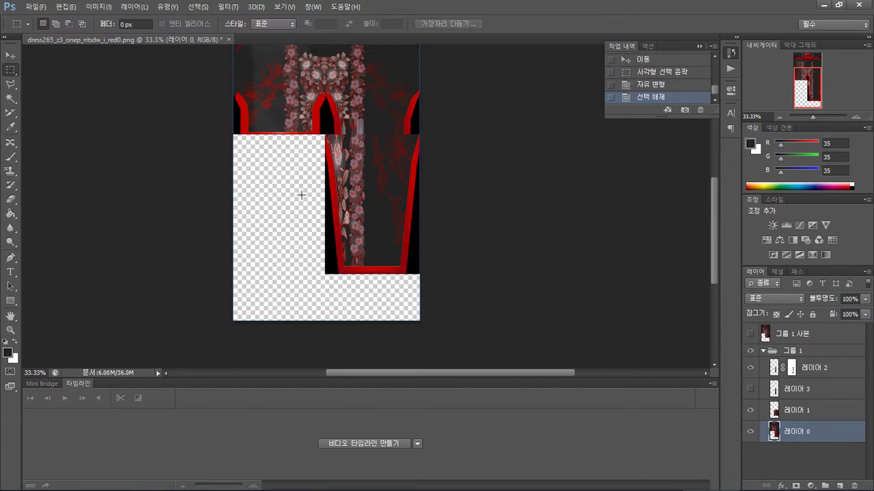
Move the flower strip on 레이어 2 down and to the right, and shift the lower panel on 레이어 1 slightly upward
click(812, 368)
click(10, 54)
drag(372, 219, 423, 313)
click(823, 411)
drag(432, 279, 364, 232)
scroll(333, 138, up, 1)
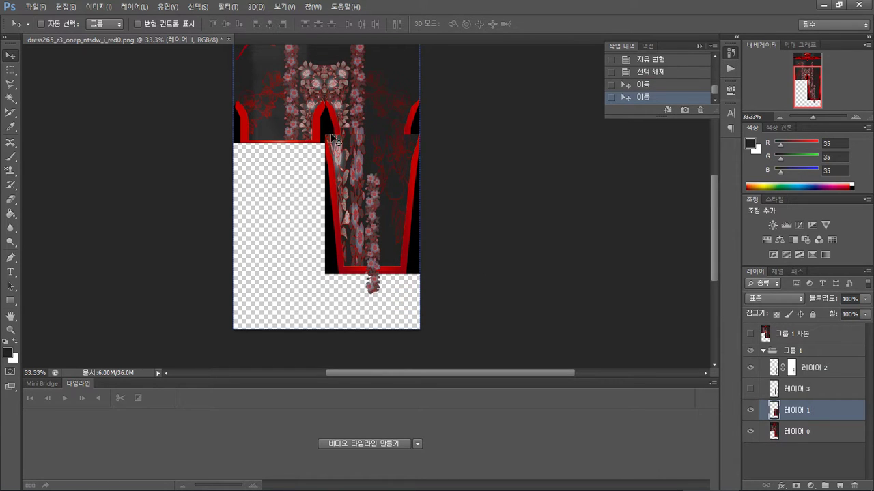
scroll(344, 179, up, 5)
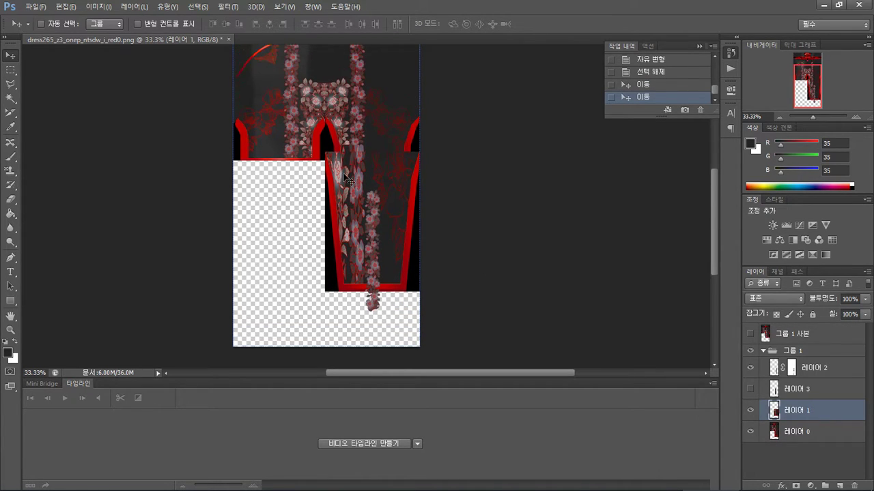
scroll(344, 179, up, 3)
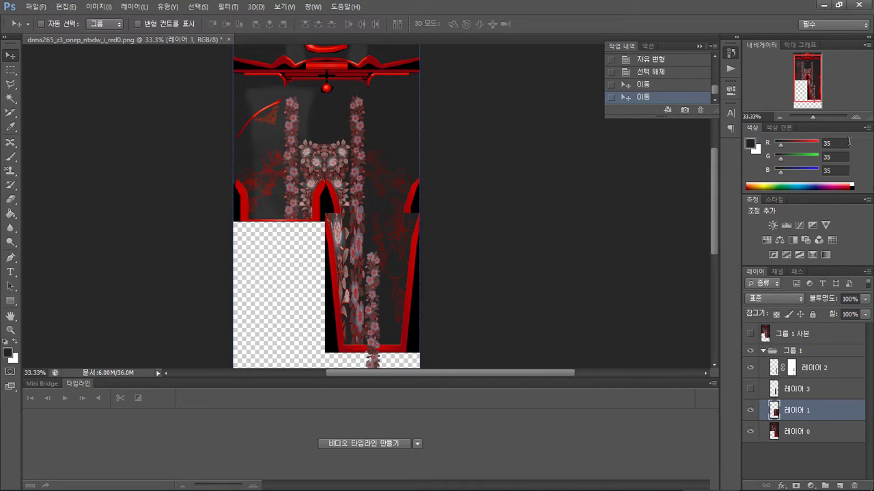
click(856, 118)
mouse_move(806, 80)
mouse_down()
mouse_move(797, 96)
mouse_move(796, 87)
mouse_up()
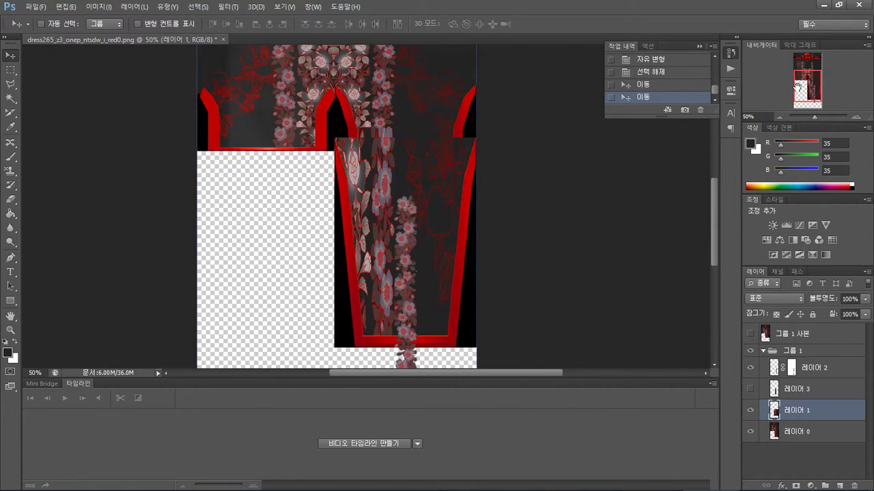
click(10, 72)
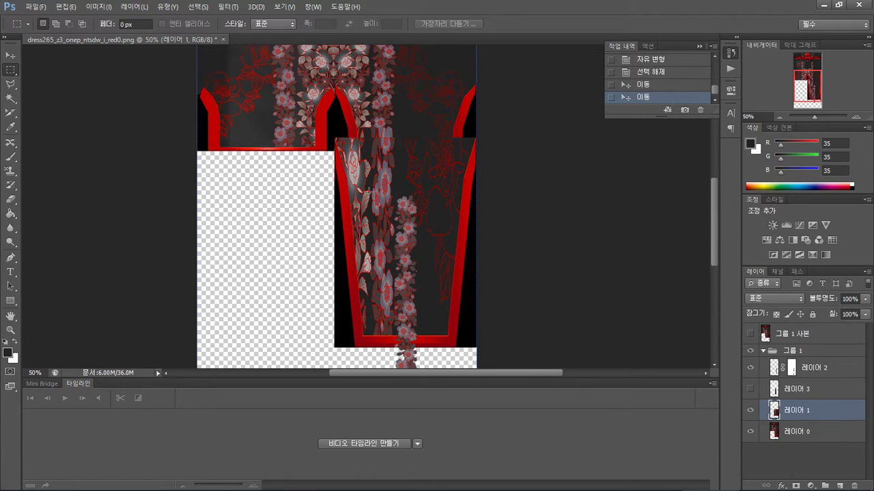
right_click(372, 194)
click(406, 289)
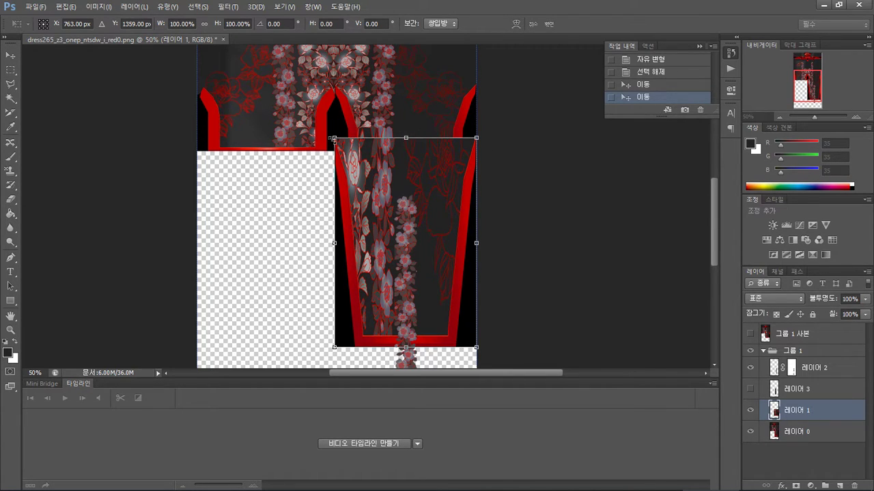
drag(330, 137, 327, 115)
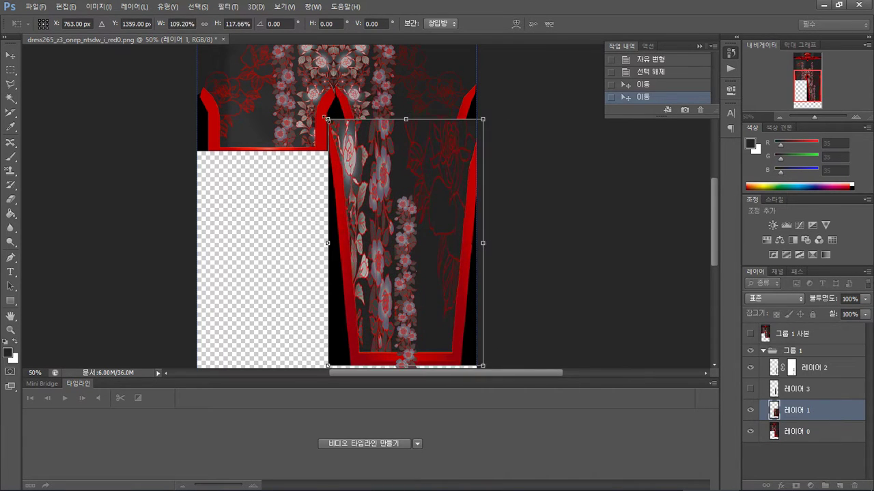
key(Escape)
Try distorting the lower skirt panel on 레이어 1 by pulling its upper corners up and inward to meet the upper panel's red borders
right_click(391, 165)
click(437, 262)
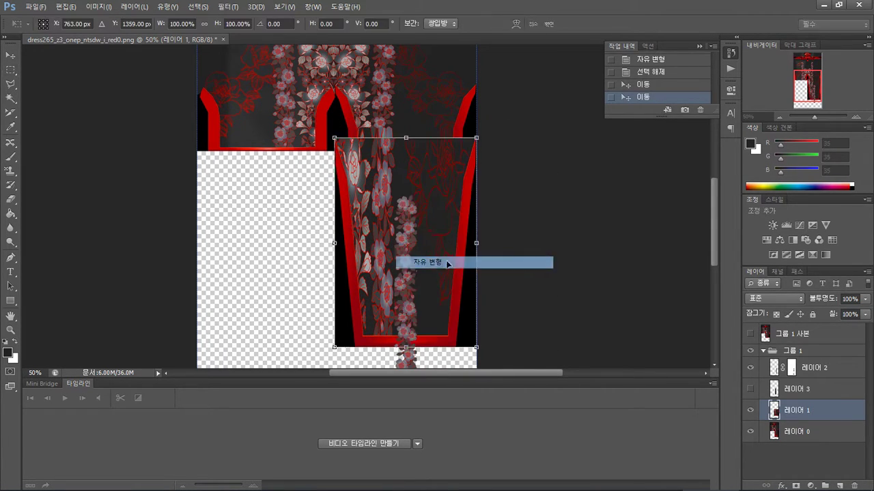
right_click(345, 144)
click(339, 144)
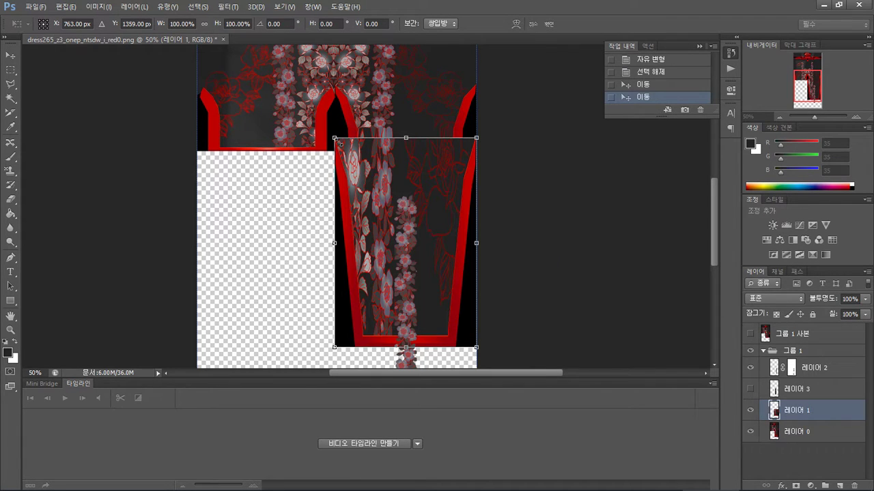
ctrl+drag(336, 142, 351, 130)
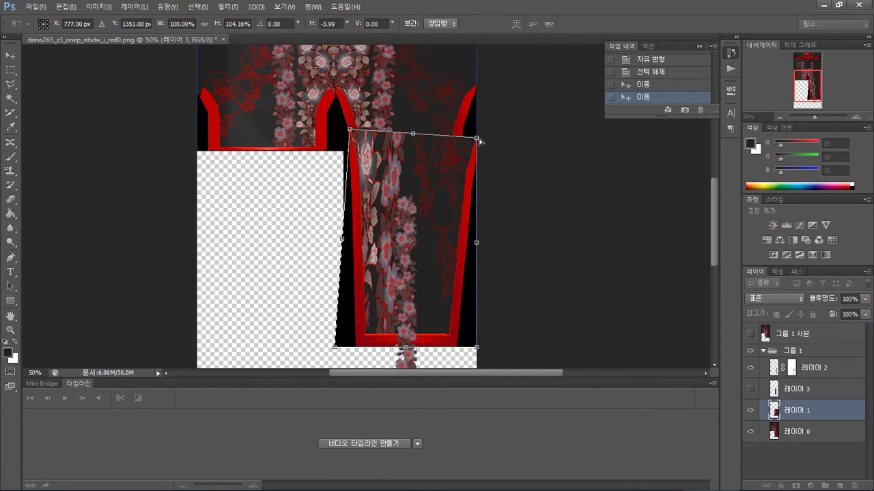
ctrl+drag(476, 139, 463, 101)
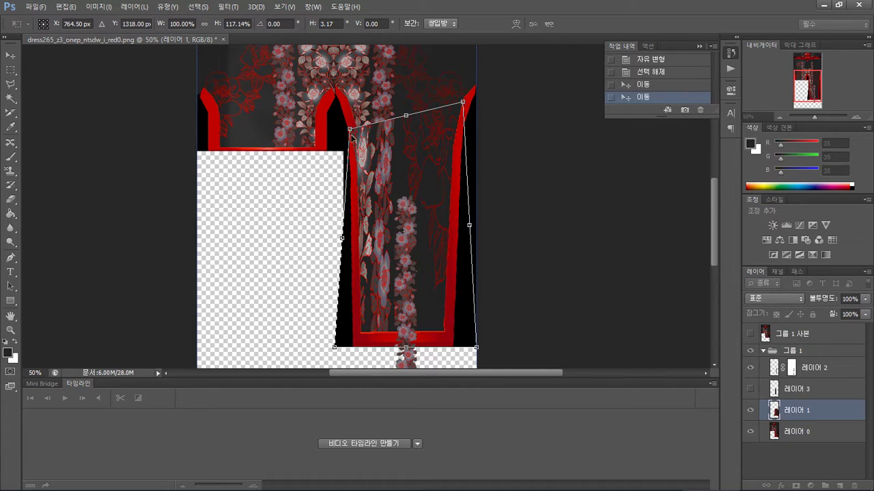
ctrl+drag(350, 130, 352, 106)
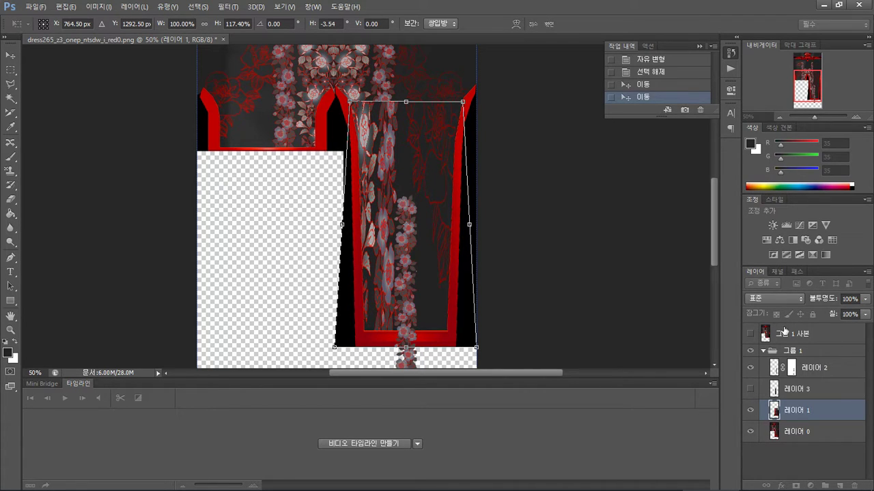
key(Return)
key(m)
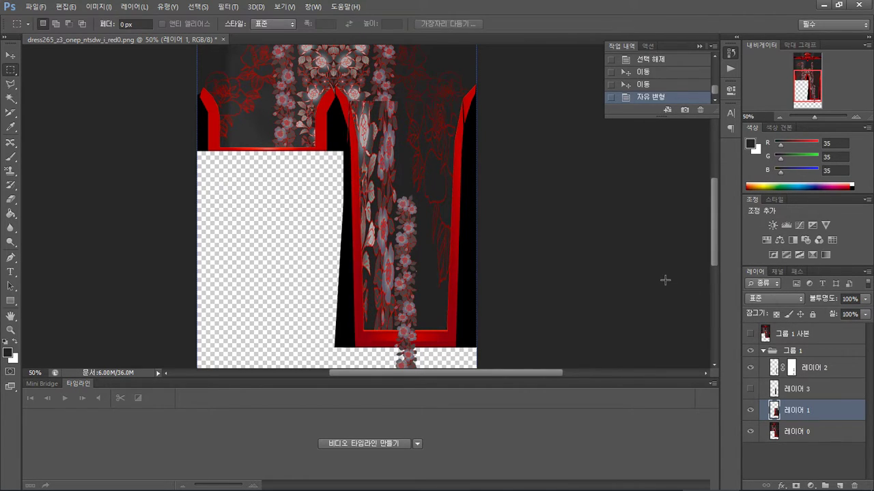
Try lowering 레이어 1's opacity, and undo both the opacity change and the corner distortion
click(865, 299)
drag(865, 313, 836, 314)
key(ctrl+z)
key(ctrl+z)
key(ctrl+alt+z)
key(ctrl+alt+z)
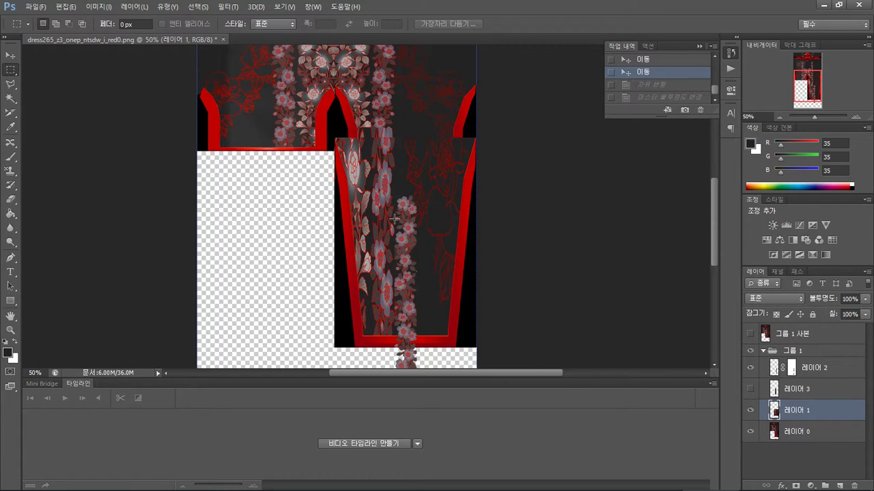
right_click(378, 178)
click(447, 280)
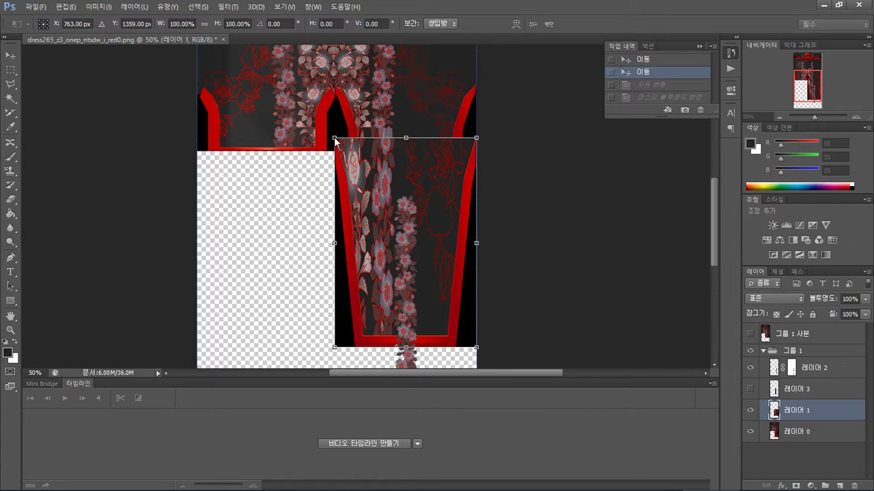
mouse_move(334, 139)
ctrl+shift+mouse_down()
mouse_move(360, 140)
mouse_move(350, 142)
ctrl+shift+mouse_up()
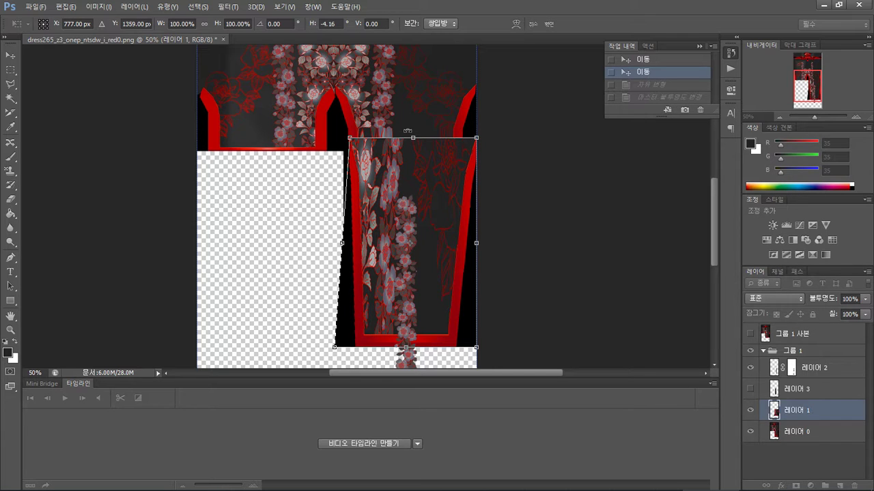
mouse_move(350, 141)
ctrl+shift+mouse_down()
mouse_move(365, 141)
mouse_move(353, 145)
ctrl+shift+mouse_up()
key(Escape)
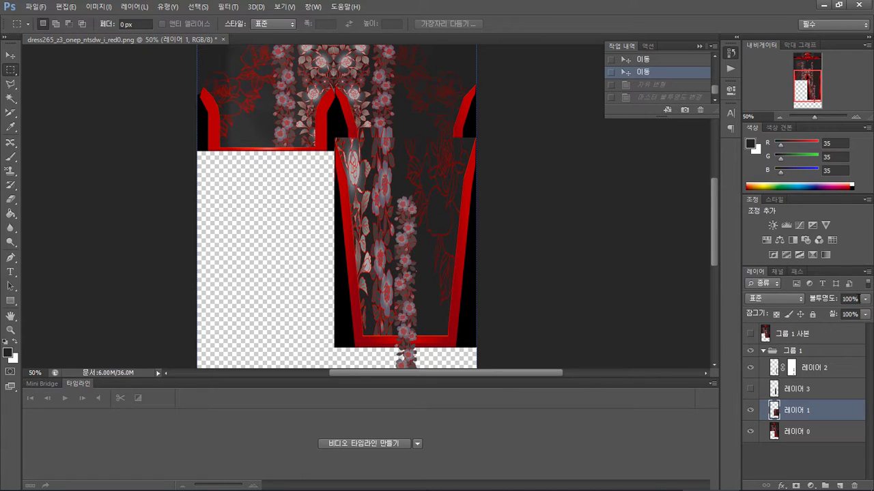
Set 레이어 1's opacity to 50% and skew the lower panel's upper corners inward to meet the upper panel's red borders
click(865, 299)
drag(838, 312, 838, 312)
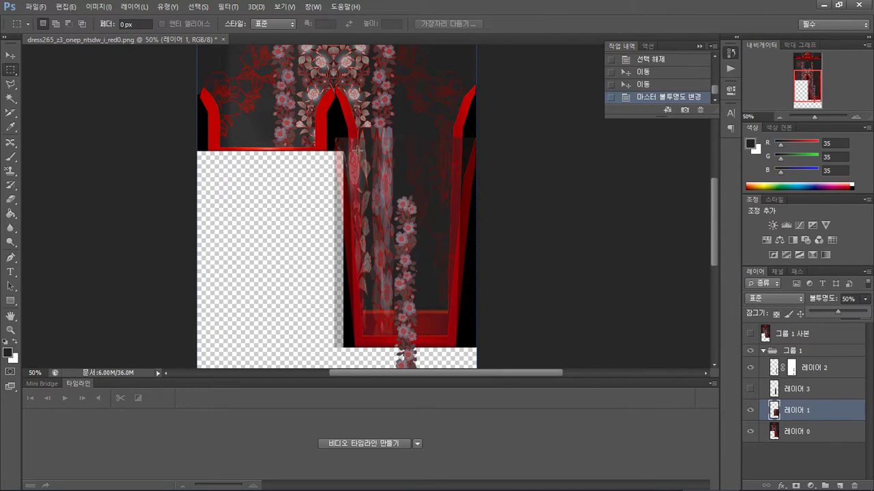
scroll(357, 150, up, 1)
right_click(339, 165)
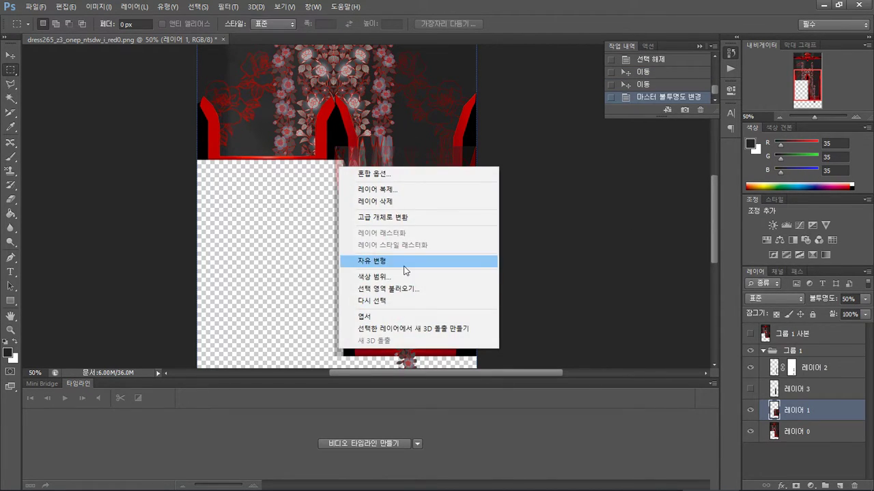
click(359, 261)
mouse_move(335, 149)
ctrl+shift+mouse_down()
mouse_move(357, 149)
mouse_move(350, 152)
ctrl+shift+mouse_up()
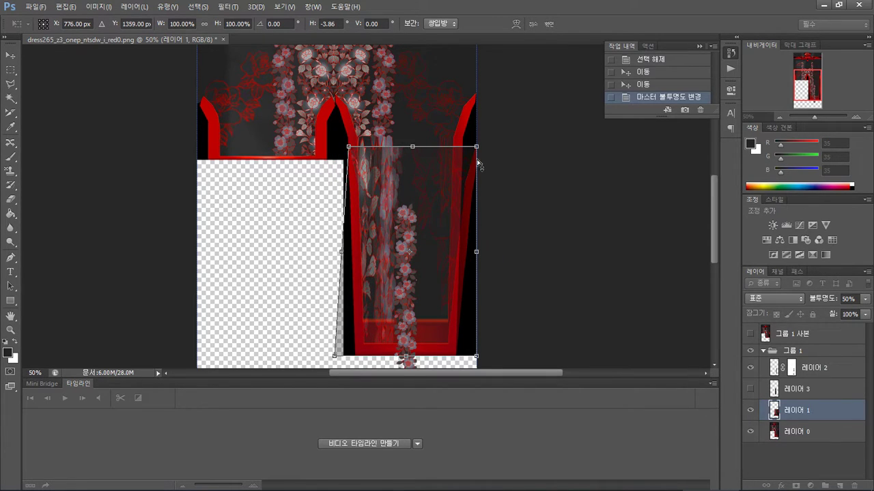
mouse_move(476, 146)
ctrl+shift+mouse_down()
mouse_move(453, 147)
mouse_move(470, 147)
mouse_move(461, 151)
ctrl+shift+mouse_up()
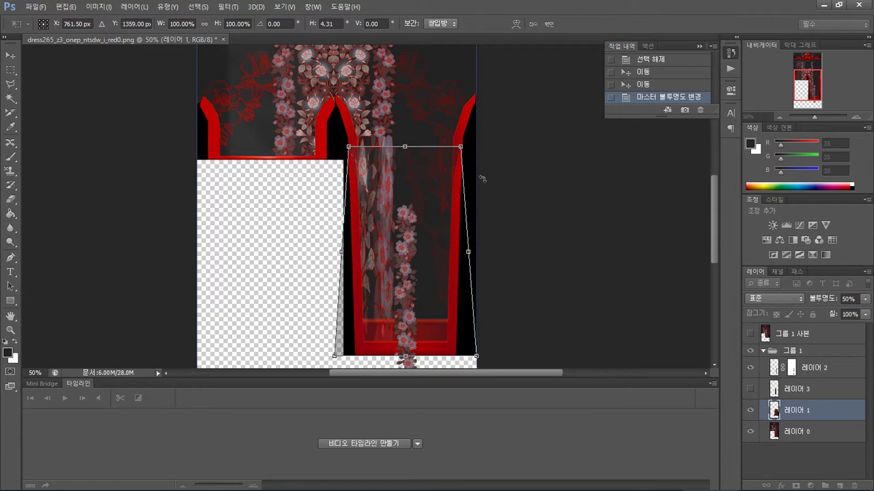
key(Return)
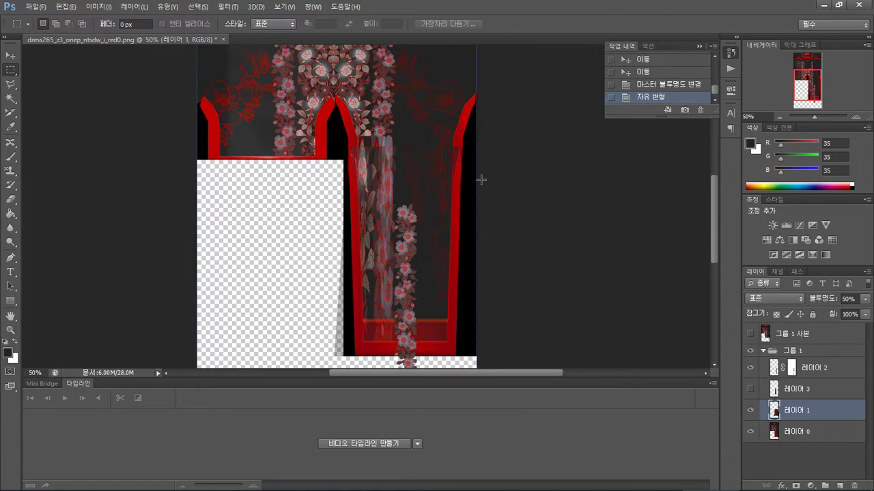
Move the flower strip on 레이어 2 up and to the left so it continues the upper panel's right flower column
click(807, 395)
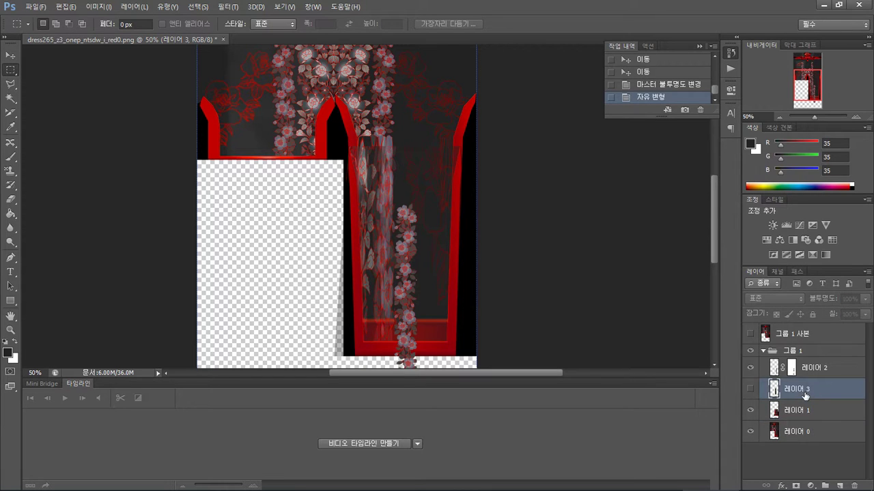
click(815, 369)
click(11, 60)
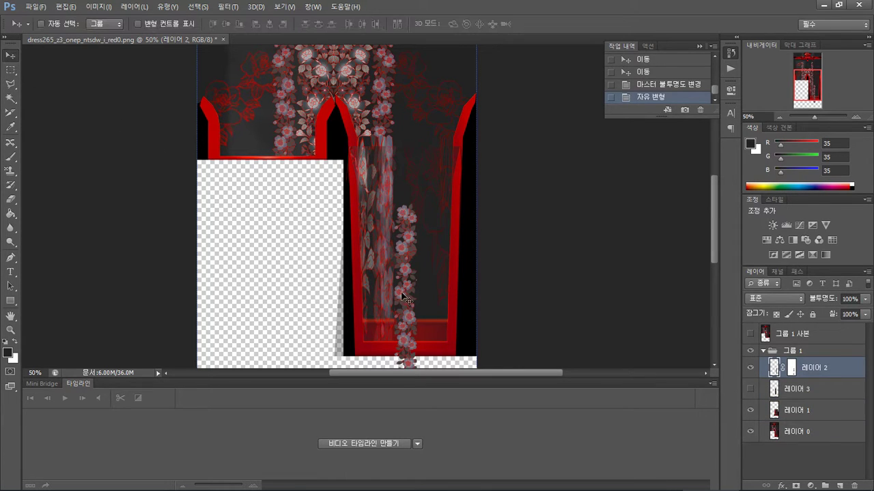
drag(407, 301, 382, 216)
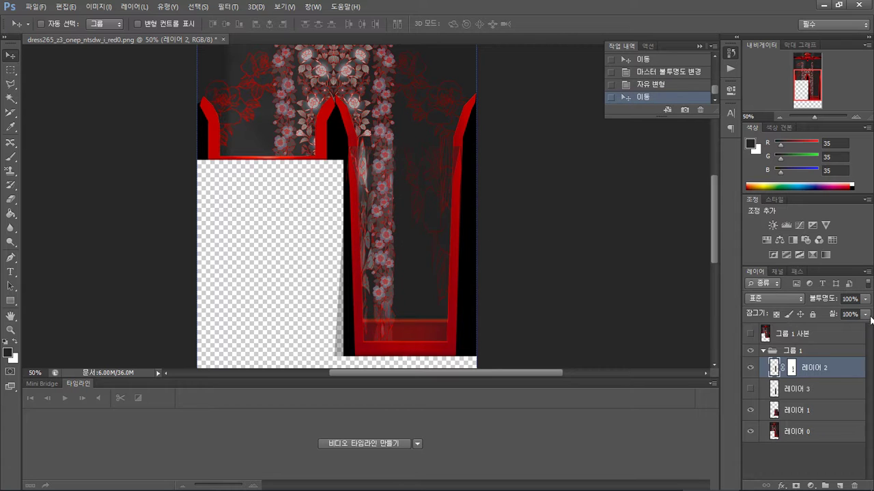
Restore the opacity of 레이어 1 to 100%
click(807, 411)
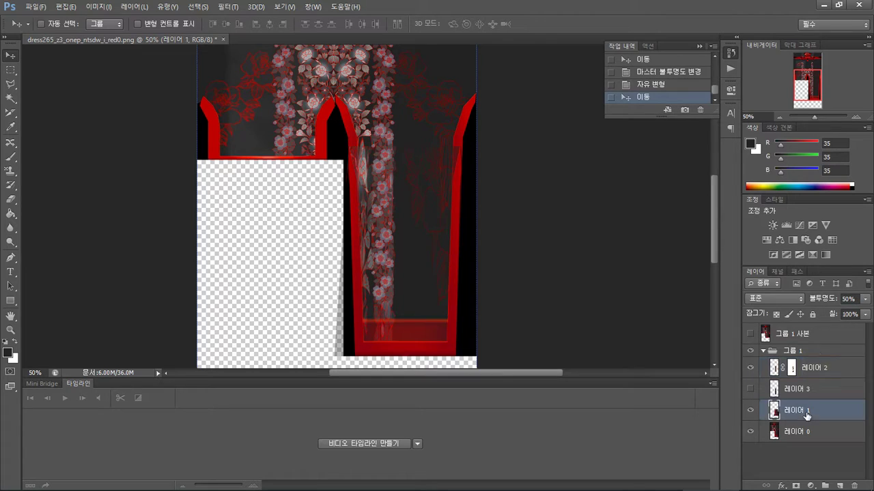
click(866, 300)
click(841, 312)
click(865, 300)
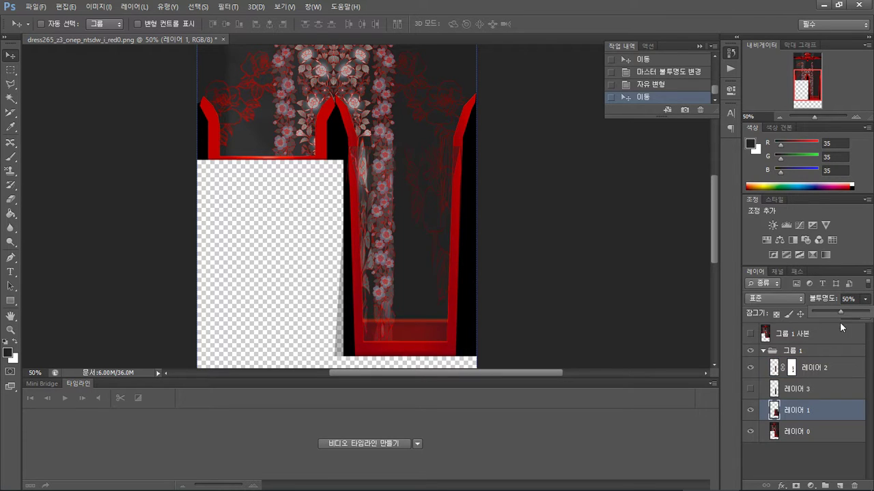
drag(841, 313, 868, 314)
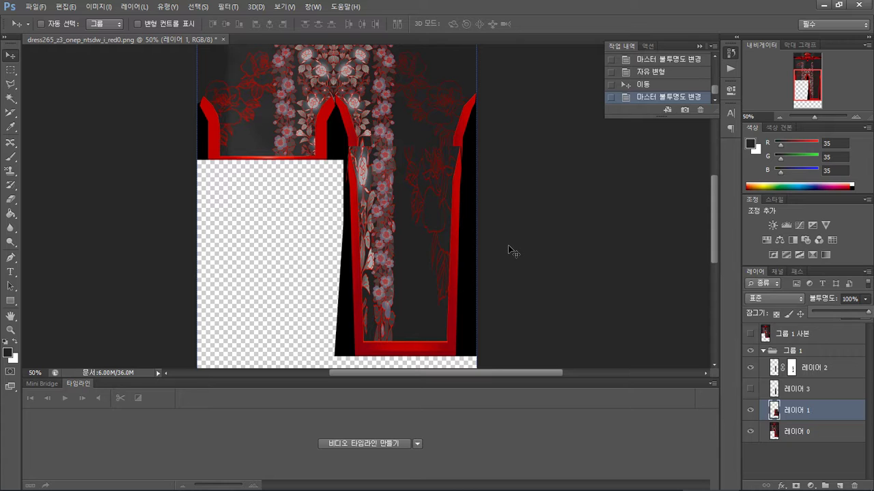
Move 그룹 1 사본 into 그룹 1 beneath 레이어 1, compare it with the reworked panel by toggling its visibility, and leave it hidden
mouse_move(815, 414)
mouse_down()
mouse_move(821, 442)
mouse_move(819, 404)
mouse_move(822, 433)
mouse_move(814, 442)
mouse_move(808, 408)
mouse_up()
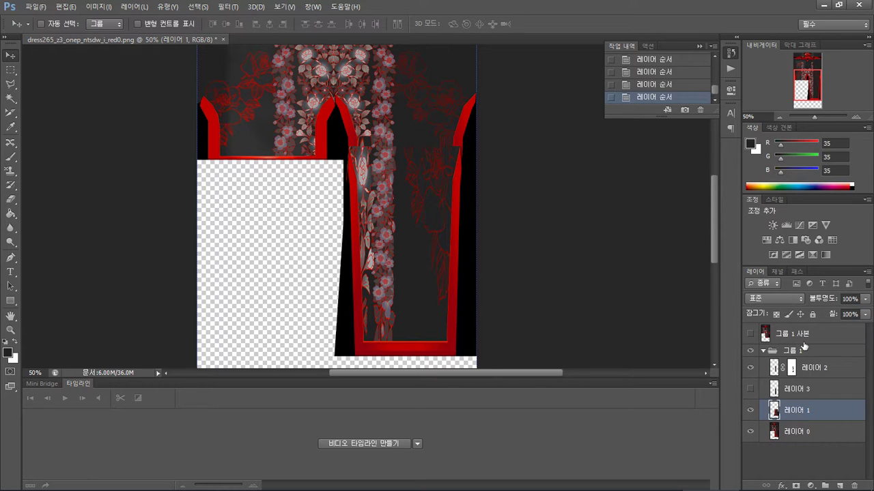
drag(802, 336, 829, 407)
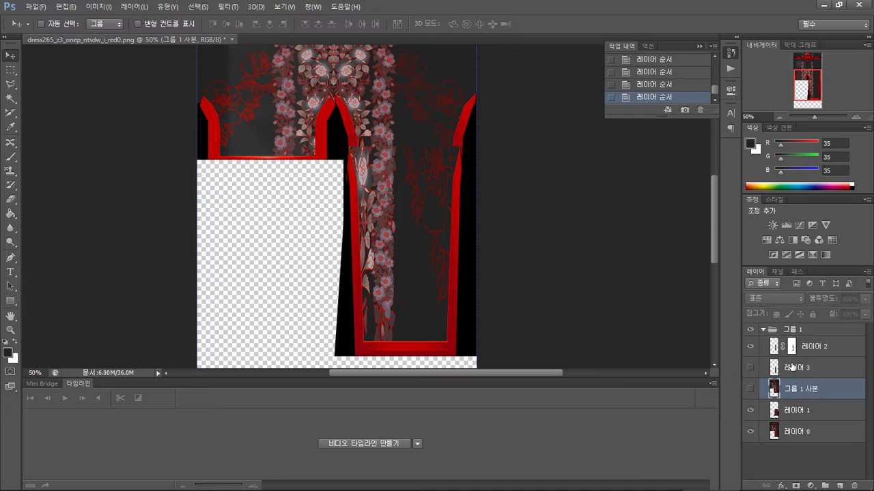
click(752, 389)
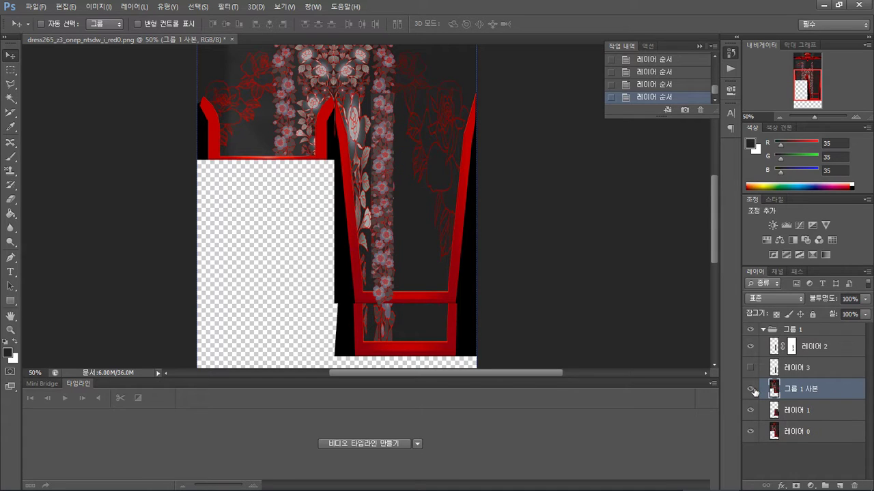
click(751, 389)
click(751, 389)
click(751, 389)
click(752, 389)
drag(830, 410, 833, 386)
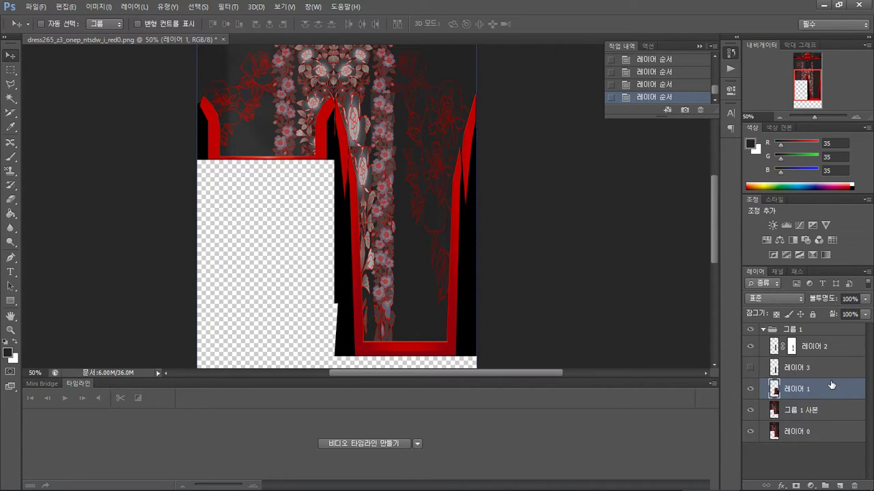
click(751, 409)
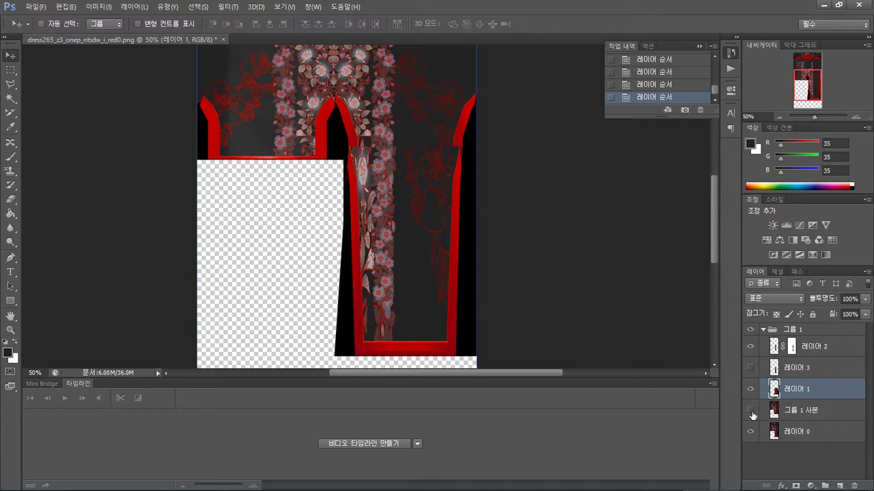
In File Explorer, convert dress265_z3_onep_ntsdw_i_red0.tex to PNG with [CM3D2]tex←→png変換.exe from the _CM3D2_Toolkit_PR2 folder
click(804, 434)
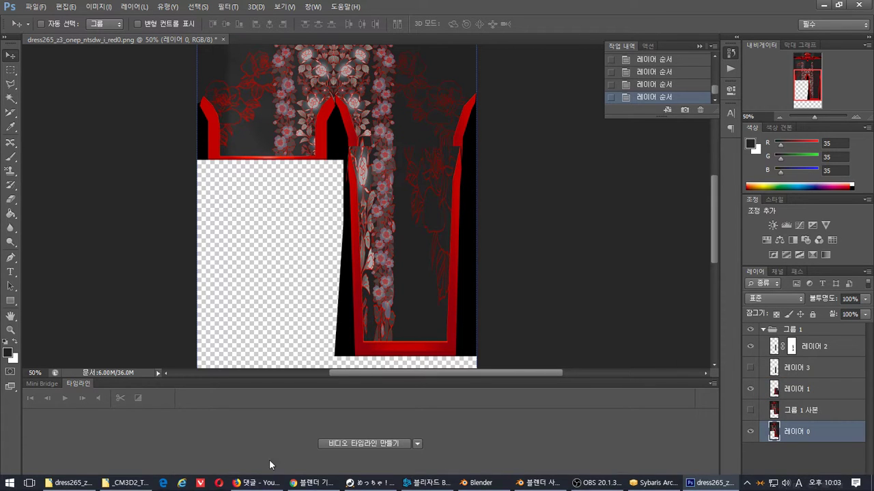
click(88, 484)
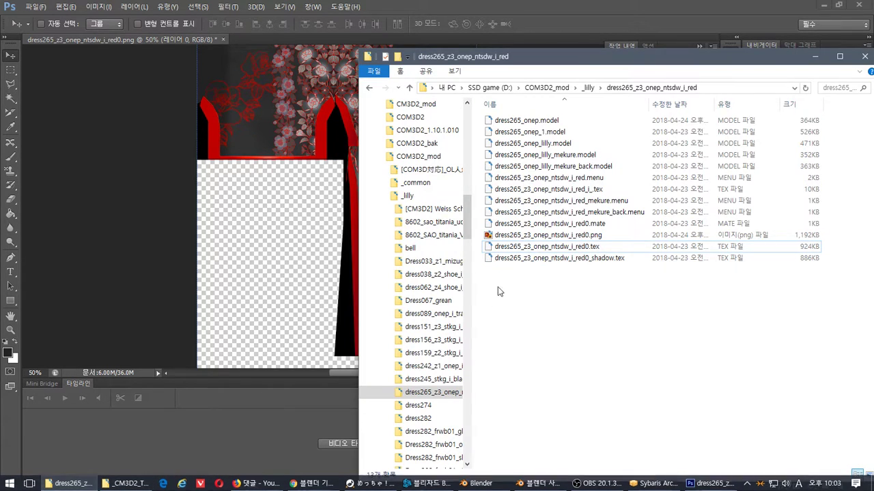
right_click(513, 235)
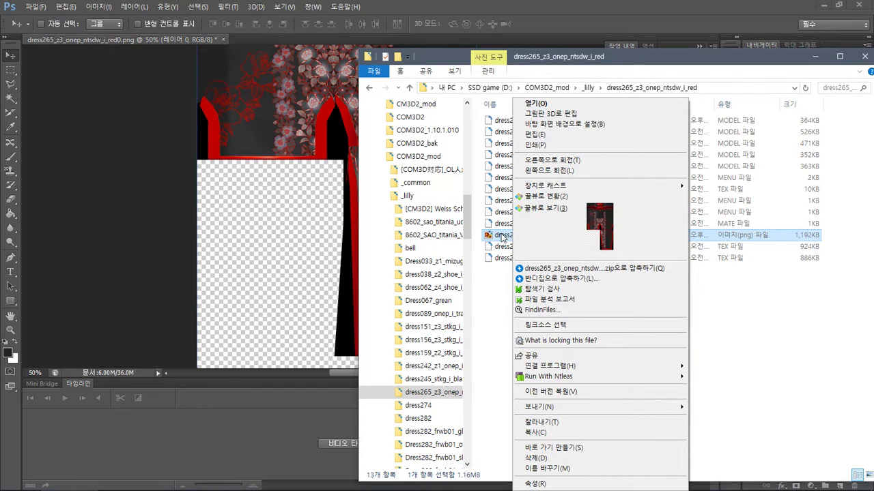
click(505, 296)
click(513, 247)
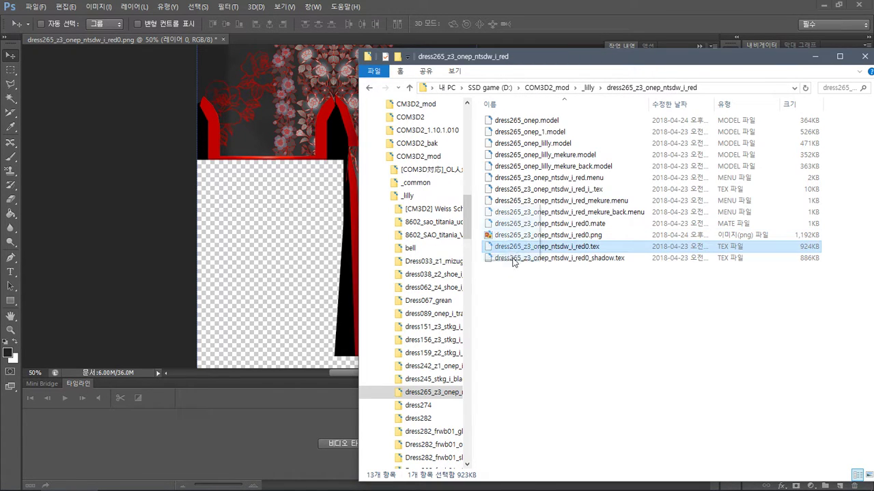
drag(513, 263, 546, 341)
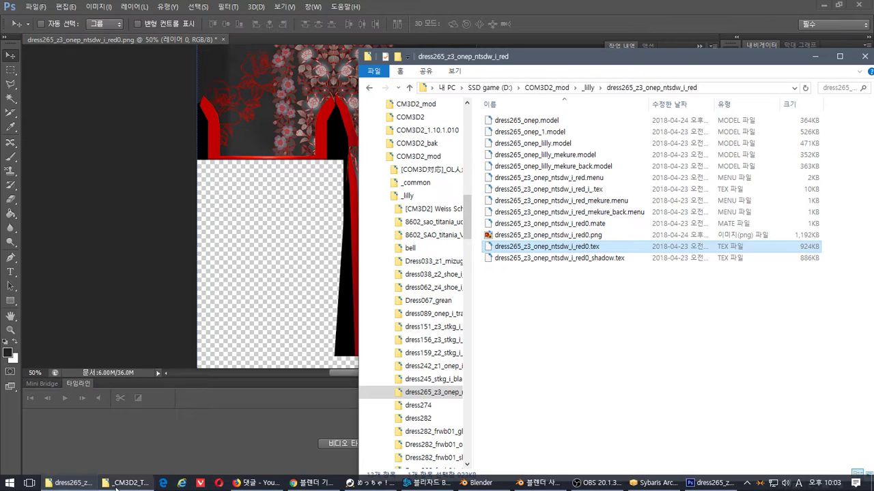
click(116, 483)
click(593, 250)
drag(584, 250, 284, 267)
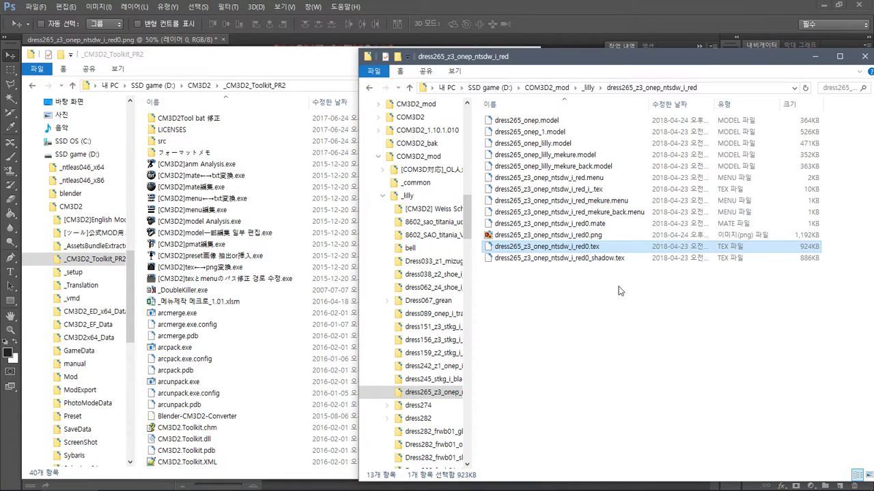
Place dress265_z3_onep_ntsdw_i_red0.png into the Photoshop document as a new layer above 레이어 0
click(580, 236)
right_click(582, 235)
click(569, 237)
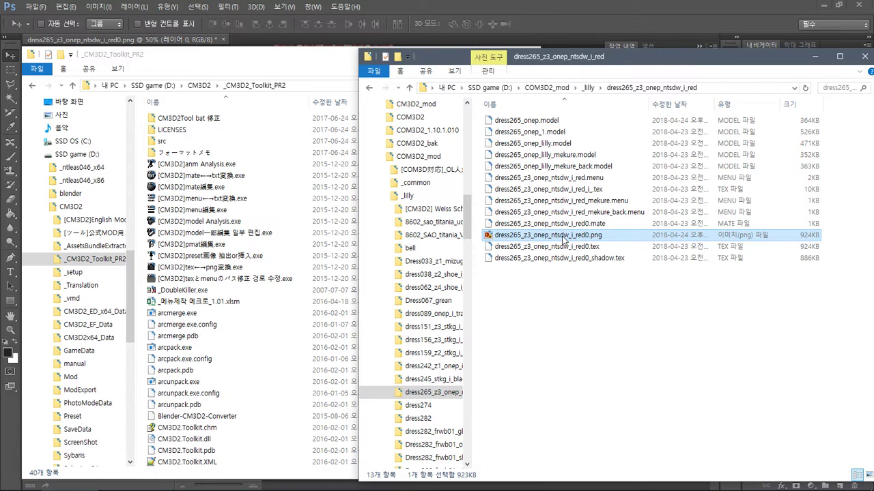
drag(563, 240, 197, 39)
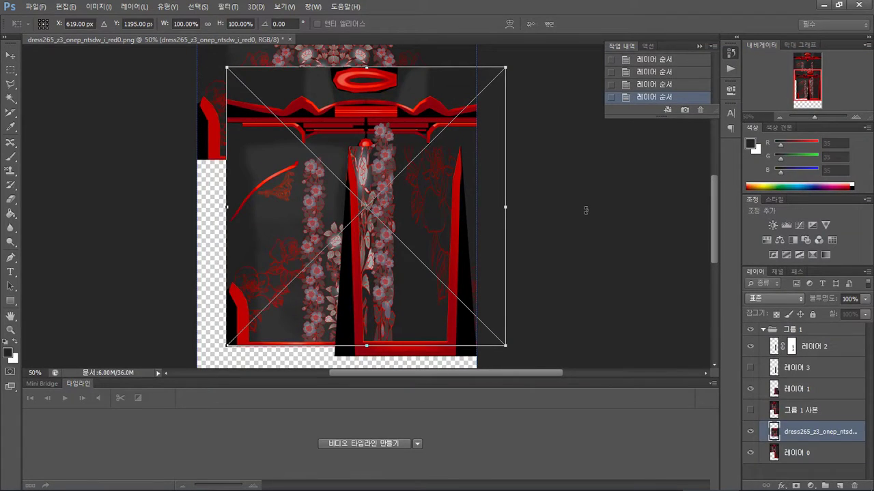
key(Return)
Move the placed texture up and to the left to align with the original upper artwork, and reorder its layer above 그룹 1 사본
key(shift+Down)
key(shift+Down)
key(shift+Down)
key(shift+Down)
key(shift+Down)
key(shift+Down)
key(shift+Down)
key(shift+Down)
key(shift+Down)
key(shift+Down)
key(shift+Down)
key(shift+Down)
key(shift+Down)
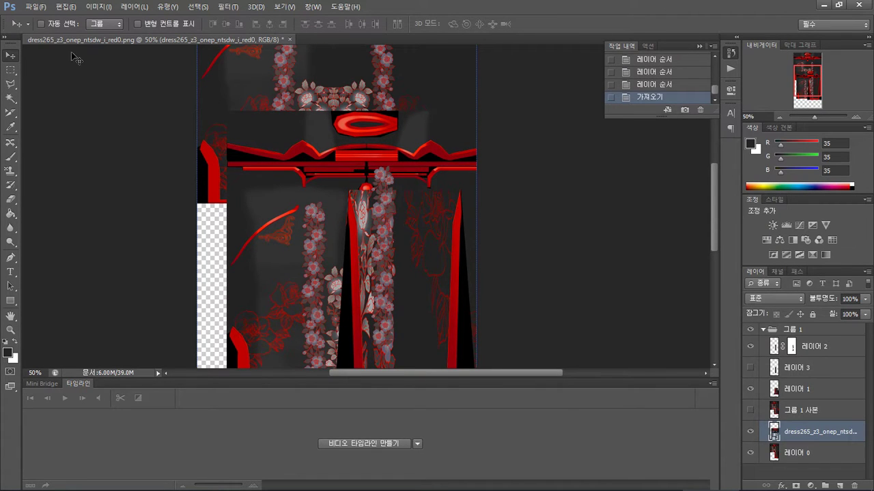
drag(826, 95, 811, 56)
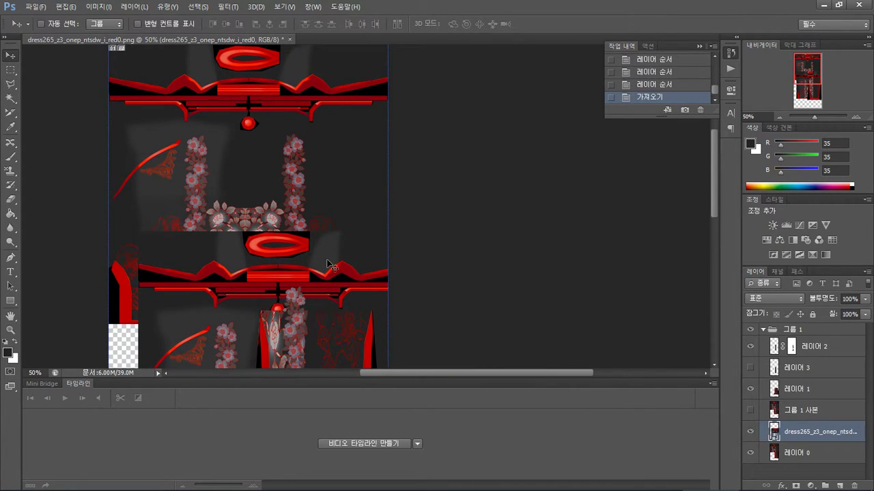
drag(327, 263, 299, 77)
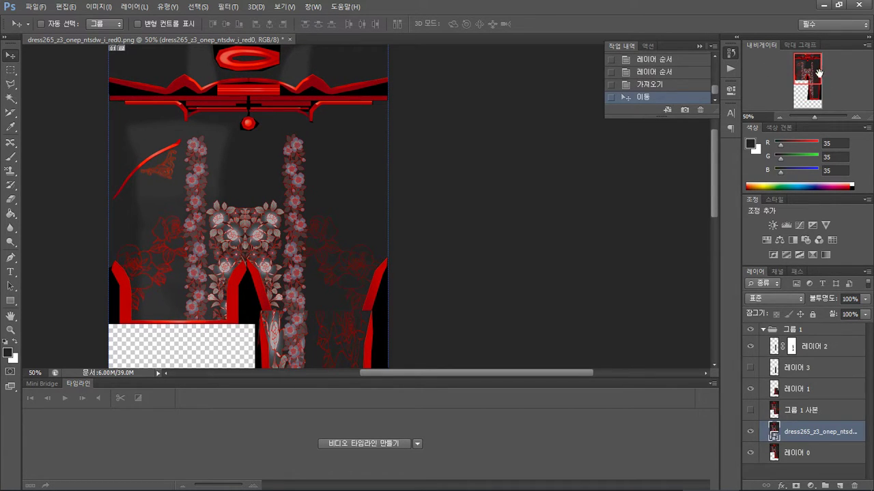
mouse_move(818, 72)
mouse_down()
mouse_move(818, 93)
mouse_move(820, 75)
mouse_move(794, 78)
mouse_move(819, 83)
mouse_up()
drag(789, 436, 793, 406)
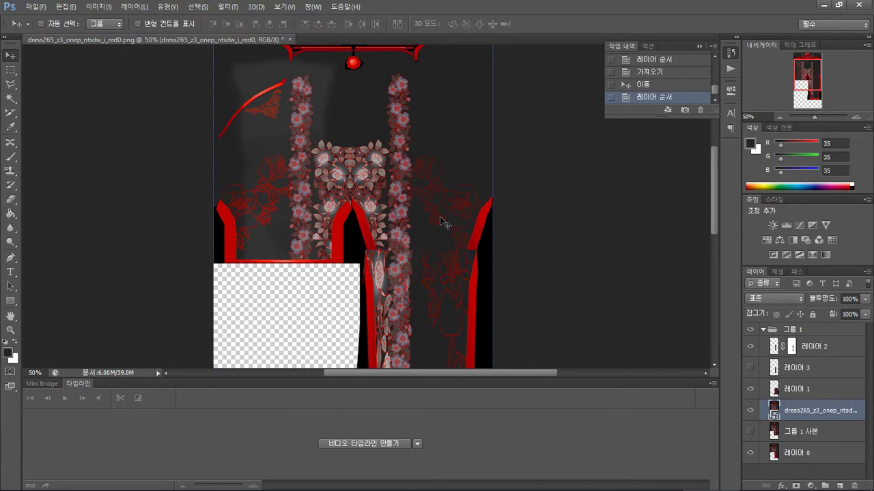
Toggle the visibility of 레이어 0 and 레이어 1 to examine what each contributes to the right skirt panel
click(10, 199)
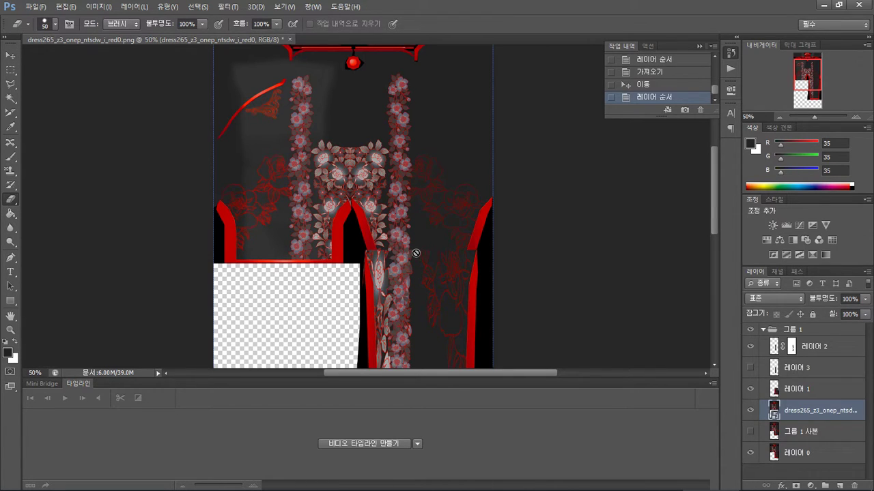
mouse_move(810, 76)
mouse_down()
mouse_move(816, 109)
mouse_move(817, 82)
mouse_up()
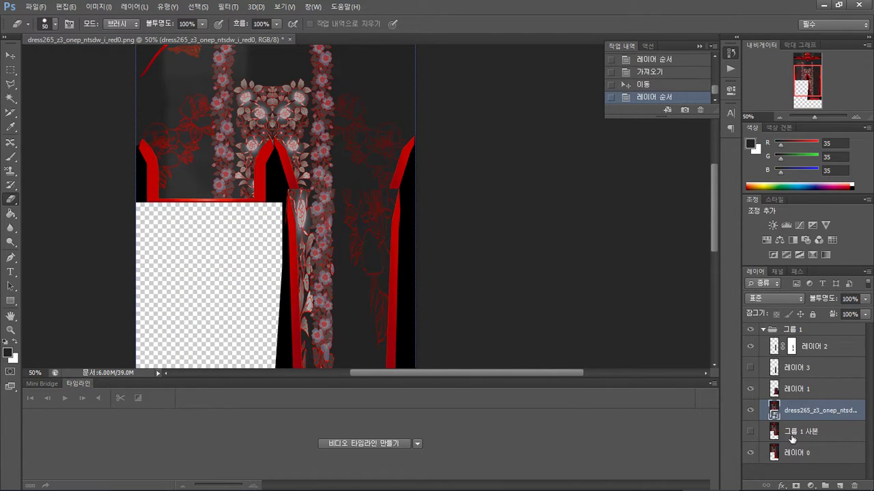
click(809, 454)
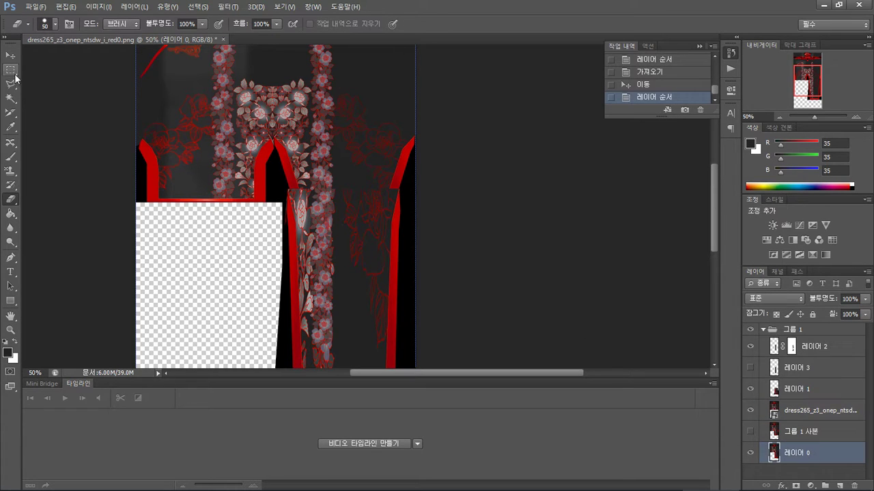
click(751, 453)
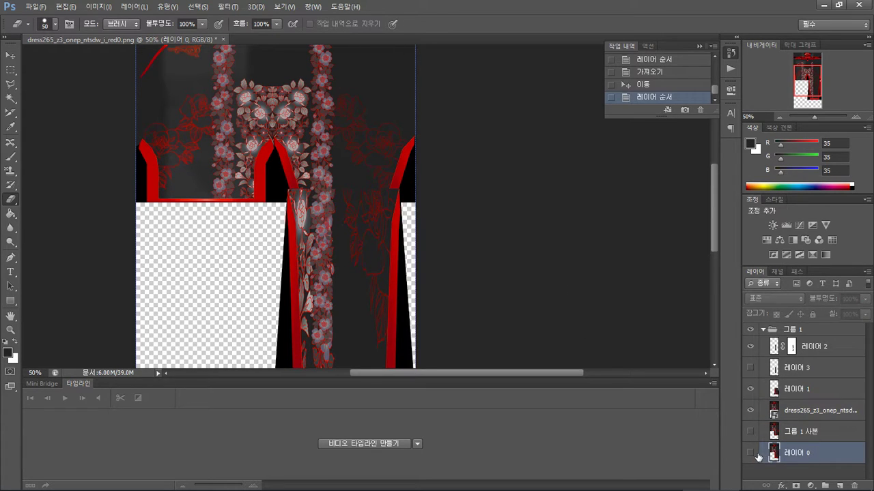
click(751, 453)
click(750, 454)
click(751, 455)
click(750, 389)
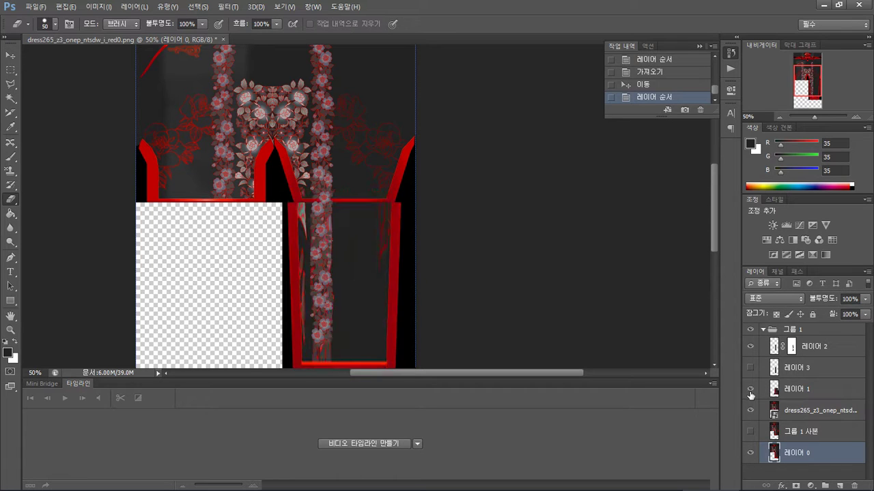
click(750, 389)
click(10, 71)
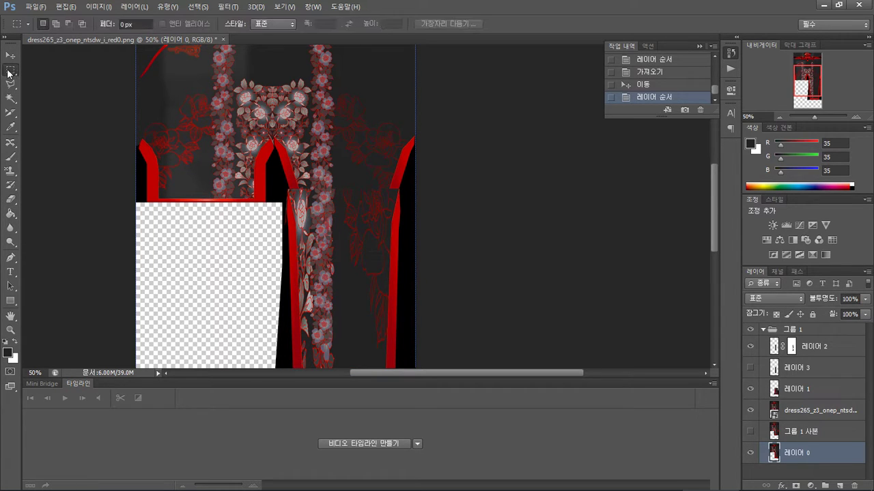
right_click(386, 198)
click(470, 292)
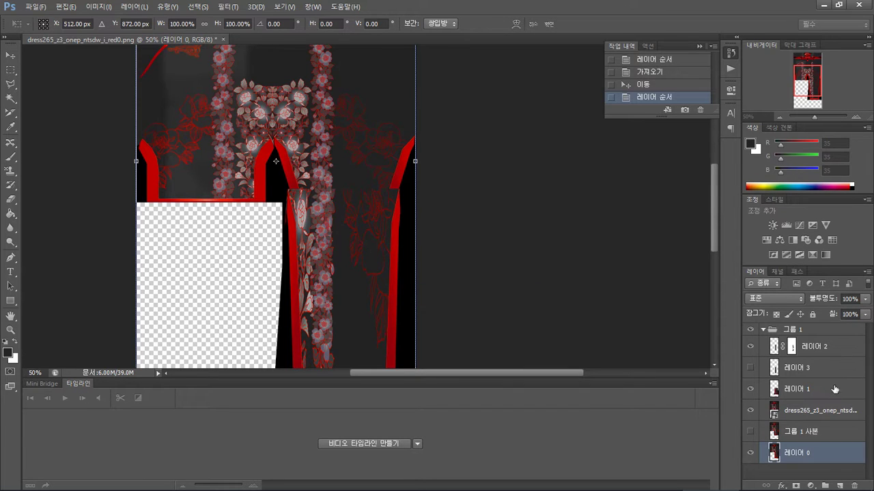
key(Return)
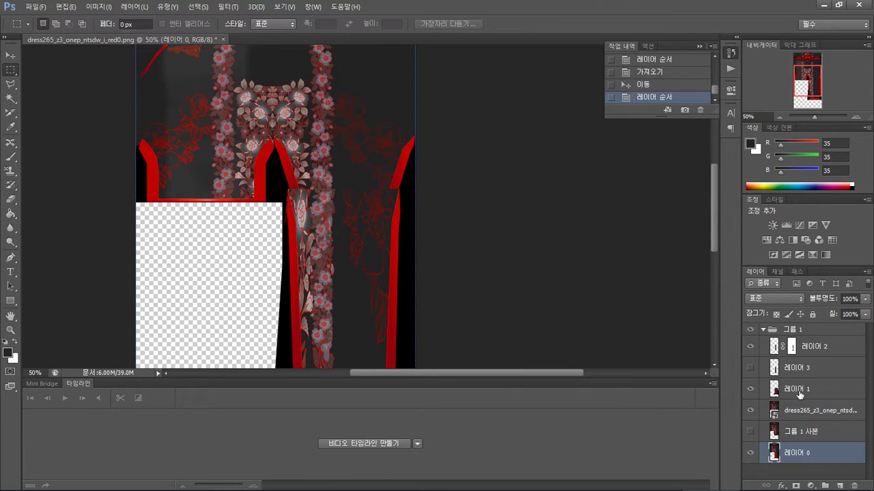
Free-transform 레이어 1, raising its upper edge so the skirt panel extension is scaled to 118.44% height
click(796, 389)
right_click(346, 218)
click(420, 312)
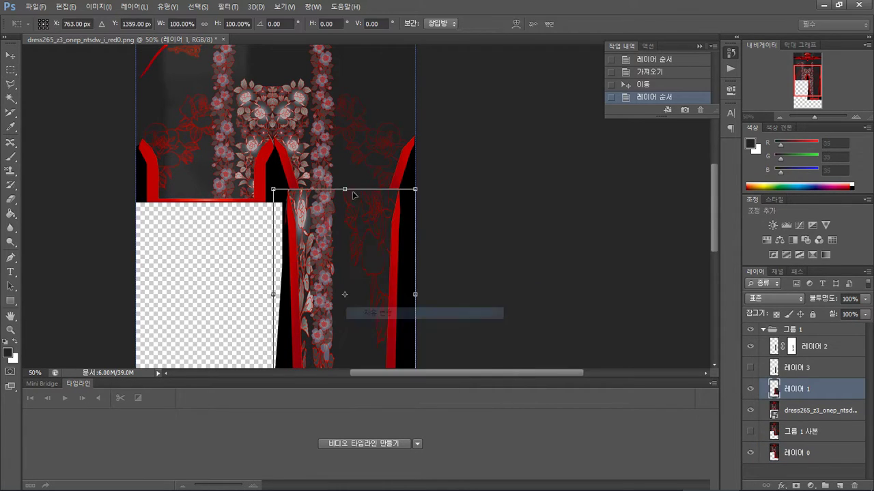
drag(345, 190, 360, 151)
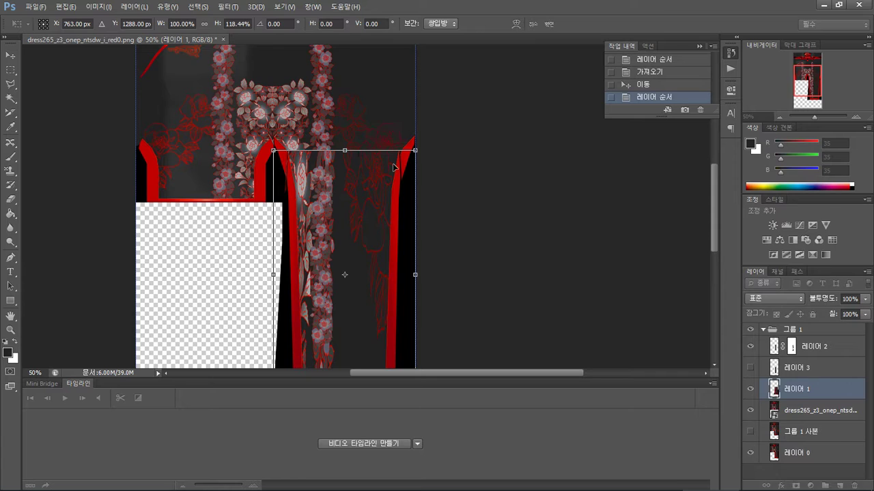
key(Return)
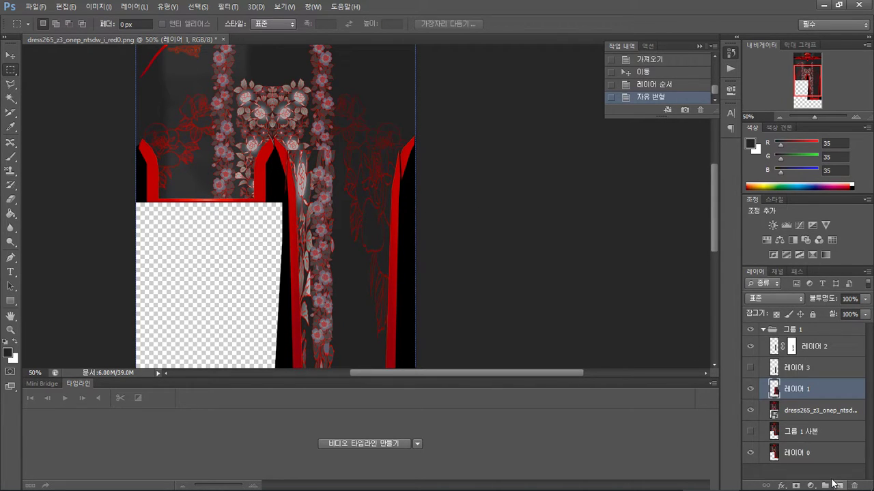
Add a layer mask to 레이어 1 and mask out a rectangular strip across its upper edge where it overlaps the original artwork
click(795, 485)
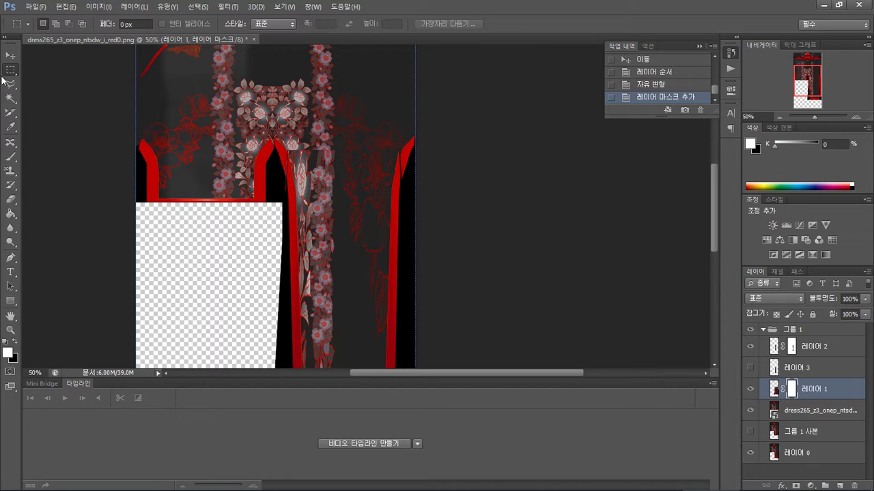
drag(244, 125, 441, 178)
key(Delete)
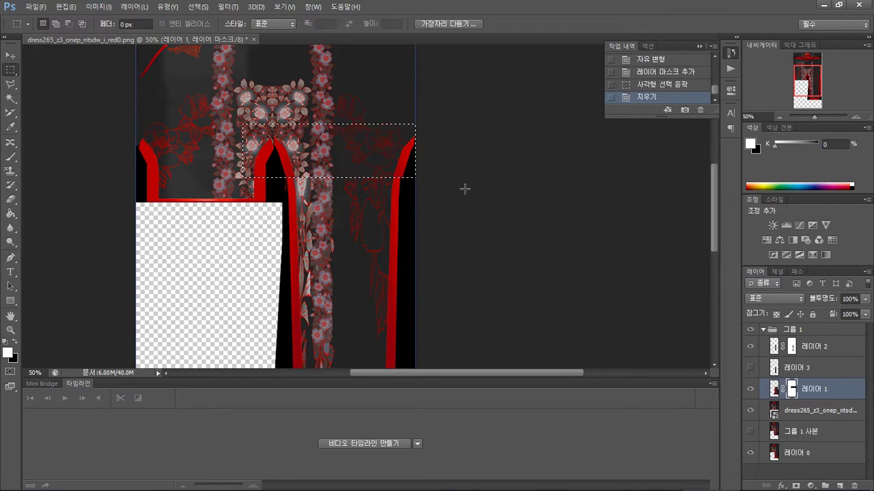
key(ctrl+d)
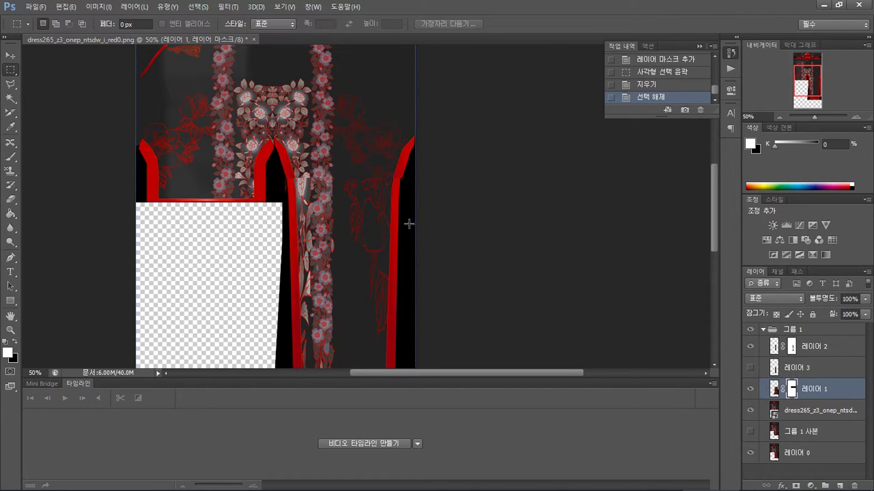
Save the texture as dress265_z3_onep_ntsdw_i_red0.png over the existing file, and save a layered PSD under the same name
mouse_move(812, 77)
mouse_down()
mouse_move(811, 95)
mouse_move(812, 83)
mouse_up()
key(ctrl+shift+s)
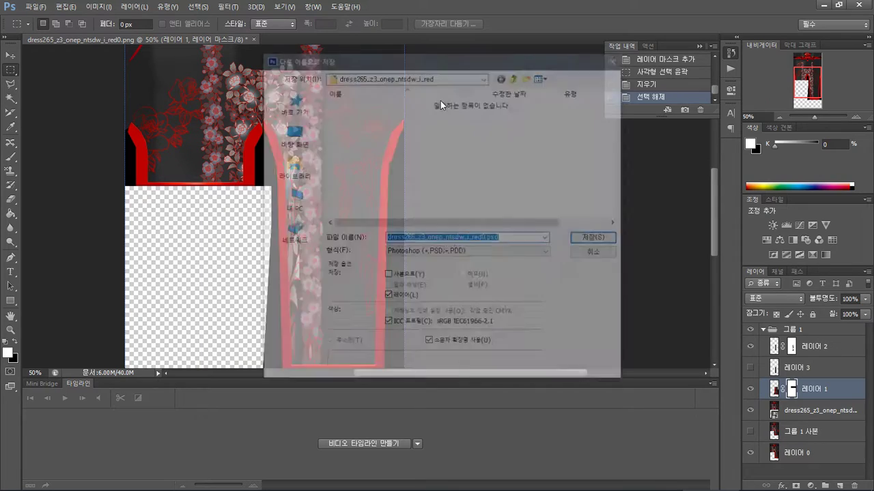
click(497, 252)
click(478, 361)
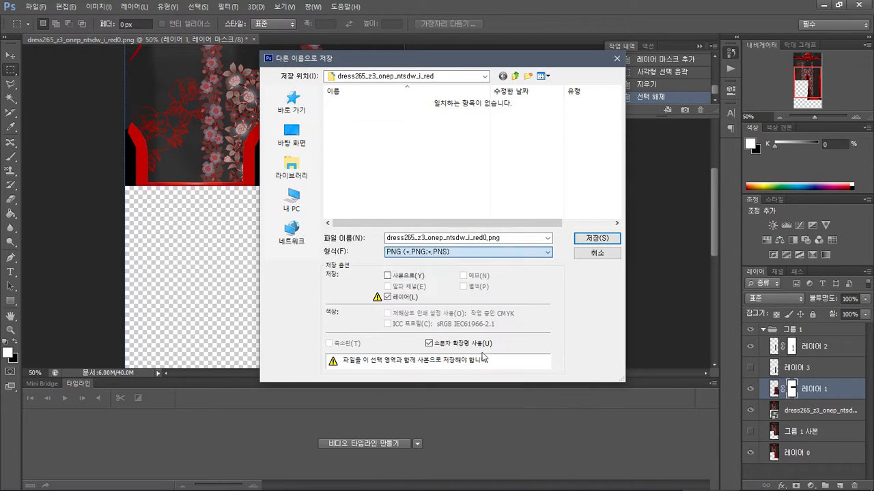
key(Return)
click(404, 191)
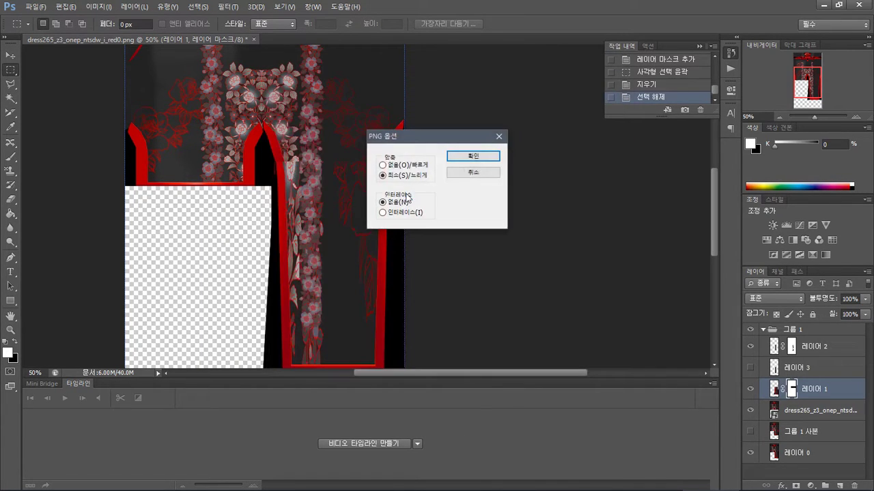
click(467, 156)
click(440, 197)
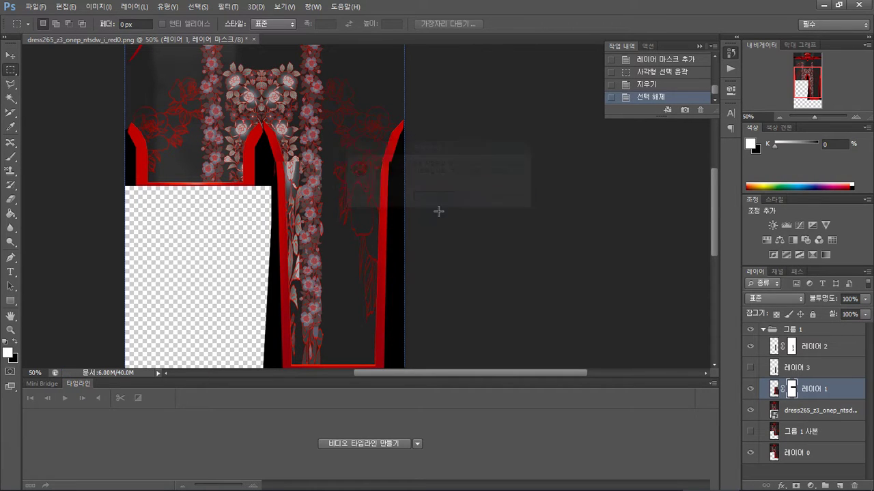
key(ctrl+shift+s)
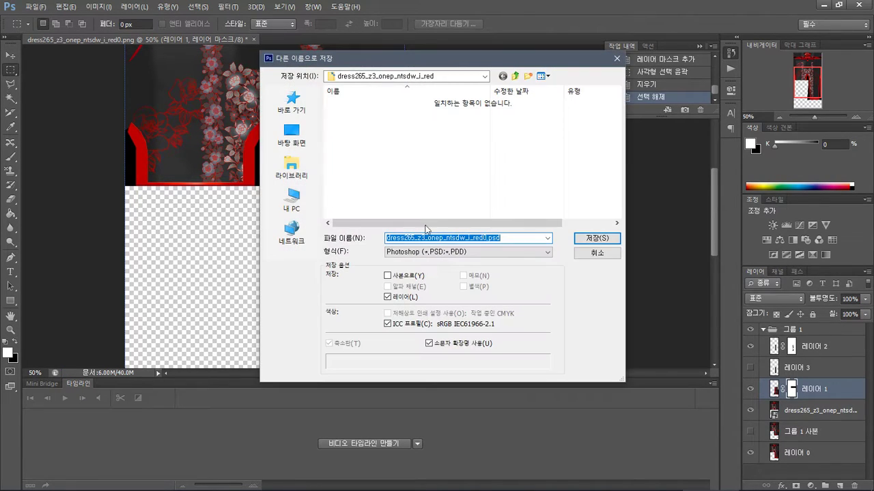
key(Return)
Switch to Blender and replace the image in the UV editor with the newly saved PNG texture
click(823, 5)
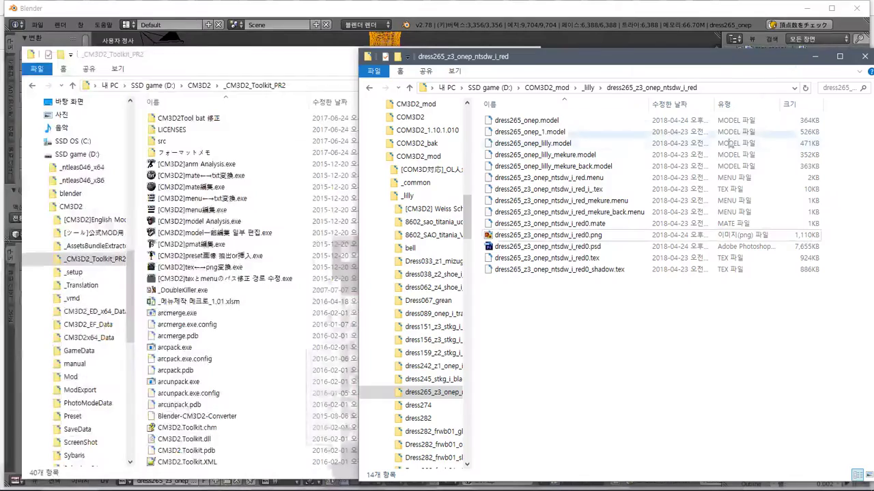
key(alt+Tab)
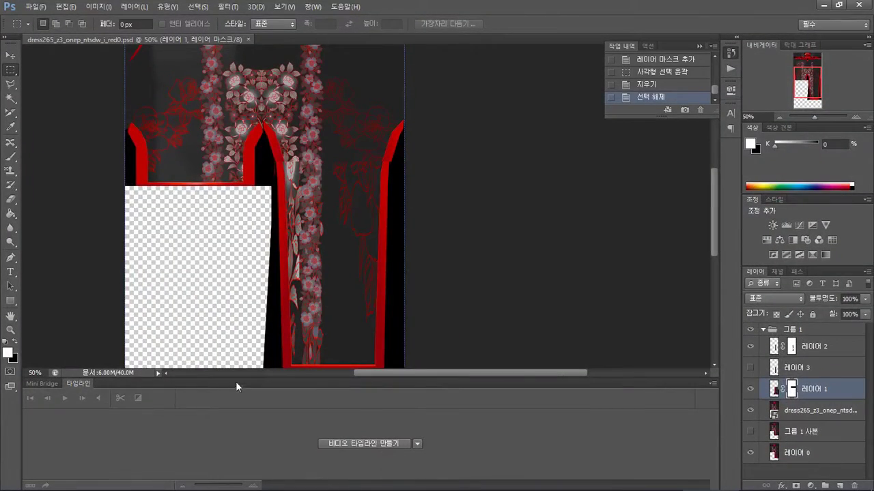
key(alt+Tab)
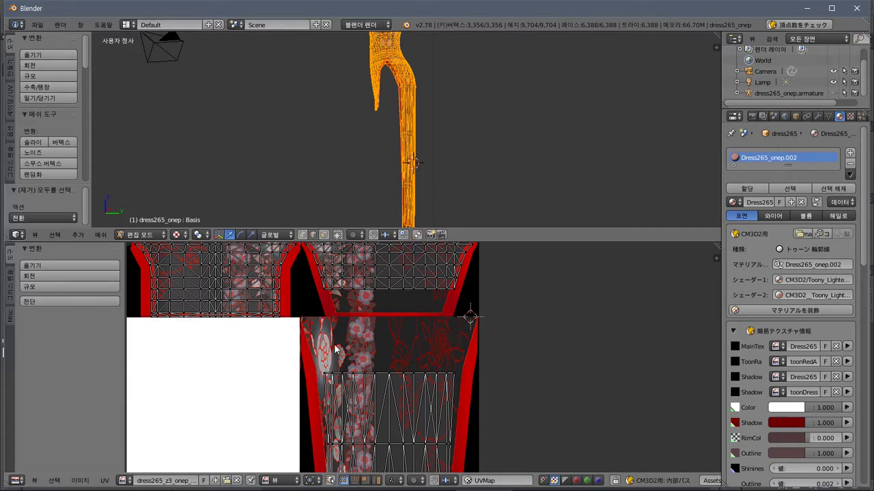
click(123, 481)
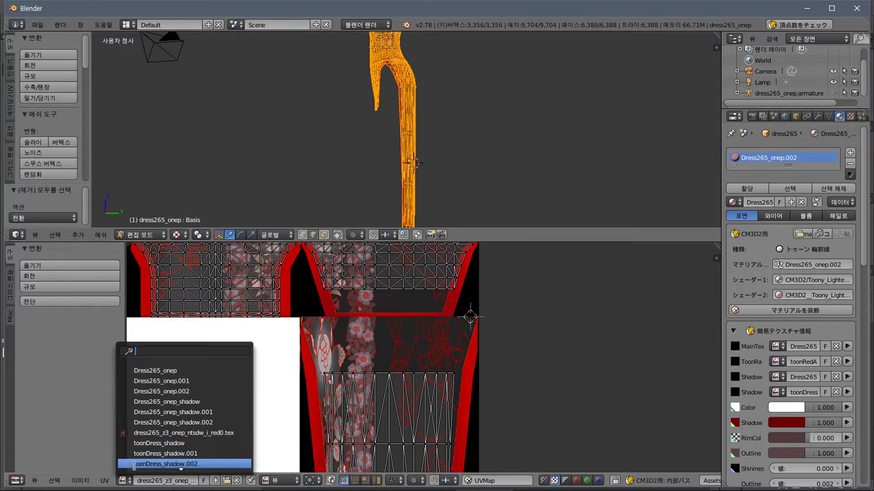
click(79, 481)
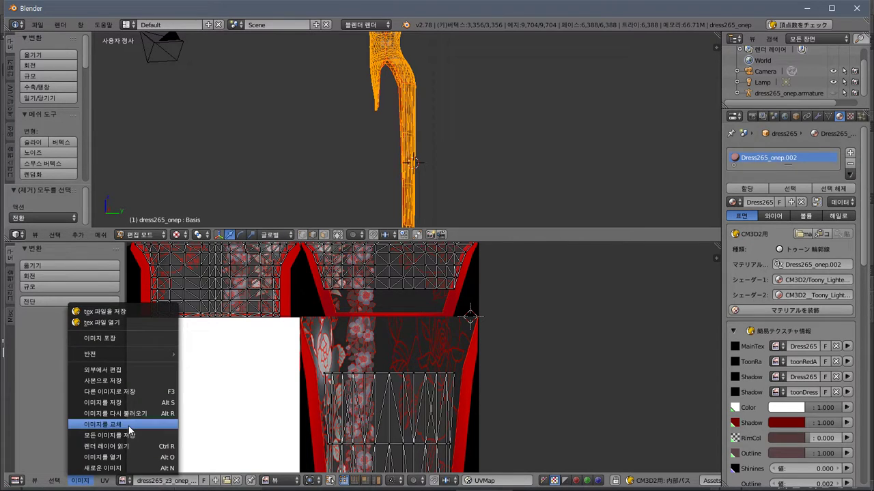
click(128, 426)
double_click(211, 89)
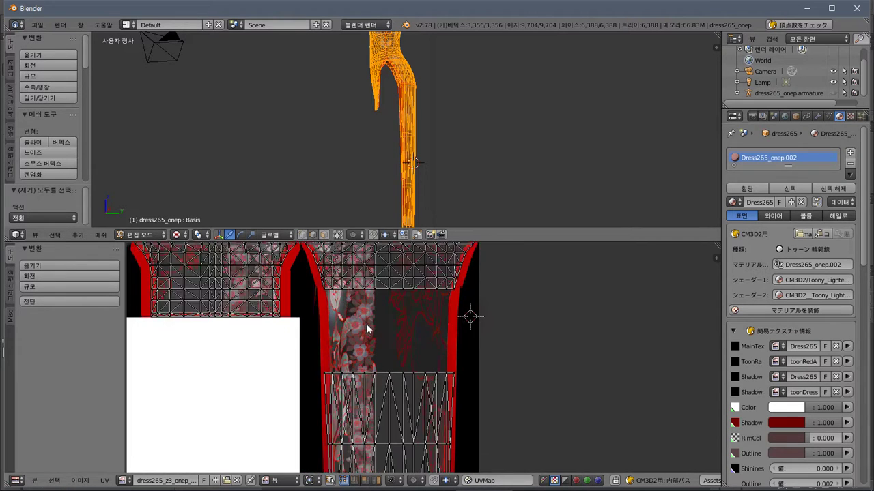
Try to select and move the linked UV island of the extended skirt panel over the new texture
scroll(366, 325, up, 2)
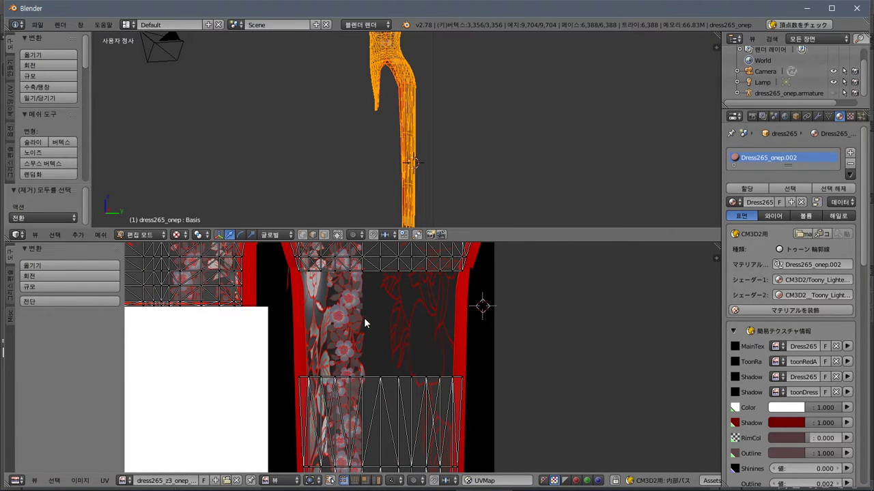
scroll(364, 317, down, 4)
scroll(366, 325, up, 2)
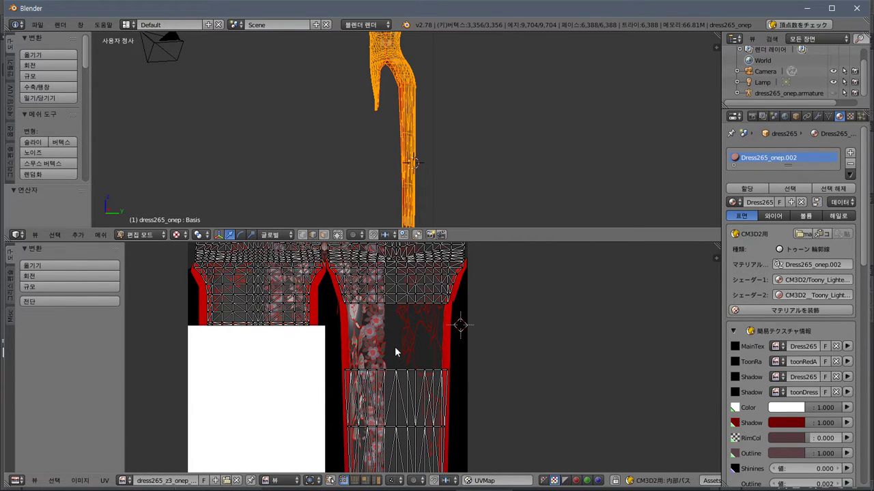
key(l)
key(g)
click(389, 346)
key(a)
Undo the UV edits back to the point where the extended panel's island sits directly beneath the upper skirt
key(ctrl+z)
key(ctrl+z)
key(ctrl+z)
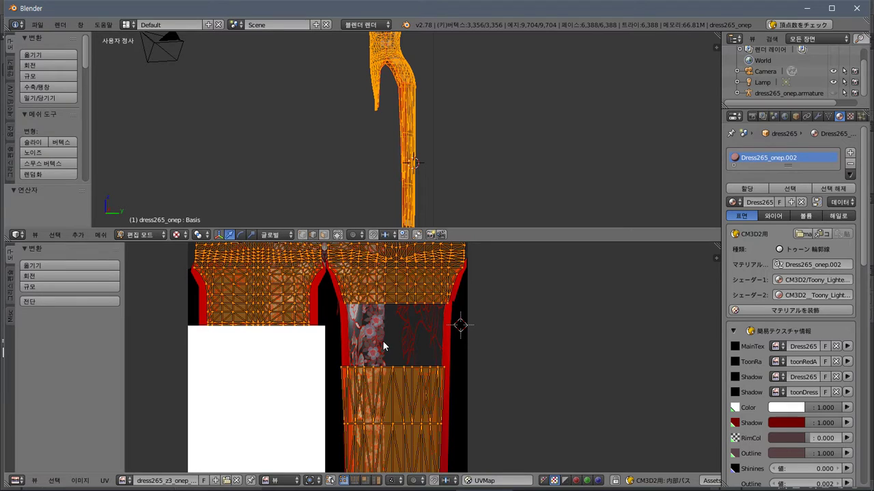
key(ctrl+z)
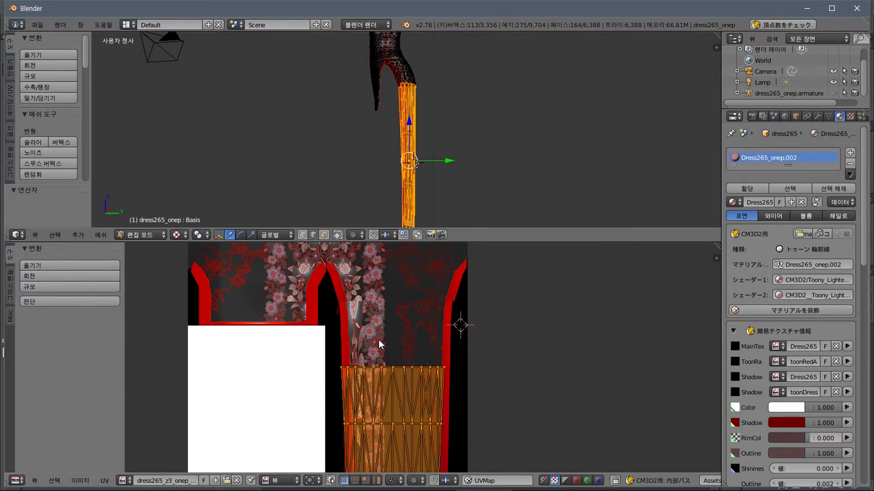
key(ctrl+z)
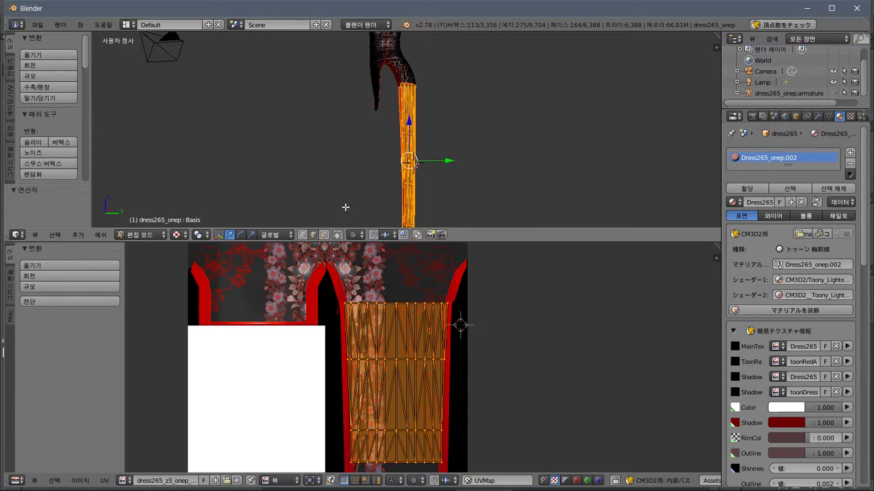
Select the lowest row of UV vertices on the extended panel and move it down along Y onto the texture's red hem
scroll(451, 400, down, 2)
middle_drag(391, 308, 386, 350)
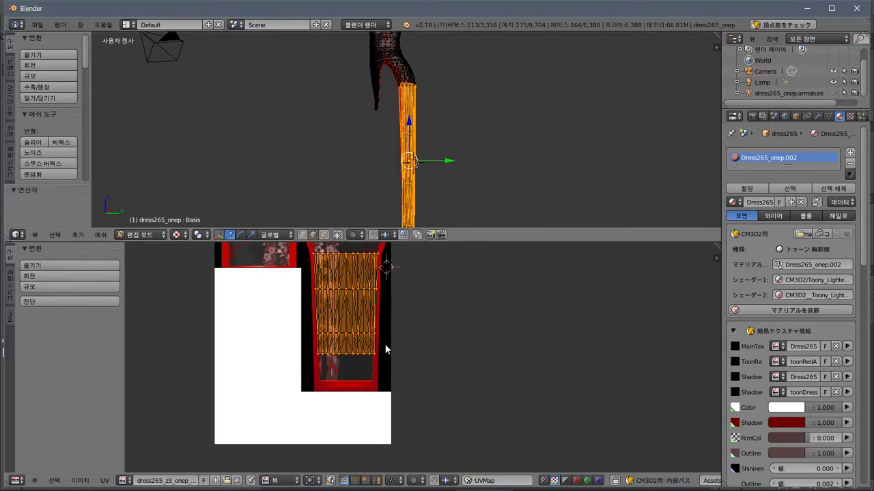
scroll(385, 350, up, 2)
middle_drag(262, 347, 289, 405)
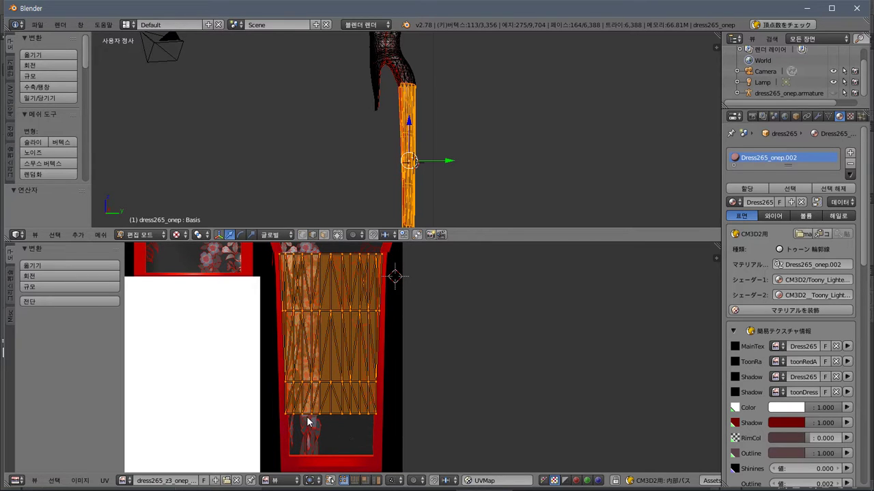
key(a)
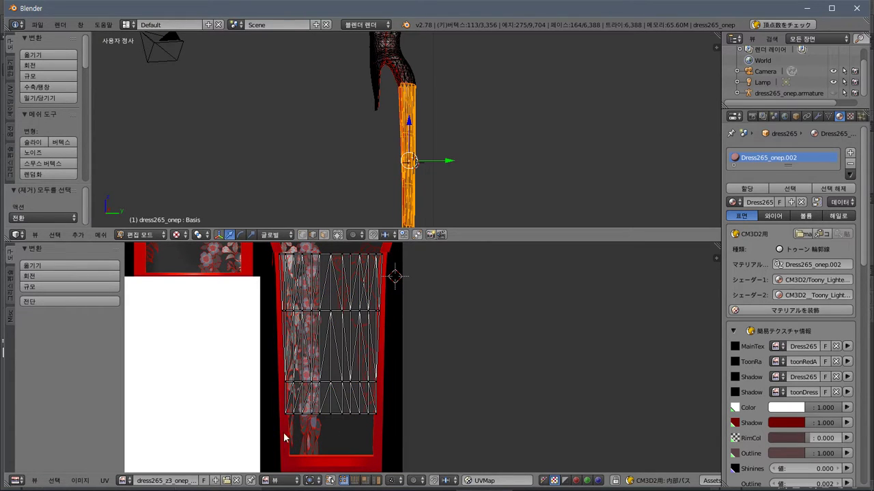
drag(260, 403, 396, 427)
key(g)
key(y)
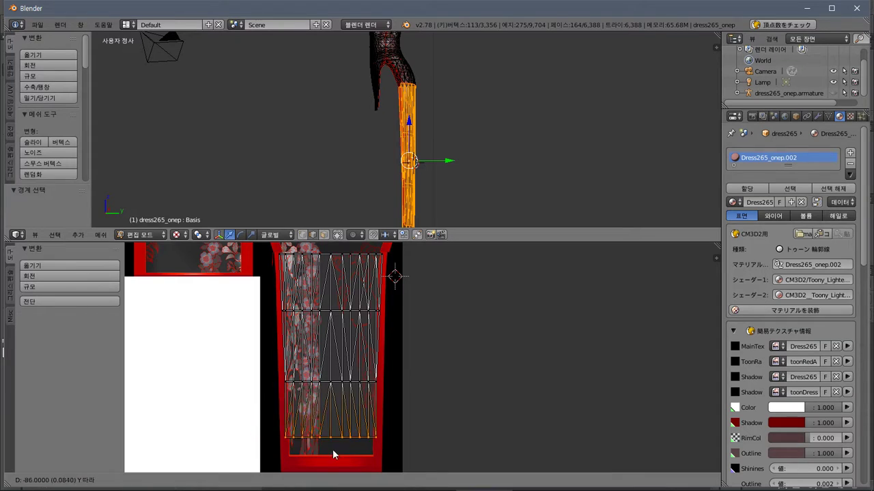
click(344, 252)
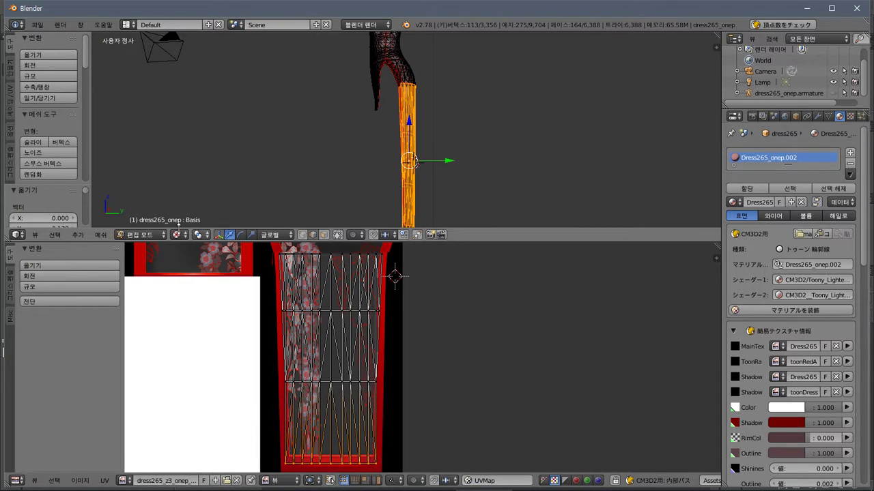
Switch the dress to Object Mode and check the texture on the lengthened skirt
click(142, 234)
click(152, 222)
middle_drag(279, 170, 392, 167)
scroll(392, 165, up, 3)
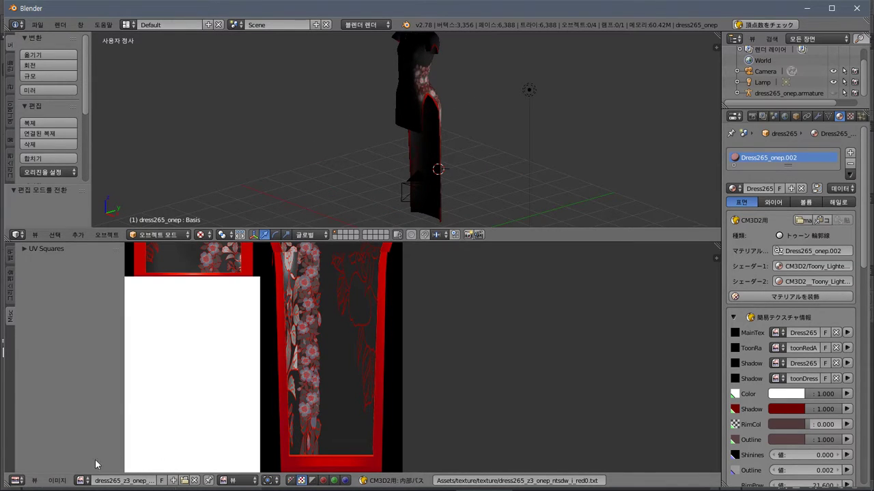
Save the UV editor's image as a tex file over dress265_z3_onep_ntsdw_i_red0.tex in the dress265_z3_onep_ntsdw_i_red folder
click(82, 481)
click(57, 480)
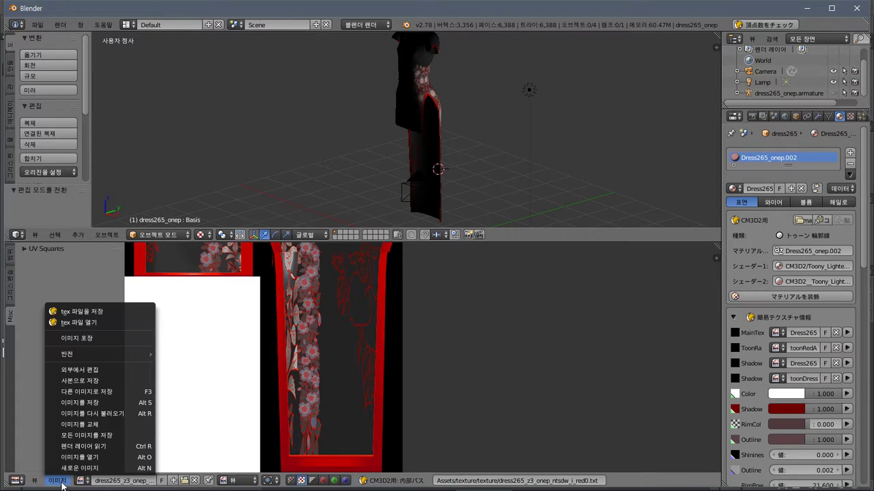
click(69, 311)
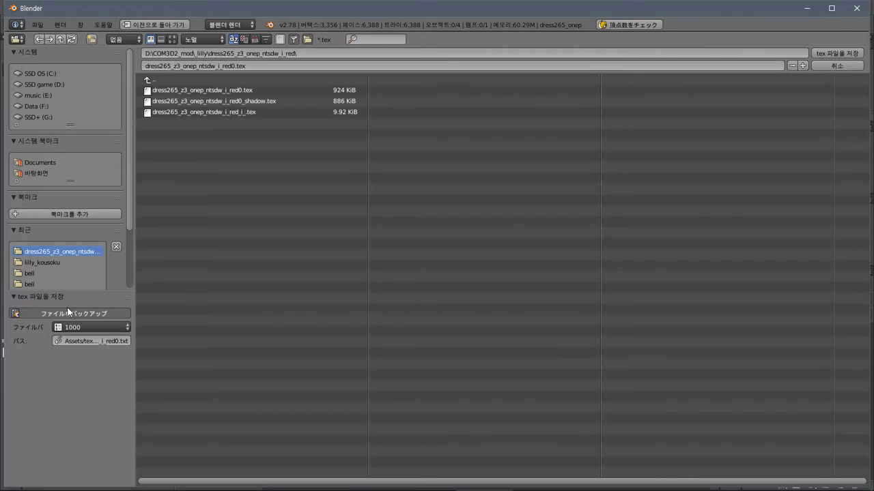
click(179, 90)
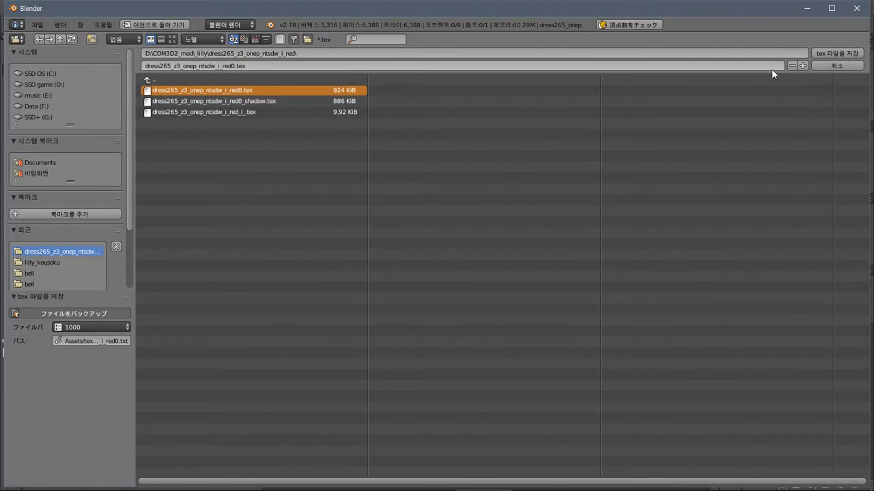
click(837, 53)
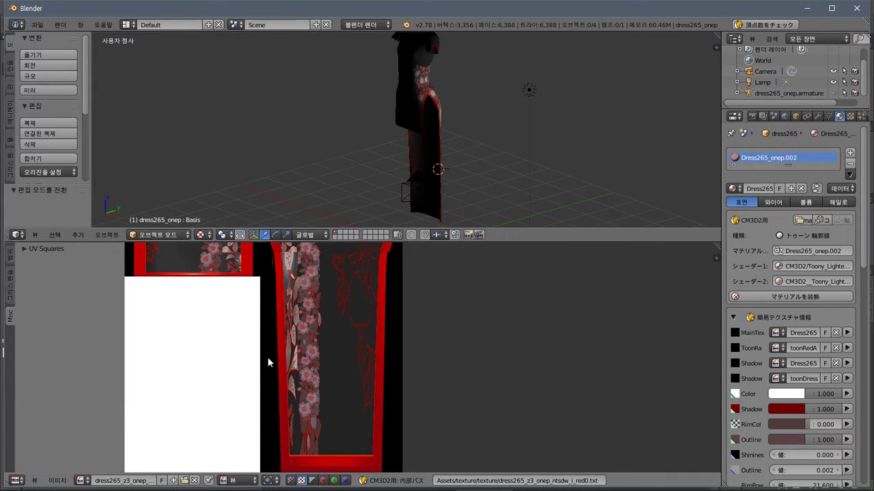
Inspect the image names and texture paths assigned to the _MainTex.002 and _ShadowTex.002 slots of the dress material
click(56, 480)
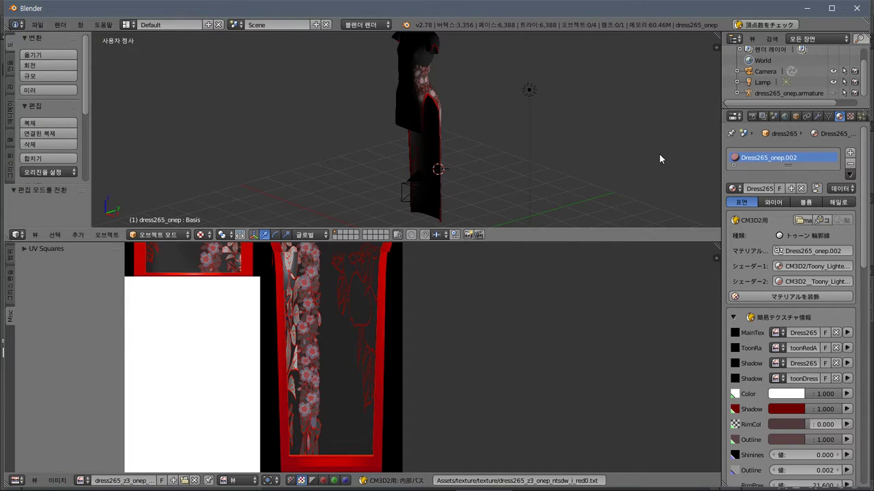
drag(719, 158, 647, 158)
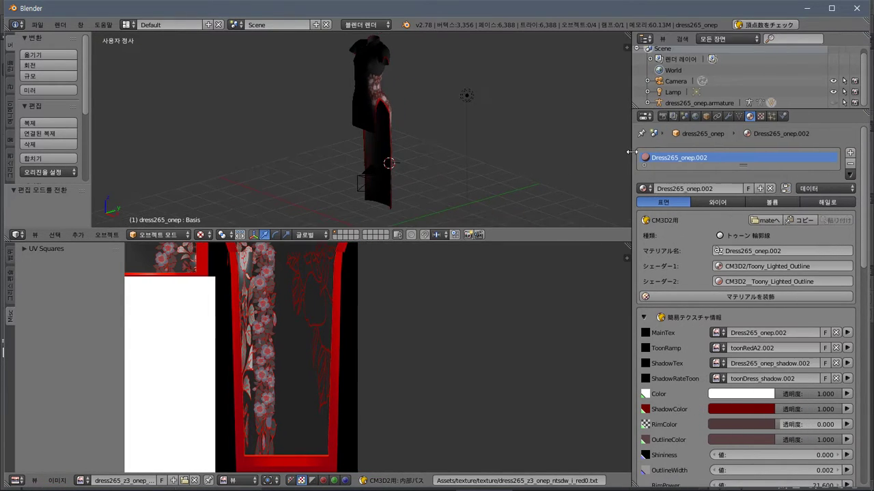
click(776, 117)
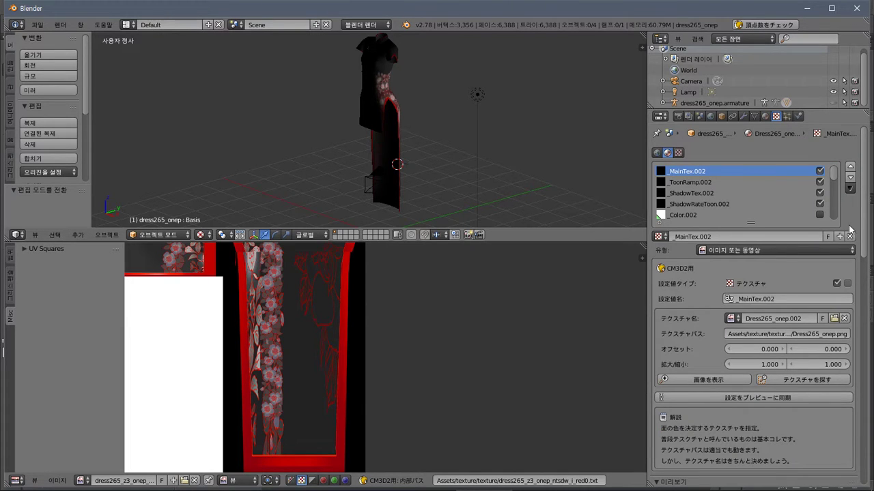
click(767, 319)
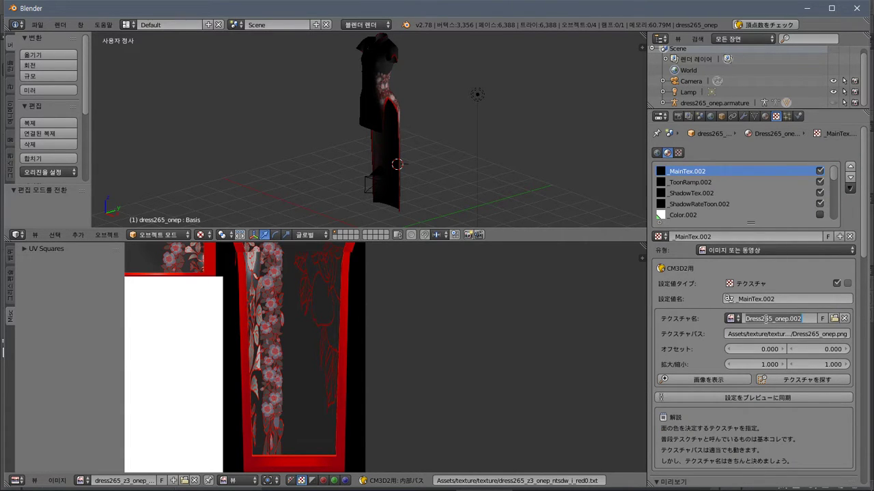
click(744, 319)
click(692, 179)
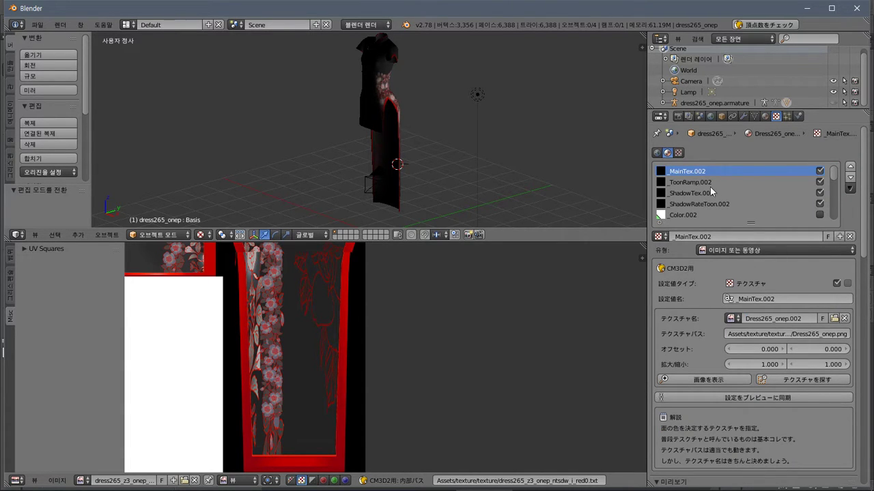
click(697, 194)
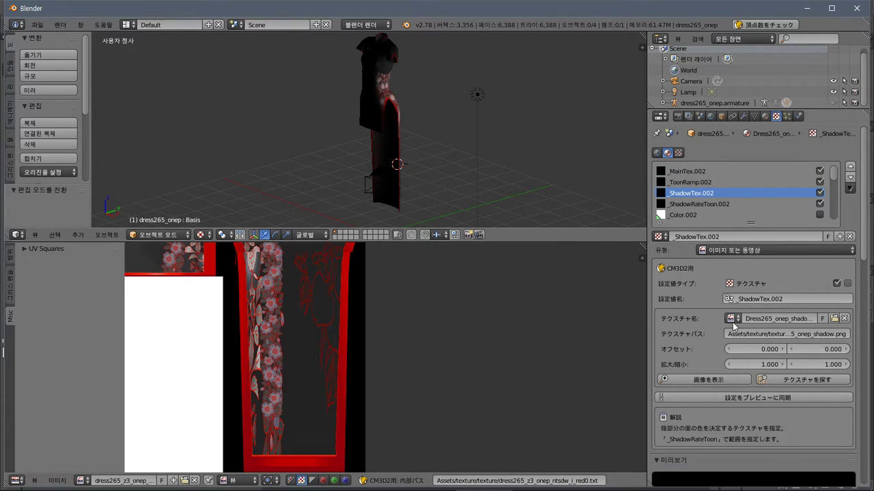
scroll(723, 204, down, 2)
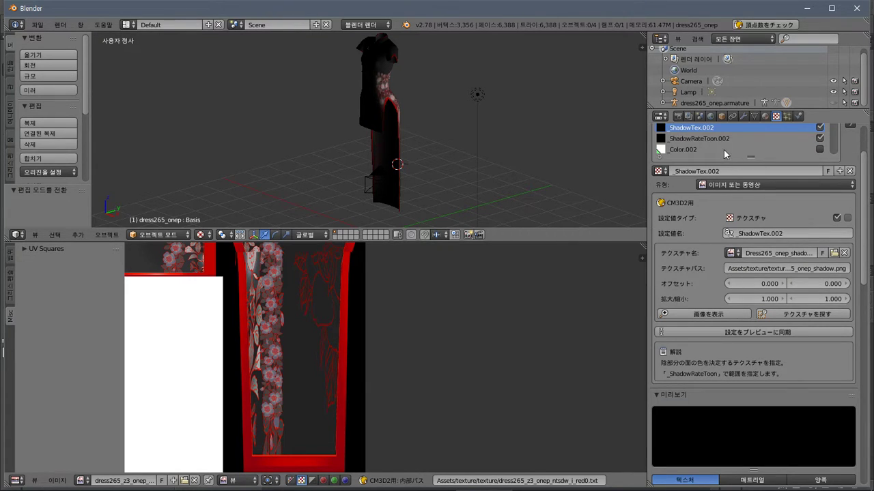
scroll(783, 134, up, 2)
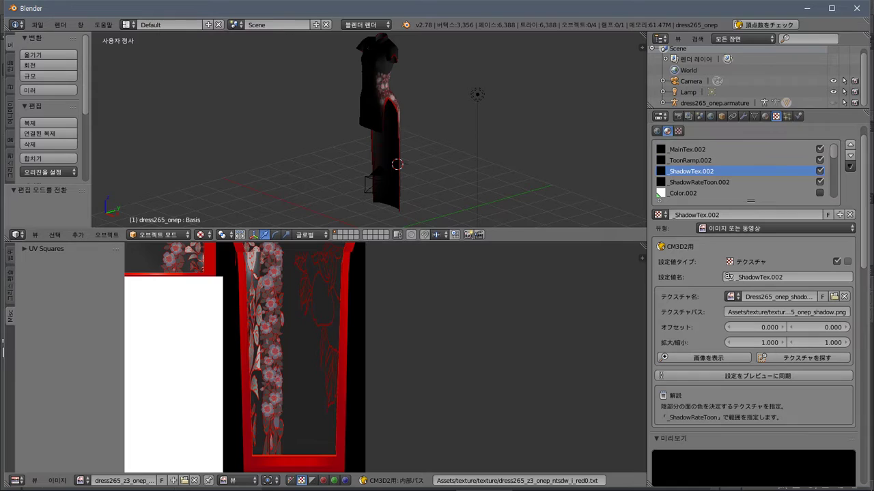
click(688, 150)
scroll(716, 365, down, 2)
scroll(716, 365, down, 6)
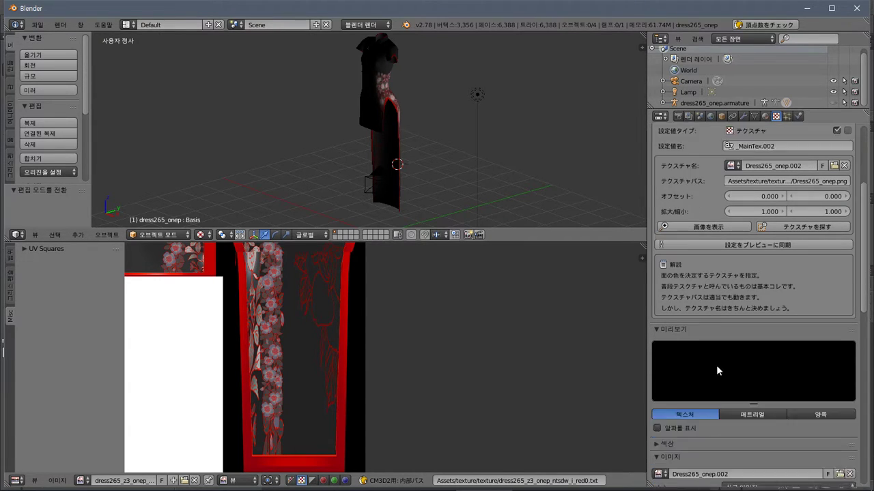
scroll(711, 367, up, 9)
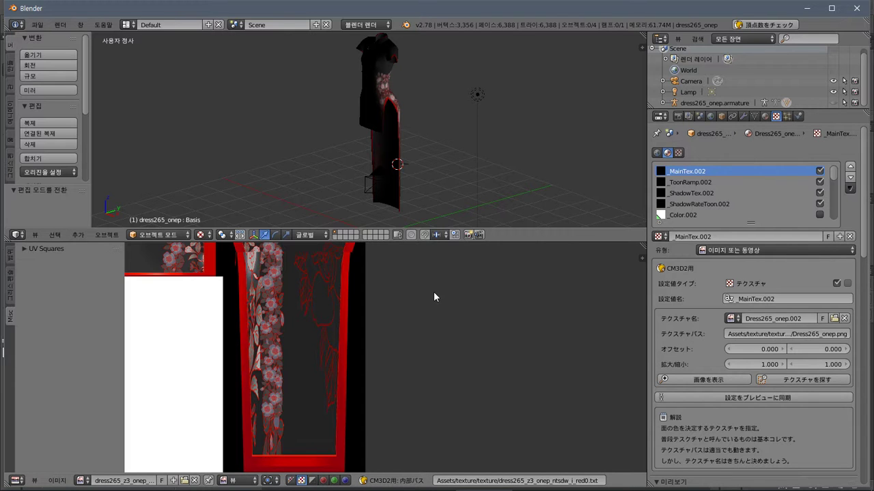
scroll(433, 290, down, 2)
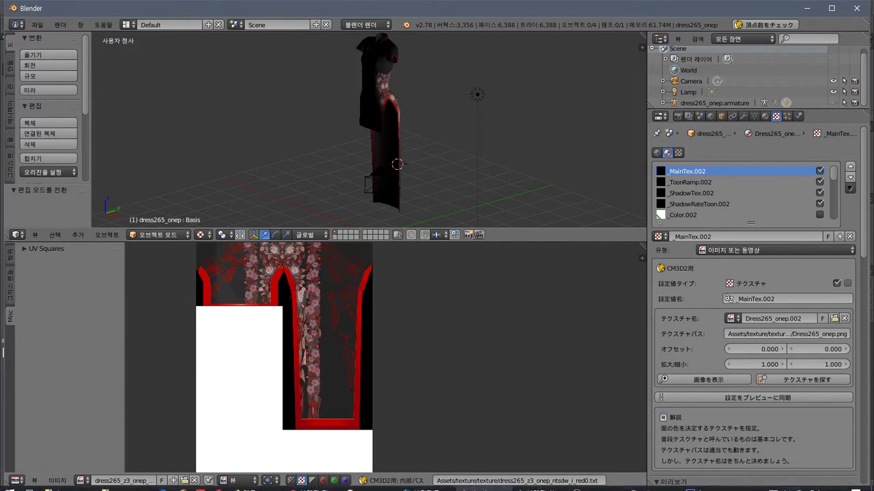
Export the dress as a CM3D2 model over dress265_onep_lilly.model in the dress265_z3_onep_ntsdw_i_red folder
click(9, 483)
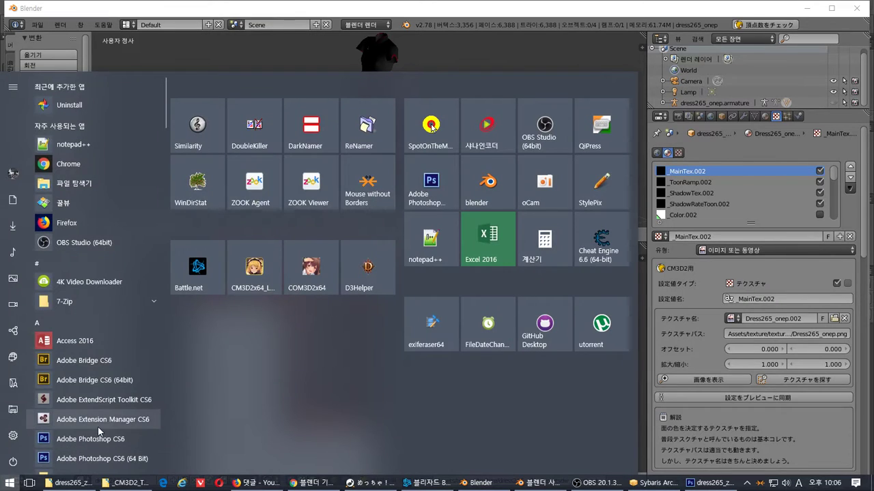
click(37, 24)
click(37, 24)
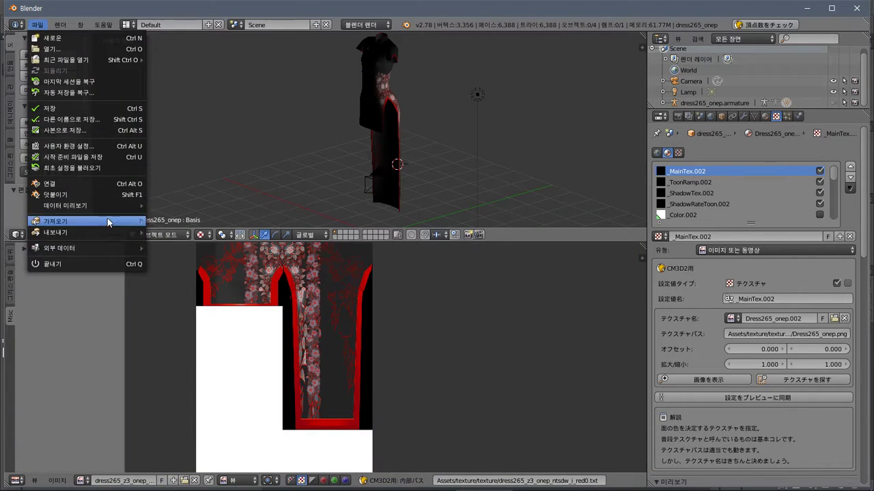
mouse_move(102, 236)
click(226, 331)
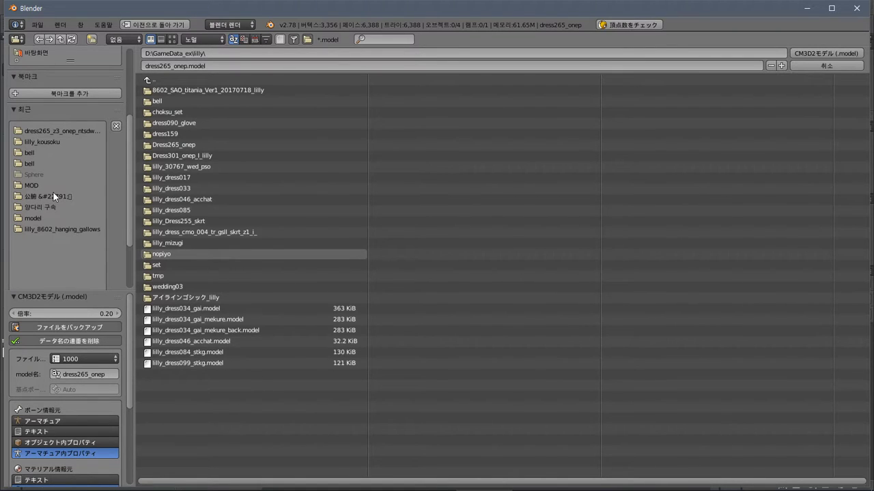
click(51, 130)
click(198, 112)
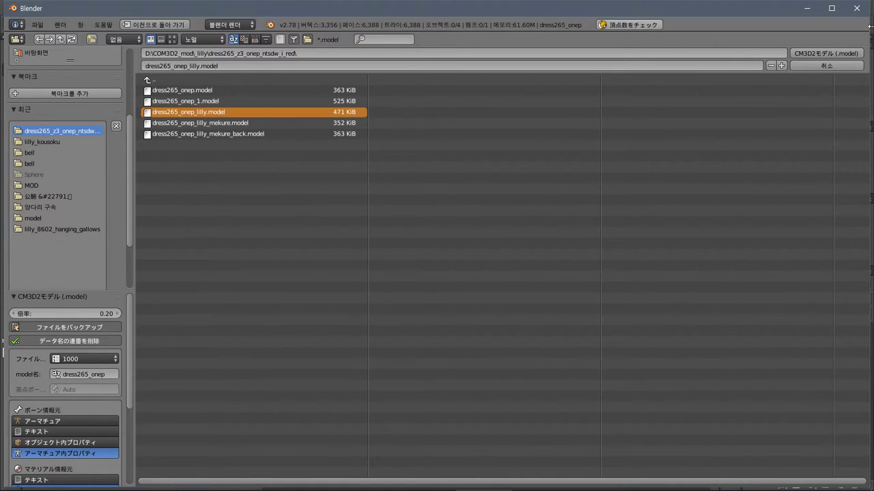
click(823, 56)
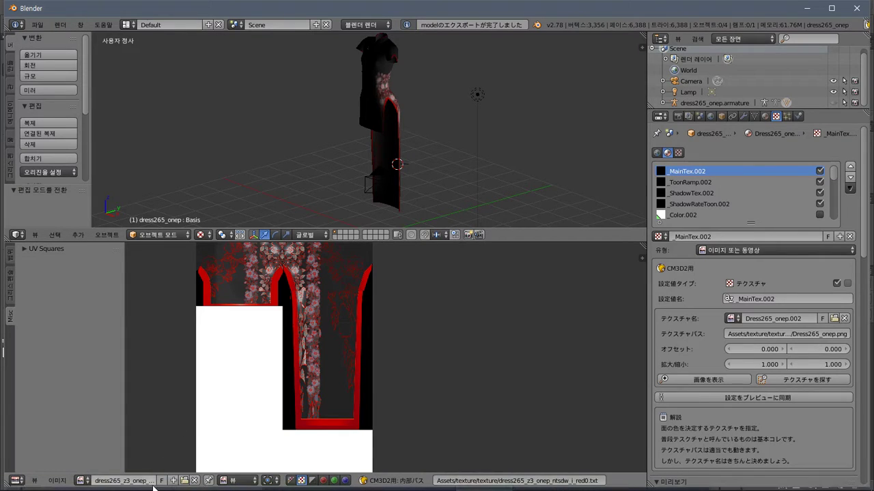
Save the reworked dress texture as a tex file over dress265_z3_onep_ntsdw_i_red0.tex once more
click(57, 481)
click(107, 312)
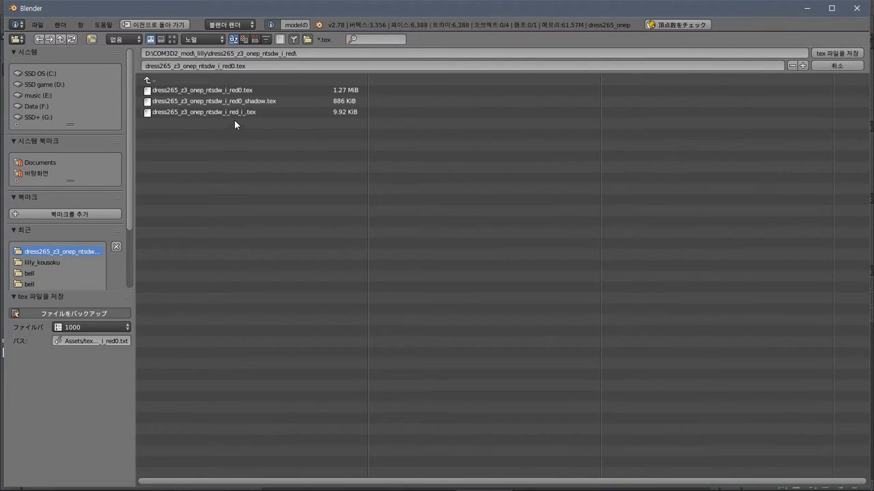
click(227, 90)
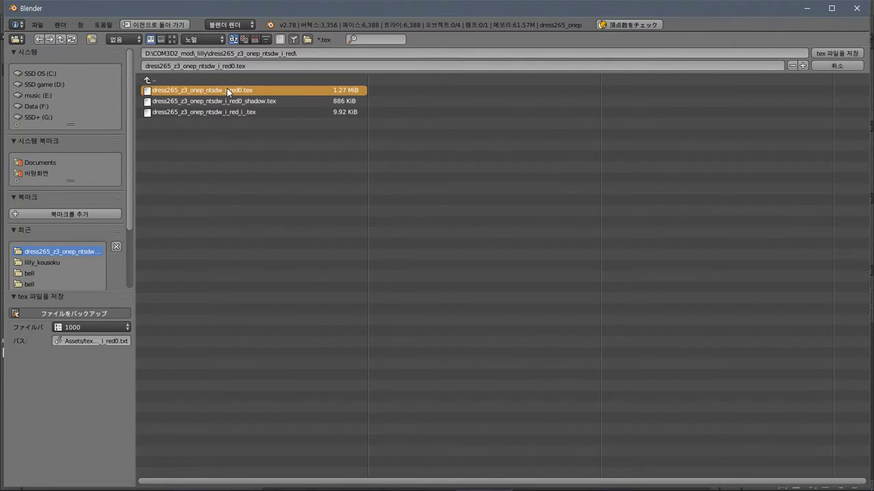
click(828, 53)
Launch the COM3D2x64 game and close Blender's user preferences window
key(super)
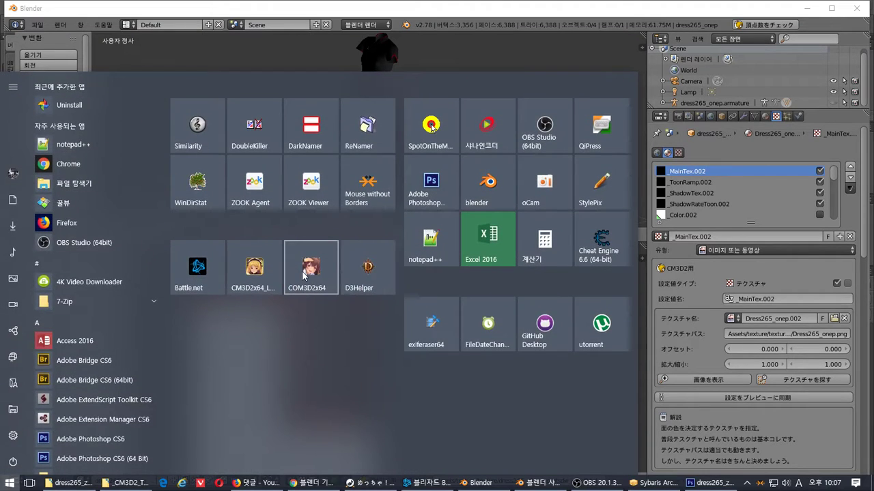
key(Escape)
mouse_move(558, 482)
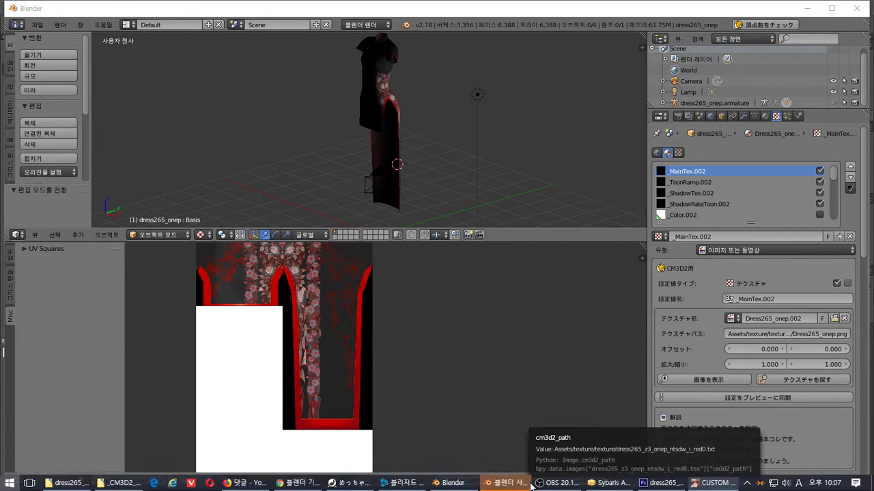
key(super)
click(505, 486)
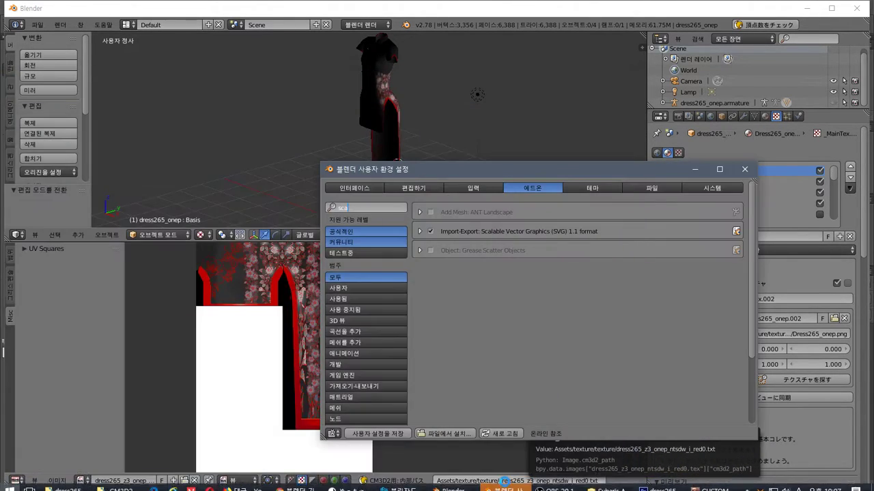
click(745, 169)
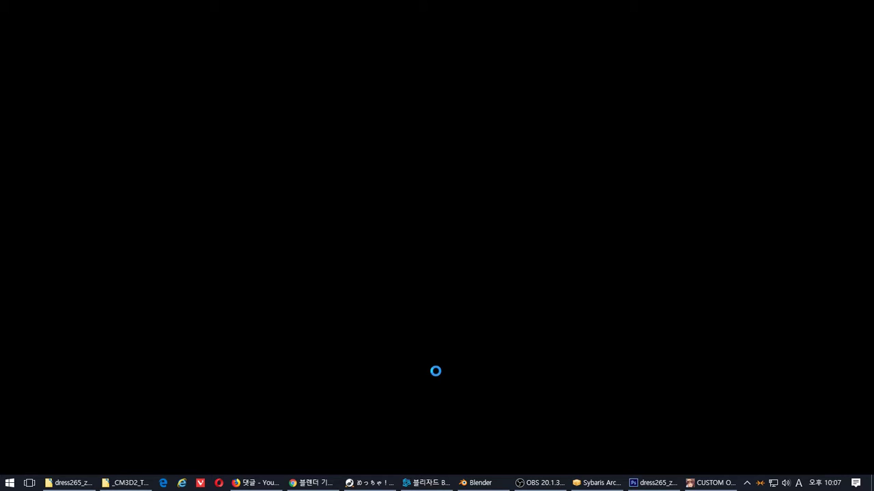
mouse_move(312, 489)
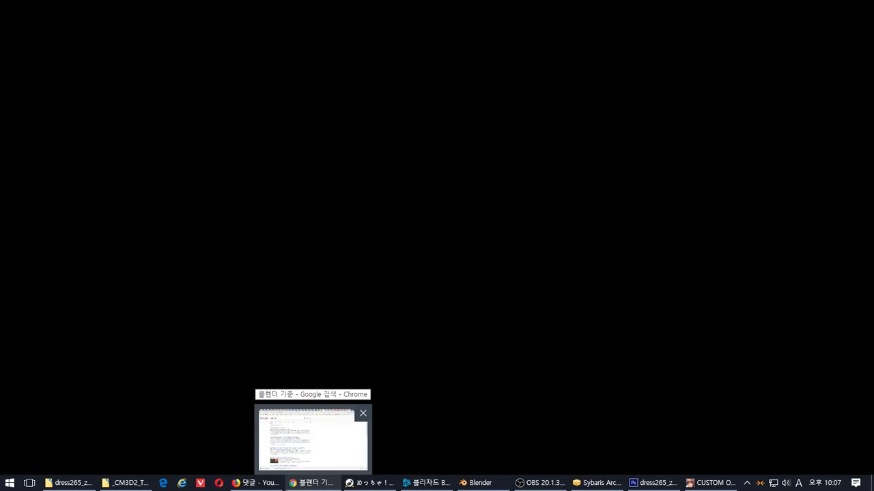
mouse_move(127, 484)
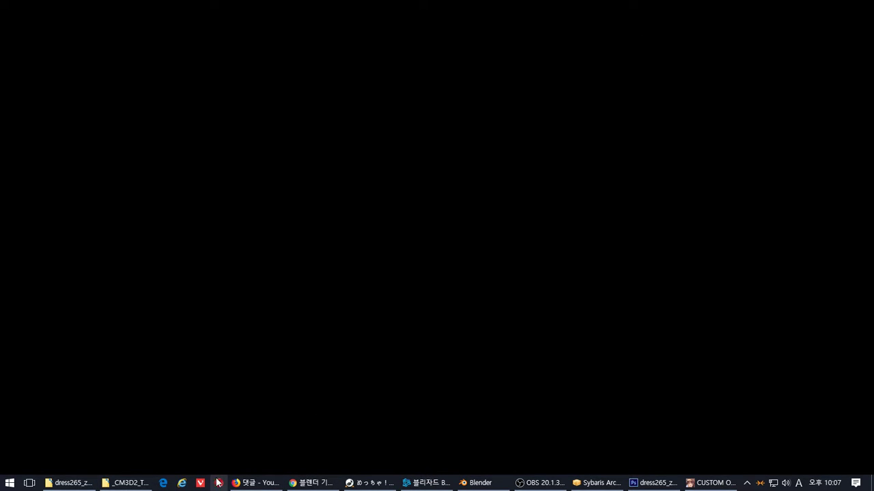
mouse_move(256, 483)
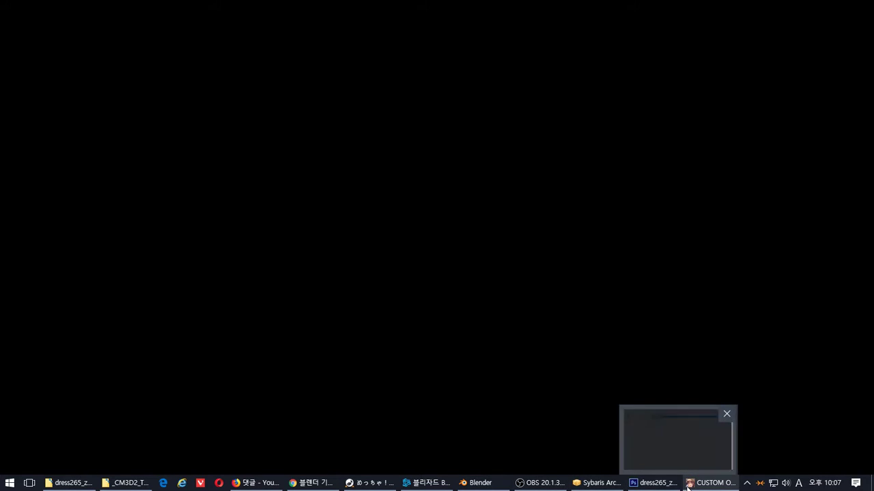
mouse_move(601, 485)
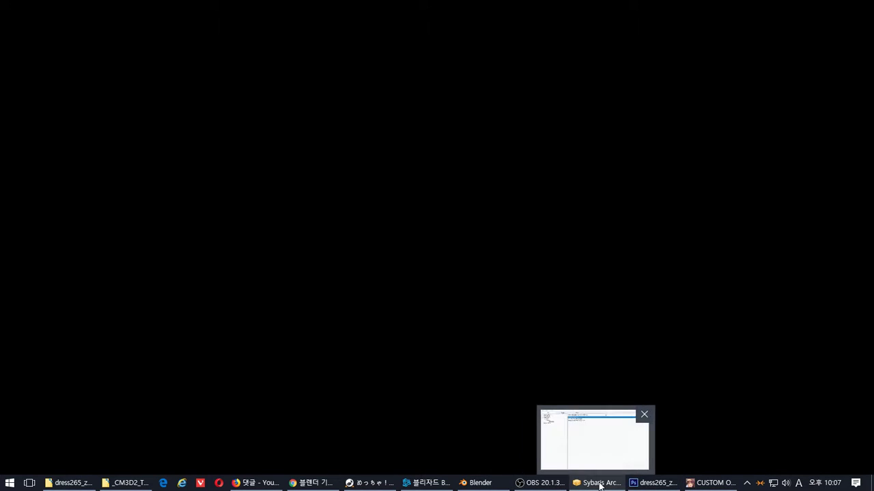
Return to Blender and display the Dress265_onep_shadow image in the image editor
click(481, 483)
click(81, 480)
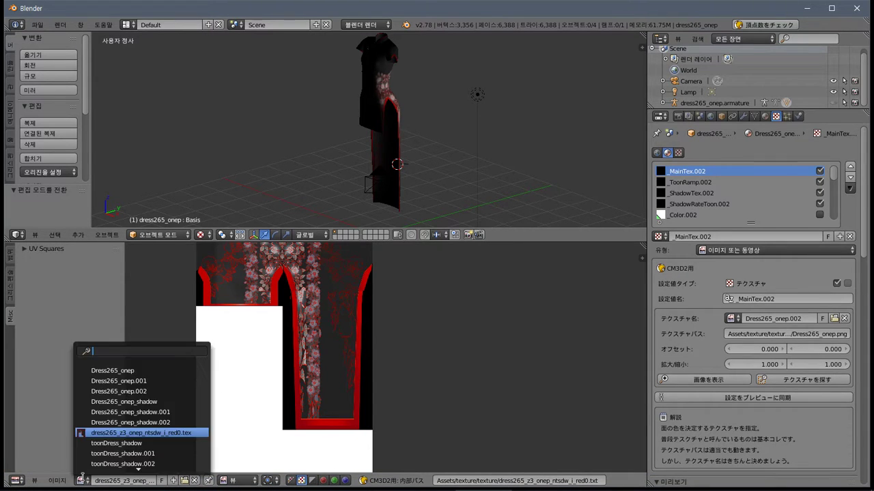
click(162, 403)
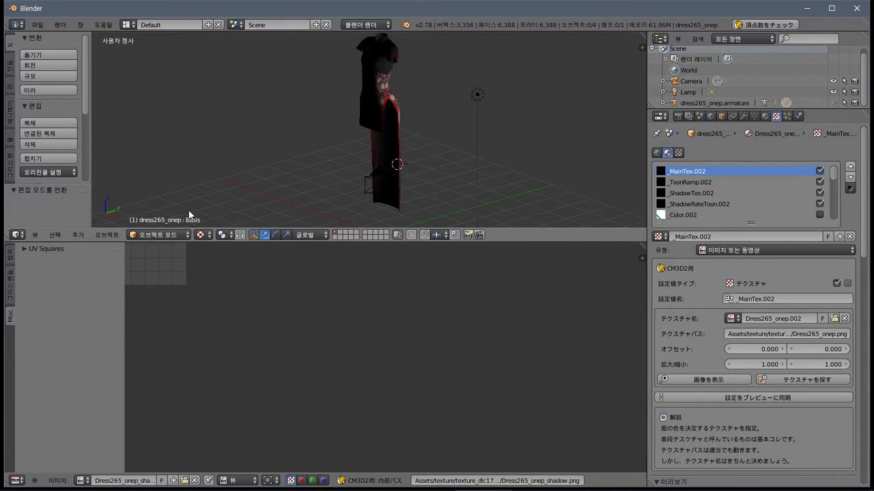
Switch the dress to Edit Mode and select the whole mesh to examine its complete UV layout
click(165, 235)
click(161, 209)
key(a)
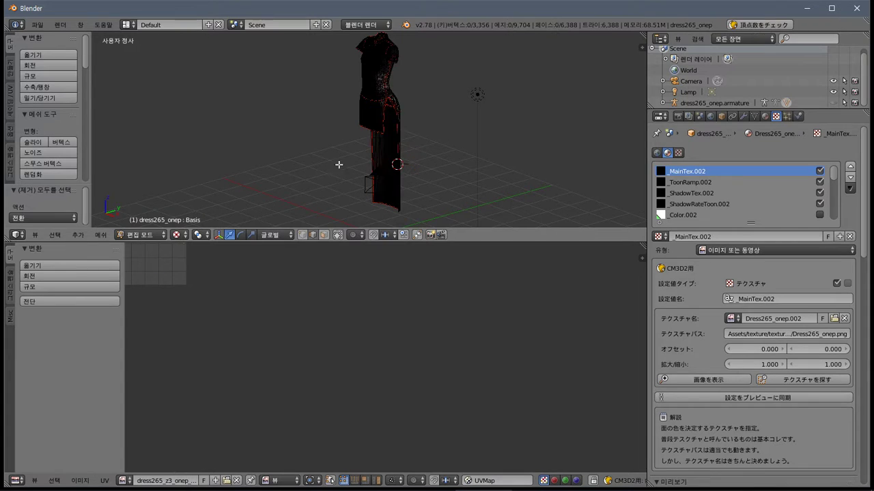
key(a)
scroll(237, 337, up, 8)
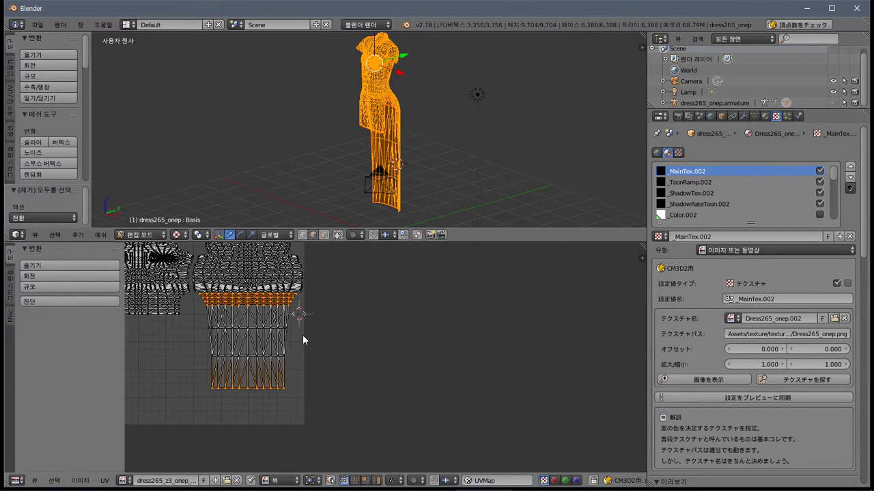
middle_drag(266, 335, 418, 372)
scroll(417, 372, down, 1)
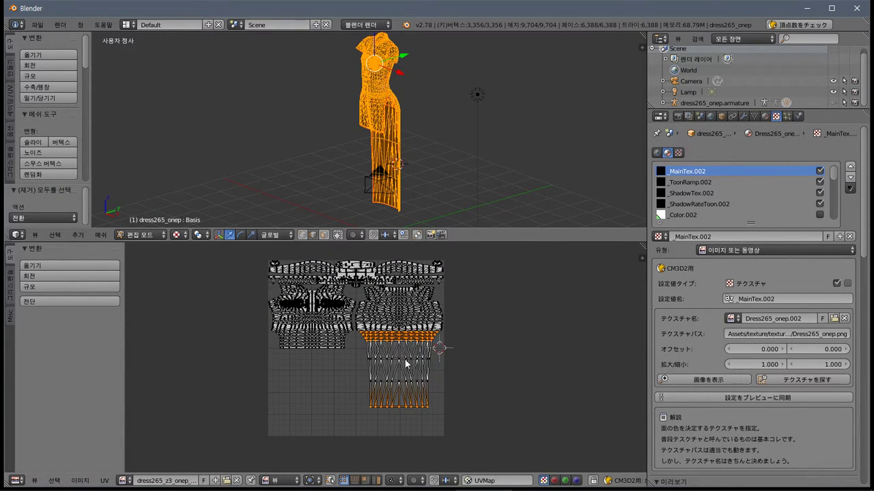
middle_drag(352, 353, 354, 357)
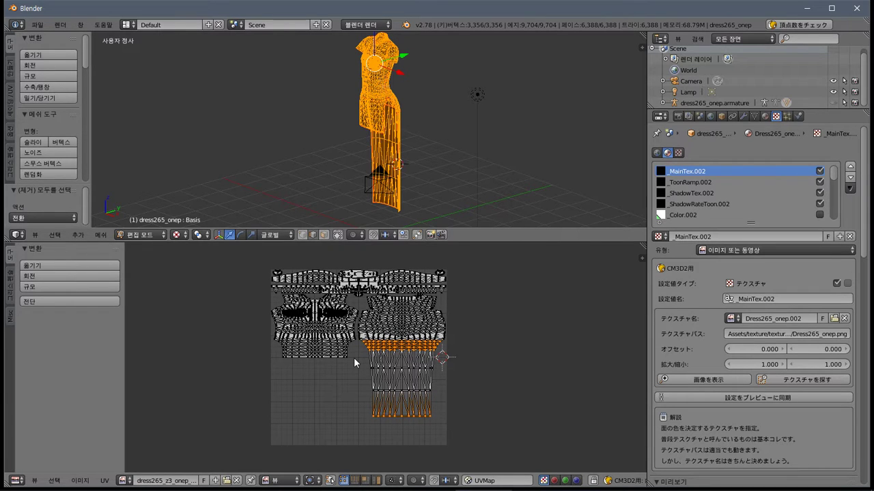
Switch to Photoshop and add a Brightness/Contrast adjustment layer at the top of group 1 with brightness -50
key(alt+Tab)
key(alt+Tab)
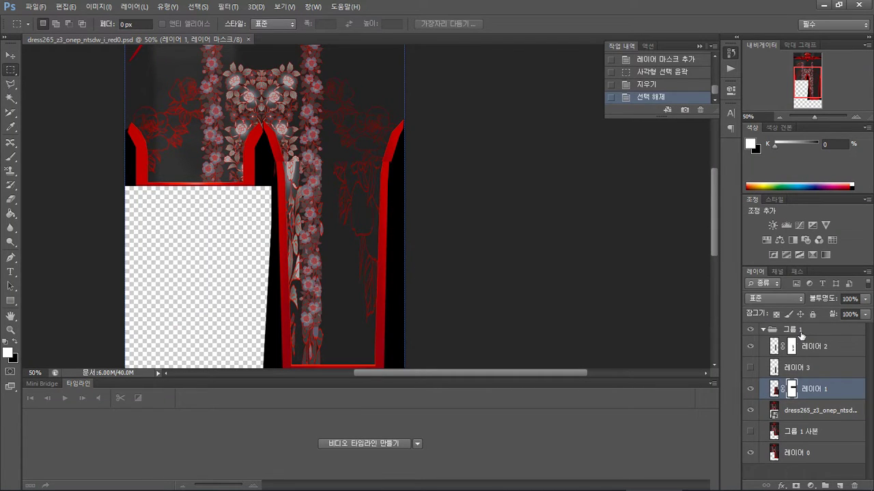
click(801, 330)
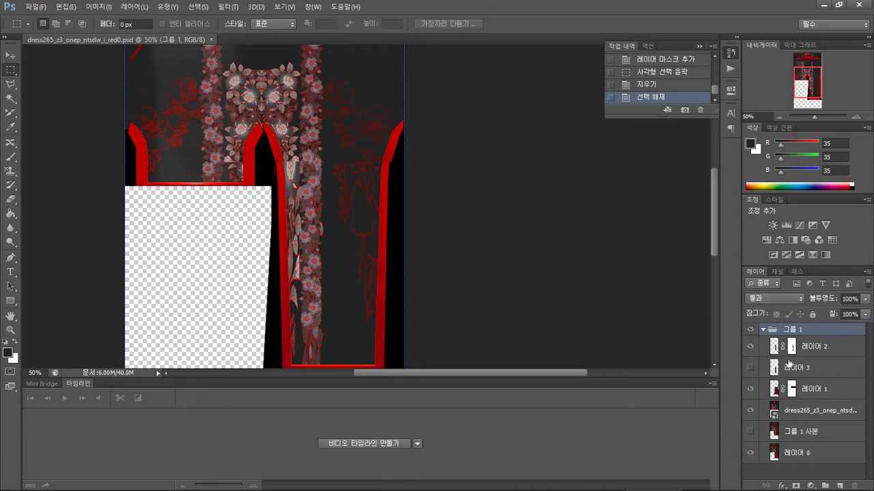
click(772, 226)
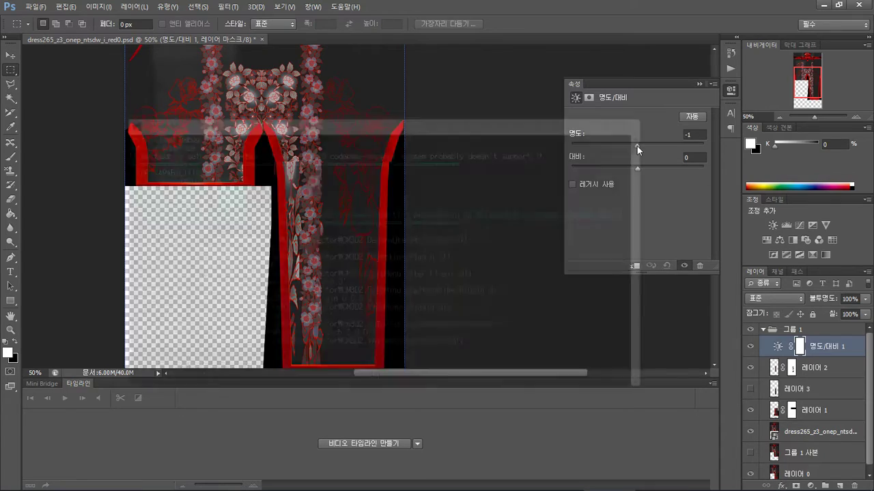
drag(633, 146, 630, 146)
click(559, 20)
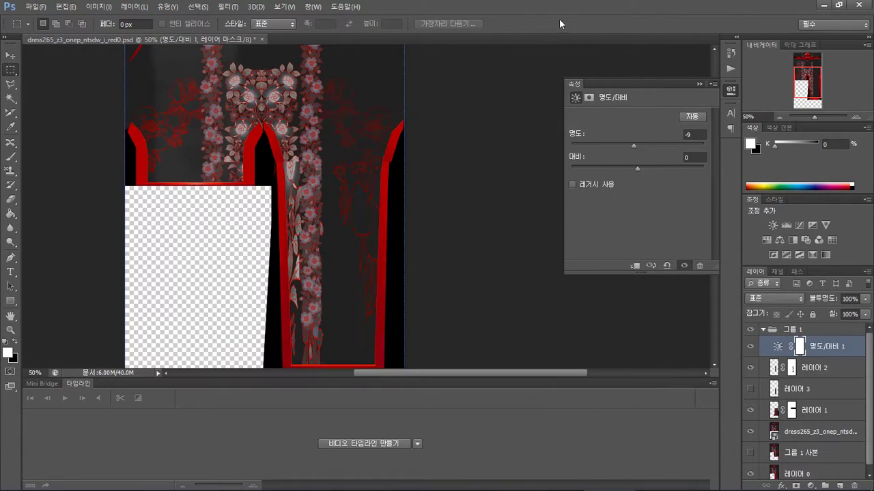
drag(634, 146, 615, 148)
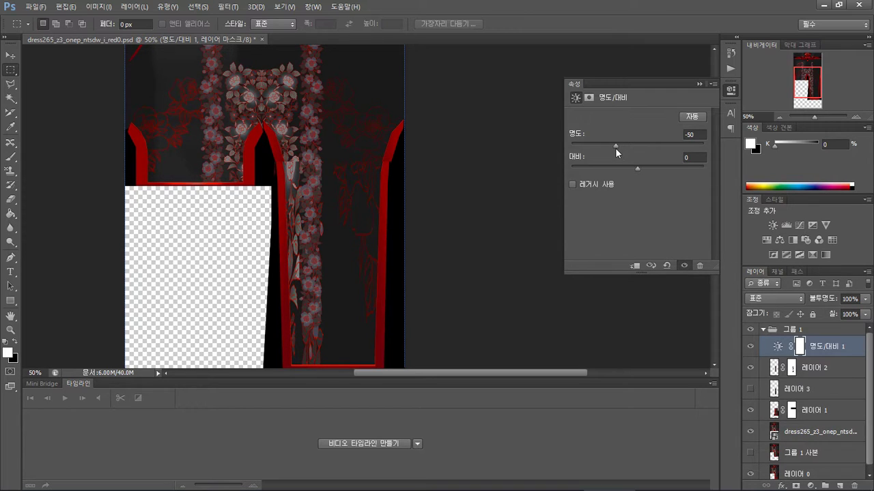
Start saving the darkened dress texture under another name with PNG as the format
click(35, 7)
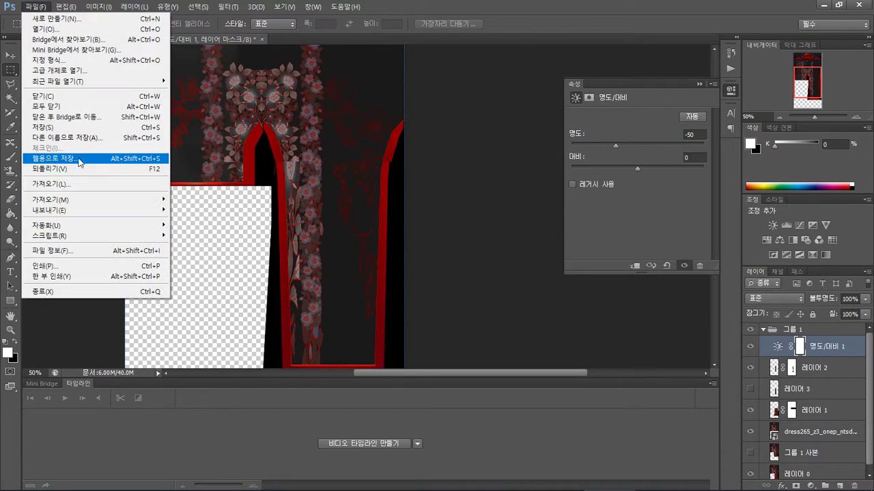
click(72, 137)
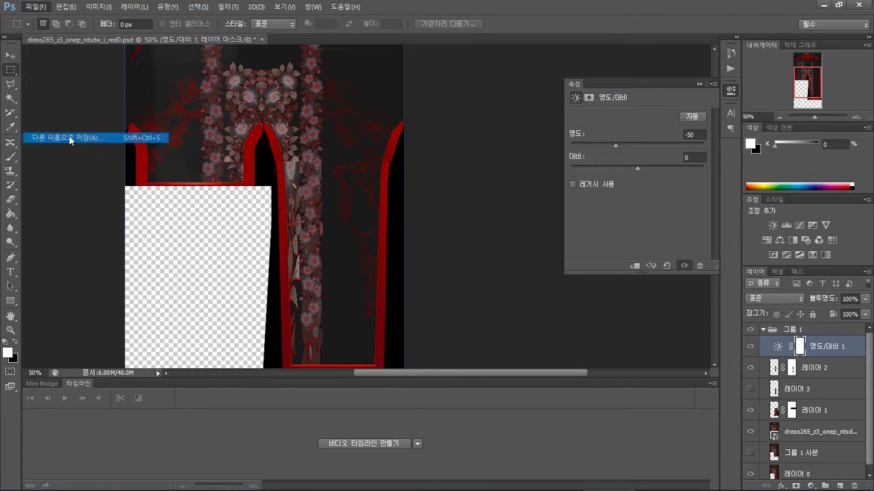
click(468, 252)
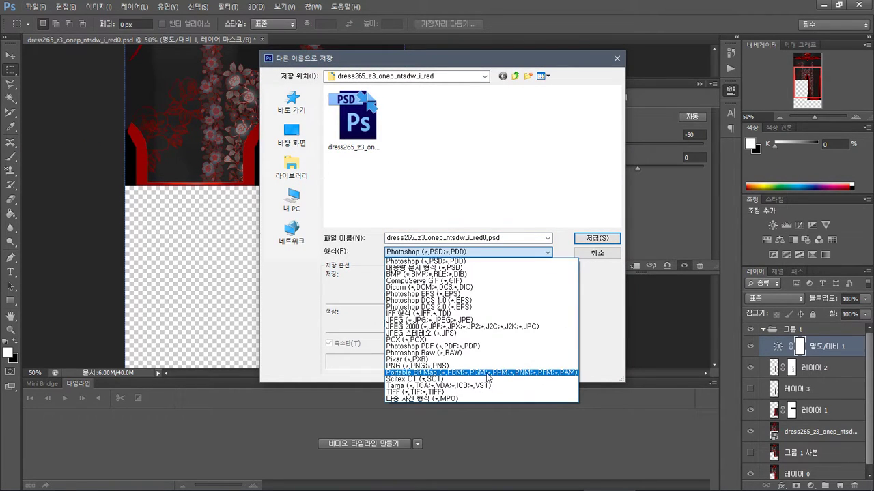
click(486, 366)
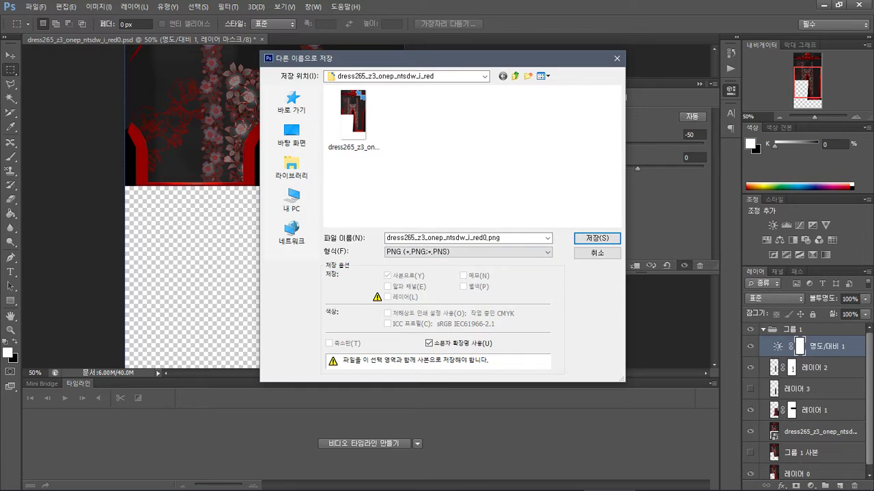
mouse_move(450, 486)
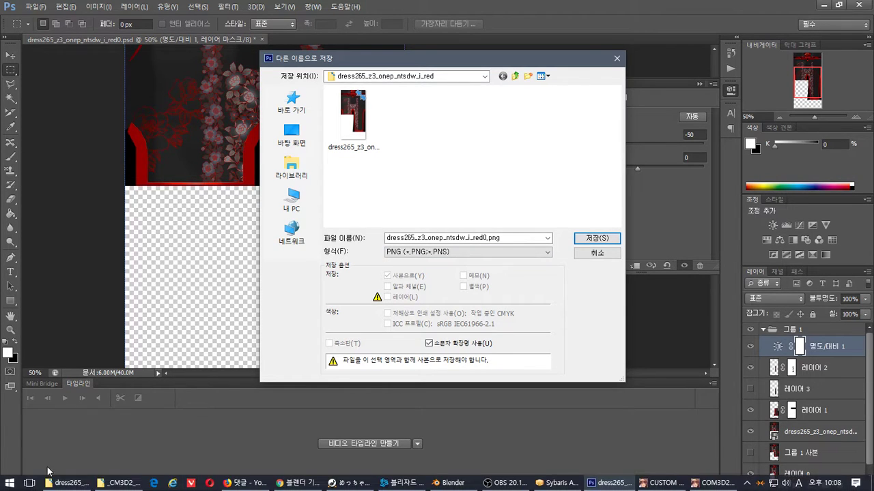
In File Explorer, convert dress265_z3_onep_ntsdw_i_red0_shadow.tex to PNG with the [CM3D2]tex←→png変換.exe converter
click(116, 483)
click(116, 483)
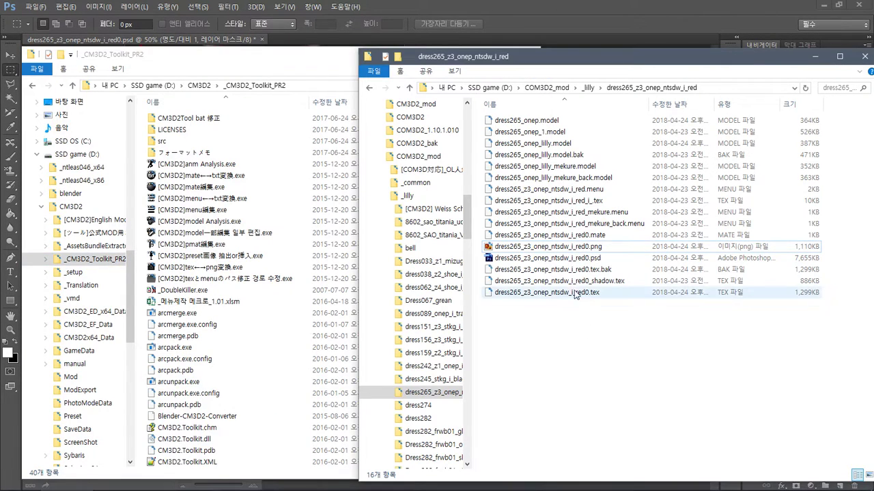
drag(565, 281, 287, 267)
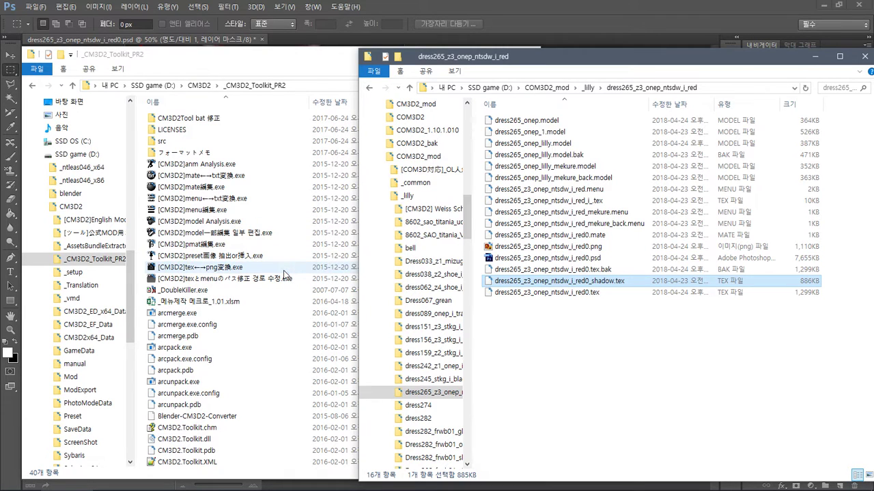
Return to Photoshop and save the darkened texture over dress265_z3_onep_ntsdw_i_red0_shadow.png, replacing the existing file
click(396, 5)
key(ctrl+shift+s)
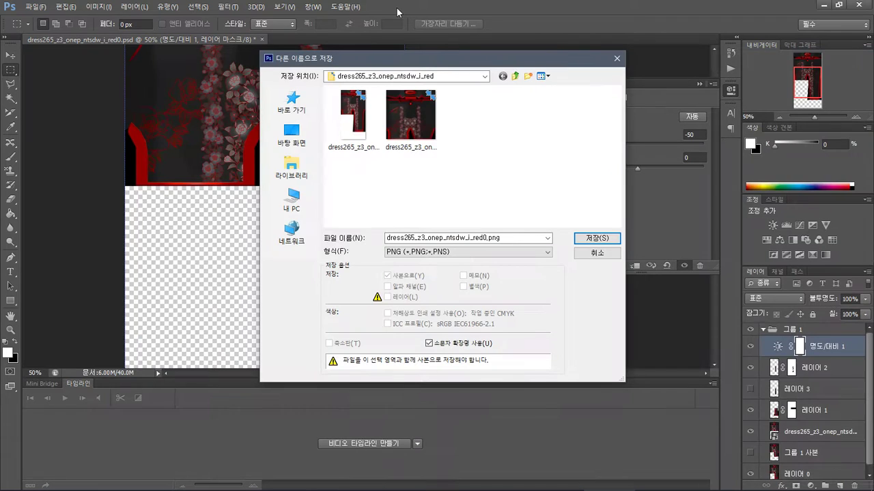
click(431, 142)
click(596, 238)
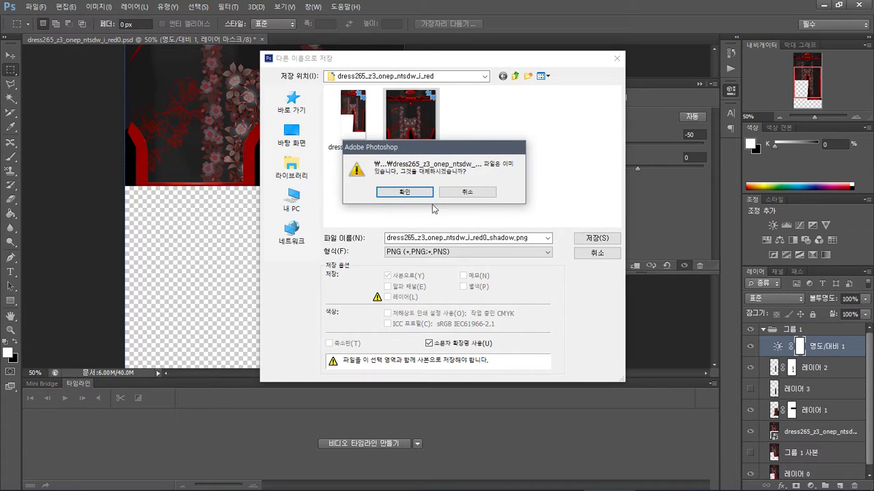
click(402, 193)
click(487, 156)
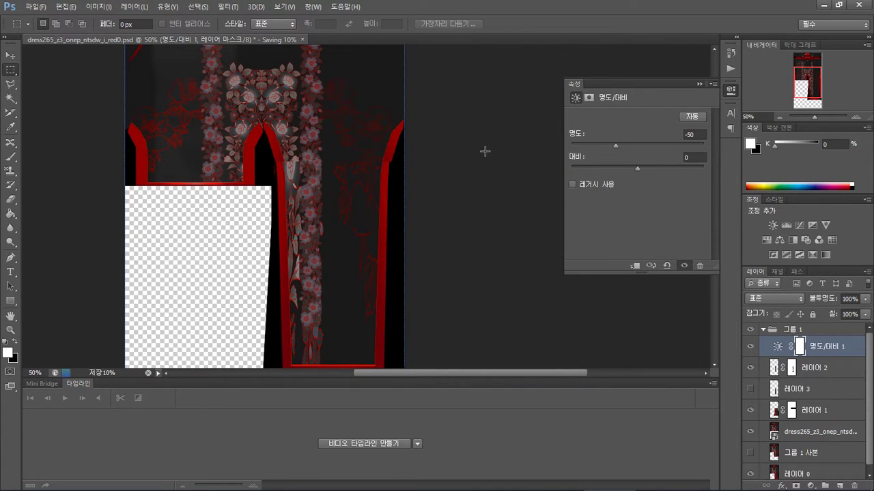
Convert dress265_z3_onep_ntsdw_i_red0_shadow.png back to tex with the toolkit's tex←→png converter in File Explorer
key(alt+Tab)
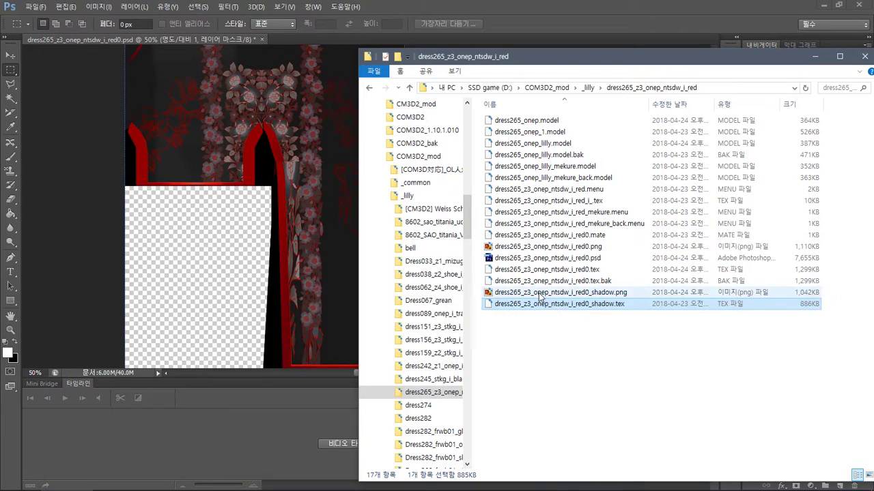
key(alt+Tab)
key(alt+Tab)
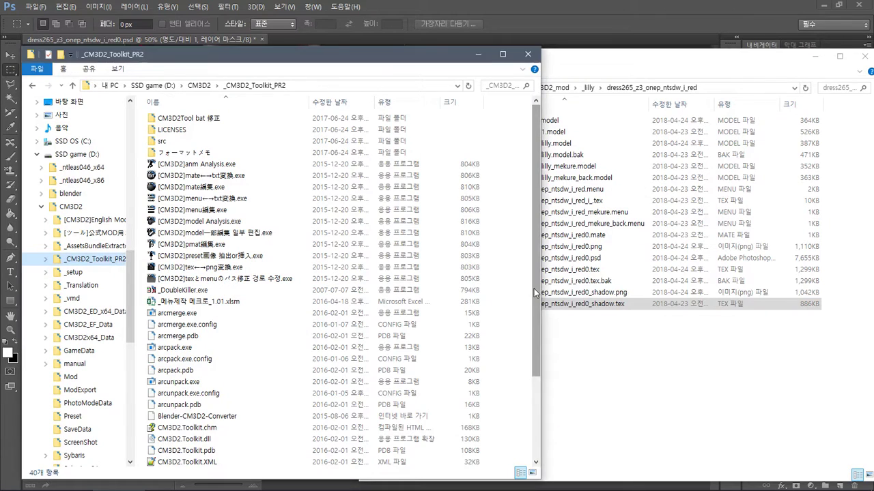
click(556, 293)
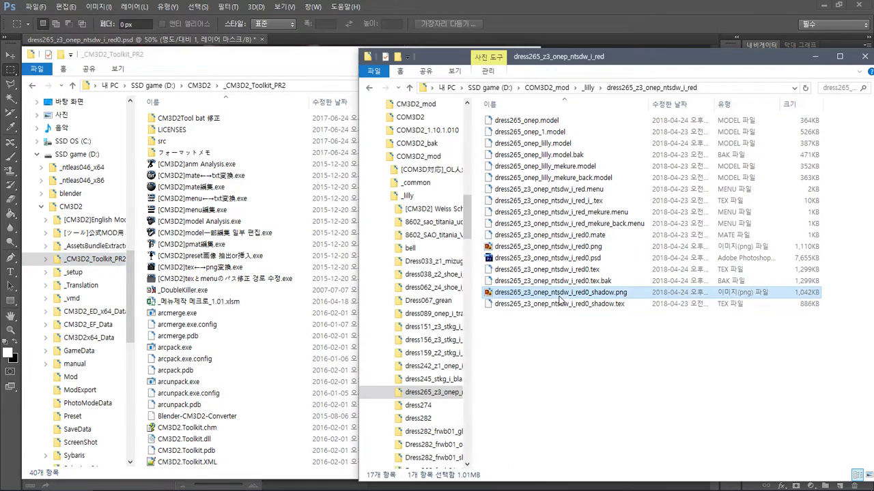
drag(566, 295, 301, 265)
key(Return)
click(419, 5)
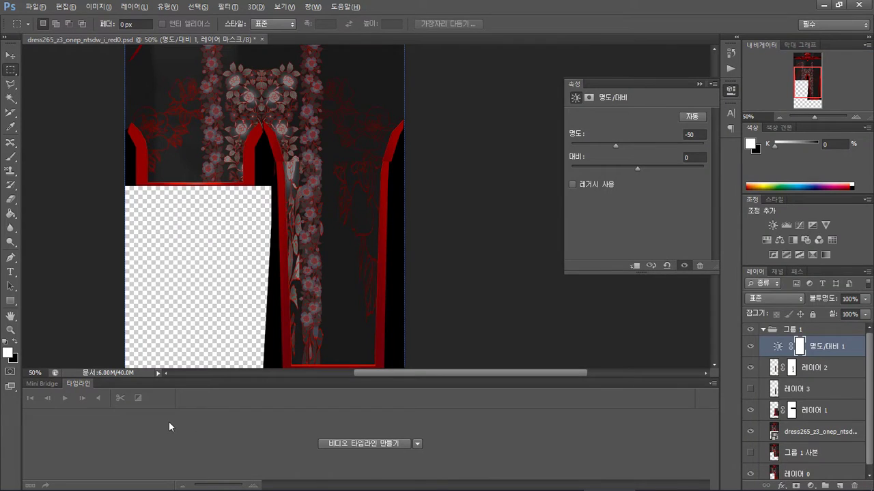
Switch to Blender and open dress265_z3_onep_ntsdw_i_red0_shadow.tex in the image editor to examine it against the dress's UV layout
key(alt+Tab)
key(alt+Tab)
key(alt+Tab)
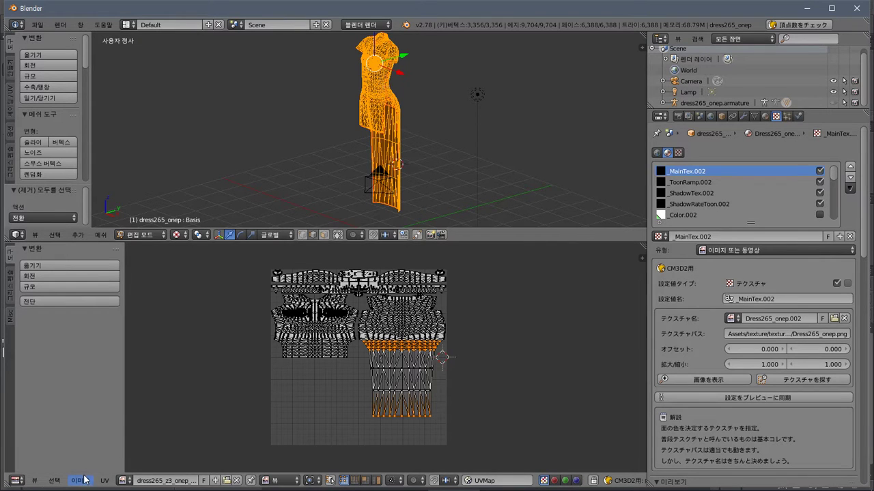
click(80, 480)
click(102, 324)
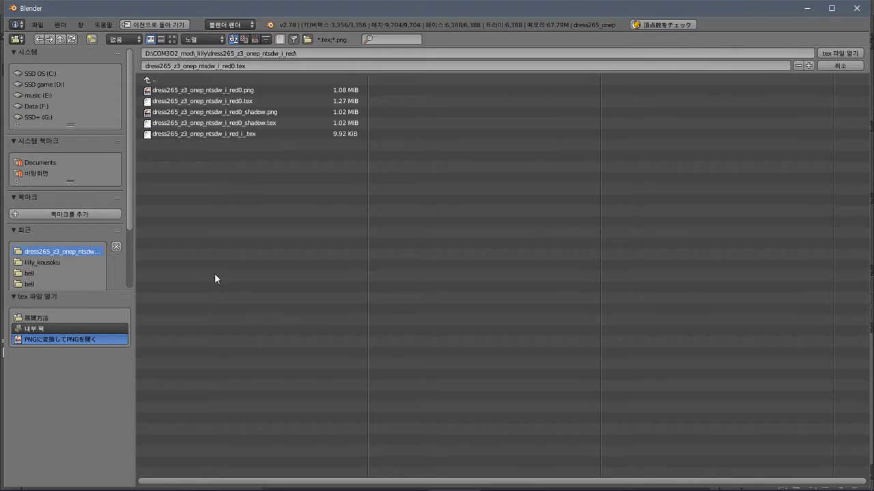
double_click(203, 124)
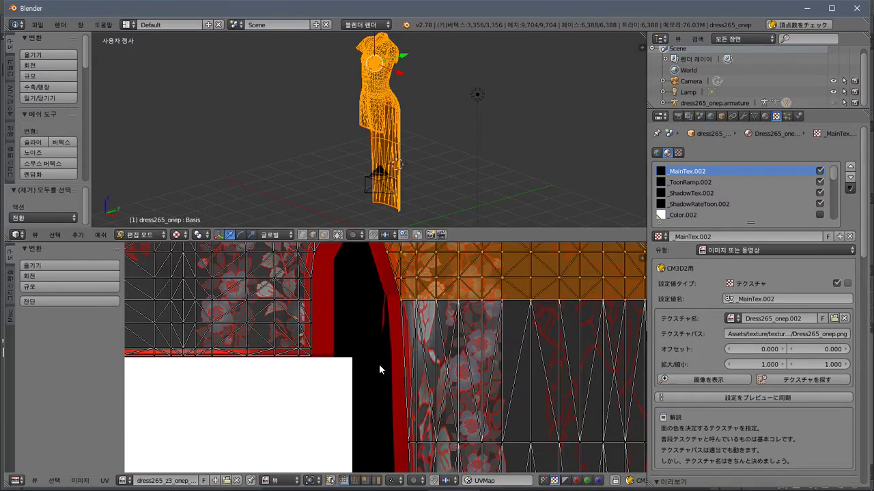
scroll(393, 369, down, 5)
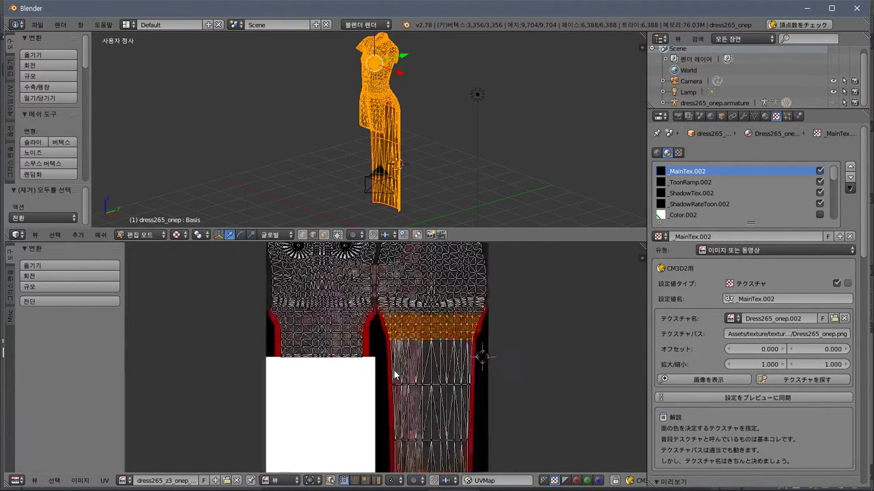
scroll(394, 374, up, 2)
scroll(394, 370, down, 4)
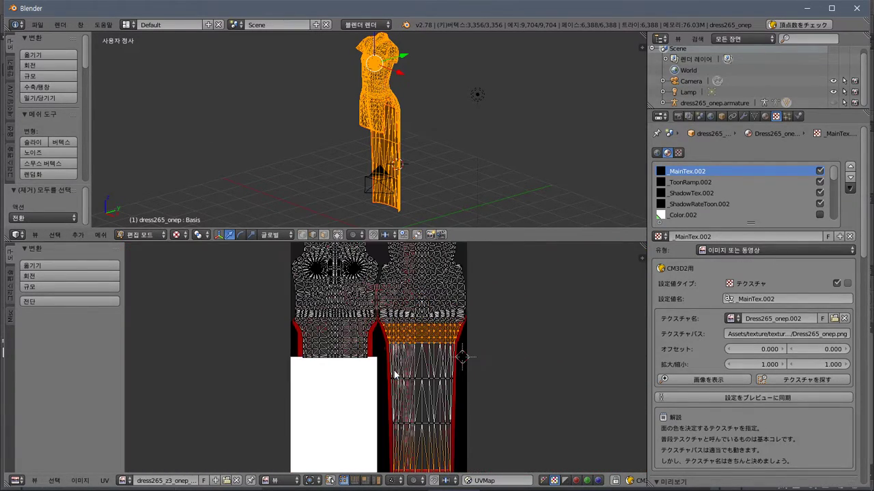
Switch to Custom Order Maid 3D2, load the 2018.04.23 23:50 save and open maid management
click(662, 484)
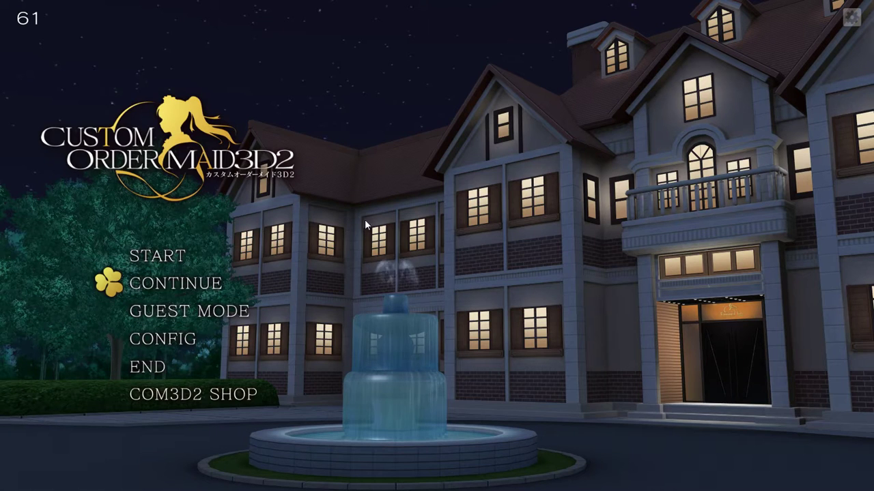
click(176, 282)
click(205, 409)
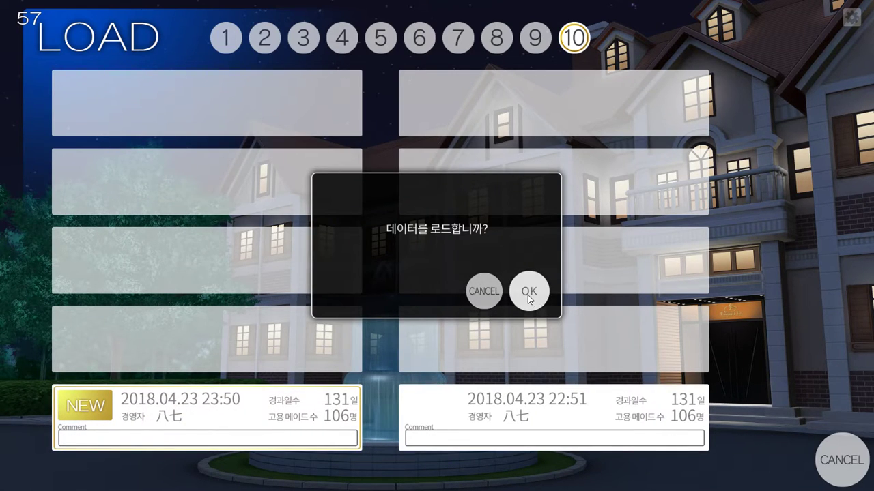
click(526, 297)
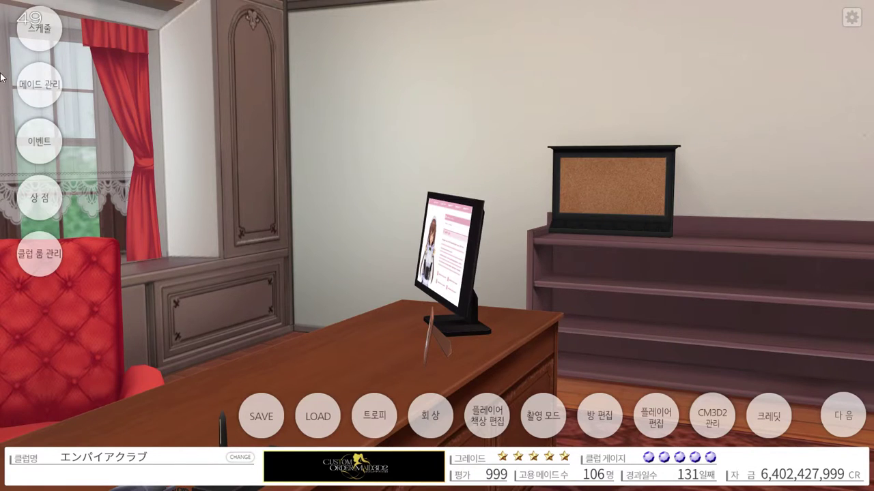
click(44, 71)
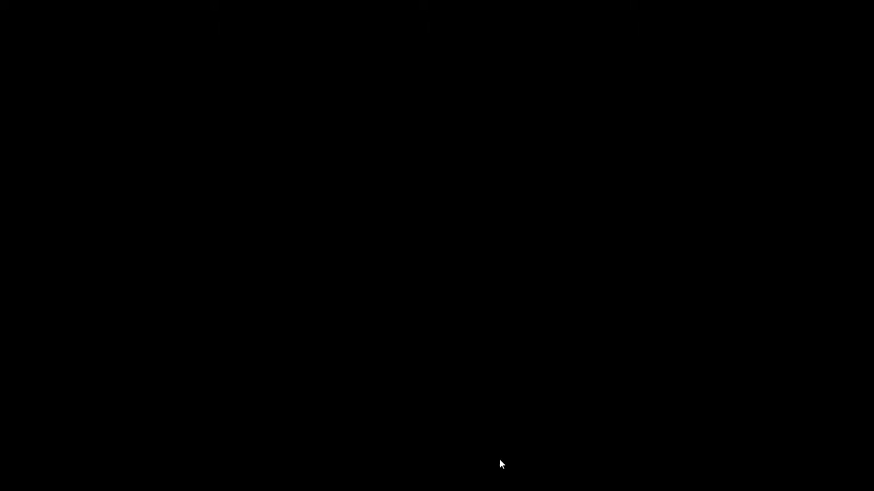
key(super)
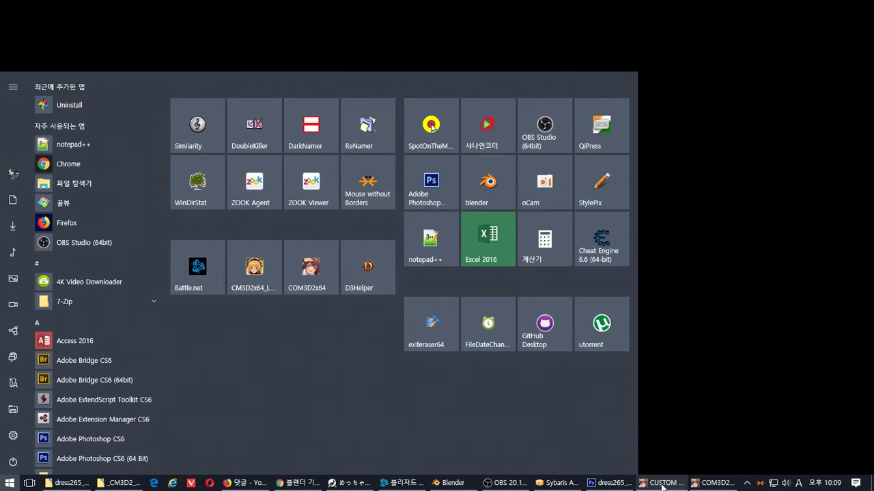
mouse_move(621, 483)
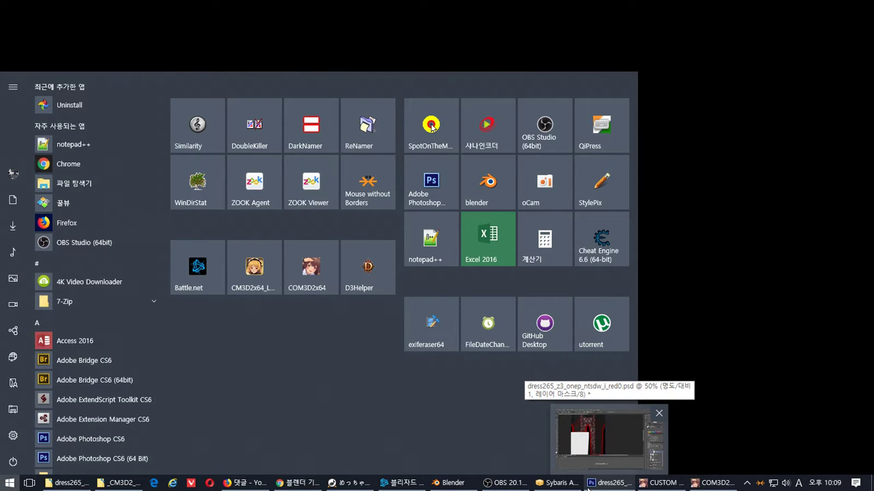
click(737, 271)
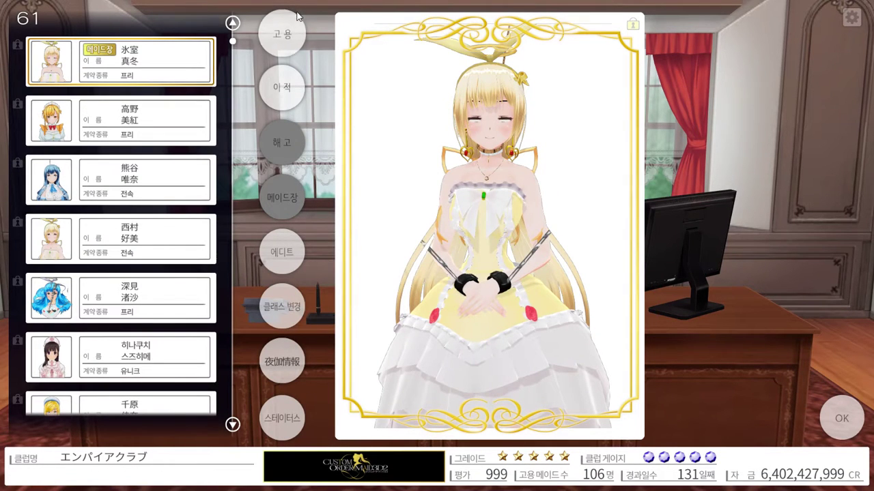
Hire a new maid from maid management to enter the character edit screen
click(282, 33)
click(527, 301)
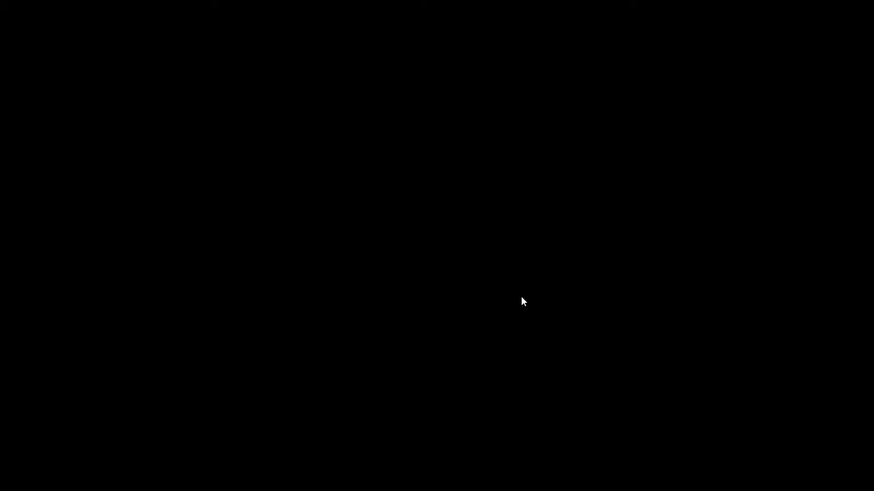
key(super)
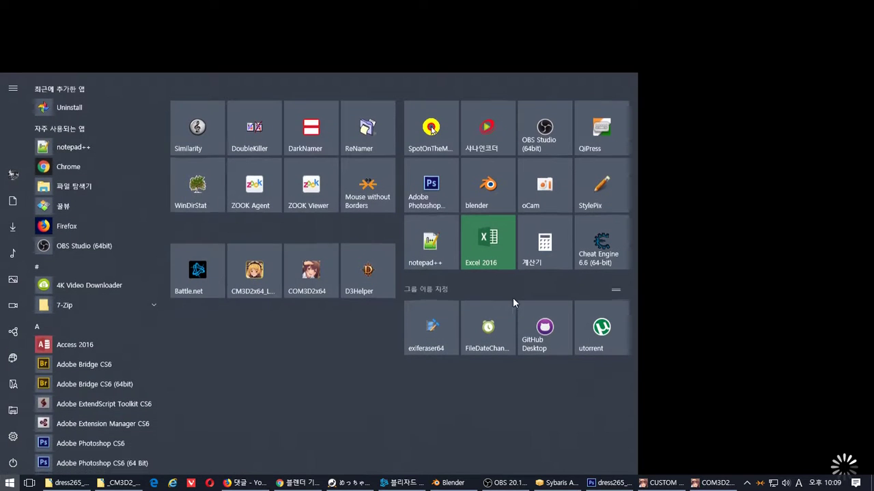
mouse_move(397, 486)
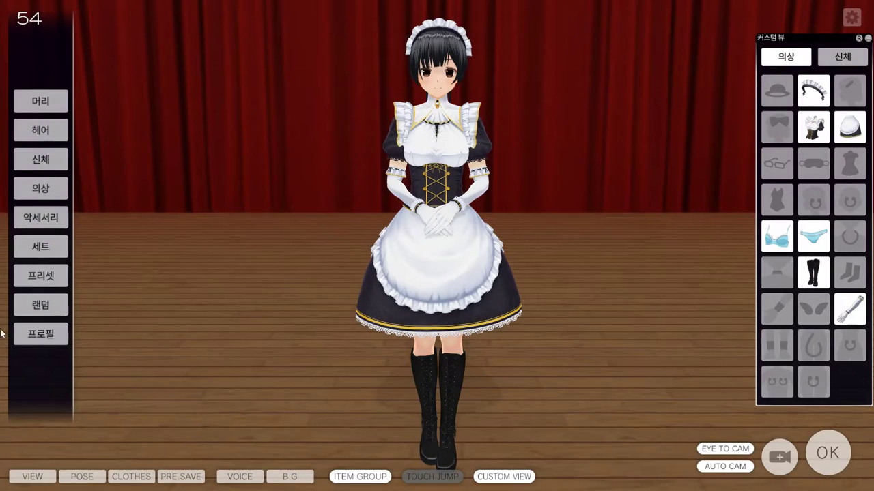
Dress the maid in the red China dress outfit from the costume sets
click(41, 246)
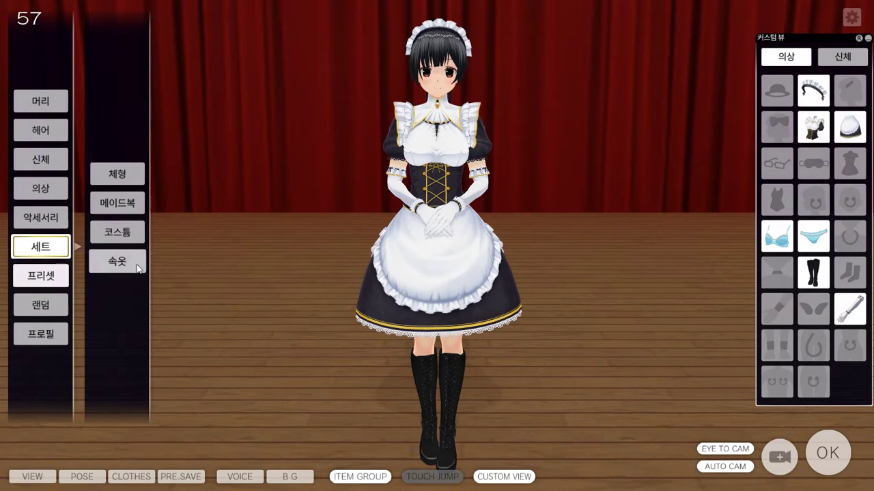
click(117, 232)
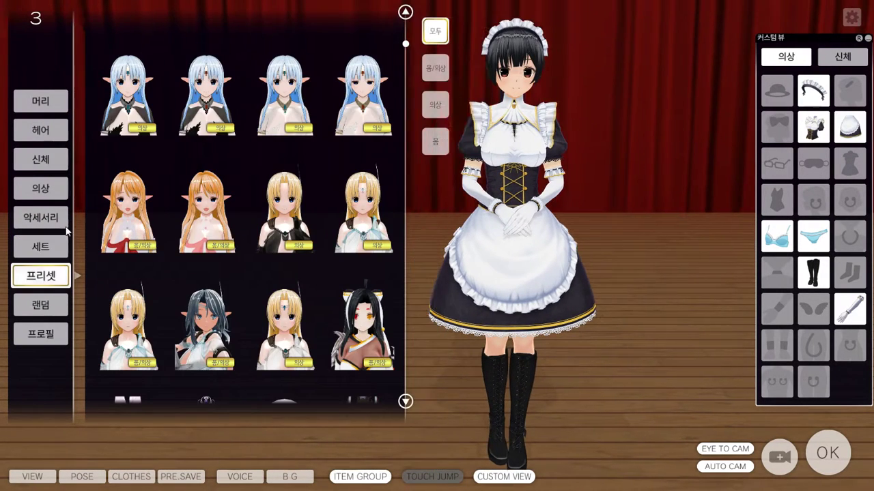
click(145, 211)
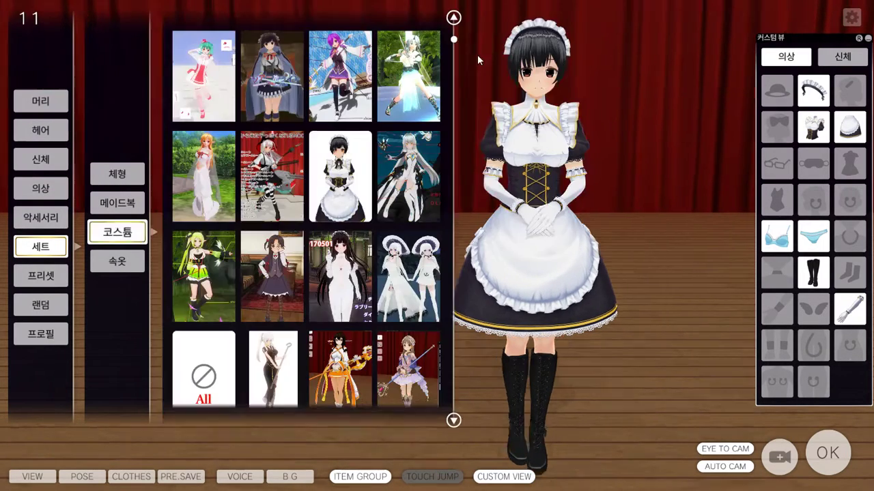
drag(455, 41, 486, 277)
click(227, 176)
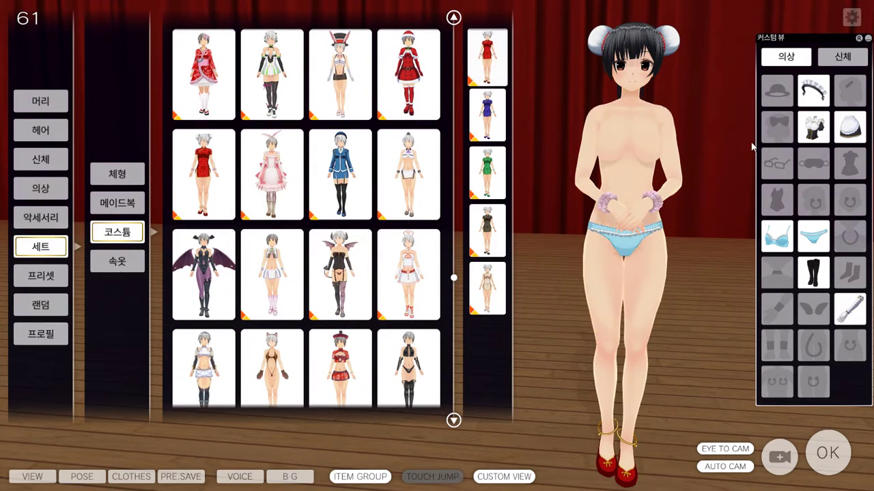
Replace the maid's one-piece with シンプルチャイナドレス・黒_無乳型 and check it from the side
click(856, 168)
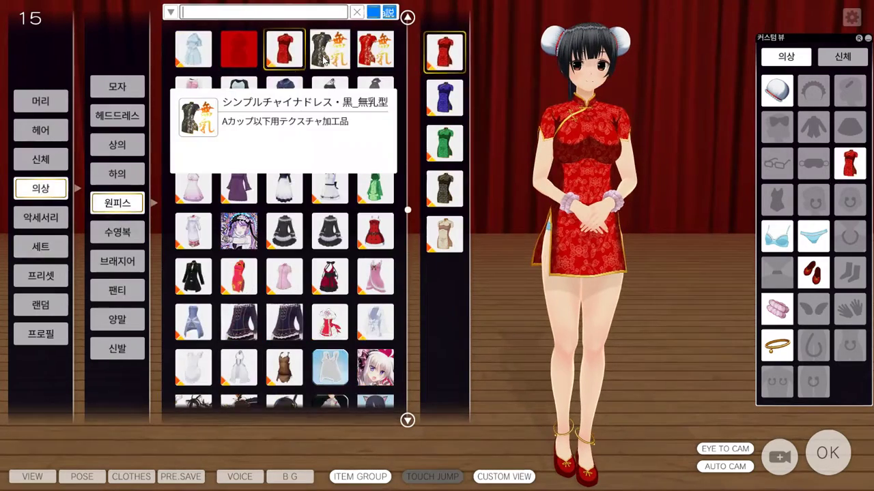
click(324, 60)
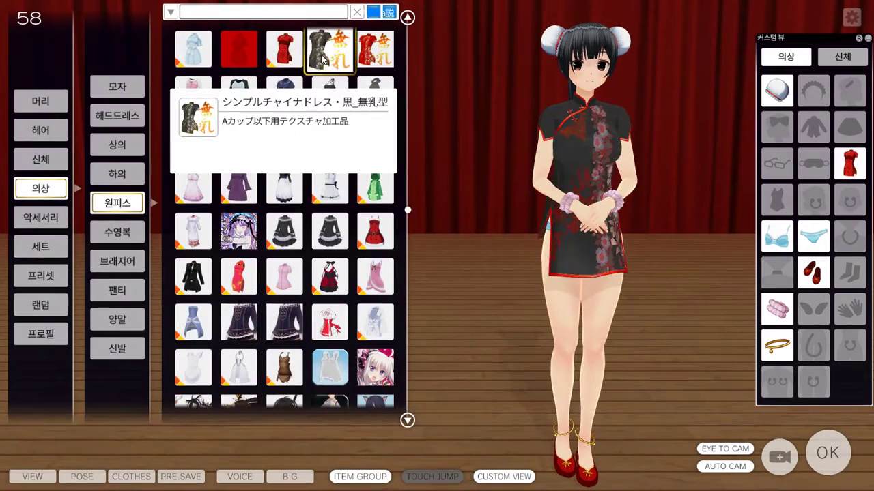
drag(519, 116, 468, 112)
key(alt+Tab)
click(487, 122)
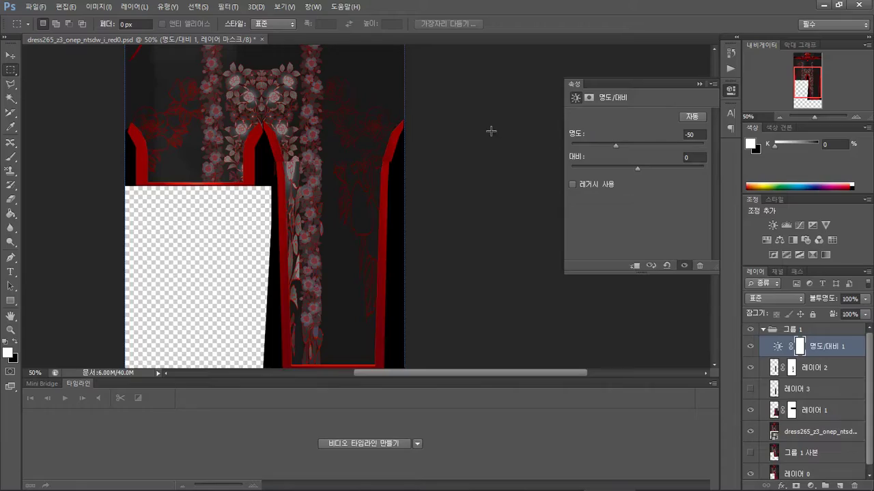
key(alt+Tab)
click(343, 150)
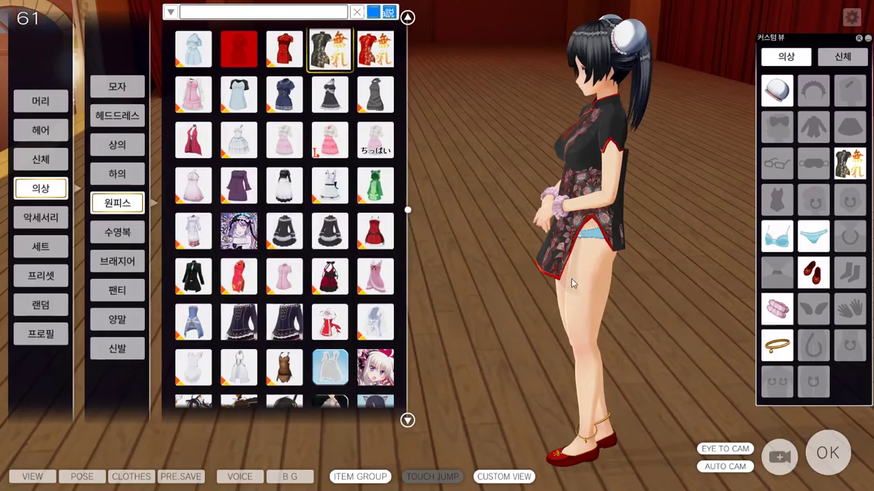
Switch to Blender and enlarge the 3D viewport so the whole lengthened dress fits in view
key(alt+Tab)
click(474, 205)
mouse_move(449, 144)
middle_down()
mouse_move(355, 153)
mouse_move(431, 96)
mouse_move(360, 106)
middle_up()
click(149, 235)
click(156, 173)
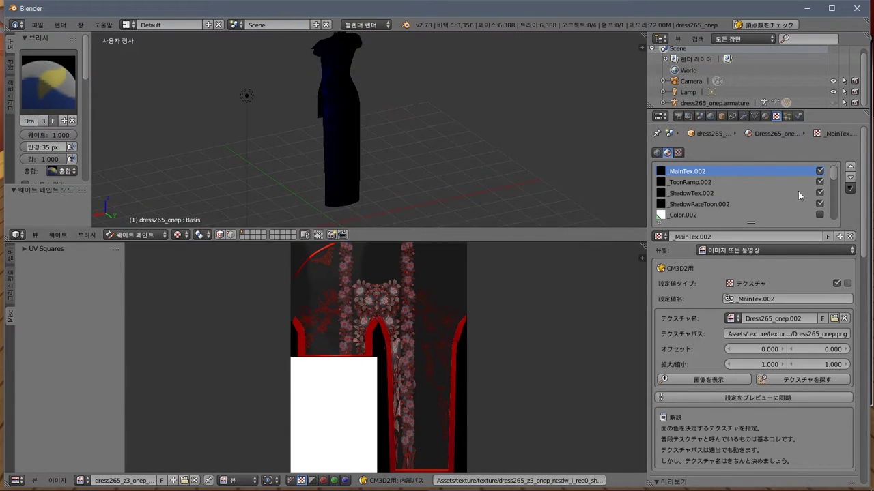
scroll(405, 84, up, 2)
scroll(403, 85, down, 1)
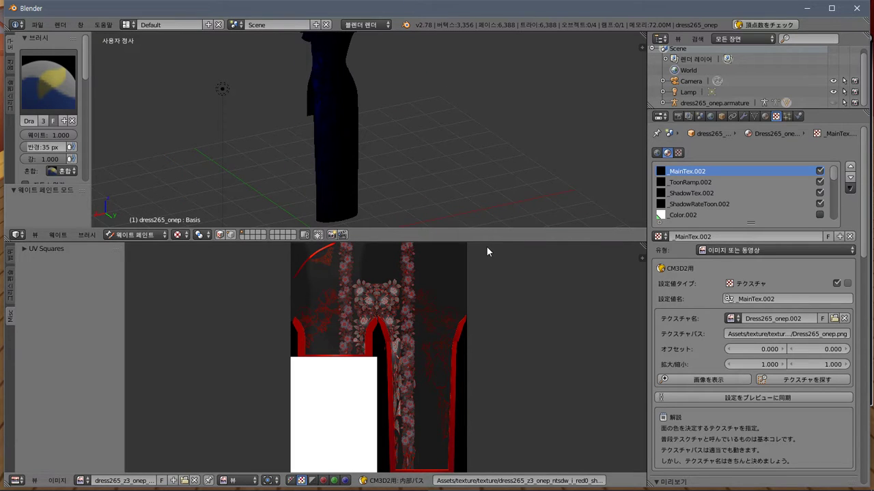
drag(486, 228, 486, 383)
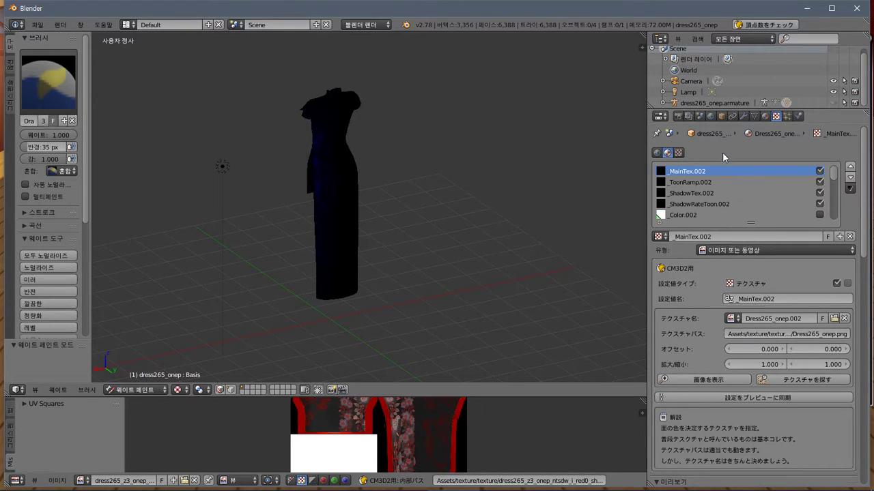
Open the dress mesh's vertex groups and step through their weights from Bip01 to Uppertwist_R
click(753, 117)
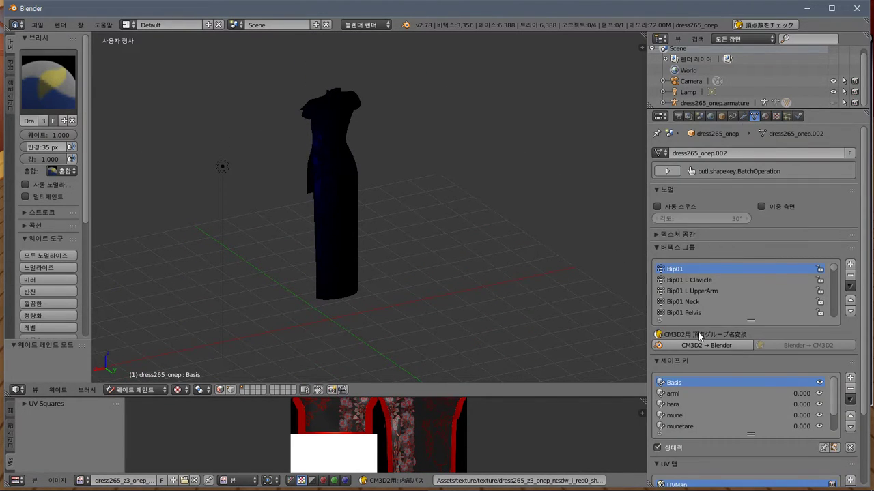
key(Down)
key(Down)
key(Down)
key(Down)
key(Down)
key(Down)
key(Down)
key(Down)
key(Down)
key(Down)
key(Down)
key(Down)
key(Down)
key(Down)
key(Down)
key(Down)
key(Down)
key(Down)
key(Down)
key(Down)
key(Down)
key(Down)
key(Down)
key(Down)
key(Down)
key(Down)
key(Down)
key(Down)
key(Down)
key(Down)
key(Down)
key(Down)
key(Down)
key(Down)
key(Down)
key(Down)
key(Down)
key(Down)
key(Down)
key(Down)
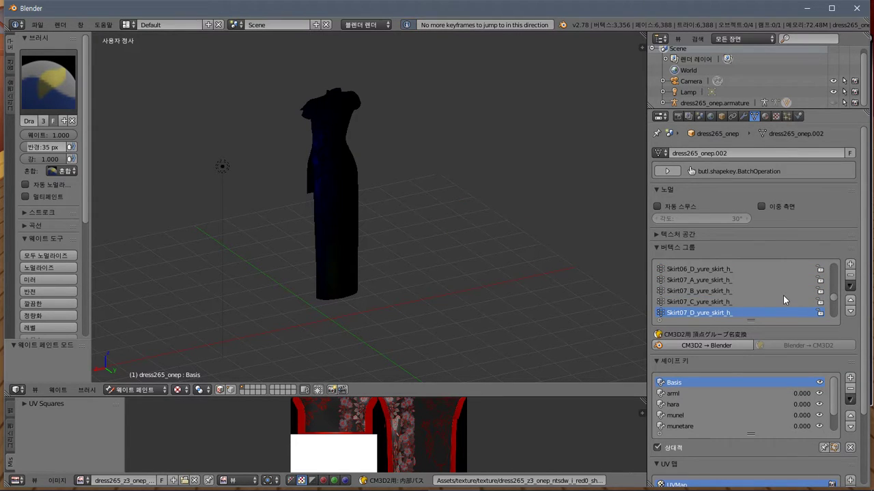
key(Down)
key(Down)
key(Down)
key(Down)
key(Down)
middle_drag(329, 163, 387, 143)
scroll(387, 142, up, 4)
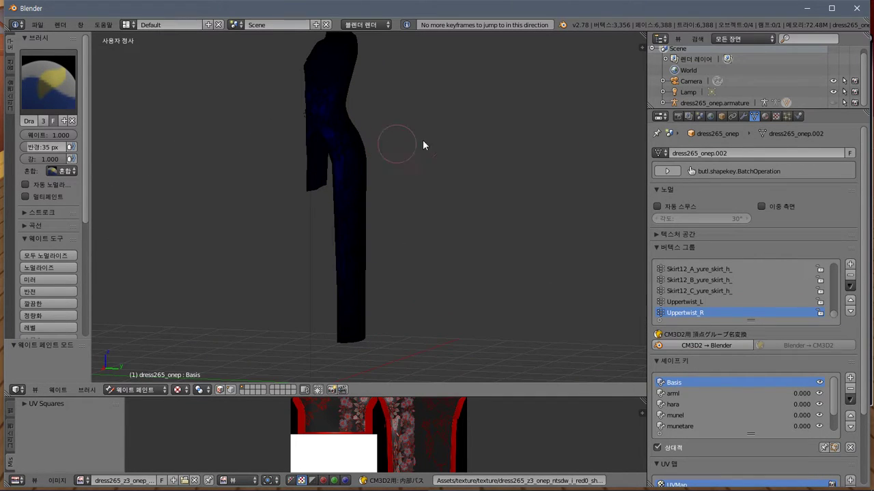
Show dress265_onep.armature and review the weights of the vertex groups from Uppertwist_R back to Skirt09_B_yure_skirt_h_
click(833, 102)
middle_drag(382, 204, 406, 214)
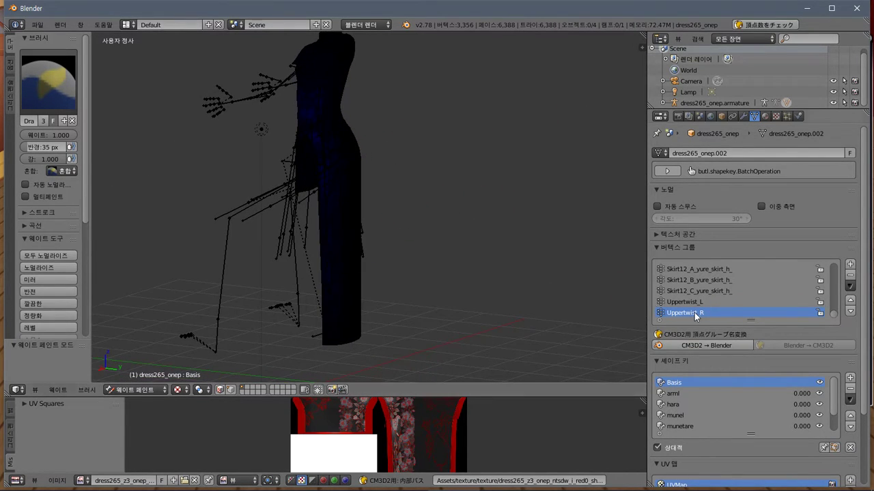
middle_drag(484, 255, 335, 234)
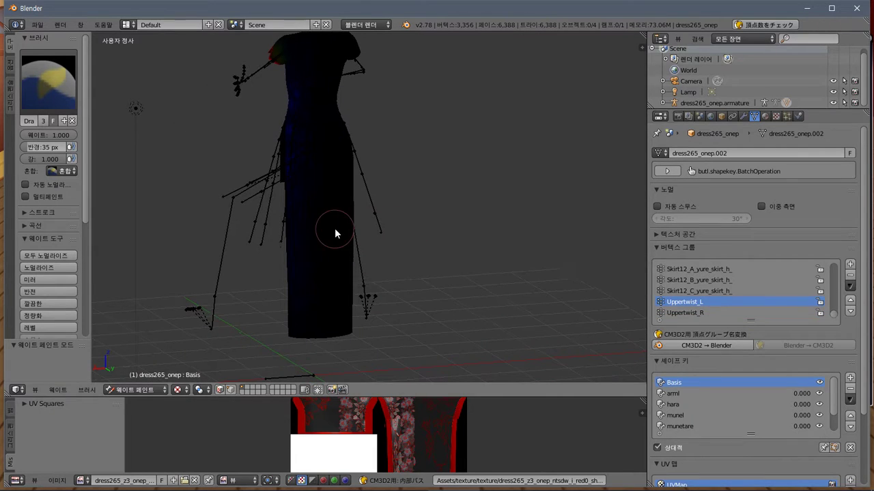
ctrl+scroll(719, 309, up, 7)
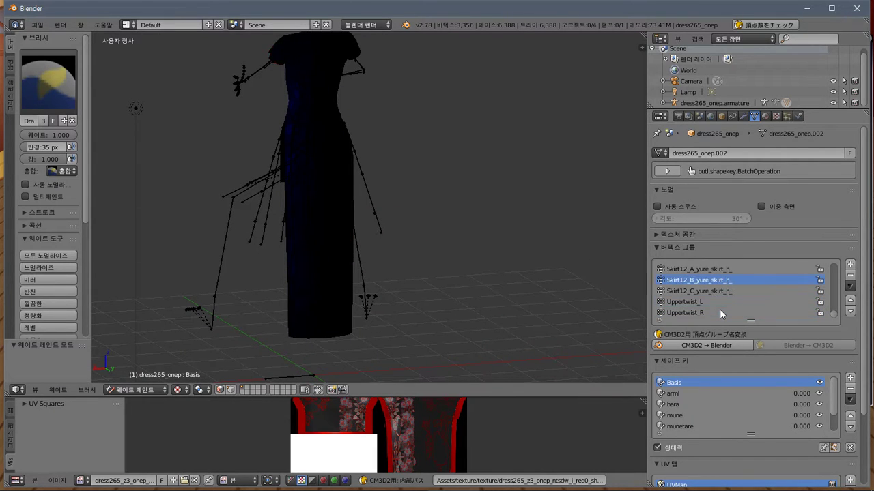
ctrl+scroll(720, 303, up, 2)
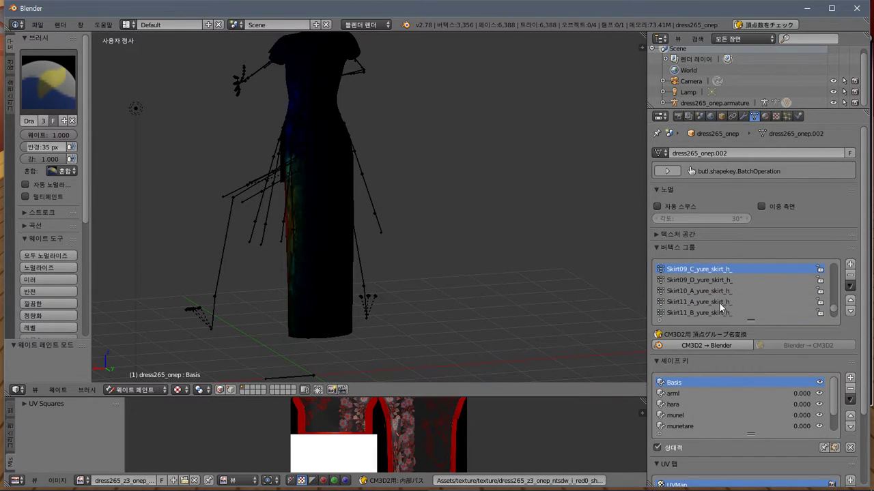
middle_drag(401, 218, 477, 239)
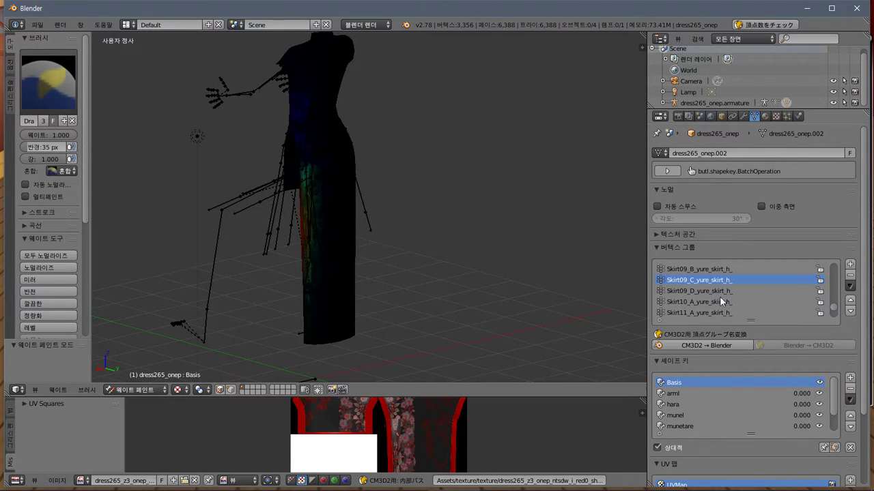
ctrl+scroll(724, 278, up, 1)
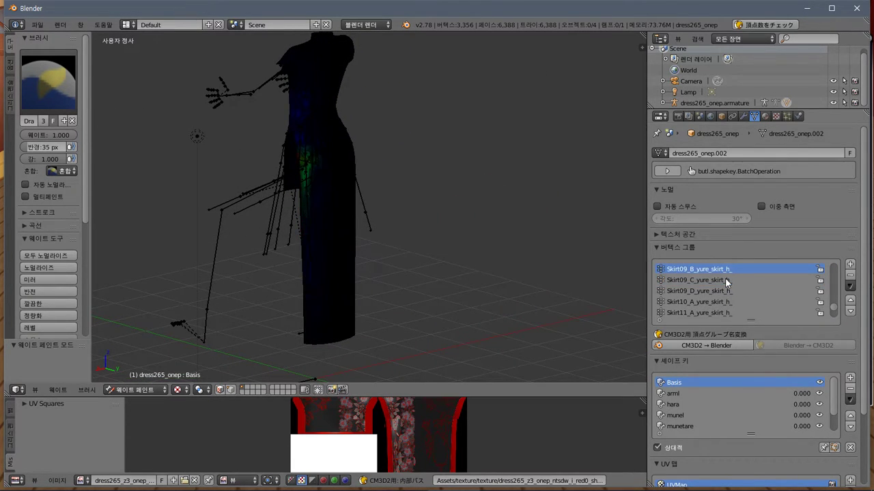
Set the viewport shading to Solid and review the skirt bone weights from Skirt09 back to Skirt06_C_yure_skirt_h_
click(177, 390)
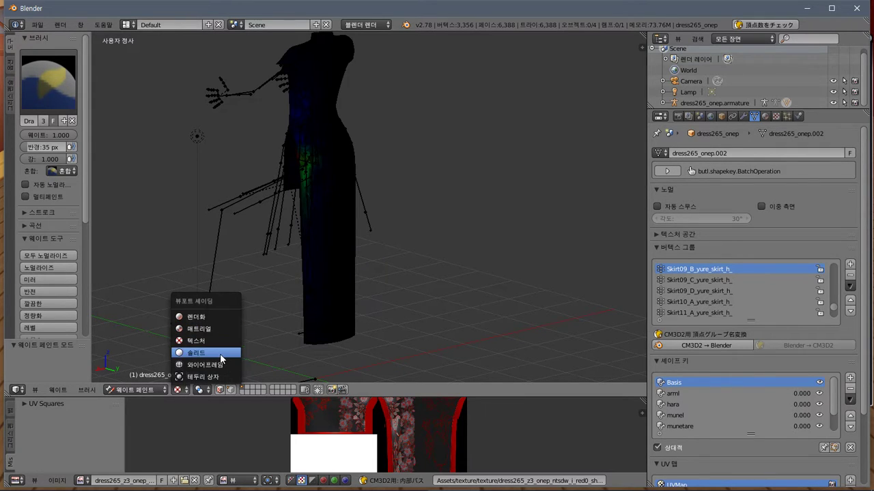
click(217, 353)
ctrl+scroll(728, 301, down, 3)
ctrl+scroll(728, 300, up, 2)
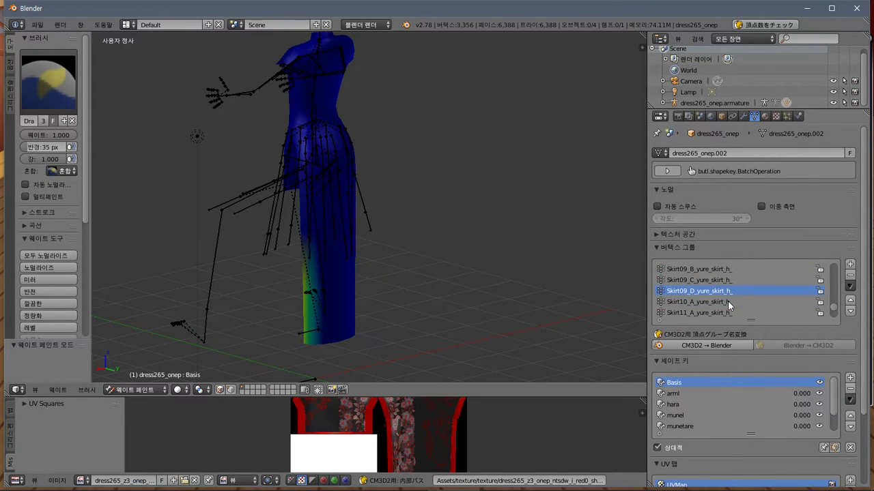
ctrl+scroll(728, 301, up, 7)
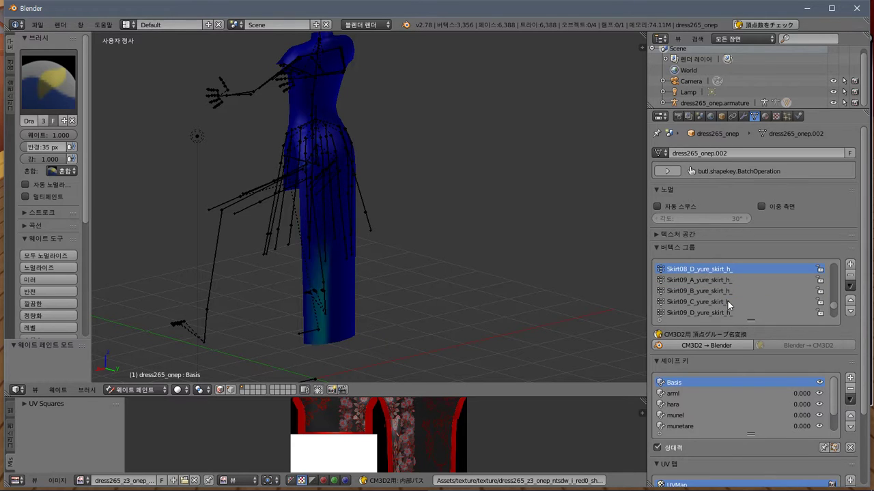
ctrl+scroll(727, 301, up, 6)
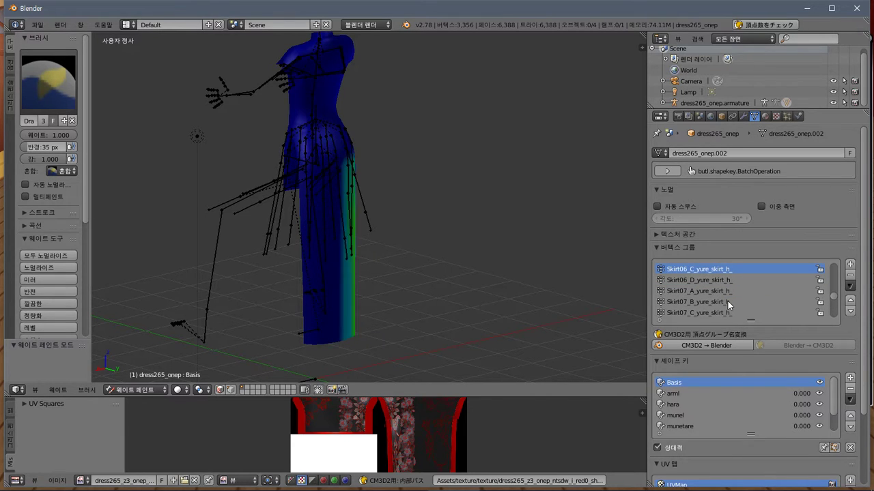
Examine the remaining skirt and body vertex group weights from the dress's opposite side, from Skirt05 back to Bip01 L Clavicle
middle_drag(450, 232, 361, 225)
ctrl+scroll(762, 277, up, 6)
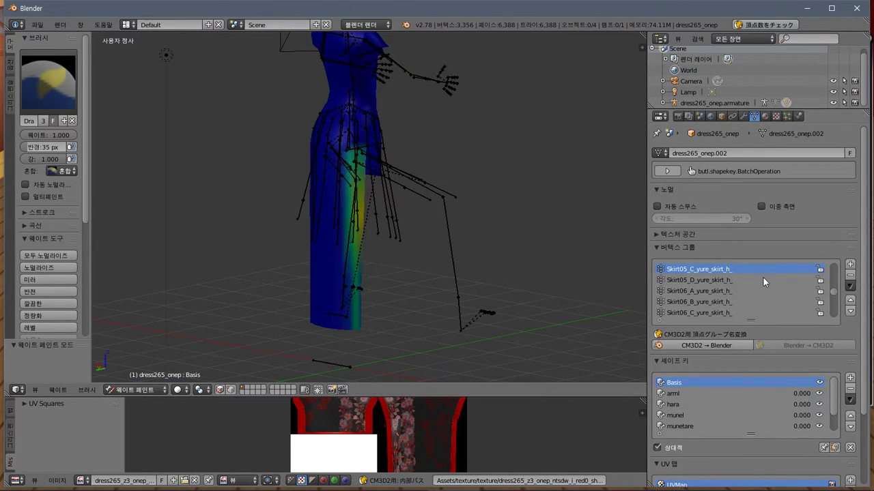
ctrl+scroll(762, 277, up, 10)
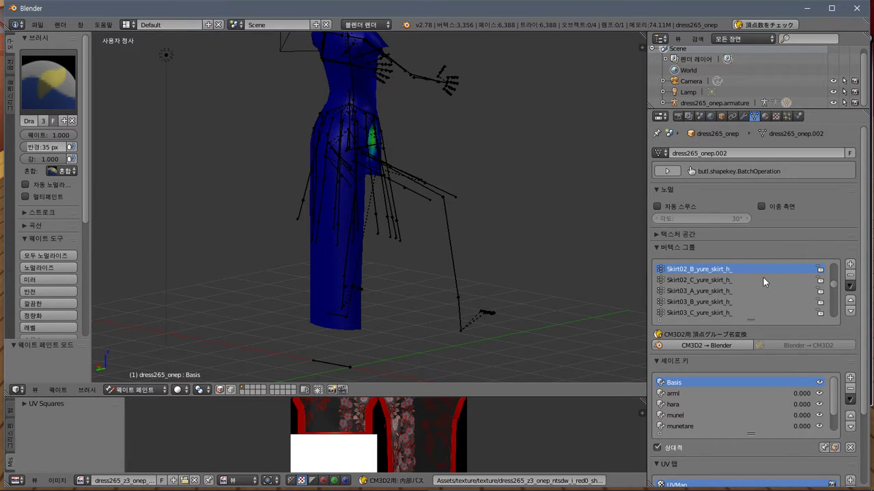
ctrl+scroll(762, 276, down, 20)
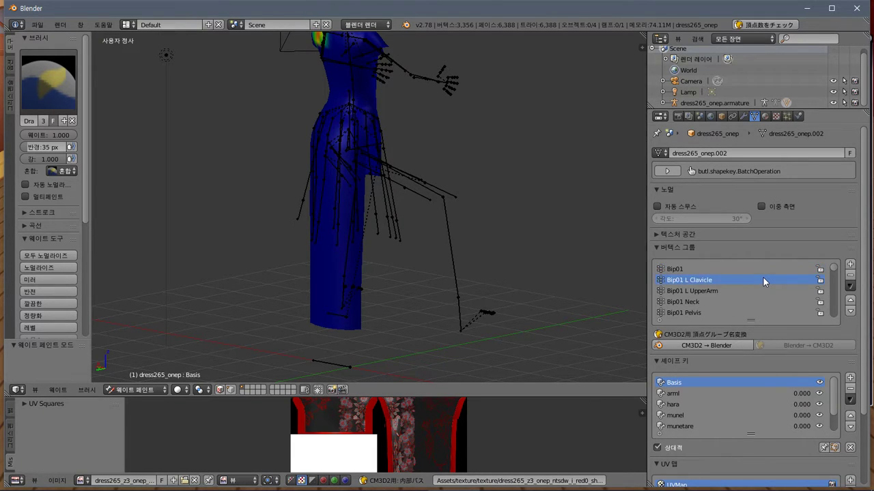
ctrl+scroll(762, 276, down, 8)
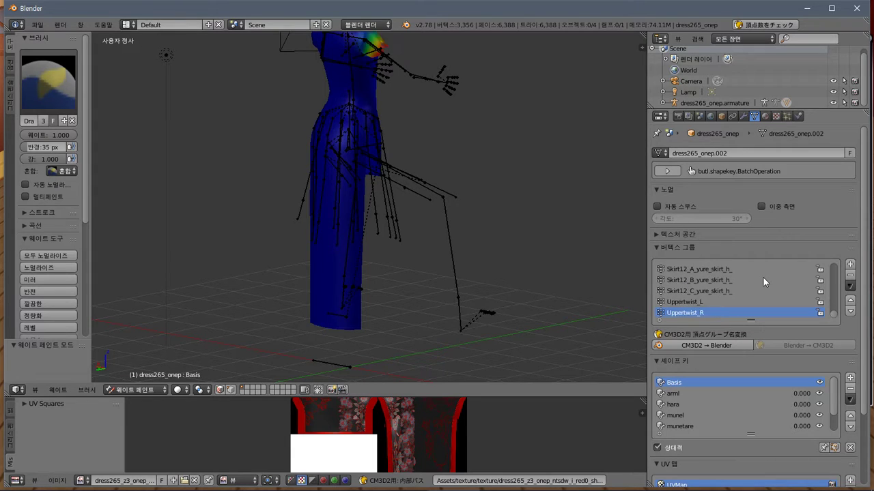
ctrl+scroll(762, 277, up, 9)
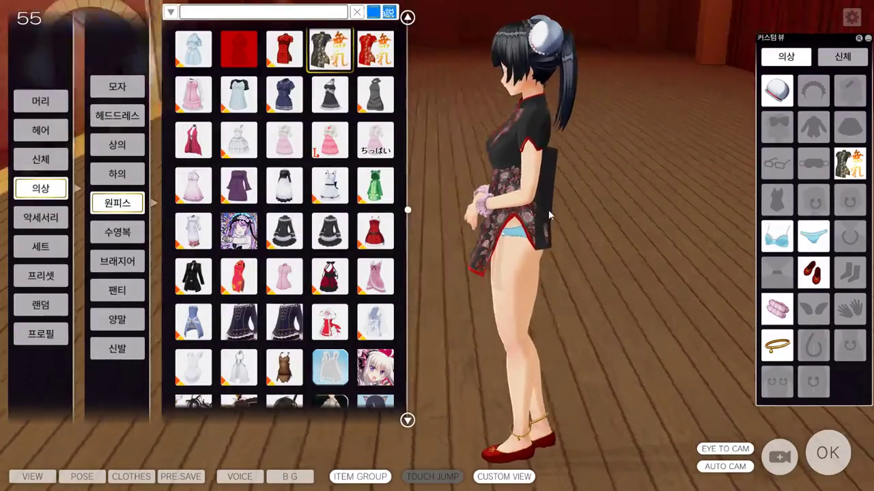
Return to Custom Order Maid 3D2, examine the dress's back panel from the side and briefly show the body adjustment sliders
drag(550, 216, 568, 214)
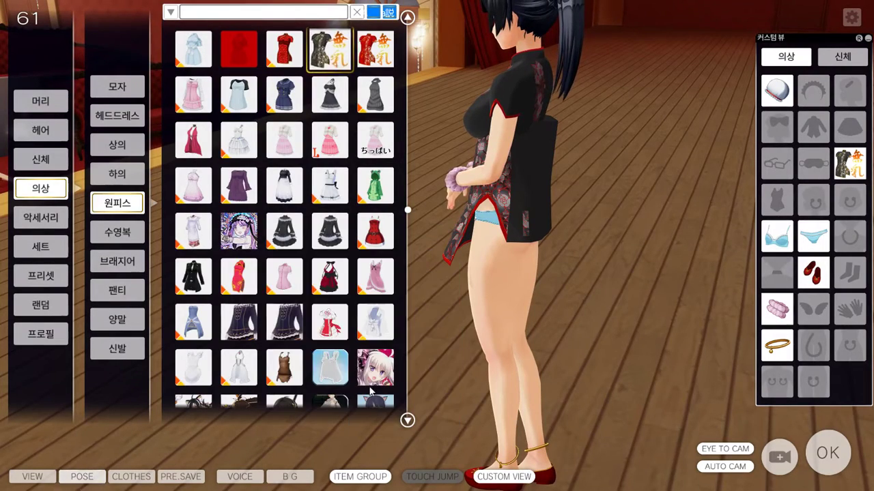
drag(416, 341, 546, 272)
key(F5)
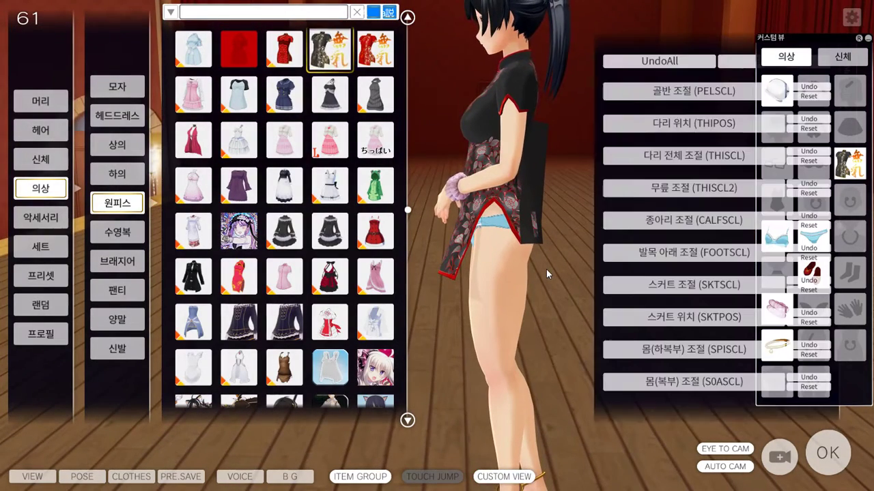
key(F5)
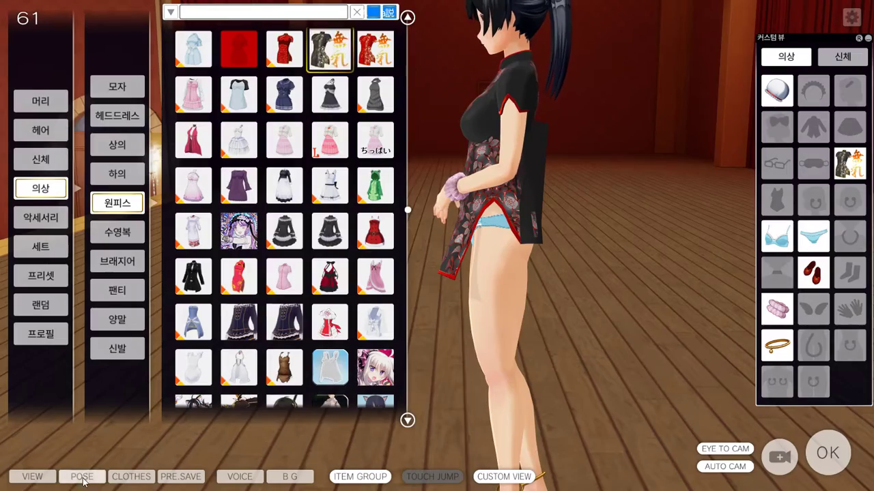
Put the maid in the hand-on-hip standing pose and view the dress's back panel
click(82, 477)
click(412, 366)
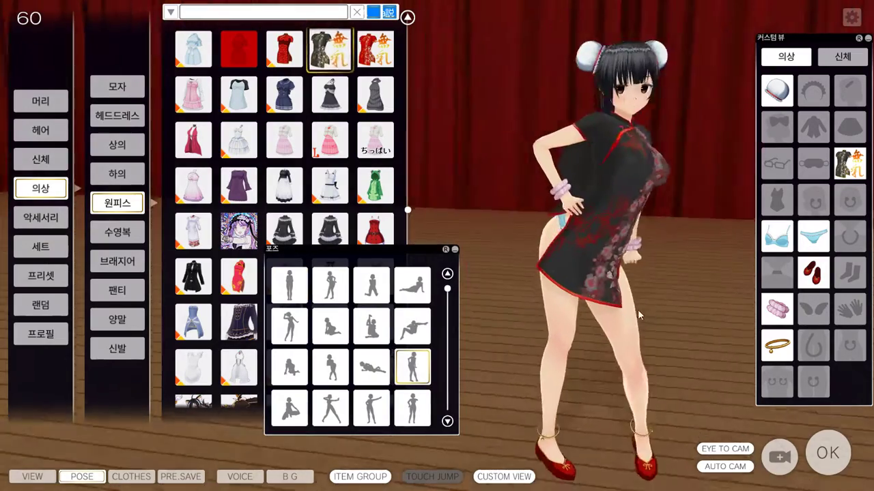
drag(638, 315, 505, 292)
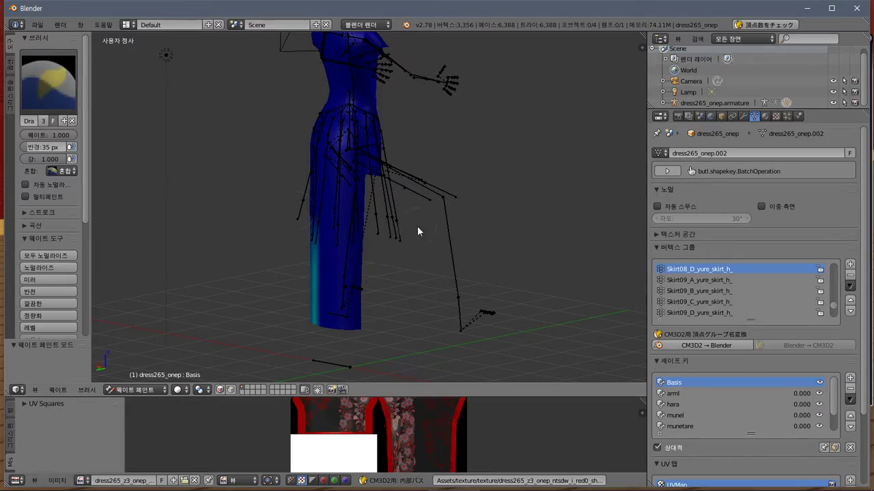
Switch to Blender and review the back skirt's bone weights from Skirt08_D back to Skirt07_D_yure_skirt_h_
middle_drag(455, 246, 352, 258)
click(745, 299)
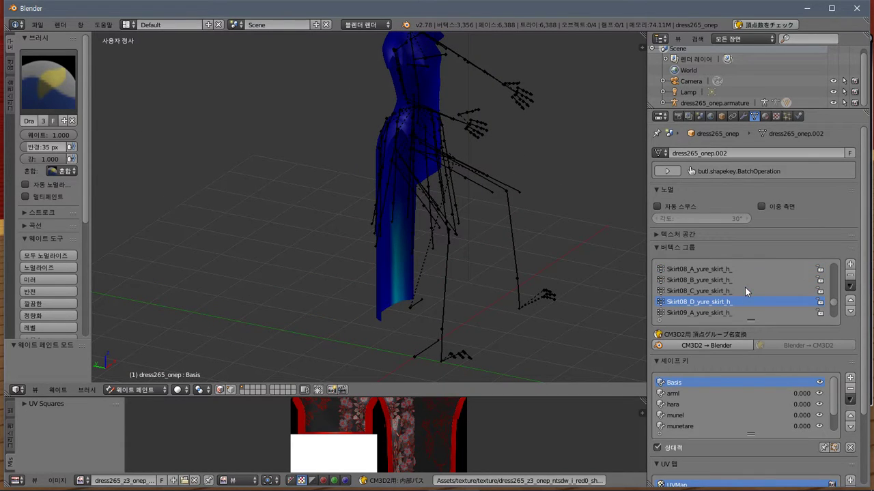
scroll(740, 290, up, 3)
click(733, 292)
click(730, 278)
click(732, 291)
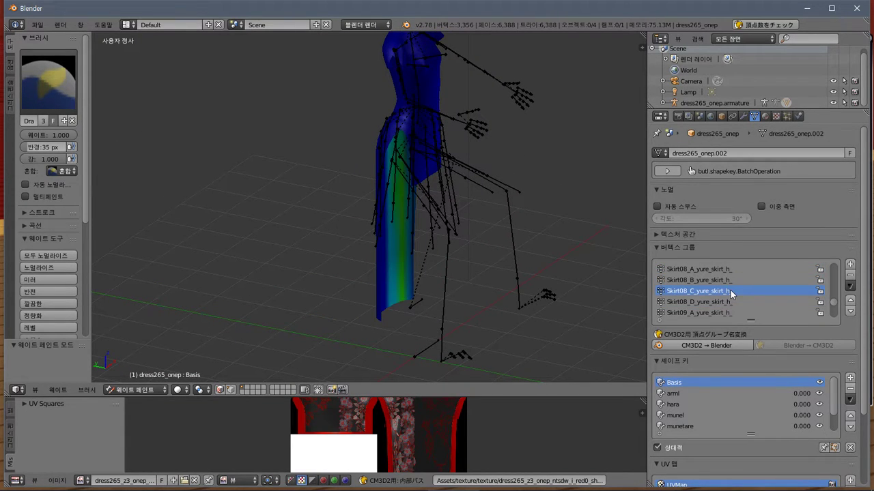
click(729, 281)
scroll(729, 281, up, 2)
click(729, 279)
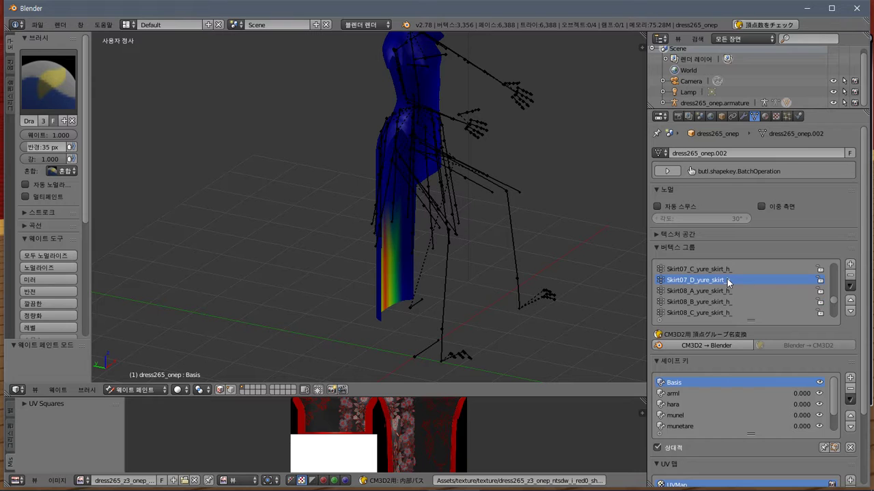
scroll(727, 280, up, 15)
middle_drag(421, 197, 471, 248)
scroll(459, 189, up, 2)
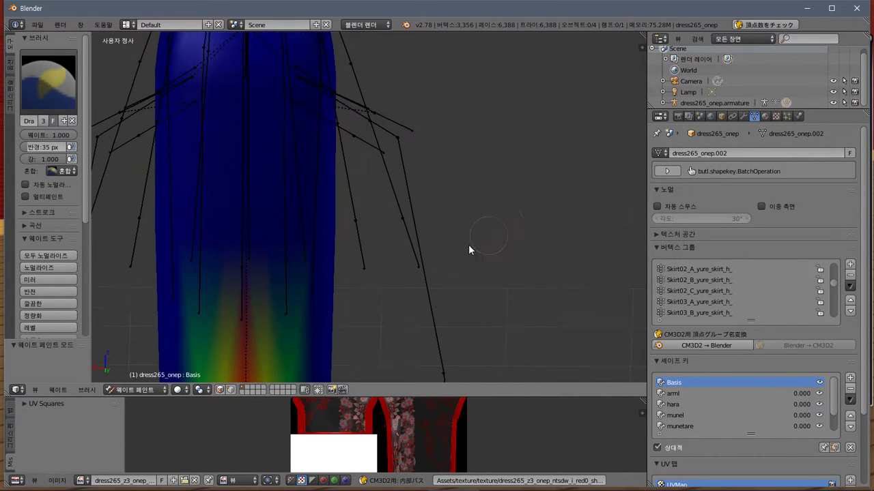
Leave weight painting, open dress265_onep.armature in Edit Mode and show the Skirt07_C bone in the right side view
click(140, 389)
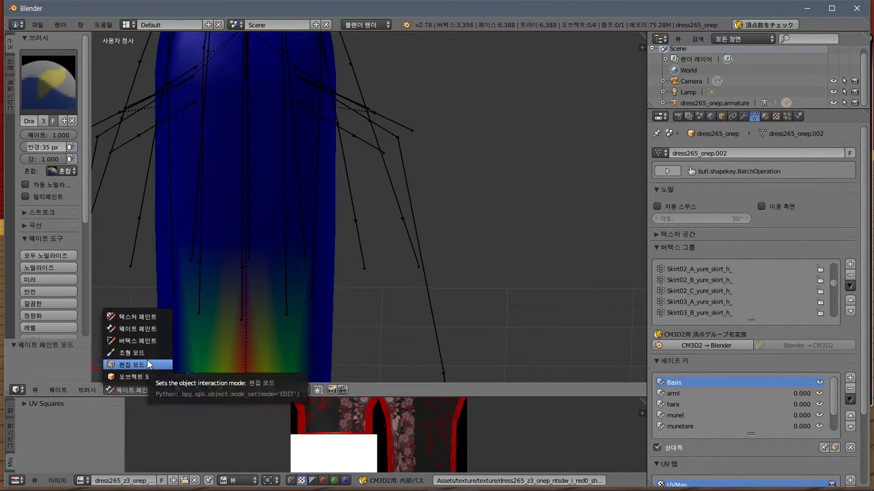
click(147, 376)
click(383, 166)
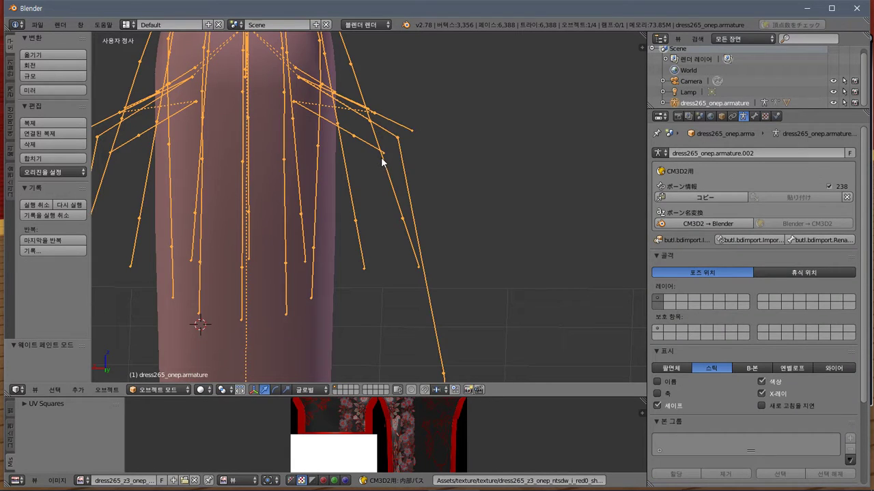
middle_drag(384, 164, 284, 318)
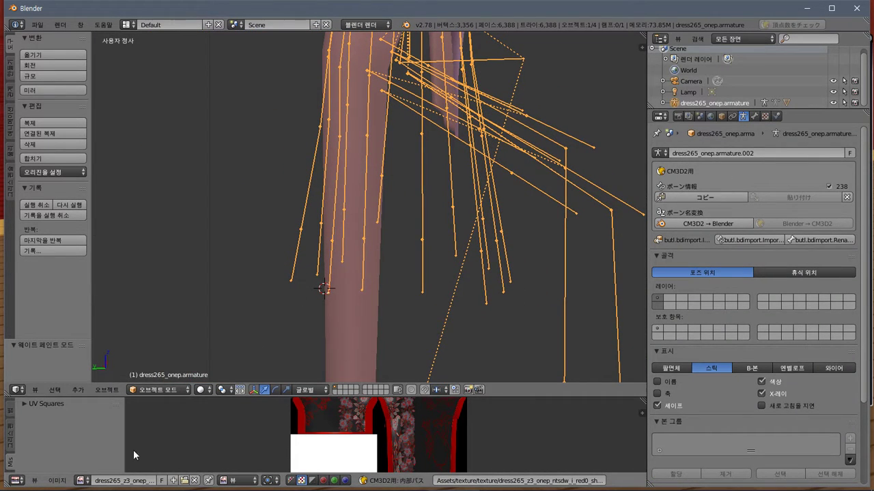
click(155, 390)
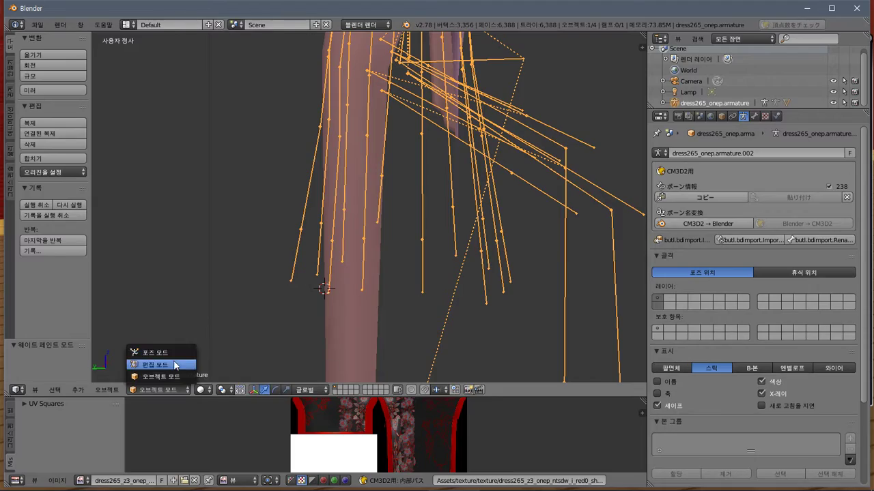
click(163, 364)
middle_drag(364, 259, 453, 261)
right_click(384, 134)
key(KP_3)
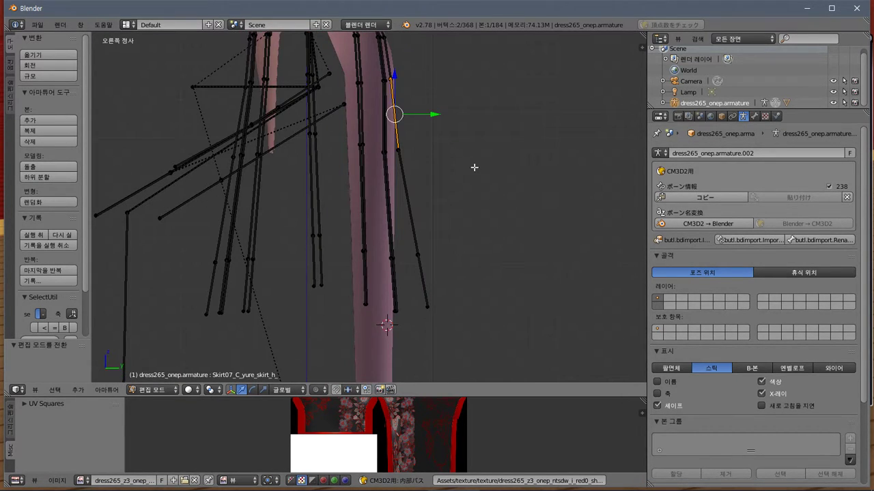
key(r)
right_click(491, 159)
right_click(396, 165)
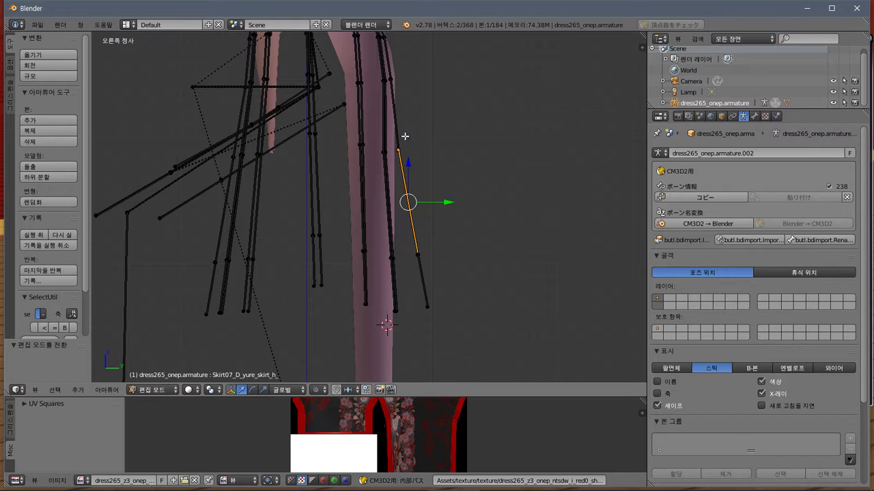
Move the lower bones of the back skirt chains down along the global Z axis
scroll(456, 177, down, 5)
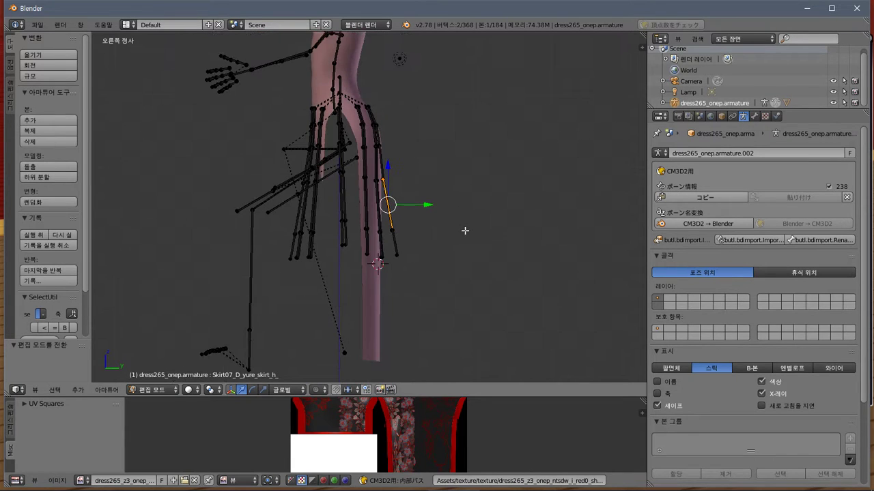
scroll(472, 226, up, 3)
shift+middle_drag(473, 228, 468, 209)
key(b)
drag(461, 106, 363, 267)
scroll(364, 269, down, 1)
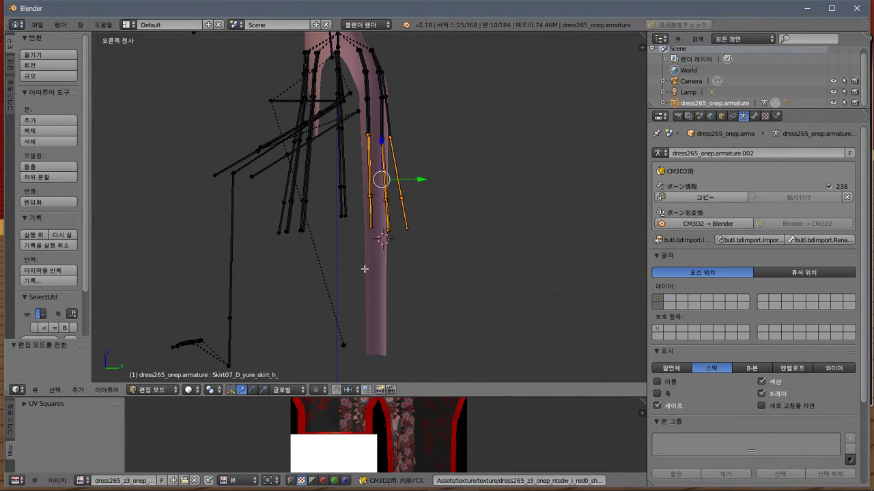
key(g)
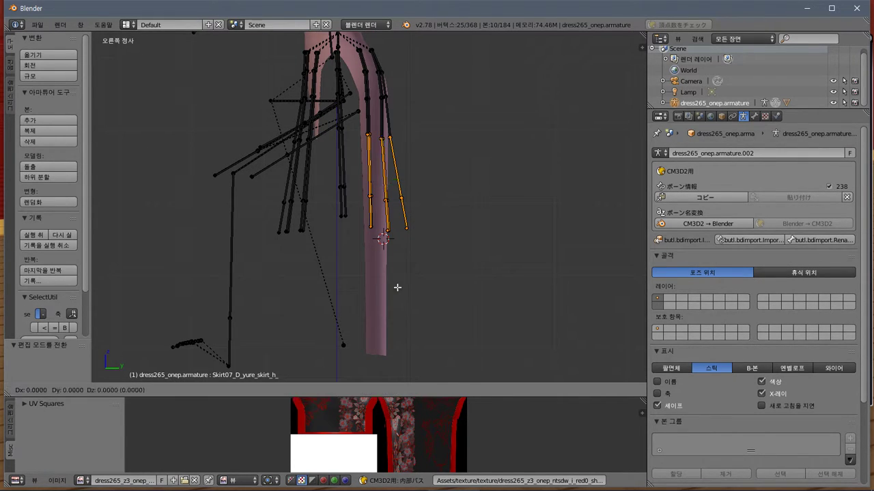
key(y)
key(z)
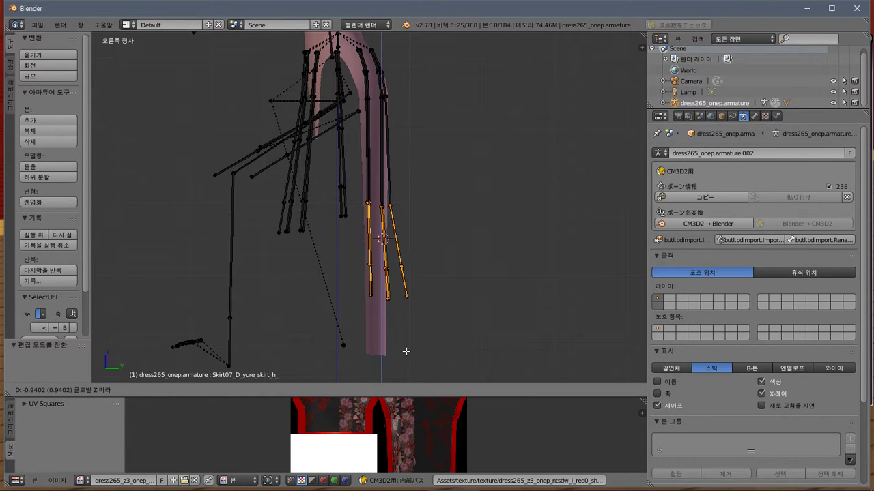
click(417, 314)
Move the lowest bones of the back skirt chains down along Z to the hem of the lengthened panel
key(a)
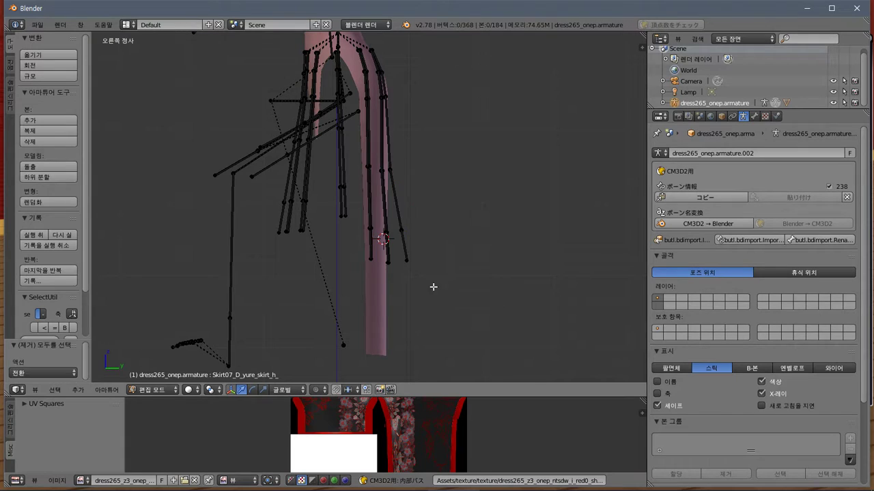
key(b)
drag(430, 228, 362, 273)
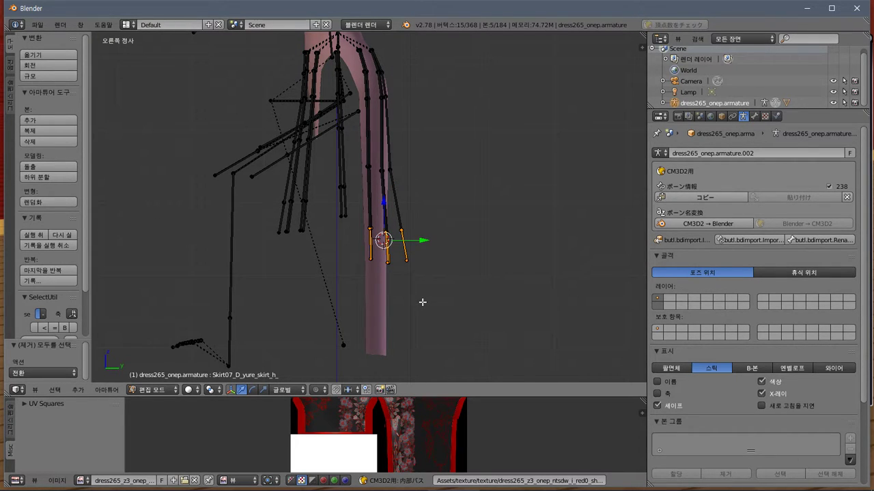
key(g)
key(z)
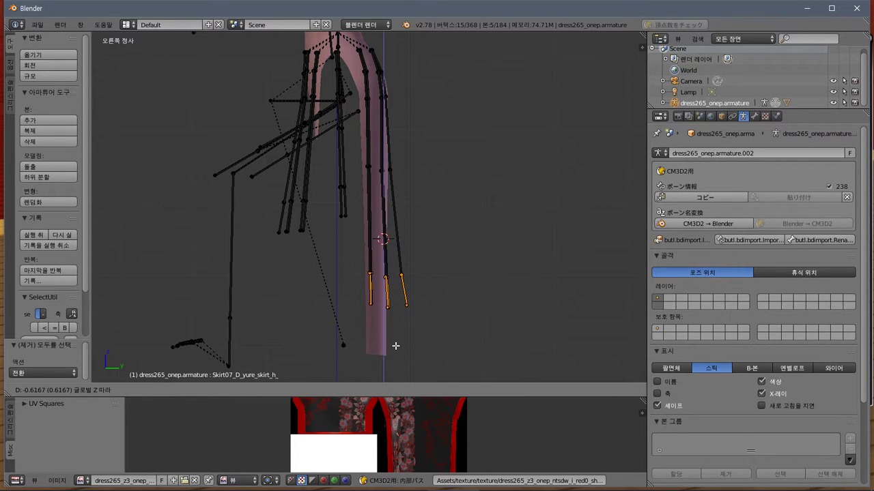
click(396, 51)
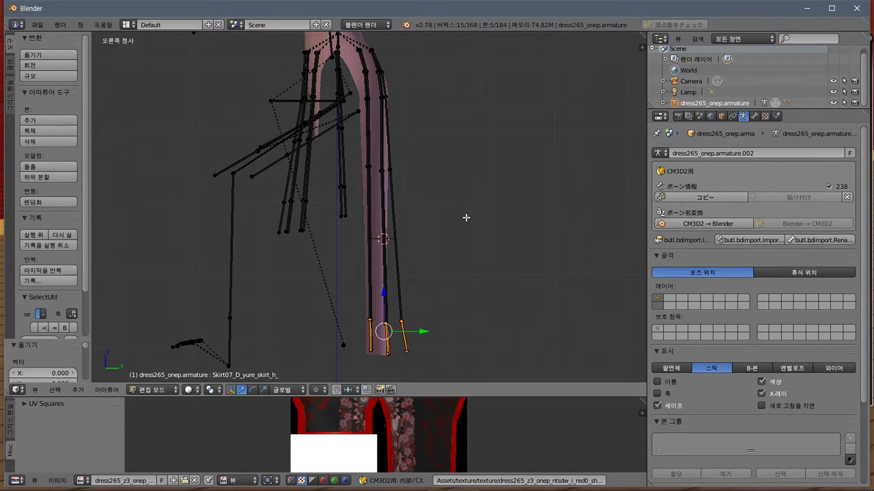
Lower the middle joints of the back skirt chains along Z to even out the bone lengths
key(a)
key(b)
drag(415, 159, 357, 193)
key(g)
key(z)
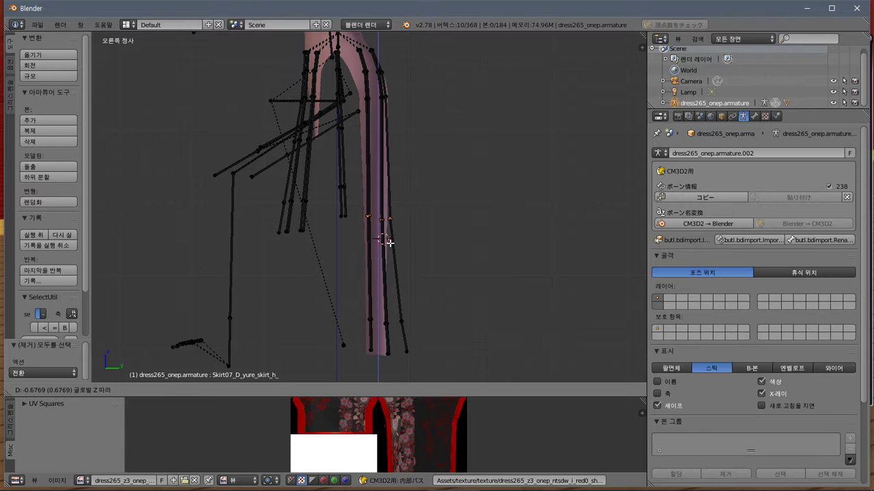
click(395, 240)
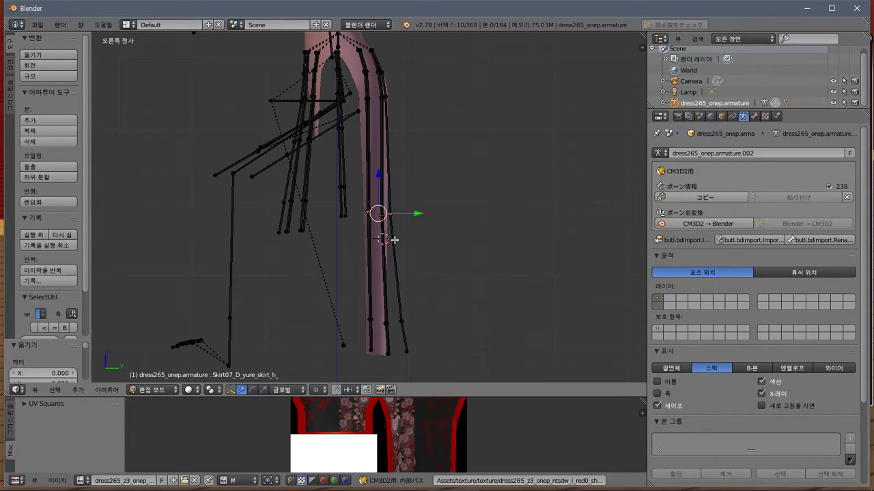
Shift the lower bones of the rearmost skirt chains by about 0.0075 along the global Y axis
key(a)
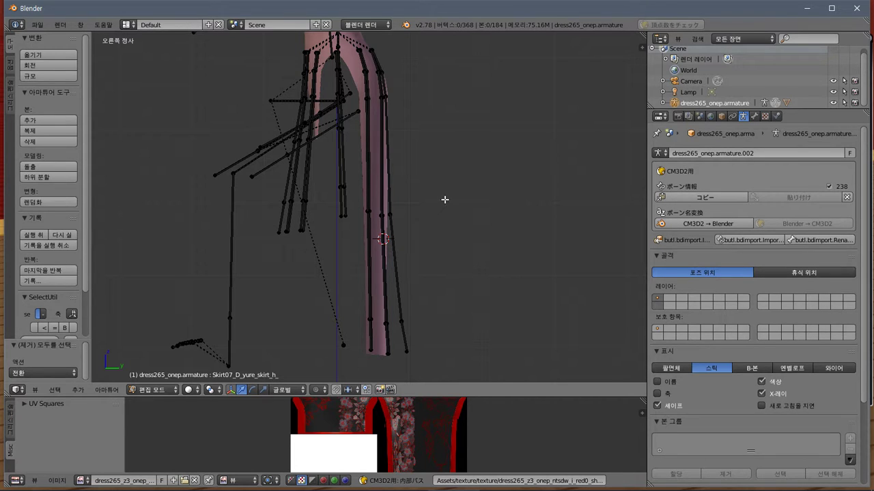
key(b)
drag(445, 200, 376, 375)
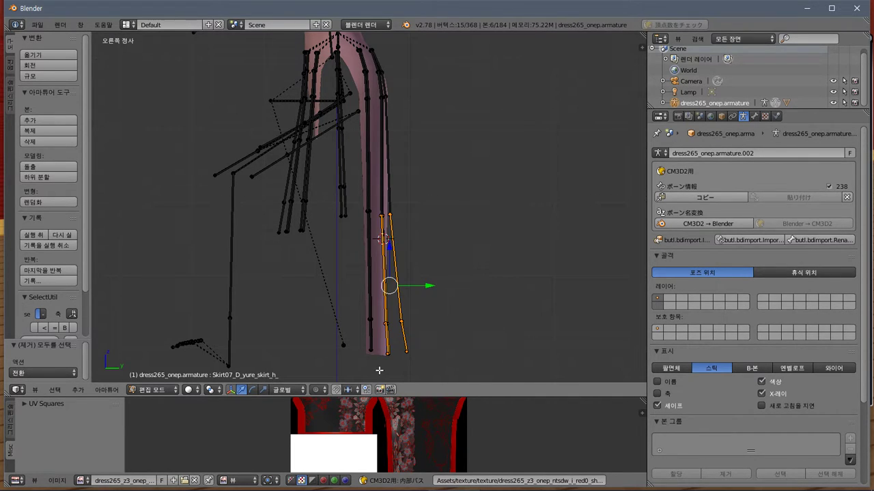
key(g)
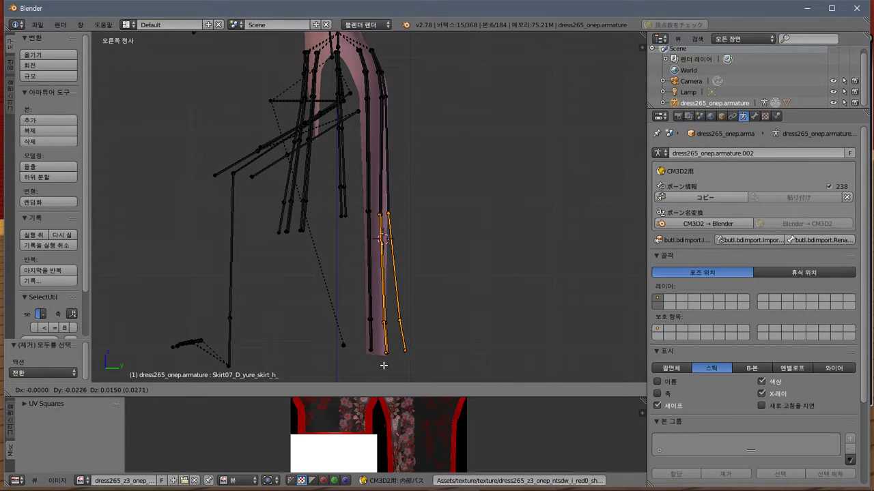
key(x)
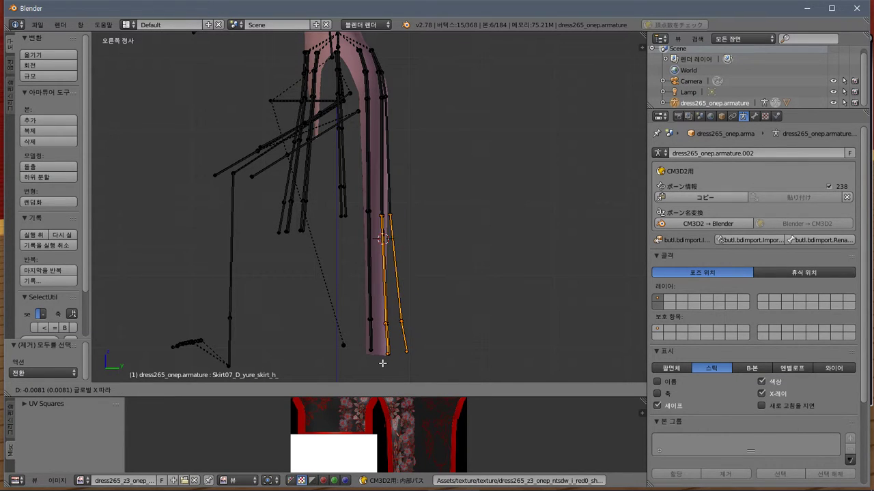
key(z)
key(y)
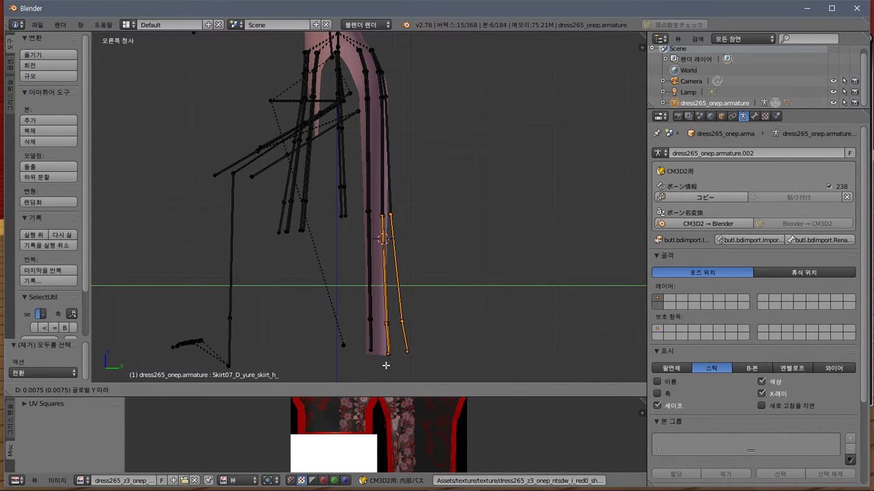
click(386, 366)
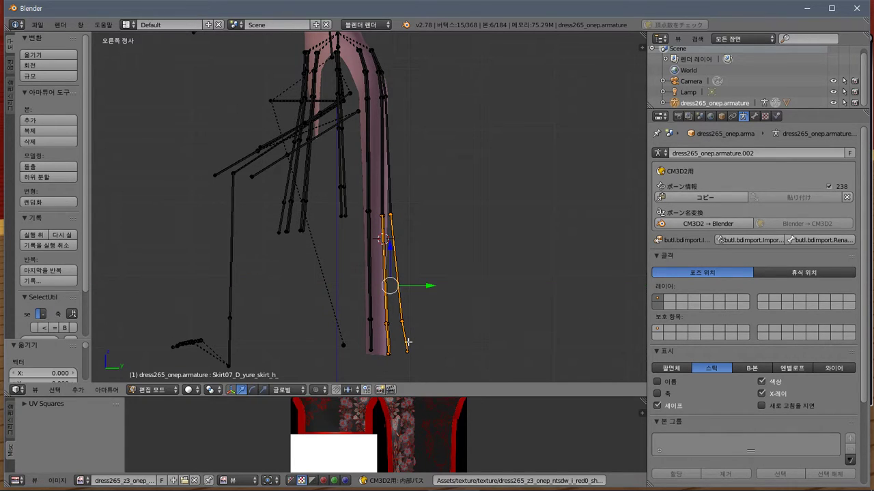
Deselect the bones, return to Object Mode and select the dress265_onep mesh
click(37, 24)
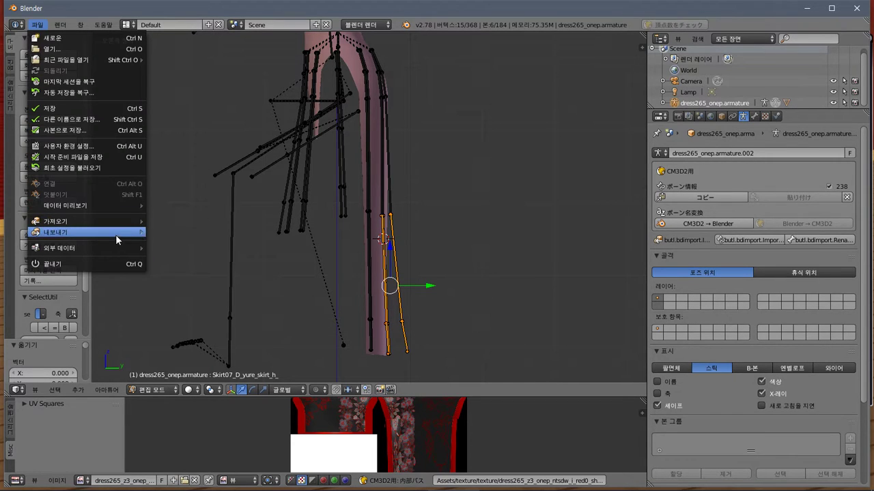
key(a)
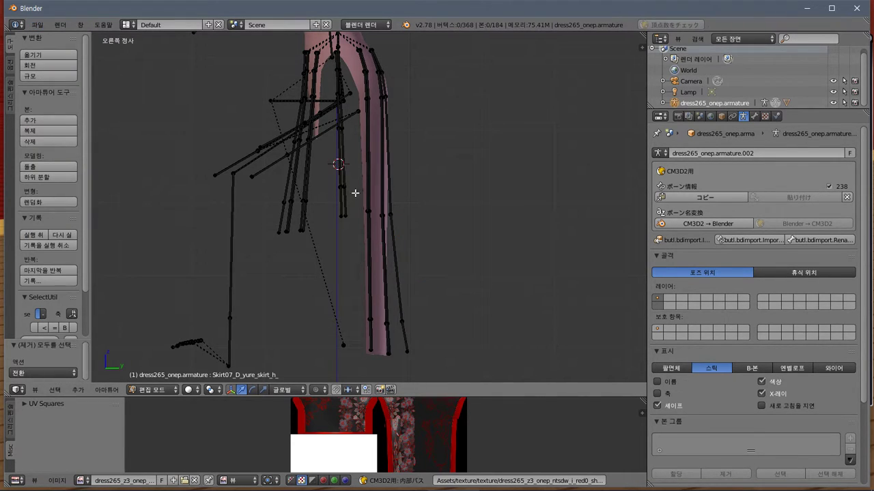
right_click(374, 178)
key(Tab)
right_click(382, 257)
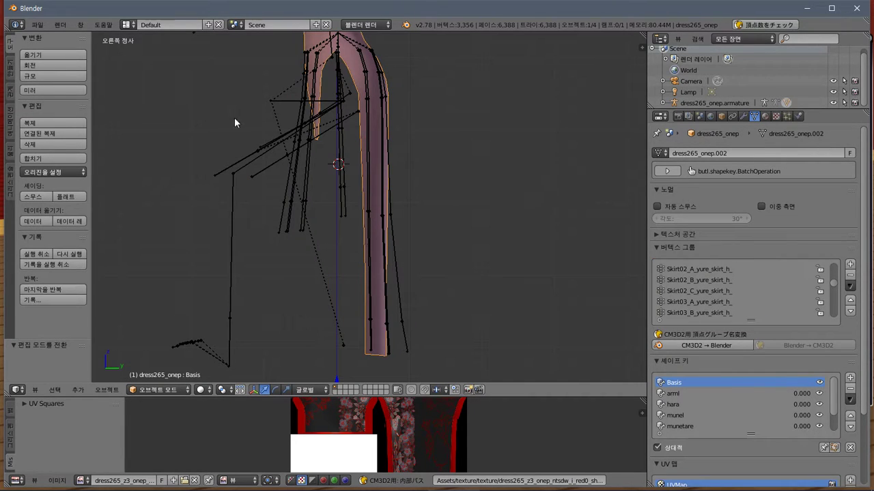
Export the dress as a CM3D2 model, overwriting dress265_onep_lilly.model
click(37, 25)
mouse_move(111, 232)
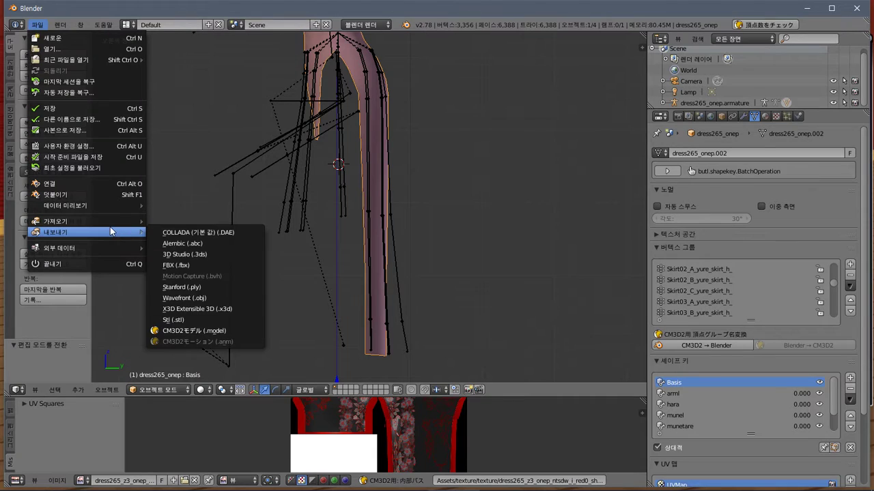
click(205, 331)
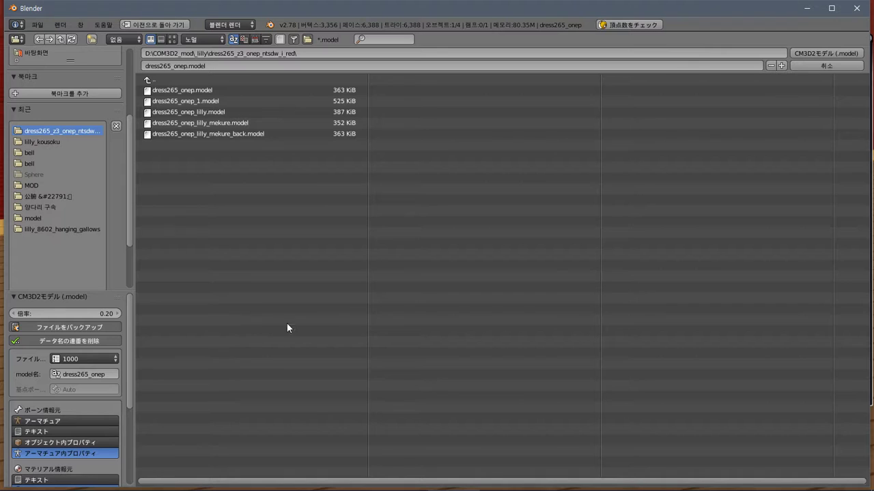
click(234, 109)
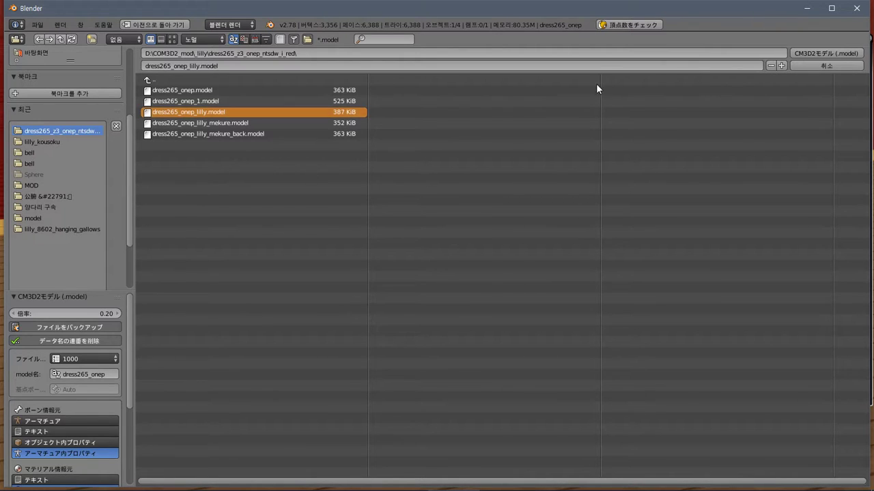
click(804, 52)
Switch to Custom Order Maid 3D2, reload the black China dress by way of the red one, and view its back
key(alt+Tab)
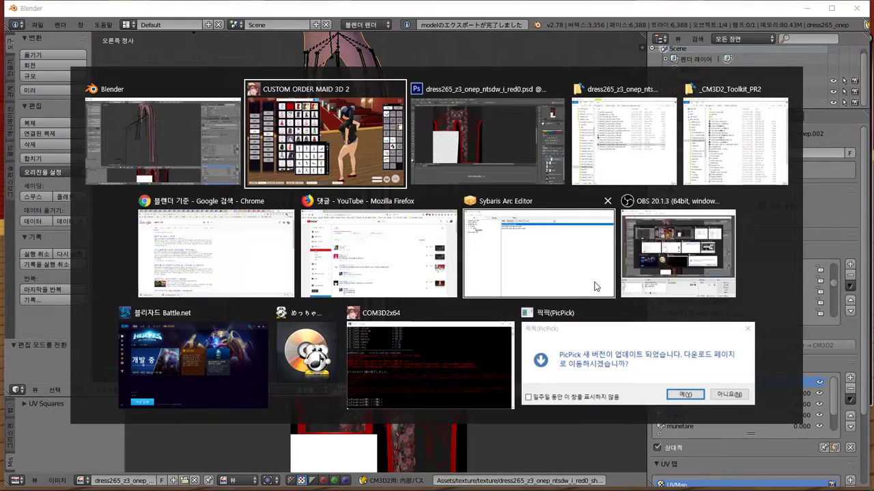
click(375, 49)
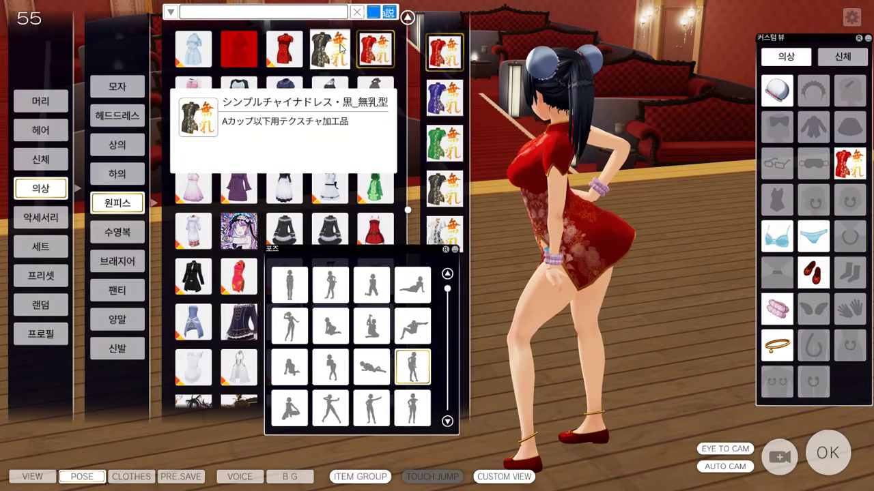
click(341, 47)
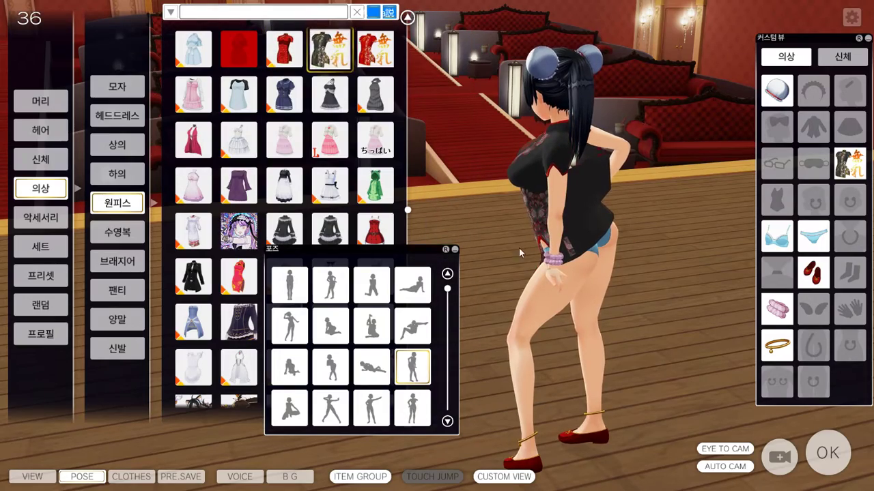
right_drag(509, 266, 614, 247)
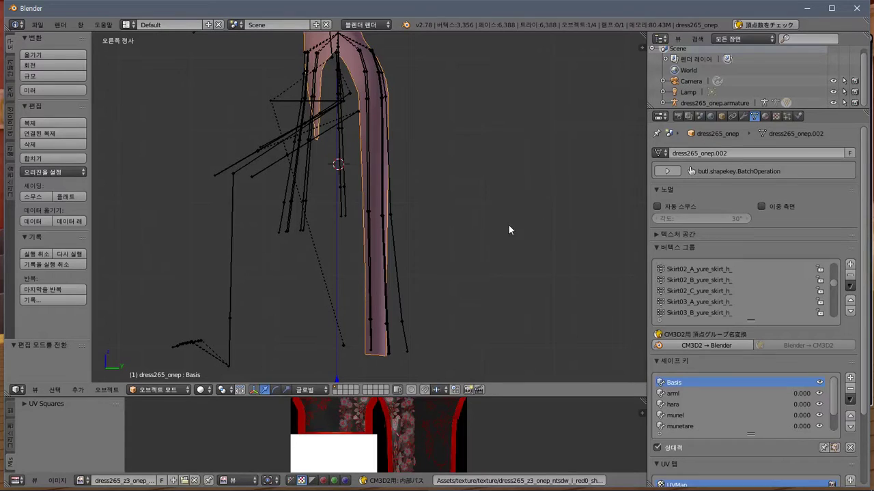
Return to Blender and open the list of export formats for the selected dress
click(37, 25)
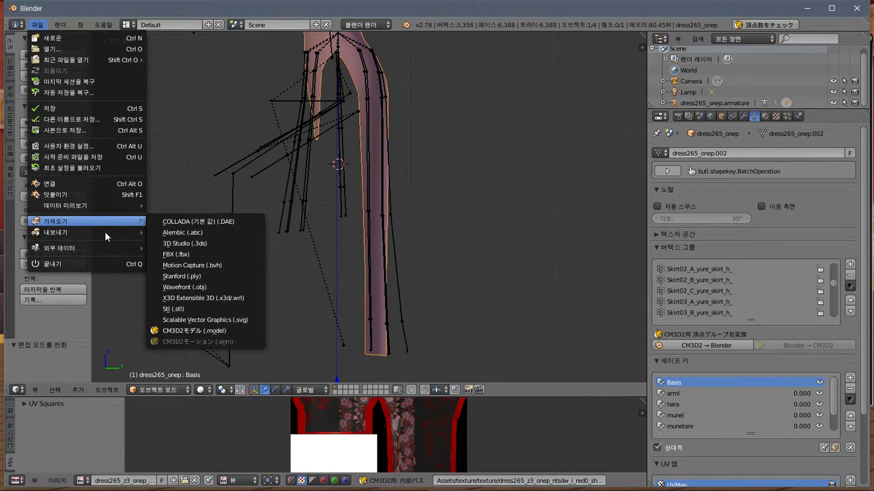
mouse_move(124, 234)
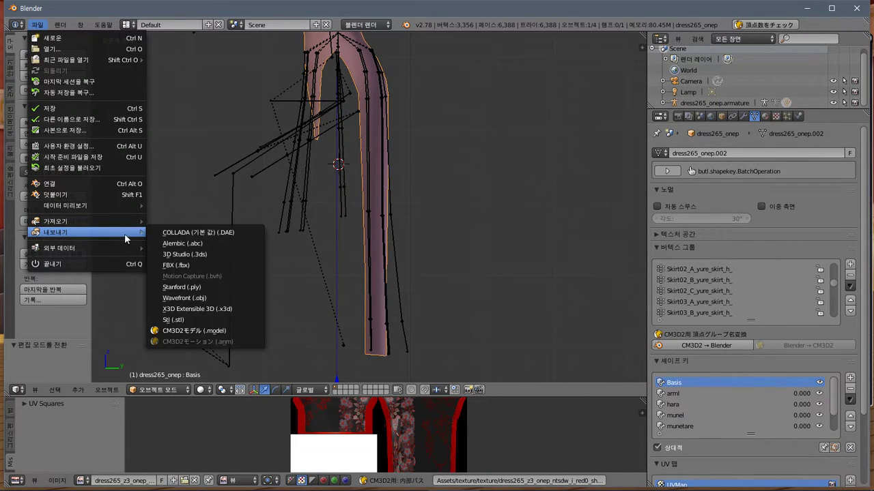
Open the CM3D2 model export for the dress and leave it without saving
click(232, 331)
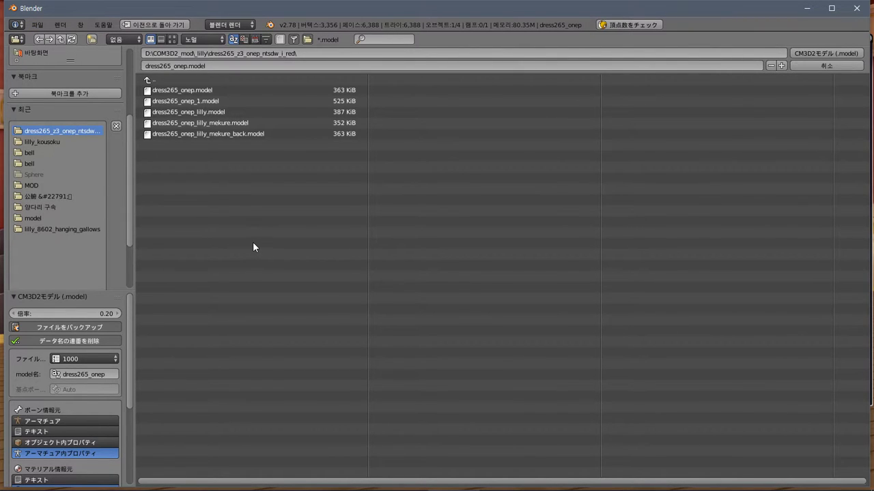
key(Return)
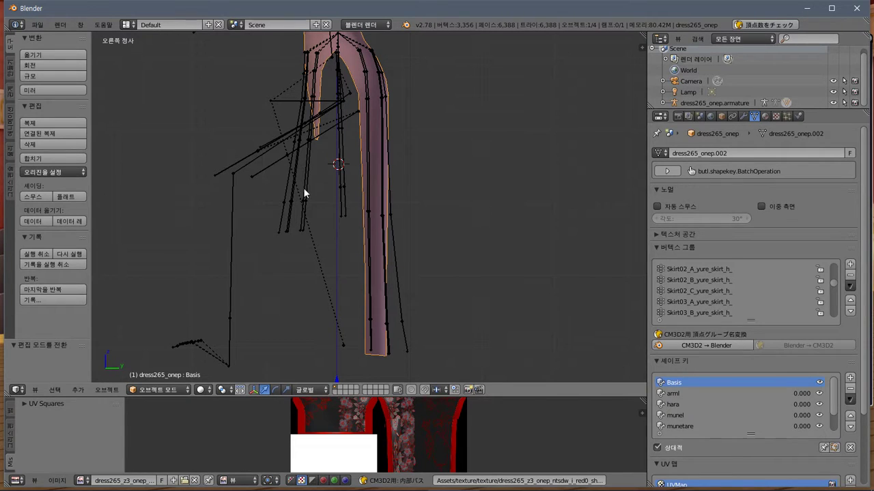
Switch to the dress265_z3_onep_ntsdw_i_red folder window and fit the modification date column to its contents
click(116, 482)
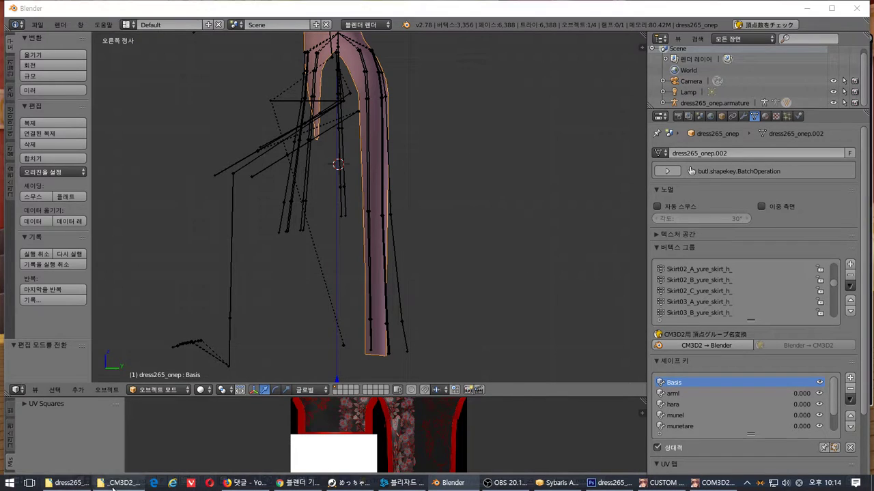
click(68, 483)
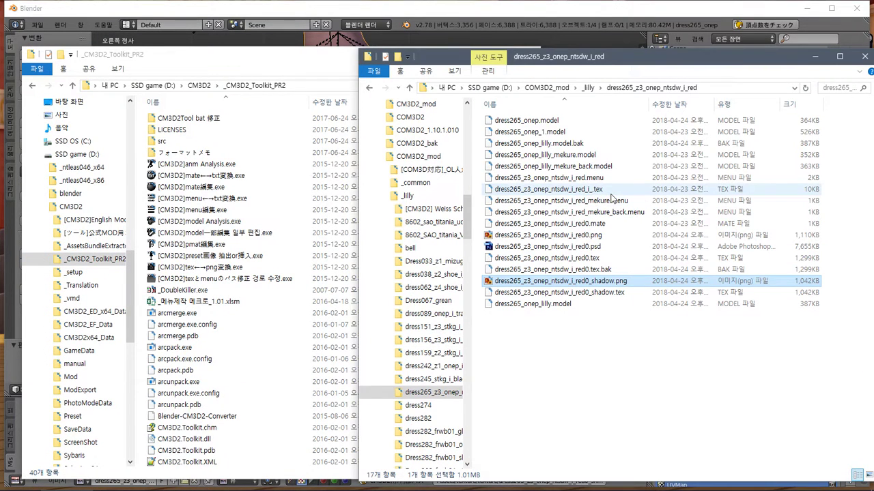
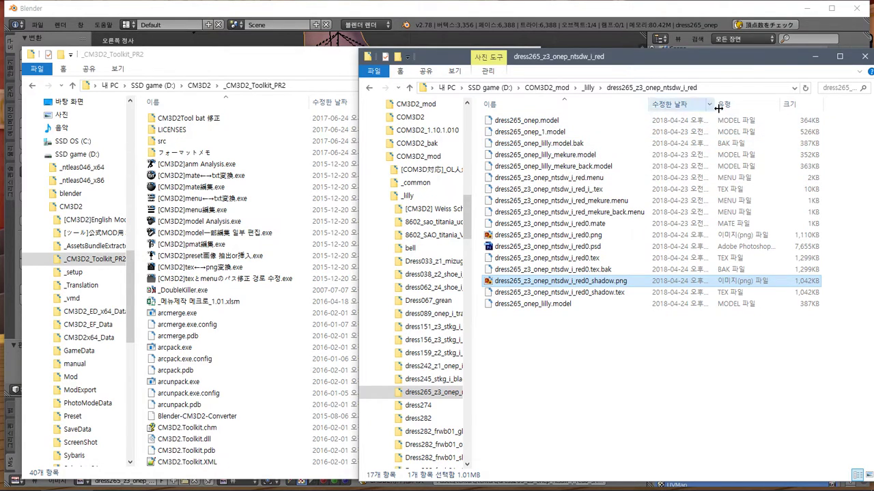
double_click(716, 103)
click(685, 144)
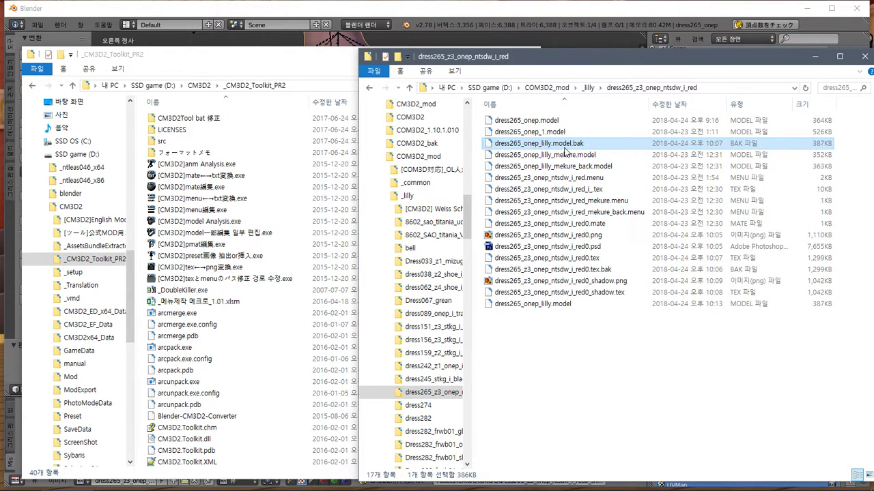
Rename dress265_onep_lilly.model as dress265_onep_lilly2.model
click(572, 145)
key(Return)
click(550, 305)
click(550, 304)
key(Right)
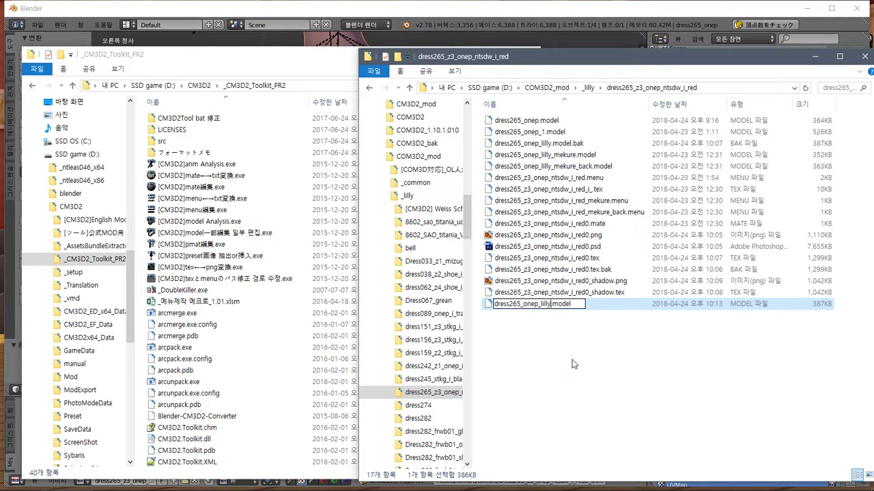
text(2)
key(Return)
Restore the backup model by renaming dress265_onep_lilly.model.bak as dress265_onep_lilly.model
click(551, 145)
click(550, 146)
click(550, 144)
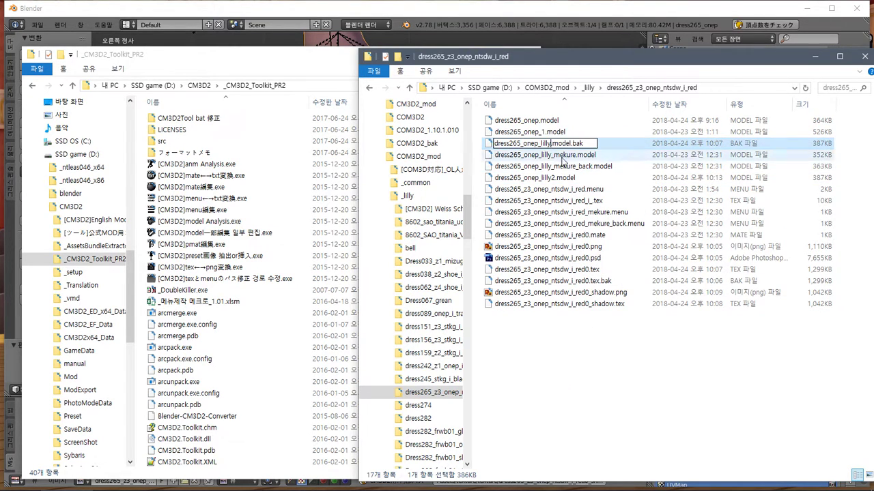
key(BackSpace)
key(BackSpace)
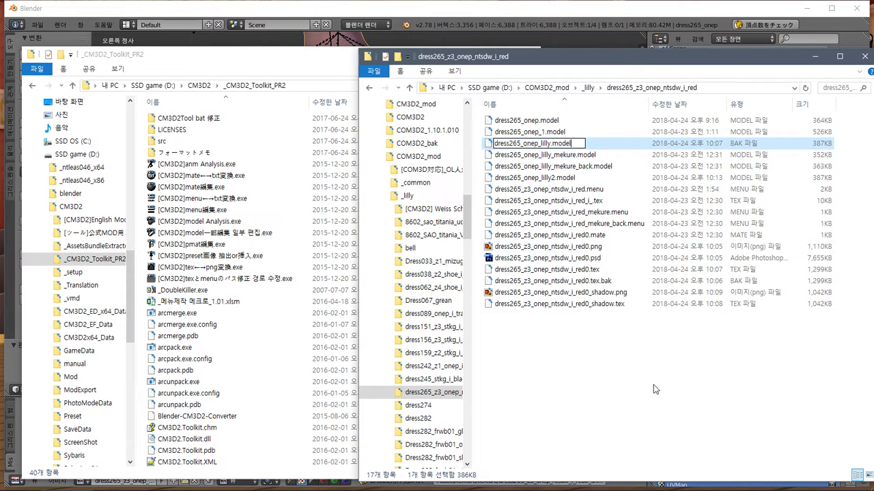
key(Return)
click(469, 258)
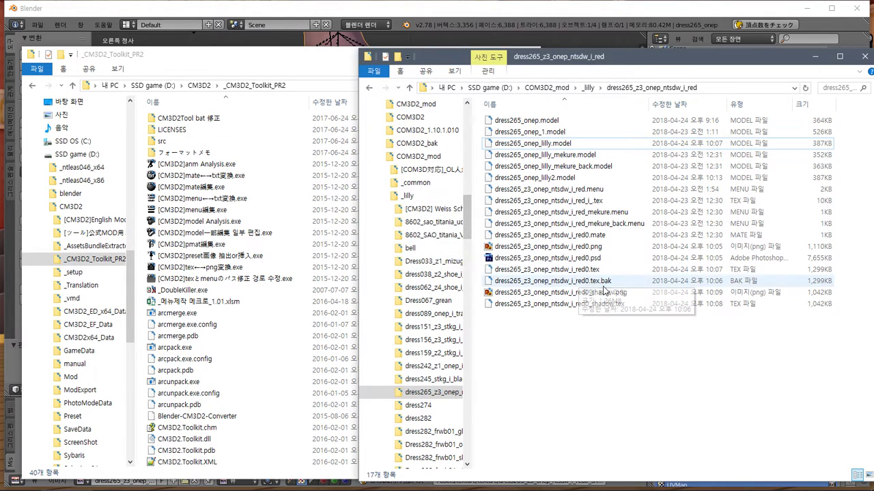
Switch to CUSTOM ORDER MAID 3D 2 and reload the black China dress by wearing the red one first
key(alt+Tab)
key(alt+Tab)
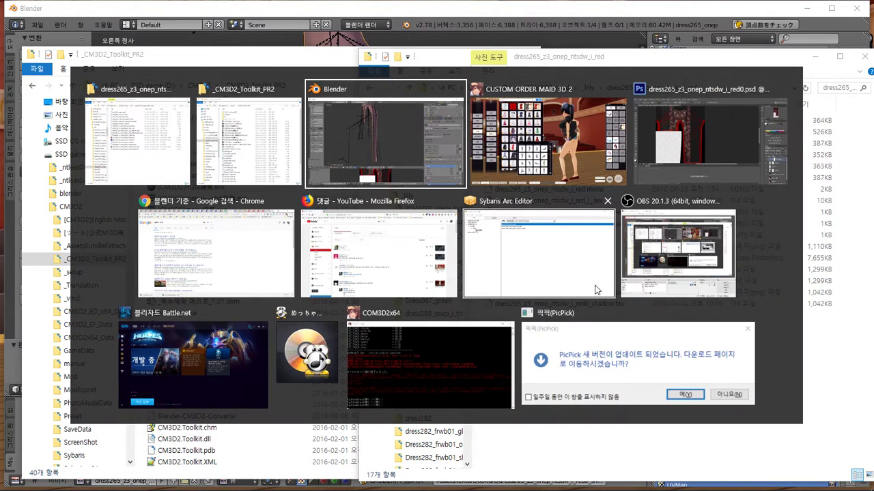
key(alt+Tab)
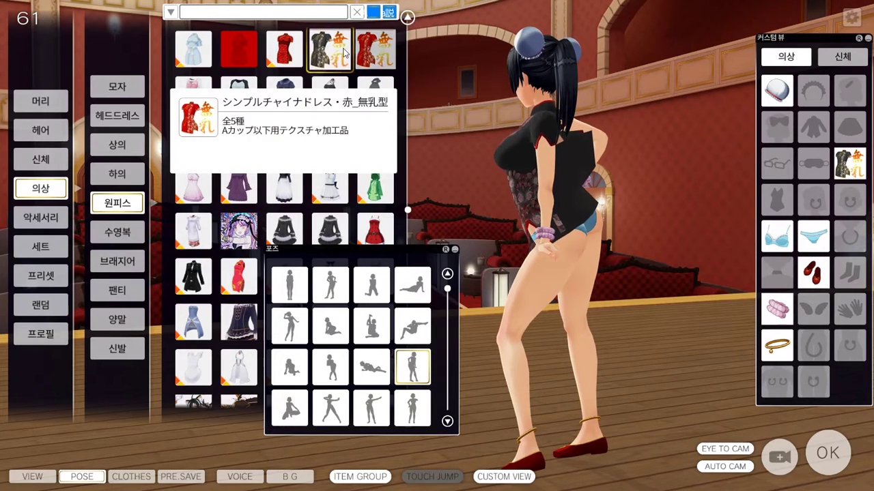
click(375, 50)
click(332, 50)
key(alt+Tab)
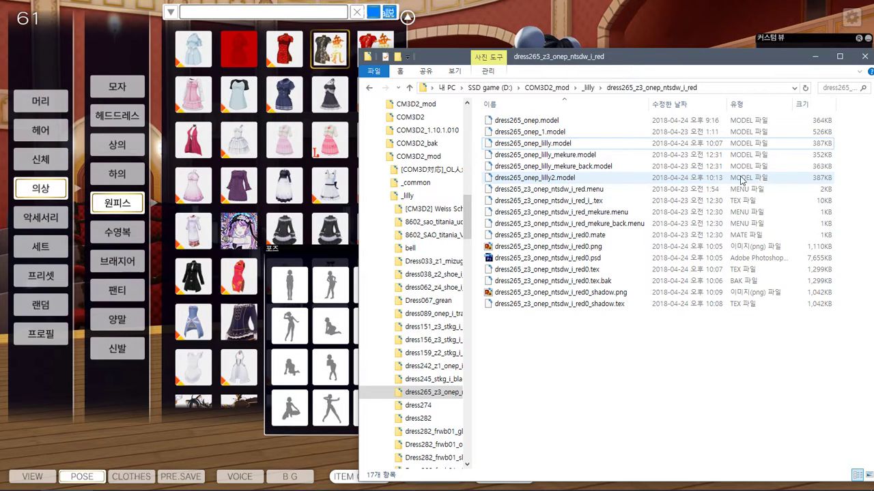
Open dress265_z3_onep_ntsdw_i_red.menu in the toolkit's menu editor, check which model file it references, and close it
click(122, 488)
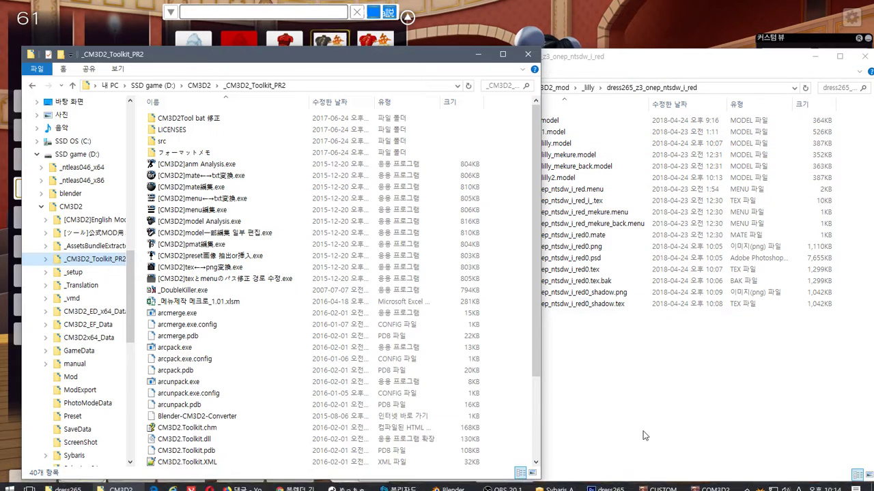
click(645, 436)
drag(548, 190, 260, 210)
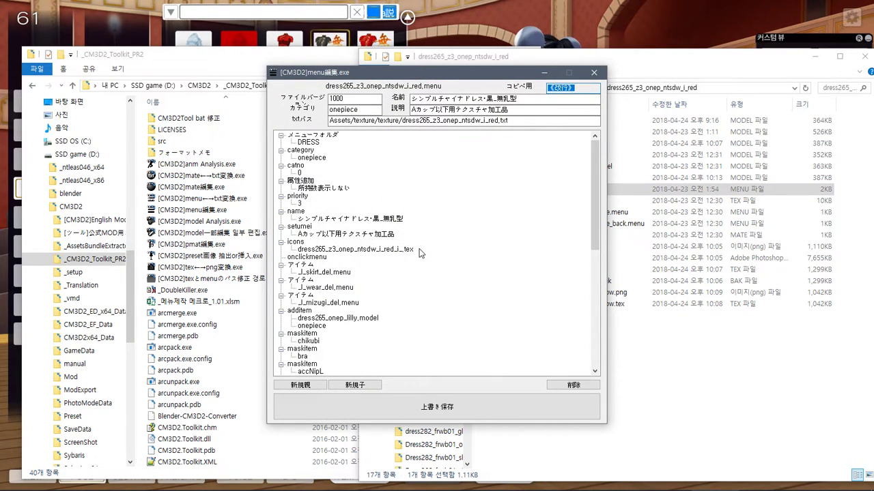
click(594, 72)
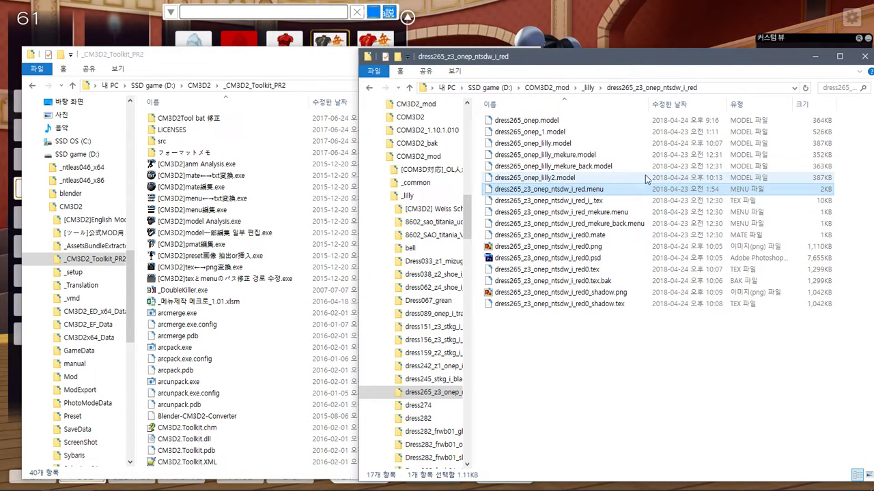
Rename dress265_onep_lilly.model as dress265_onep_lilly3.model and dress265_onep_1.model as dress265_onep_lilly.model
click(539, 133)
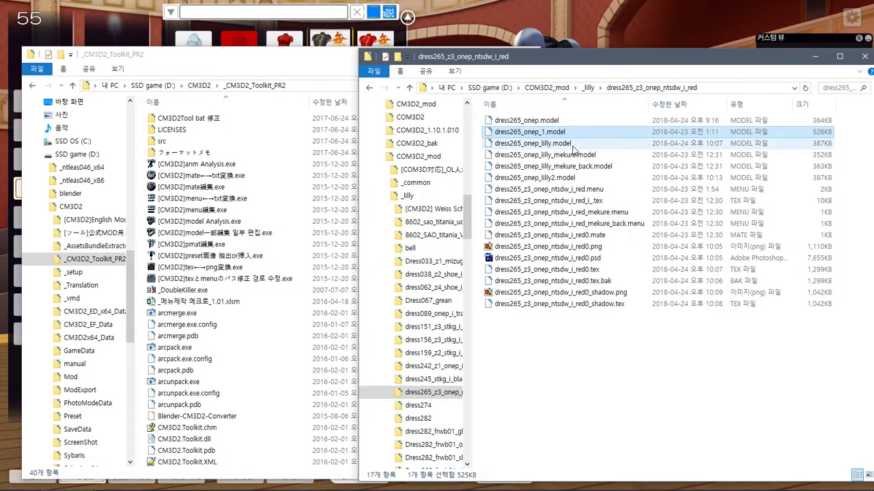
click(546, 144)
click(546, 143)
click(550, 144)
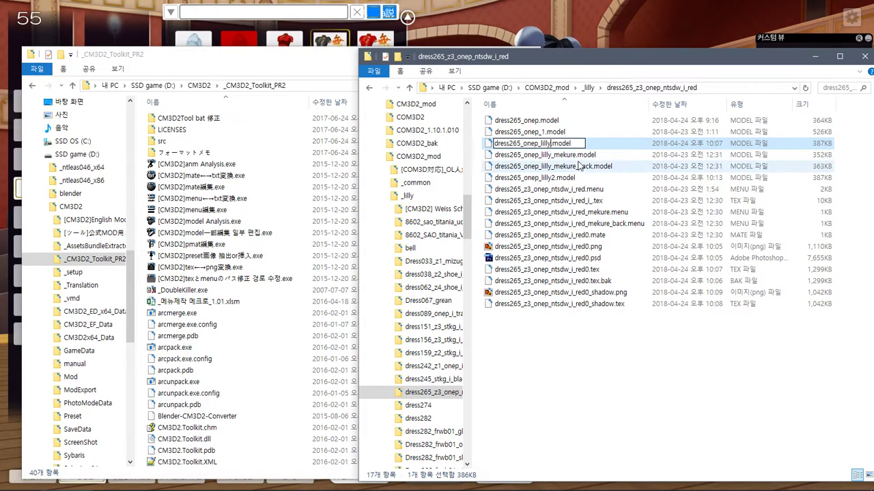
text(3)
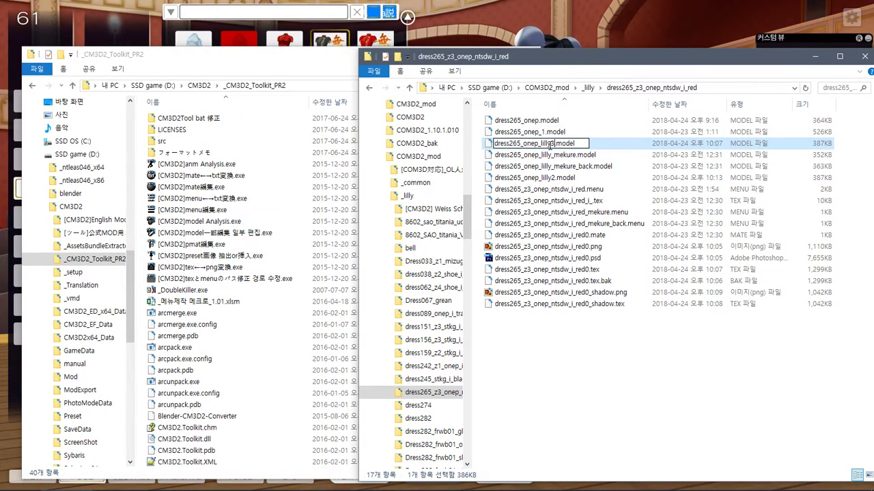
key(shift+Tab)
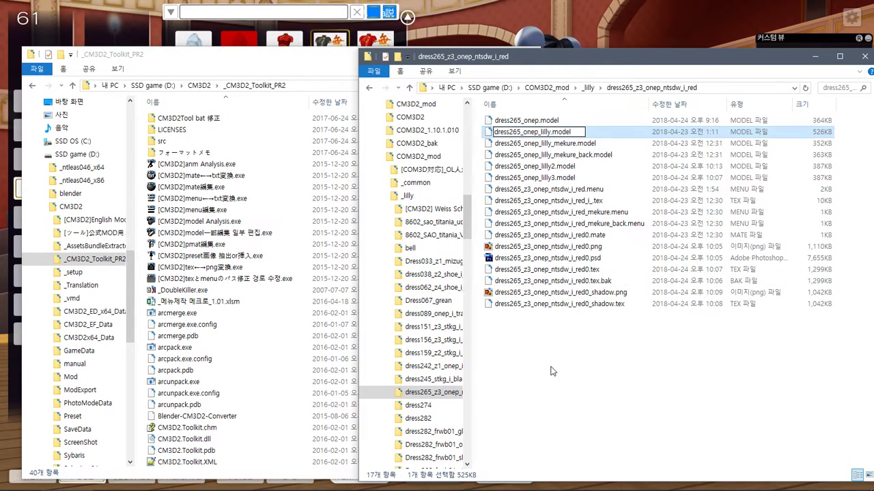
Switch to CUSTOM ORDER MAID 3D 2 and reapply the black China dress to inspect the swapped model
key(alt+Tab)
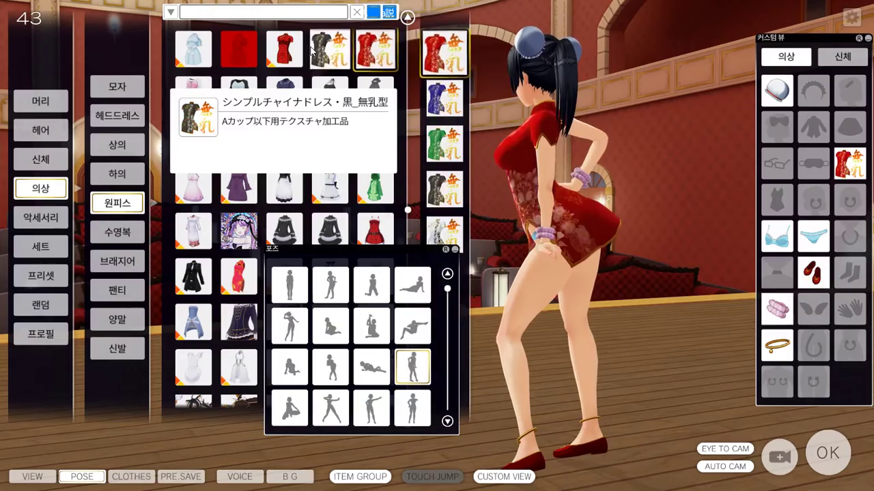
drag(697, 181, 633, 193)
key(alt+Tab)
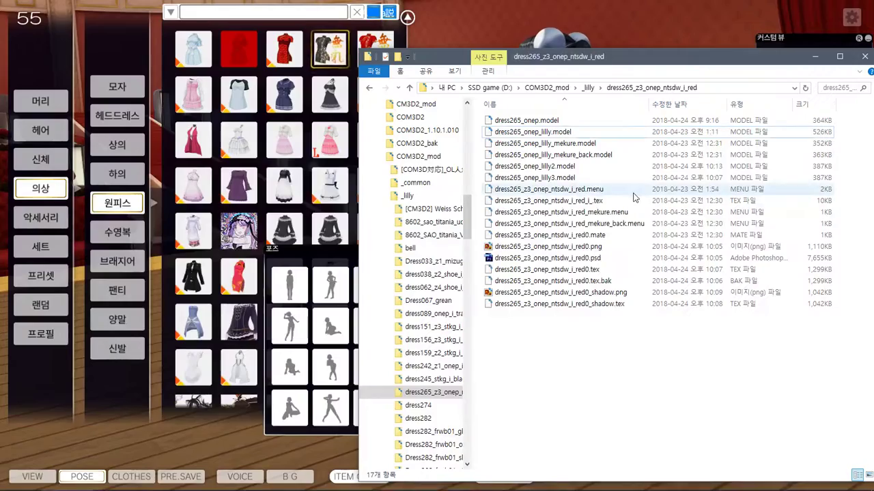
Switch to Blender and import dress265_onep_lilly.model as a CM3D2 model
key(alt+Tab)
click(589, 177)
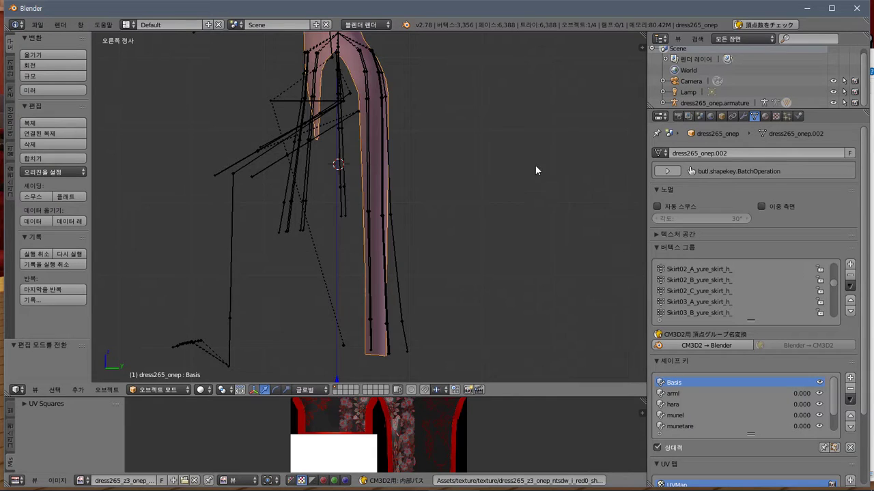
scroll(465, 147, down, 3)
click(40, 24)
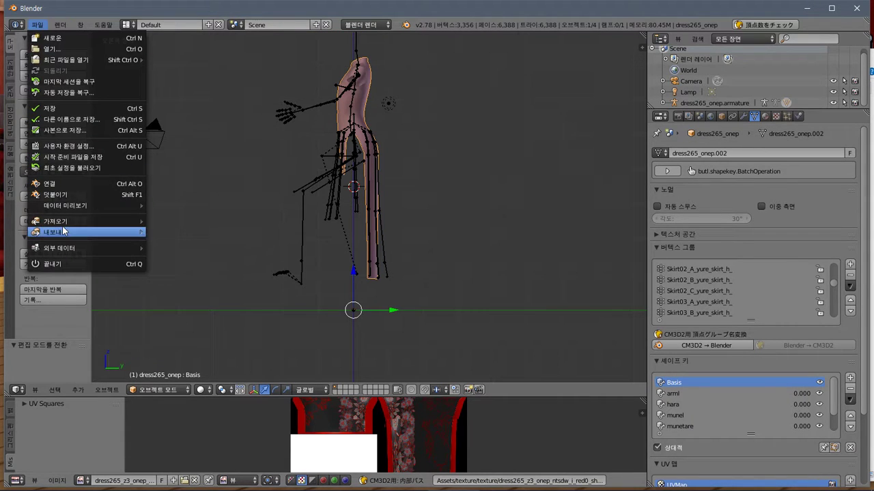
mouse_move(62, 221)
click(229, 333)
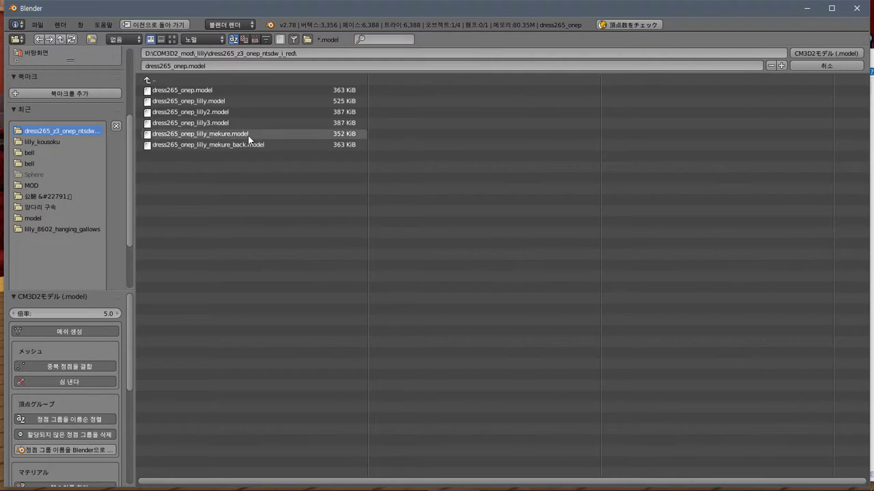
double_click(233, 101)
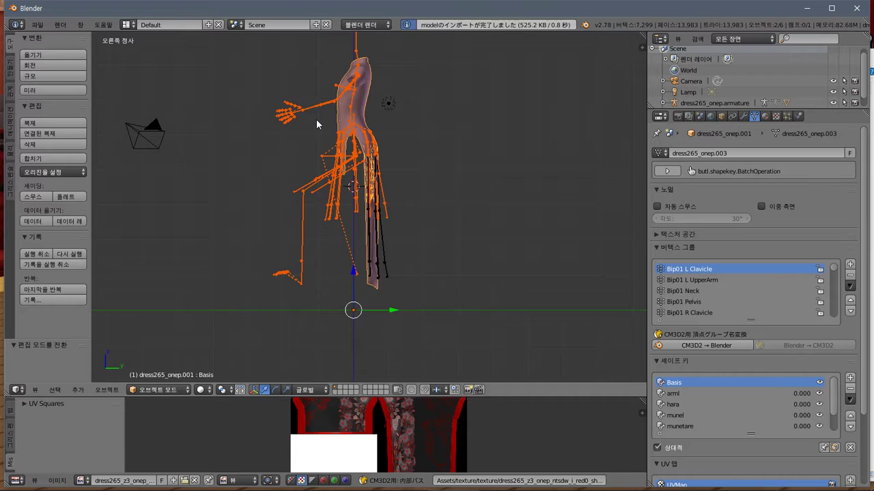
Move the imported dress and its armature about 3.8 units away, beside the original dress
scroll(303, 145, up, 4)
middle_drag(303, 145, 274, 159)
key(g)
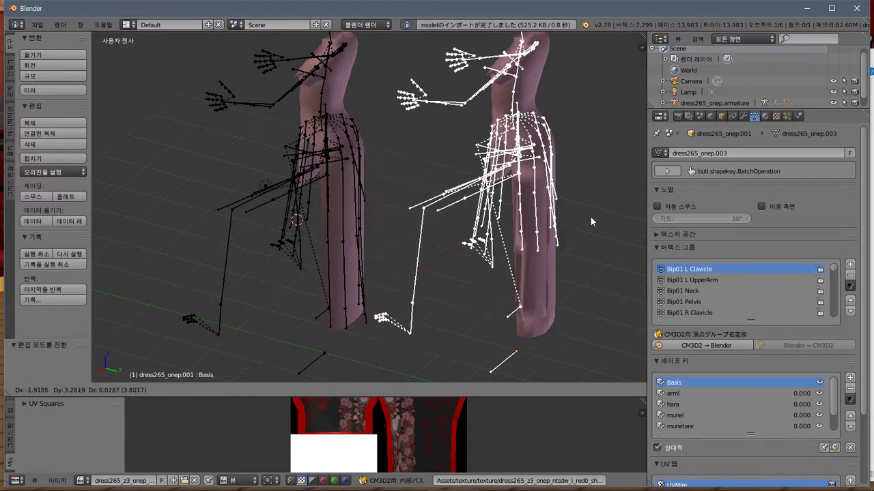
click(591, 216)
Put the imported dress in Weight Paint mode and step through its vertex groups to Skirt08_A_yure_skirt_h_
scroll(483, 202, up, 1)
middle_drag(483, 202, 511, 207)
click(170, 390)
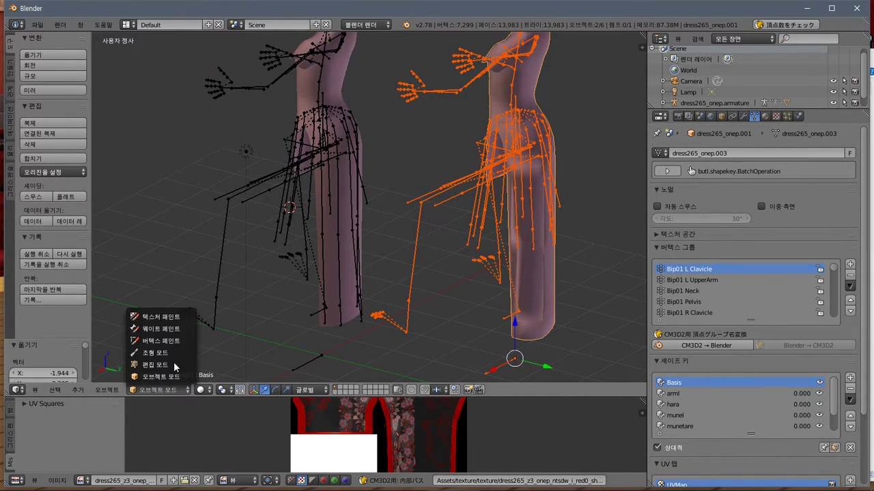
click(161, 328)
click(693, 280)
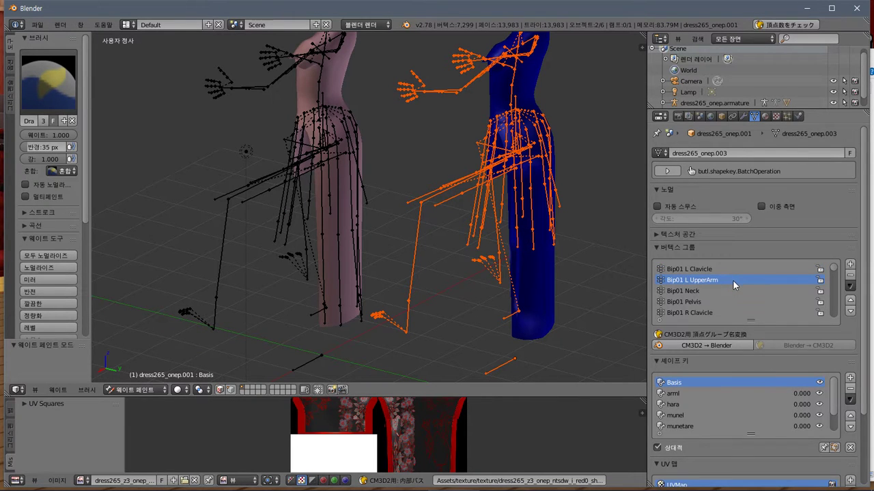
ctrl+scroll(732, 279, down, 15)
ctrl+scroll(727, 279, down, 20)
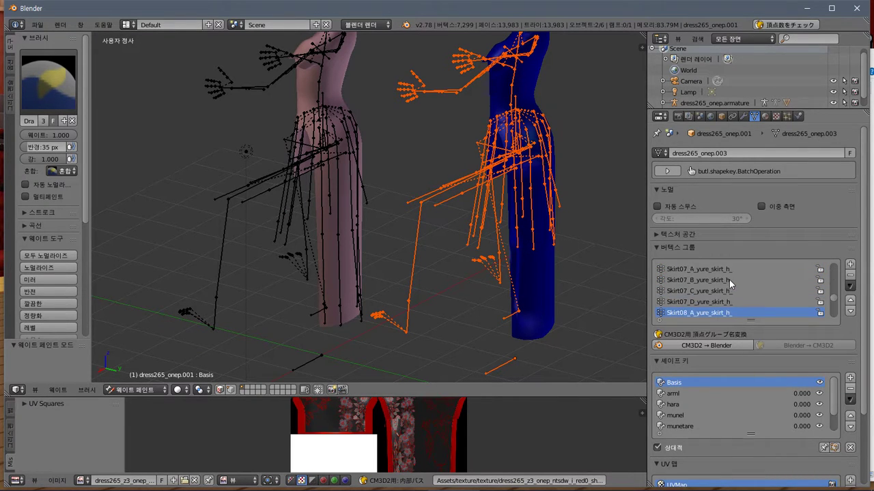
Return to Object mode, select the original dress and step through its vertex groups to Uppertwist_R
key(ctrl+Tab)
right_click(329, 231)
ctrl+scroll(736, 283, down, 5)
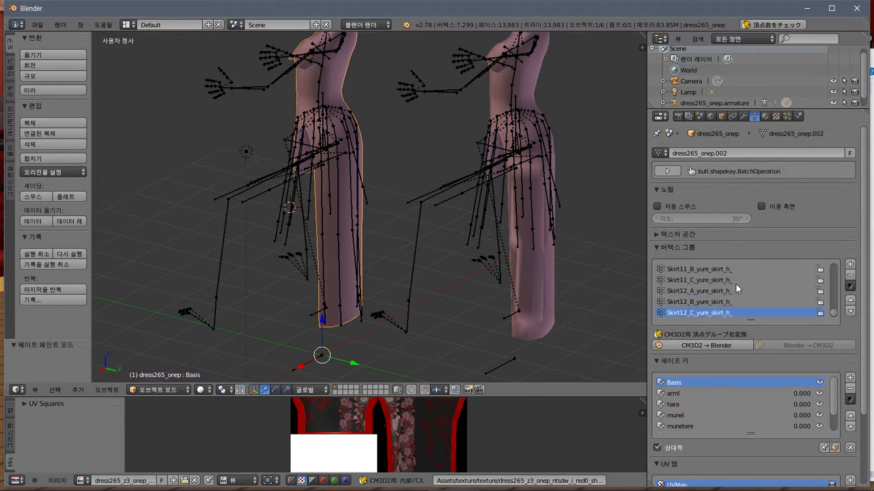
ctrl+scroll(736, 284, down, 2)
Select the imported dress and view its Uppertwist_R weights in Weight Paint mode, ending in Object mode
right_click(539, 271)
key(ctrl+Tab)
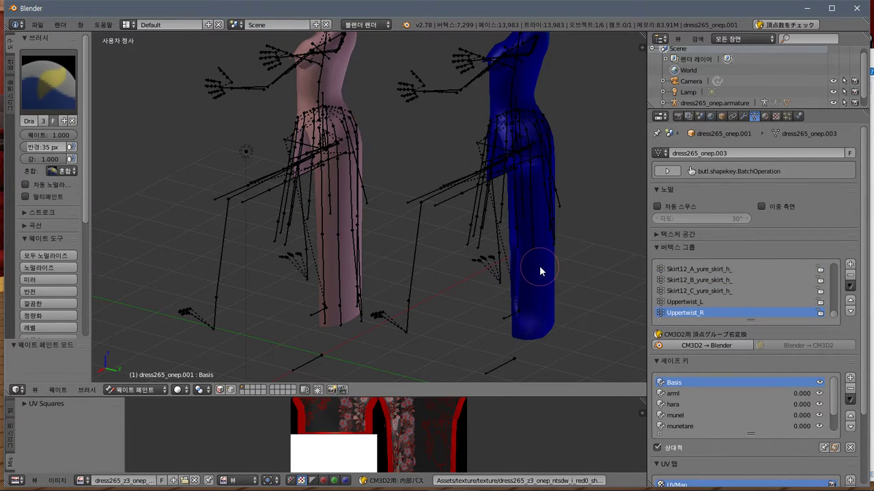
key(ctrl+Tab)
Select the original dress and examine its vertex group list from the last group back to the first
right_click(326, 251)
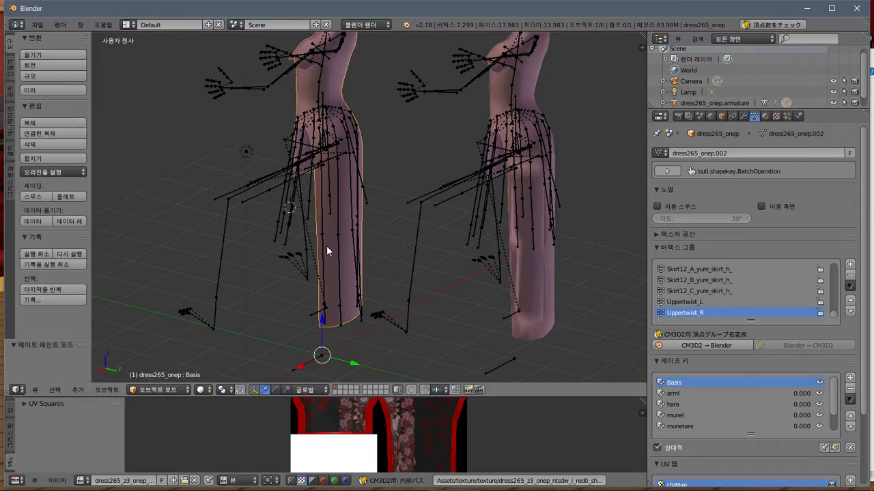
scroll(705, 296, up, 10)
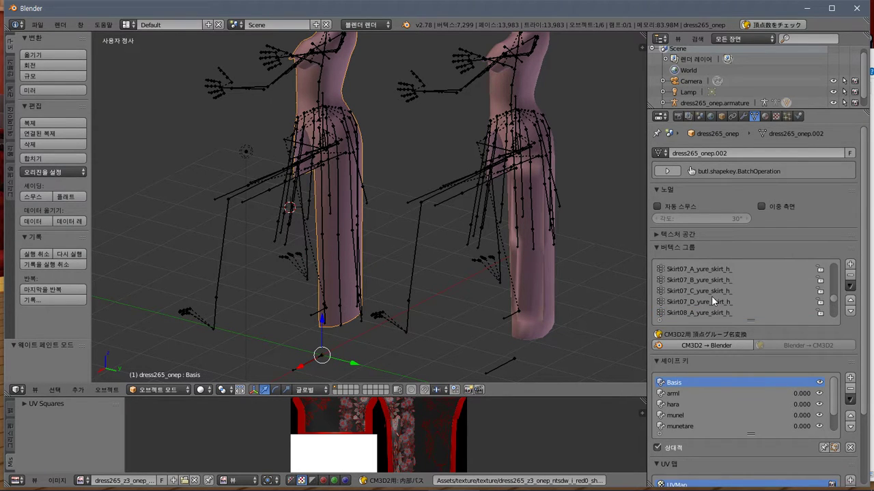
scroll(711, 296, up, 12)
scroll(728, 291, up, 10)
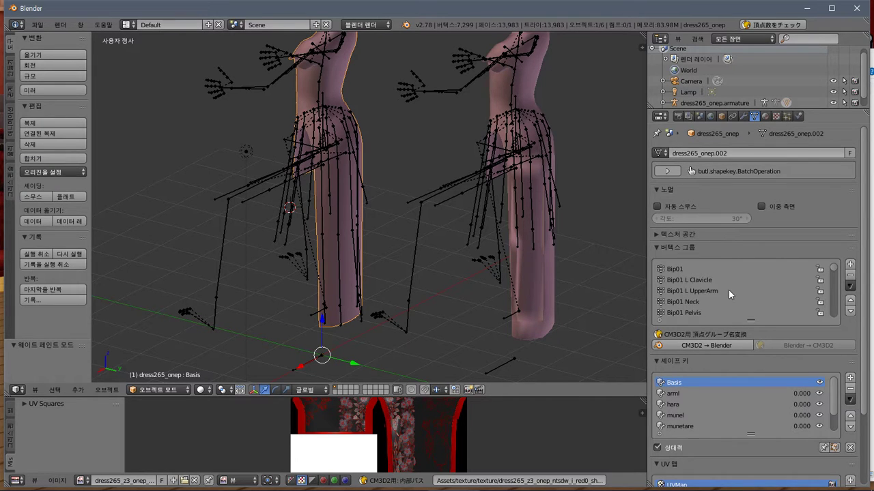
Activate Bip01 L Clavicle on the original dress, and view the imported dress's Bip01 L Clavicle weights in Weight Paint mode
click(709, 275)
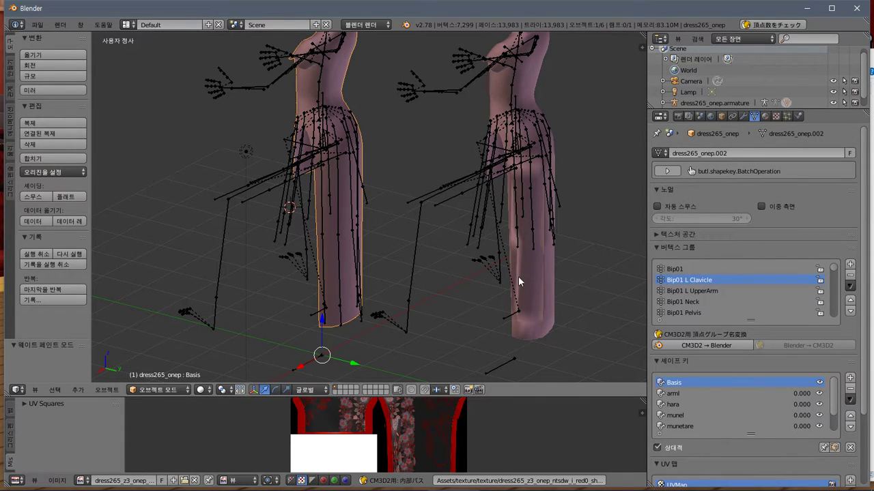
right_click(518, 276)
key(ctrl+Tab)
drag(834, 314, 849, 251)
click(698, 278)
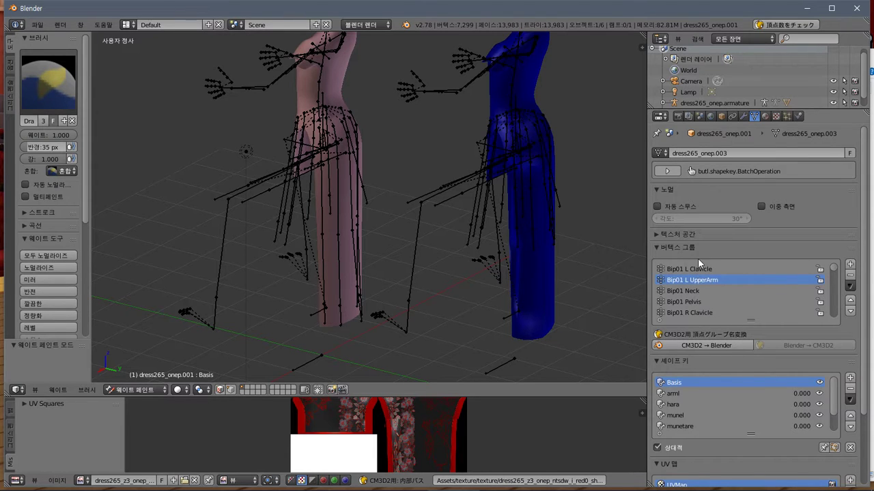
click(700, 268)
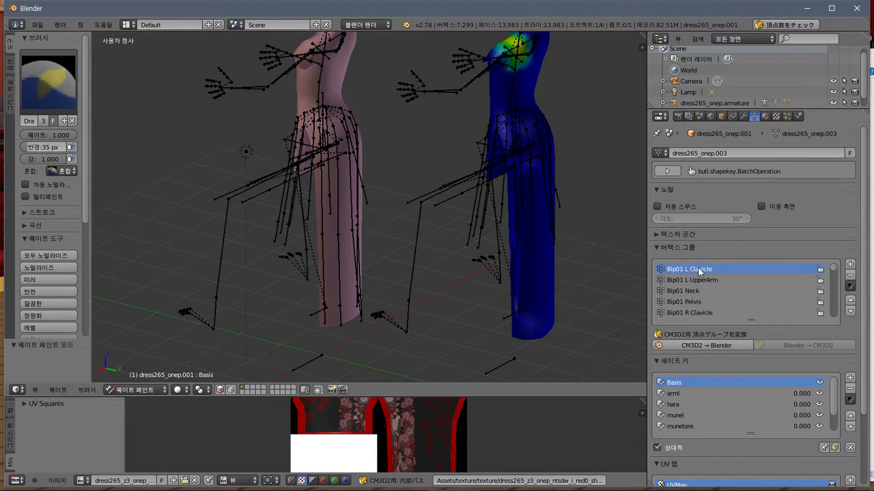
Return to Object mode and display the original dress's Bip01 L Clavicle weights in Weight Paint mode
key(ctrl+Tab)
right_click(346, 208)
shift+middle_drag(372, 182, 352, 218)
click(153, 390)
click(176, 329)
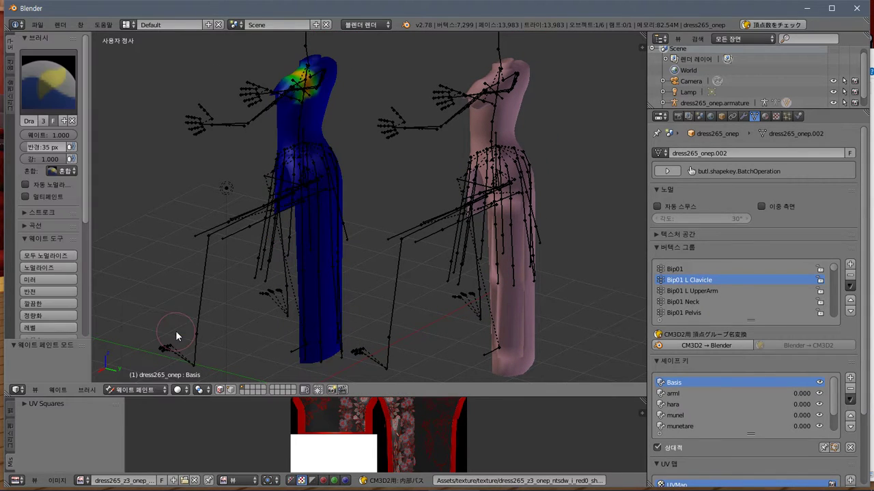
Alternate between the two dresses in Weight Paint mode, comparing their Bip01 L Clavicle weights and vertex group lists
right_click(532, 281)
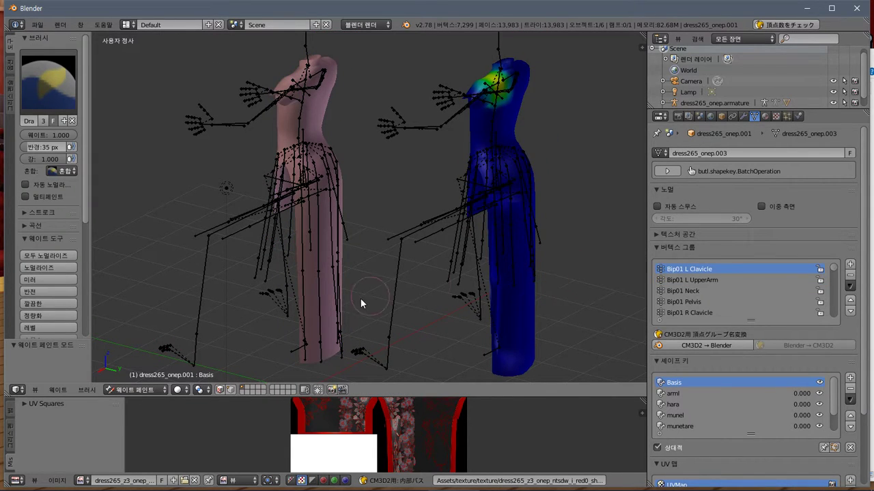
right_click(325, 292)
right_click(514, 310)
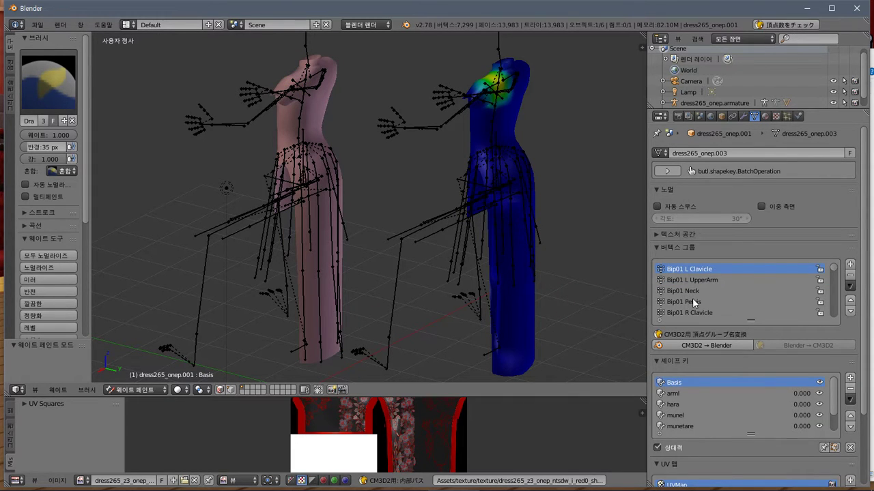
scroll(692, 297, down, 2)
scroll(700, 297, up, 2)
drag(831, 272, 837, 323)
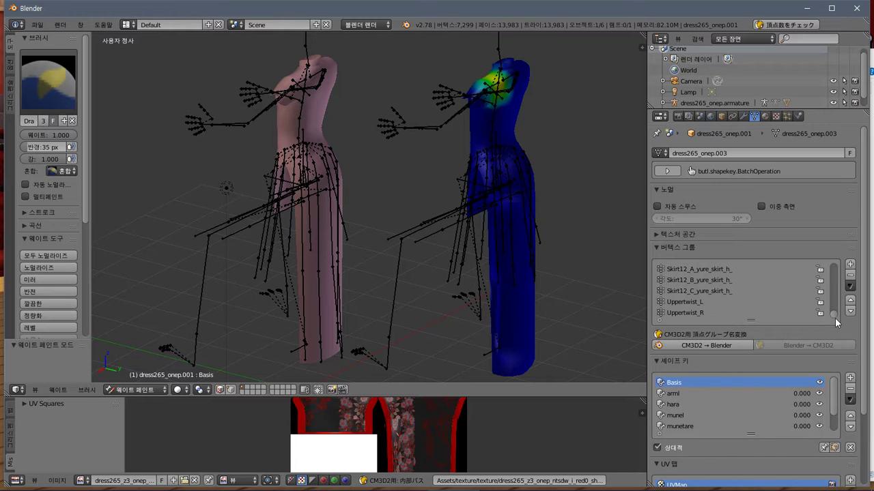
right_click(324, 280)
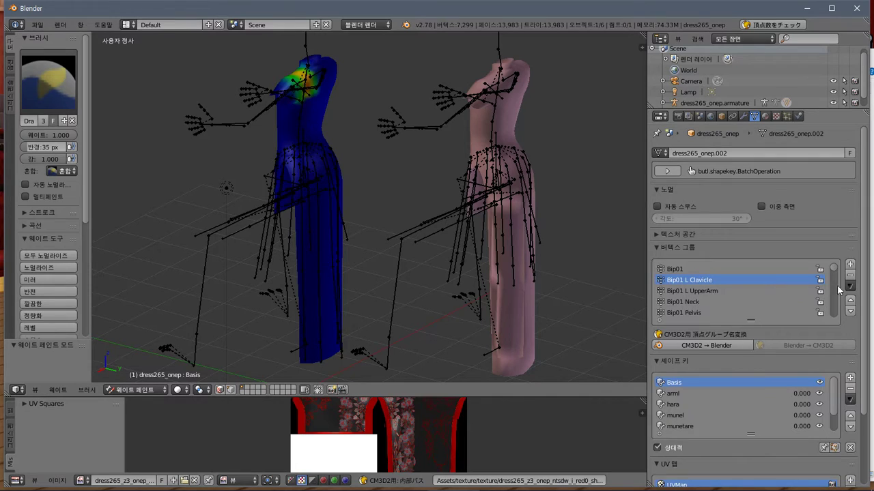
mouse_move(832, 265)
mouse_down()
mouse_move(835, 331)
mouse_move(829, 271)
mouse_up()
middle_drag(344, 185, 533, 139)
right_click(514, 129)
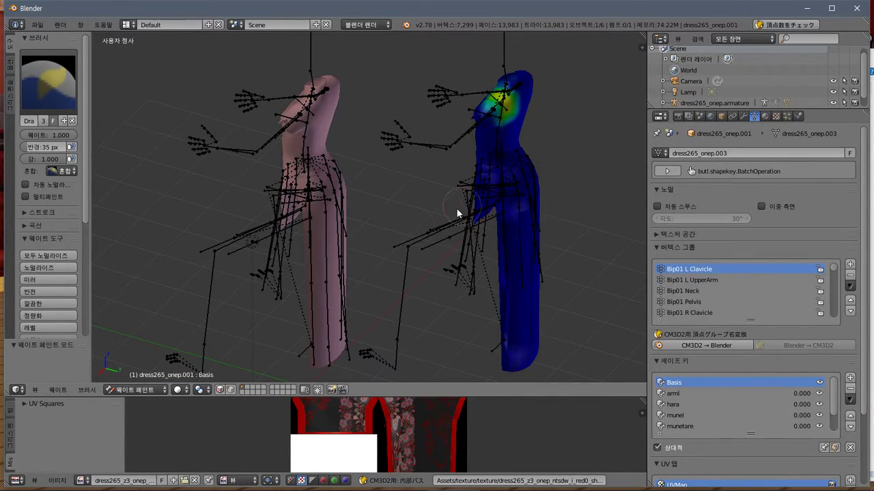
Select both dresses in Object mode and run Quick Weight Transfer from the imported dress to the original, using the nearest face as reference
click(144, 389)
click(142, 378)
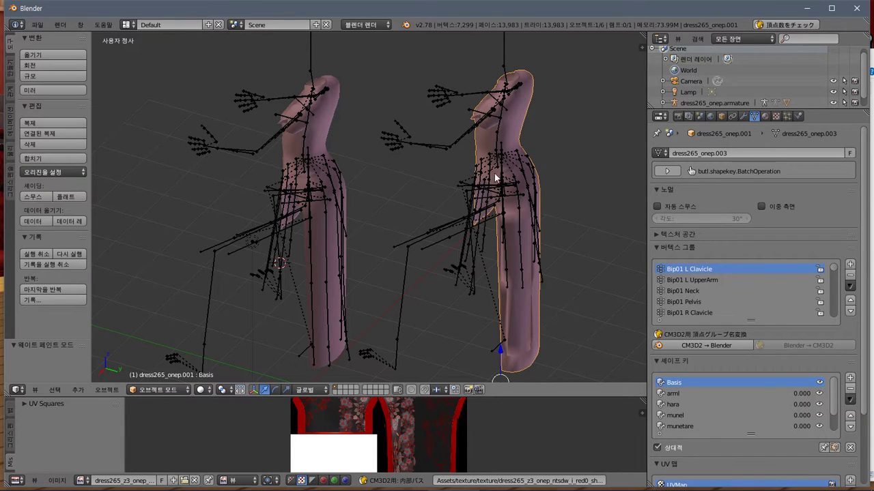
shift+right_click(317, 133)
key(ctrl+Tab)
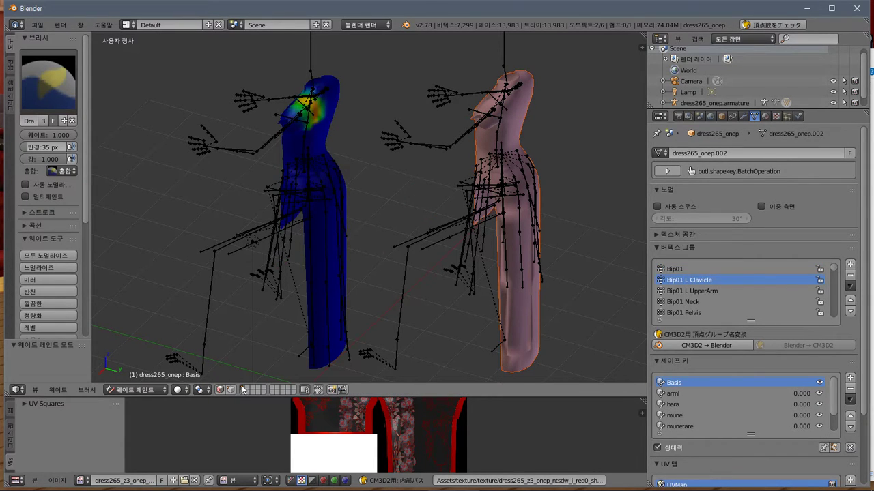
click(129, 389)
click(132, 376)
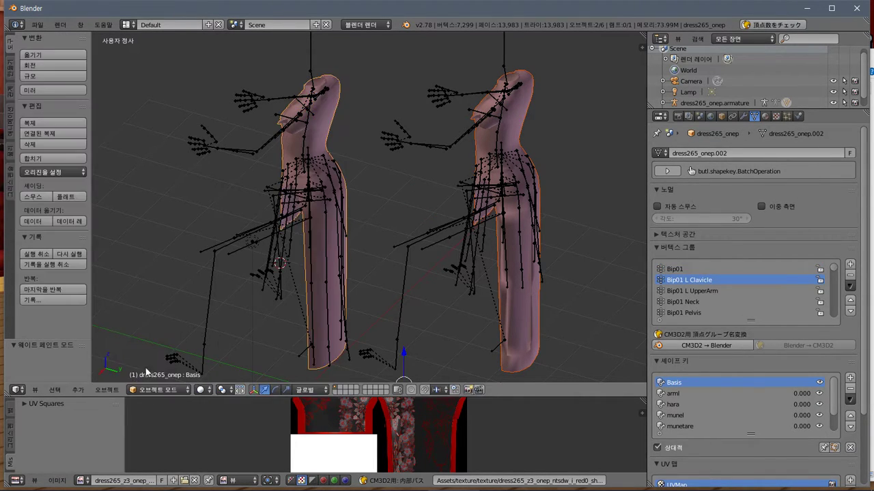
click(851, 286)
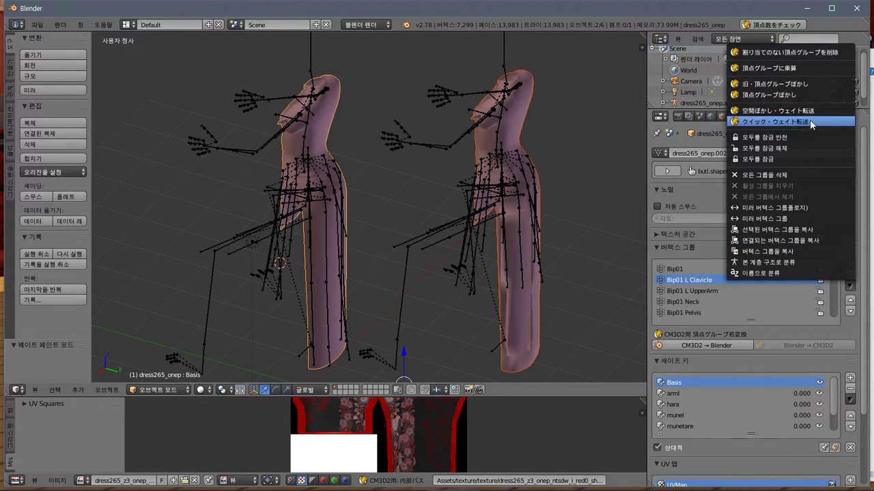
click(854, 120)
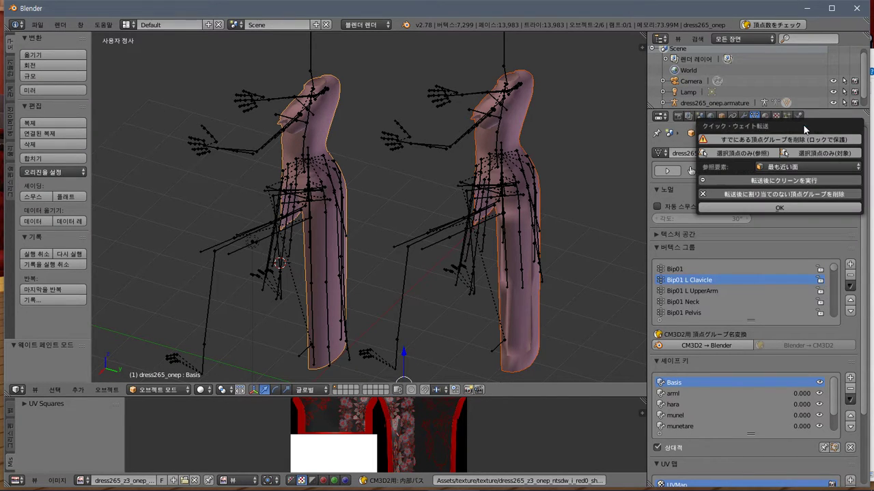
click(768, 209)
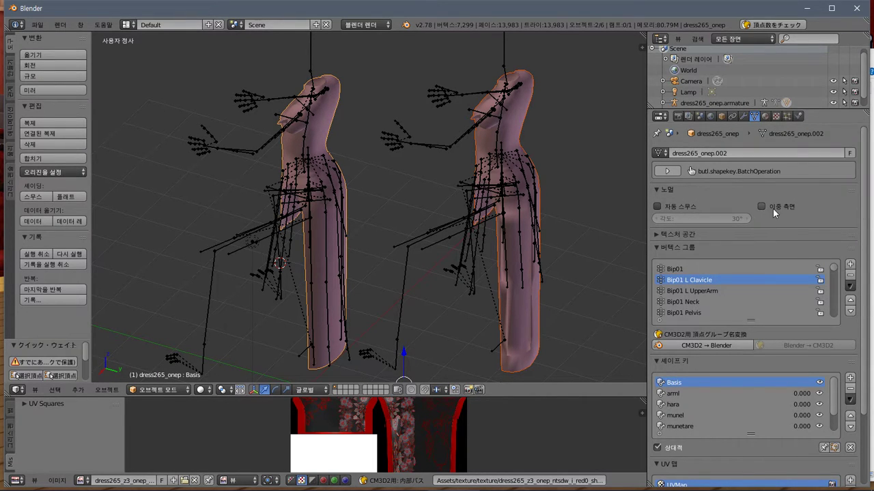
Select only the original dress and open the CM3D2 model (.model) export settings
right_click(316, 146)
click(32, 24)
mouse_move(73, 233)
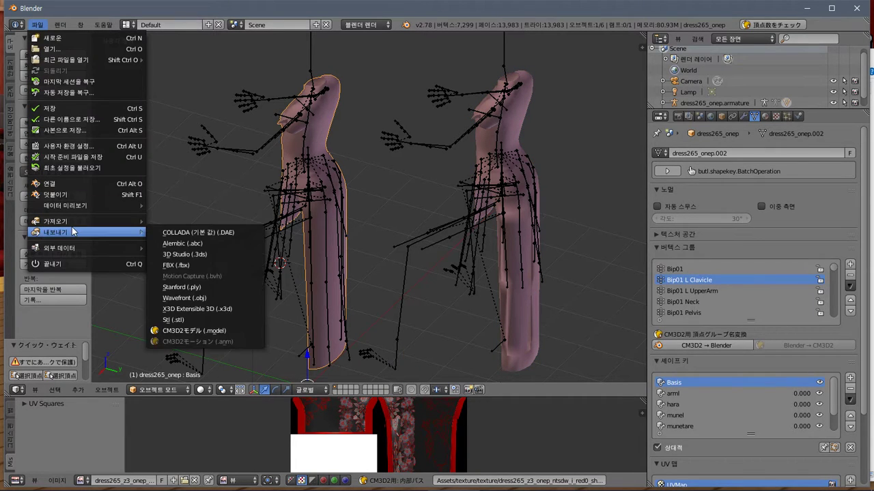
click(194, 331)
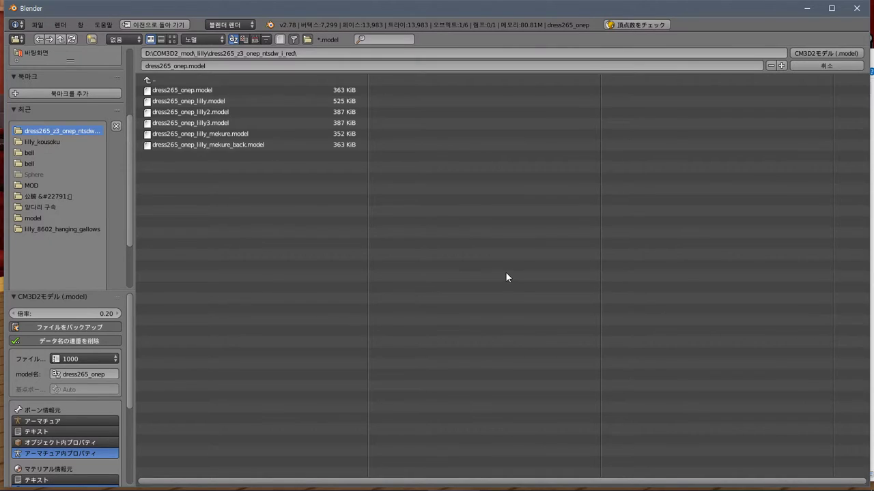
Switch to File Explorer, duplicate dress265_onep_lilly.model and rename the copy to "dress265_onep_lilly - 1차 성공본.model"
key(alt+Tab)
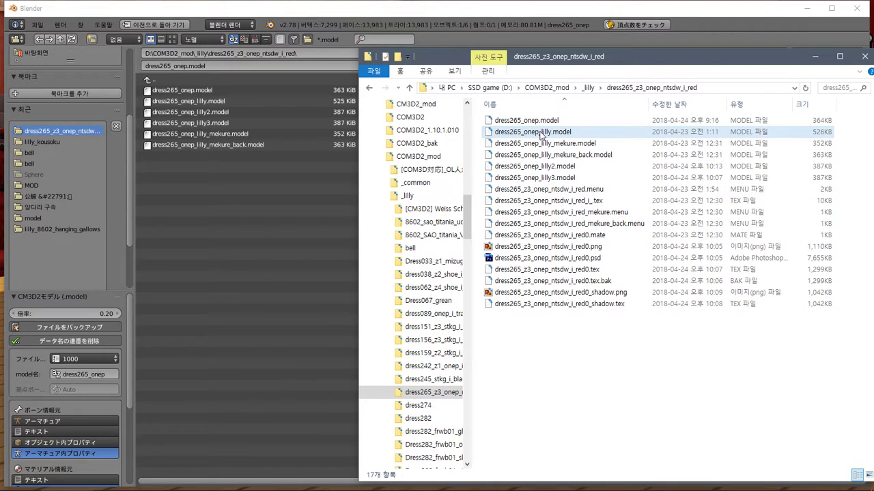
click(542, 133)
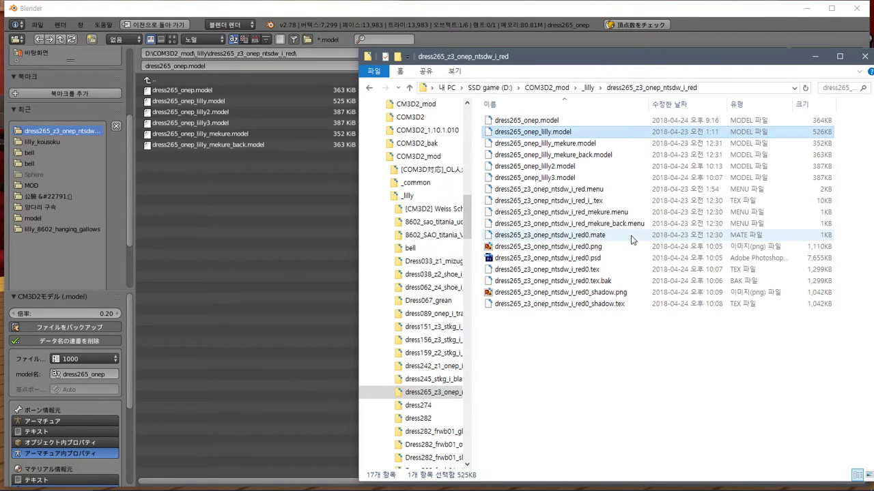
key(ctrl+c)
key(ctrl+v)
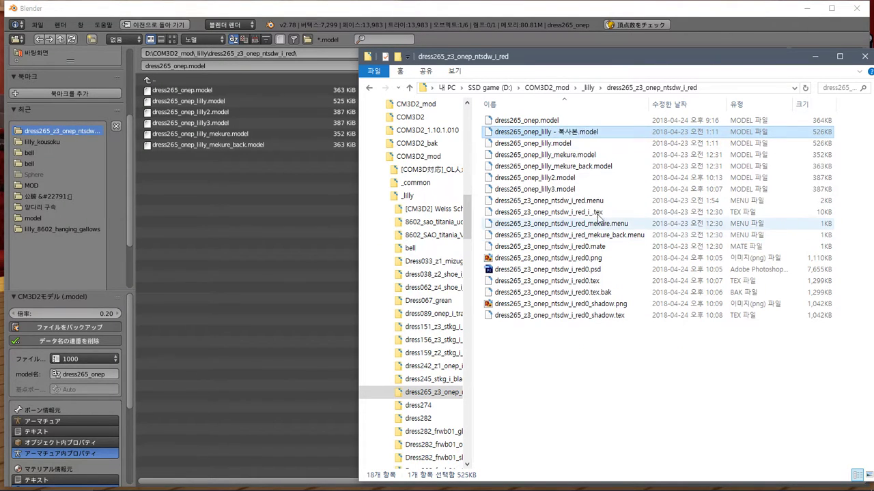
click(560, 136)
double_click(567, 132)
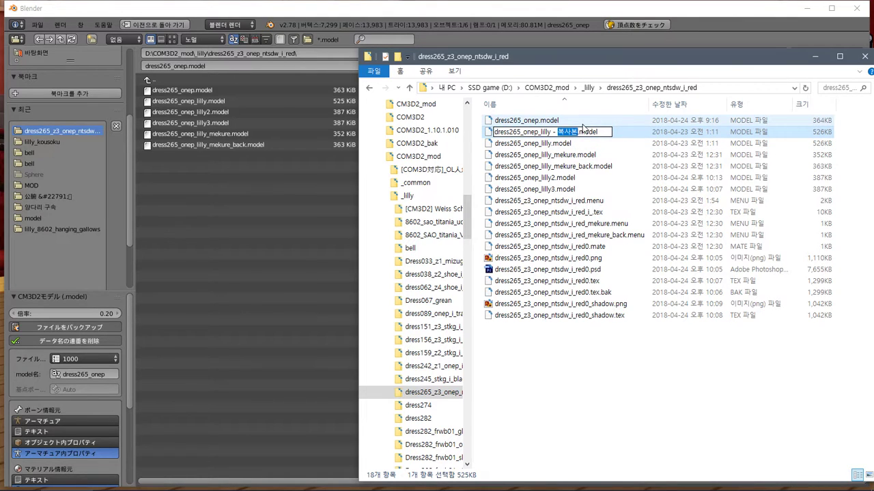
text(1차 성공)
key(Return)
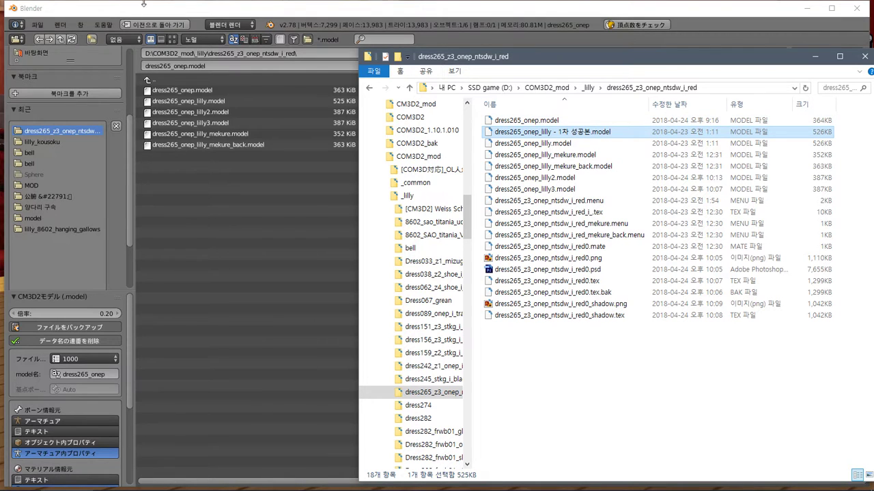
Return to Blender and export the original dress as a CM3D2 model over dress265_onep_lilly.model
click(219, 107)
click(212, 102)
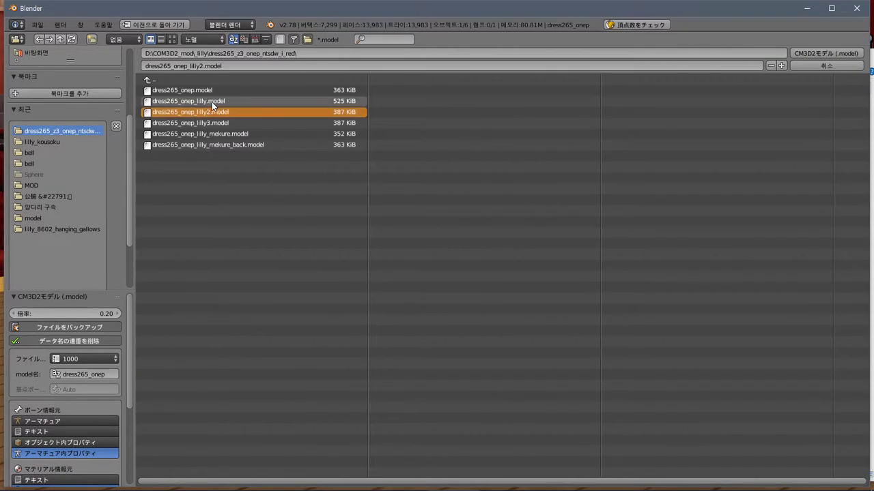
click(820, 52)
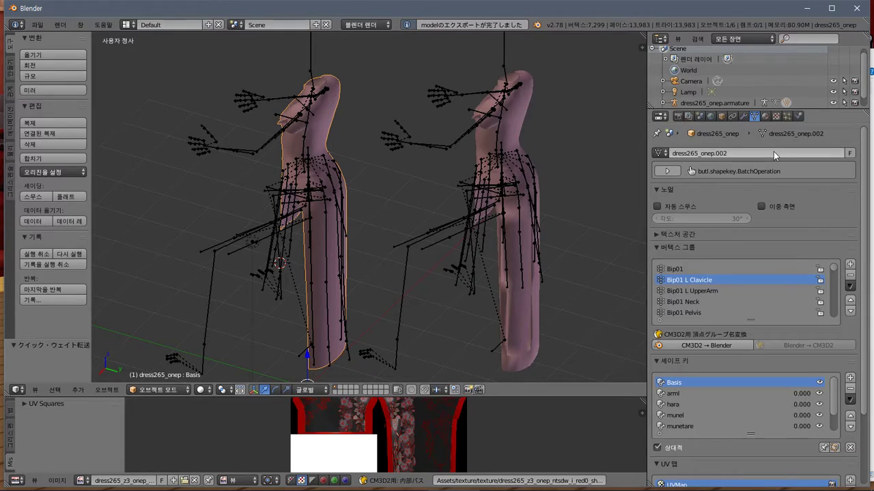
Switch to Custom Order Maid 3D 2, reload the modified black China dress and inspect it on the character
key(alt+Tab)
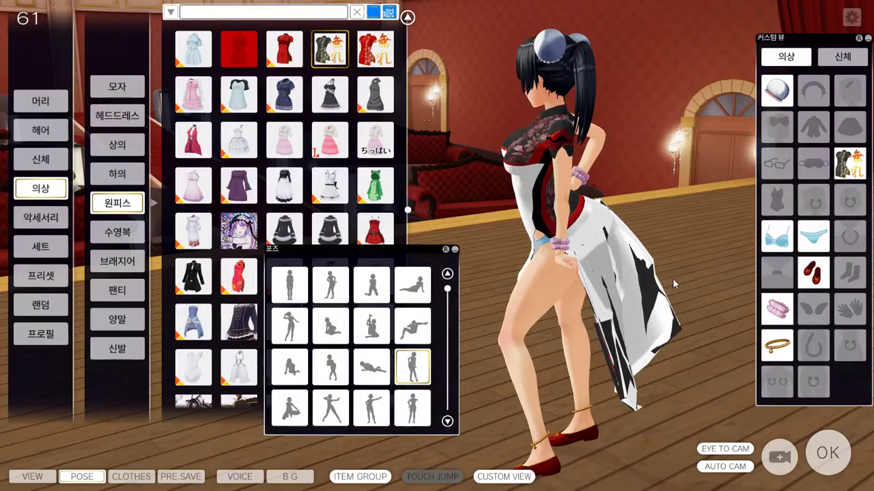
click(375, 49)
click(328, 56)
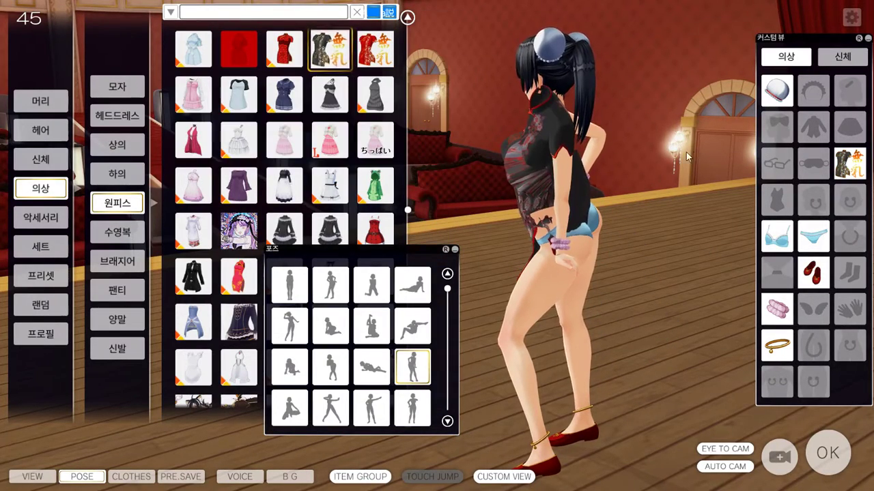
right_drag(566, 185, 588, 173)
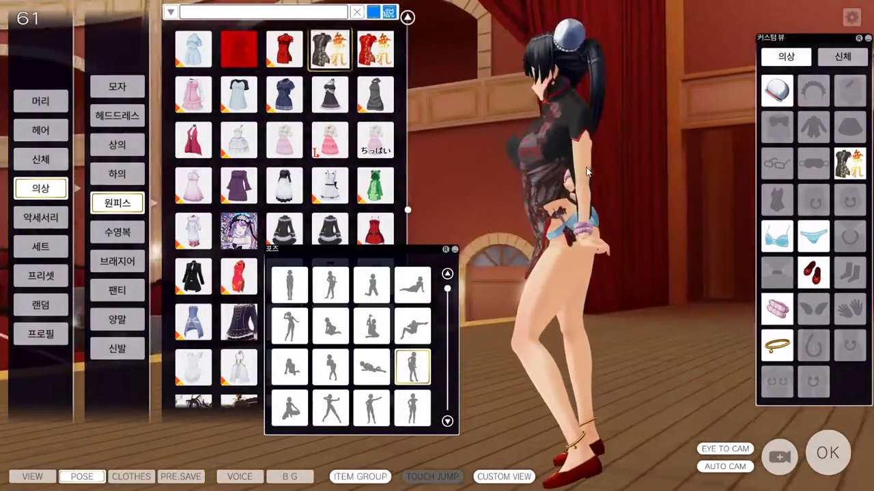
Switch to Blender and step through the original dress's vertex groups from Bip01 to Kata_L in Weight Paint mode, ending three groups back
key(alt+Tab)
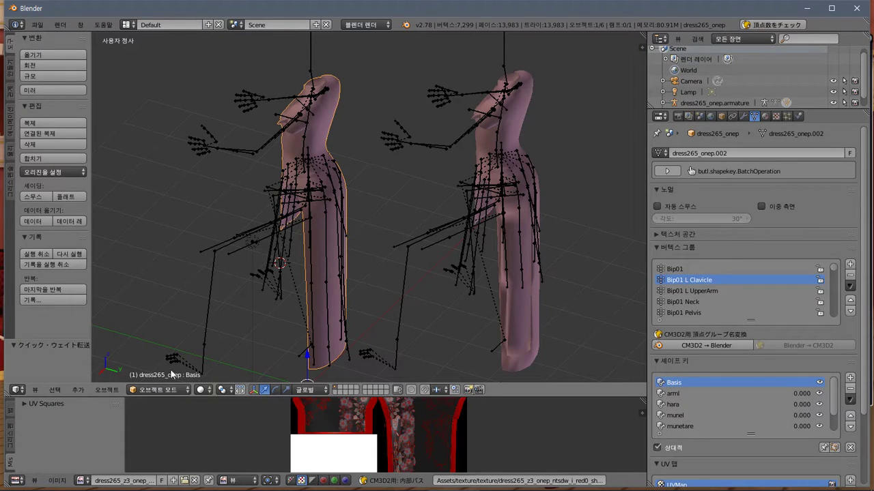
click(158, 390)
click(156, 330)
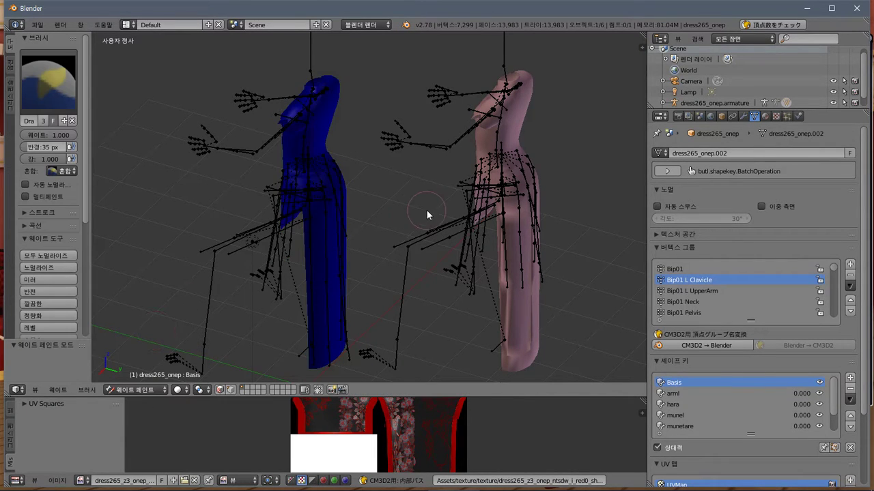
middle_drag(427, 212, 372, 199)
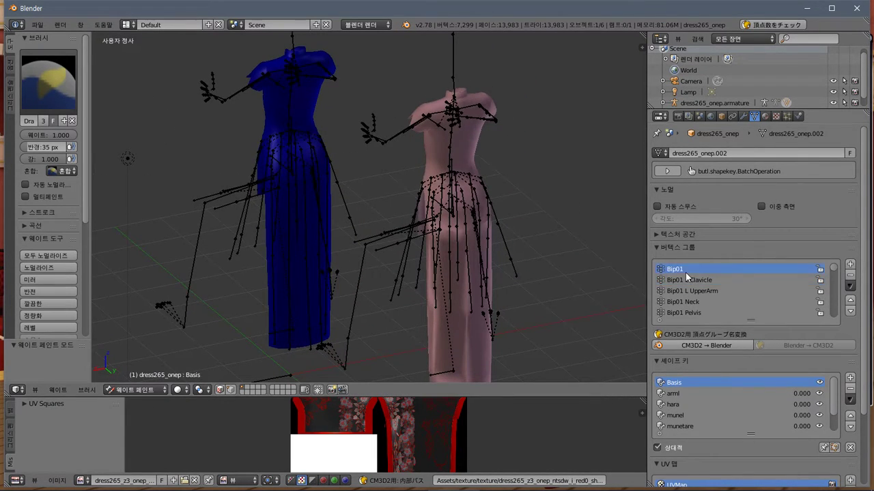
key(Down)
key(Down)
key(Down)
key(Down)
key(Down)
key(Down)
key(Down)
key(Down)
key(Down)
key(Down)
key(Down)
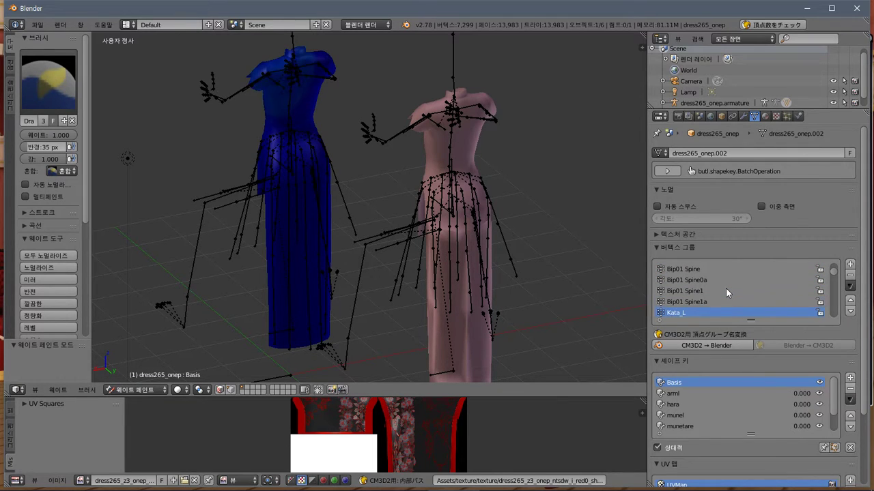
key(Up)
key(Up)
key(Up)
Select the imported dress and step through its weights from Bip01 L Clavicle to Bip01 Spine1a and back in Weight Paint mode
key(ctrl+Tab)
right_click(448, 158)
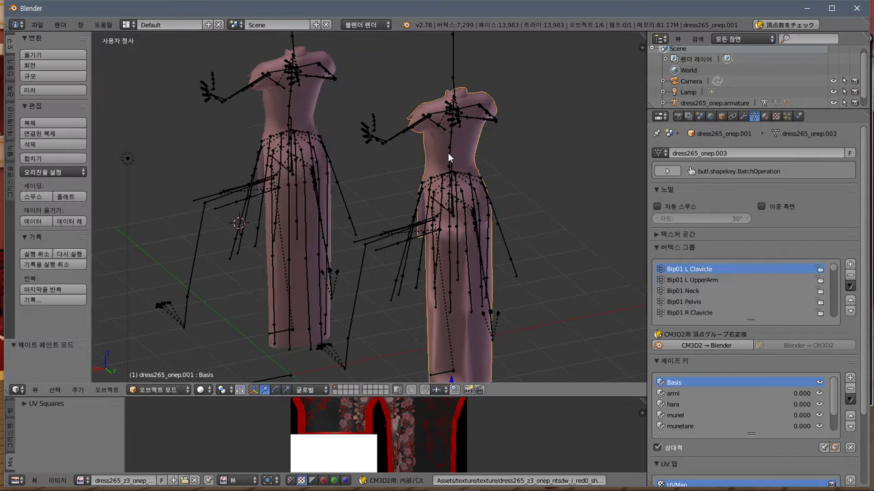
click(157, 390)
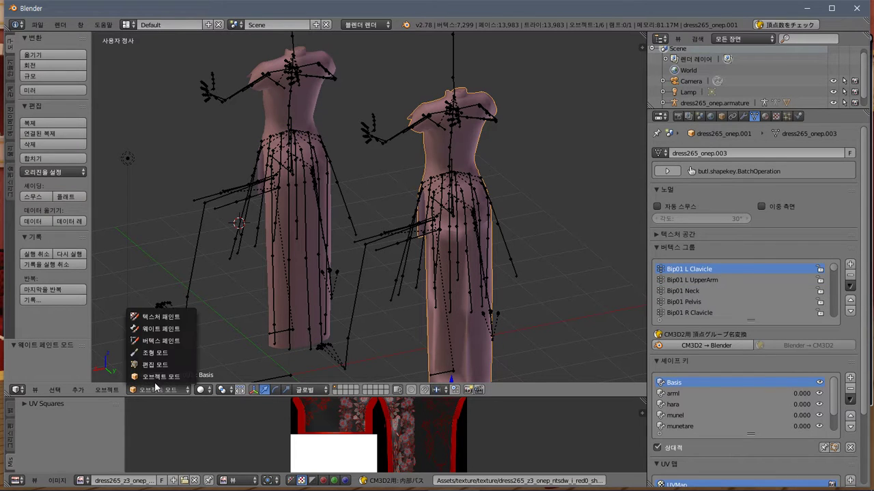
click(164, 329)
click(720, 279)
ctrl+scroll(718, 277, down, 8)
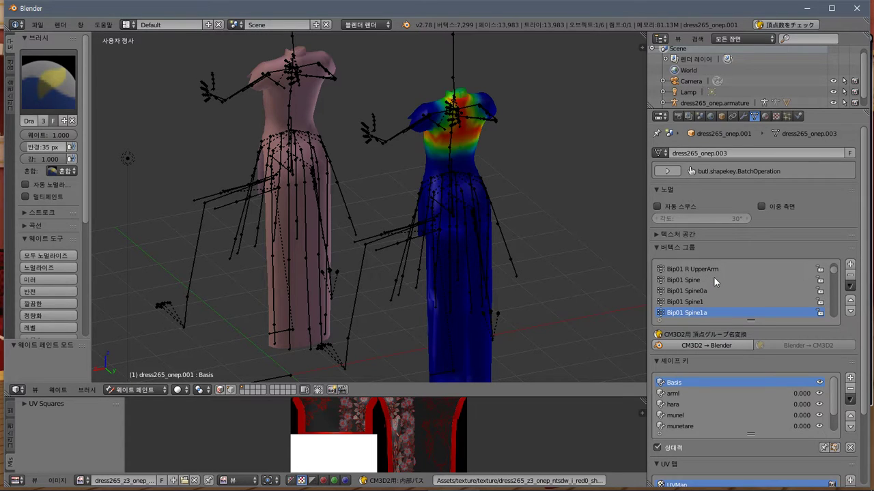
ctrl+scroll(714, 277, up, 1)
ctrl+scroll(708, 277, up, 7)
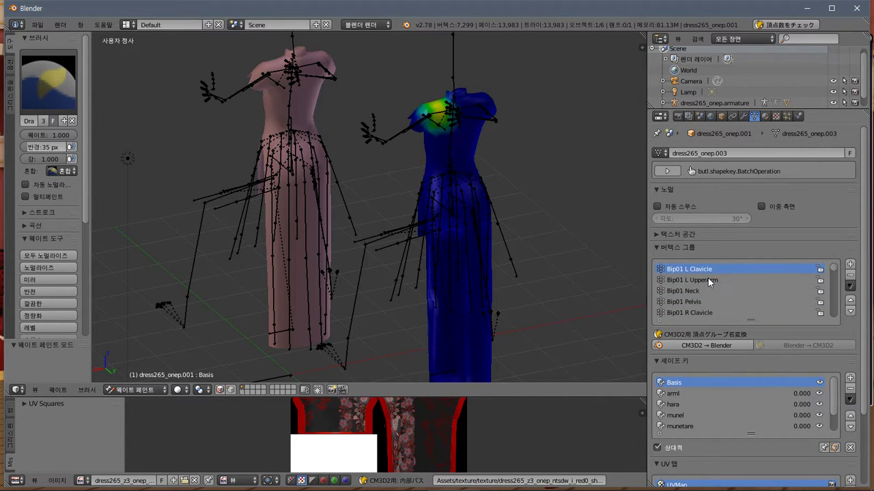
Look at the original dress's weights and undo the recent selections and mode changes until the scene is back in Object Mode
right_click(292, 120)
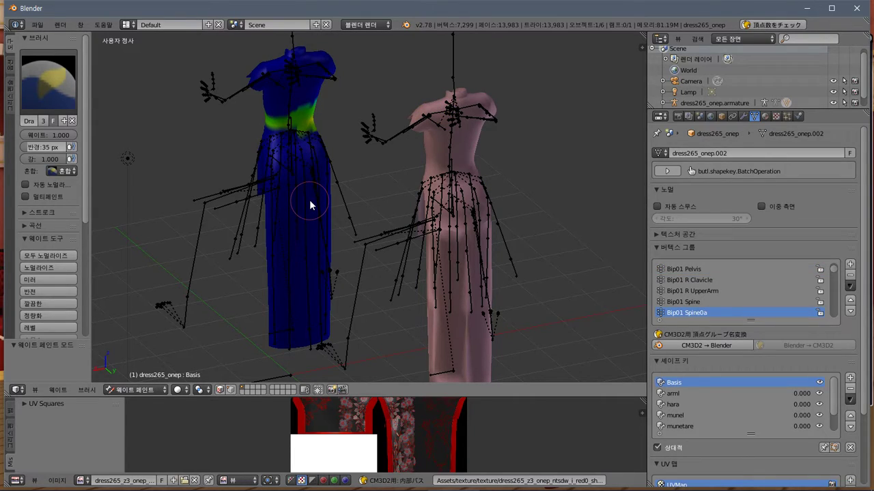
mouse_move(309, 199)
middle_down()
mouse_move(507, 174)
mouse_move(617, 188)
mouse_move(374, 197)
middle_up()
key(ctrl+z)
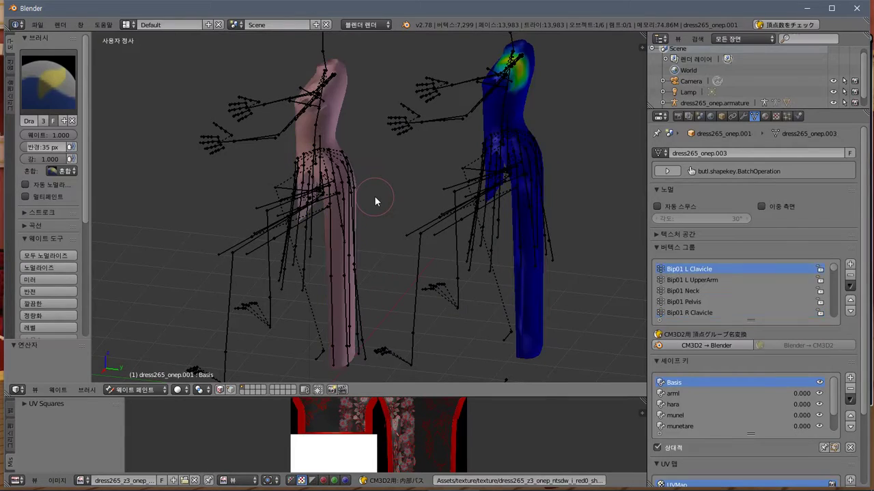
key(ctrl+shift+z)
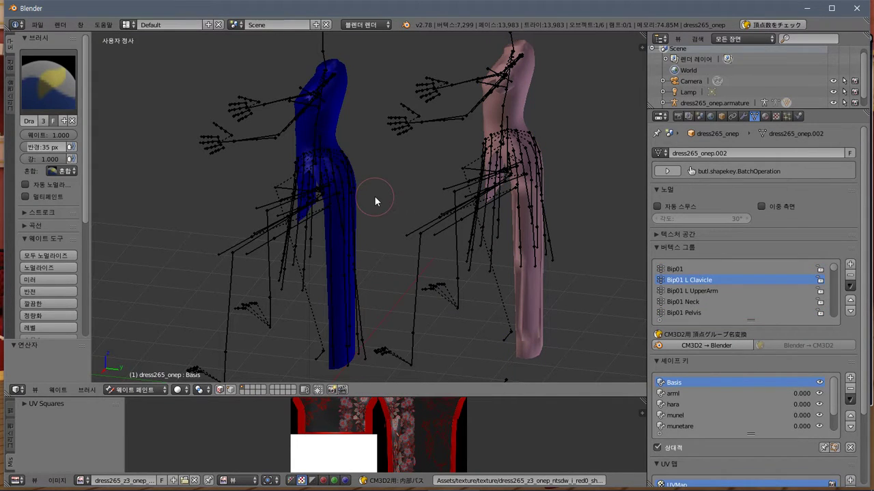
key(ctrl+z)
key(ctrl+z)
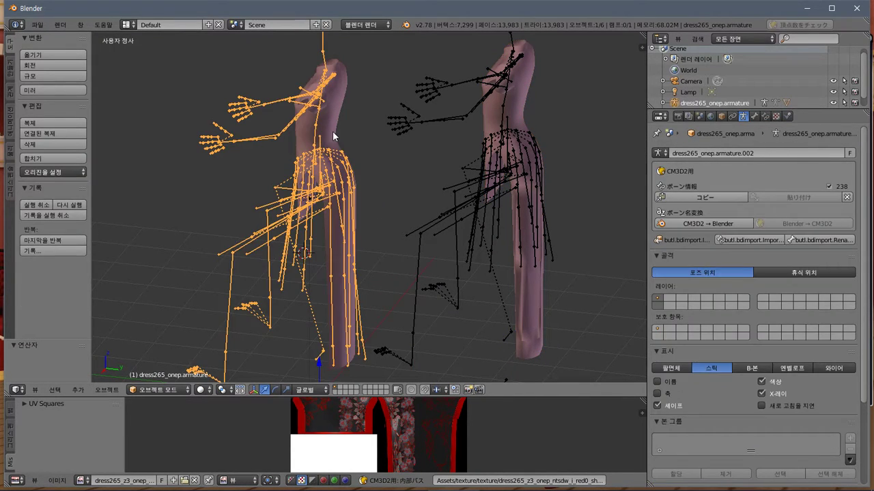
Delete the original dress mesh and its armature from the scene
right_click(333, 131)
key(x)
click(337, 167)
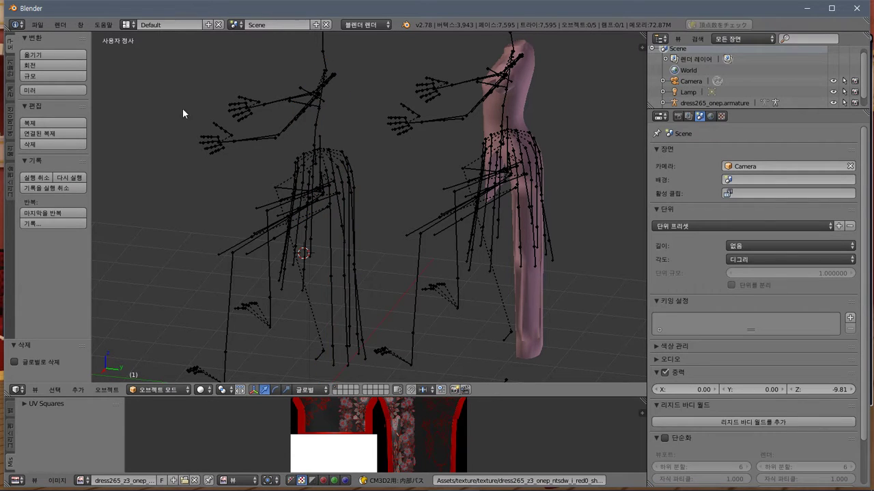
right_click(315, 172)
key(x)
click(317, 172)
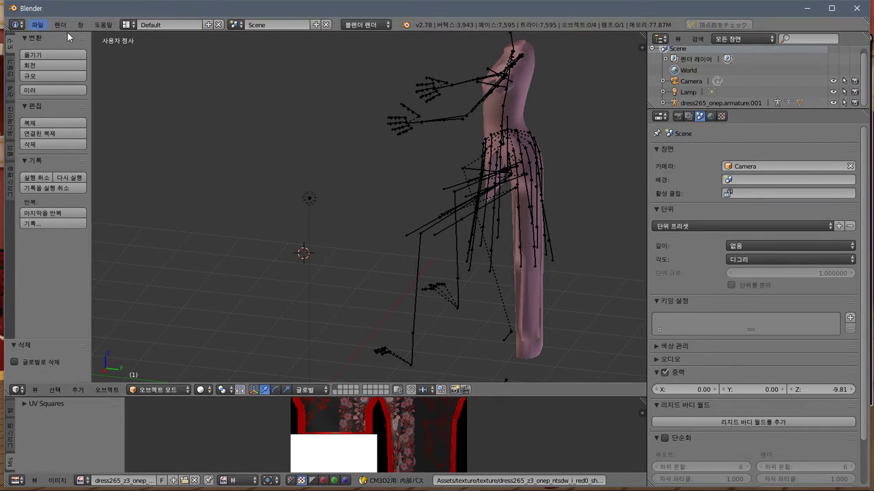
Import dress265_onep_lilly2.model as a CM3D2 model
drag(736, 109, 736, 141)
click(37, 25)
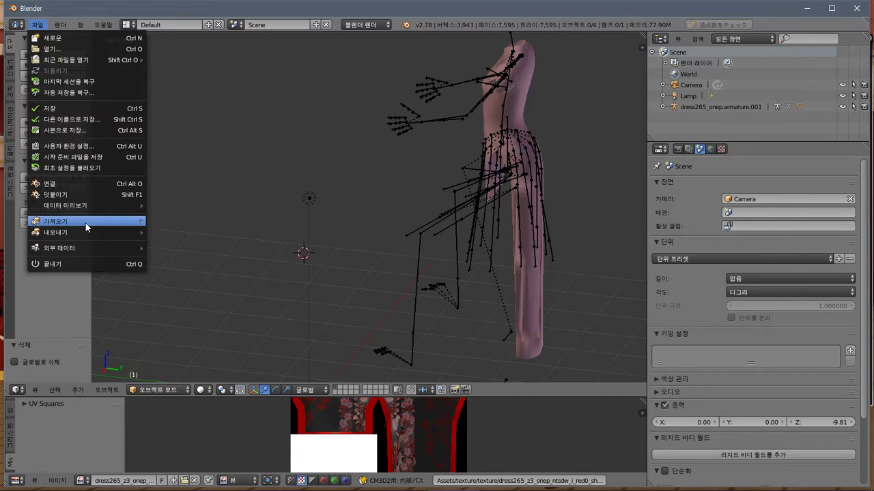
mouse_move(86, 224)
click(194, 329)
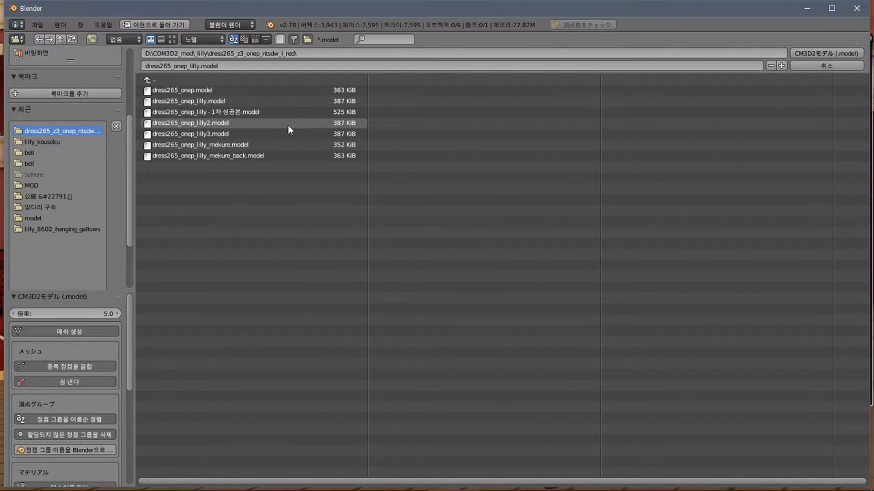
click(251, 123)
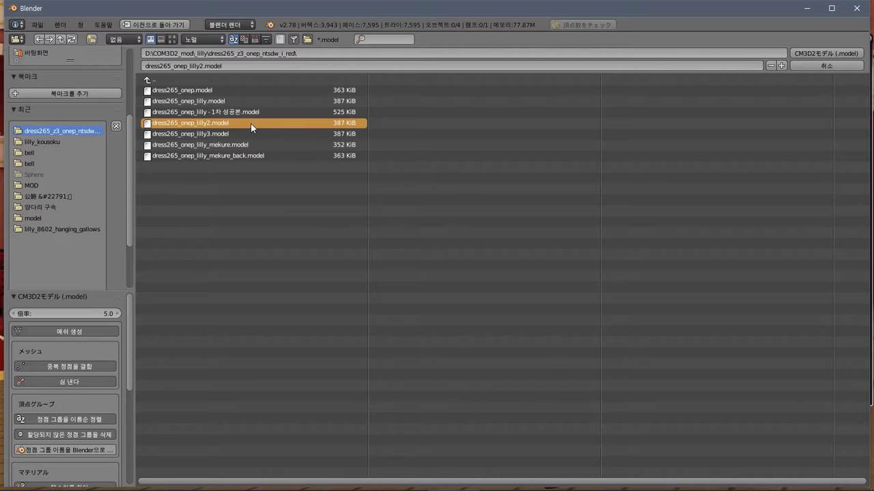
double_click(251, 123)
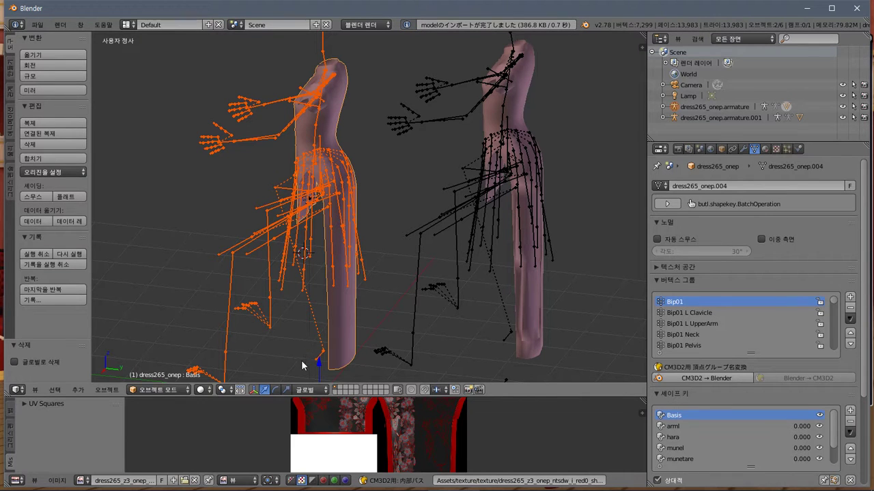
Delete the dress and armature imported from dress265_onep_lilly2.model
drag(364, 397, 364, 376)
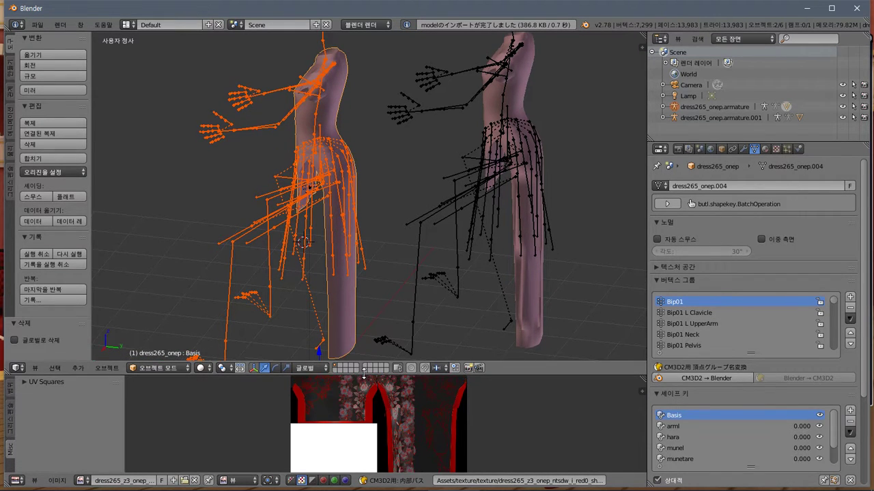
key(x)
click(300, 176)
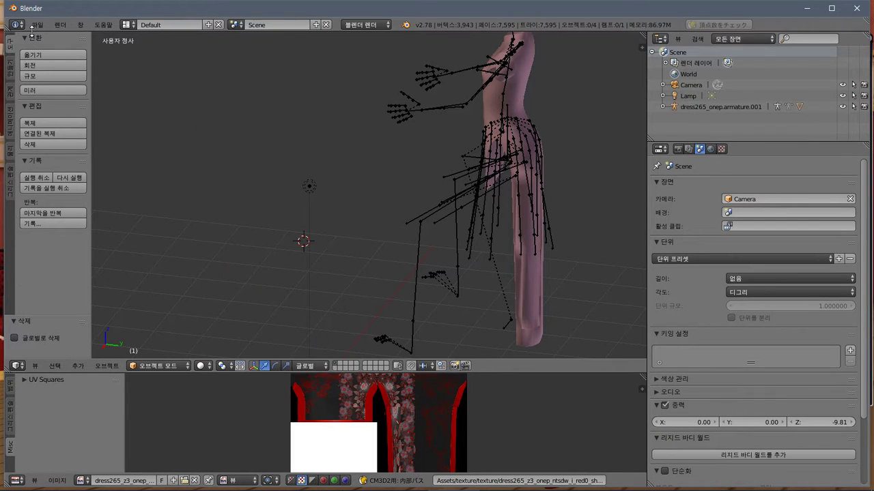
Import dress265_onep_lilly3.model as a CM3D2 model
click(37, 30)
mouse_move(109, 222)
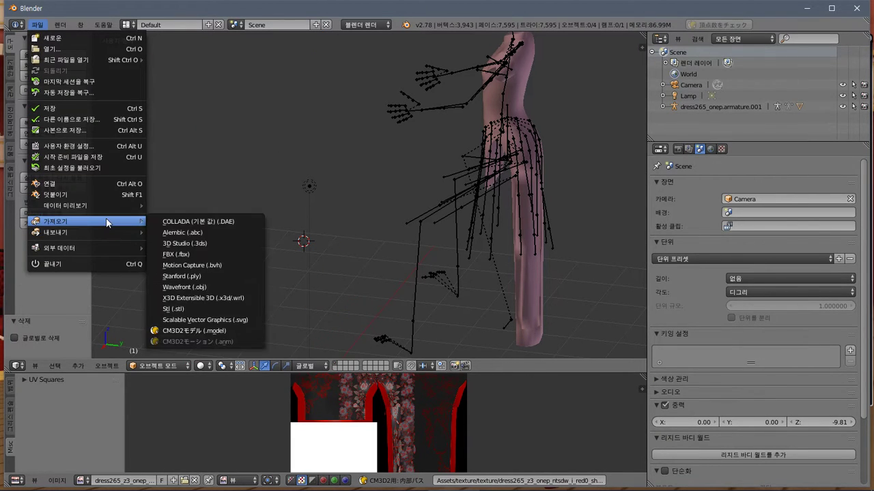
click(214, 331)
click(251, 133)
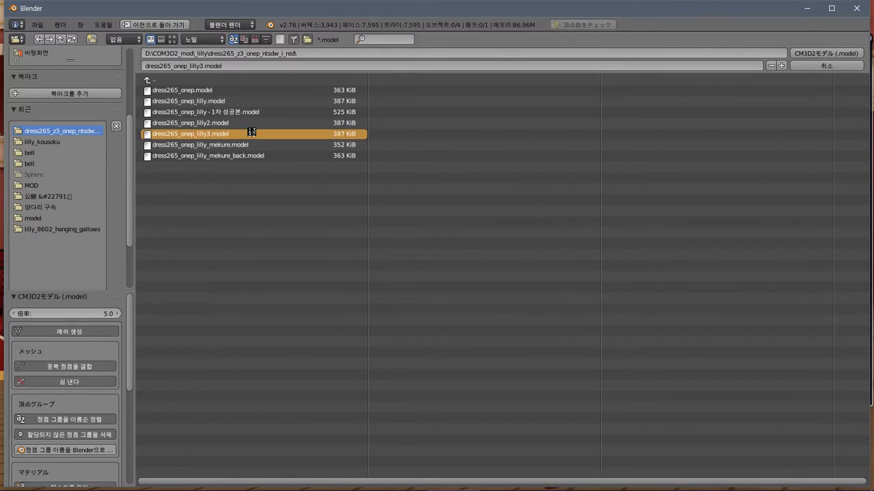
double_click(251, 133)
Put the newly imported dress in Weight Paint mode and step through its vertex groups from Bip01 L Clavicle to Uppertwist_R
middle_drag(253, 136, 307, 183)
scroll(370, 146, up, 3)
scroll(312, 179, up, 4)
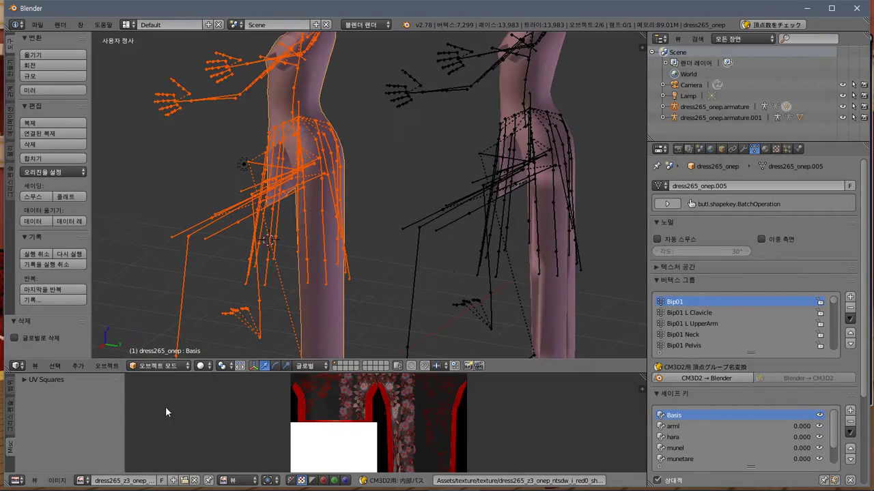
click(152, 365)
click(162, 305)
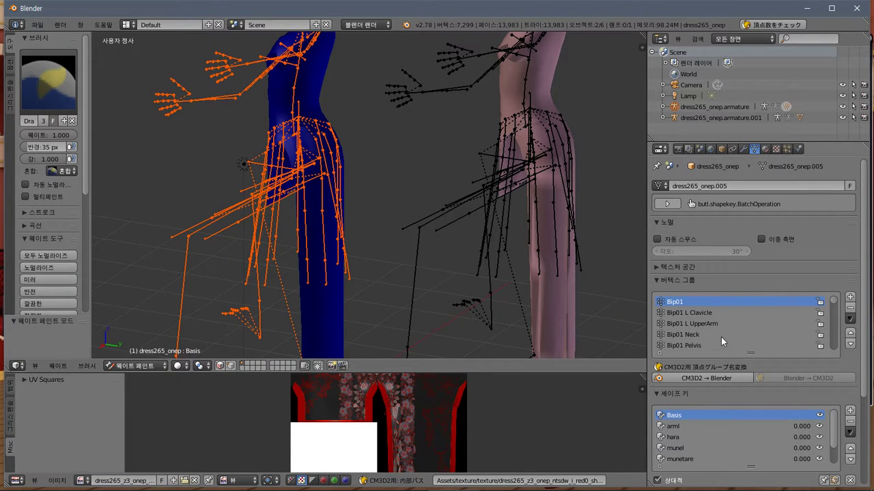
scroll(407, 175, down, 3)
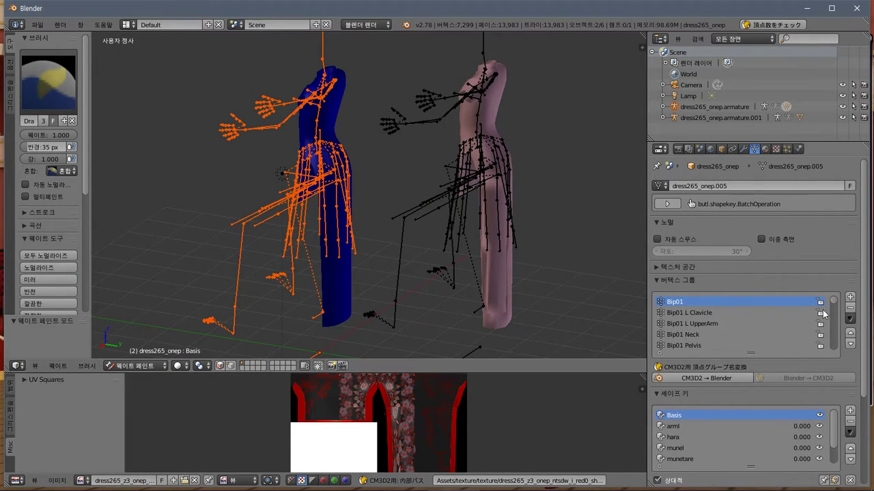
click(733, 311)
ctrl+scroll(733, 311, down, 5)
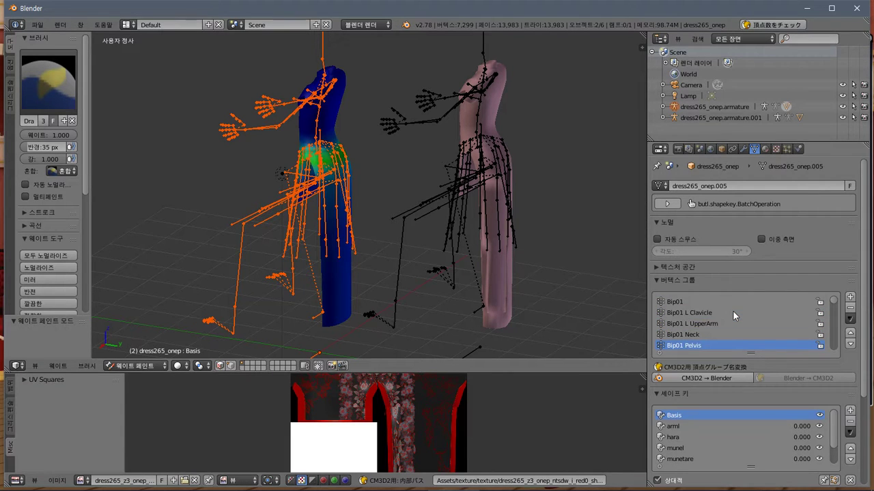
ctrl+scroll(733, 311, down, 8)
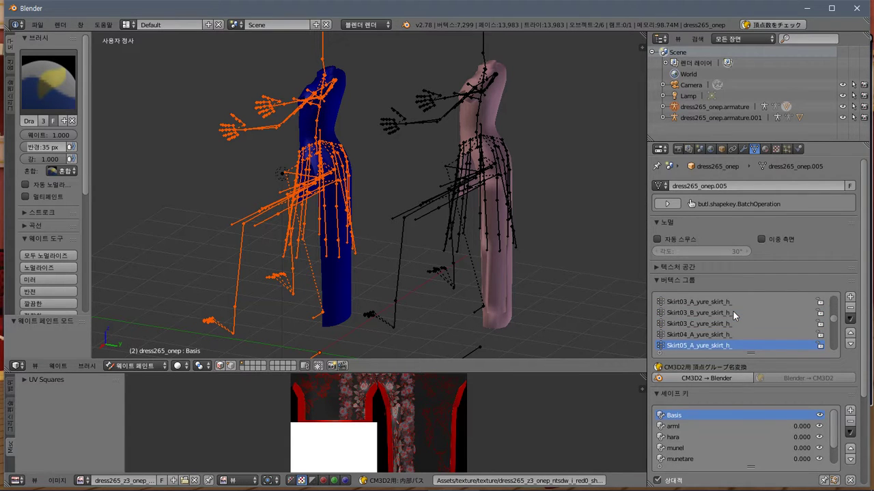
ctrl+scroll(733, 311, down, 2)
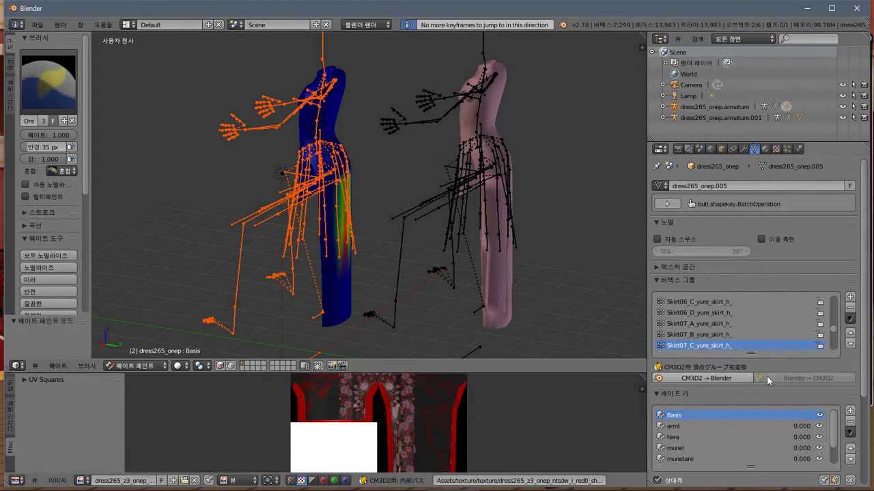
ctrl+scroll(759, 332, down, 1)
ctrl+scroll(759, 333, down, 20)
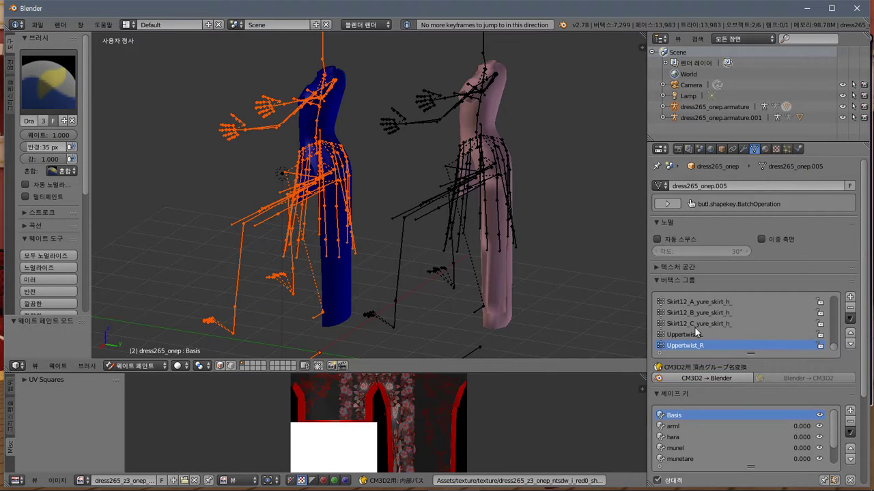
Enlarge the UV editor, switch the dress to Edit Mode and select the whole mesh to display its UV layout
drag(520, 358, 520, 311)
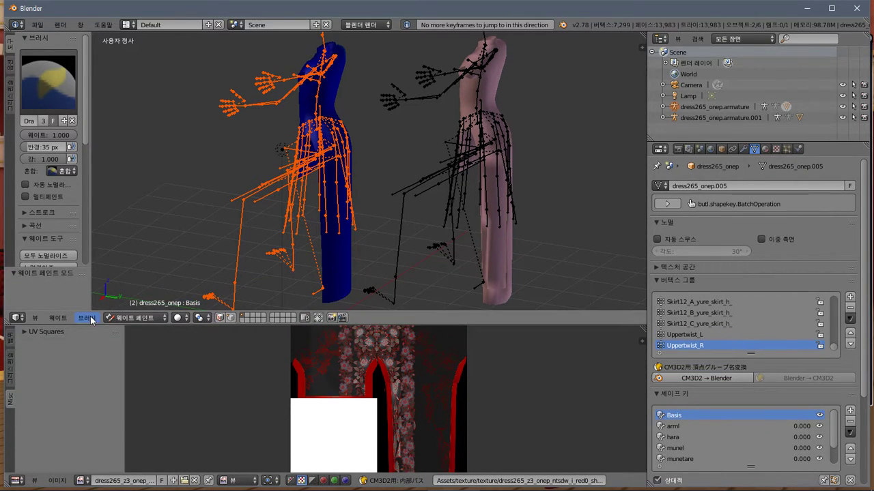
click(128, 318)
click(137, 293)
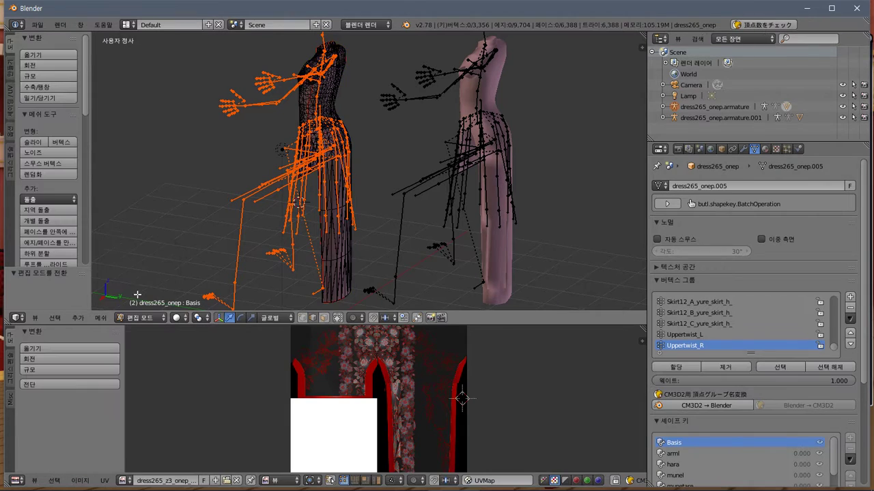
key(a)
scroll(337, 201, up, 2)
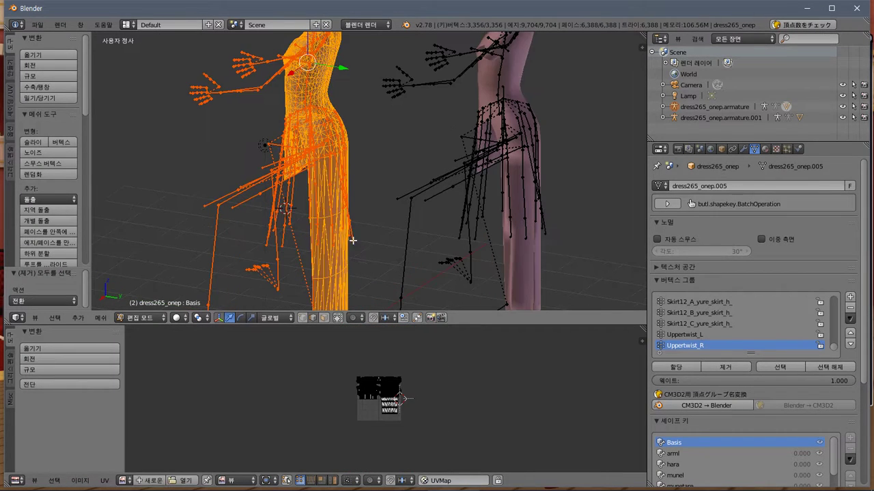
scroll(391, 409, up, 7)
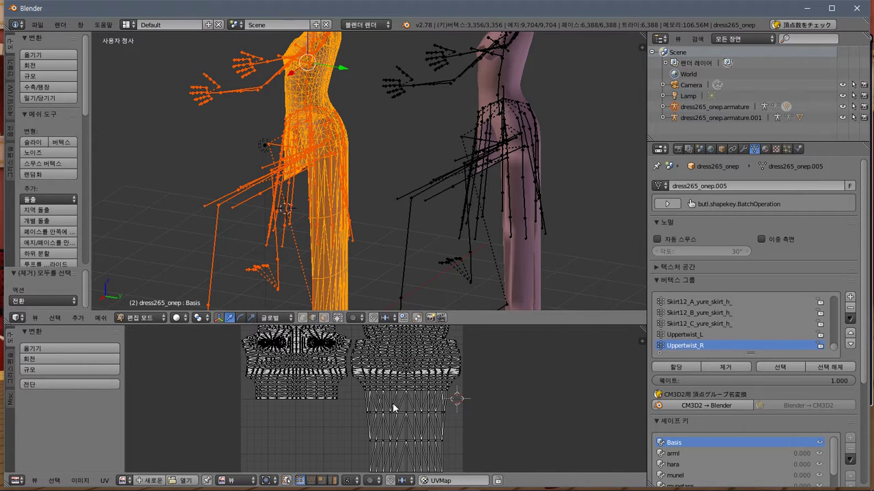
middle_drag(393, 408, 394, 359)
Load the texture dress265_z3_onep_ntsdw_i_red0.tex behind the dress's UV layout
click(104, 480)
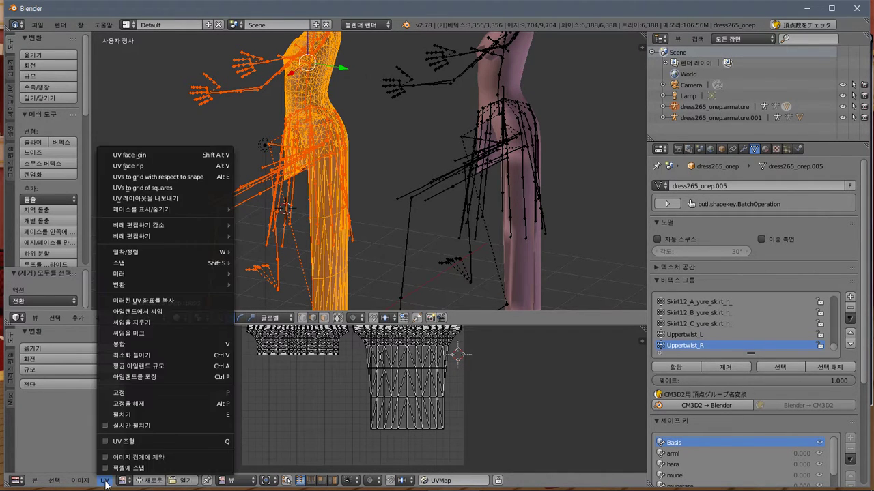
mouse_move(80, 480)
click(102, 419)
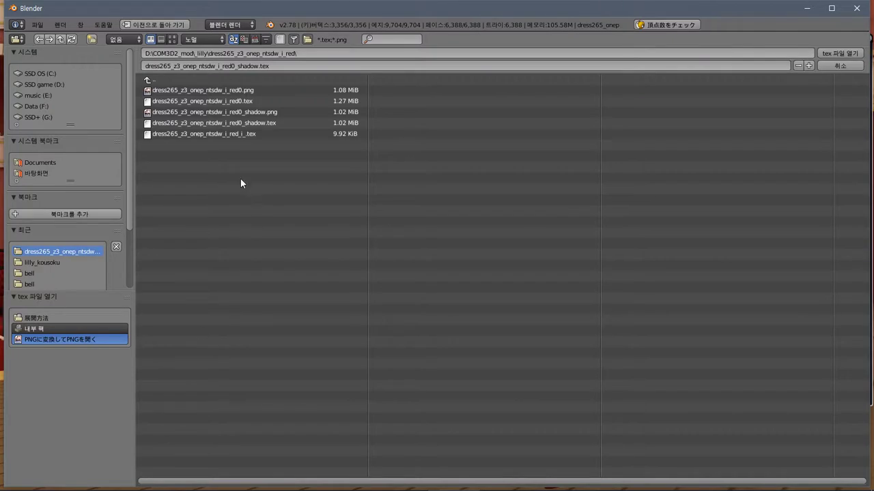
click(190, 87)
double_click(202, 101)
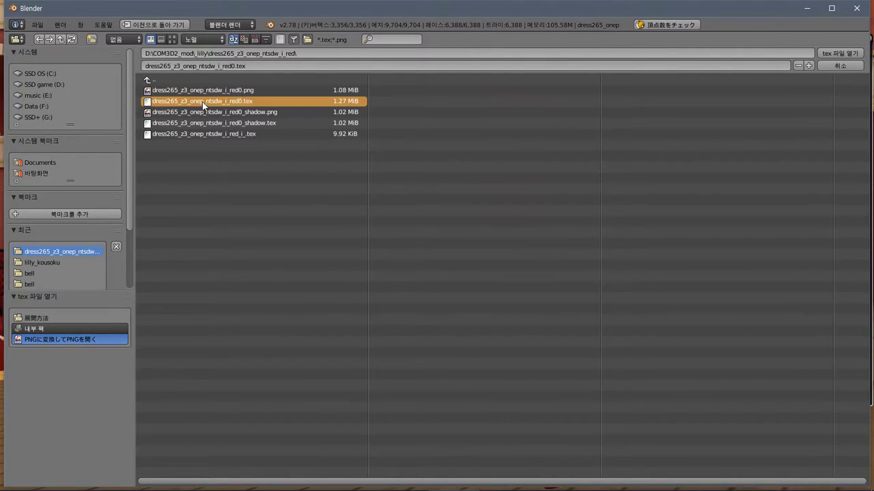
scroll(423, 431, down, 3)
scroll(423, 431, down, 3)
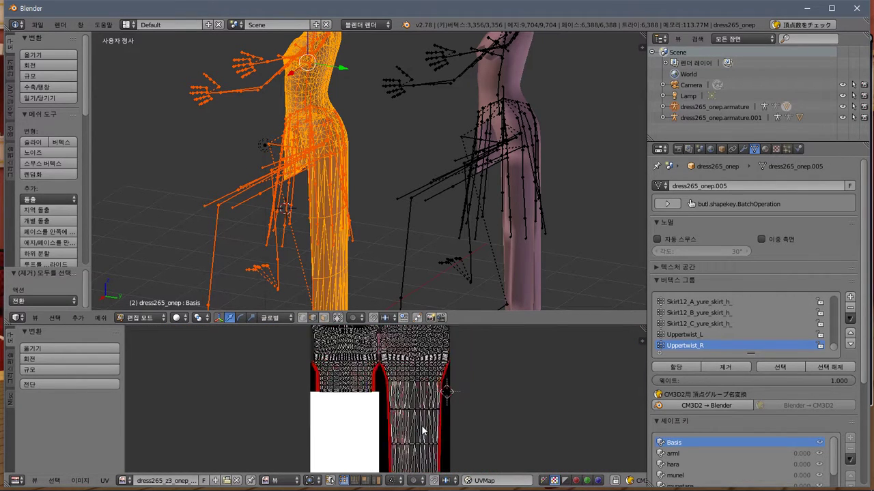
scroll(420, 430, up, 2)
Return the lilly3 dress to Weight Paint mode, and put the other dress, dress265_onep.001, in Weight Paint mode too
middle_drag(374, 190, 385, 265)
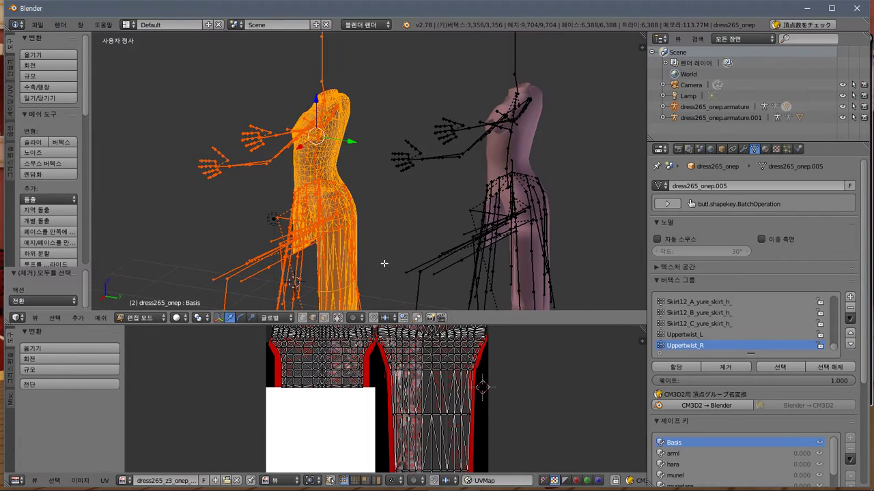
click(141, 317)
click(148, 256)
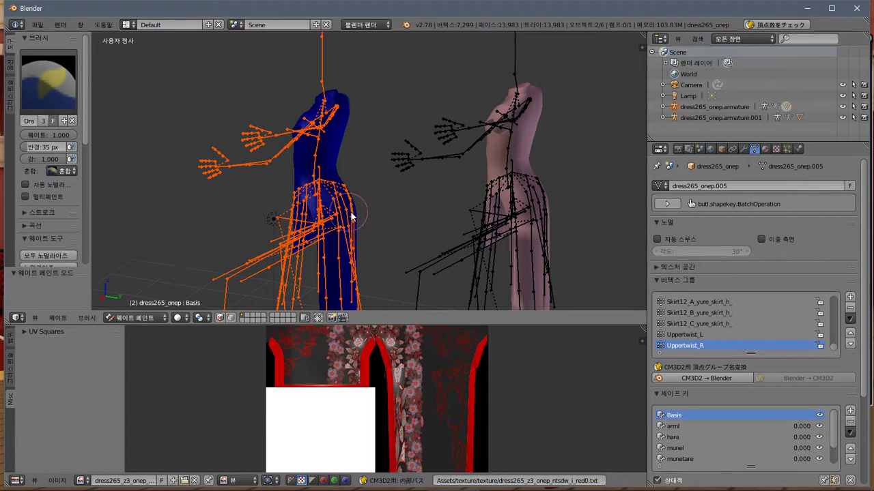
key(ctrl+Tab)
right_click(501, 157)
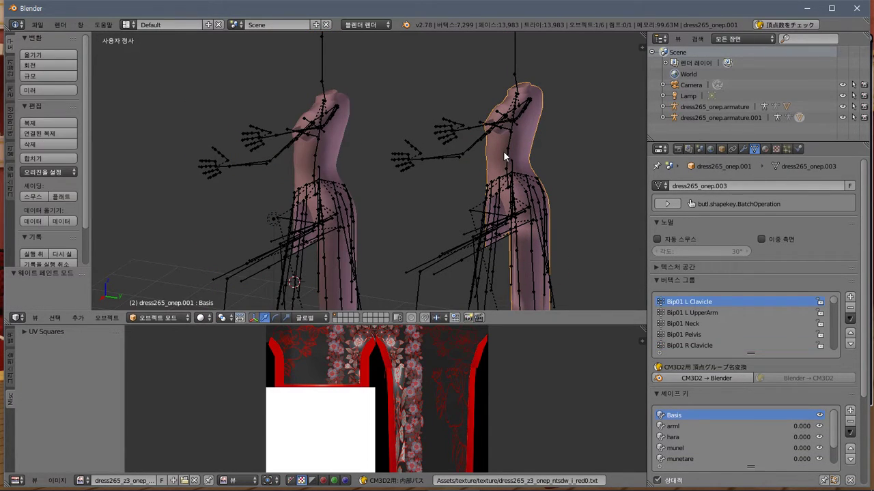
click(148, 319)
click(148, 258)
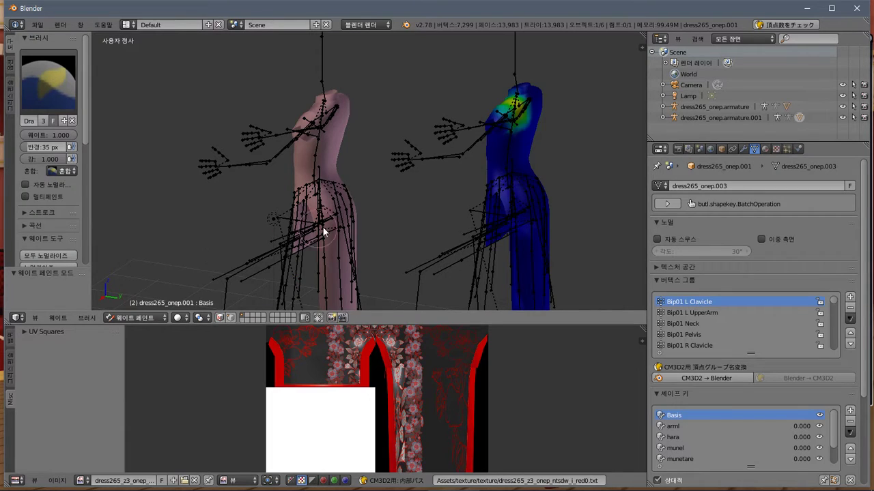
Select the dress265_onep dress and step through its skirt vertex groups from Skirt11_A_yure_skirt_h_ to Skirt09_C_yure_skirt_h_
right_click(327, 161)
scroll(727, 326, down, 5)
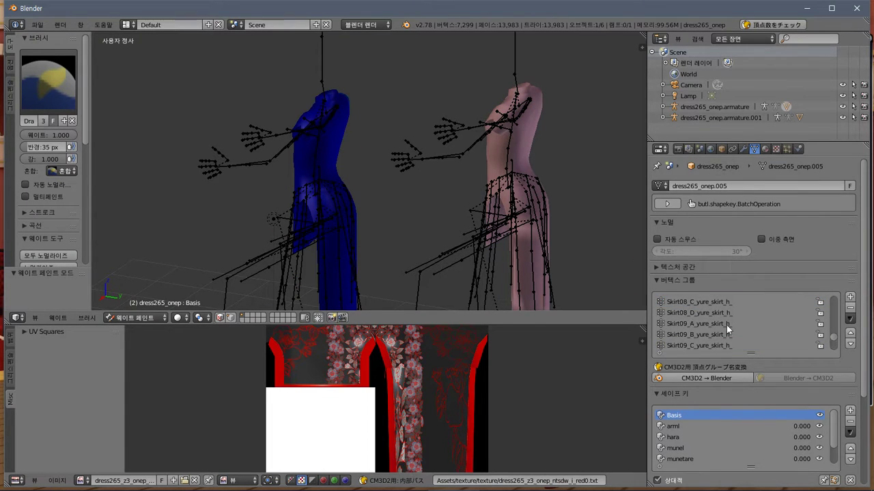
scroll(726, 325, down, 6)
scroll(726, 325, down, 1)
click(694, 324)
middle_drag(474, 275, 448, 284)
ctrl+scroll(703, 324, up, 5)
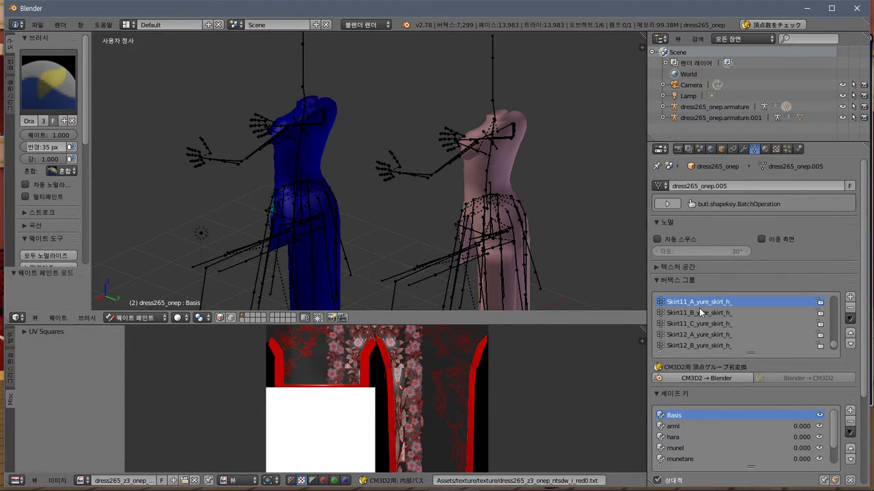
ctrl+scroll(699, 312, up, 3)
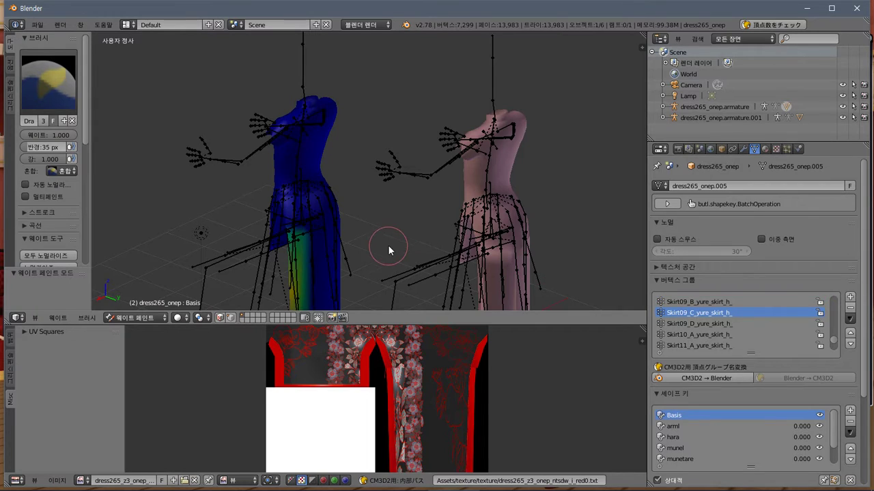
Select the dress265_onep.001 dress and display its weights for the vertex group Skirt09_C_yure_skirt_h_
middle_drag(389, 251, 405, 164)
right_click(507, 85)
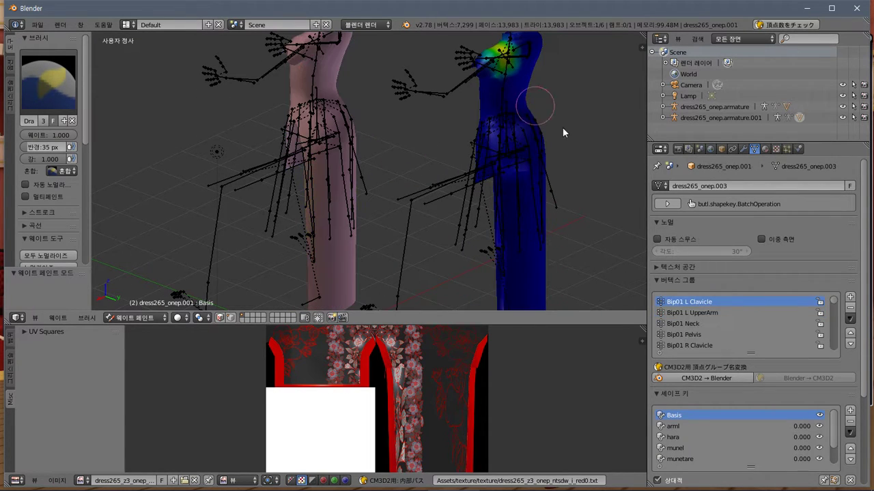
scroll(751, 332, down, 2)
scroll(745, 329, down, 2)
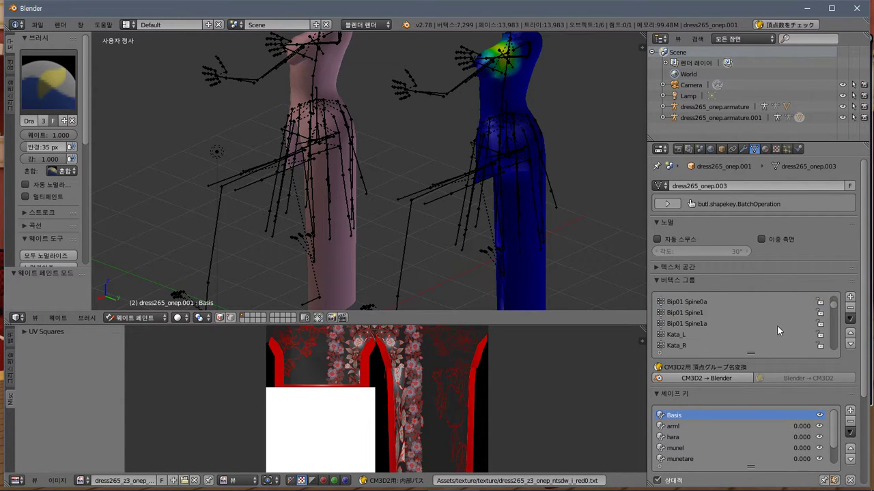
drag(833, 307, 845, 336)
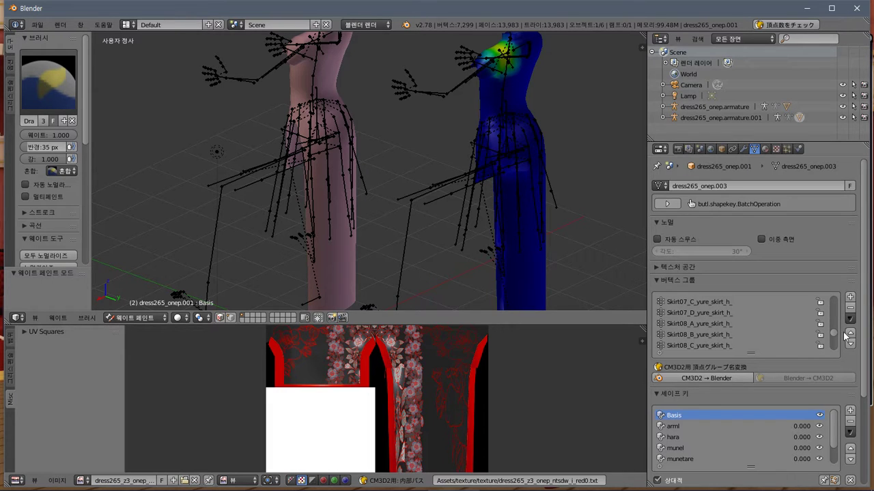
click(706, 346)
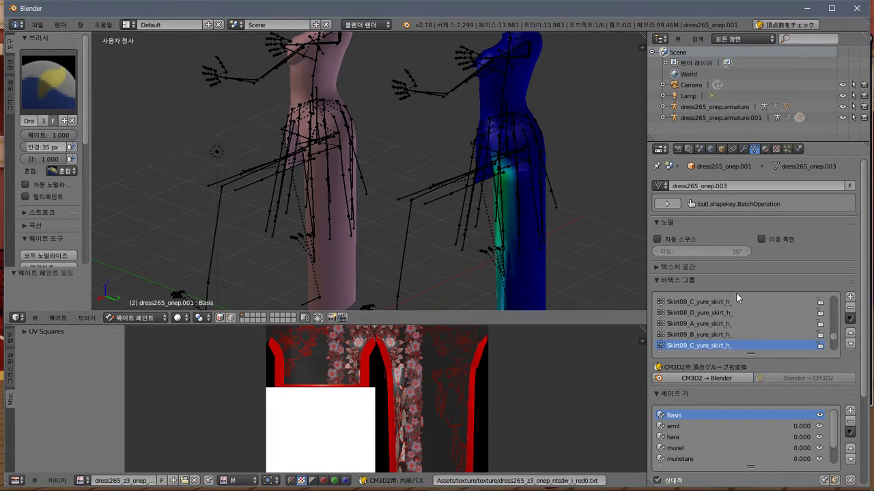
Alternate between the two dresses to compare their Skirt09_C_yure_skirt_h_ weights, ending on dress265_onep
right_click(339, 252)
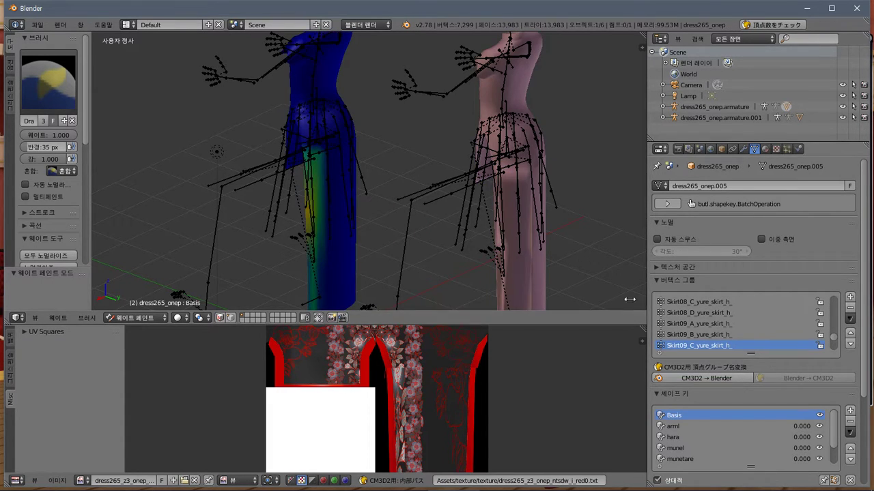
right_click(517, 273)
right_click(345, 260)
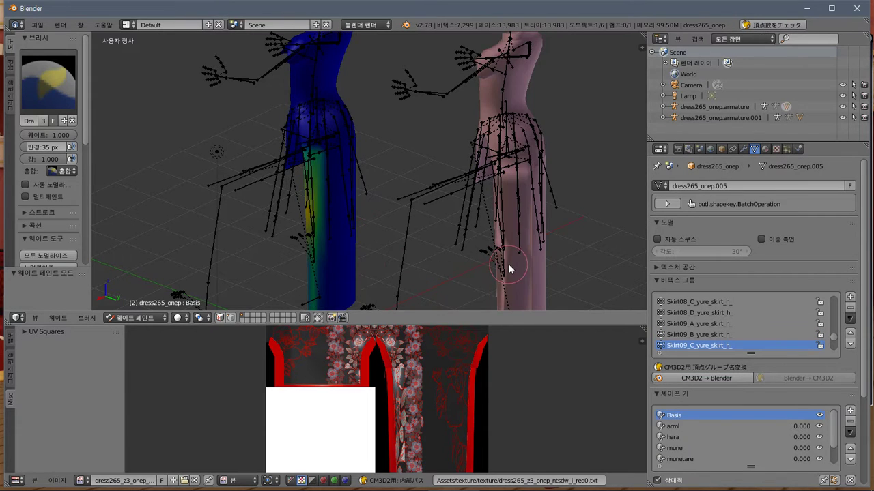
right_click(509, 269)
right_click(343, 267)
right_click(521, 269)
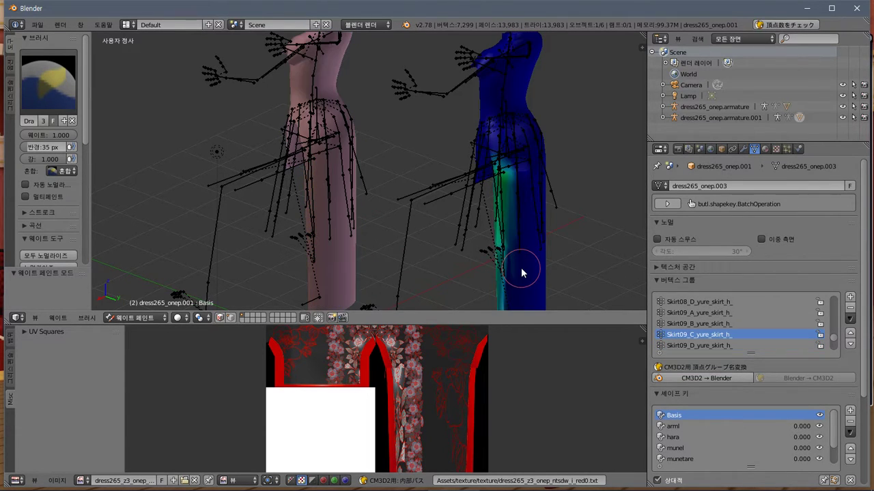
right_click(349, 269)
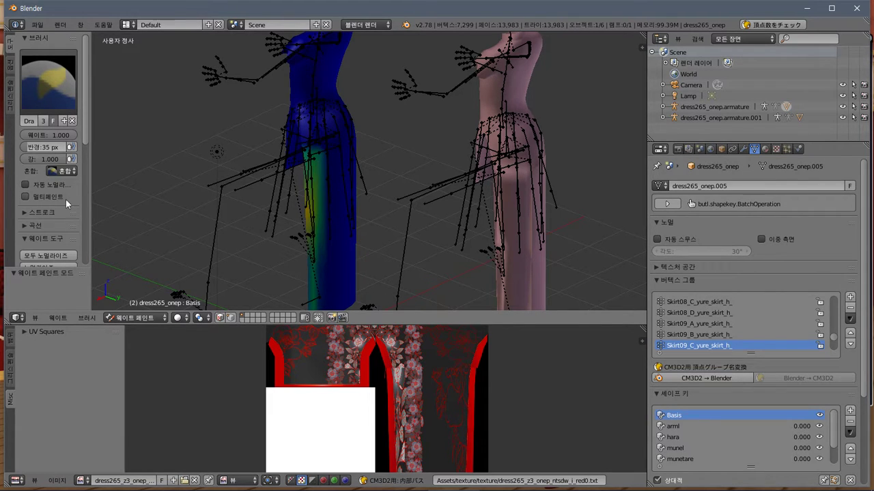
Open the options for blurring the selected mesh's vertex groups among the weight tools for dress265_onep
scroll(42, 180, down, 3)
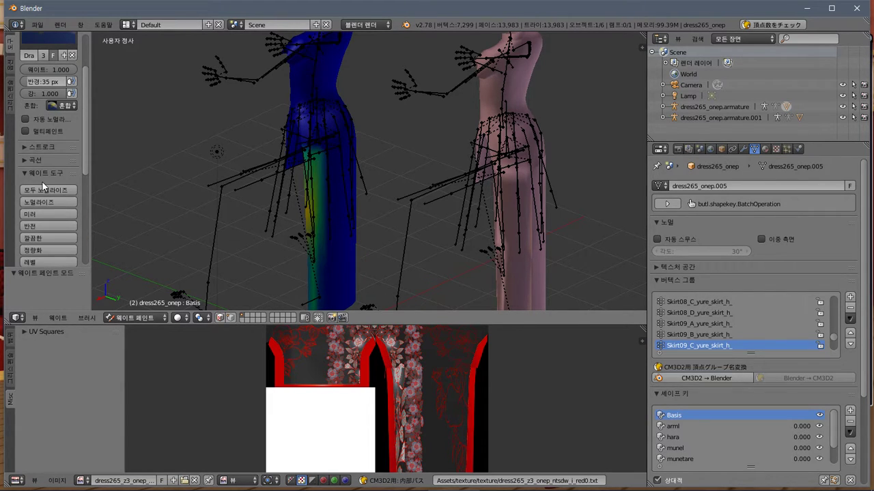
drag(84, 148, 89, 194)
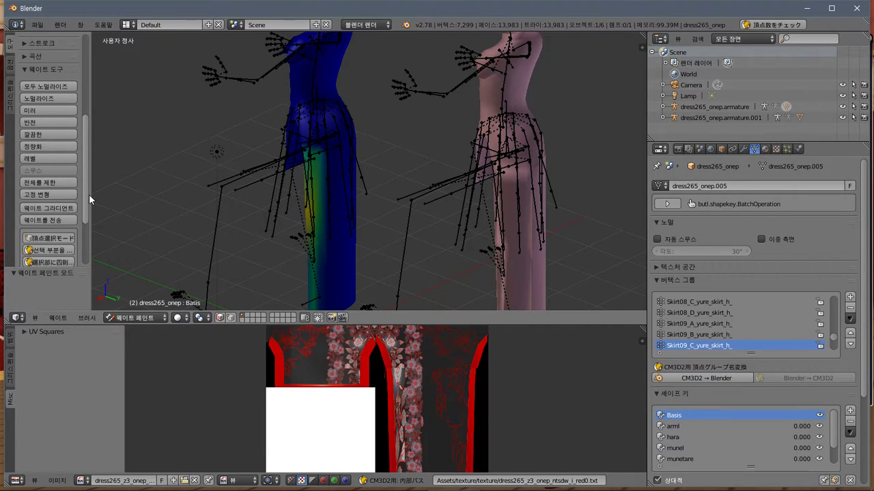
drag(89, 194, 90, 214)
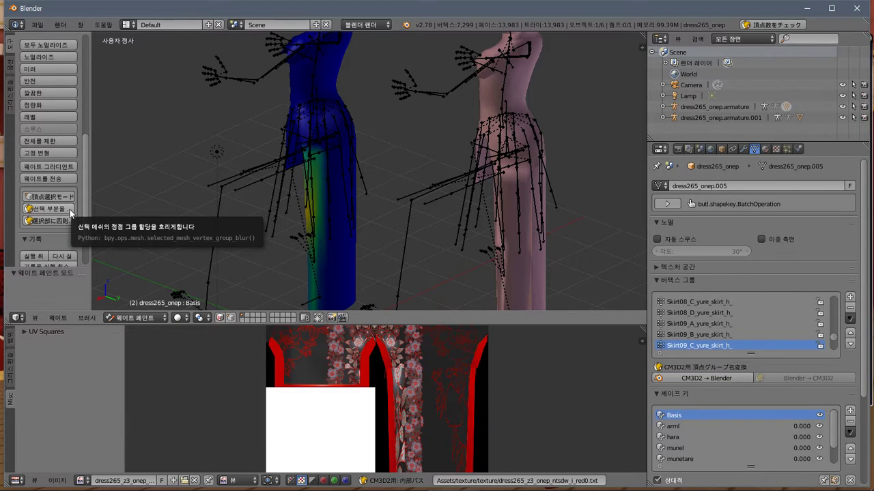
click(49, 209)
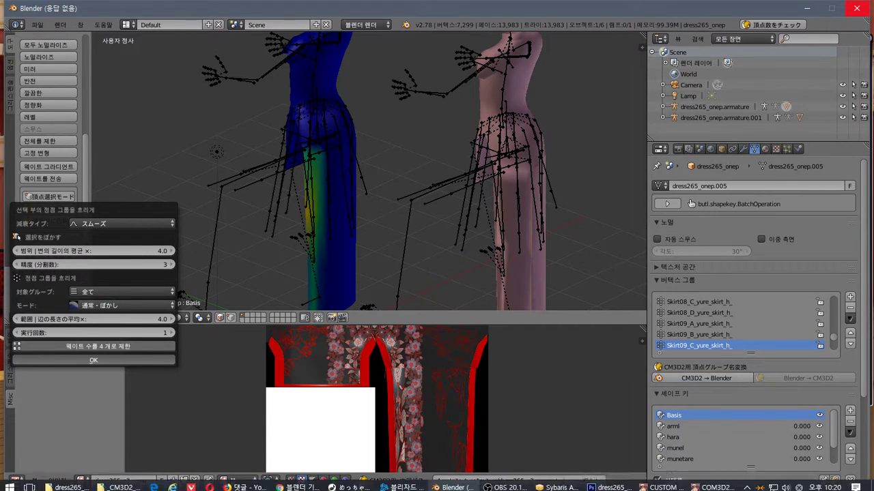
Switch to Chrome and open the mod-making tutorial board 모드제작강좌 in the Naver cafe
mouse_move(351, 482)
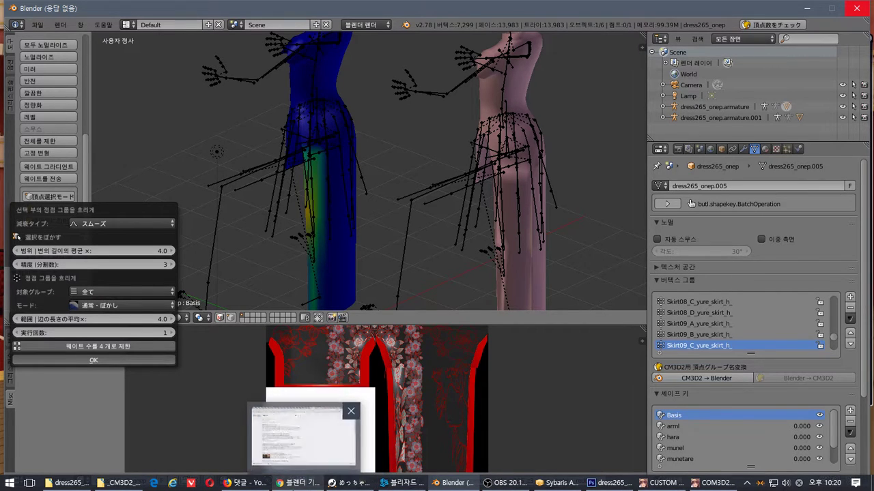
click(297, 482)
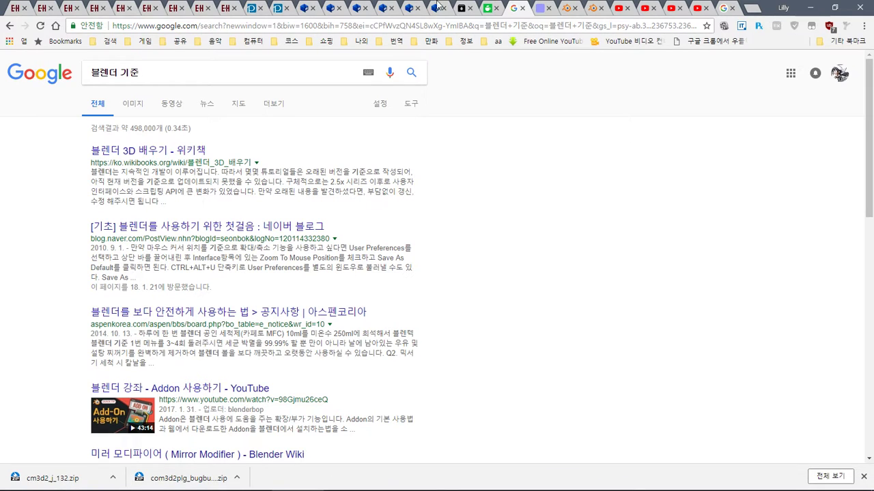
click(491, 8)
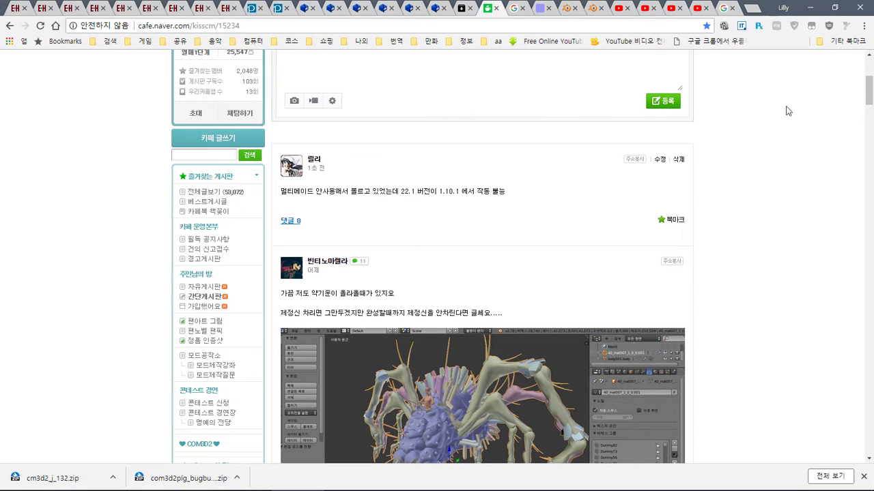
click(205, 192)
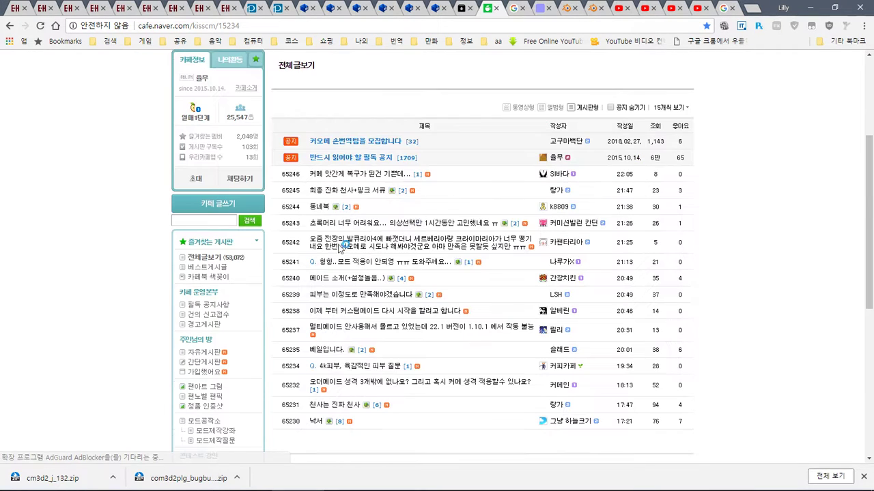
click(223, 431)
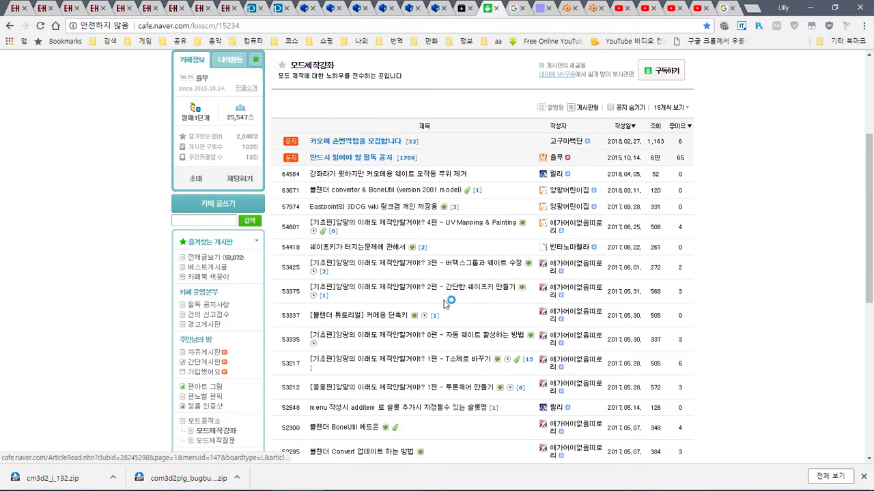
Skim the part 3 tutorial on vertex groups and weight editing, and return to the board's post list
click(456, 265)
scroll(872, 370, down, 5)
scroll(872, 369, down, 20)
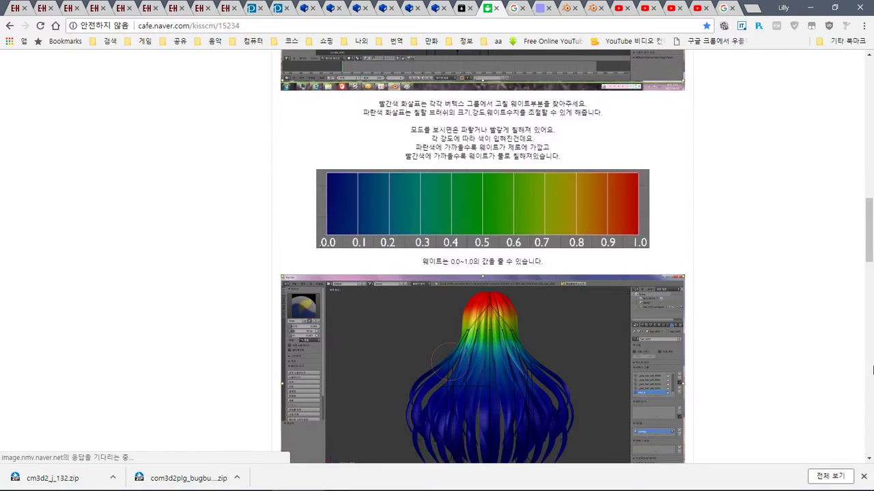
scroll(872, 369, down, 2)
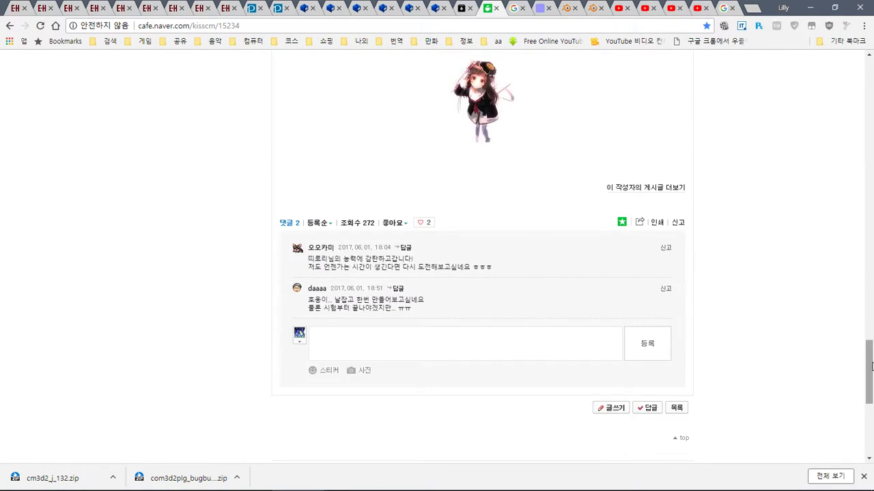
scroll(872, 369, up, 15)
click(11, 26)
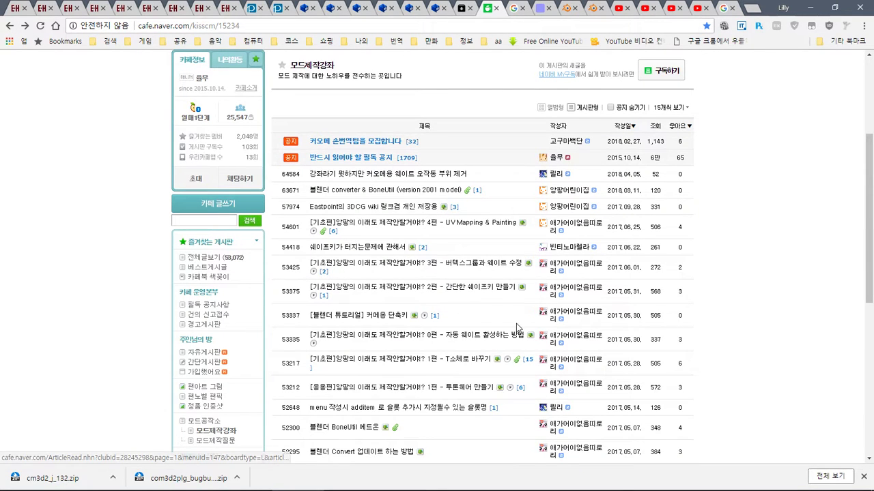
Read through the part 0 tutorial on activating automatic weights down to its video, and put the browser away
click(498, 334)
scroll(873, 334, down, 5)
scroll(872, 334, down, 6)
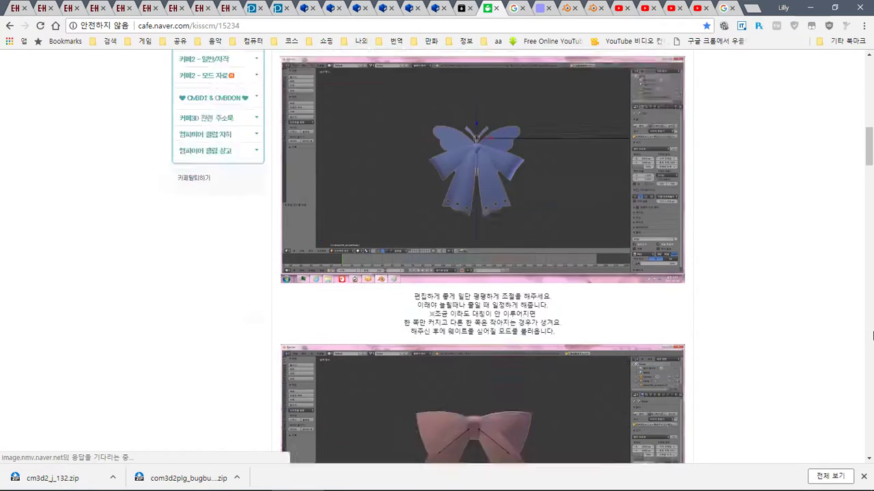
scroll(872, 334, down, 5)
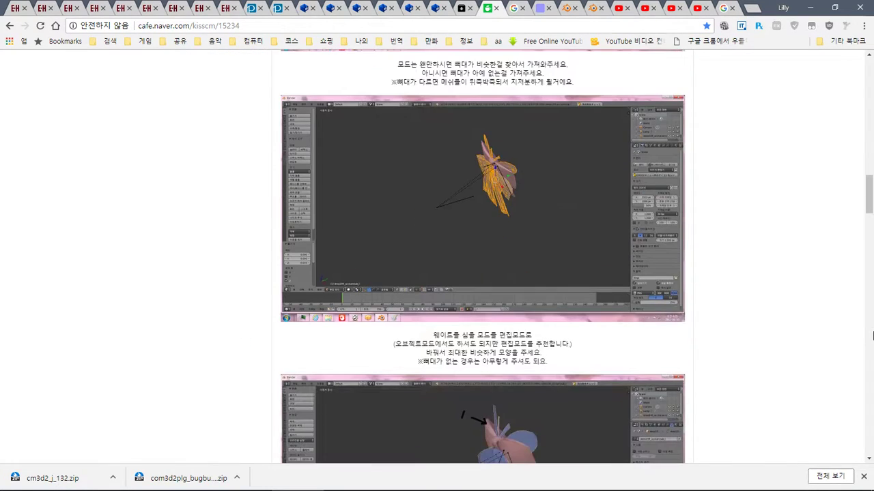
scroll(872, 334, down, 10)
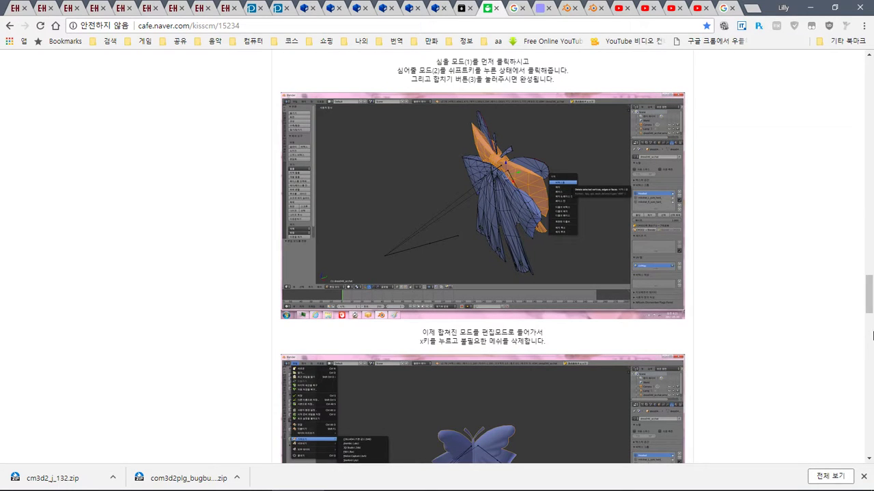
scroll(872, 335, down, 5)
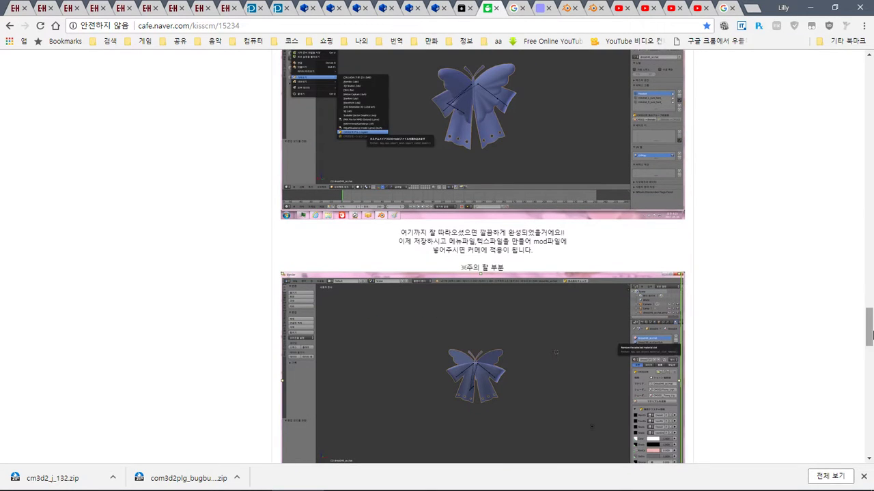
scroll(872, 335, down, 10)
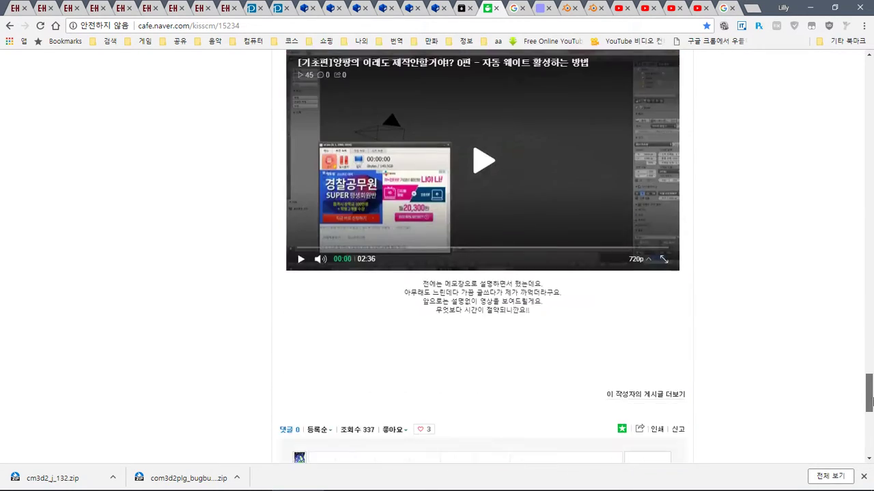
click(810, 7)
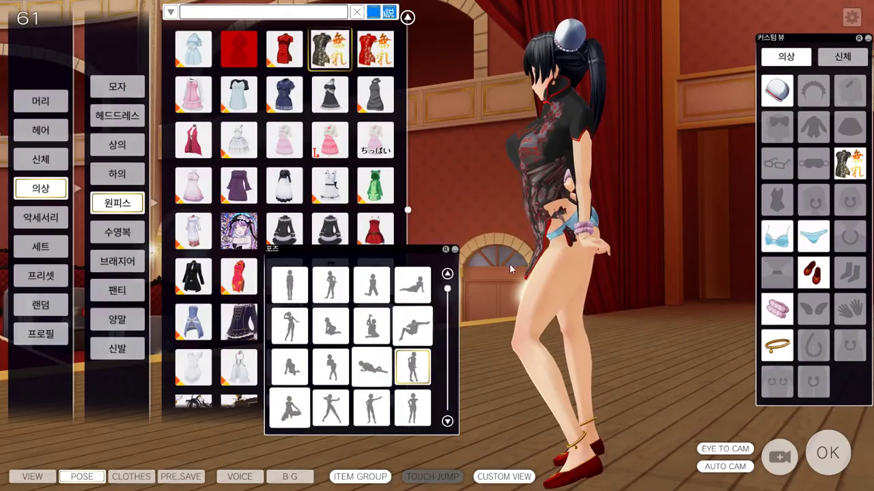
Start a new Blender session, dismiss the splash screen and delete the default cube
key(super)
key(super)
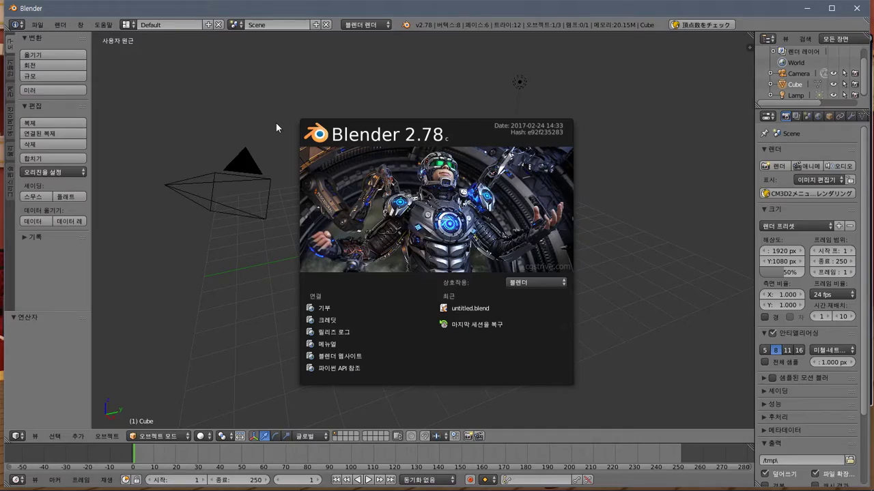
click(295, 181)
key(Delete)
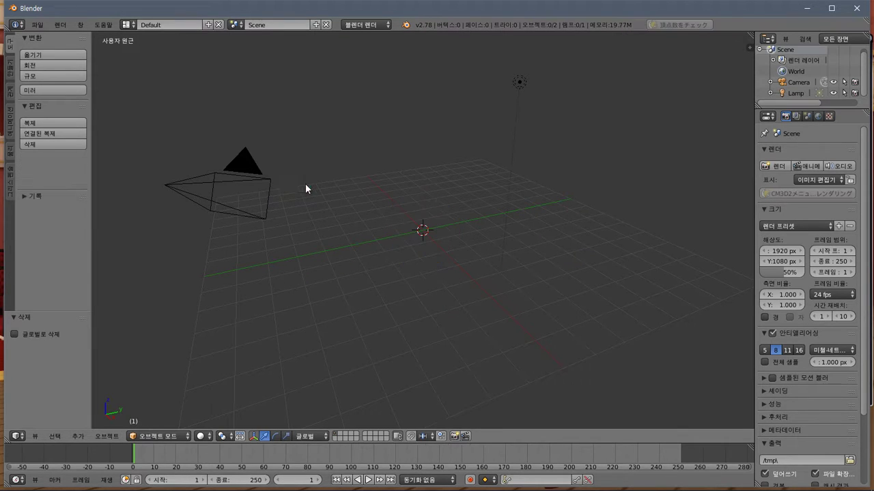
Import the CM3D2 model dress265_onep_lilly2.model from the dress265_z3_onep_ntsdw_i_red folder
click(37, 25)
mouse_move(98, 222)
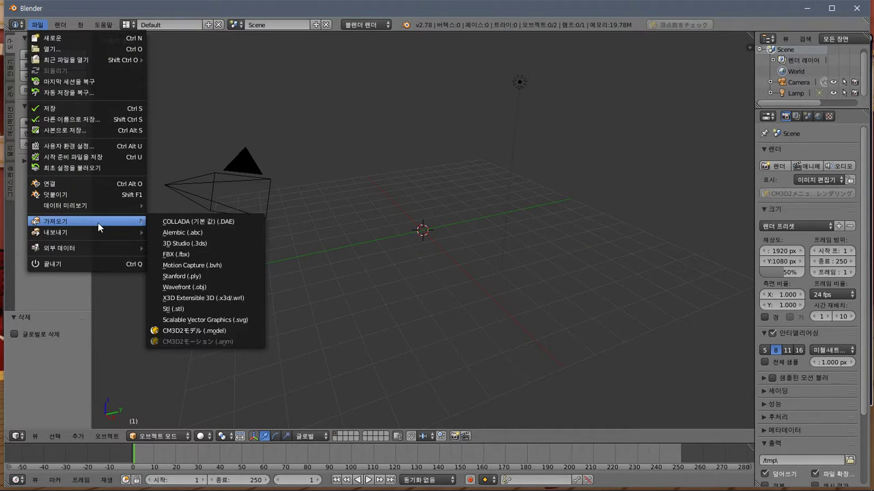
click(222, 333)
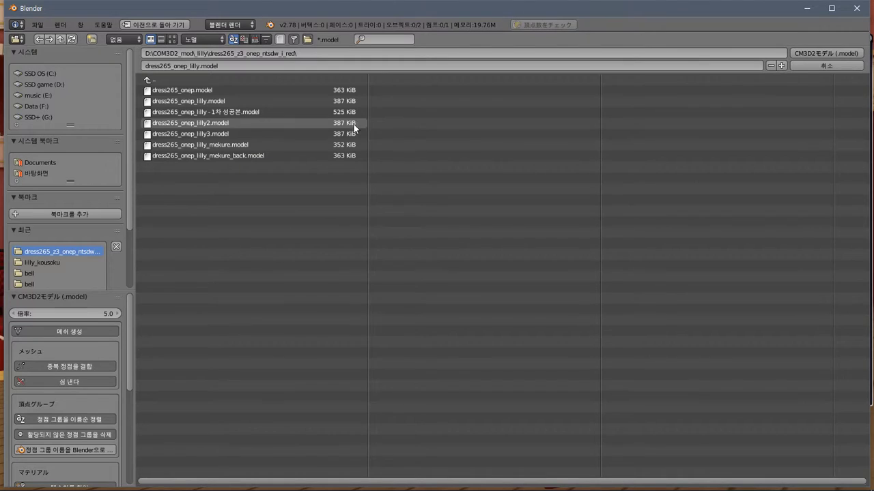
click(227, 123)
double_click(226, 123)
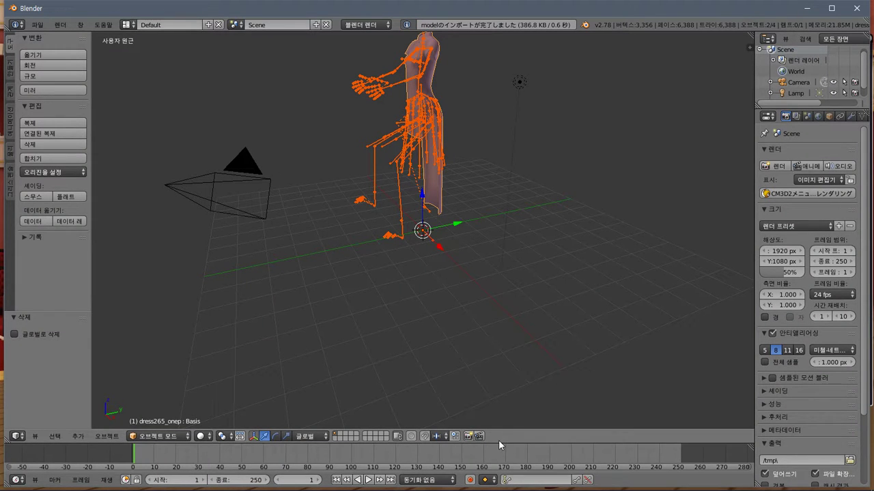
Turn an enlarged timeline area into a UV/image editor and show the whole dress mesh's UVs by entering edit mode
drag(498, 442, 204, 294)
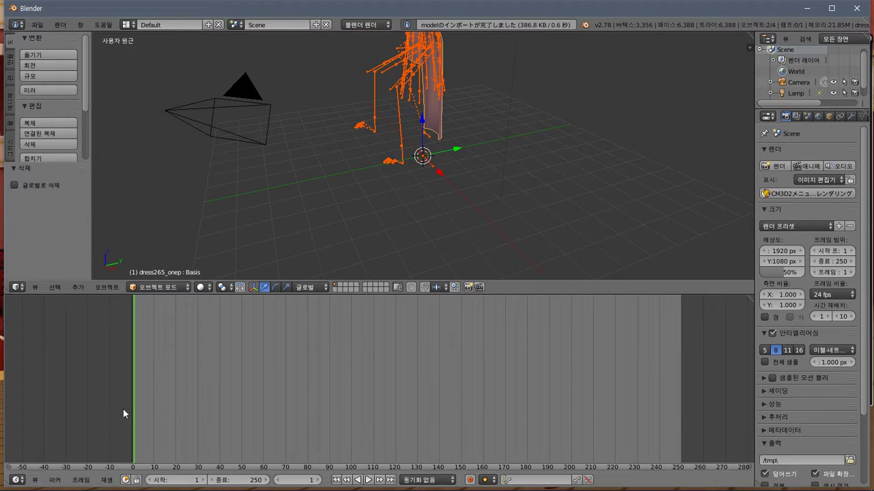
click(26, 482)
click(34, 410)
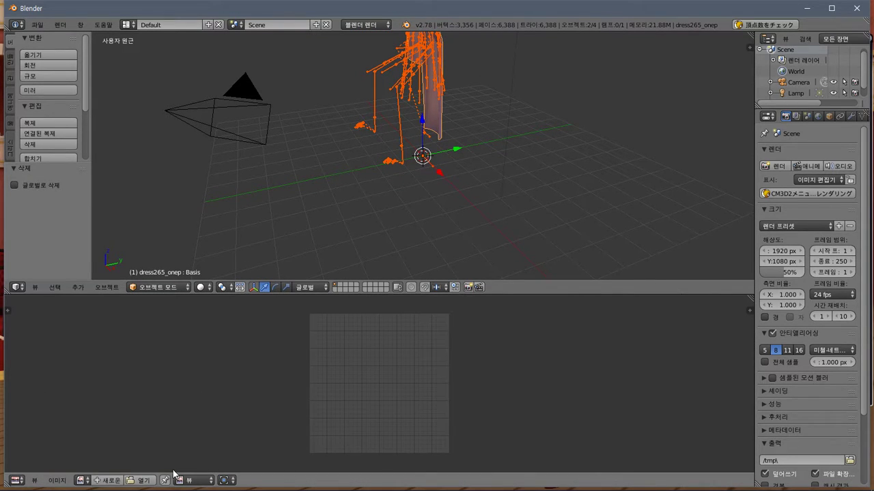
click(57, 481)
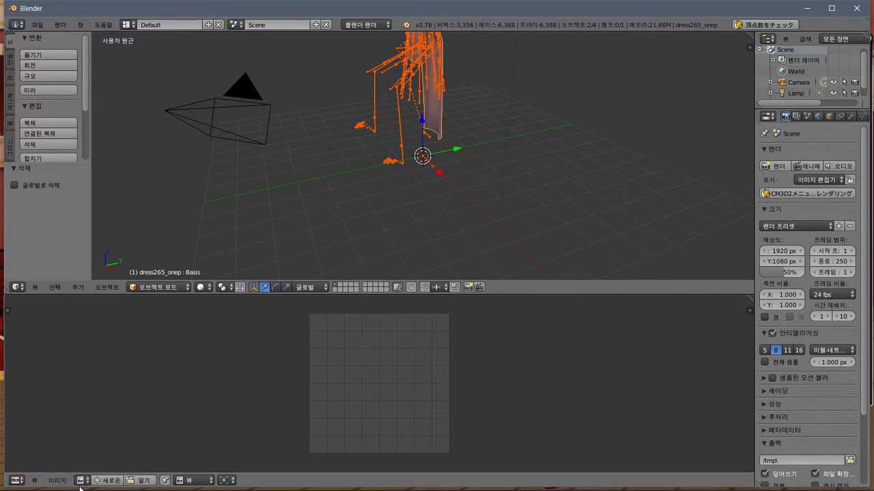
click(80, 481)
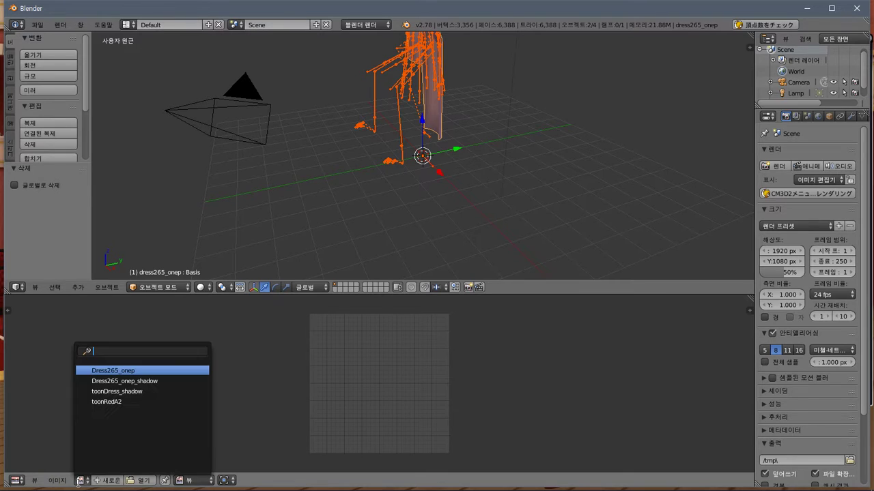
click(158, 287)
click(161, 262)
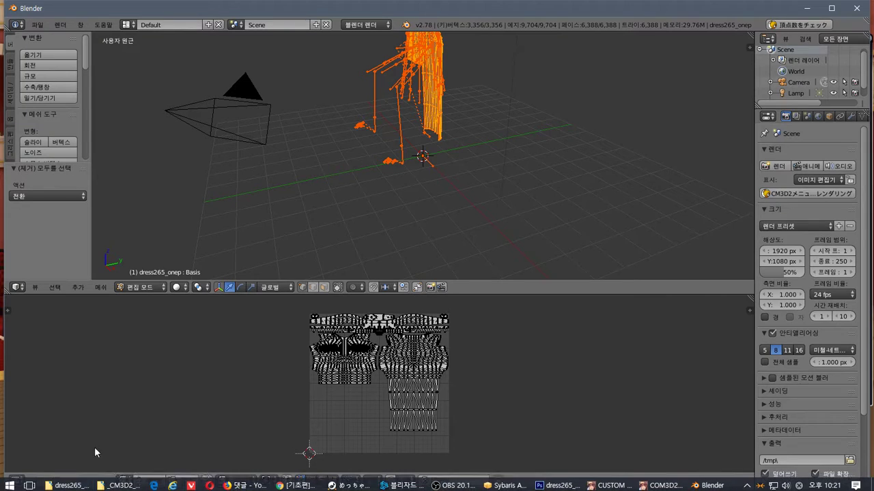
Load the texture dress265_z3_onep_ntsdw_i_red0.tex into the image editor behind the dress's UVs
click(81, 481)
click(112, 418)
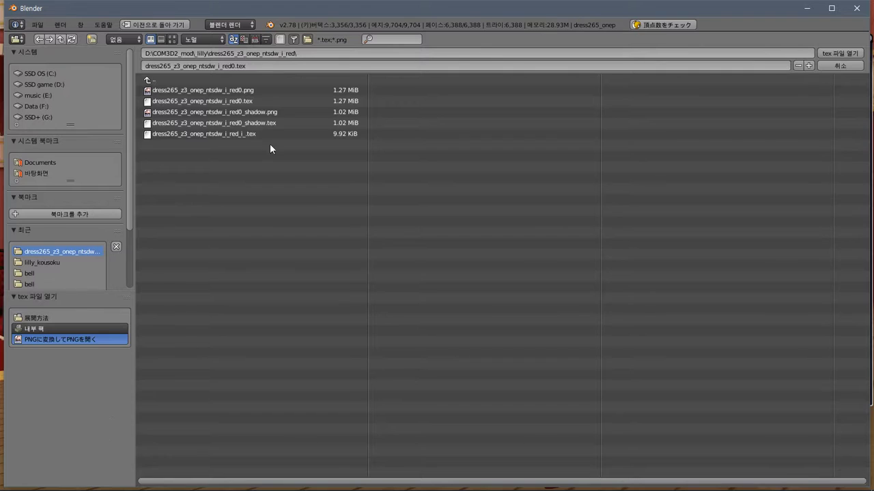
double_click(243, 100)
scroll(406, 347, down, 5)
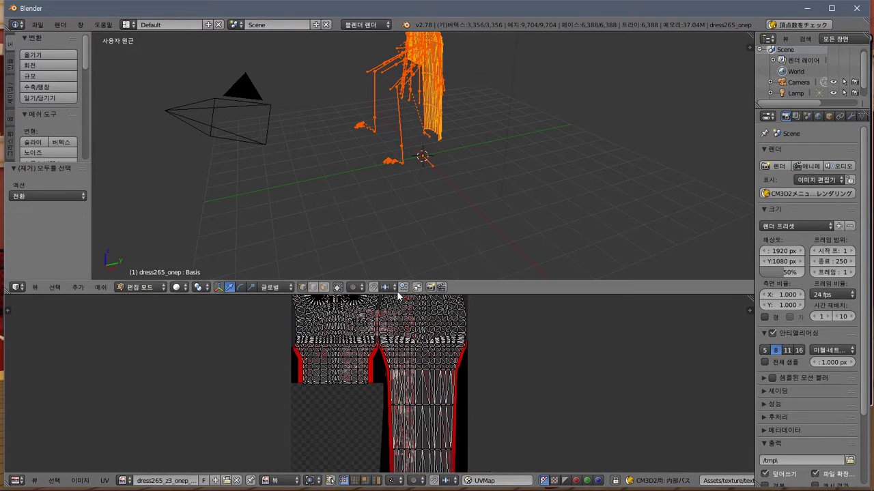
middle_drag(399, 172, 337, 162)
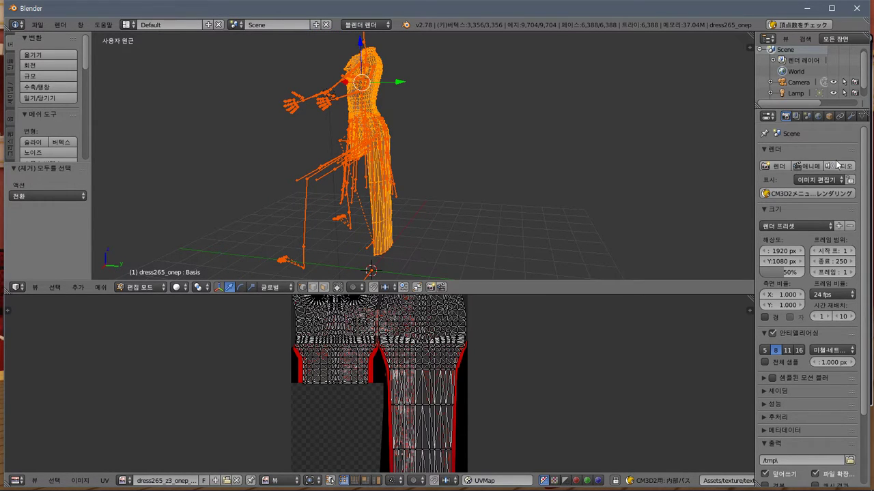
Switch to the browser and reread the part 0 tutorial's section on transferring weights between two models
key(alt+Tab)
key(alt+Tab)
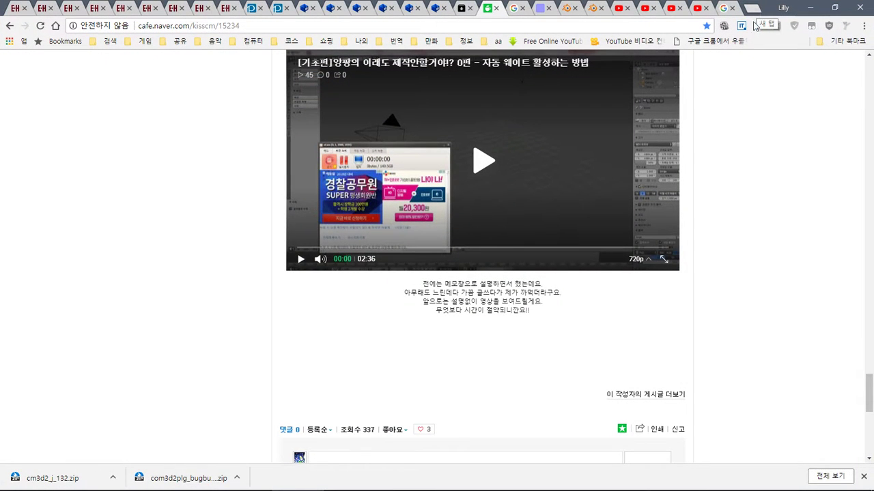
scroll(609, 220, up, 3)
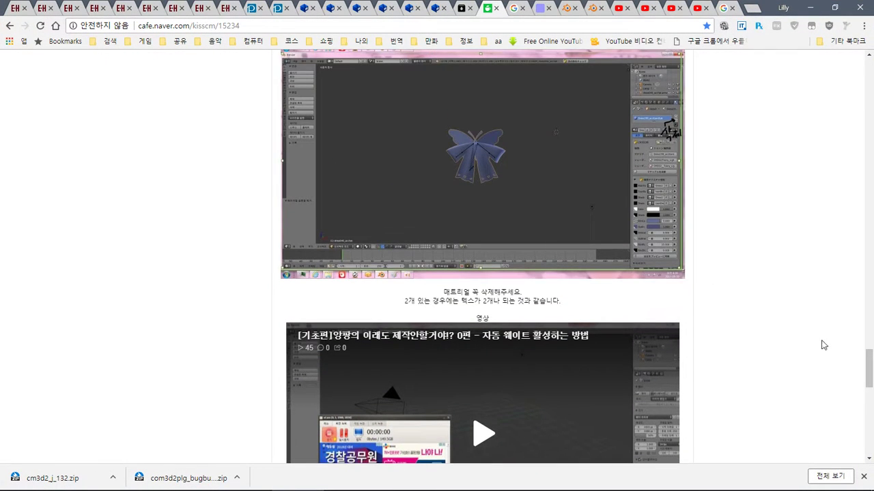
scroll(865, 355, up, 1)
drag(871, 372, 866, 211)
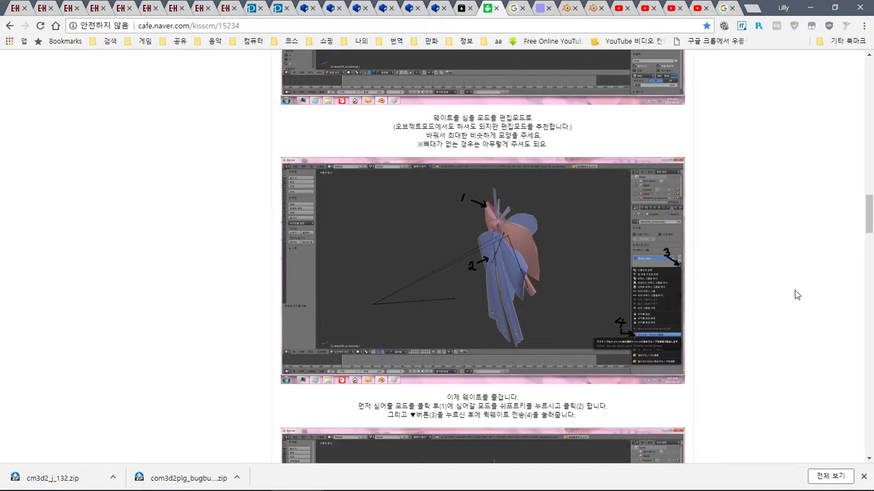
scroll(796, 295, up, 2)
scroll(795, 294, down, 4)
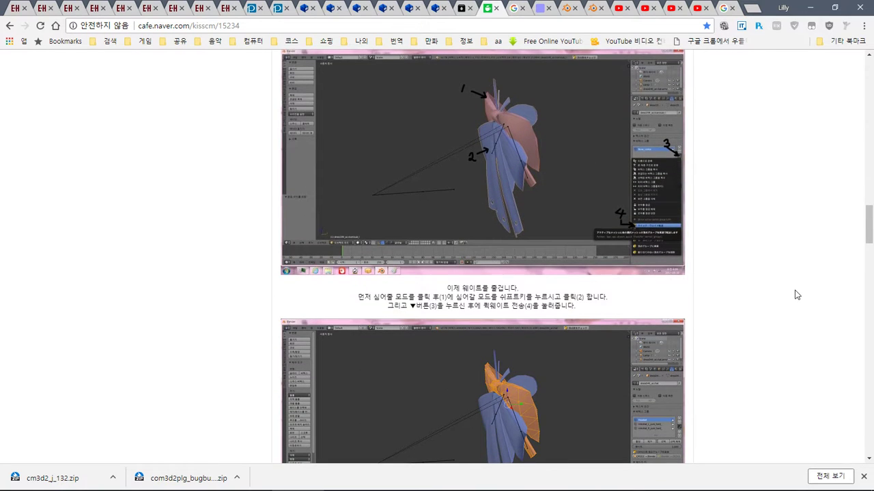
Search Google for "블렌더 웨이트" in a new browser tab
click(753, 8)
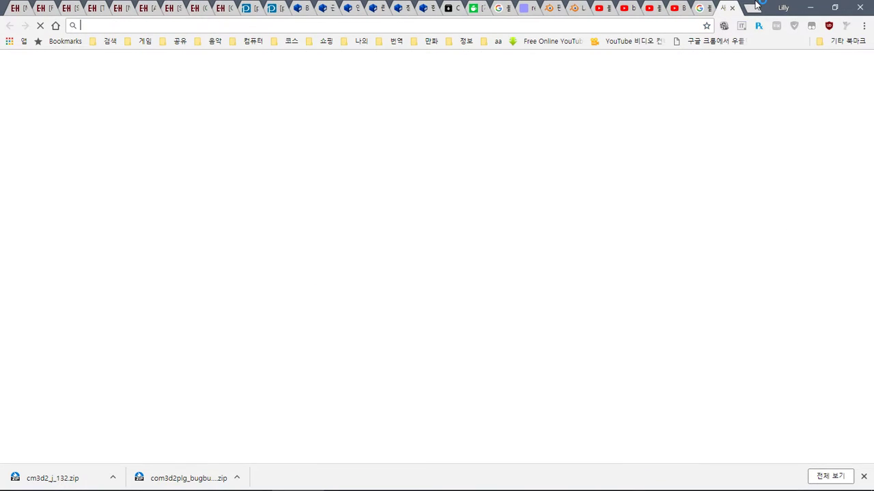
text(블렌더 우)
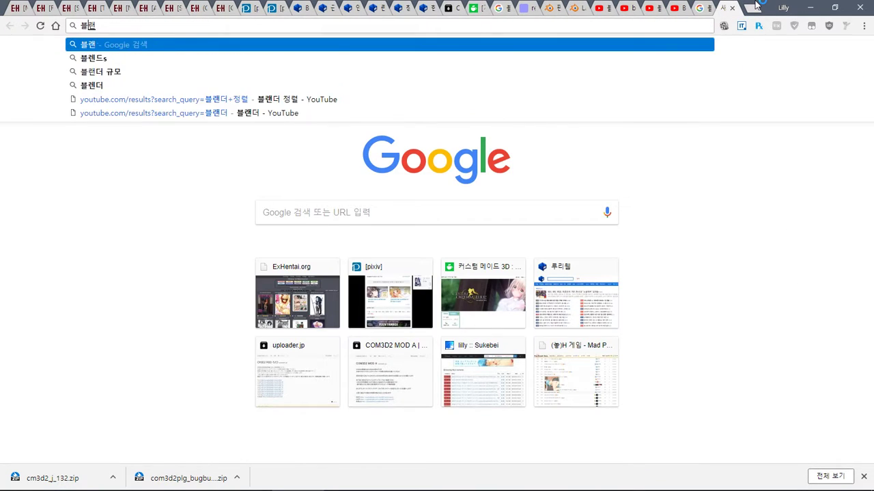
text(ㅔ)
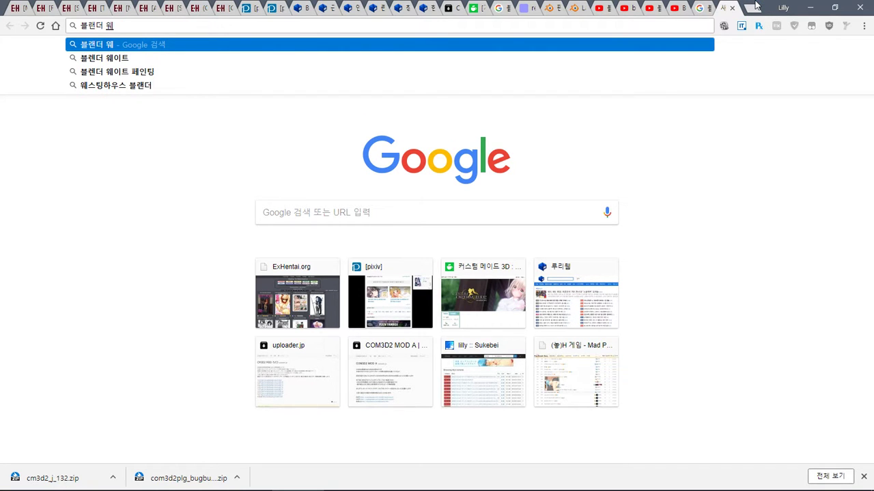
key(Down)
key(Return)
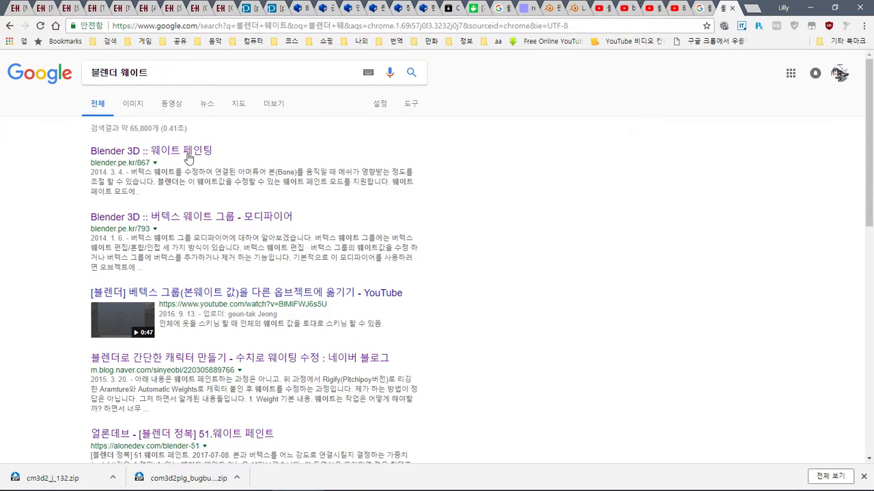
Open the results on weight painting, the vertex weight group modifier, numeric weight editing and alonedev's weight paint lesson in separate tabs
middle_click(167, 153)
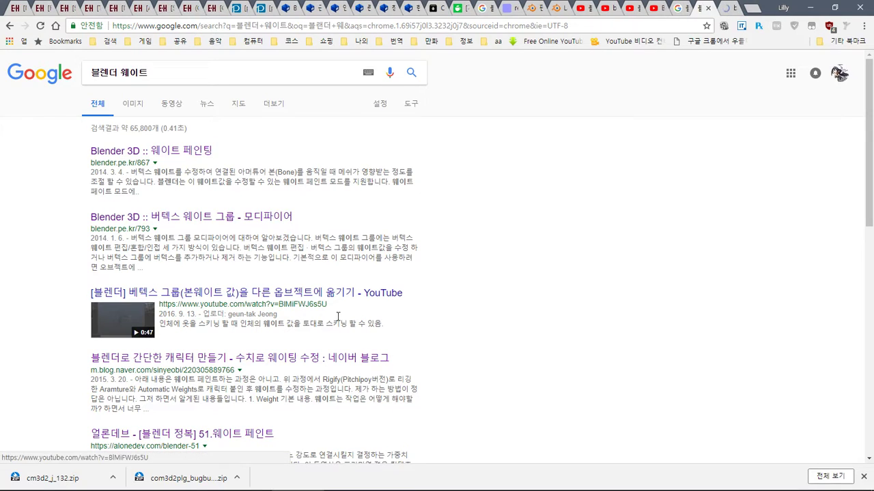
middle_click(217, 217)
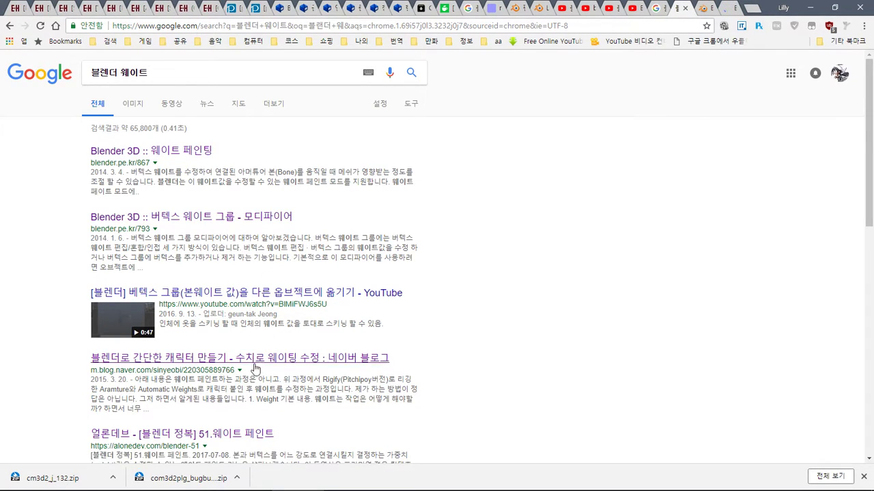
middle_click(249, 359)
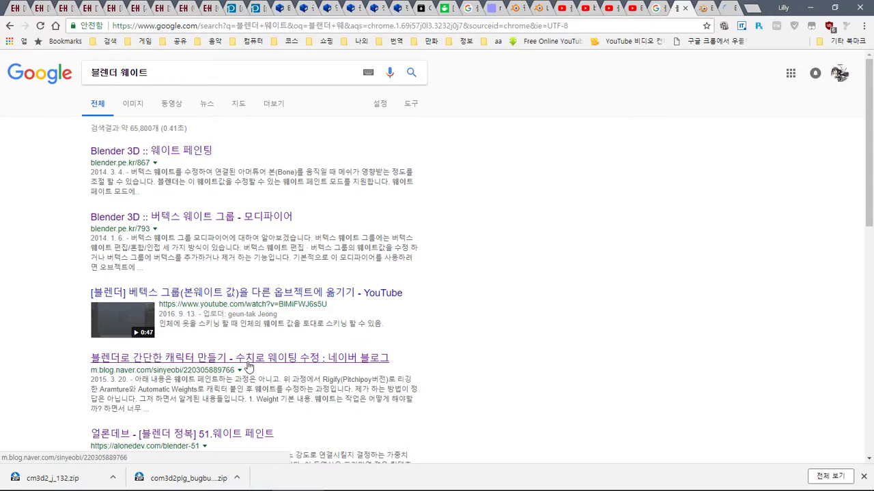
middle_click(232, 438)
drag(870, 140, 870, 280)
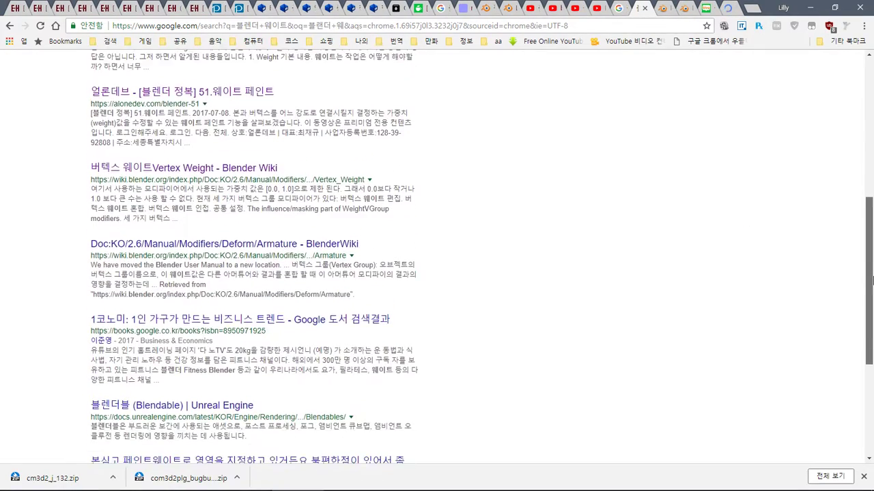
Skim the blender.pe.kr article on weight painting, including its bone influence colours and X Mirror sections
key(ctrl+Tab)
scroll(872, 360, down, 20)
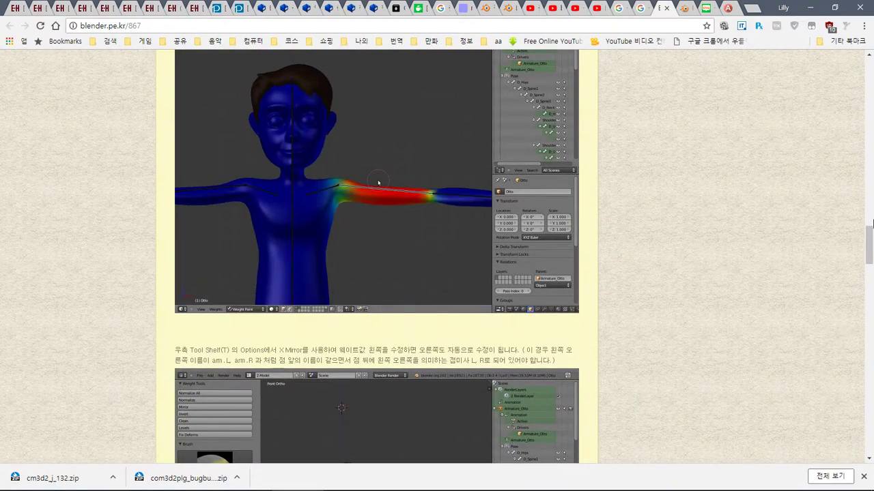
scroll(872, 223, up, 5)
scroll(869, 225, down, 2)
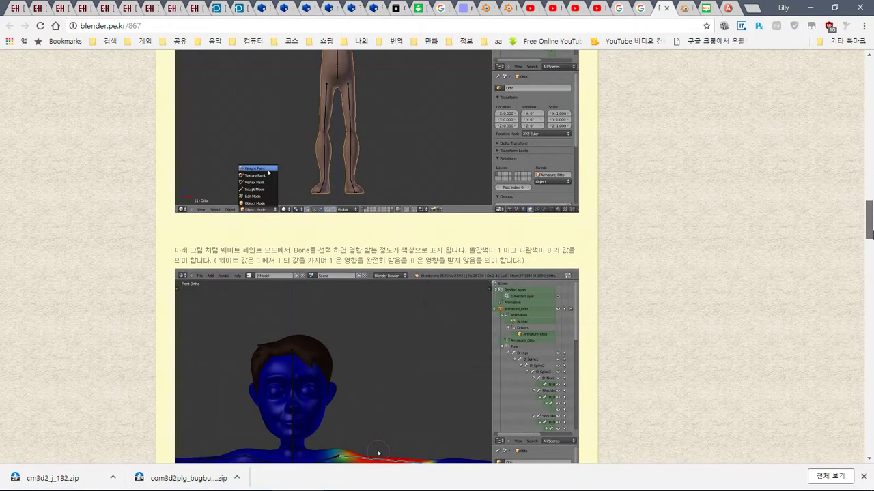
drag(870, 233, 871, 451)
Skim the blender.pe.kr article on the vertex weight group modifiers
key(alt+Left)
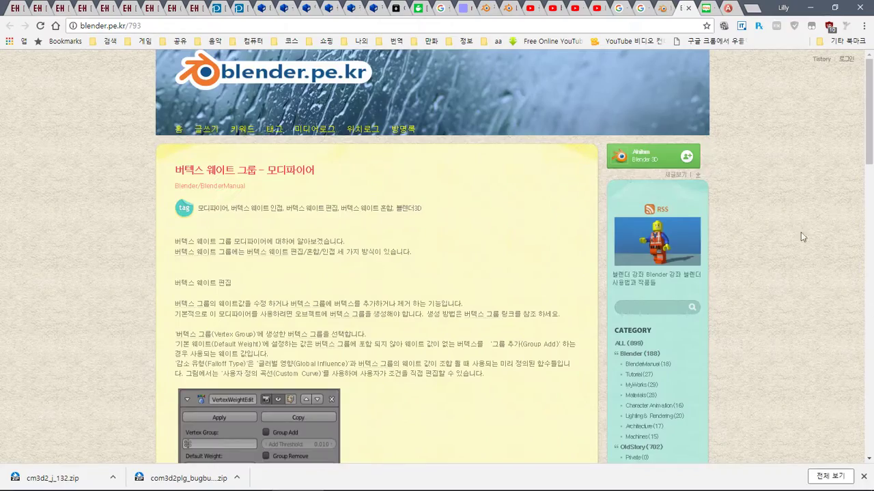
scroll(872, 419, down, 5)
scroll(872, 419, down, 5)
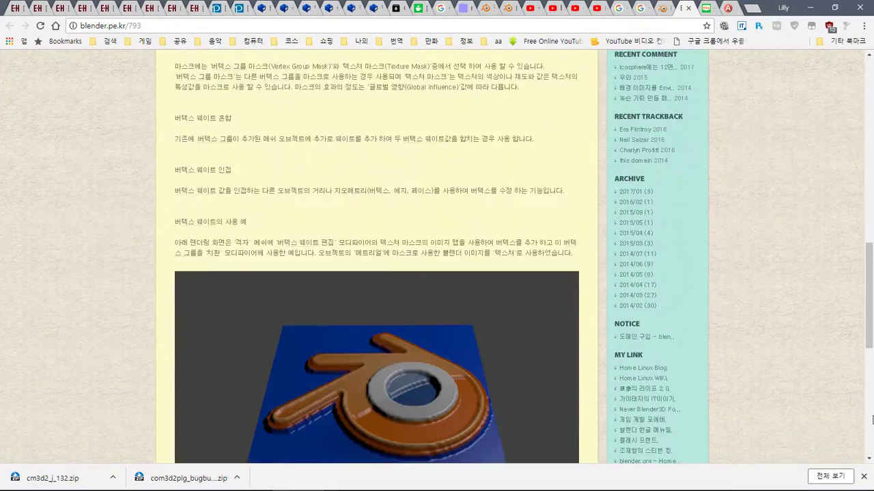
scroll(872, 419, down, 5)
Read the blog tutorial on correcting weights numerically, focusing on parenting a cylinder to bones With Automatic Weights
key(ctrl+Tab)
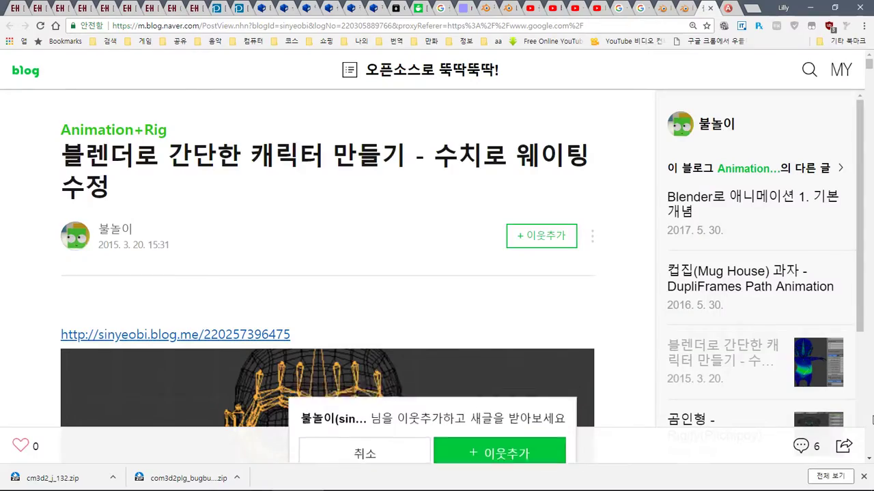
scroll(871, 419, down, 5)
scroll(871, 419, down, 10)
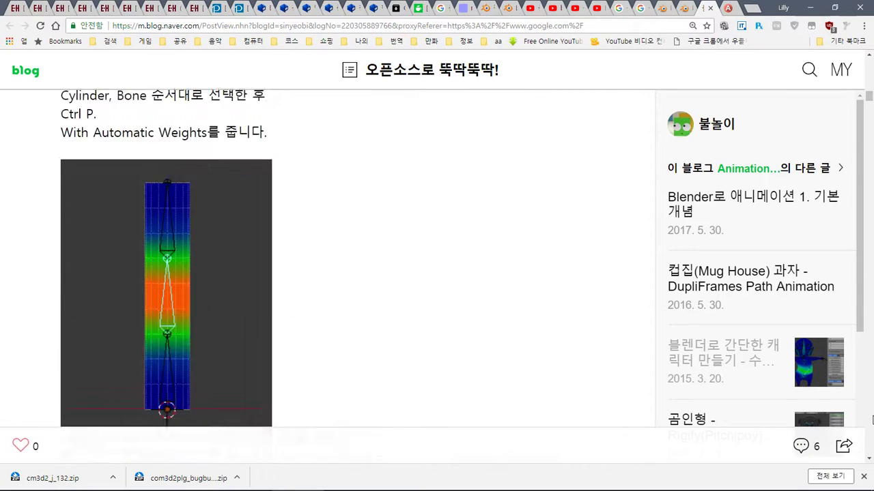
scroll(602, 372, up, 2)
scroll(602, 372, up, 4)
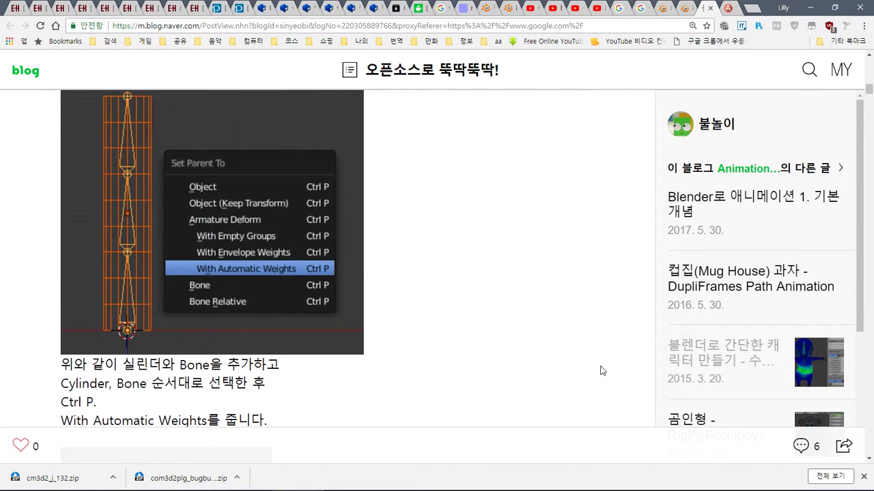
scroll(602, 371, down, 1)
scroll(602, 370, up, 1)
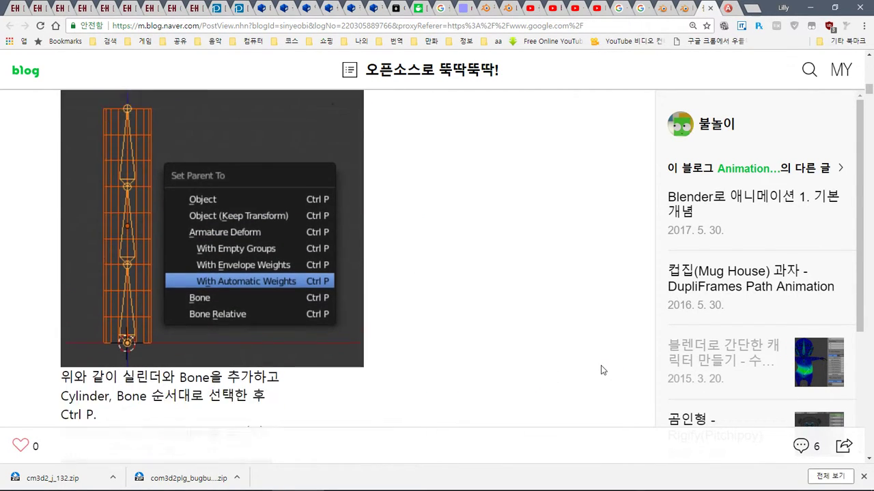
scroll(600, 367, down, 1)
Return to Blender, switch the dress from edit mode to object mode, and select only the dress
key(alt+Tab)
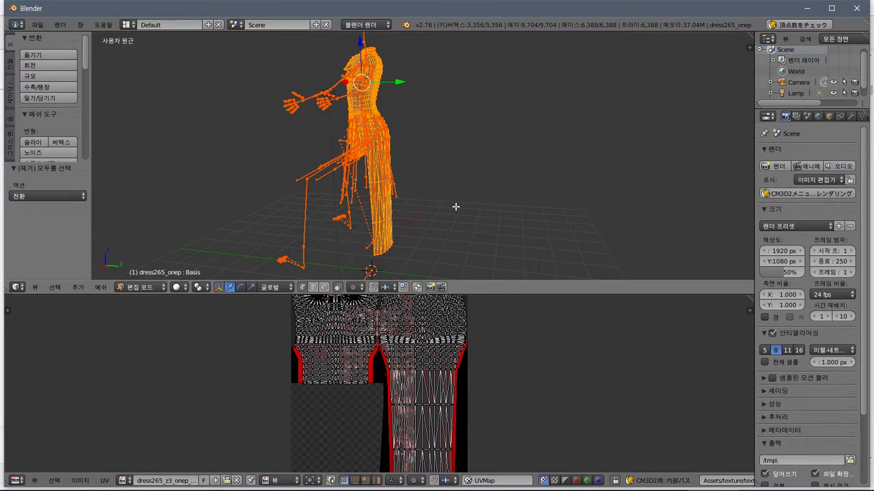
key(ctrl+p)
right_click(366, 113)
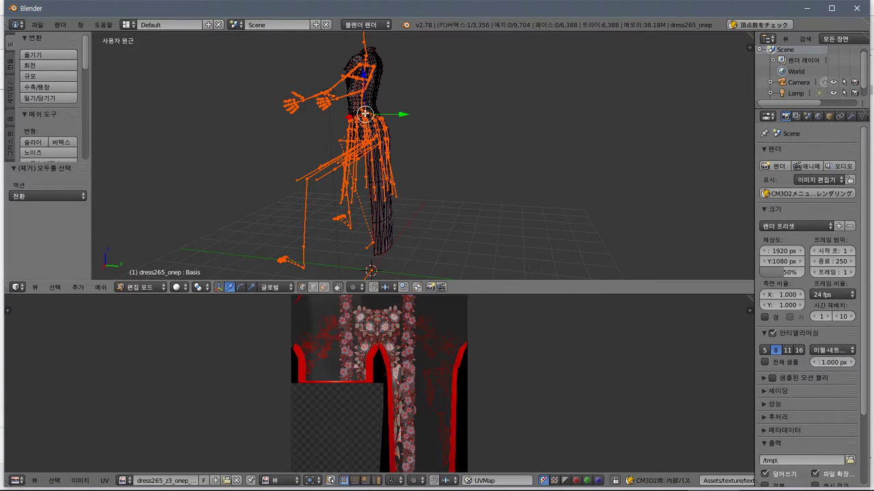
click(144, 288)
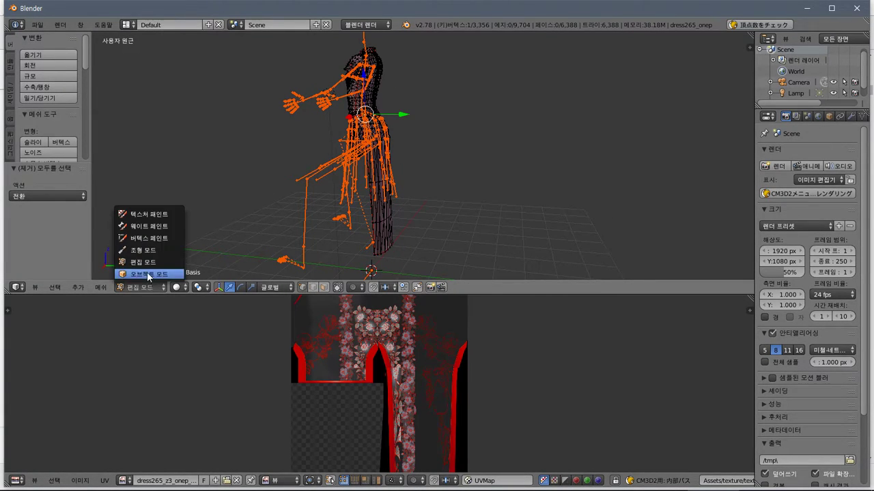
click(147, 275)
right_click(375, 102)
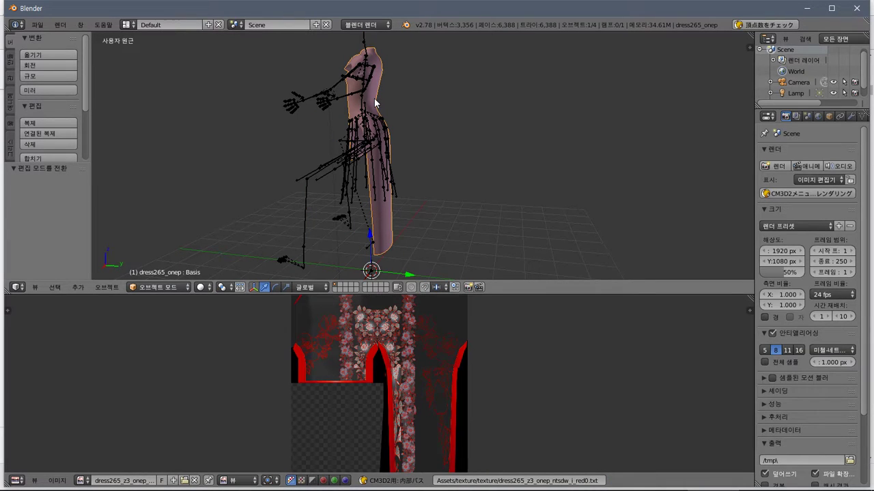
key(ctrl+p)
right_click(339, 172)
shift+right_click(388, 222)
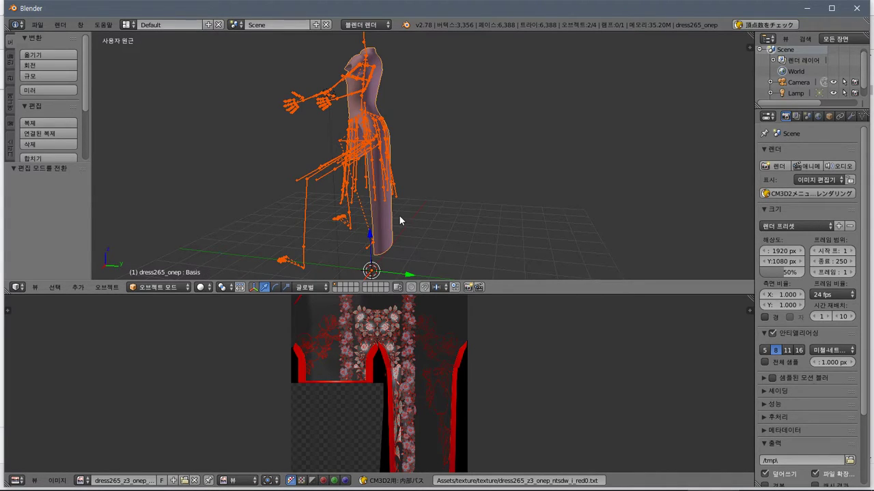
key(ctrl+p)
key(Return)
right_click(367, 97)
shift+right_click(332, 163)
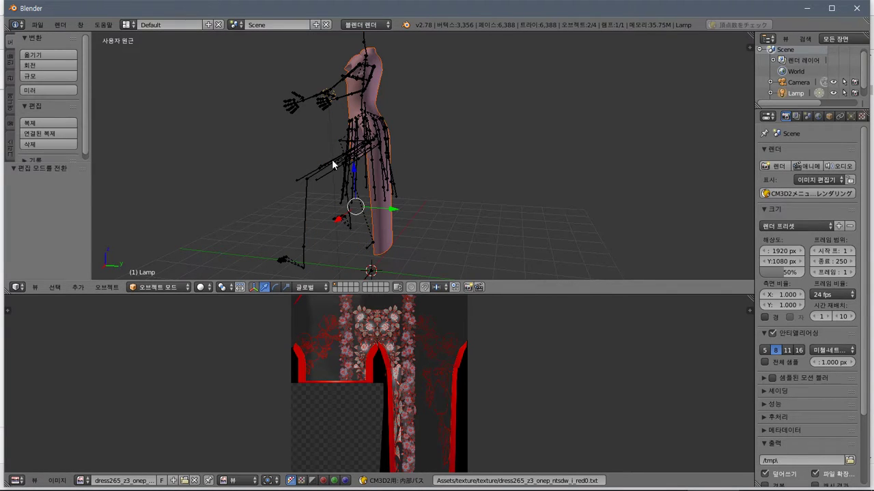
Select the dress and its armature, and parent the dress to the armature with automatic weights
right_click(375, 109)
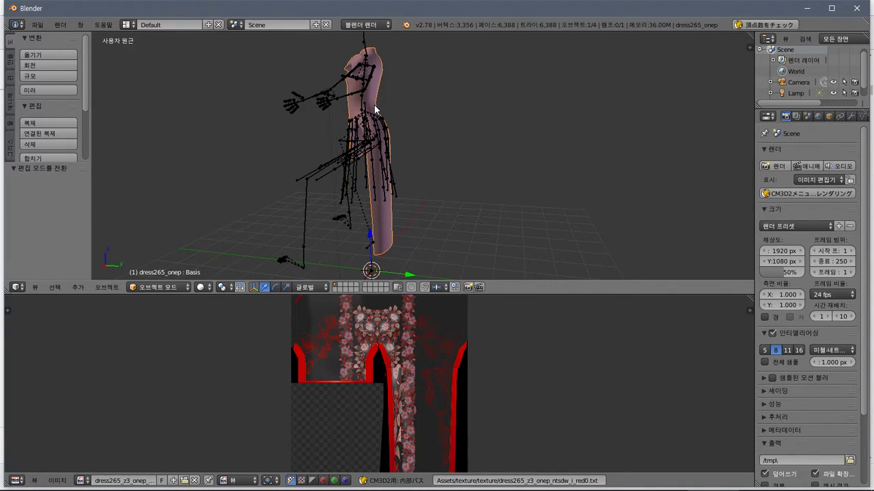
shift+right_click(347, 174)
key(ctrl+p)
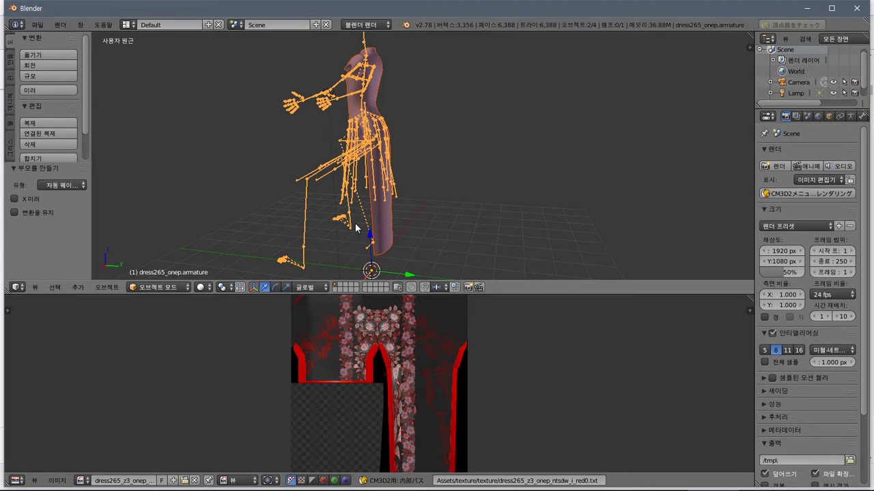
Select only the dress, put it in weight paint mode and display its vertex groups in a widened properties area
click(156, 287)
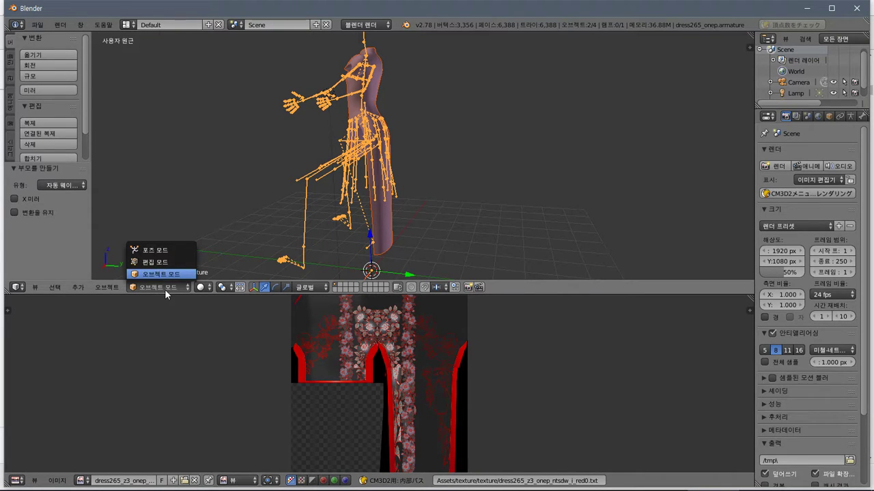
right_click(383, 214)
click(155, 287)
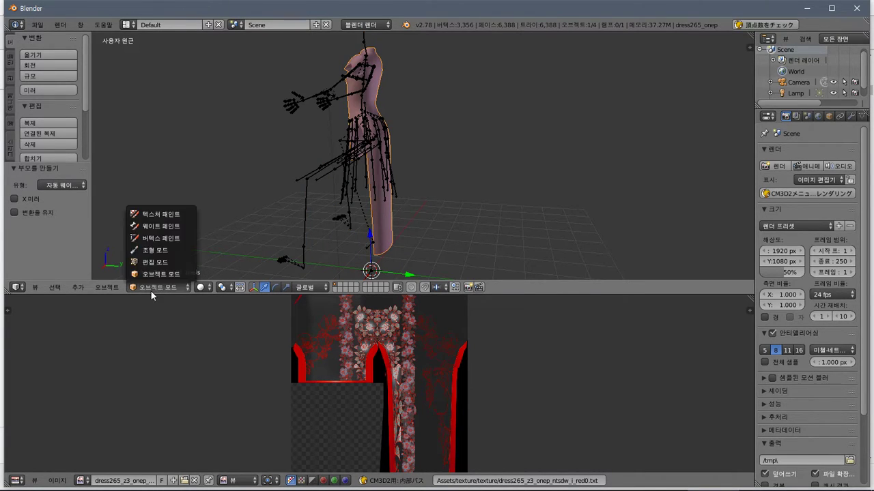
click(163, 226)
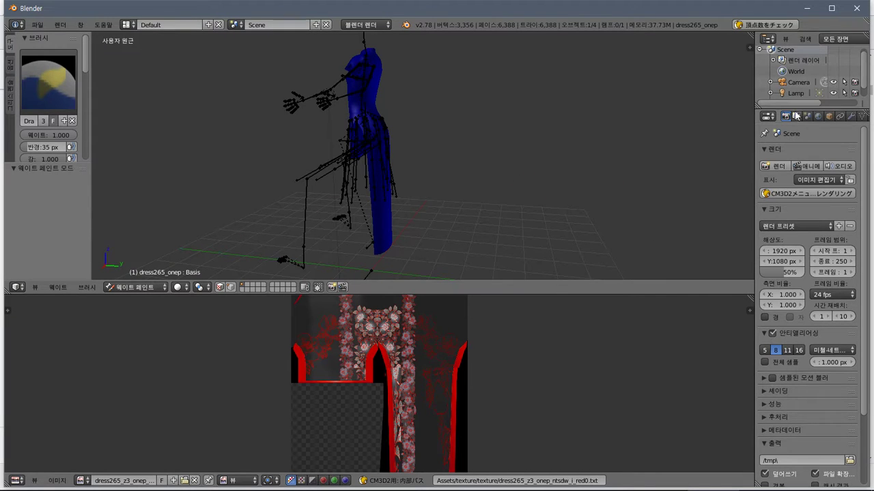
drag(753, 130, 633, 131)
click(741, 116)
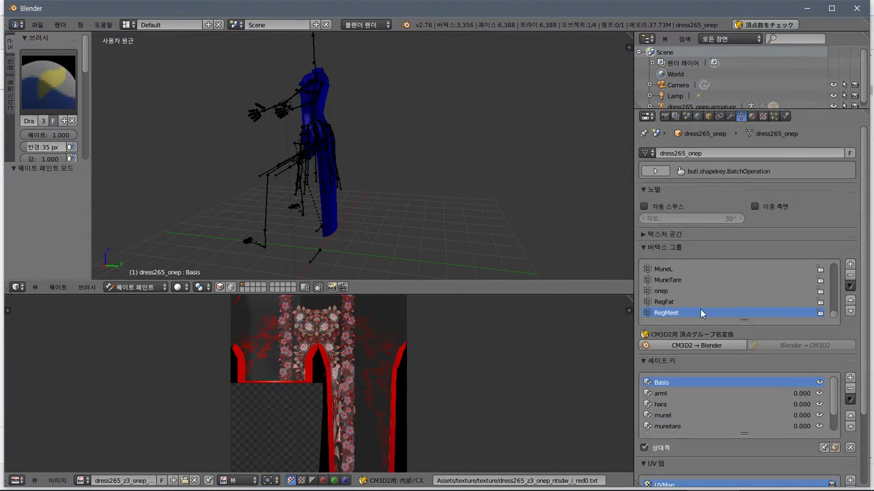
Examine the dress's painted weights group by group, from Bip01 through the spine and skirt groups to Bip01 R Toe0
scroll(730, 288, up, 15)
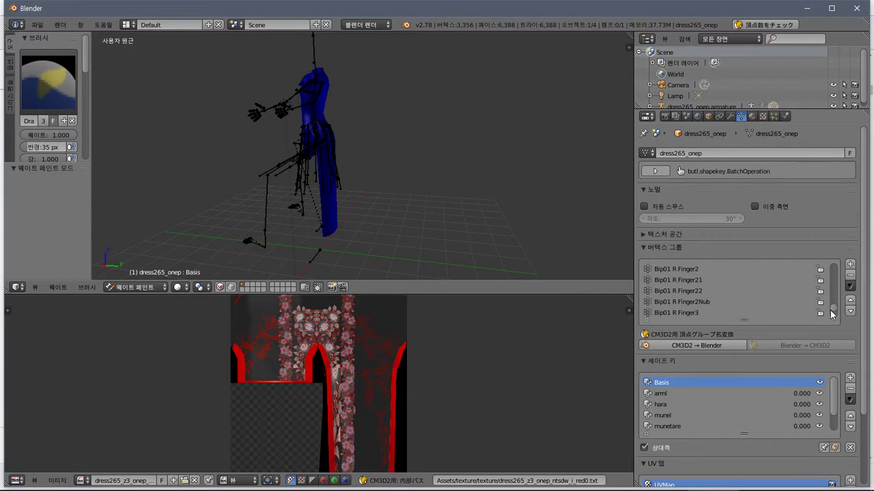
drag(832, 308, 778, 259)
click(705, 269)
ctrl+scroll(699, 267, down, 7)
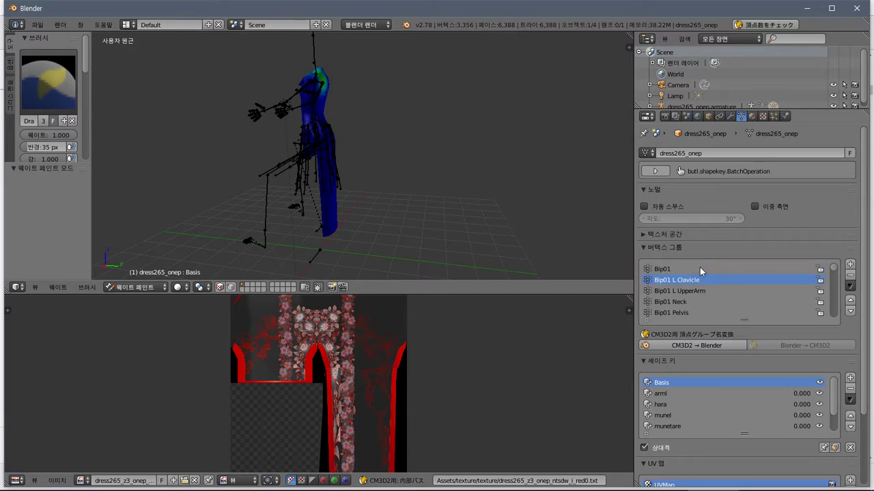
ctrl+scroll(691, 266, down, 1)
key(Up)
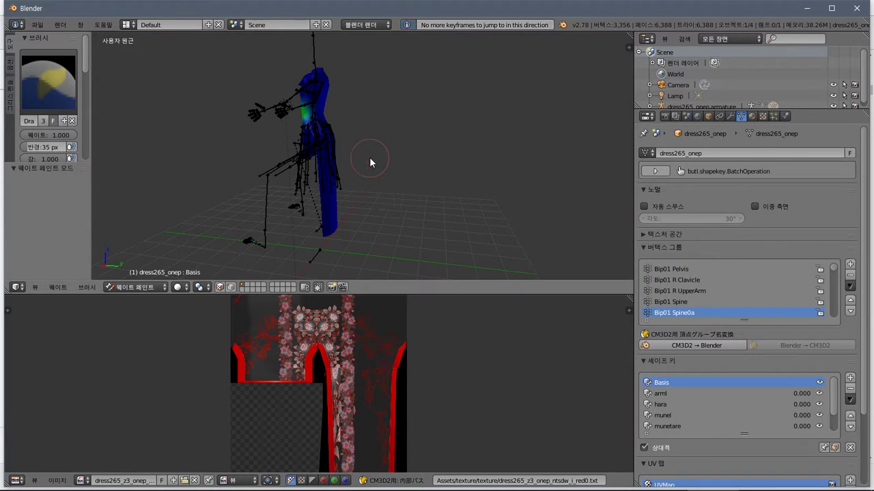
middle_drag(368, 157, 395, 179)
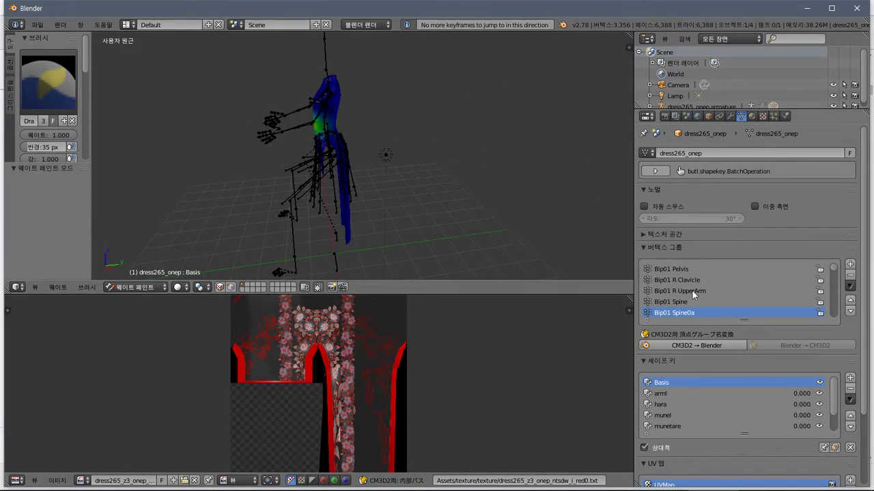
ctrl+scroll(713, 307, down, 5)
ctrl+scroll(712, 306, down, 5)
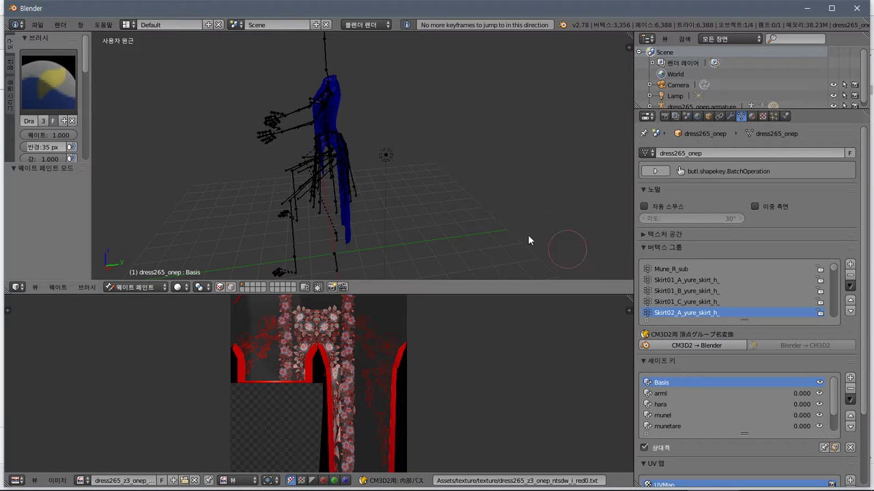
middle_drag(527, 234, 466, 176)
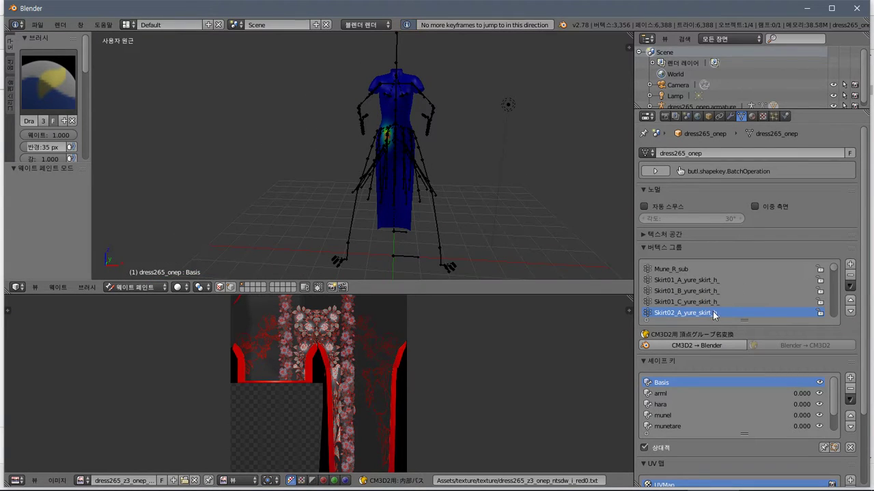
ctrl+scroll(714, 314, down, 4)
ctrl+scroll(711, 292, down, 8)
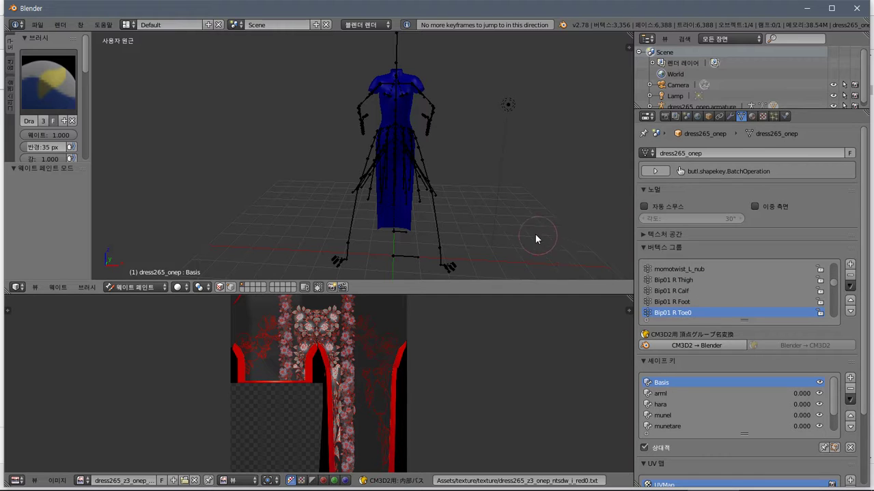
middle_drag(548, 238, 307, 191)
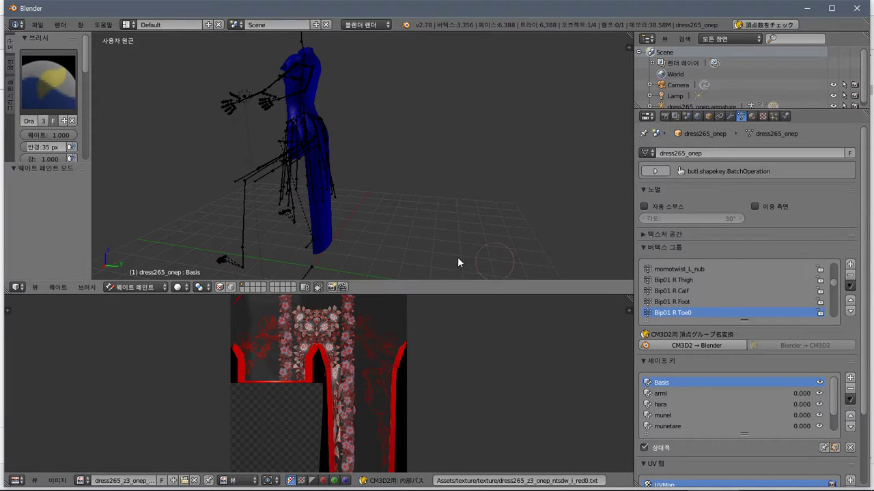
Start a new scene without saving the current one and delete the default cube
click(37, 24)
key(ctrl+s)
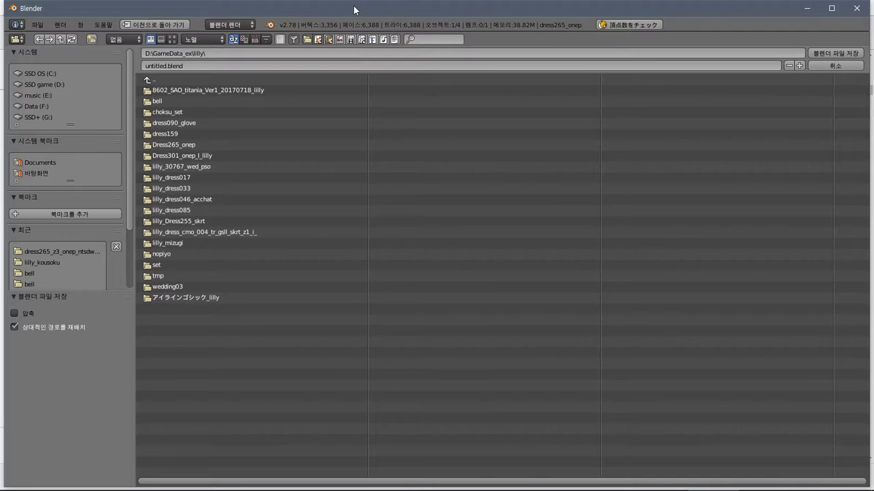
click(37, 25)
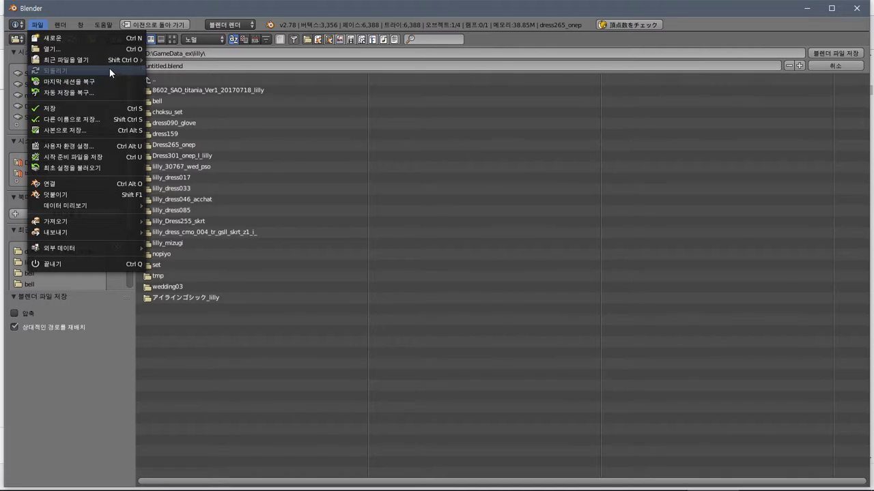
click(38, 25)
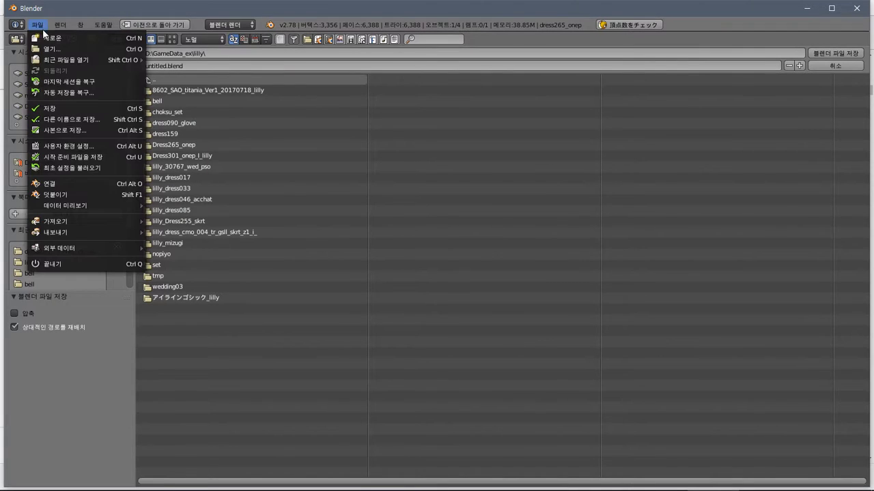
click(53, 41)
click(53, 45)
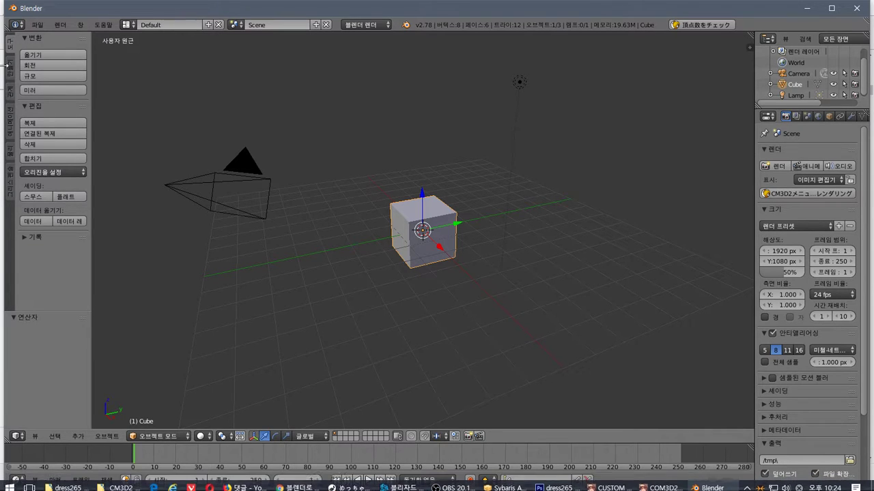
key(Delete)
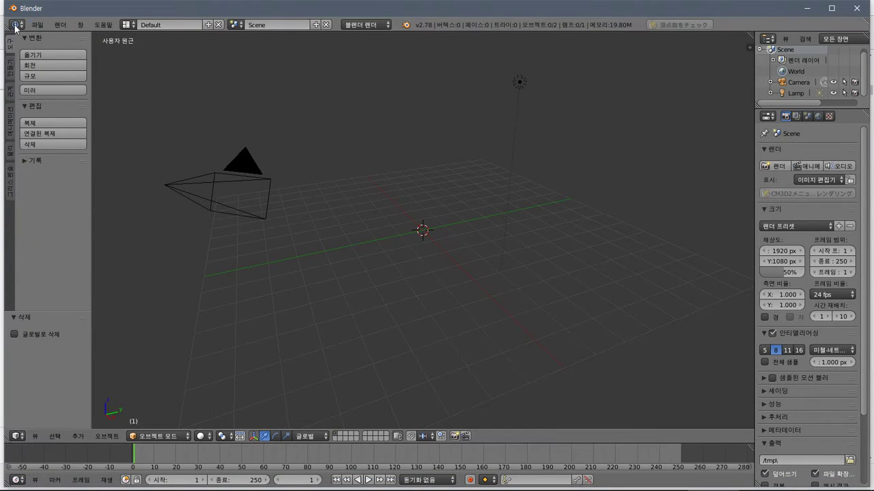
Import dress265_onep_lilly3.model as a CM3D2 model at a scale of 5.0
click(37, 25)
click(36, 24)
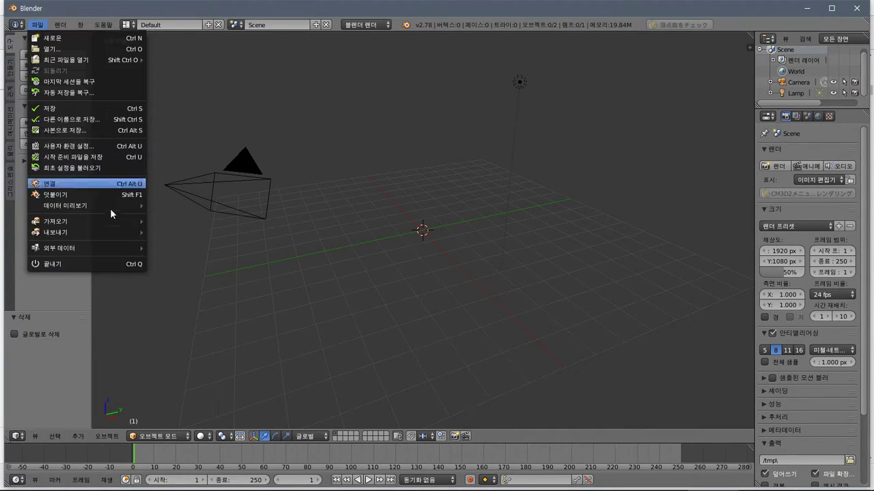
mouse_move(113, 223)
click(200, 331)
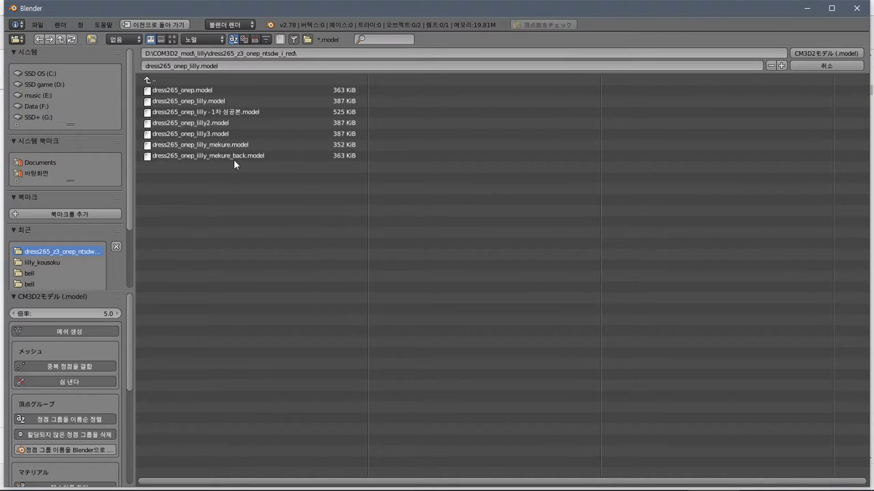
click(226, 134)
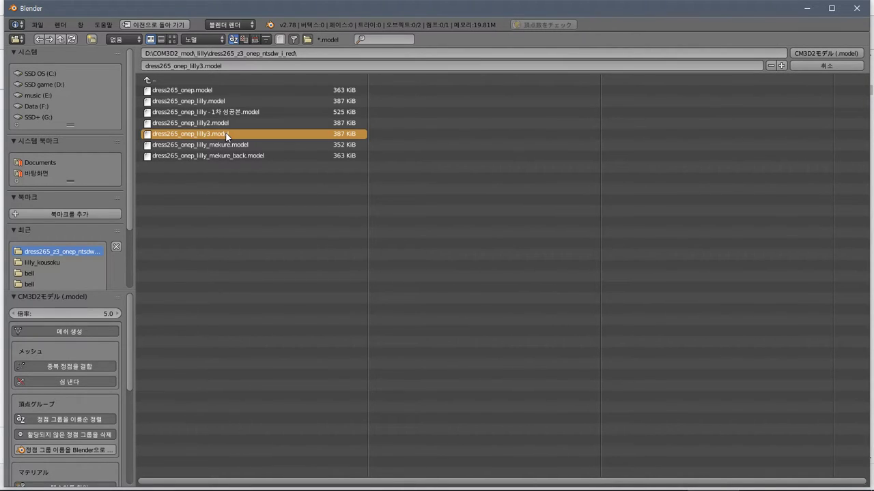
double_click(225, 134)
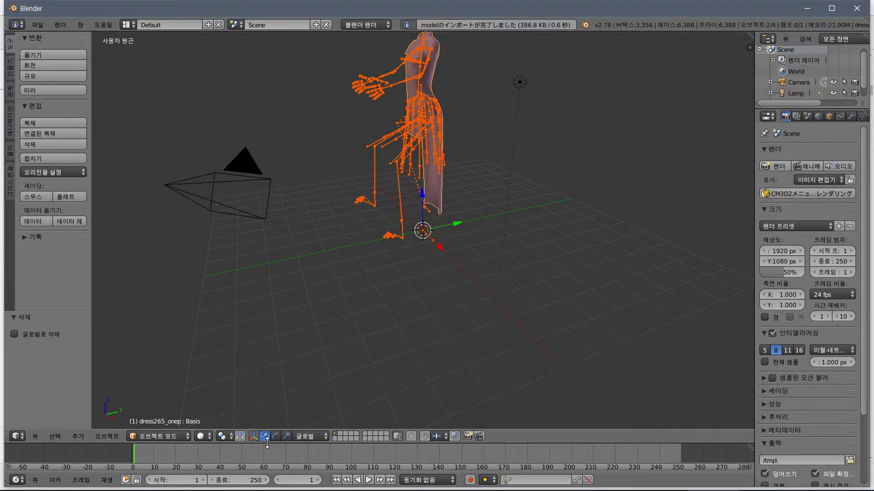
Put the whole dress mesh in edit mode and show its UV layout in a UV/Image Editor replacing the enlarged timeline
drag(266, 444, 289, 301)
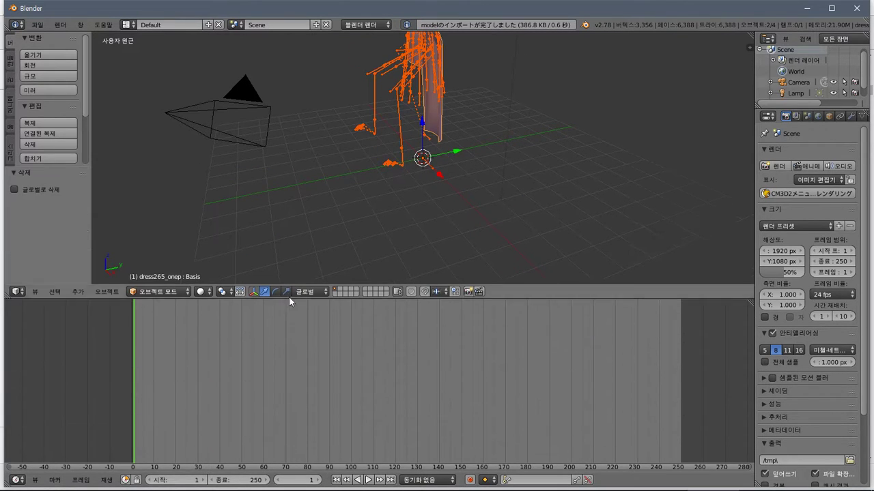
click(161, 292)
click(170, 267)
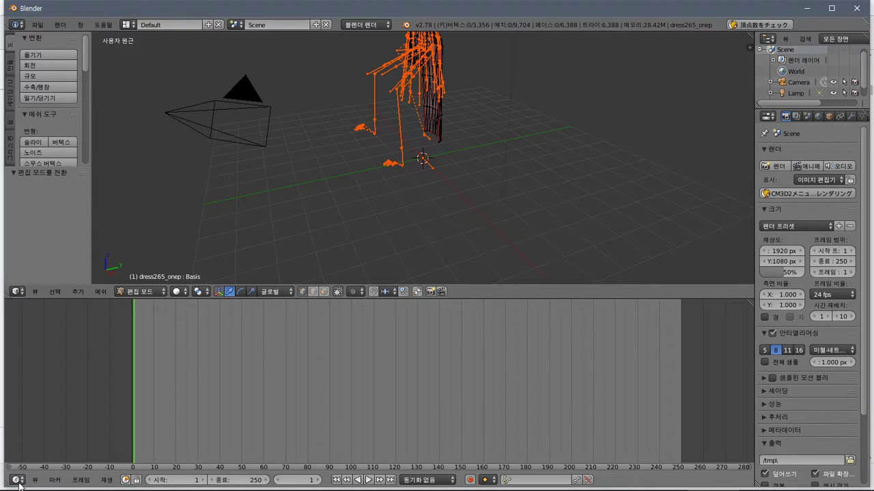
click(18, 480)
key(a)
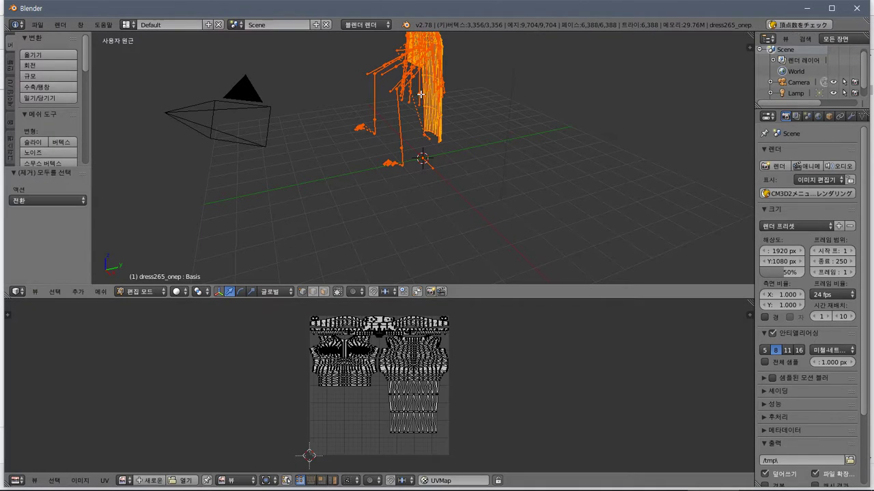
Switch to the dress265_z3_onep_ntsdw_i_red folder in File Explorer and delete dress265_onep_lilly3.model
key(alt+Tab)
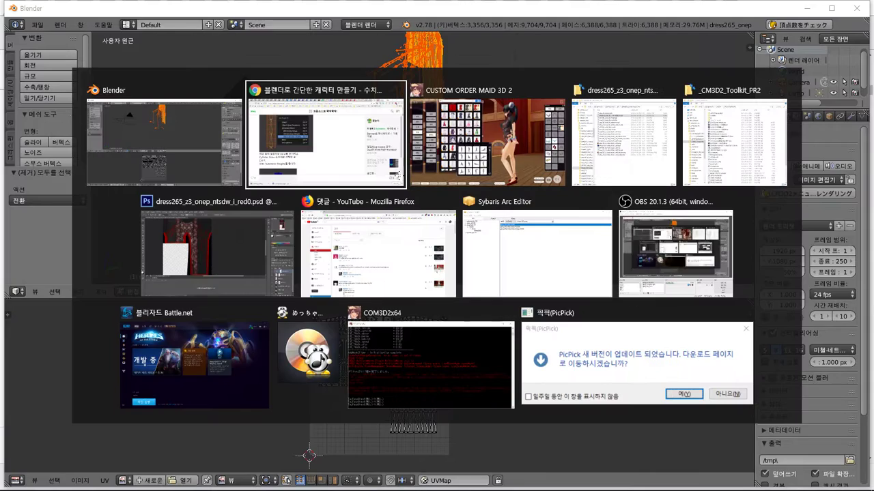
key(alt+Tab)
key(alt+Tab)
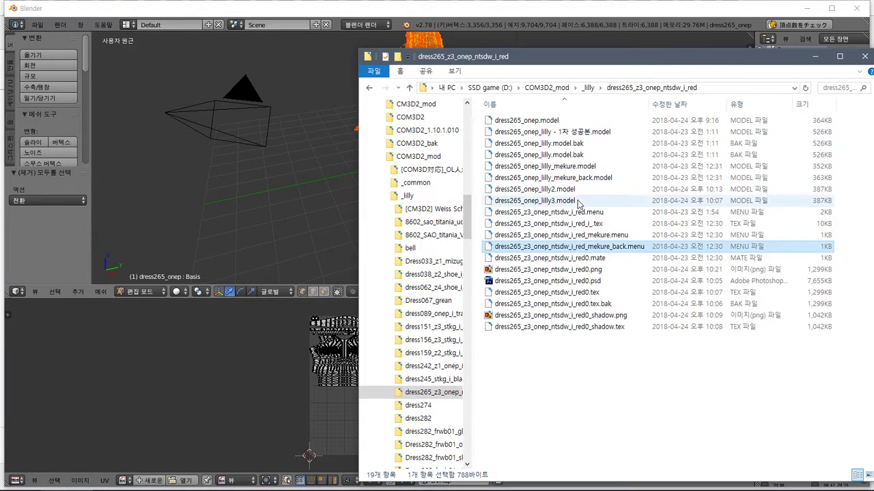
click(570, 202)
Rename dress265_onep_lilly2.model as "dress265_onep_lilly - 2차 수정.model" and return to Blender with the whole dress in view
click(550, 191)
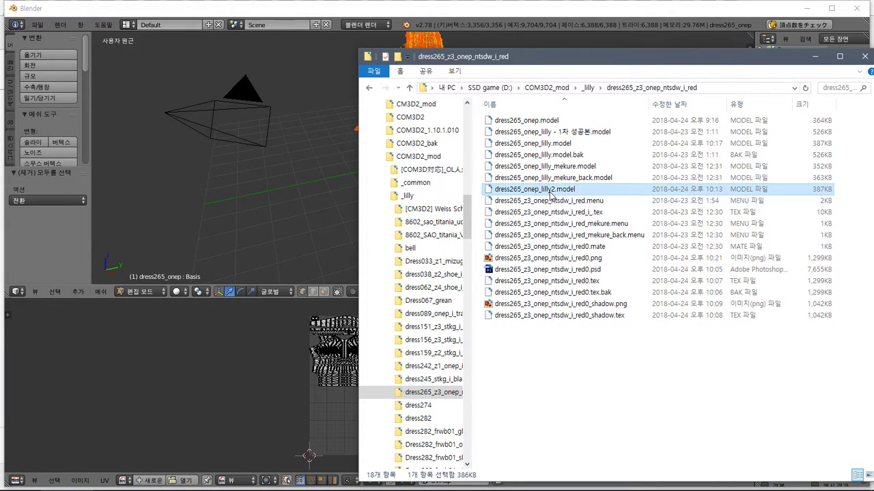
click(554, 191)
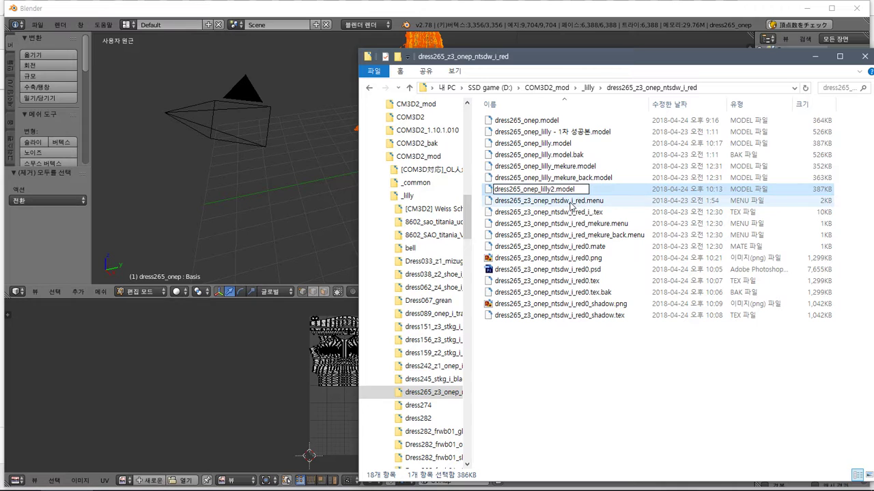
key(BackSpace)
text(- 2차 수정)
key(Return)
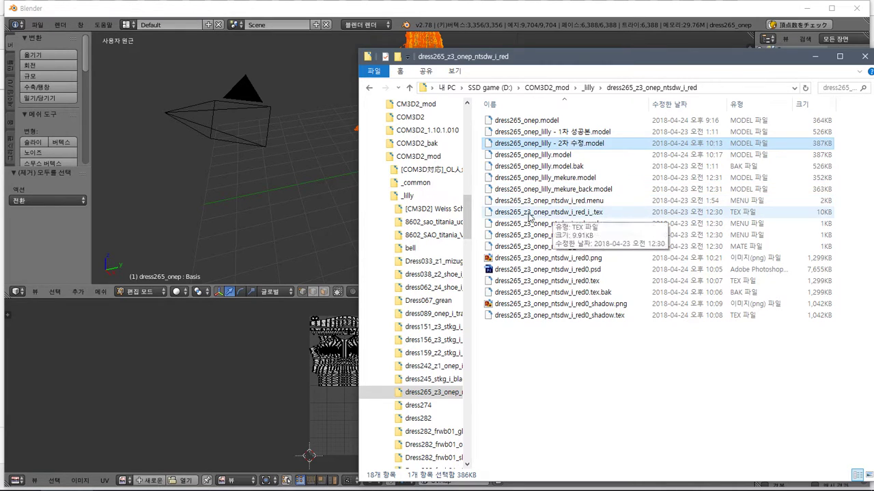
click(388, 7)
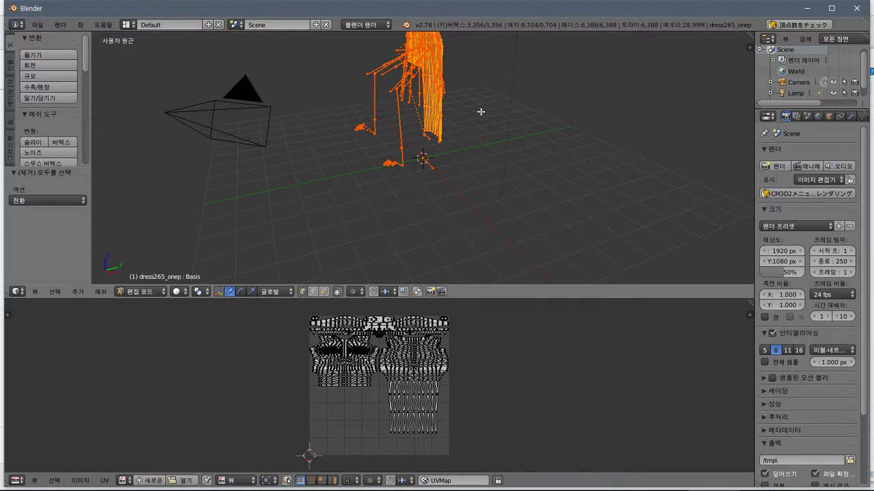
middle_drag(481, 111, 443, 196)
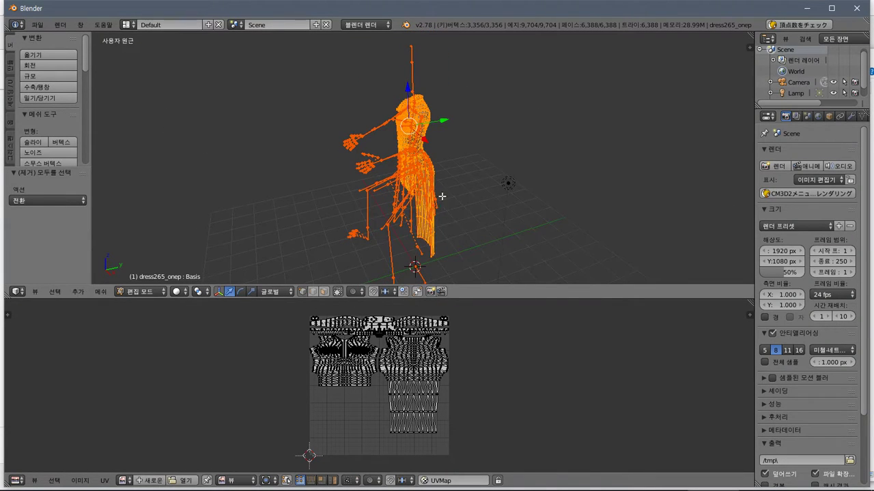
Import "dress265_onep_lilly - 1차 성공본.model" as a CM3D2 model at a scale of 5.0
click(37, 26)
mouse_move(58, 223)
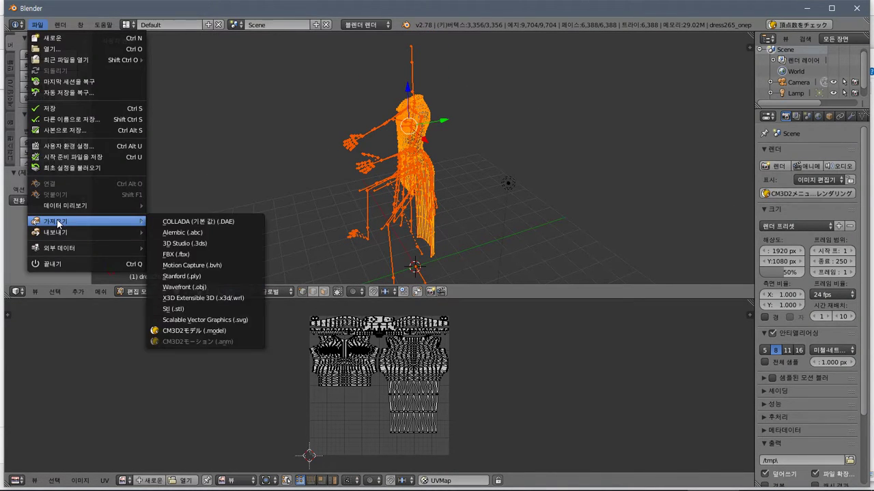
click(194, 330)
click(239, 113)
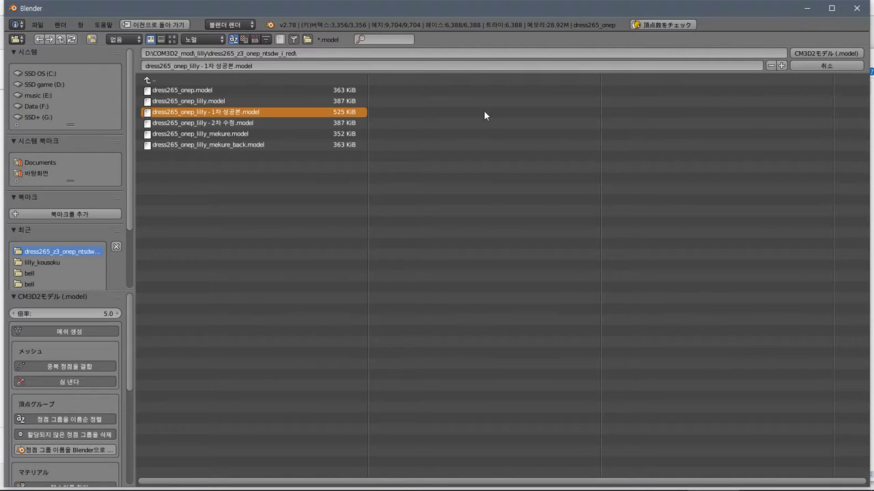
click(811, 51)
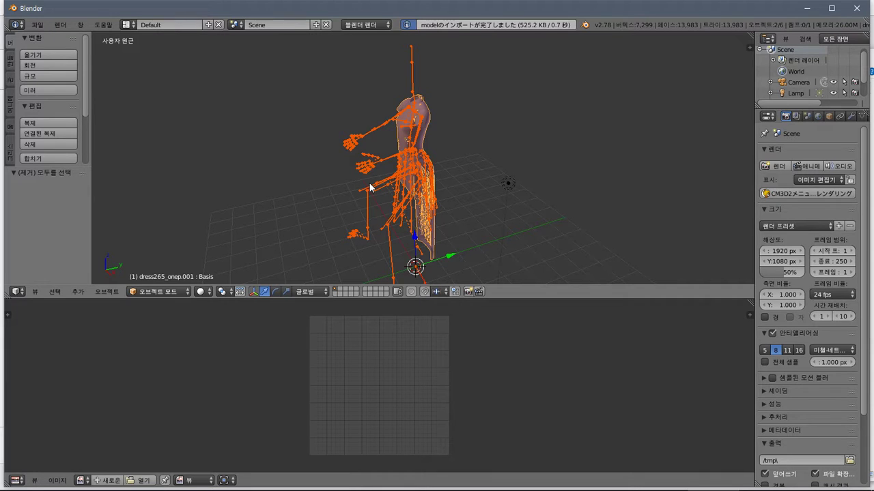
Move the imported dress and its armature clear of the original by about X -1.29, Y -3.16, Z -0.19
middle_drag(428, 166, 635, 136)
key(g)
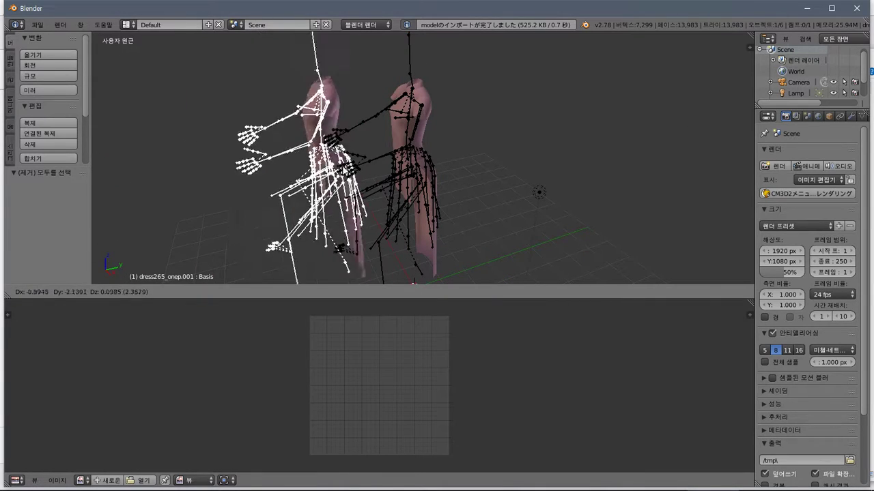
click(318, 179)
middle_drag(344, 193, 370, 191)
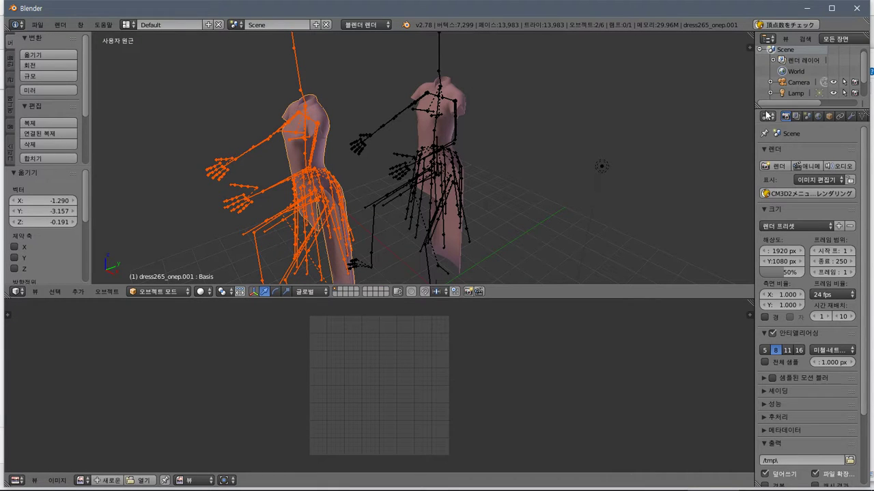
Enlarge the Outliner and delete the dress265_onep.001 mesh from dress265_onep.armature.001, keeping the armature
drag(767, 109, 768, 234)
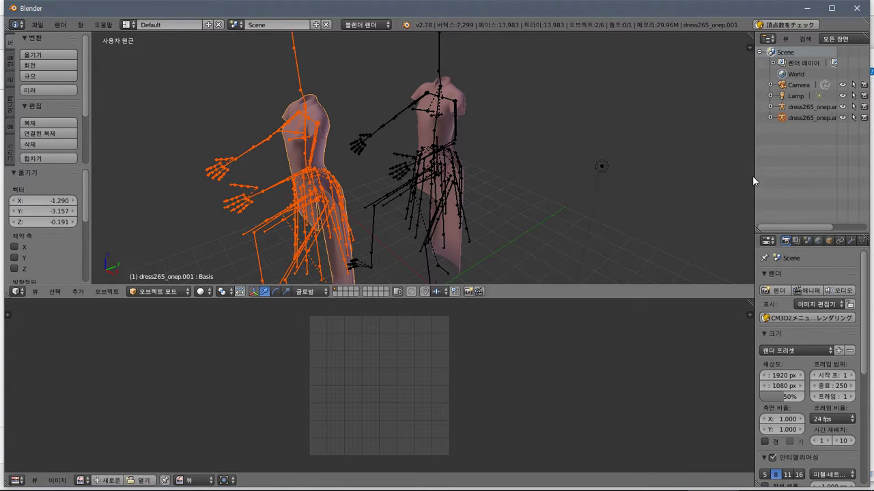
drag(755, 179, 561, 130)
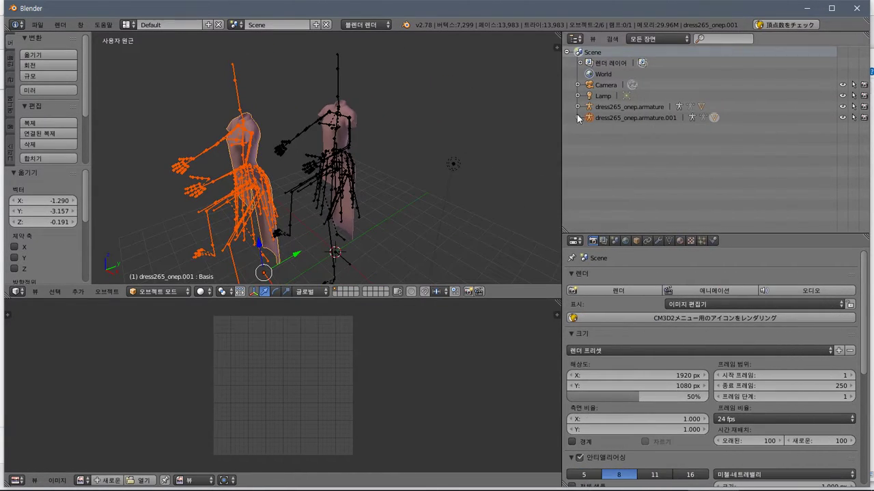
click(577, 118)
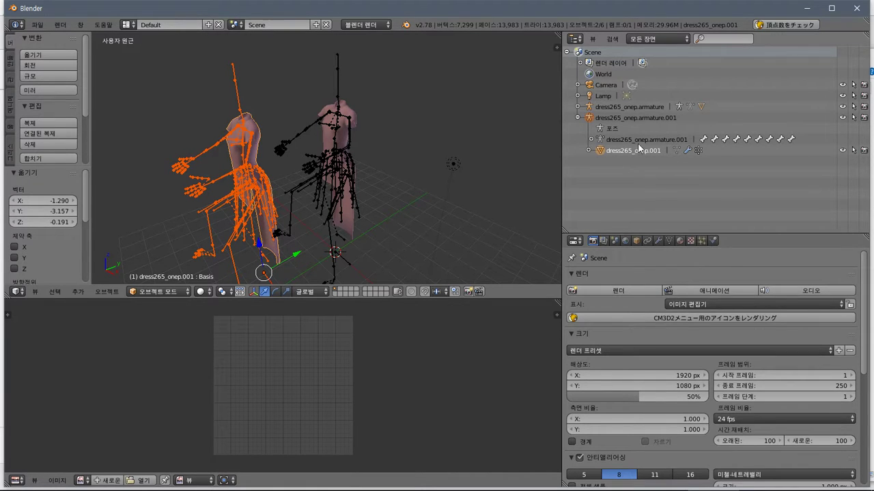
click(621, 151)
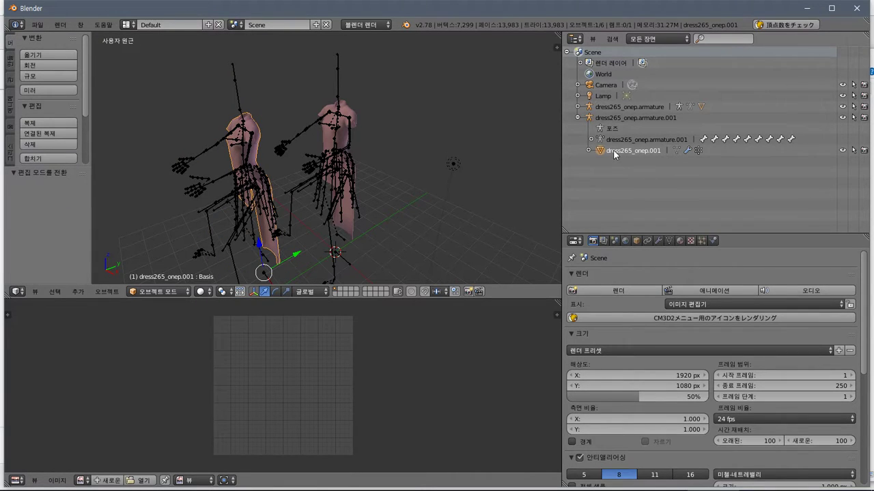
right_click(613, 151)
click(603, 186)
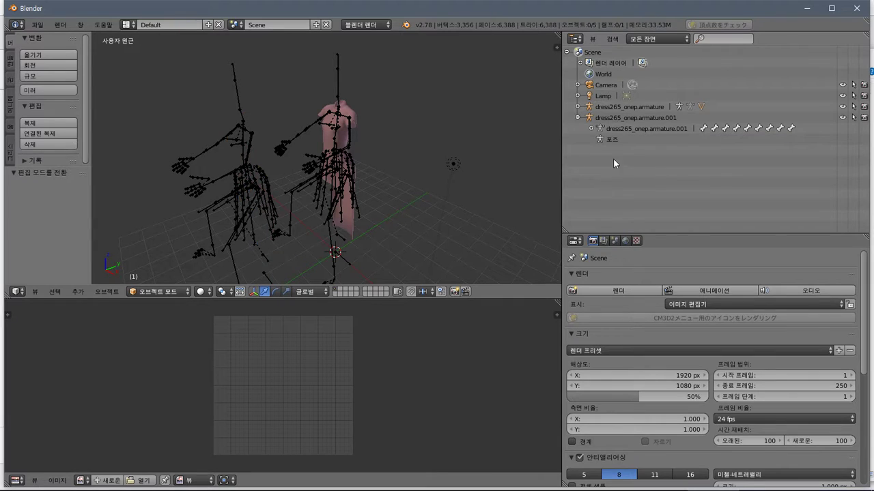
Parent the dress265_onep mesh to dress265_onep.armature.001 using the plain Object option
click(578, 107)
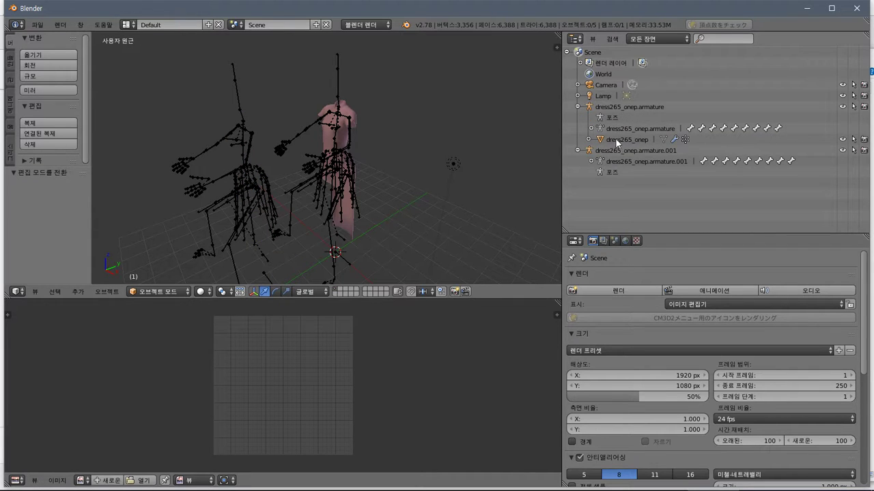
click(621, 139)
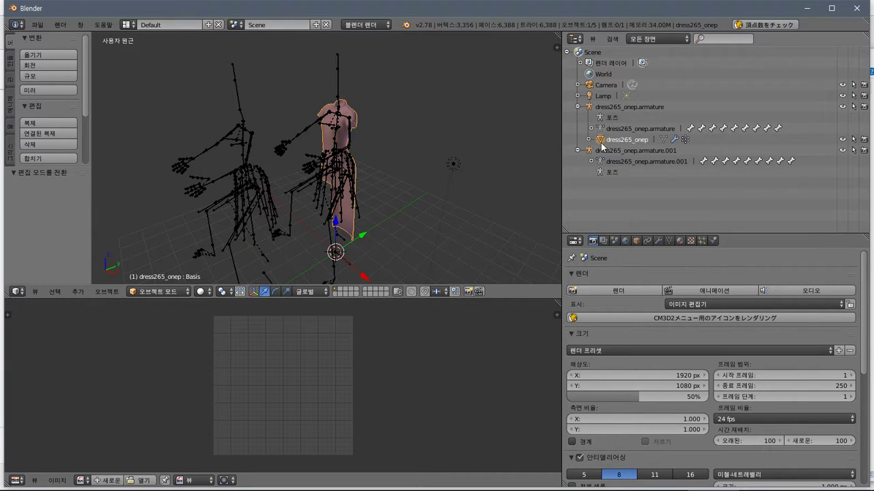
drag(602, 145, 597, 152)
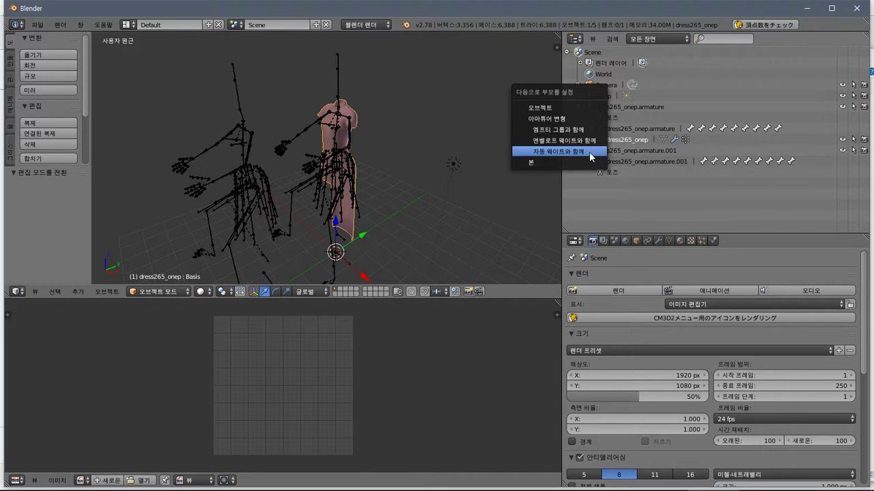
click(567, 108)
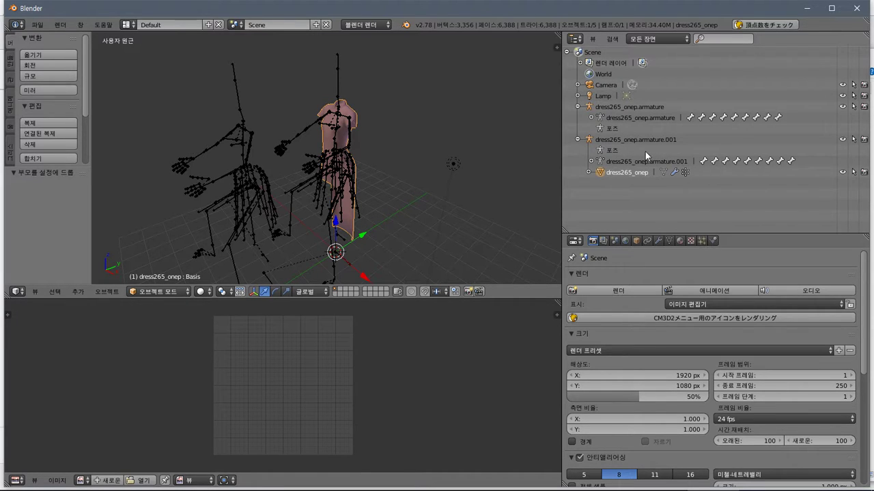
Export the dress265_onep mesh as a CM3D2 model at scale 0.20, overwriting dress265_onep_lilly.model in the dress265_z3_onep_ntsdw_i_red folder
click(617, 139)
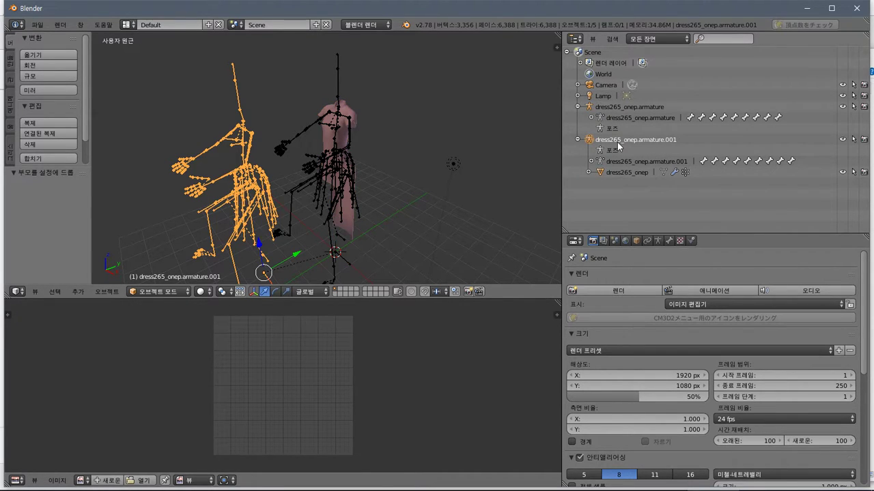
click(590, 172)
click(600, 174)
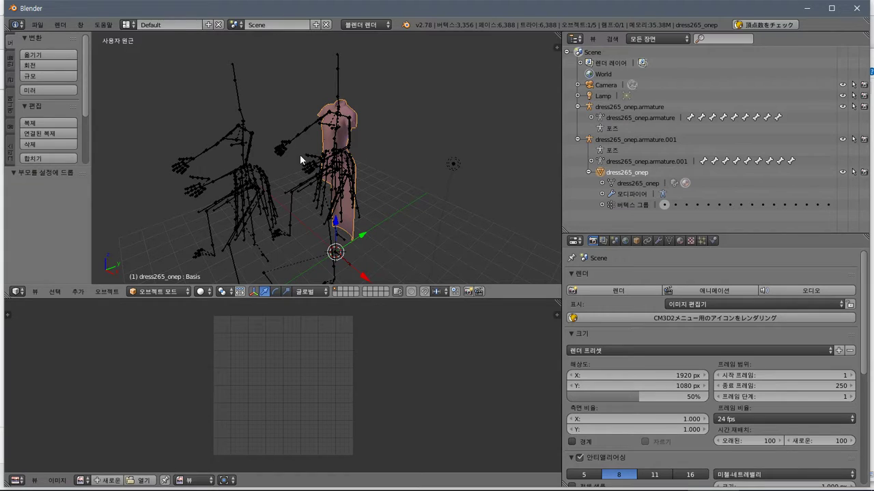
click(37, 25)
mouse_move(75, 232)
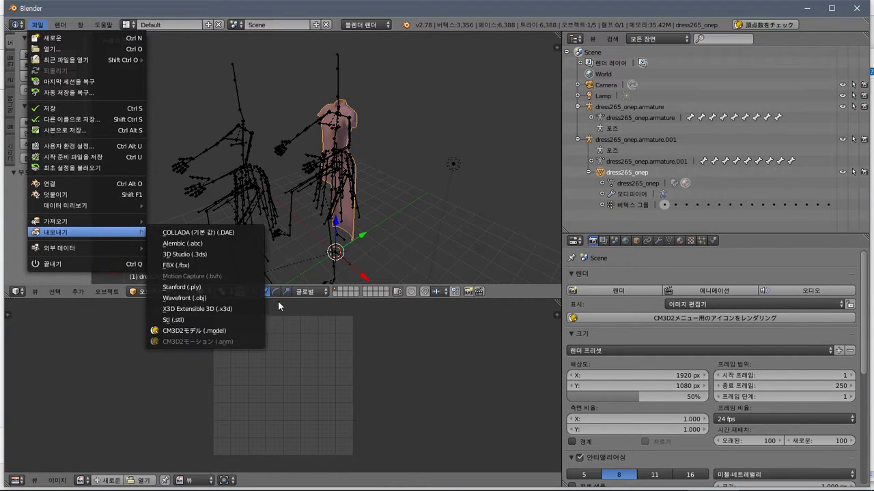
click(204, 331)
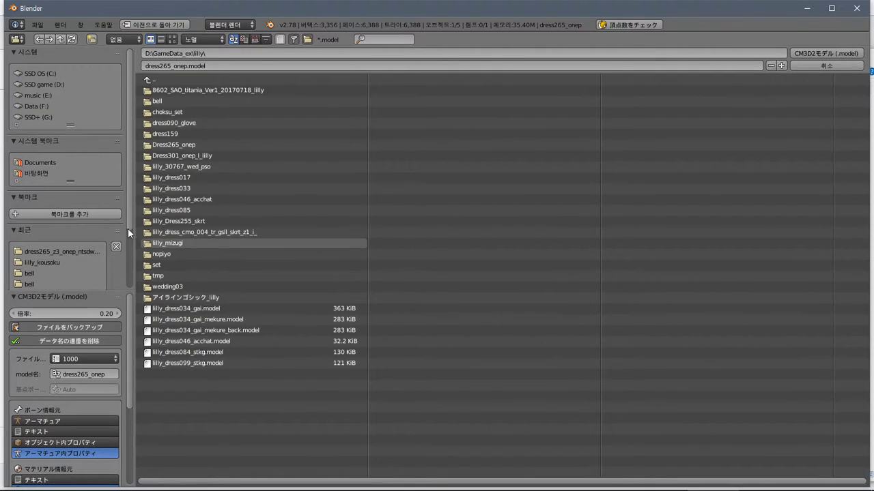
click(52, 251)
click(228, 101)
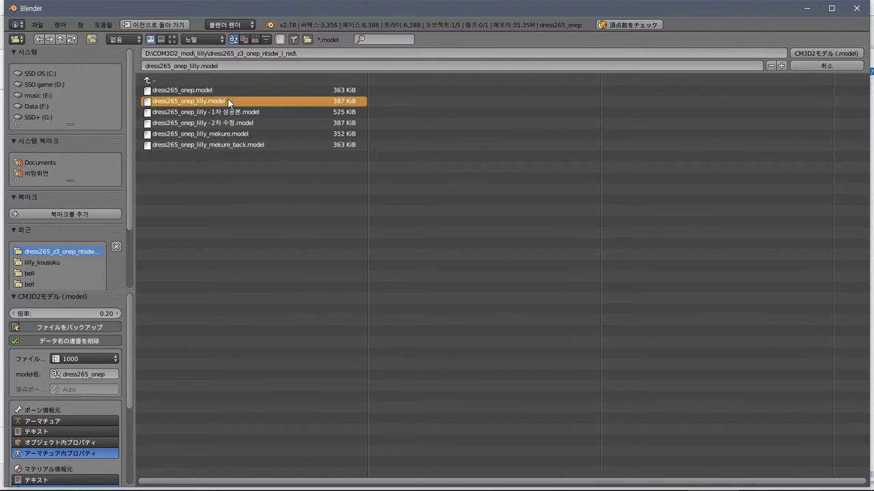
click(841, 54)
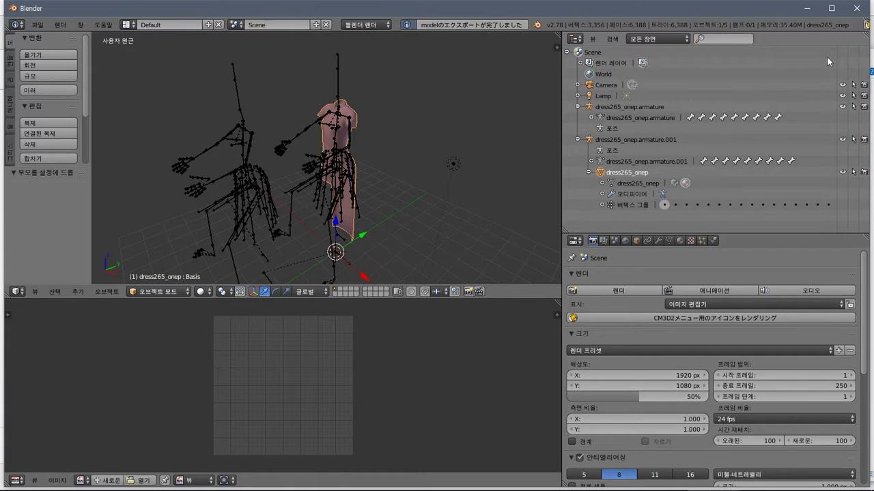
Switch to Custom Order Maid 3D 2, reapply the modified black China dress, inspect it from behind, and compare it with the red version
key(alt+Tab)
key(Tab)
key(Tab)
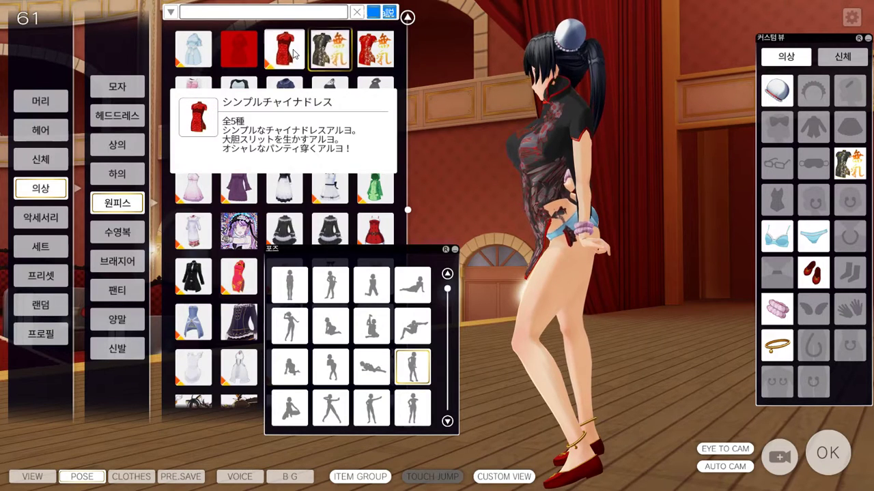
click(331, 55)
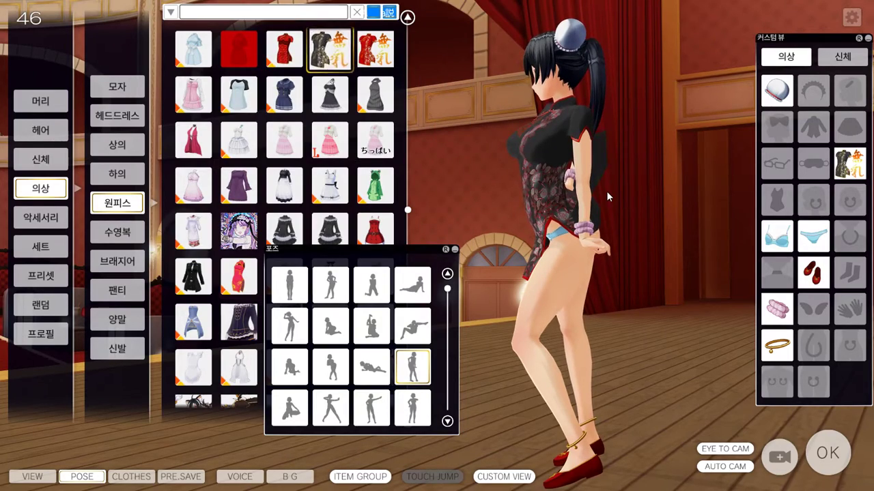
right_drag(606, 191, 466, 217)
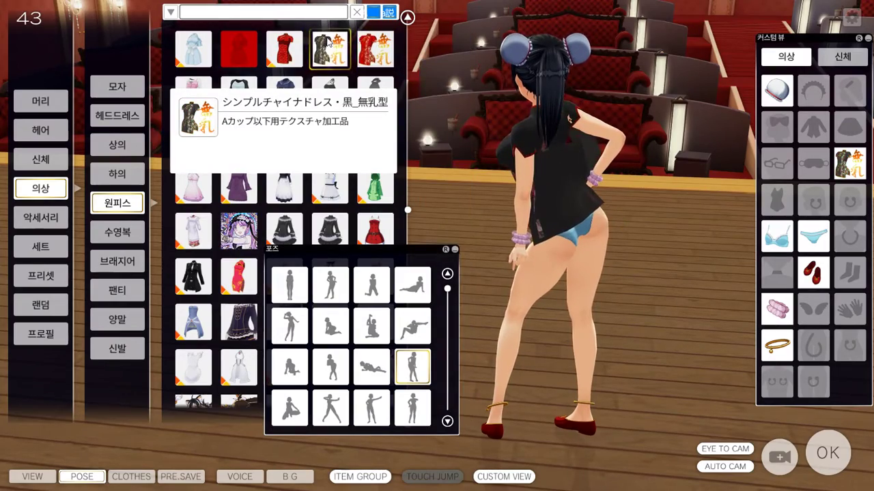
right_drag(475, 114, 437, 86)
click(375, 49)
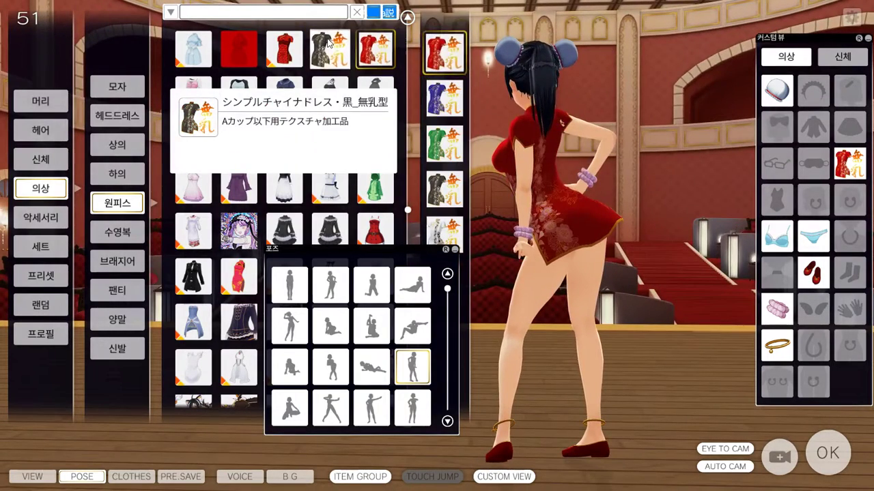
Return to Blender, put the dress mesh in Weight Paint mode and show its vertex groups
key(alt+Tab)
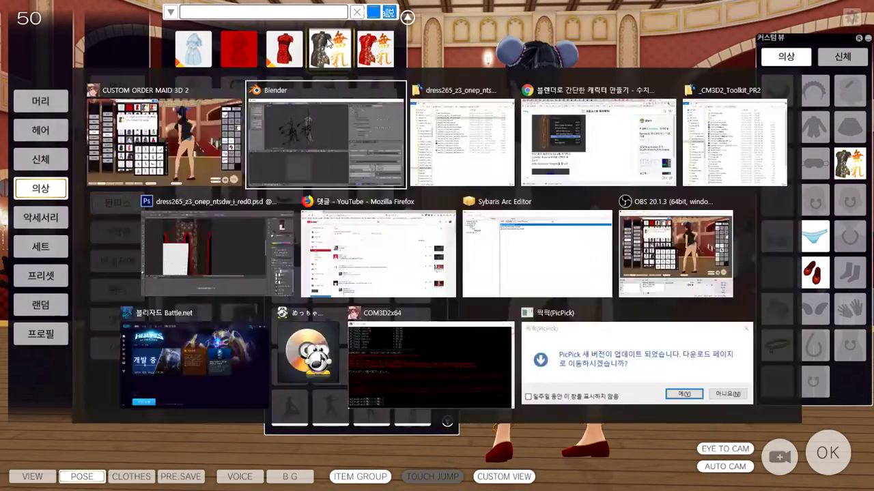
middle_drag(388, 198, 290, 226)
scroll(350, 200, up, 3)
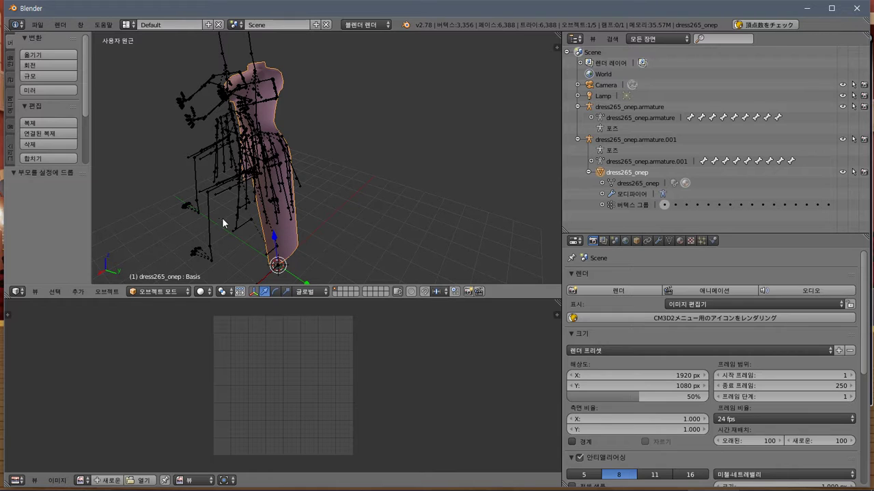
click(145, 292)
click(161, 234)
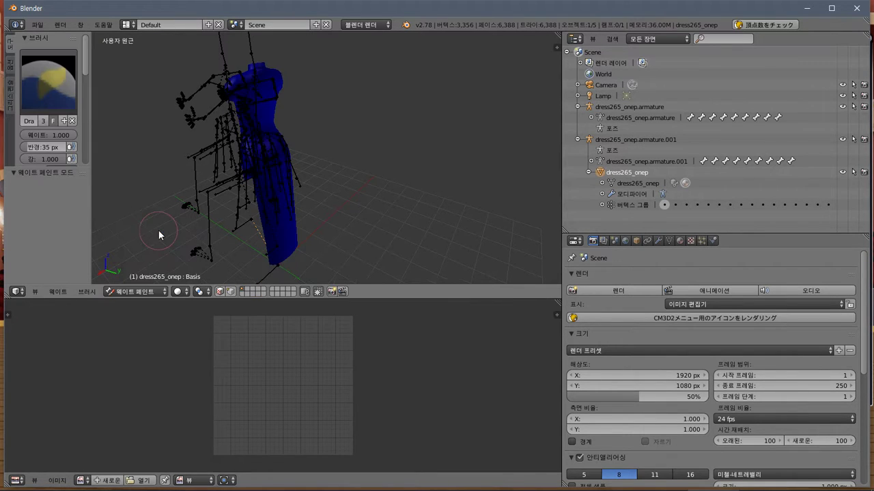
click(671, 242)
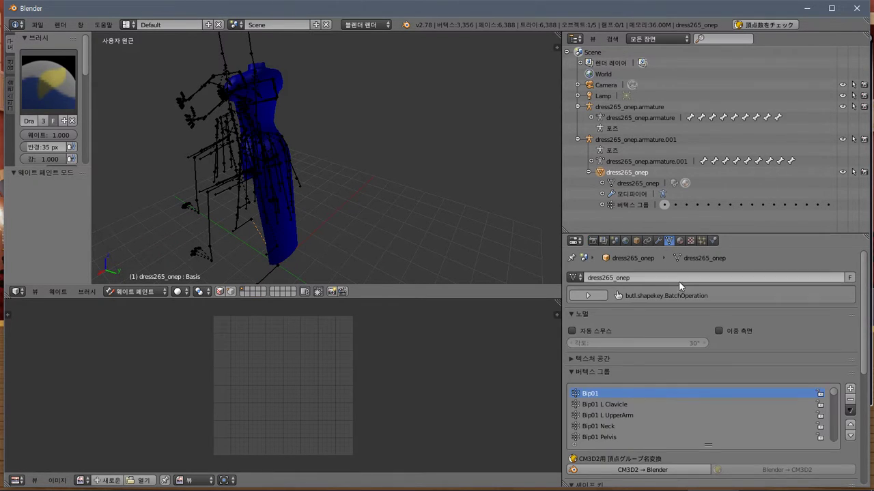
Examine the dress's painted weights group by group, from Bip01 L Clavicle through the spine groups to Skirt08_D_yure_skirt_h_
click(613, 401)
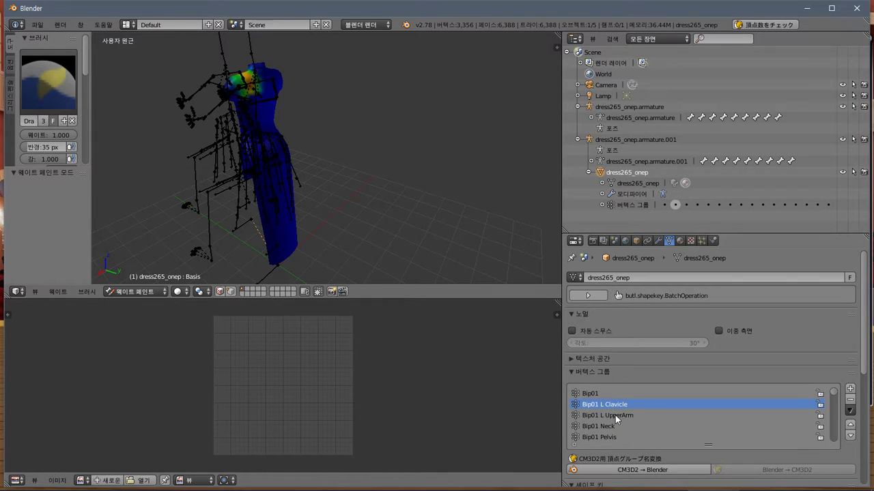
click(615, 415)
key(Down)
key(Down)
key(Down)
key(Down)
key(Down)
key(Down)
key(Down)
key(Down)
key(Down)
key(Down)
key(Down)
key(Down)
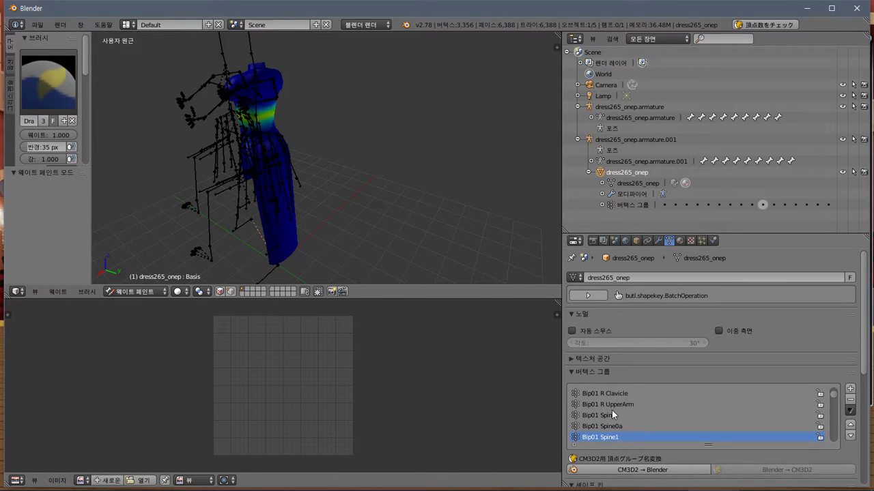
key(Down)
key(Down)
key(Down)
key(Down)
key(Down)
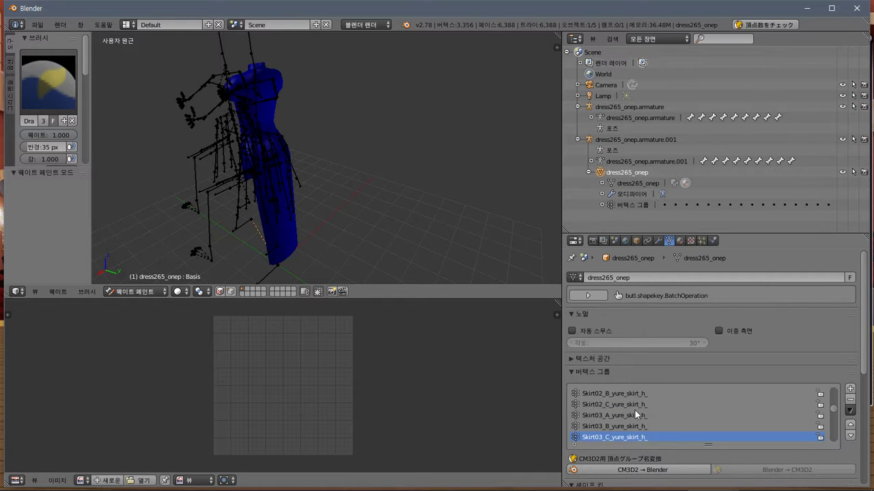
key(Down)
key(Down)
key(Down)
key(Down)
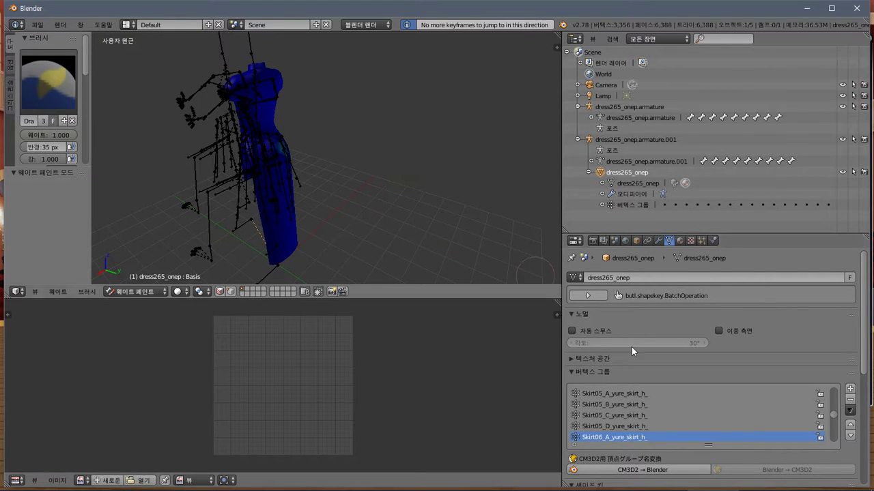
key(Down)
key(Down)
key(Down)
key(Down)
key(Down)
key(Down)
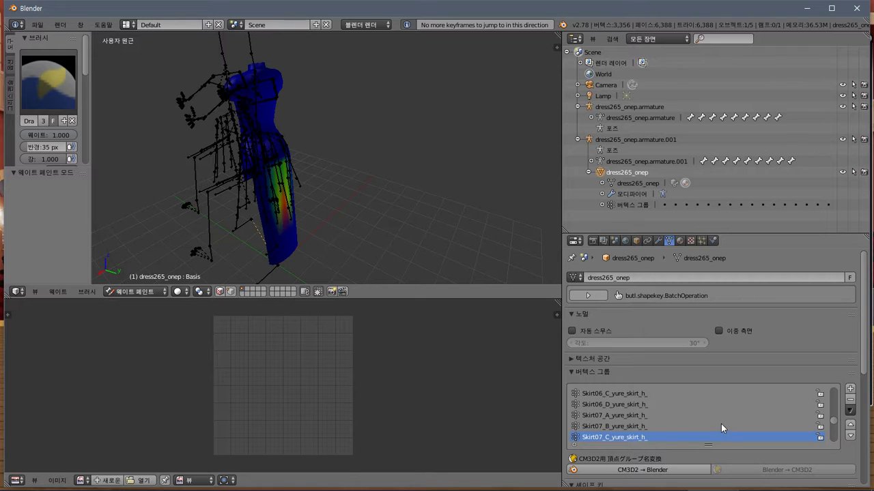
key(Down)
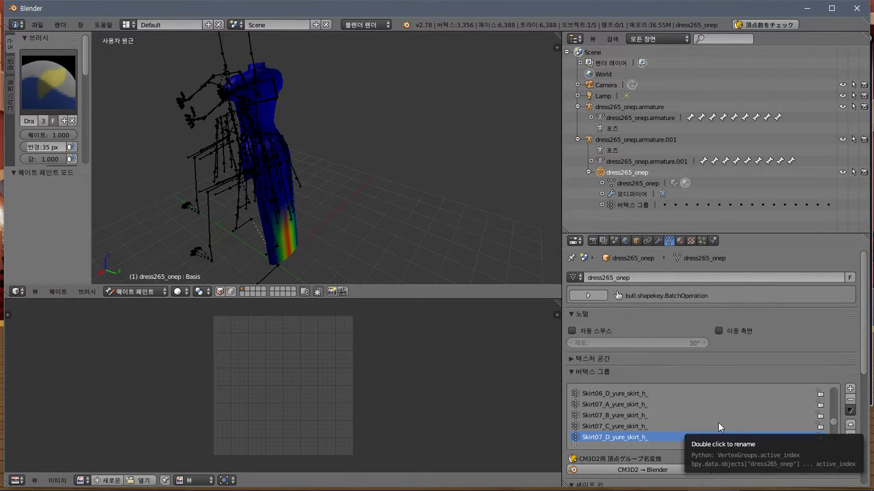
key(Down)
key(Down)
key(Down)
key(Down)
key(Down)
key(Down)
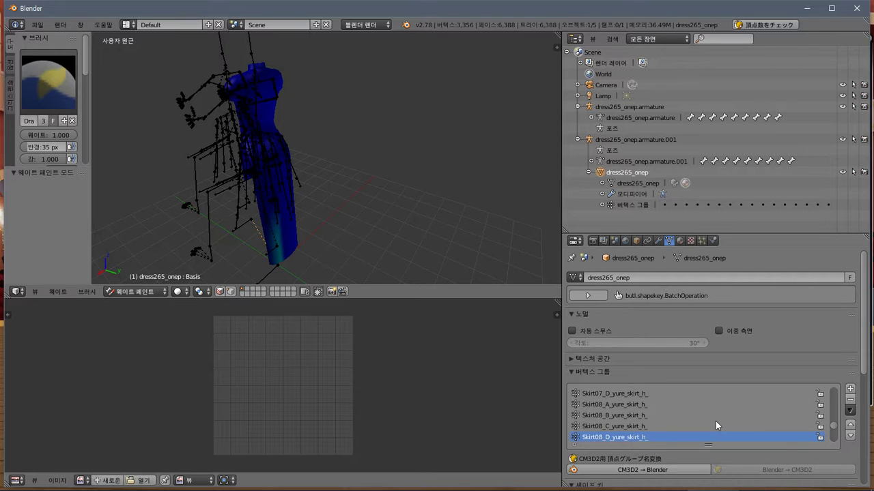
Examine the dress's painted weights for the remaining vertex groups, from the Skirt09 groups through Uppertwist_L
key(Down)
key(Down)
key(Down)
key(Down)
key(Down)
key(Down)
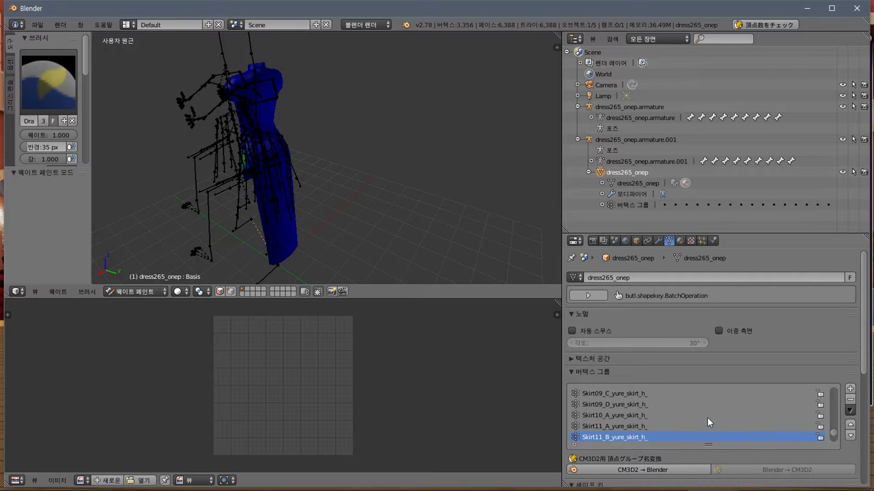
key(Down)
key(Down)
key(Down)
key(Down)
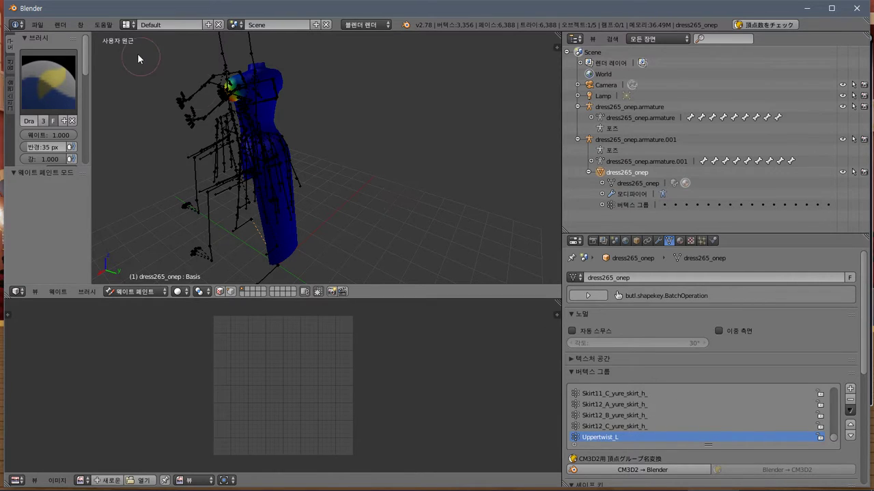
Delete all vertices of the dress265_onep mesh and remove the emptied dress object from the scene
key(Tab)
key(x)
click(264, 146)
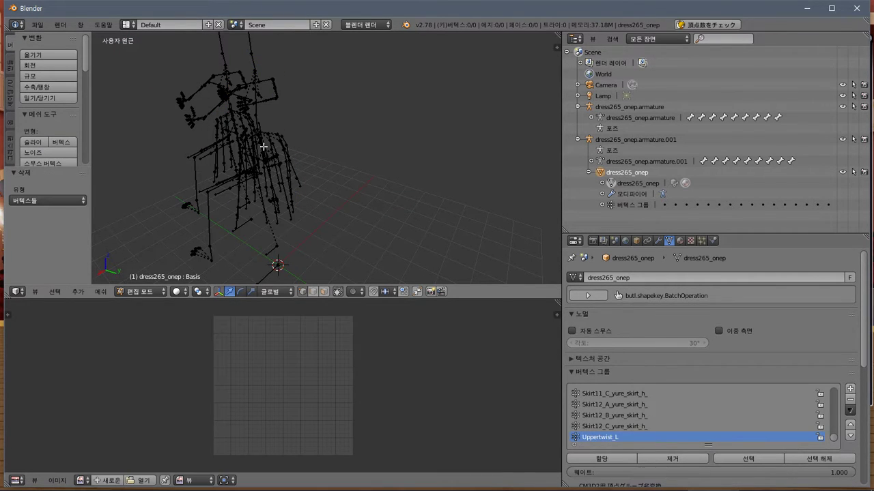
click(140, 291)
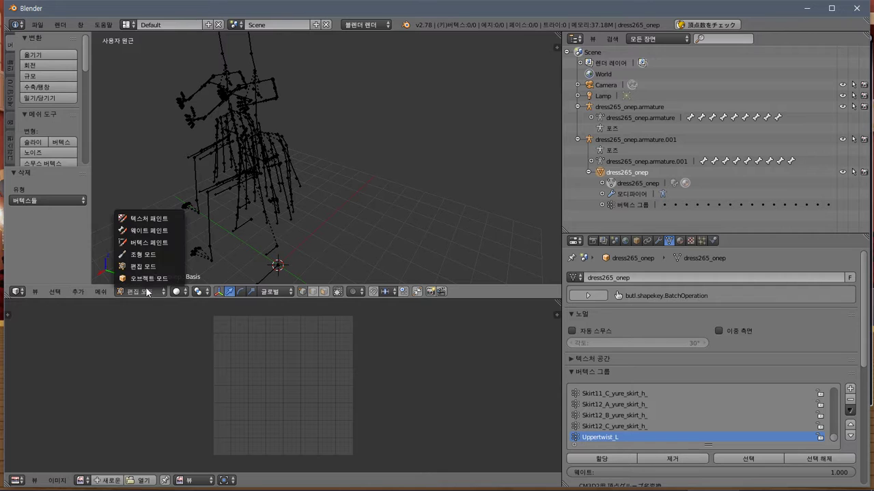
click(150, 267)
key(x)
key(x)
click(263, 155)
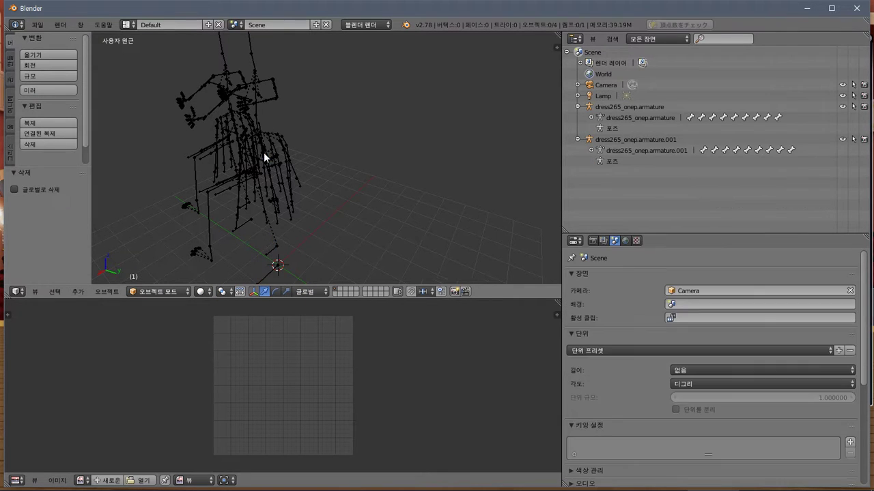
Delete the two remaining armatures, dress265_onep.armature and dress265_onep.armature.001
key(a)
key(x)
click(248, 148)
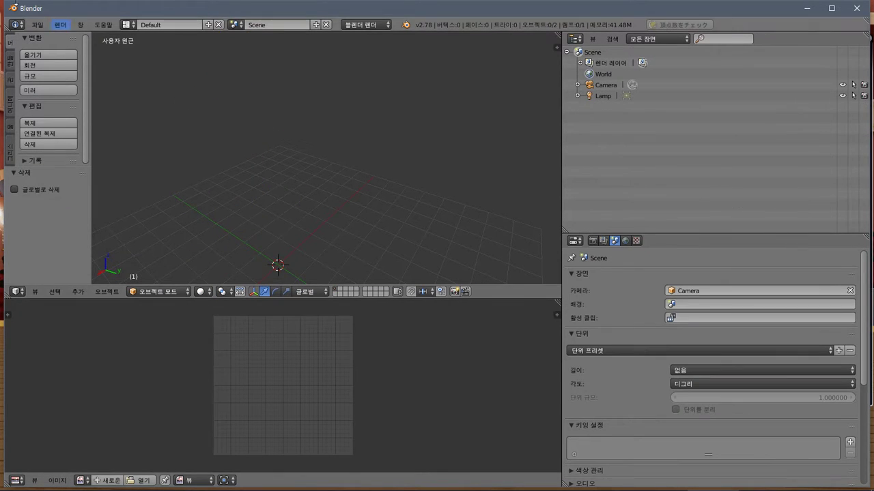
Import dress265_onep_lilly - 1차 성공본.model as a CM3D2 model at scale 5.0
click(37, 25)
mouse_move(109, 220)
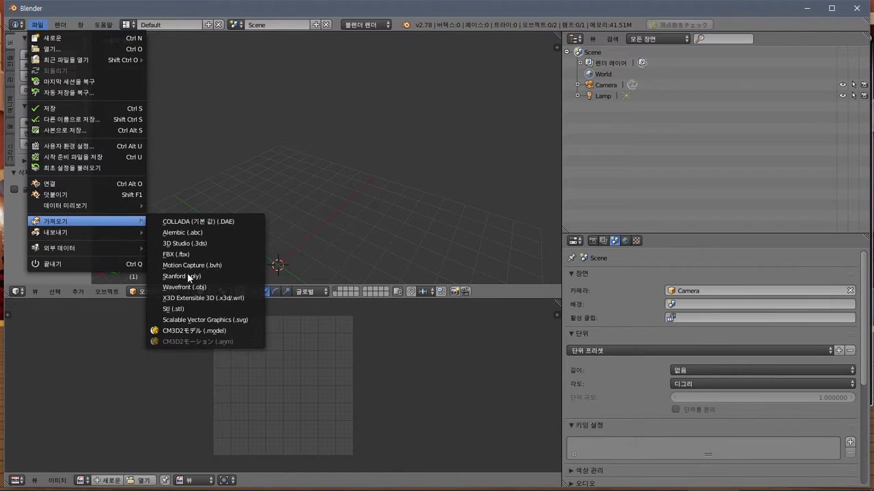
click(191, 331)
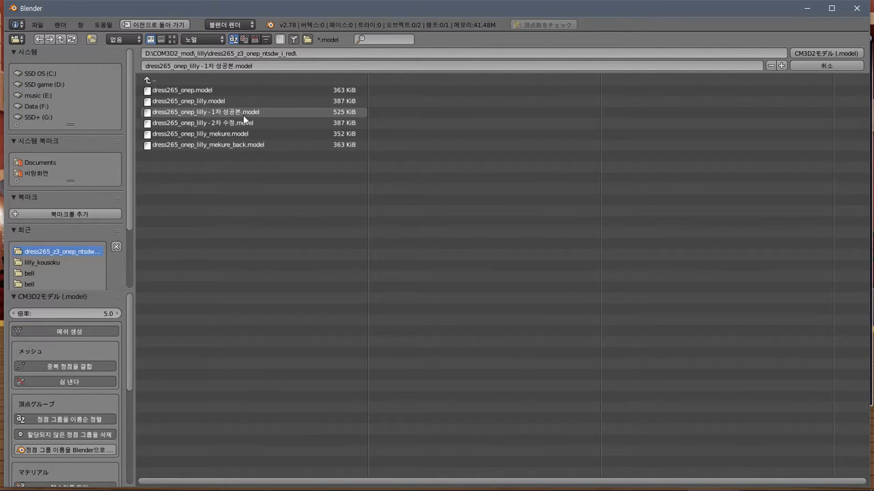
click(243, 116)
key(Return)
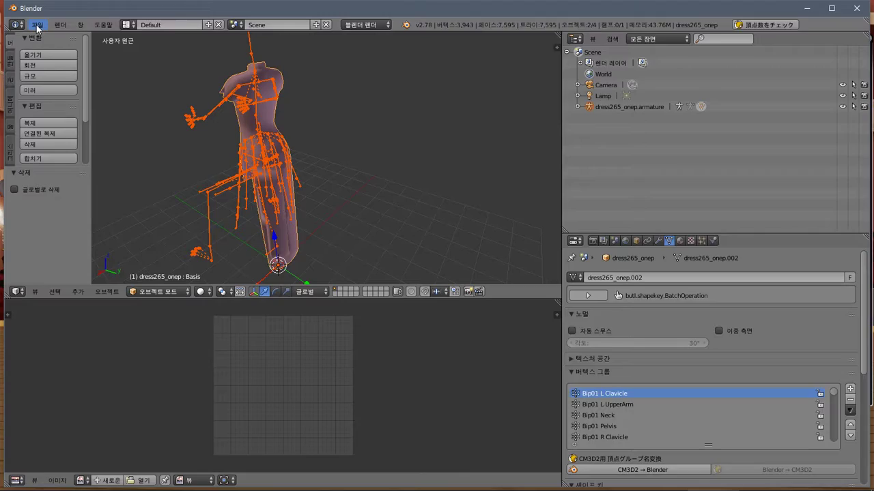
Import dress265_onep_lilly - 2차 수정.model as a second CM3D2 model
click(36, 25)
mouse_move(89, 221)
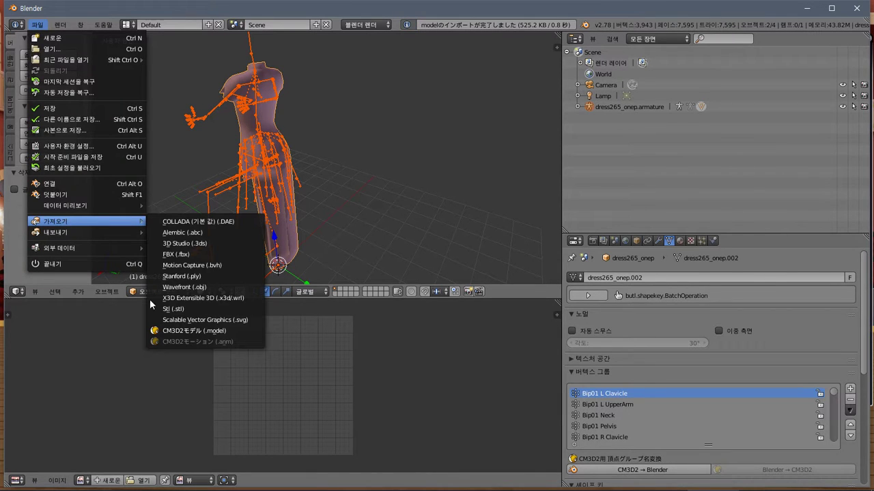
click(192, 330)
click(227, 124)
key(Return)
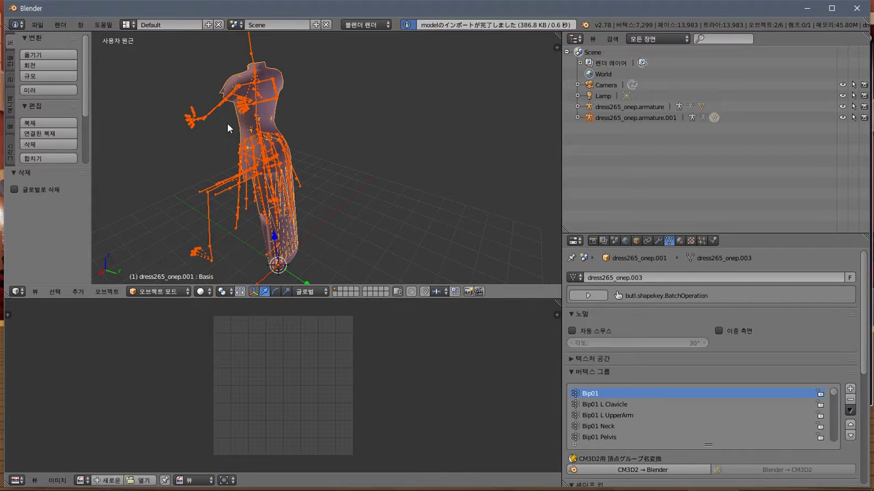
Move the second imported dress and its armature beside the first, by about X -2.893, Y 4.146, Z -0.251
key(g)
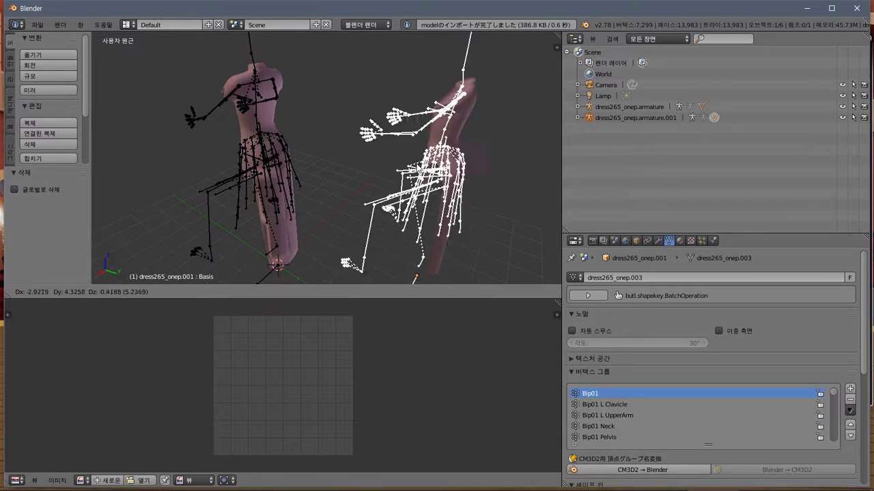
click(362, 153)
scroll(382, 146, up, 2)
middle_drag(387, 131, 198, 266)
Inspect the mesh and UV layout of the dress265_onep.001 dress in Edit Mode, then return to Object Mode
click(151, 292)
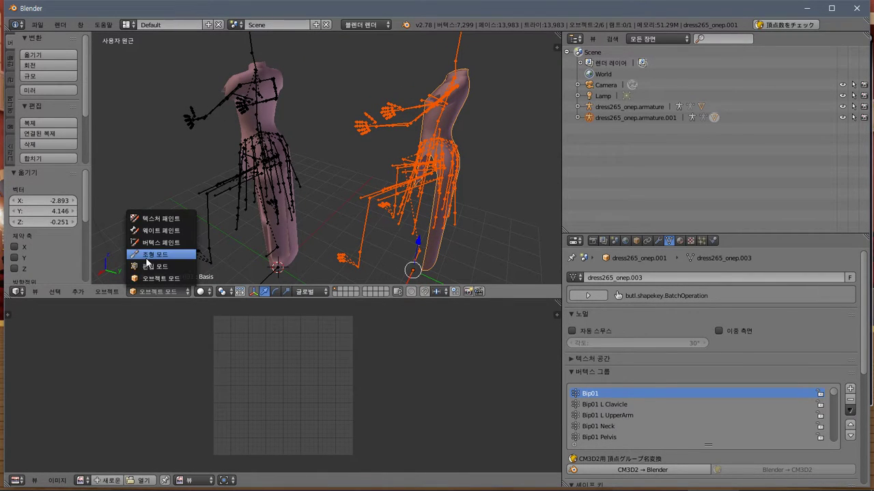
click(153, 266)
middle_drag(273, 217, 297, 181)
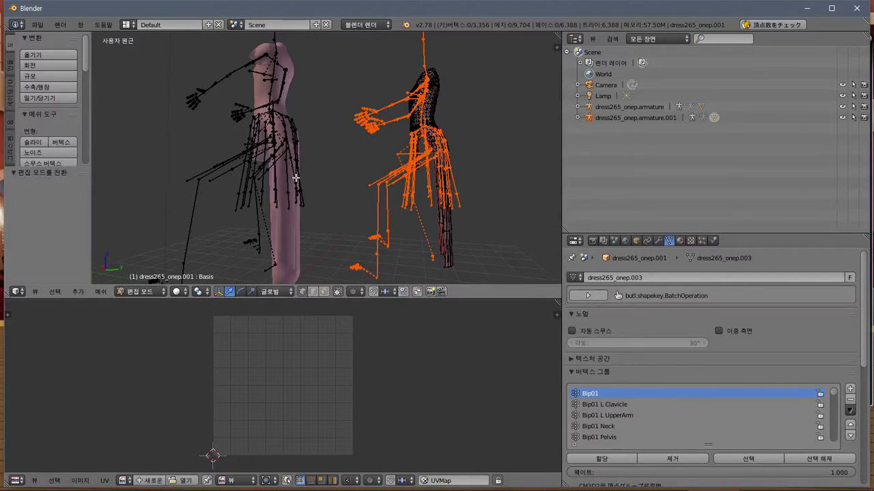
click(99, 480)
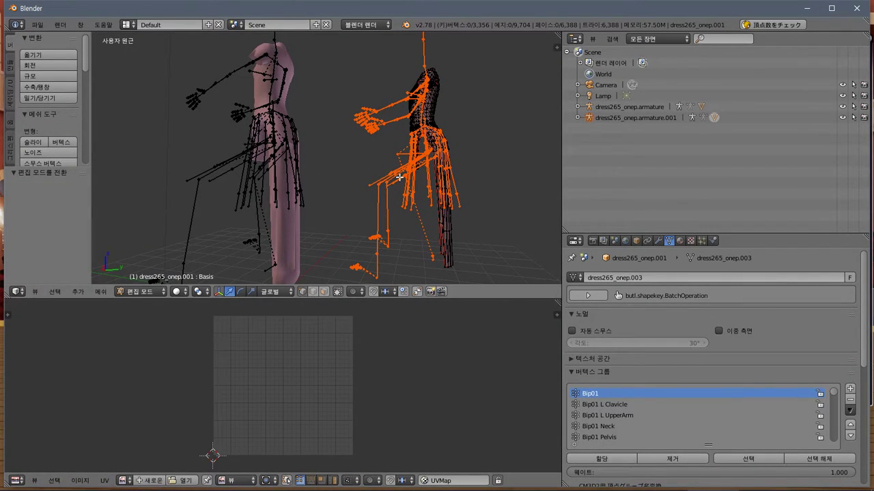
key(a)
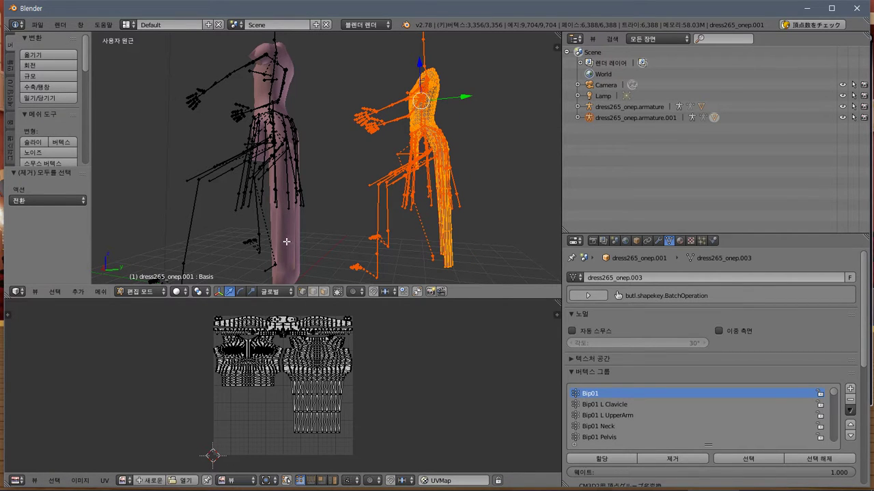
key(Tab)
click(171, 291)
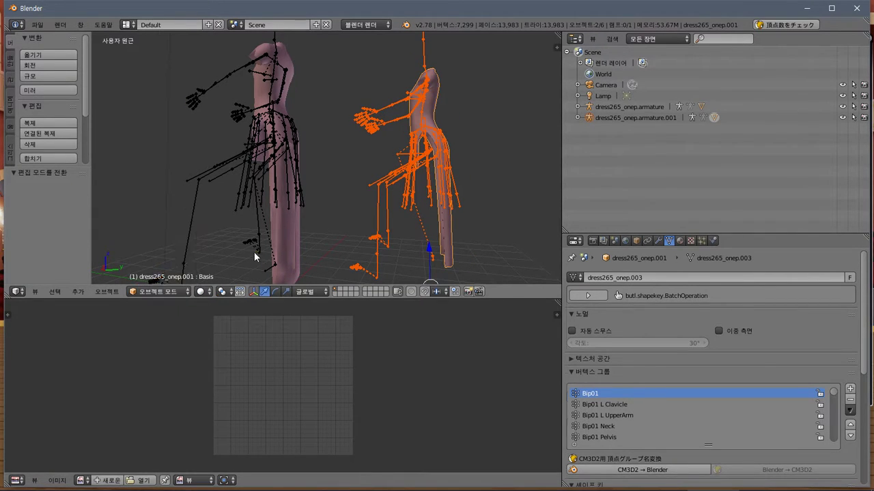
Inspect the mesh and UV layout of the first dress, dress265_onep, in Edit Mode, then return to Object Mode
right_click(254, 252)
right_click(275, 254)
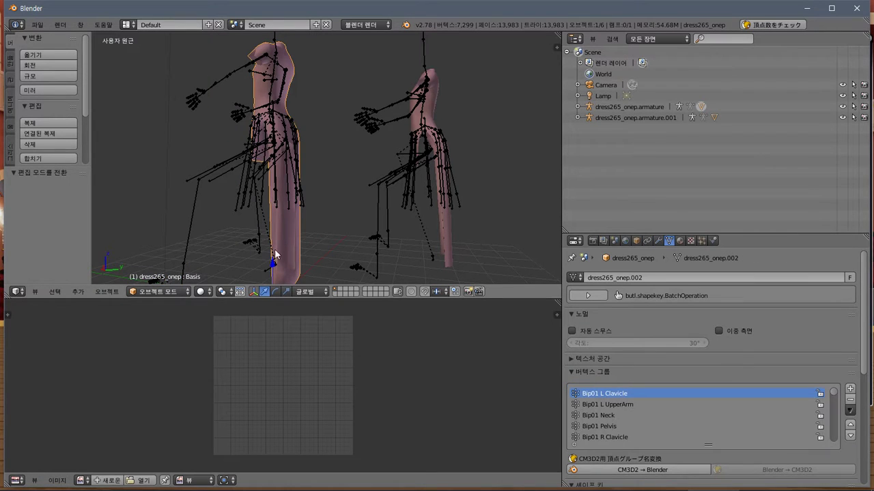
click(171, 291)
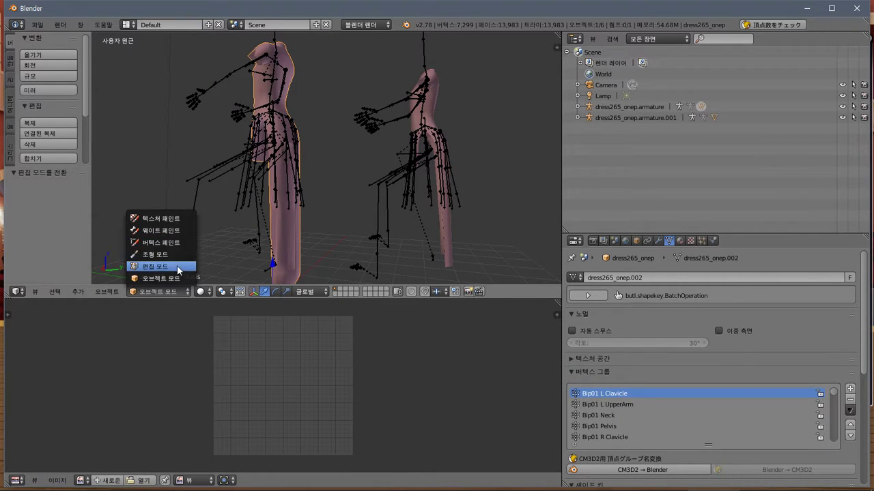
click(178, 266)
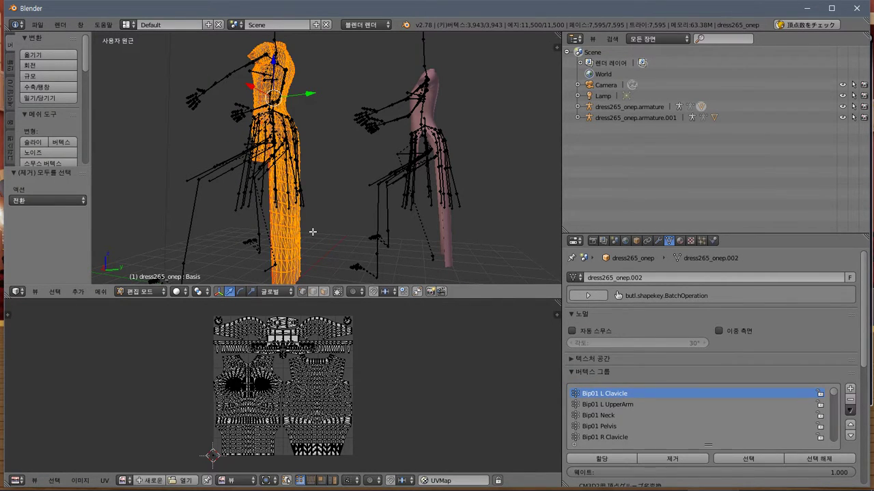
key(a)
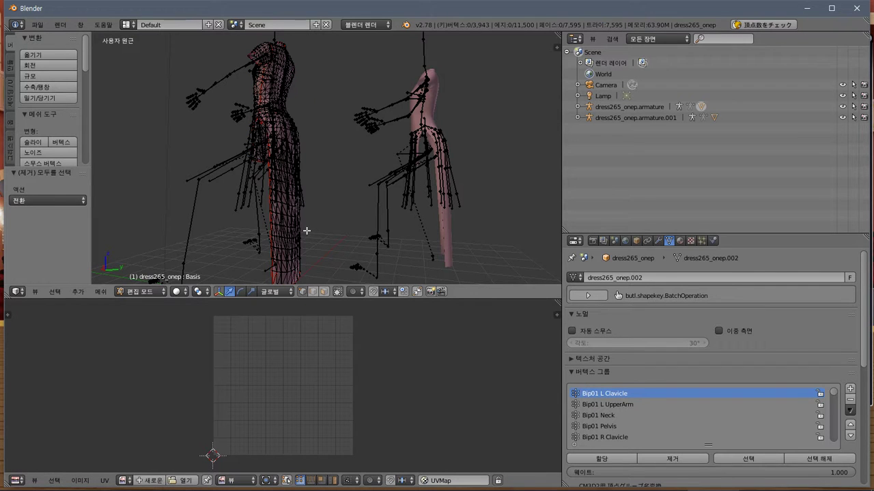
middle_drag(303, 230, 293, 245)
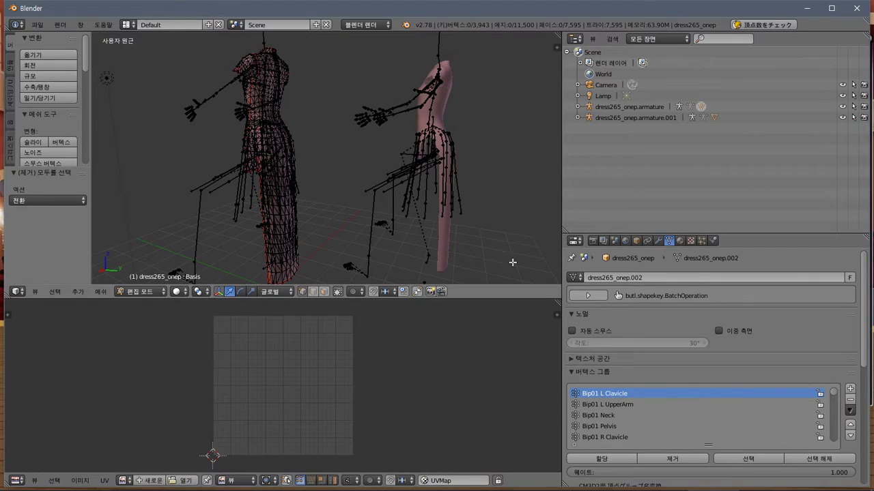
key(Tab)
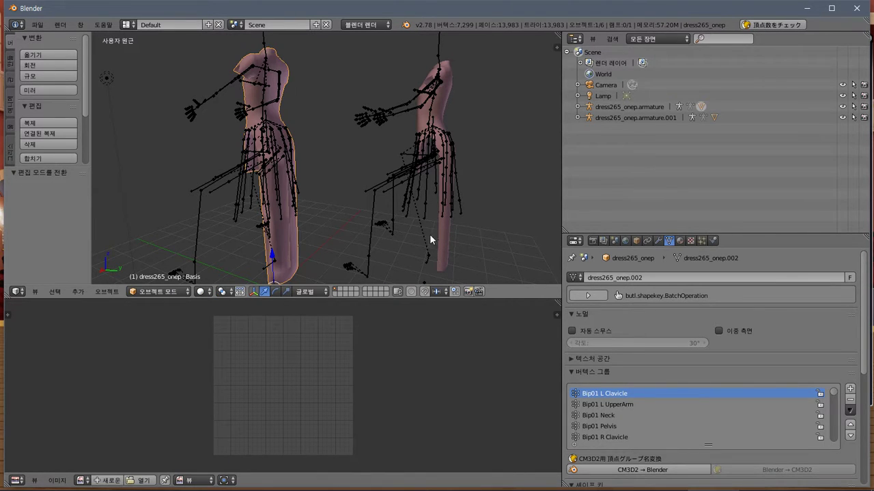
Compare the two dresses' object hierarchies and the bones listed under dress265_onep.armature.002 and dress265_onep.armature.003
right_click(443, 244)
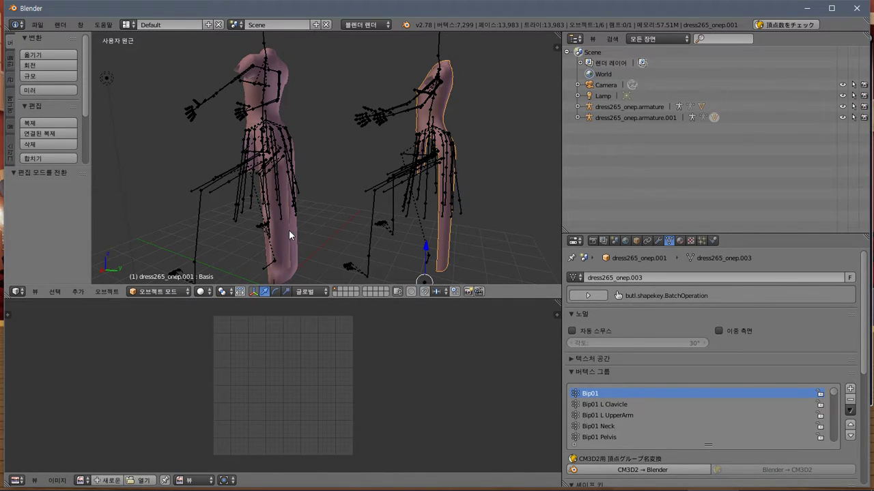
right_click(289, 230)
right_click(450, 249)
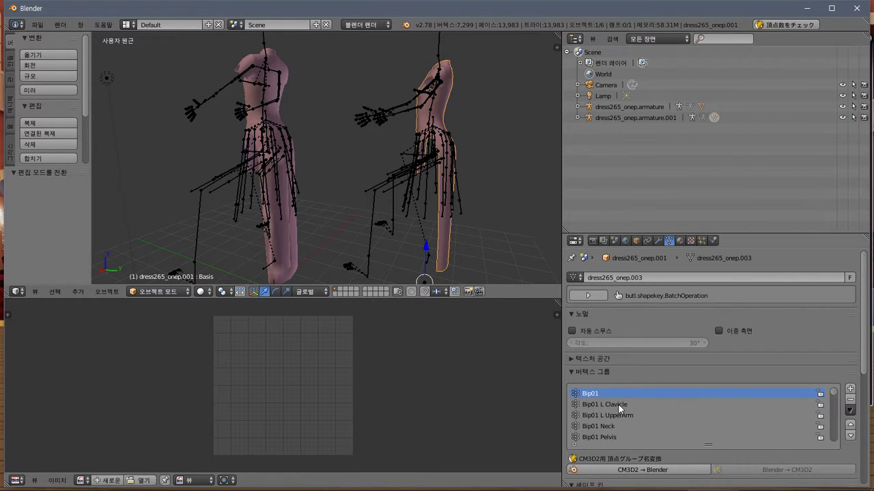
click(578, 118)
click(577, 106)
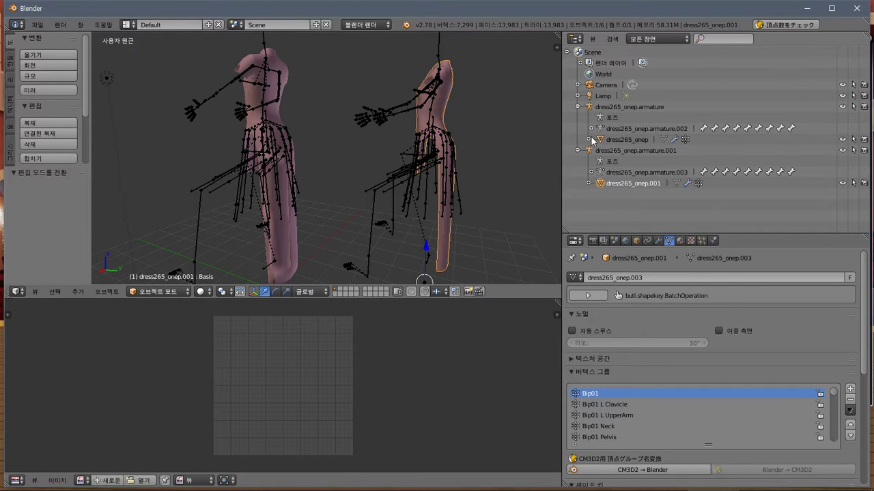
click(591, 128)
scroll(595, 179, down, 3)
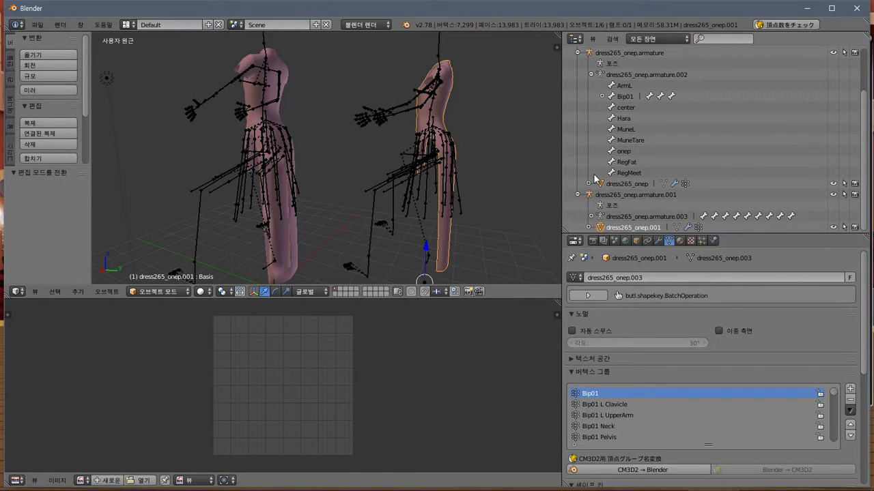
click(591, 217)
scroll(592, 218, down, 3)
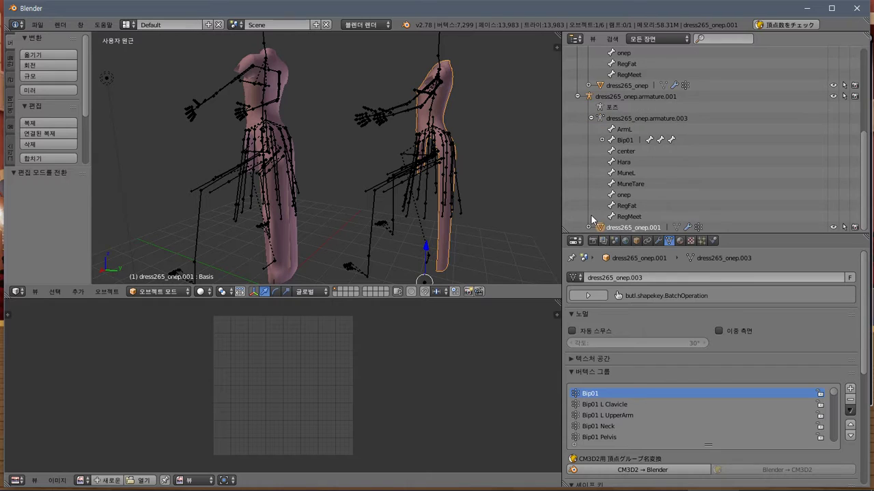
scroll(591, 219, down, 1)
scroll(592, 217, up, 1)
scroll(846, 184, down, 2)
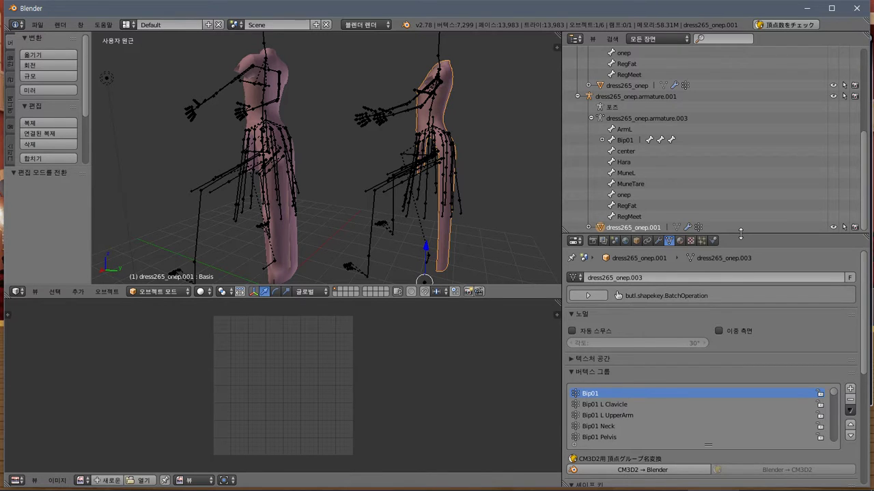
Compare the vertex group lists of the dress265_onep and dress265_onep.001 meshes
drag(741, 234, 741, 171)
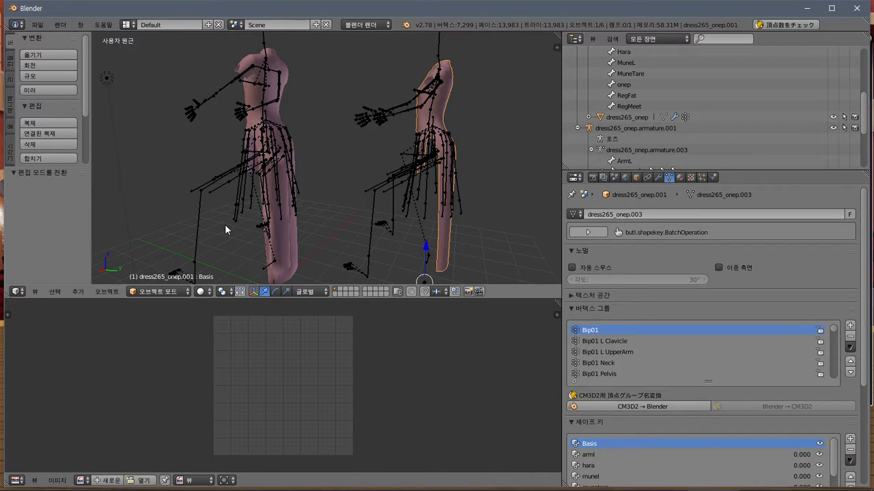
right_click(286, 243)
scroll(834, 331, down, 6)
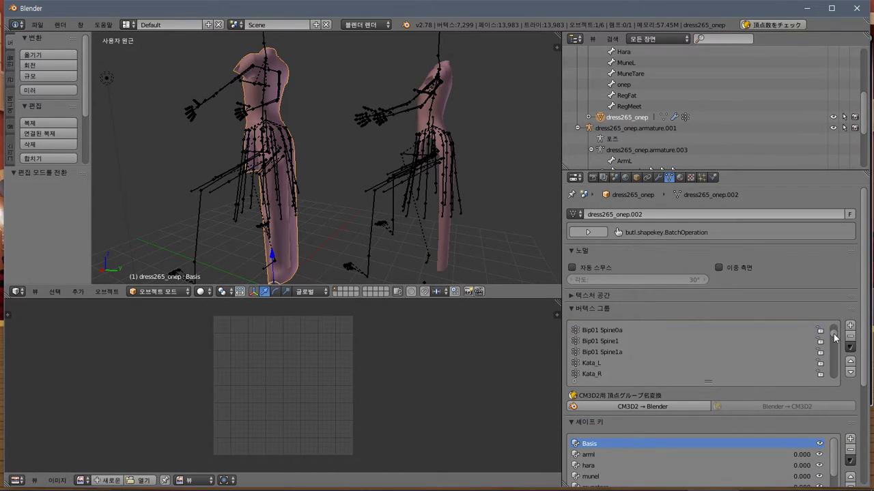
right_click(444, 227)
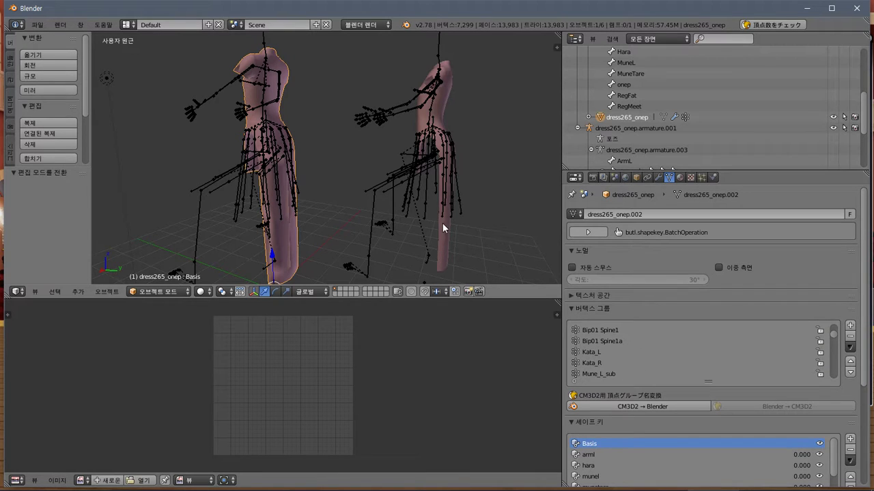
scroll(836, 343, down, 10)
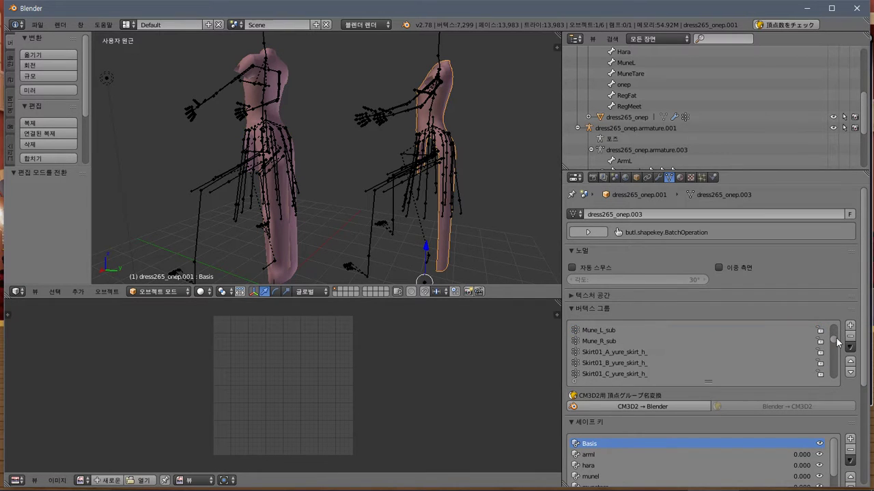
scroll(835, 342, up, 4)
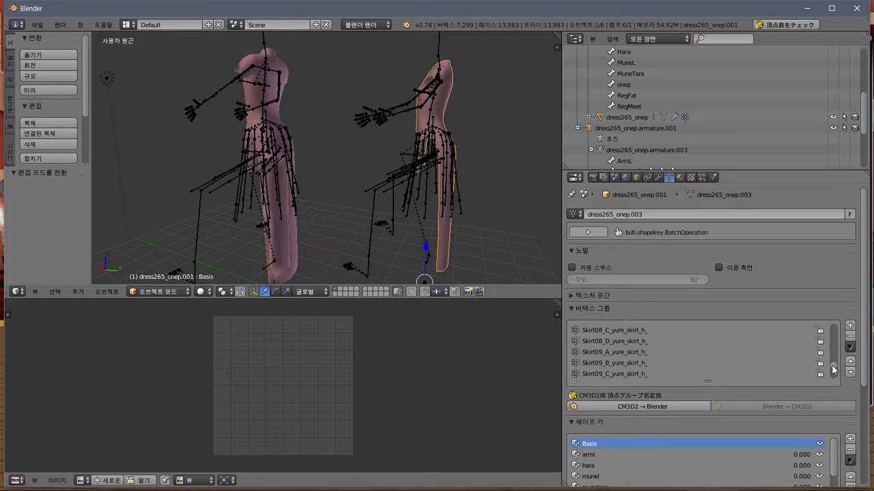
right_click(294, 239)
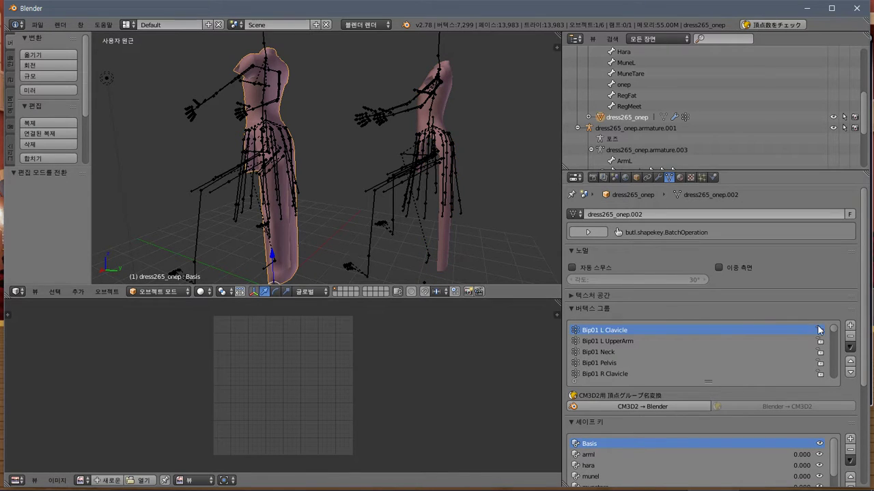
mouse_move(833, 333)
mouse_down()
mouse_move(832, 381)
mouse_move(832, 329)
mouse_up()
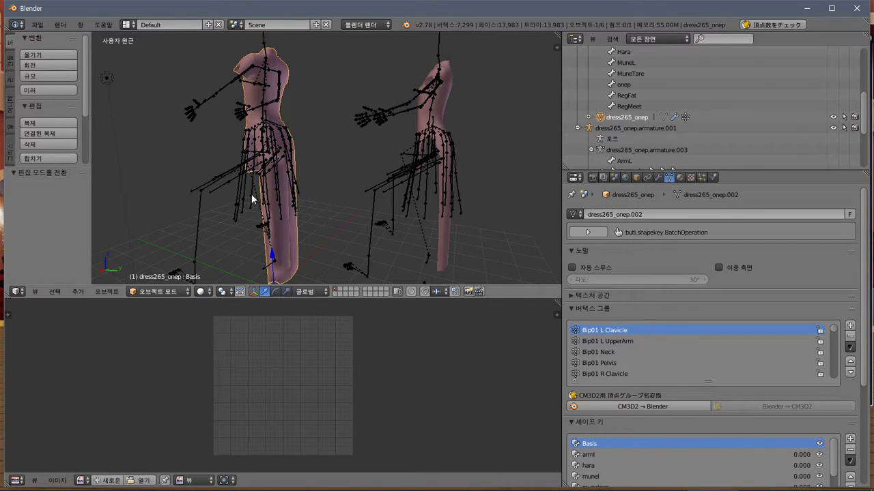
Put dress265_onep.armature in Pose Mode and the dress265_onep mesh in Weight Paint mode
click(159, 291)
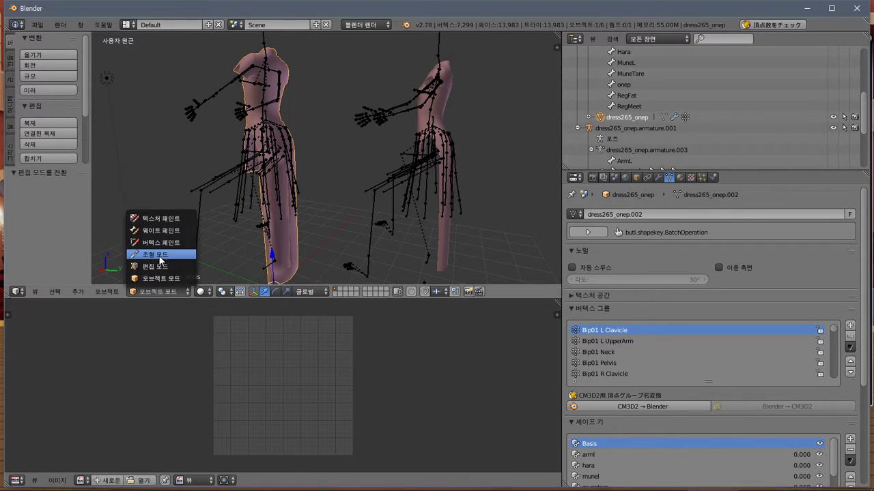
right_click(271, 252)
click(154, 292)
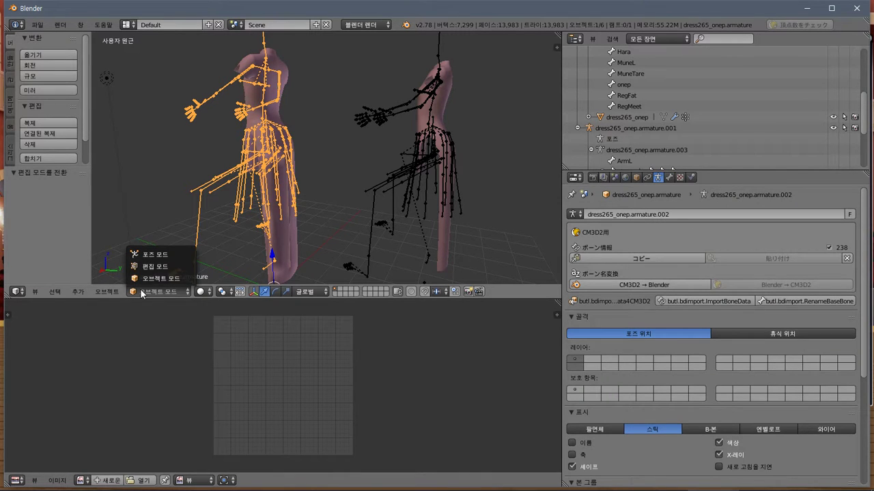
click(150, 254)
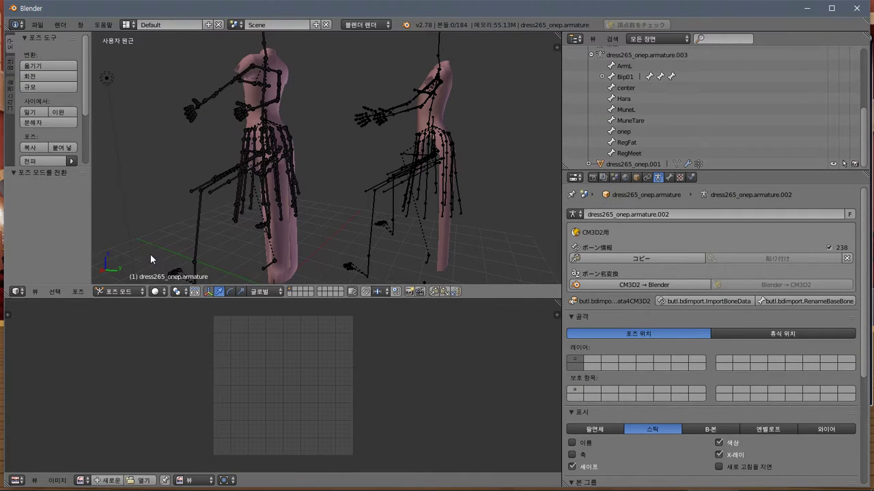
right_click(275, 239)
click(171, 291)
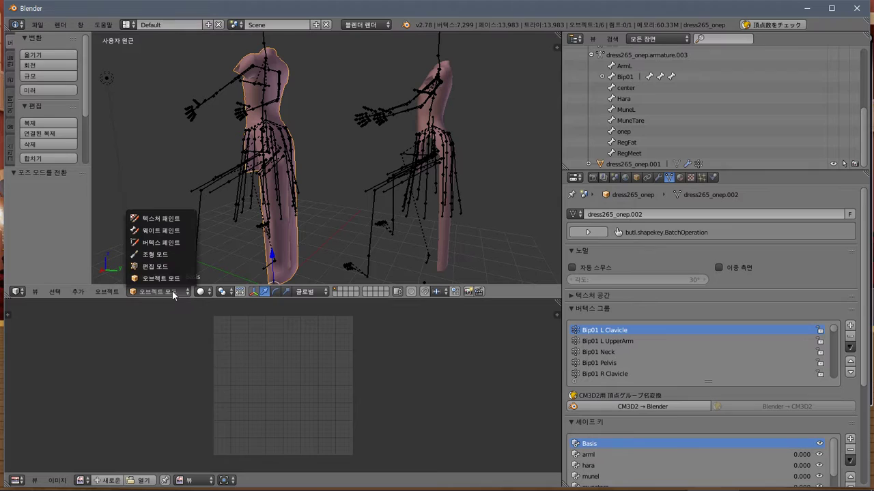
click(164, 232)
Put dress265_onep.armature.001 in Pose Mode and the dress265_onep.001 mesh in Weight Paint mode
right_click(444, 235)
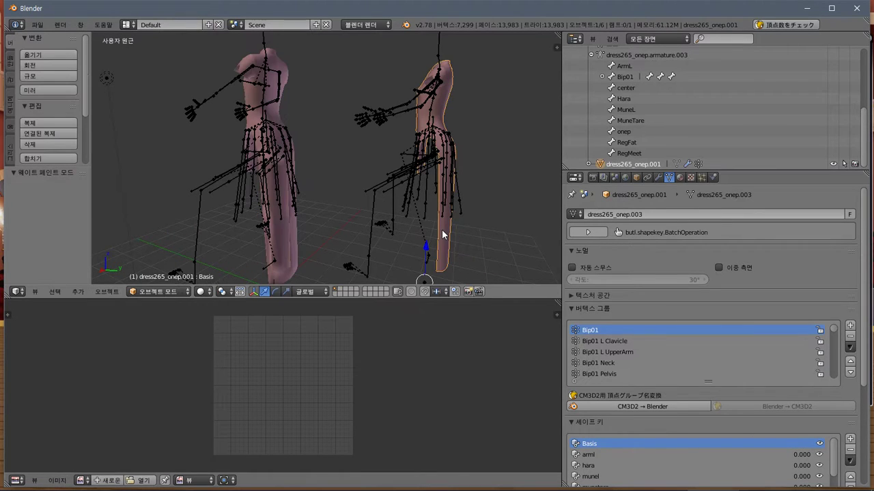
right_click(388, 177)
click(189, 293)
click(193, 255)
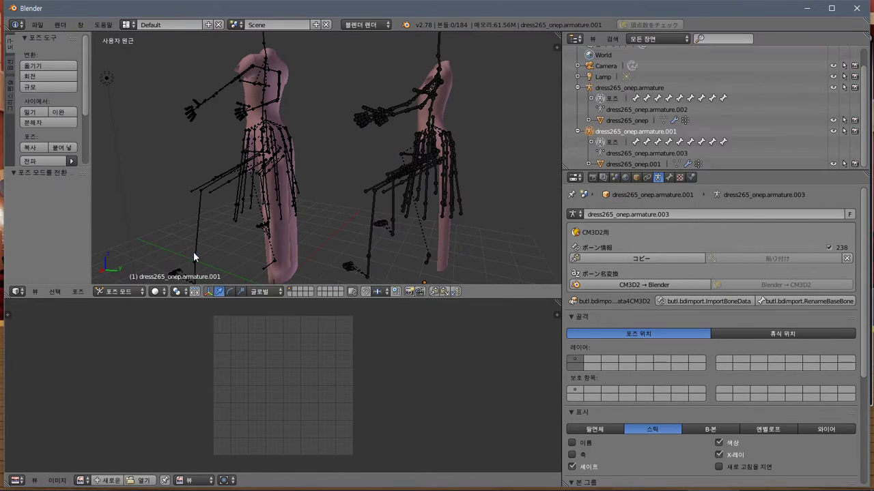
right_click(449, 237)
click(142, 292)
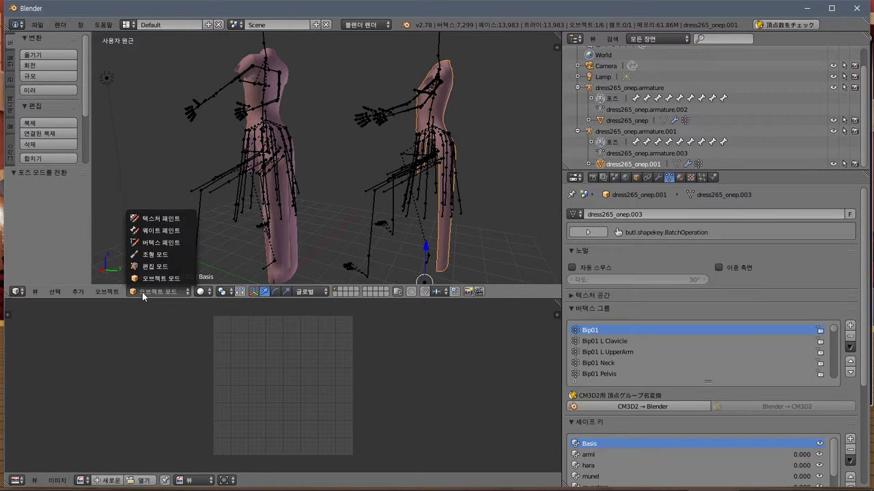
click(164, 230)
Inspect the weights of dress265_onep.001 for the Skirt08_D, Bip01 R Calf and Skirt07_D bones
mouse_move(355, 216)
middle_down()
mouse_move(312, 236)
mouse_move(377, 212)
mouse_move(353, 159)
mouse_move(436, 187)
mouse_move(376, 215)
middle_up()
right_click(377, 208)
right_click(414, 252)
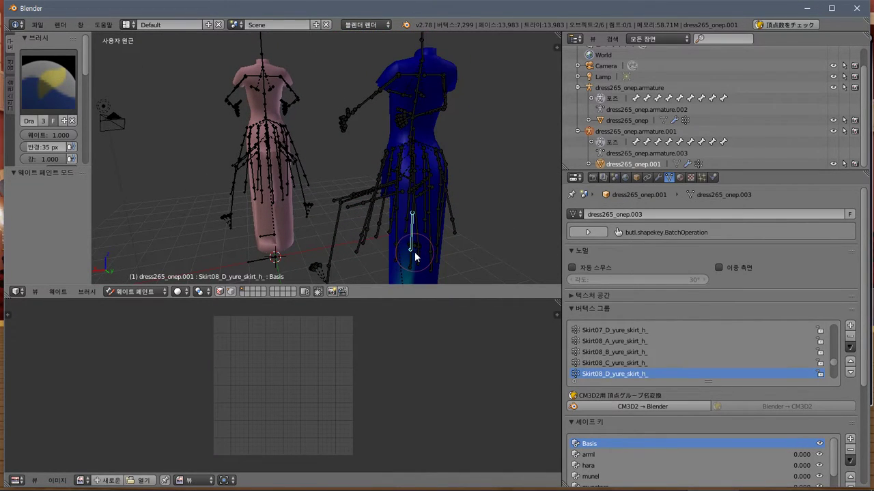
right_click(416, 253)
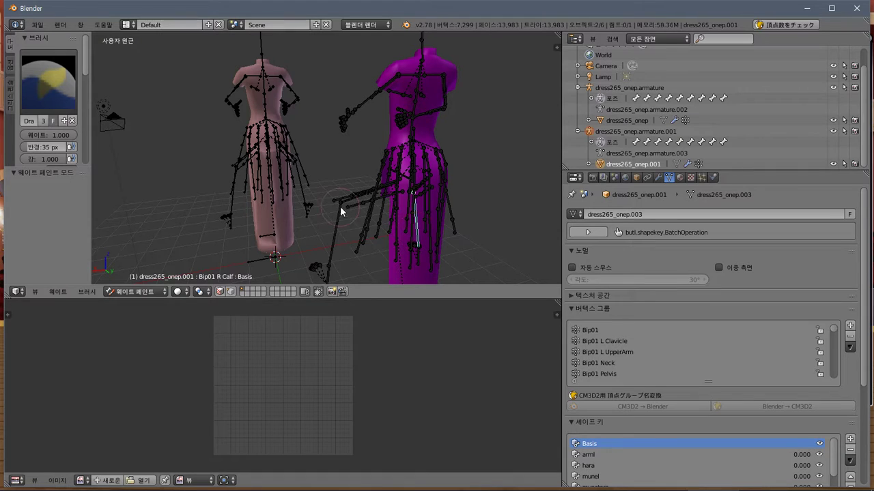
middle_drag(441, 204, 414, 182)
right_click(377, 239)
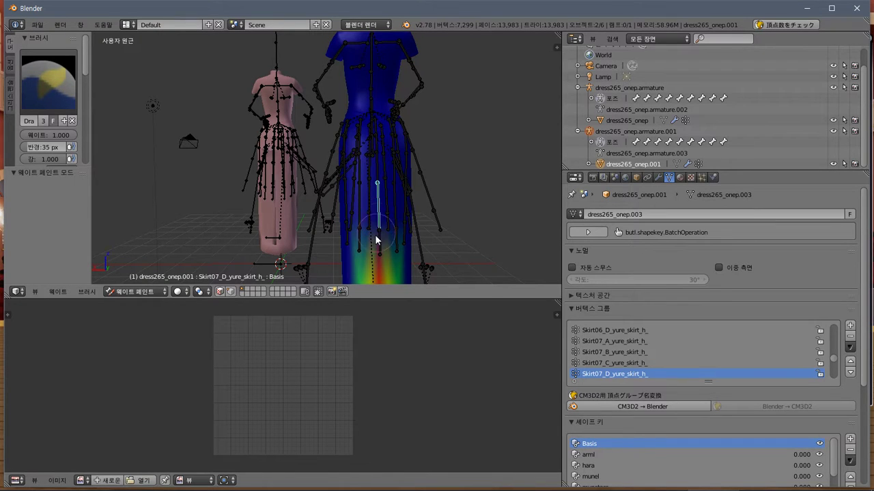
right_click(379, 248)
right_click(379, 223)
key(KP_4)
Check the weights of the dress265_onep mesh for the Skirt01_nub and Skirt07_nub bones
right_click(272, 201)
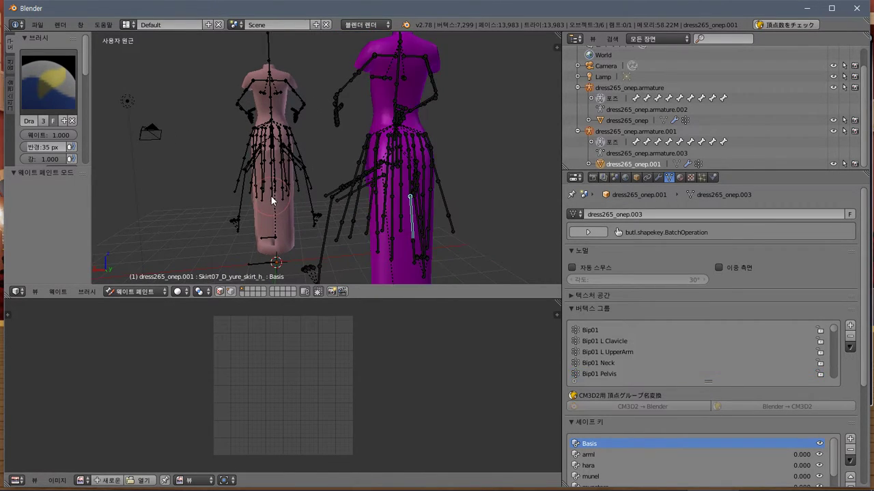
right_click(280, 232)
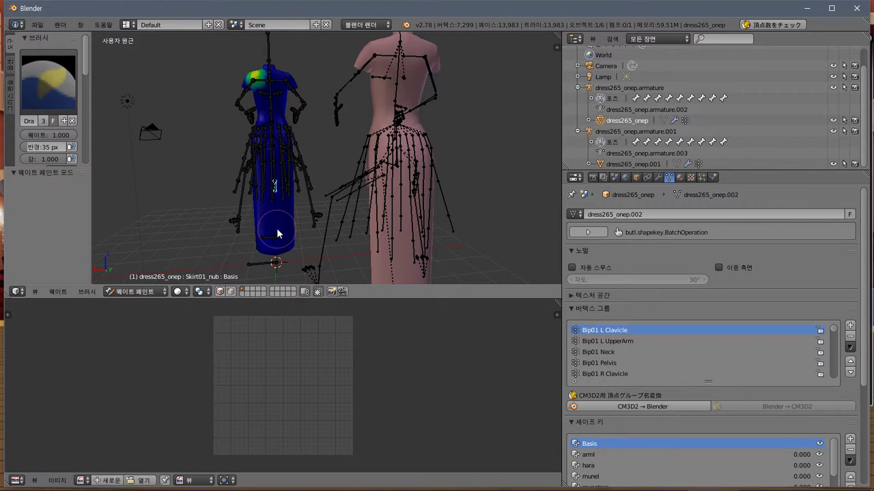
mouse_move(280, 184)
middle_down()
mouse_move(253, 191)
mouse_move(269, 194)
middle_up()
right_click(273, 189)
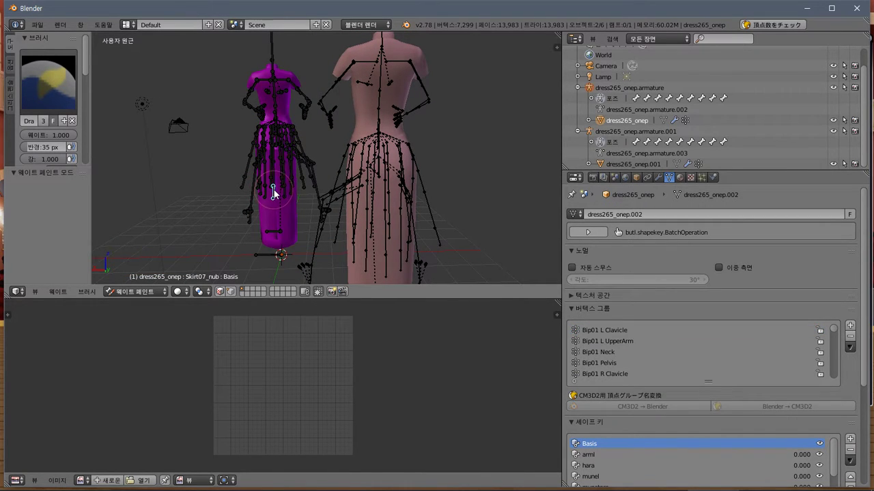
Examine how the Skirt07_C and Skirt07_D bones of dress265_onep.001 influence its lower skirt
right_click(381, 250)
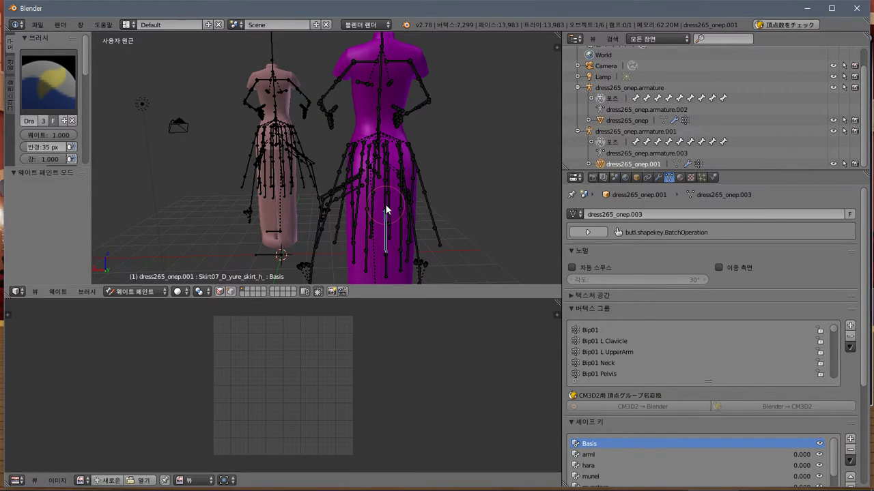
middle_drag(385, 204, 434, 217)
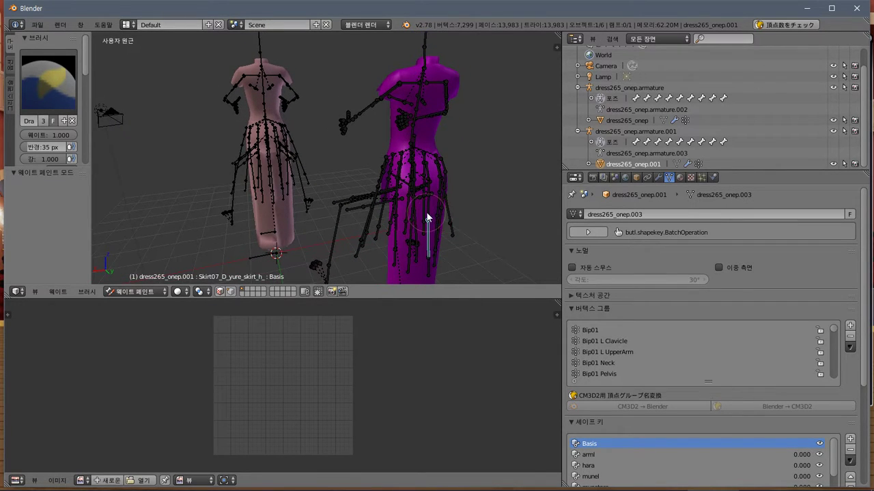
right_click(427, 226)
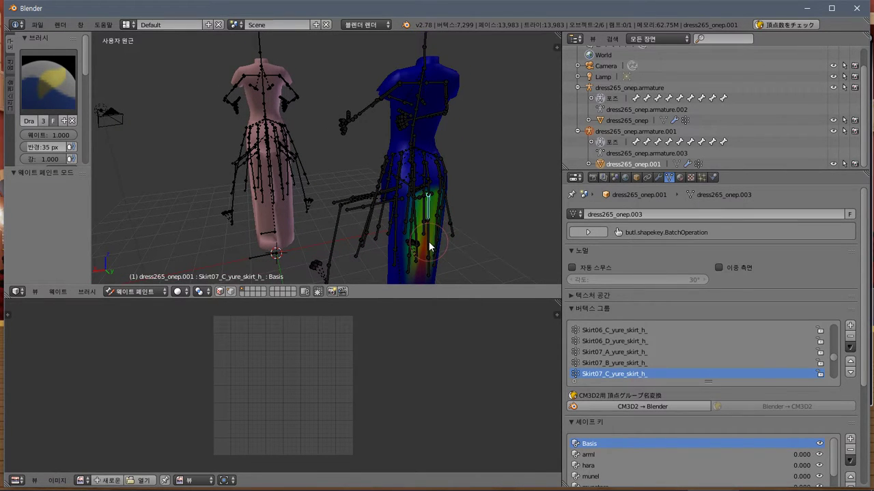
right_click(428, 247)
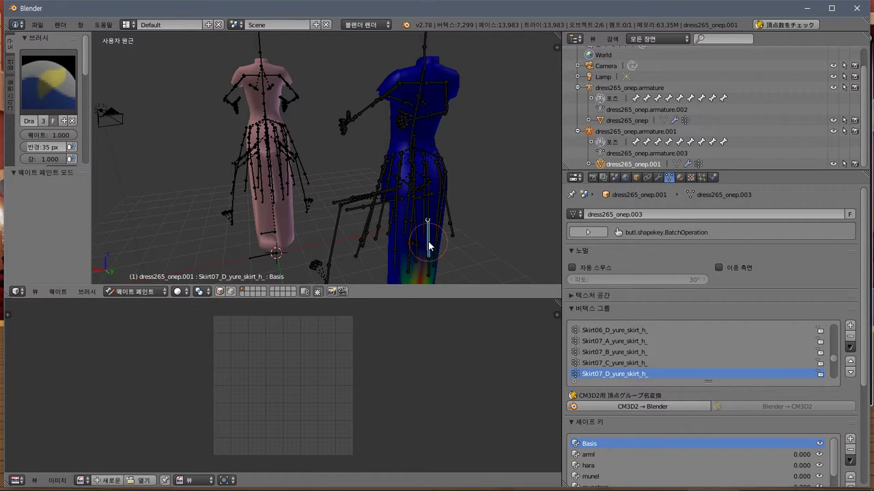
right_click(428, 220)
right_click(428, 244)
right_click(428, 264)
right_click(428, 242)
mouse_move(427, 235)
middle_down()
mouse_move(467, 233)
mouse_move(528, 202)
mouse_move(524, 211)
middle_up()
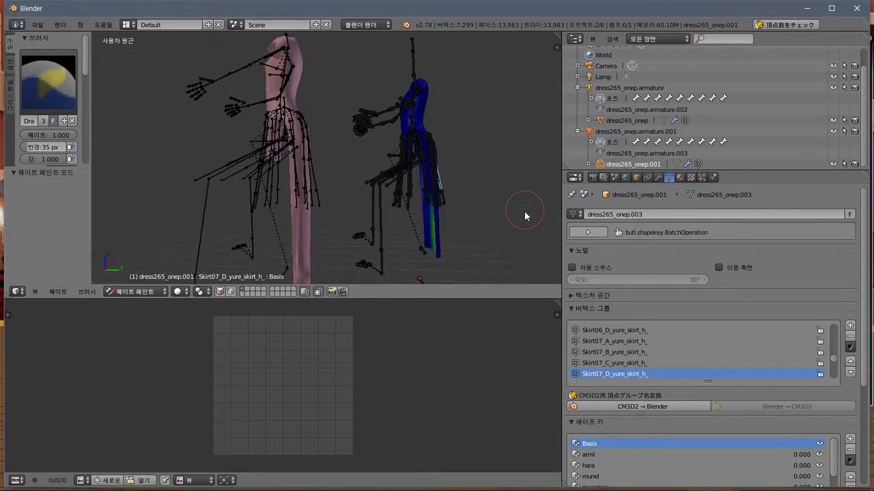
Compare the lower rear skirt bones of both dresses, checking Skirt06_nub and Skirt07_nub on dress265_onep and Skirt07_D on dress265_onep.001
right_click(311, 198)
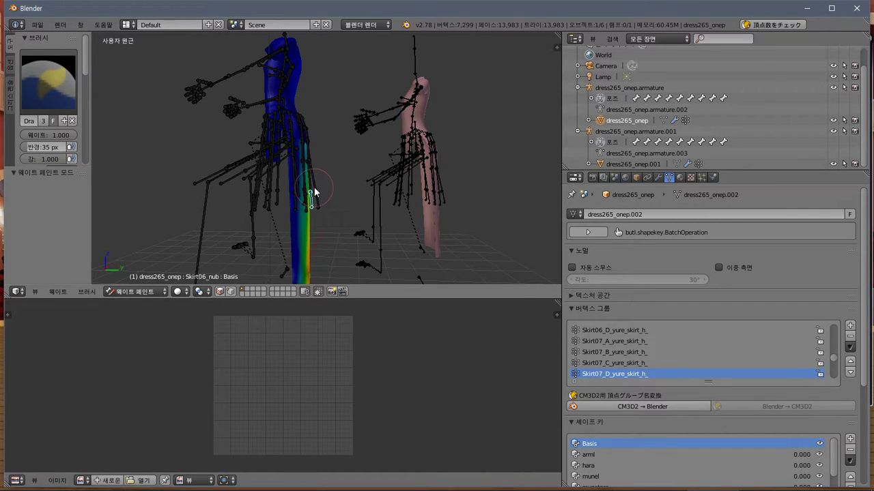
right_click(316, 200)
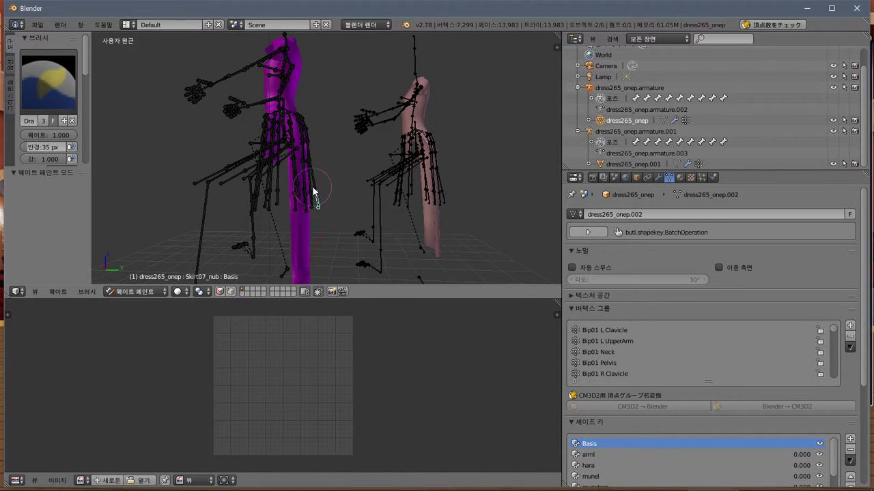
right_click(311, 189)
right_click(431, 220)
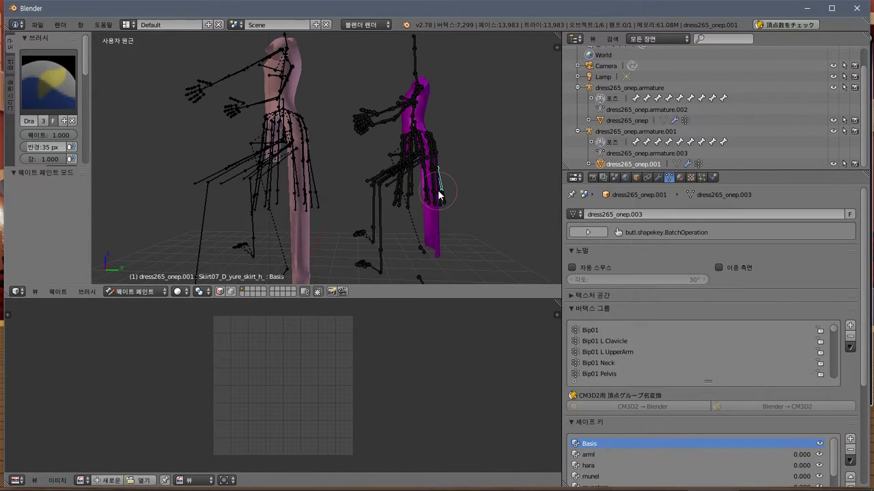
right_click(442, 195)
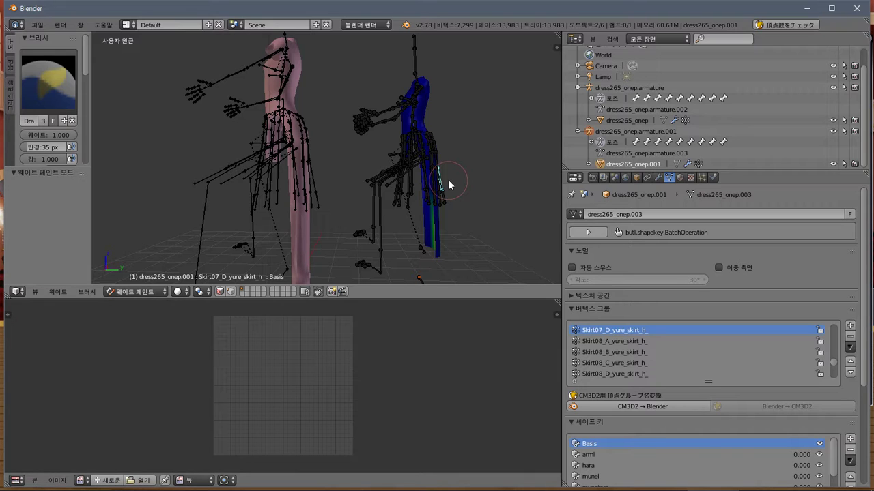
Rotate the Skirt07_D_yure_skirt_h_ bone of the dress265_onep armature by about -107.46° to test its skirt deformation
right_click(314, 186)
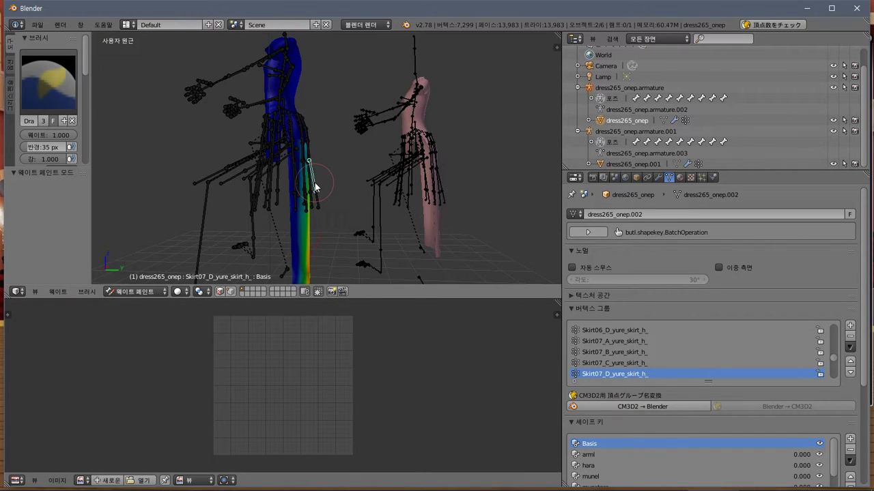
key(r)
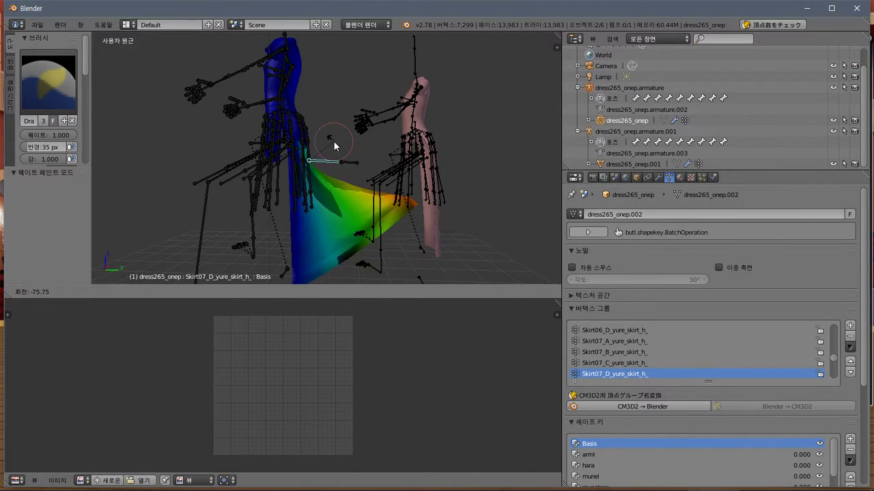
click(355, 121)
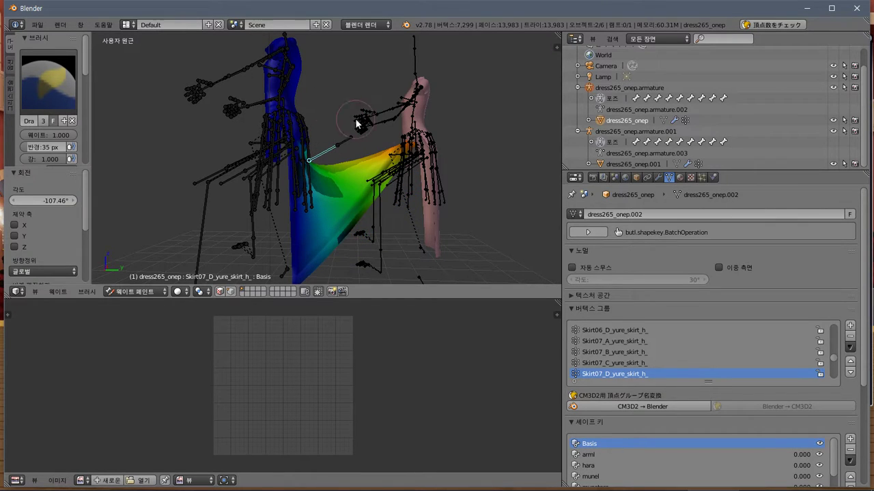
Rotate the Skirt07_D_yure_skirt_h_ bone of the dress265_onep.001 armature by about -112.235° and view both deformed skirts
middle_drag(454, 169, 438, 188)
right_click(456, 181)
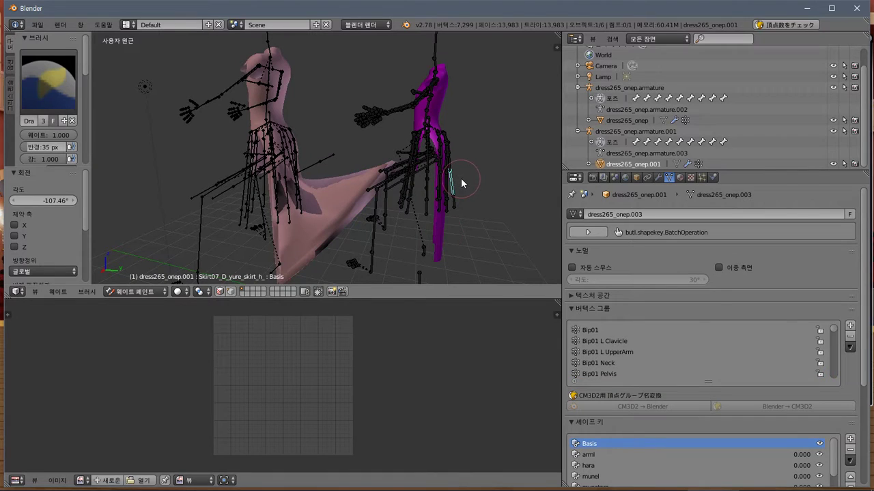
key(r)
click(462, 159)
middle_drag(462, 159, 404, 183)
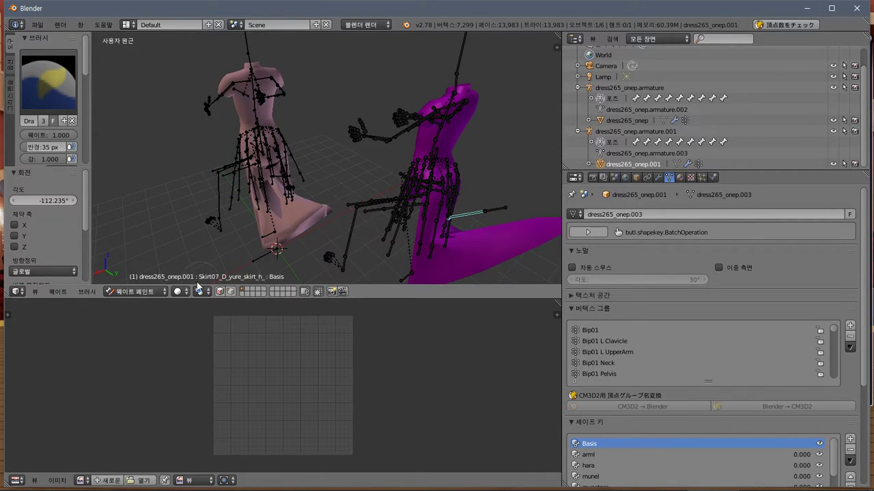
Compare vertex groups by displaying the Bip01 weights of dress265_onep.001 and checking the start of dress265_onep's group list for Bip01
click(126, 292)
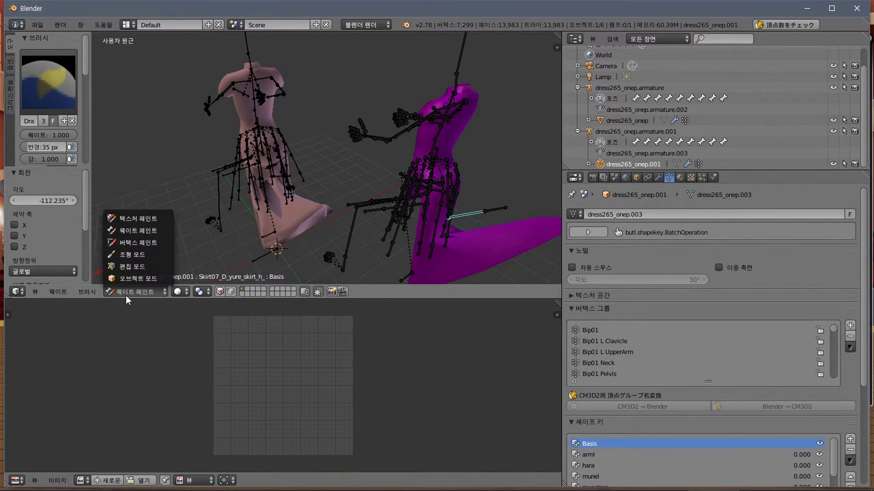
click(138, 231)
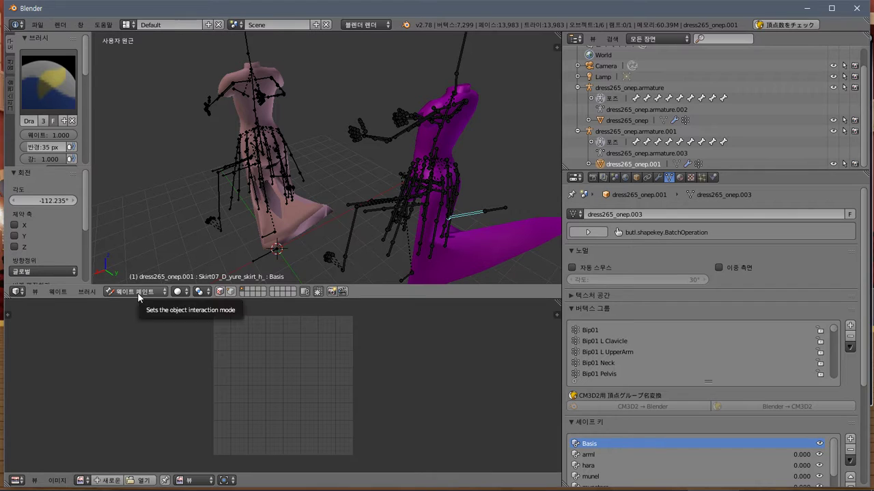
click(634, 330)
middle_drag(355, 177, 294, 193)
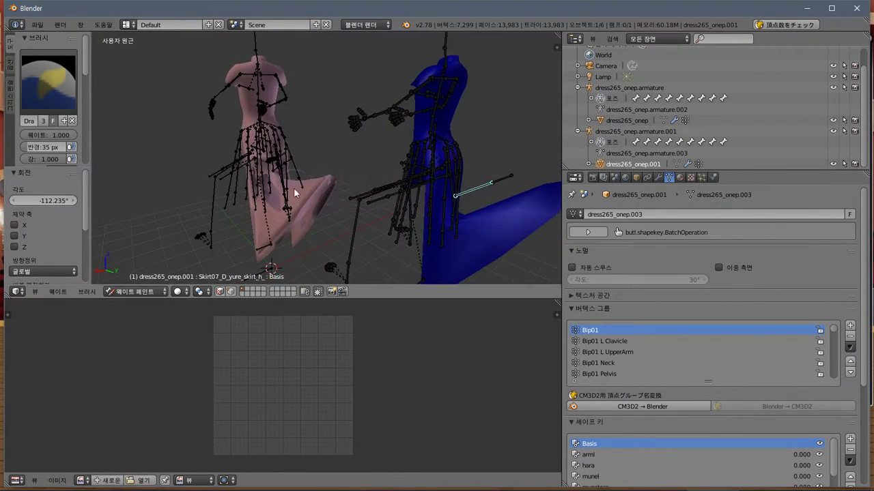
right_click(294, 188)
scroll(660, 340, up, 1)
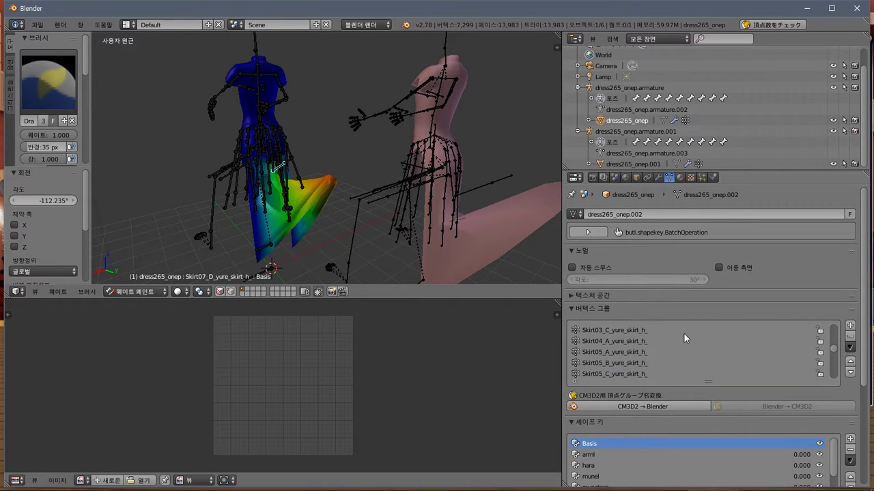
drag(836, 341, 841, 321)
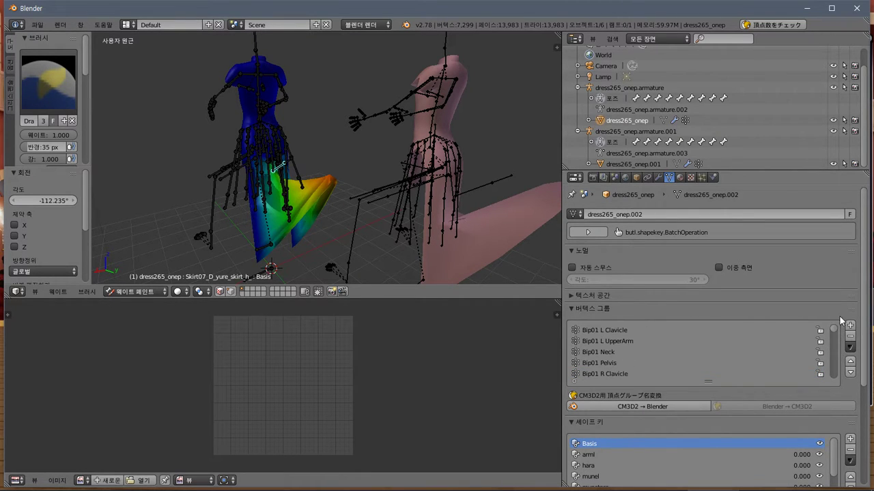
Check bone weights on dress265_onep, including Skirt09_A_yure_skirt_h_, and display the Bip01 weights of dress265_onep.001 again
right_click(444, 250)
right_click(431, 152)
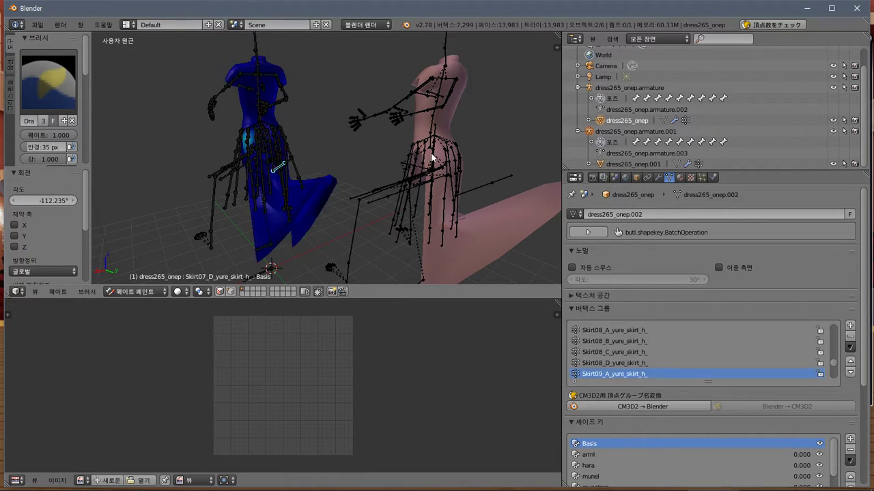
right_click(422, 182)
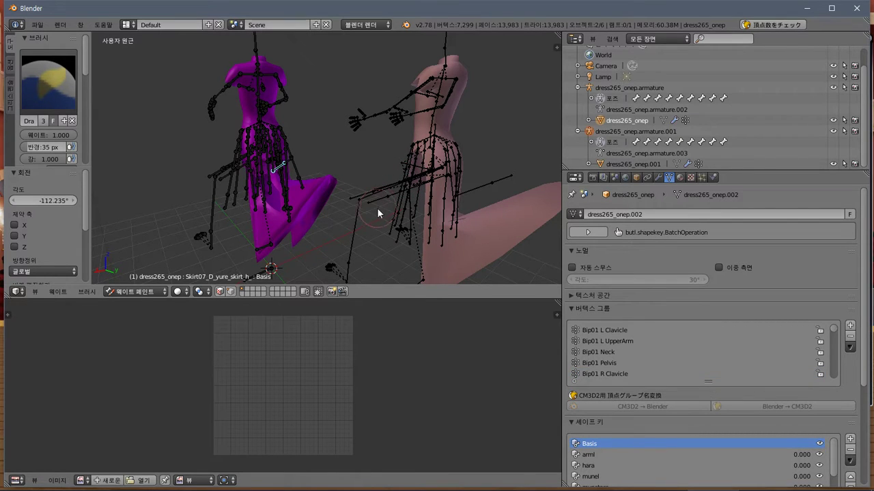
right_click(445, 251)
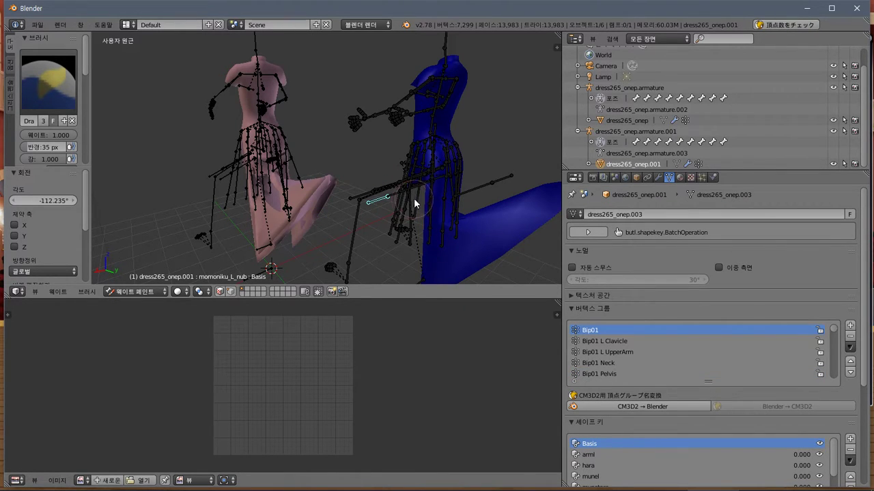
click(614, 341)
click(616, 331)
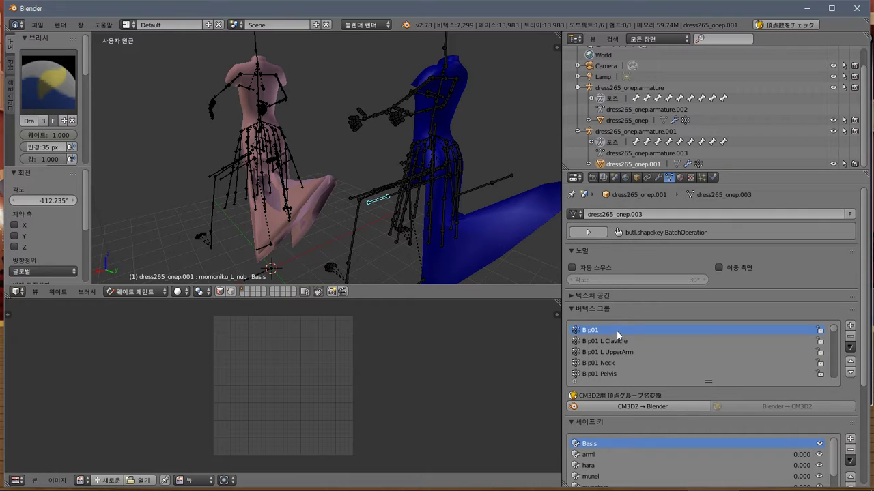
Inspect the weights of the Skirt09_D, Bip01 Spine1a and Skirt02_A bones on dress265_onep.001
right_click(399, 190)
right_click(430, 213)
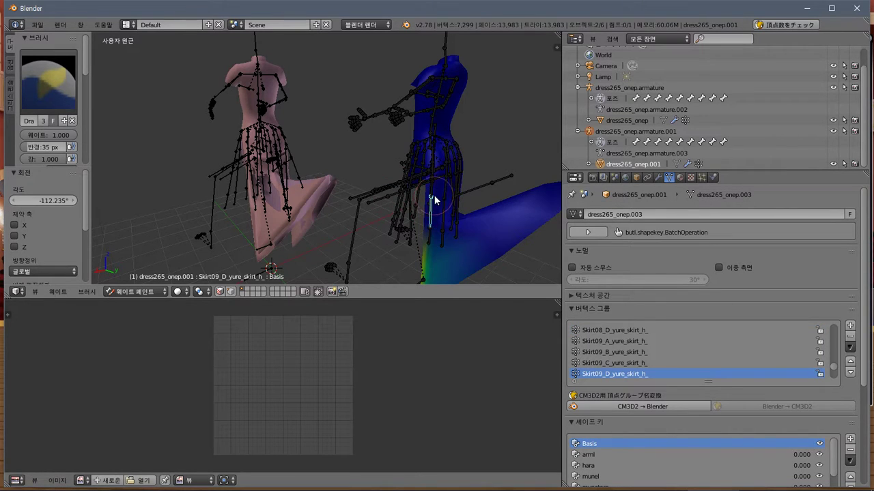
middle_drag(434, 199, 390, 157)
right_click(384, 140)
right_click(382, 131)
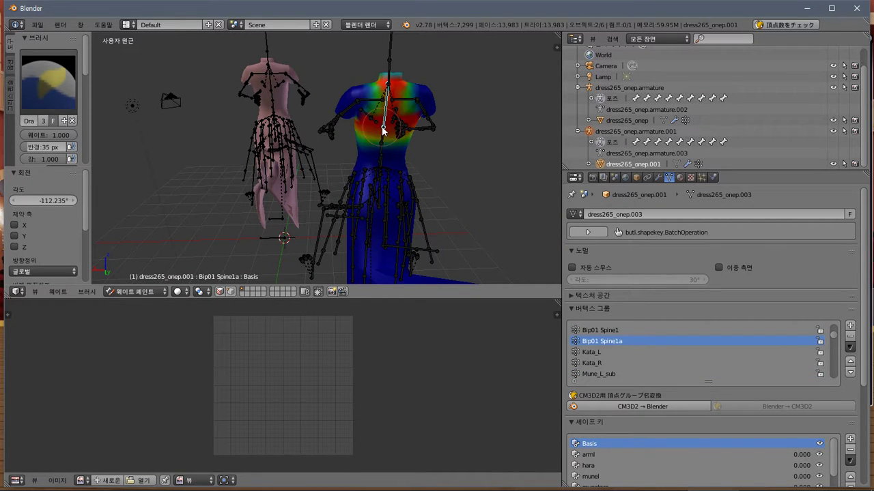
right_click(390, 171)
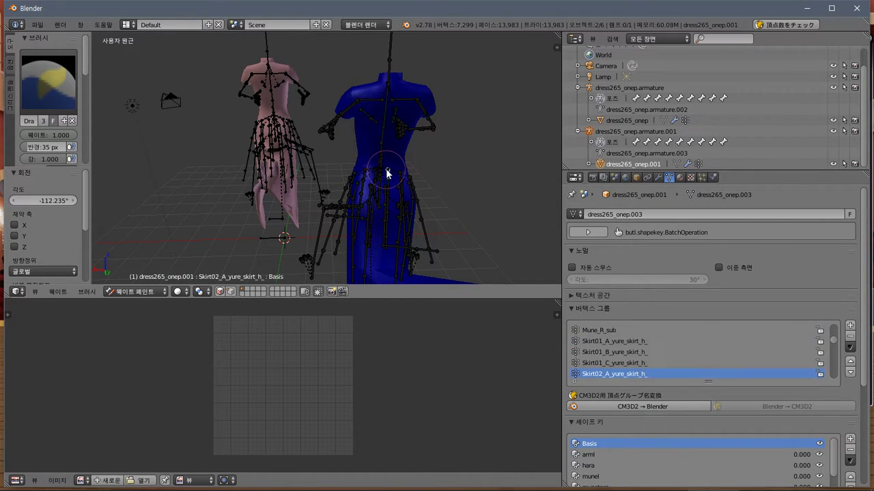
Inspect the weights of the Skirt, Skirt_nub and Bip01 Spine bones around the waist of dress265_onep.001
right_click(380, 175)
middle_drag(408, 193, 443, 184)
scroll(443, 185, up, 3)
middle_drag(437, 141, 376, 161)
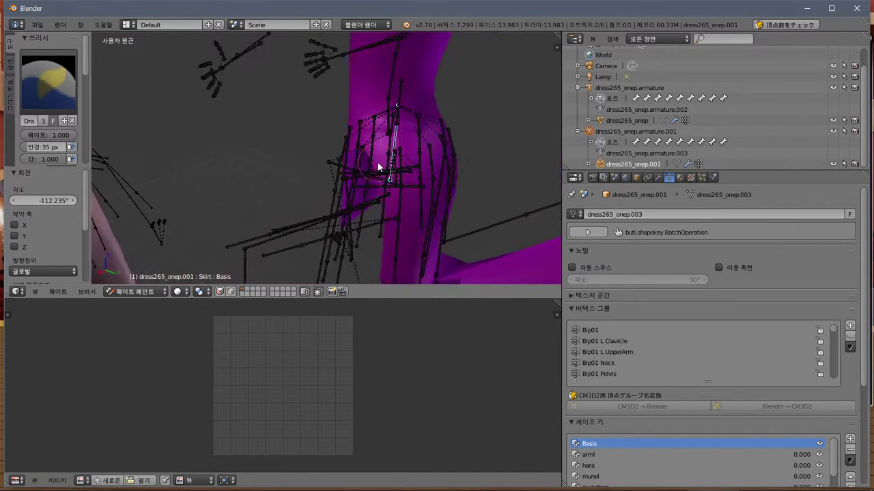
right_click(398, 89)
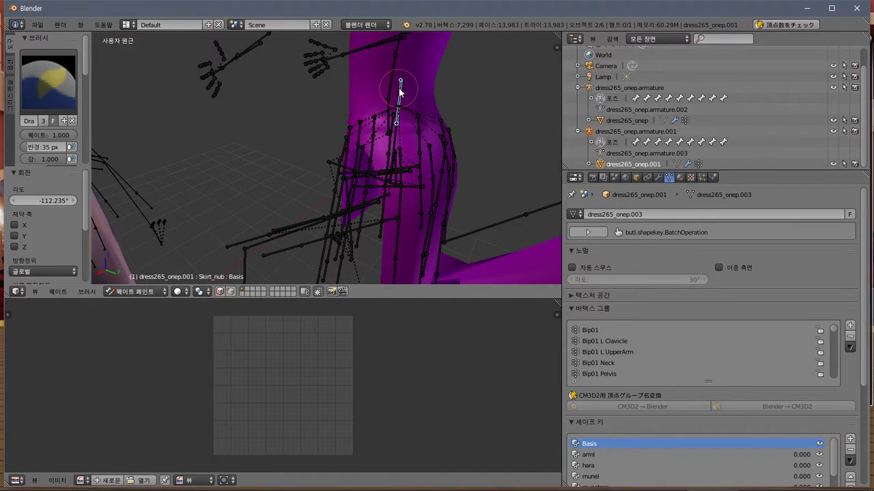
right_click(387, 126)
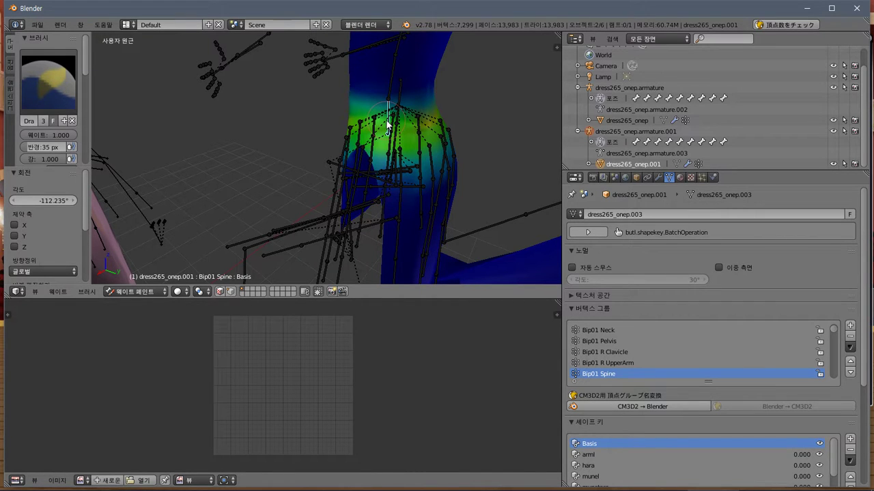
Activate dress265_onep for weight painting and inspect the weights of its Skirt09_D_yure_skirt_h_ bone
mouse_move(243, 143)
middle_down()
mouse_move(312, 129)
mouse_move(225, 148)
mouse_move(315, 138)
mouse_move(228, 141)
mouse_move(298, 155)
mouse_move(324, 133)
mouse_move(375, 139)
mouse_move(348, 139)
mouse_move(372, 146)
mouse_move(113, 112)
middle_up()
key(ctrl+Tab)
right_click(131, 102)
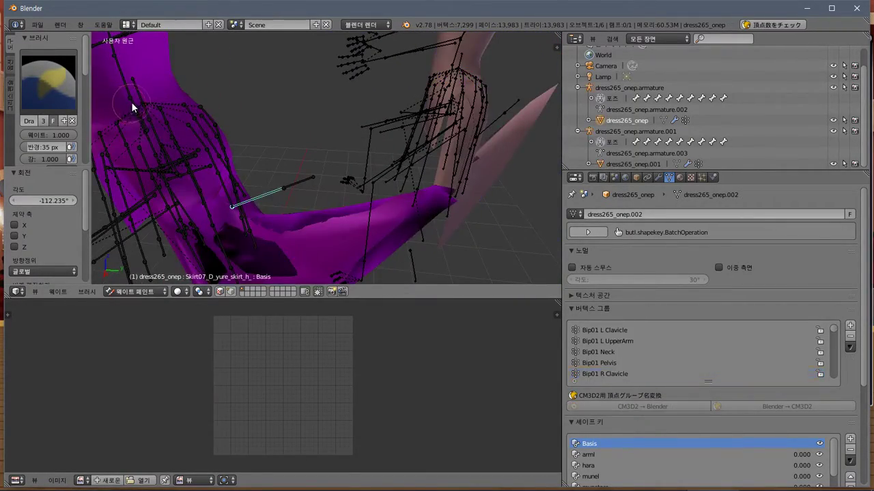
key(ctrl+Tab)
mouse_move(181, 106)
middle_down()
mouse_move(215, 87)
mouse_move(138, 89)
mouse_move(179, 99)
mouse_move(185, 113)
mouse_move(274, 110)
mouse_move(316, 121)
mouse_move(329, 143)
mouse_move(187, 103)
mouse_move(340, 253)
middle_up()
right_click(295, 208)
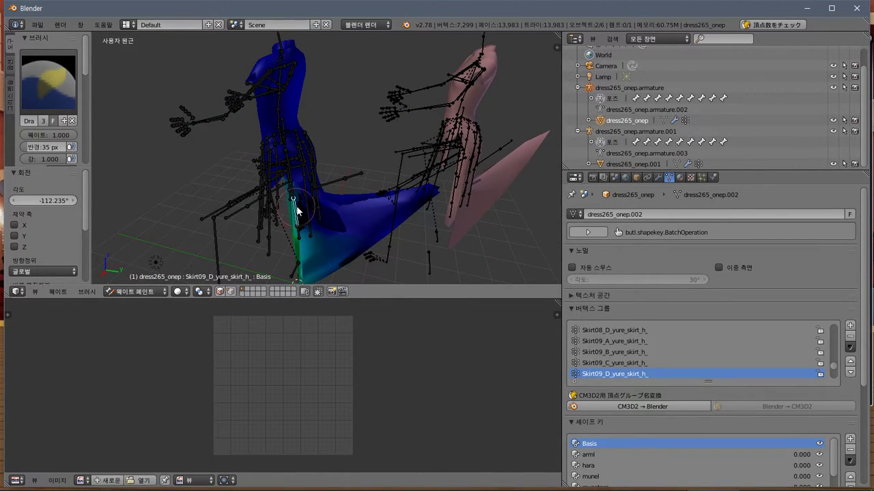
Rotate the Skirt09_C_yure_skirt_h_ bone of the dress265_onep armature by about -79.156° to test its skirt deformation
mouse_move(295, 209)
middle_down()
mouse_move(390, 189)
mouse_move(335, 196)
mouse_move(372, 208)
mouse_move(335, 195)
mouse_move(306, 207)
mouse_move(307, 195)
mouse_move(244, 152)
mouse_move(396, 157)
middle_up()
right_click(291, 203)
right_click(295, 184)
right_click(294, 183)
key(r)
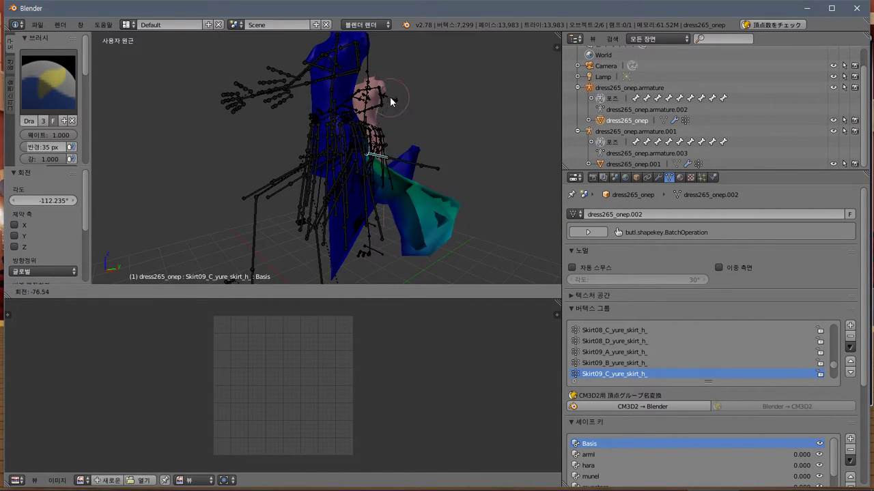
click(394, 72)
middle_drag(435, 134, 329, 178)
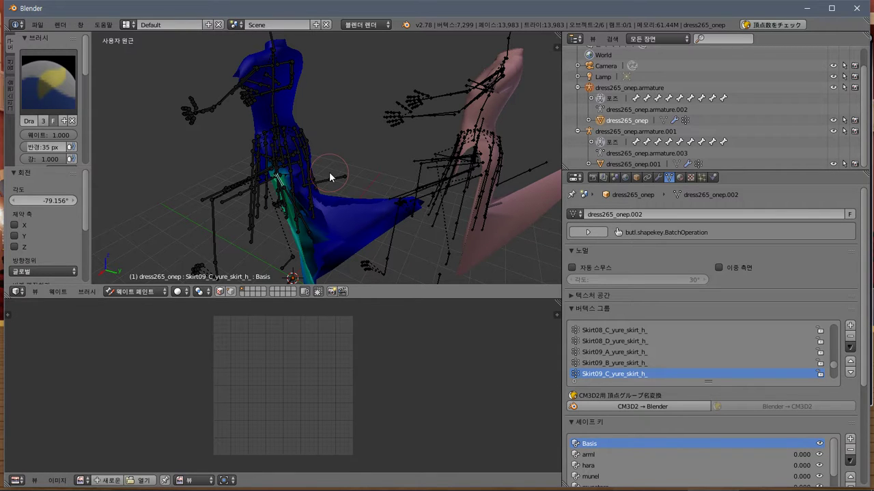
Rotate the Skirt09_C_yure_skirt_h_ bone of the dress265_onep.001 armature by about -69.896° to test its skirt deformation
right_click(485, 240)
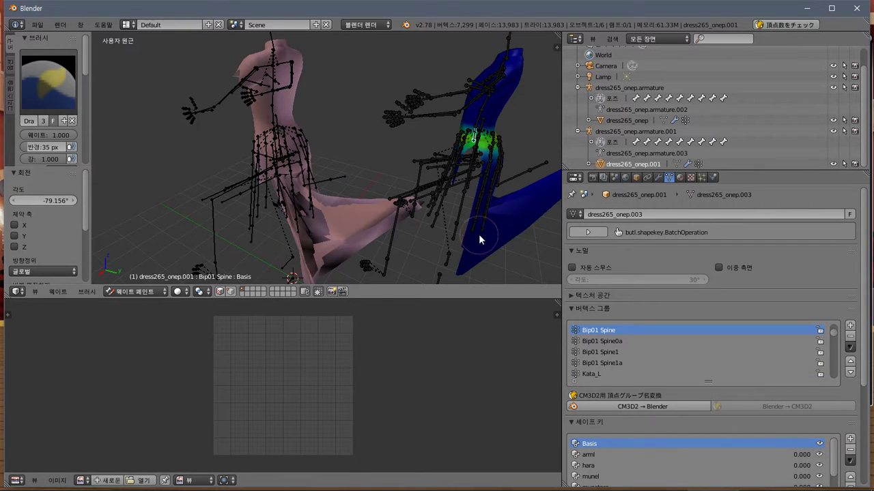
right_click(482, 192)
middle_drag(445, 176, 516, 170)
key(r)
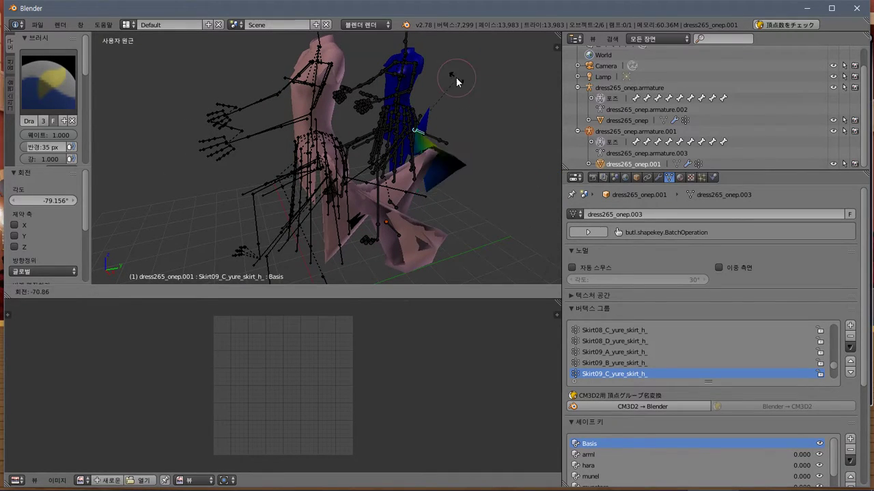
click(472, 98)
Rotate dress265_onep.001's Skirt09_C bone by a further 87.593° or so, continue testing its rotation, and select the Skirt09_D_yure_skirt_h_ bone
middle_drag(473, 98, 291, 133)
key(r)
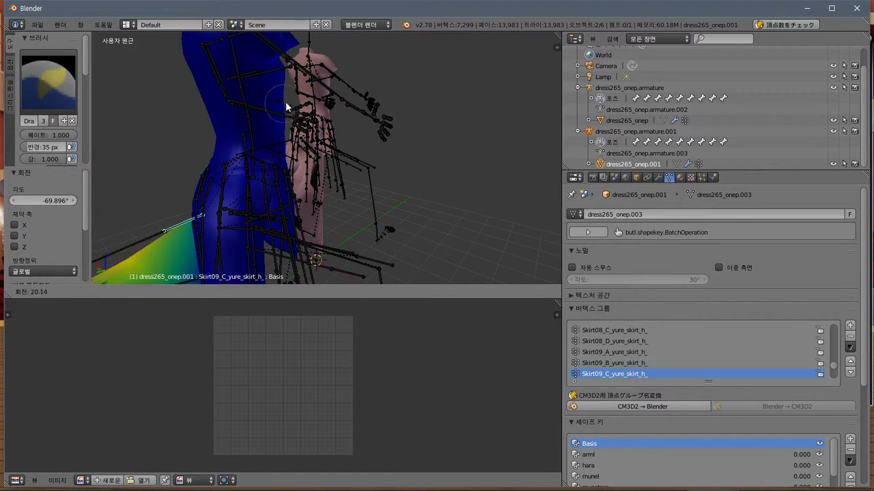
middle_drag(339, 244, 307, 161)
key(r)
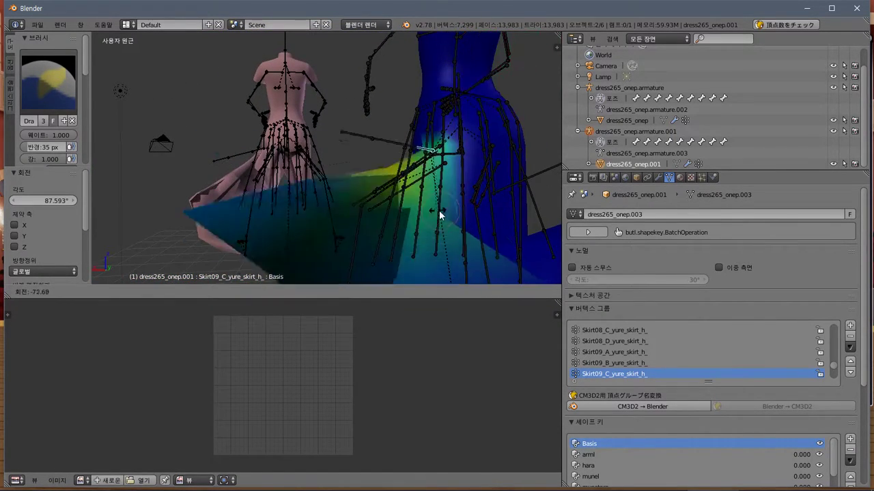
click(391, 201)
mouse_move(391, 201)
middle_down()
mouse_move(357, 217)
mouse_move(412, 218)
mouse_move(453, 257)
mouse_move(415, 199)
mouse_move(412, 220)
mouse_move(376, 216)
mouse_move(313, 174)
mouse_move(315, 194)
mouse_move(426, 205)
mouse_move(474, 139)
mouse_move(439, 175)
mouse_move(485, 148)
mouse_move(385, 140)
mouse_move(402, 142)
middle_up()
ctrl+right_click(473, 138)
Switch to File Explorer, delete dress265_onep_lilly.model and dress265_onep_lilly.model.bak, and select dress265_onep_lilly - 2차 수정.model
key(alt+Tab)
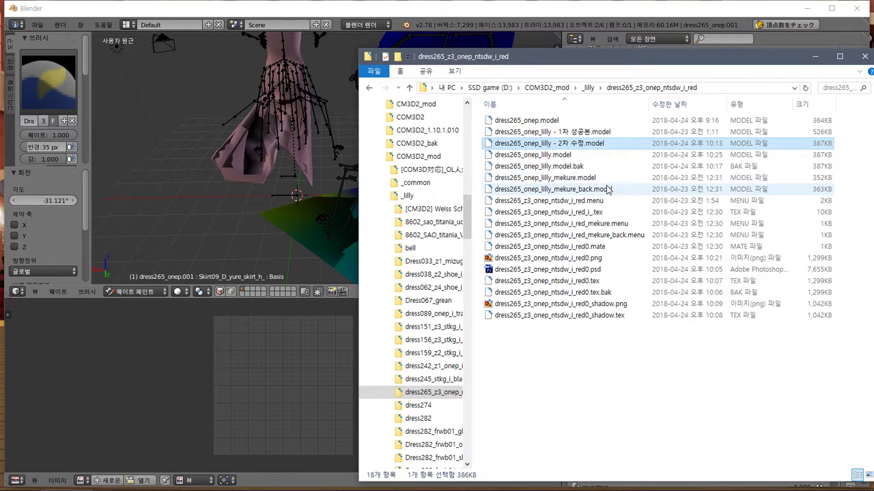
click(550, 157)
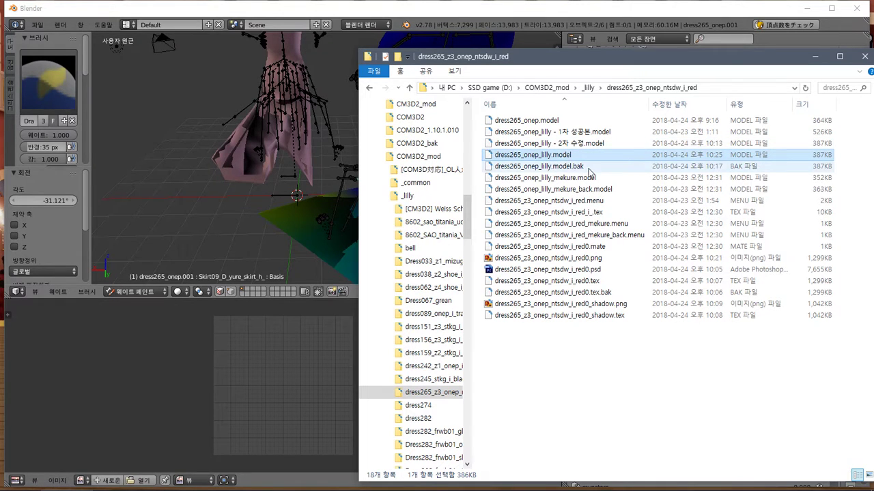
key(Delete)
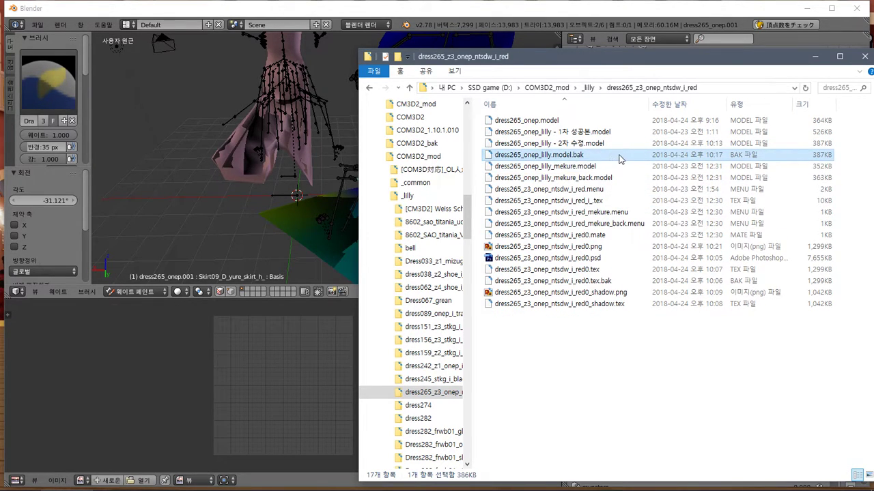
key(Delete)
click(592, 145)
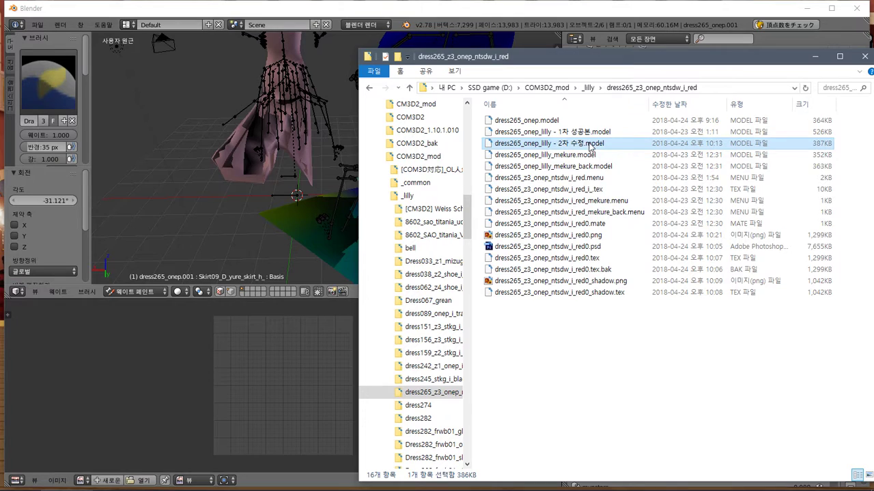
Switch back to Blender and compare dress265_onep.001's mesh in Edit Mode with its posed shape in Weight Paint mode
click(282, 134)
middle_drag(265, 138, 345, 133)
key(Tab)
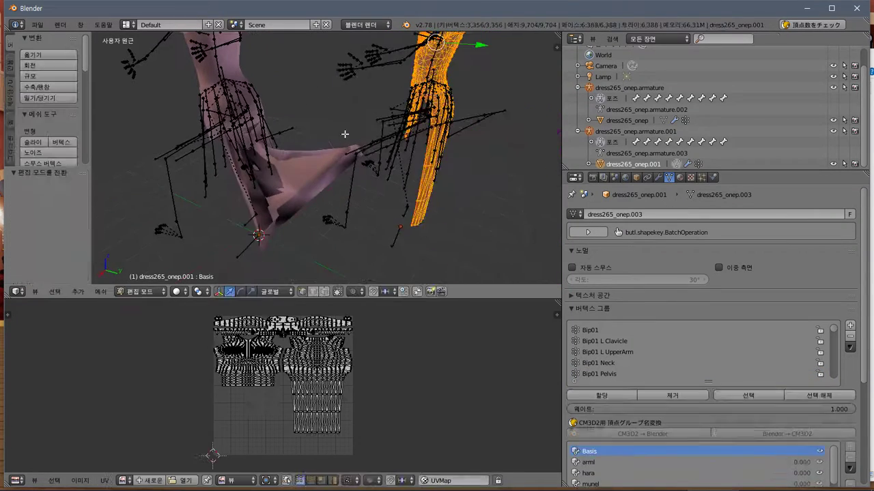
mouse_move(296, 116)
middle_down()
mouse_move(330, 139)
mouse_move(334, 154)
middle_up()
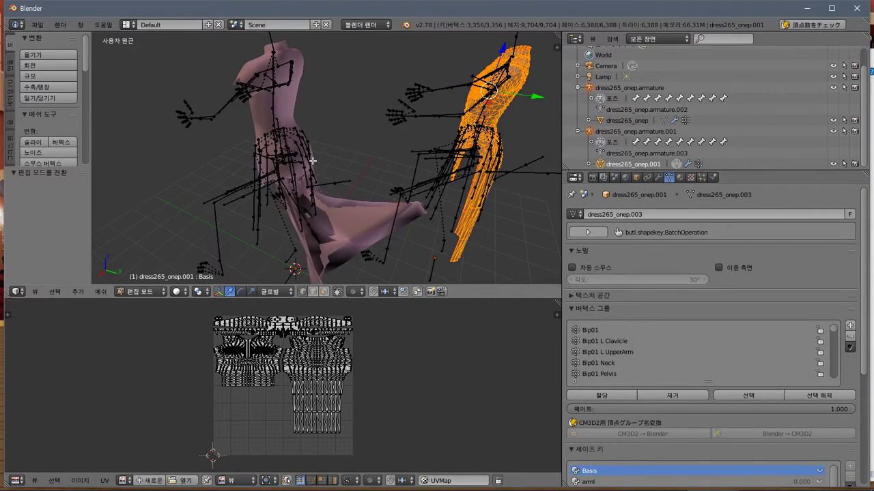
key(Tab)
key(Tab)
key(Tab)
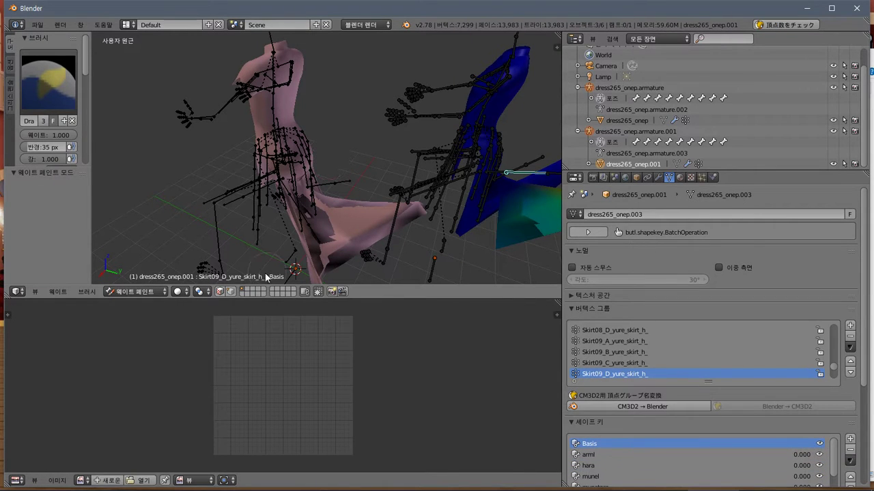
Activate dress265_onep, view its whole mesh selected in Edit Mode, and return it to Weight Paint mode
click(139, 291)
click(123, 217)
right_click(257, 185)
key(ctrl+Tab)
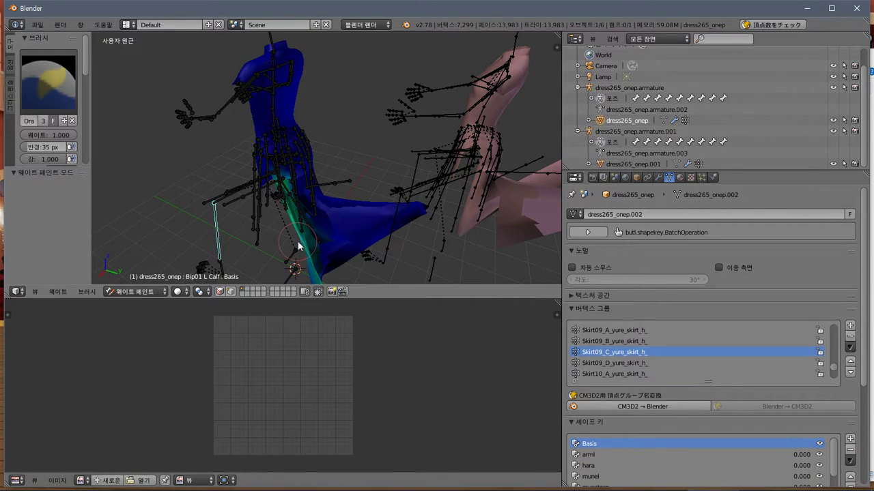
click(162, 292)
click(152, 262)
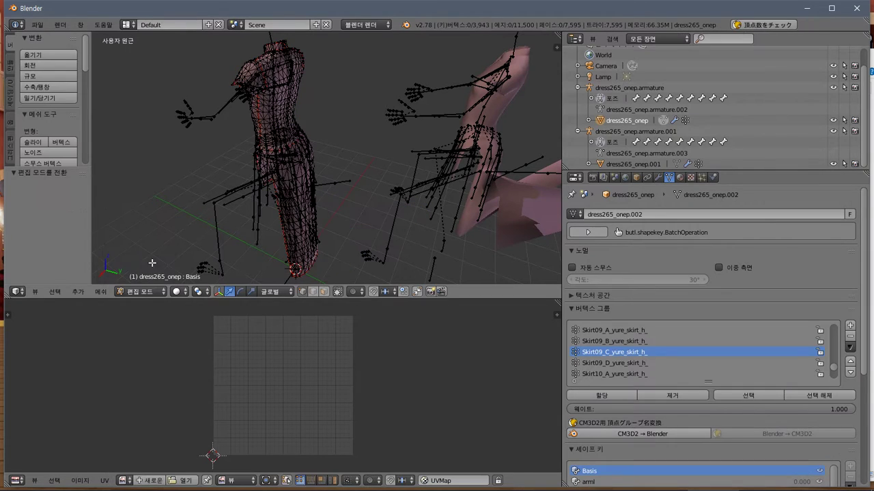
key(a)
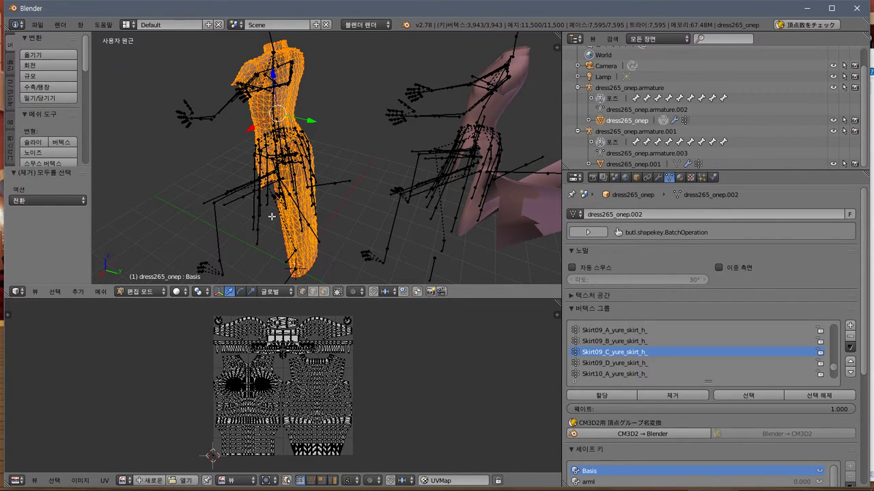
middle_drag(272, 217, 270, 195)
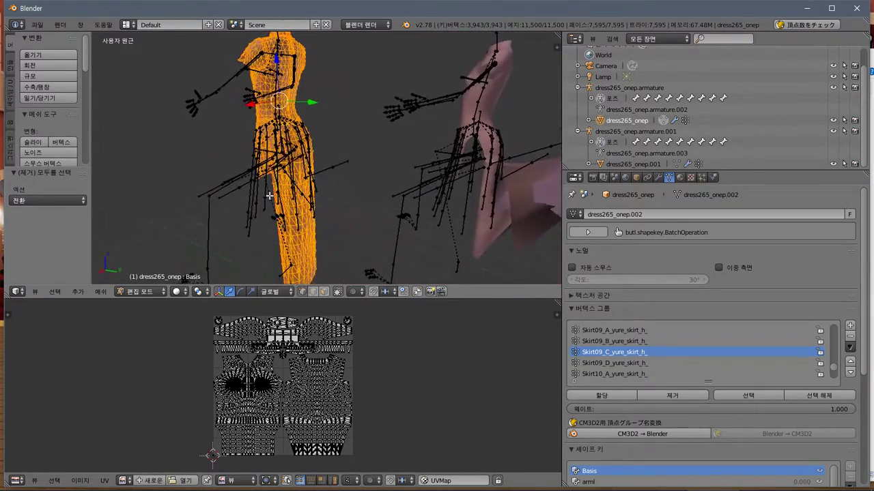
click(143, 292)
click(160, 226)
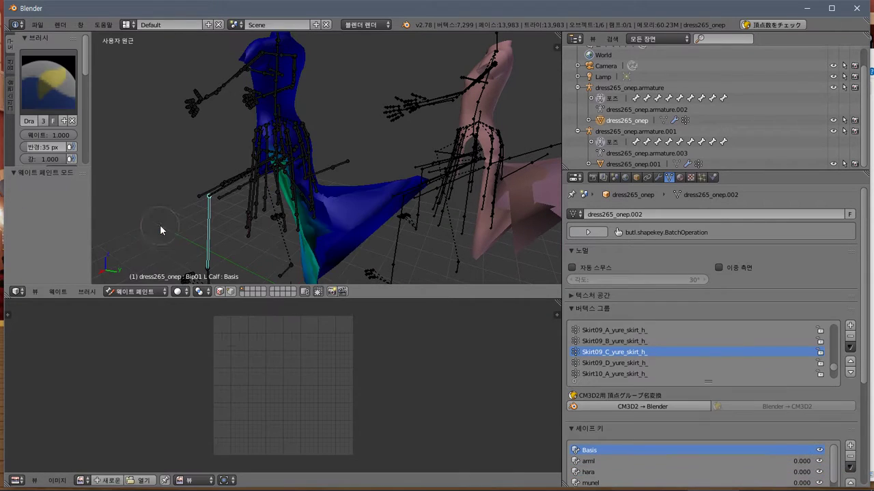
View dress265_onep's unposed mesh in Edit Mode and switch the dress to Object Mode
middle_drag(447, 236, 504, 196)
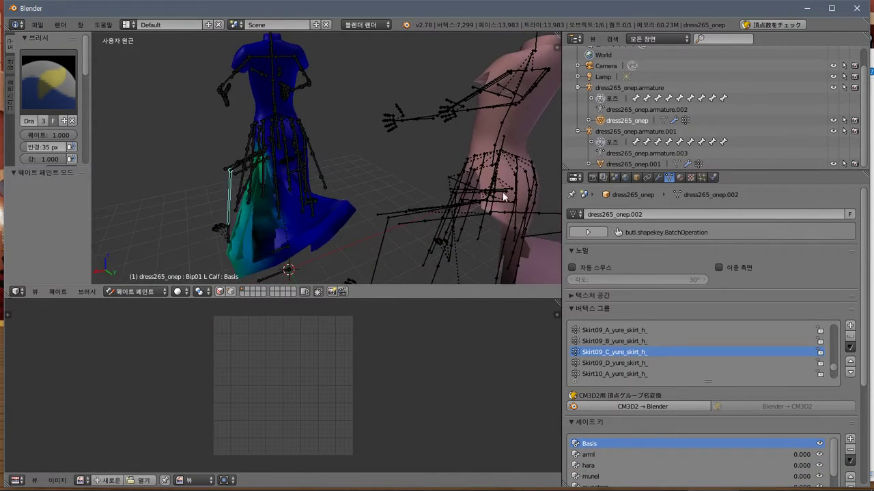
right_click(504, 196)
key(Tab)
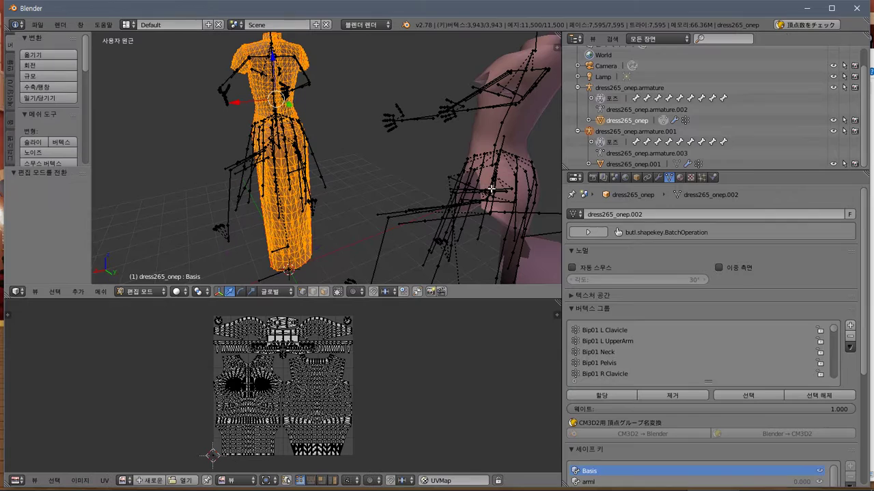
click(143, 291)
click(162, 278)
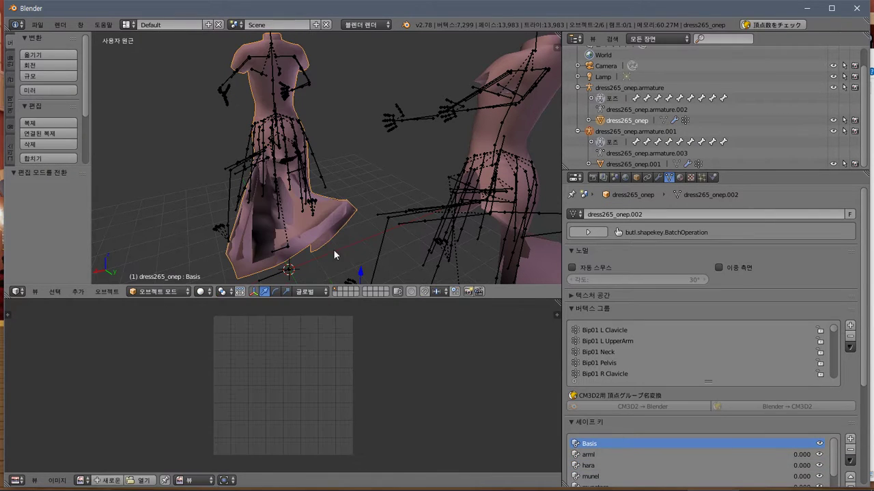
Select dress265_onep.001, examine its Skirt09_D_yure_skirt_h_ weights in Weight Paint mode, and return it to Object Mode
right_click(487, 208)
right_click(502, 222)
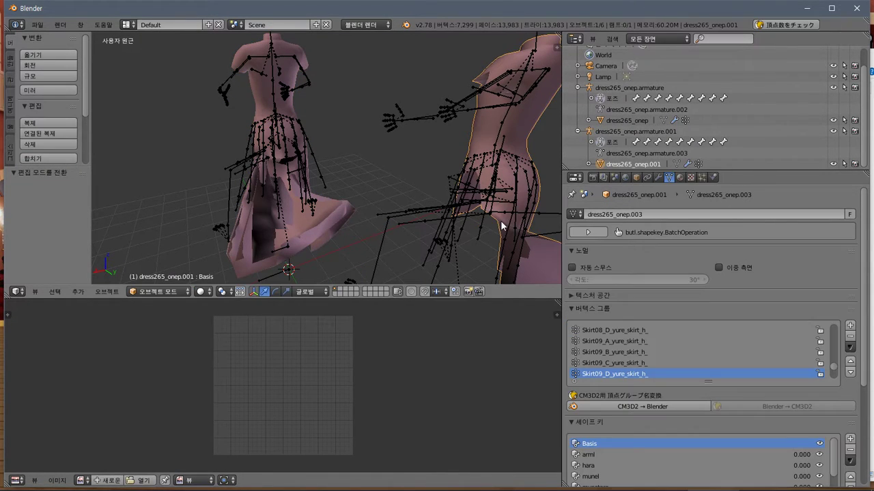
click(172, 292)
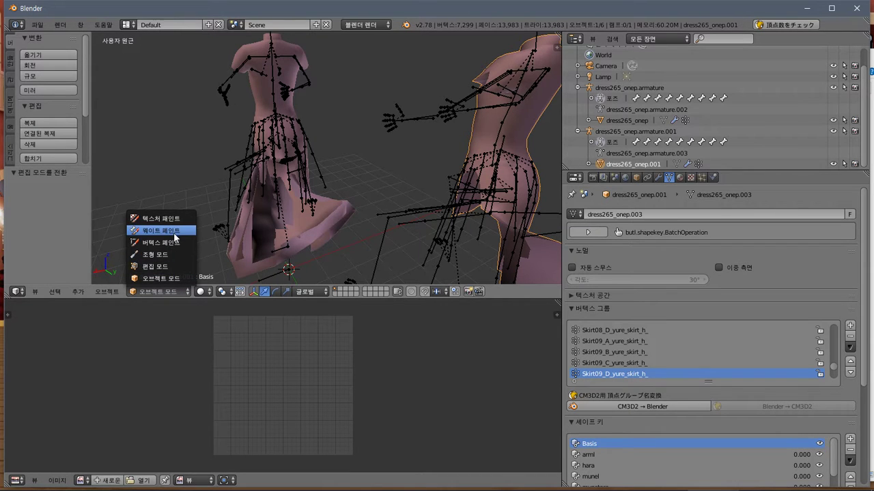
click(161, 231)
middle_drag(379, 230, 416, 217)
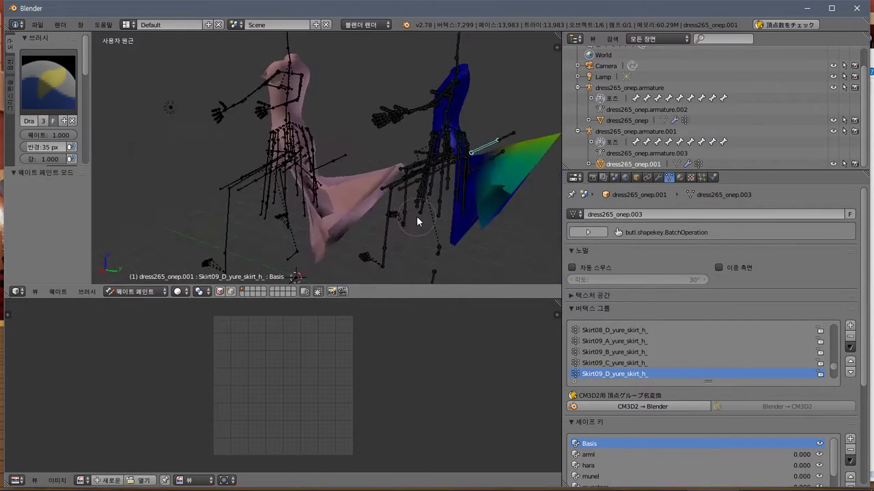
click(143, 291)
click(145, 279)
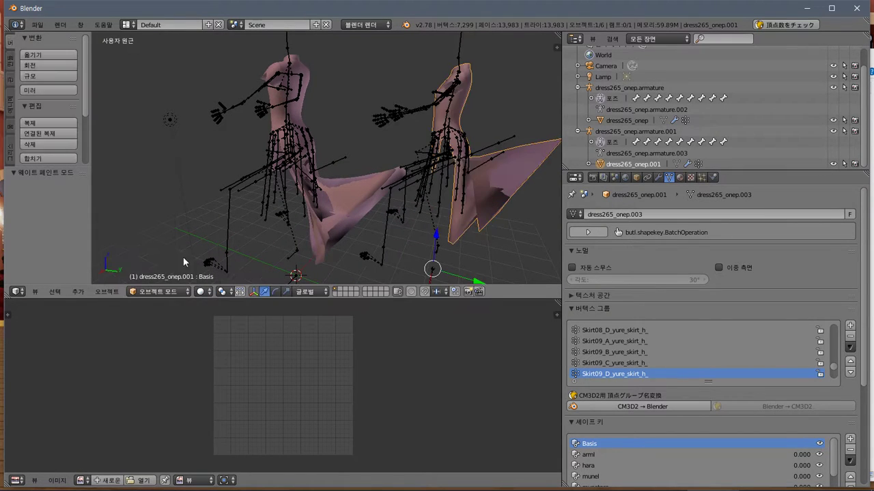
Export dress265_onep as a CM3D2 model named dress265_onep_lilly.model in the dress265_z3_onep_ntsdw_i_red folder
right_click(337, 226)
click(36, 24)
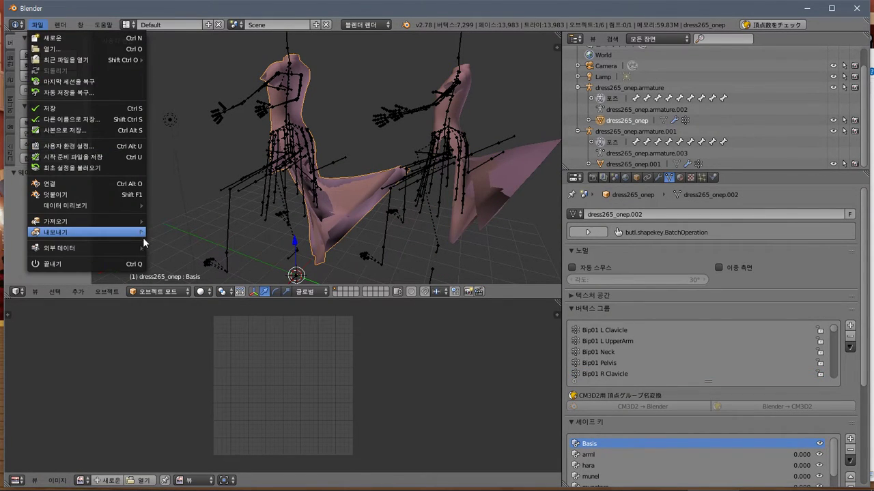
mouse_move(135, 236)
click(205, 331)
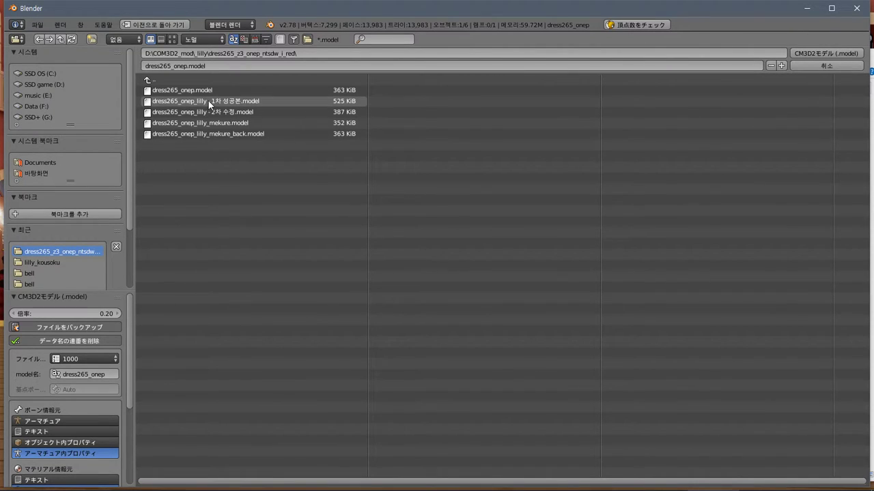
click(231, 122)
click(200, 62)
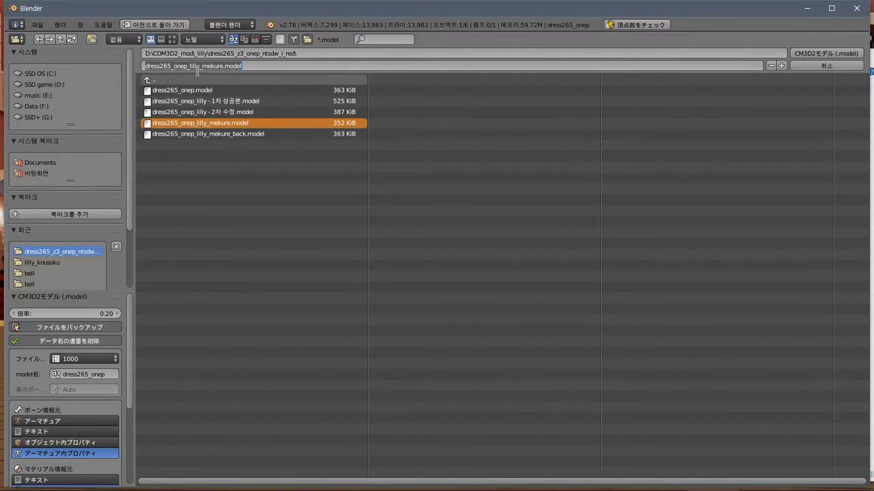
key(Delete)
key(Delete)
key(Delete)
key(Delete)
key(Delete)
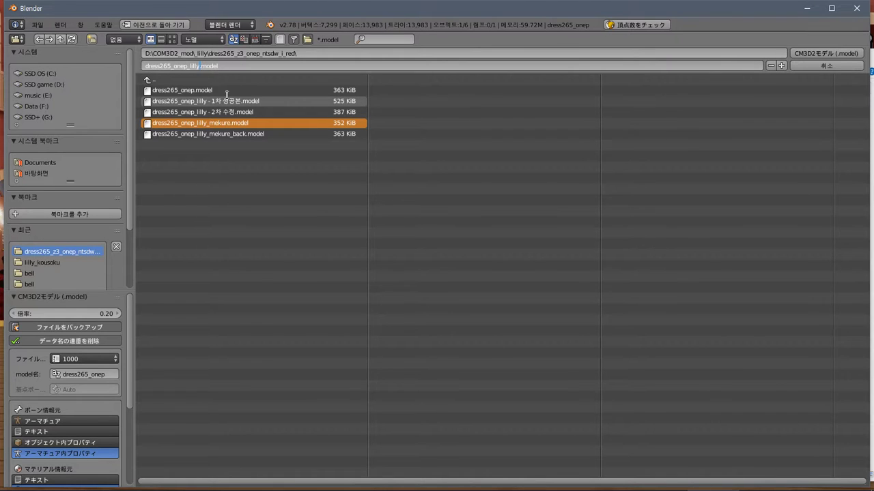
click(806, 54)
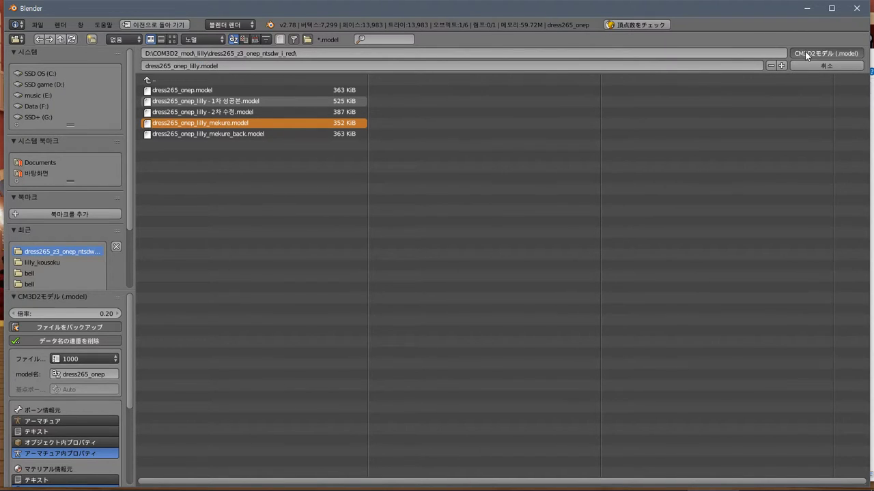
Switch to Custom Order Maid 3D 2, reapply the black シンプルチャイナドレス・黒_無乳型 dress, and inspect its skirt from another angle
key(alt+Tab)
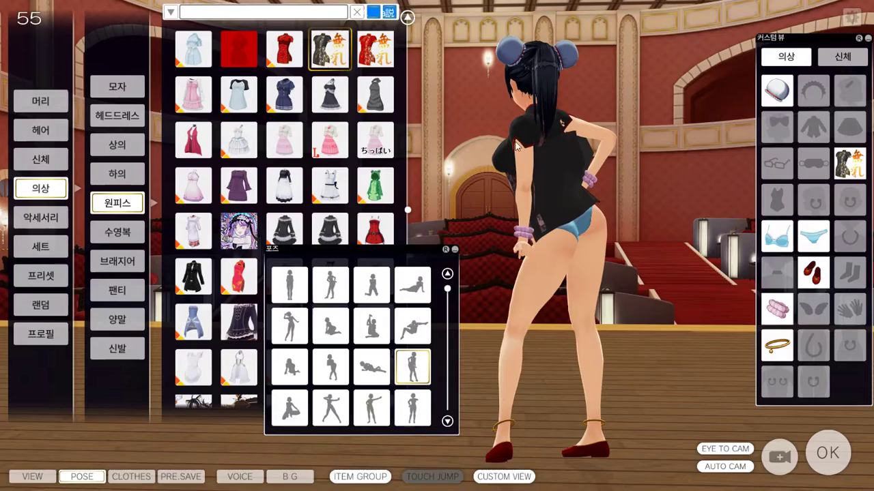
click(364, 65)
click(329, 49)
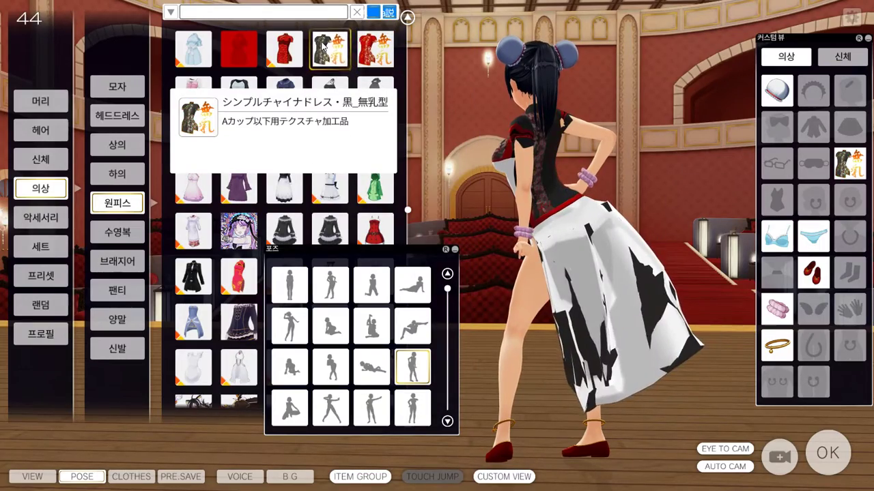
drag(551, 152, 215, 167)
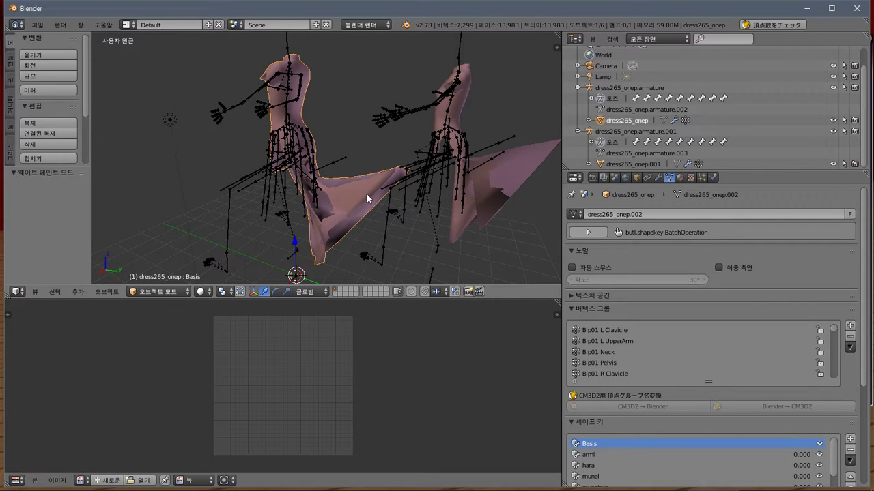
Switch back to Blender, briefly check dress265_onep in Edit Mode, and export dress265_onep.001 over dress265_onep_lilly.model
click(173, 293)
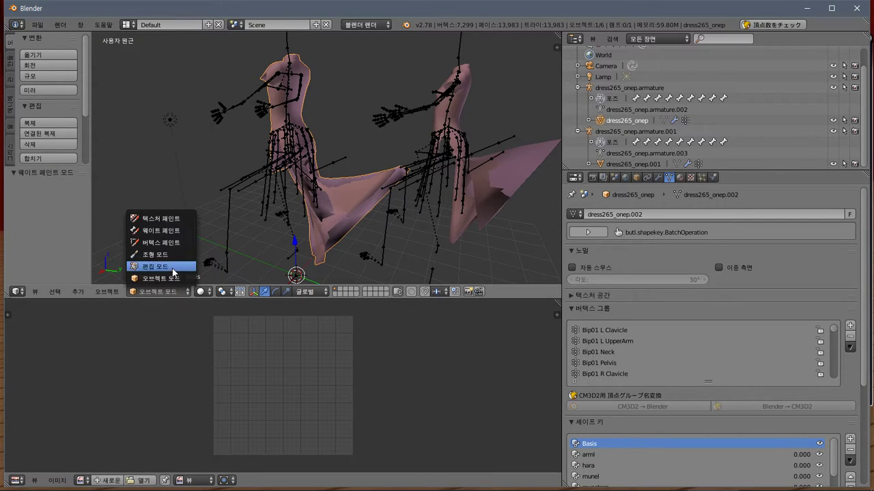
click(172, 272)
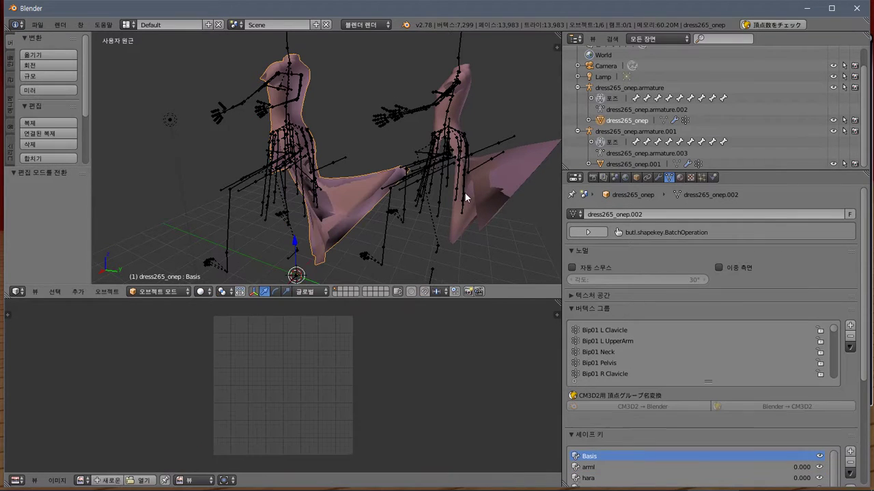
right_click(498, 180)
click(40, 25)
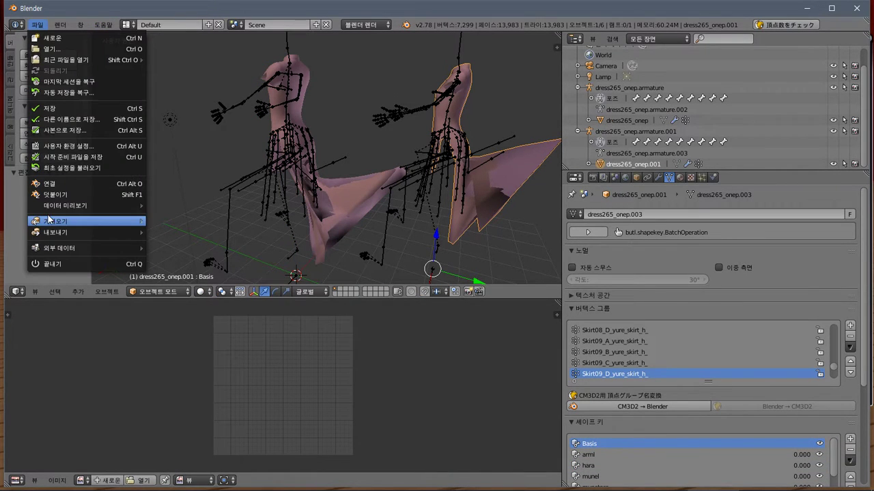
mouse_move(68, 232)
click(235, 321)
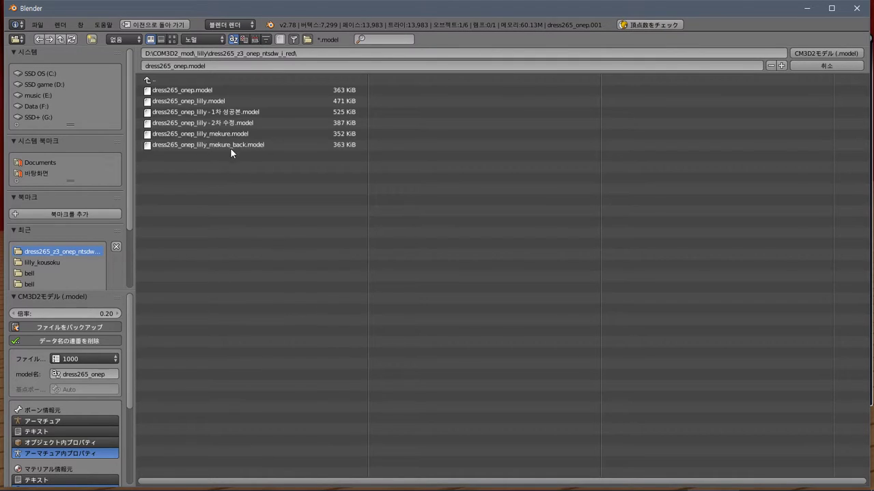
click(213, 100)
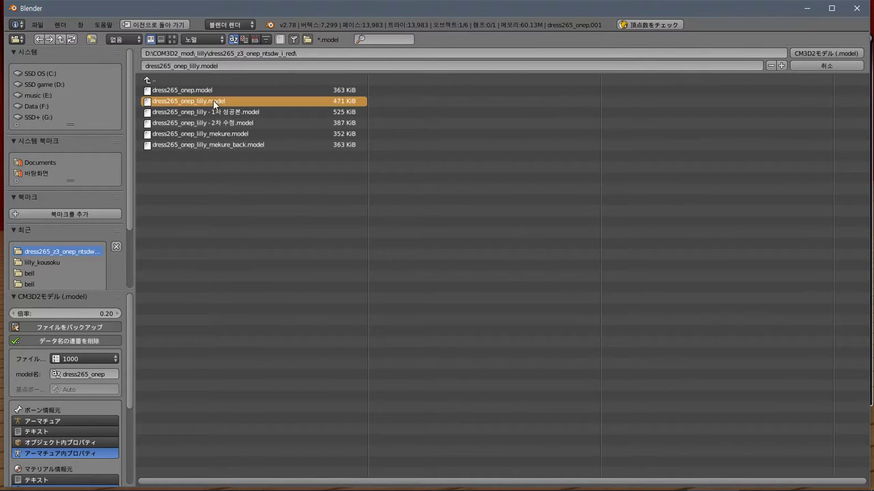
click(793, 55)
Switch to Custom Order Maid 3D 2, change to the red China dress and back to the black one, and inspect the skirt
key(alt+Tab)
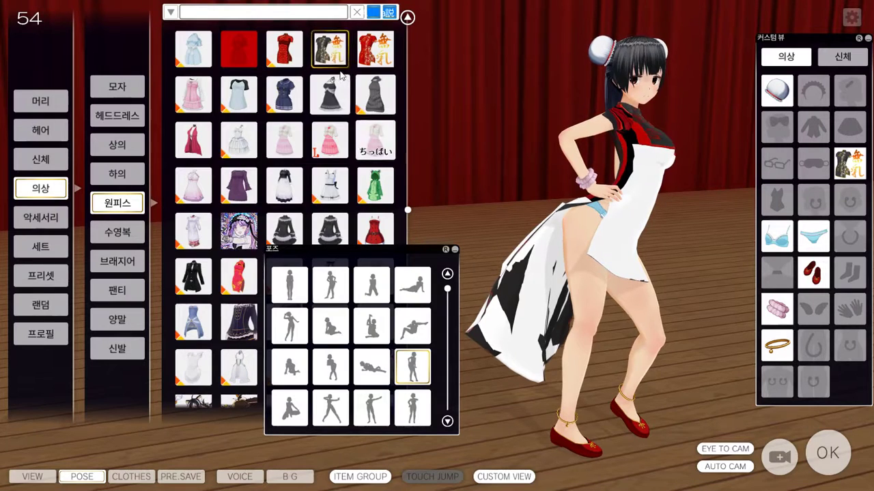
click(283, 49)
click(330, 50)
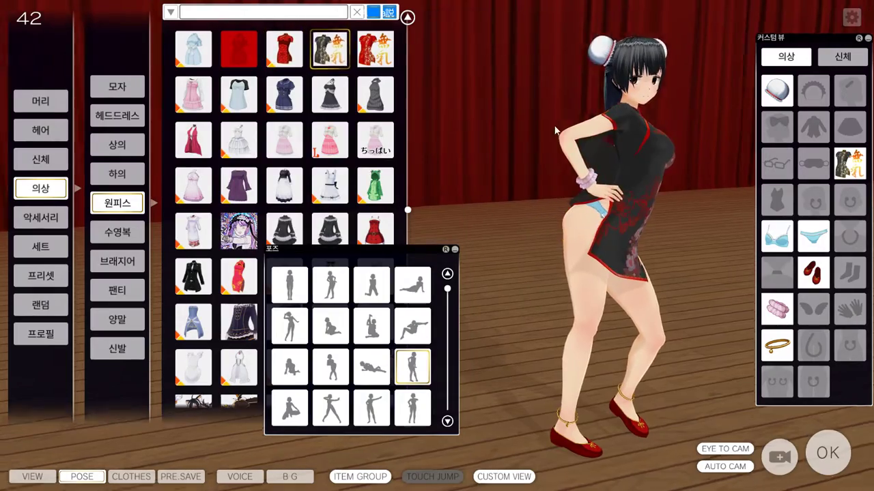
drag(556, 130, 628, 126)
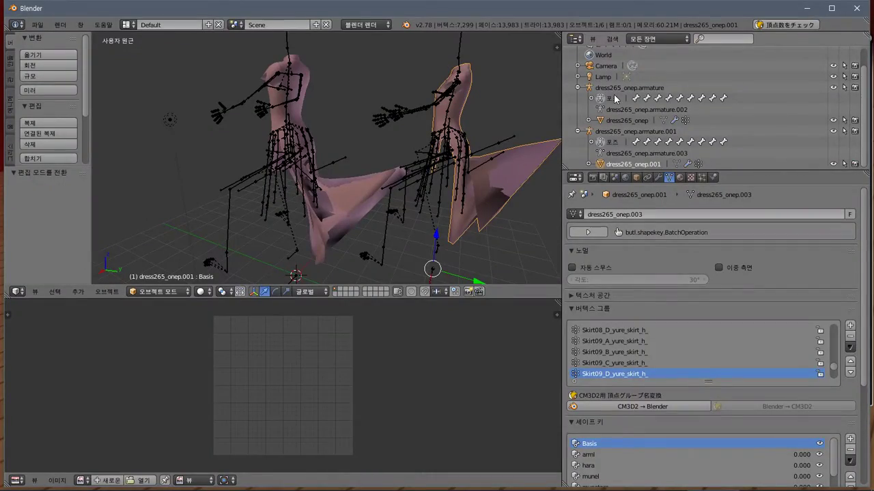
Switch back to Blender and compare the vertex group lists of dress265_onep and dress265_onep.001 by selecting each dress alternately
right_click(351, 182)
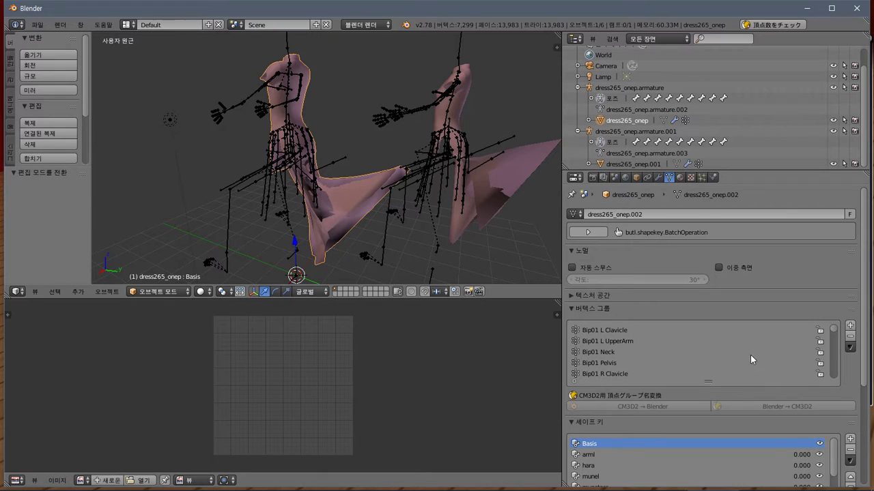
mouse_move(835, 332)
mouse_down()
mouse_move(836, 344)
mouse_move(836, 330)
mouse_up()
click(850, 347)
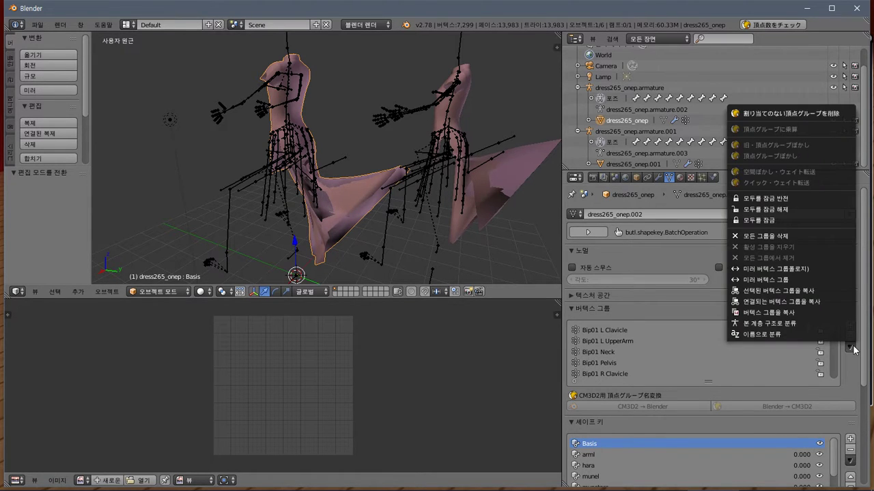
right_click(494, 187)
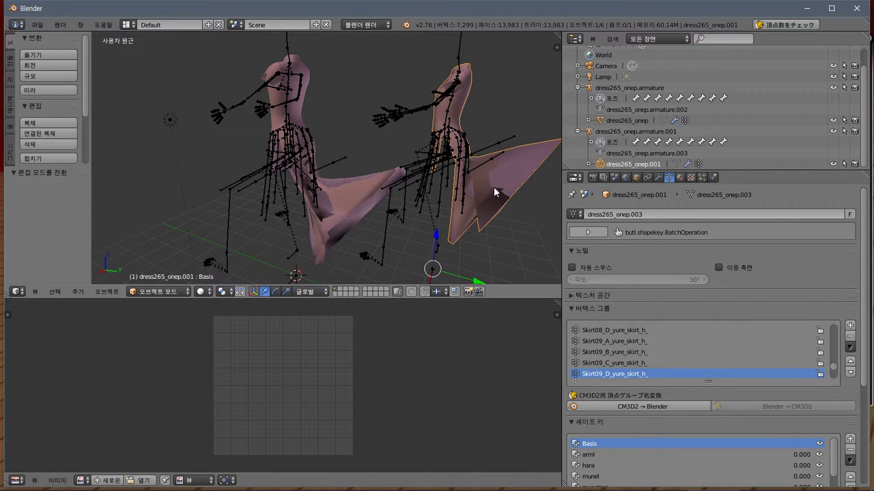
right_click(346, 194)
right_click(438, 172)
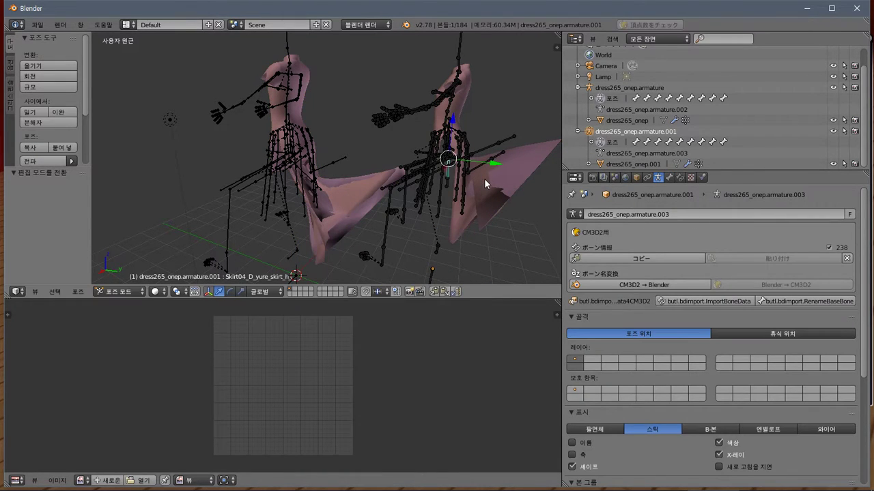
right_click(484, 178)
right_click(353, 203)
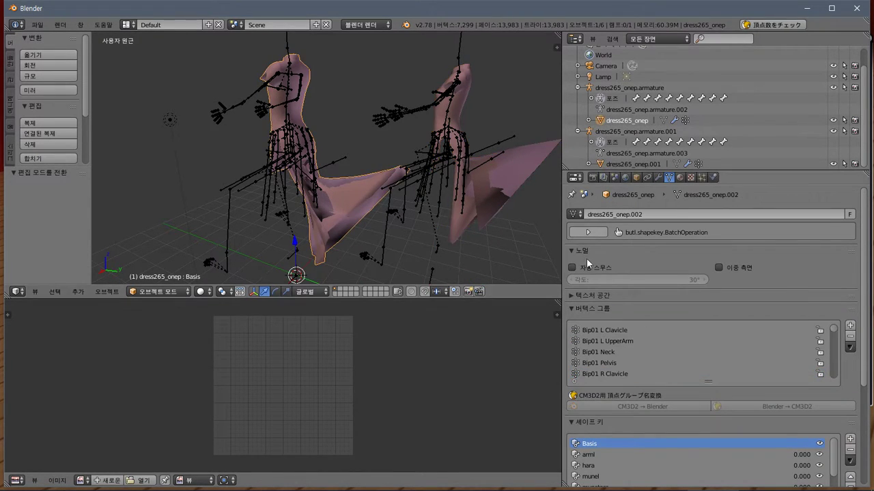
scroll(833, 330, down, 10)
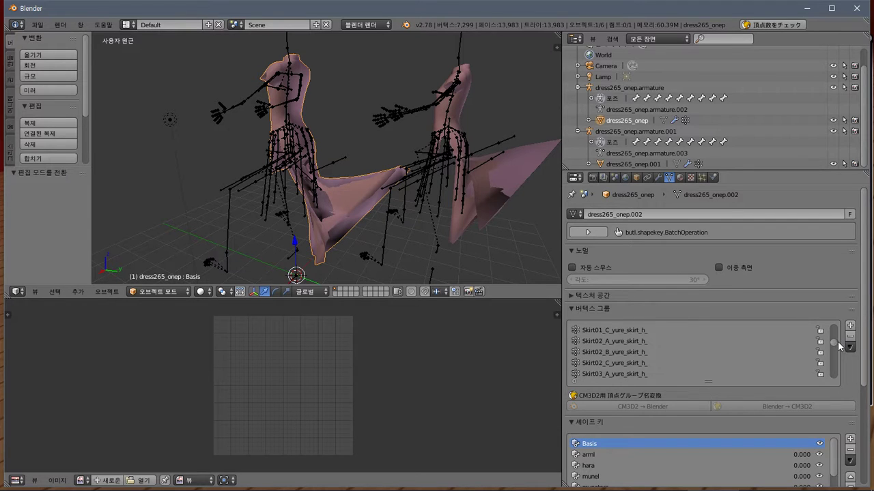
right_click(494, 186)
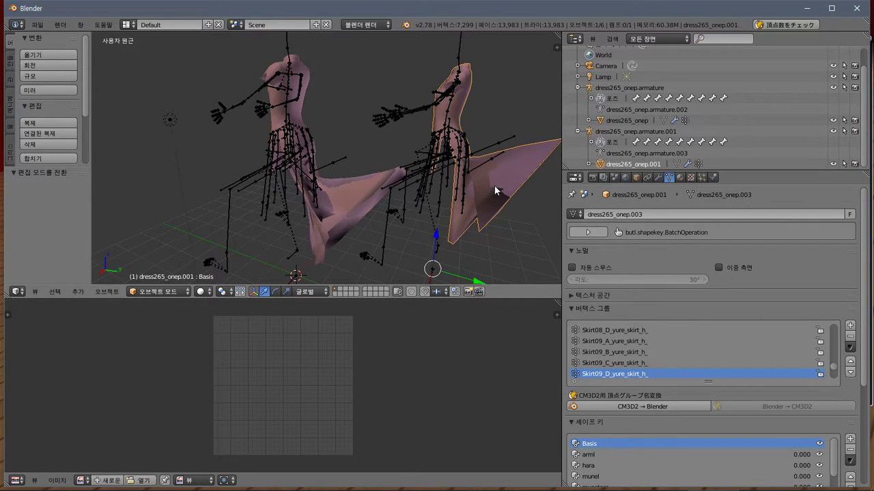
right_click(366, 194)
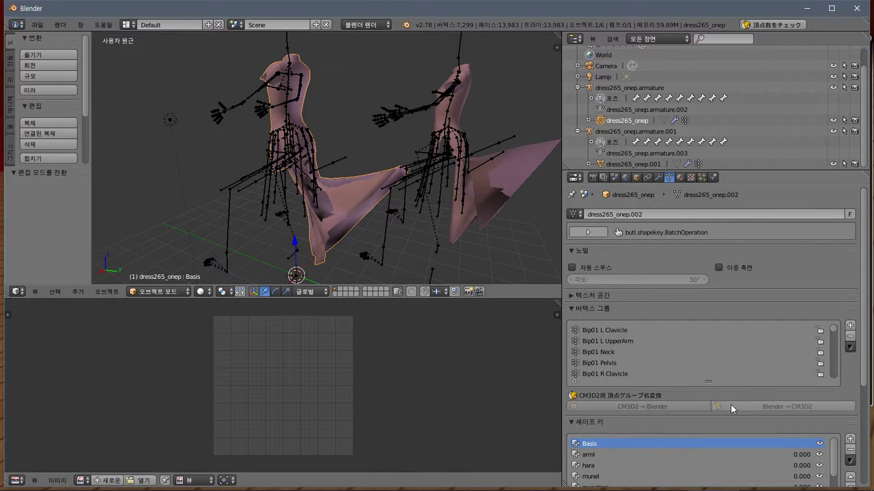
right_click(492, 194)
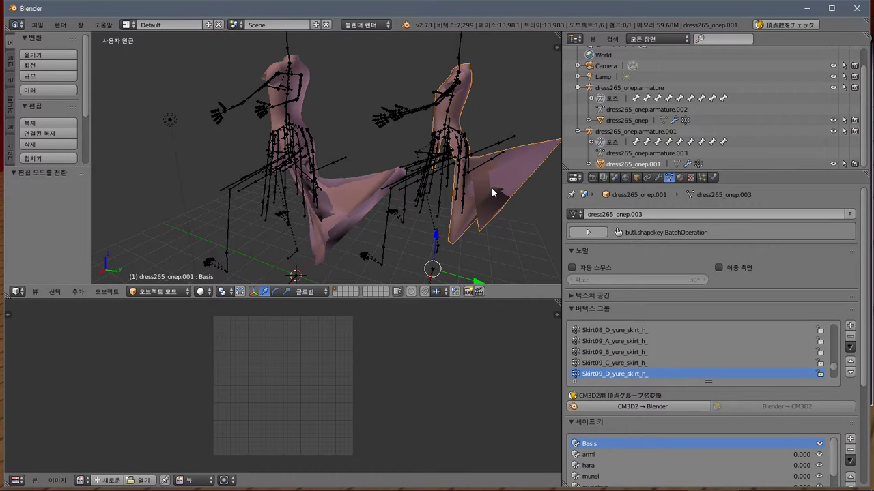
right_click(362, 208)
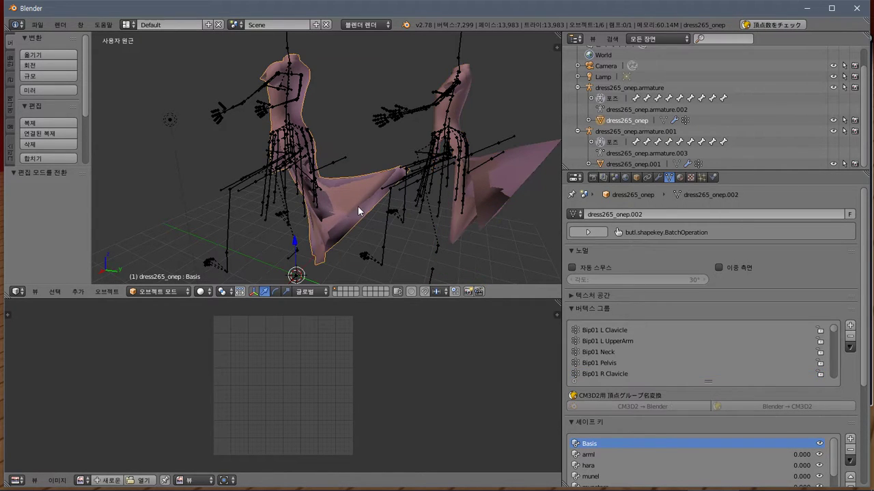
Enlarge the Outliner and expand the pose bone lists of dress265_onep.armature.001 and dress265_onep.armature
drag(682, 170, 677, 289)
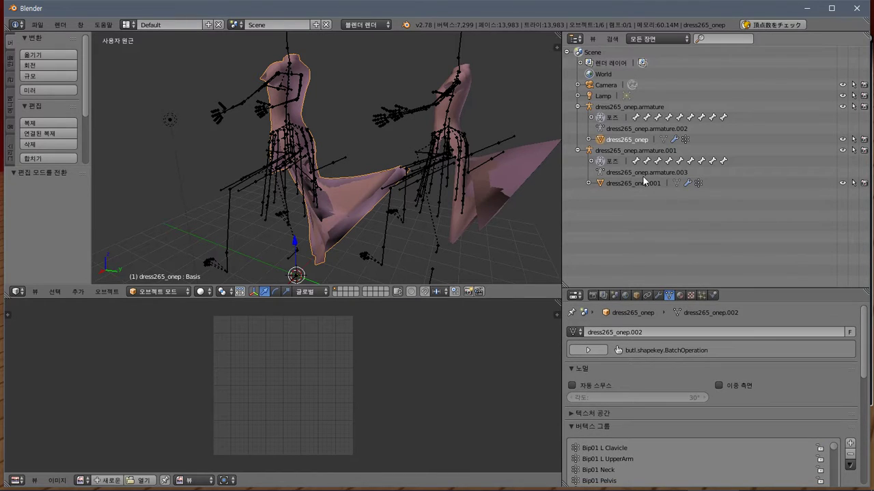
click(591, 161)
click(591, 117)
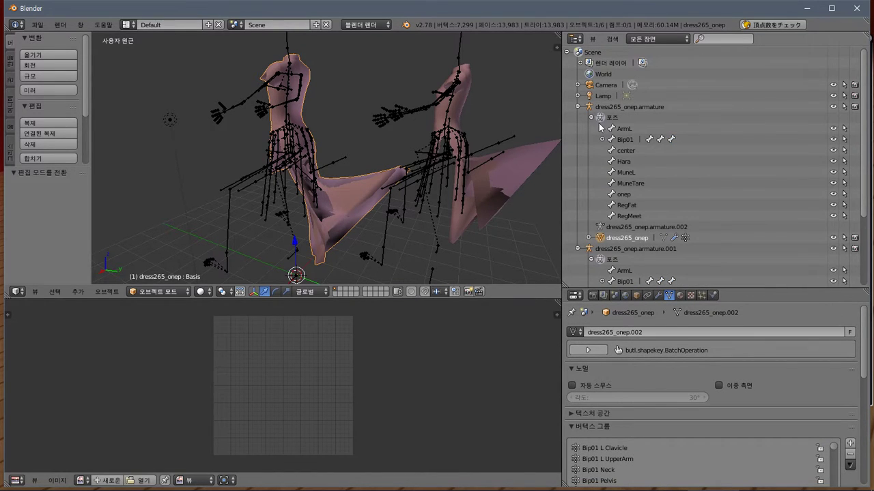
Expand the Bip01 bone hierarchy in both dress armatures in the outliner to compare their child bones
scroll(599, 128, down, 5)
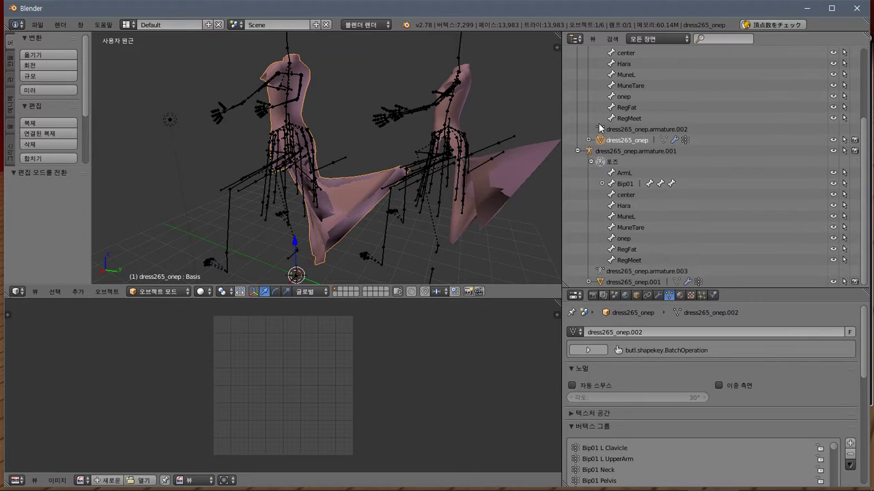
scroll(600, 127, up, 3)
right_click(603, 111)
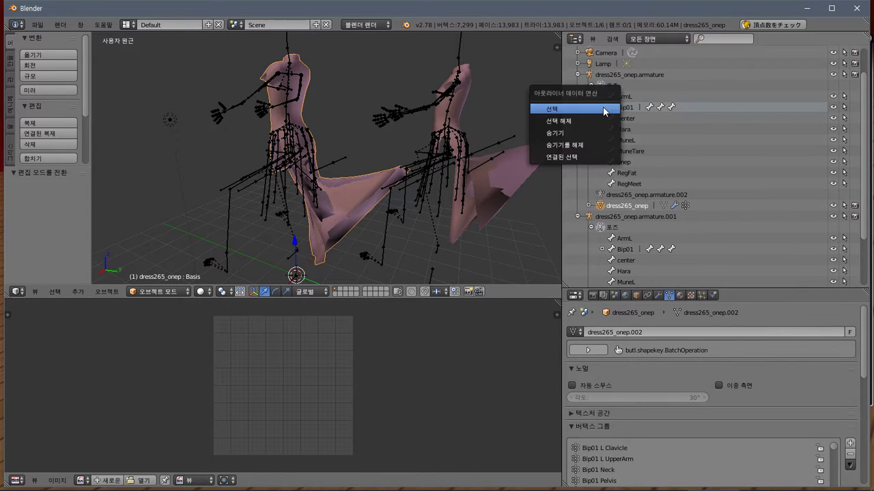
click(605, 111)
click(603, 107)
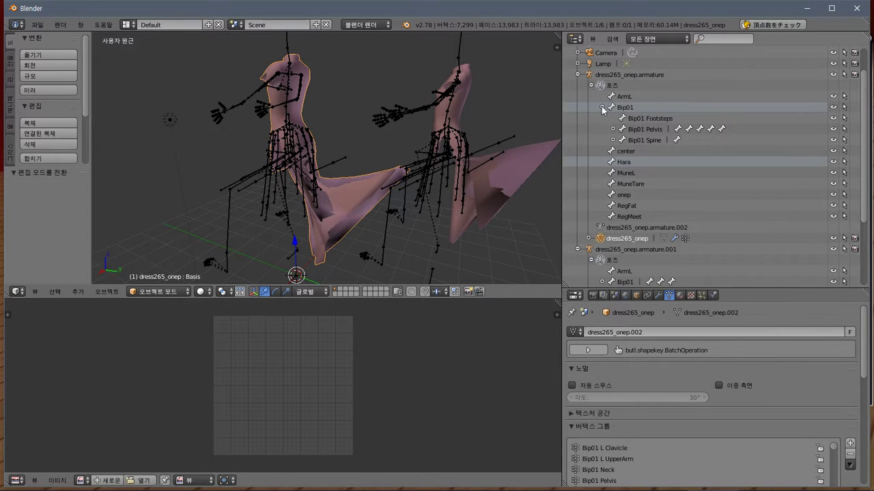
scroll(583, 154, down, 1)
click(603, 260)
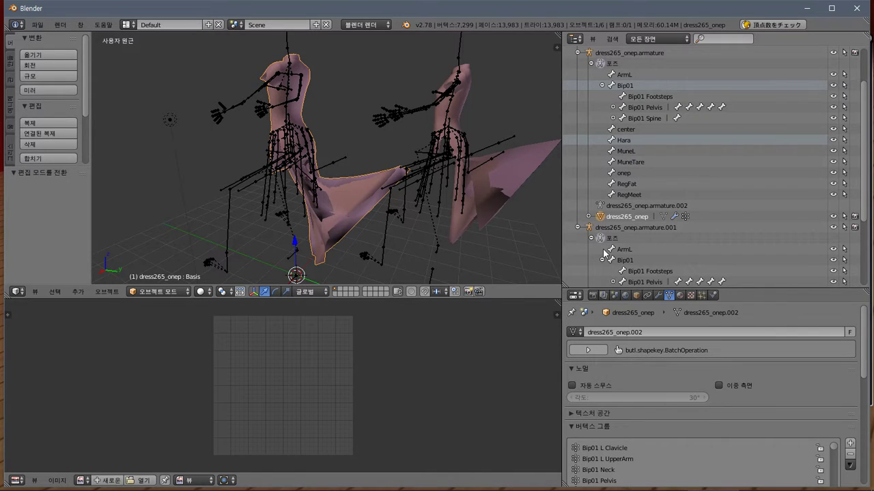
scroll(606, 254, down, 5)
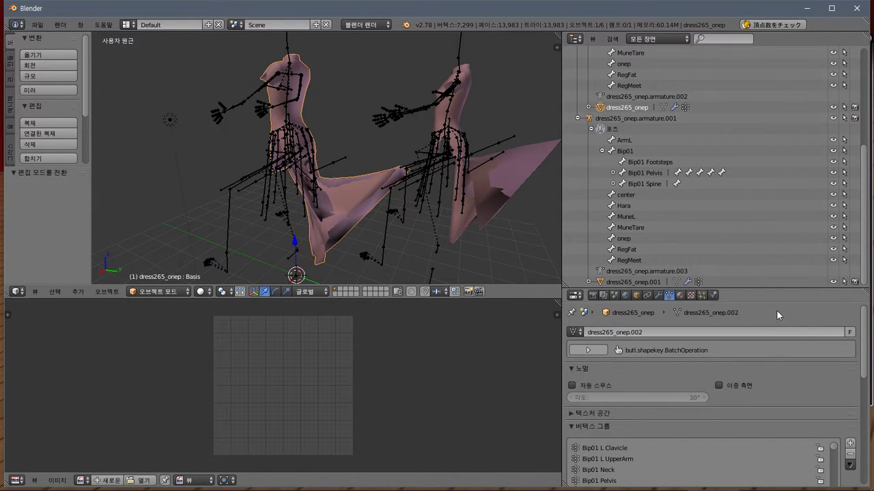
Expand the dress265_onep and dress265_onep.001 mesh entries and collapse the pose bone lists of both armatures
click(589, 107)
scroll(591, 205, down, 2)
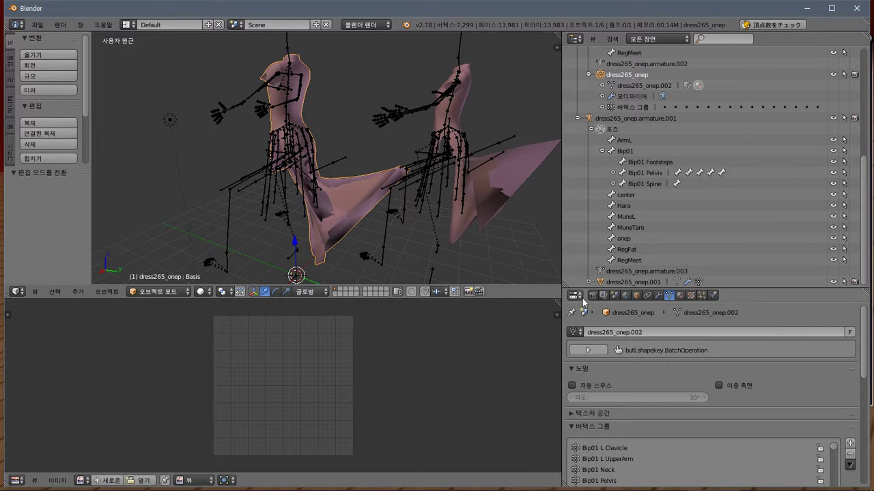
scroll(606, 261, up, 6)
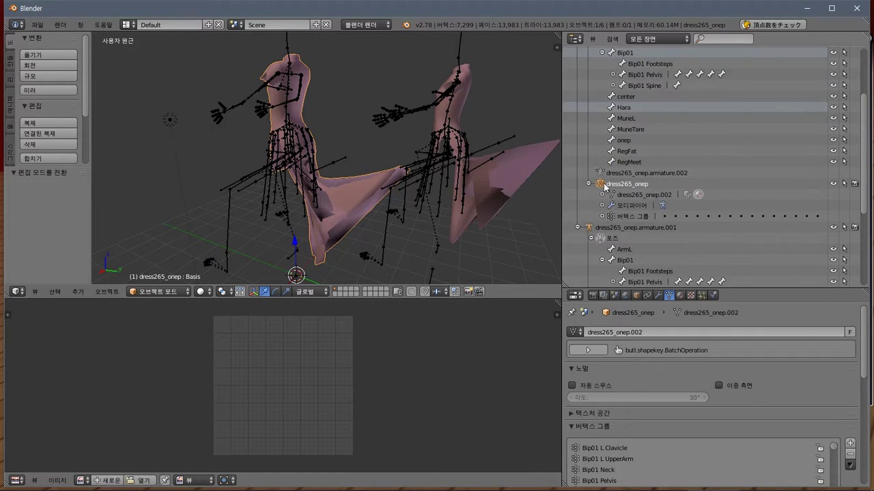
click(591, 54)
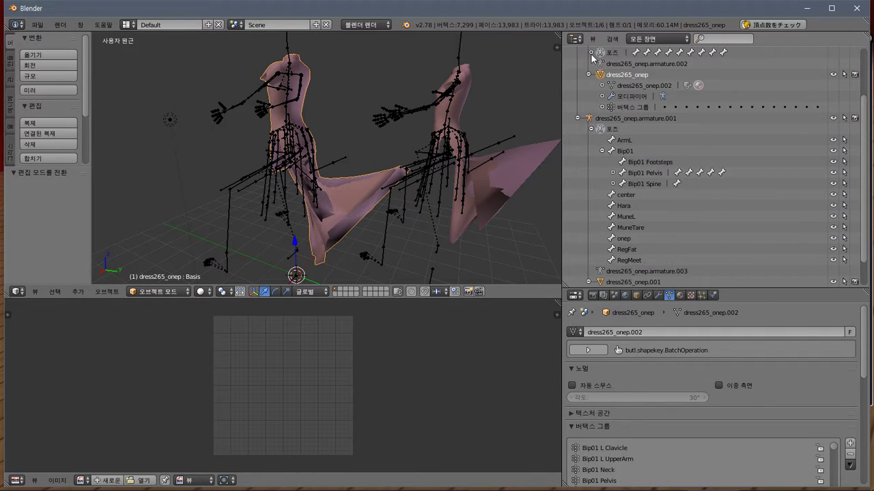
click(591, 129)
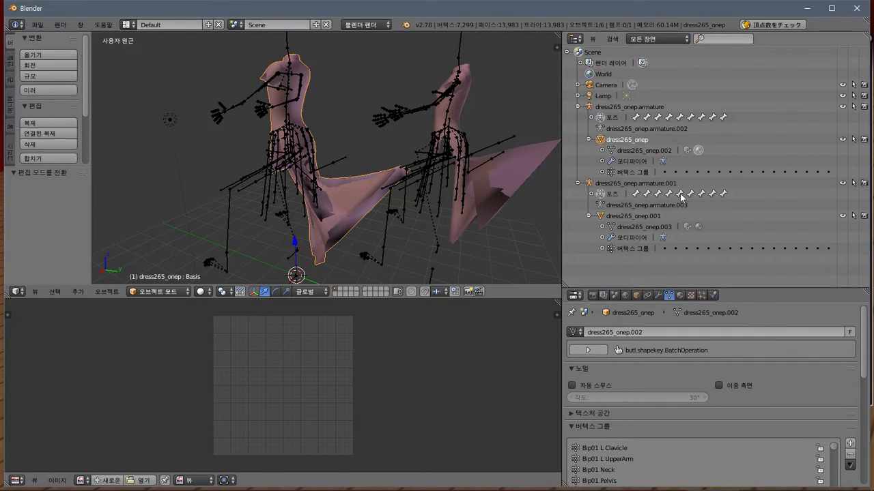
Expand the mesh data and vertex groups of both dress meshes in the outliner and compare their vertex group lists
click(602, 226)
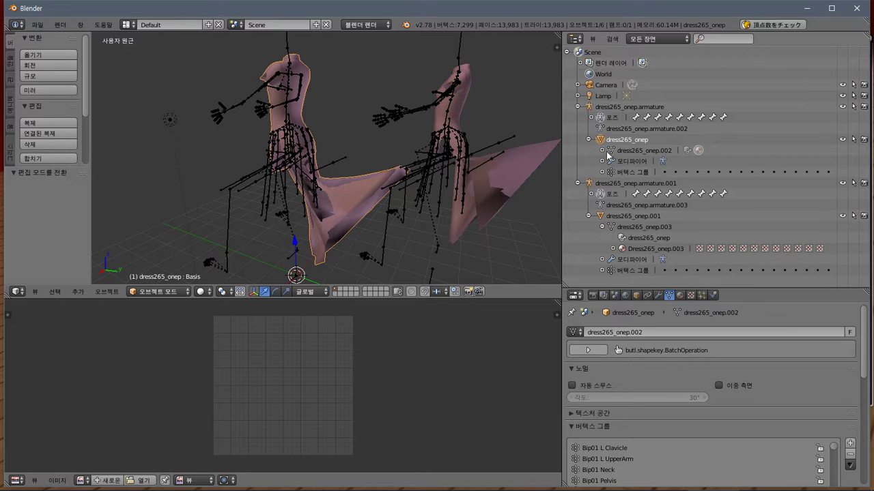
click(602, 150)
scroll(594, 167, down, 1)
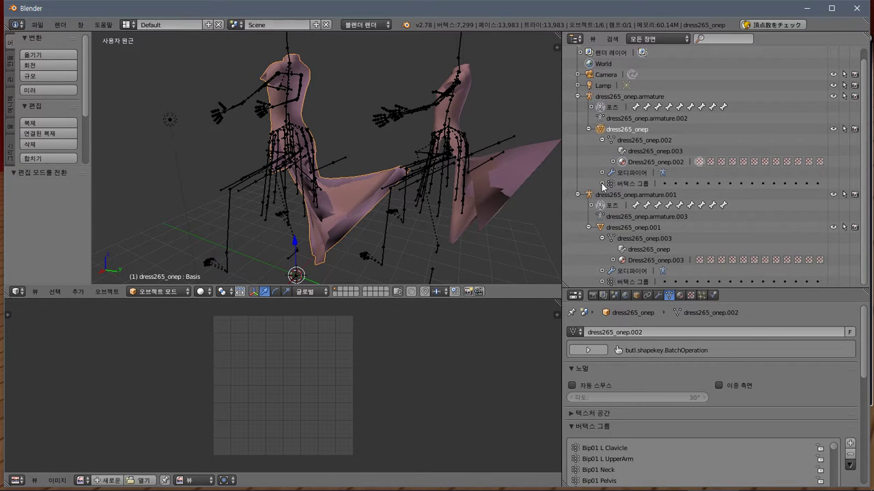
click(601, 184)
scroll(602, 198, down, 5)
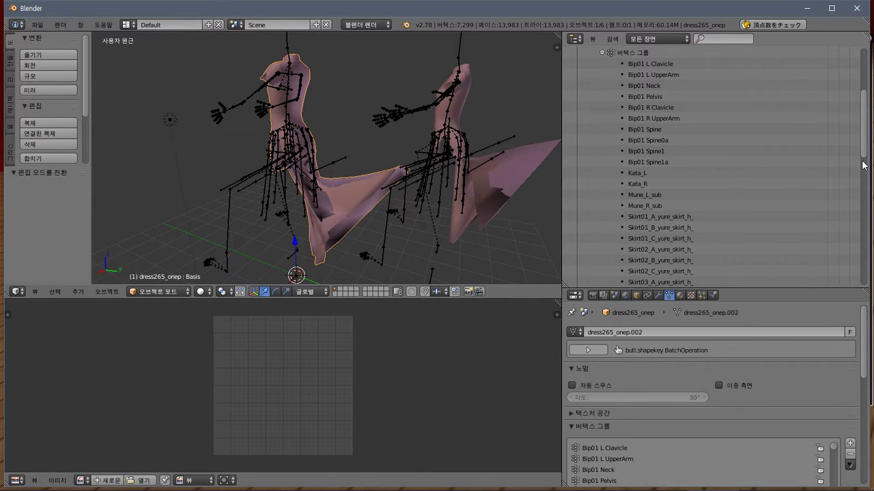
drag(864, 140, 864, 299)
click(602, 281)
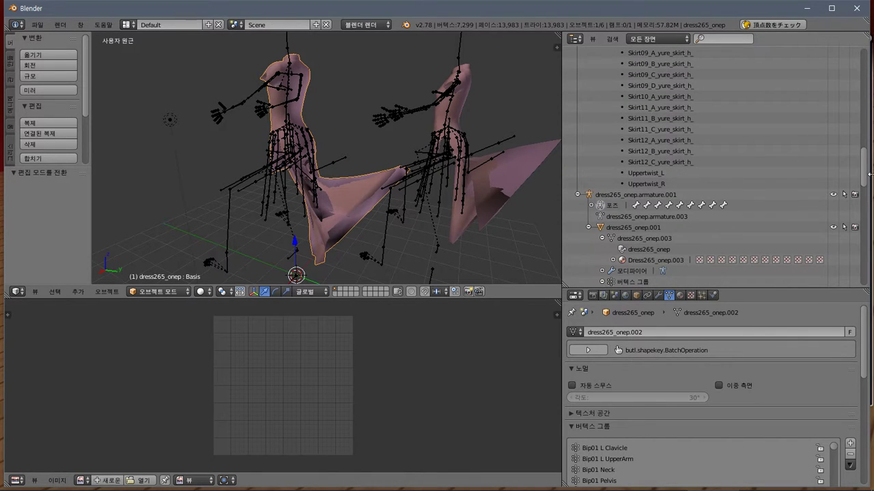
drag(864, 171, 862, 203)
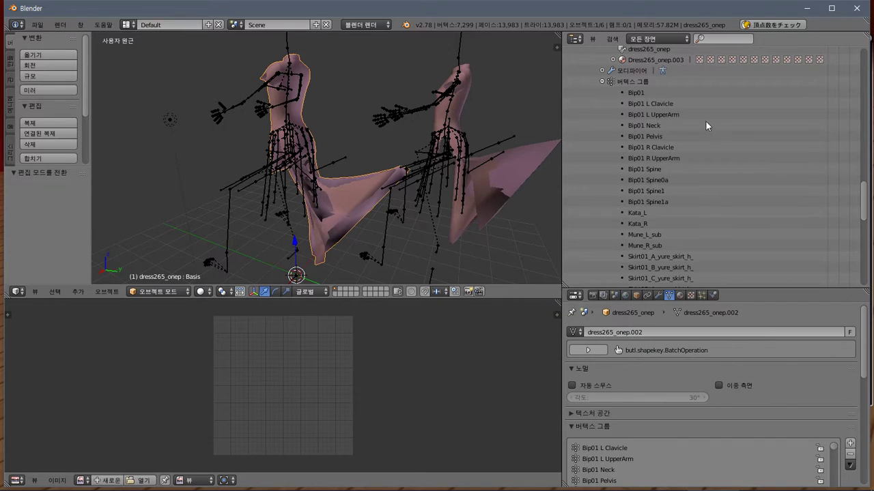
Make Bip01 the active vertex group of the dress265_onep.001 mesh
click(670, 103)
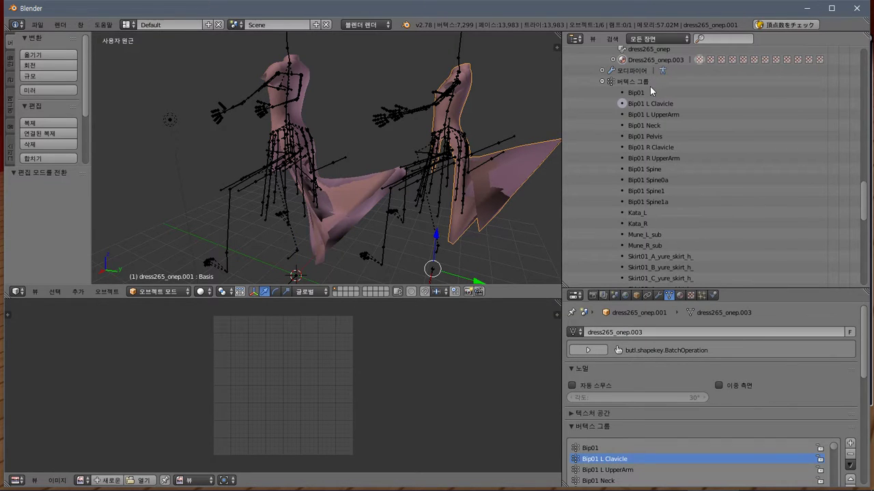
click(642, 91)
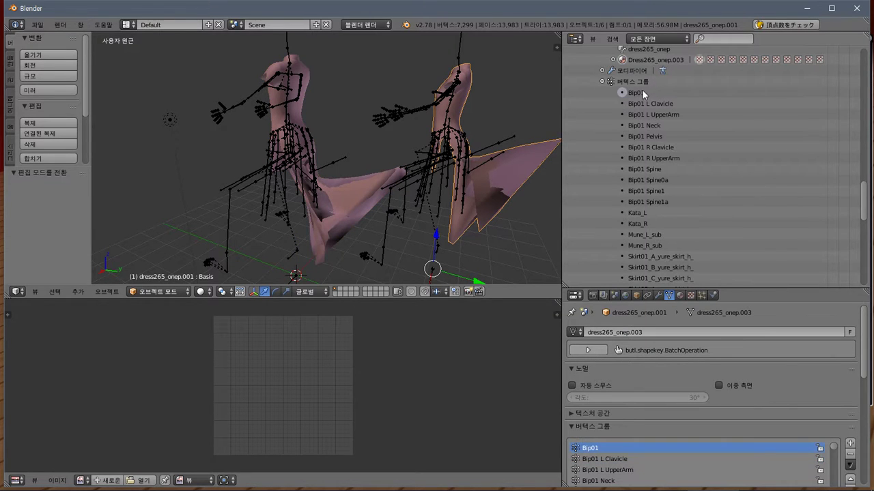
click(167, 294)
click(169, 264)
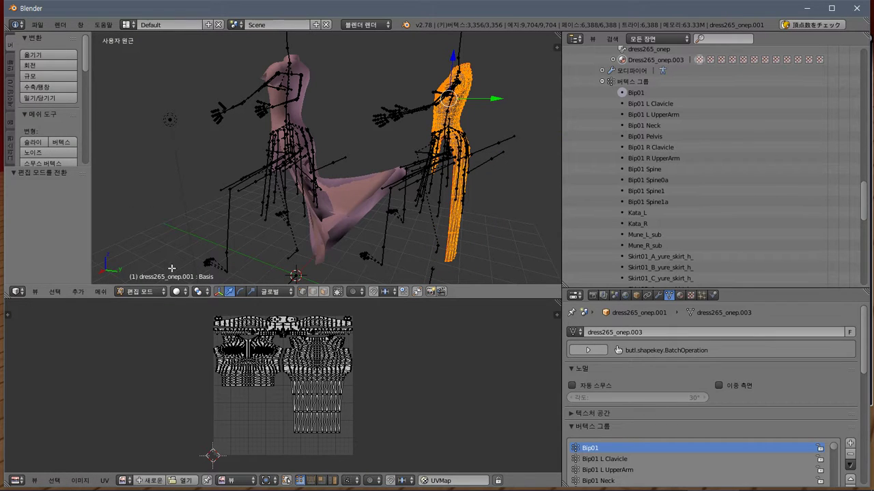
click(140, 292)
click(140, 277)
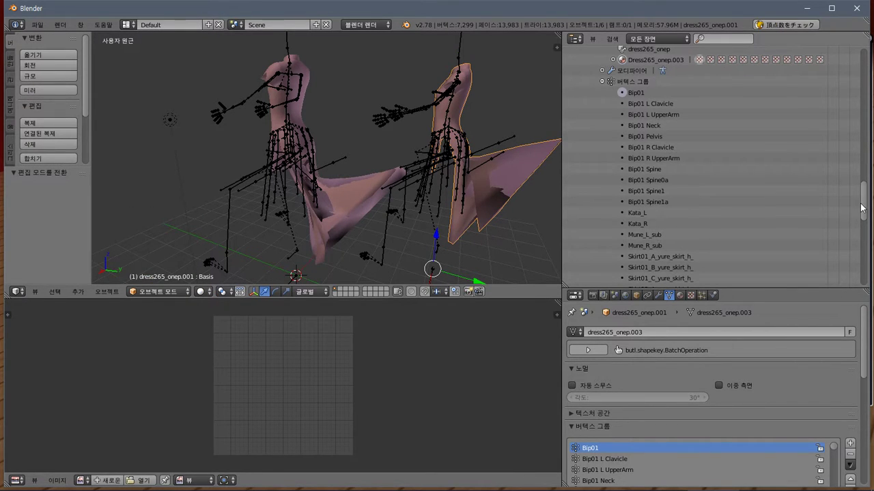
Remove the active Bip01 vertex group from the dress265_onep.001 mesh
drag(862, 208, 823, 280)
scroll(836, 217, down, 6)
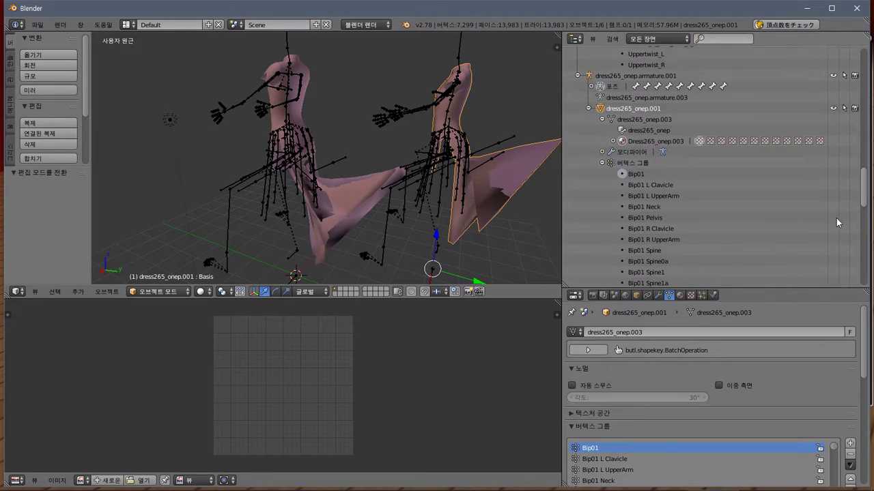
click(850, 454)
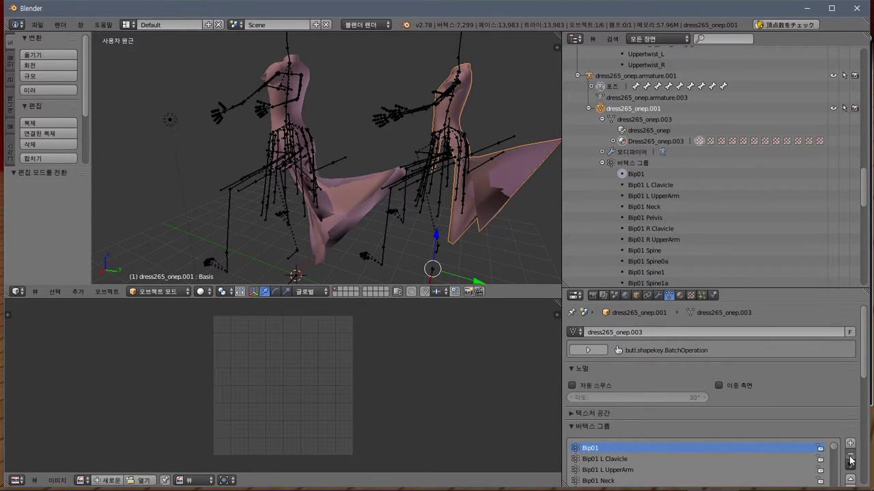
Export the dress as a CM3D2 model, overwriting dress265_onep_lilly.model
click(37, 25)
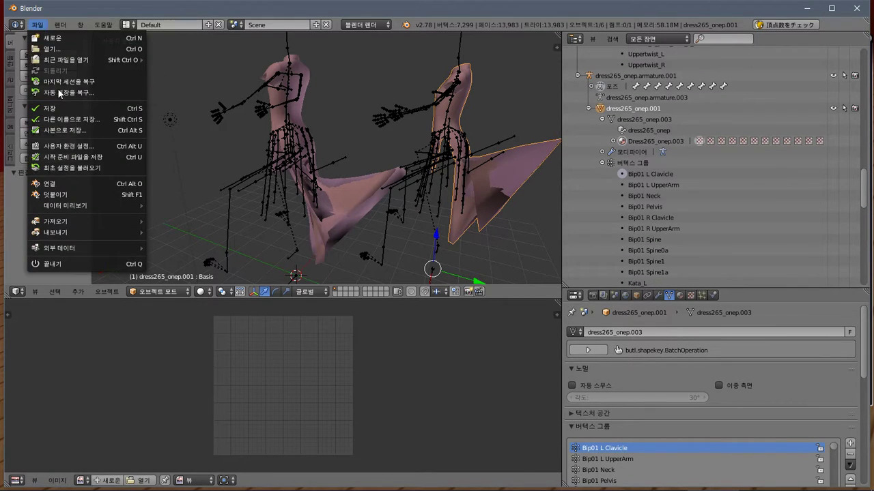
mouse_move(78, 234)
click(194, 331)
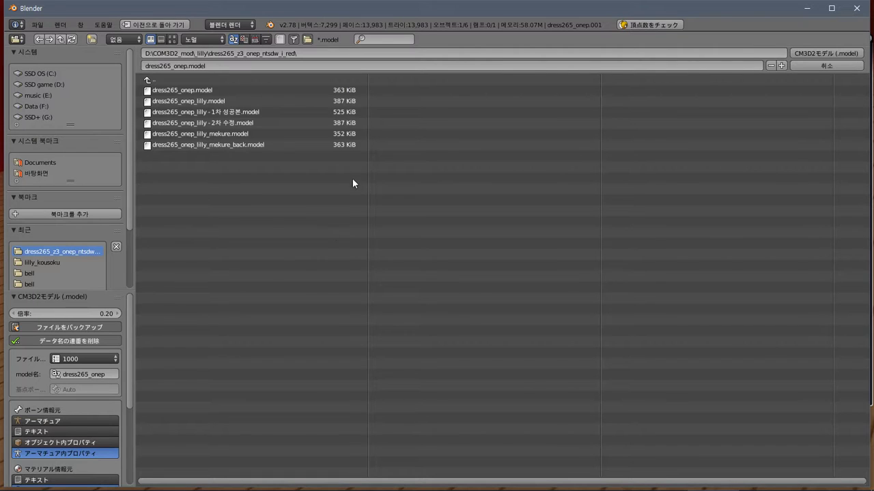
click(205, 101)
click(825, 53)
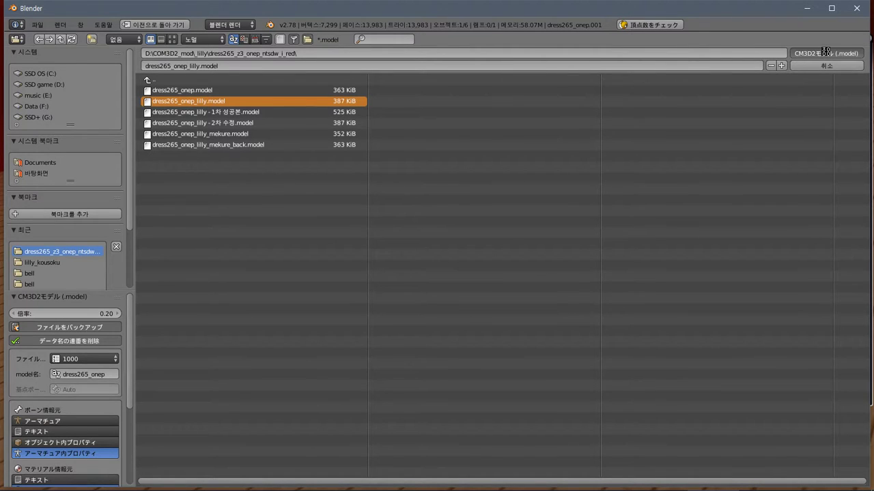
Switch to Custom Order Maid 3D 2, check the black China dress on the character from another angle, and return to Blender
key(alt+Tab)
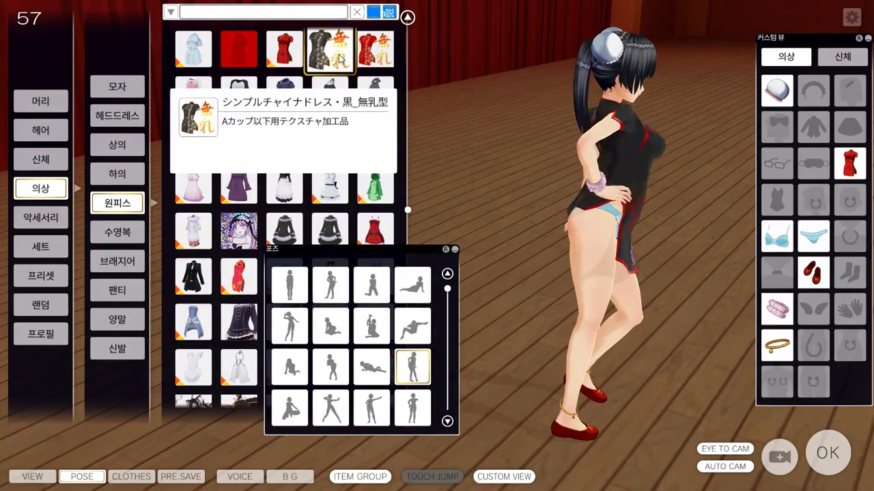
right_drag(519, 171, 119, 145)
key(alt+Tab)
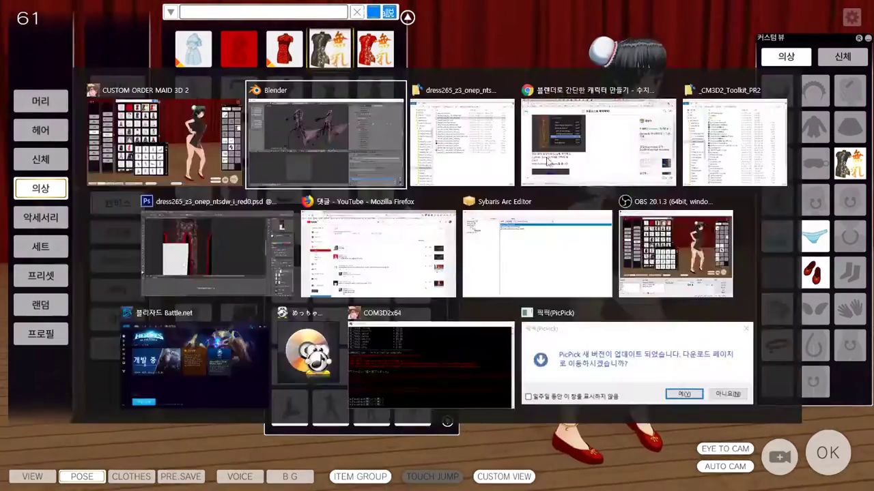
Examine both dress meshes in the viewport and look through their vertex group lists in the outliner
middle_drag(532, 230, 417, 200)
scroll(497, 217, up, 2)
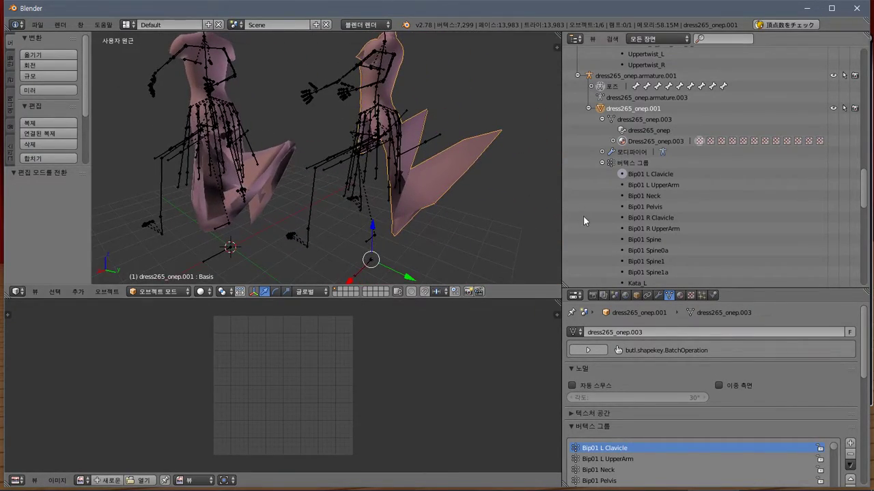
scroll(583, 215, down, 1)
middle_drag(491, 198, 503, 193)
scroll(629, 198, down, 1)
scroll(629, 197, down, 1)
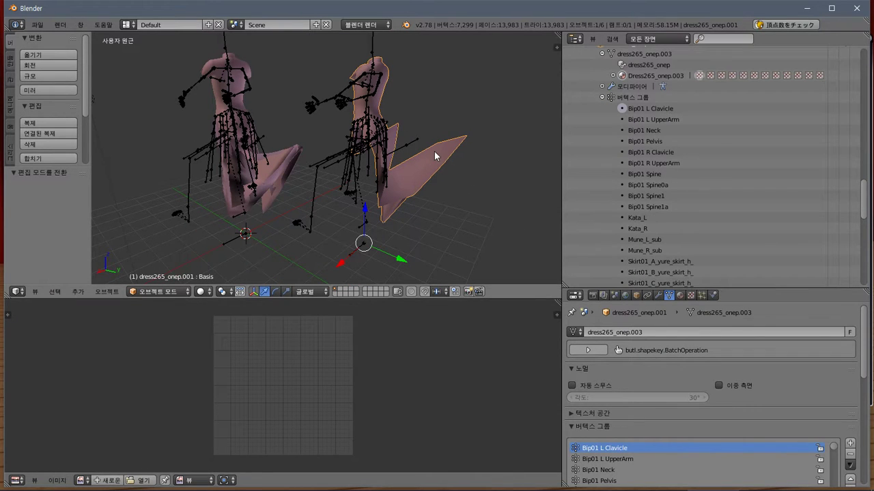
scroll(667, 199, down, 3)
scroll(667, 199, up, 6)
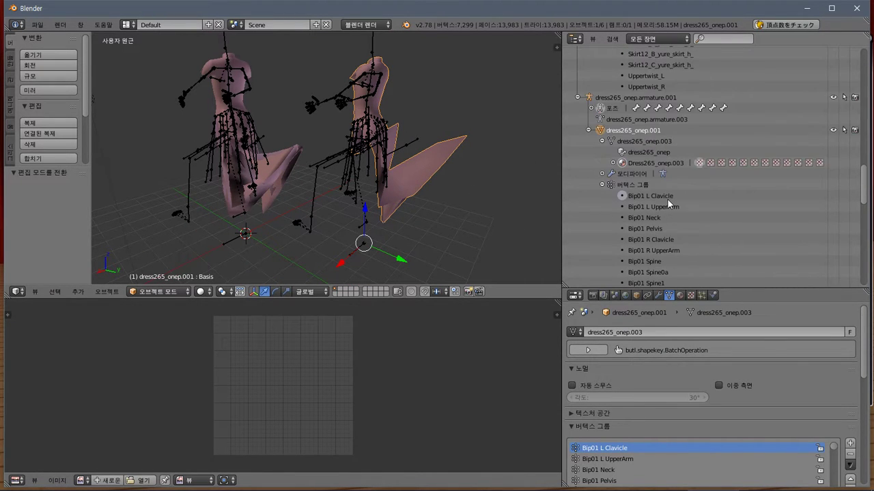
scroll(667, 204, up, 1)
scroll(668, 202, up, 6)
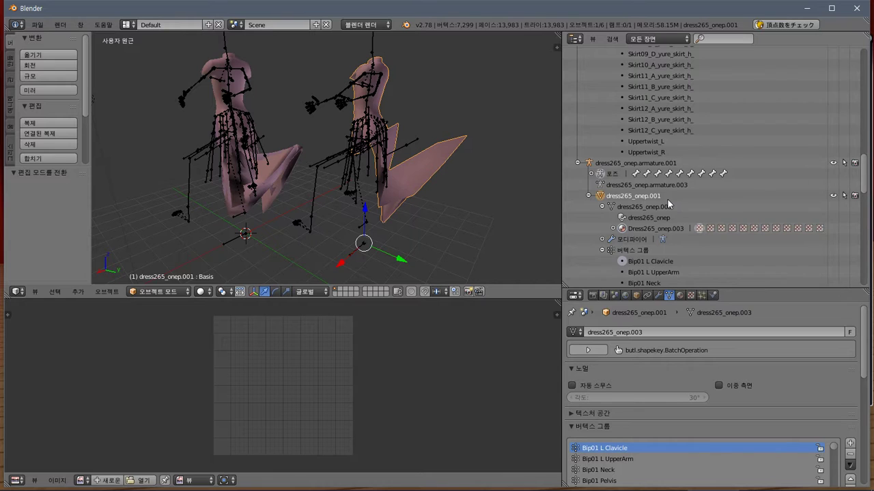
scroll(667, 198, up, 15)
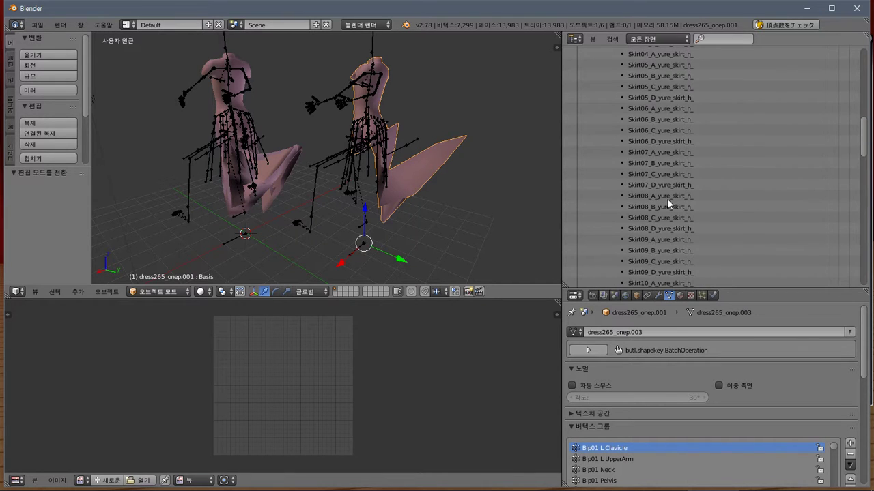
scroll(667, 199, down, 4)
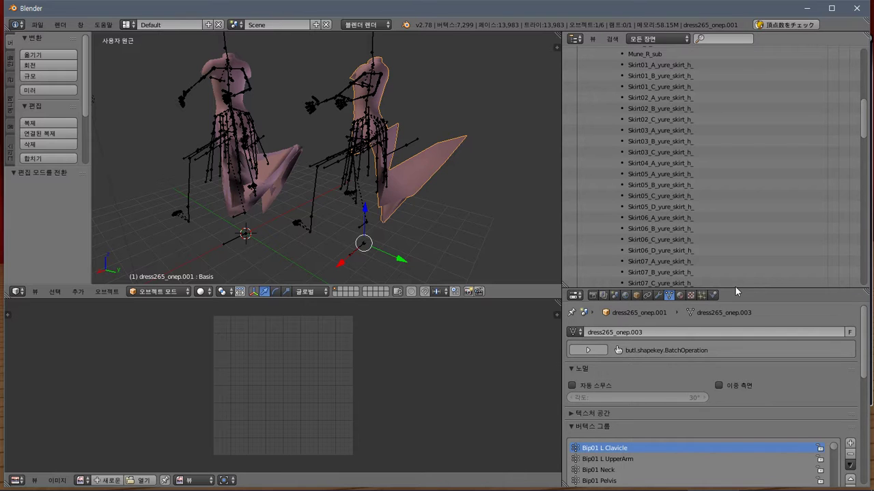
Enlarge the properties editor to show more mesh data, and select the dress265_onep.001 mesh in the viewport
drag(737, 290, 712, 195)
right_click(266, 180)
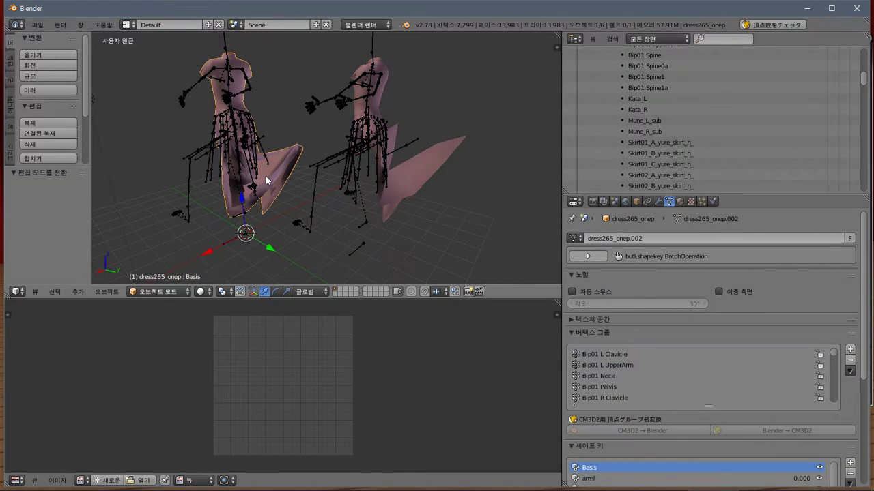
right_click(398, 177)
Convert the vertex group names of dress265_onep.001 from CM3D2 to Blender format and back to CM3D2
click(703, 429)
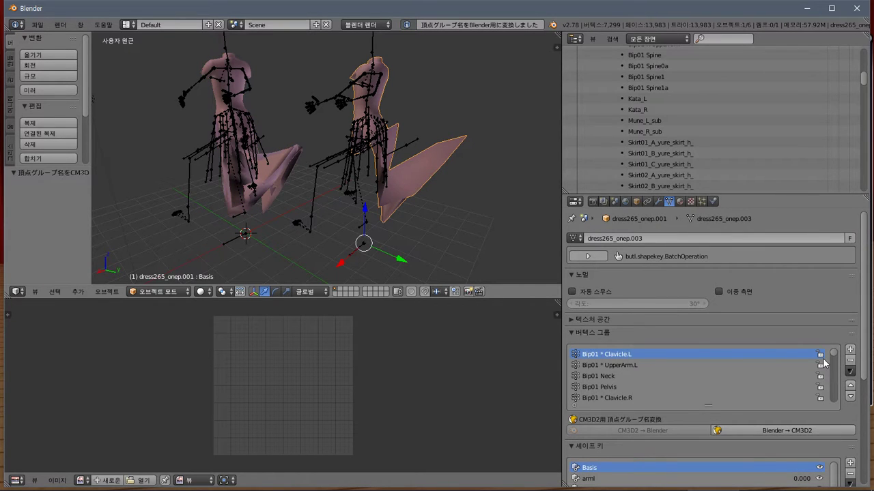
click(799, 430)
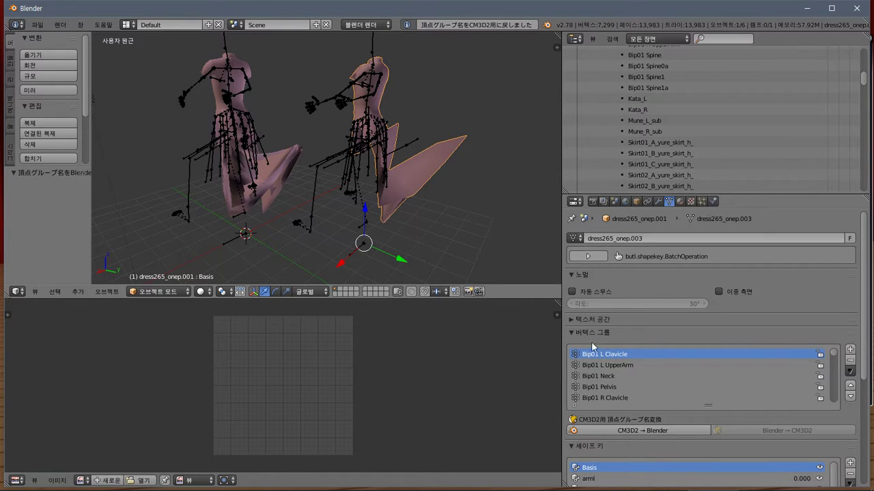
Switch dress265_onep.001 to Weight Paint mode and step through its vertex groups to Uppertwist_R, examining each group's weights
click(158, 292)
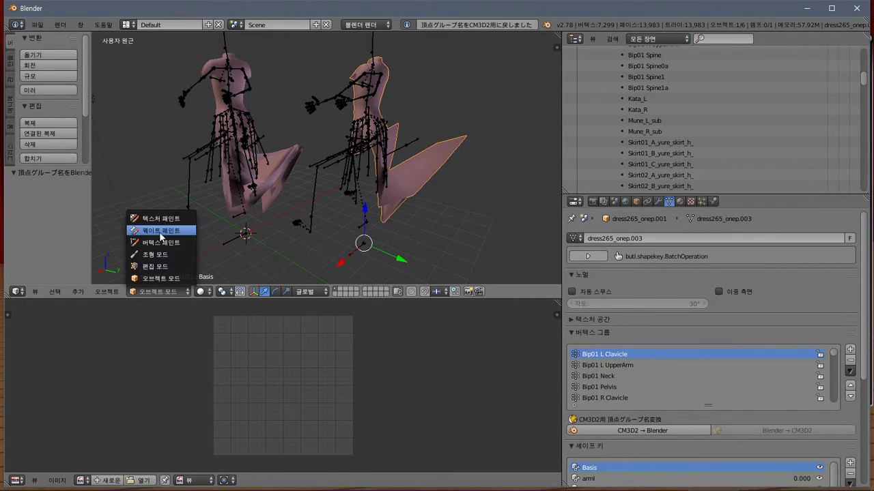
click(161, 232)
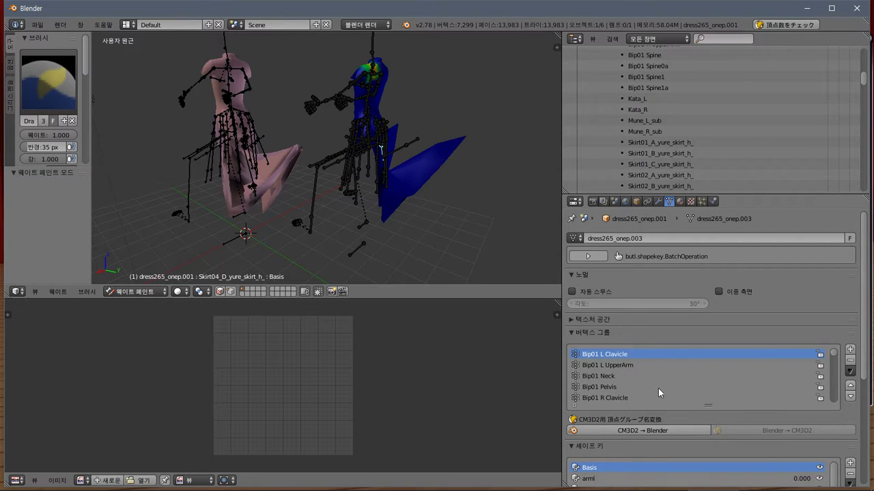
click(628, 376)
ctrl+scroll(627, 371, down, 5)
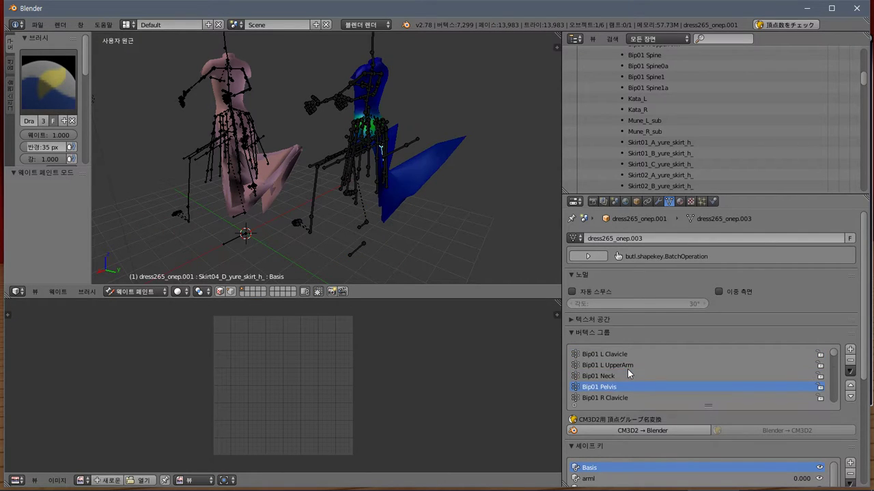
ctrl+scroll(628, 369, down, 11)
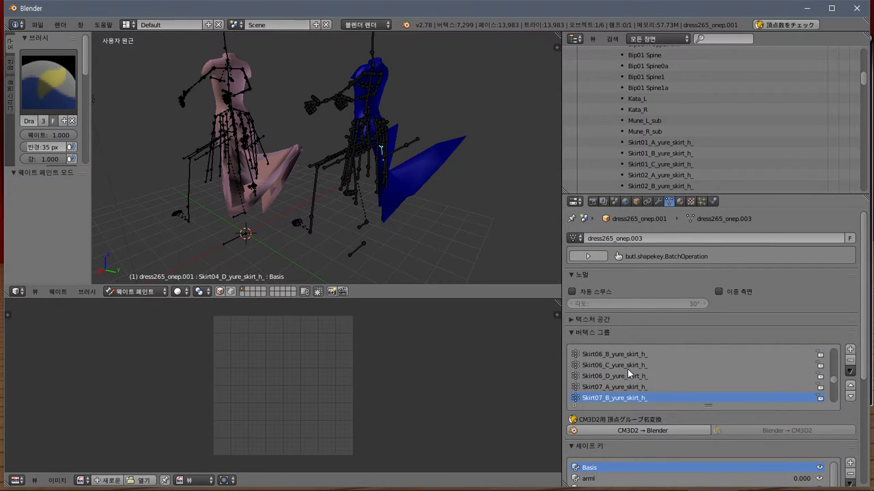
ctrl+scroll(627, 368, down, 18)
ctrl+scroll(627, 369, up, 1)
ctrl+scroll(627, 368, down, 1)
middle_drag(505, 267, 430, 220)
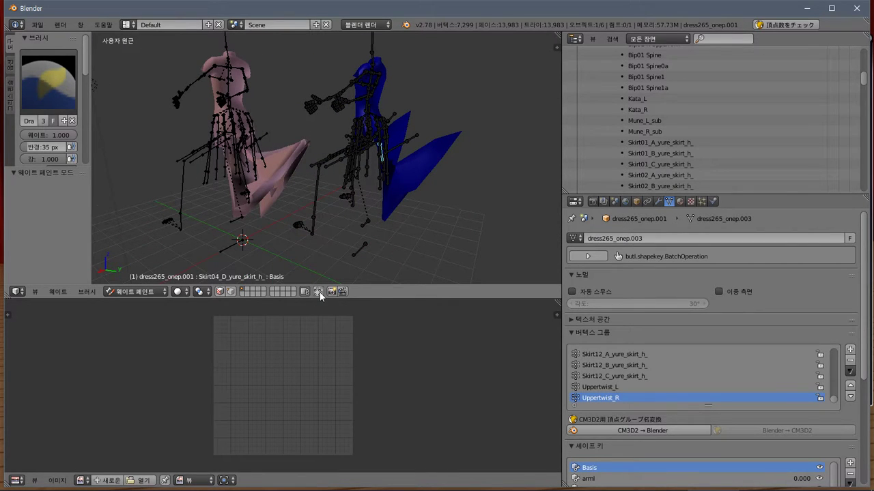
Inspect the weight-painted dress in wireframe shading, and return the viewport to solid shading
click(179, 292)
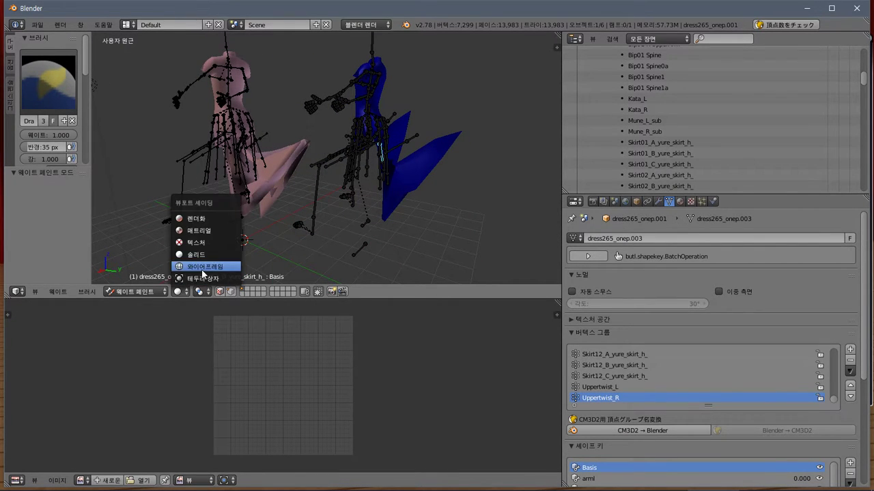
click(202, 275)
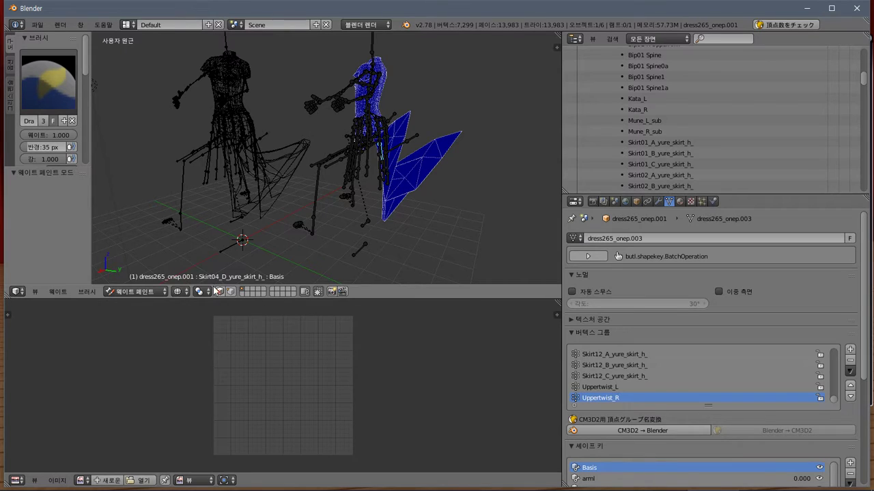
click(179, 292)
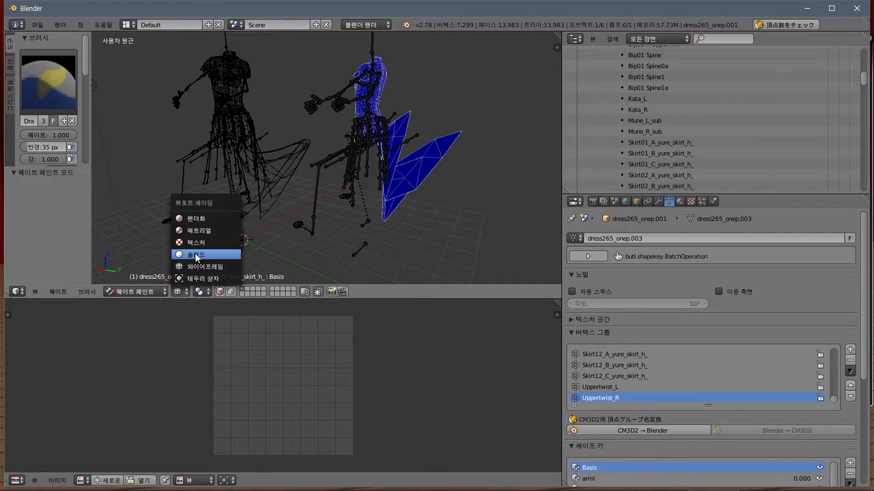
click(196, 256)
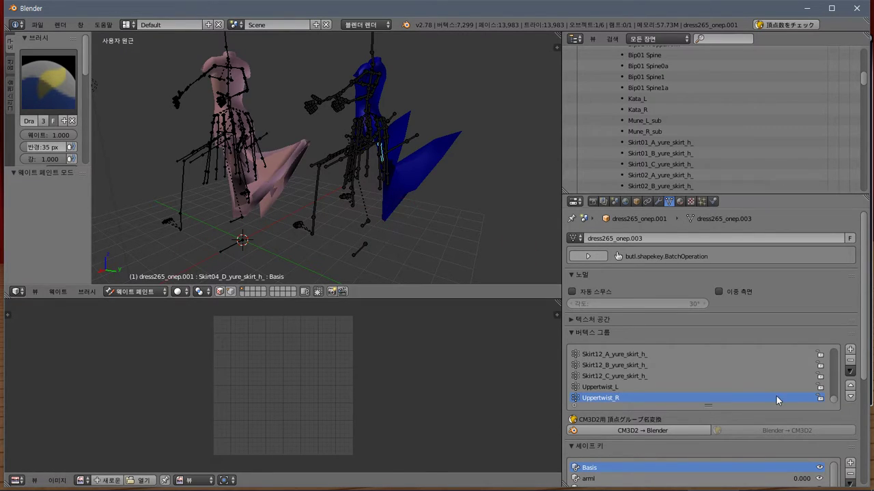
Review the vertex groups of dress265_onep.001 back to the start of the list, and expand the modifiers of dress265_onep in the outliner
scroll(771, 393, up, 10)
scroll(772, 394, up, 6)
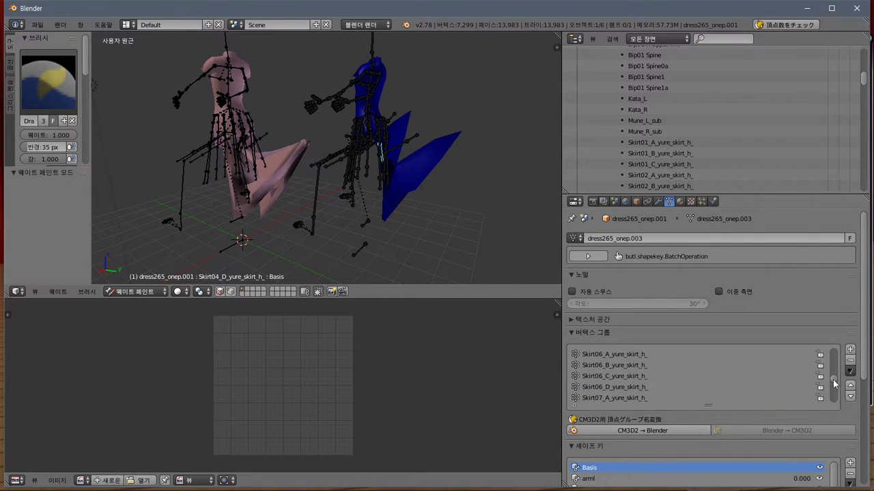
drag(833, 378, 851, 344)
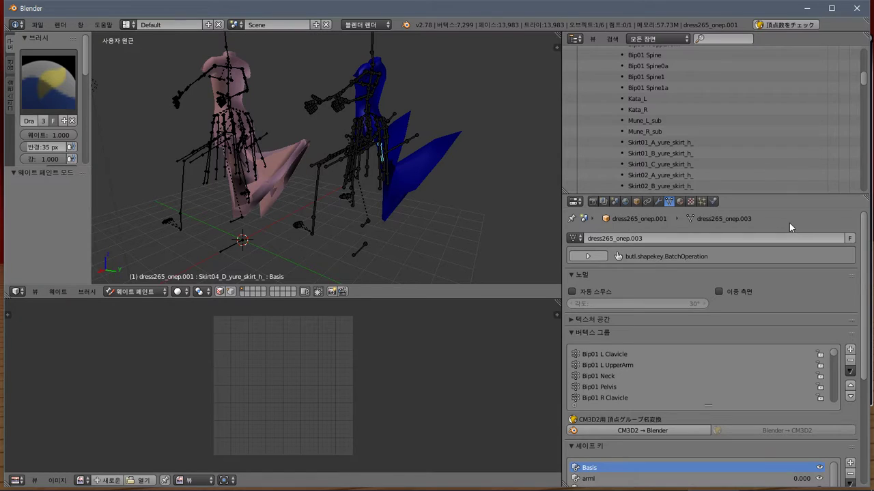
scroll(753, 140, up, 3)
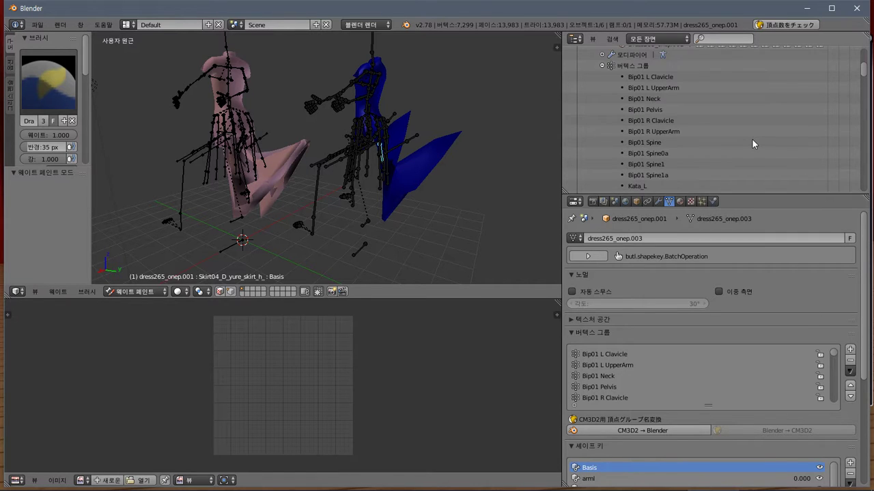
scroll(752, 144, up, 2)
scroll(752, 143, up, 2)
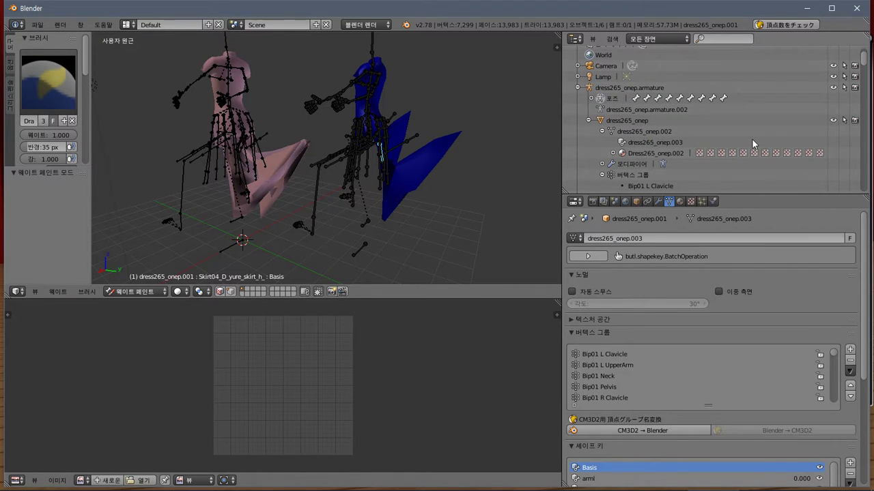
scroll(729, 137, down, 1)
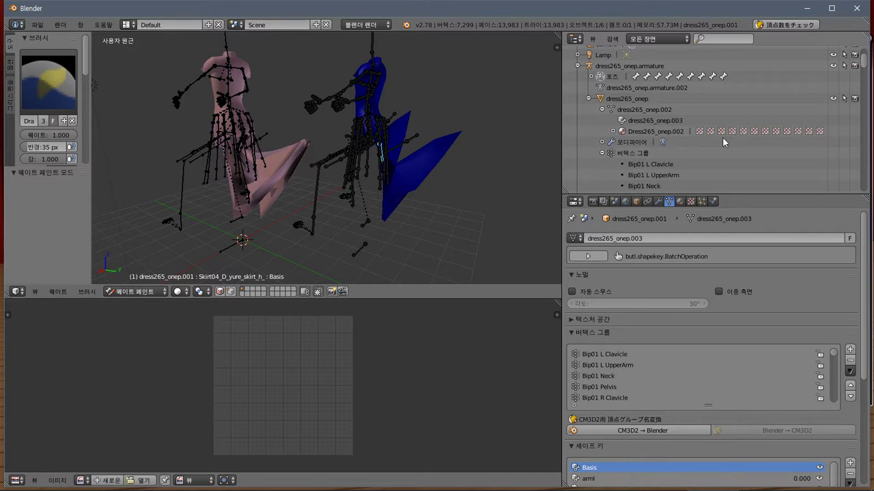
click(601, 142)
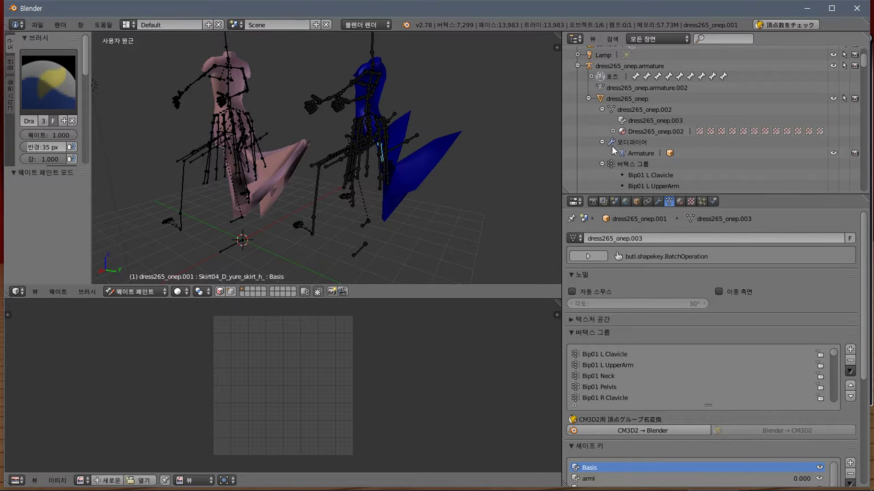
scroll(613, 148, down, 2)
Expand the Armature modifiers of dress265_onep.001 and dress265_onep in the outliner to compare their target armatures and vertex groups
drag(871, 92, 864, 145)
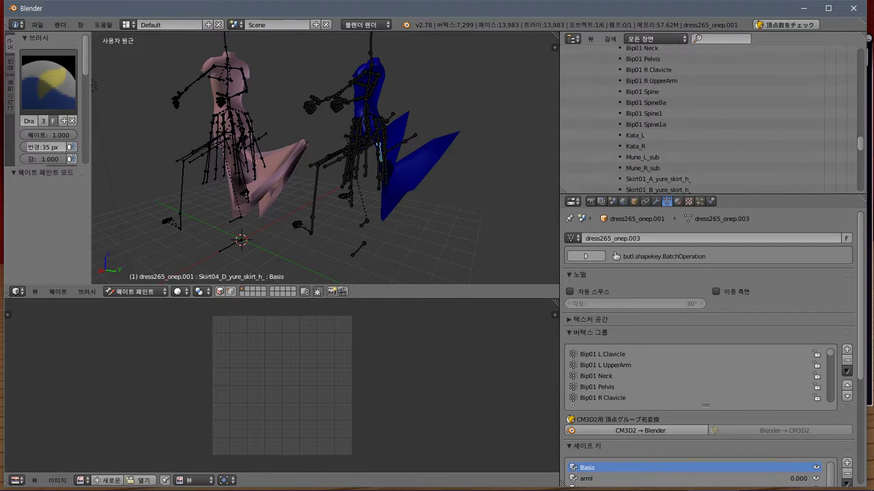
scroll(710, 119, up, 5)
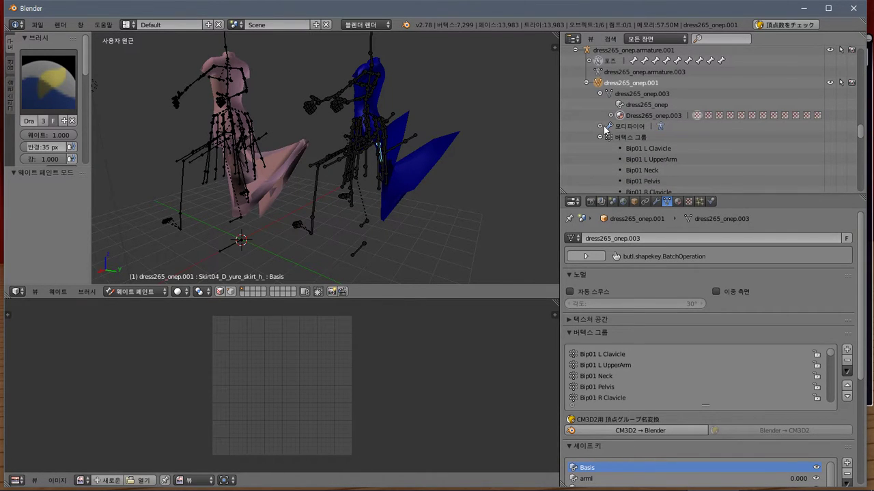
click(601, 127)
click(611, 137)
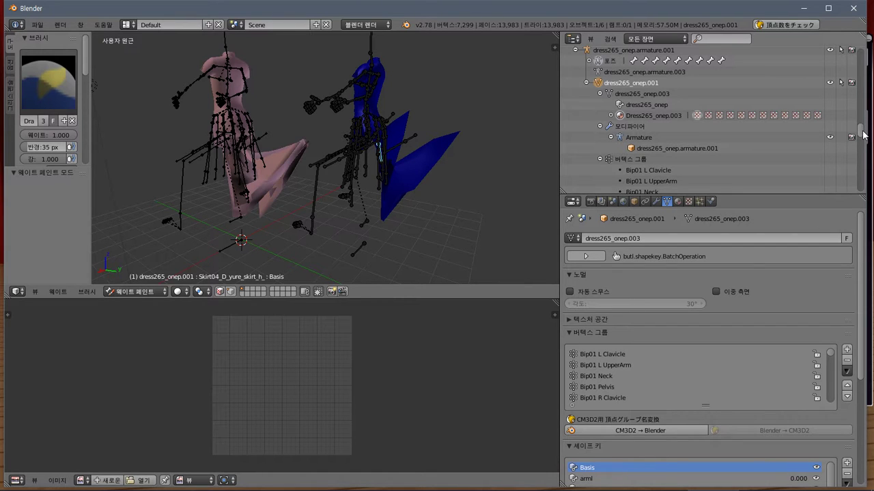
drag(863, 135, 854, 65)
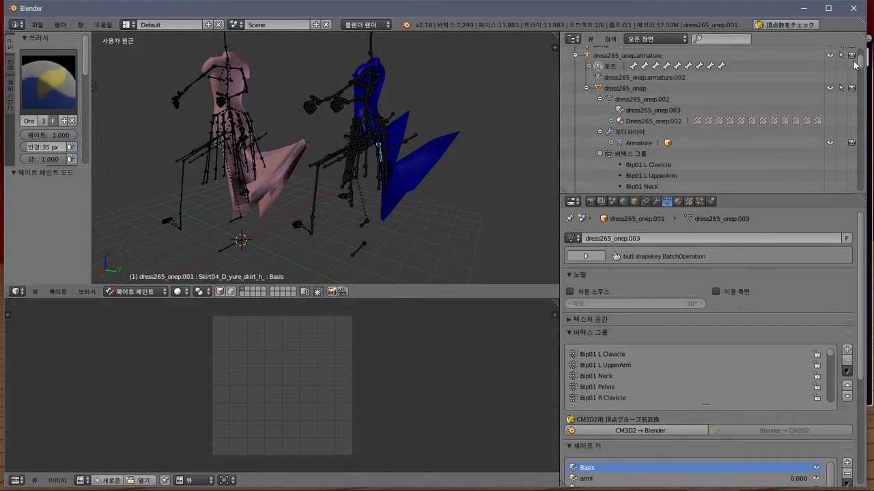
click(612, 142)
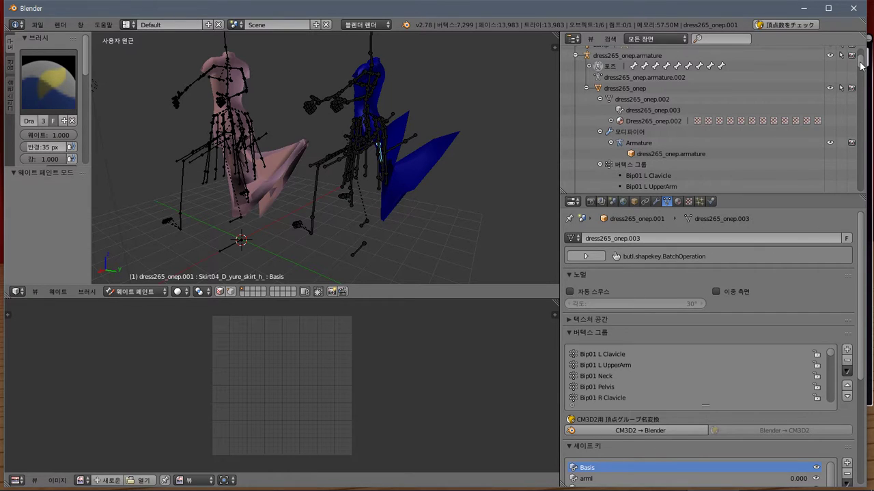
drag(861, 68, 860, 62)
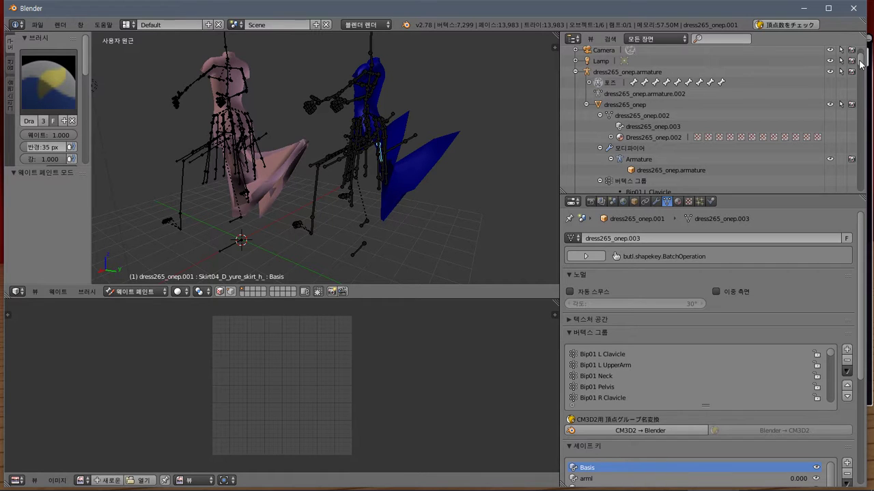
drag(861, 63, 871, 198)
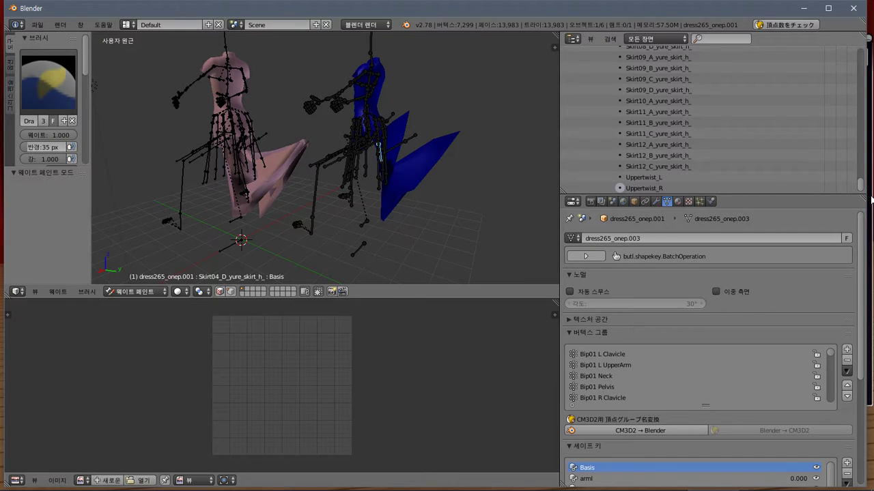
Transfer the vertex weights from dress265_onep to dress265_onep.001 with Quick Weight Transfer, using the nearest face as reference
mouse_move(347, 94)
middle_down()
mouse_move(338, 137)
mouse_move(251, 138)
mouse_move(202, 126)
mouse_move(335, 121)
mouse_move(388, 143)
middle_up()
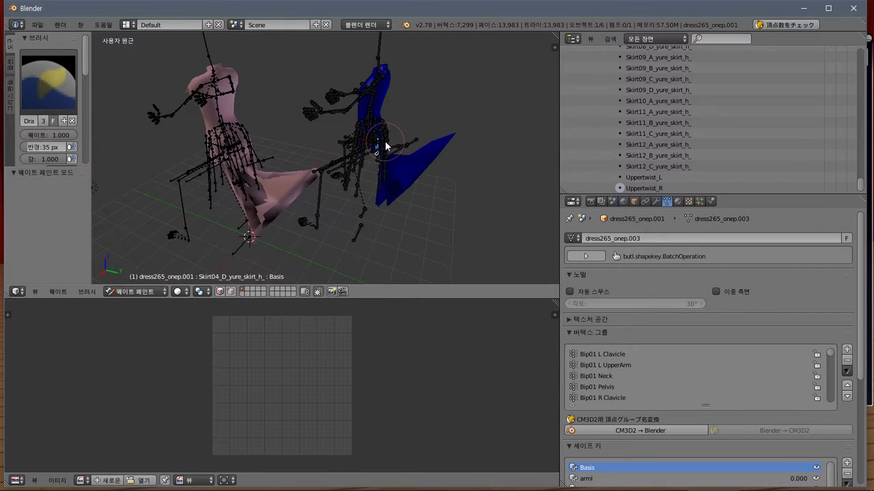
key(ctrl+Tab)
right_click(279, 179)
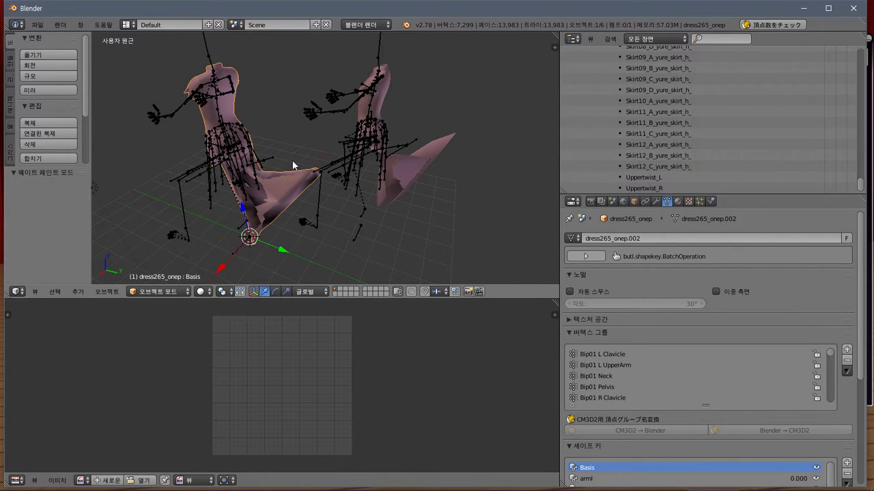
right_click(379, 108)
key(ctrl+Tab)
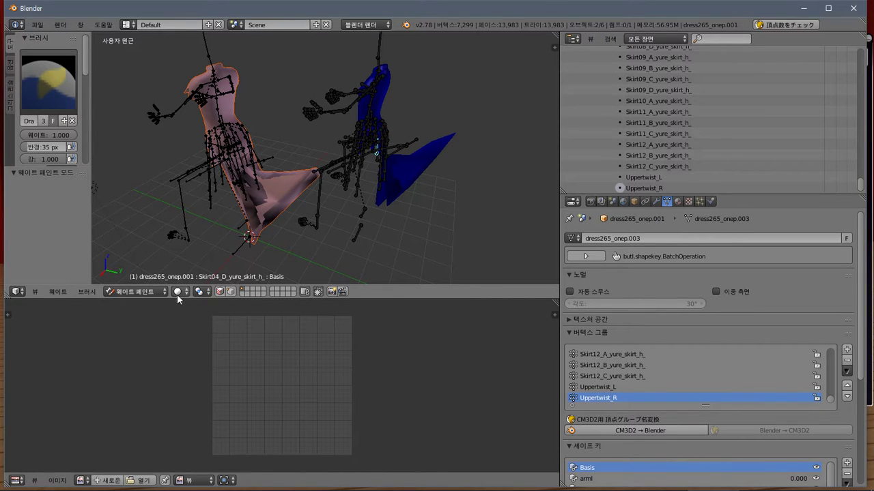
click(847, 372)
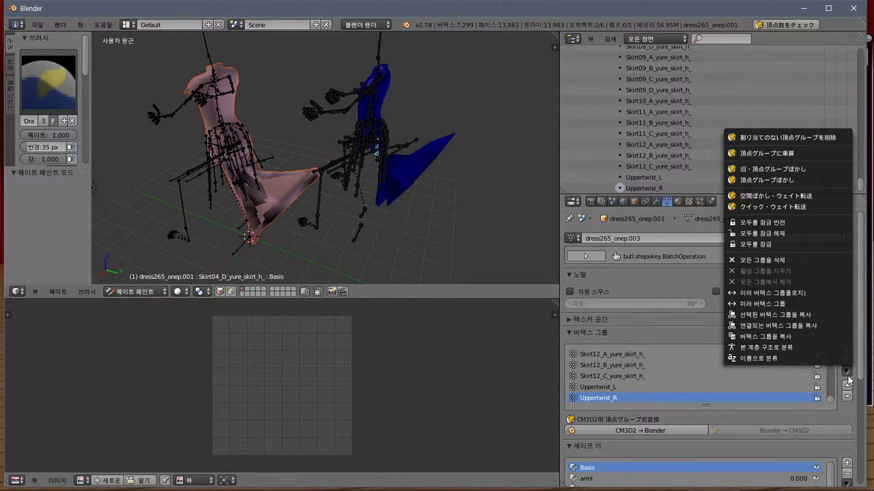
click(780, 207)
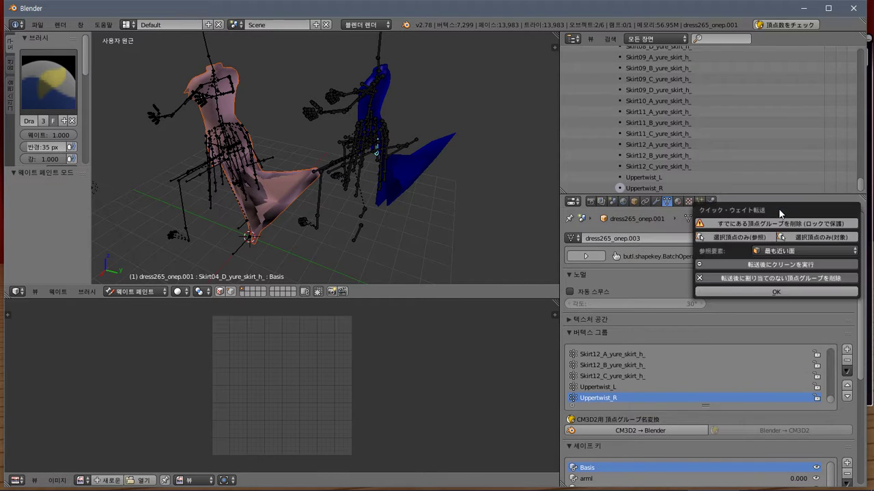
click(790, 291)
middle_drag(444, 151, 411, 147)
scroll(416, 152, up, 5)
scroll(416, 148, down, 5)
scroll(380, 136, up, 5)
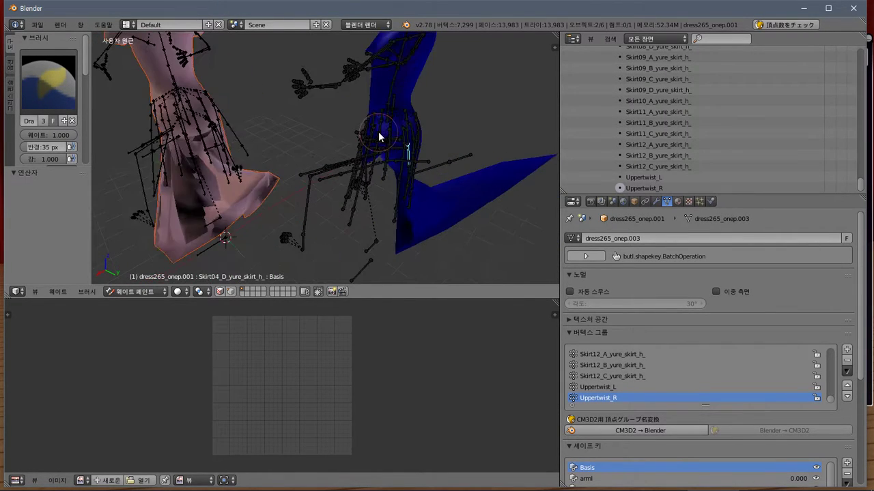
Return to Object Mode and delete both dress meshes, dress265_onep and dress265_onep.001
click(129, 290)
click(133, 279)
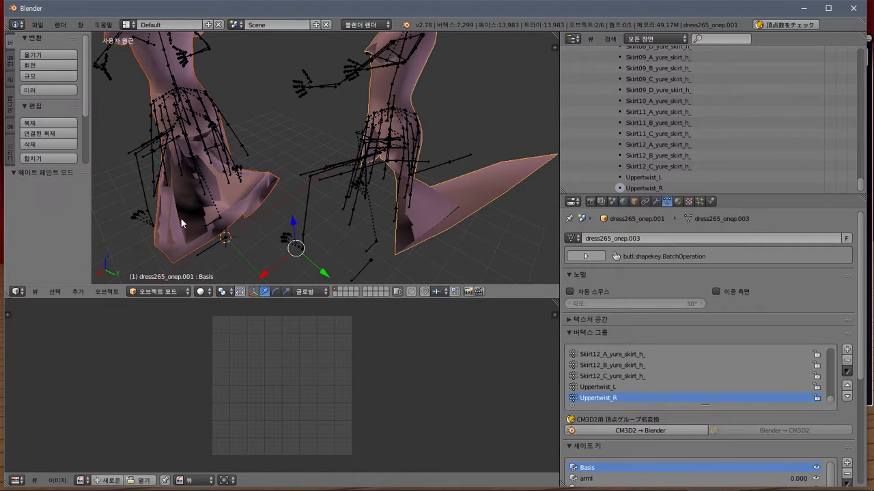
key(Delete)
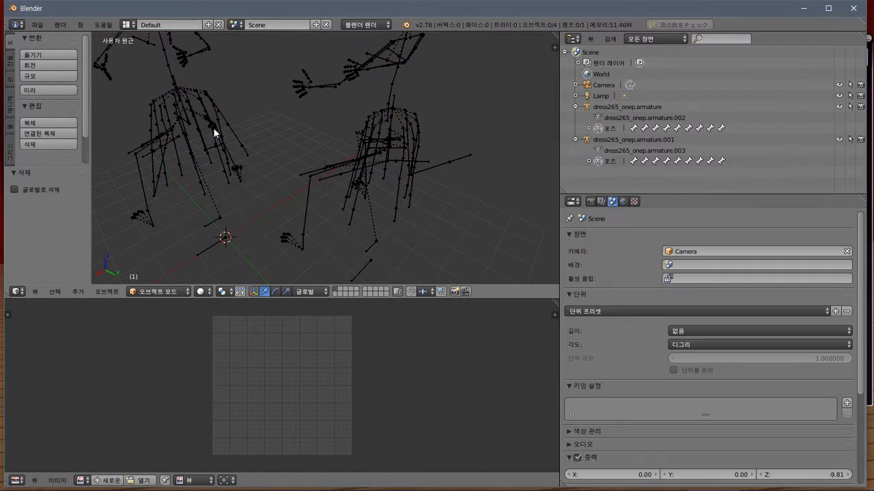
Select dress265_onep.armature.001, switch it to Object Mode and delete it from the scene
right_click(391, 137)
right_click(382, 144)
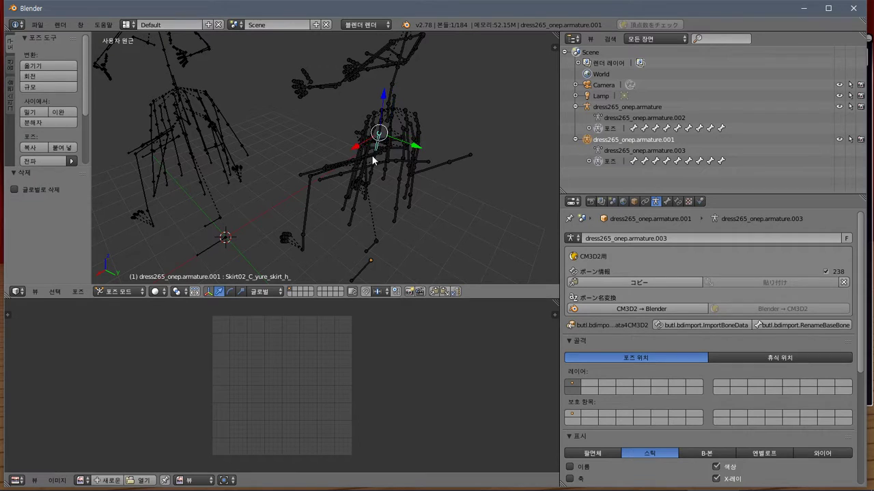
right_click(366, 159)
click(136, 291)
click(127, 280)
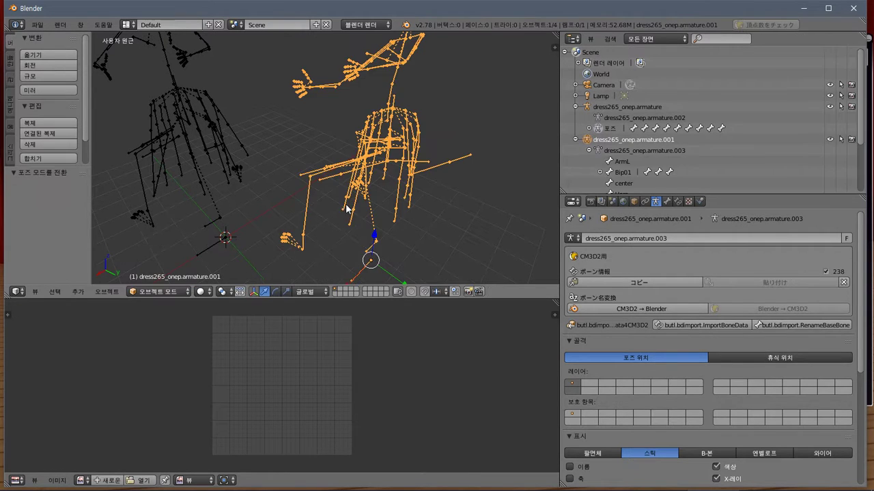
key(Delete)
Select the remaining dress265_onep.armature, switch it to Object Mode and delete it
right_click(198, 147)
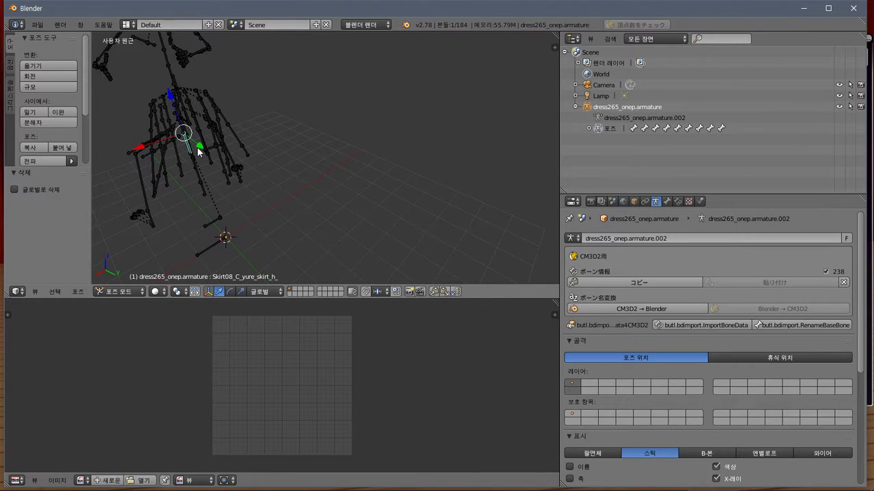
click(121, 292)
click(123, 279)
key(x)
click(131, 248)
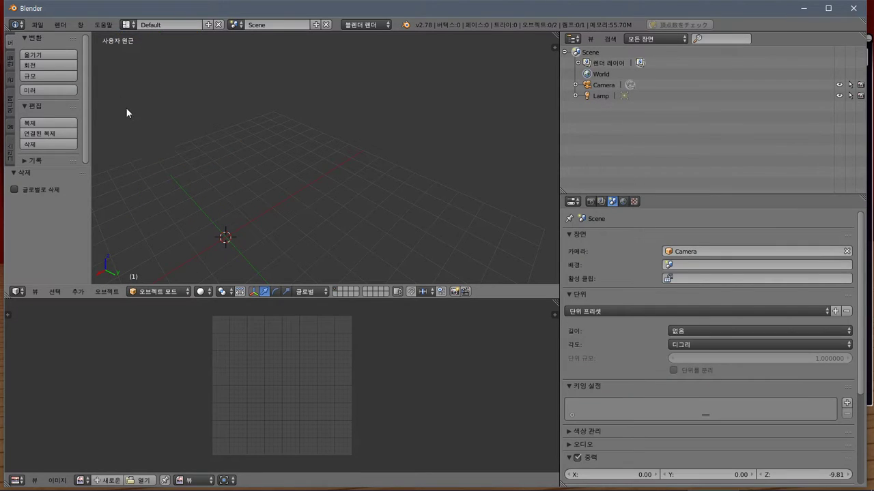
Import the CM3D2 model dress265_onep_lilly - 1차 성공본.model into the empty scene
click(37, 24)
mouse_move(105, 222)
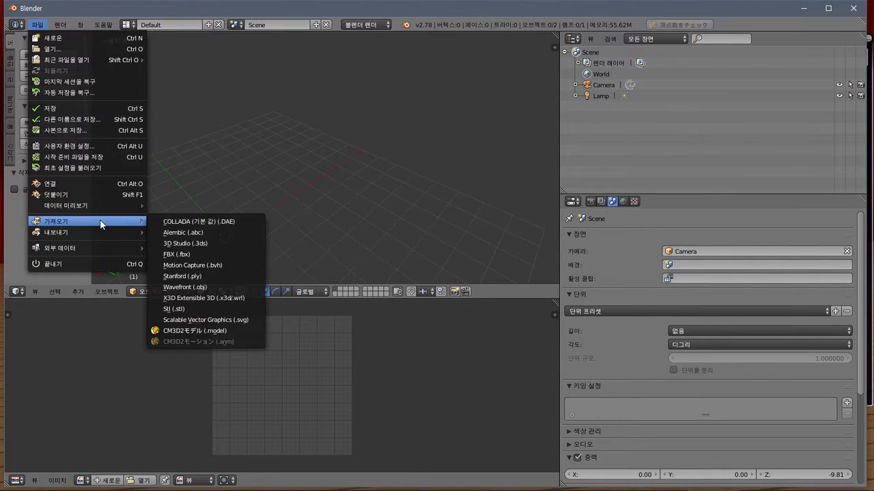
click(198, 331)
click(235, 113)
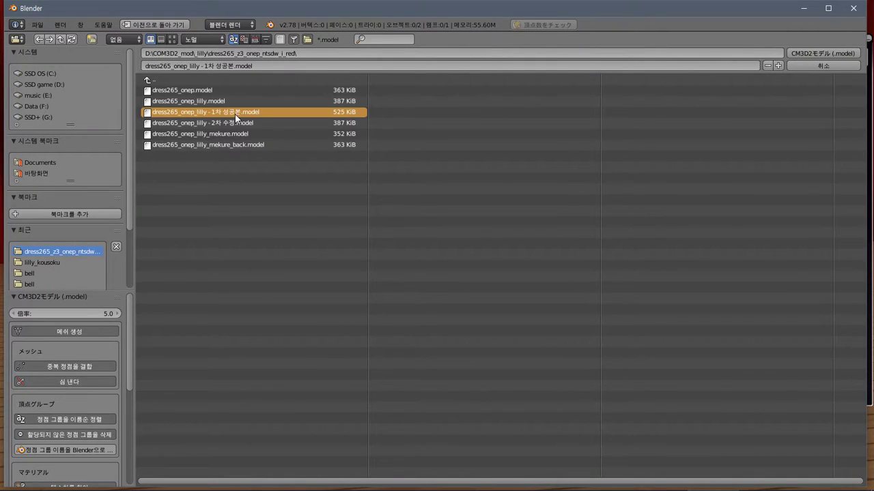
double_click(234, 113)
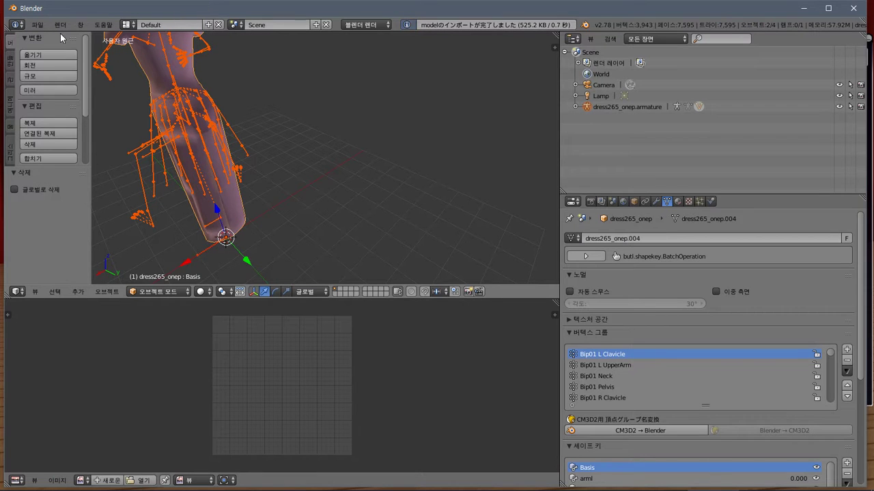
Move the imported dress and its armature aside by about X -3.37, Y 3.76, Z -0.32
click(37, 24)
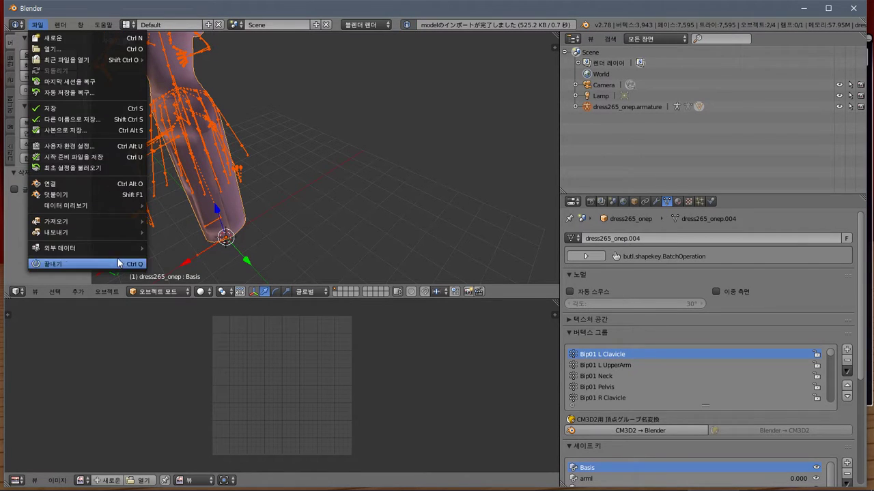
mouse_move(106, 224)
click(282, 164)
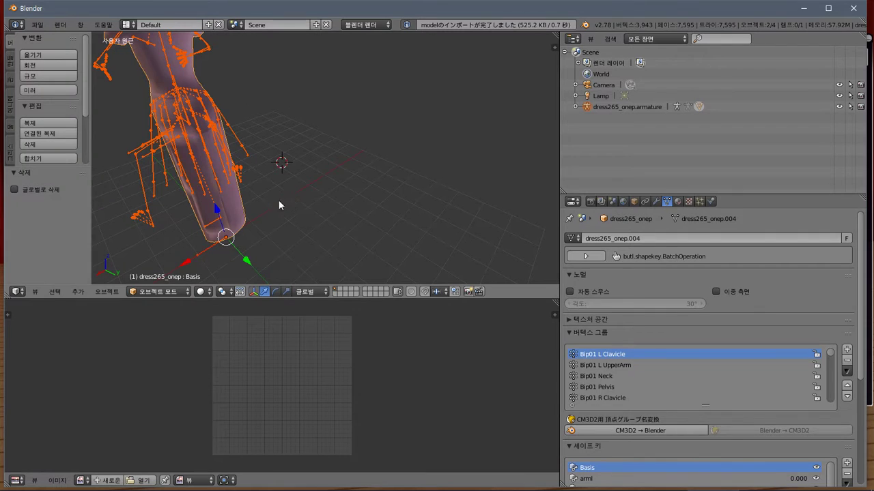
key(g)
click(385, 211)
Import the second CM3D2 model, dress265_onep_lilly - 2차 수정.model, for comparison
click(37, 24)
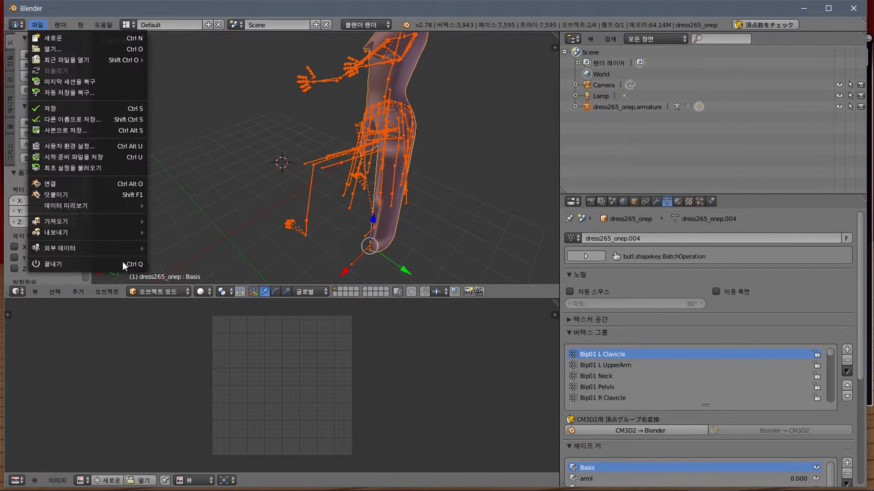
mouse_move(85, 221)
click(204, 332)
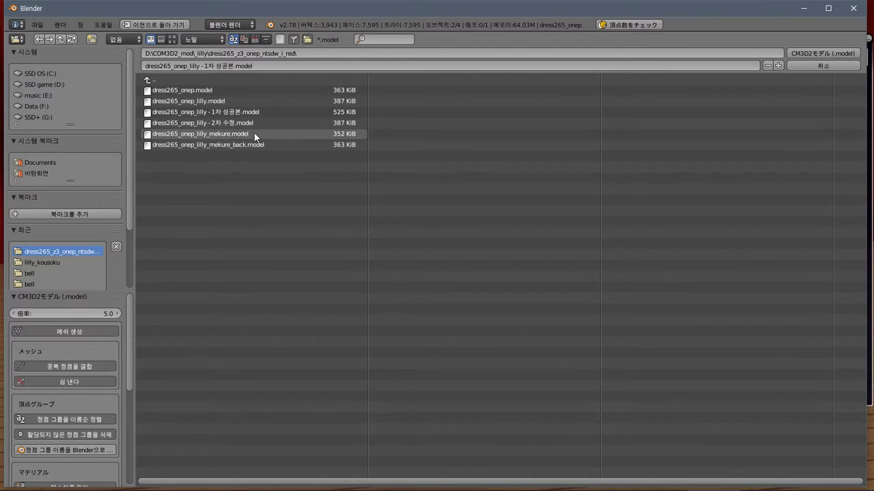
click(228, 123)
double_click(228, 124)
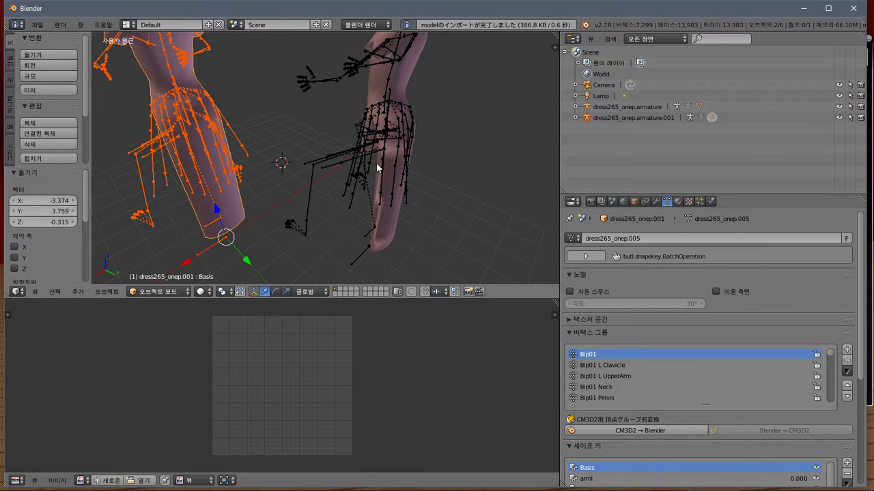
Select both dress meshes and try to edit them together in Edit Mode, returning to Object Mode
right_click(391, 181)
right_click(212, 224)
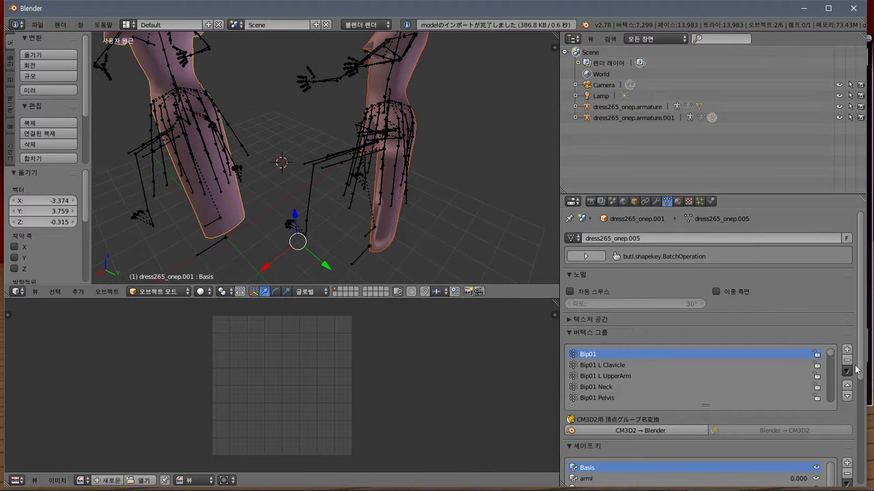
click(846, 372)
middle_drag(342, 164, 341, 137)
click(150, 292)
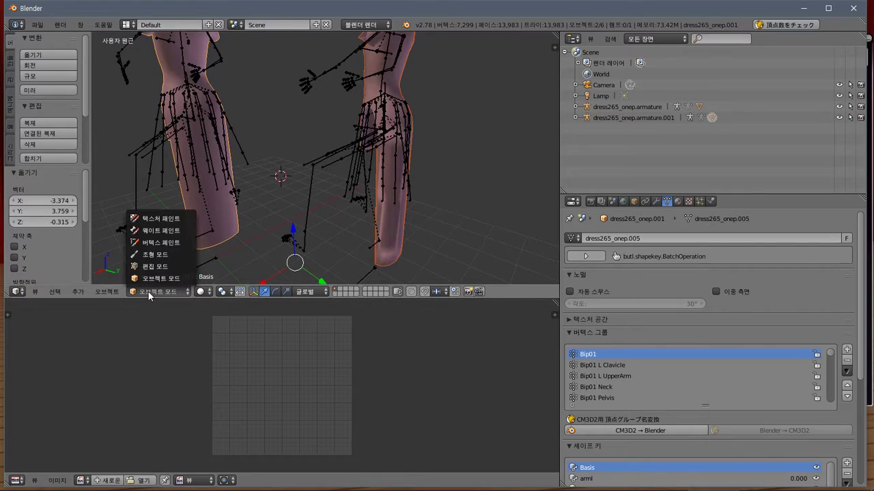
click(168, 268)
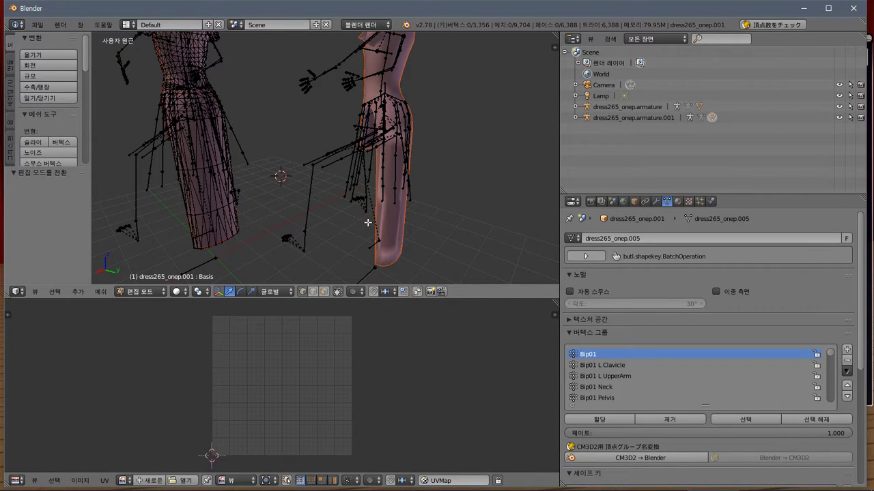
key(a)
key(a)
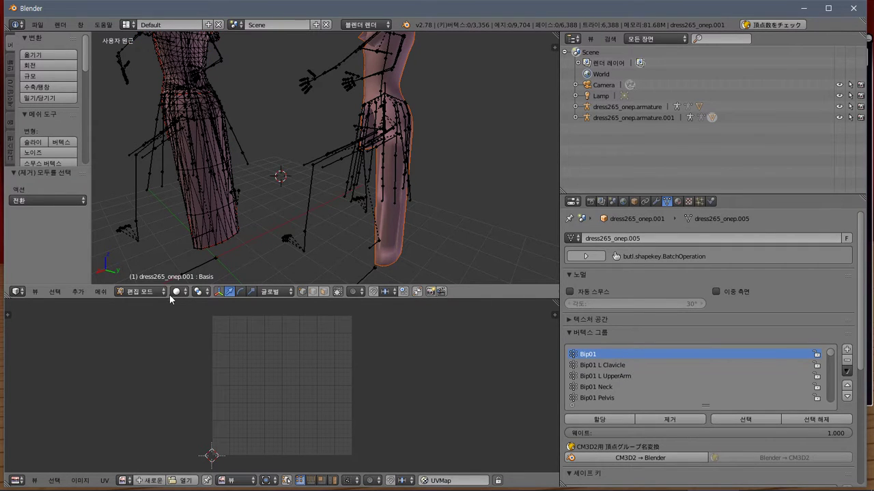
click(383, 244)
key(Tab)
Reselect both dresses, try Edit Mode on the pair once more, and switch back to Object Mode
right_click(390, 236)
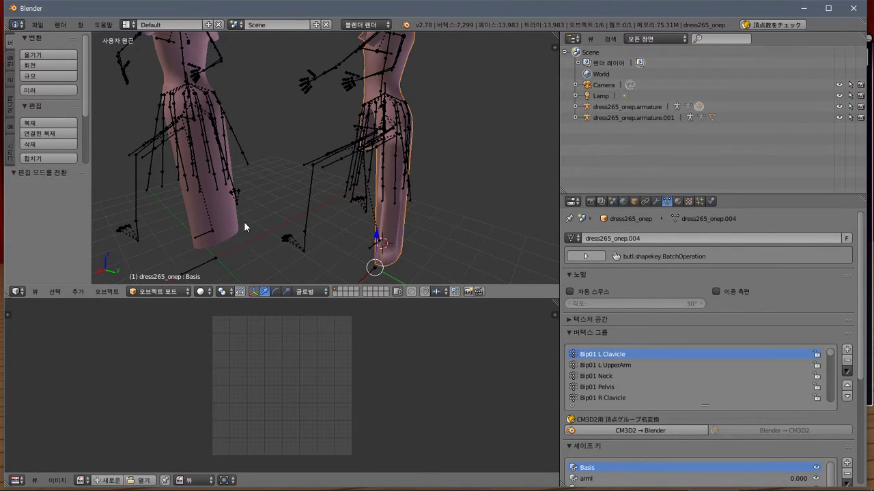
shift+right_click(214, 223)
click(159, 291)
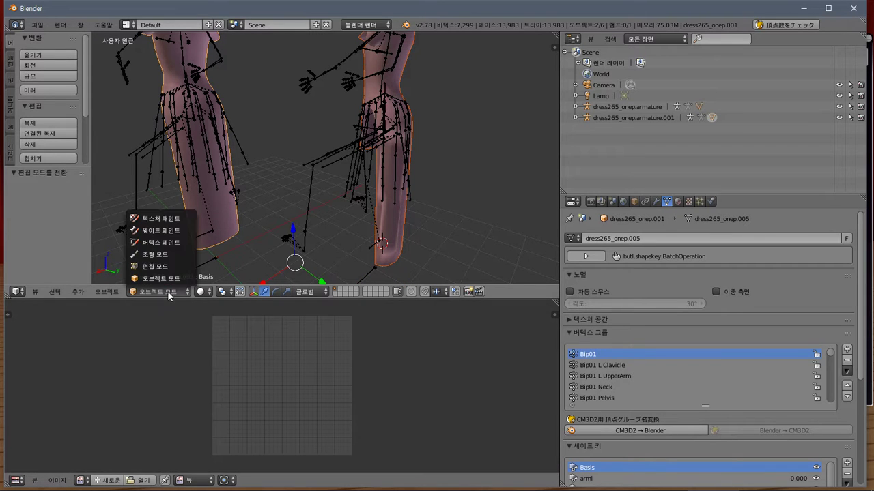
click(162, 267)
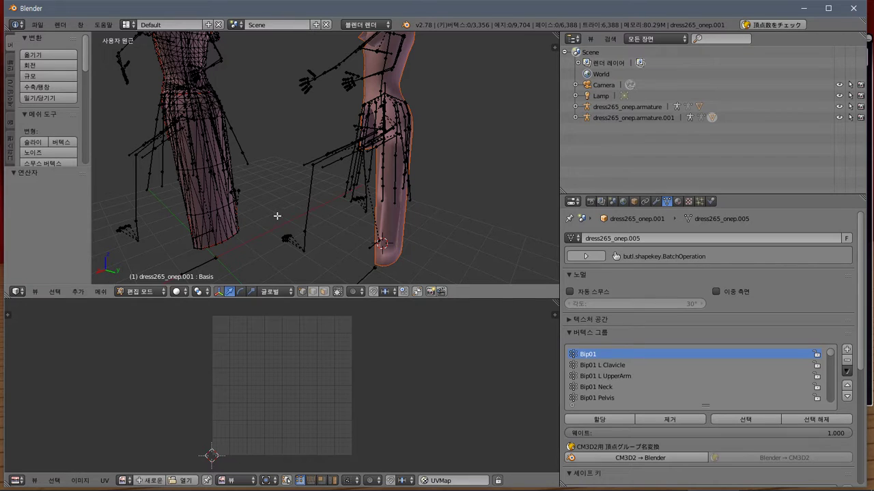
key(a)
key(a)
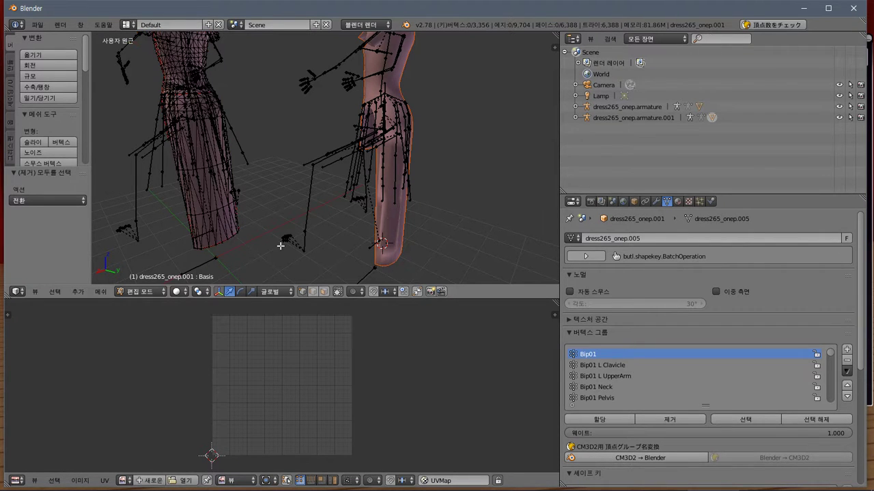
click(146, 291)
click(162, 276)
Examine the mesh structure and UV layout of dress265_onep in Edit Mode, then return to Object Mode
right_click(396, 219)
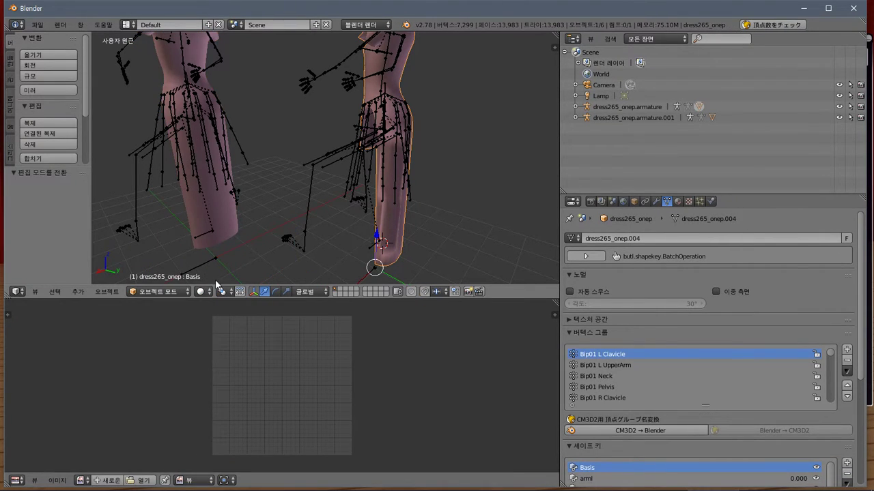
click(163, 291)
click(164, 264)
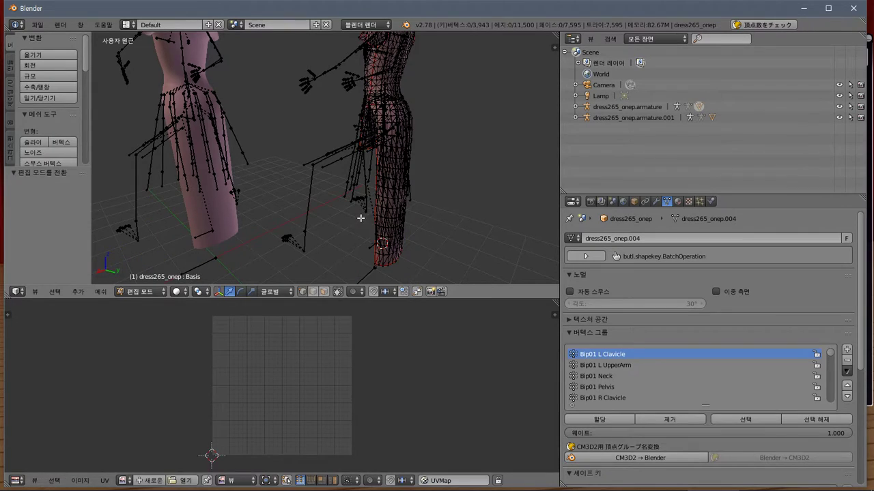
middle_drag(351, 207, 291, 192)
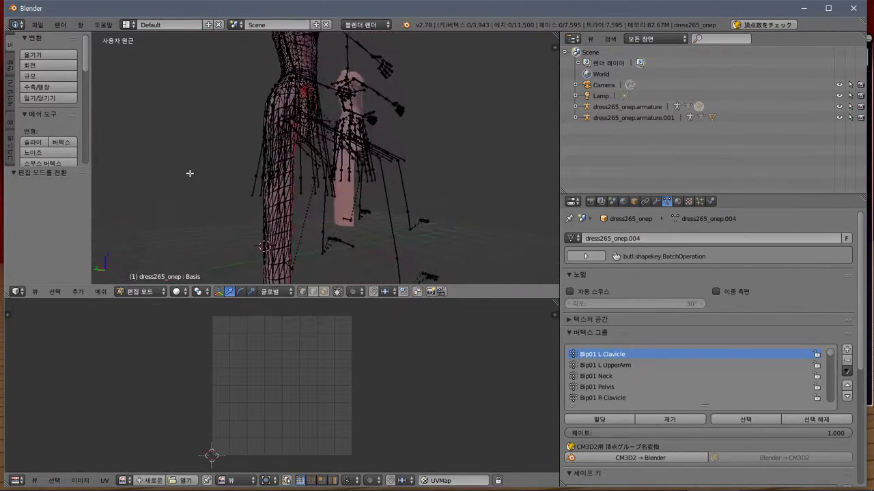
middle_drag(303, 167, 348, 176)
key(a)
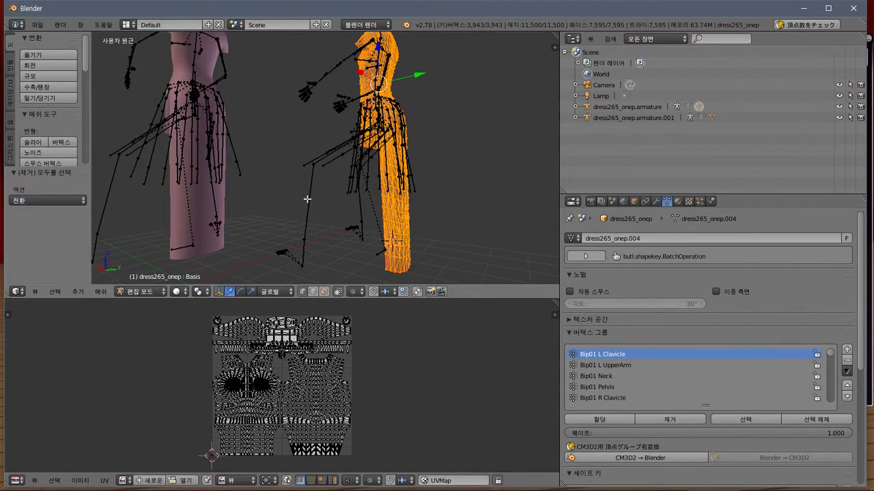
middle_drag(307, 199, 267, 231)
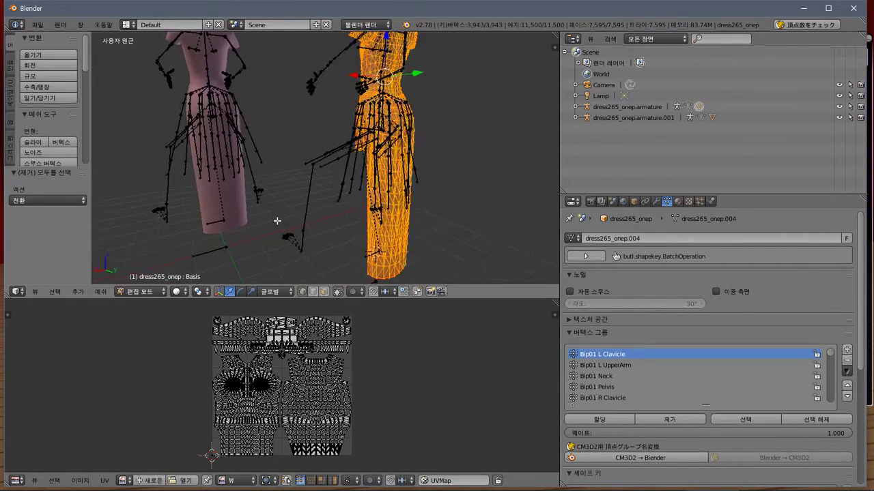
key(a)
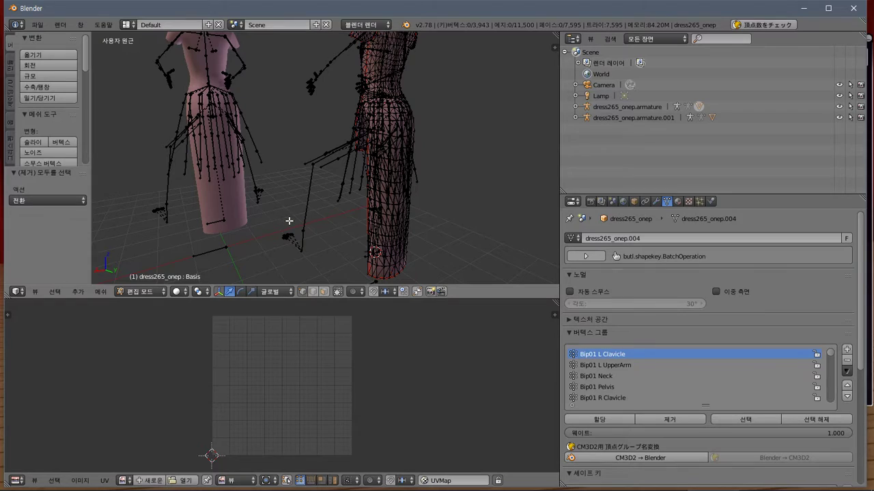
middle_drag(289, 221, 214, 230)
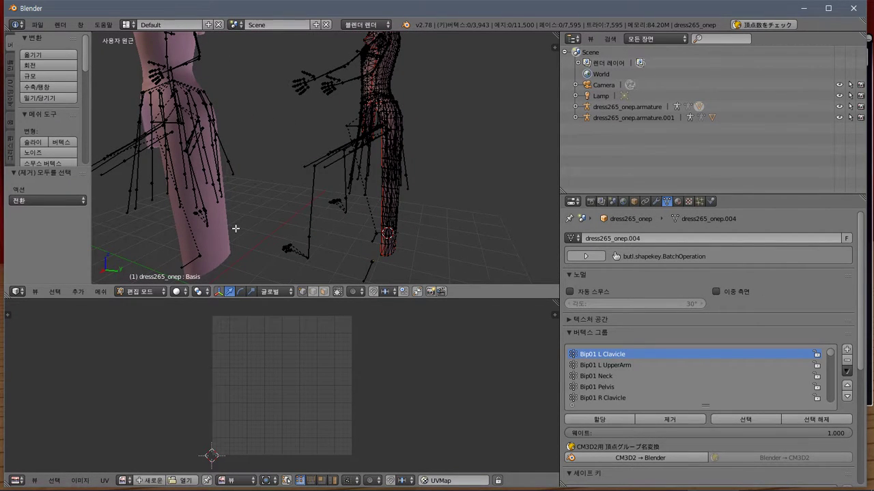
key(Tab)
key(Tab)
click(140, 291)
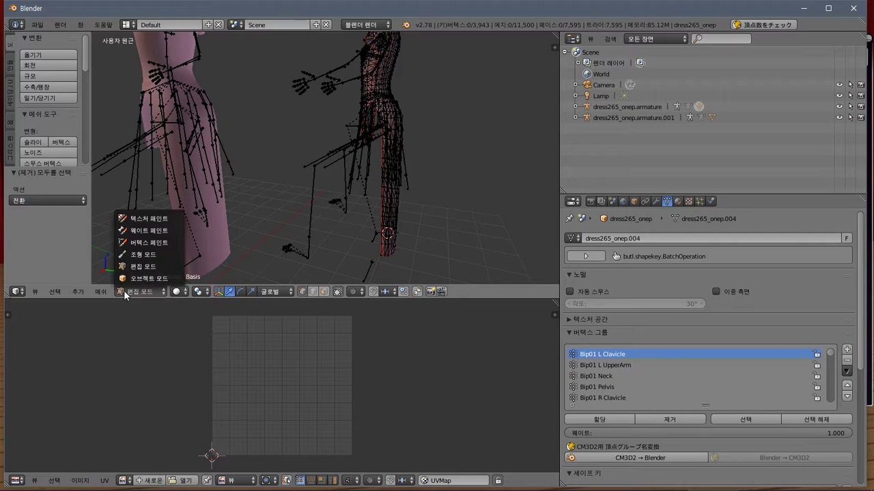
click(143, 278)
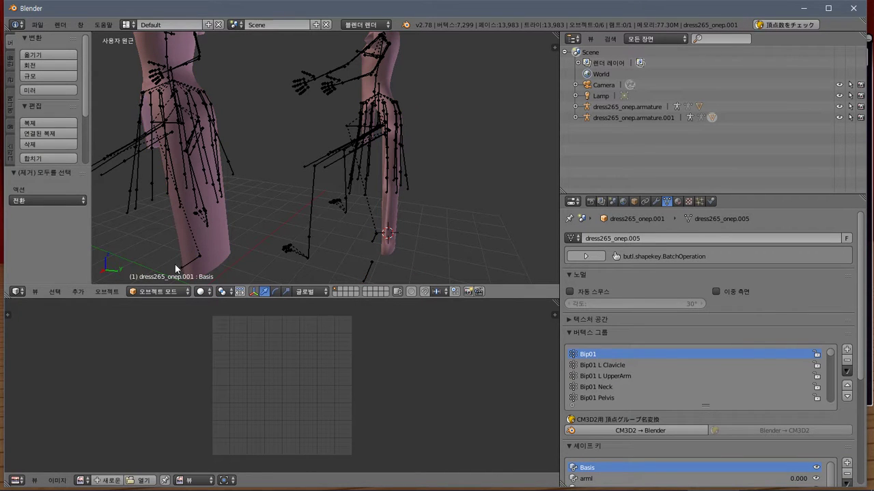
Enter Edit Mode on dress265_onep.001 and select its entire mesh
right_click(219, 236)
key(Tab)
middle_drag(219, 235, 287, 206)
key(a)
key(KP_5)
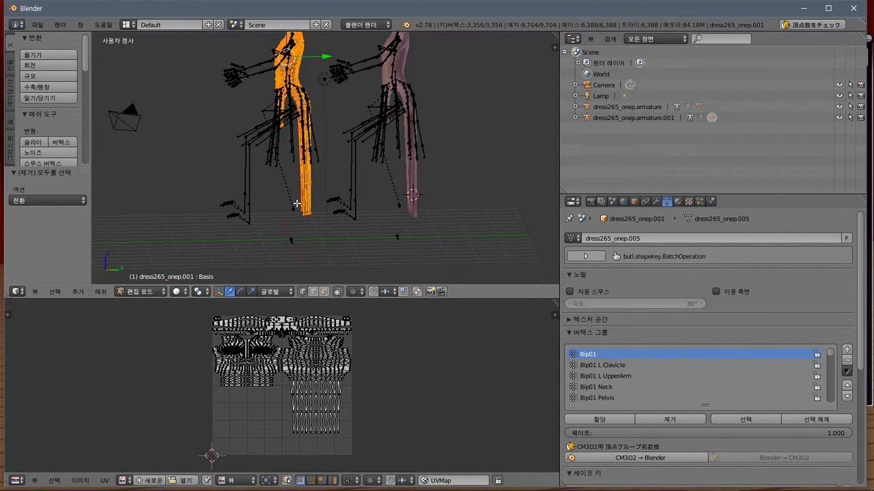
Deselect the mesh and try to box-select the long rear skirt section from the right orthographic view
key(KP_3)
shift+middle_drag(307, 62, 347, 92)
scroll(390, 162, up, 4)
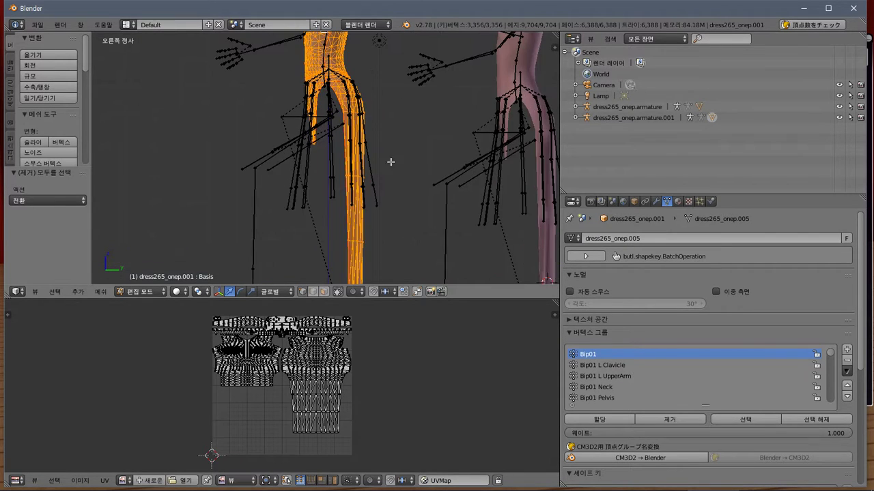
key(a)
shift+middle_drag(408, 199, 408, 170)
scroll(407, 170, down, 1)
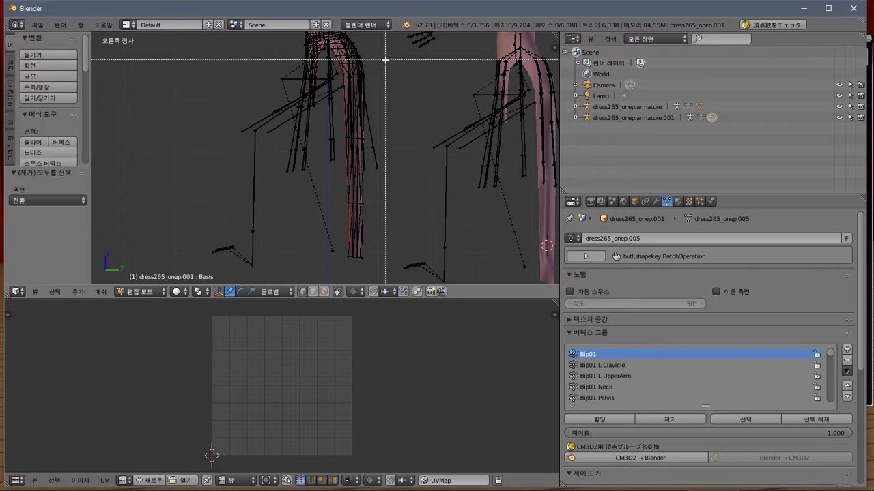
drag(389, 69, 336, 282)
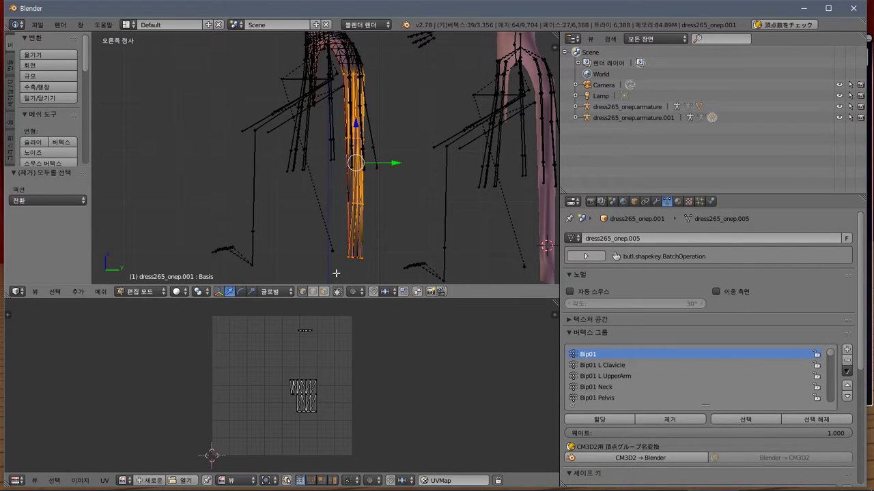
middle_drag(321, 189, 296, 182)
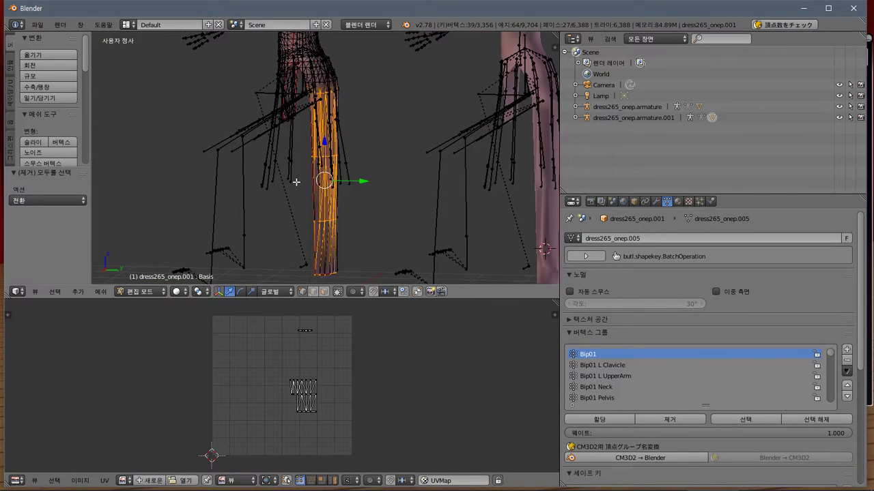
key(a)
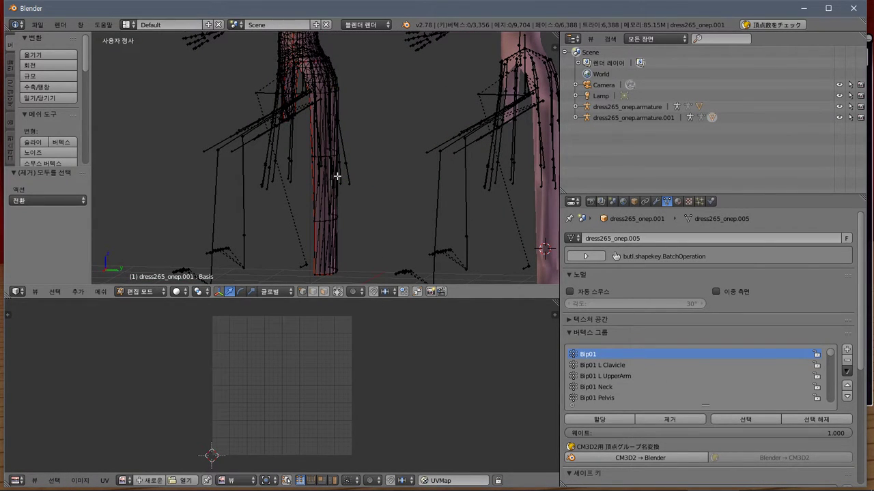
Box-select the long rear skirt section from the right orthographic view and examine its faces in the UV layout
key(KP_3)
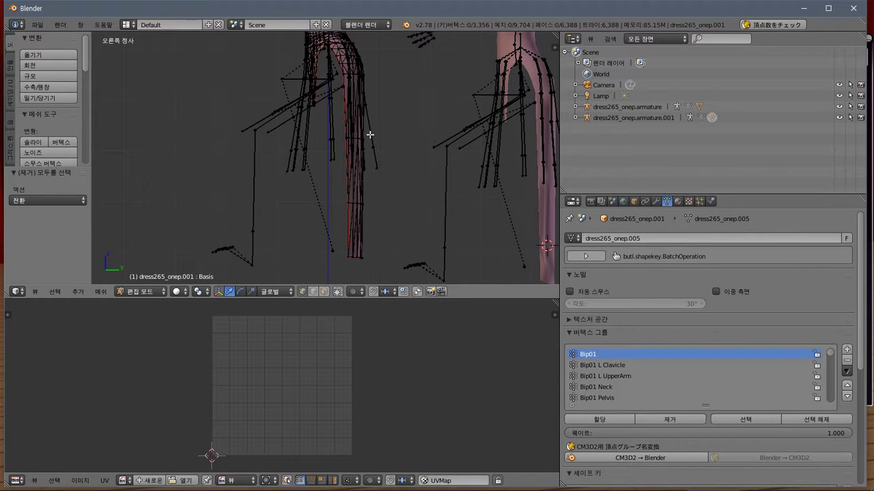
key(b)
drag(376, 72, 331, 275)
scroll(336, 311, up, 6)
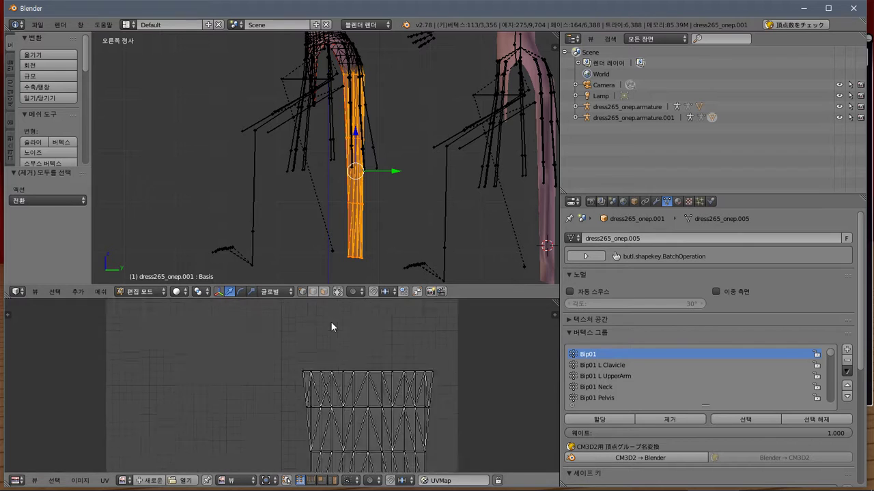
middle_drag(332, 316, 319, 465)
scroll(320, 313, up, 2)
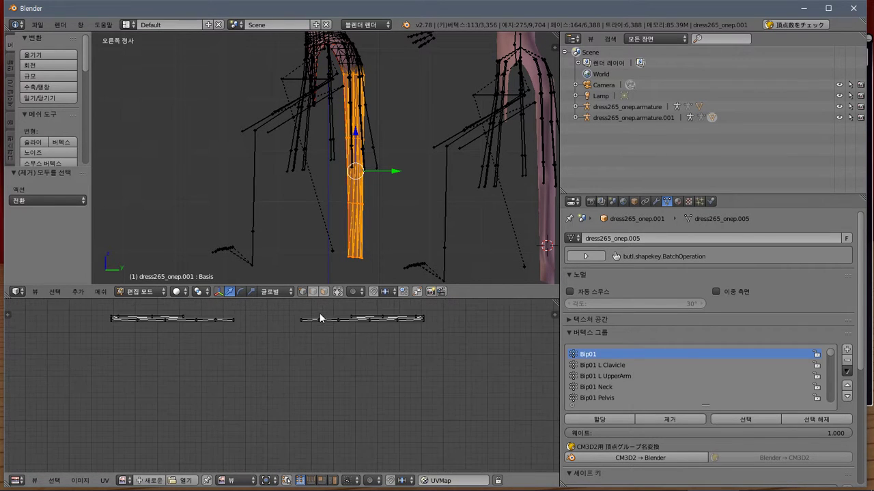
middle_drag(320, 314, 267, 437)
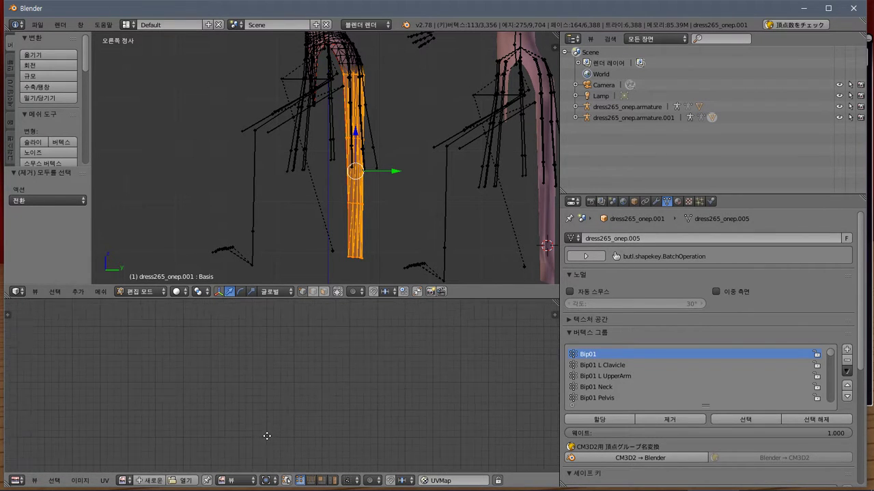
middle_drag(362, 178, 327, 197)
scroll(327, 198, down, 3)
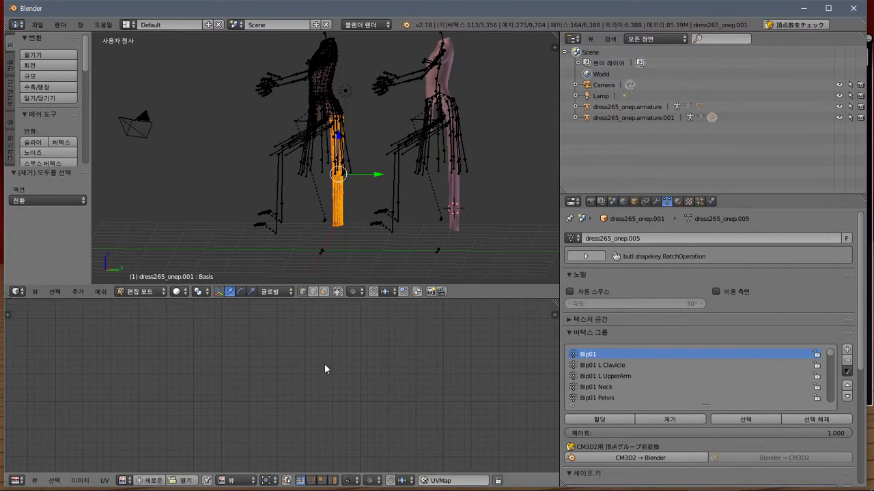
scroll(325, 362, down, 2)
scroll(354, 60, up, 6)
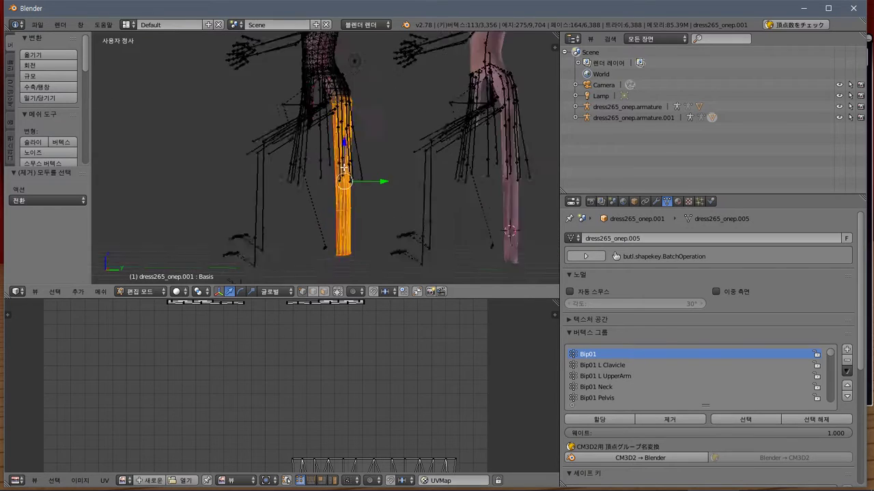
Deselect the skirt, box-select the vertex ring at its upper bend, try adding the ring below, and undo that addition
key(a)
shift+middle_drag(369, 88, 368, 120)
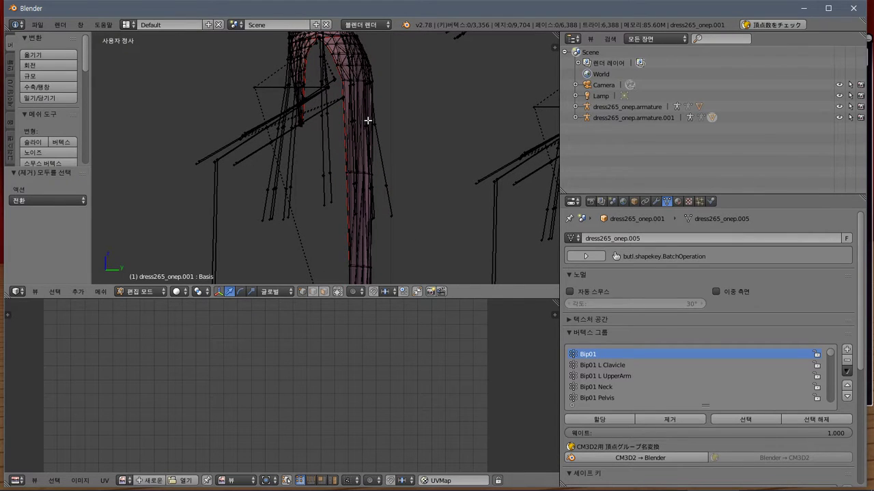
drag(331, 74, 400, 109)
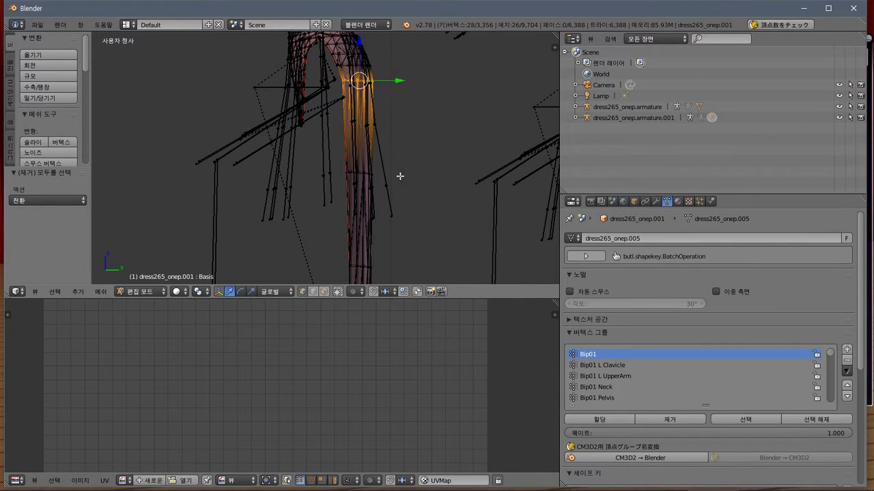
scroll(348, 368, down, 2)
middle_drag(351, 462, 342, 308)
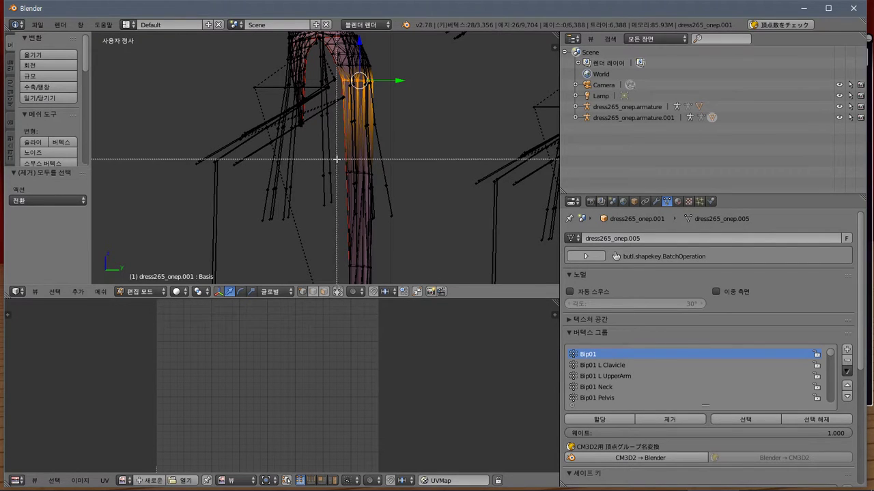
drag(336, 159, 394, 226)
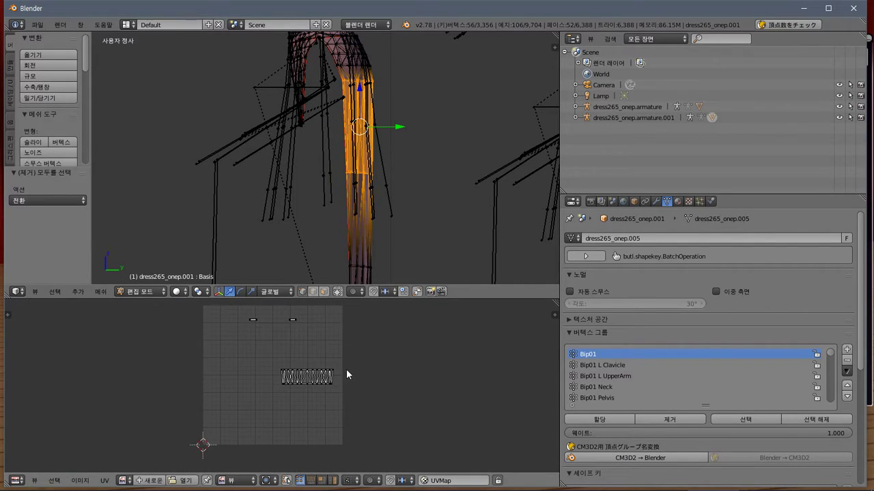
scroll(345, 368, up, 1)
key(ctrl+z)
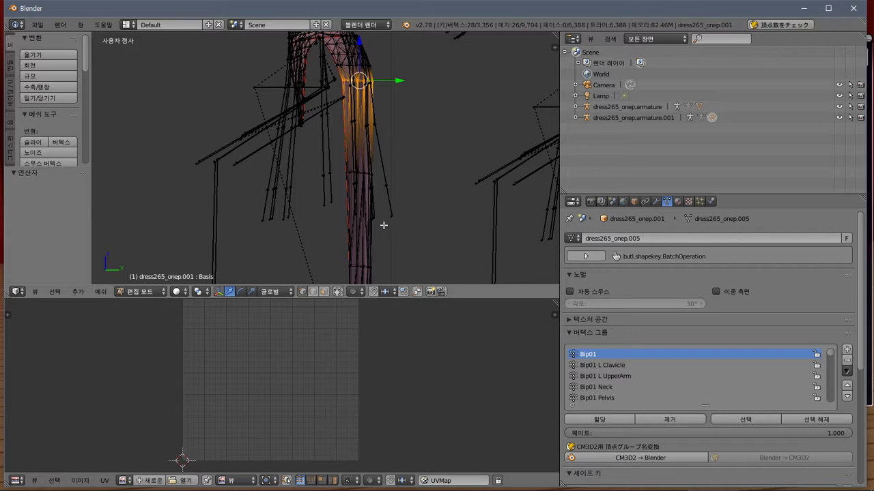
Extend the selection to the lower, hem and middle vertex rings so the whole long rear skirt section is selected
drag(332, 243, 390, 295)
middle_drag(316, 343, 312, 319)
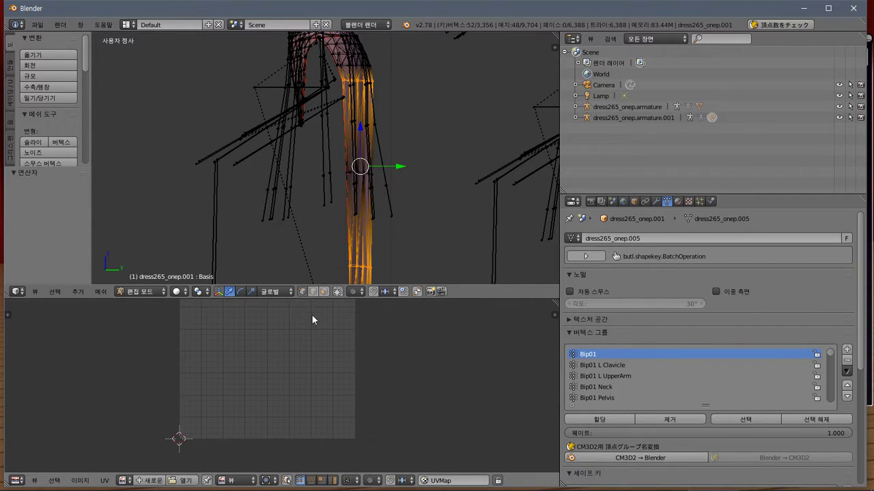
shift+middle_drag(334, 240, 325, 138)
key(b)
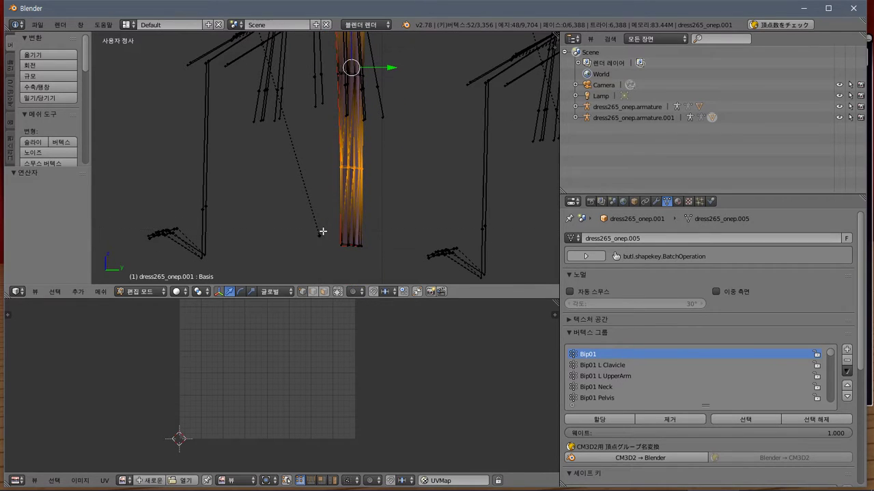
drag(322, 231, 374, 276)
middle_drag(308, 348, 318, 392)
scroll(311, 259, up, 3)
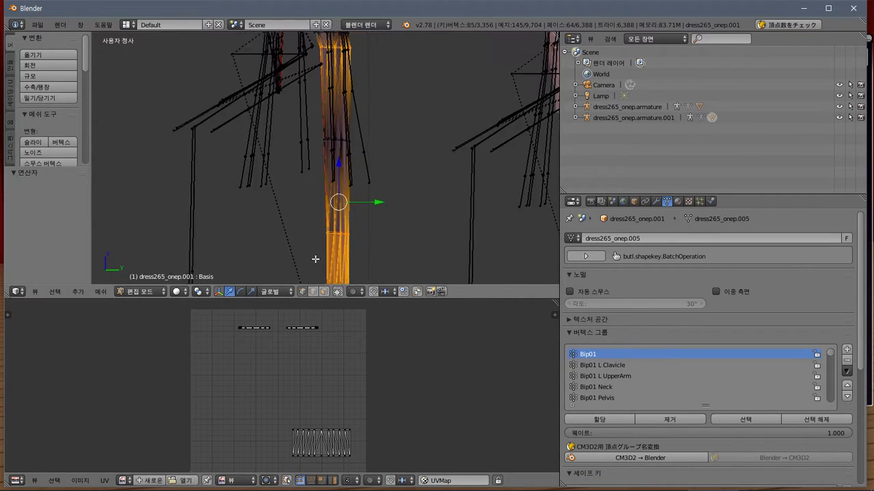
key(b)
drag(308, 136, 369, 187)
middle_drag(368, 187, 342, 180)
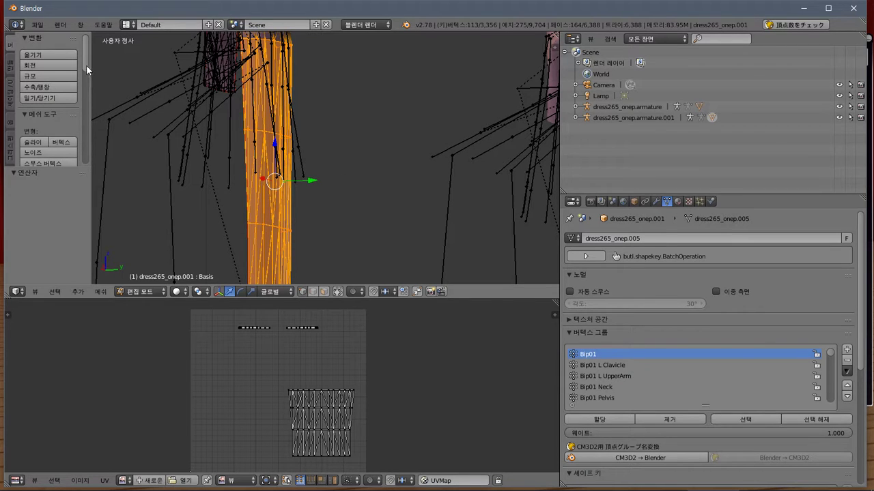
Try subdividing the whole long rear skirt section with one cut, inspect the denser mesh, and undo the subdivision
drag(86, 64, 94, 120)
click(55, 97)
scroll(339, 202, up, 2)
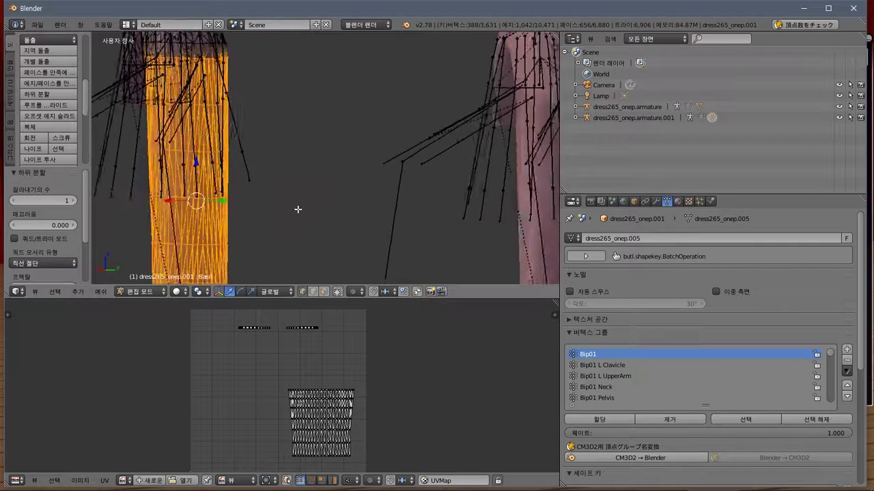
middle_drag(298, 210, 276, 210)
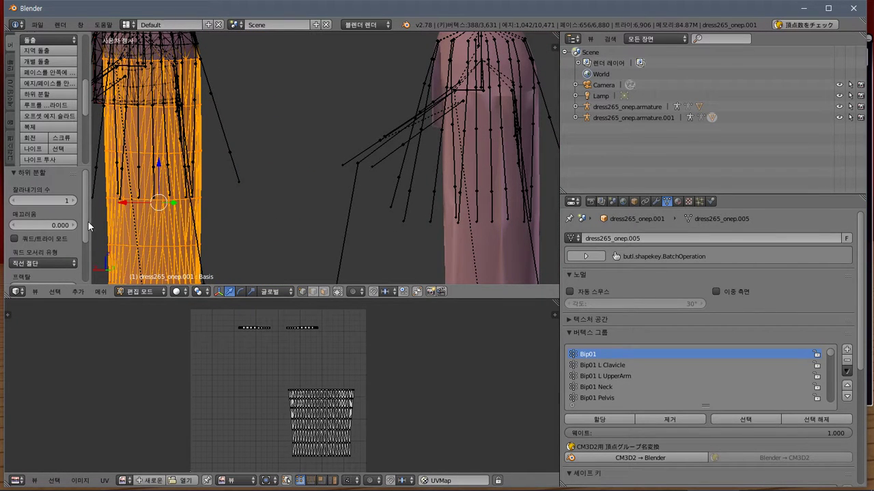
drag(87, 224, 84, 280)
key(ctrl+z)
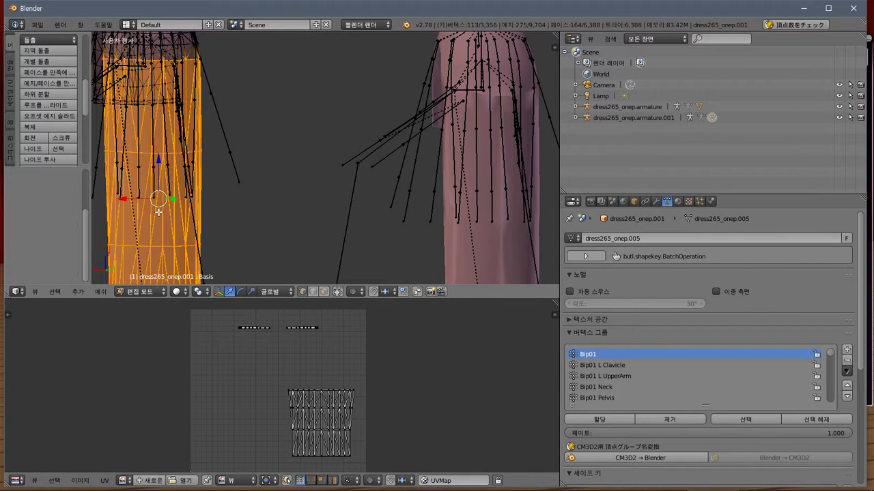
In edge select mode, select only the vertical and diagonal edges of the rear skirt's middle band and subdivide them once
shift+middle_drag(159, 212, 280, 203)
key(a)
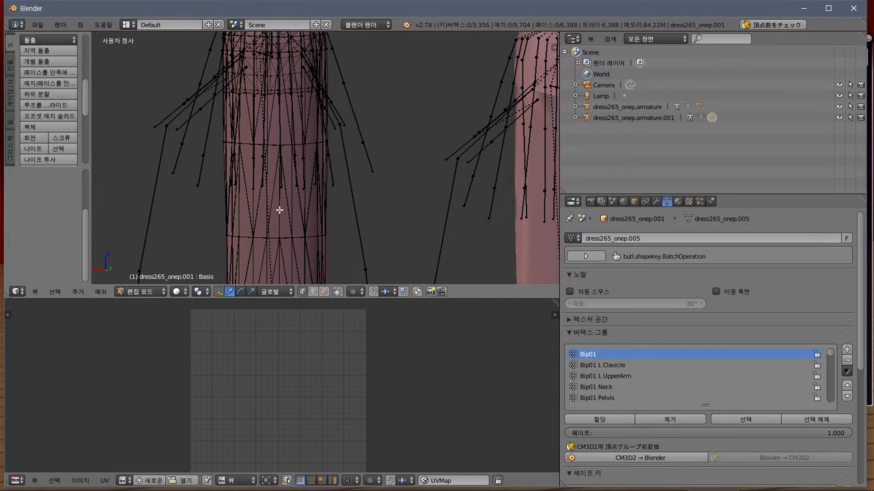
click(313, 293)
key(b)
drag(211, 189, 362, 215)
scroll(51, 125, down, 5)
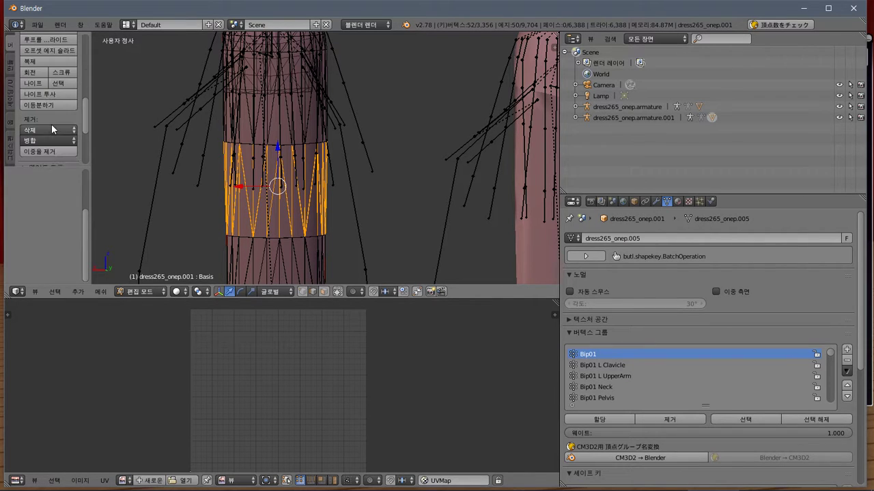
scroll(52, 130, up, 1)
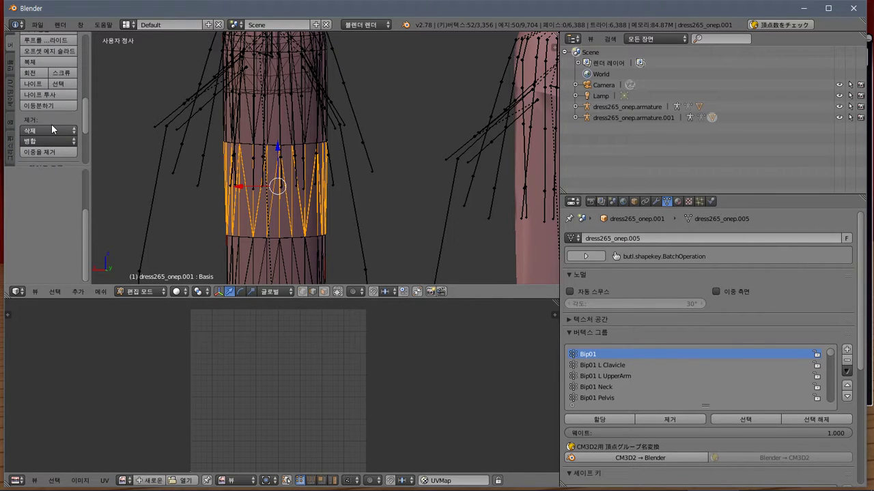
scroll(52, 129, up, 1)
scroll(38, 95, up, 1)
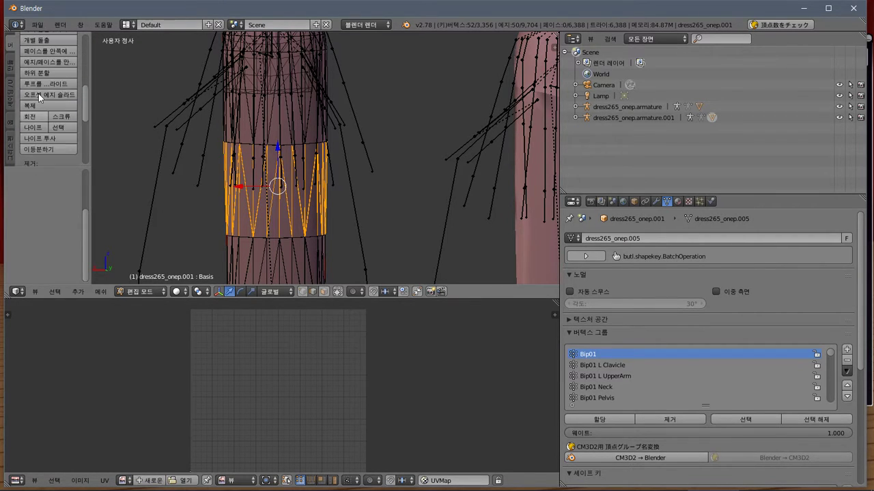
click(43, 76)
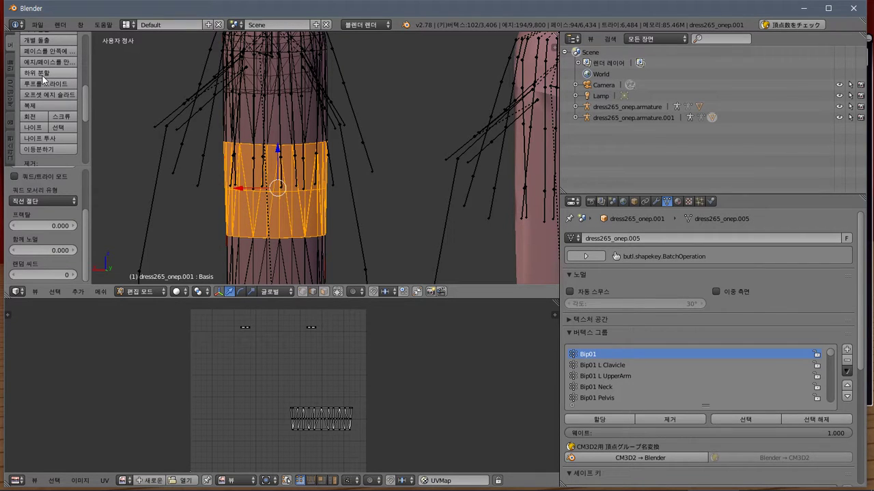
middle_drag(286, 204, 310, 204)
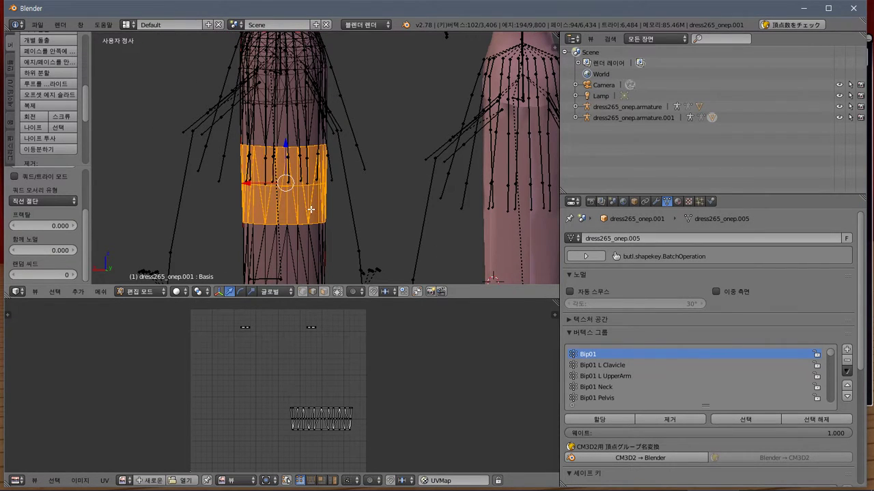
scroll(311, 210, up, 3)
scroll(310, 209, down, 2)
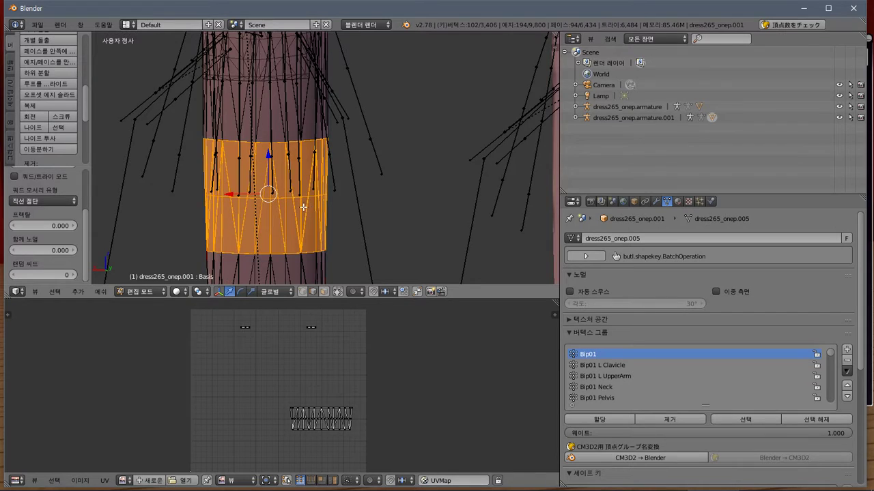
middle_drag(303, 207, 376, 117)
Replace the selection with the cross edges of the rear skirt's upper band and subdivide them once
key(a)
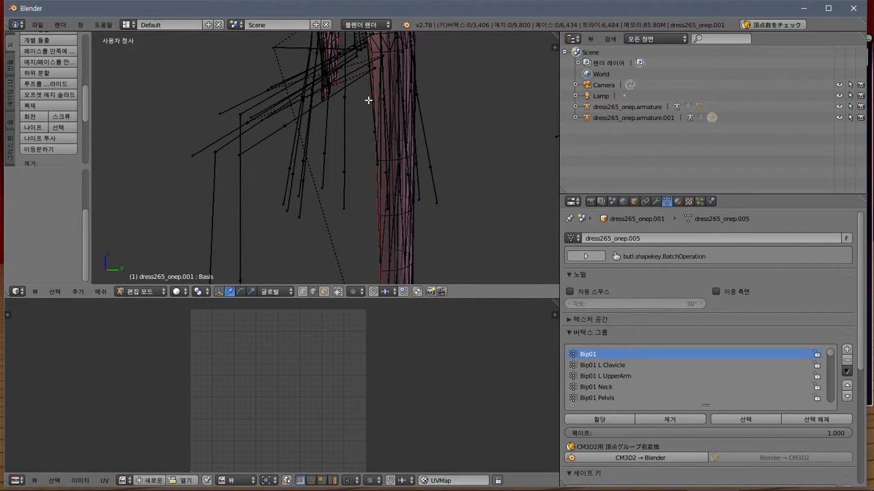
drag(436, 101, 445, 111)
middle_drag(445, 111, 350, 116)
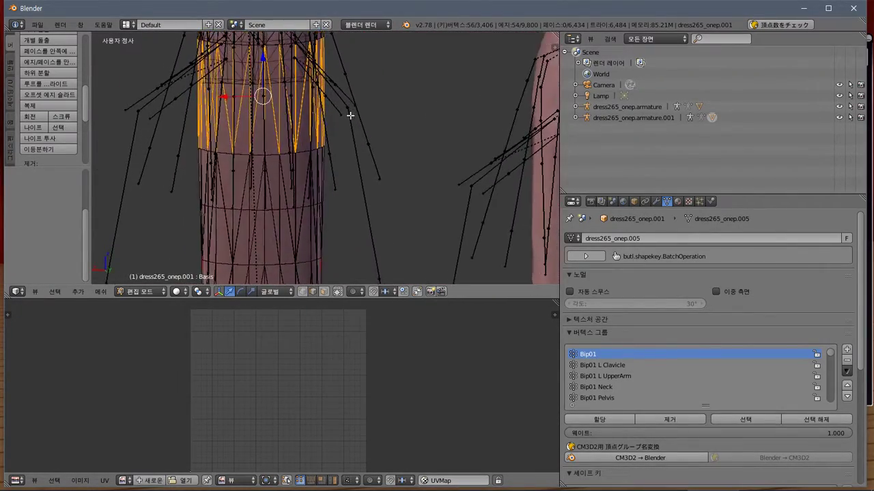
click(53, 74)
middle_drag(245, 152, 288, 147)
shift+middle_drag(311, 230, 321, 102)
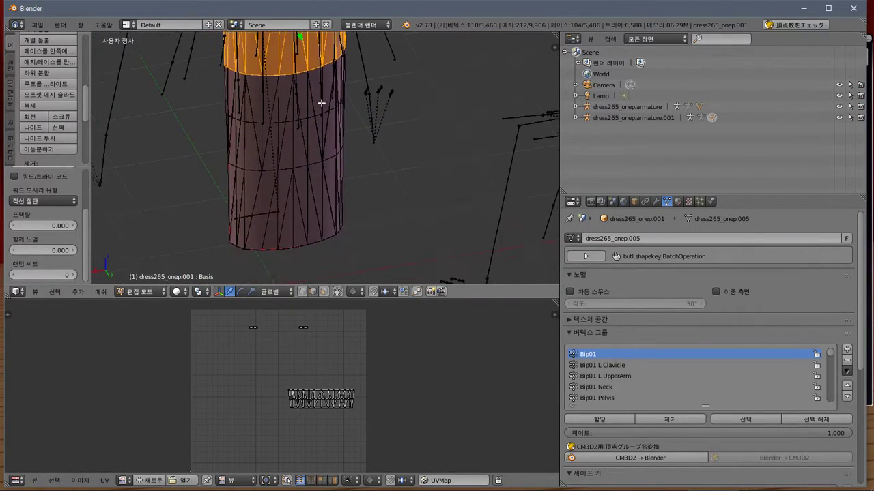
Select the cross edges of the rear skirt's lowest band, subdivide them once, check the result, and deselect everything
middle_drag(323, 214, 411, 179)
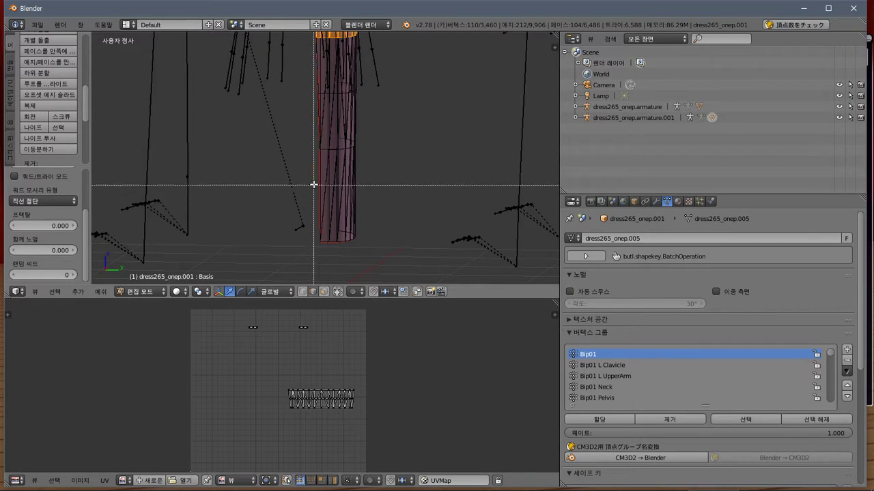
key(a)
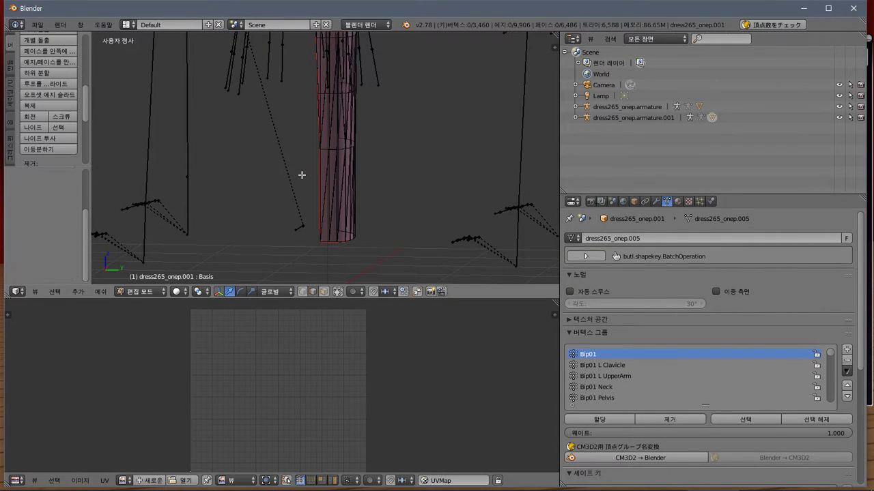
key(l)
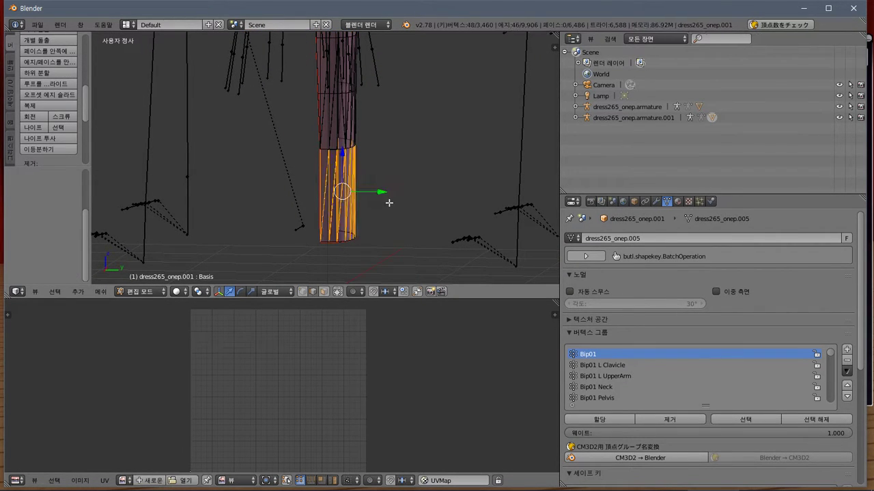
click(43, 74)
scroll(240, 189, up, 5)
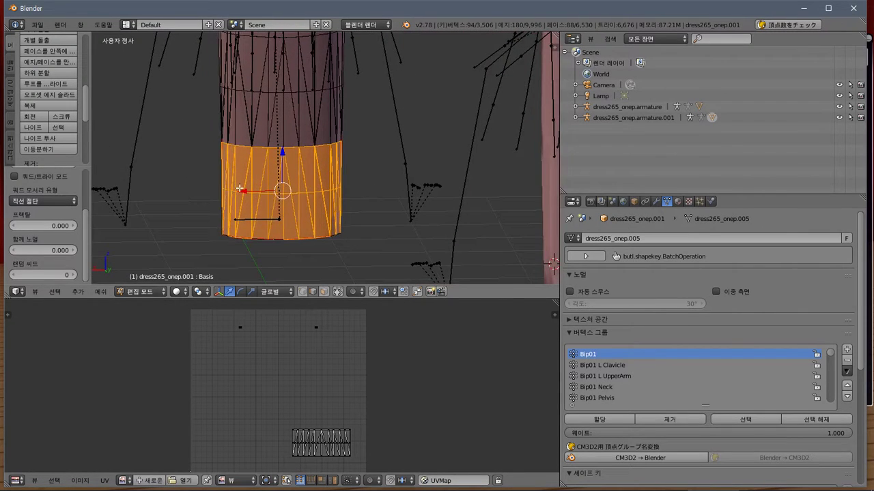
scroll(240, 190, down, 1)
shift+middle_drag(275, 170, 275, 255)
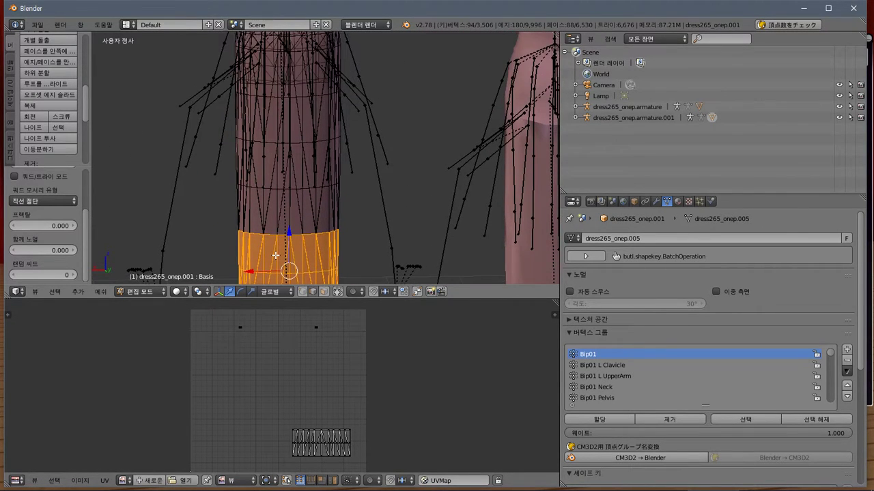
scroll(275, 255, down, 3)
scroll(279, 248, up, 2)
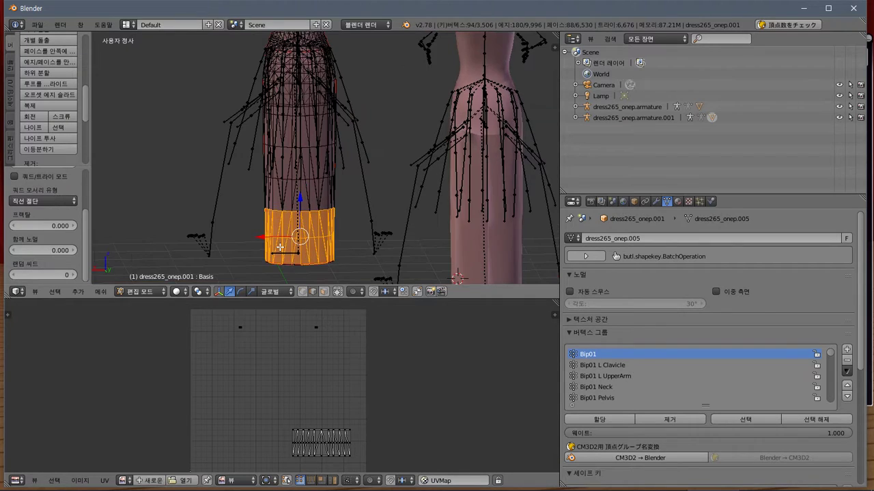
middle_drag(279, 247, 269, 154)
key(a)
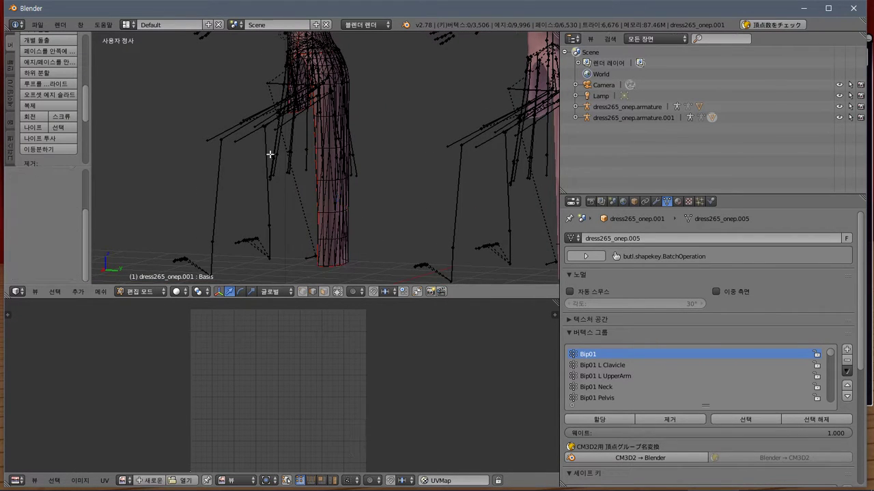
In Object Mode, export the subdivided dress as CM3D2 over dress265_onep_lilly.model and inspect it from behind in the game
click(136, 292)
click(164, 278)
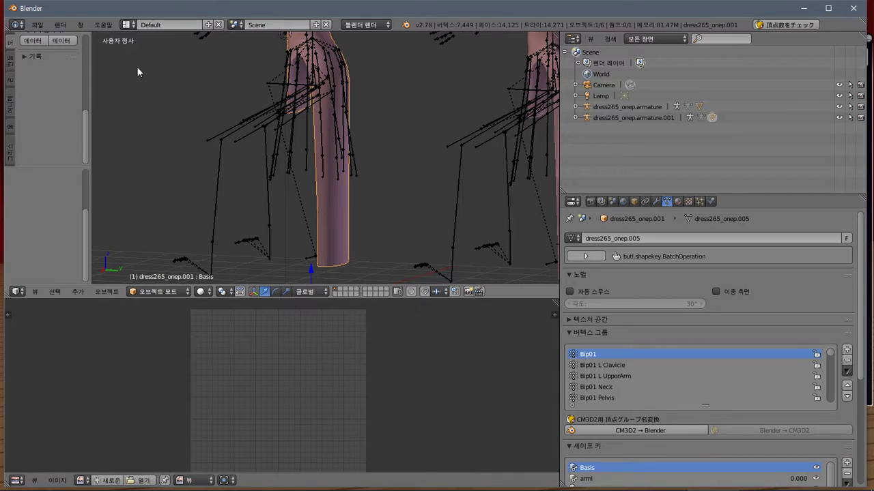
click(37, 25)
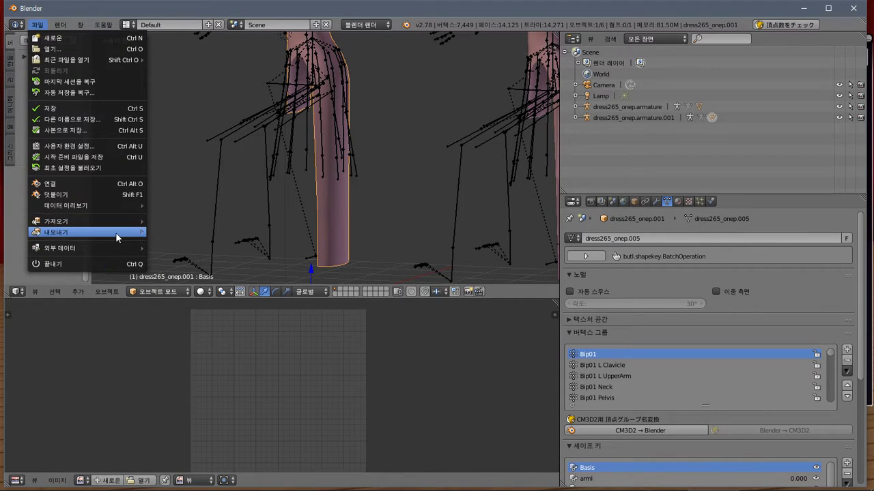
mouse_move(136, 226)
click(220, 333)
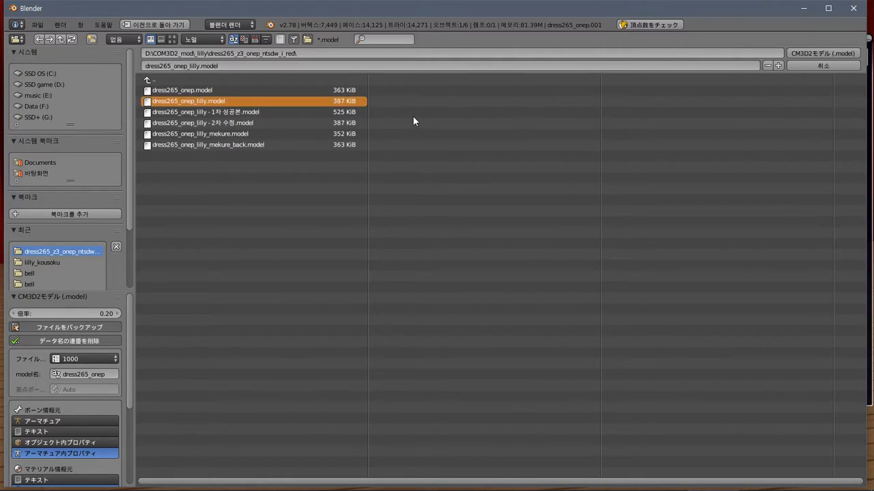
click(842, 53)
key(alt+Tab)
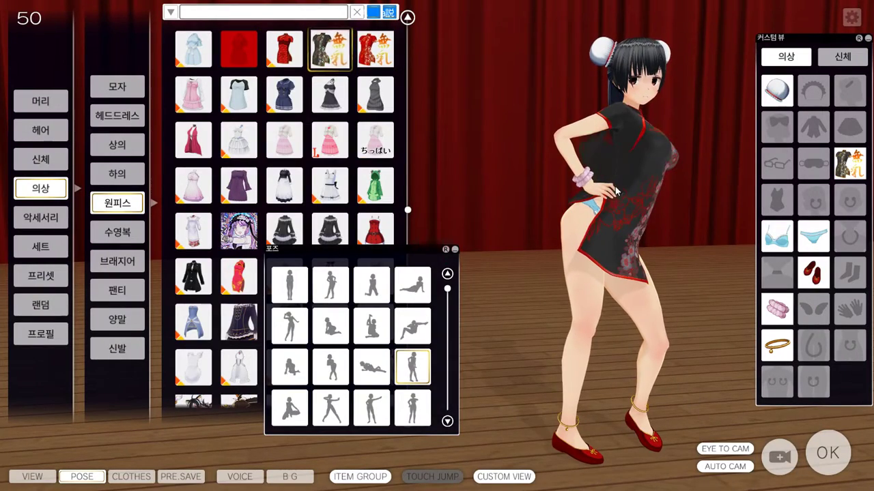
right_drag(775, 246, 725, 237)
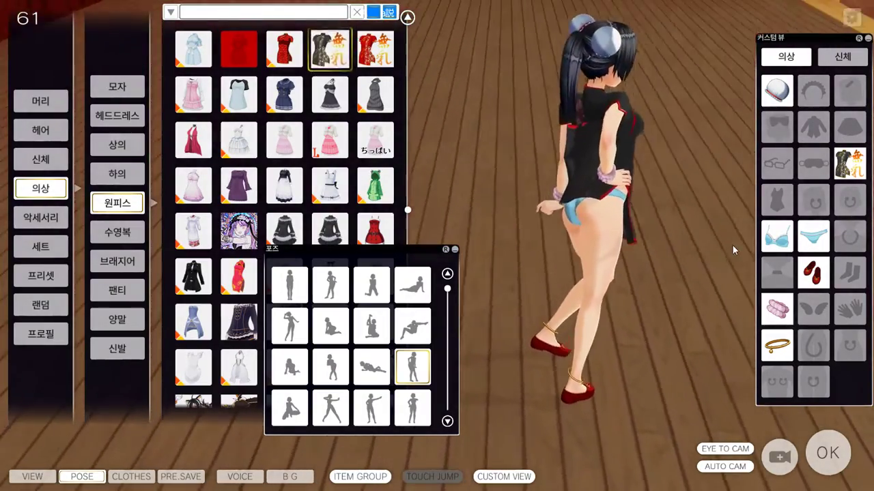
Back in Blender, enter Weight Paint mode and examine the dress's weights group by group down to Uppertwist_R
key(alt+Tab)
middle_drag(286, 156, 237, 171)
click(151, 292)
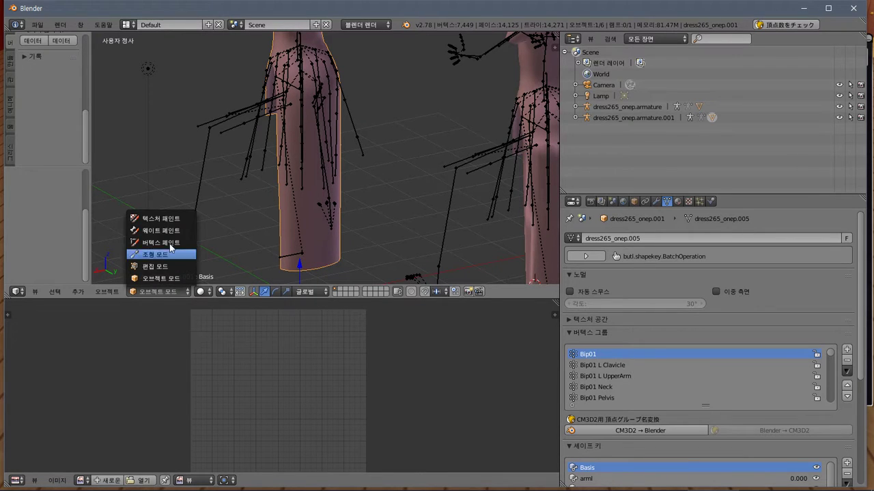
click(172, 231)
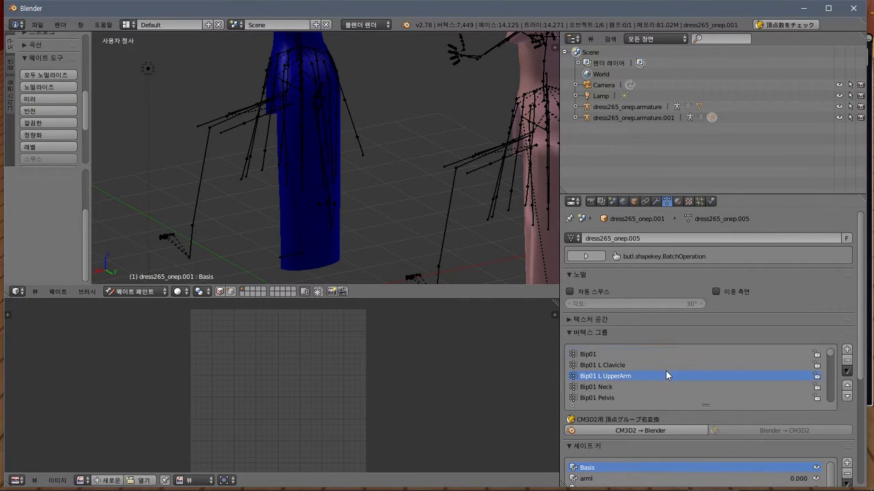
key(Down)
key(Down)
key(Down)
key(Down)
key(Down)
key(Down)
key(Down)
key(Down)
key(Down)
key(Down)
key(Down)
key(Down)
key(Down)
key(Down)
key(Down)
key(Down)
key(Down)
key(Down)
key(Down)
key(Down)
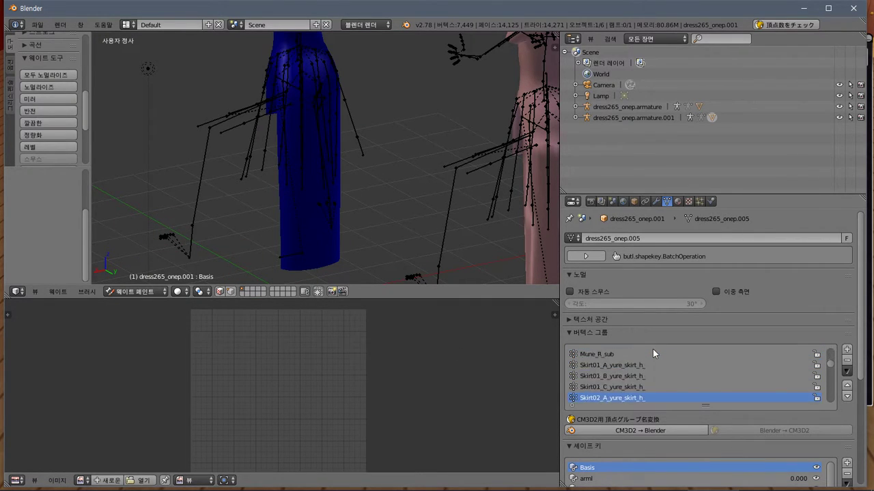
key(Down)
key(Down)
key(Down)
key(Down)
key(Down)
key(Down)
key(Down)
key(Down)
key(Down)
key(Down)
key(Down)
key(Down)
key(Down)
key(Down)
key(Down)
key(Down)
key(Down)
key(Down)
key(Down)
key(Down)
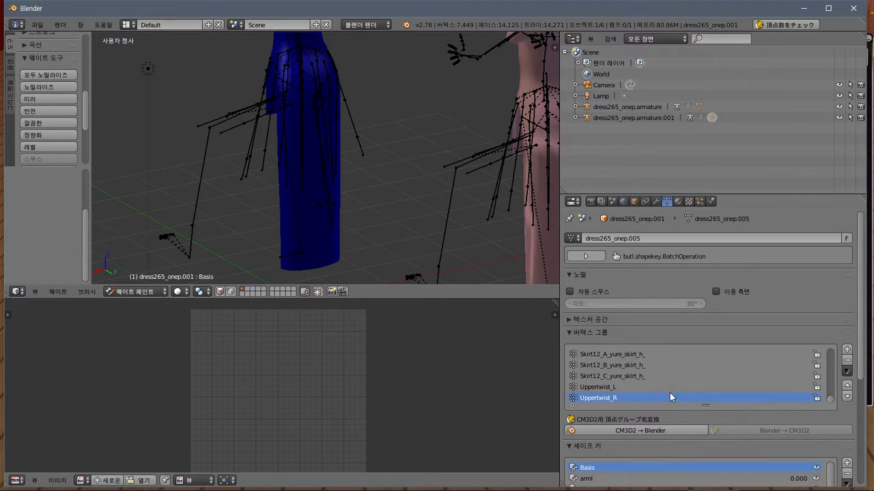
Put the dress's armature in Pose Mode, select its Bip01 Footsteps bone, and paint that bone's weight onto the long rear skirt's hem
key(ctrl+Tab)
right_click(283, 256)
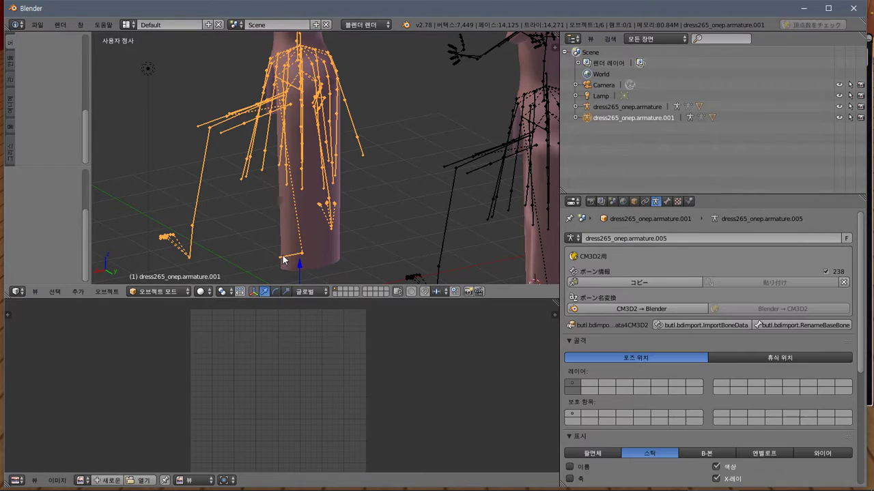
click(158, 292)
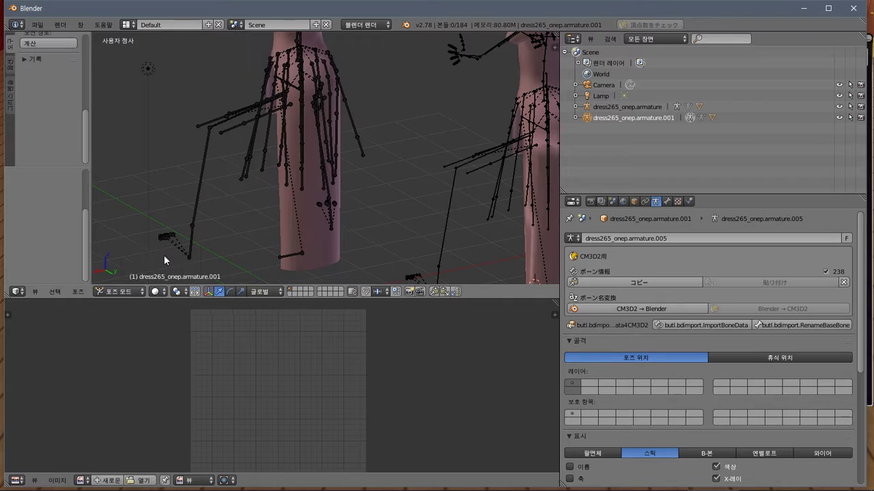
right_click(320, 248)
right_click(295, 251)
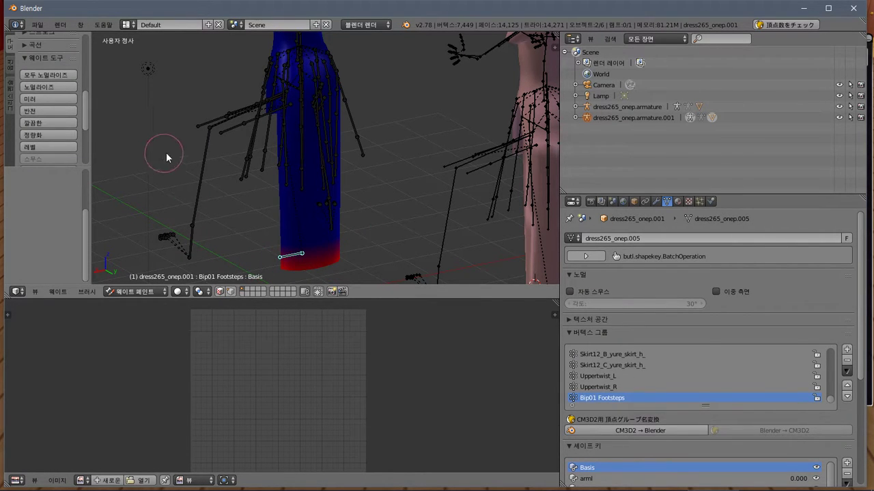
middle_drag(168, 154, 246, 189)
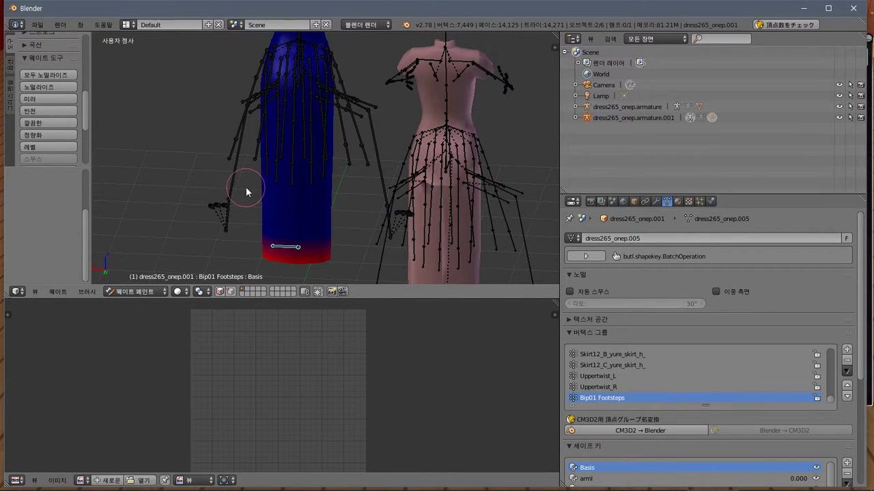
Export the reweighted dress as CM3D2 over dress265_onep_lilly.model and inspect it from several sides in the game
click(37, 25)
mouse_move(102, 233)
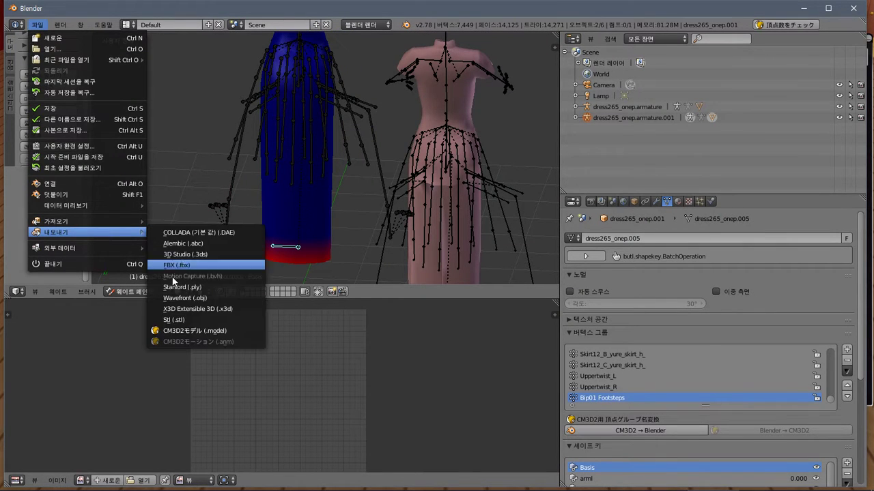
click(228, 333)
click(201, 101)
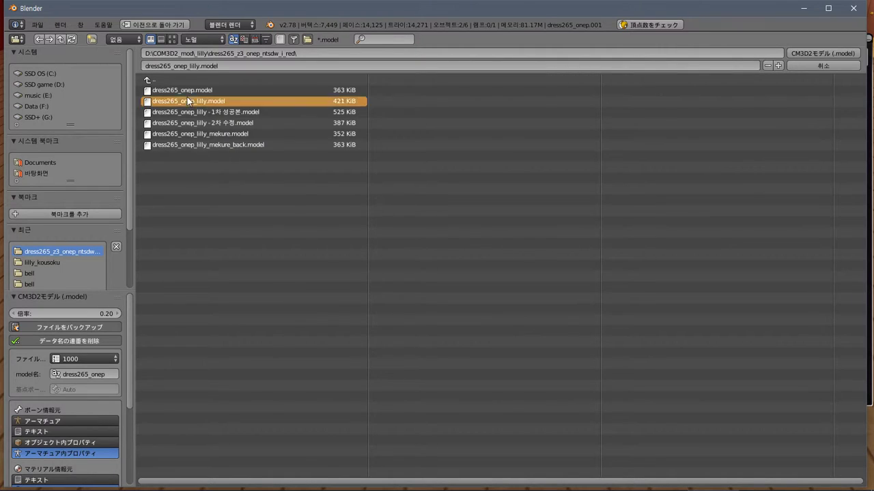
click(795, 54)
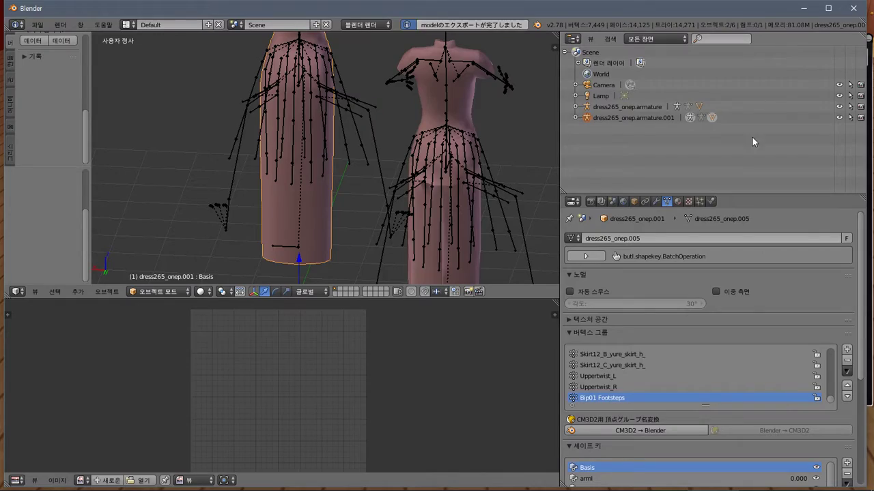
key(alt+Tab)
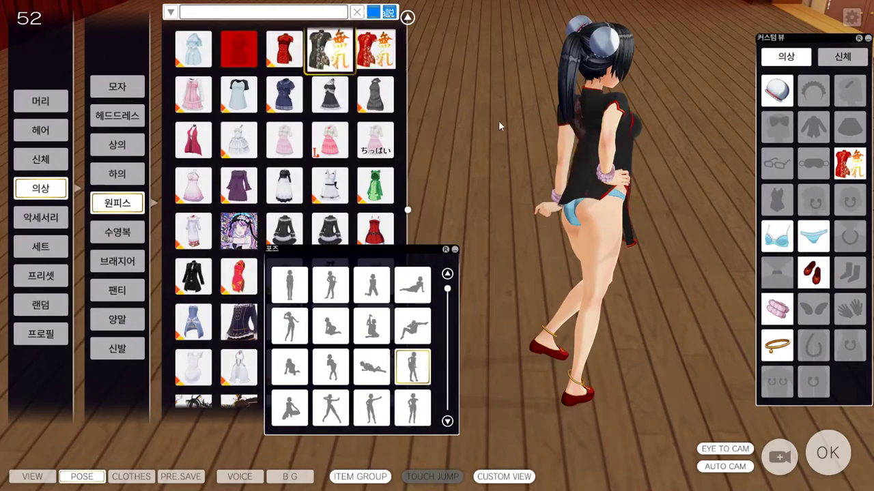
right_drag(515, 147, 821, 140)
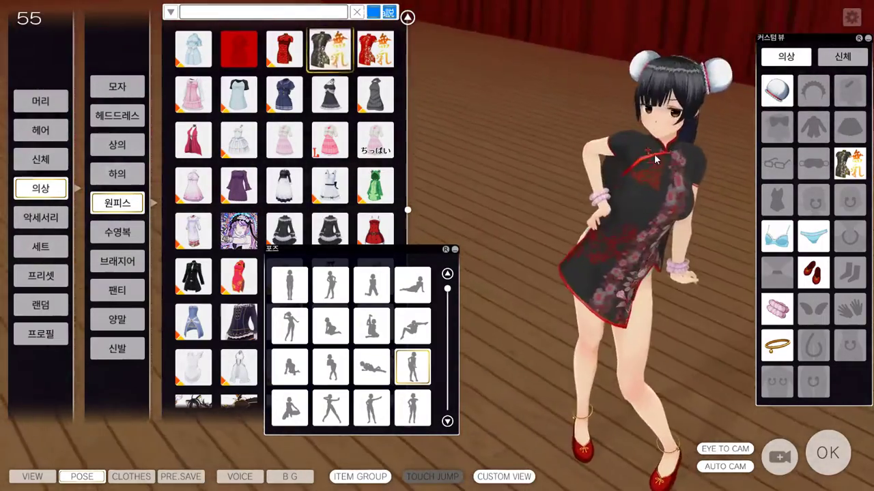
Back in Blender, return the dress to Weight Paint mode and select the Skirt07_nub bone, seen from the front
key(alt+Tab)
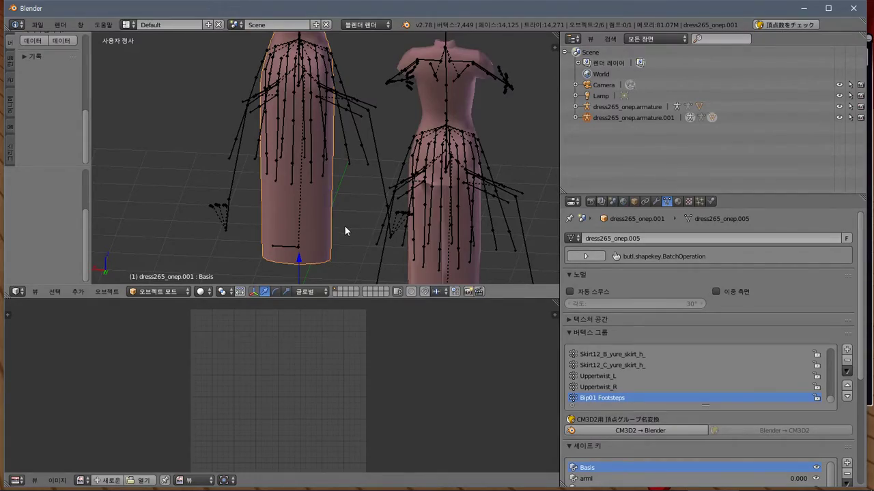
mouse_move(344, 225)
middle_down()
mouse_move(438, 236)
mouse_move(481, 227)
mouse_move(423, 243)
mouse_move(339, 235)
middle_up()
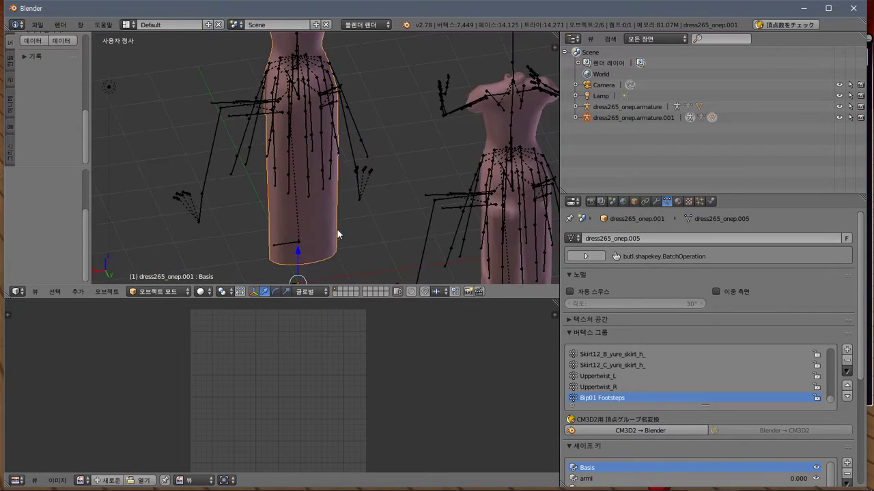
mouse_move(269, 252)
middle_down()
mouse_move(287, 250)
mouse_move(263, 255)
middle_up()
click(159, 292)
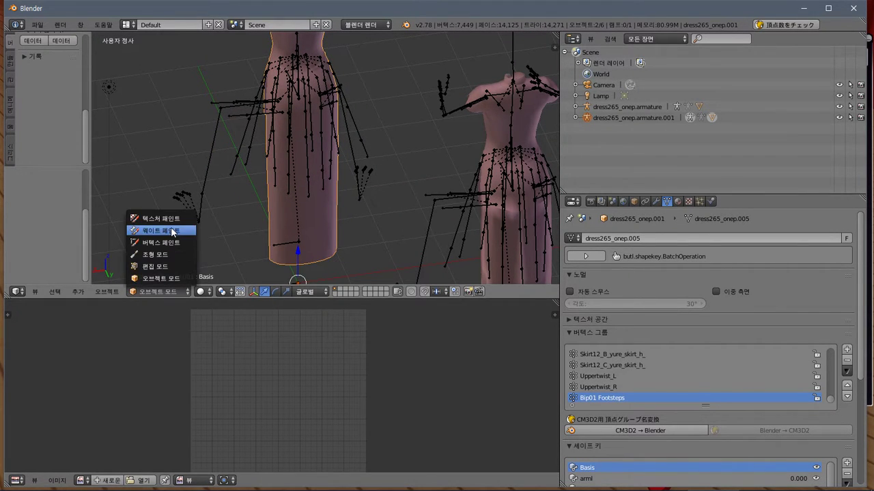
click(161, 230)
mouse_move(201, 219)
middle_down()
mouse_move(274, 205)
mouse_move(262, 195)
mouse_move(219, 214)
mouse_move(230, 211)
middle_up()
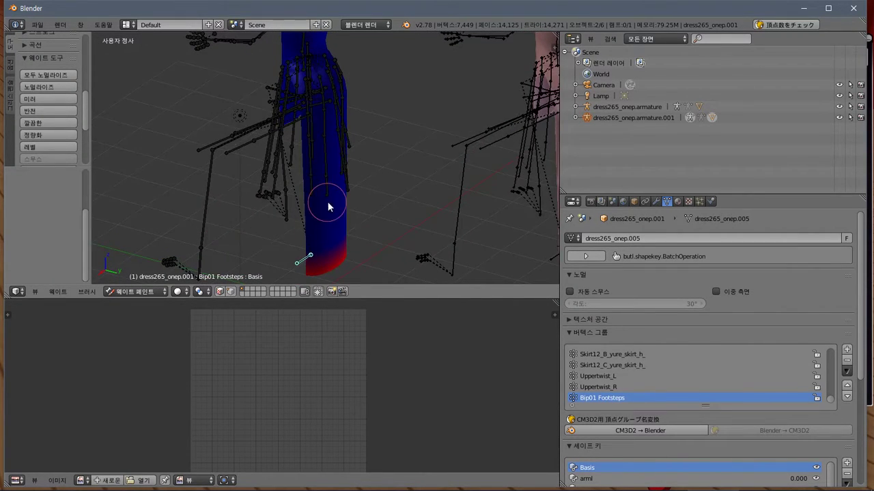
middle_drag(328, 201, 309, 195)
right_click(318, 187)
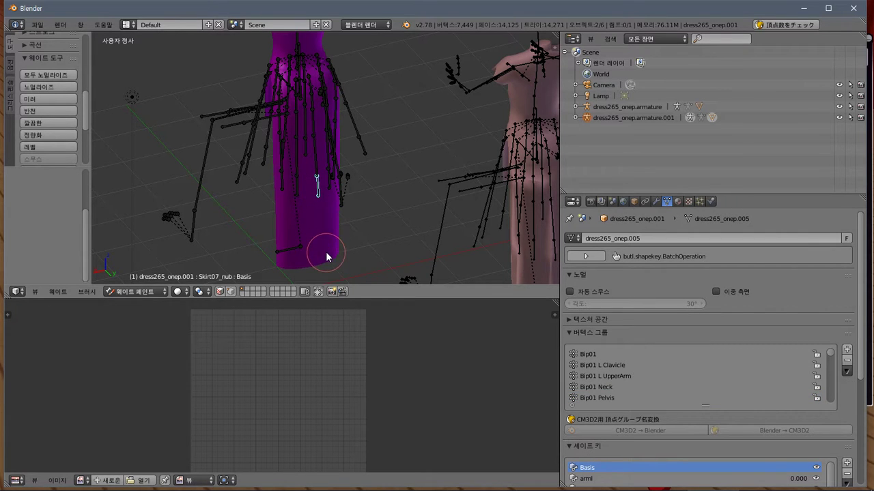
middle_drag(328, 254, 297, 195)
key(KP_3)
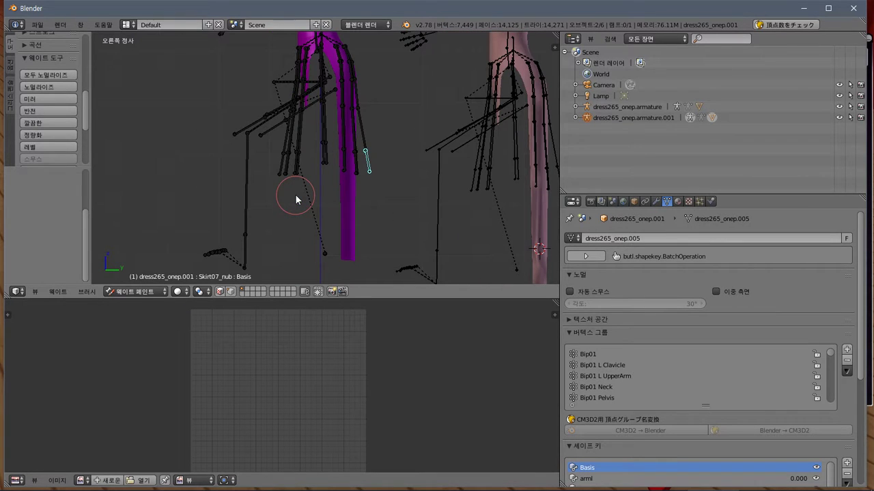
key(KP_4)
key(KP_1)
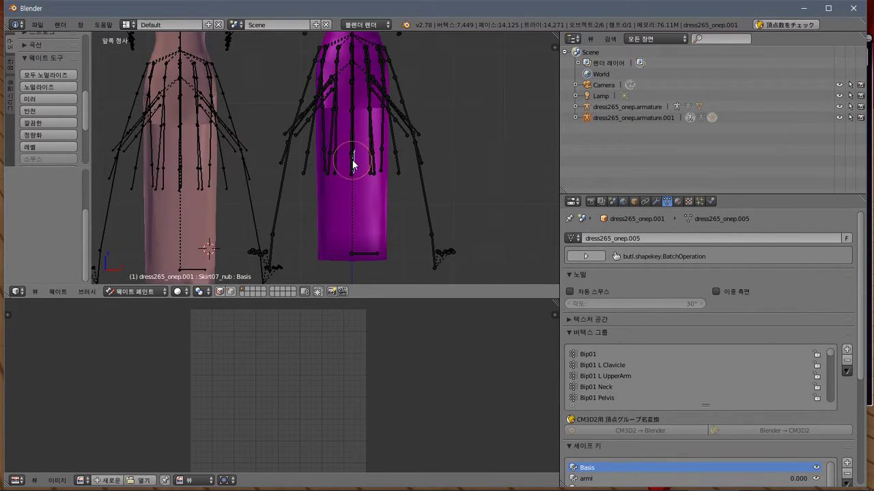
Sample the vertex groups at the skirt's lower centre and examine the Skirt06_C, Bip01 Pelvis and Skirt08_A weights
ctrl+shift+right_click(355, 165)
click(347, 189)
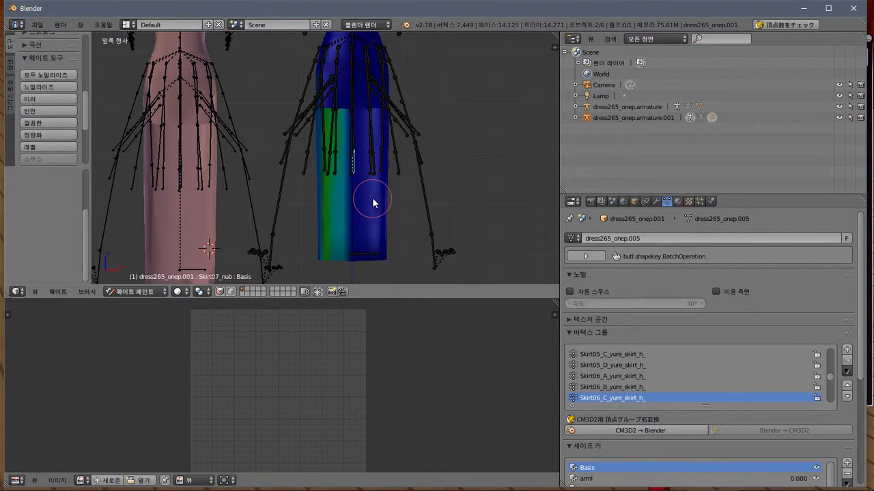
key(ctrl+z)
ctrl+shift+right_click(356, 178)
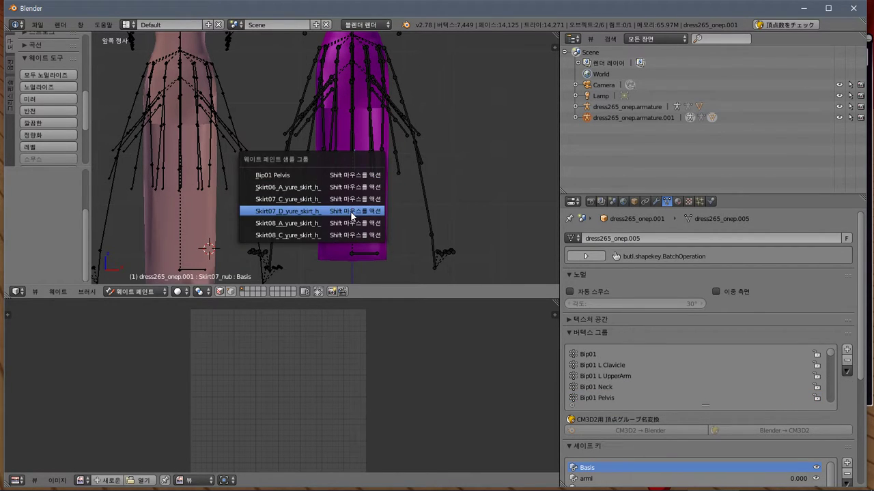
click(350, 178)
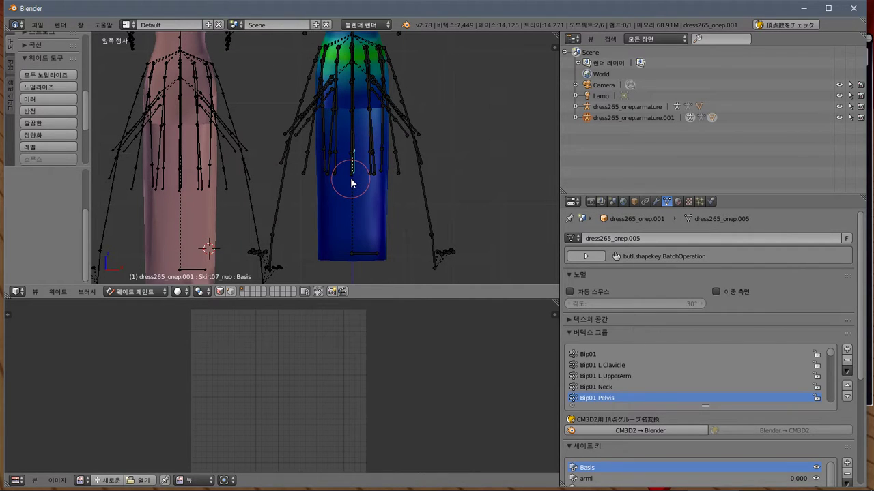
ctrl+shift+right_click(351, 180)
click(358, 233)
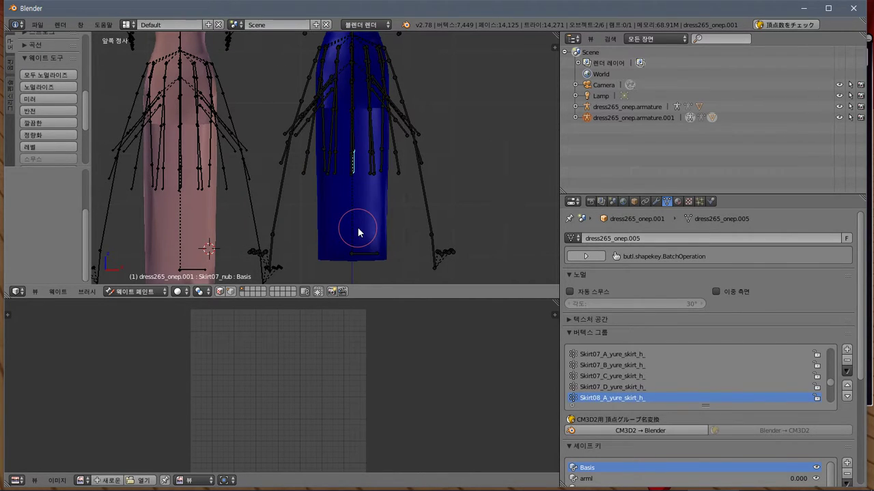
ctrl+shift+right_click(361, 216)
ctrl+shift+right_click(344, 174)
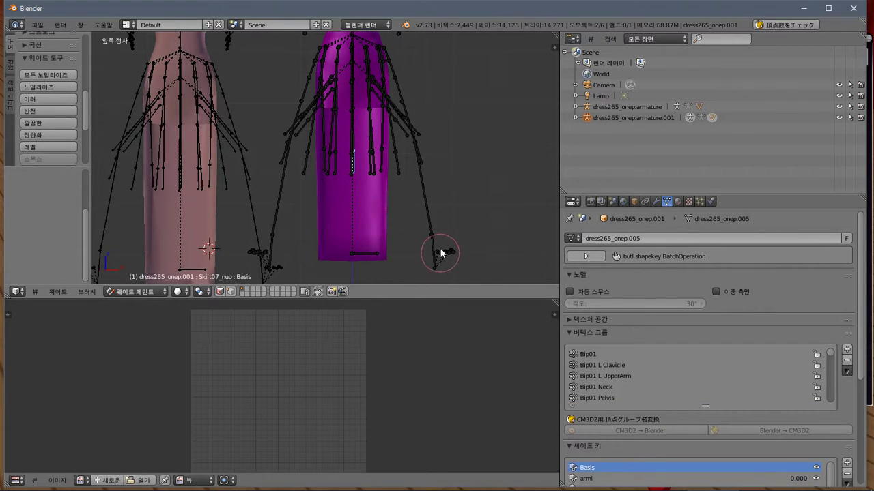
Try painting Skirt07_nub weight along the lower centre of the skirt, and undo the strokes
mouse_move(357, 189)
mouse_down()
mouse_move(353, 181)
mouse_move(351, 250)
mouse_up()
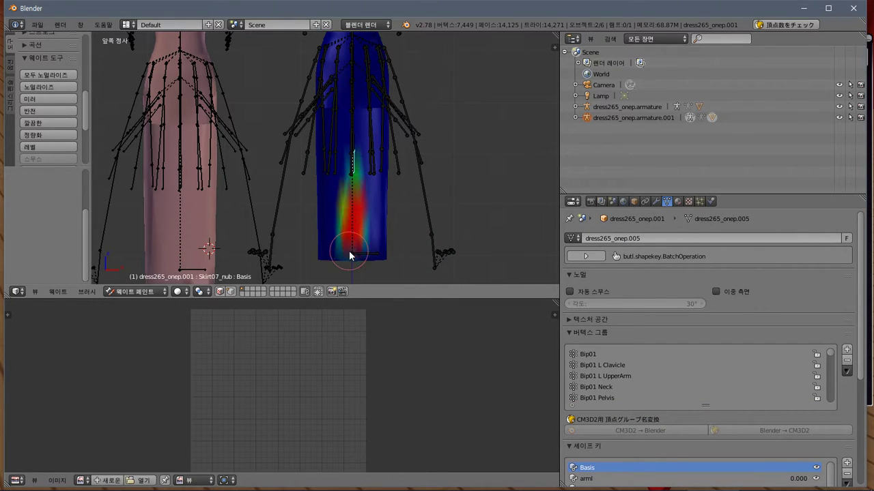
ctrl+shift+right_click(354, 164)
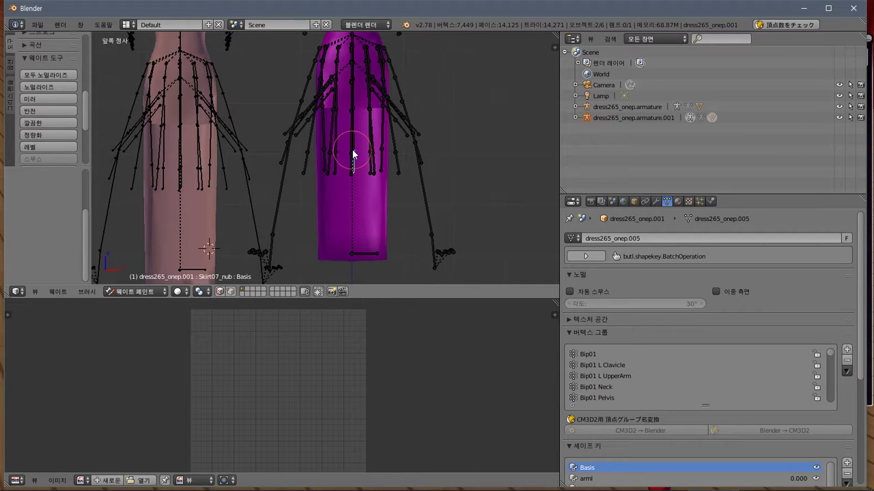
ctrl+right_click(350, 262)
drag(350, 263, 353, 217)
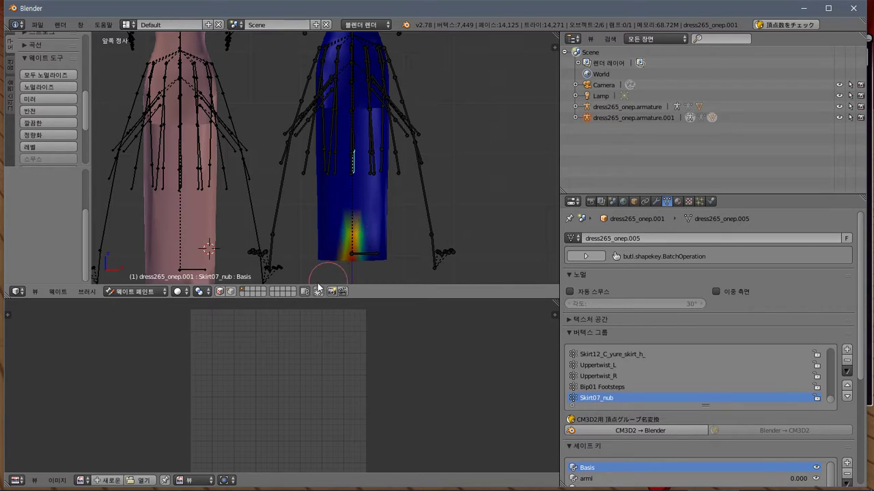
key(ctrl+z)
Show the viewport in wireframe shading and undo the remaining Skirt07_nub trial weights at the skirt's lower centre
click(180, 291)
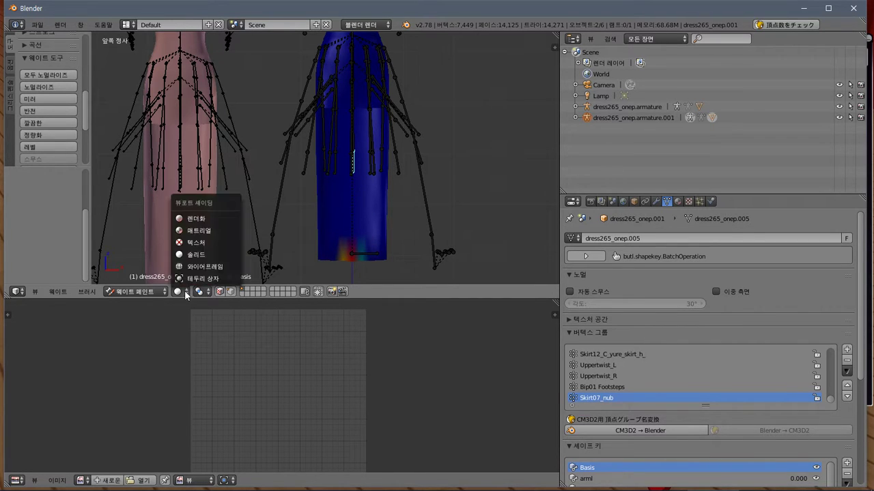
click(204, 263)
scroll(373, 228, up, 2)
shift+middle_drag(373, 237, 354, 199)
ctrl+right_click(369, 254)
ctrl+right_click(346, 269)
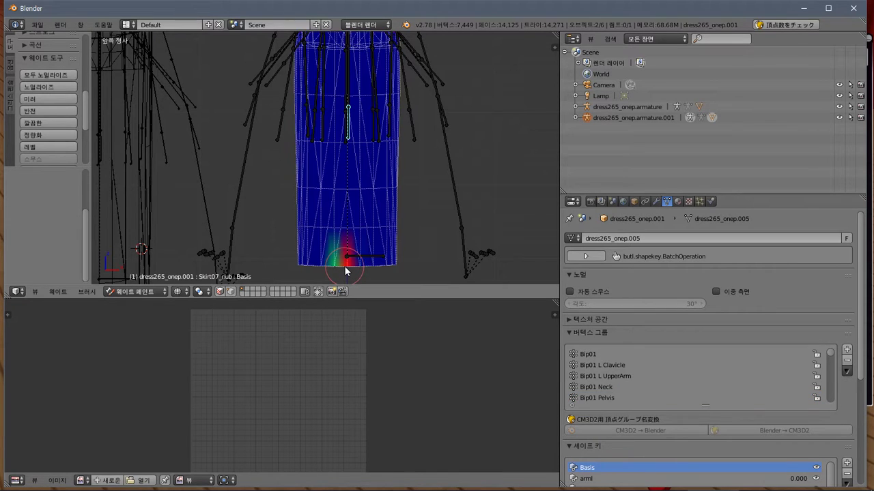
ctrl+right_click(351, 249)
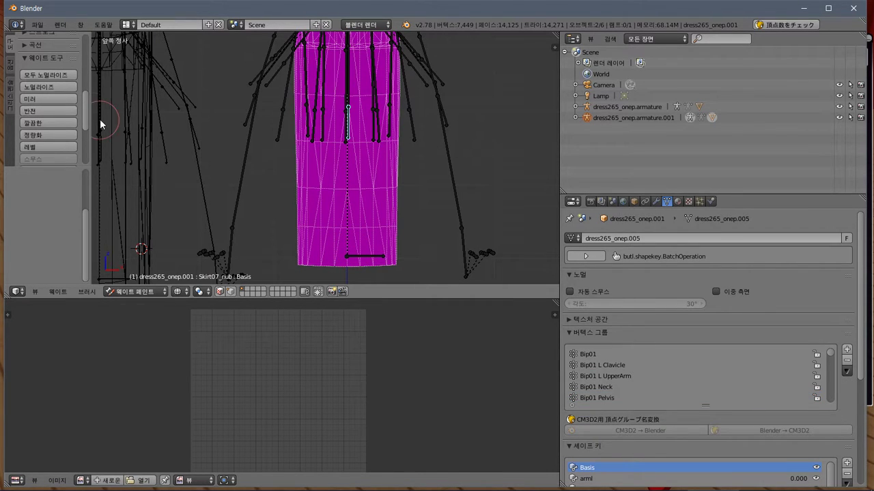
Reselect the Skirt07_nub bone and paint its weight at 1.000 up the skirt's centre line from the hem
drag(83, 119, 94, 52)
drag(56, 147, 46, 147)
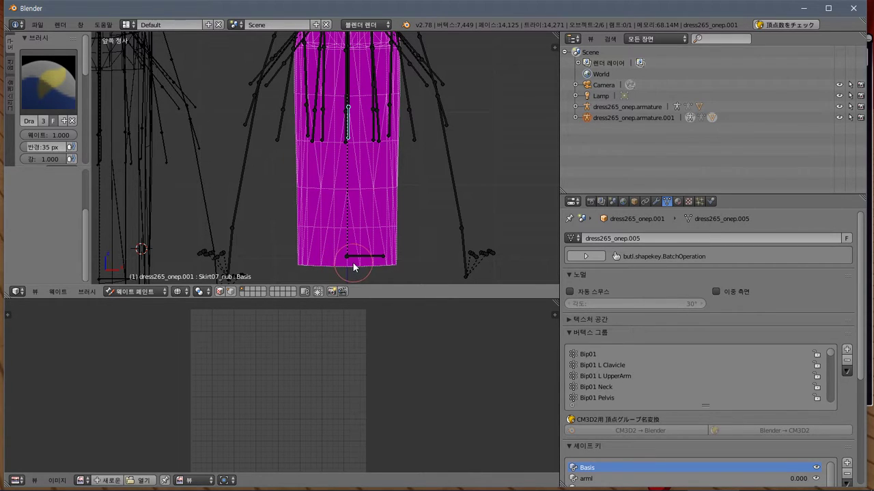
right_click(353, 263)
mouse_move(353, 262)
mouse_down()
mouse_move(349, 141)
mouse_move(346, 195)
mouse_move(367, 221)
mouse_up()
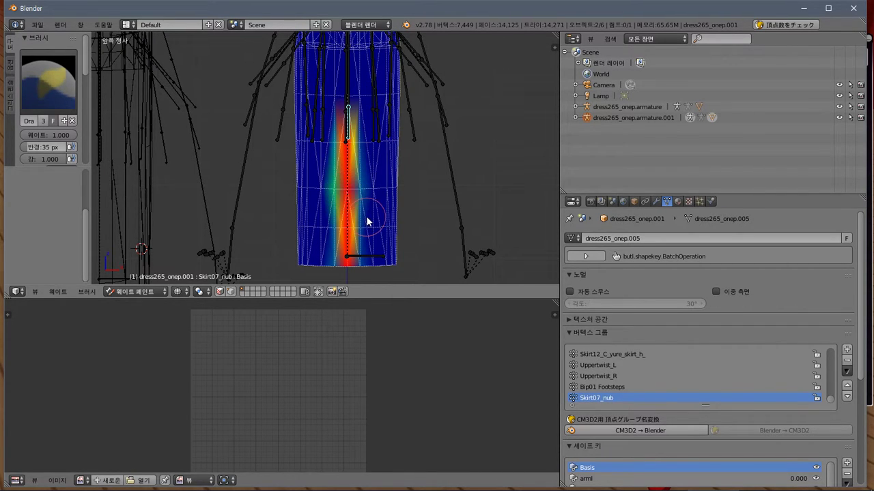
middle_drag(366, 221, 417, 208)
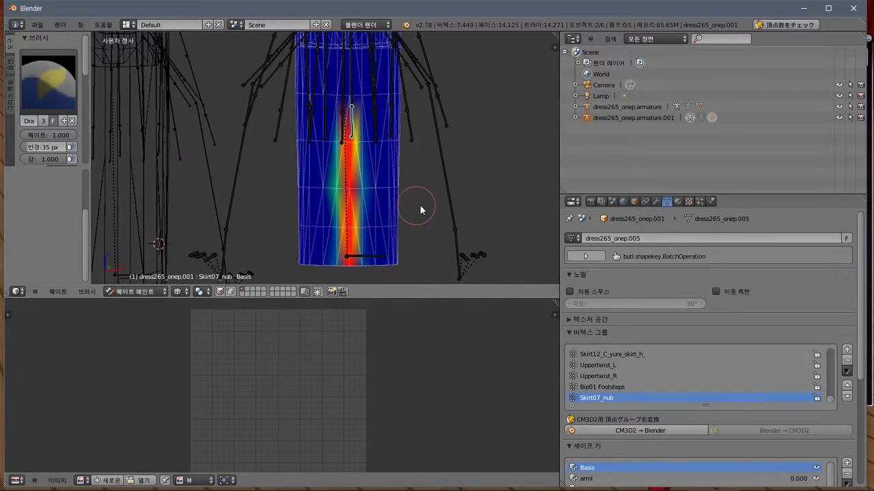
Export the repainted dress as a CM3D2 model over dress265_onep_lilly.model
key(ctrl+o)
key(Escape)
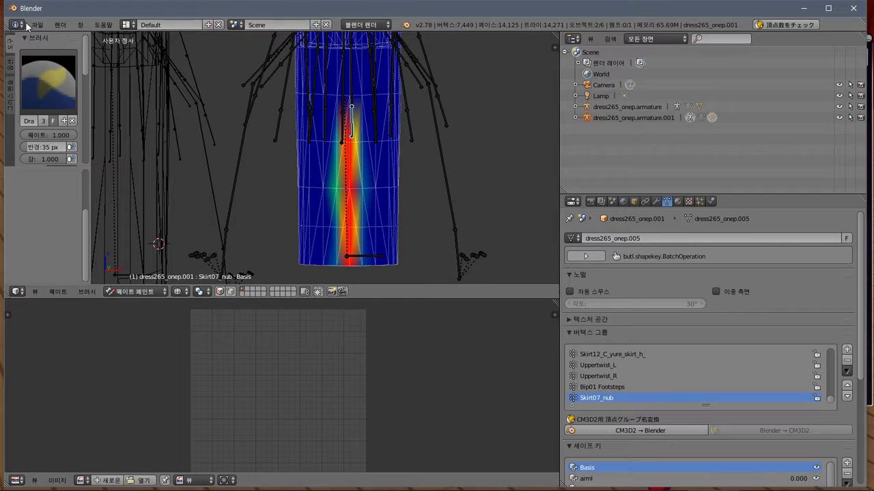
click(37, 25)
mouse_move(109, 233)
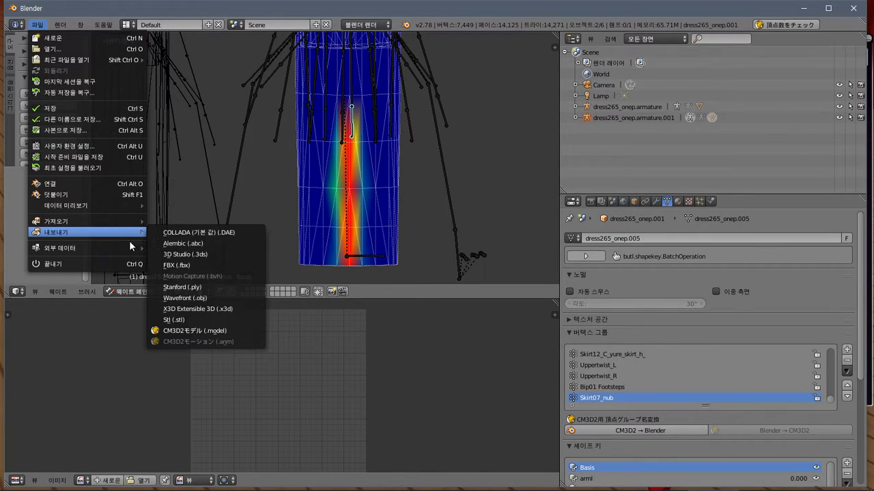
click(205, 331)
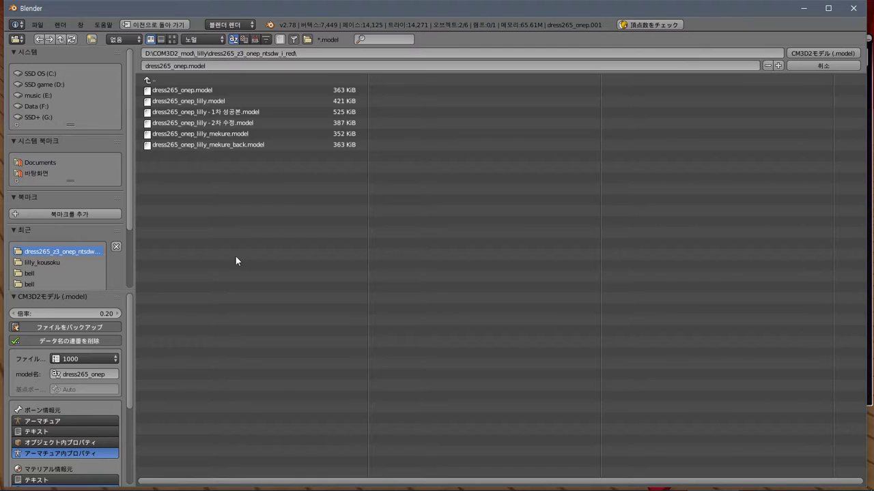
click(225, 101)
click(808, 53)
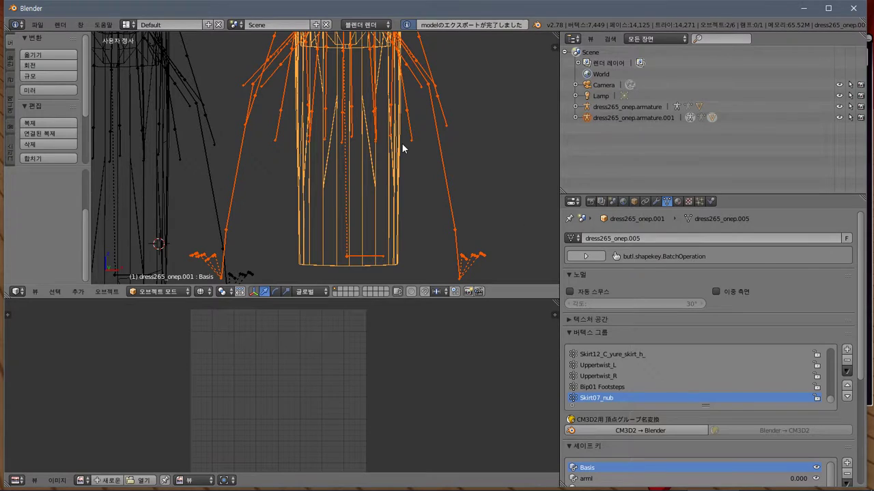
key(alt+Tab)
key(alt+Tab)
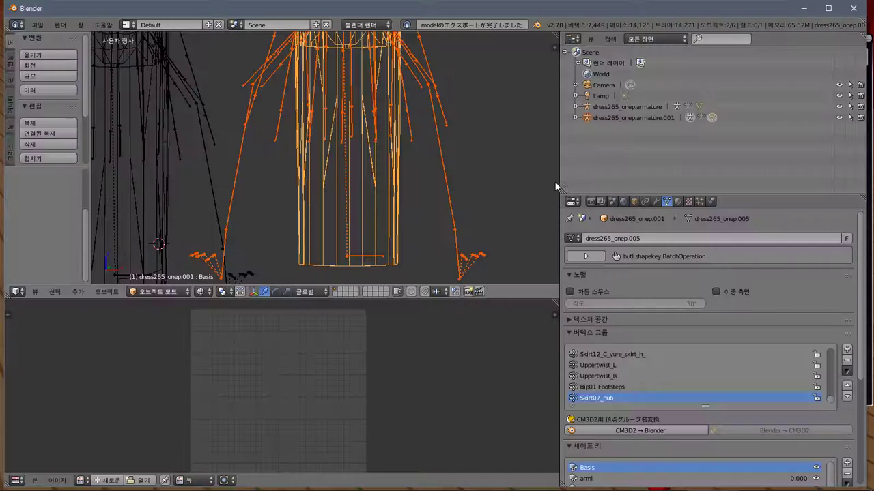
Export again over dress265_onep_lilly.model, then in the game wear the red flat-chest China dress and the black one again to reload it
click(37, 25)
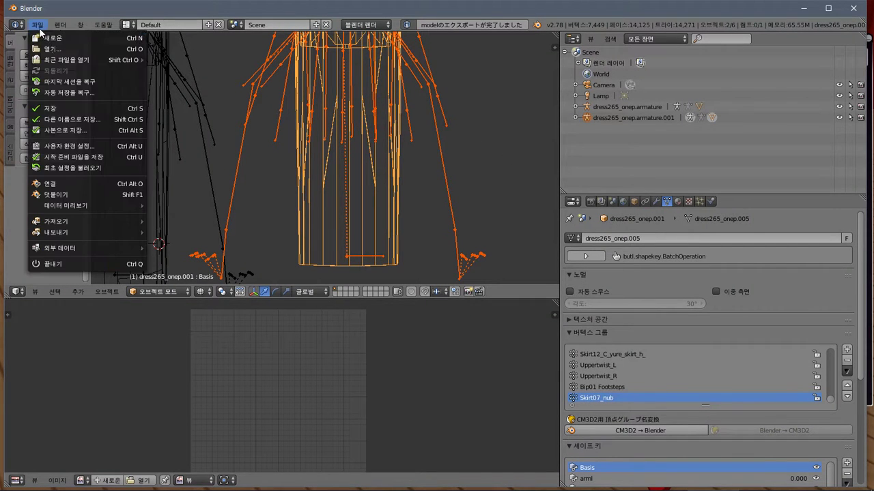
mouse_move(100, 236)
click(195, 331)
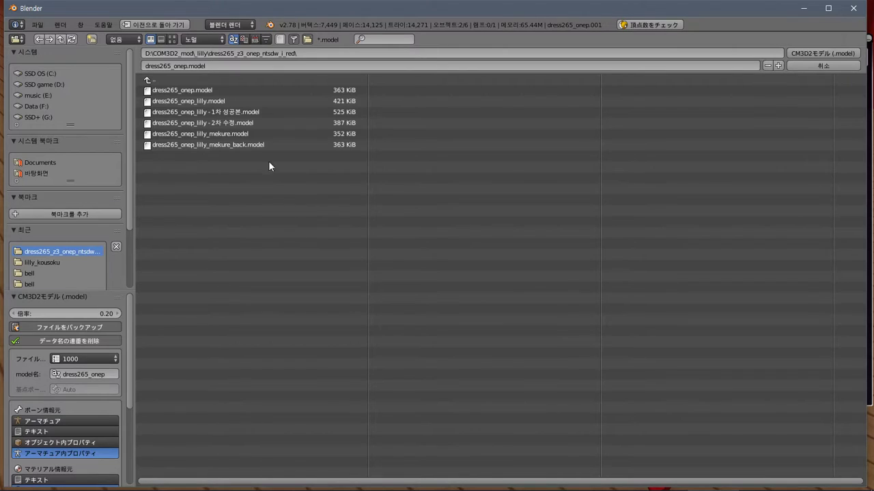
click(204, 101)
click(820, 53)
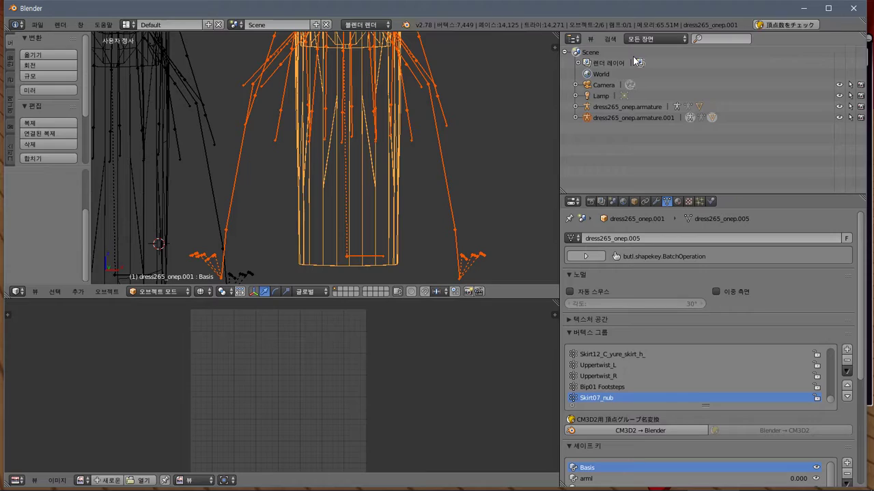
key(alt+Tab)
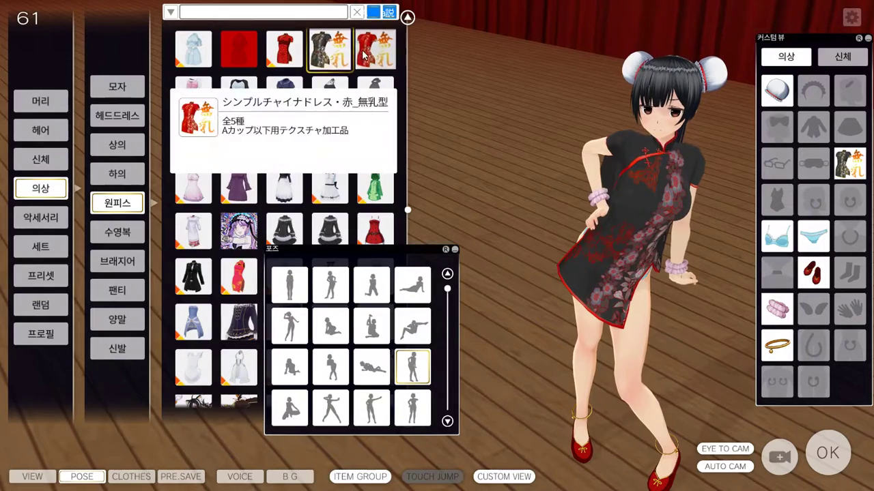
click(364, 56)
click(330, 49)
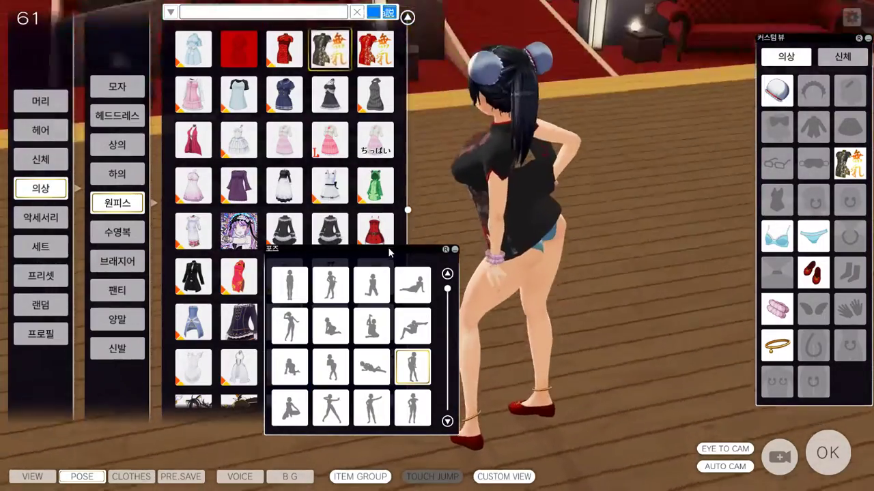
Switch back to Blender and select the other dress mesh, dress265_onep
key(alt+Tab)
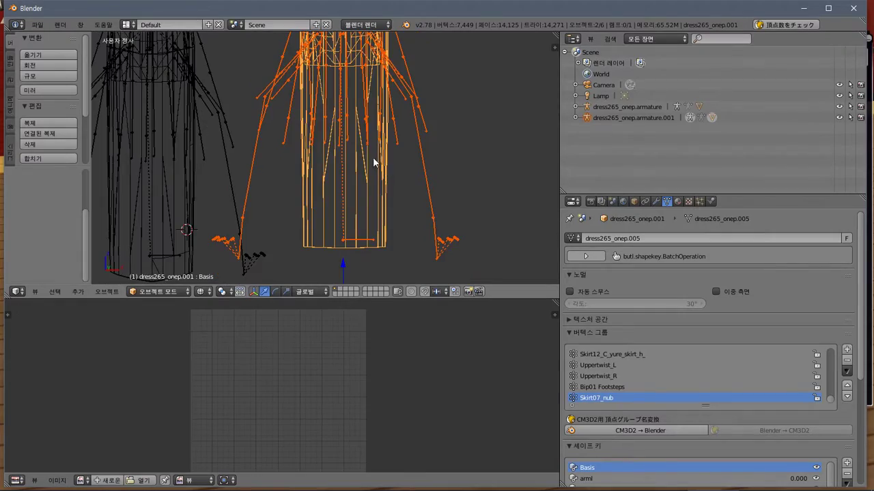
middle_drag(373, 163, 207, 174)
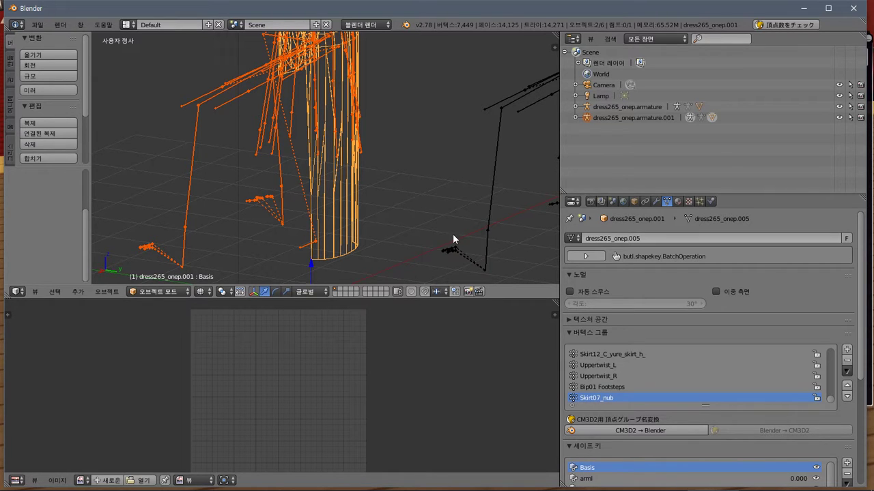
middle_drag(452, 240, 327, 211)
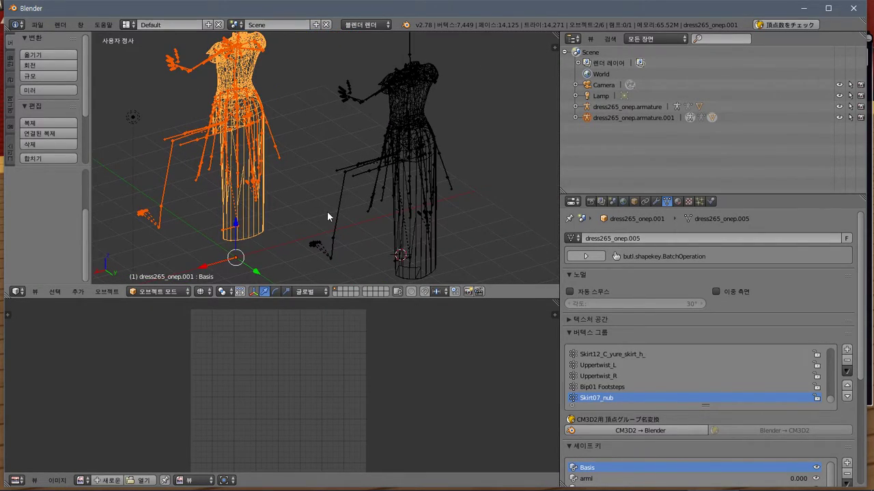
scroll(330, 211, up, 2)
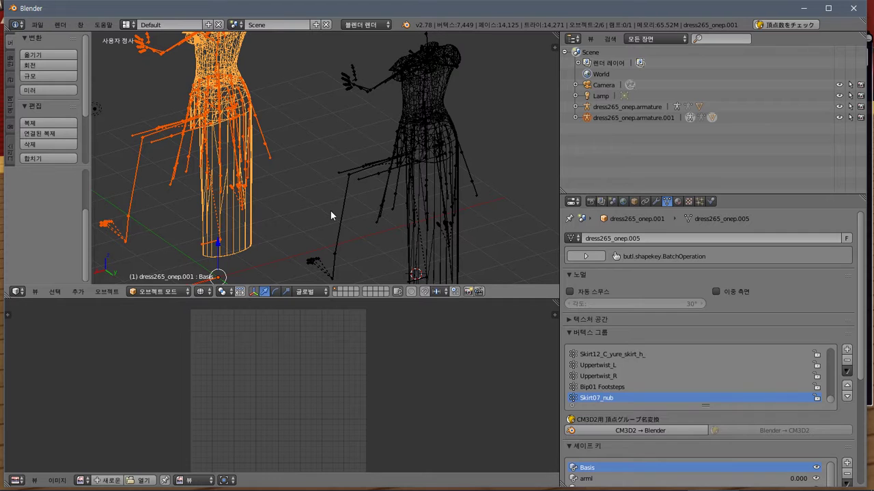
right_click(410, 155)
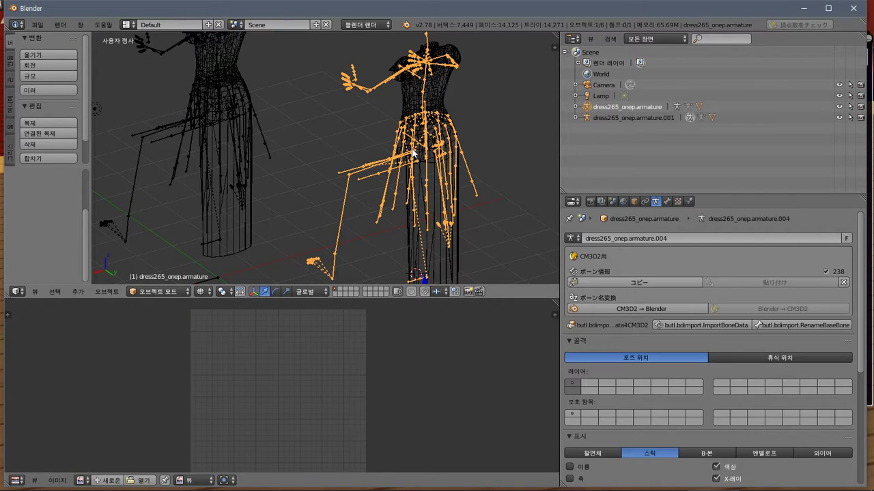
right_click(443, 87)
middle_drag(430, 201, 270, 147)
scroll(324, 183, up, 2)
scroll(416, 185, up, 3)
Enter Edit Mode on the dress265_onep mesh and select all of its geometry
click(156, 291)
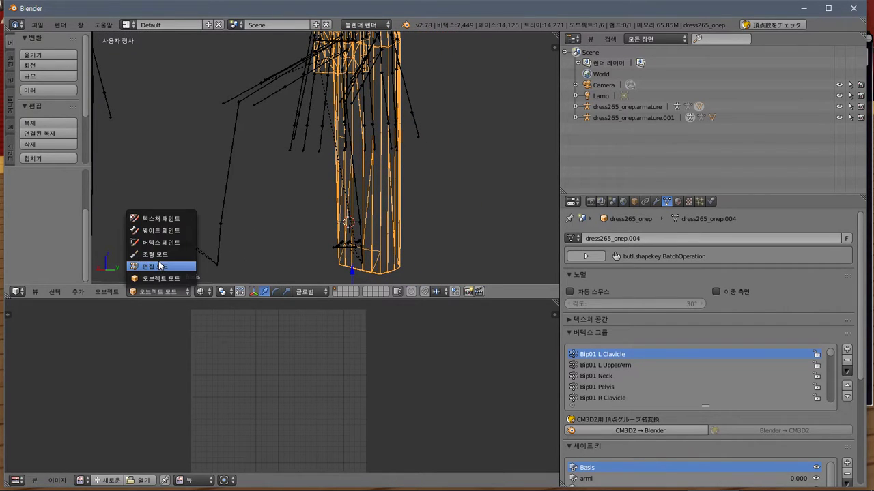
click(155, 266)
key(a)
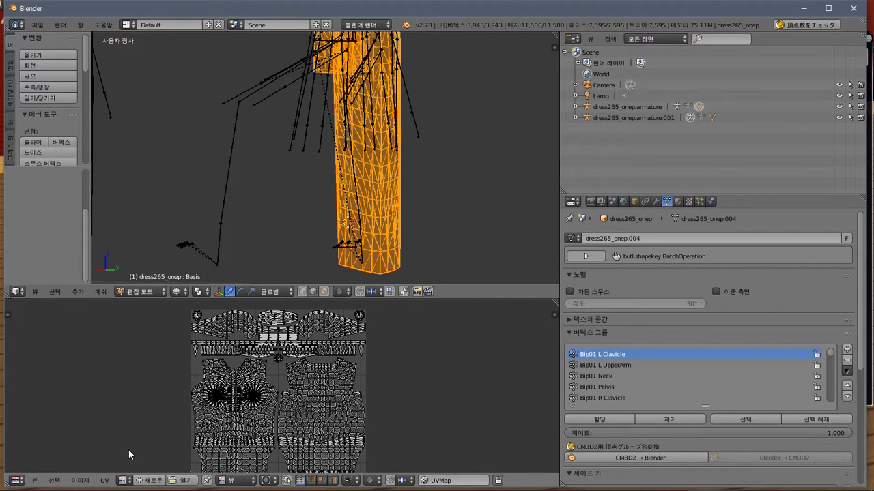
Open the texture dress265_z3_onep_ntsdw_i_red0.tex behind the dress's UV layout, converting it to PNG
click(81, 480)
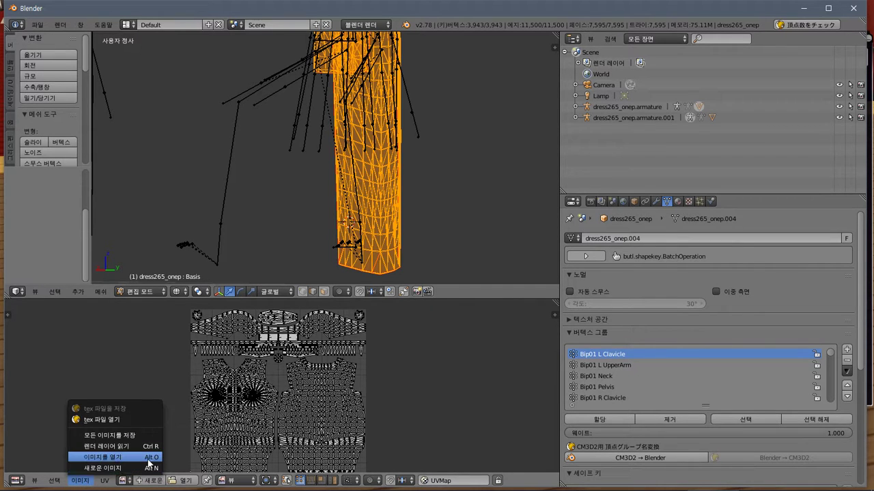
click(108, 419)
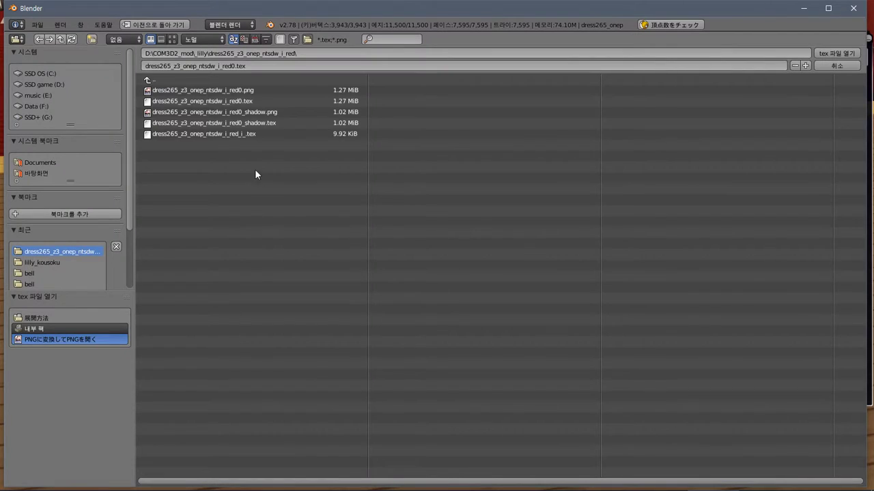
double_click(232, 100)
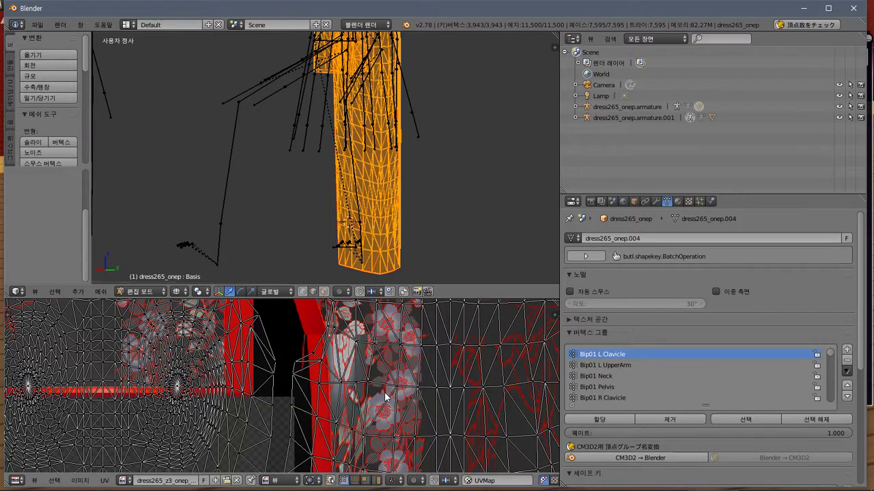
scroll(384, 395, down, 8)
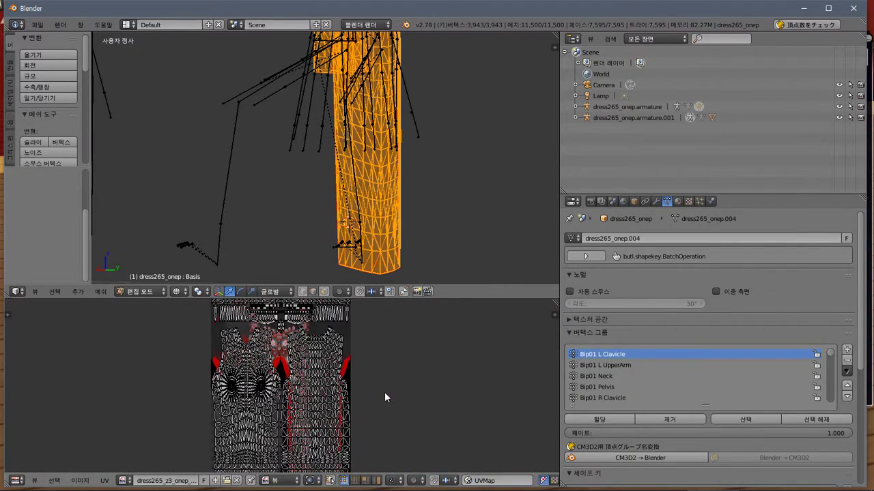
scroll(385, 397, up, 1)
scroll(345, 399, down, 3)
scroll(325, 399, down, 1)
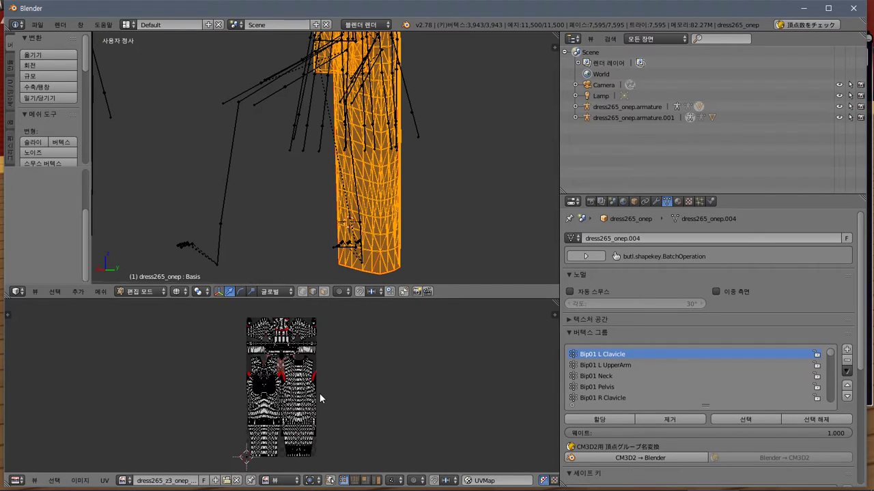
scroll(287, 394, up, 1)
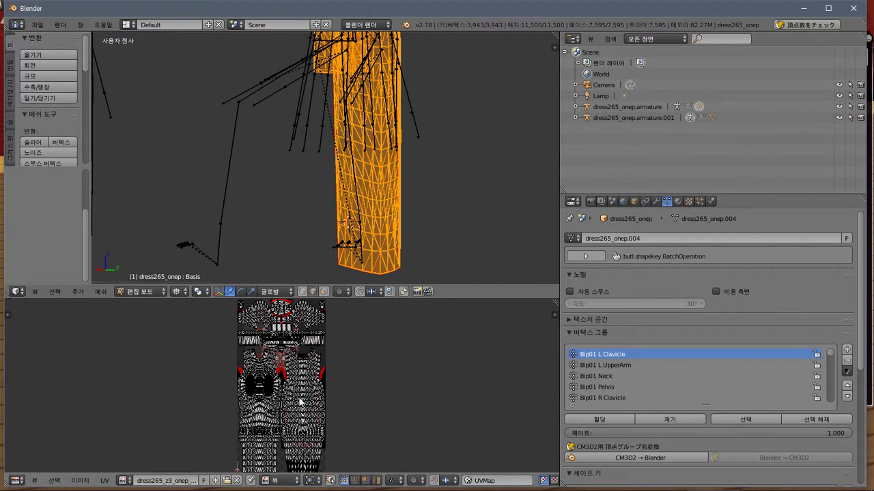
Select all of the dress's UVs and scale them by 0.5 along Y
key(a)
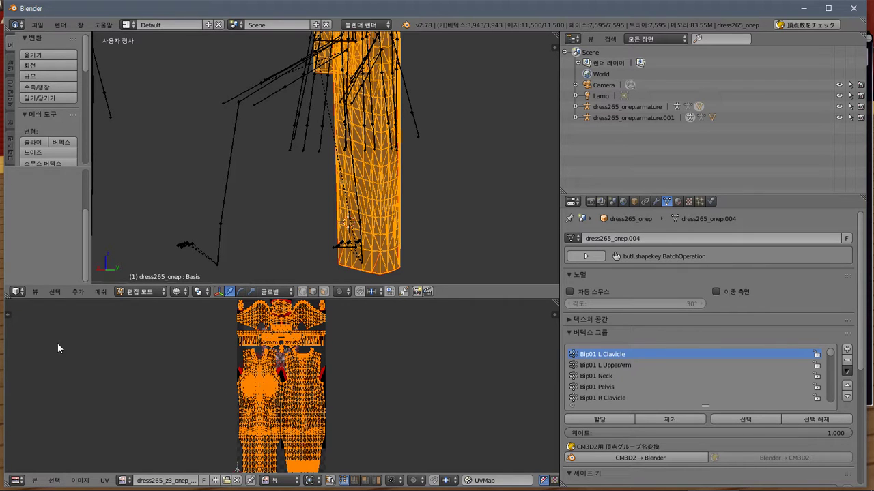
key(t)
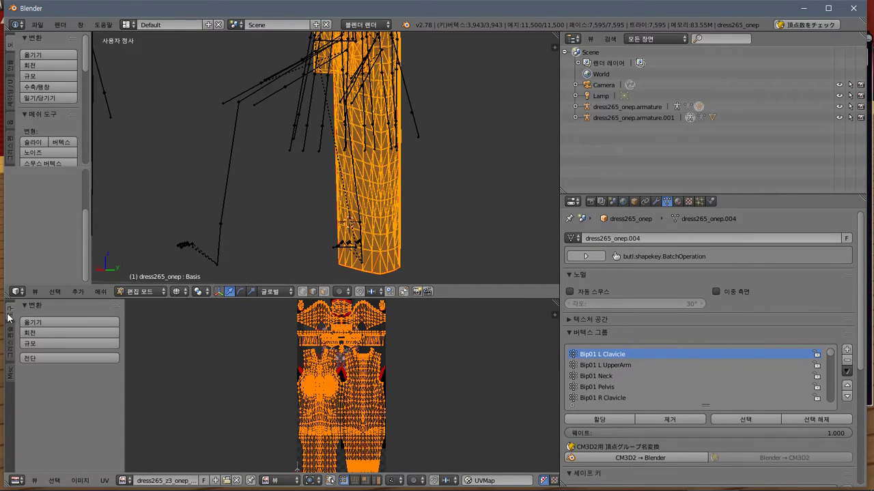
click(61, 346)
key(x)
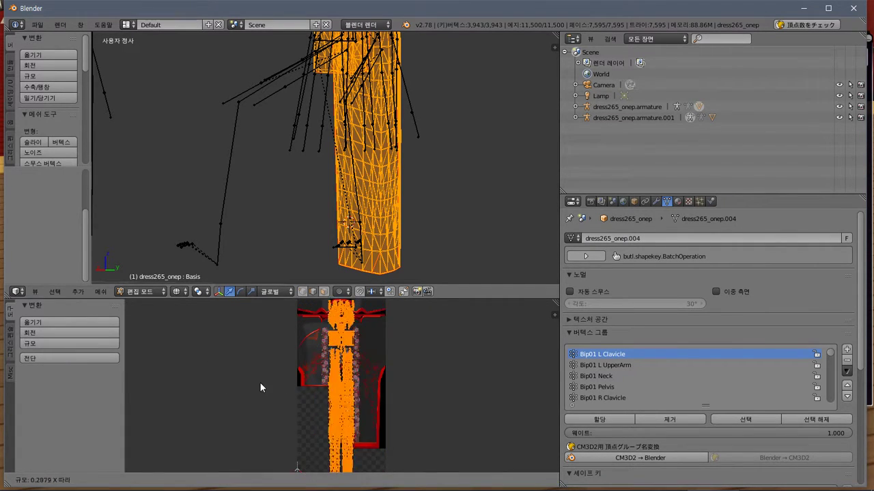
key(y)
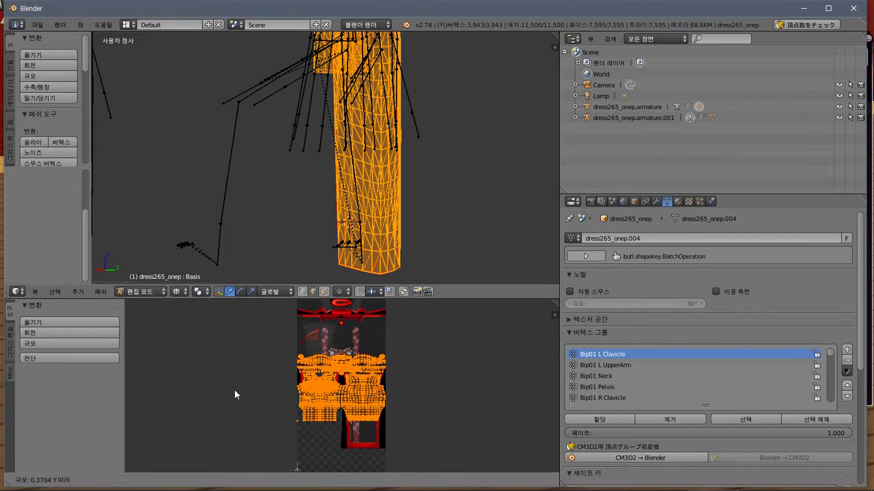
text(.5)
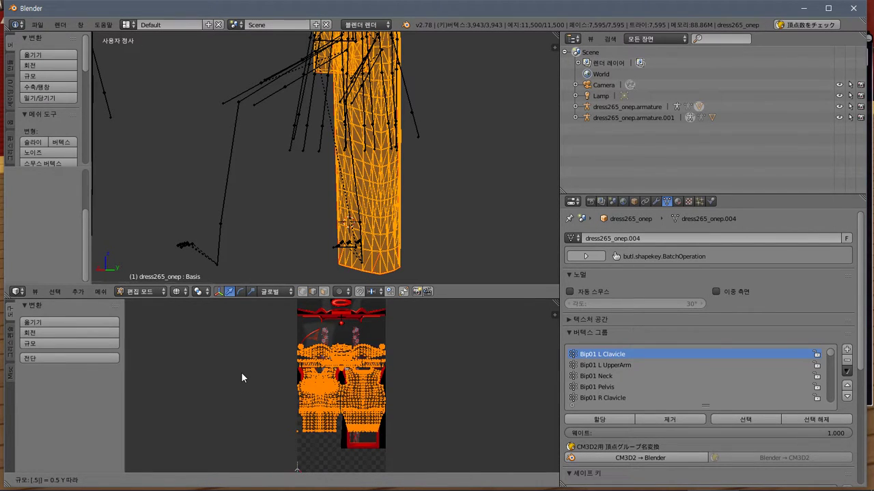
key(Return)
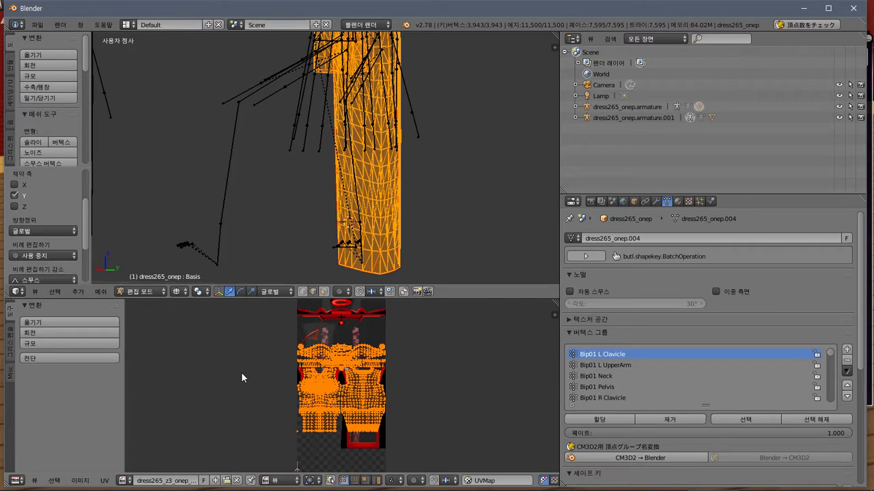
Move all of the dress's UVs by 512 along Y
key(g)
key(y)
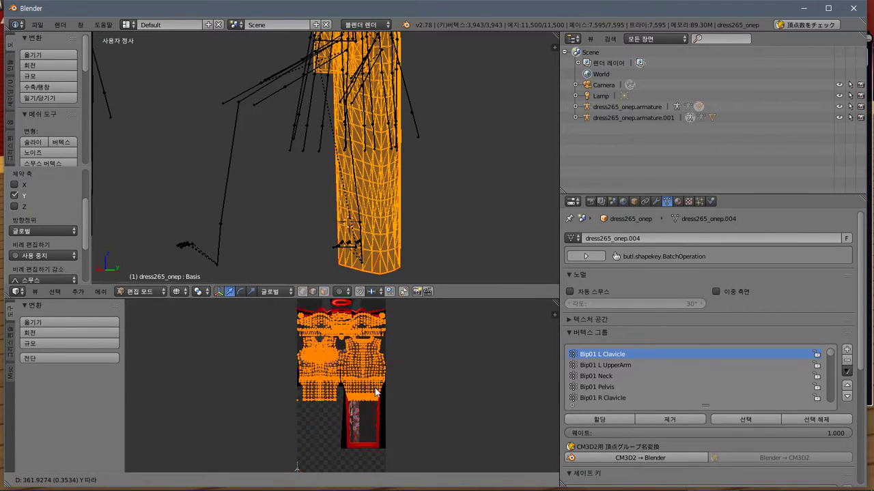
text(512)
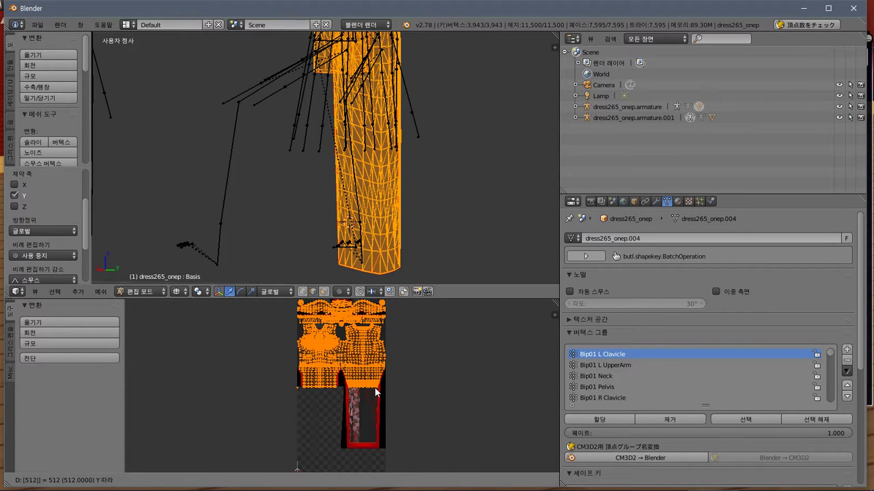
key(Return)
Deselect everything and box-select only the densely packed UV strip at the lower end of the long skirt panel
middle_drag(368, 415, 311, 434)
scroll(313, 372, up, 3)
key(a)
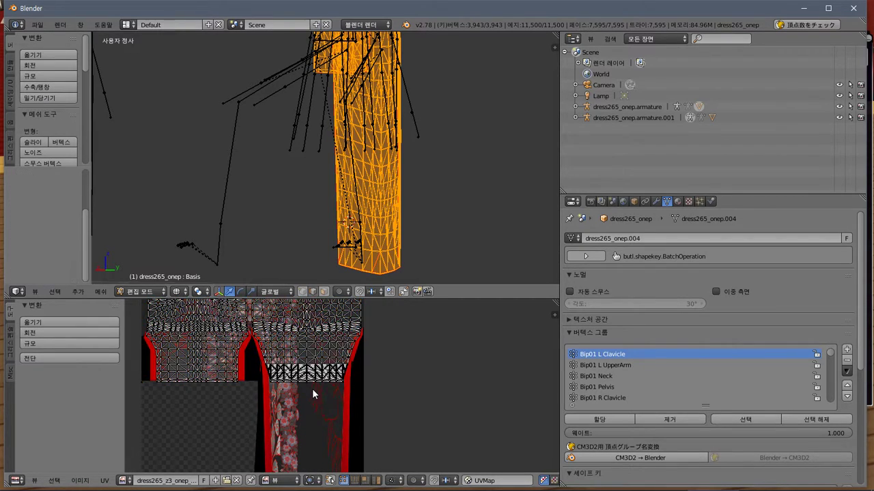
scroll(306, 383, up, 2)
middle_drag(306, 383, 342, 417)
scroll(343, 418, up, 2)
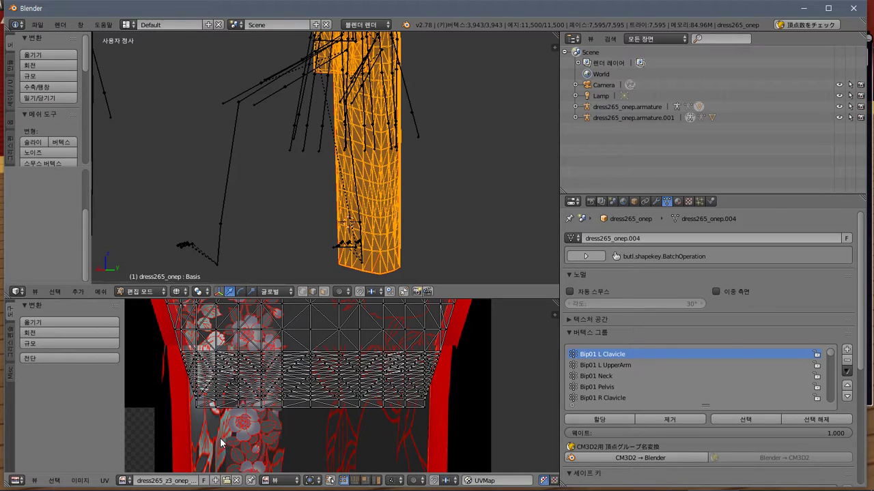
key(b)
drag(152, 426, 494, 340)
Stretch the selected skirt strip's UVs along Y by a factor of about 7.8
scroll(373, 383, down, 4)
middle_drag(357, 435, 341, 332)
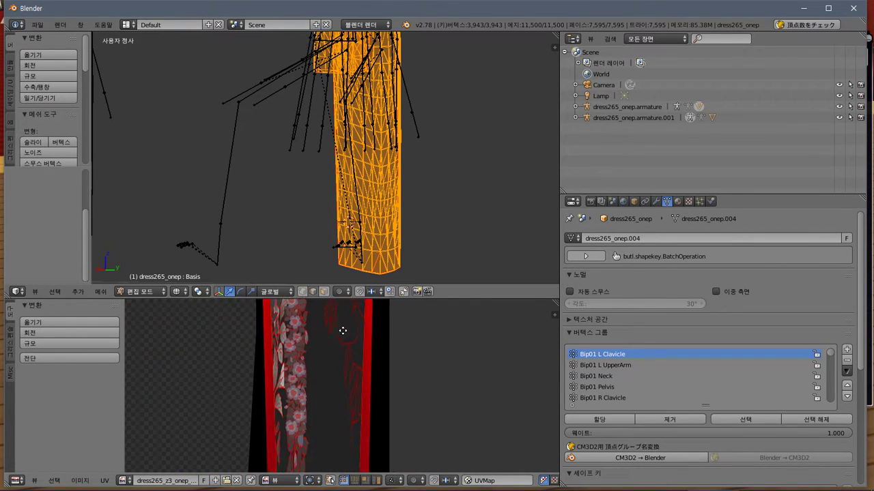
scroll(346, 334, down, 3)
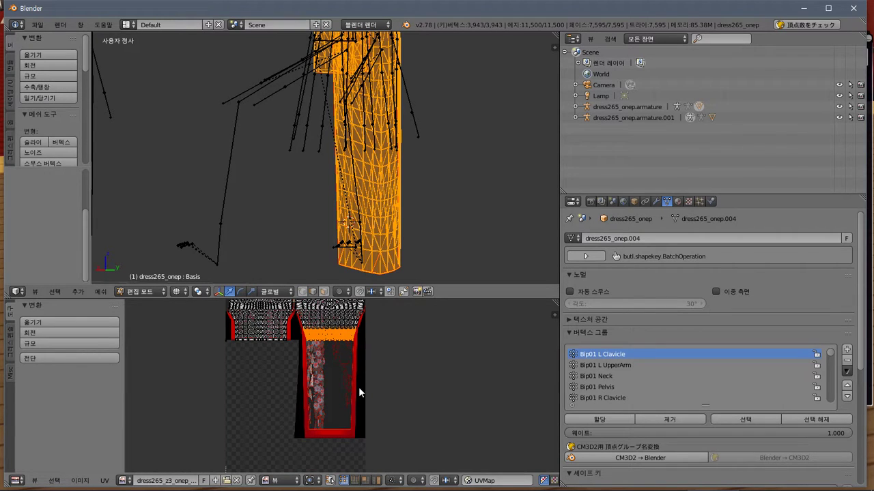
click(55, 345)
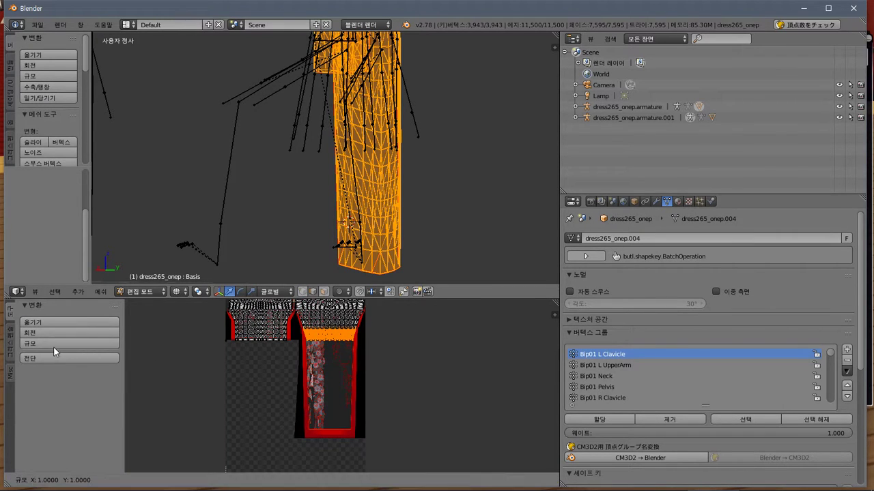
key(y)
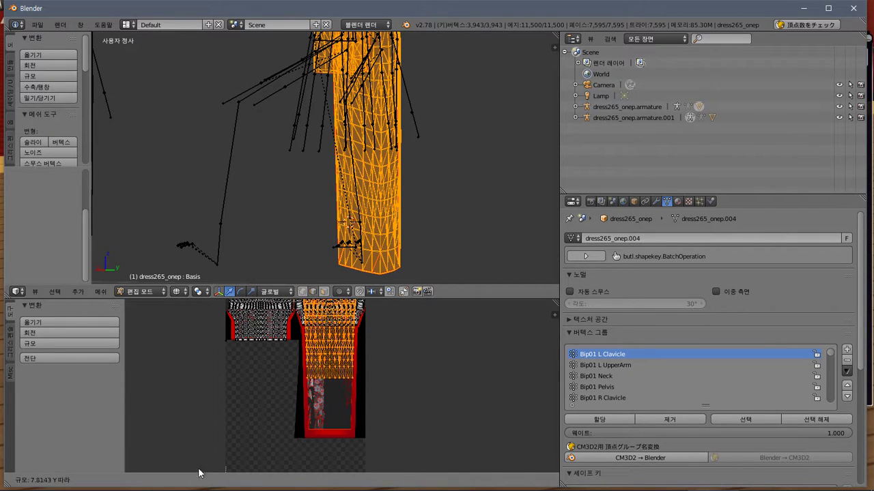
click(194, 350)
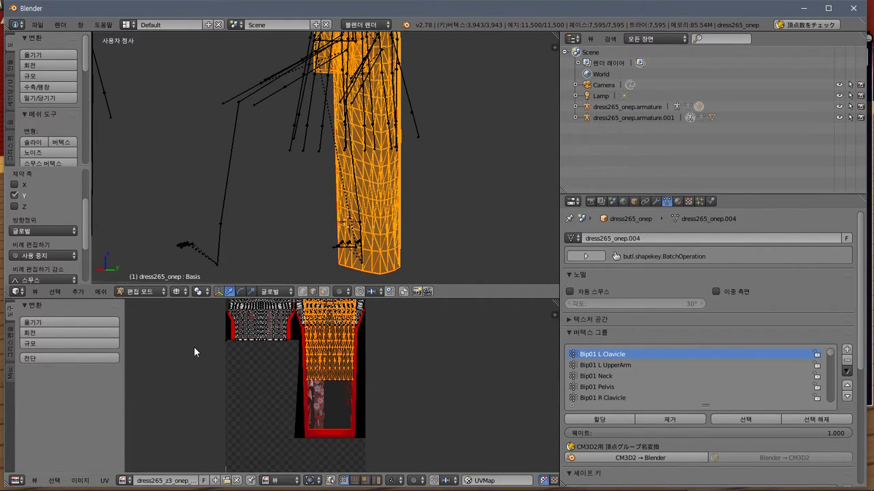
Move the stretched strip down along Y over the long red-bordered panel of the texture
key(g)
key(y)
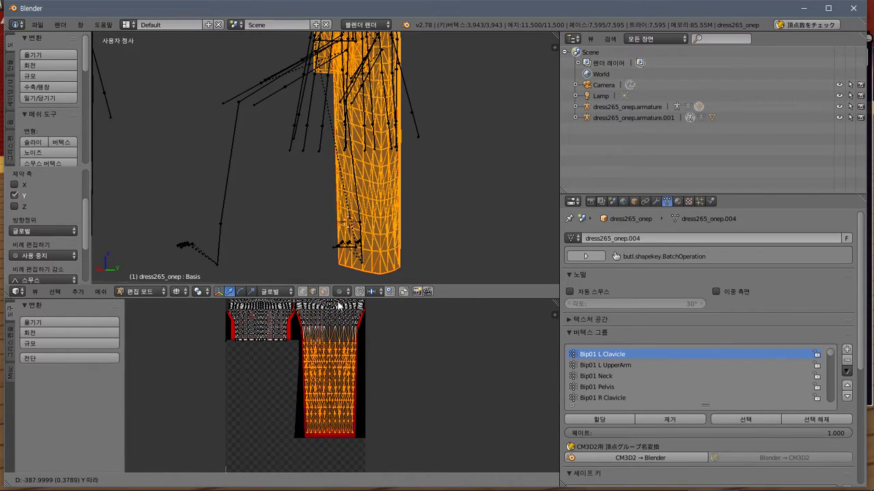
click(331, 471)
scroll(351, 393, up, 2)
scroll(349, 394, down, 2)
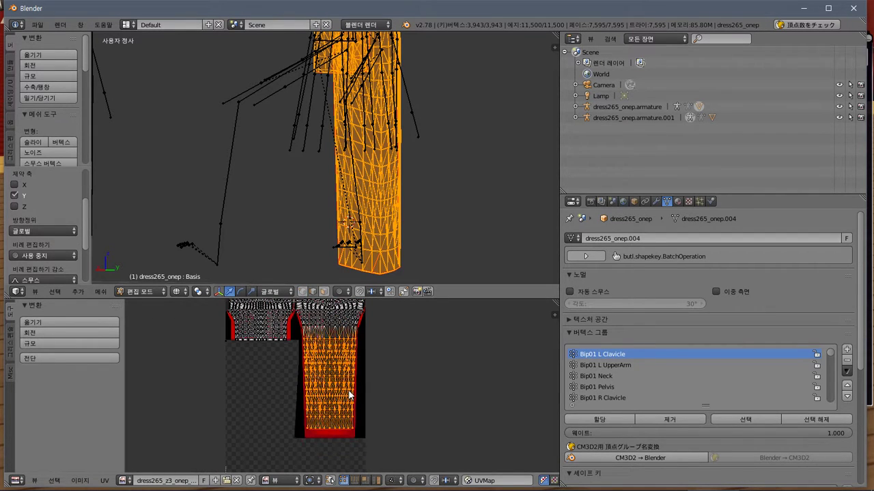
key(g)
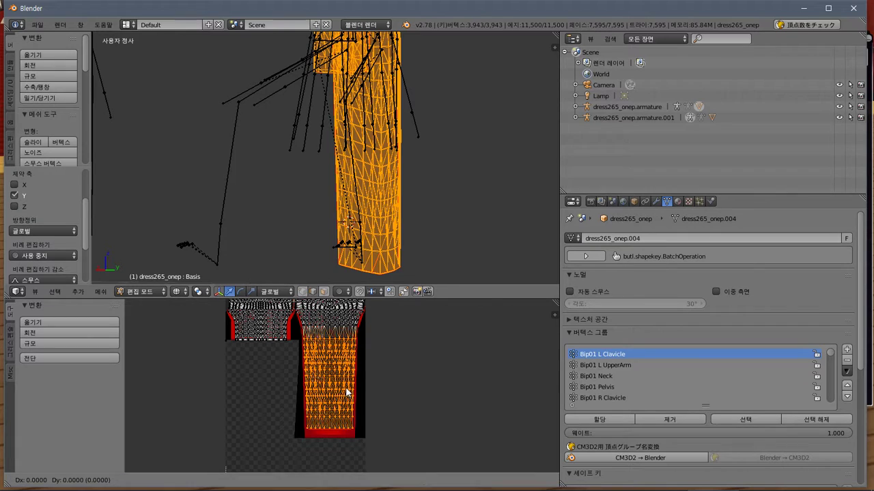
click(350, 399)
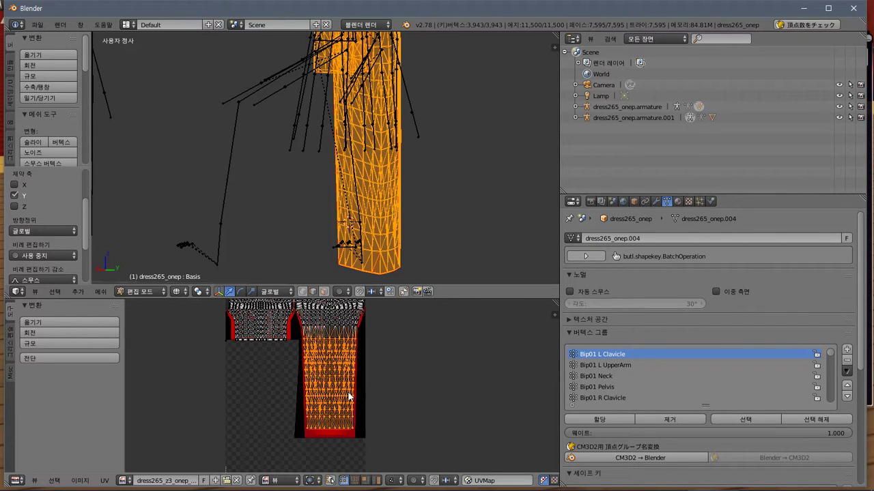
Scale the strip's UVs by about 1.155 along Y so they reach the panel's lower red border
key(s)
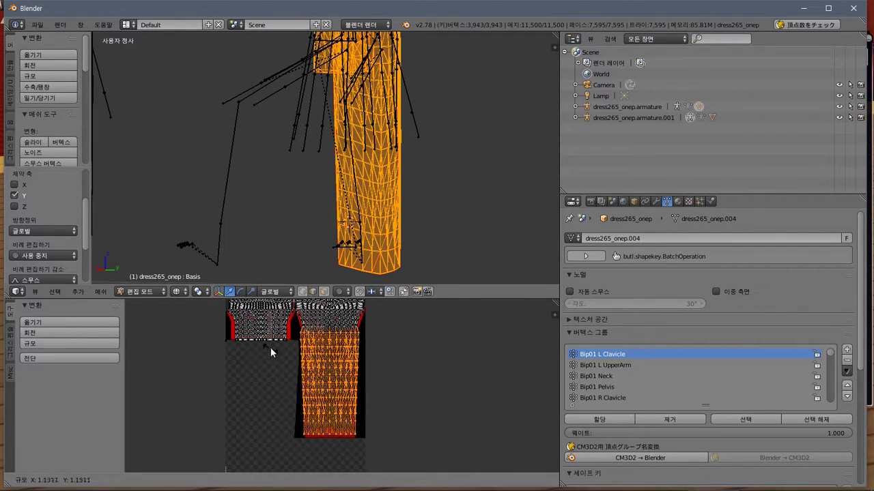
key(y)
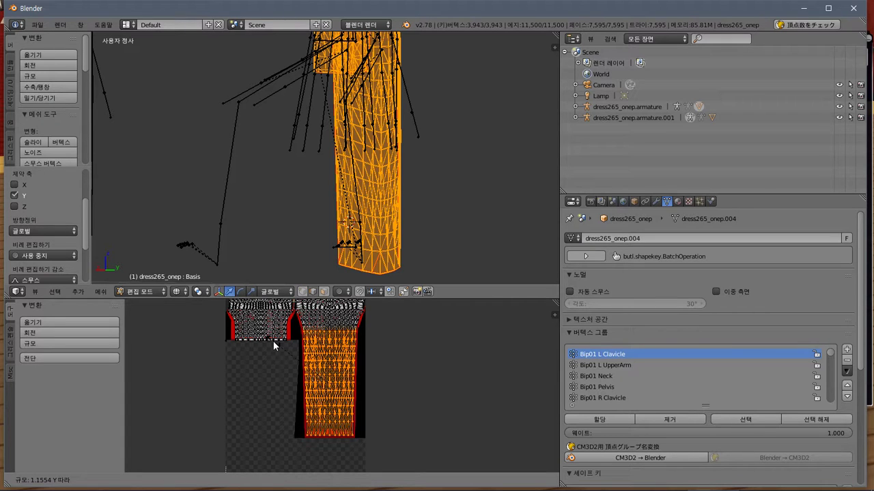
click(273, 341)
scroll(397, 382, up, 2)
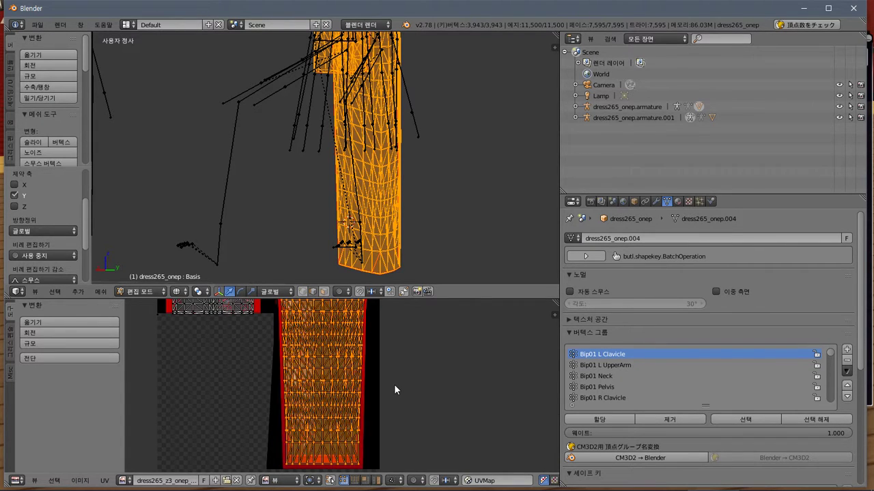
scroll(394, 389, down, 1)
scroll(205, 310, down, 2)
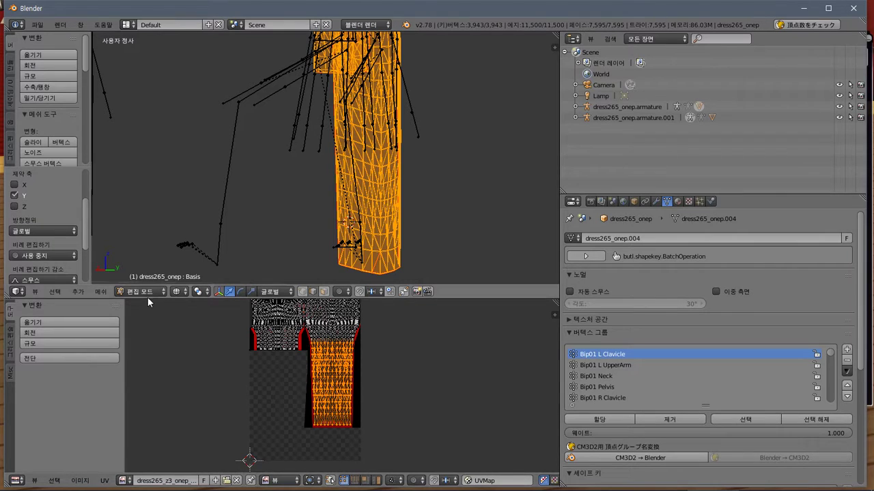
Display the dress with textured shading in Object Mode and inspect the pattern where the upper skirt meets the stretched section
click(179, 291)
click(195, 242)
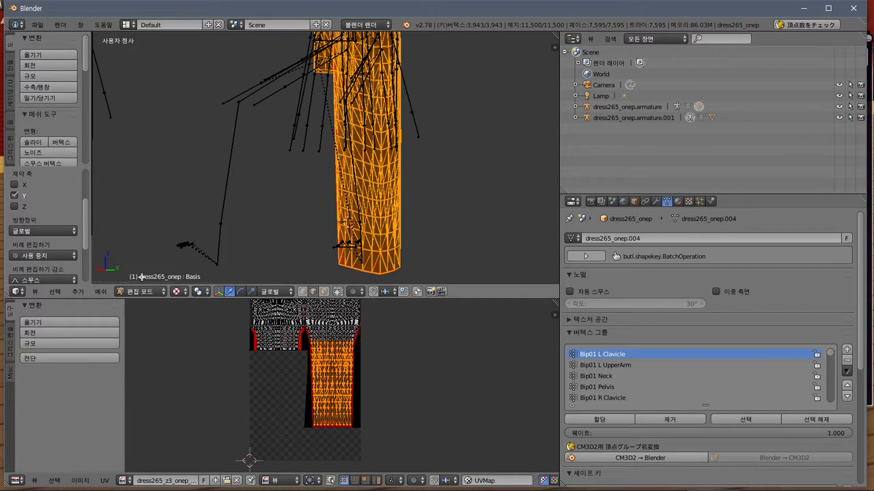
click(140, 292)
click(143, 278)
scroll(287, 172, down, 1)
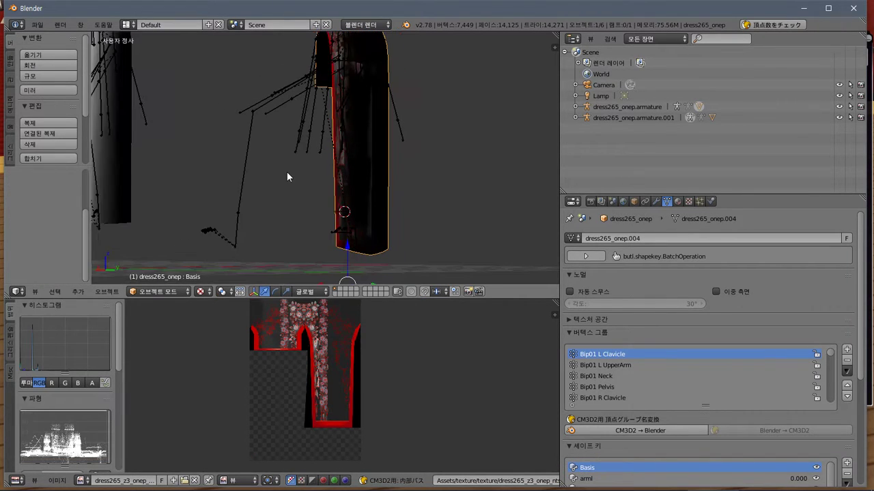
scroll(324, 228, down, 2)
middle_drag(324, 227, 300, 224)
scroll(336, 165, up, 6)
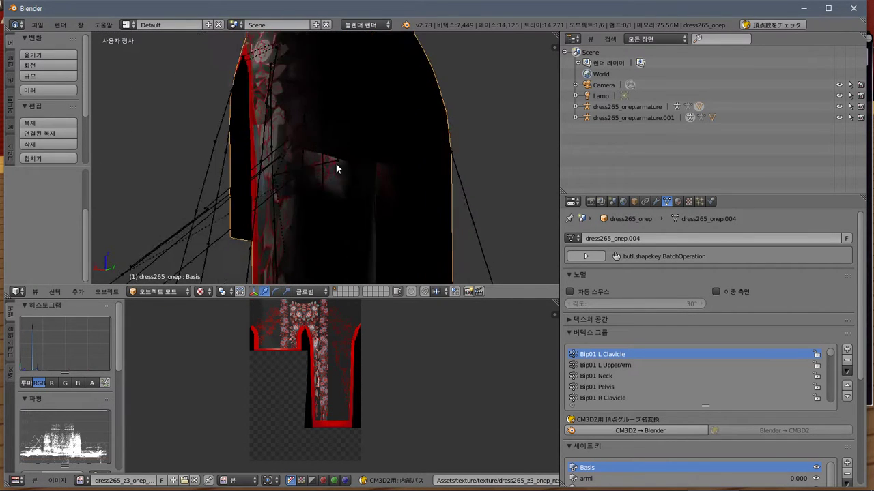
middle_drag(326, 185, 332, 163)
scroll(357, 346, up, 3)
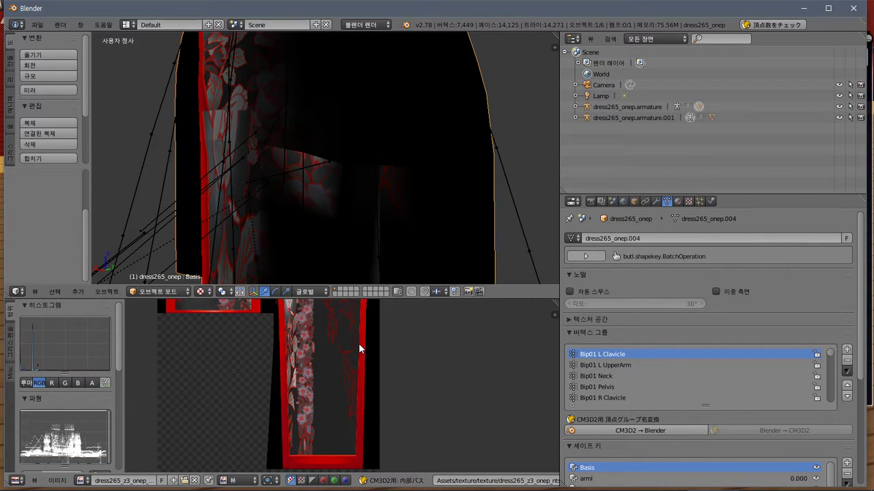
scroll(351, 344, down, 3)
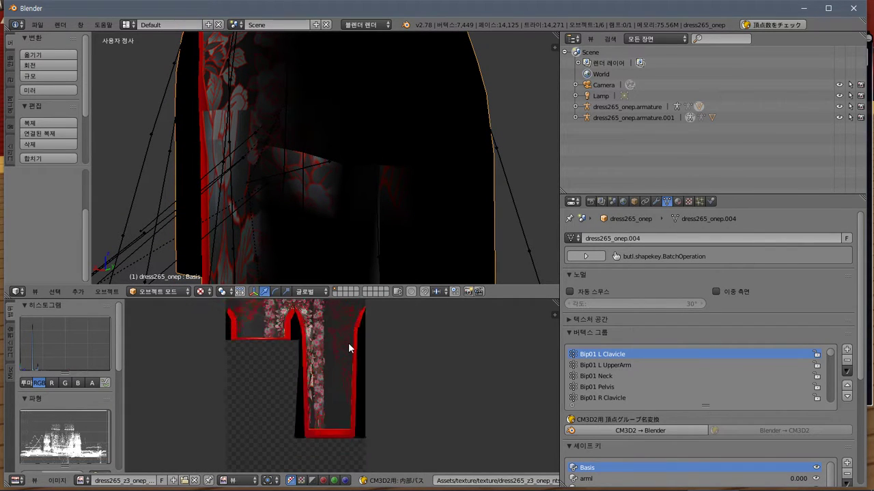
Return to Edit Mode and examine how the upper edge of the stretched skirt UVs lines up with the texture's pattern seam
click(161, 290)
click(161, 266)
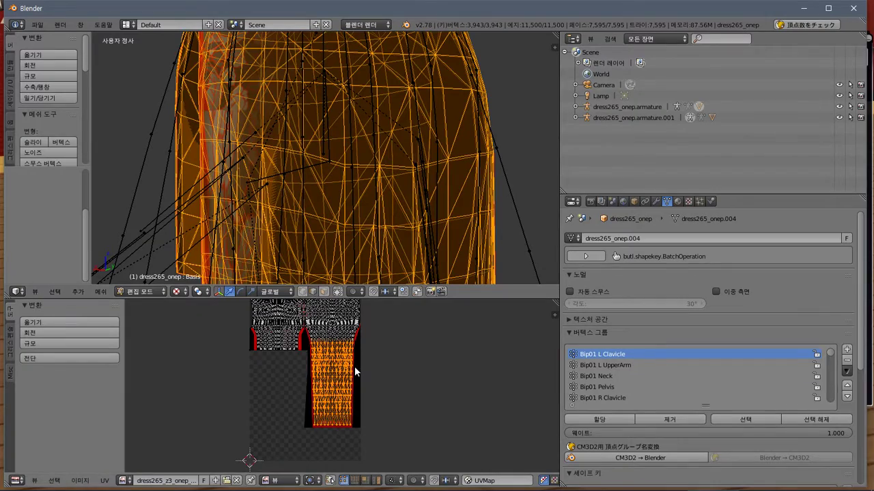
scroll(355, 366, up, 3)
middle_drag(362, 383, 376, 424)
scroll(377, 423, up, 4)
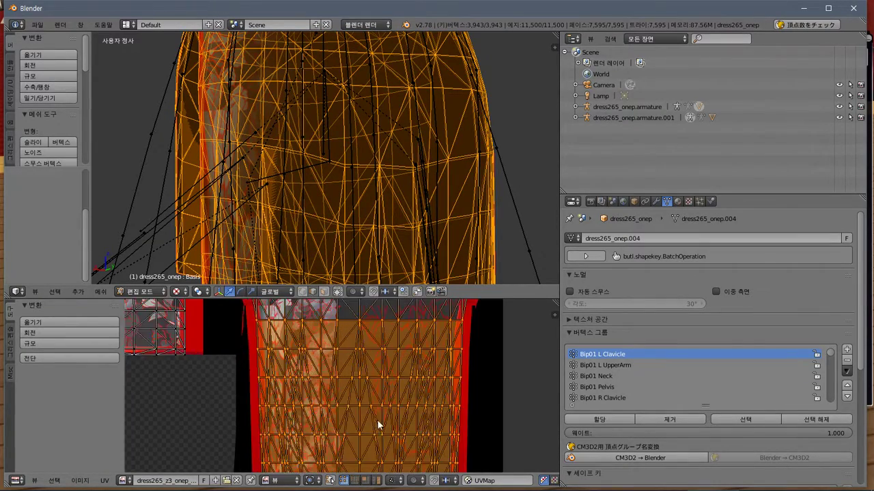
scroll(364, 422, up, 2)
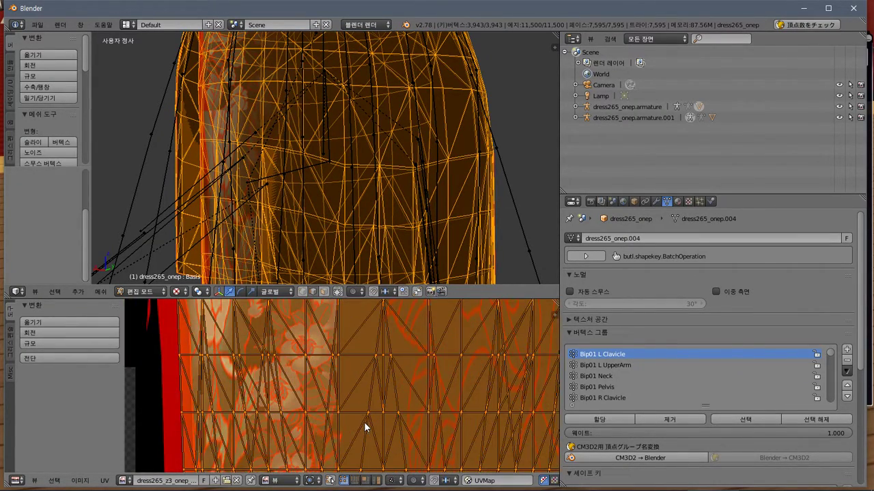
middle_drag(332, 386, 342, 468)
Switch to the dress265_z3_onep_ntsdw_i_red0.psd texture in Photoshop and magnify the long panel's pattern seam to 100%
key(alt+Tab)
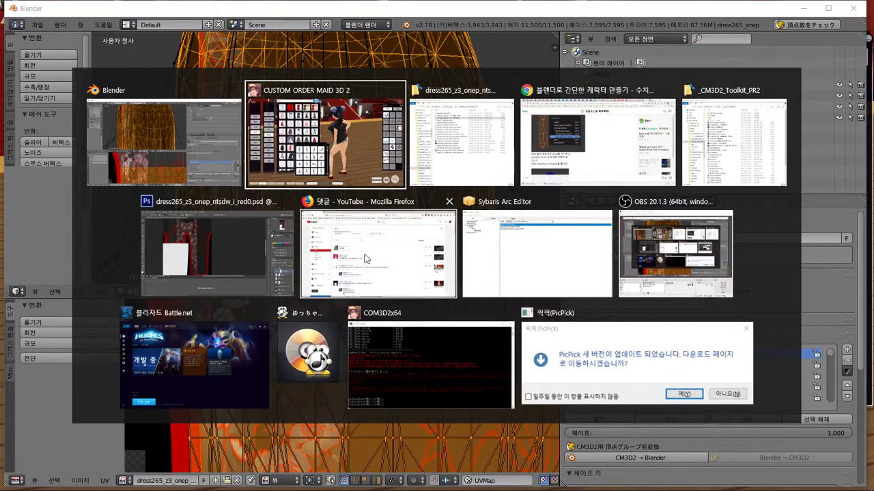
click(216, 262)
scroll(347, 166, up, 5)
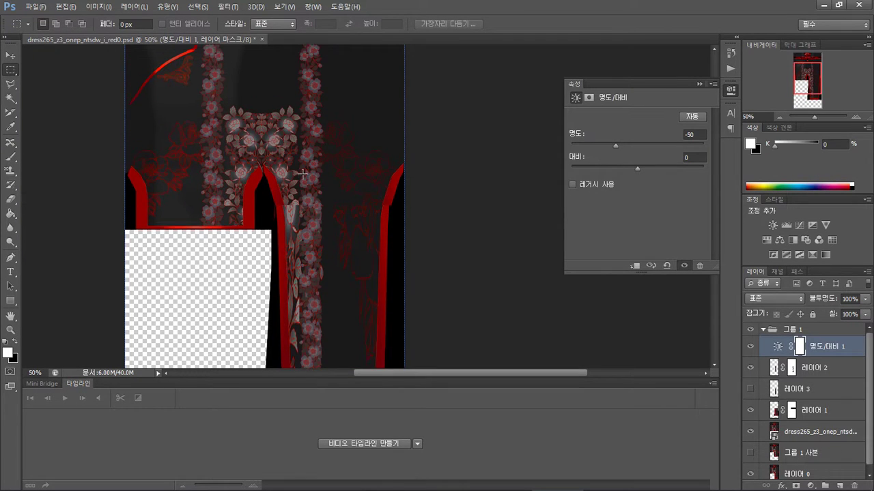
click(856, 116)
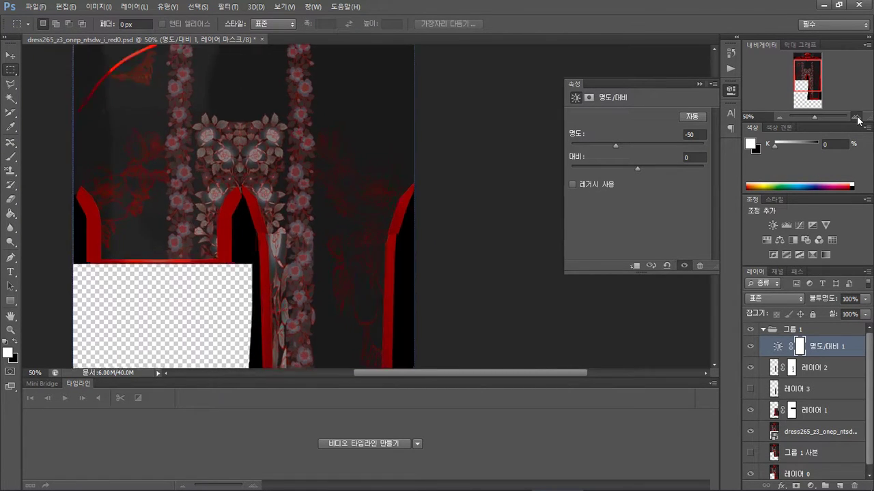
click(856, 116)
drag(810, 83, 824, 84)
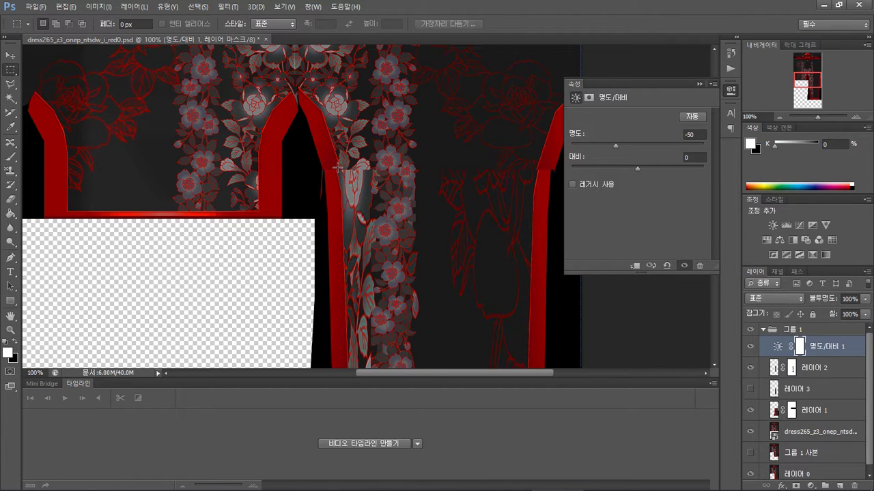
Draw a rectangular selection across the full width of the long panel, covering the band just below the pattern seam
drag(338, 166, 376, 213)
click(437, 218)
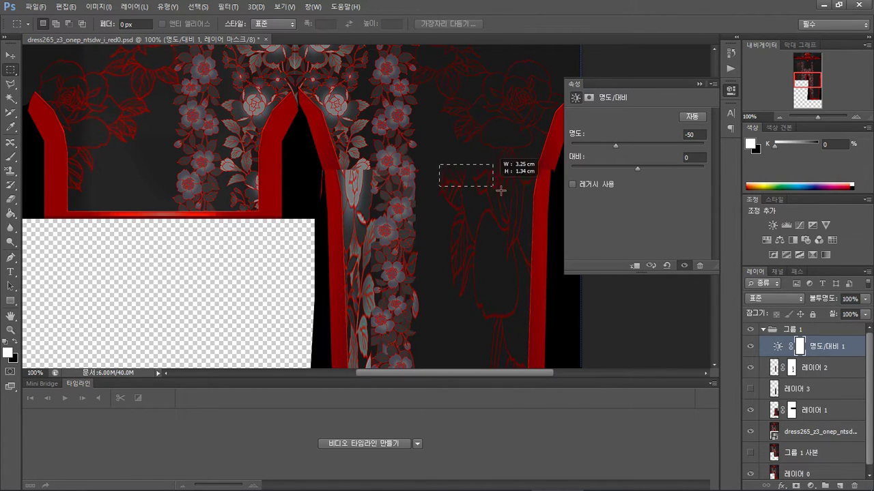
drag(501, 191, 574, 220)
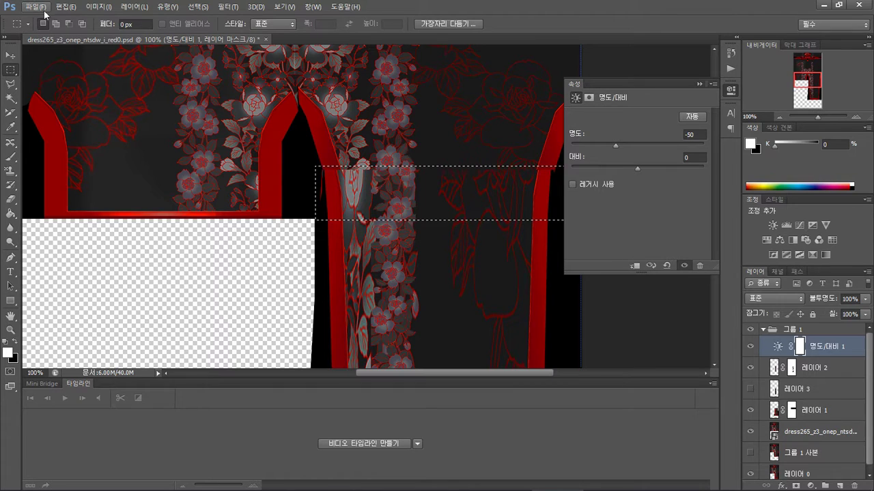
click(65, 7)
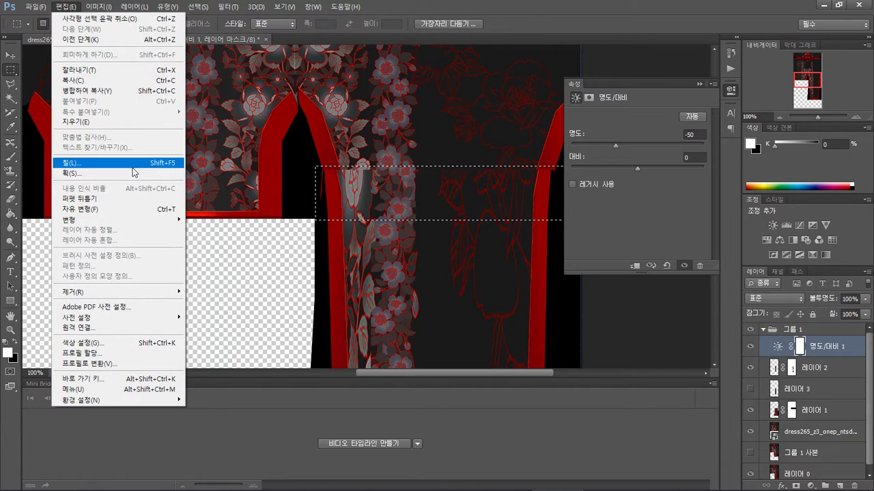
click(132, 167)
click(502, 137)
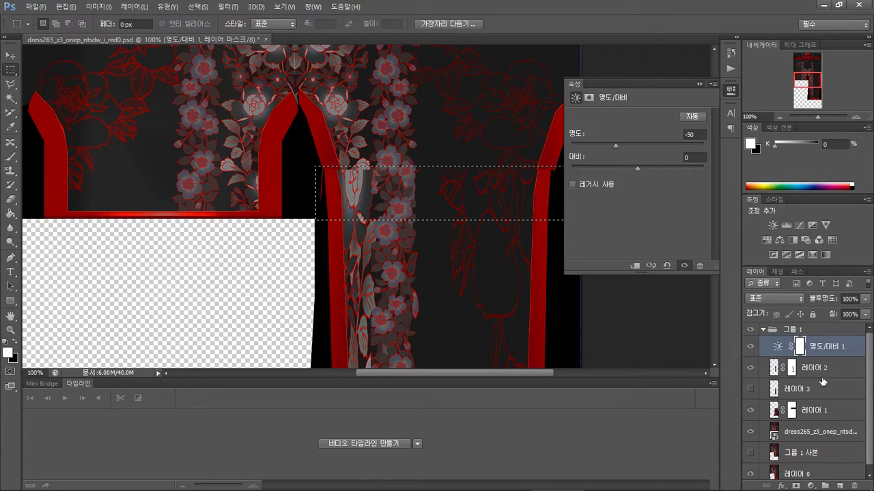
Duplicate the 그룹 1 layer group and merge the copy into a single layer
scroll(822, 374, down, 1)
scroll(825, 430, up, 1)
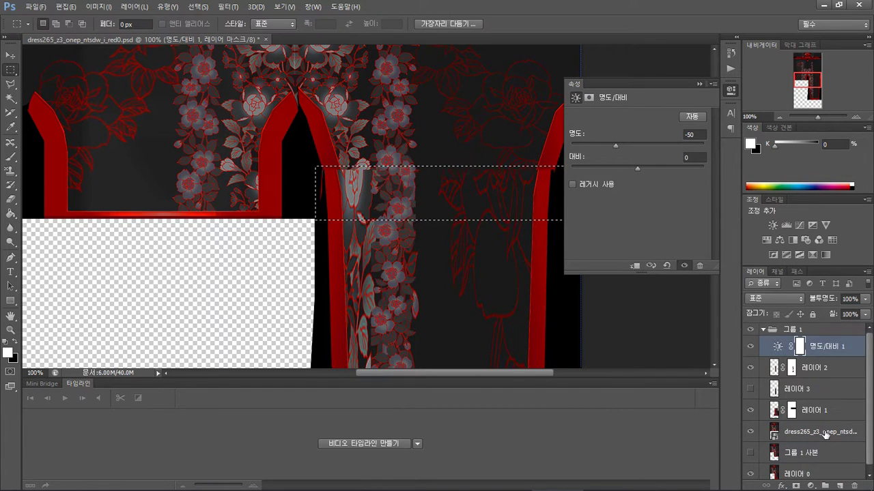
click(770, 332)
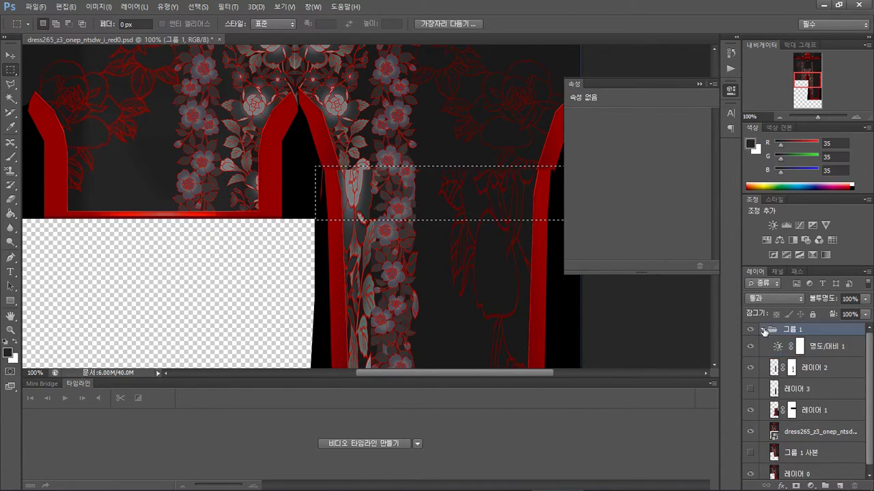
click(763, 330)
right_click(809, 338)
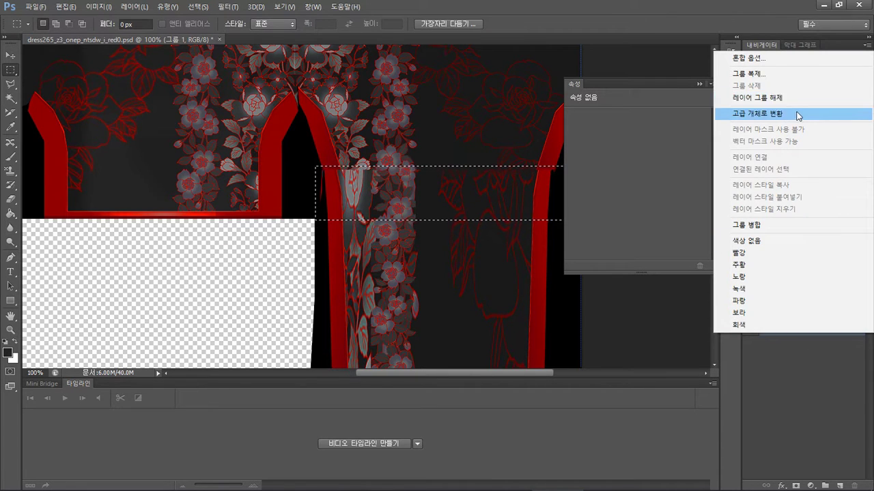
click(748, 74)
click(530, 149)
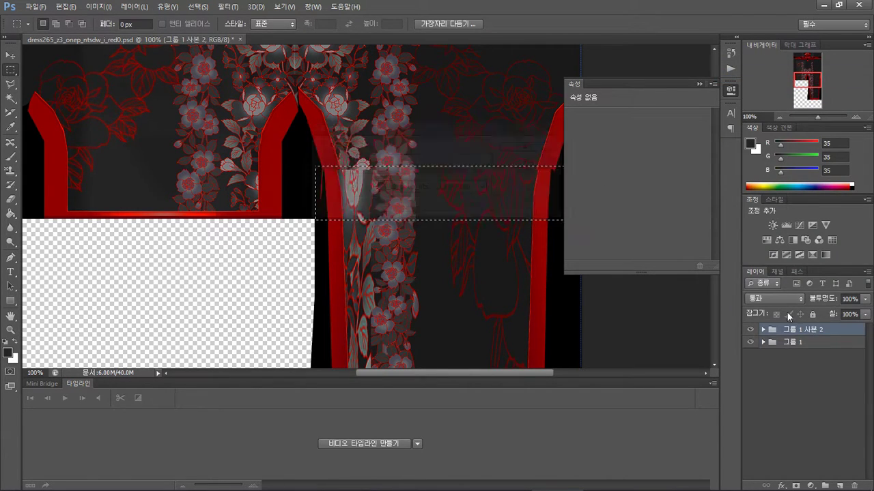
right_click(786, 333)
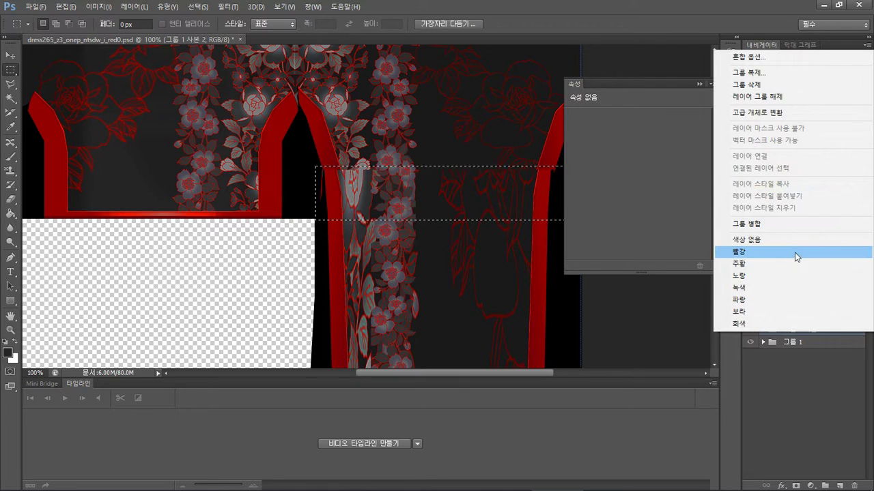
click(781, 226)
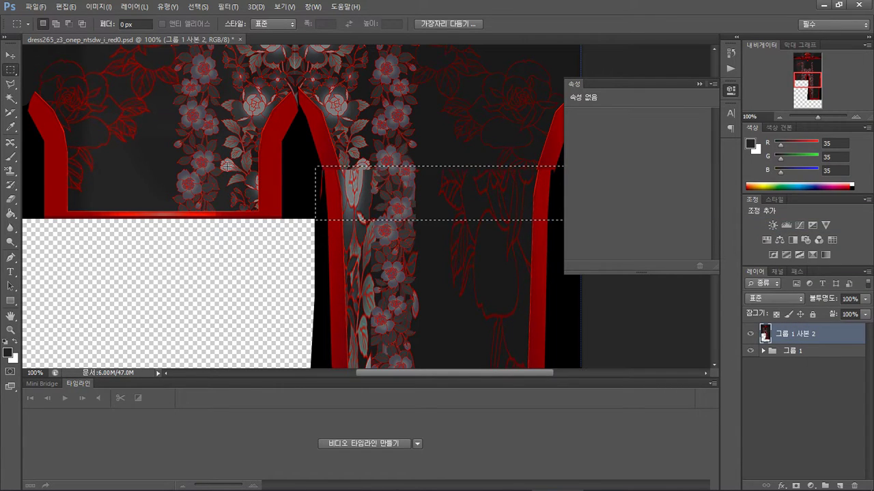
Try a content-aware fill at 100% opacity on the selected band below the long panel's pattern seam, and undo it
click(65, 7)
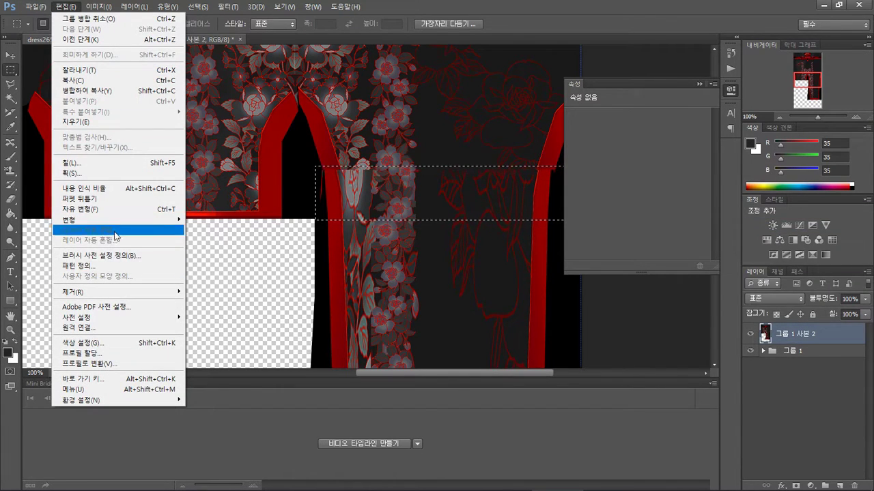
click(101, 162)
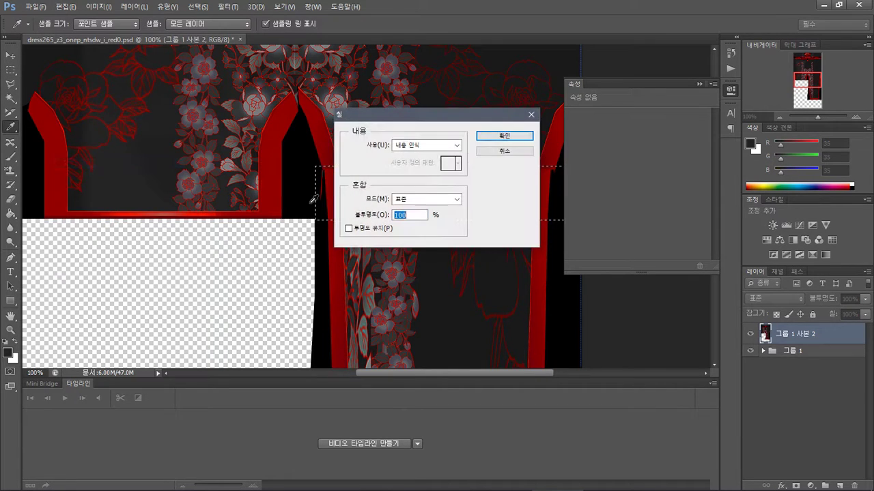
click(499, 134)
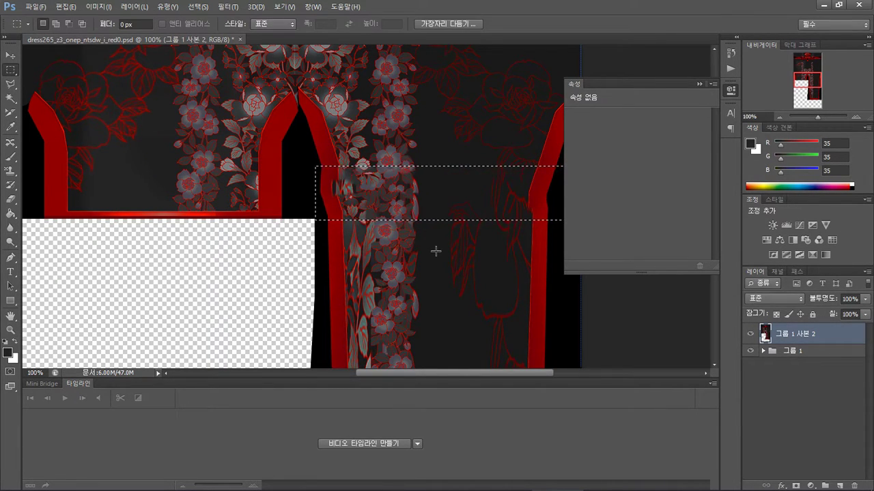
key(ctrl+d)
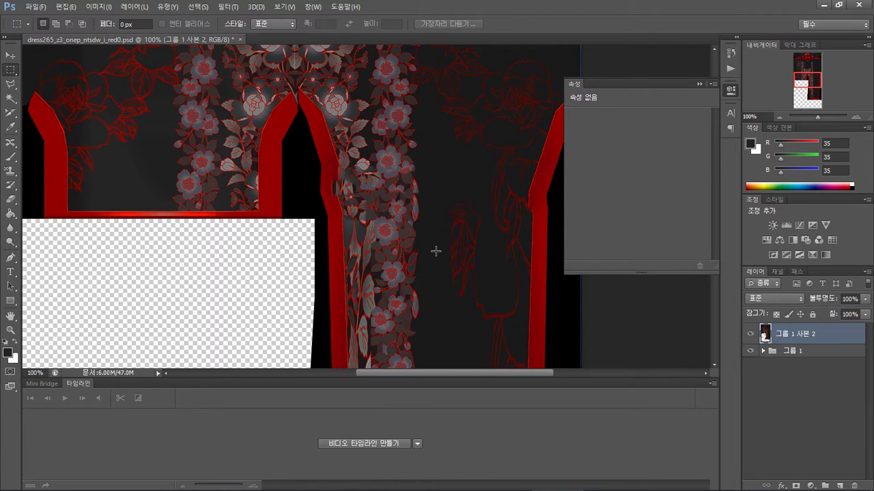
key(ctrl+z)
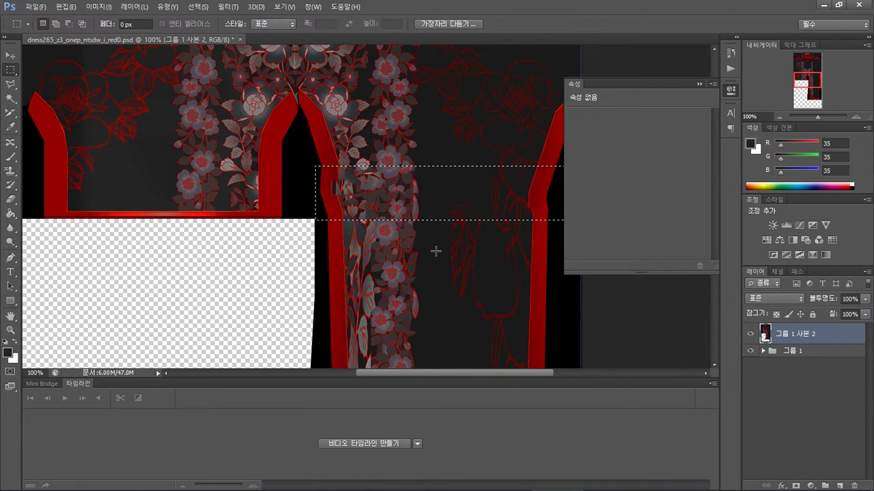
click(366, 211)
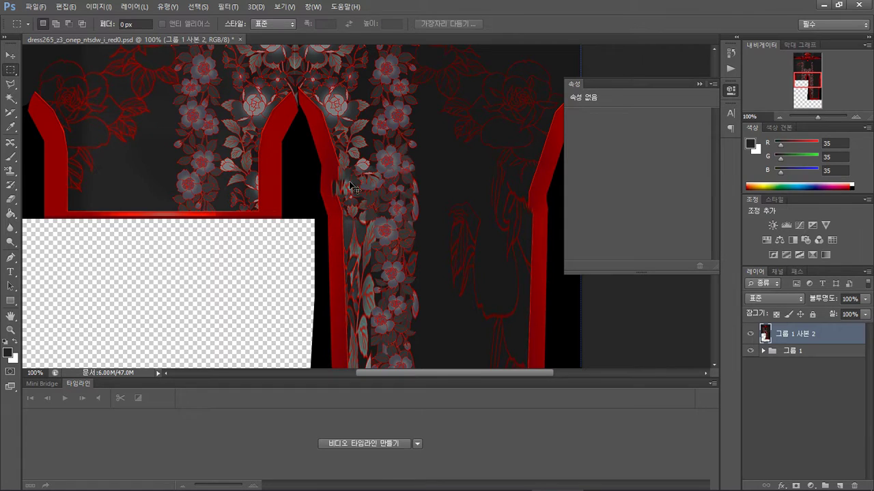
key(ctrl+alt+z)
key(ctrl+alt+z)
key(ctrl+alt+z)
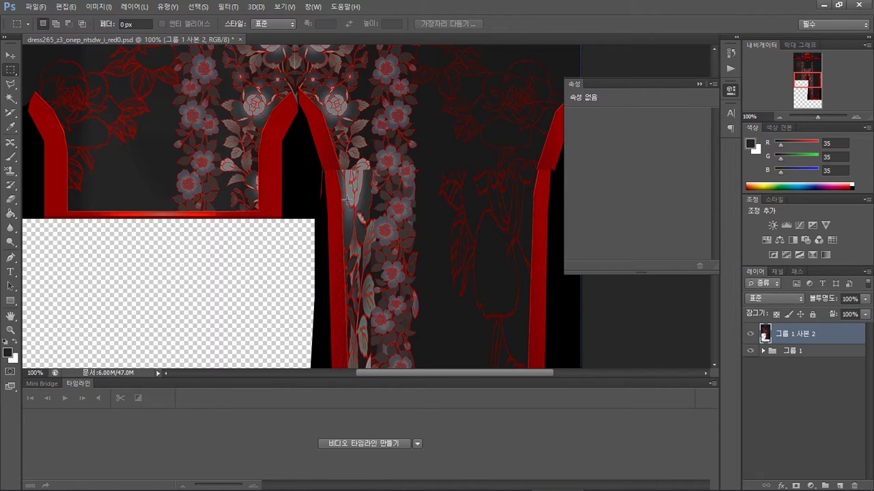
Paint over the stray red line beside the long panel's left border with a 20 px brush in the sampled black background colour
click(854, 118)
drag(808, 84, 816, 81)
click(729, 90)
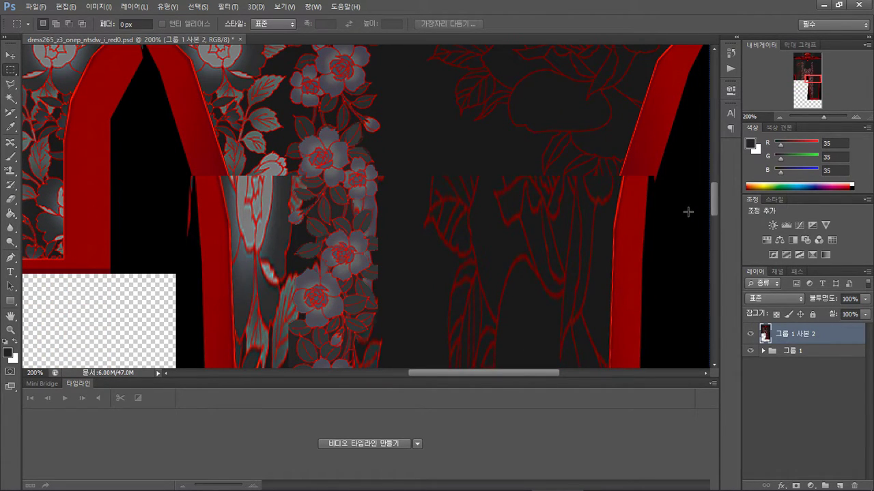
mouse_move(671, 164)
mouse_down()
mouse_move(306, 230)
mouse_move(172, 230)
mouse_move(202, 220)
mouse_move(178, 227)
mouse_move(185, 237)
mouse_up()
key(ctrl+d)
key(b)
click(11, 198)
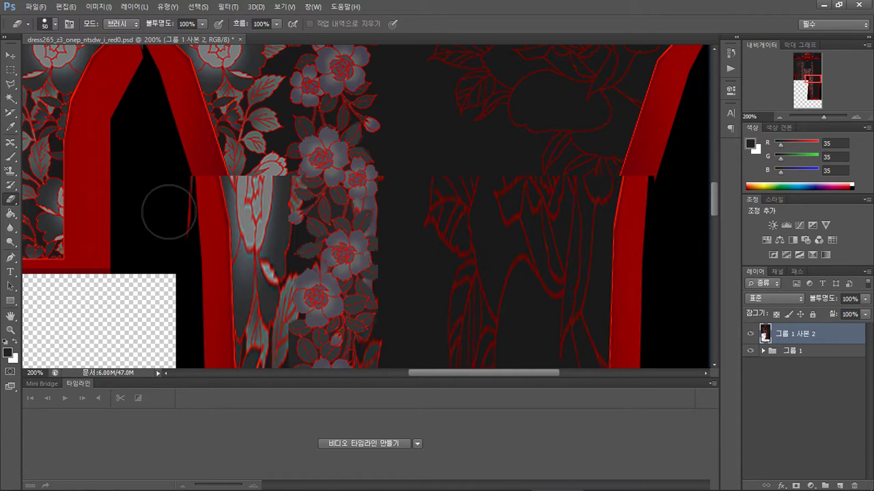
key(alt)
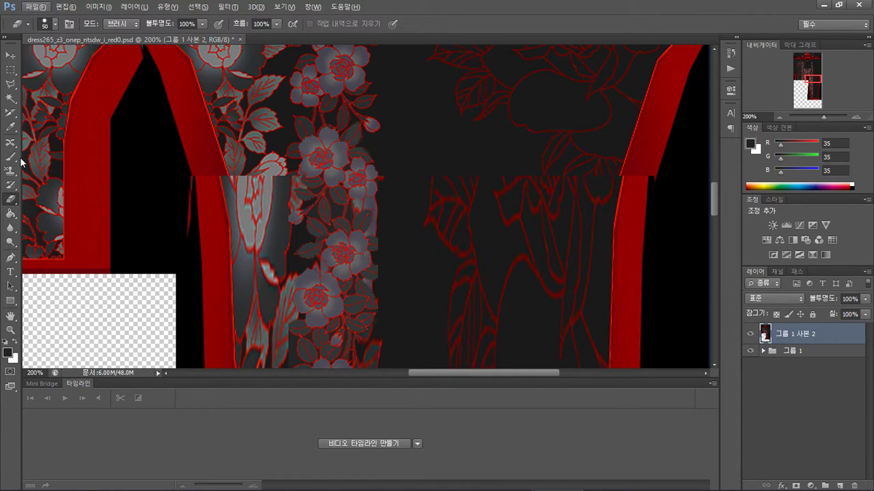
key(b)
alt+click(198, 251)
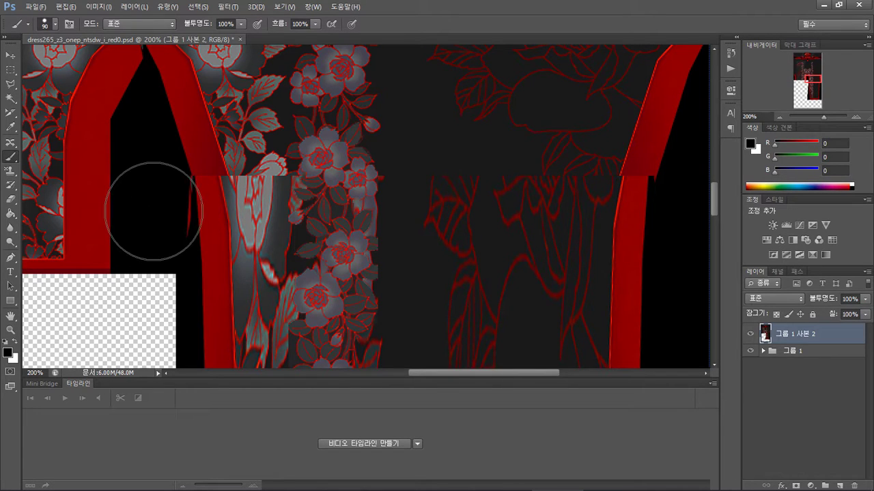
key(bracketleft)
key(bracketleft)
key(bracketleft)
key(bracketleft)
key(bracketleft)
key(bracketleft)
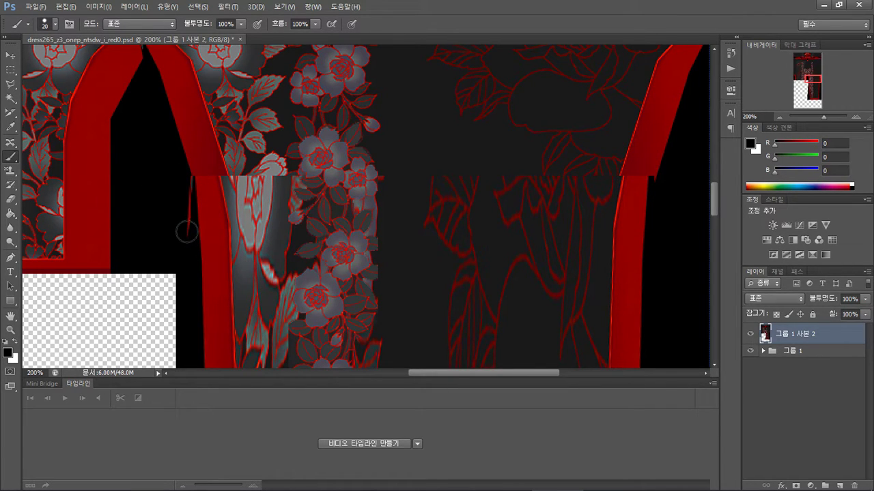
key(bracketleft)
mouse_move(185, 228)
mouse_down()
mouse_move(179, 187)
mouse_move(182, 236)
mouse_up()
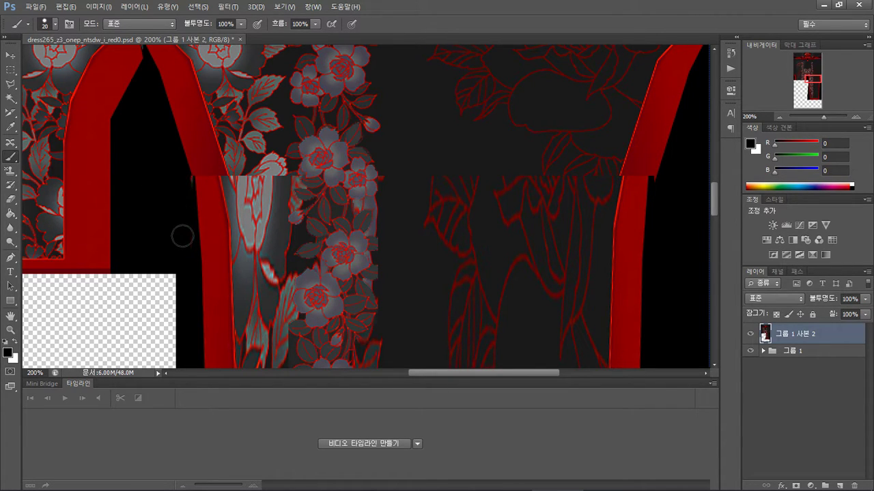
Select a band across the long panel's full width over the pattern seam, content-aware fill it in Normal mode at 100% opacity, and deselect
key(m)
mouse_move(167, 158)
mouse_down()
mouse_move(261, 166)
mouse_move(667, 234)
mouse_move(683, 222)
mouse_up()
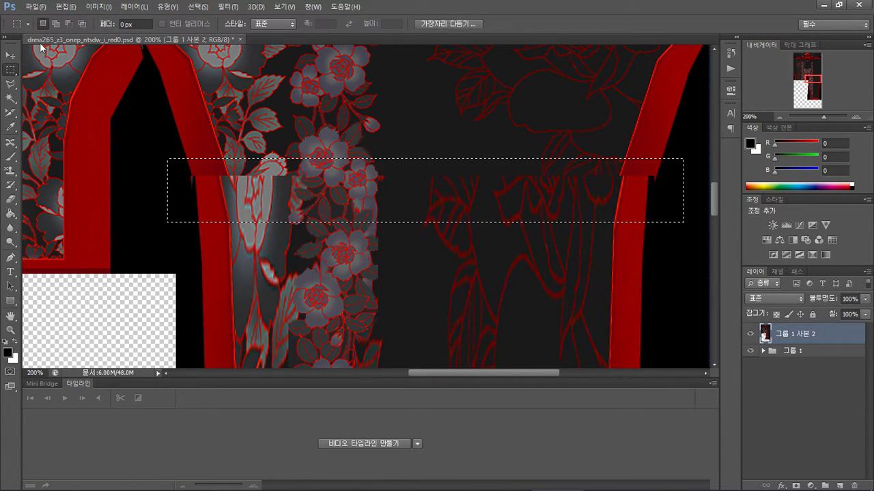
click(66, 7)
click(107, 162)
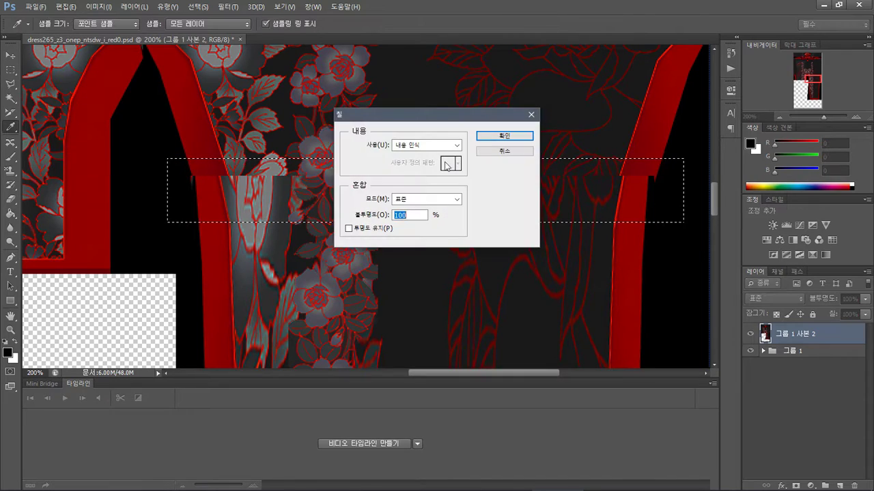
click(504, 135)
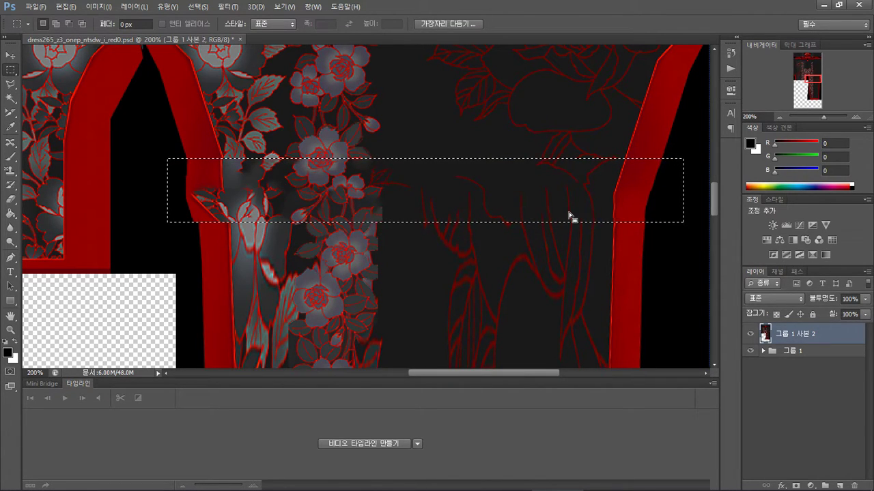
click(415, 260)
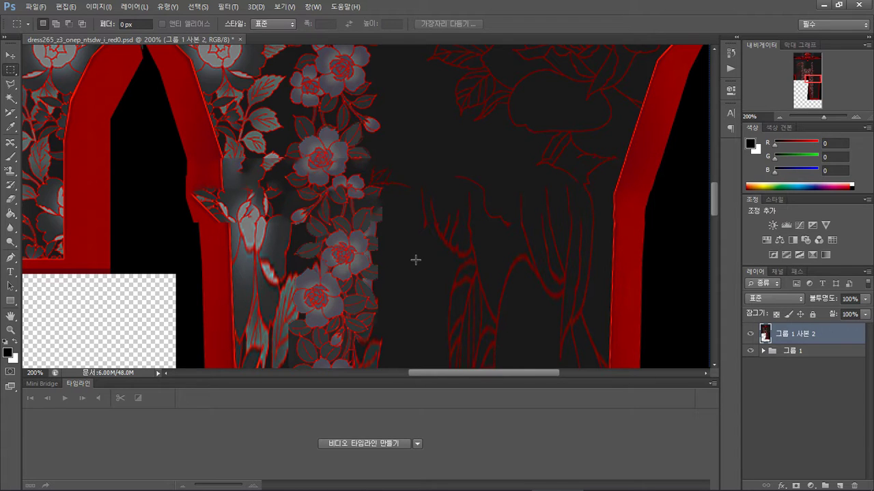
key(ctrl+alt+z)
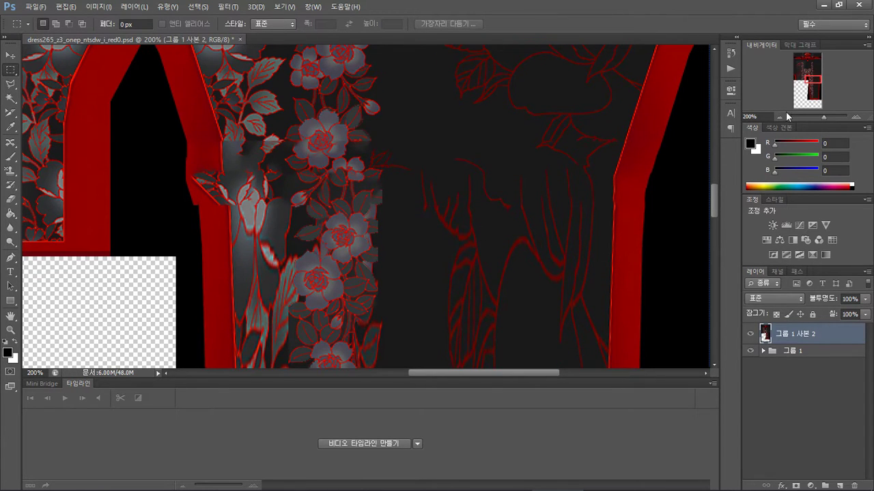
click(780, 115)
click(780, 114)
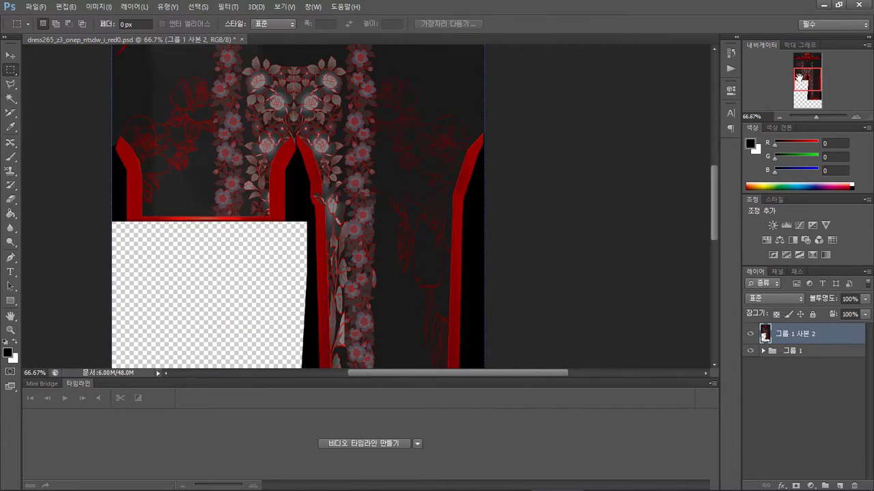
drag(800, 78, 814, 77)
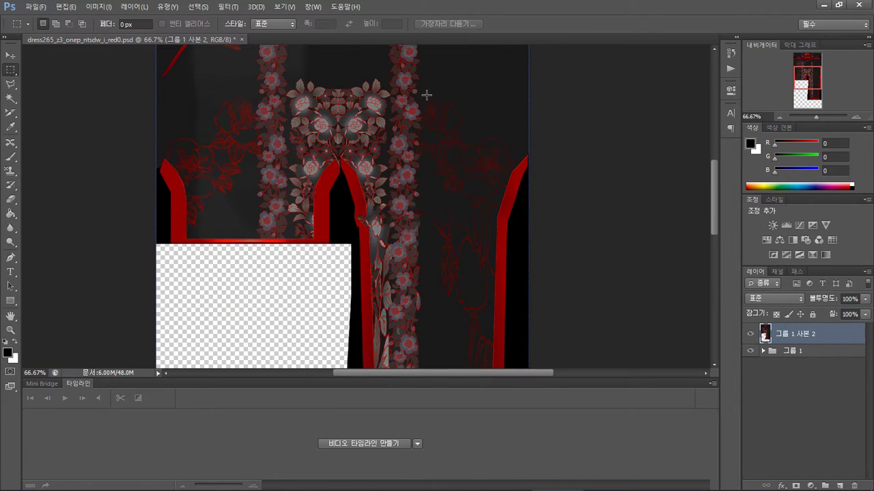
drag(426, 94, 521, 215)
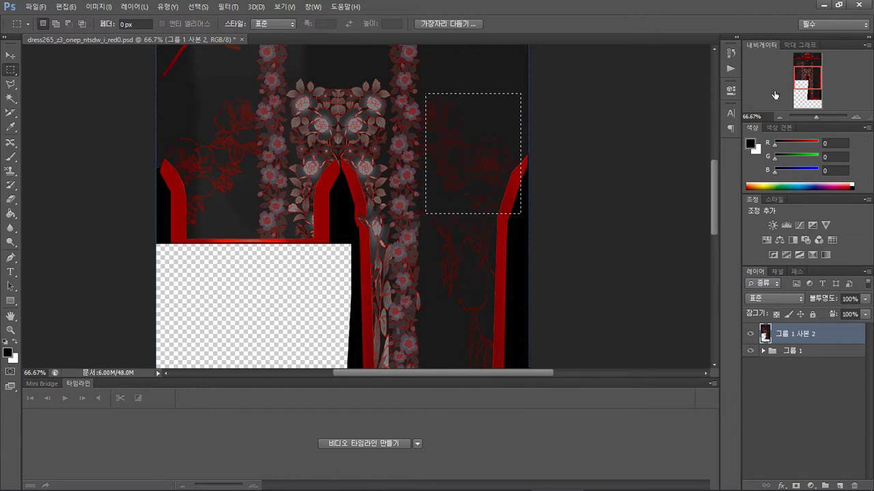
mouse_move(809, 84)
mouse_down()
mouse_move(822, 75)
mouse_move(826, 87)
mouse_move(808, 86)
mouse_move(807, 70)
mouse_up()
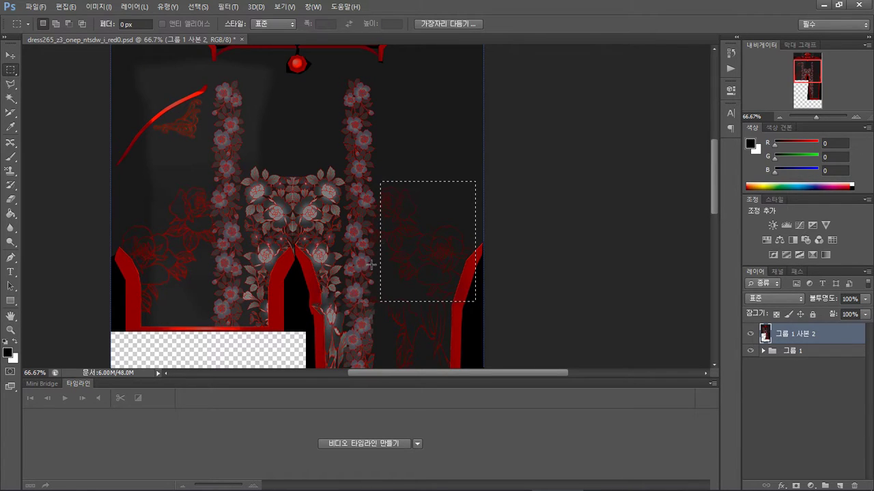
click(476, 300)
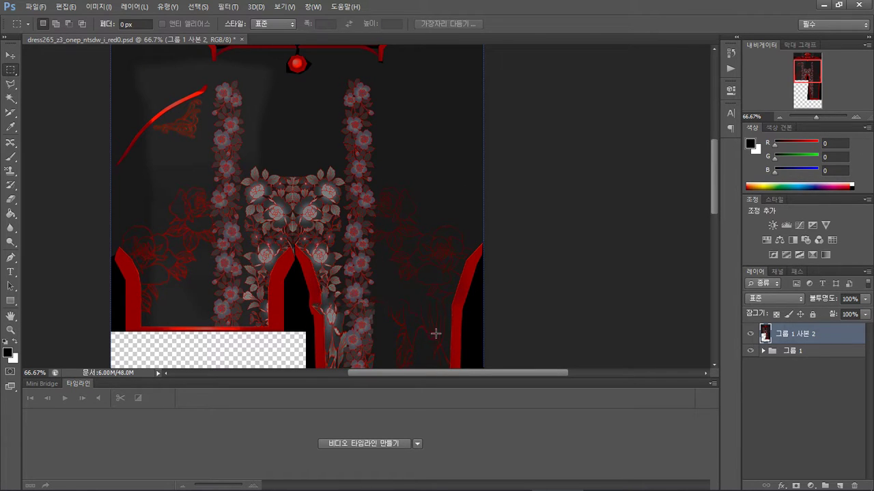
Place a horizontally flipped copy of the long panel's right red border bend over its left border bend on a new layer
drag(447, 324, 478, 268)
key(ctrl+j)
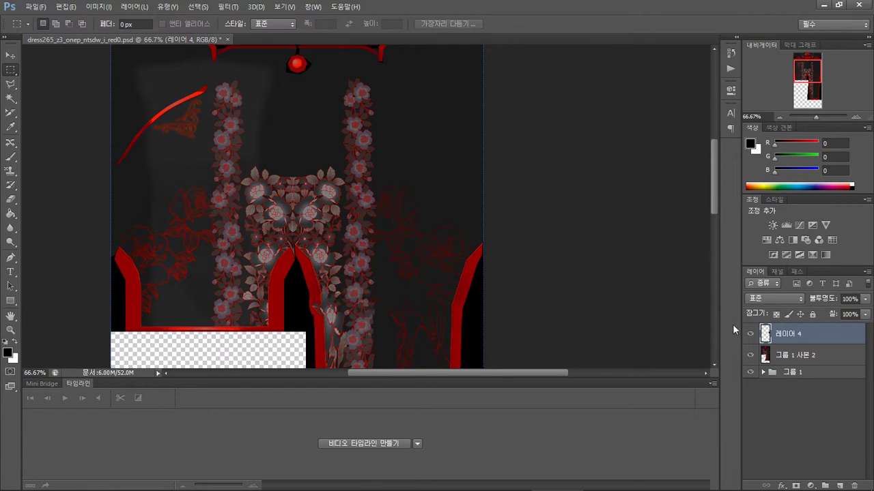
right_click(433, 282)
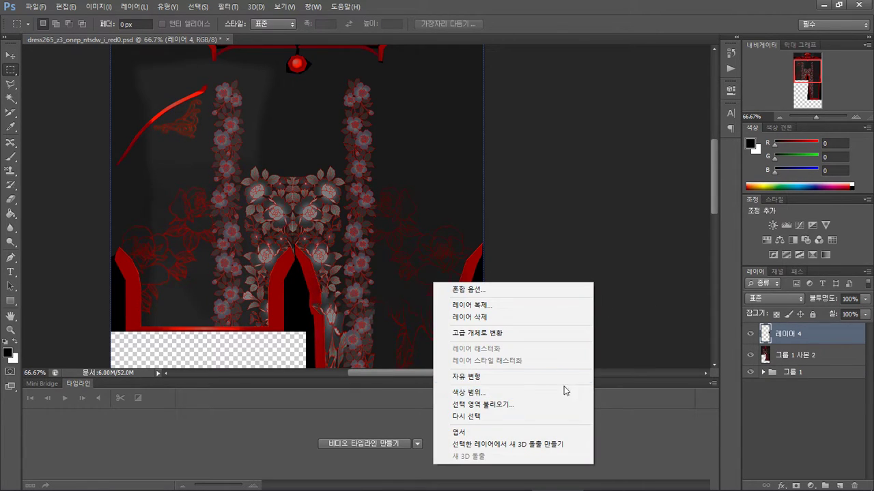
click(543, 378)
right_click(411, 273)
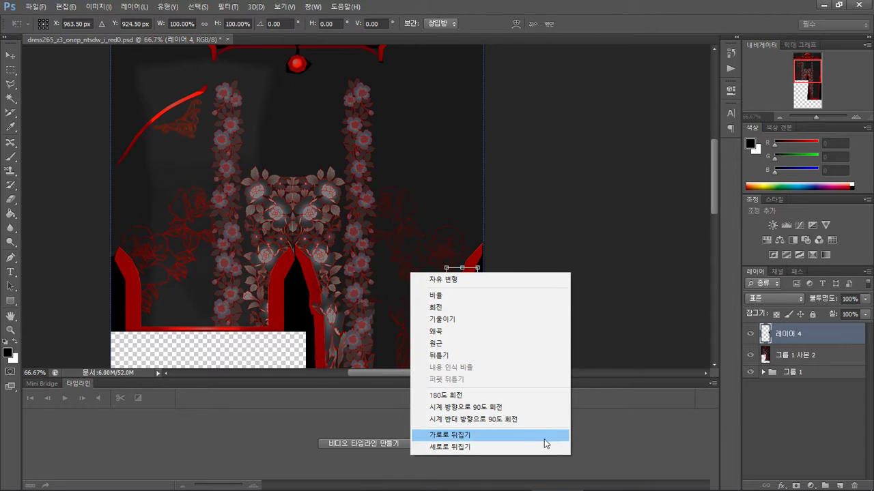
click(517, 435)
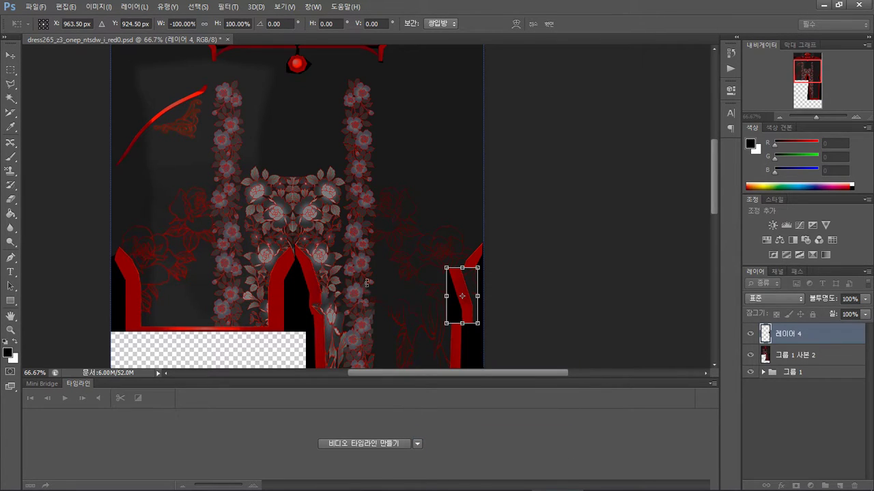
click(10, 54)
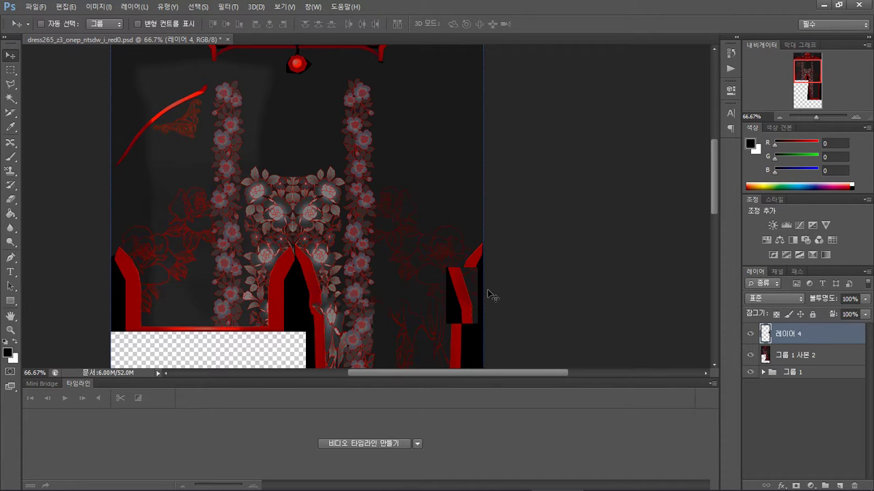
shift+drag(471, 299, 328, 326)
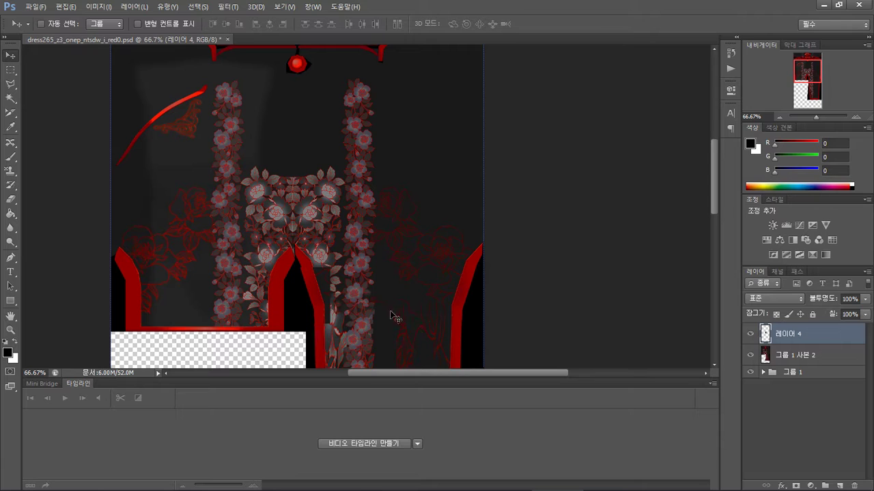
Add a layer mask to the flipped border layer and erase on it with a 50 px eraser beside the long panel's left border bend
click(14, 200)
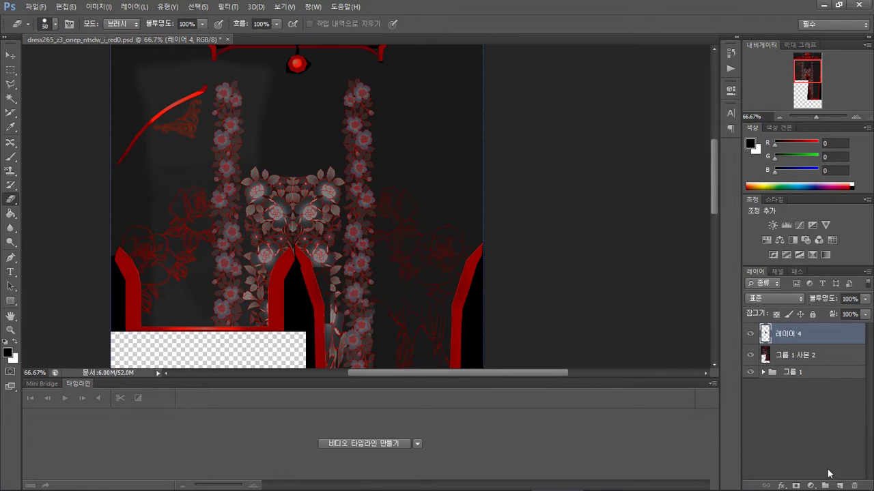
click(796, 486)
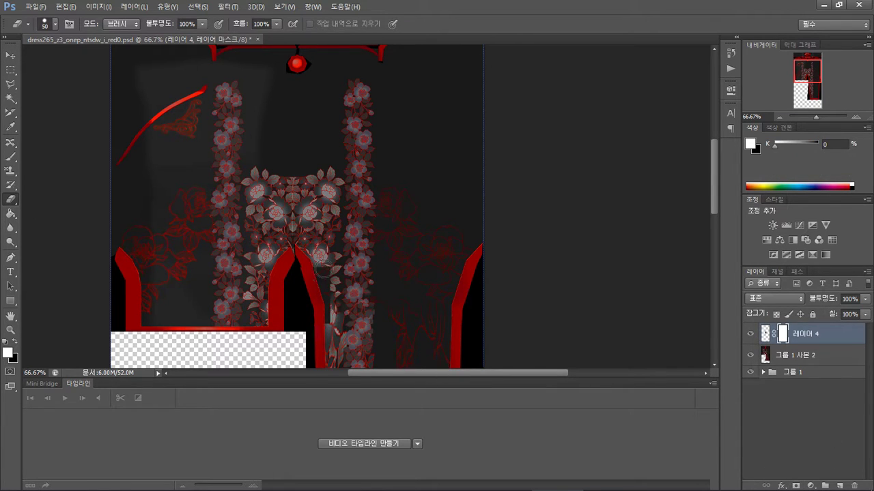
drag(330, 318, 318, 253)
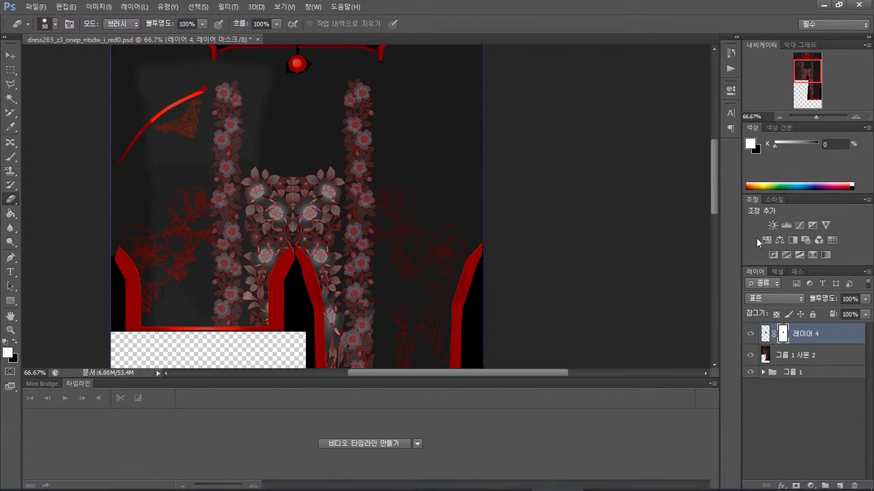
On a new layer above the merged group copy, paint over the faint red line pattern inside the long panel with a 150 px brush in sampled dark grey (26, 26, 26)
mouse_move(811, 73)
mouse_down()
mouse_move(817, 90)
mouse_move(818, 82)
mouse_up()
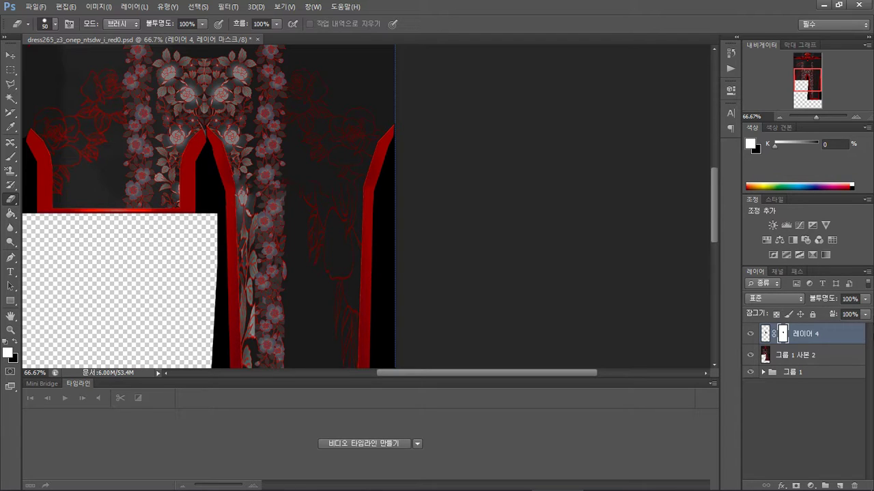
click(817, 357)
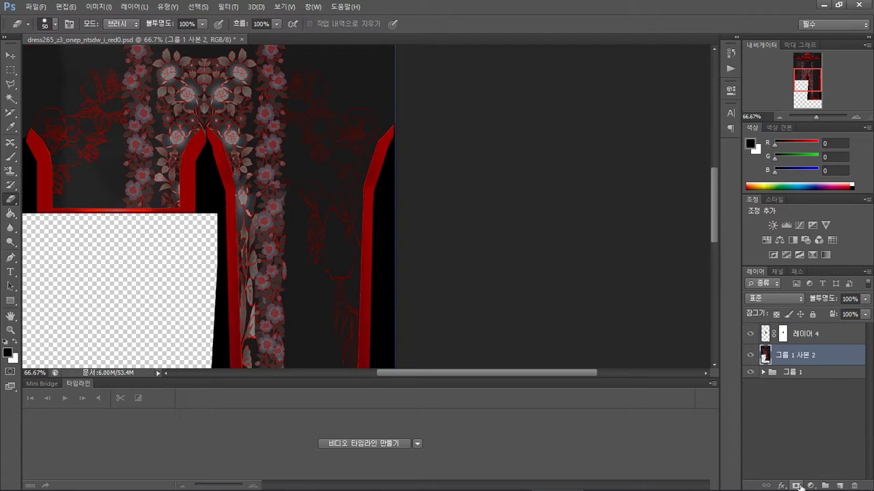
click(839, 486)
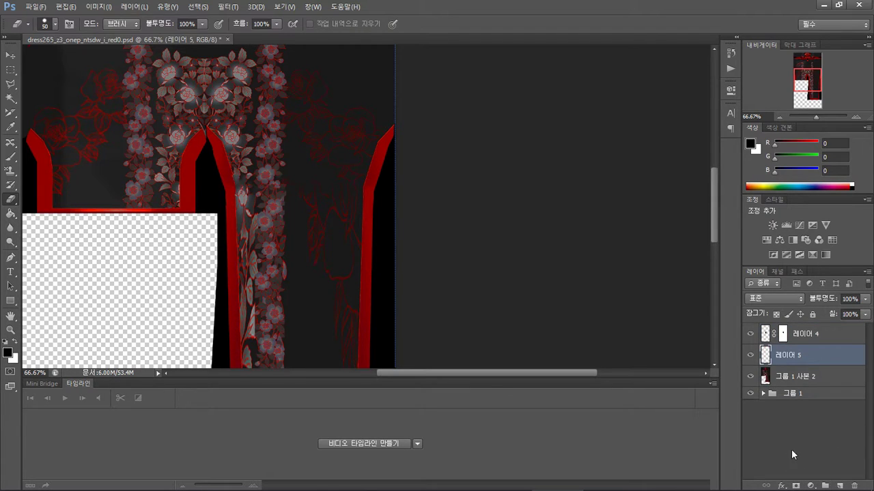
click(11, 156)
alt+click(308, 303)
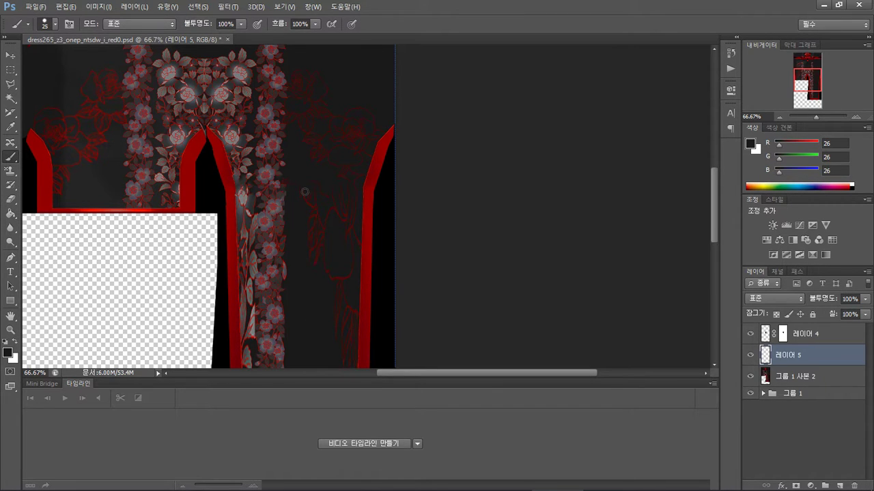
key(bracketright)
key(bracketright)
key(bracketright)
key(bracketright)
key(bracketright)
key(bracketright)
key(bracketright)
key(bracketright)
key(bracketright)
mouse_move(316, 195)
mouse_down()
mouse_move(322, 233)
mouse_move(329, 208)
mouse_move(323, 270)
mouse_move(332, 240)
mouse_move(329, 359)
mouse_up()
mouse_move(811, 80)
mouse_down()
mouse_move(816, 94)
mouse_move(825, 72)
mouse_move(820, 93)
mouse_move(819, 79)
mouse_up()
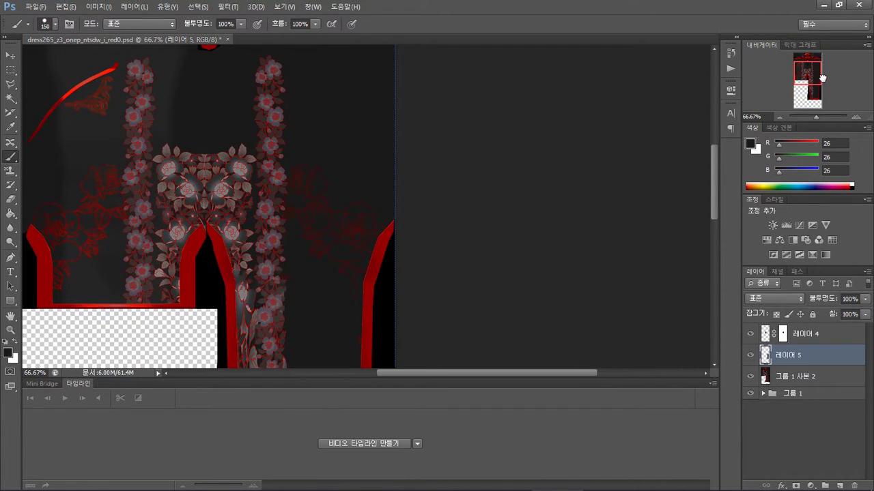
Save a PNG copy as dress265_z3_onep_ntsdw_i_red0.png, replacing the existing file
click(35, 6)
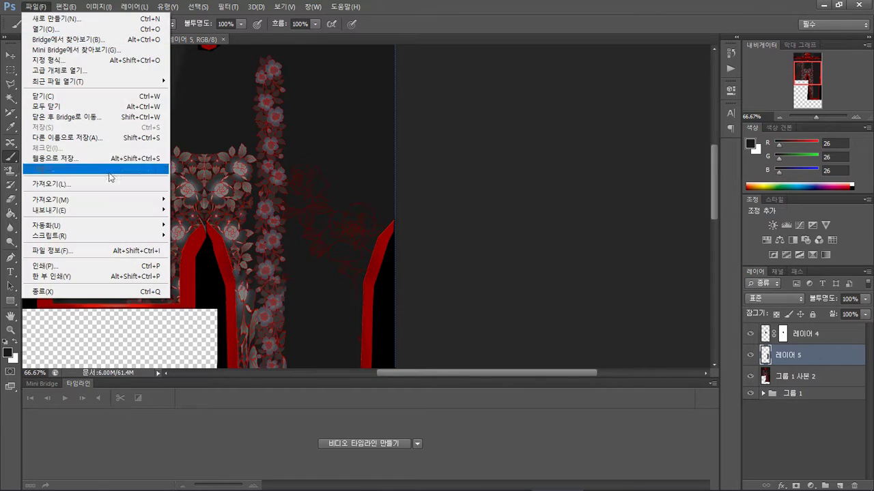
click(93, 139)
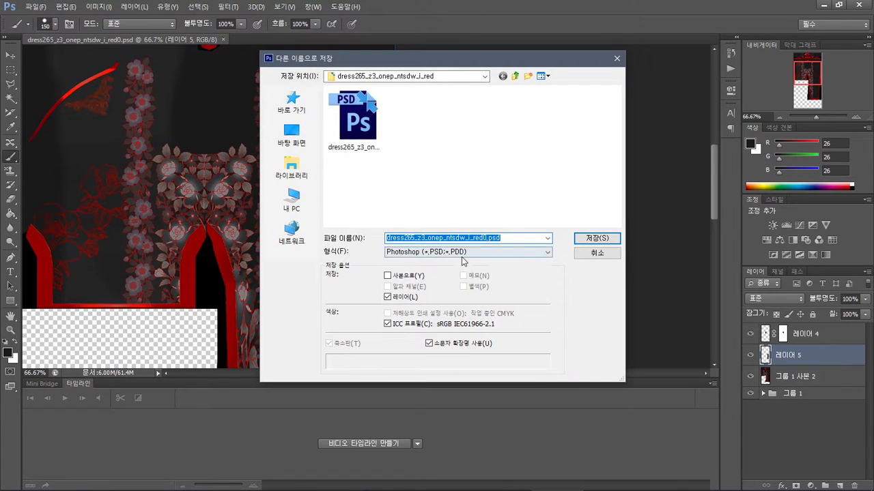
click(470, 252)
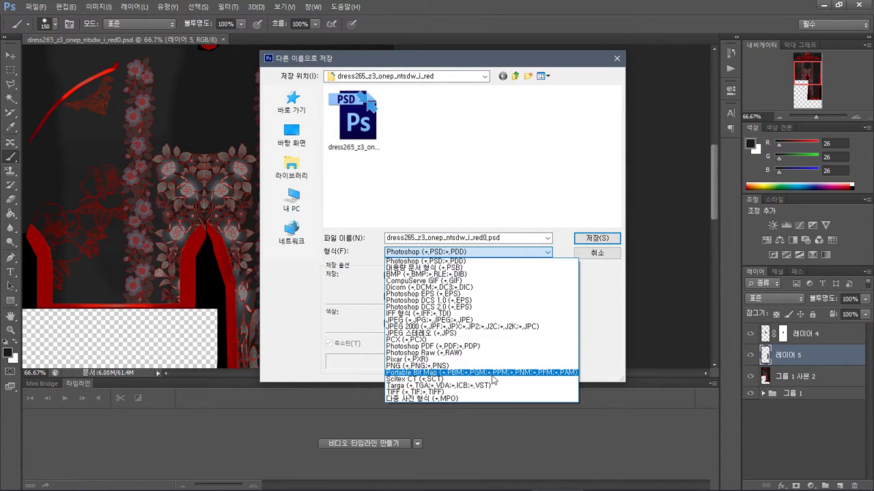
click(486, 366)
click(584, 240)
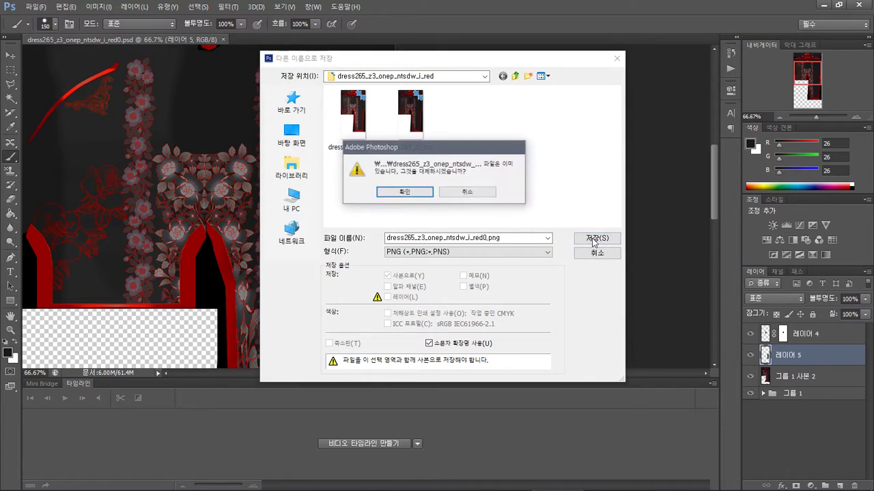
click(410, 194)
click(473, 155)
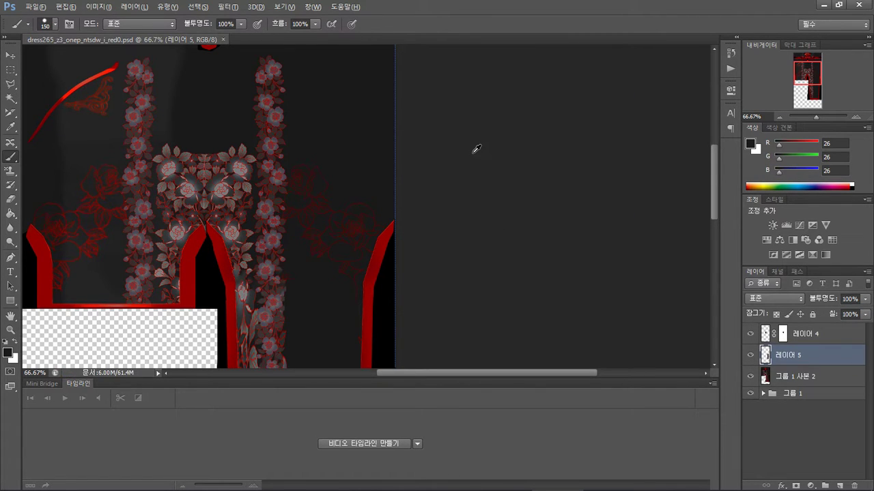
Switch to Blender and replace the dress texture image with dress265_z3_onep_ntsdw_i_red0.png
key(alt+Tab)
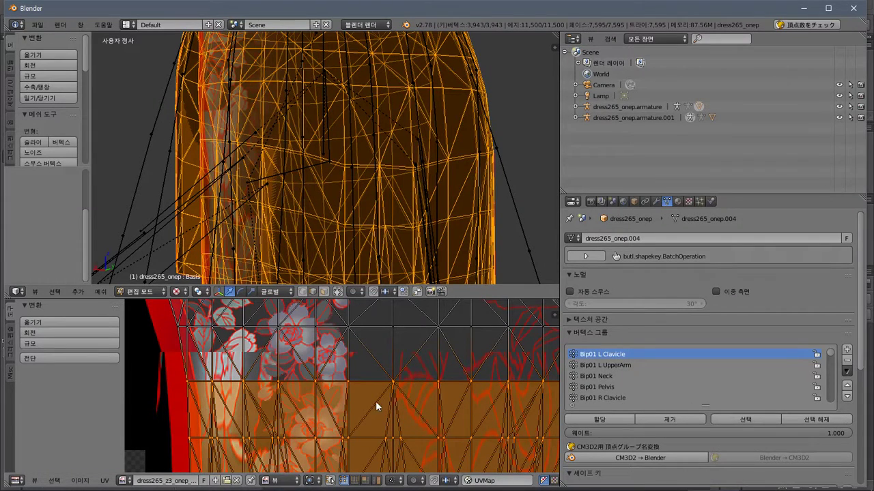
click(82, 481)
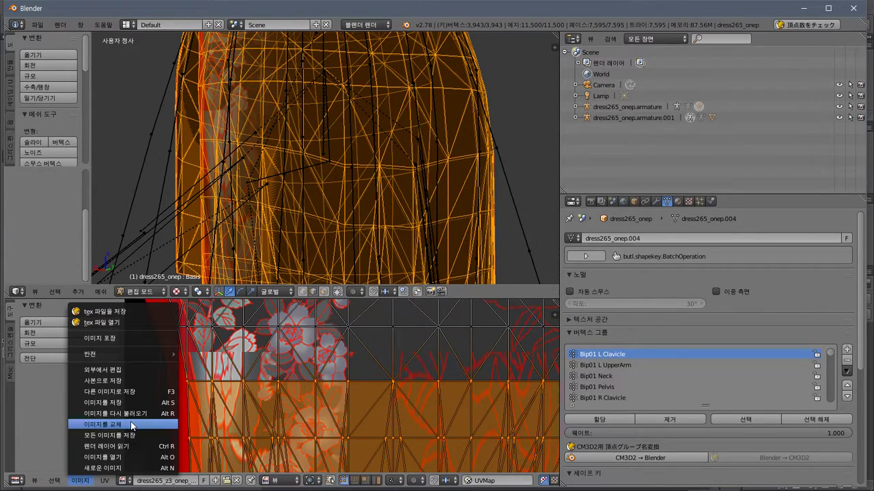
click(103, 425)
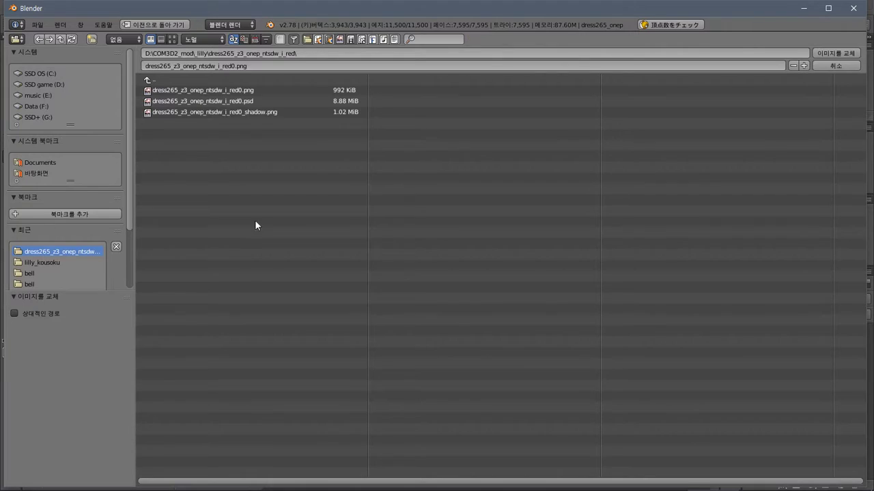
click(165, 96)
click(836, 52)
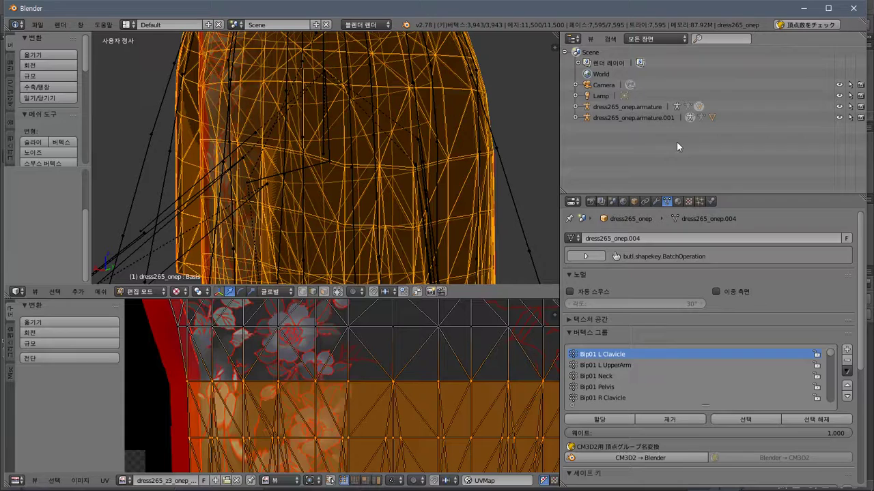
Leave mesh editing for Object Mode and view the whole dress with its updated texture
click(153, 292)
click(145, 278)
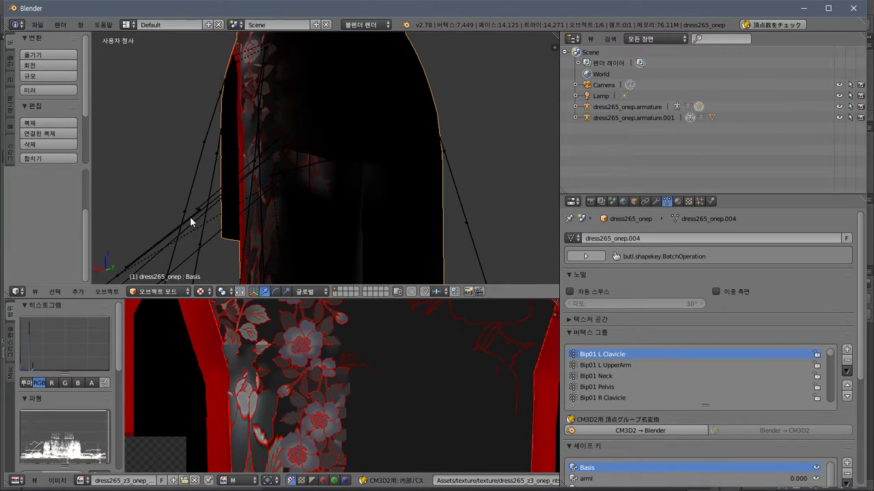
middle_drag(205, 189, 220, 210)
scroll(220, 206, down, 4)
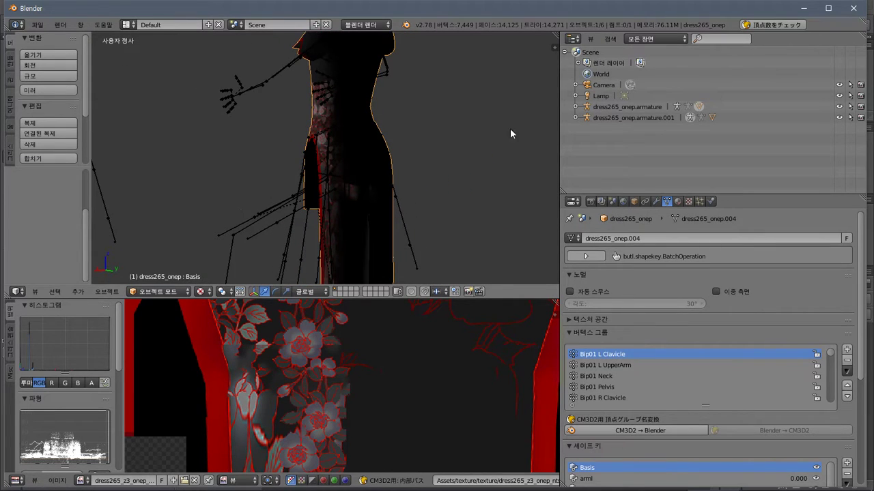
Select the scene's Lamp and set its energy to 1.900 and its distance to 31.130
click(611, 95)
click(576, 96)
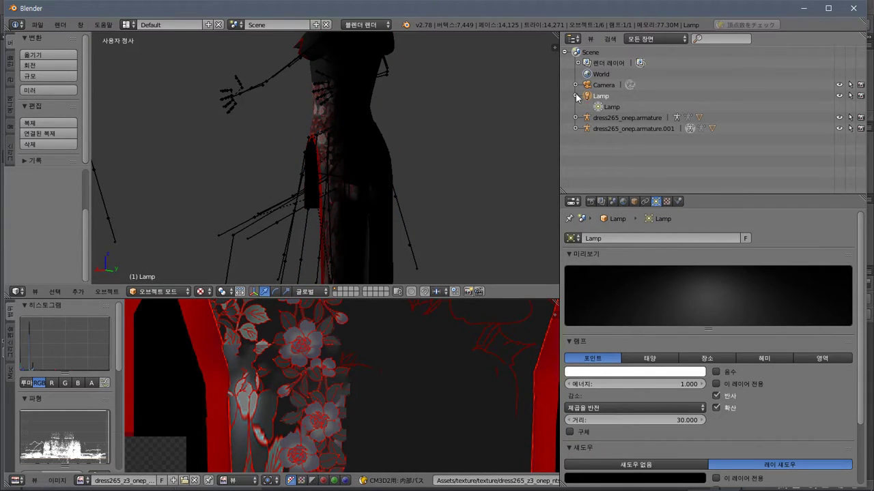
scroll(746, 325, down, 1)
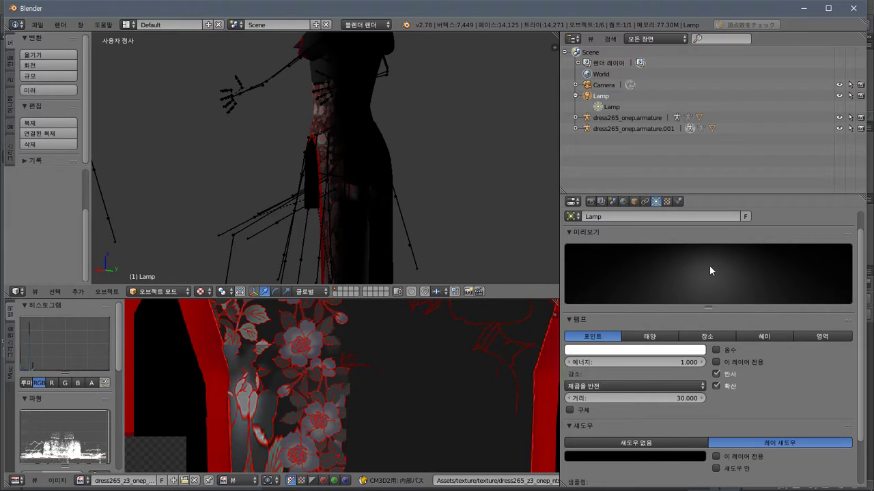
mouse_move(649, 362)
mouse_down()
mouse_move(676, 362)
mouse_move(648, 362)
mouse_up()
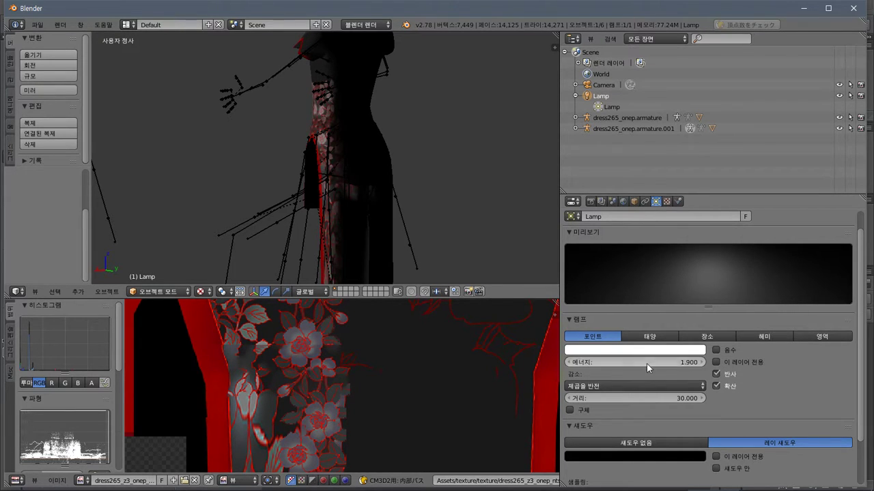
drag(641, 401, 648, 408)
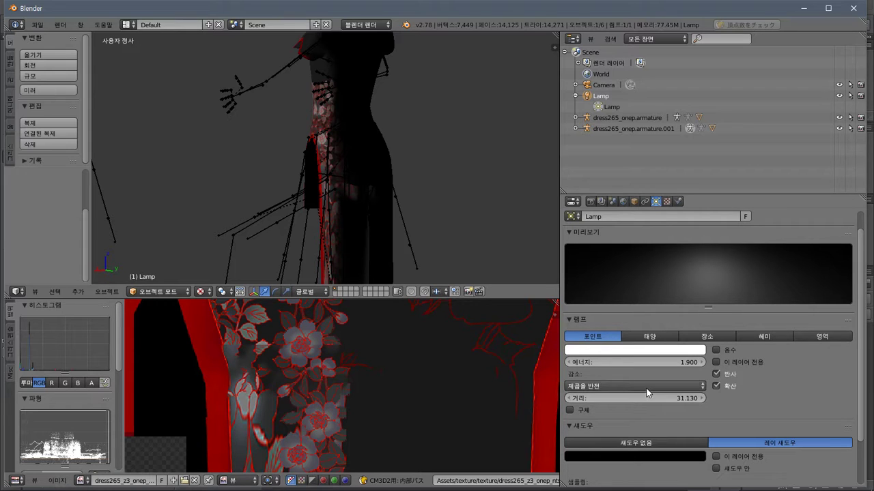
Try the lamp's falloff types, including weighted, custom curve, coefficients and constant, and settle on Inverse Linear (선형을 반전)
click(683, 391)
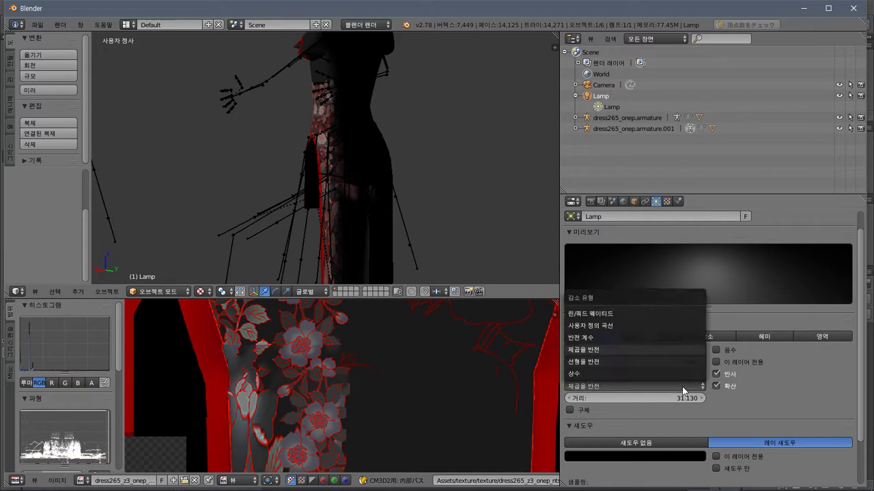
click(626, 315)
click(642, 386)
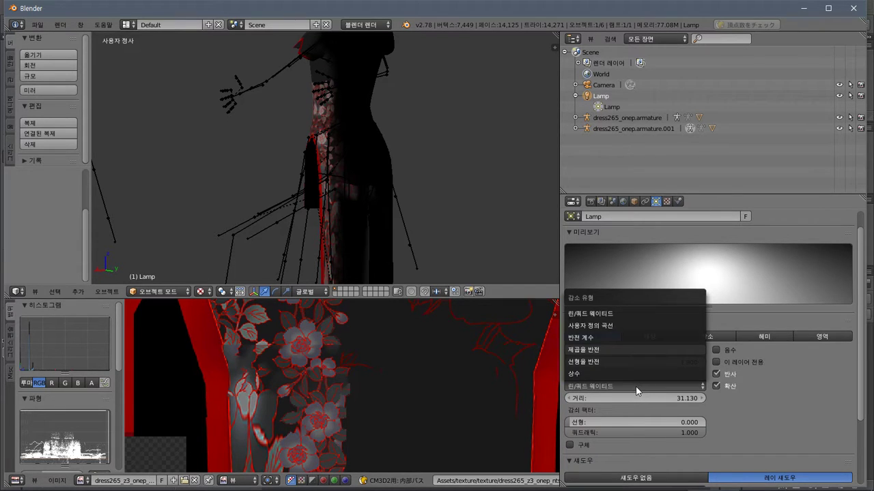
click(601, 331)
click(606, 386)
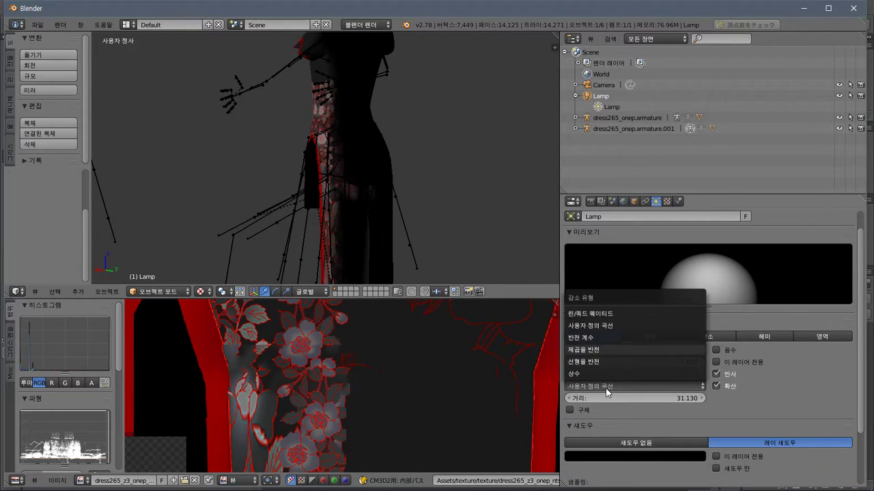
click(607, 337)
click(606, 386)
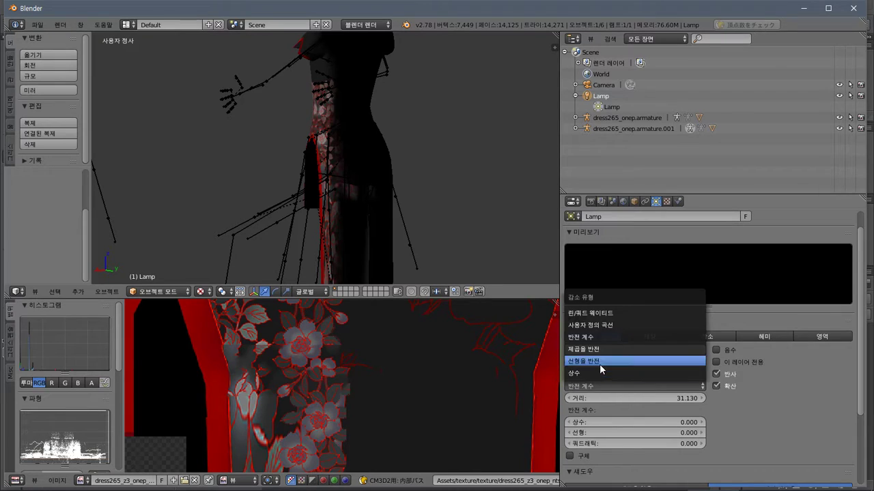
click(601, 362)
click(605, 387)
click(605, 374)
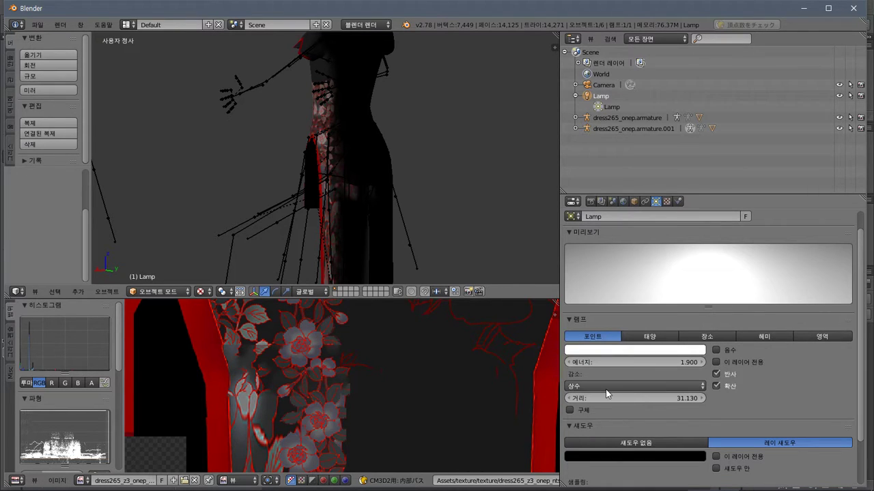
click(605, 387)
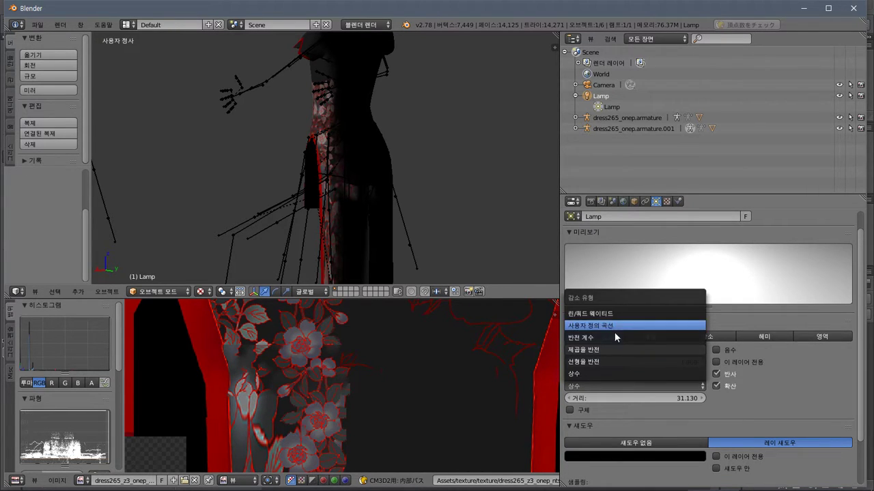
click(607, 362)
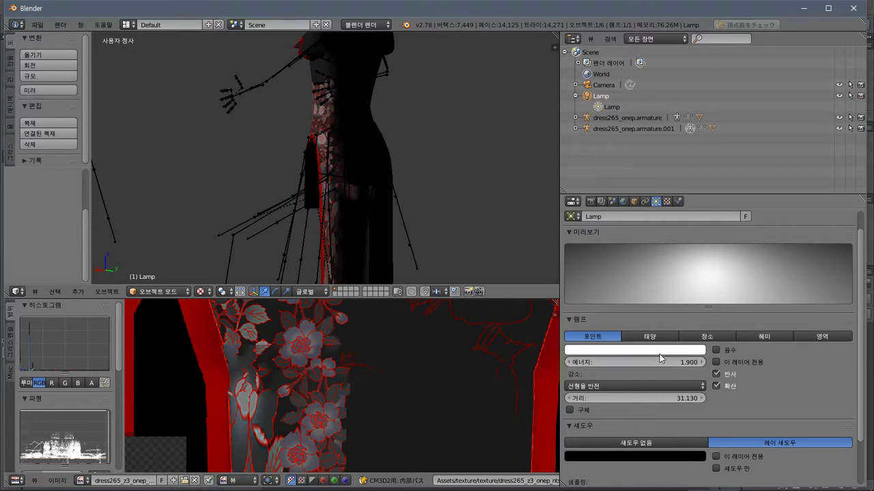
Toggle the lamp's Negative option on and back off, and set its shadow type to No Shadow (새도우 없음)
click(721, 353)
click(720, 354)
scroll(762, 410, down, 2)
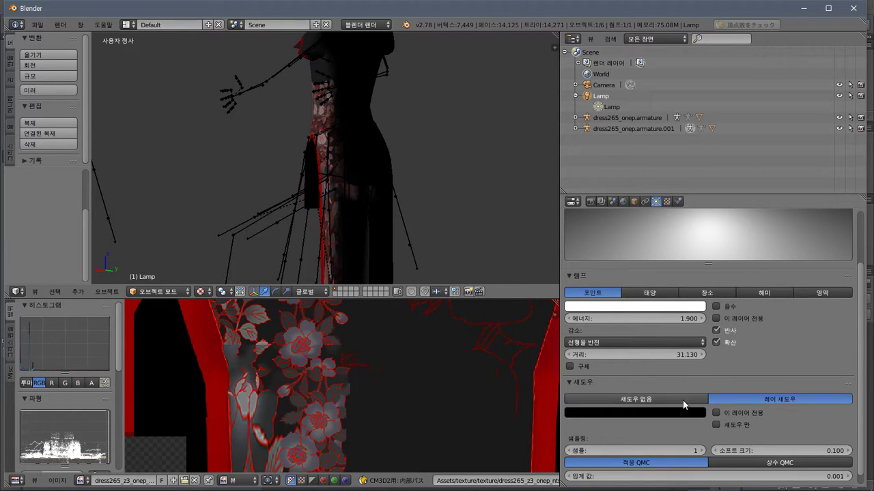
click(679, 399)
click(737, 399)
click(687, 400)
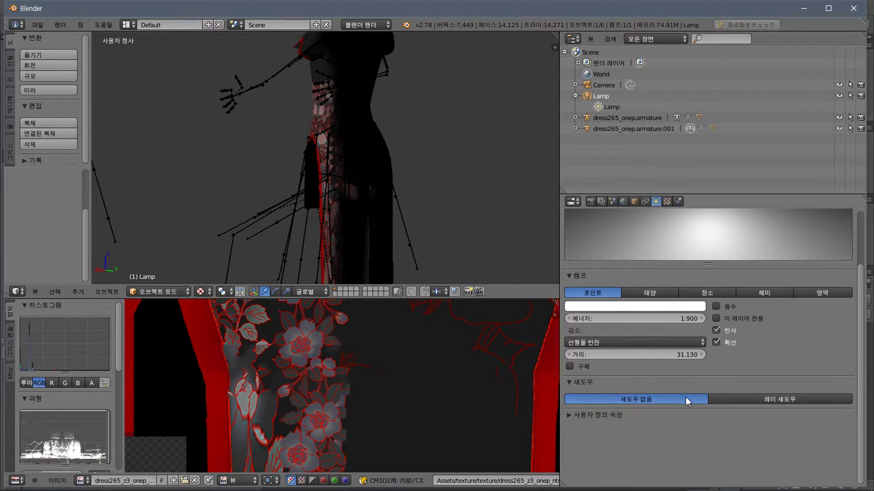
Move the lamp across both dresses to the far side of the textured one, and inspect the lit floral panel up close
scroll(394, 207, down, 4)
scroll(390, 206, up, 1)
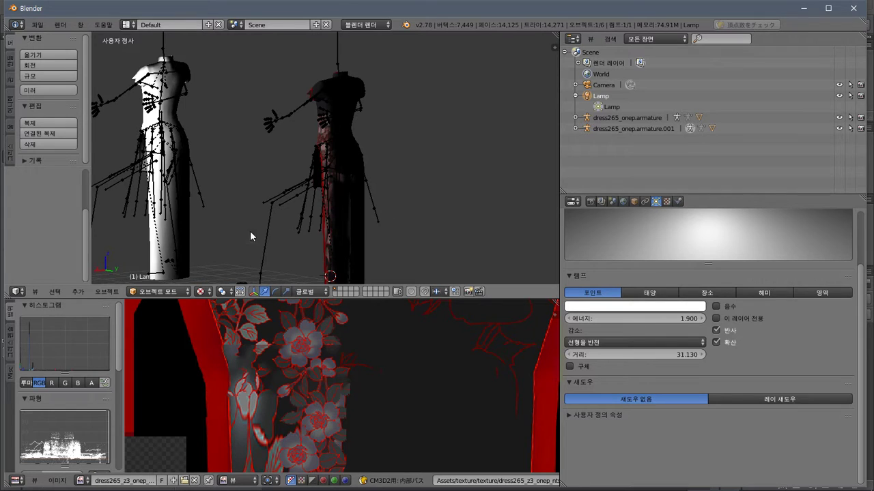
middle_drag(250, 231, 354, 213)
middle_drag(277, 197, 241, 180)
click(211, 162)
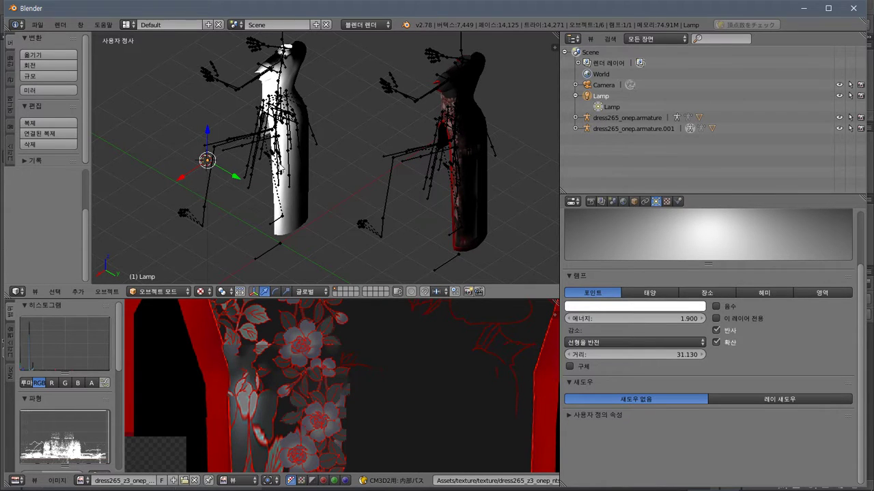
click(207, 162)
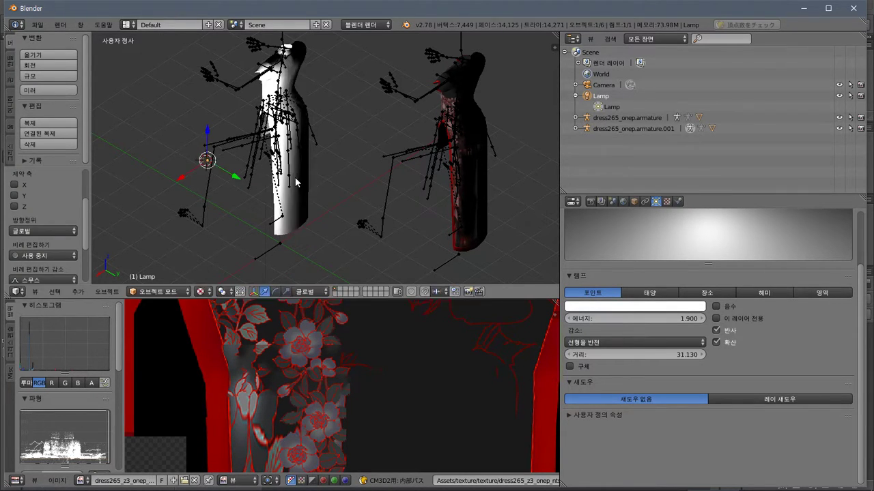
key(g)
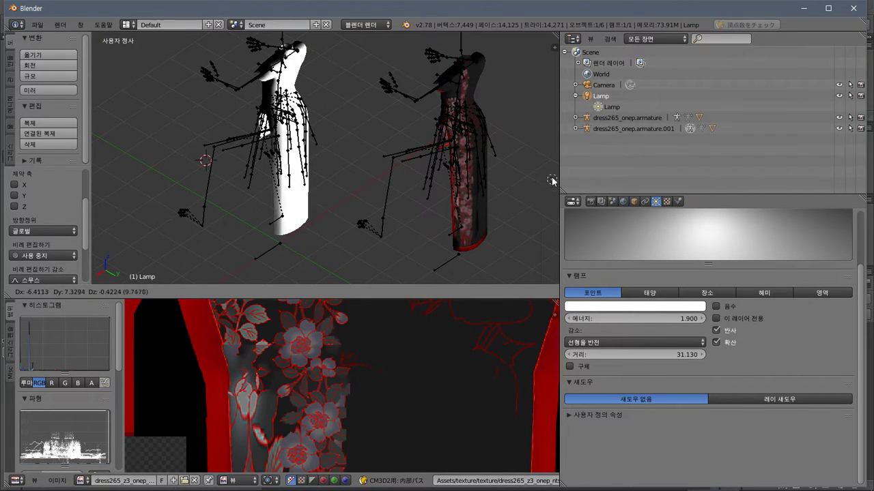
click(523, 190)
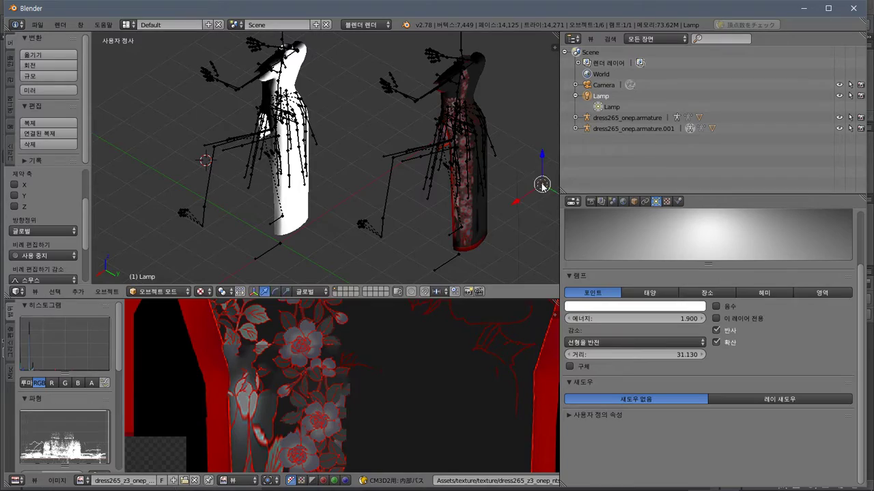
middle_drag(523, 190, 413, 120)
scroll(445, 151, up, 4)
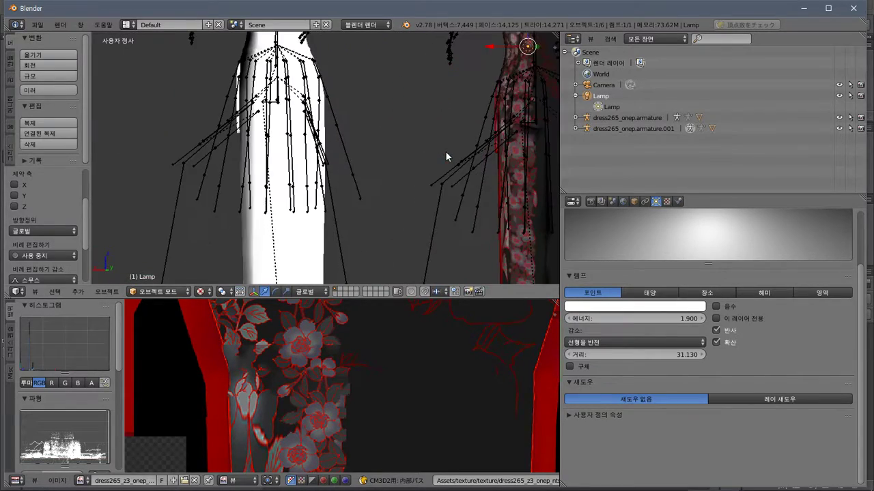
shift+middle_drag(445, 150, 320, 121)
middle_drag(344, 117, 320, 142)
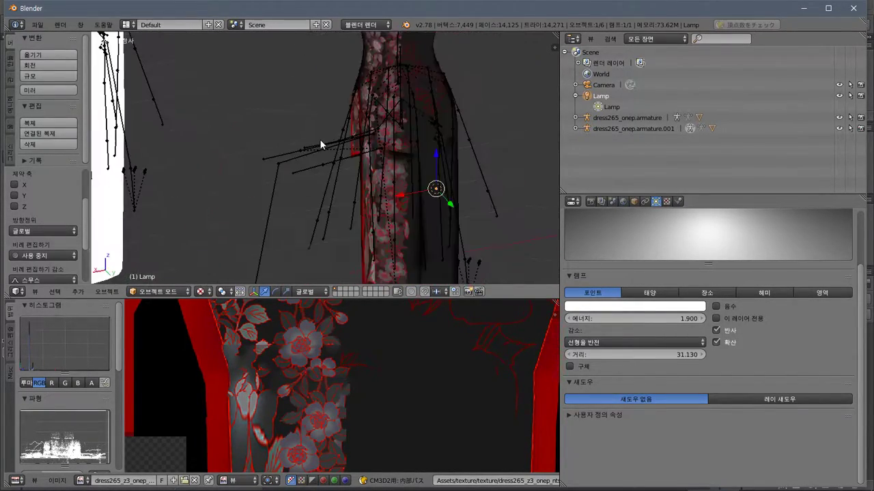
Save the updated dress texture over dress265_z3_onep_ntsdw_i_red0.tex and also over dress265_z3_onep_ntsdw_i_red0_shadow.tex
click(58, 481)
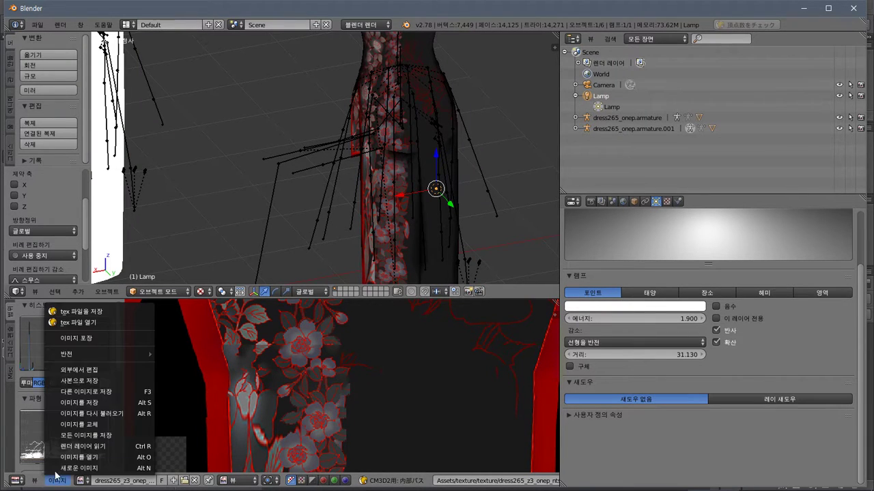
click(96, 322)
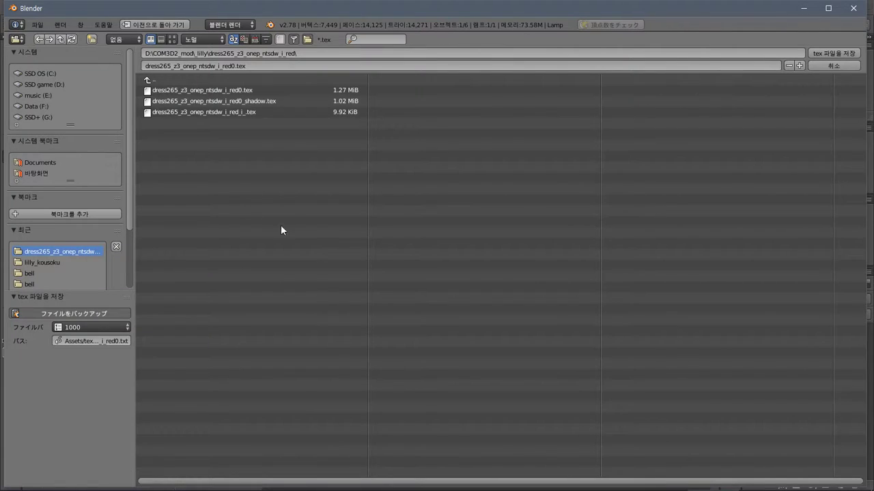
click(255, 91)
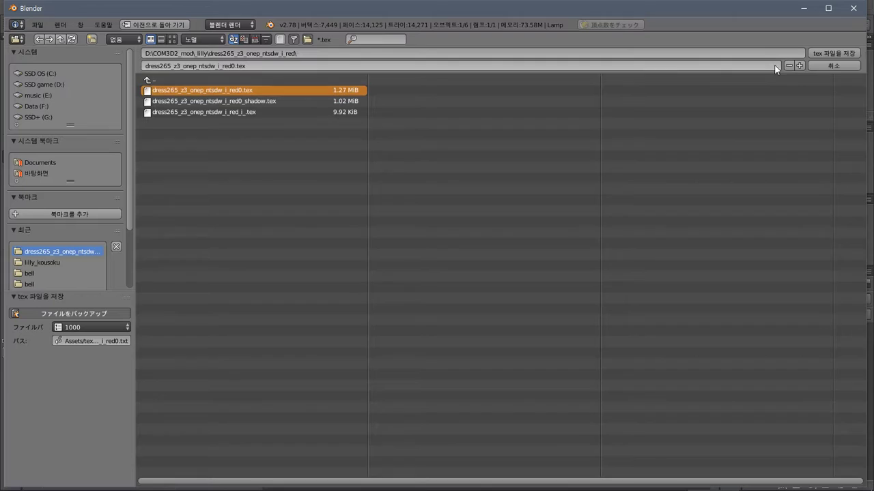
click(831, 53)
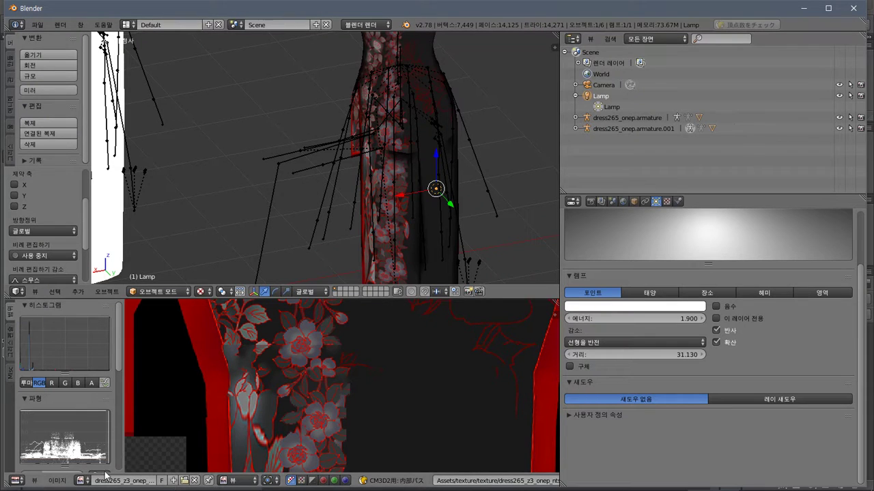
click(58, 480)
click(90, 312)
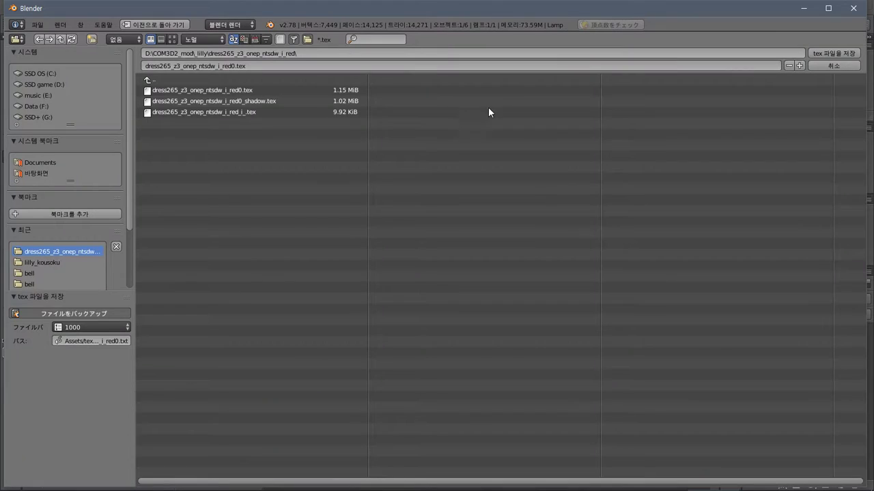
click(814, 54)
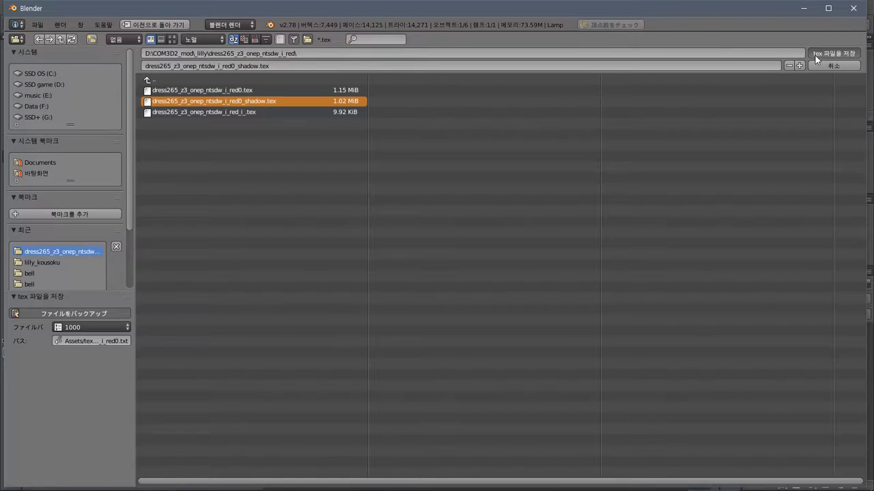
Export the textured dress mesh as a CM3D2 model, overwriting dress265_onep_lilly.model
click(32, 25)
mouse_move(95, 233)
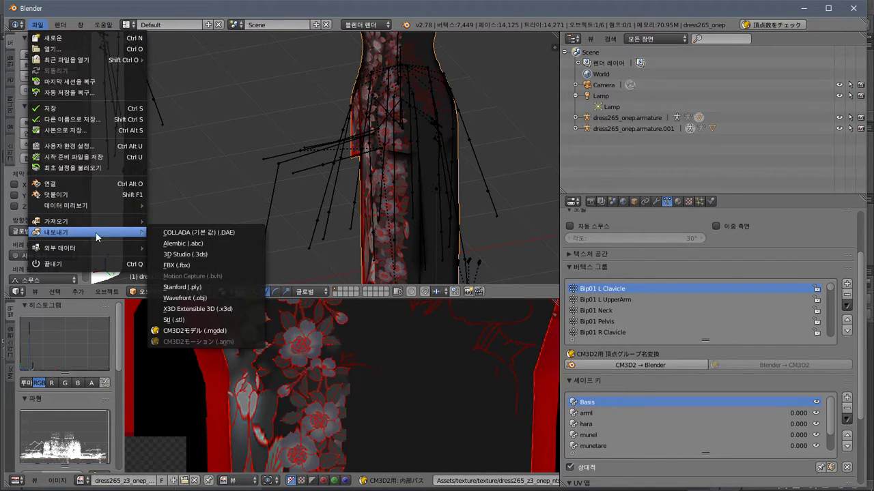
click(208, 330)
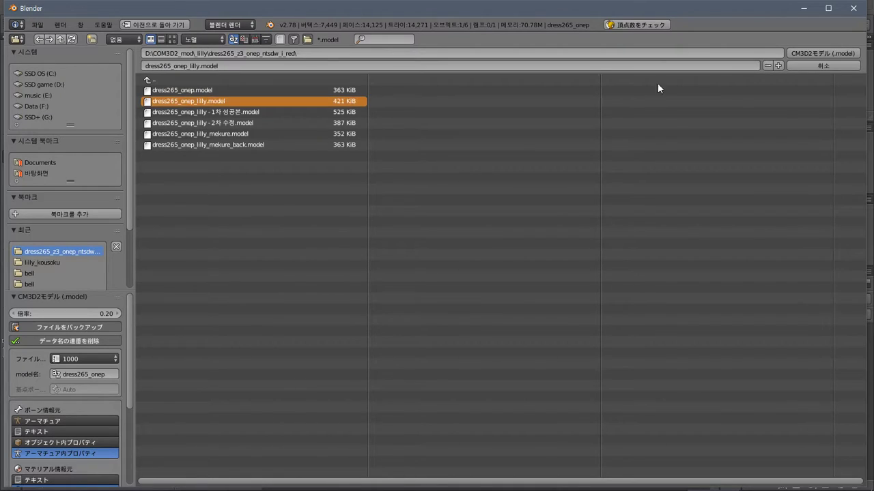
click(819, 53)
Switch to CUSTOM ORDER MAID 3D 2 and examine the long dress on the character up close
key(alt+Tab)
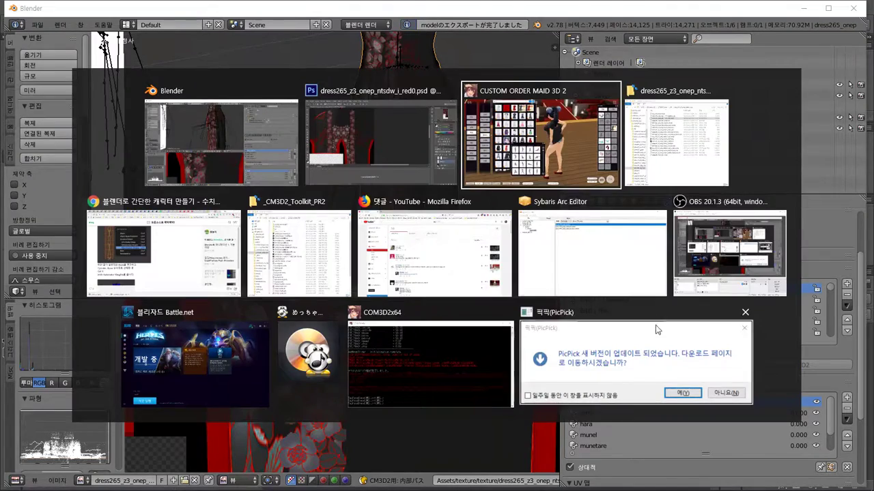
key(alt+Tab)
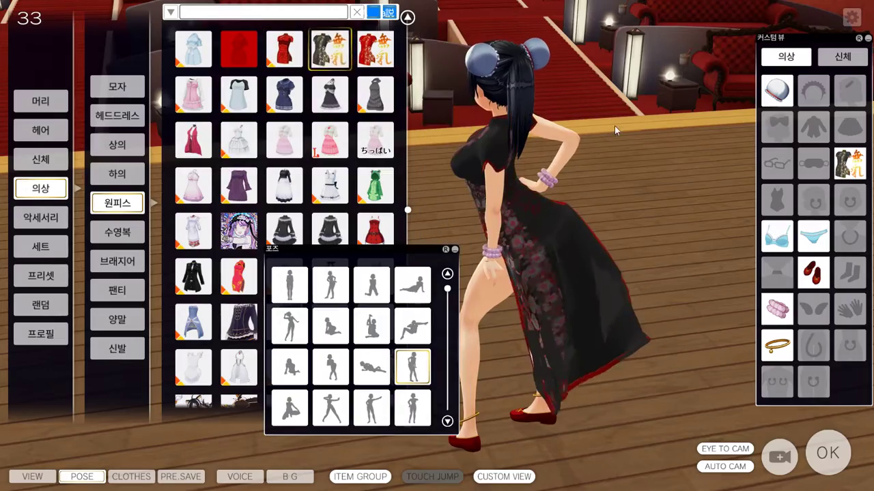
right_drag(540, 179, 665, 314)
scroll(369, 225, up, 5)
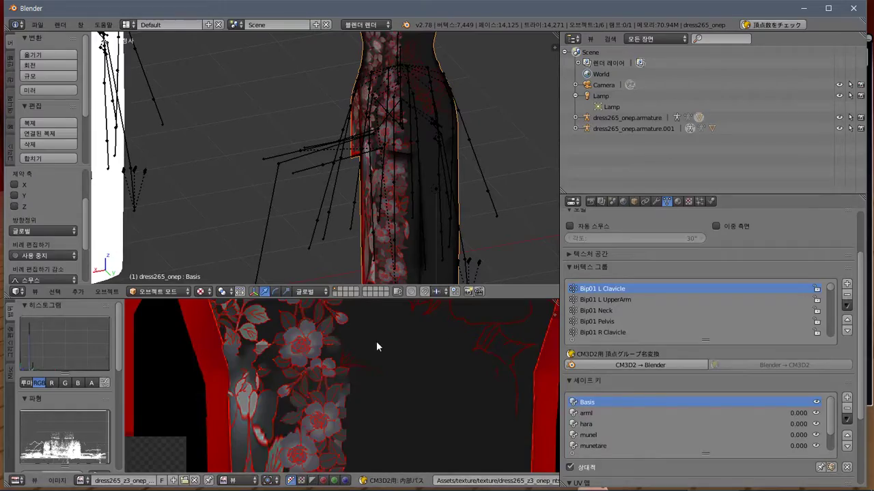
Back in Blender, put the dress mesh in Edit Mode, check its UV layout against the texture, and select all UVs
scroll(375, 342, down, 6)
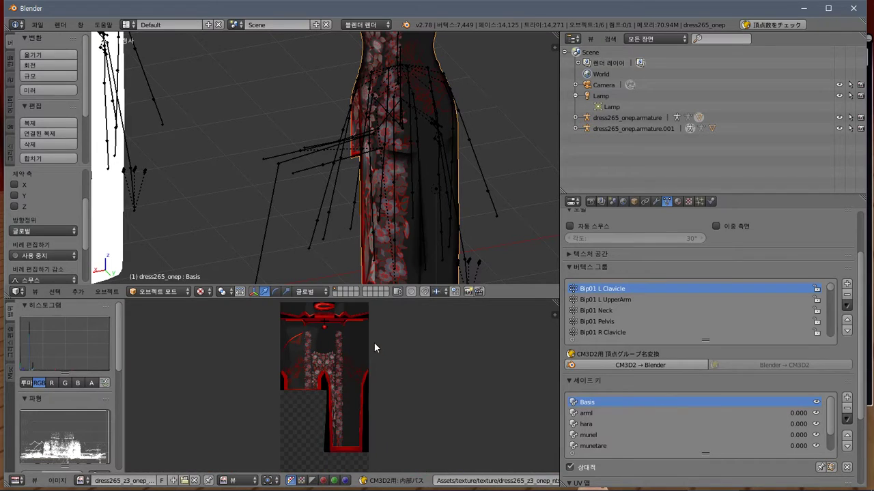
click(159, 291)
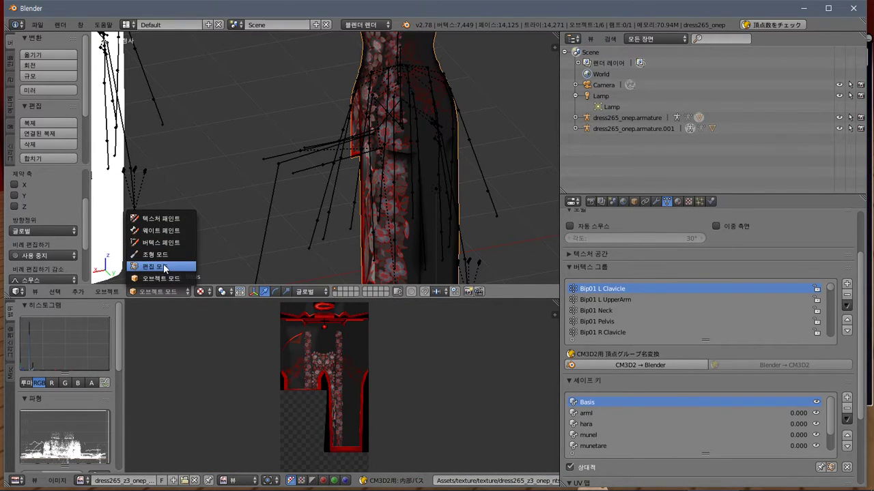
click(162, 267)
scroll(273, 412, up, 4)
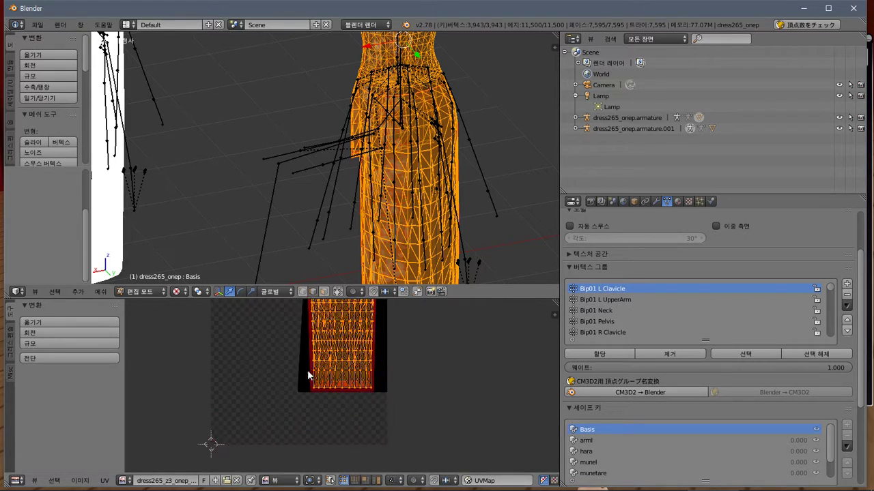
middle_drag(245, 407, 241, 474)
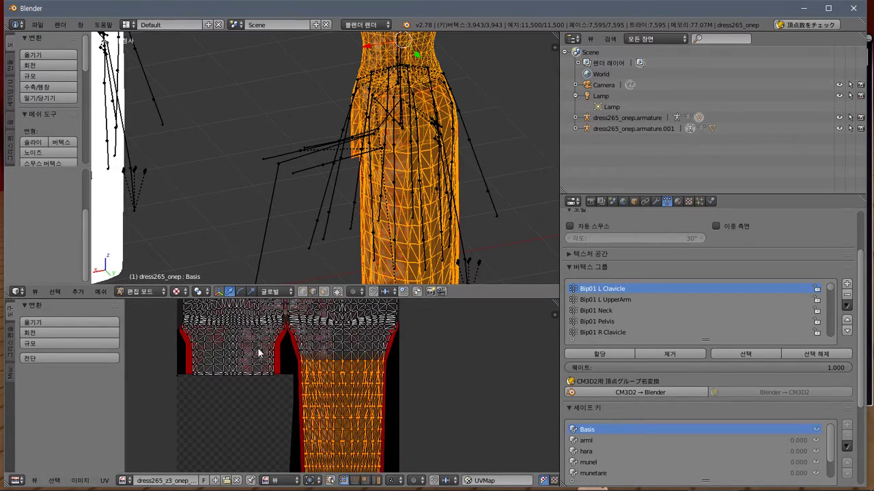
middle_drag(257, 353, 336, 401)
scroll(350, 364, up, 3)
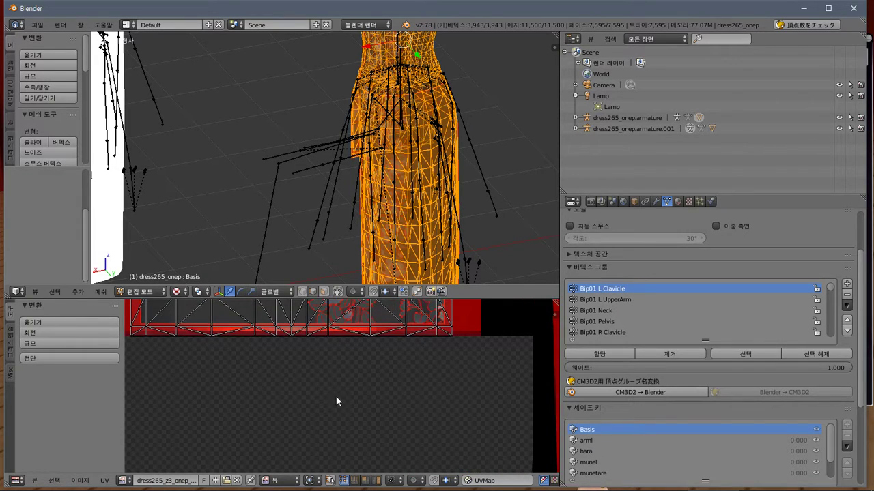
scroll(338, 393, down, 6)
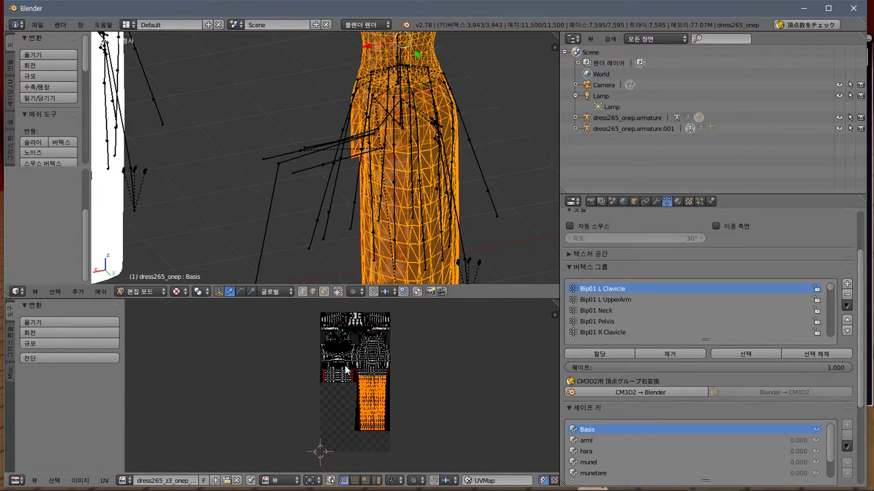
scroll(346, 365, up, 10)
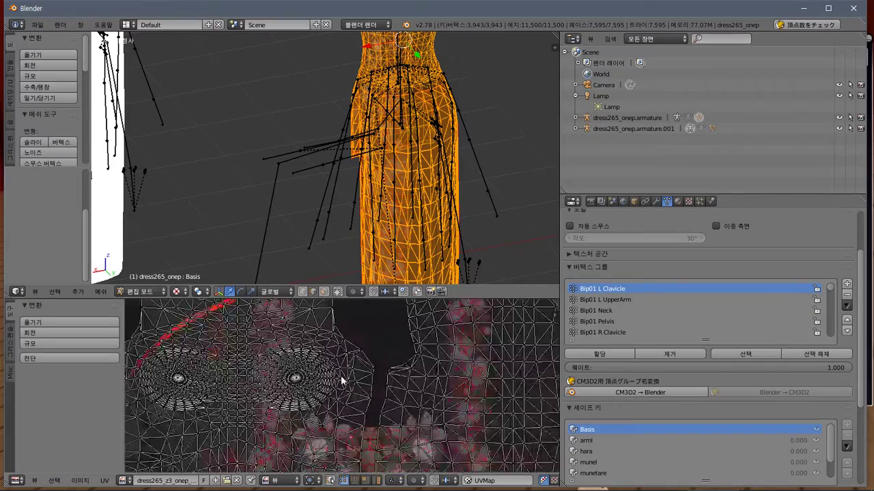
middle_drag(341, 348, 316, 330)
scroll(358, 393, down, 3)
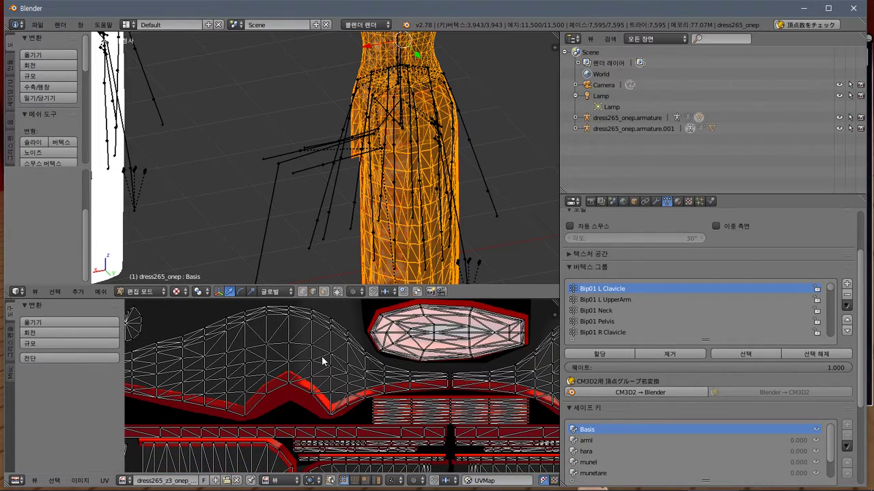
key(a)
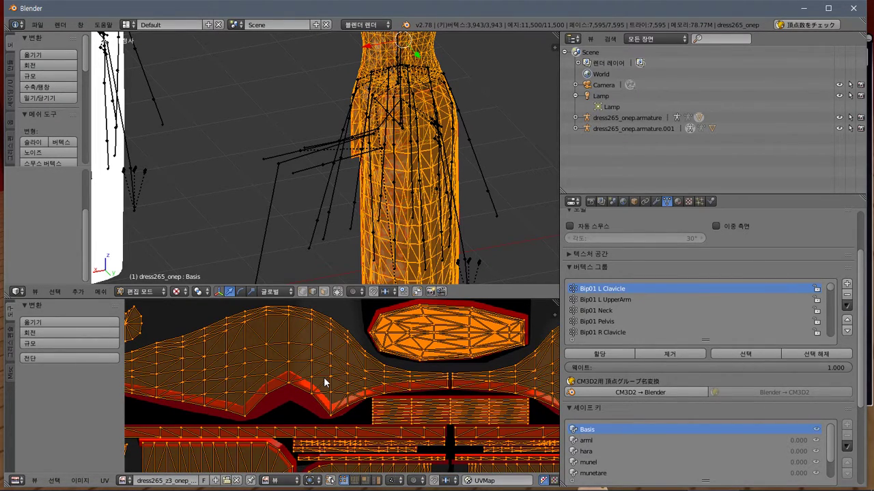
Try shifting all the UVs up along Y by about 3.97 and compare the islands with the texture edges
key(y)
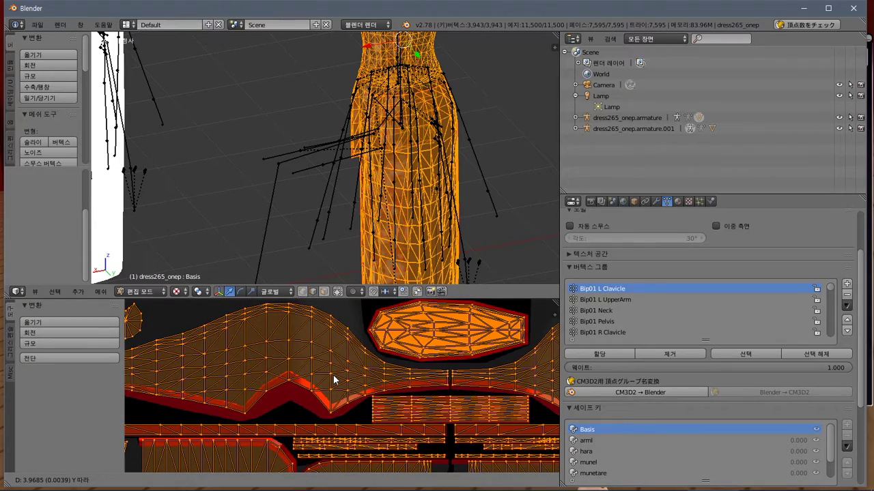
click(335, 380)
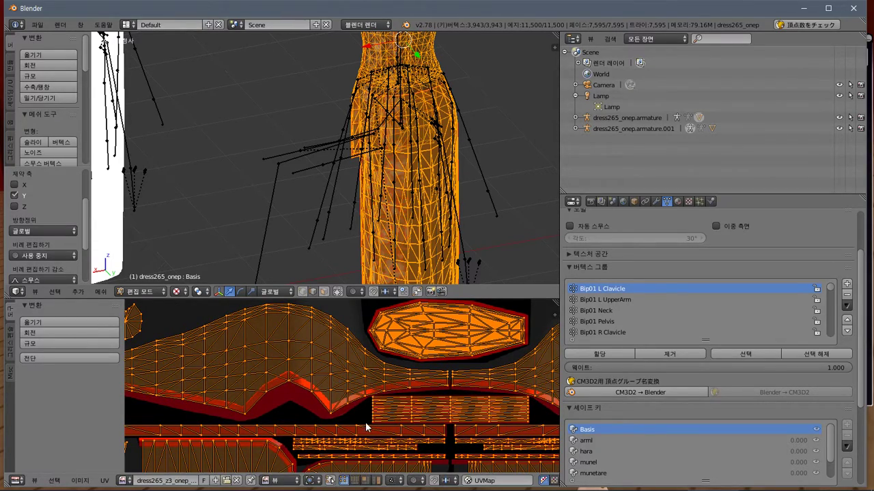
middle_drag(367, 427, 362, 308)
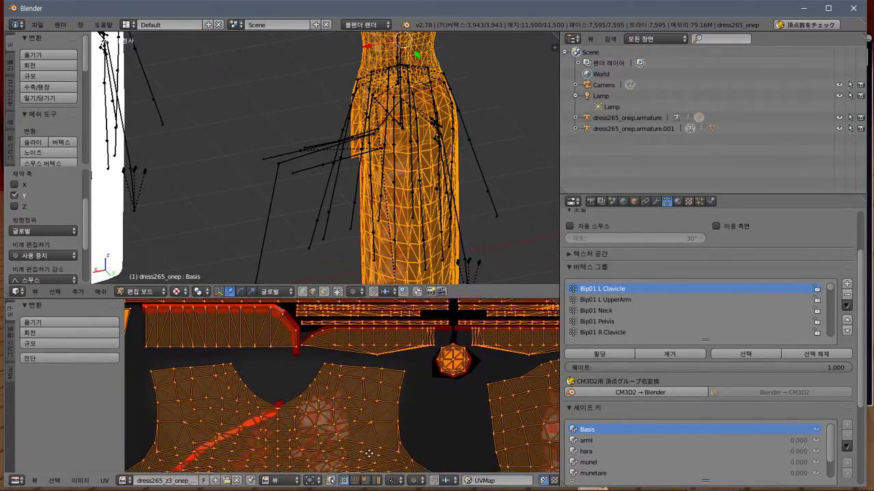
mouse_move(368, 454)
middle_down()
mouse_move(355, 448)
mouse_move(428, 408)
mouse_move(425, 334)
mouse_move(403, 314)
mouse_move(361, 394)
middle_up()
scroll(362, 393, down, 1)
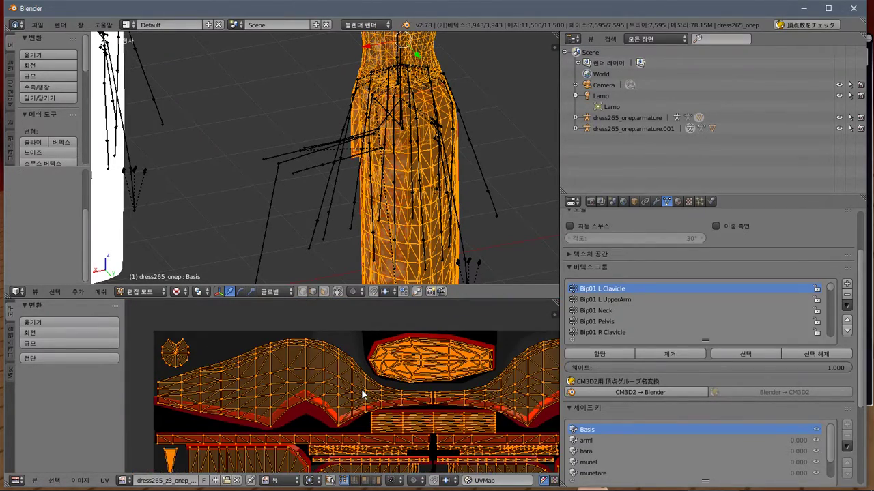
Scale all the selected UVs along Y by a factor of about 1.008
key(s)
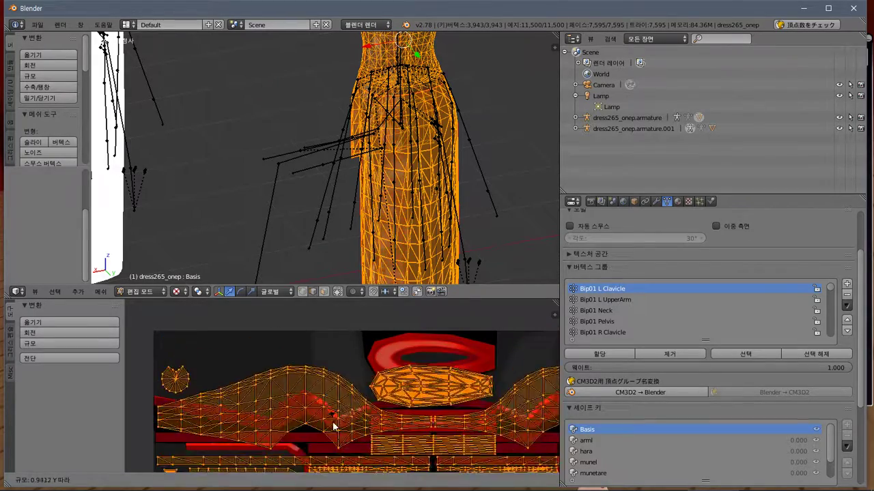
key(Escape)
click(71, 343)
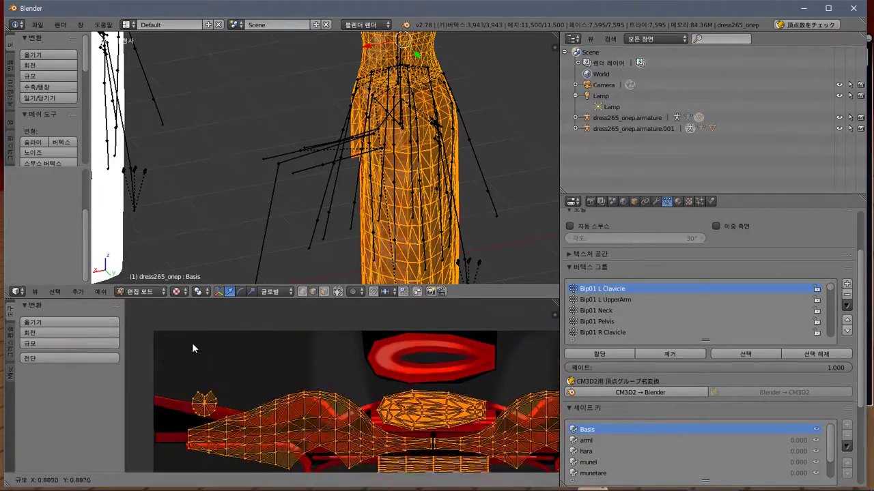
key(y)
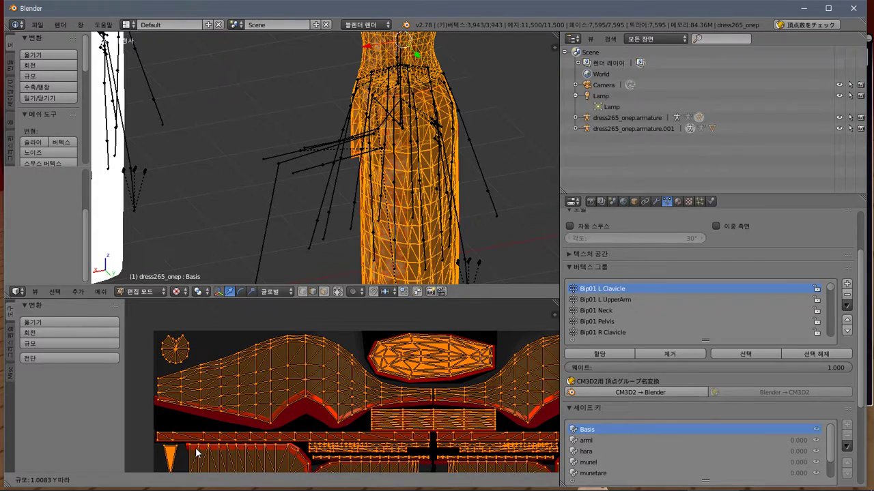
click(193, 455)
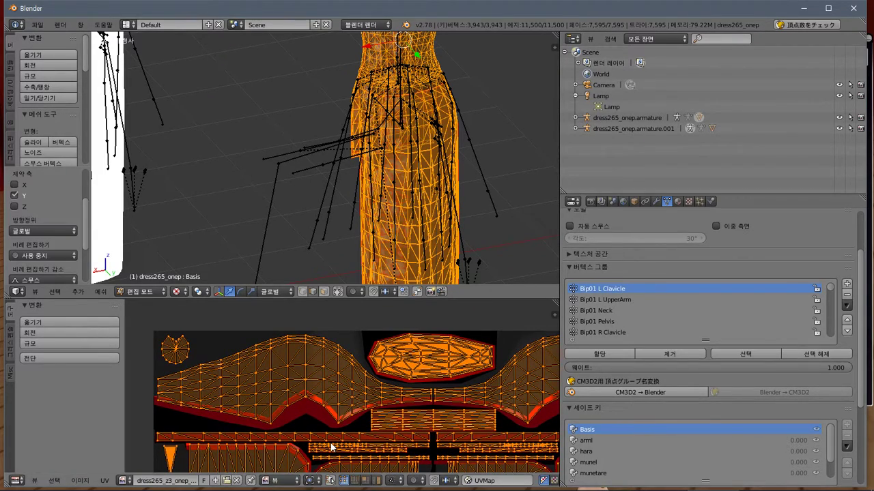
Examine the scaled UV islands against the texture edges at the hem, bodice, sleeves and trim strips
scroll(339, 436, down, 5)
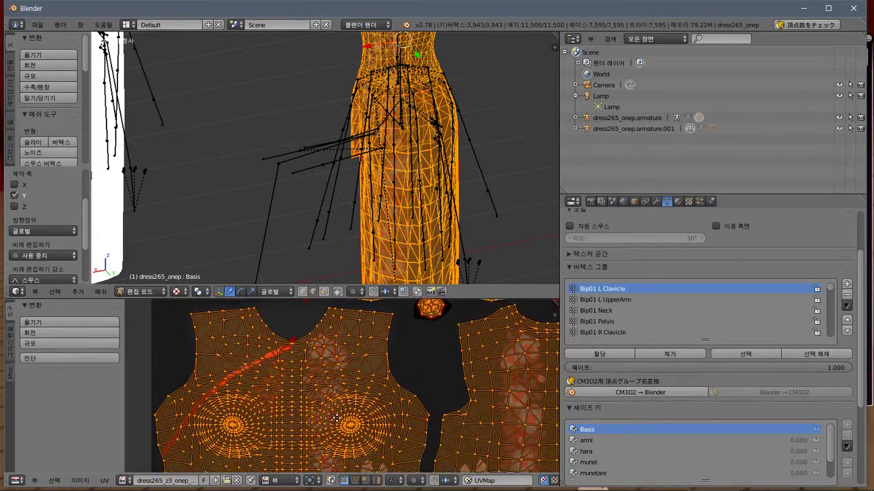
scroll(346, 302, up, 4)
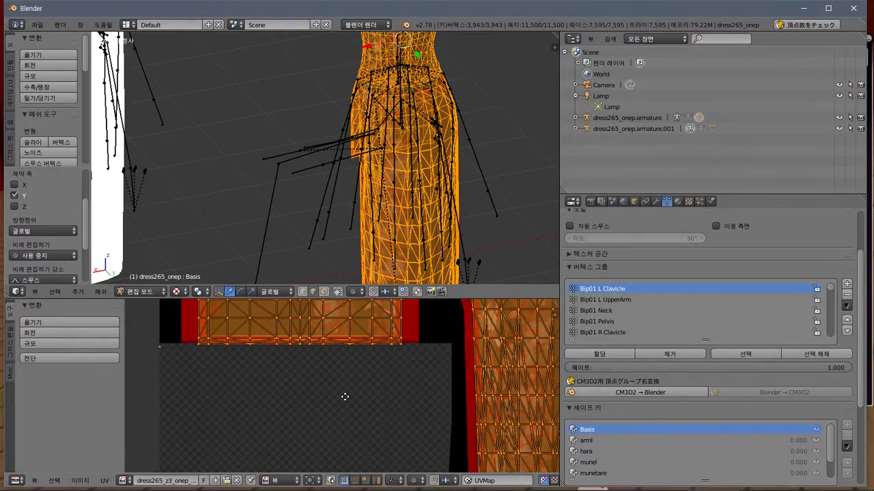
middle_drag(334, 431, 331, 442)
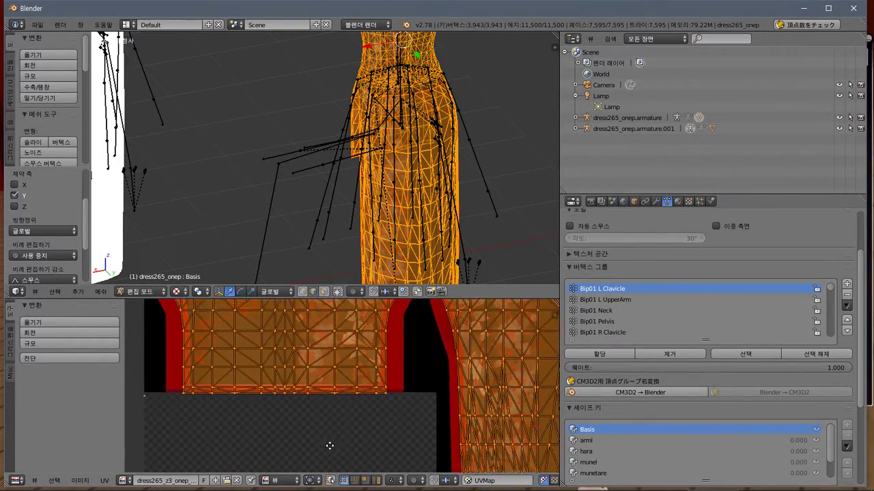
scroll(329, 396, down, 5)
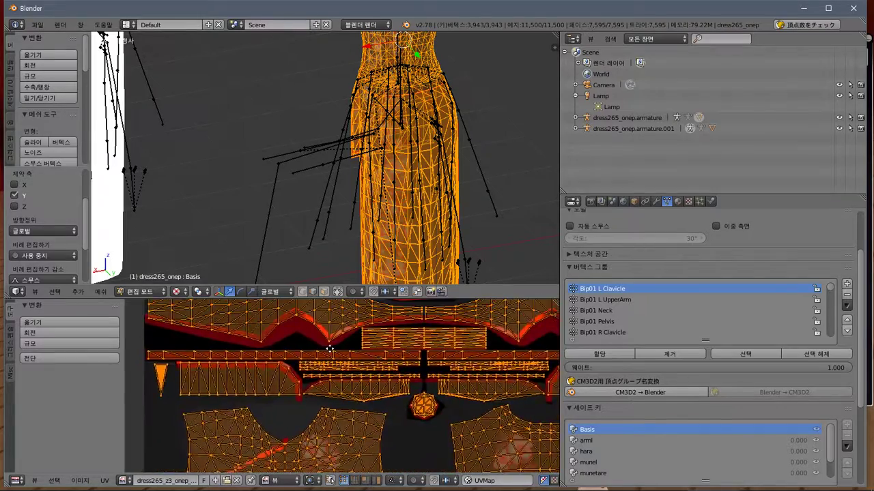
scroll(329, 349, up, 5)
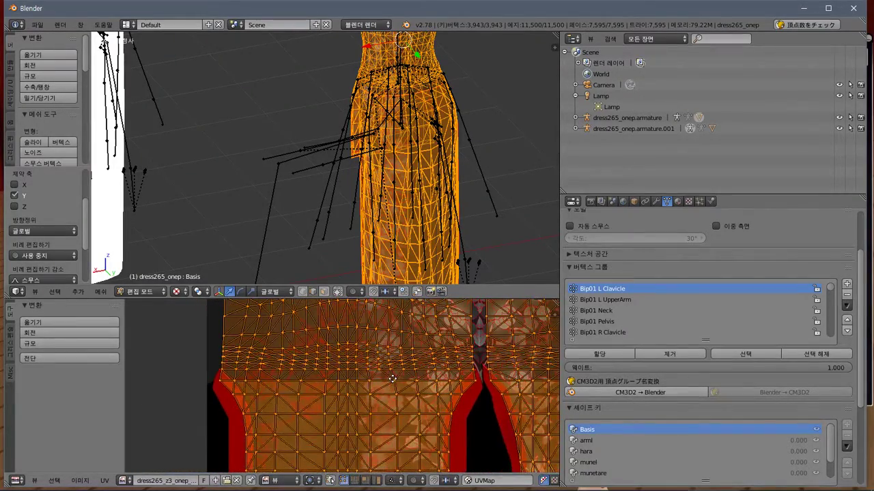
scroll(392, 378, down, 2)
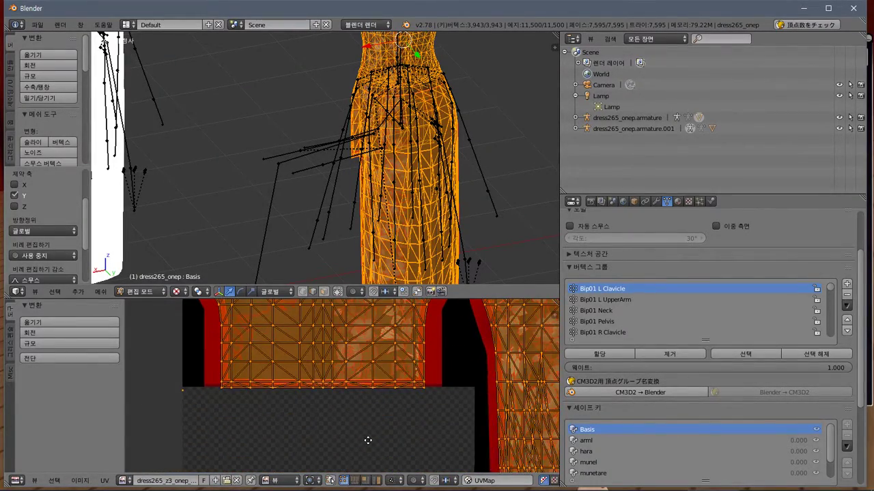
middle_drag(367, 440, 195, 316)
scroll(195, 316, up, 4)
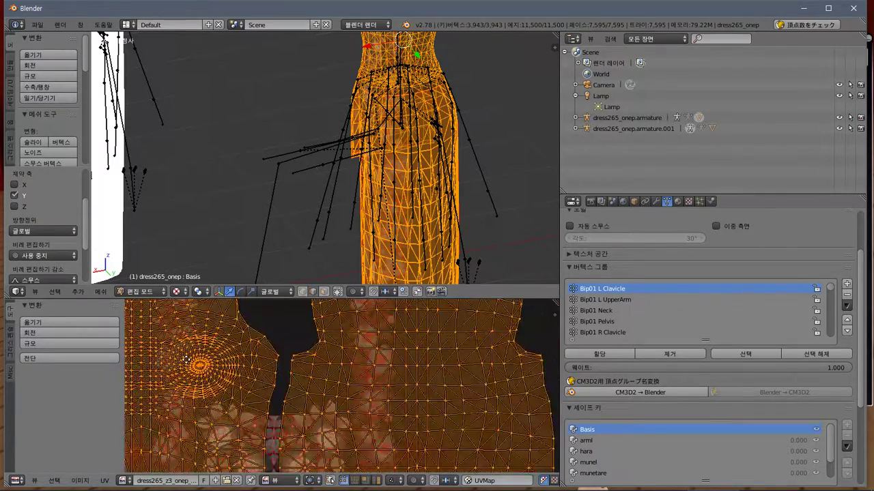
scroll(186, 360, down, 2)
scroll(493, 298, down, 3)
middle_drag(494, 298, 513, 392)
scroll(205, 392, up, 2)
middle_drag(199, 391, 212, 396)
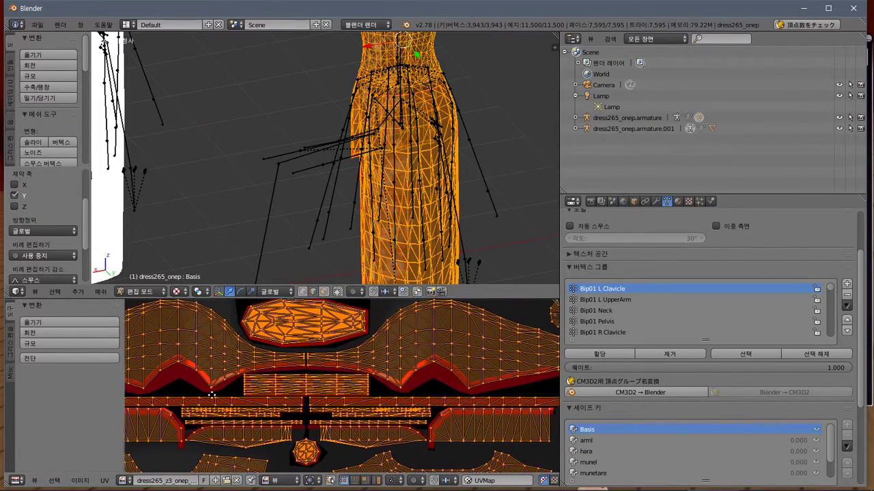
scroll(282, 405, up, 4)
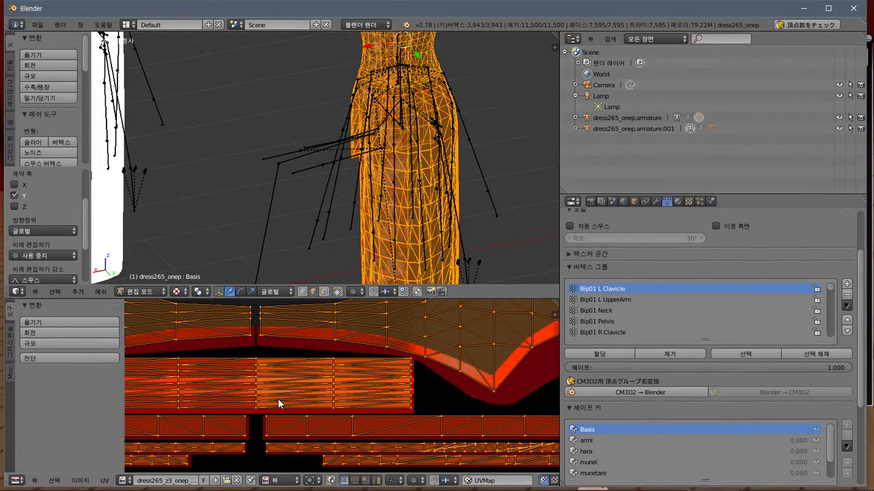
Undo the last Y scaling and rescale all the selected UVs along Y to fit the texture's trim and hem edges
key(ctrl+z)
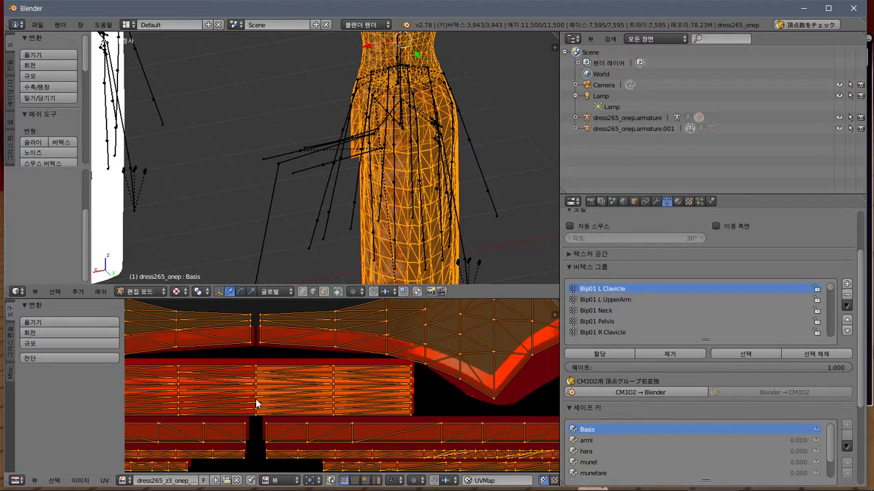
middle_drag(256, 398, 451, 405)
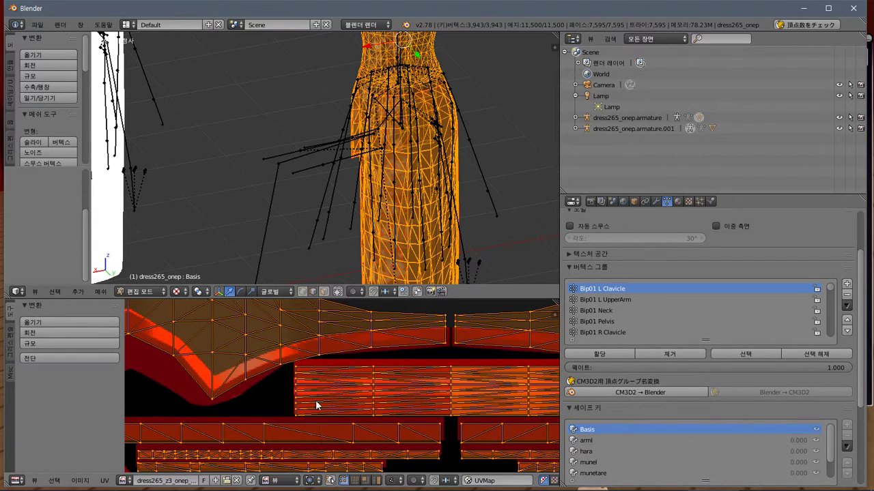
key(s)
key(y)
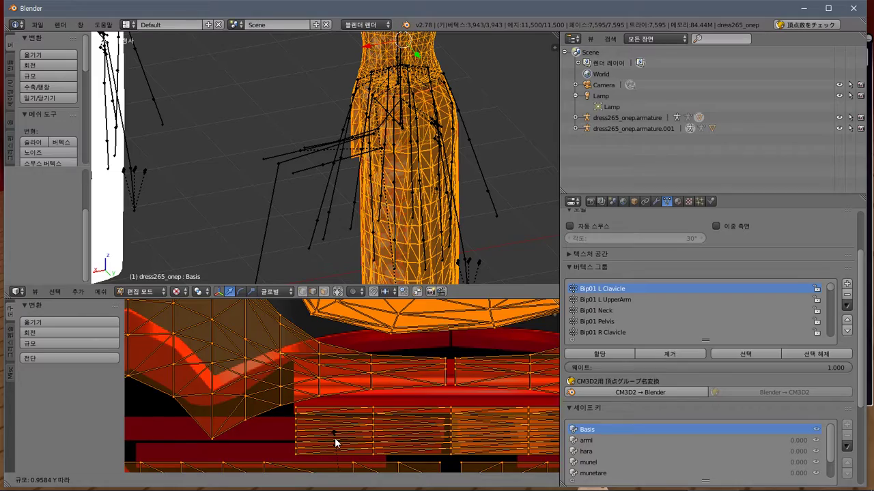
click(334, 443)
scroll(334, 444, down, 6)
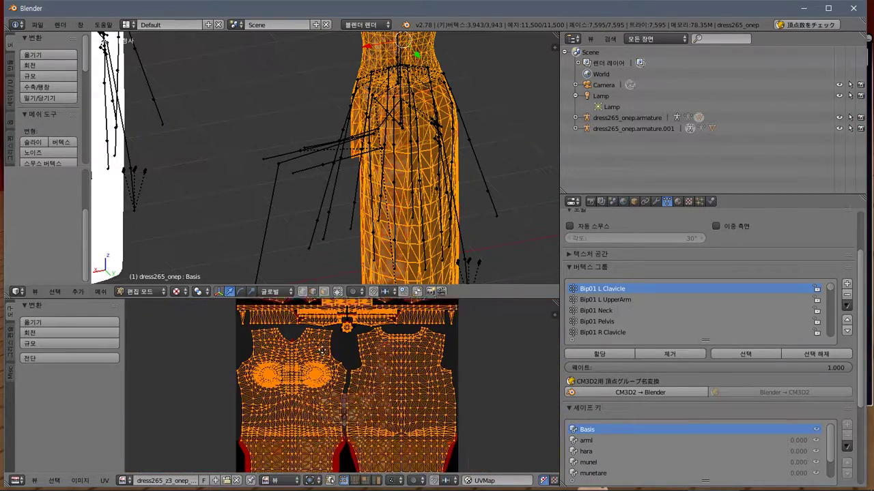
scroll(320, 350, up, 4)
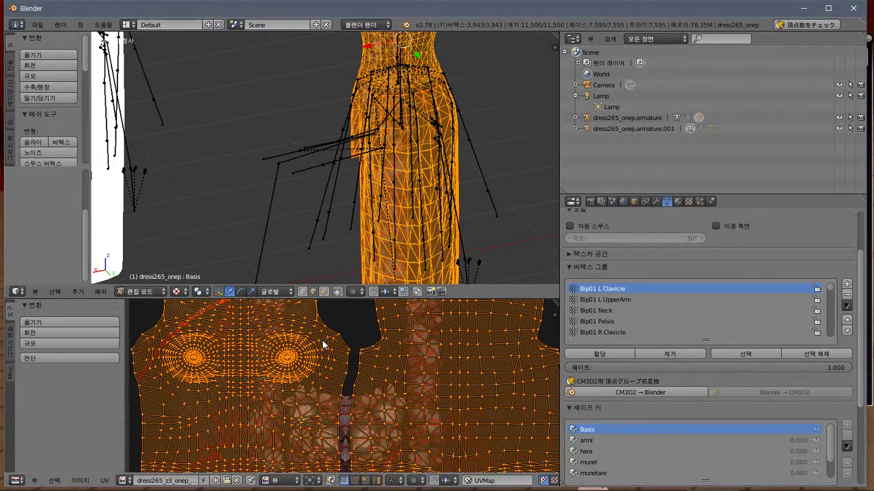
scroll(344, 311, down, 3)
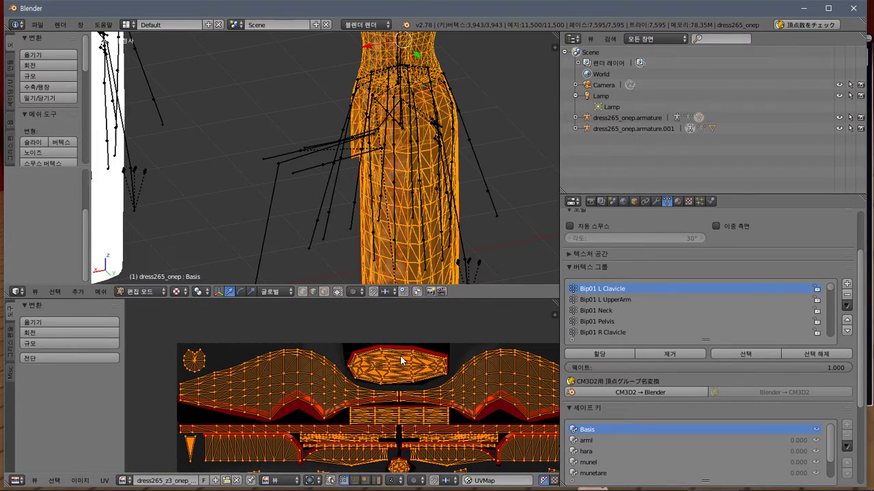
Move all the selected UVs by about -1.26 in X and 5.04 in Y to align with the texture
key(g)
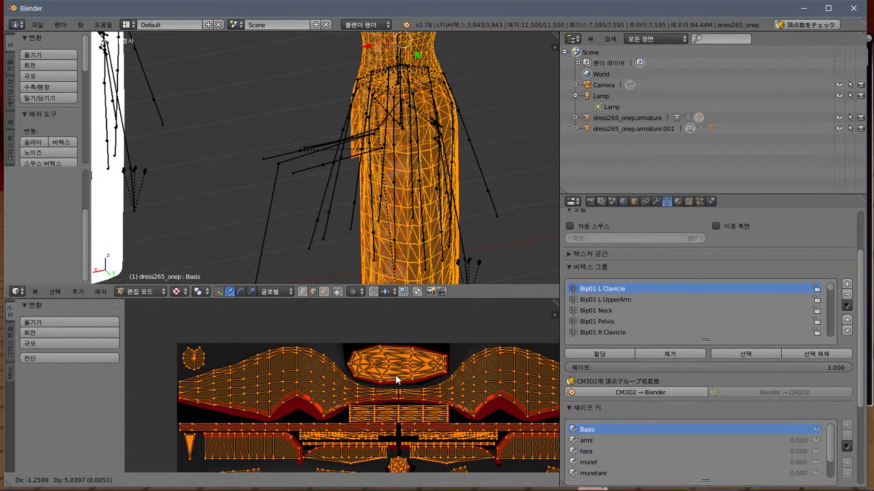
click(396, 380)
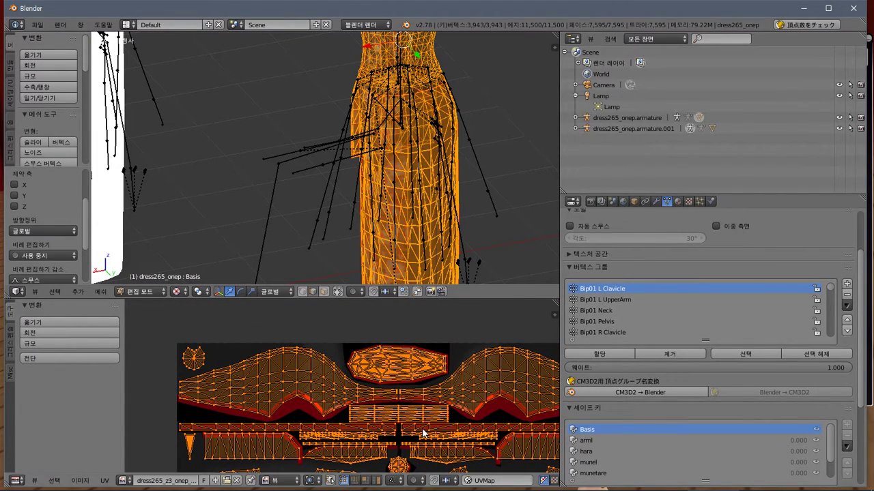
scroll(422, 433, up, 6)
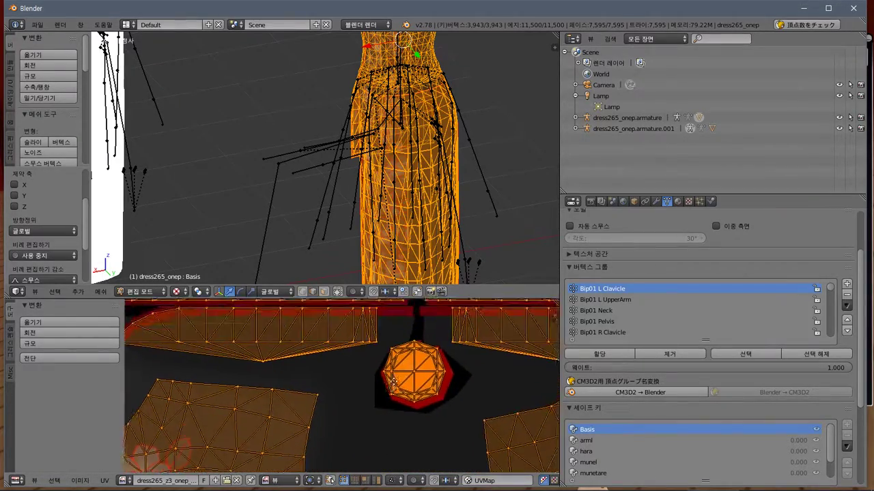
scroll(371, 434, down, 1)
scroll(372, 434, down, 4)
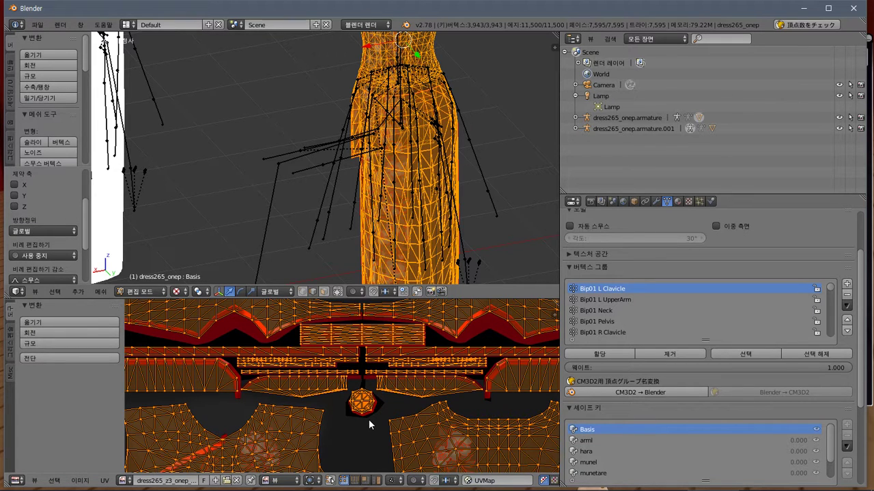
Shift all the UVs along Y by about -3 and check the trim and hem islands against the texture
key(g)
key(y)
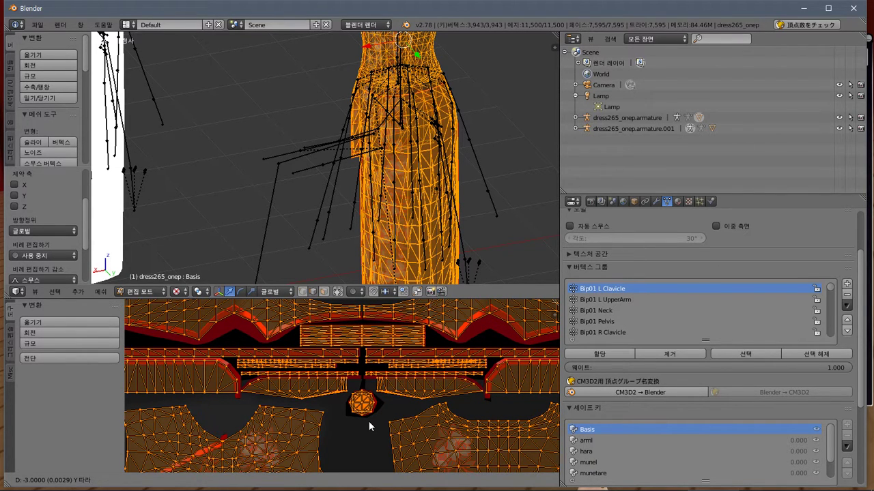
key(Return)
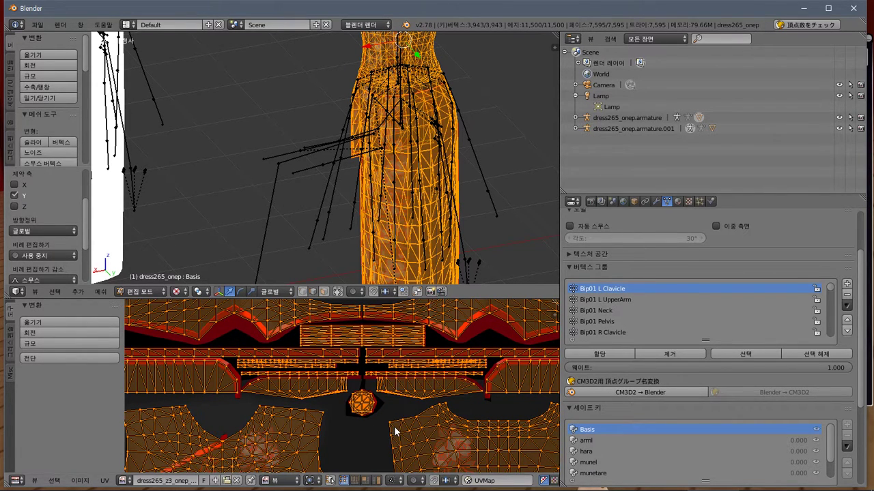
ctrl+middle_drag(394, 431, 422, 415)
middle_drag(408, 403, 405, 402)
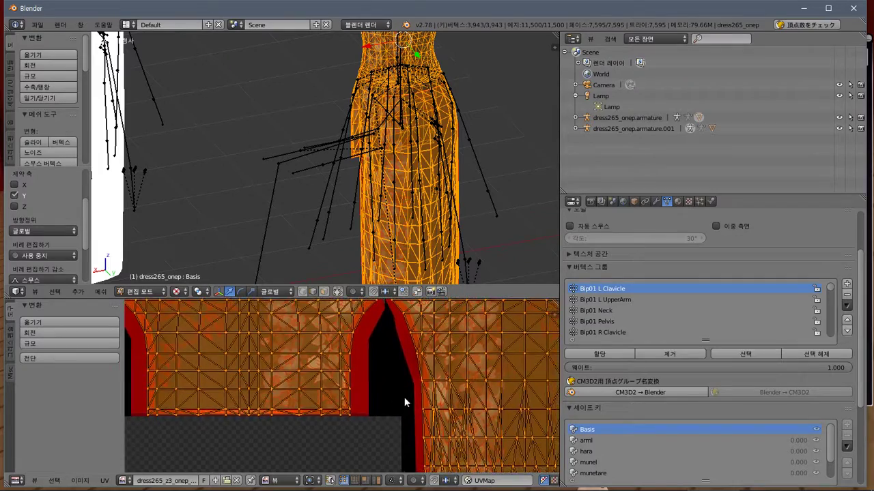
scroll(268, 452, up, 1)
scroll(310, 436, down, 4)
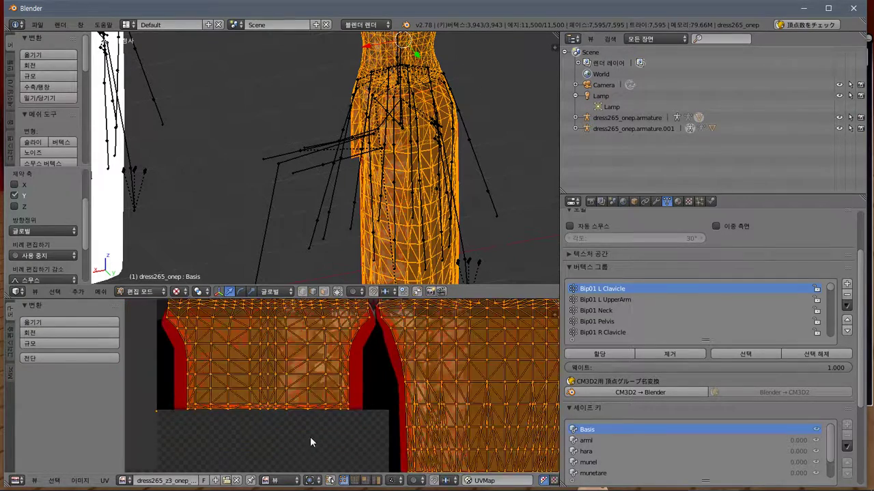
scroll(336, 433, down, 1)
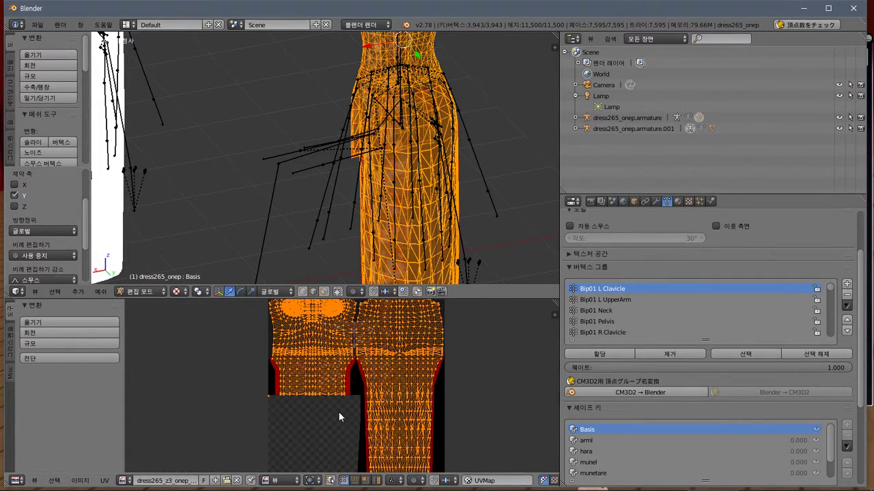
Export the dress as a CM3D2 .model file into the dress265_z3_onep_ntsdw_i_red folder
click(38, 24)
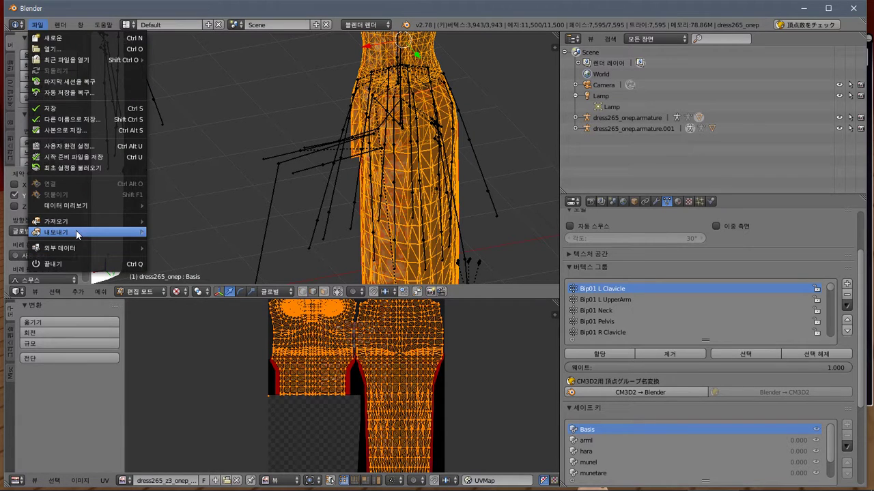
mouse_move(76, 230)
click(216, 336)
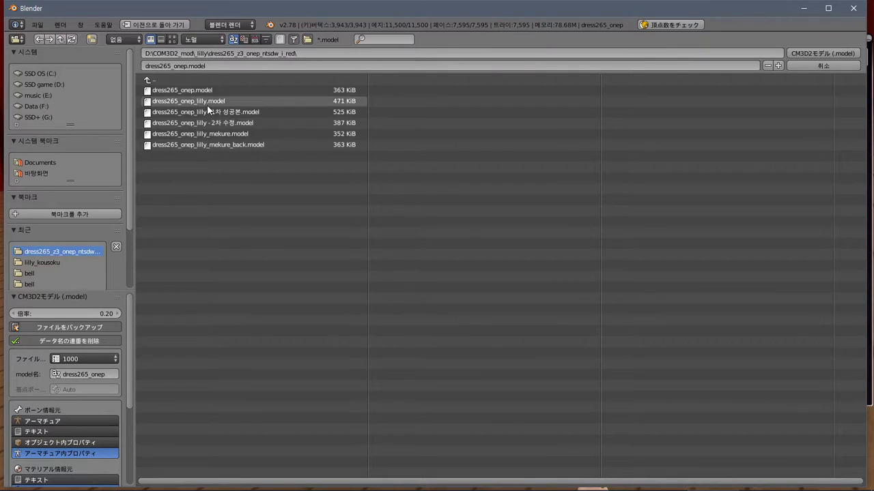
click(828, 53)
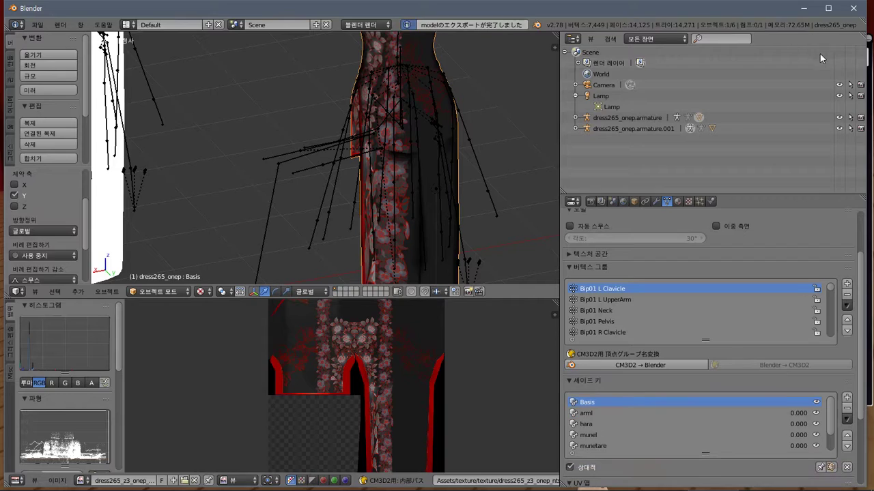
Switch to CUSTOM ORDER MAID 3D 2 and inspect the dress's rear skirt up close, in a bent-forward pose and in the standing pose
key(alt+Tab)
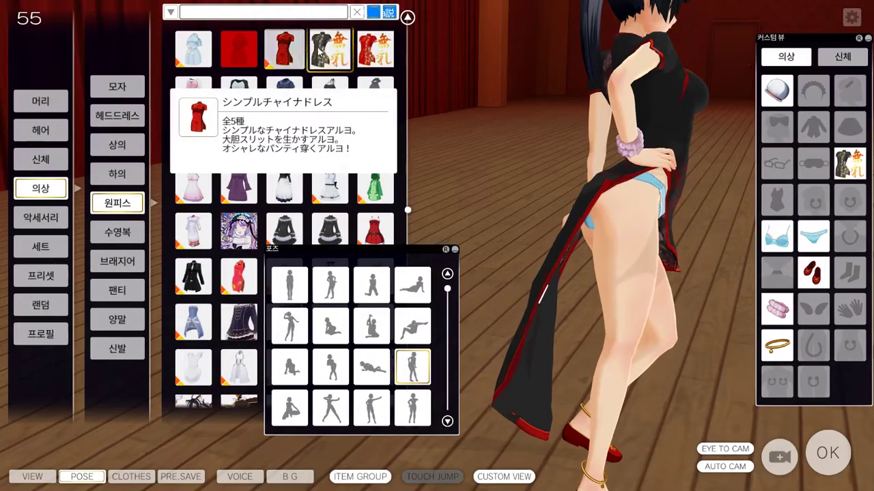
click(445, 49)
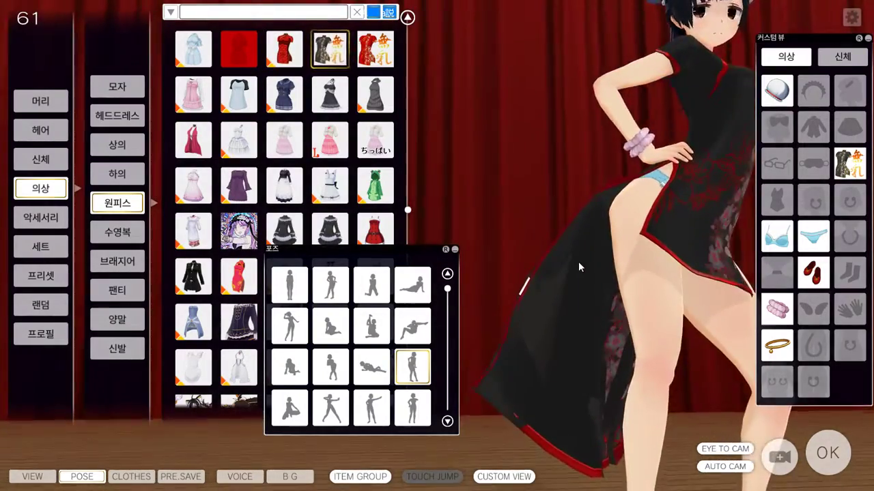
scroll(573, 267, up, 10)
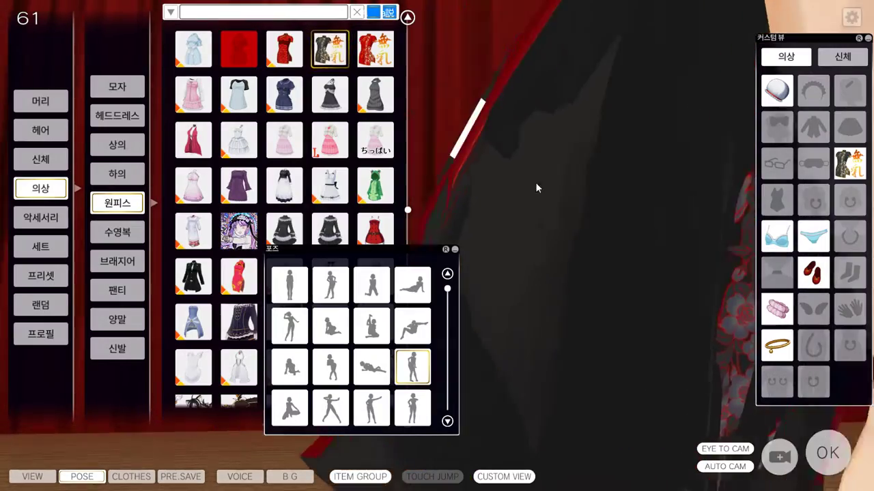
right_drag(536, 187, 561, 311)
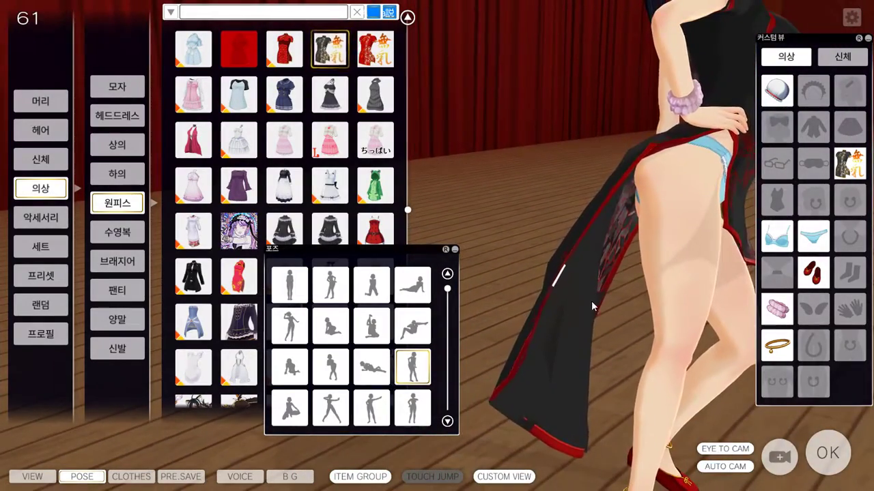
click(333, 368)
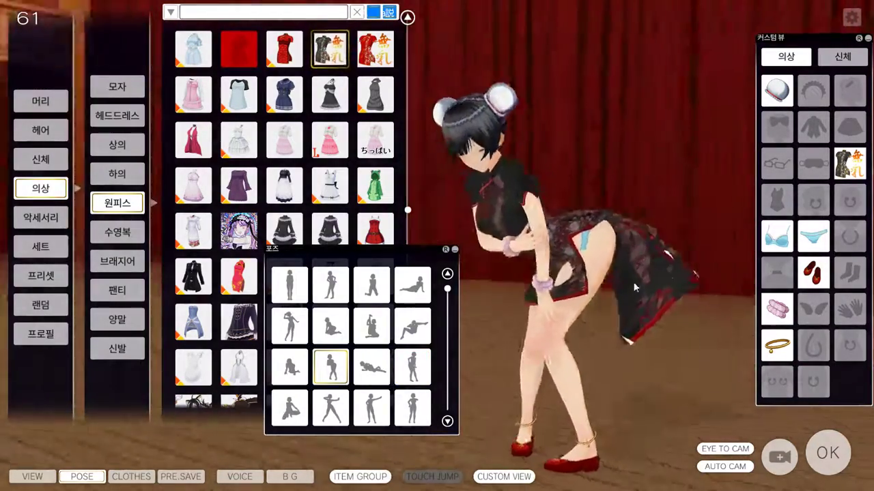
click(290, 286)
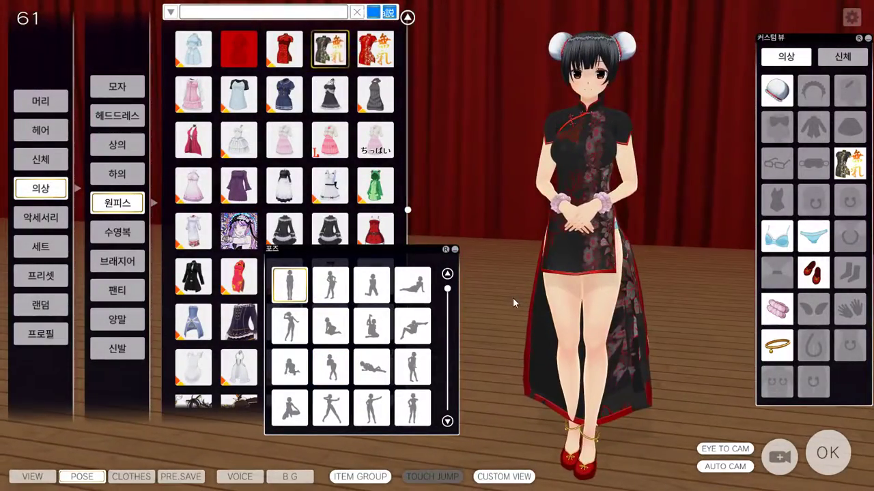
Switch back to Blender and close the program, confirming the exit
key(alt+Tab)
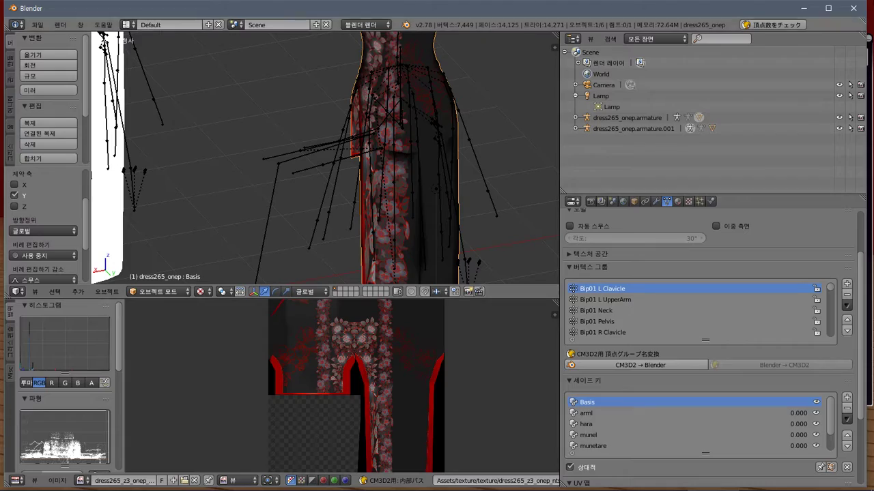
click(853, 8)
click(442, 290)
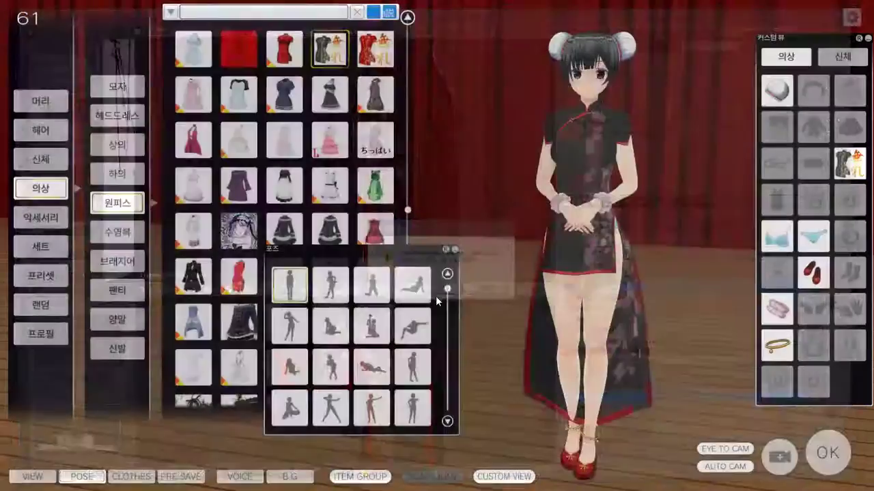